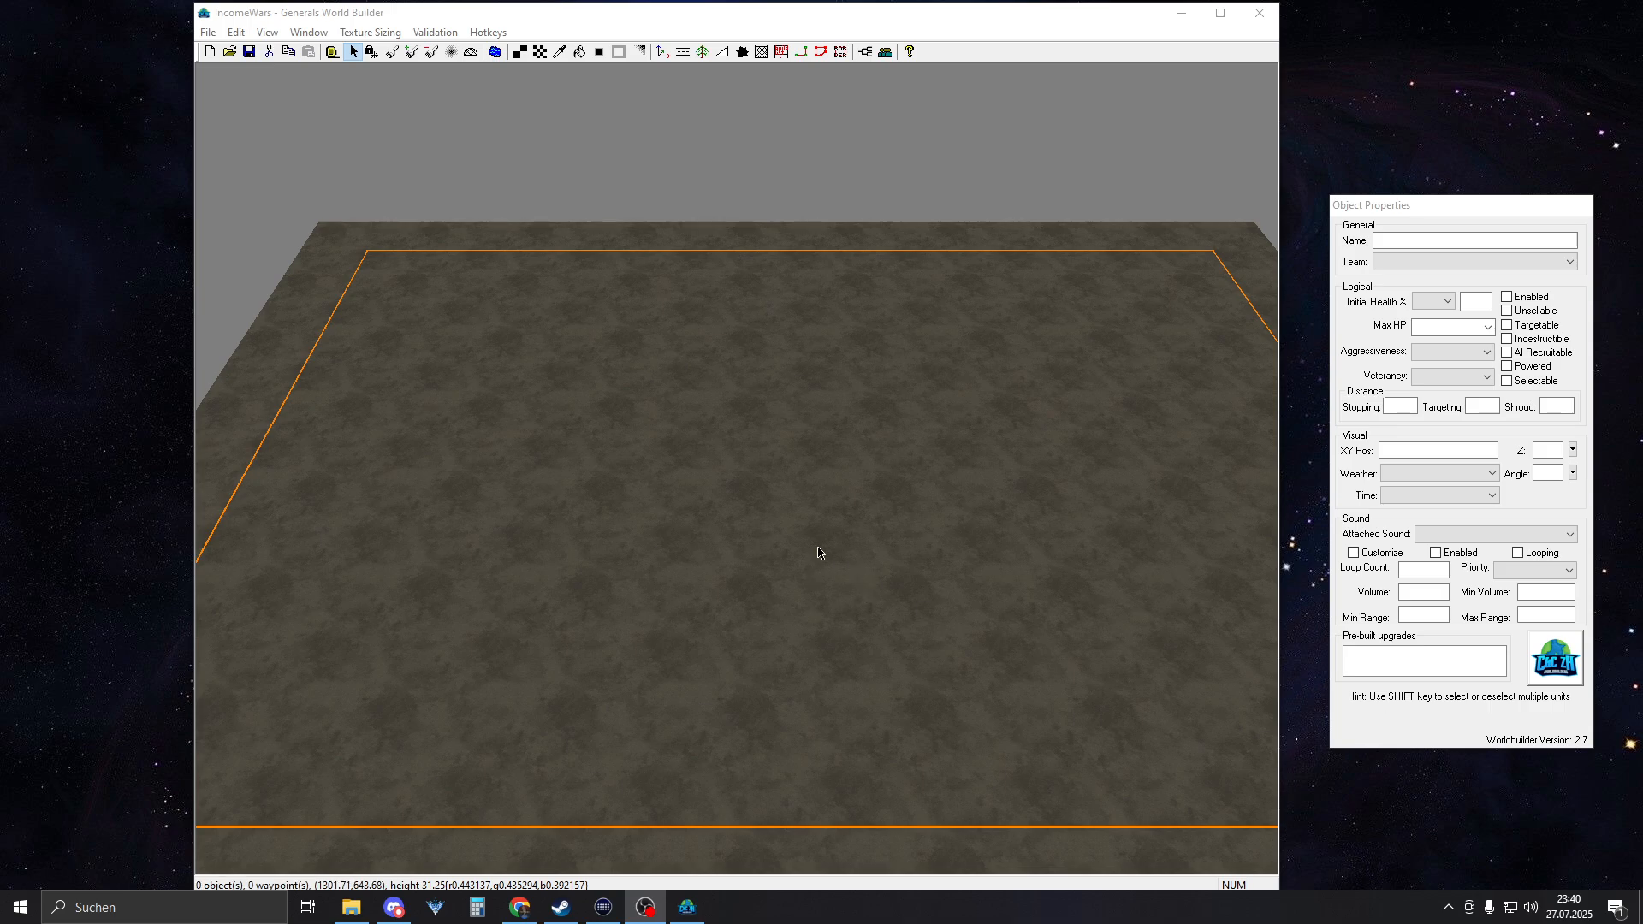
Start a new map and close its size settings without changing any values
right_drag(674, 473, 620, 500)
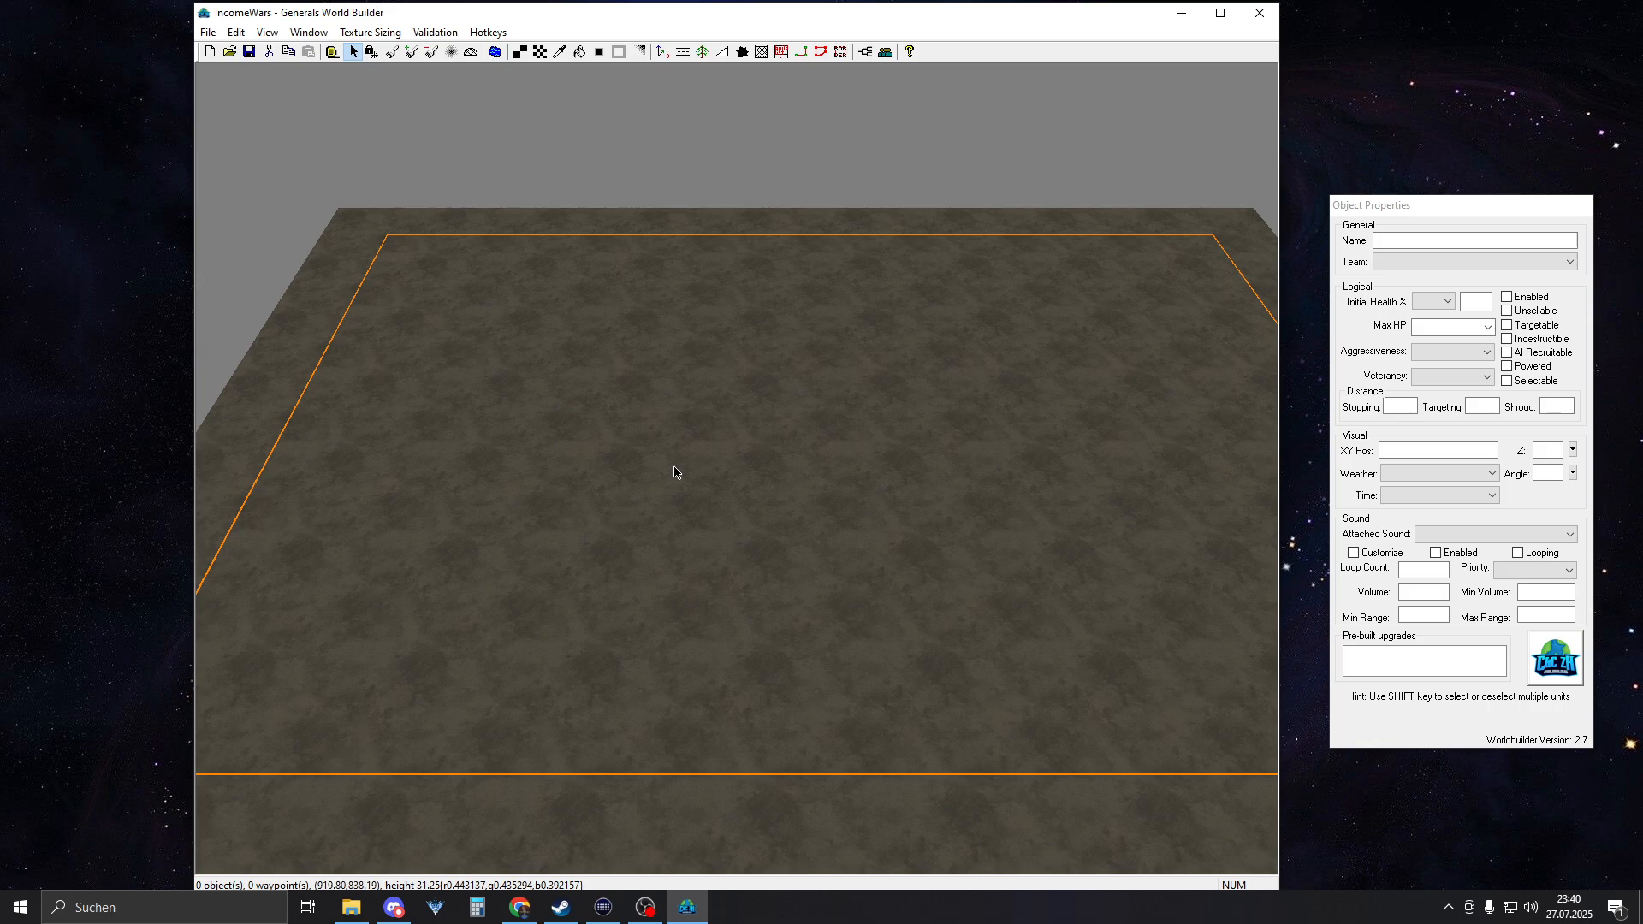
right_drag(659, 480, 614, 501)
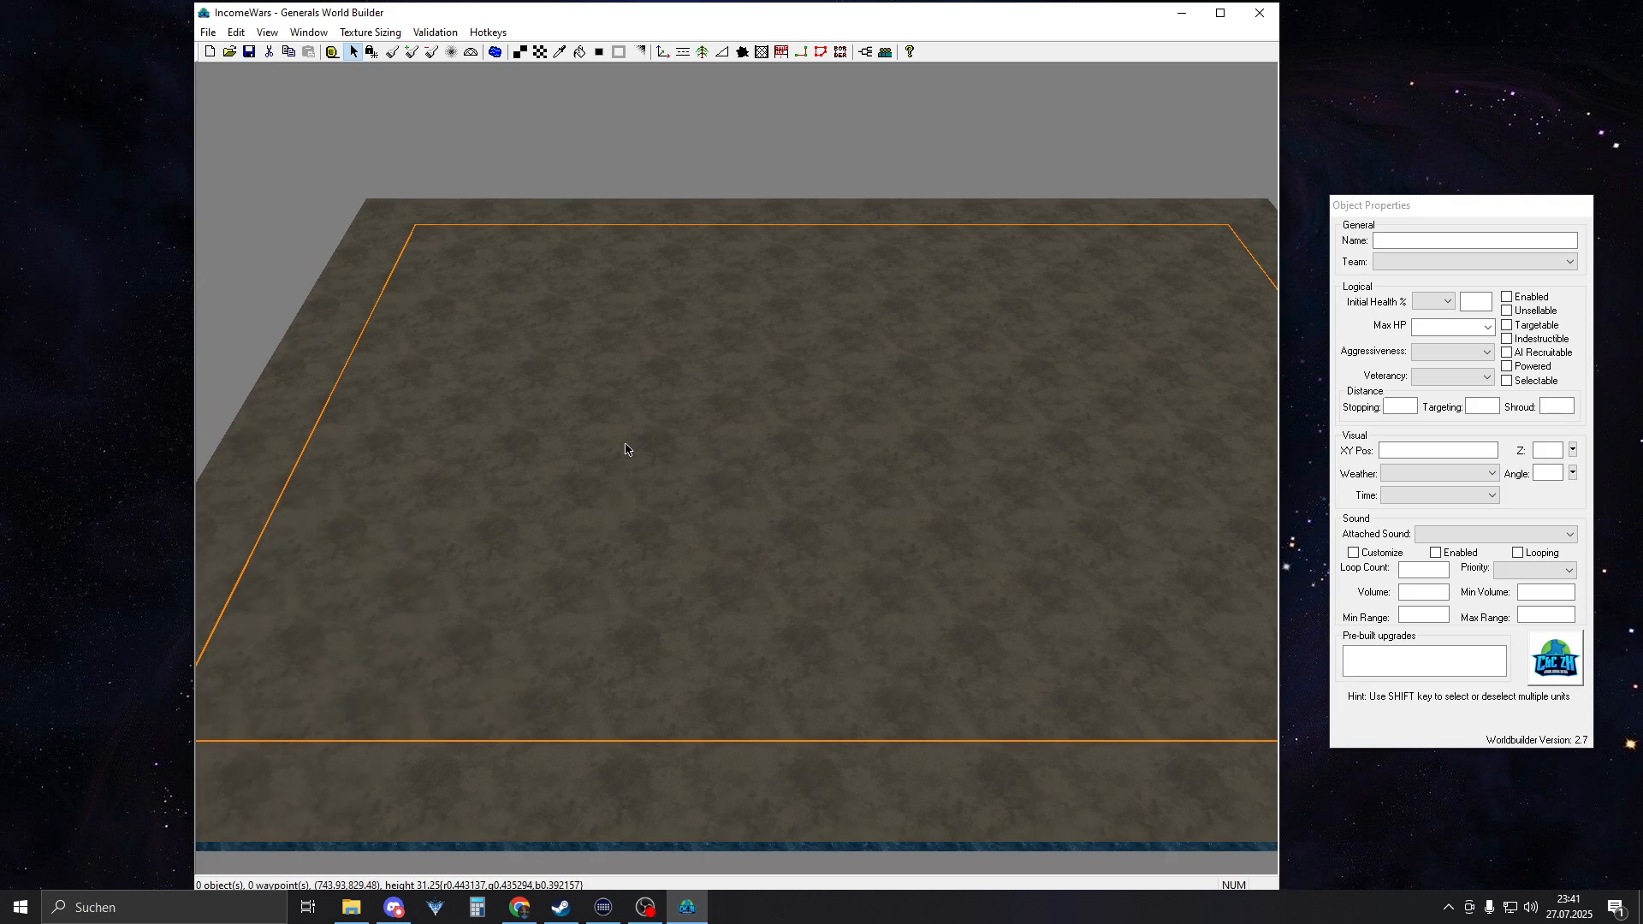
click(208, 51)
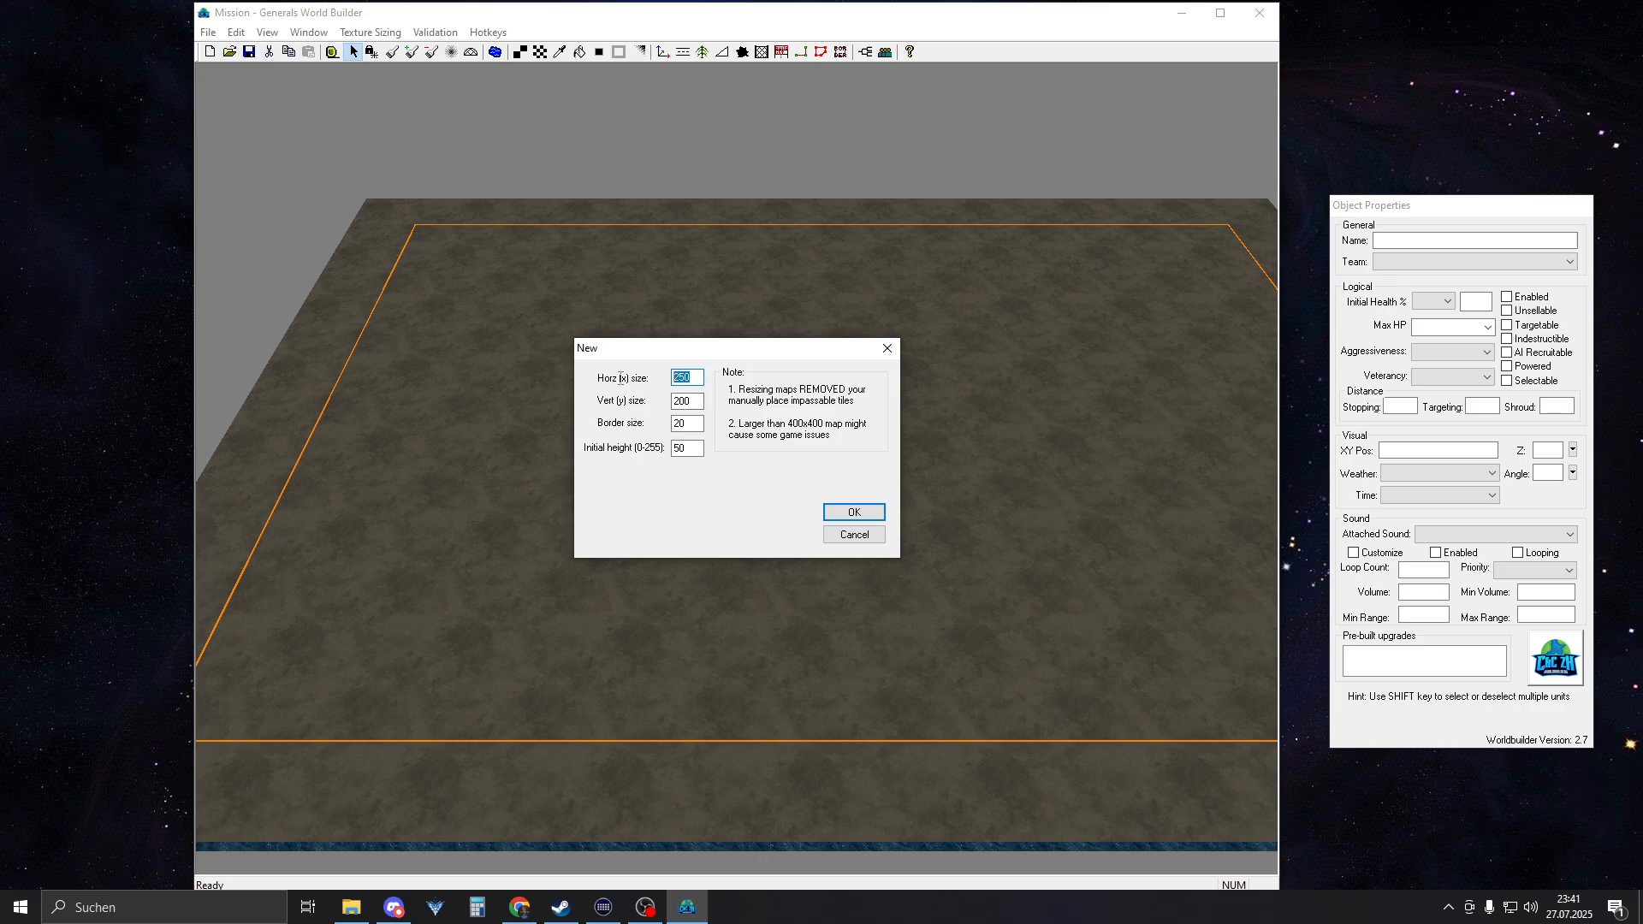
click(688, 401)
click(827, 536)
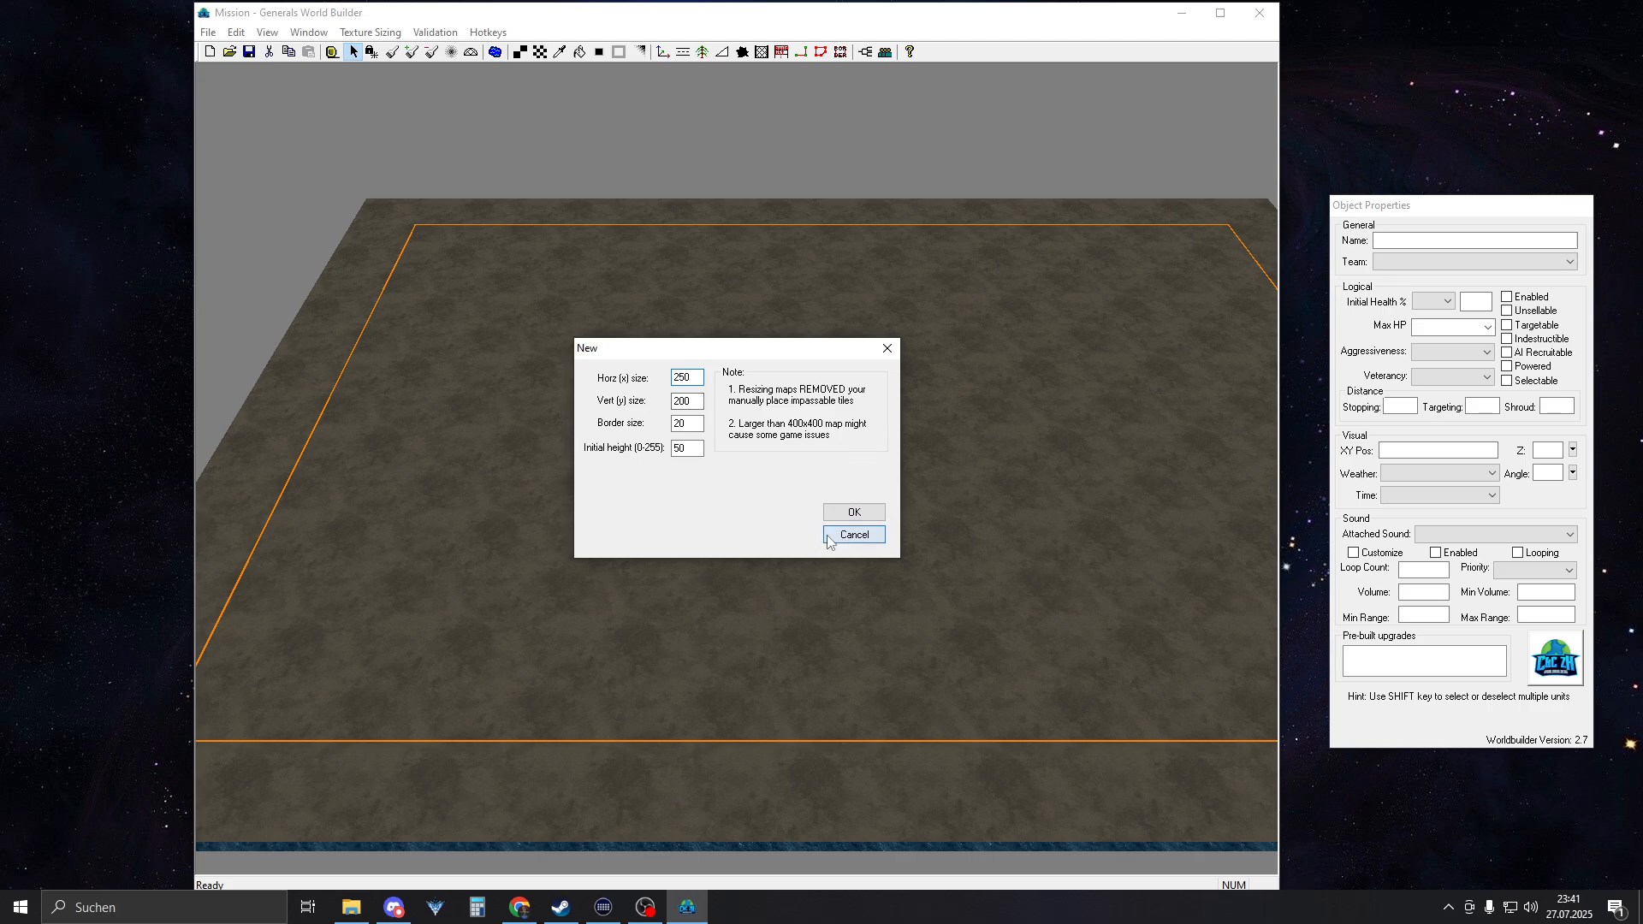
click(887, 348)
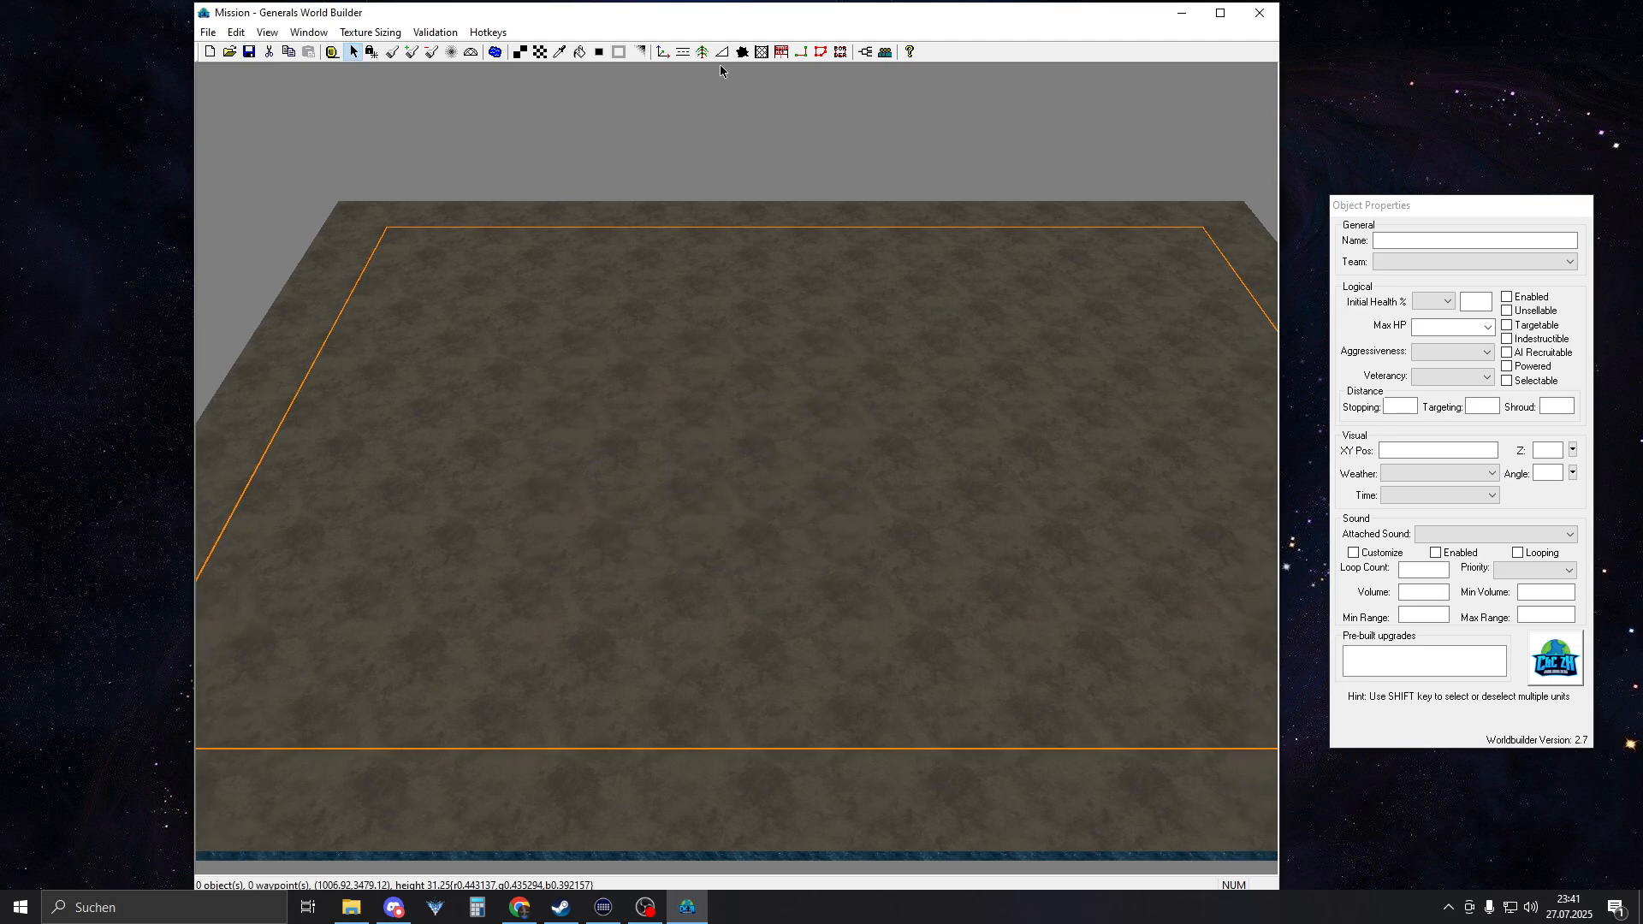
Place the Civilian structure AirfieldHanger01 on the terrain and add its missing player from the FactionCivilian template
click(663, 52)
scroll(778, 460, up, 5)
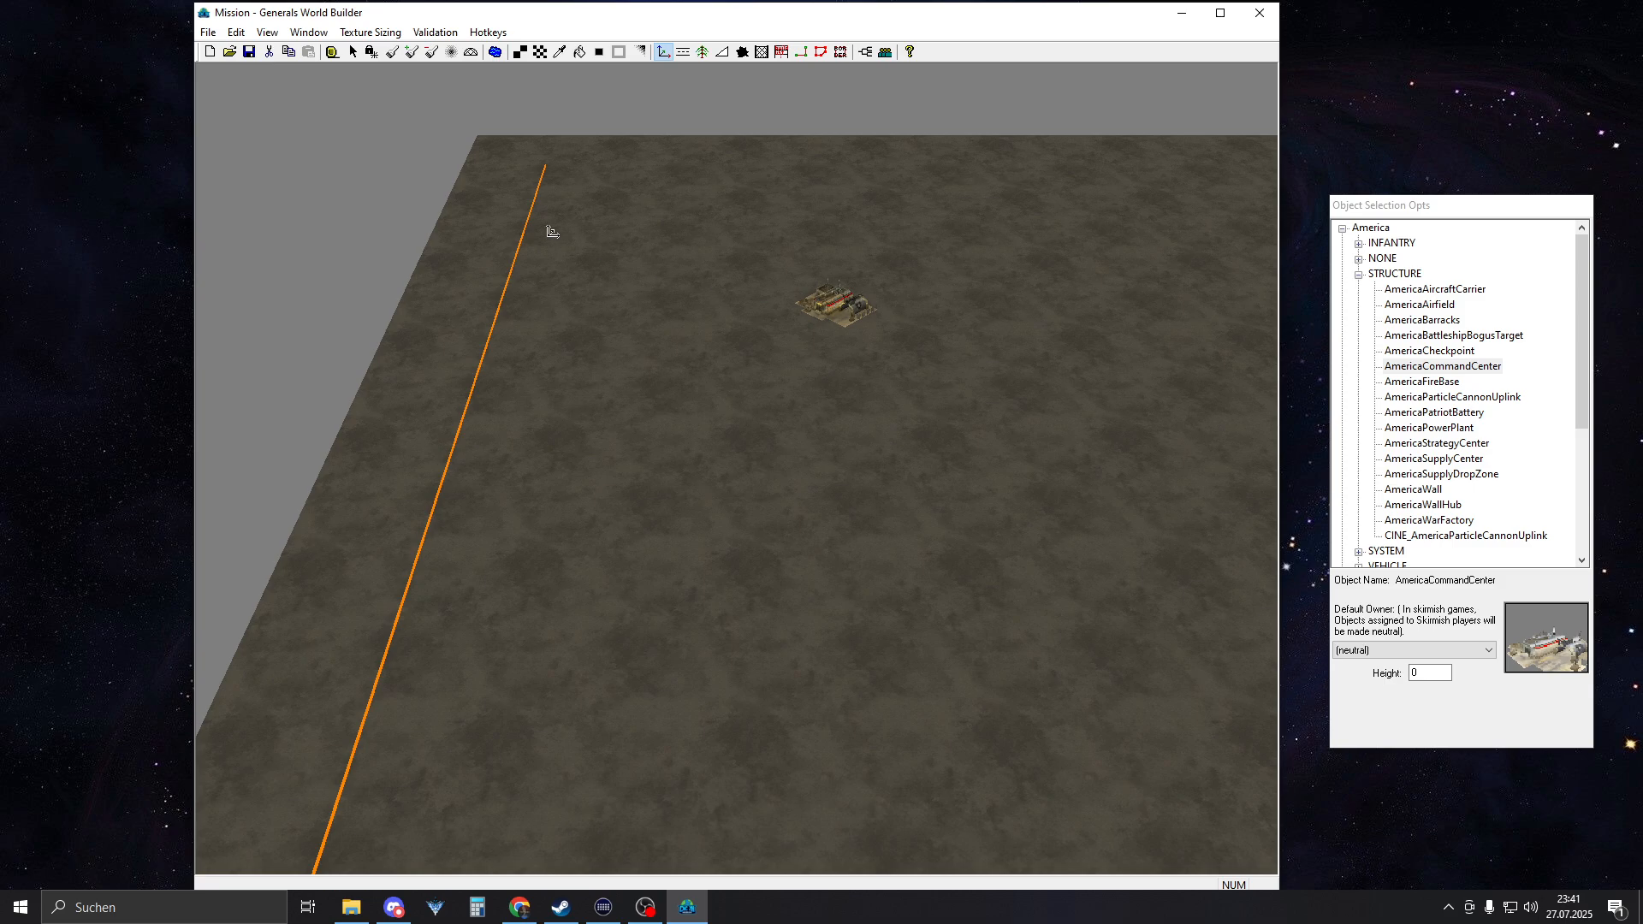
click(1360, 273)
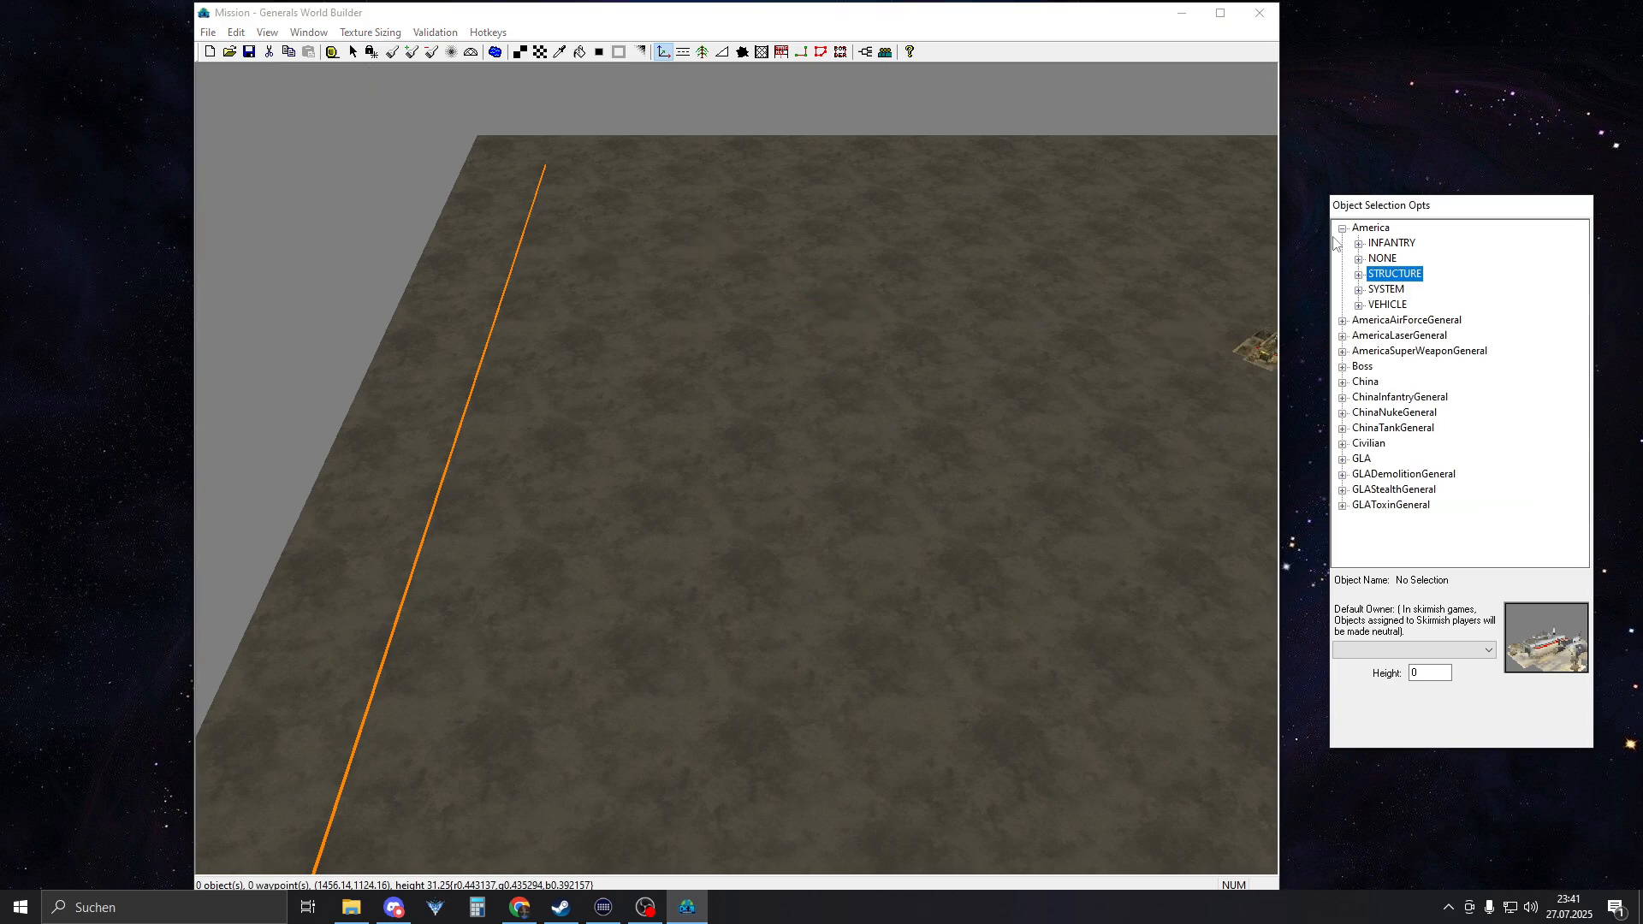
click(1342, 229)
click(1343, 367)
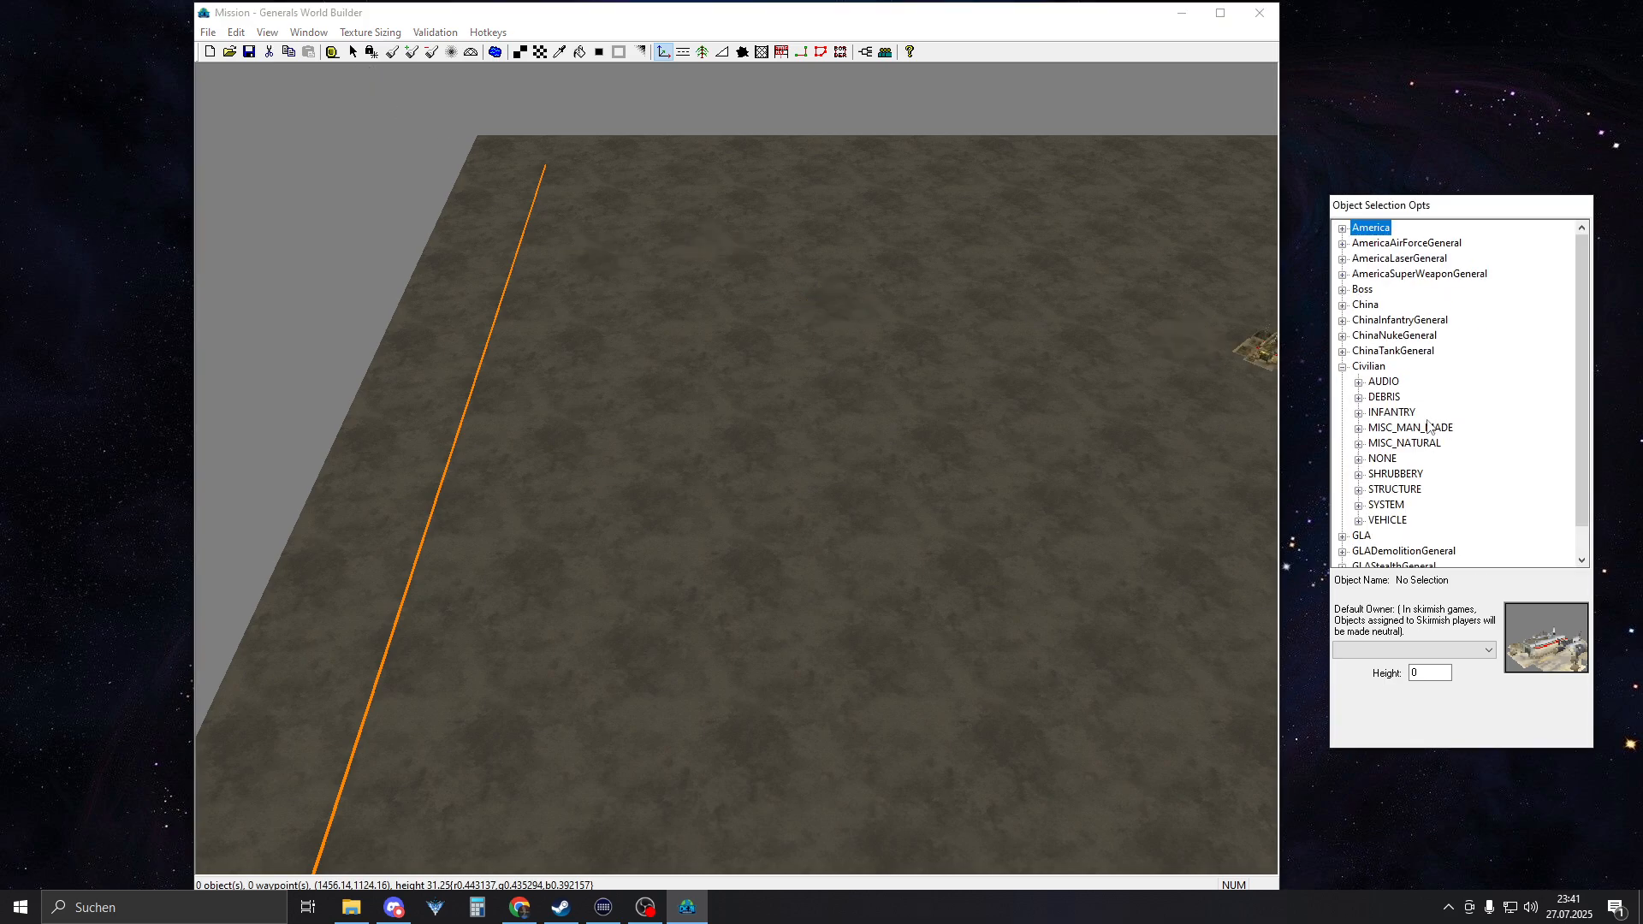
click(1359, 490)
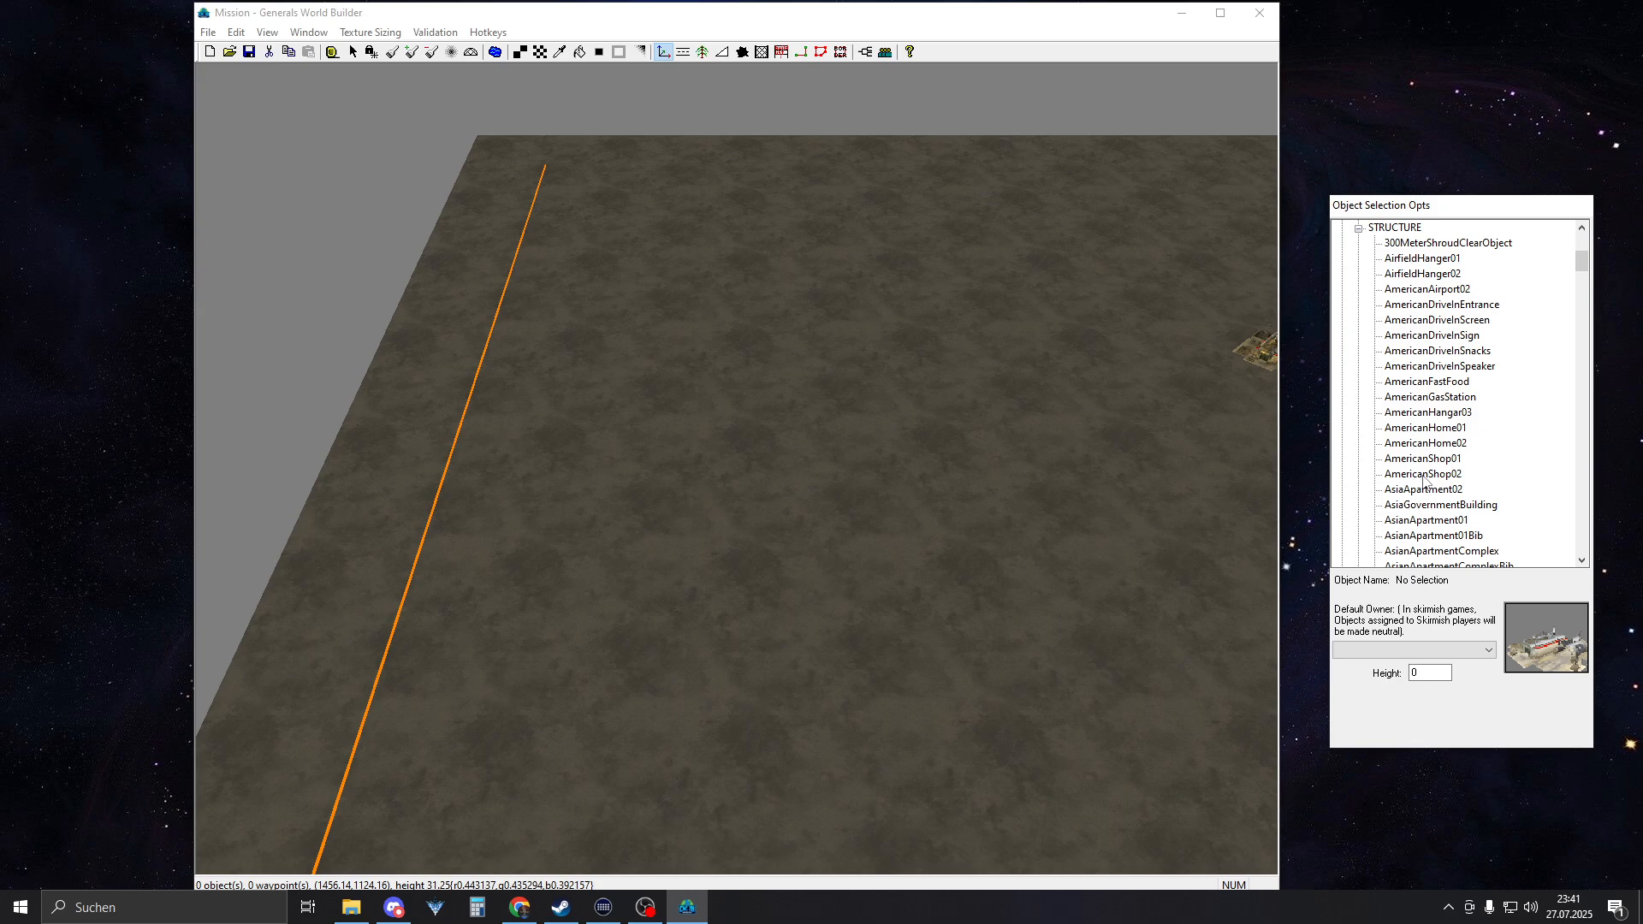
scroll(1425, 482, down, 5)
scroll(1411, 454, up, 9)
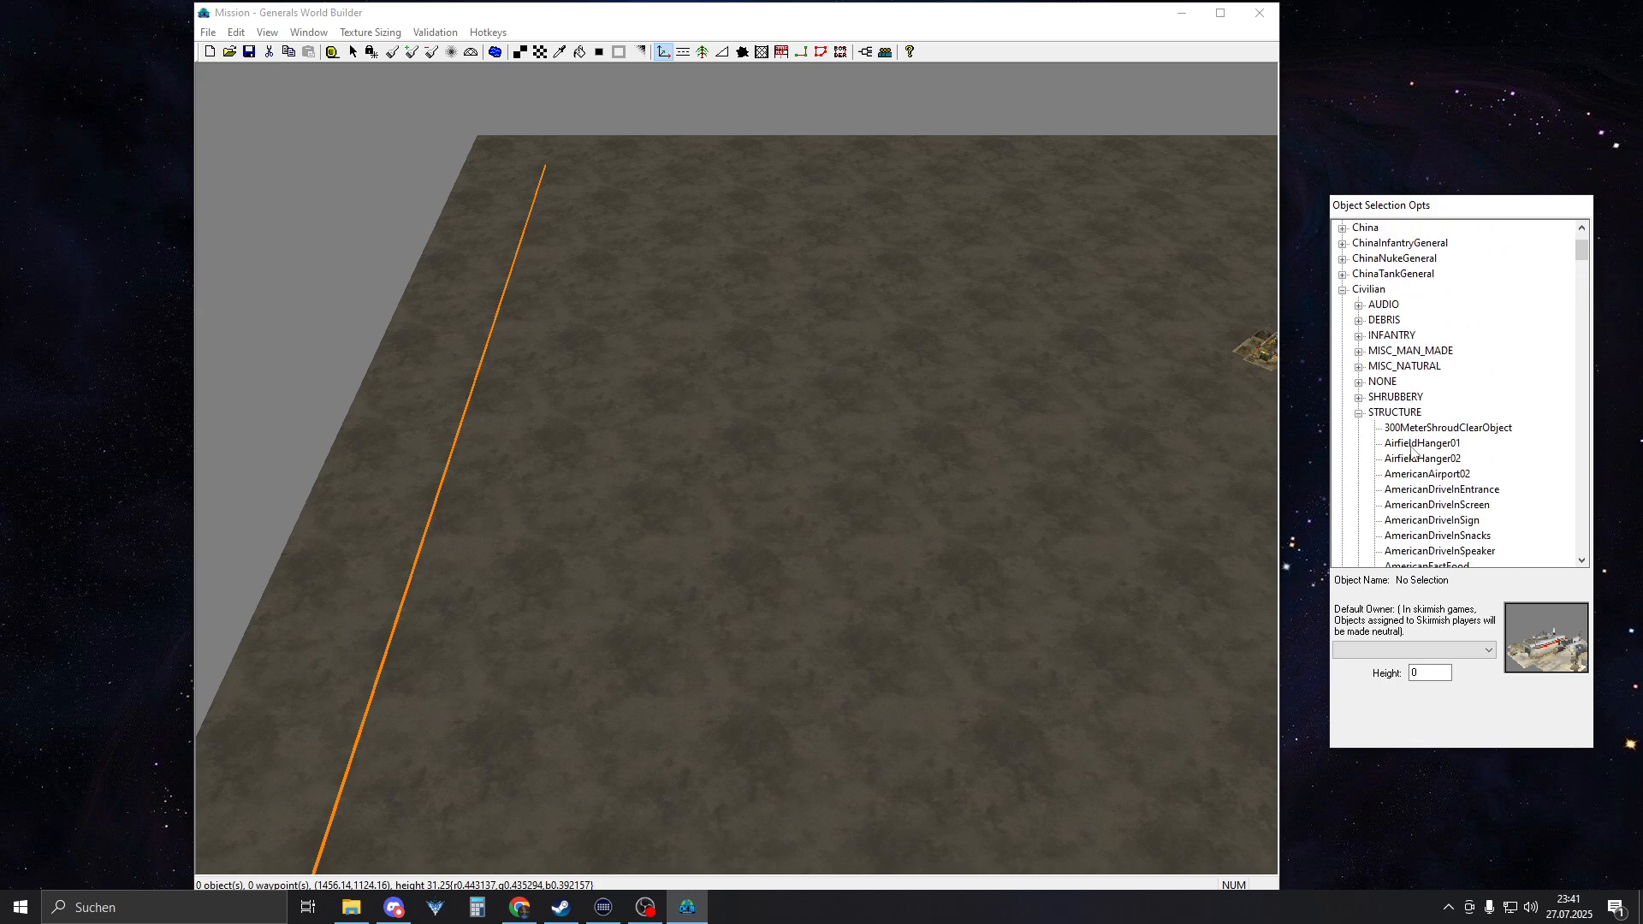
click(1422, 443)
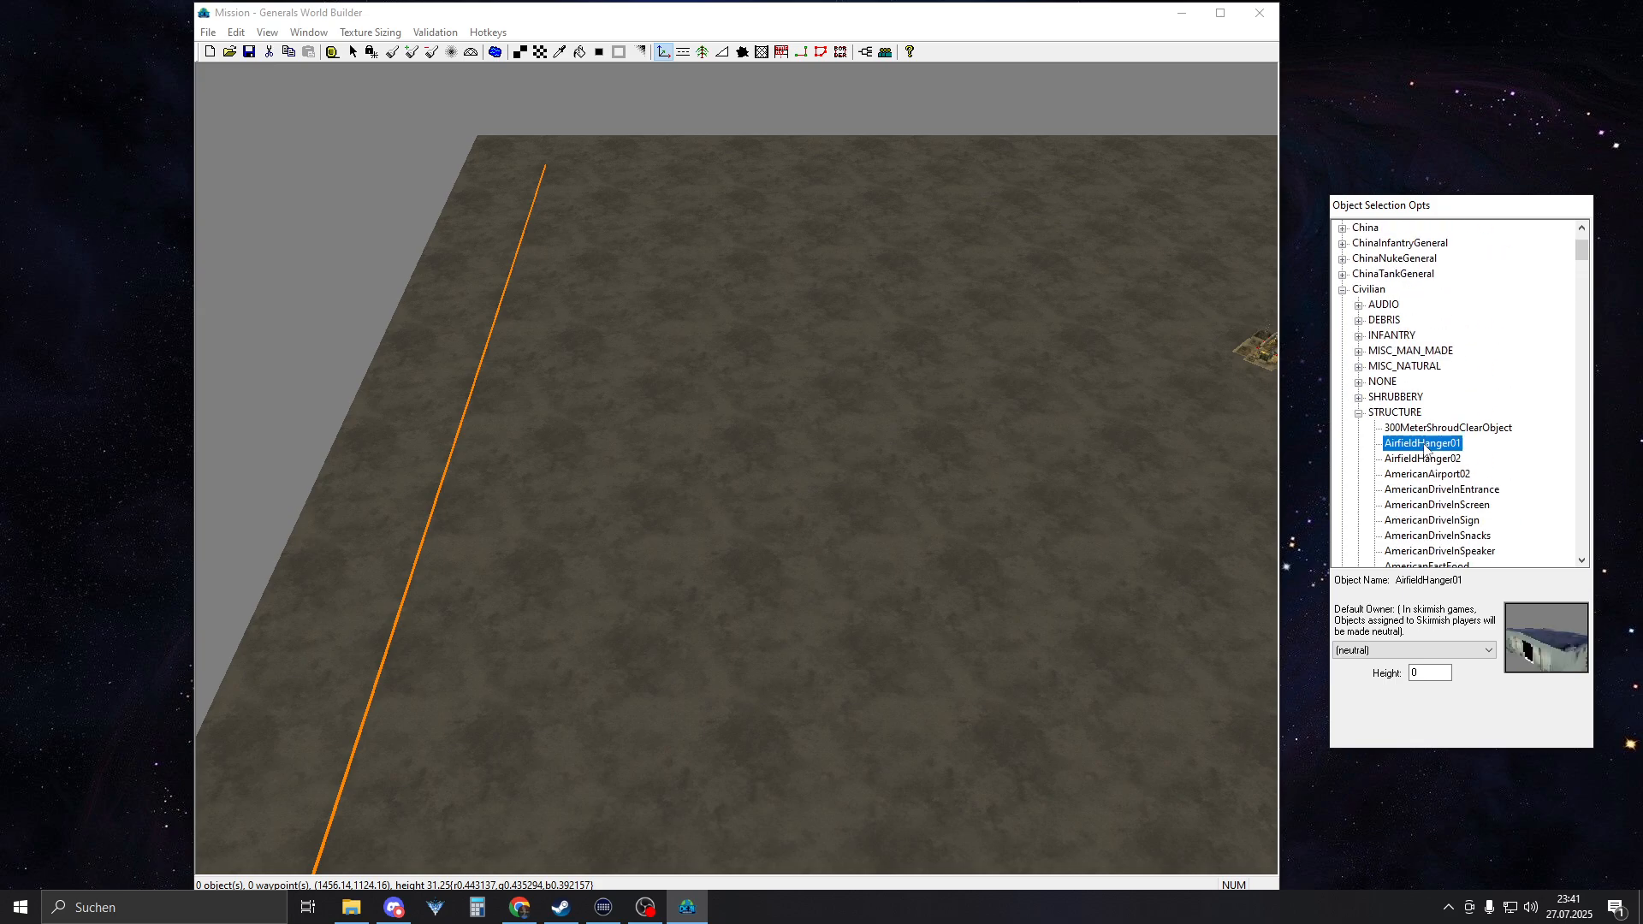
click(803, 501)
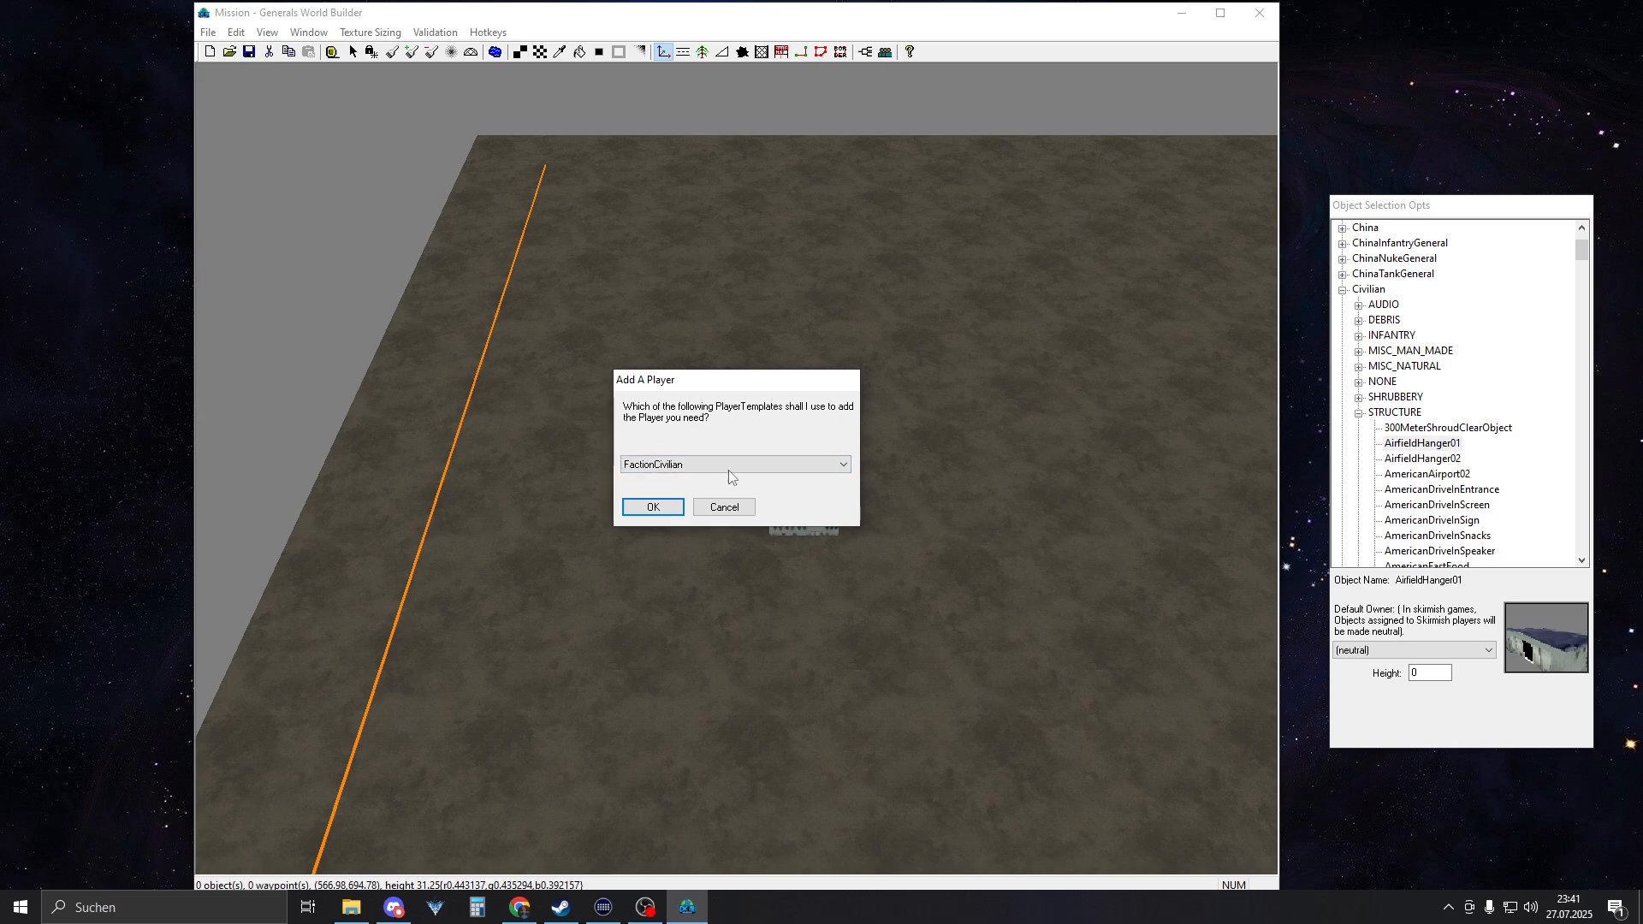
click(653, 507)
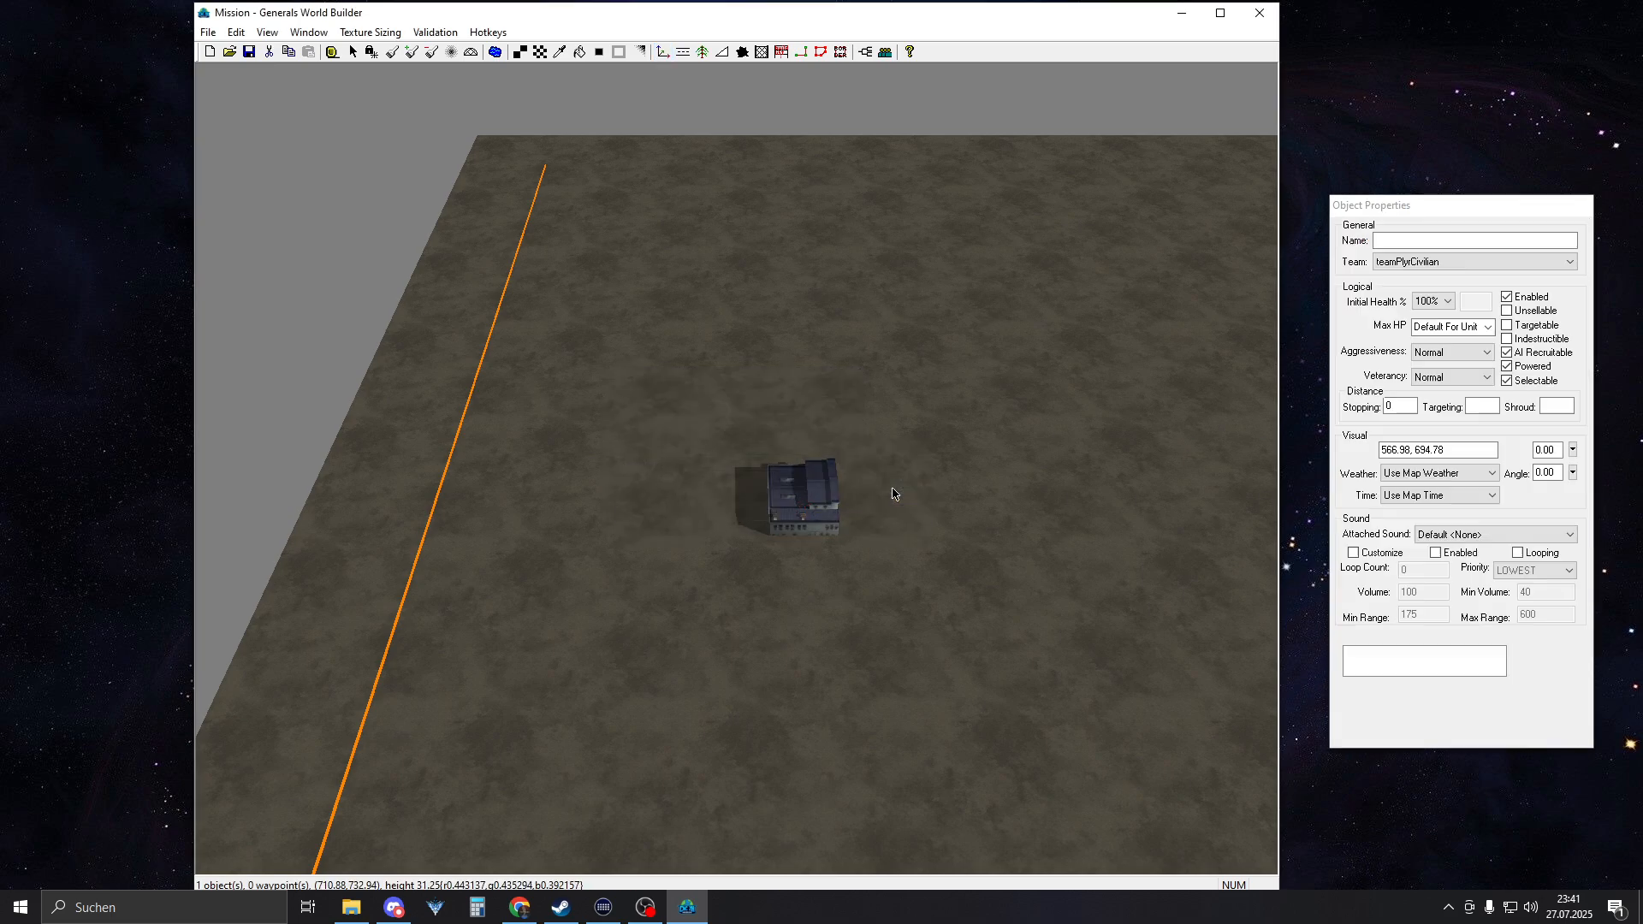
Move the AirfieldHanger01 building against the map's western border line, at about 88, 645, and deselect it
drag(828, 516, 611, 481)
right_drag(518, 494, 612, 451)
scroll(618, 446, up, 4)
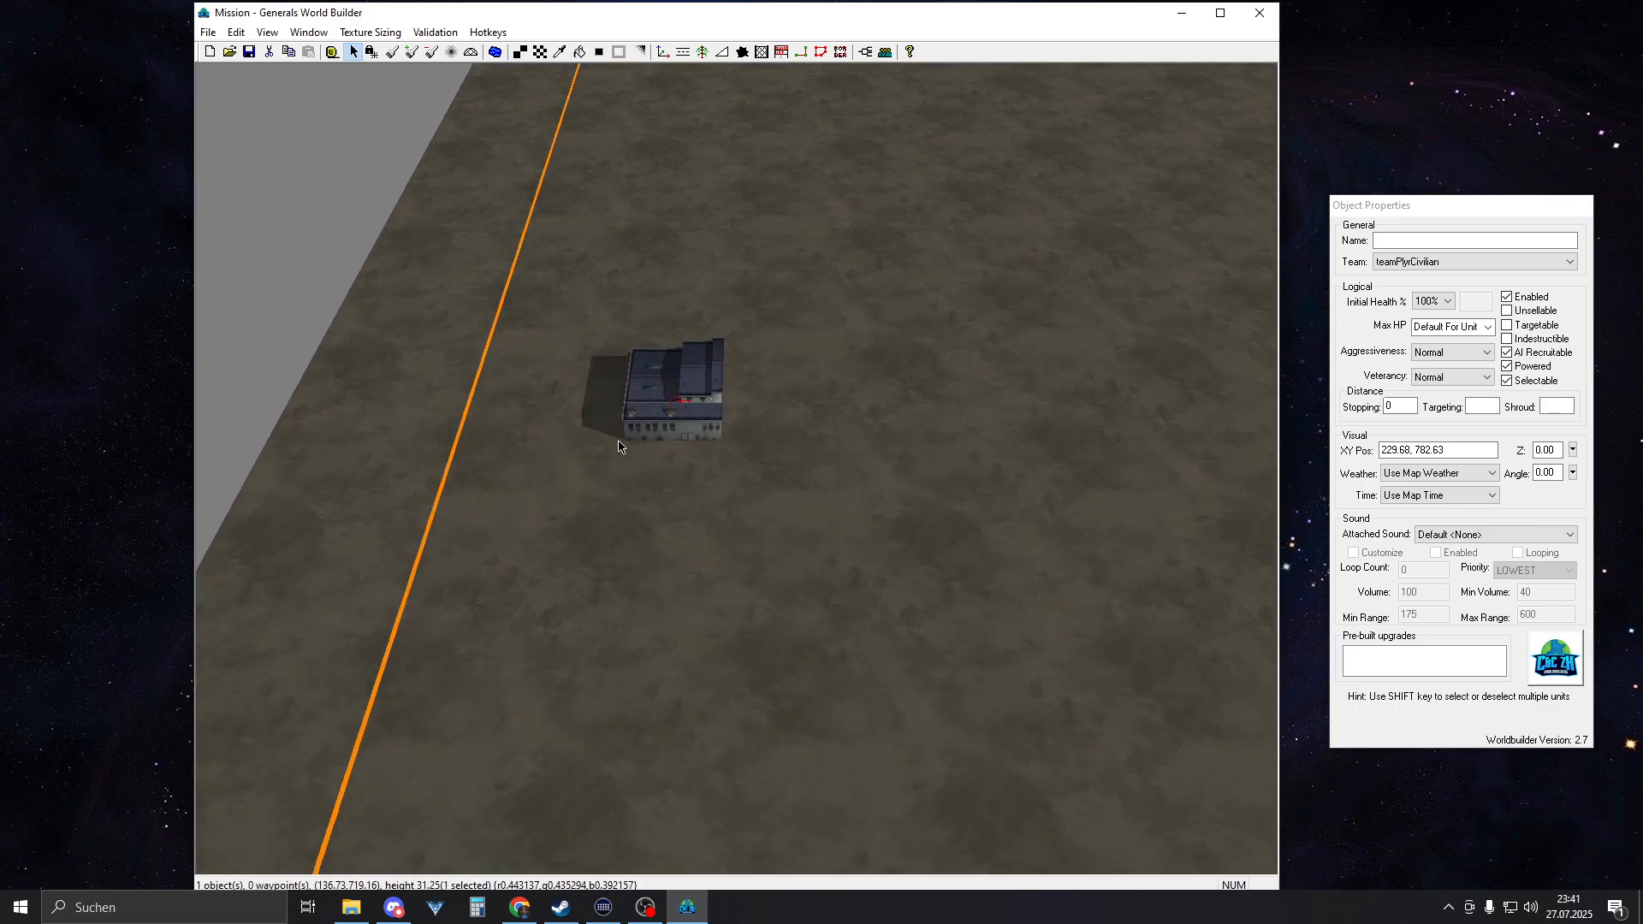
scroll(618, 443, up, 4)
middle_drag(648, 377, 690, 385)
drag(715, 368, 472, 421)
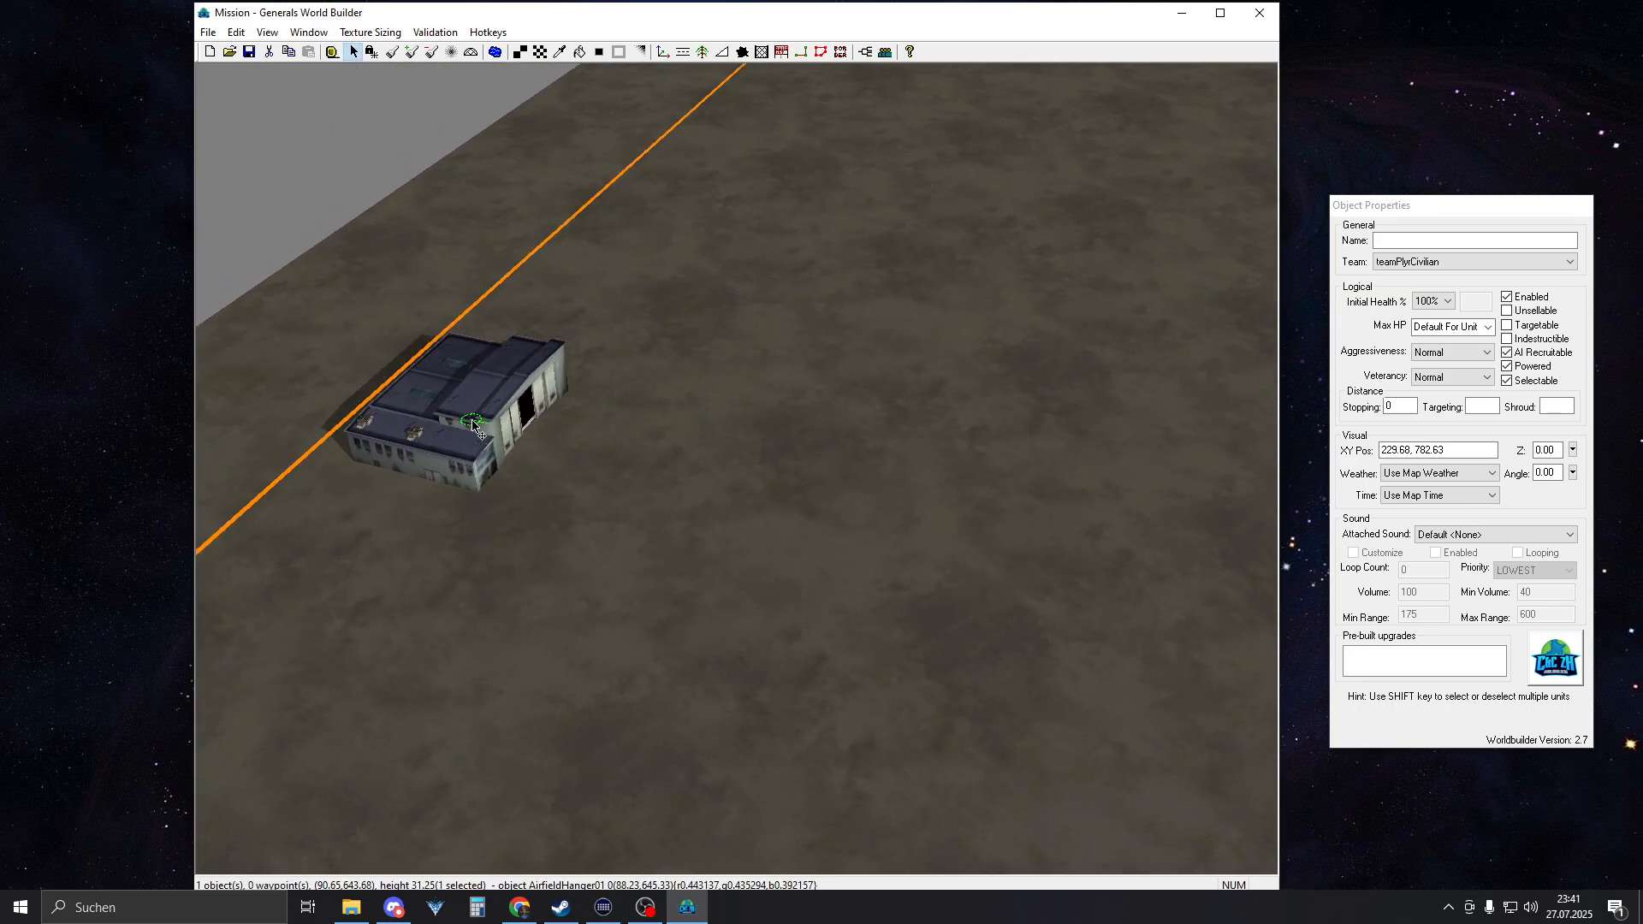
click(659, 427)
scroll(643, 430, down, 7)
middle_drag(634, 432, 736, 360)
Choose AmericaCommandCenter from the America structures as the object to place
click(663, 52)
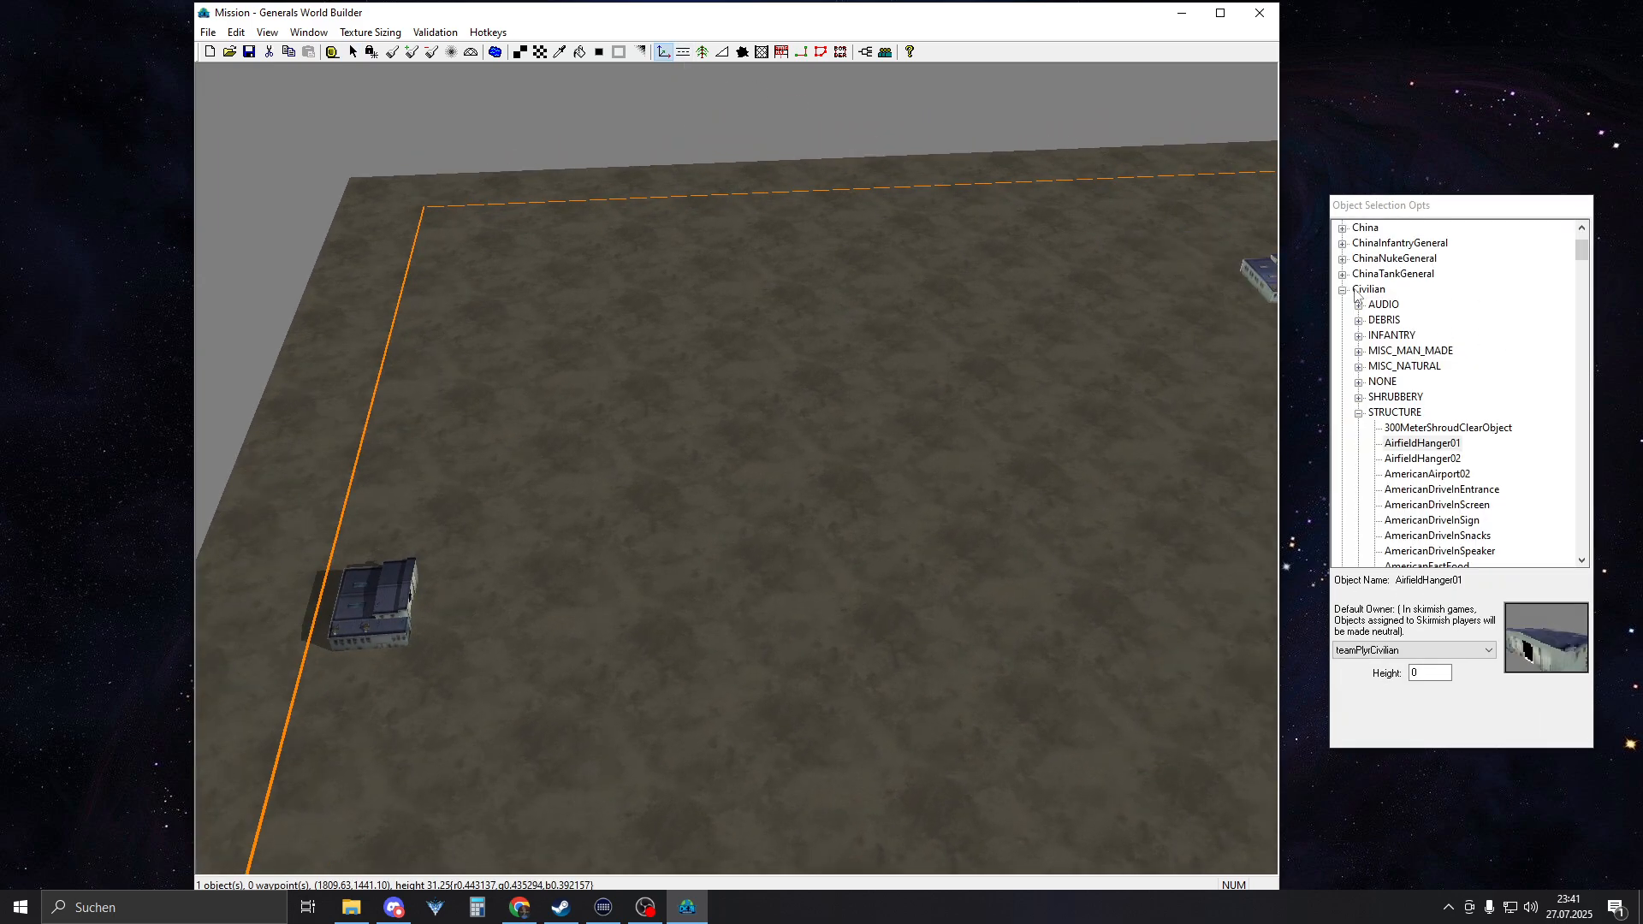
click(1344, 290)
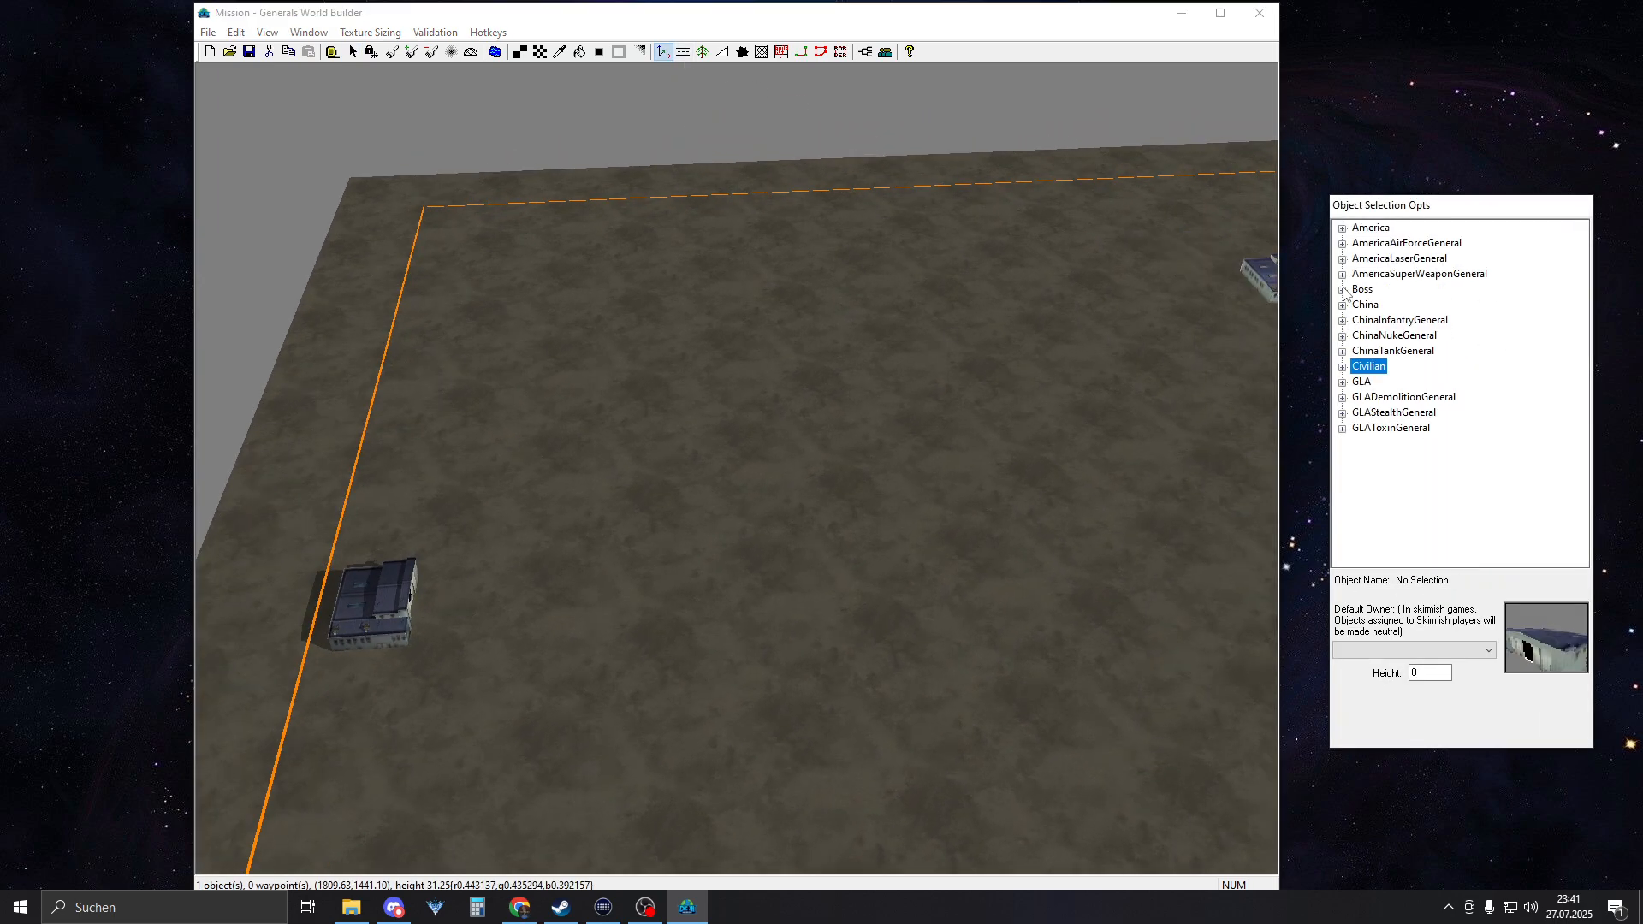
click(1342, 228)
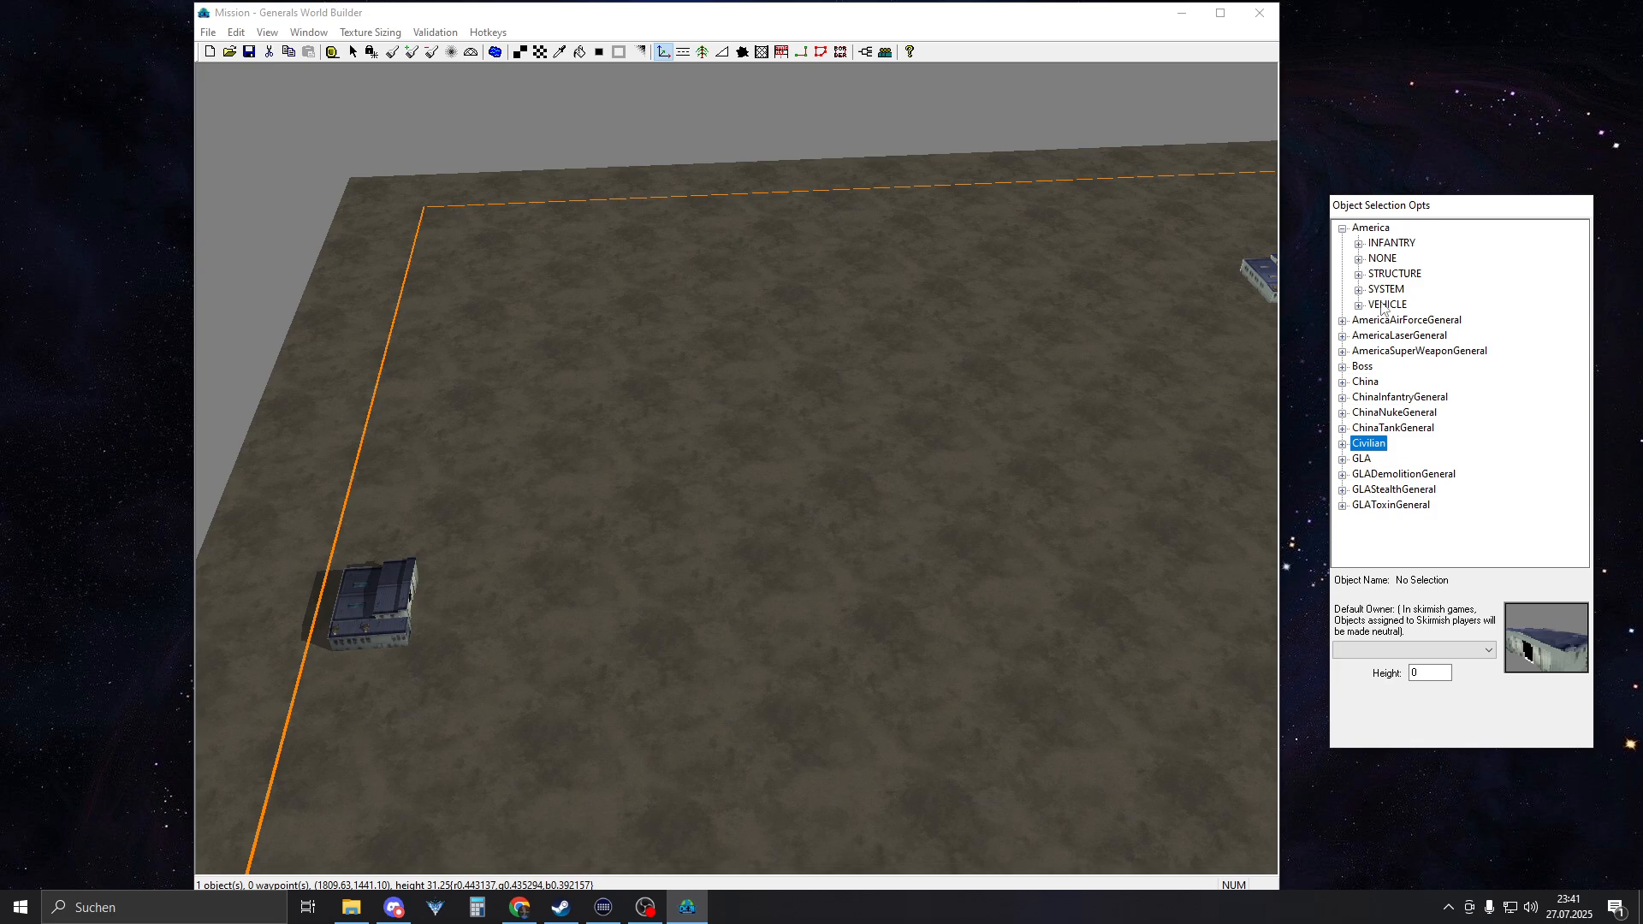
click(1358, 274)
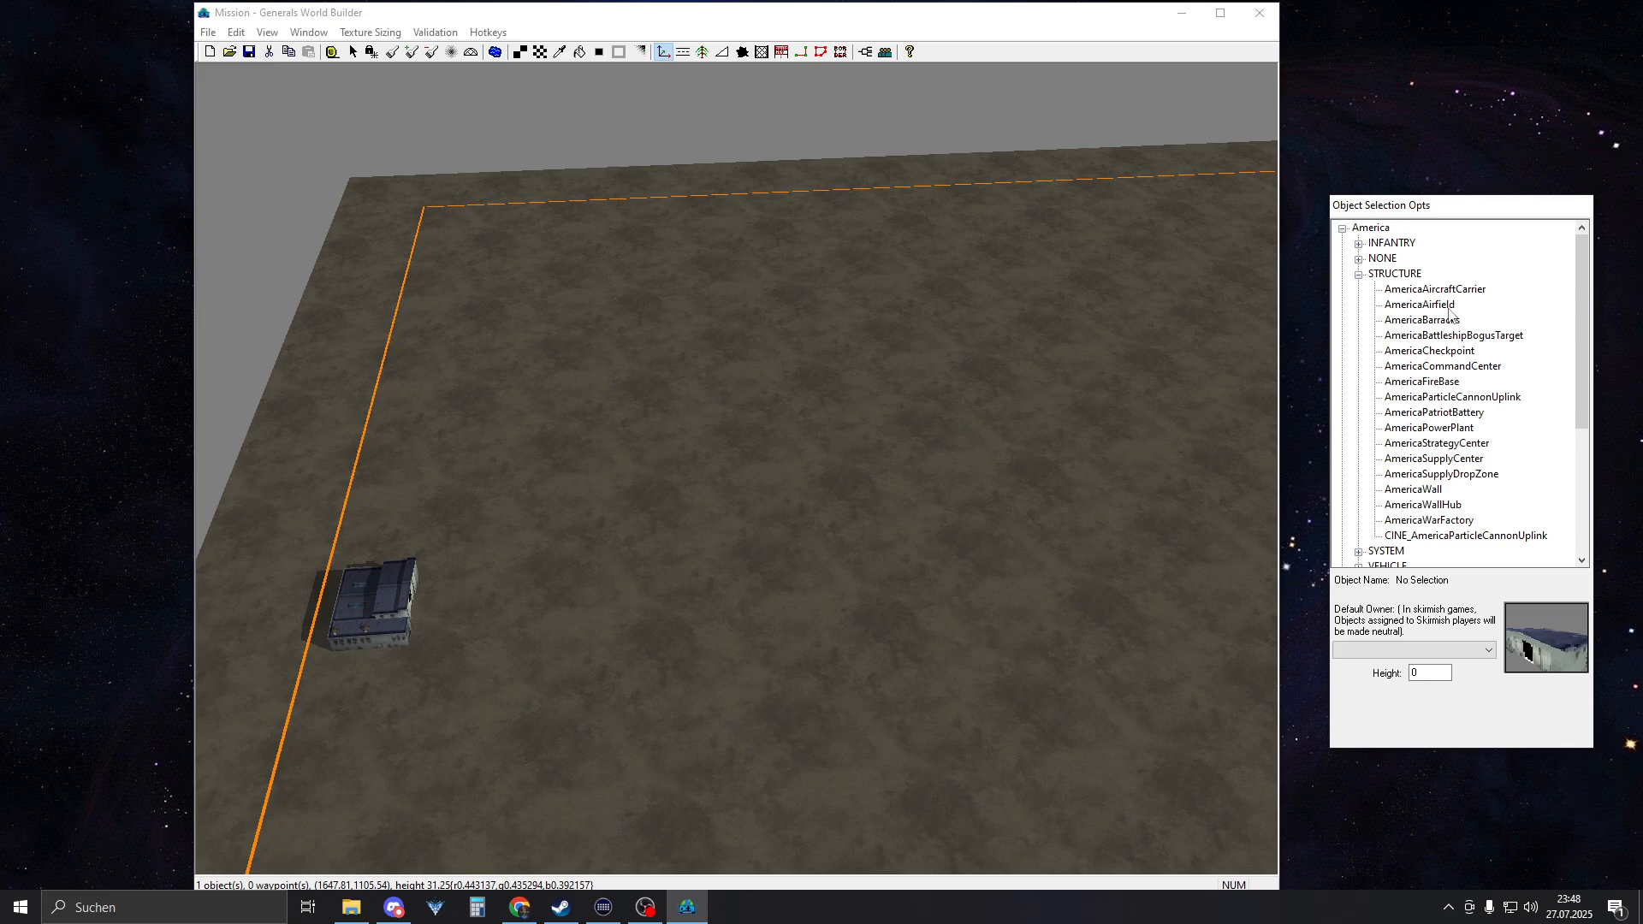
click(1442, 366)
click(992, 616)
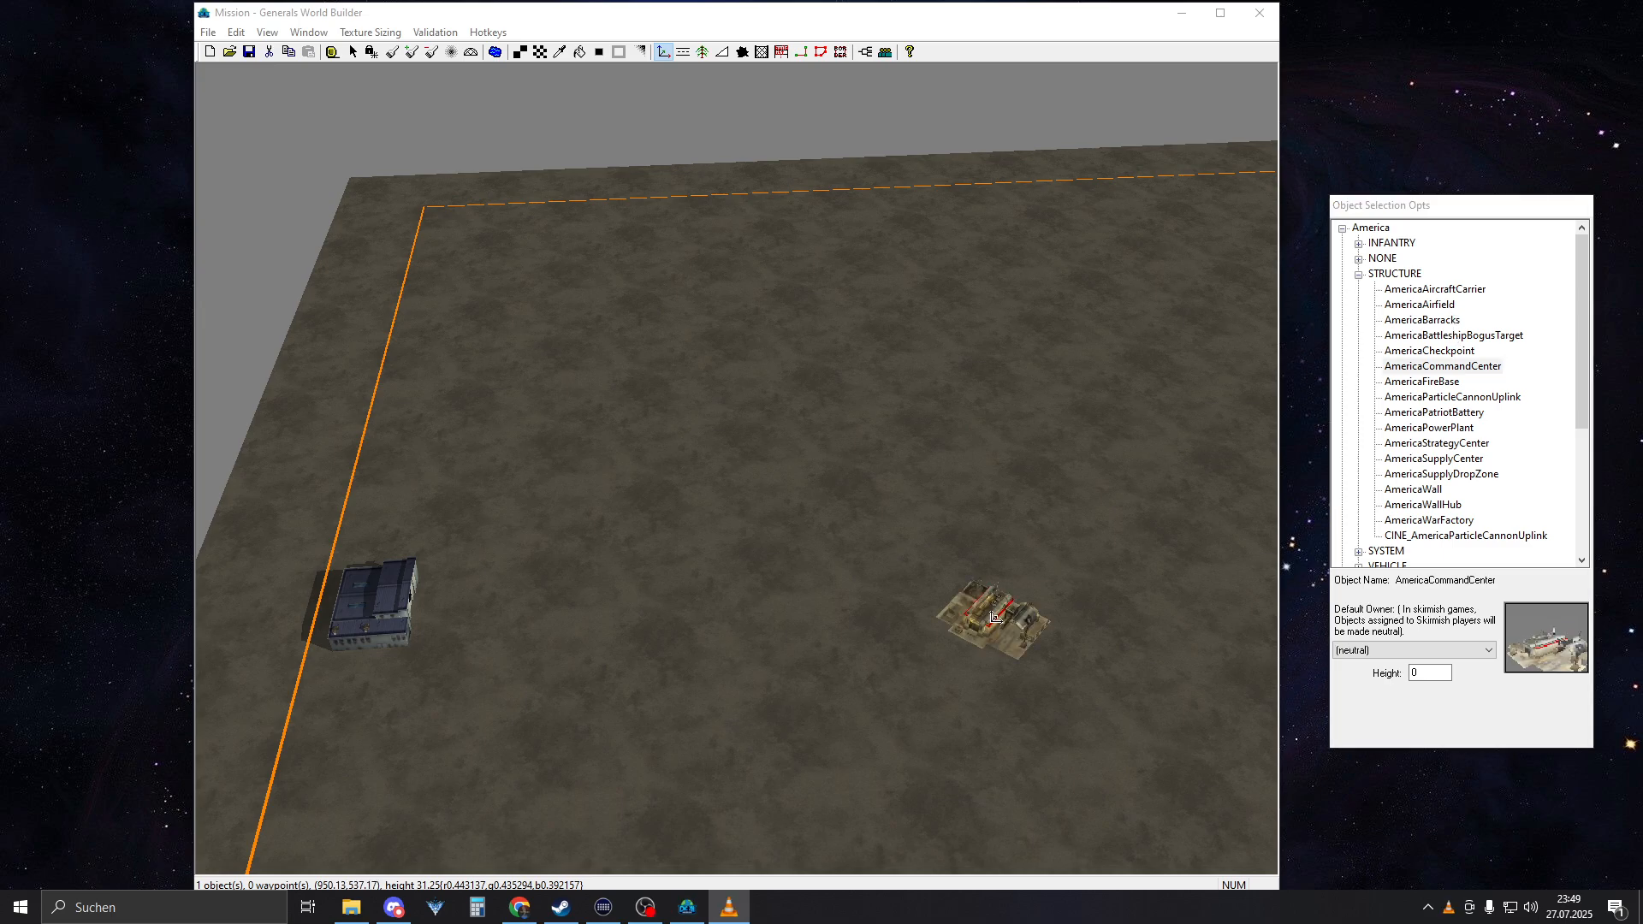
drag(993, 616, 1253, 513)
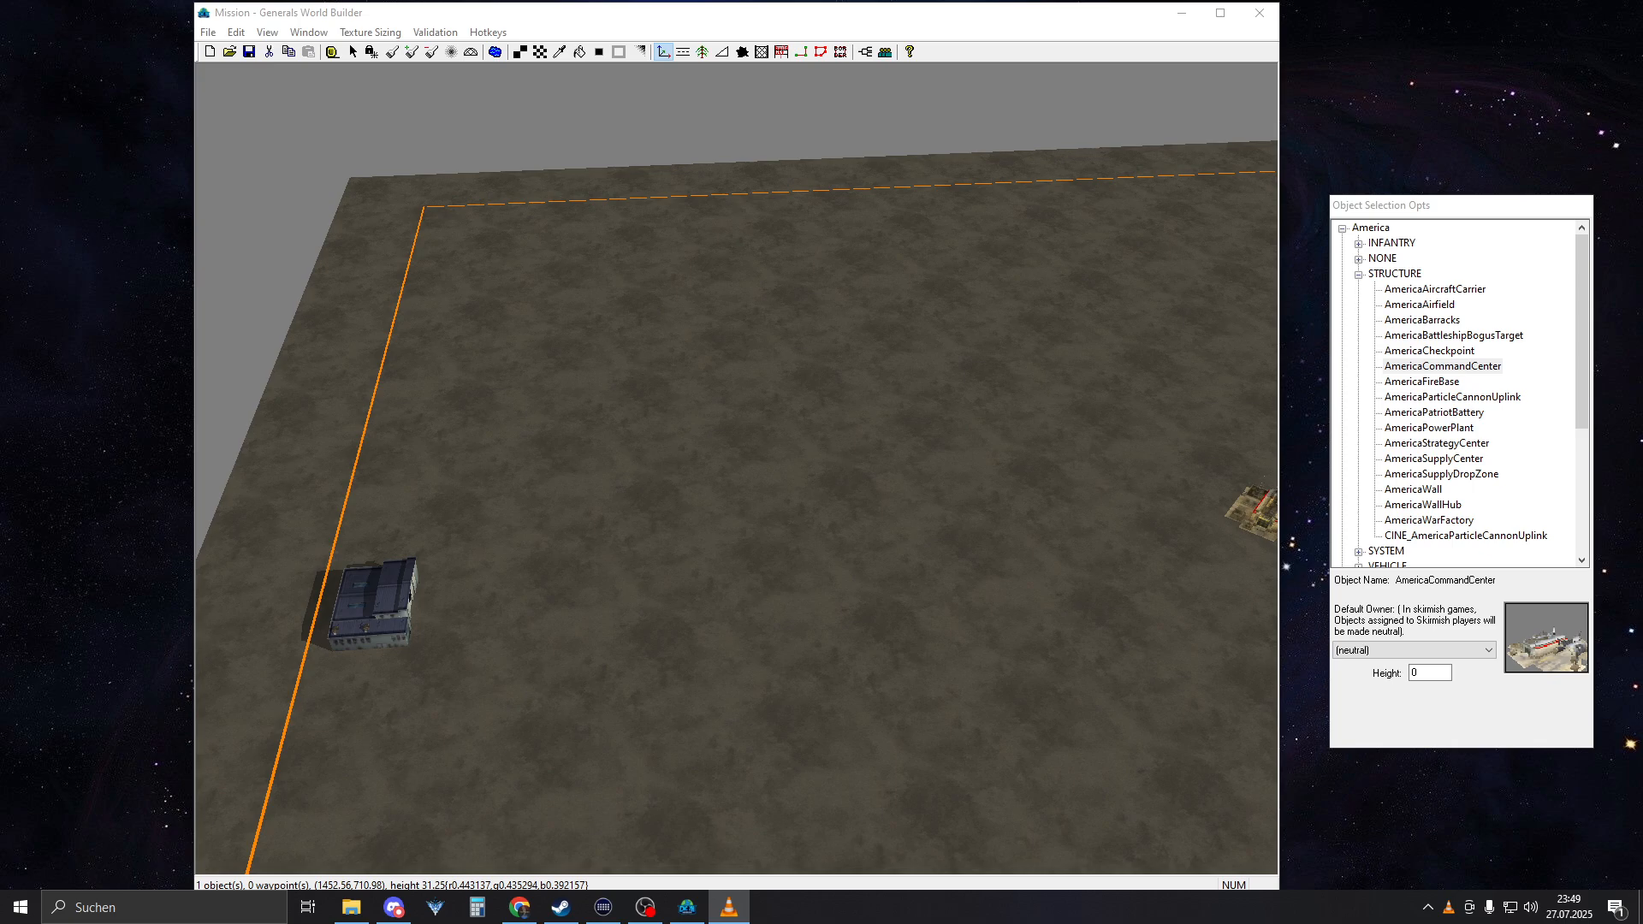
key(alt+Tab)
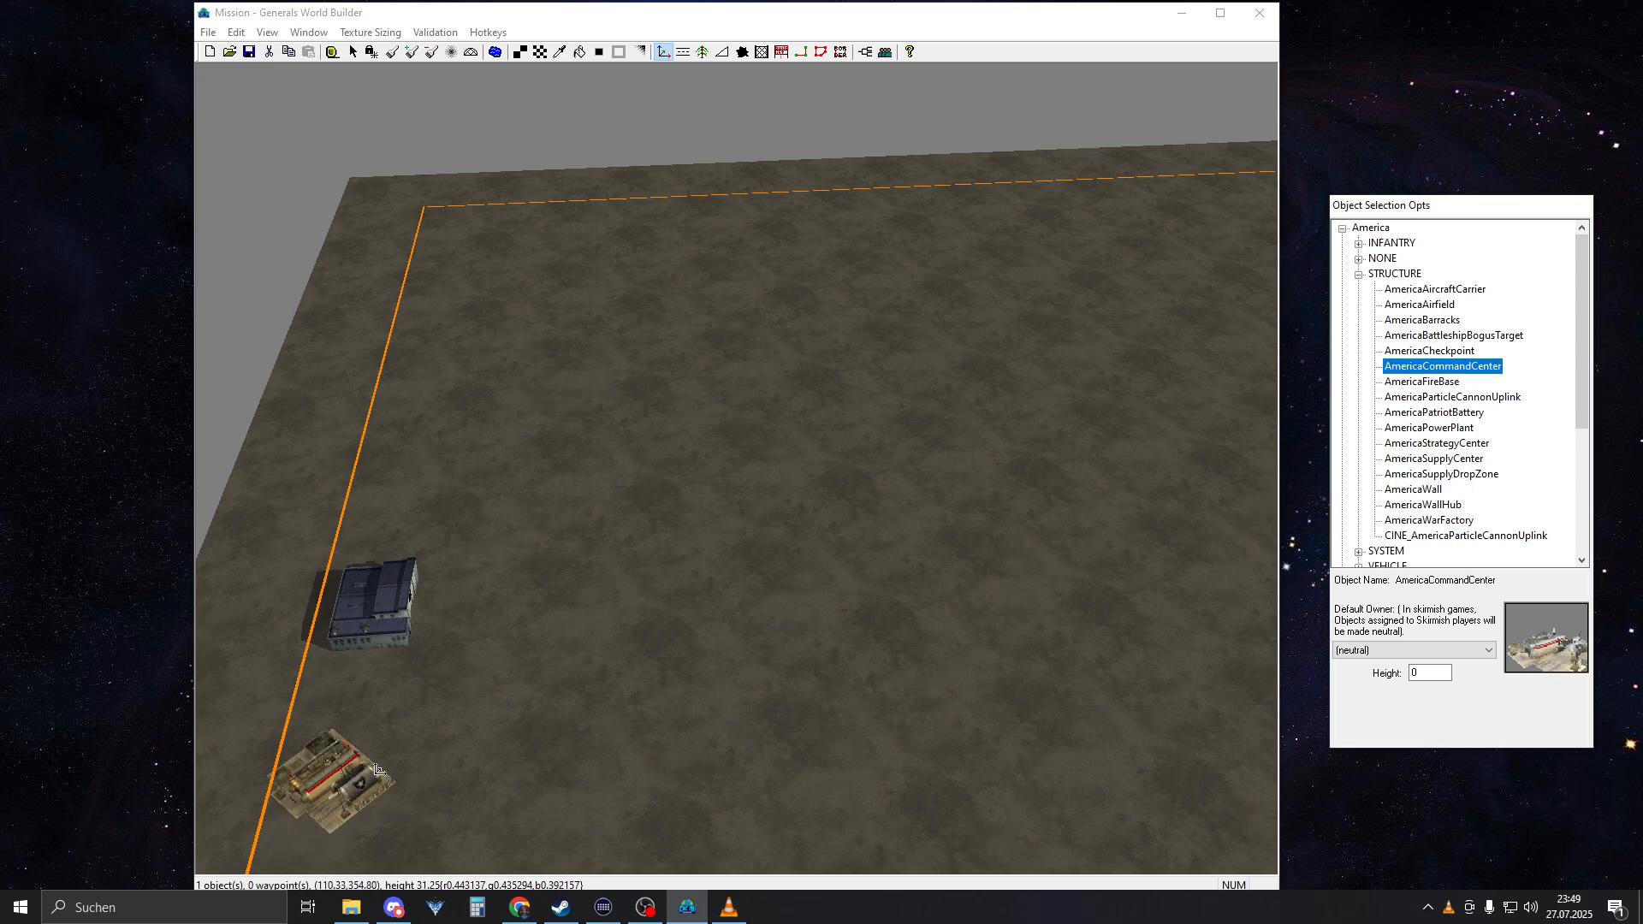
key(alt+Tab)
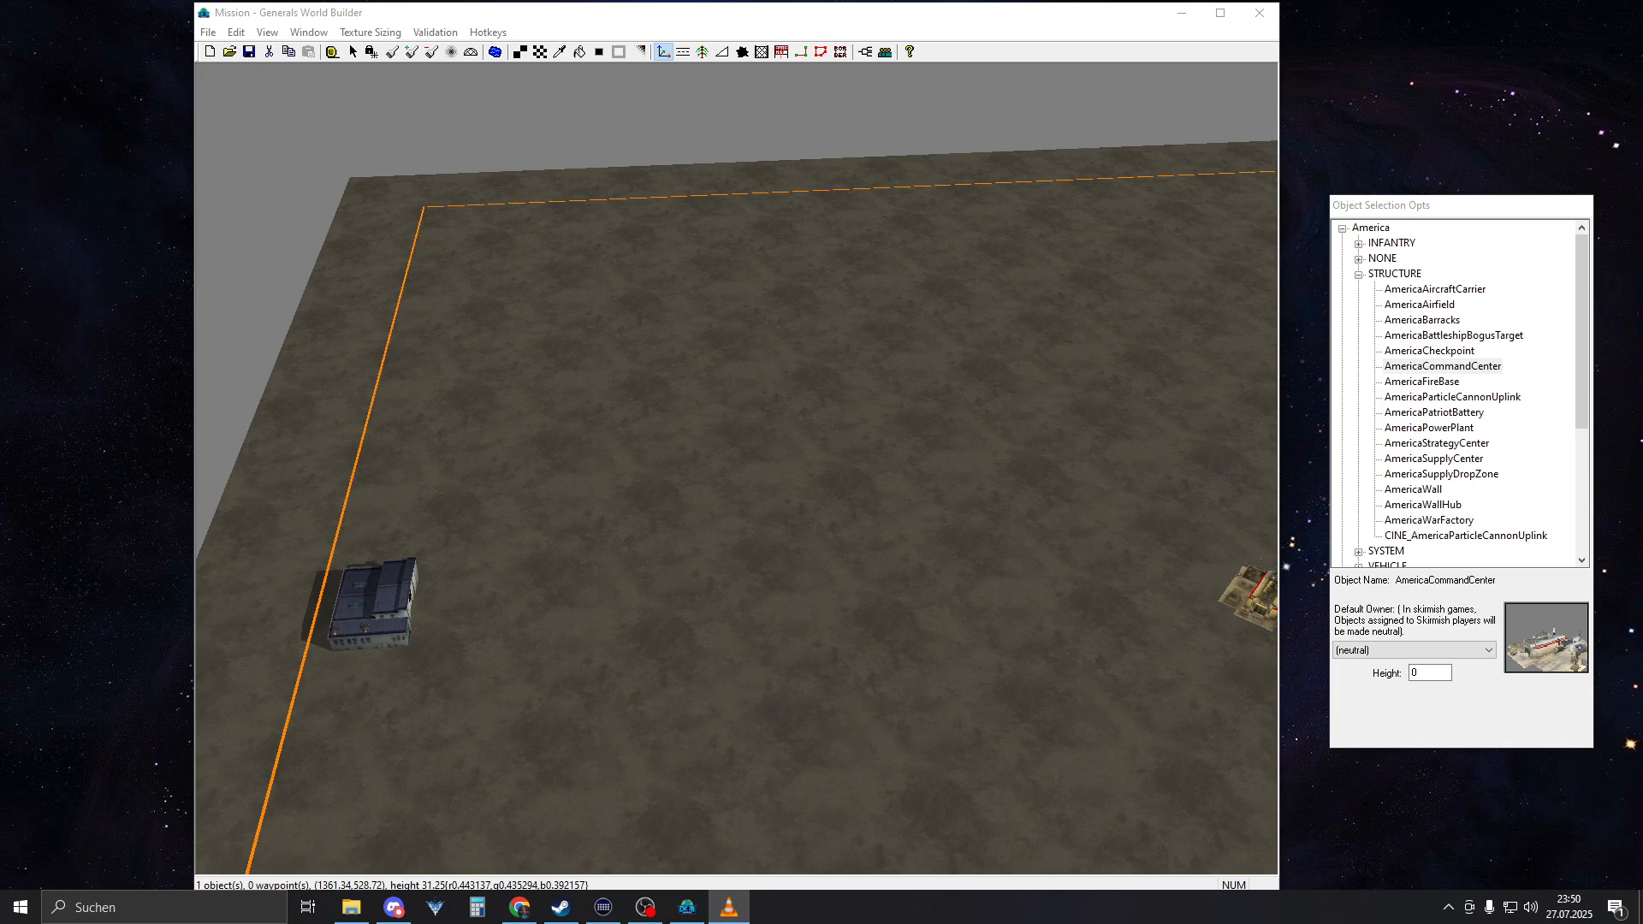
key(alt+Tab)
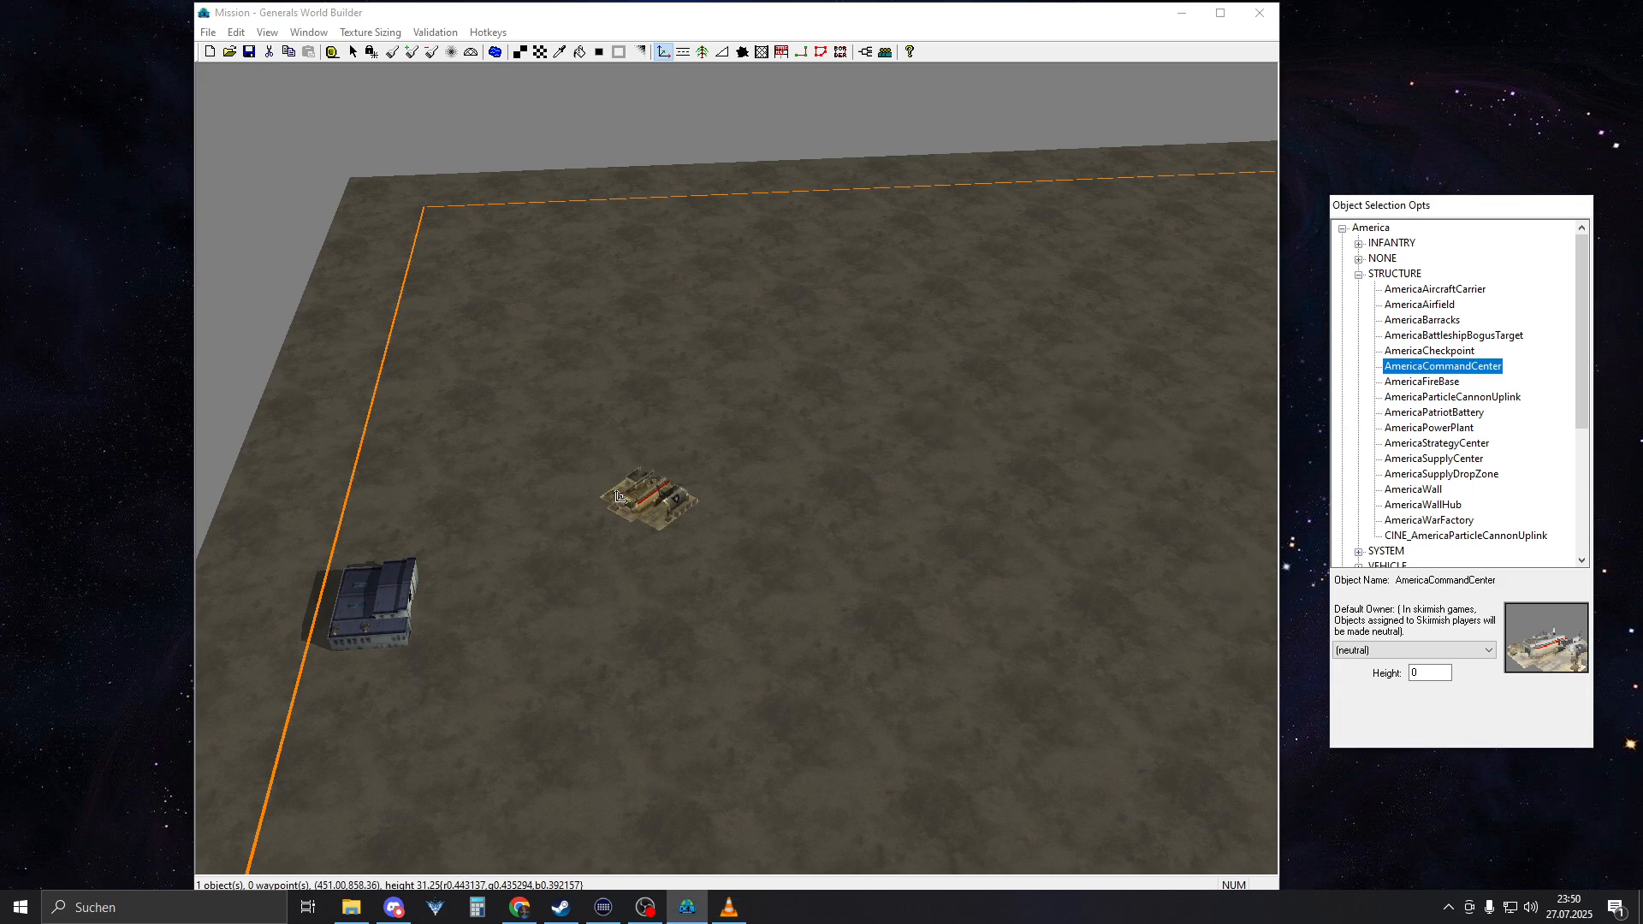
right_drag(597, 386, 1072, 569)
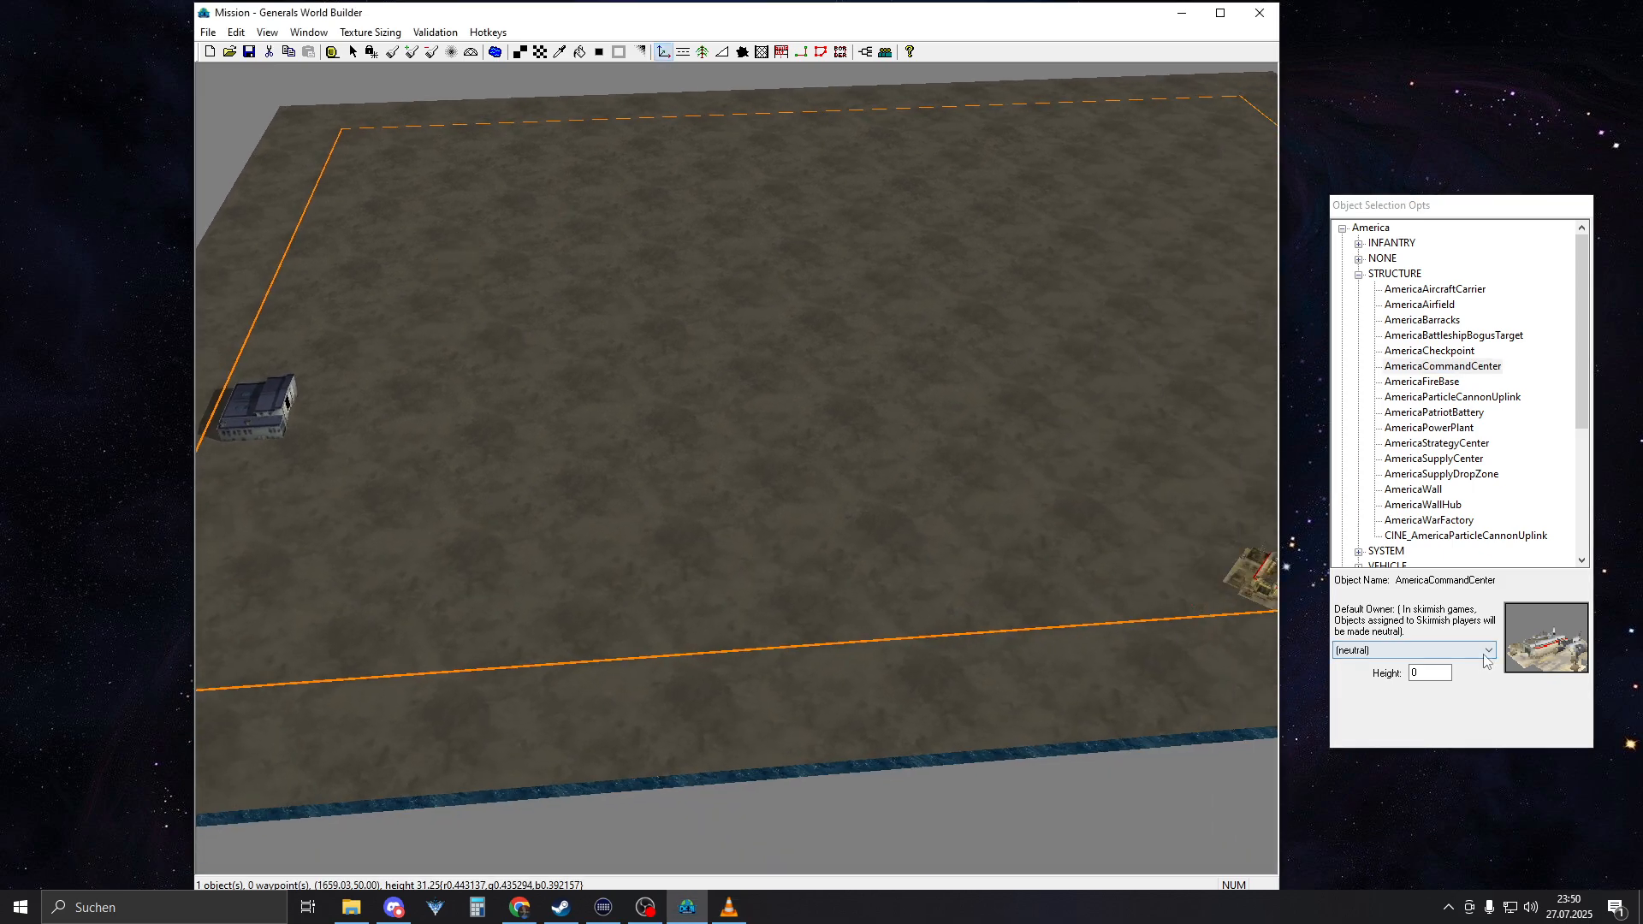
Set the default owner to teamPlyrCivilian and place an AmericaCommandCenter near the hangar, at about 423, 868
click(1390, 653)
click(1392, 678)
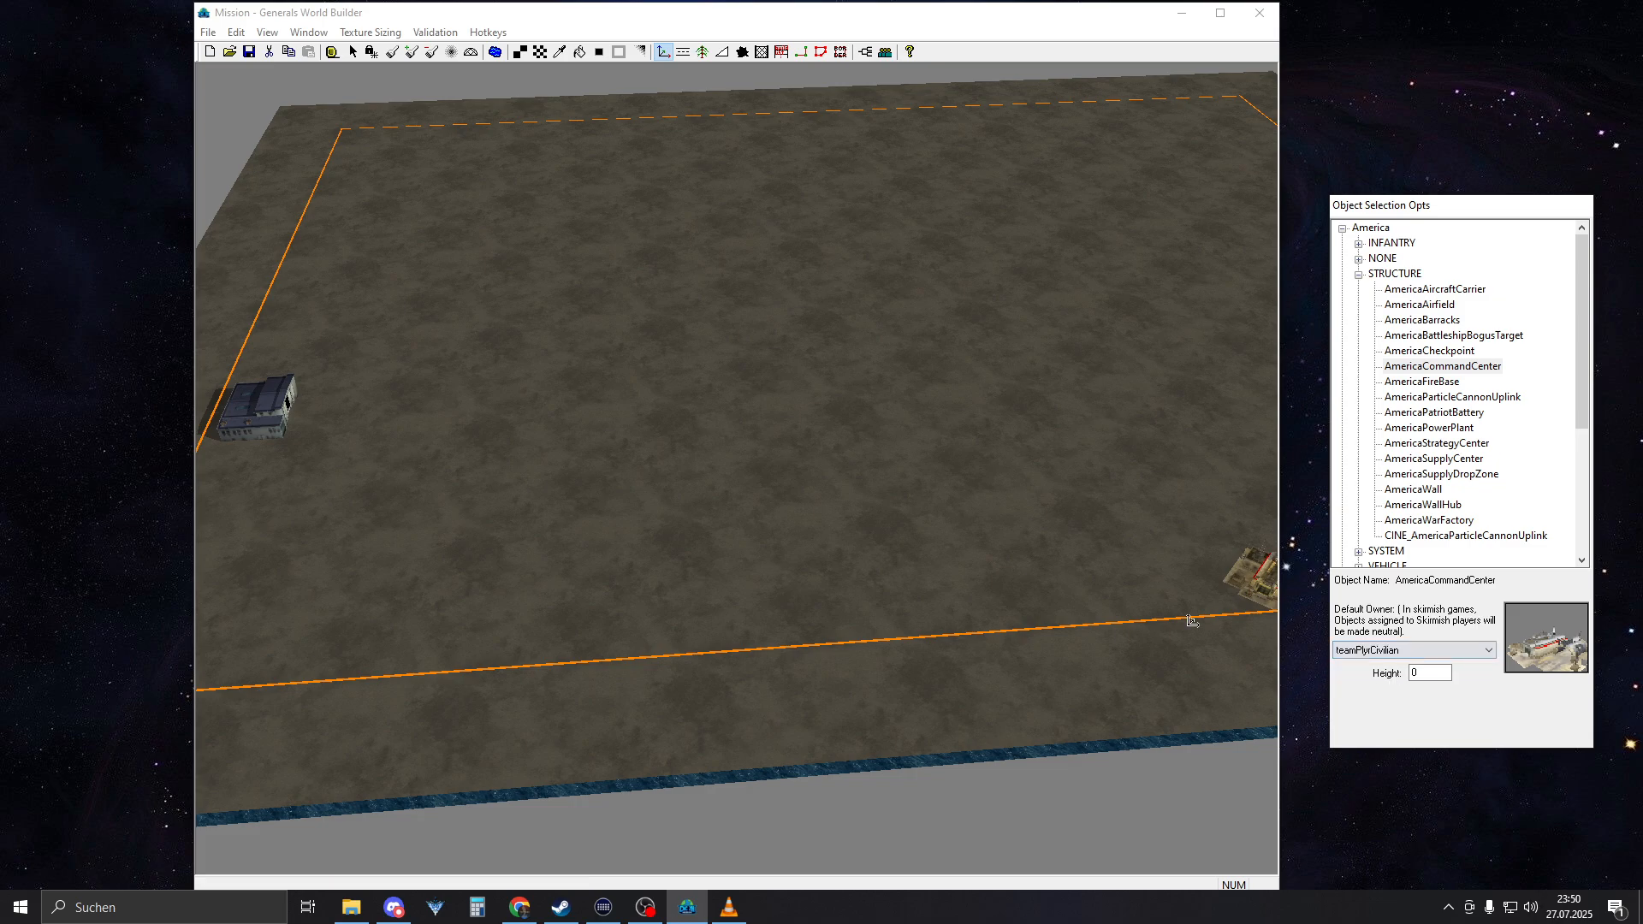
right_drag(558, 443, 493, 484)
middle_drag(611, 431, 642, 438)
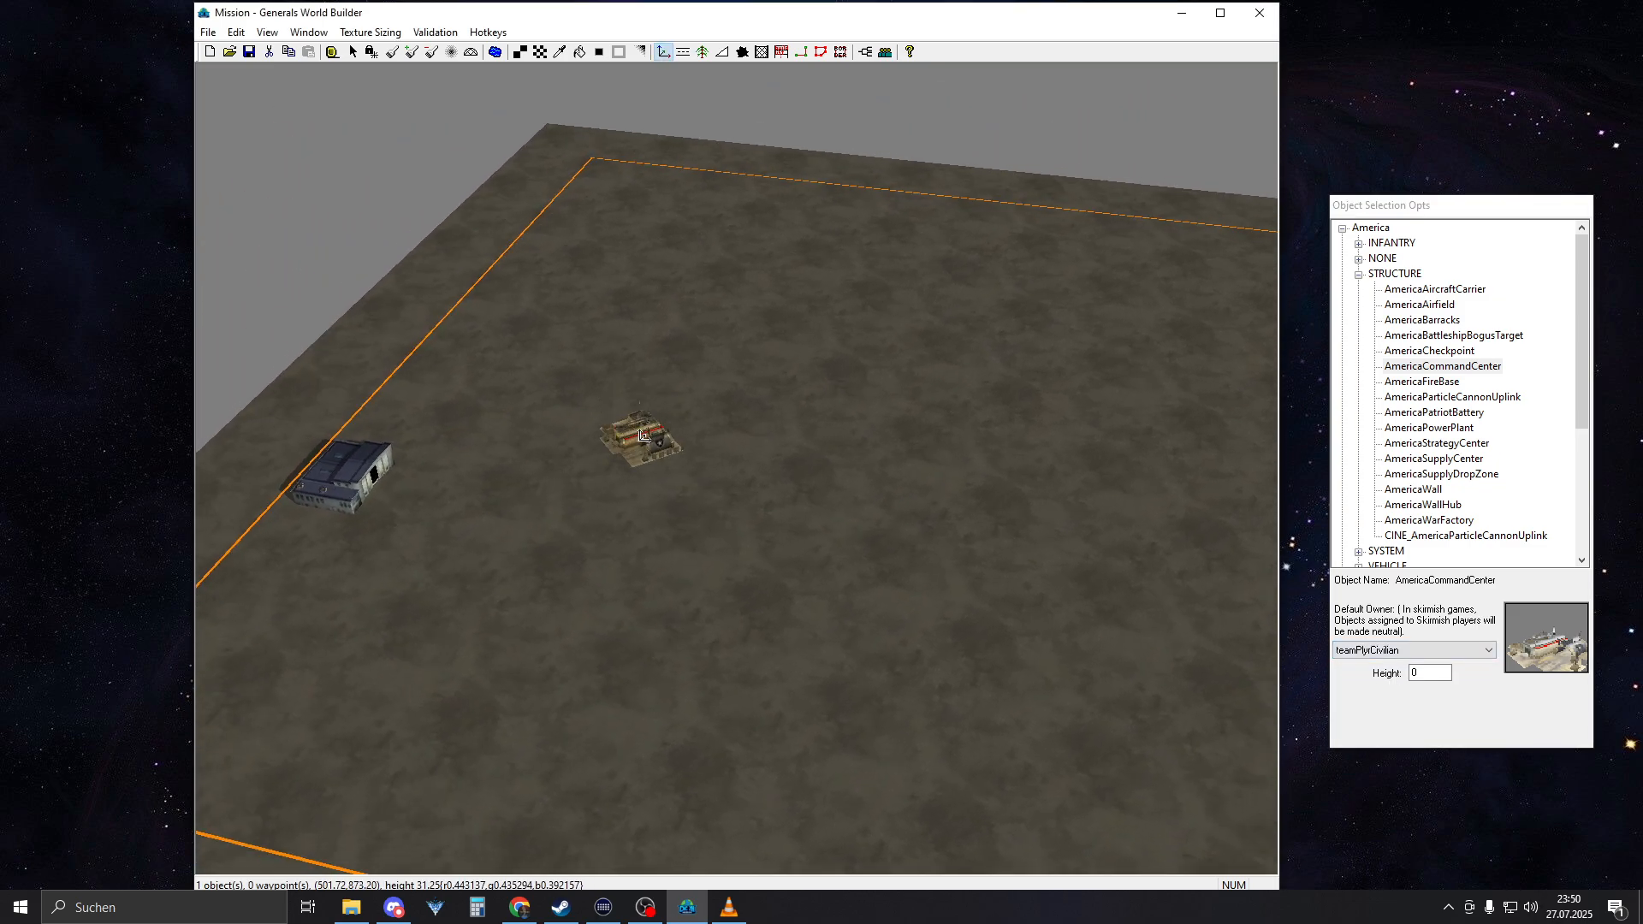
right_drag(642, 438, 526, 472)
middle_drag(527, 472, 506, 473)
right_drag(506, 473, 476, 480)
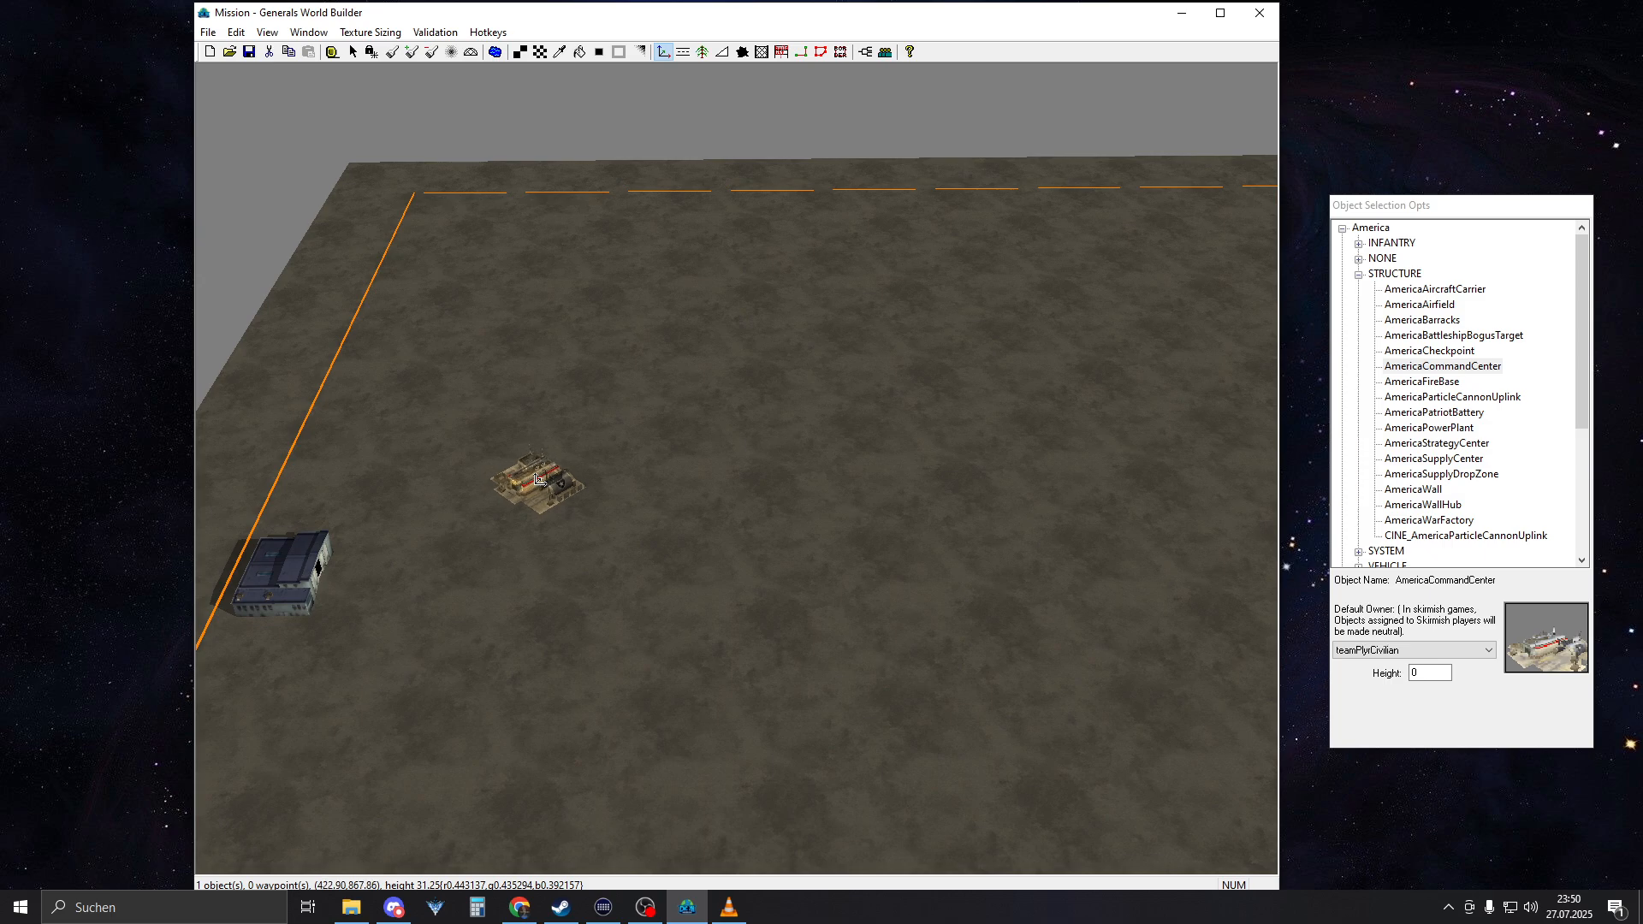
click(537, 479)
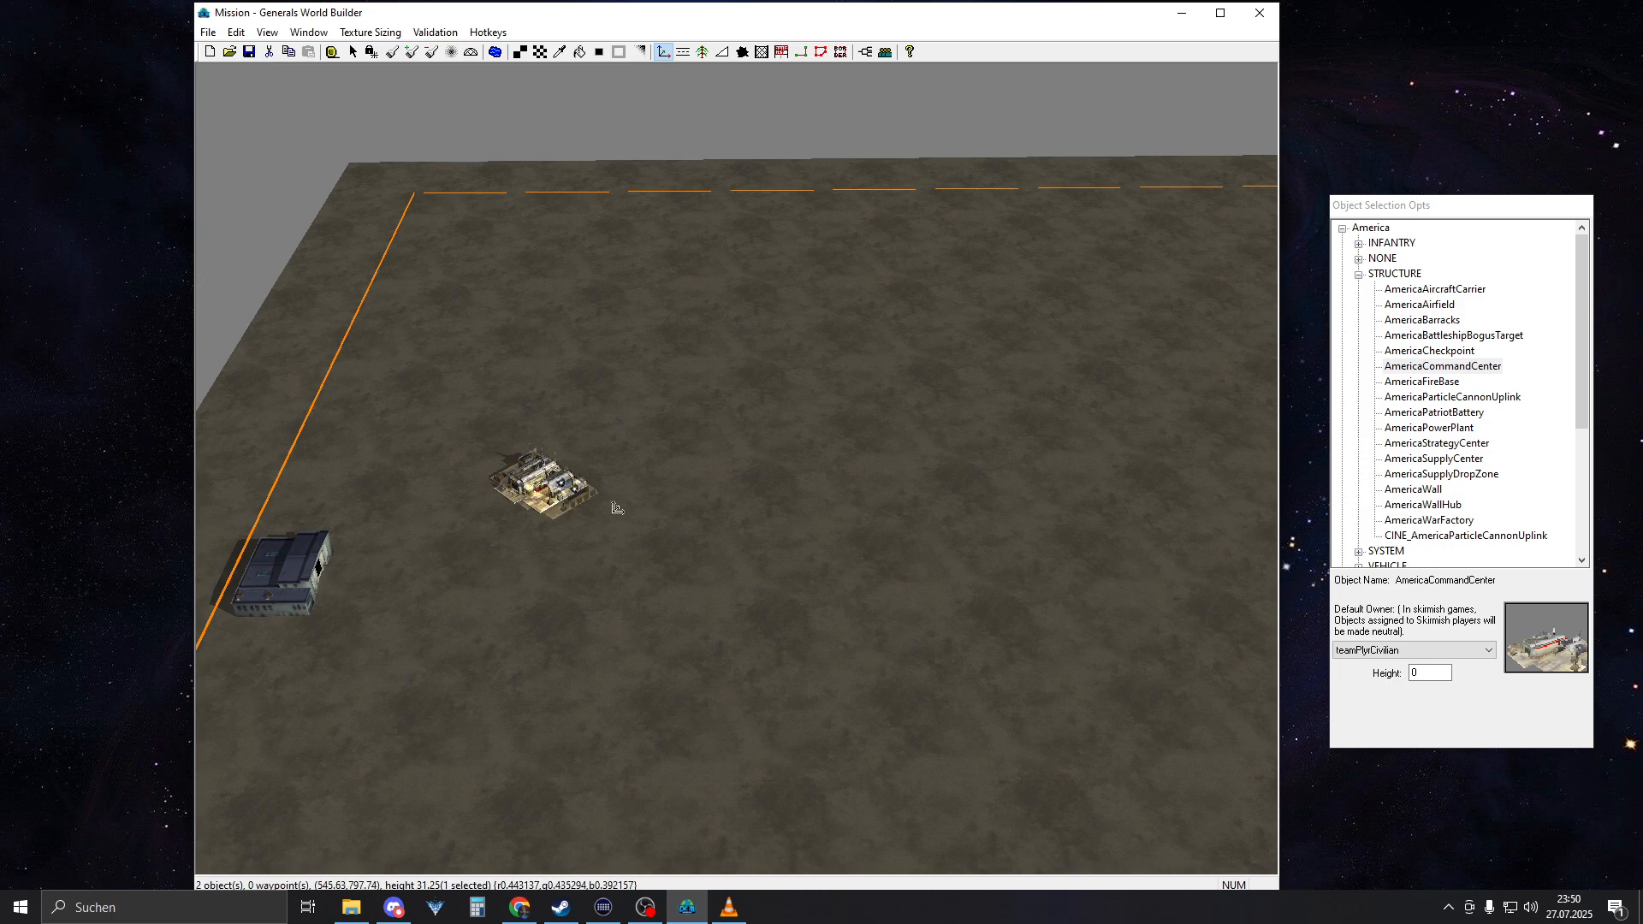
Place a second AmericaCommandCenter on the opposite side of the map, at about 2041, 946, and leave placement mode
right_drag(613, 510, 942, 517)
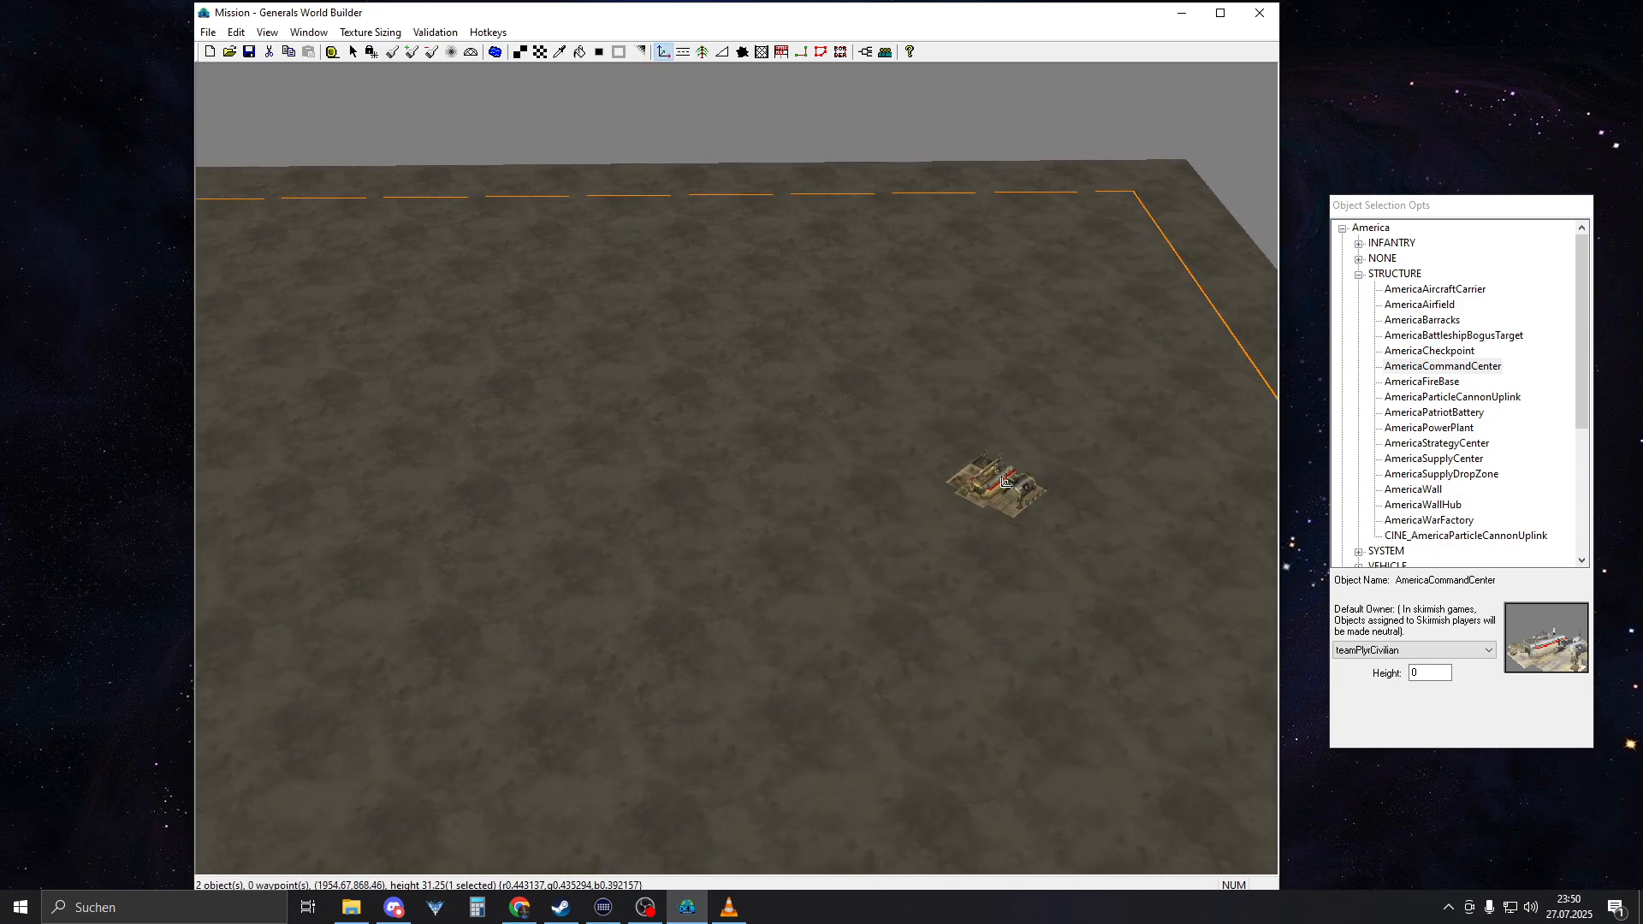
middle_drag(881, 505, 835, 513)
right_drag(843, 528, 746, 381)
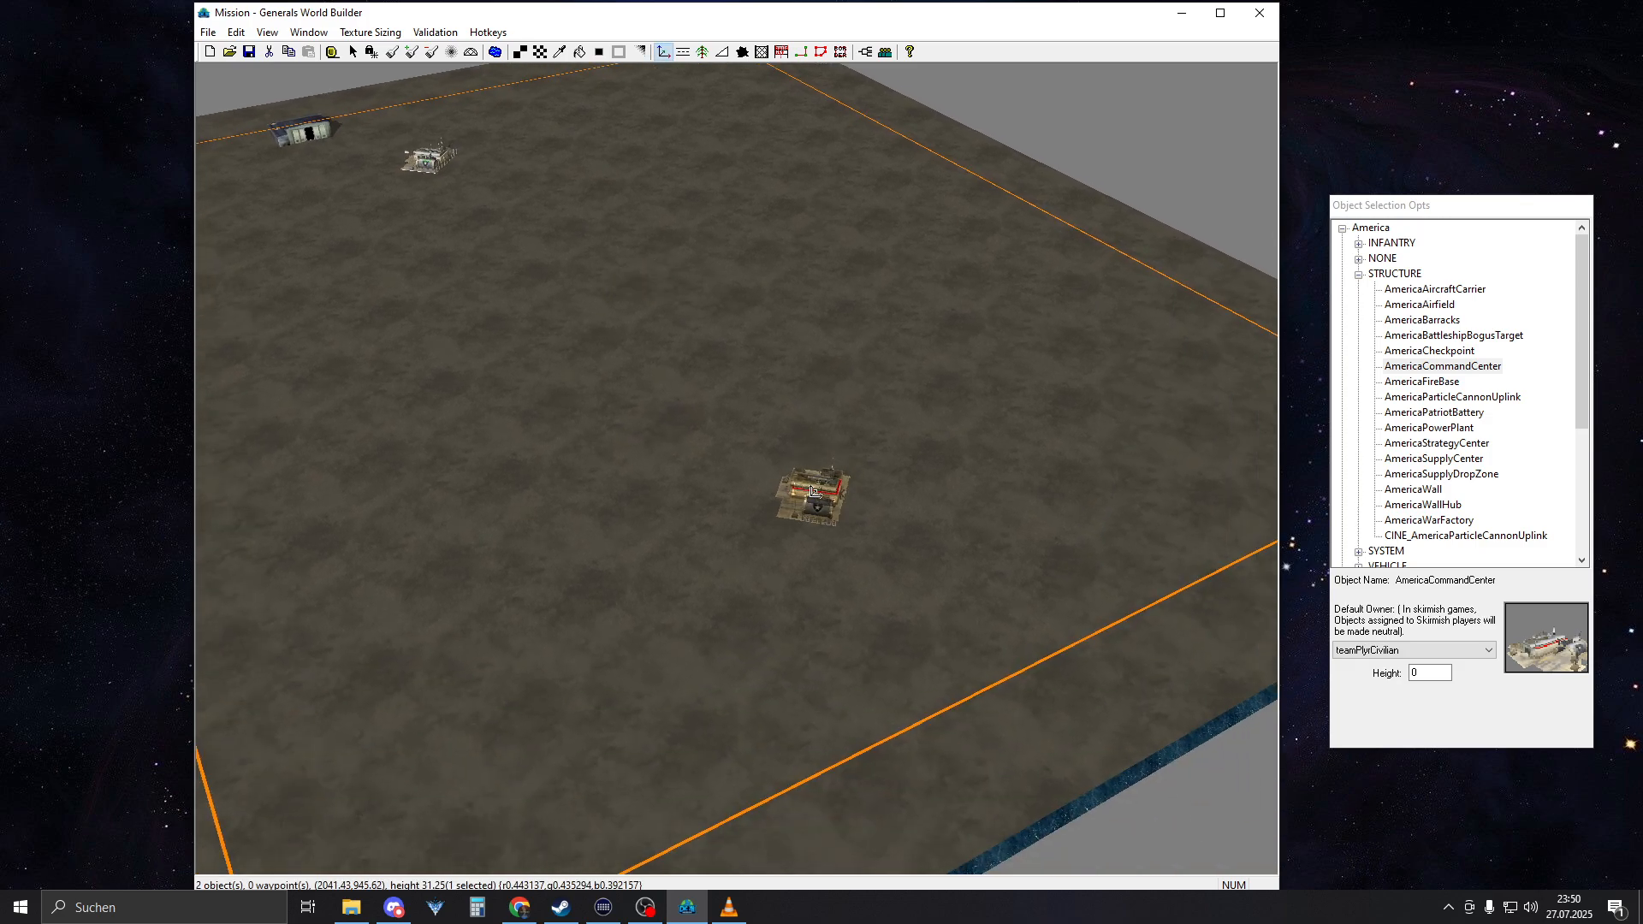
click(813, 493)
right_click(984, 506)
right_drag(894, 484, 1069, 548)
middle_drag(821, 445, 702, 419)
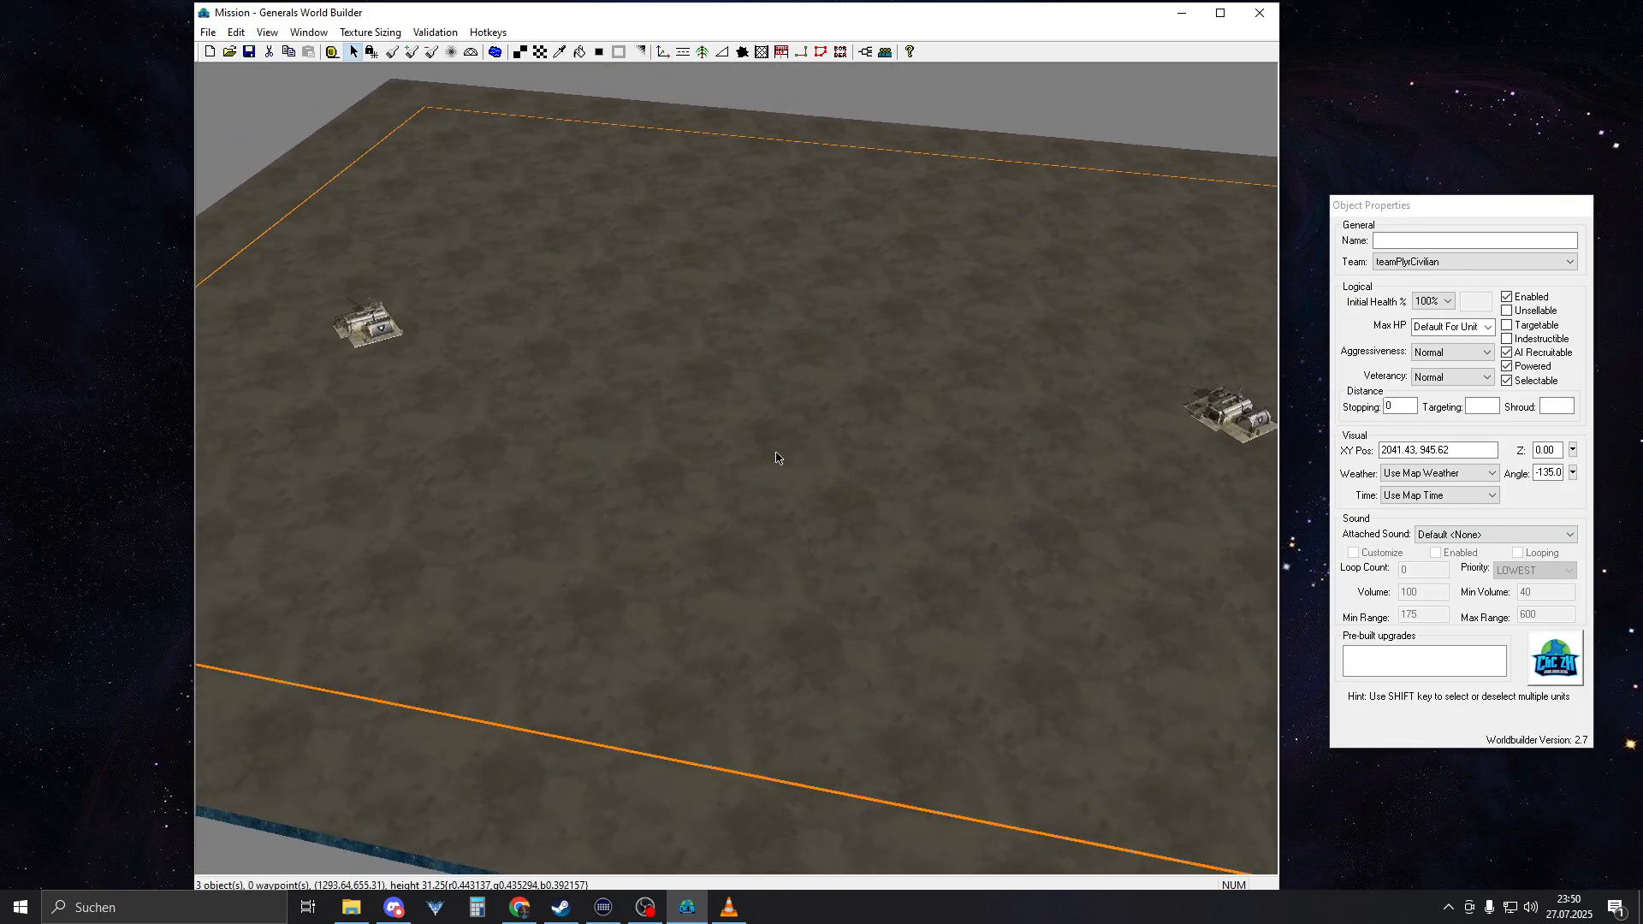
Place two diagonal waypoint links between opposite corners of the map border: northwest to southeast, and southwest to northeast
right_drag(777, 458, 577, 302)
middle_drag(669, 282, 693, 213)
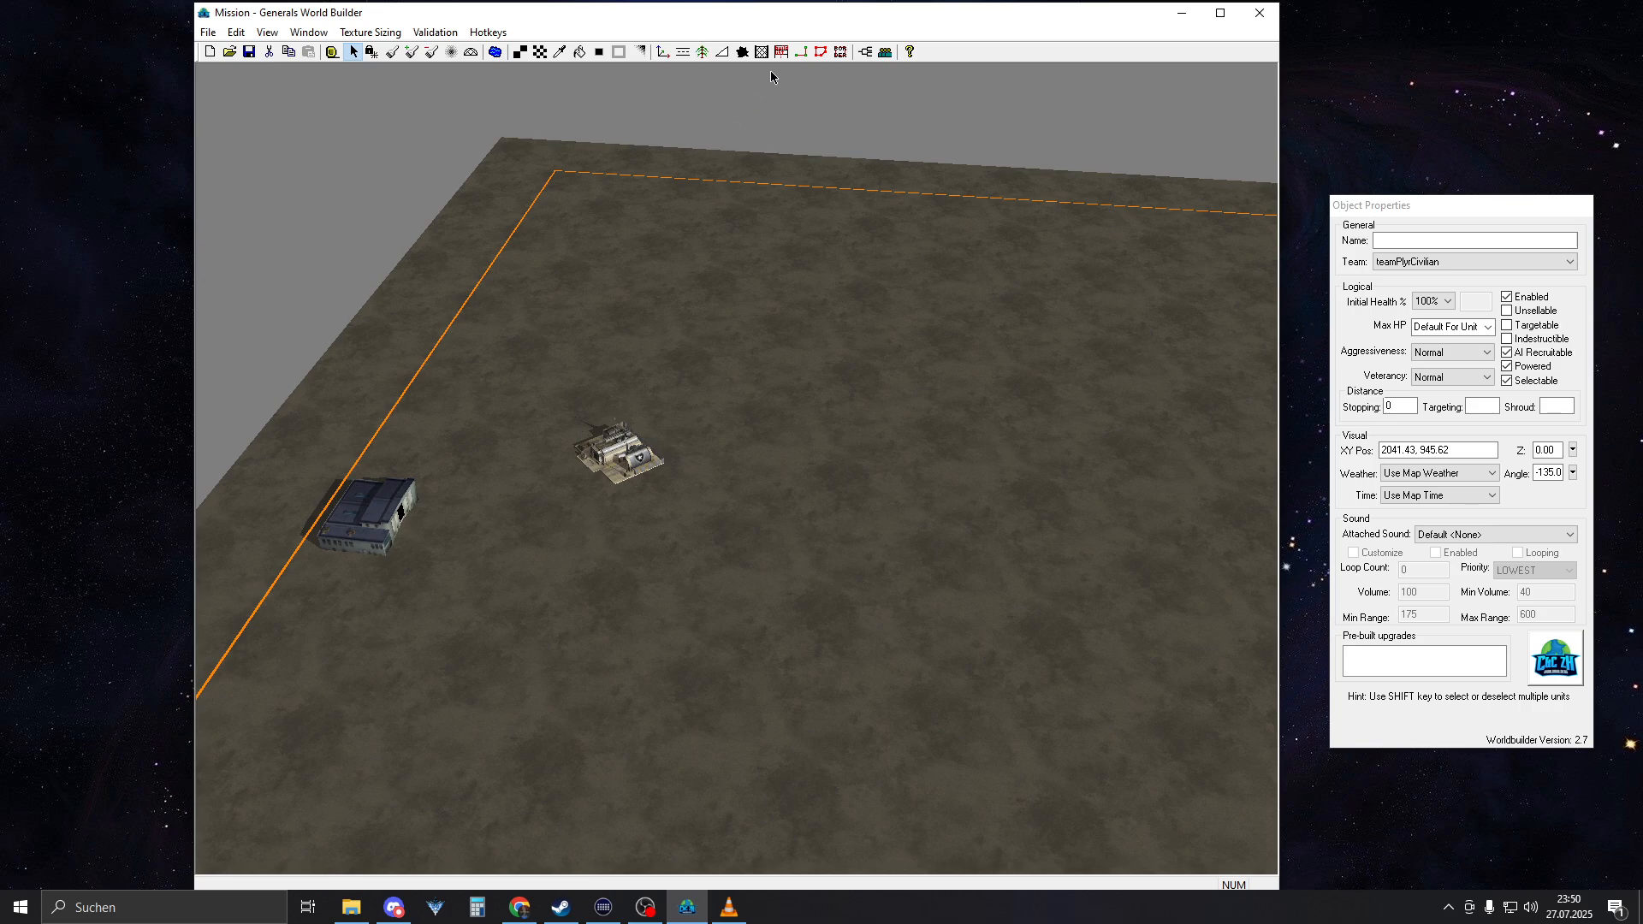
click(800, 53)
right_drag(775, 128, 771, 262)
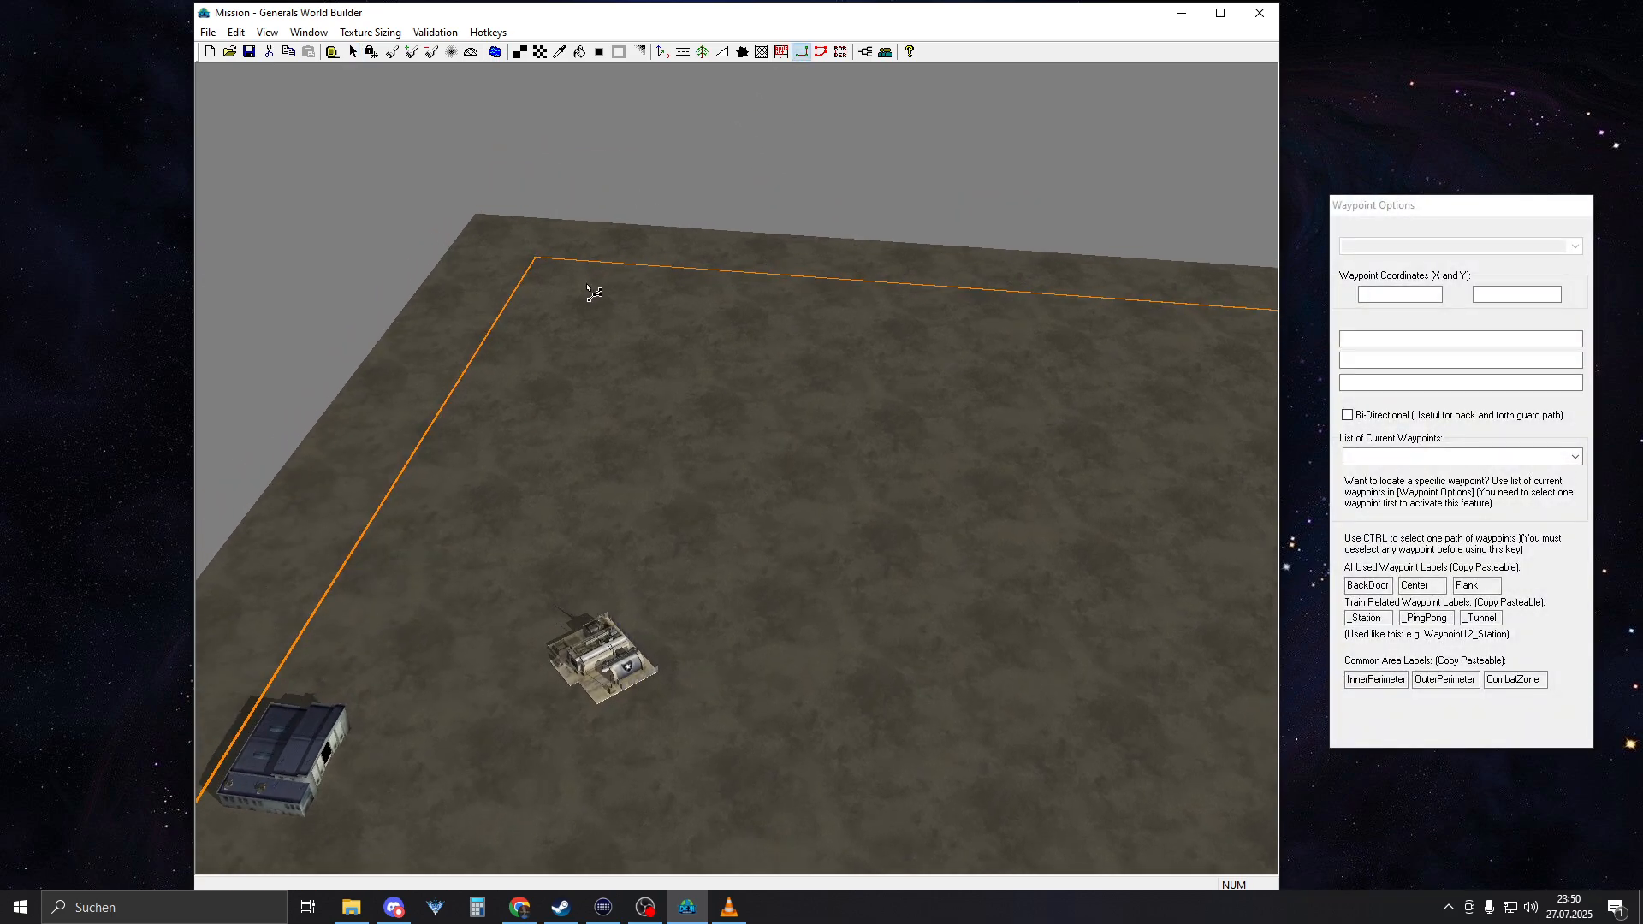
middle_drag(550, 274, 502, 506)
scroll(504, 505, down, 4)
right_drag(506, 506, 611, 534)
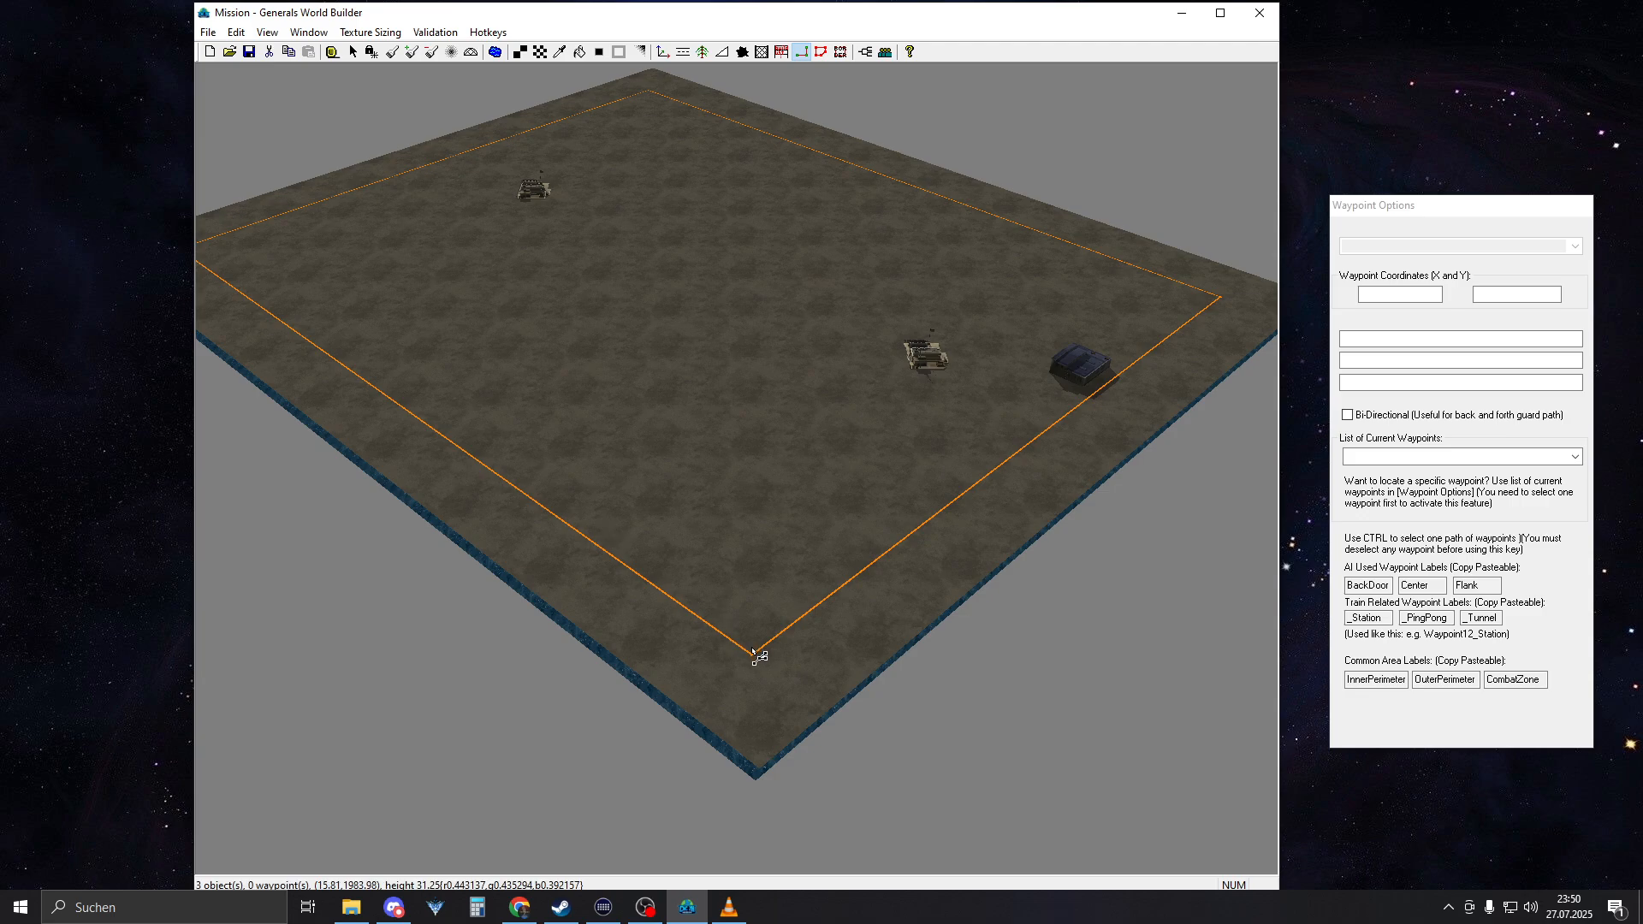
drag(751, 655, 648, 96)
middle_drag(775, 467, 845, 784)
drag(855, 765, 763, 114)
right_drag(924, 680, 844, 536)
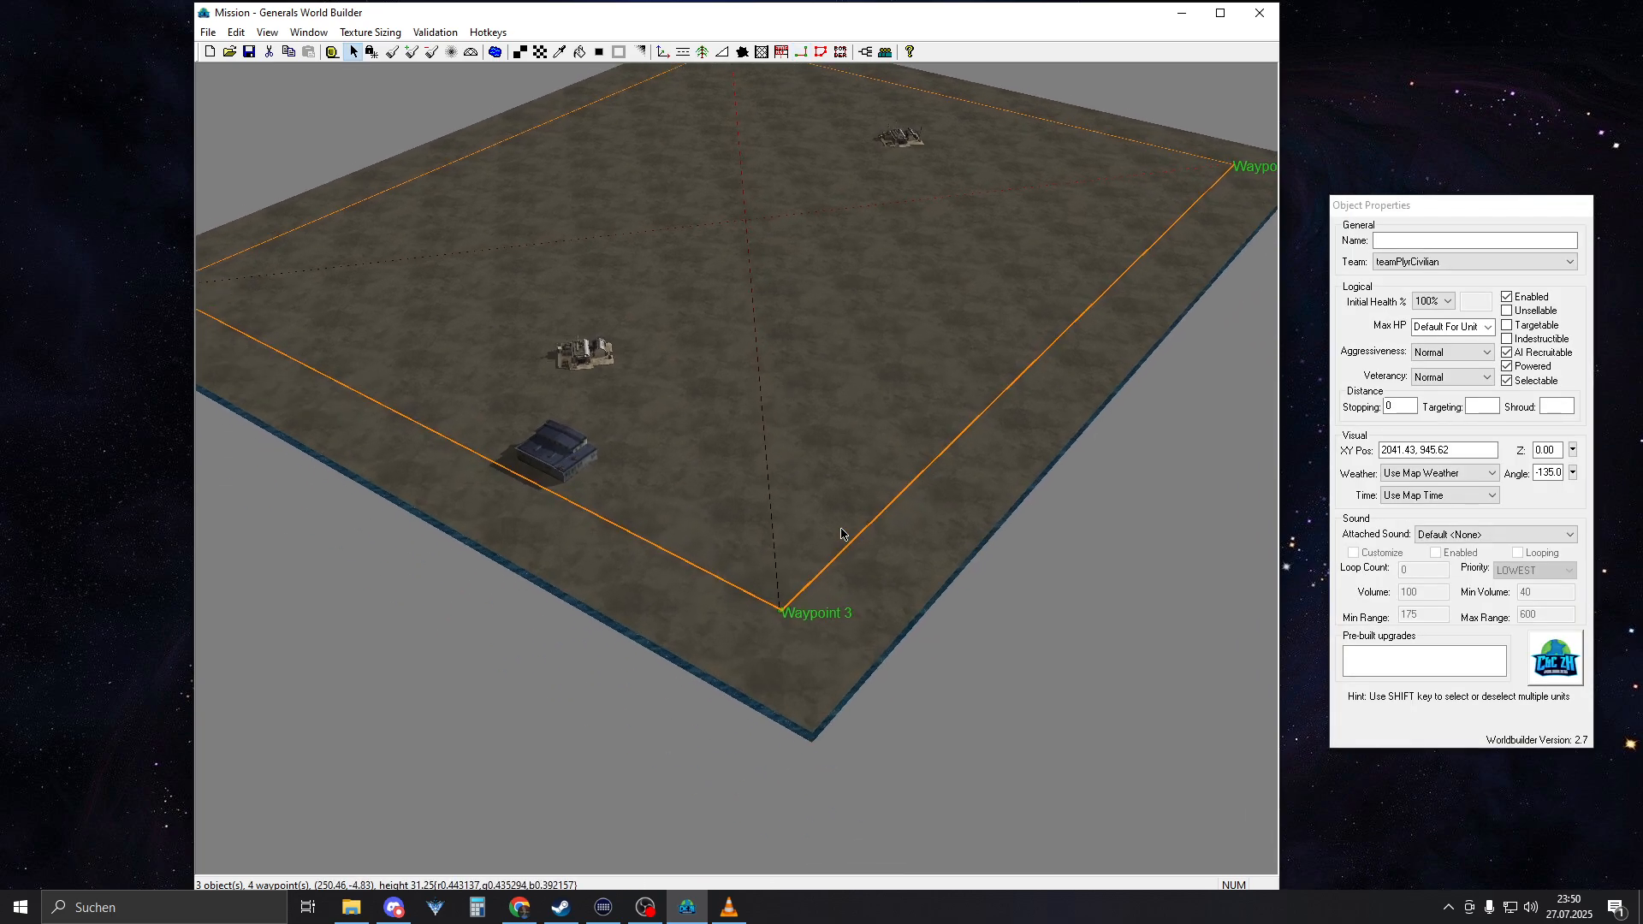
Fine-tune Waypoint 3 and Waypoint 2 so they sit on the southwest and southeast corners of the map border
scroll(817, 599, up, 8)
scroll(753, 650, down, 5)
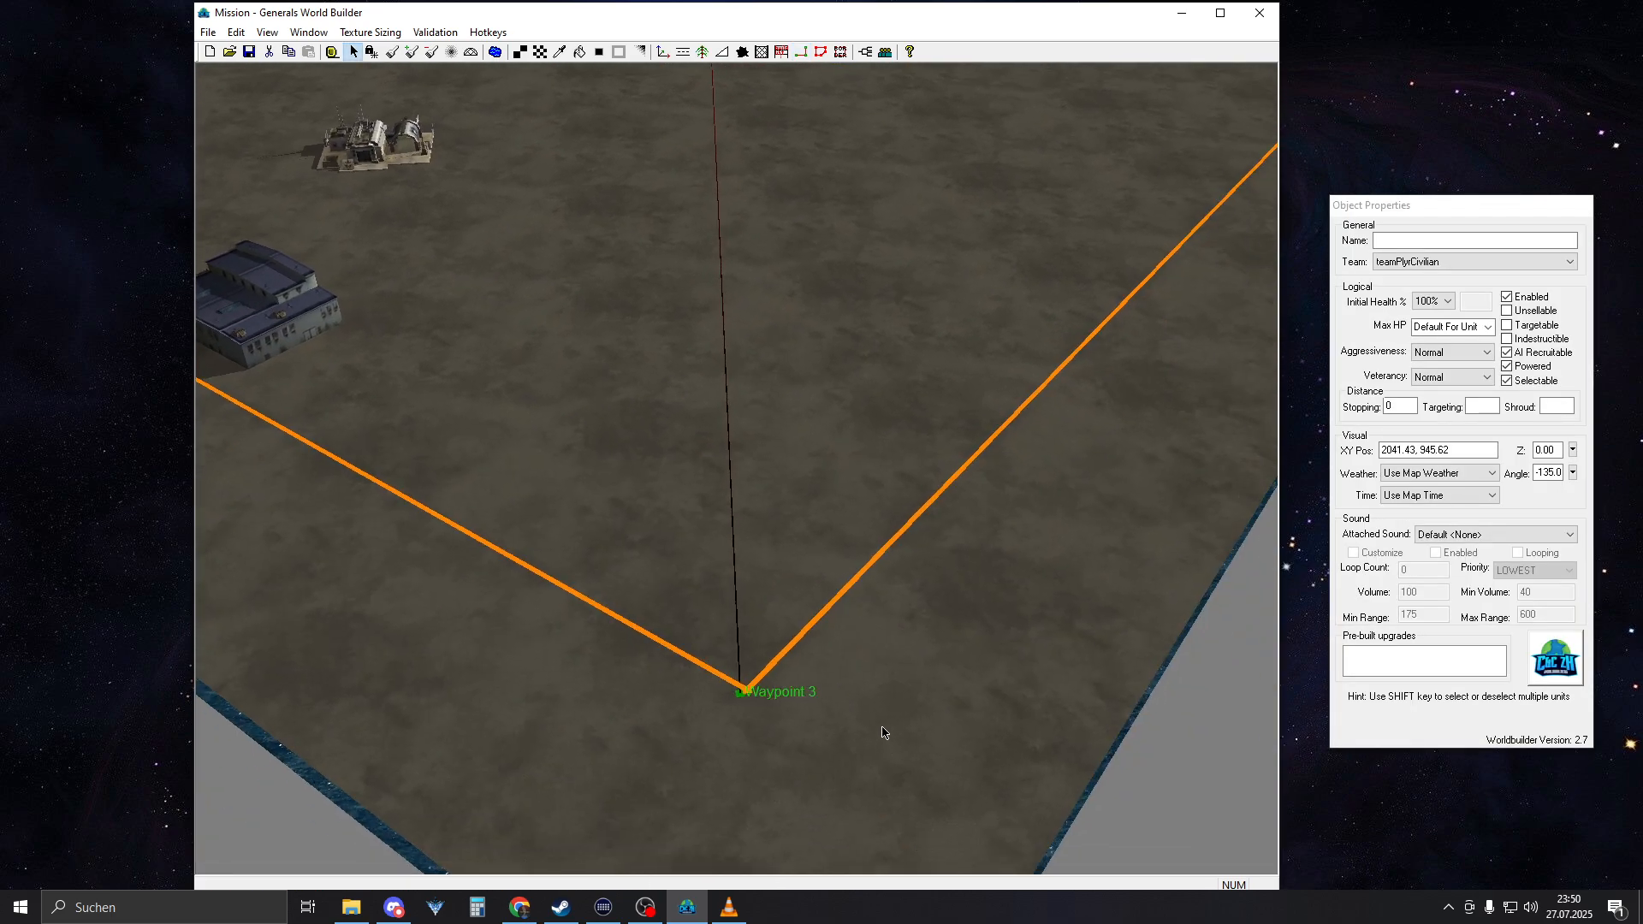
click(747, 689)
right_drag(748, 691, 1198, 189)
middle_drag(770, 406, 896, 496)
right_drag(546, 505, 513, 479)
click(739, 620)
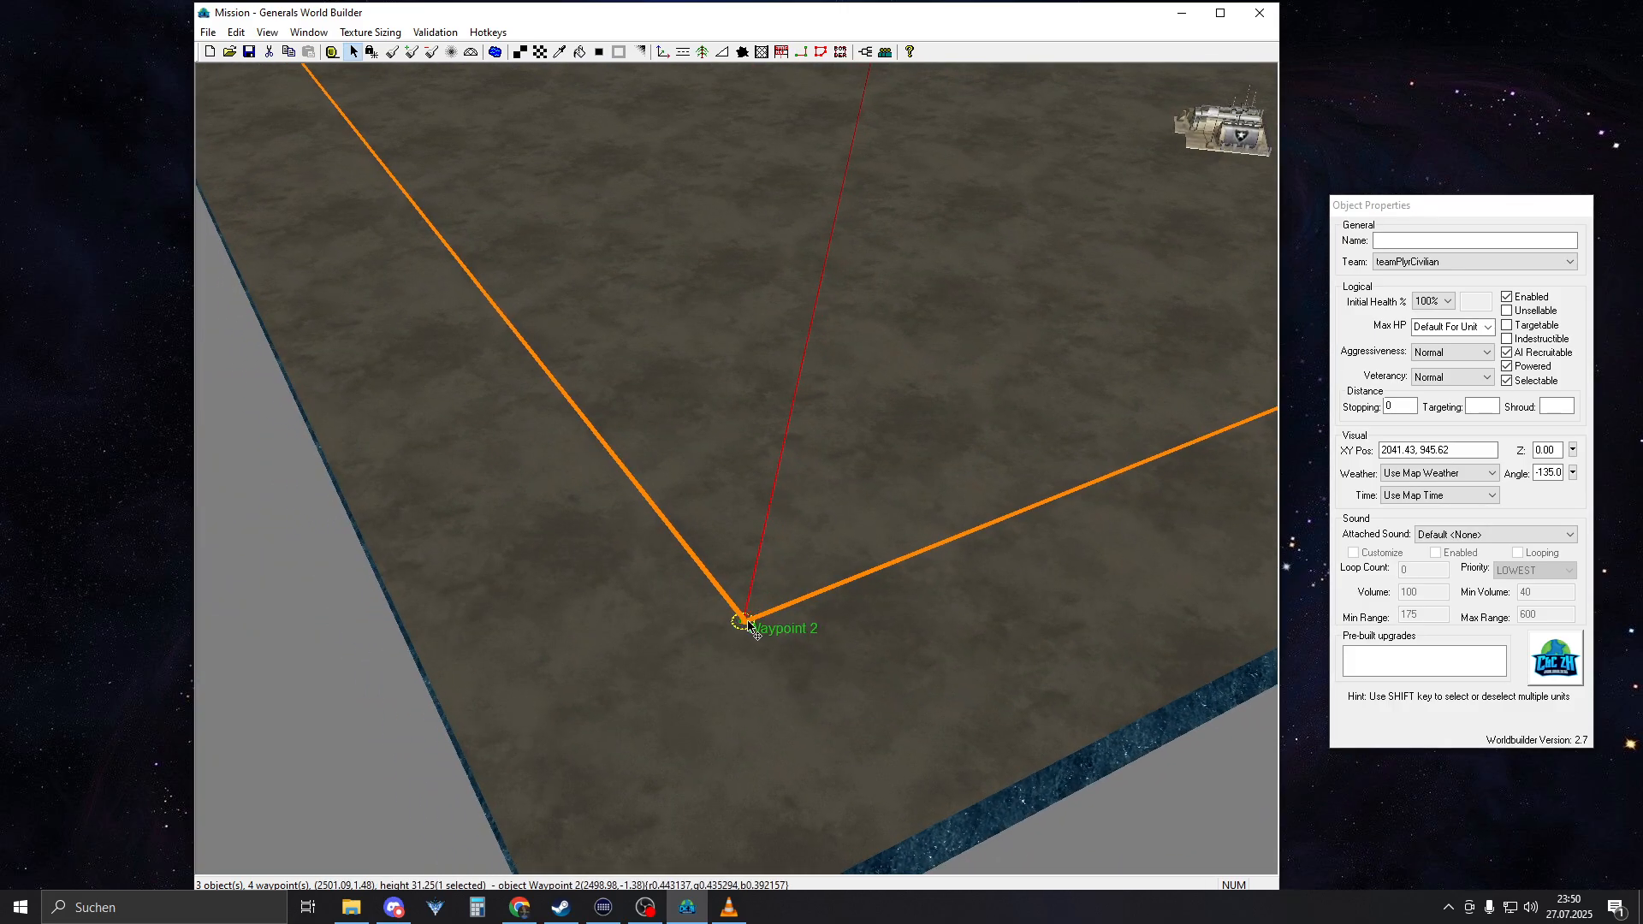
Fine-tune Waypoint 4 and Waypoint 1 onto the northeast and northwest border corners, with Waypoint 1 at about -1, 2002
right_drag(774, 555, 883, 397)
middle_drag(883, 396, 535, 488)
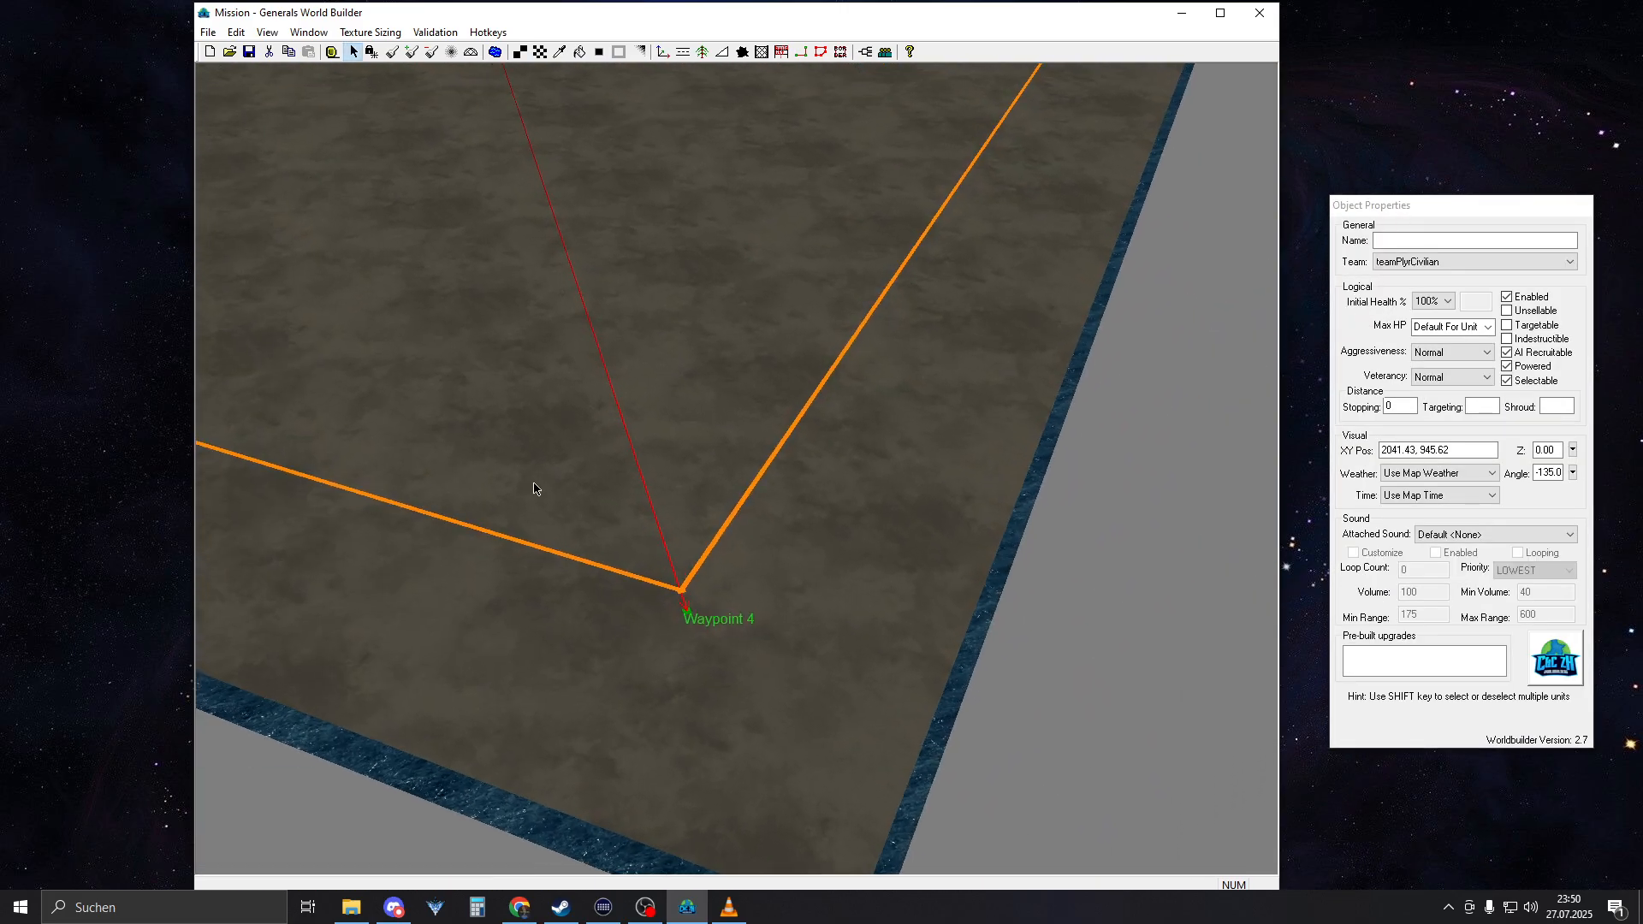
click(680, 601)
right_drag(681, 601, 1140, 4)
mouse_move(633, 667)
right_down()
mouse_move(531, 795)
mouse_move(748, 514)
mouse_move(861, 536)
mouse_move(664, 480)
right_up()
drag(709, 726, 714, 731)
click(813, 689)
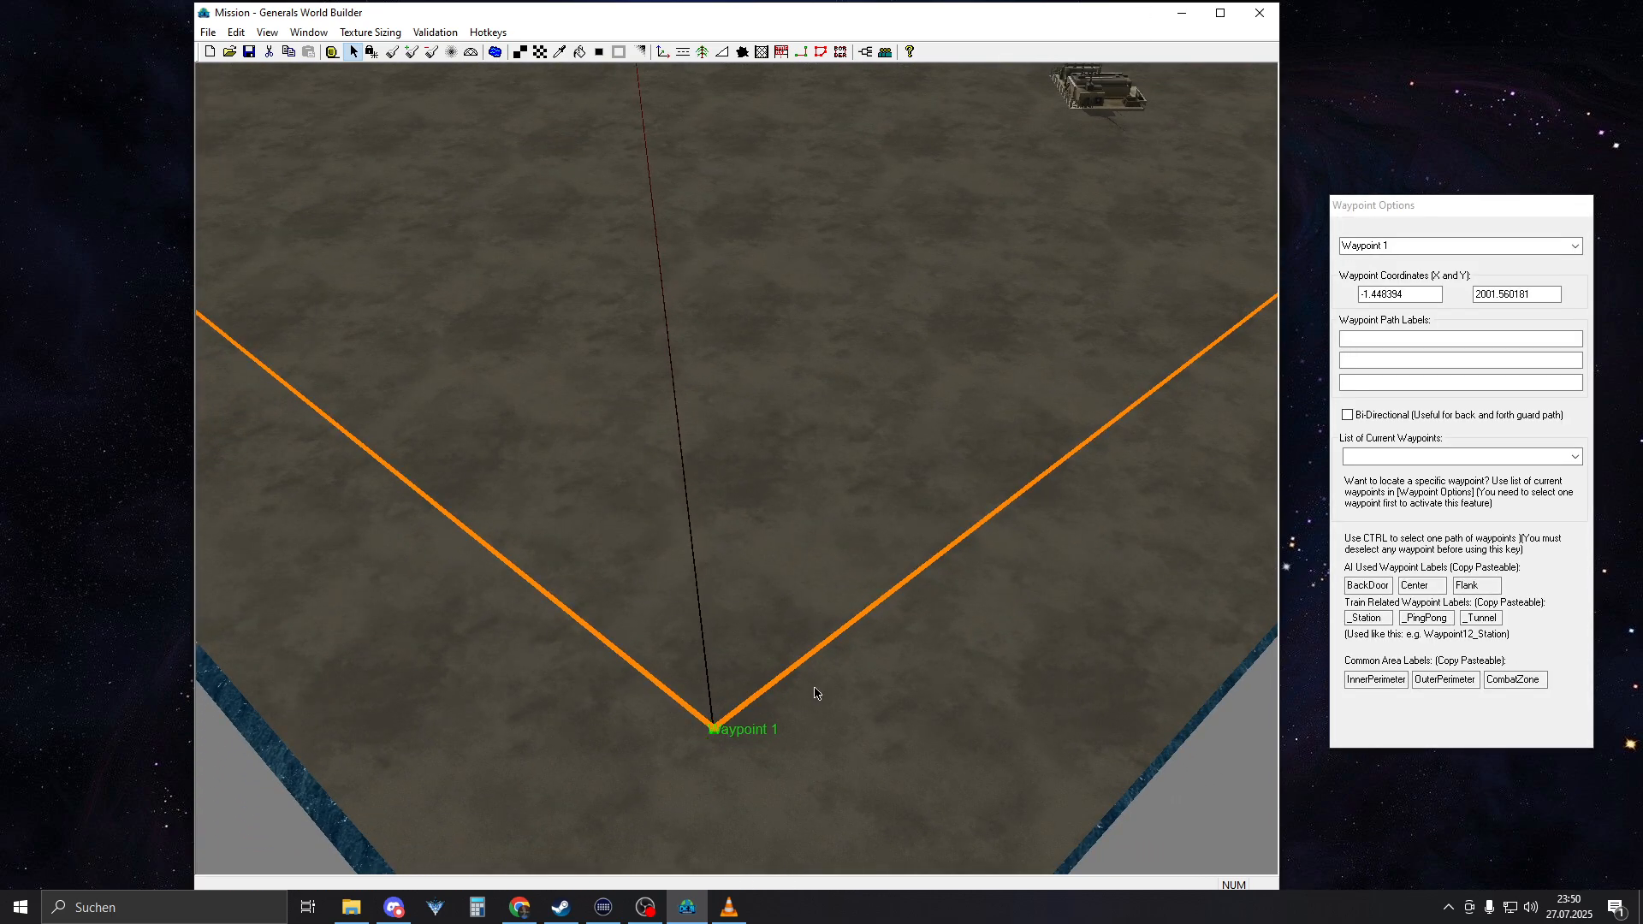
Move the eastern AmericaCommandCenter closer to the eastern border, to about 2169, 946
right_drag(813, 690, 942, 254)
middle_drag(942, 254, 911, 340)
scroll(911, 340, down, 10)
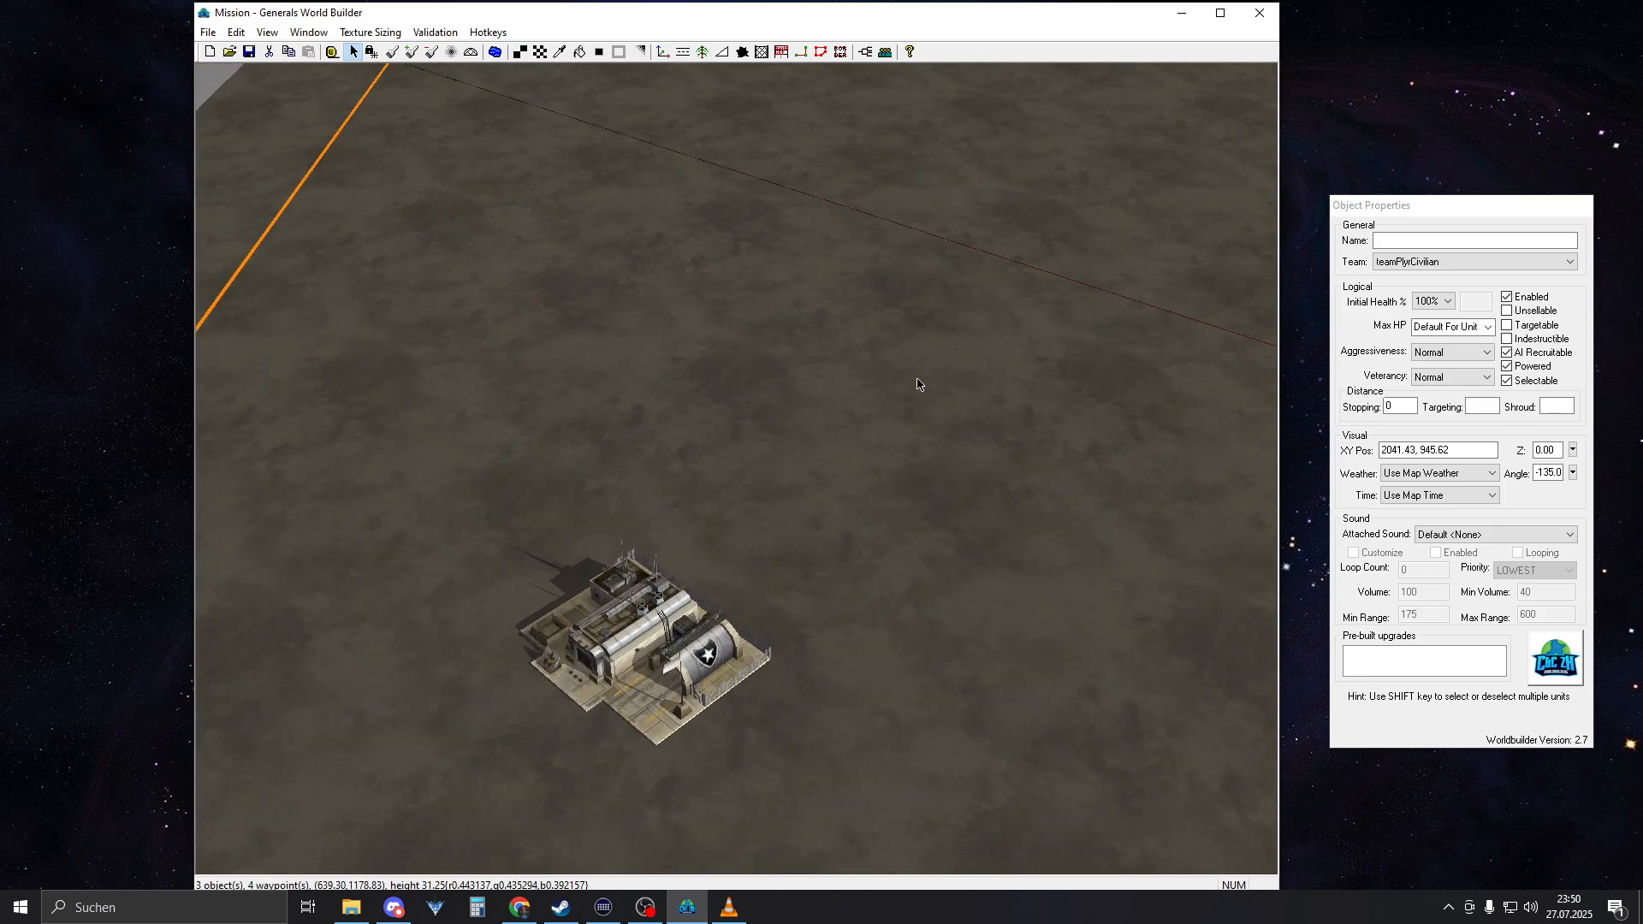
right_click(825, 472)
drag(651, 374, 637, 368)
right_drag(637, 368, 1224, 273)
right_drag(876, 450, 1026, 377)
right_drag(697, 562, 692, 761)
drag(691, 422, 753, 417)
right_drag(753, 418, 666, 376)
middle_drag(666, 376, 796, 377)
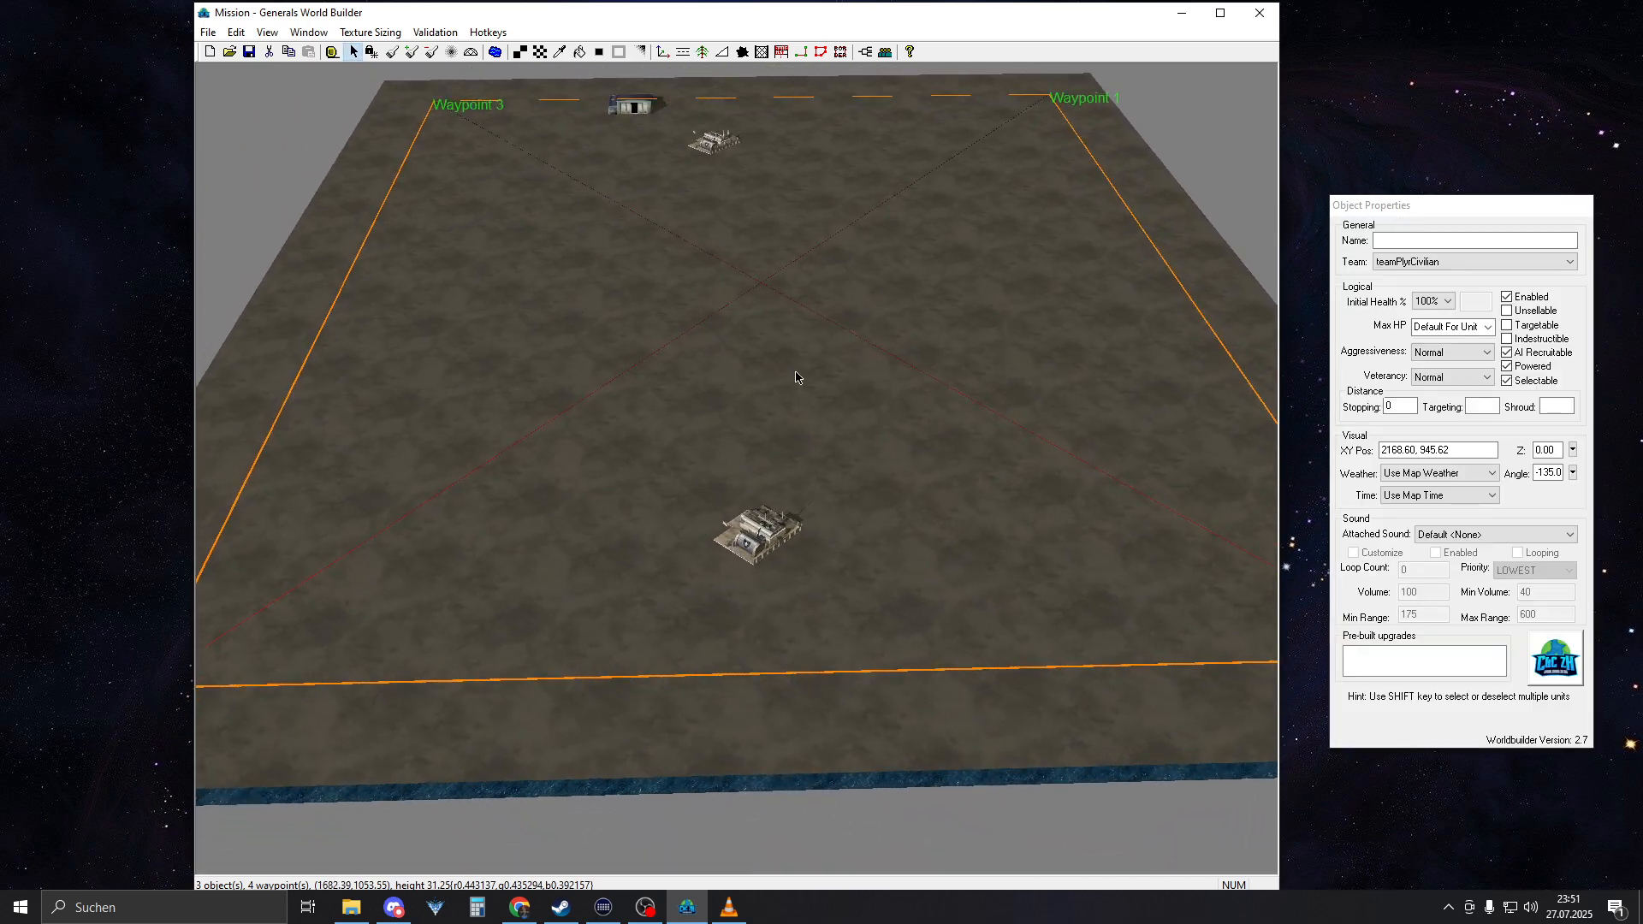
Place a waypoint link through the map centre from Waypoint 5 at 1440, 1010 to Waypoint 6 at 630, 1010
click(801, 52)
scroll(803, 284, up, 6)
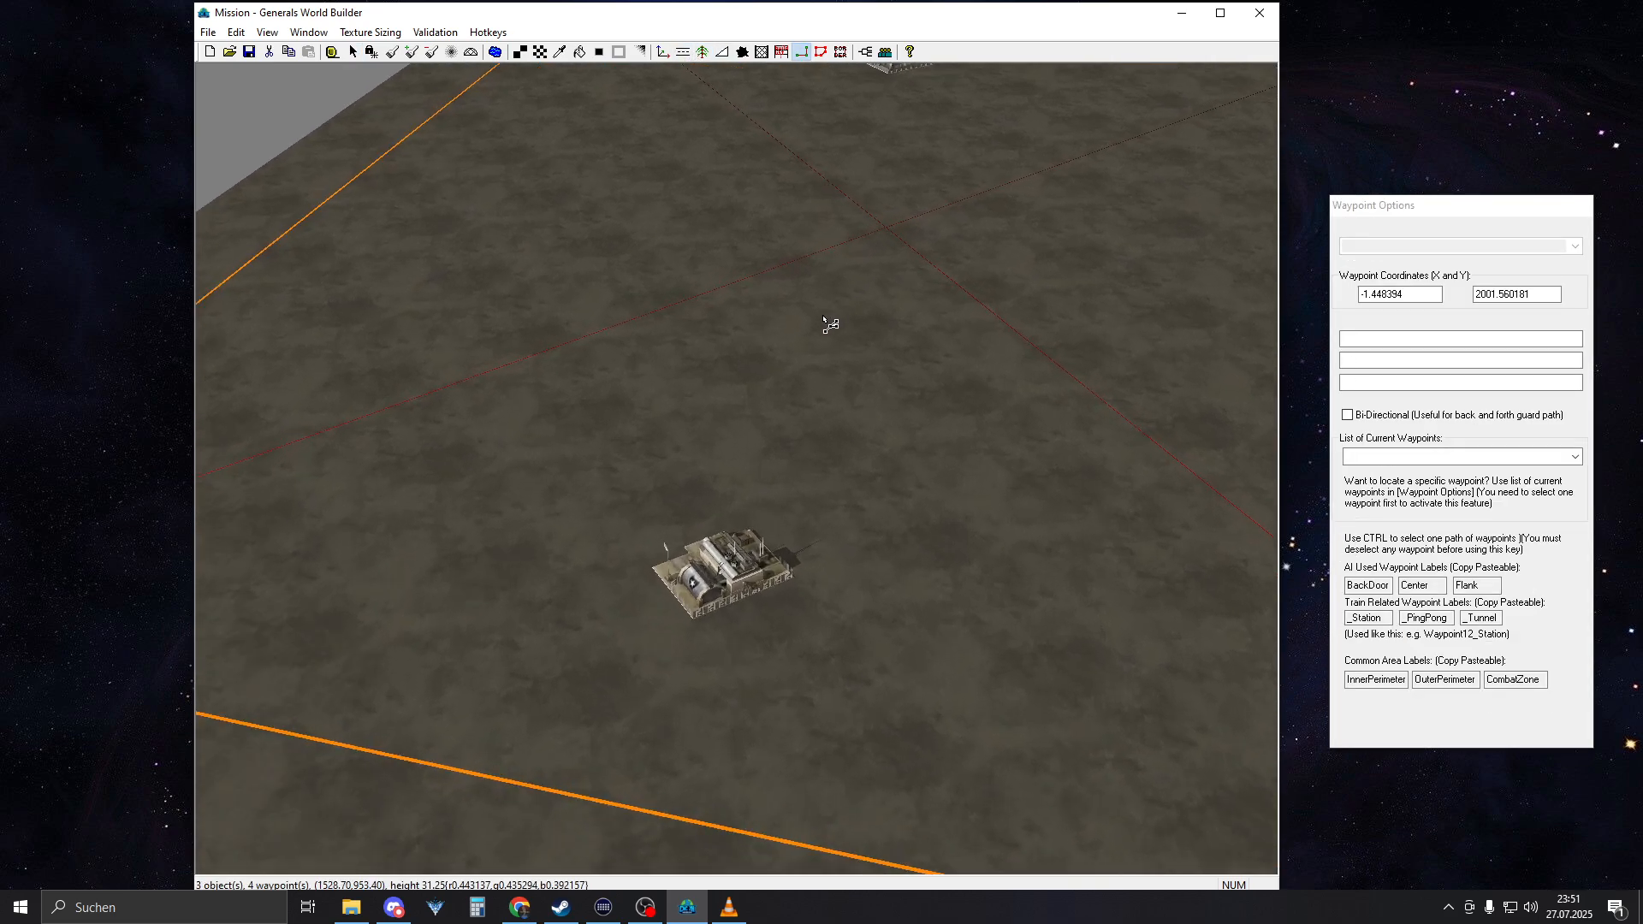
scroll(832, 212, down, 5)
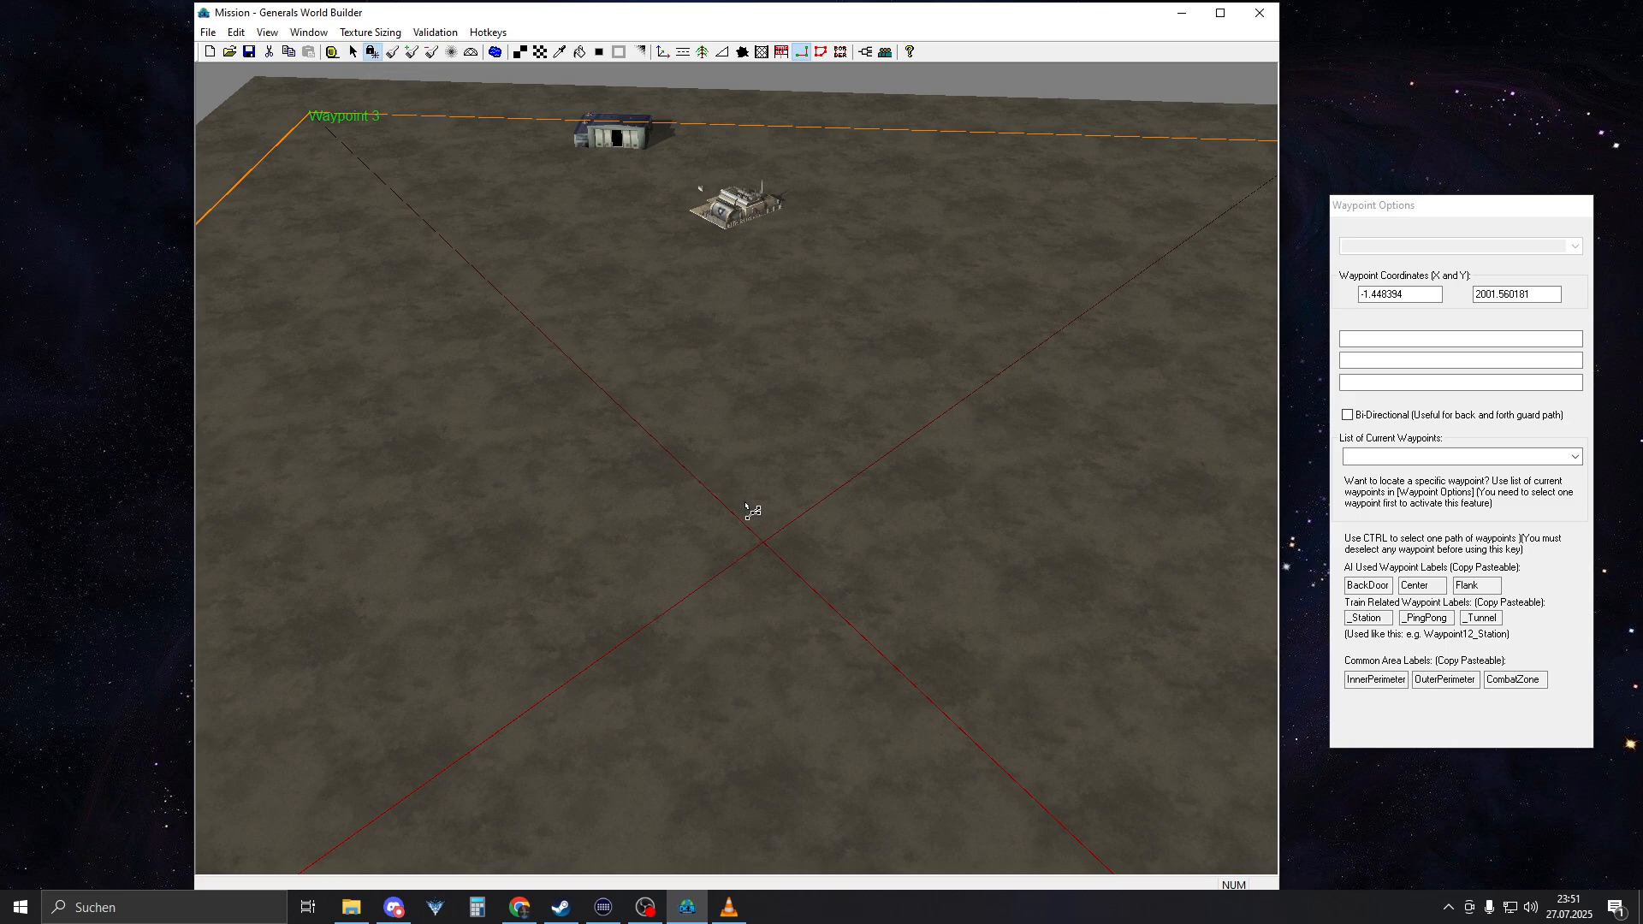
scroll(793, 558, up, 3)
drag(784, 817, 798, 371)
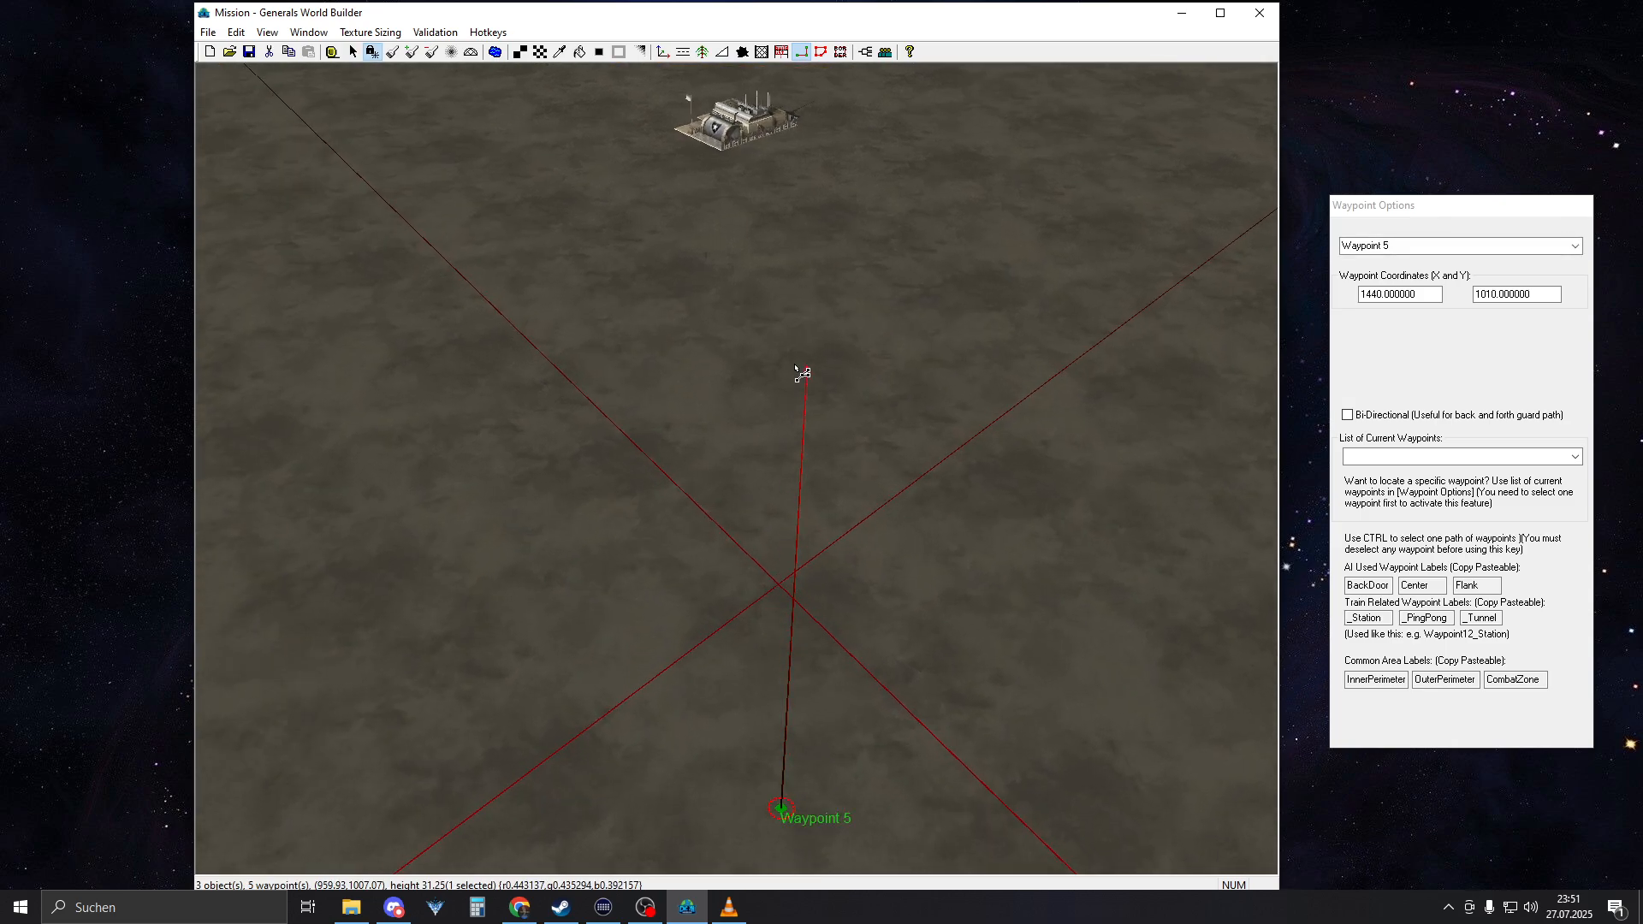
drag(743, 211, 817, 212)
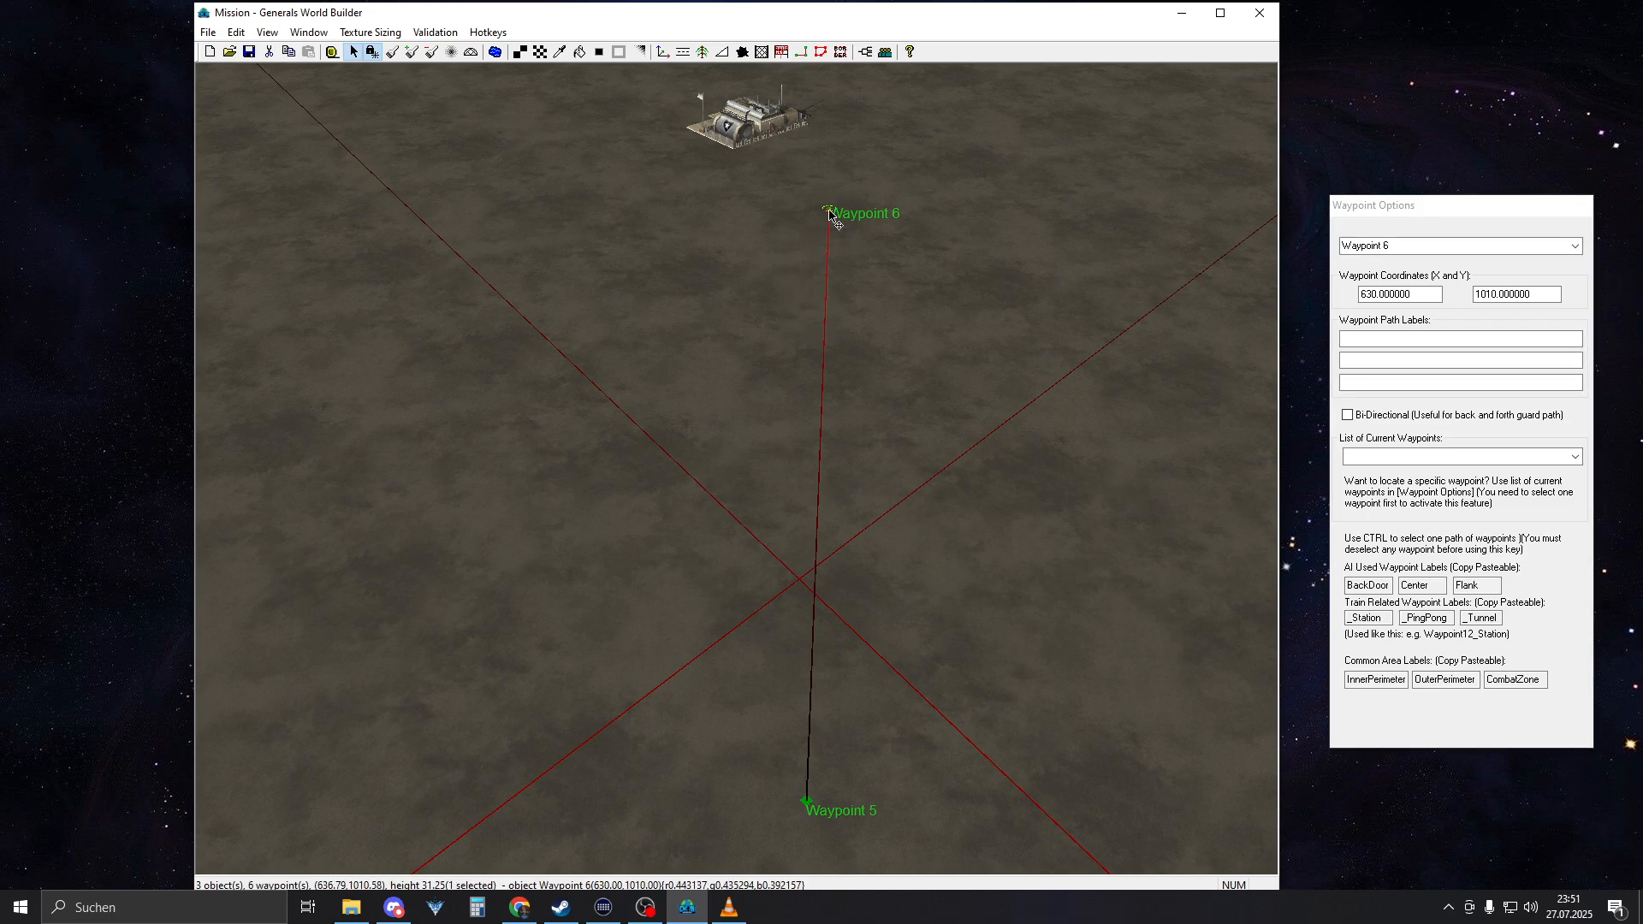
Move Waypoint 6 west to 220, 1010 and Waypoint 5 east to 1850, 1010
drag(835, 221, 779, 282)
right_drag(779, 281, 778, 569)
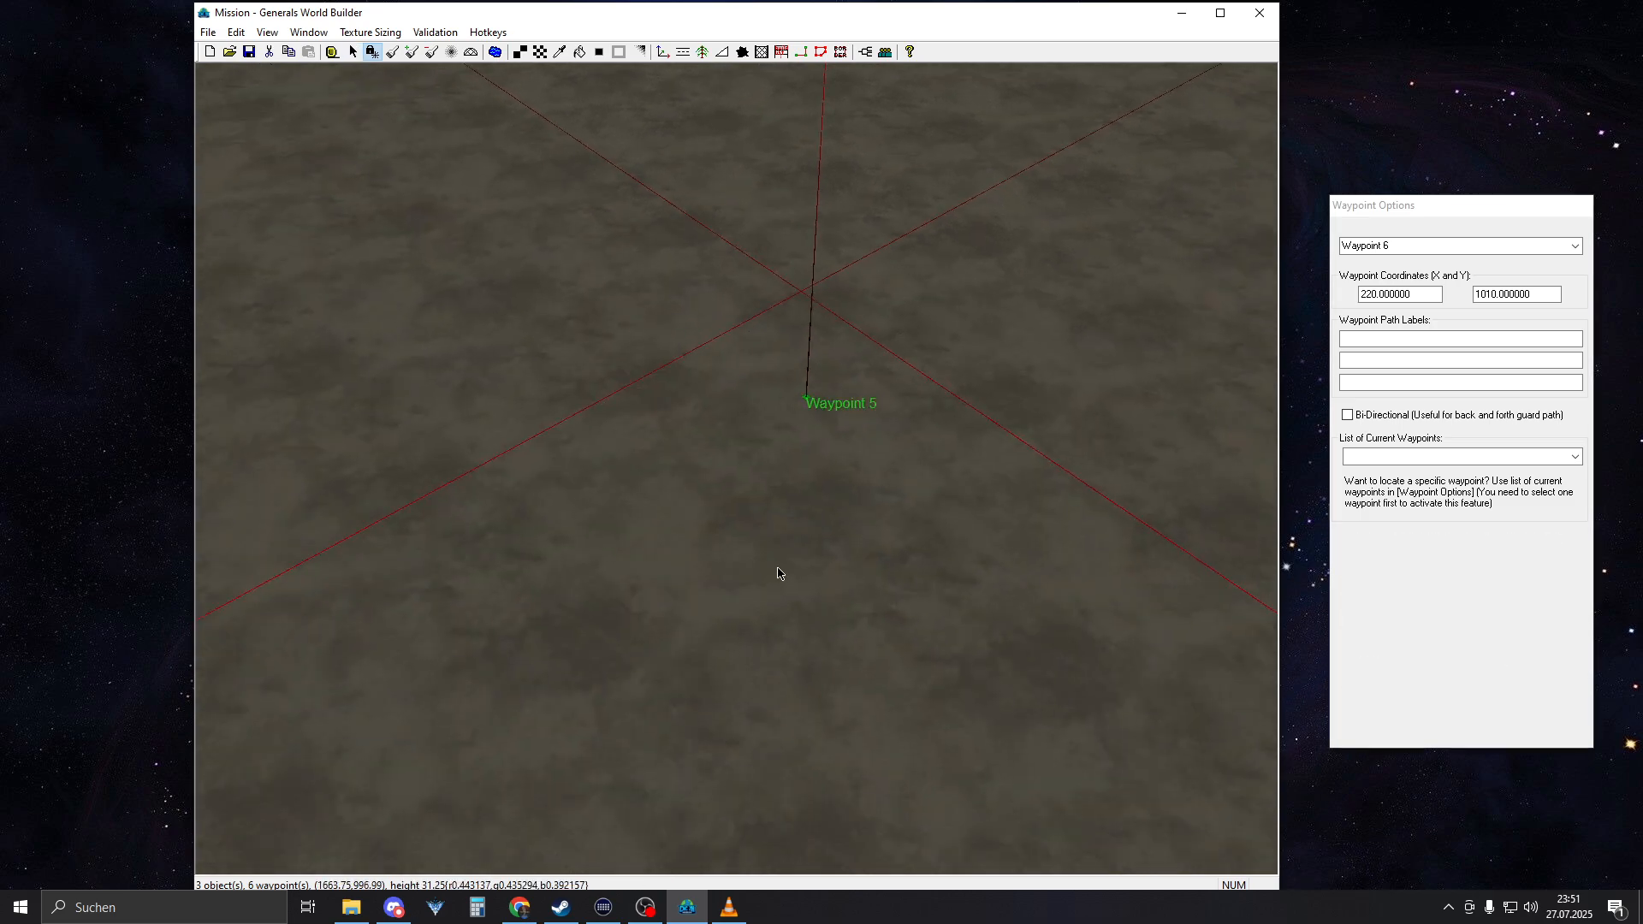
drag(806, 411, 795, 609)
drag(807, 401, 783, 783)
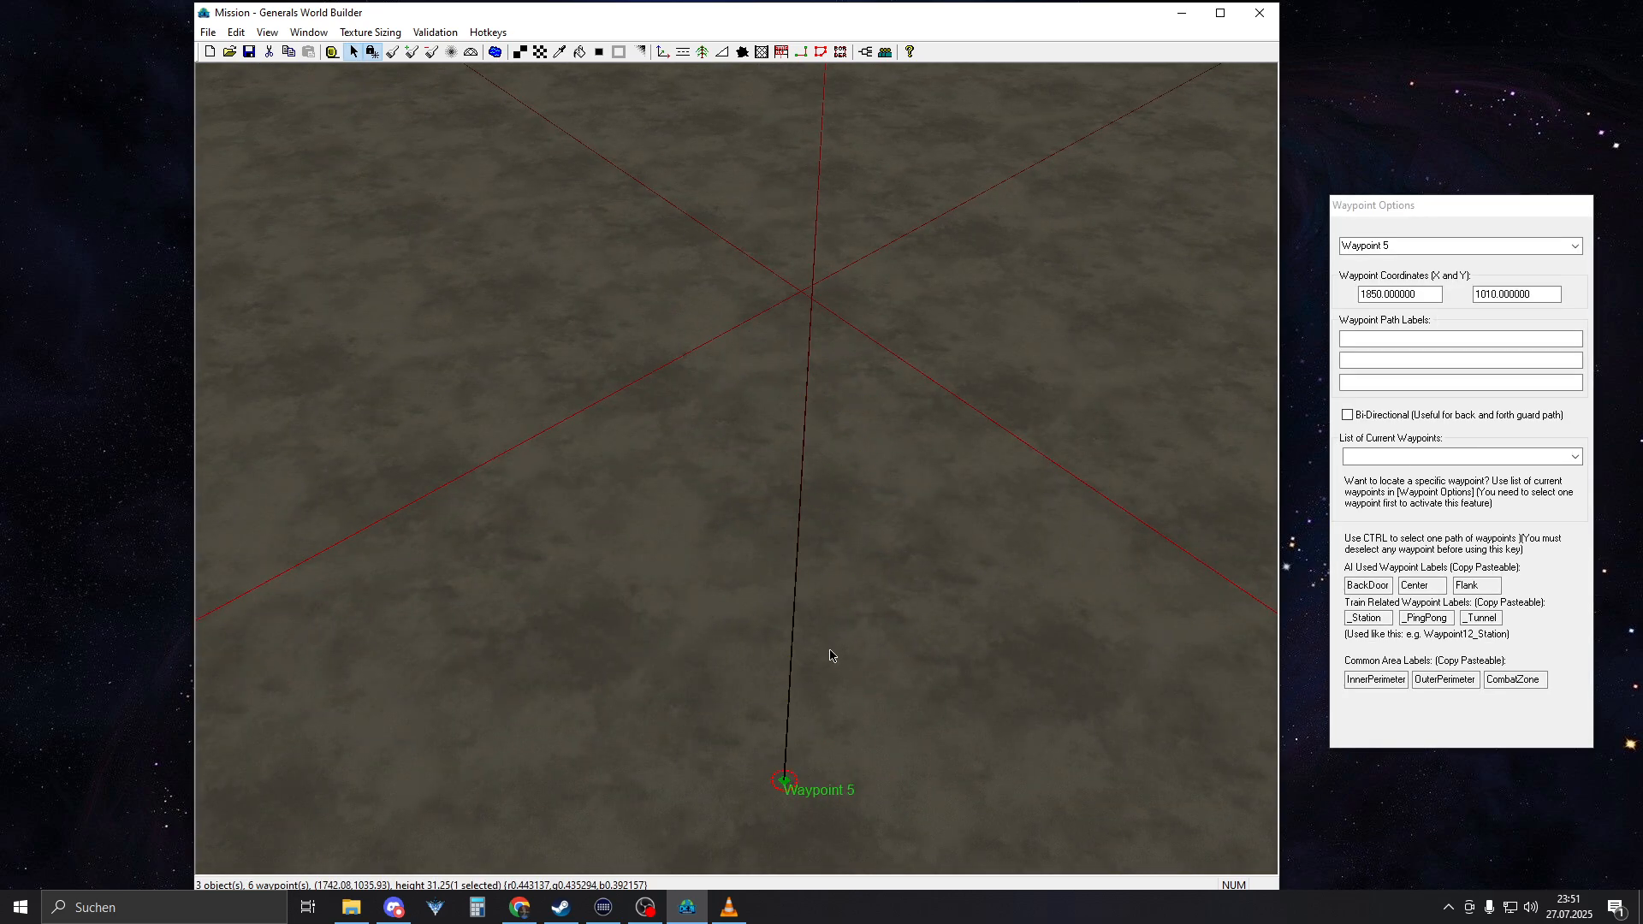
Extend the east-west link by moving Waypoint 5 and Waypoint 6 onto the eastern and western border lines
scroll(833, 659, down, 8)
right_drag(830, 595, 741, 650)
drag(846, 462, 852, 744)
right_drag(851, 718, 839, 338)
click(835, 361)
drag(836, 361, 838, 312)
Place a north-south waypoint link through the map centre, from 1250, 540 to 1250, 1990
right_drag(839, 313, 806, 486)
middle_drag(833, 459, 697, 520)
right_click(696, 520)
right_drag(697, 520, 660, 501)
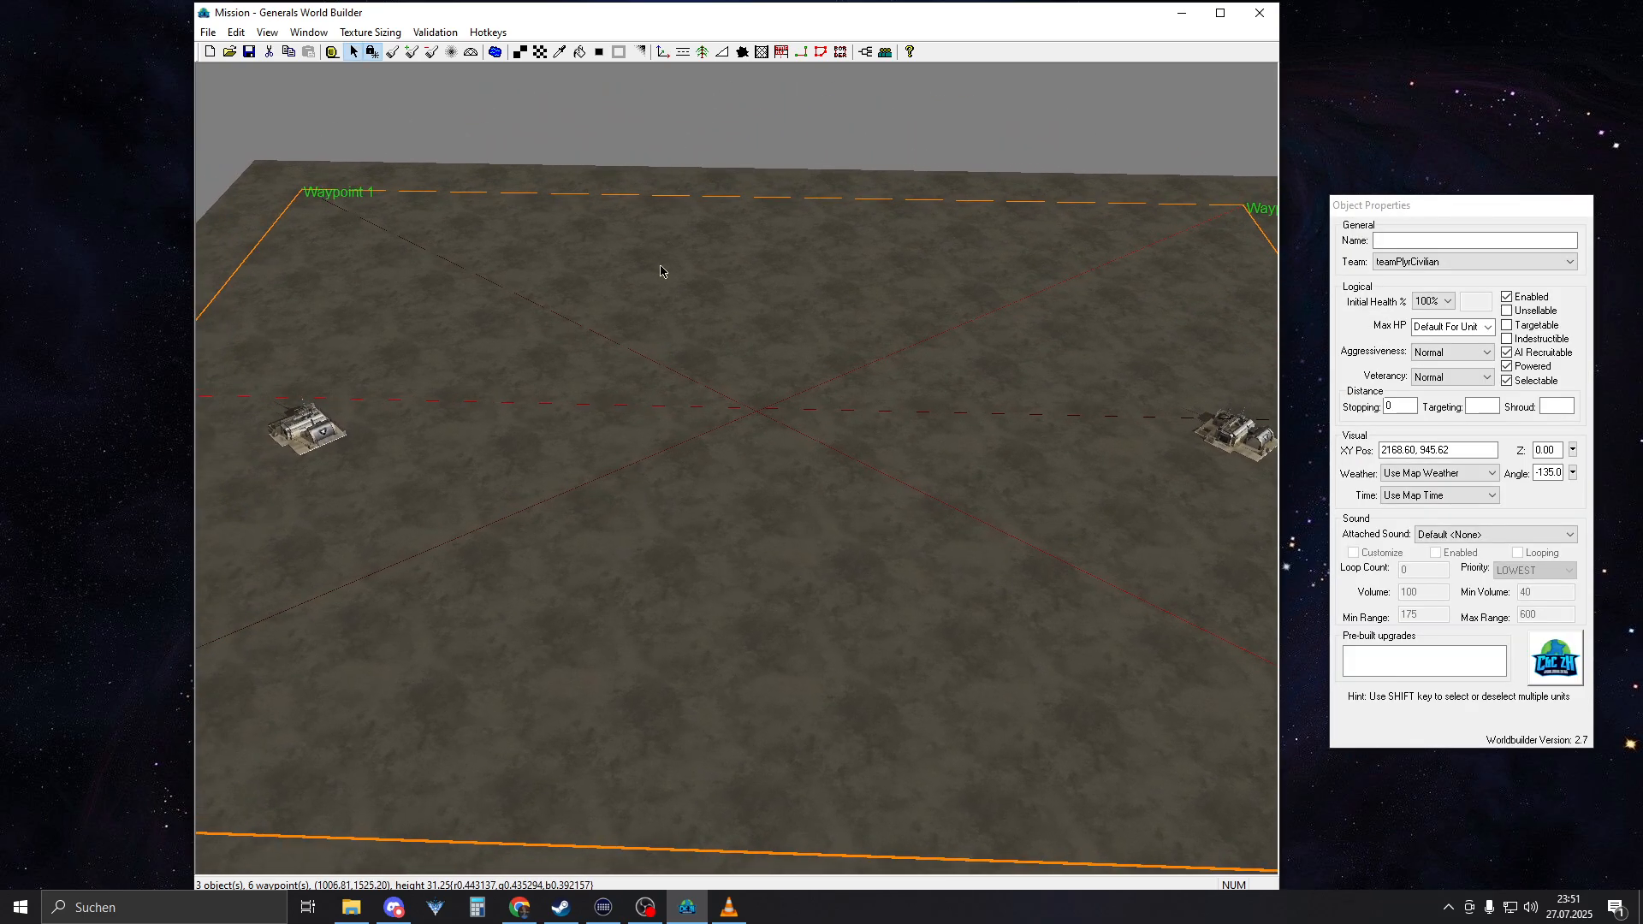
click(801, 52)
drag(748, 566, 768, 201)
Move Waypoint 7 south onto the map's southern border line
right_drag(769, 338, 780, 419)
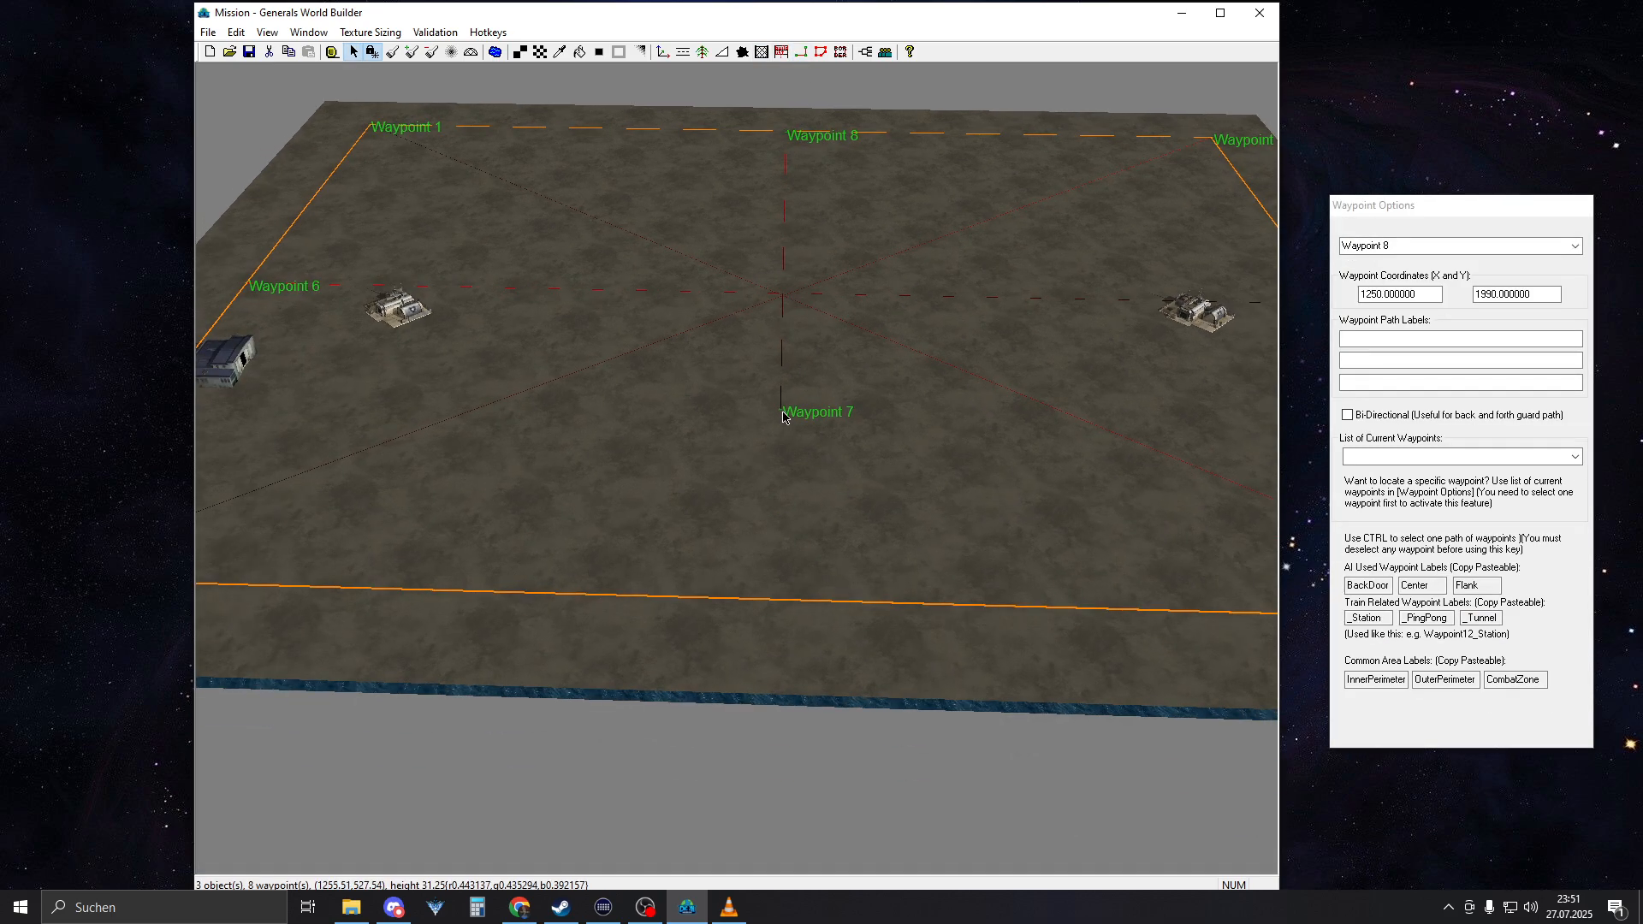
click(783, 417)
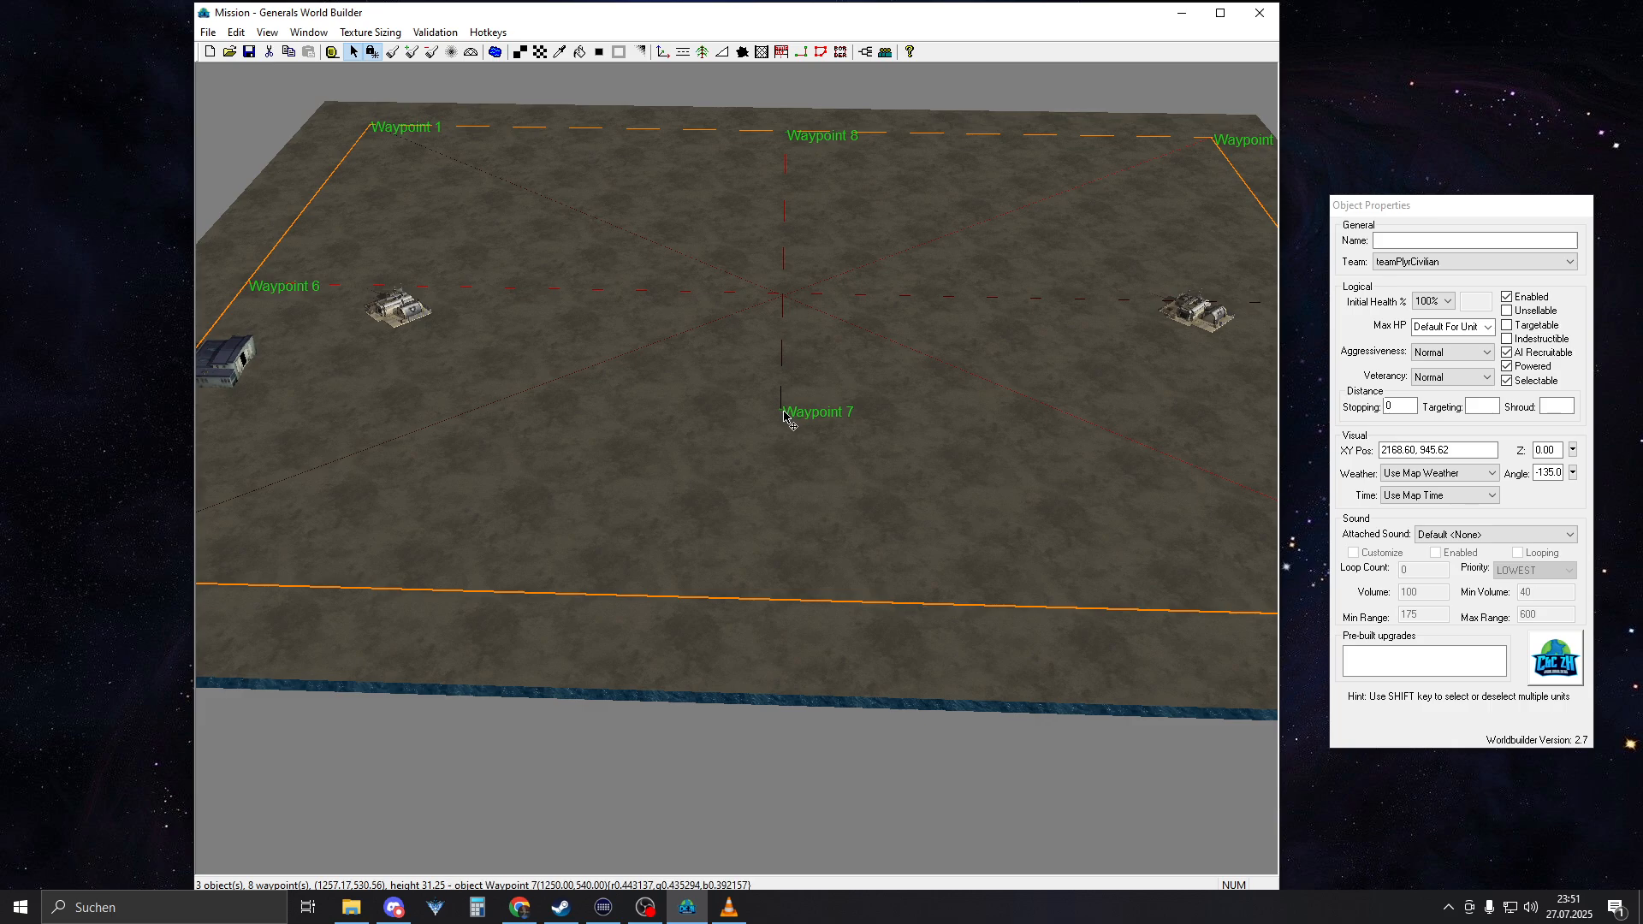
drag(783, 411, 803, 604)
right_drag(801, 501, 801, 394)
Examine the point at the map centre where the waypoint links cross
right_click(807, 467)
scroll(800, 494, up, 5)
right_drag(811, 506, 831, 422)
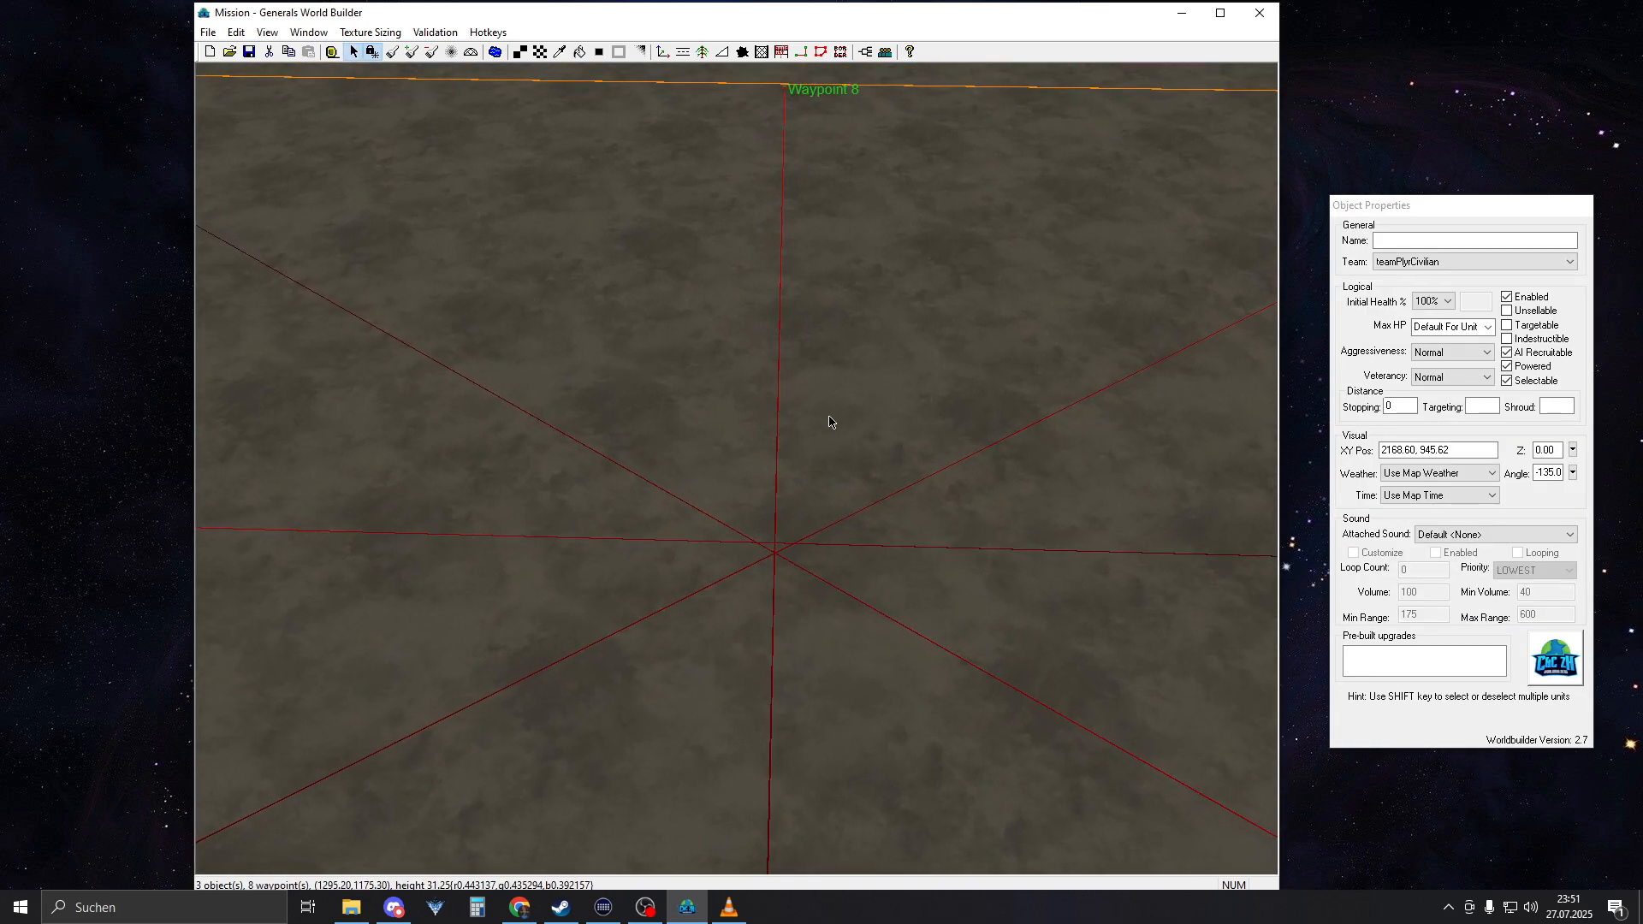
middle_drag(770, 492, 718, 543)
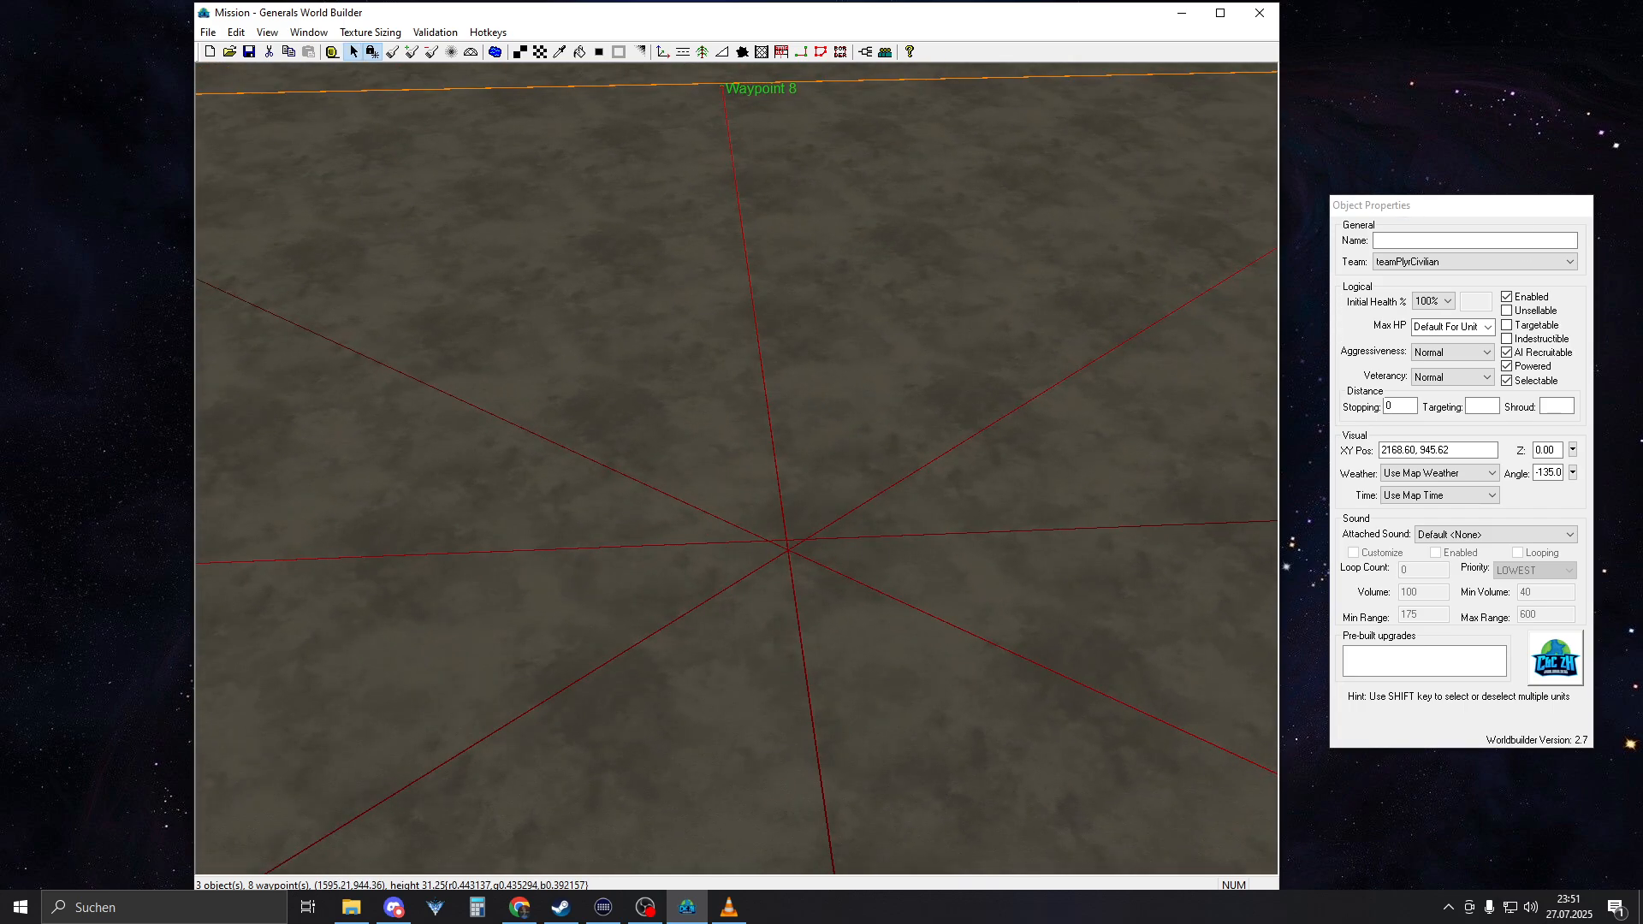
key(alt+Tab)
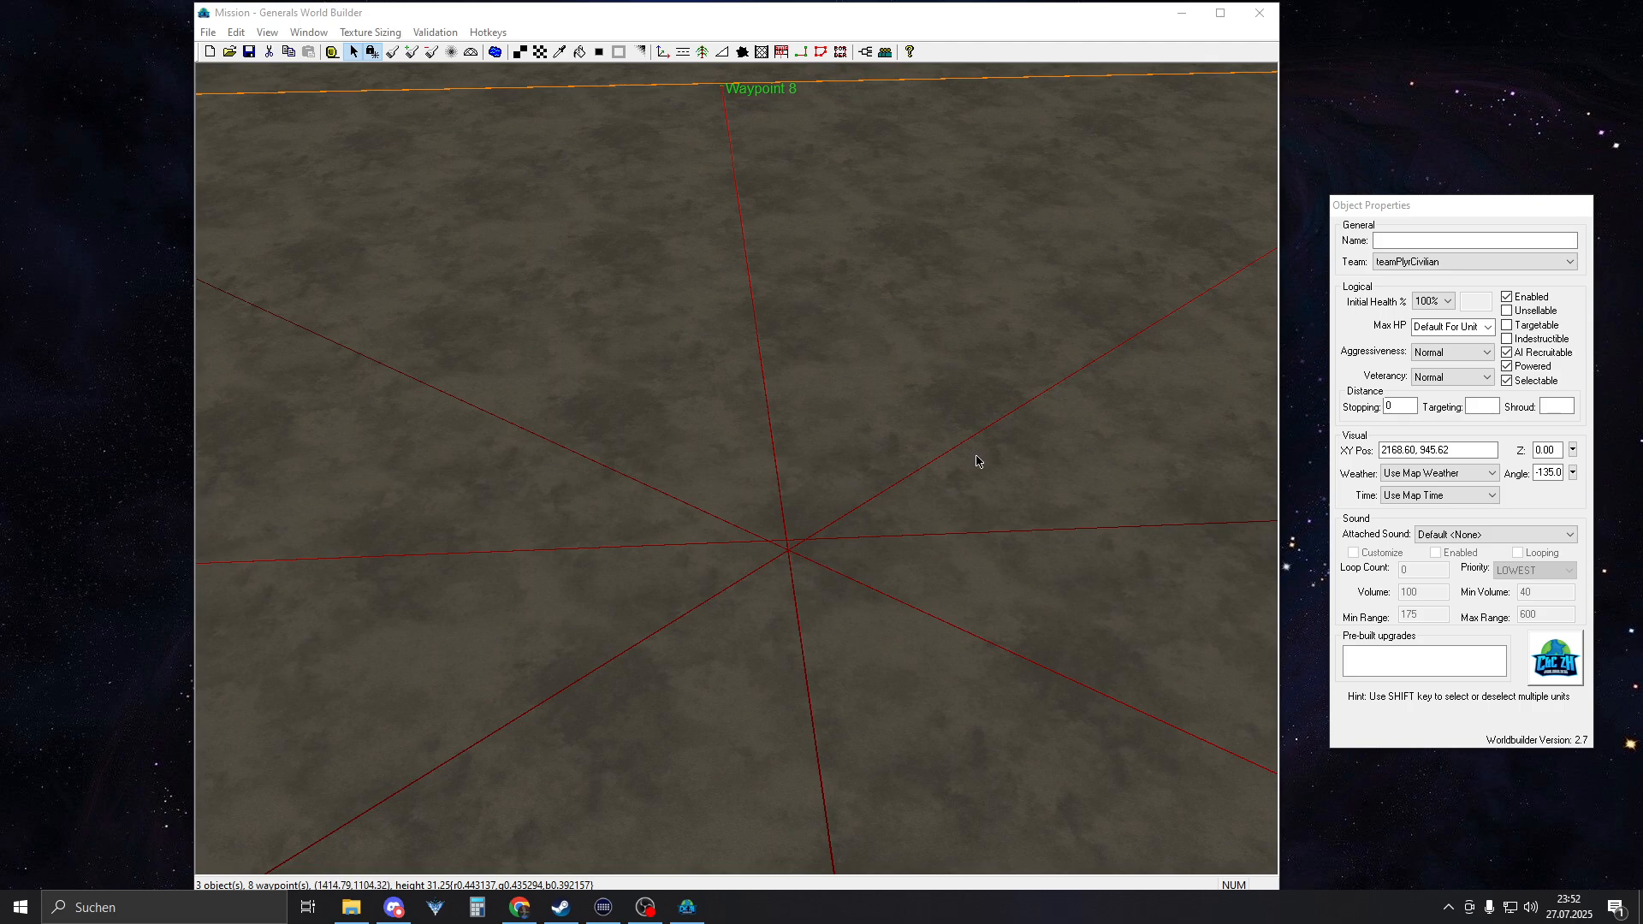
middle_drag(742, 445, 764, 448)
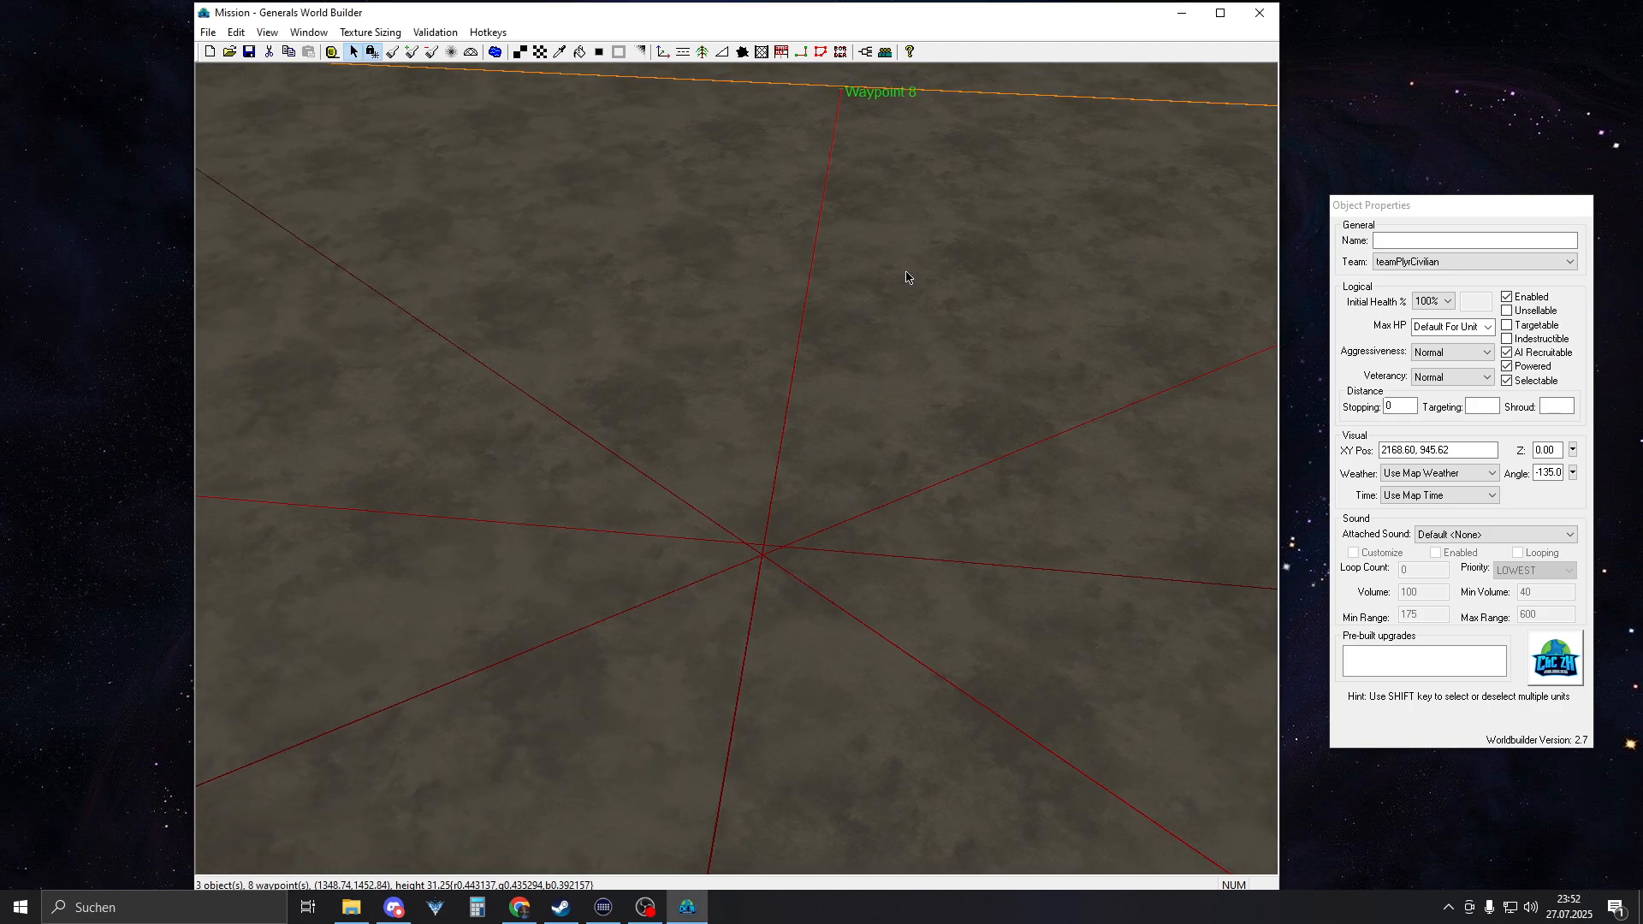
mouse_move(906, 272)
right_down()
mouse_move(901, 357)
mouse_move(899, 295)
right_up()
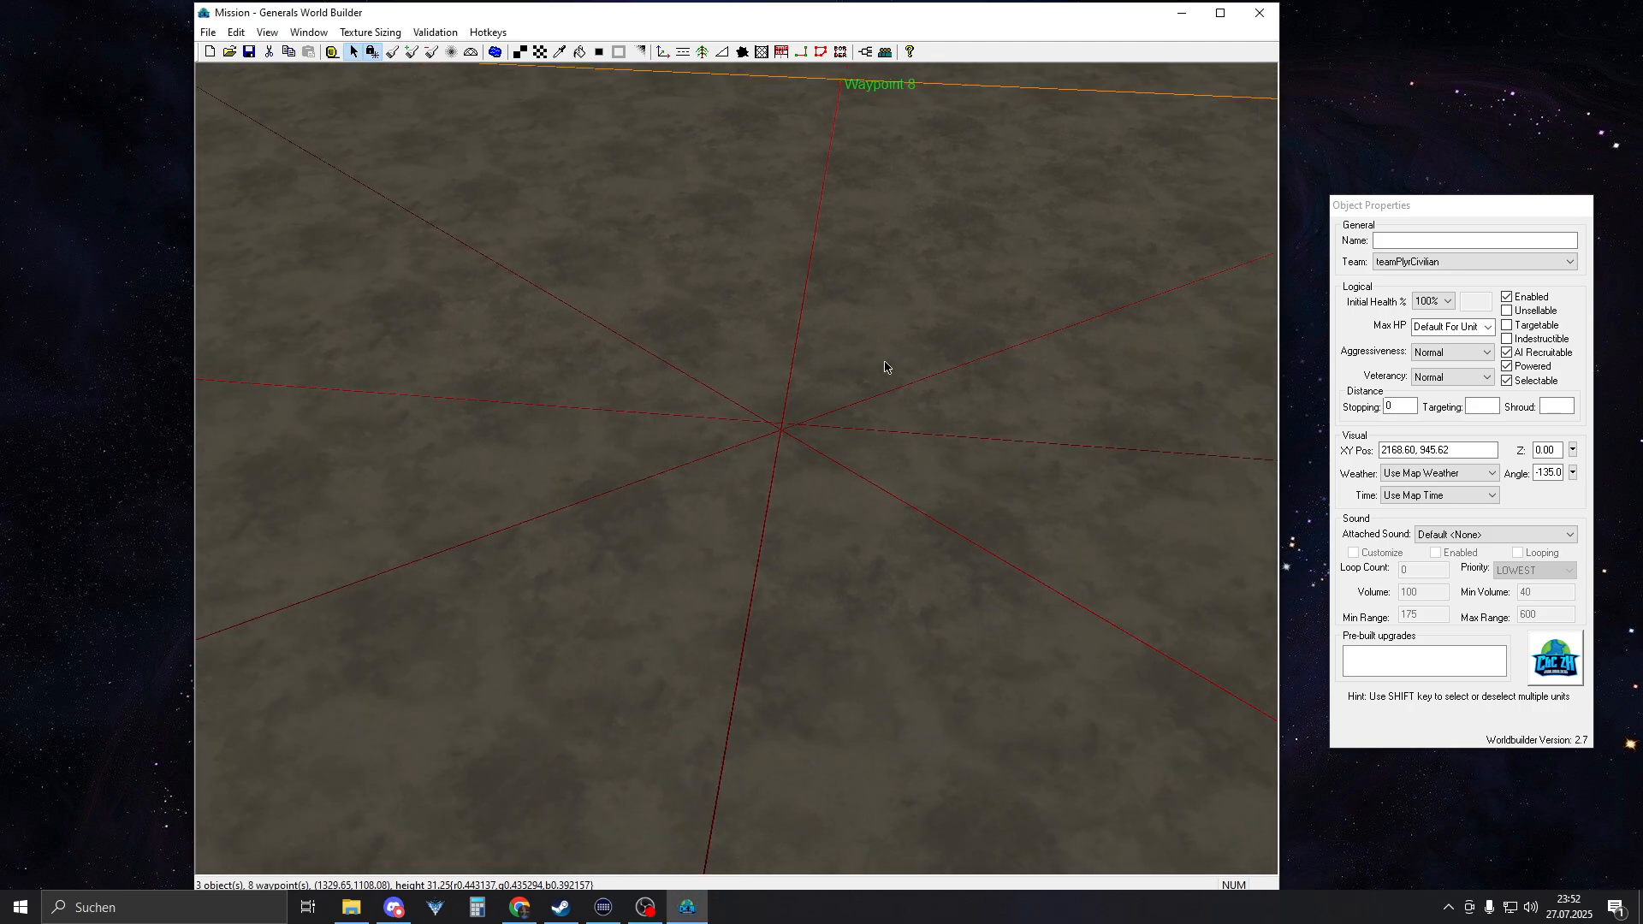
Move the western AmericaCommandCenter onto the east-west waypoint link near Waypoint 6 and deselect it
middle_drag(1138, 351, 891, 448)
right_drag(890, 448, 601, 371)
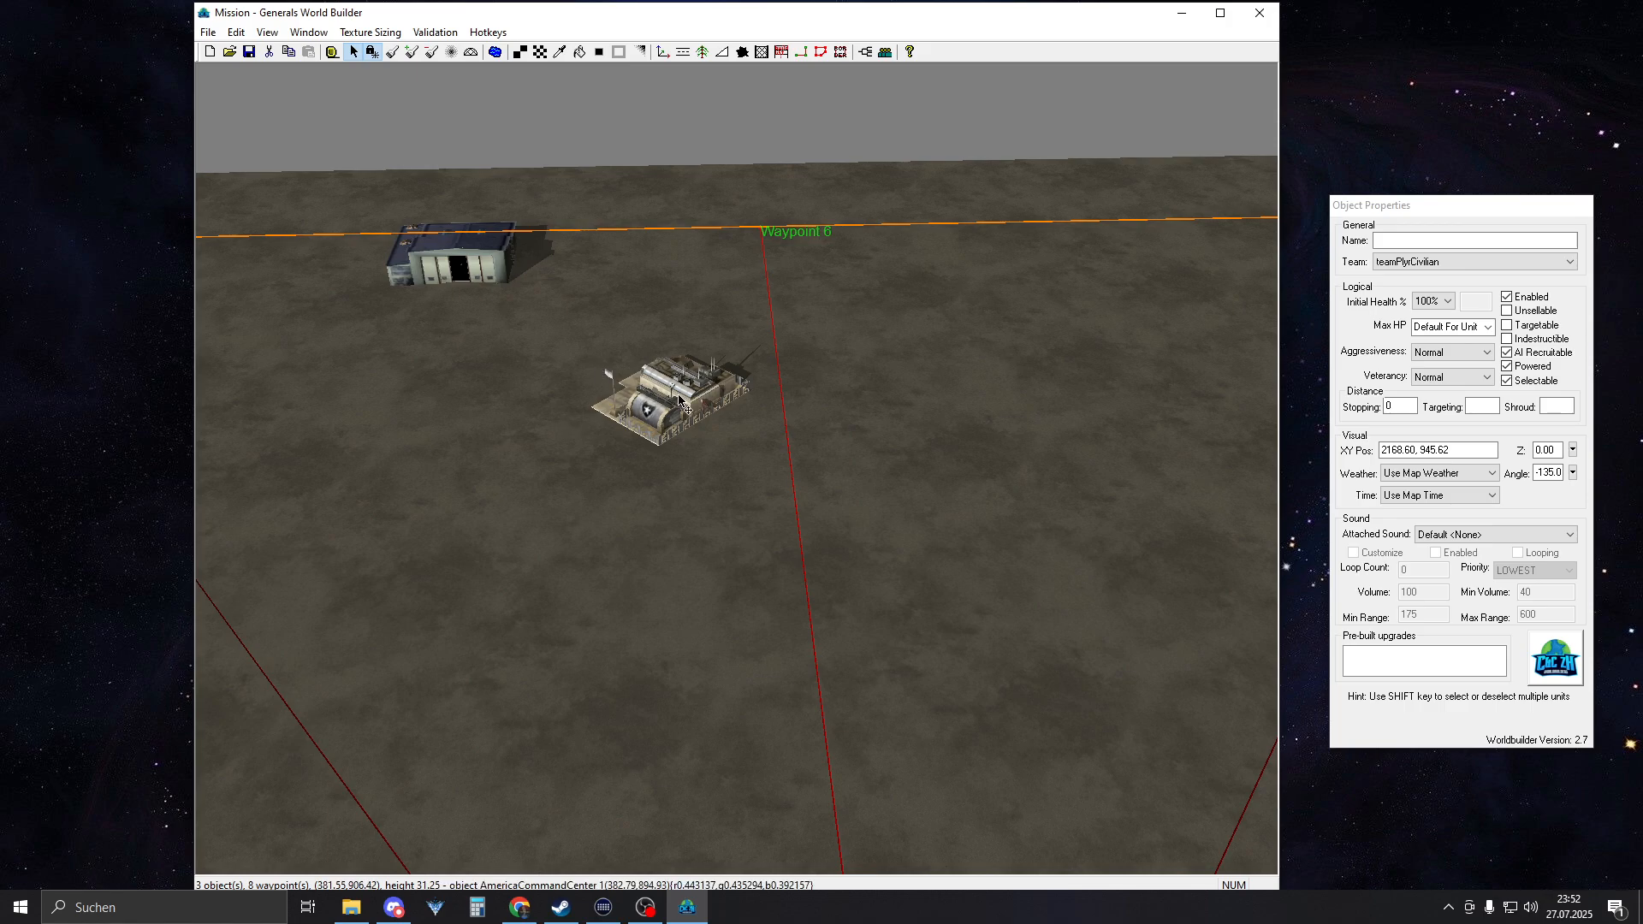
drag(687, 406, 796, 409)
middle_drag(791, 407, 807, 368)
click(834, 359)
Move the eastern AmericaCommandCenter onto the east-west waypoint link at 2170, 1000 and deselect it
scroll(807, 368, down, 2)
right_drag(807, 369, 818, 514)
drag(771, 512, 808, 510)
click(867, 596)
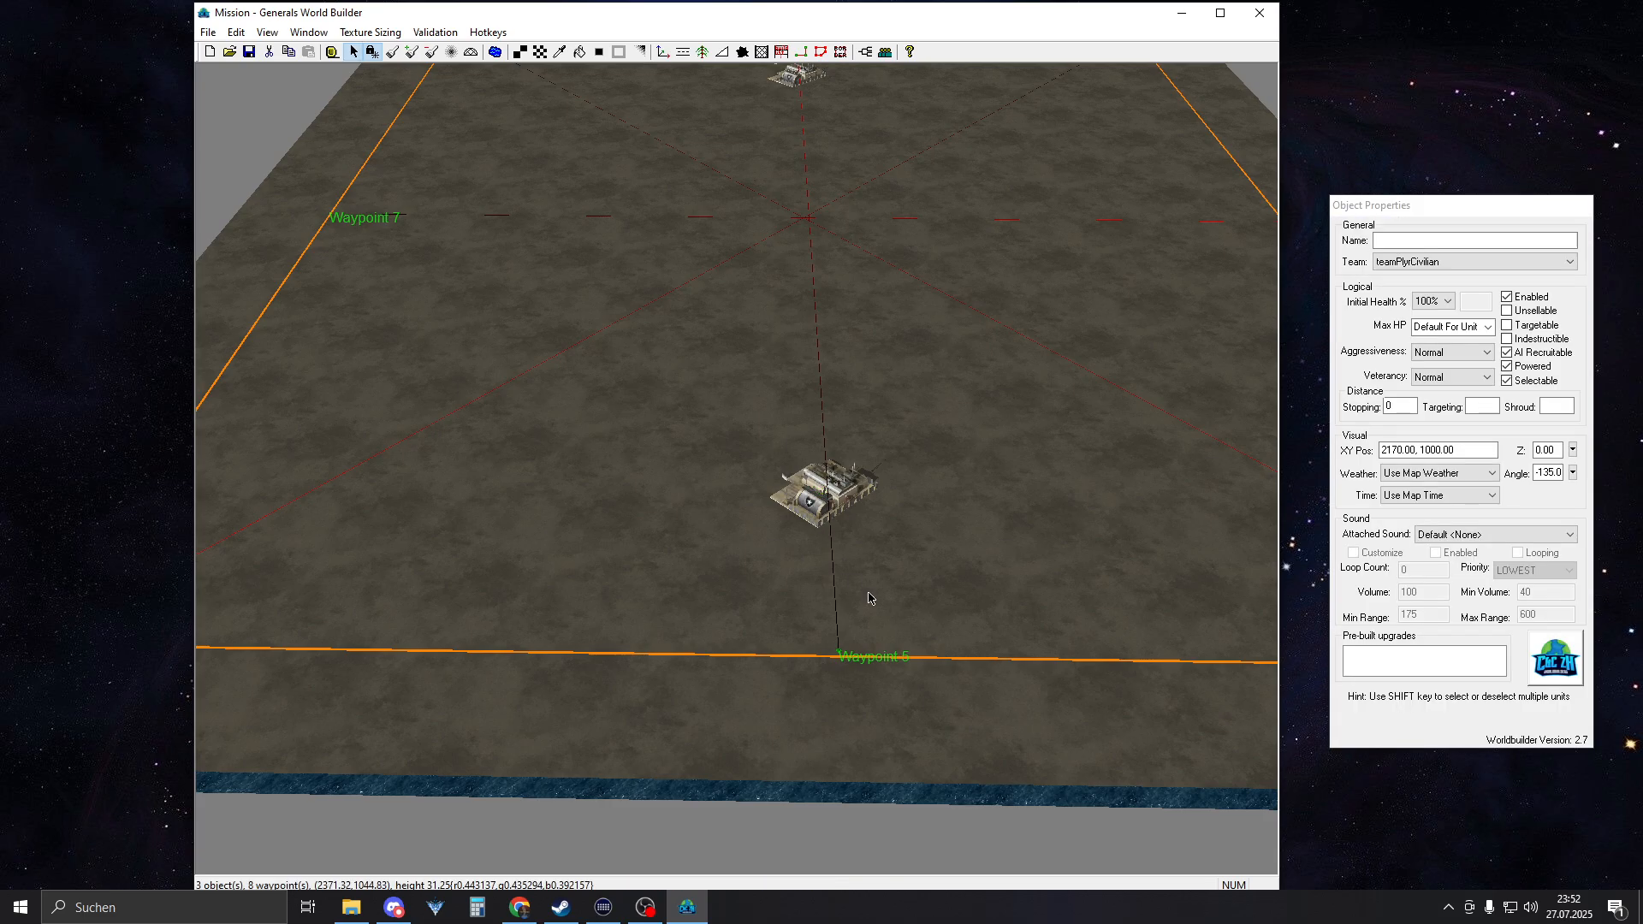
Measure the distance from the eastern command center's outer corner to the border near Waypoint 5 with the Ruler tool
right_drag(870, 597, 946, 176)
middle_drag(882, 293, 753, 482)
right_drag(890, 483, 1113, 484)
right_drag(736, 478, 988, 487)
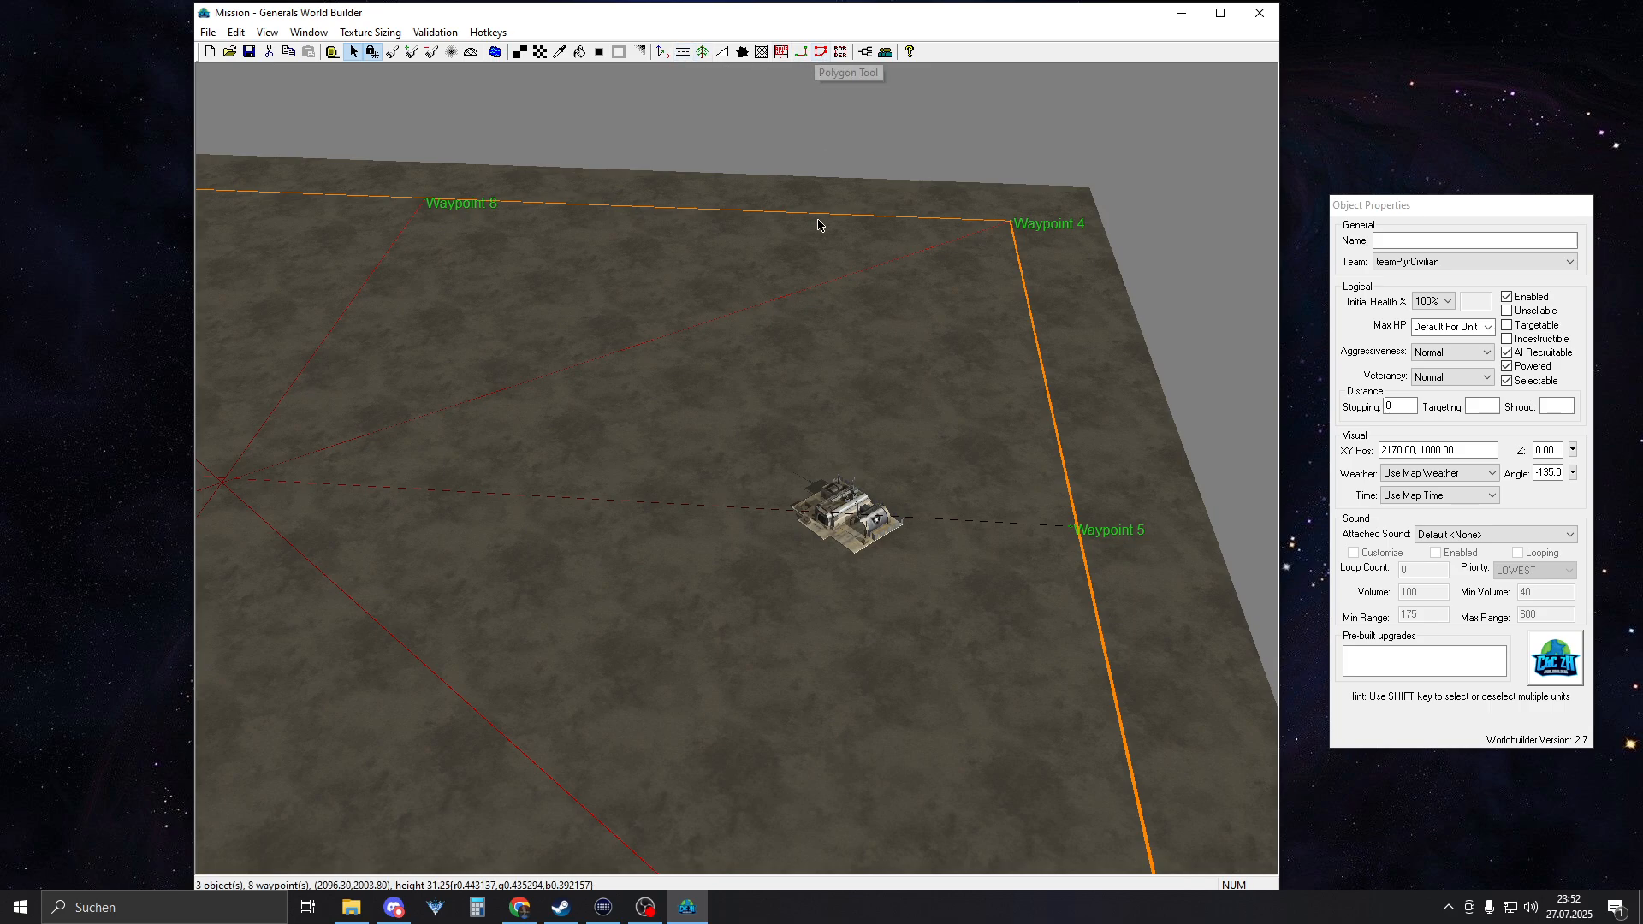
right_drag(987, 517, 898, 502)
scroll(888, 532, up, 6)
right_drag(984, 528, 800, 519)
middle_drag(797, 426, 759, 466)
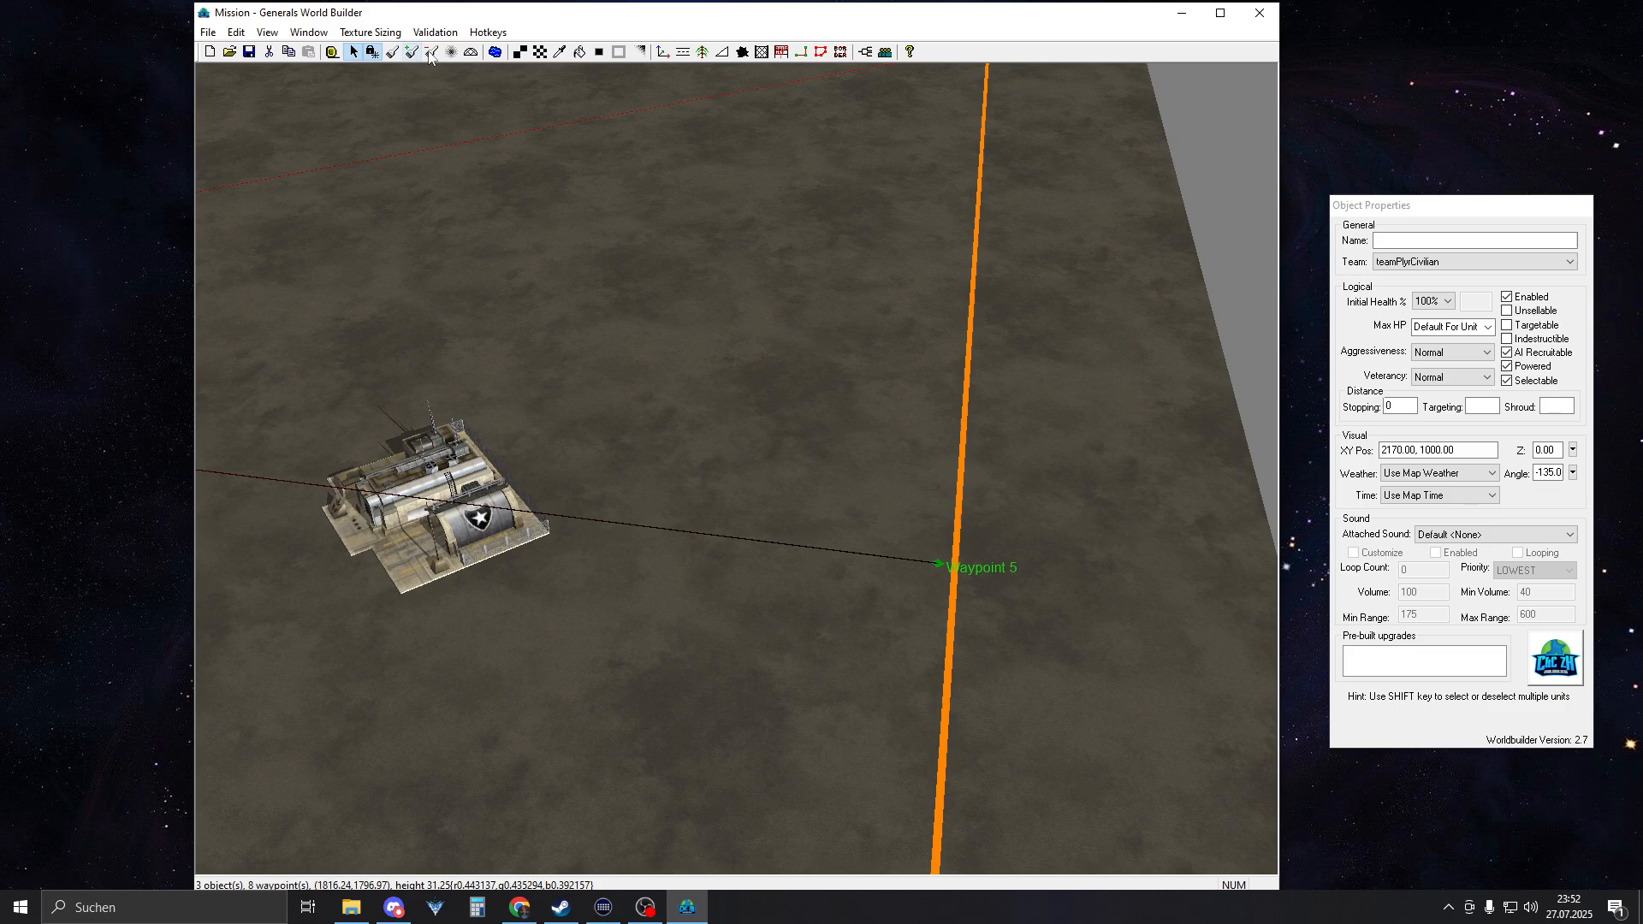
click(332, 54)
middle_drag(706, 467, 734, 497)
right_drag(590, 546, 725, 598)
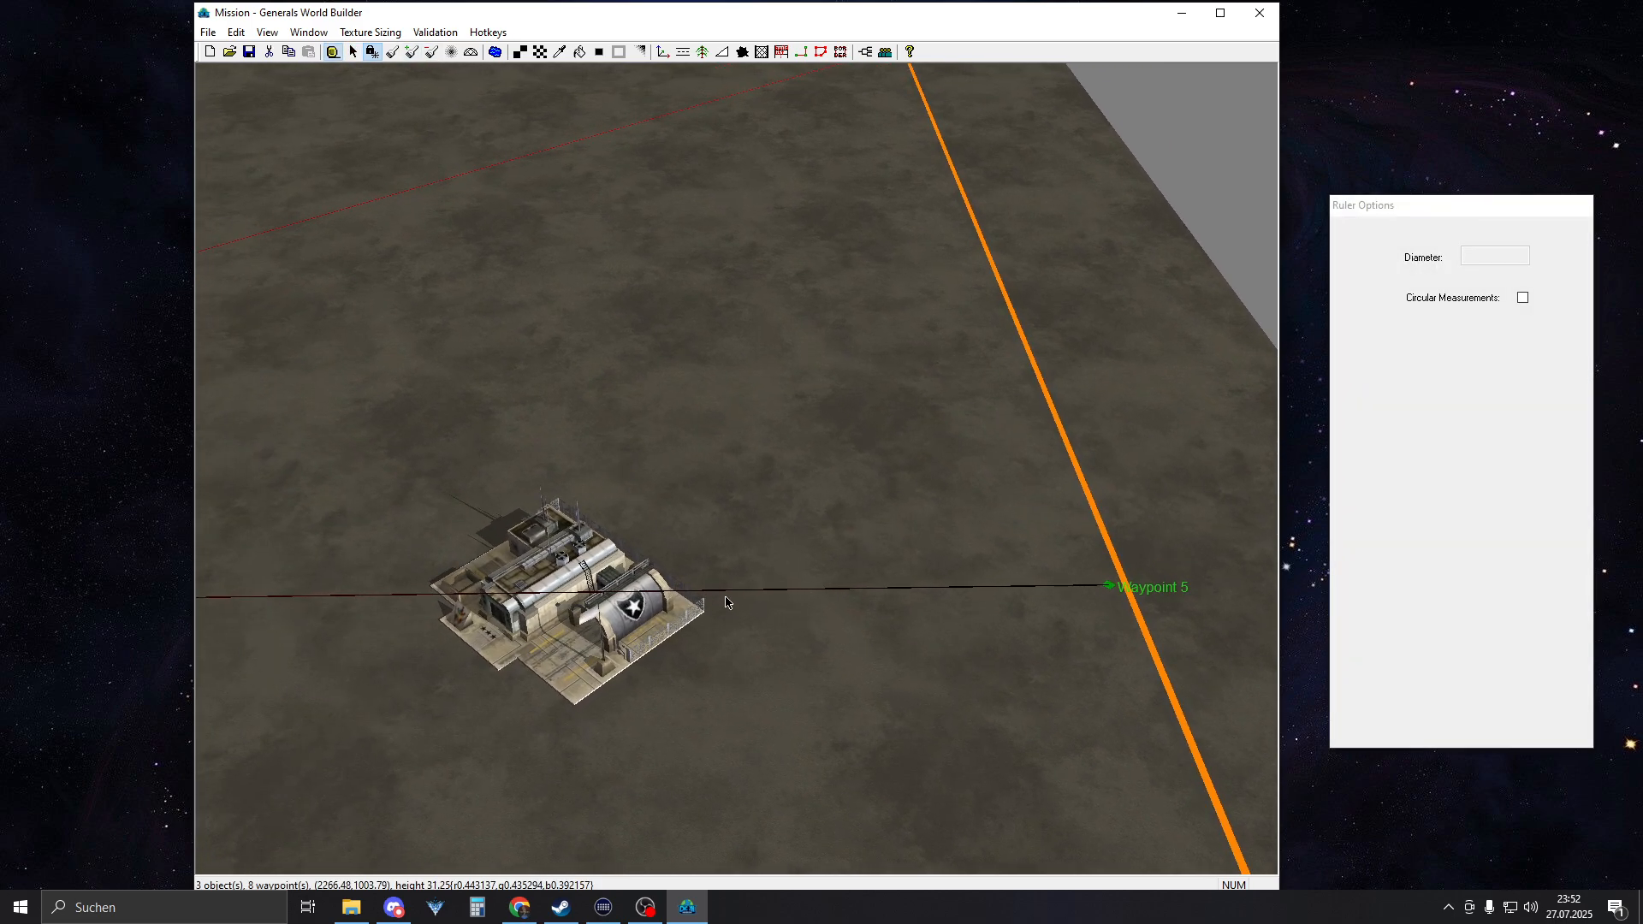
scroll(712, 618, up, 5)
right_drag(692, 654, 574, 652)
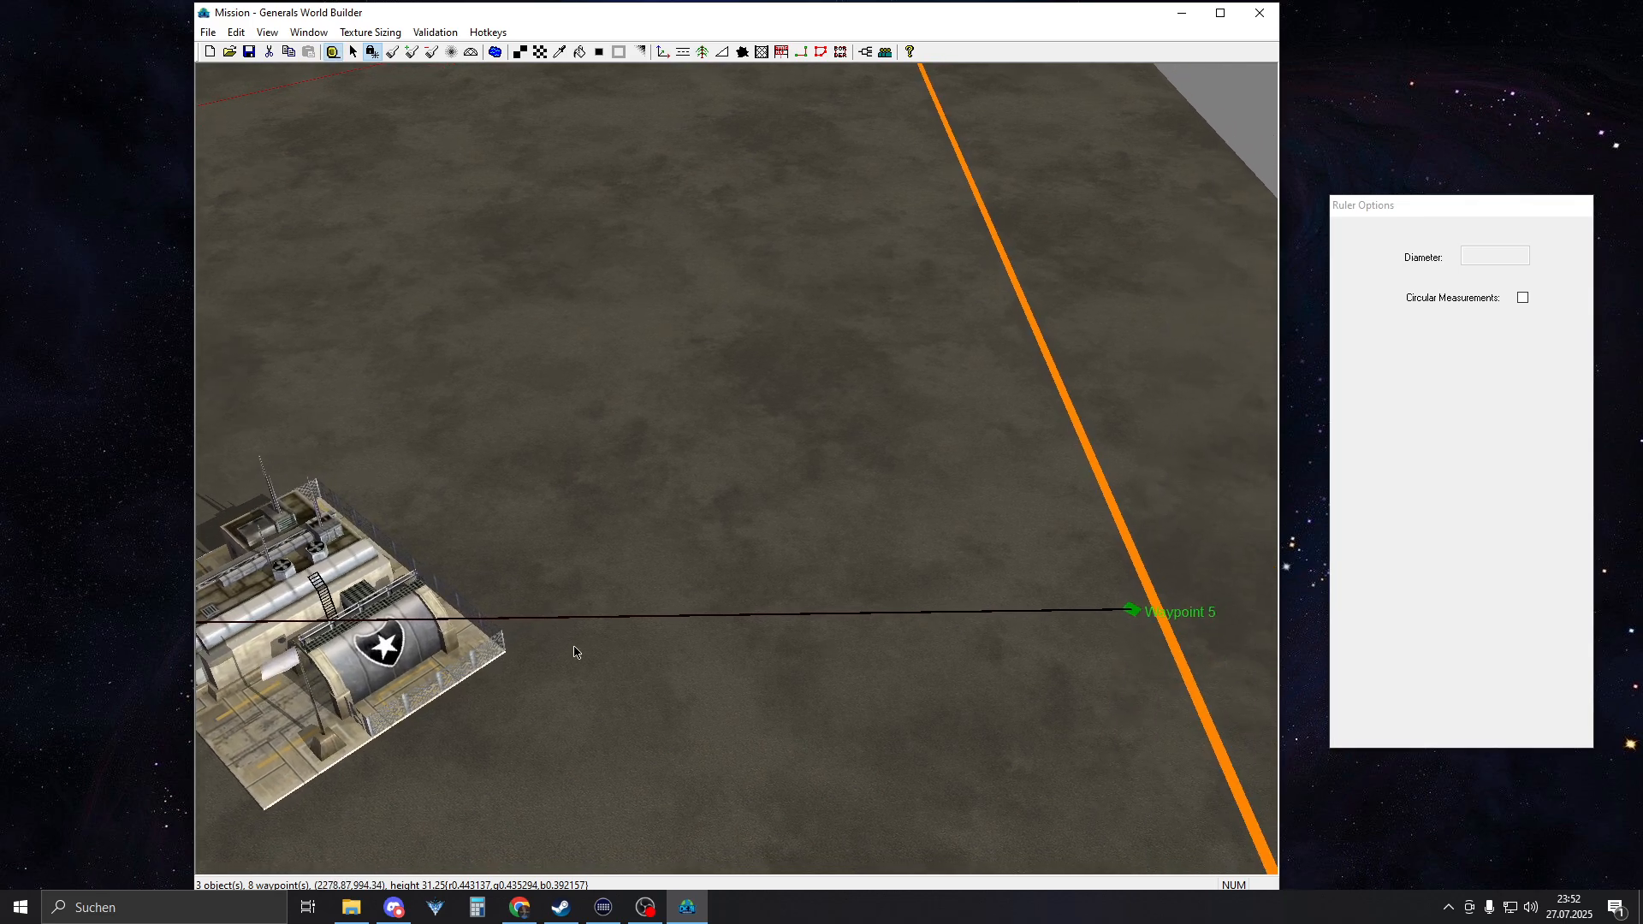
drag(507, 659, 563, 654)
drag(1009, 679, 1169, 650)
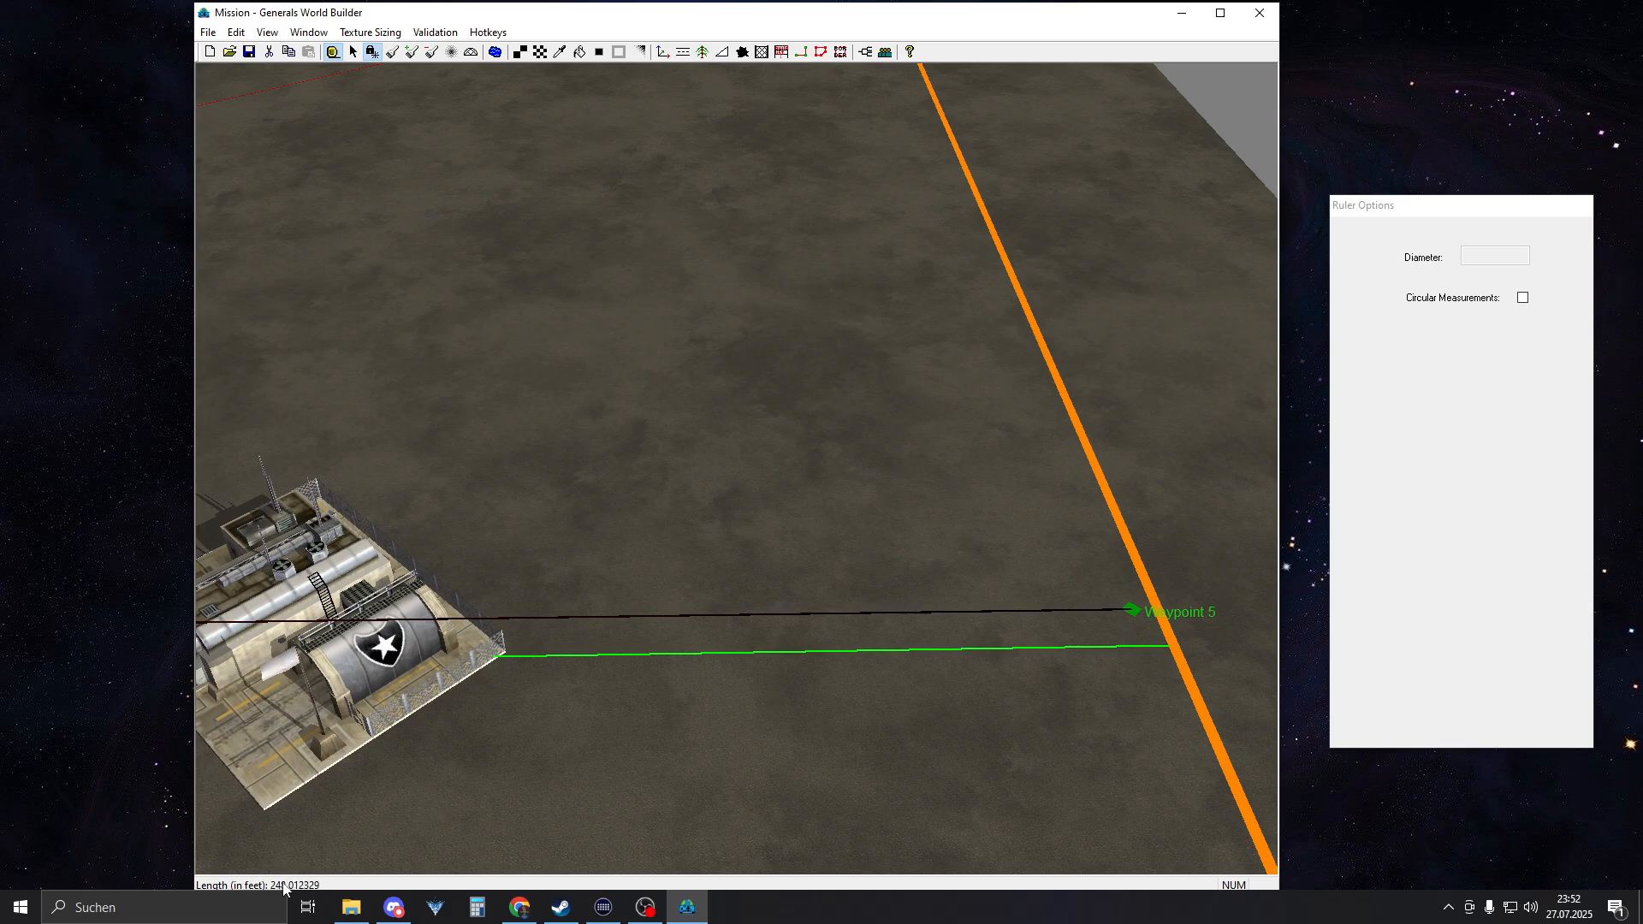
Mark about 251 feet inward from the western border at Waypoint 6 with the ruler and move the western command center to 330, 990
scroll(548, 618, down, 5)
right_drag(698, 525, 3, 482)
right_drag(701, 479, 6, 421)
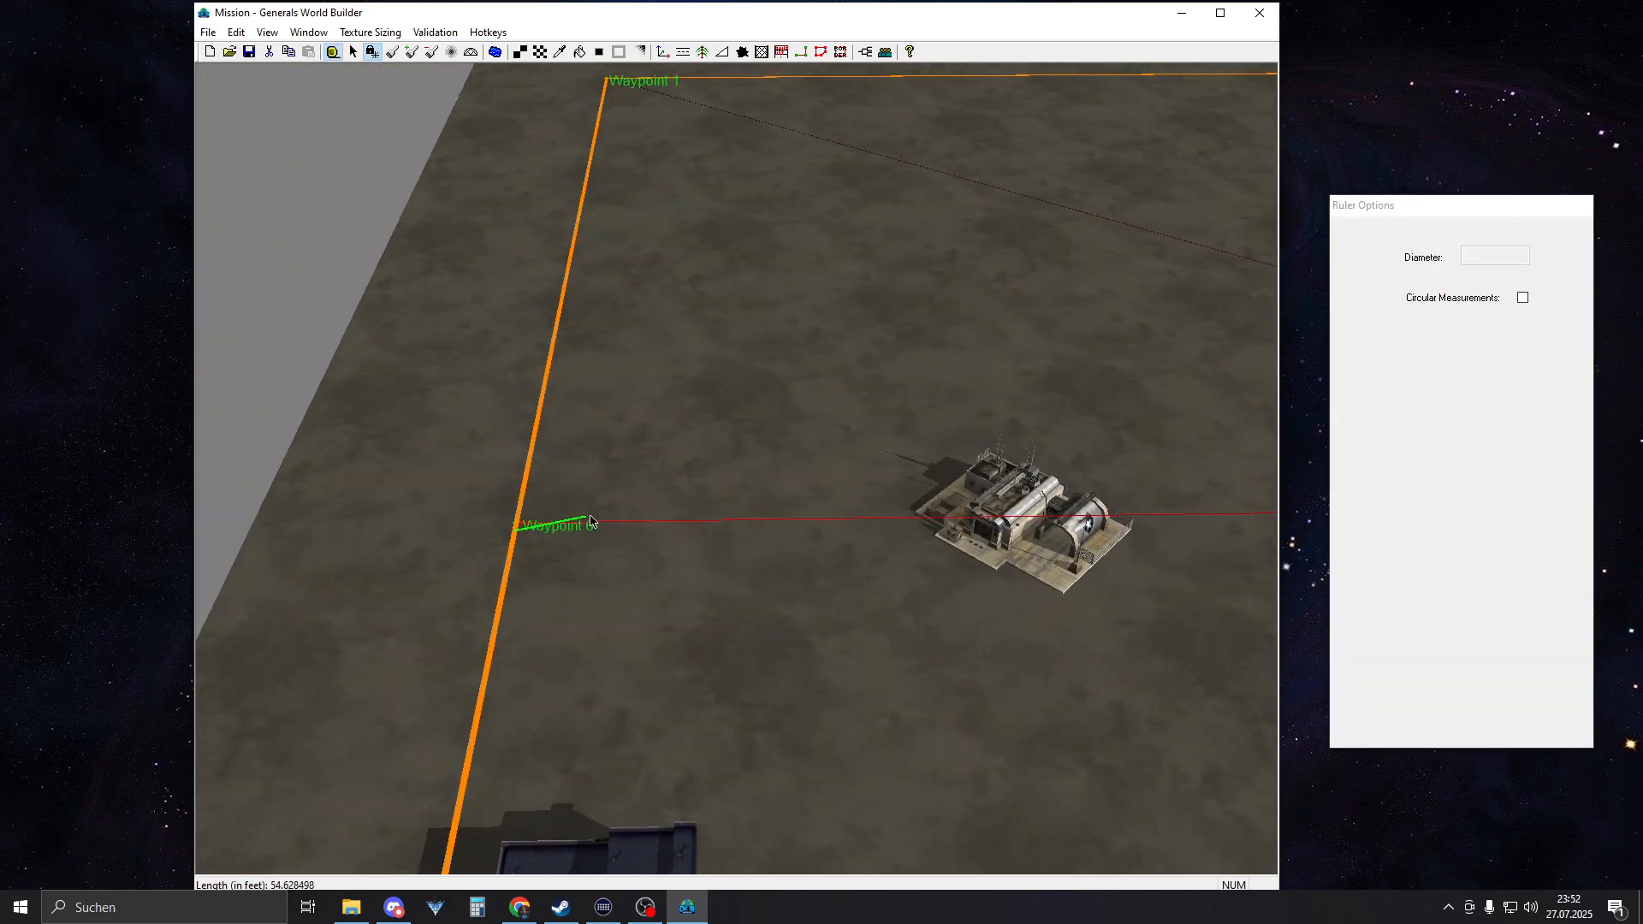
drag(909, 542, 848, 536)
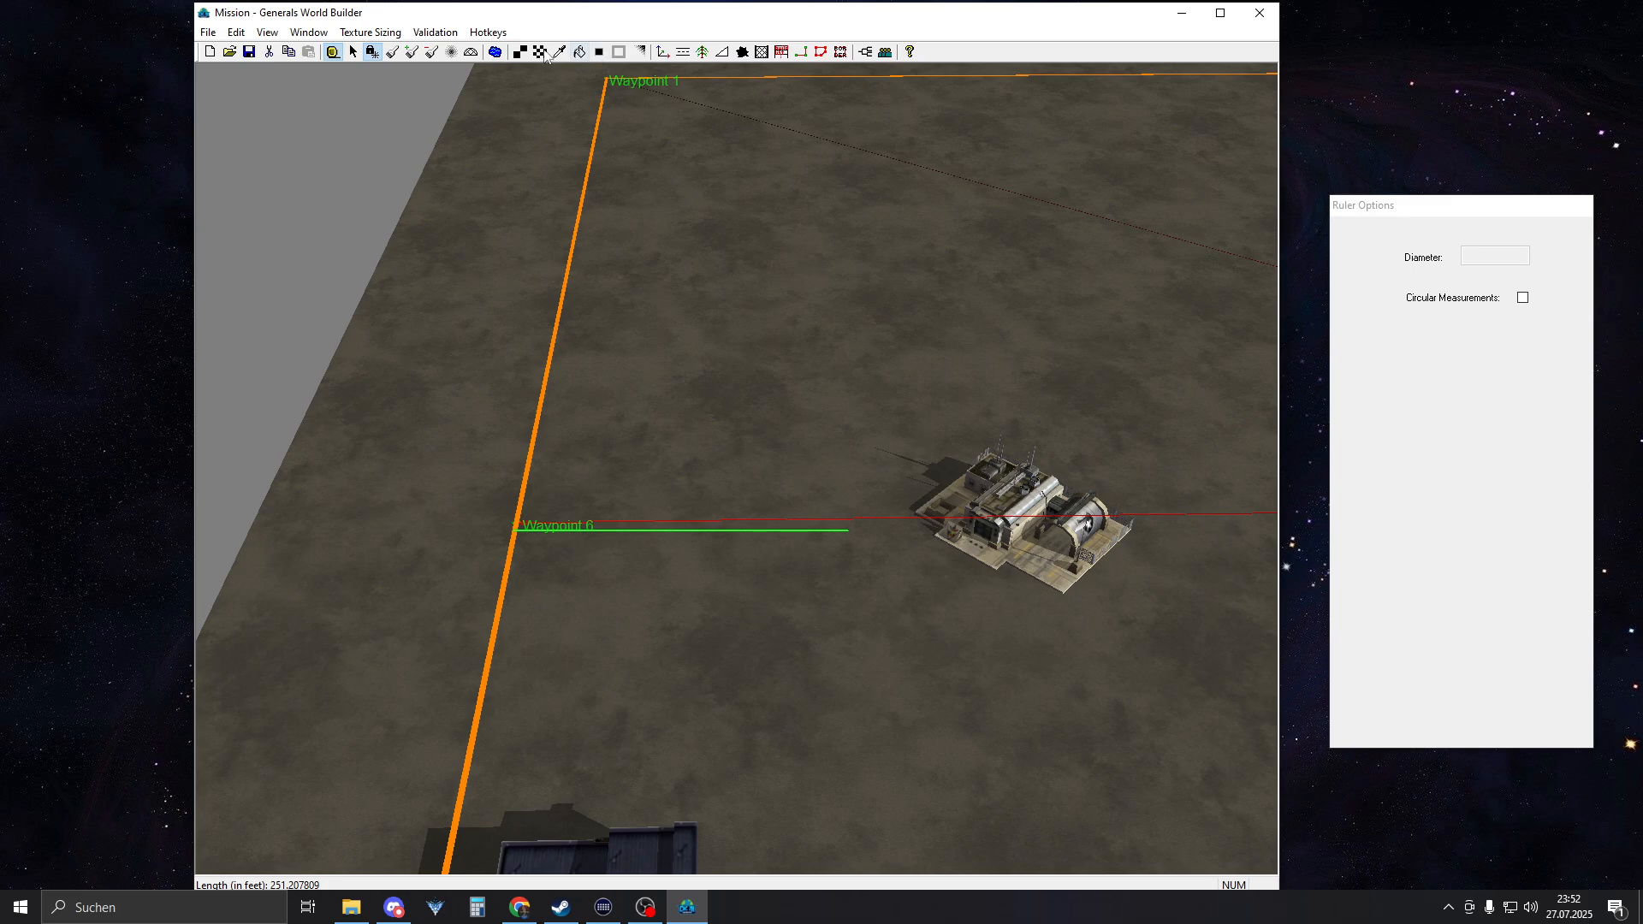
click(353, 52)
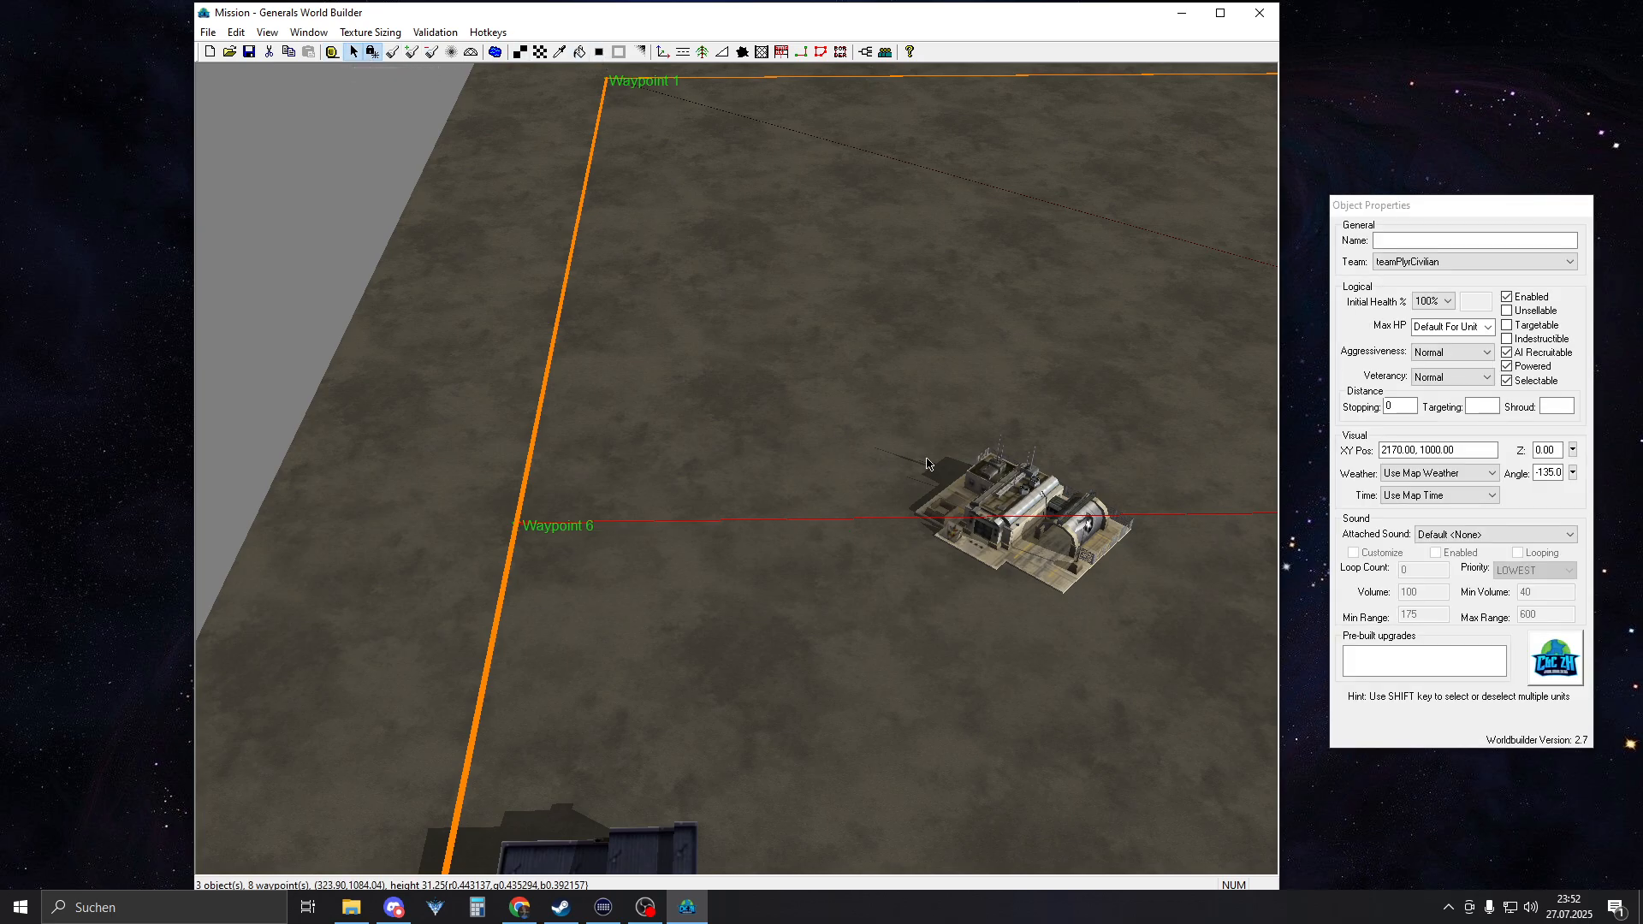
drag(1015, 562, 955, 568)
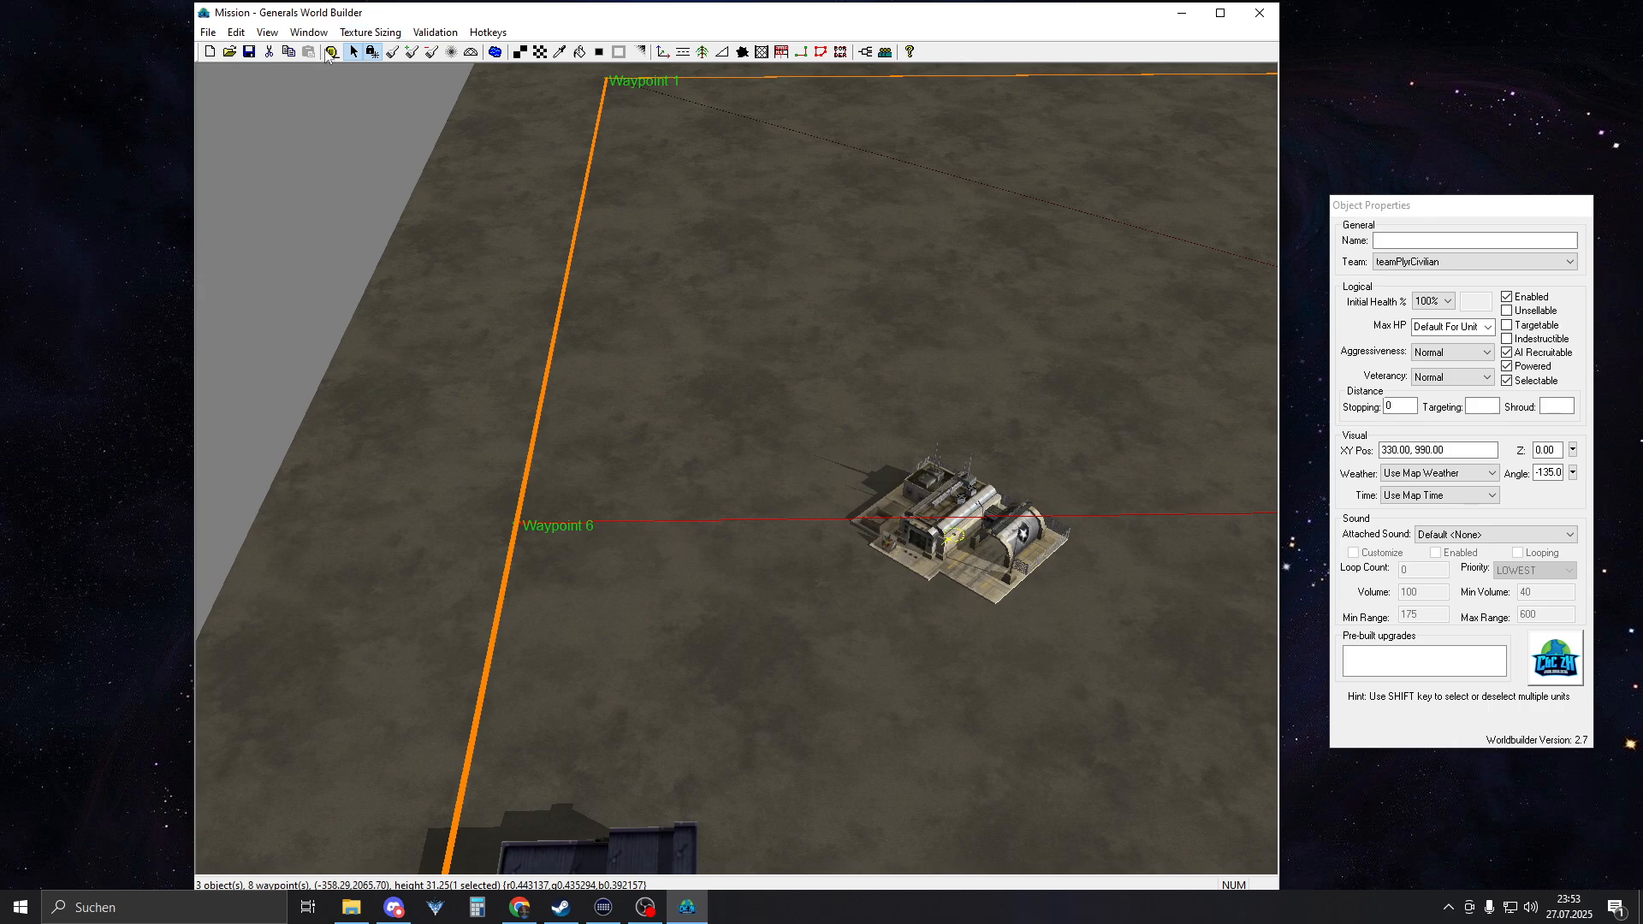
Move the western AmericaCommandCenter to 330, 1000 and deselect it
click(332, 52)
key(Escape)
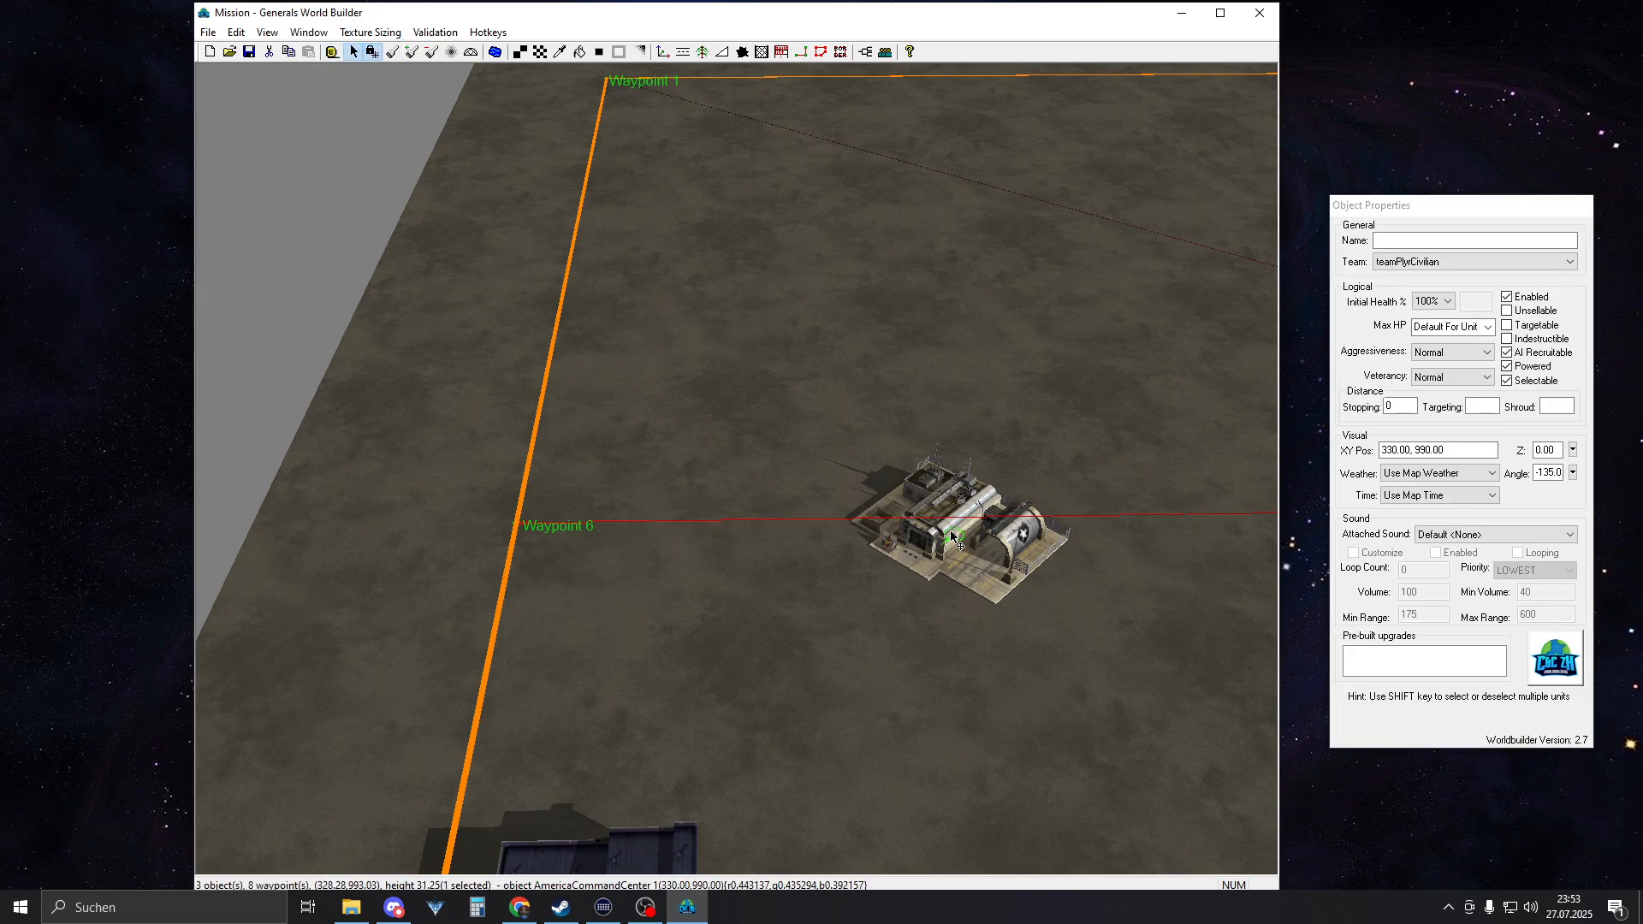
key(Up)
key(Escape)
middle_drag(782, 479, 895, 345)
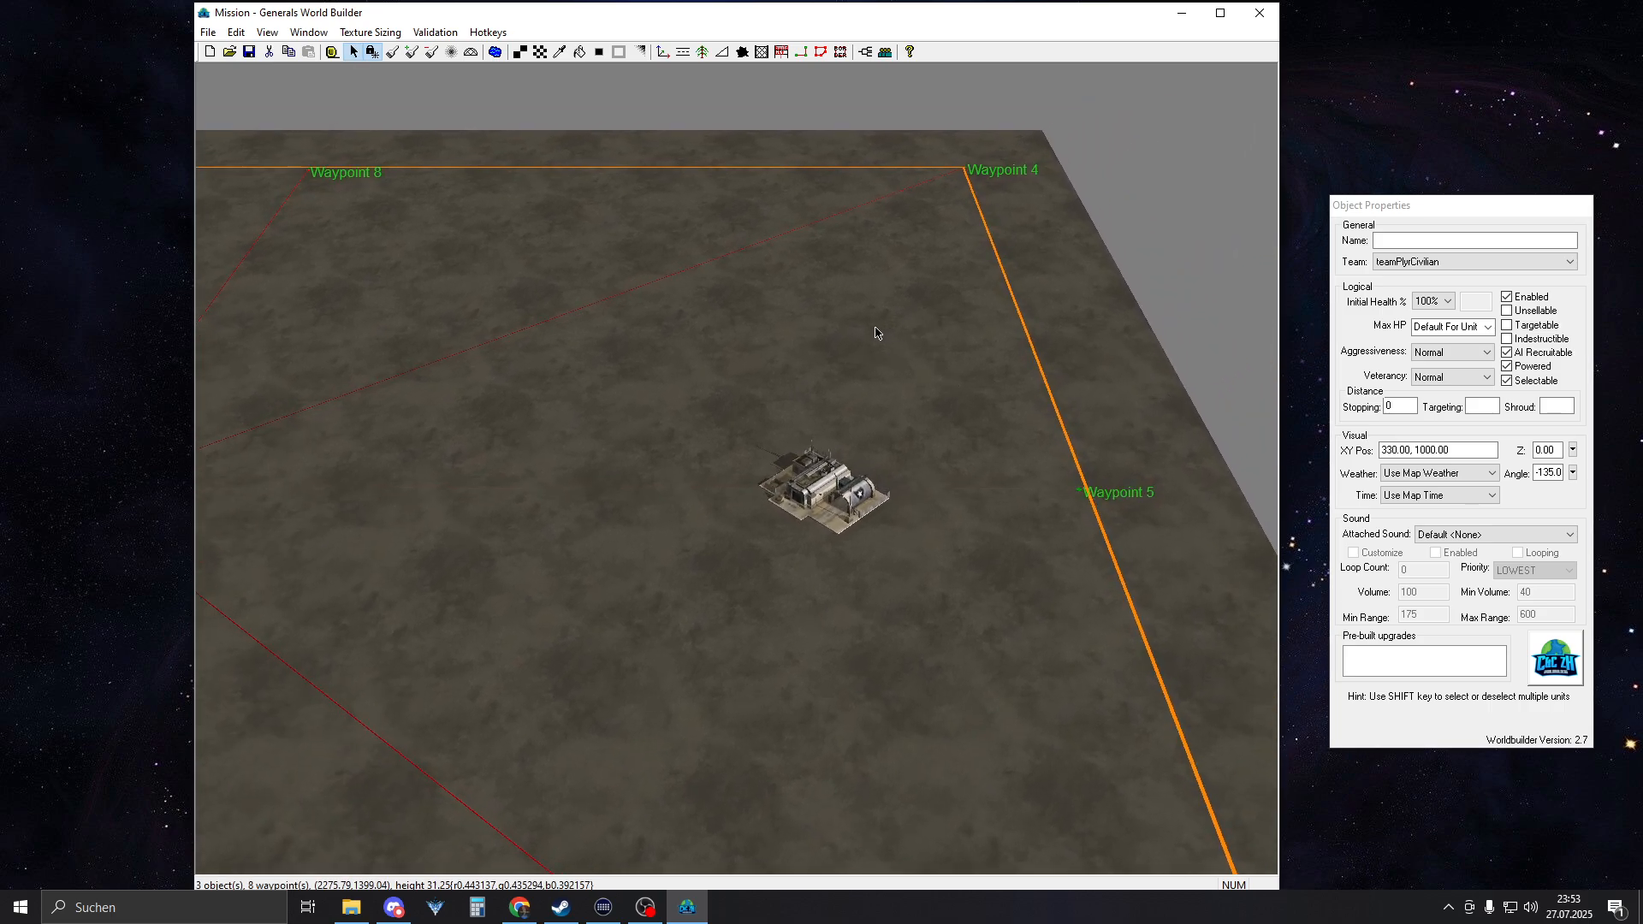
Activate the height brush near the eastern command center and ignore the assertion failure dialog
middle_drag(876, 332, 872, 296)
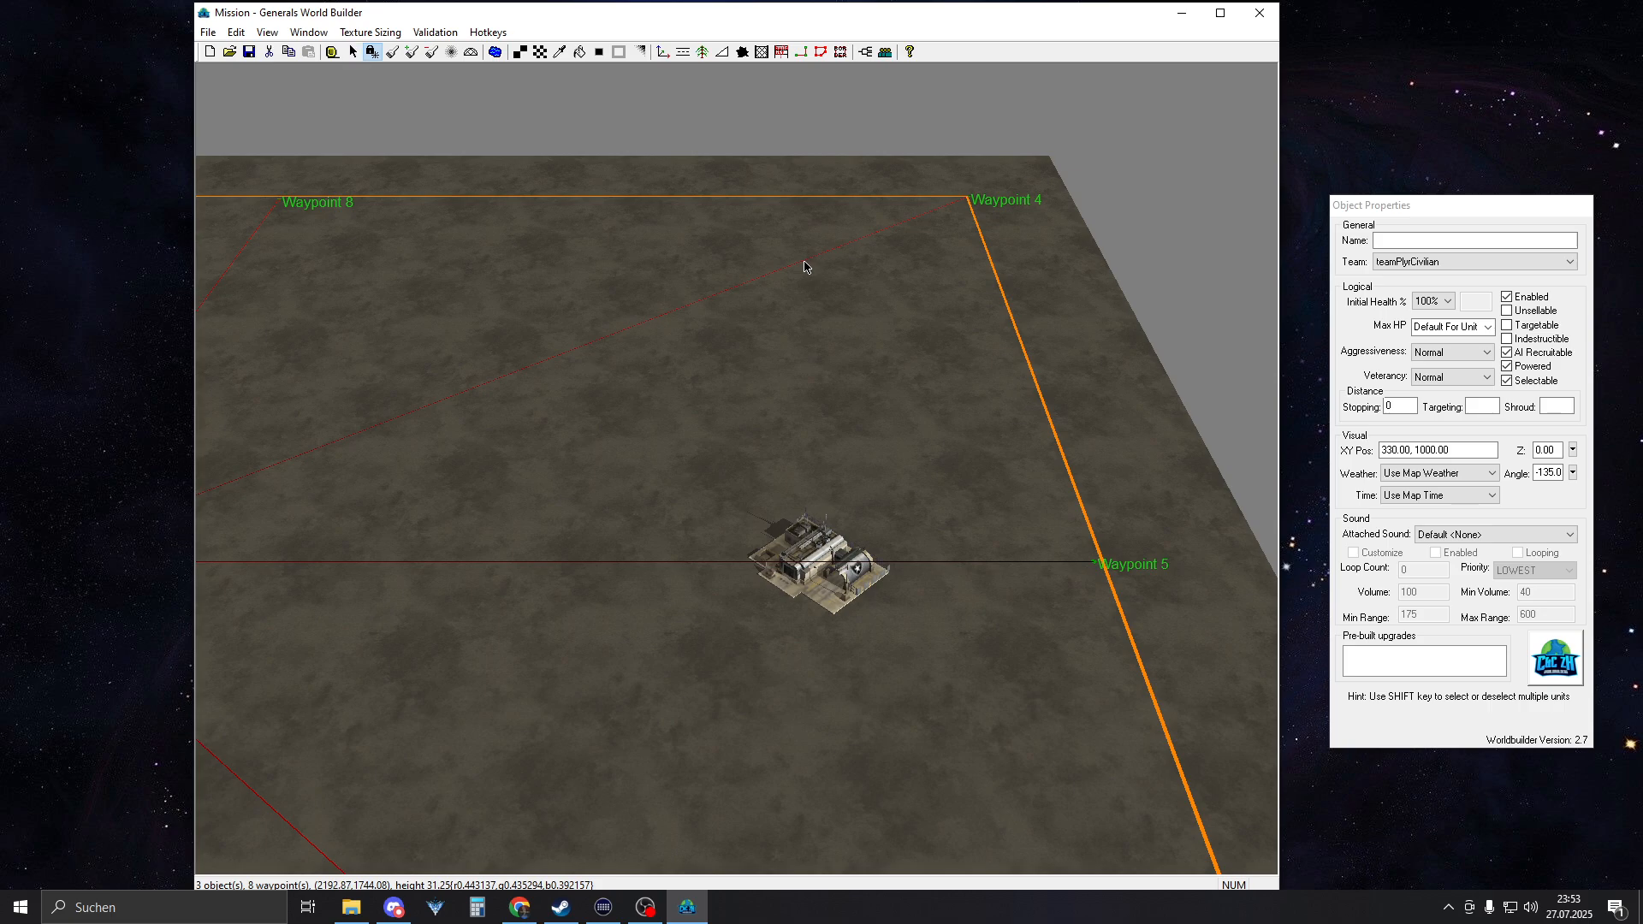
middle_drag(804, 267, 919, 349)
right_drag(919, 349, 1065, 394)
scroll(839, 469, up, 5)
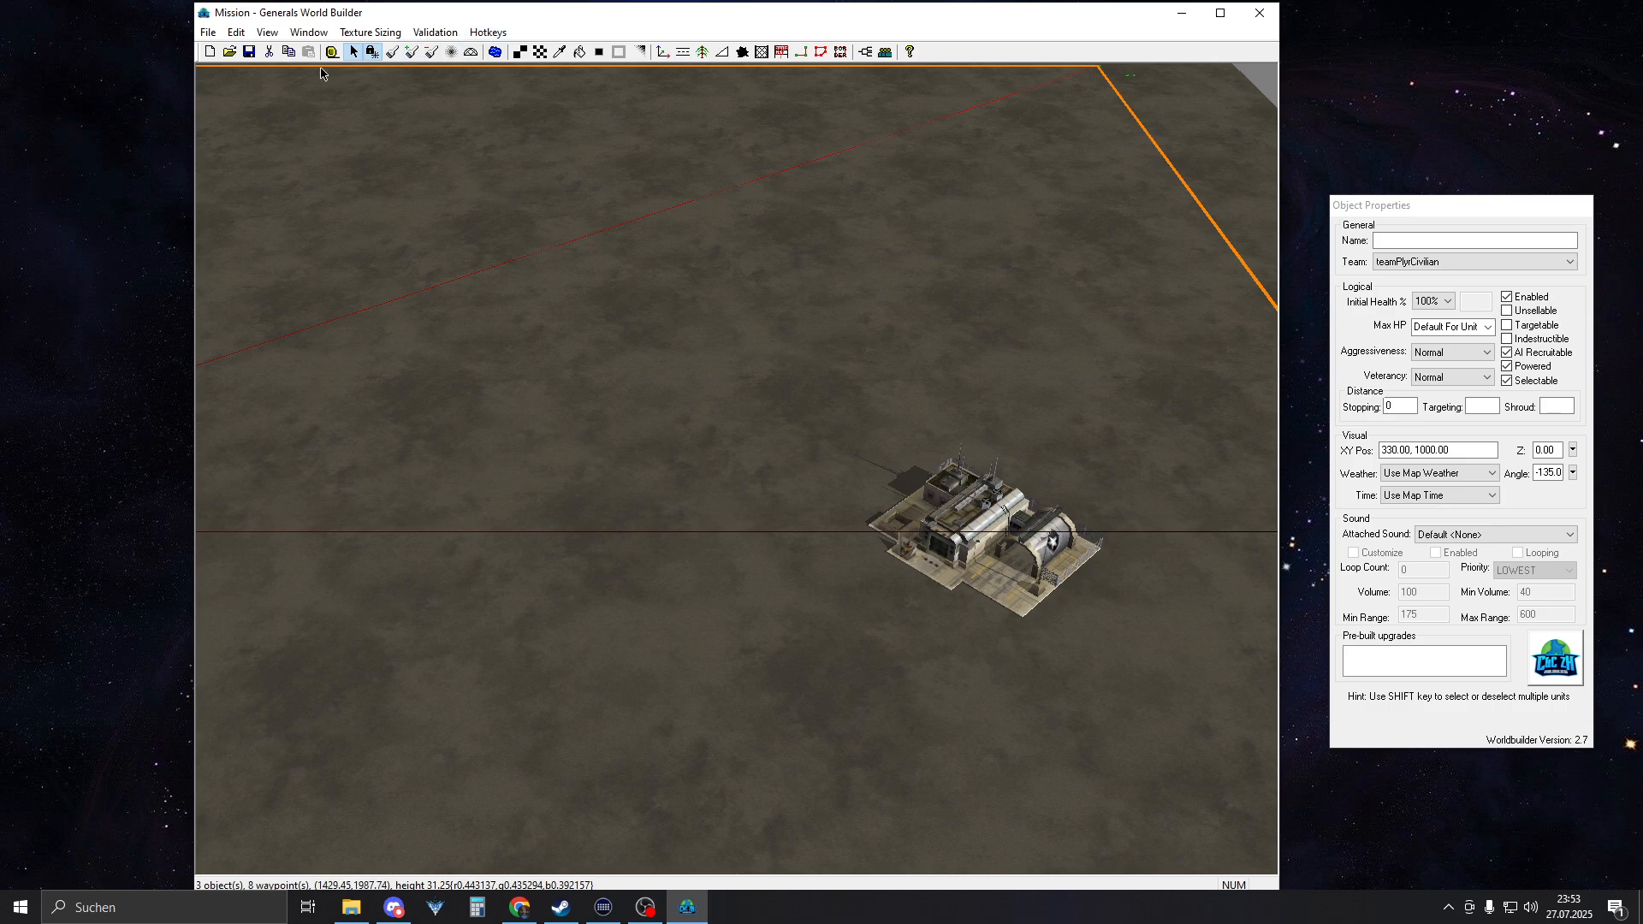
click(392, 53)
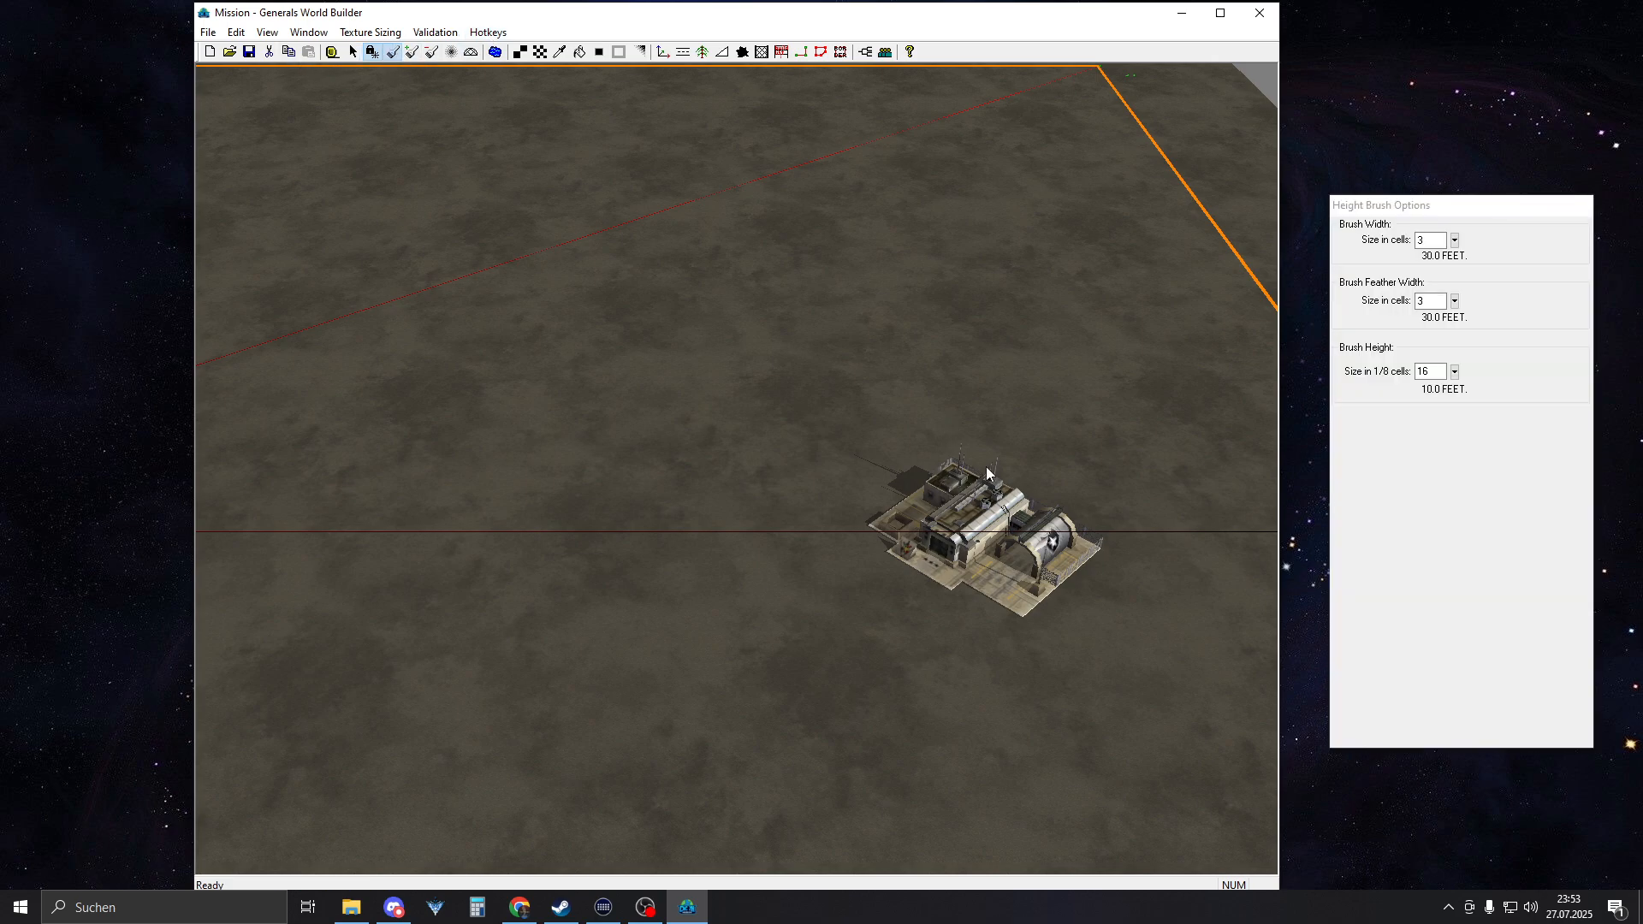
click(873, 497)
click(774, 483)
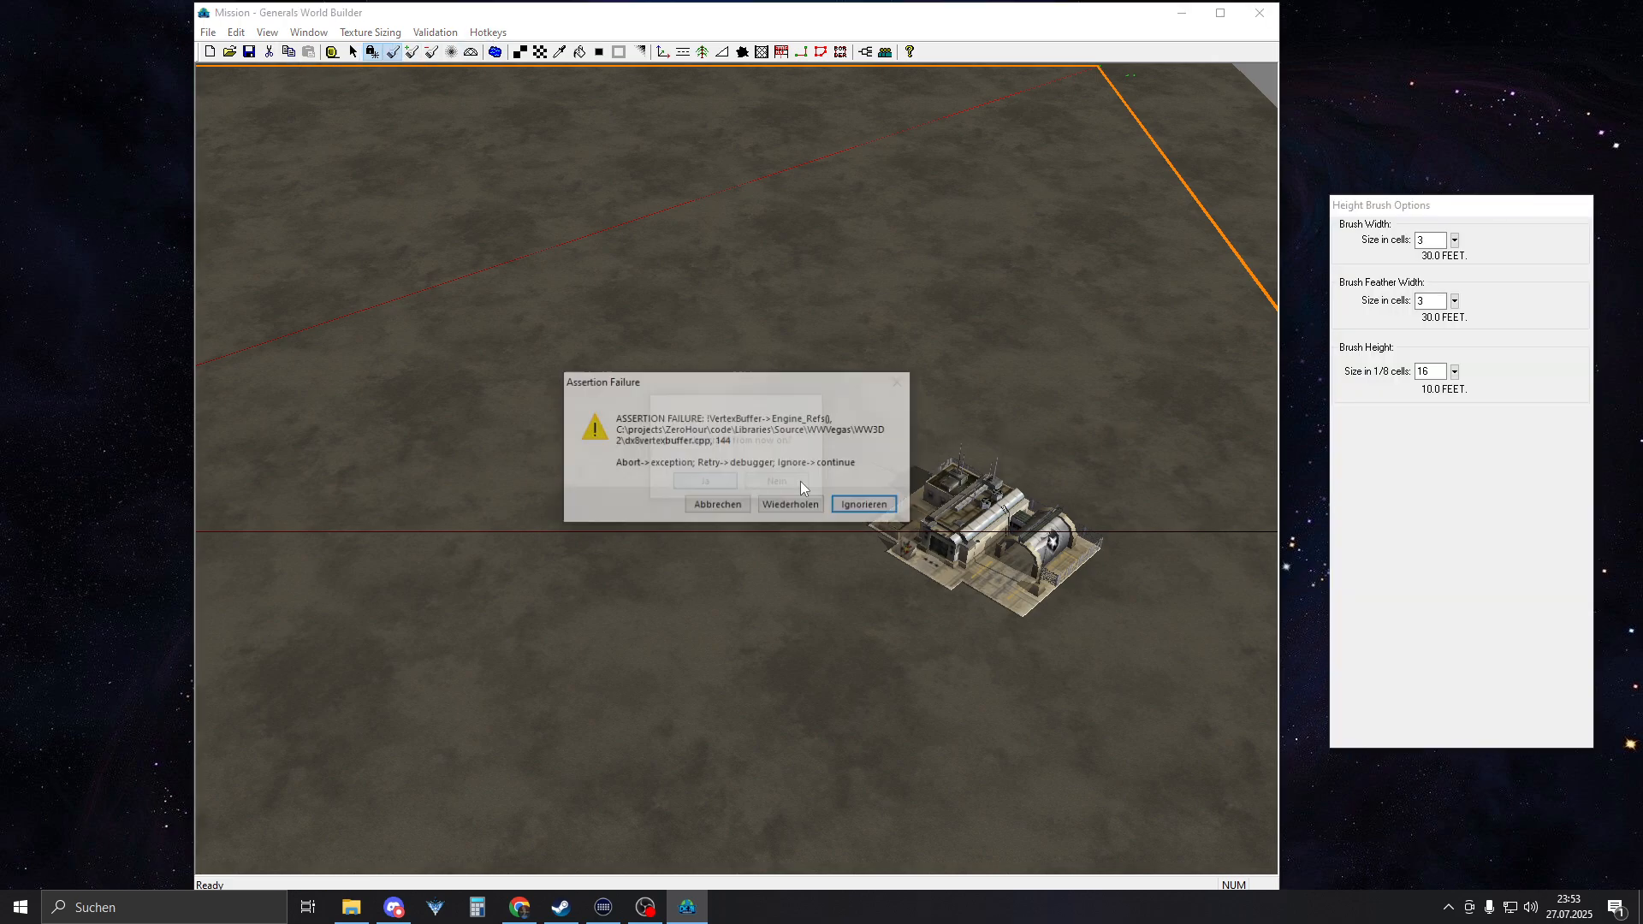
click(861, 502)
click(698, 482)
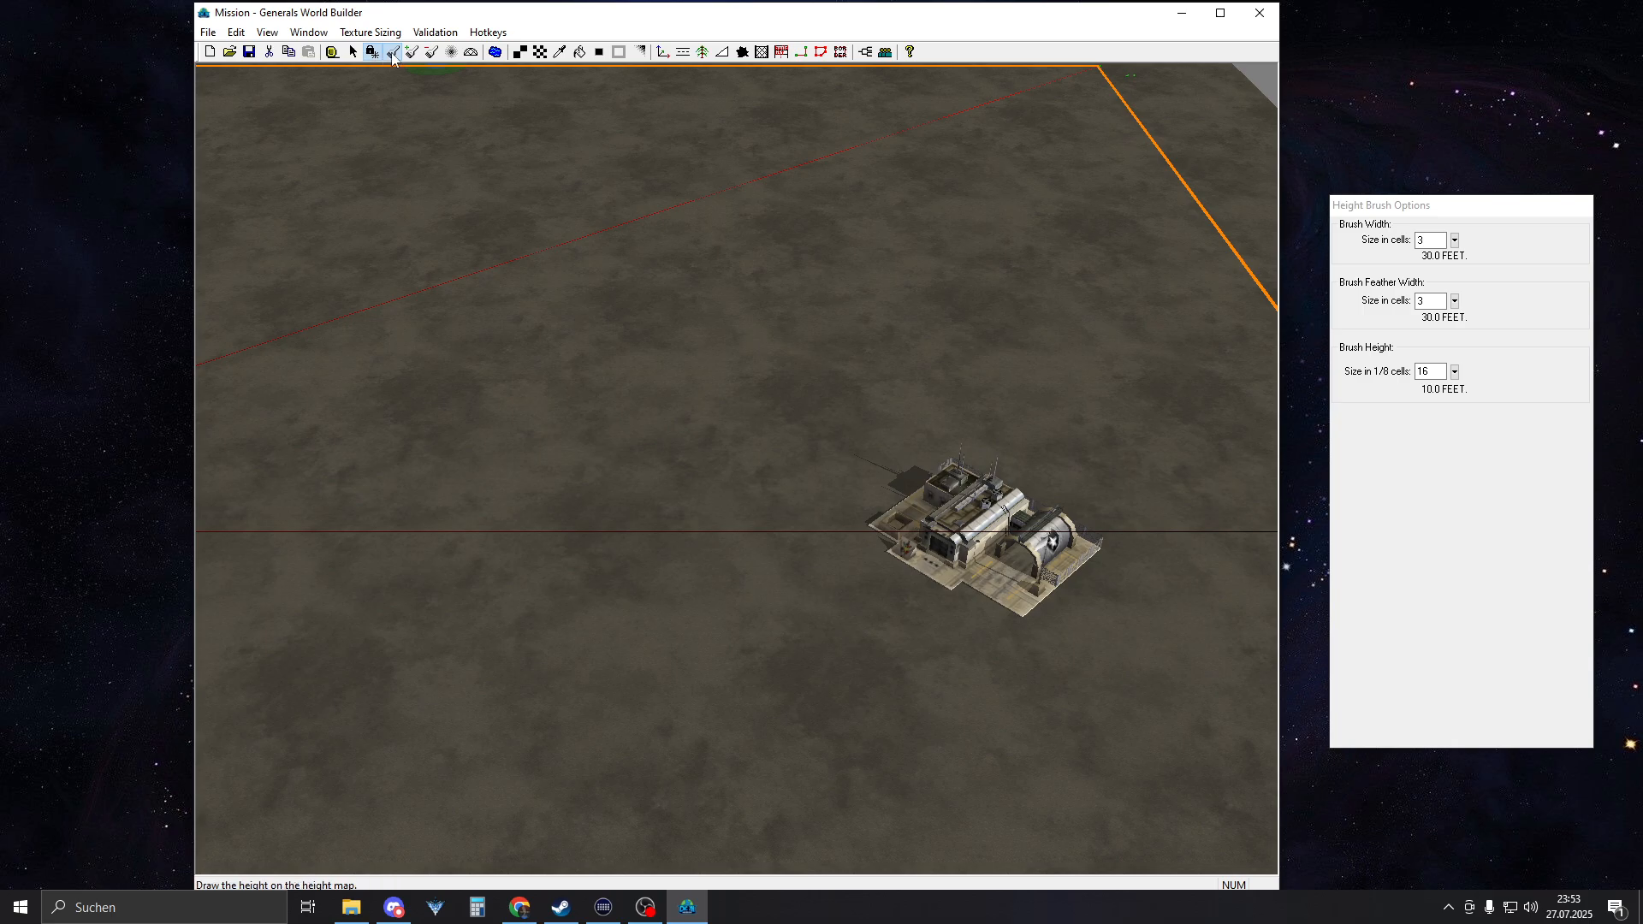
Set the height brush width to 80 cells and the brush height to 150 eighth-cells
click(372, 56)
mouse_move(1018, 475)
right_down()
mouse_move(883, 402)
mouse_move(837, 411)
right_up()
scroll(837, 411, down, 1)
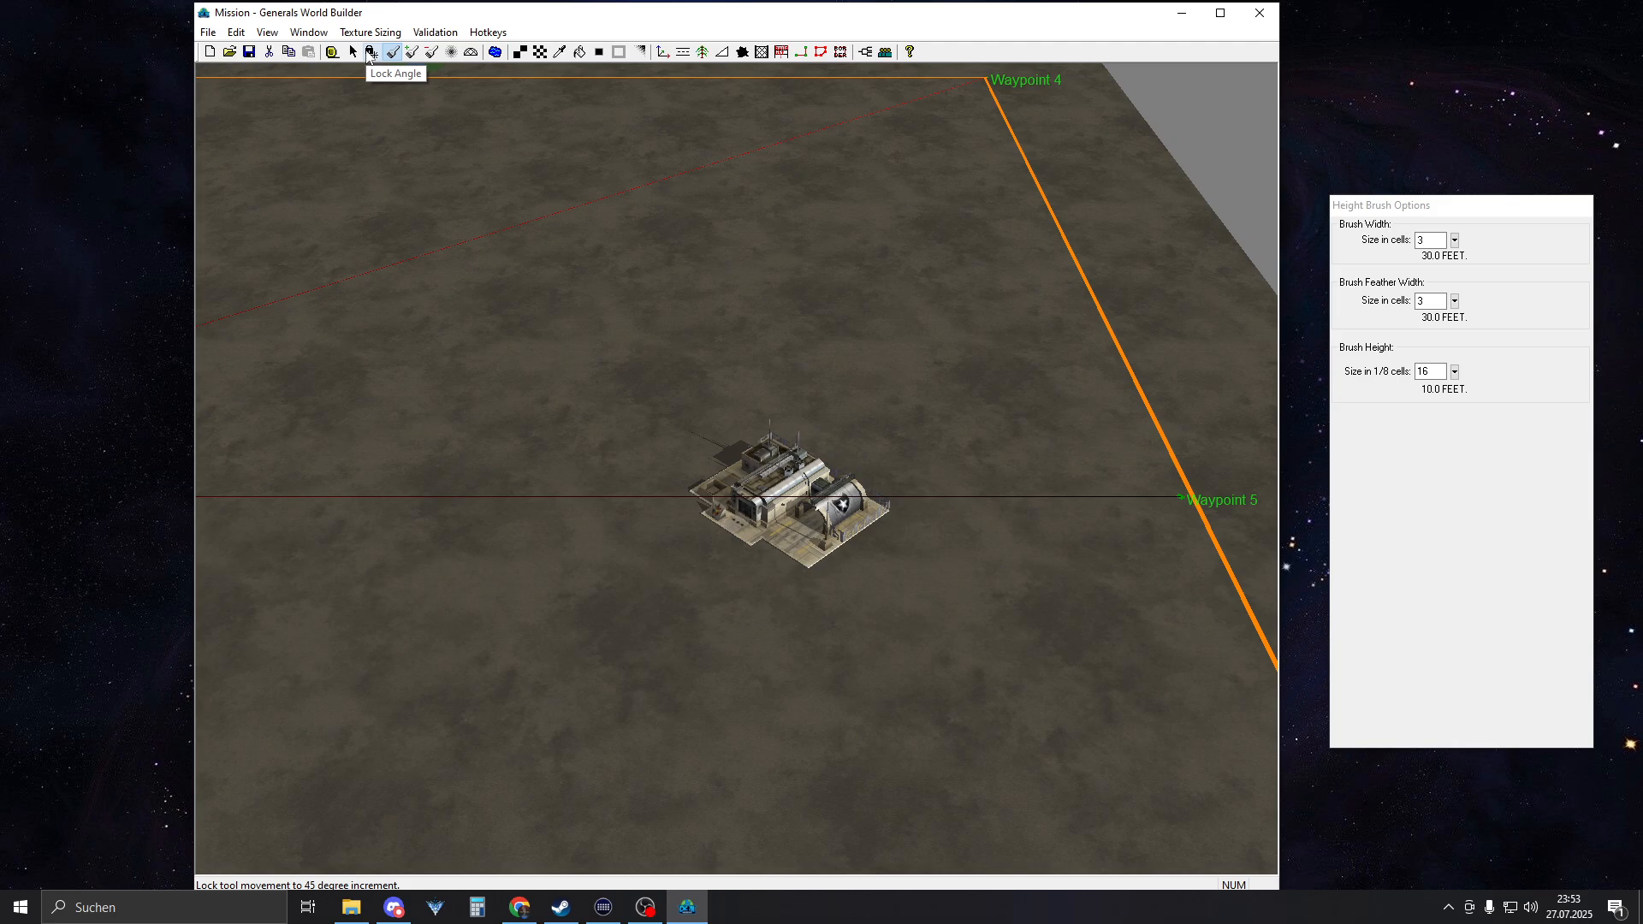
click(371, 52)
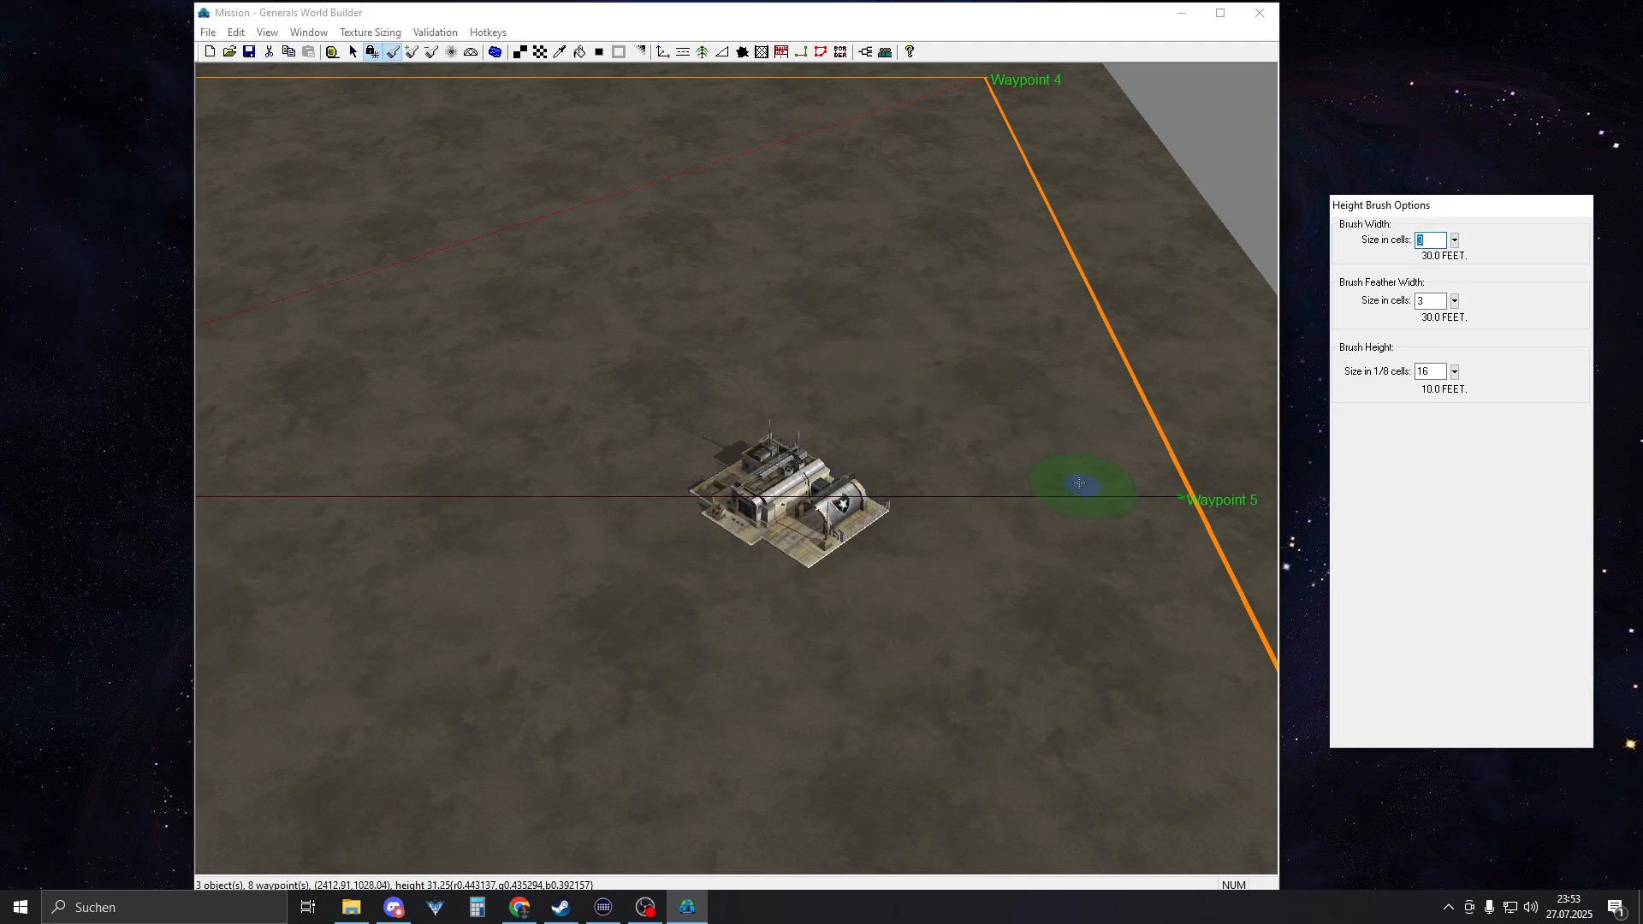
text(0)
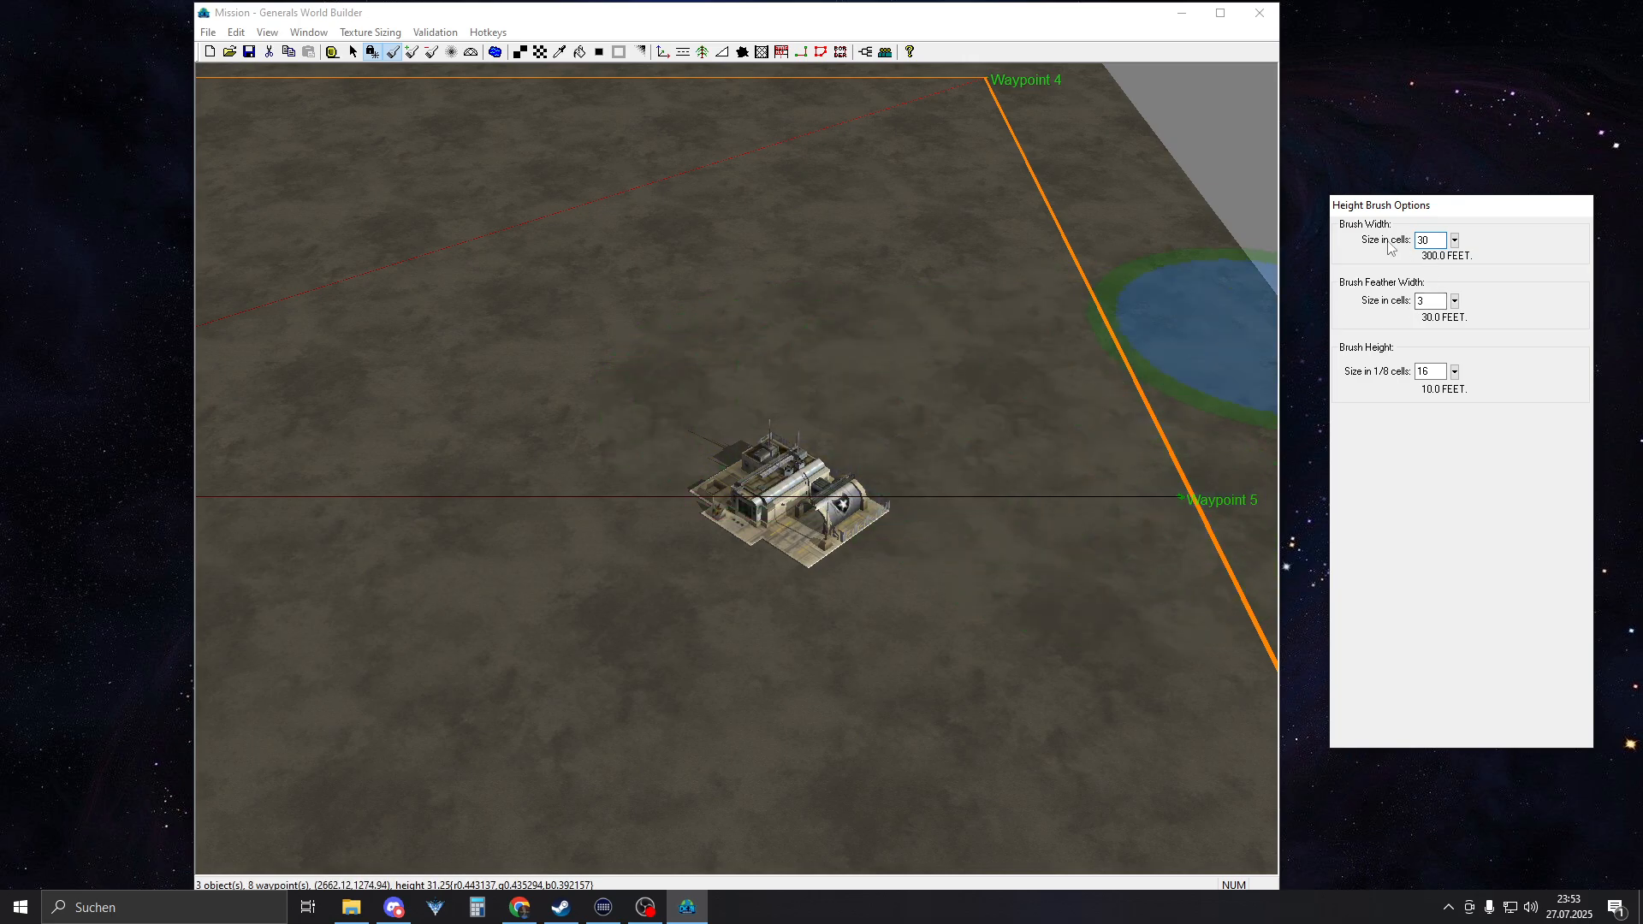
text(80)
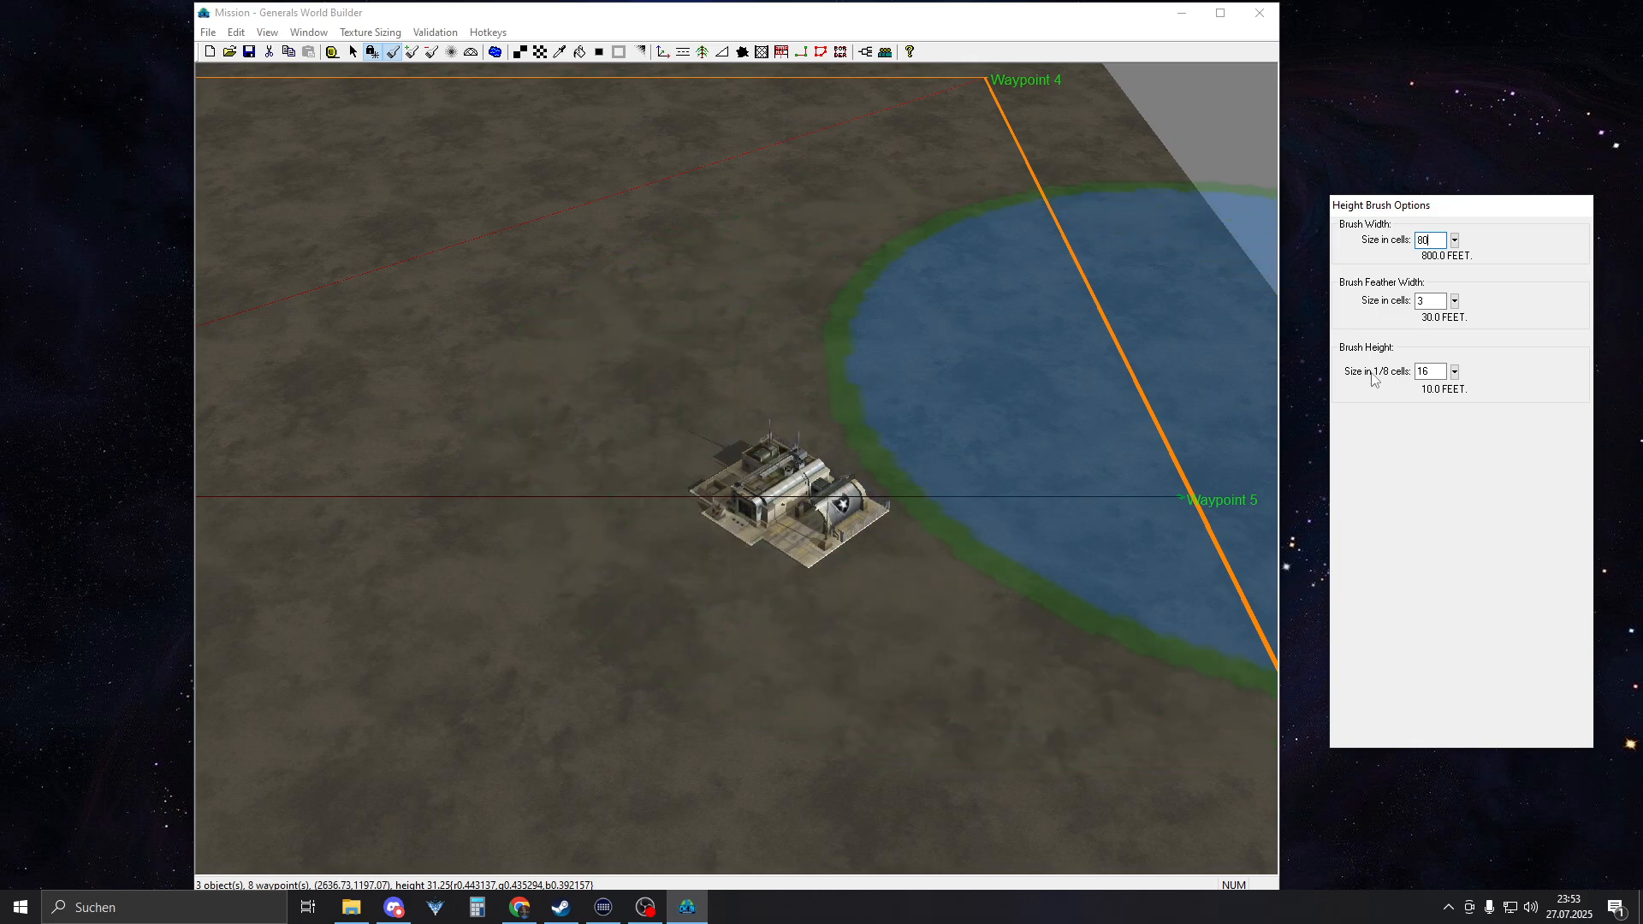
double_click(1441, 373)
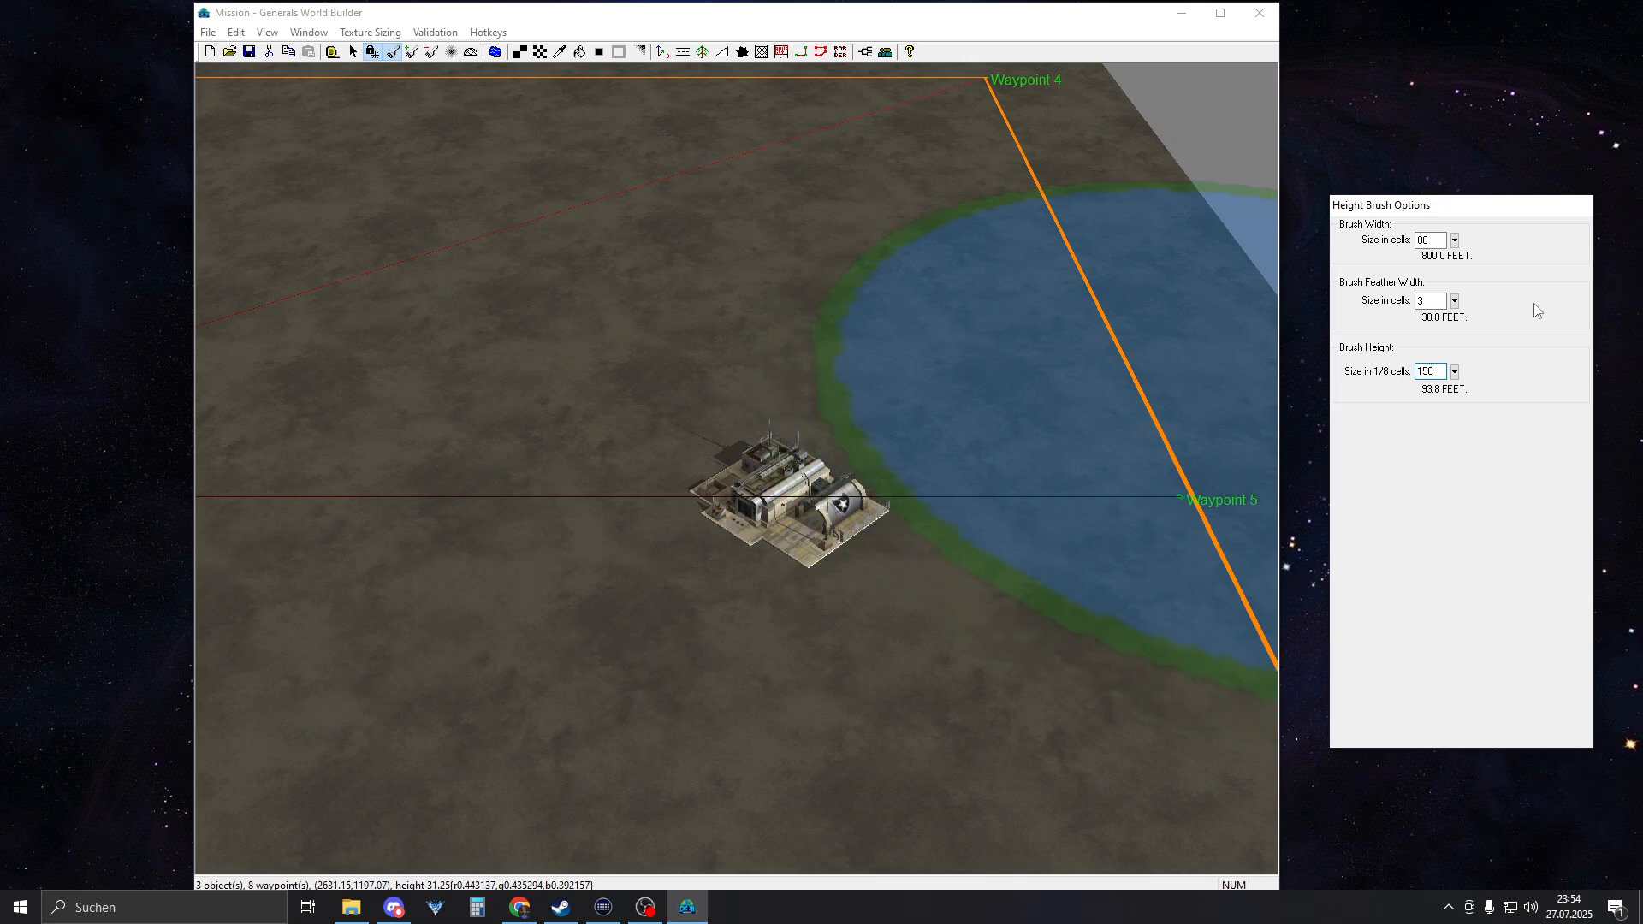
scroll(940, 380, down, 5)
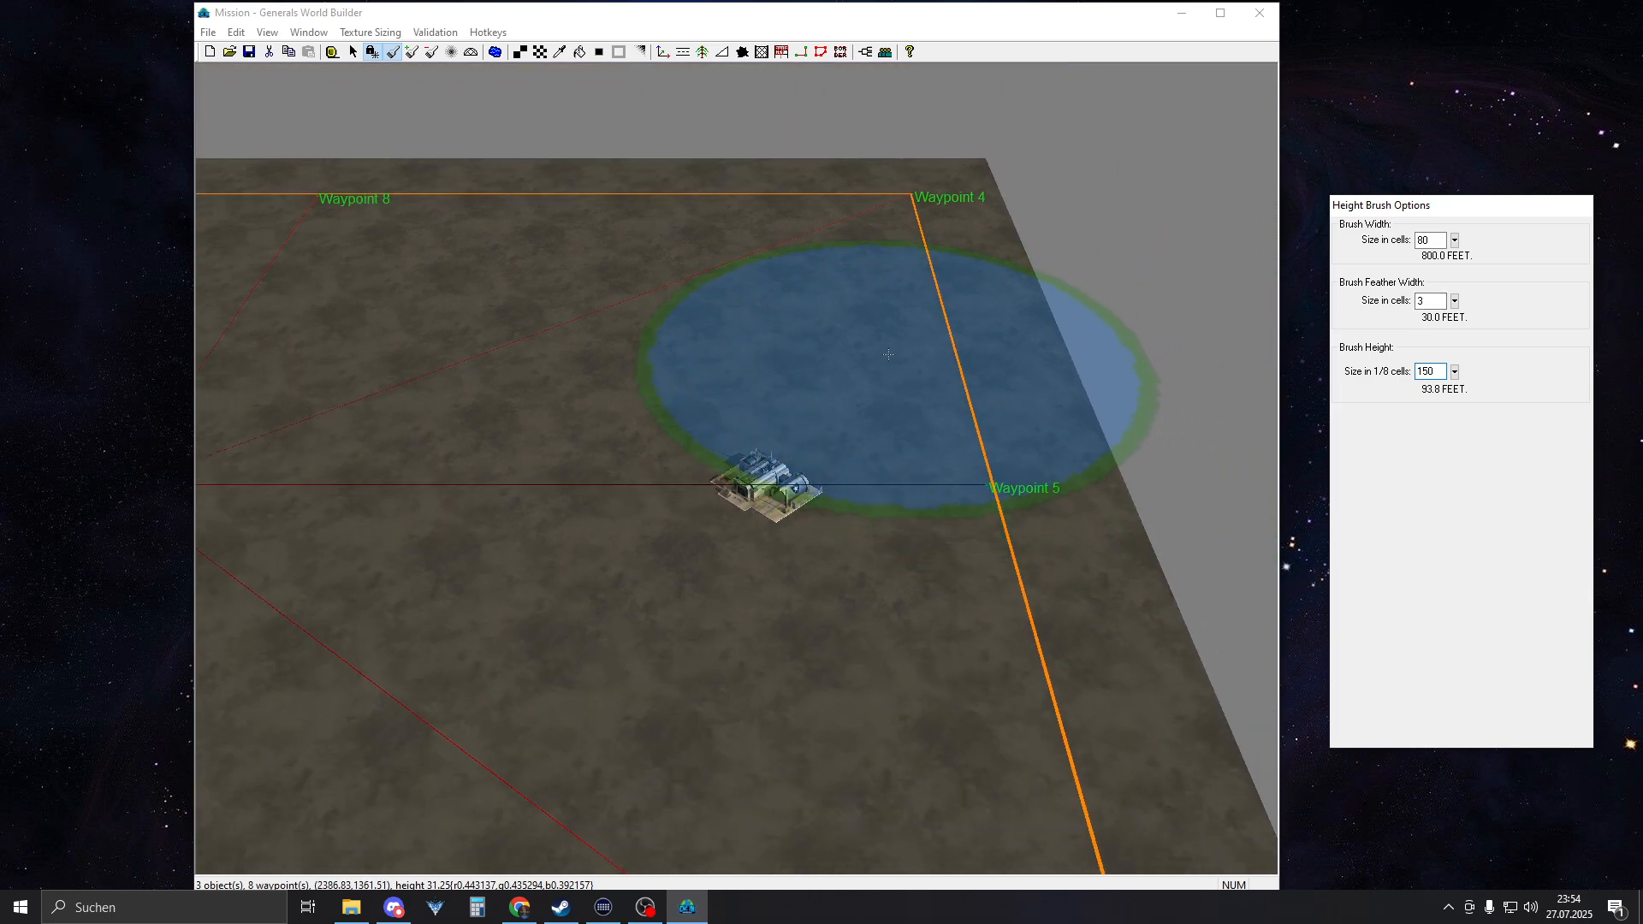
Raise a straight plateau along the eastern border, beneath the command center, from the northern to the southern map edge
click(933, 470)
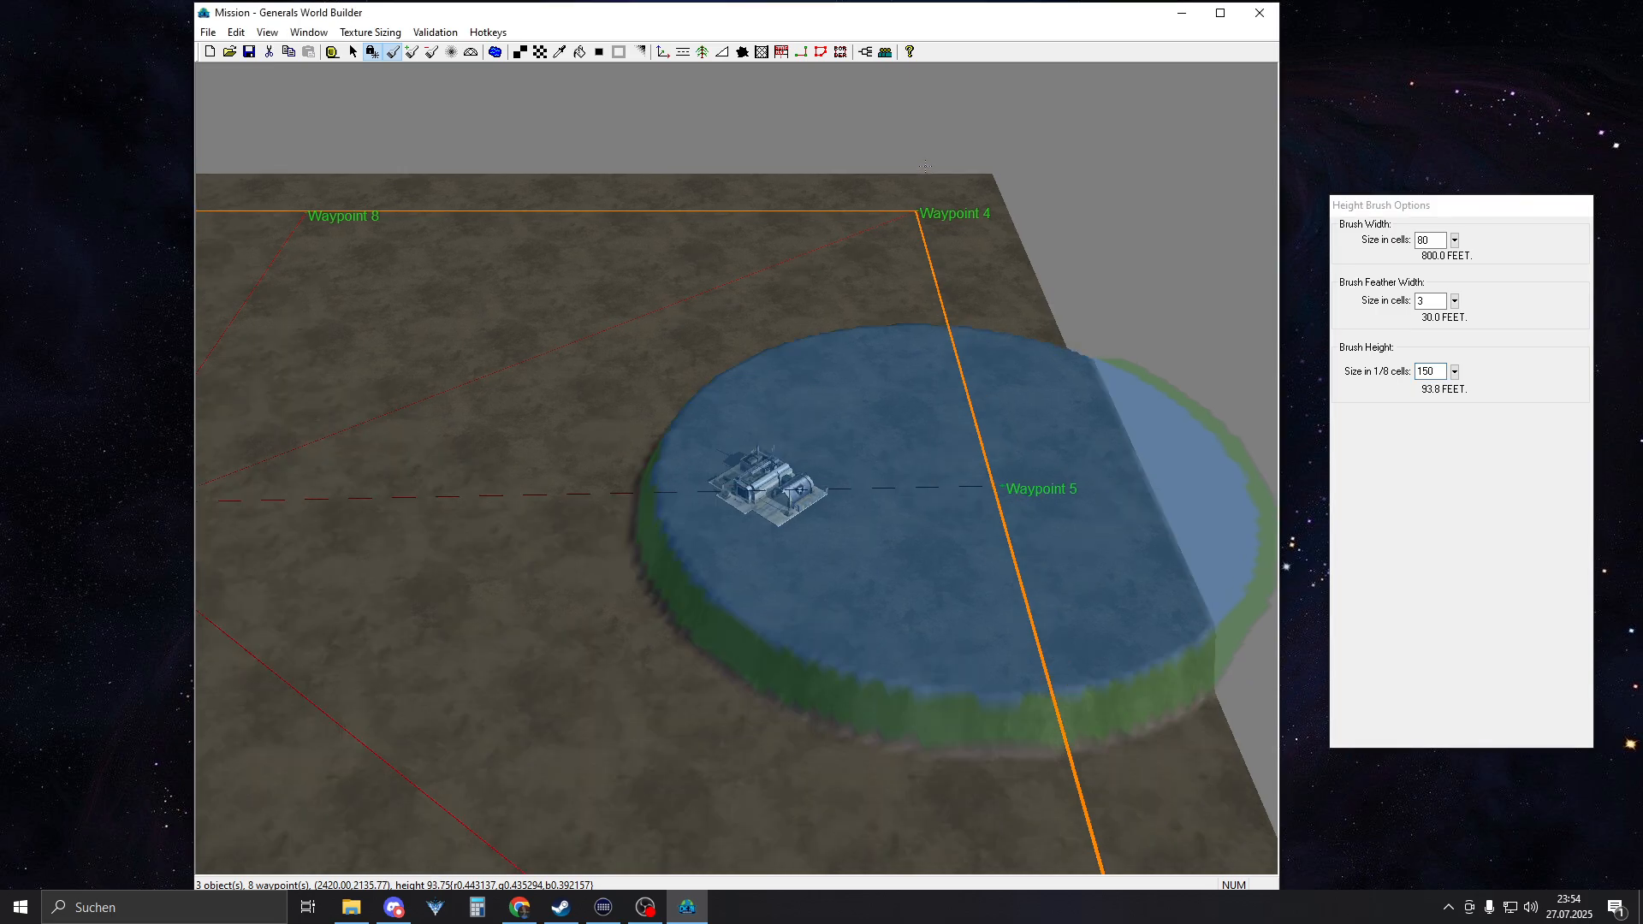
drag(925, 166, 924, 135)
drag(942, 245, 975, 758)
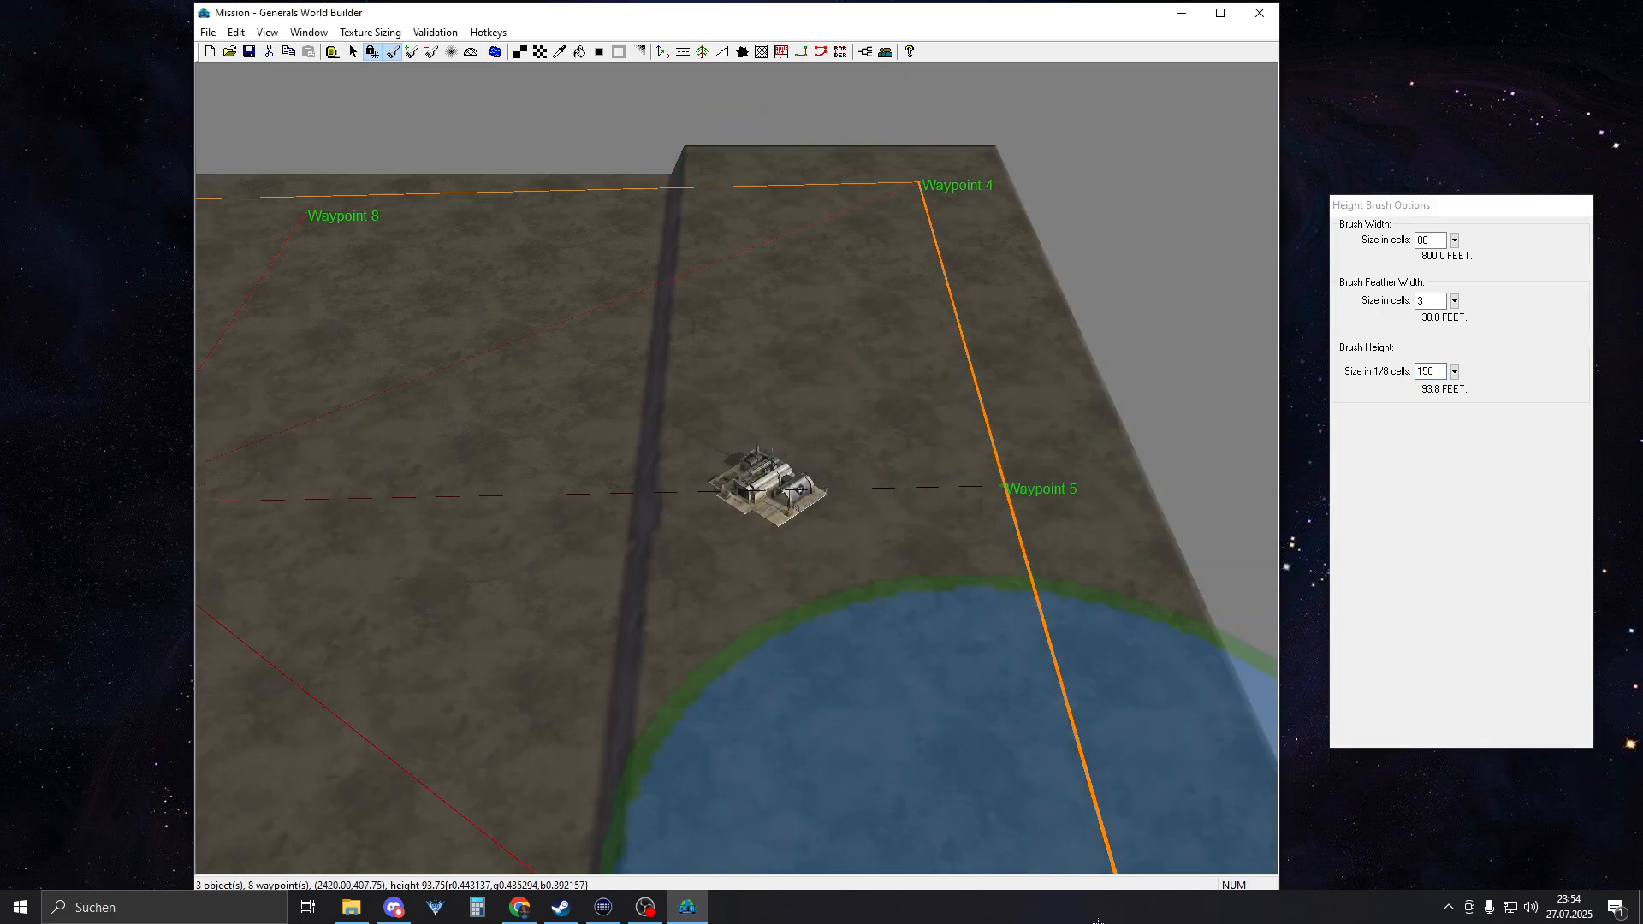
right_drag(847, 467, 907, 195)
right_drag(1094, 615, 1006, 543)
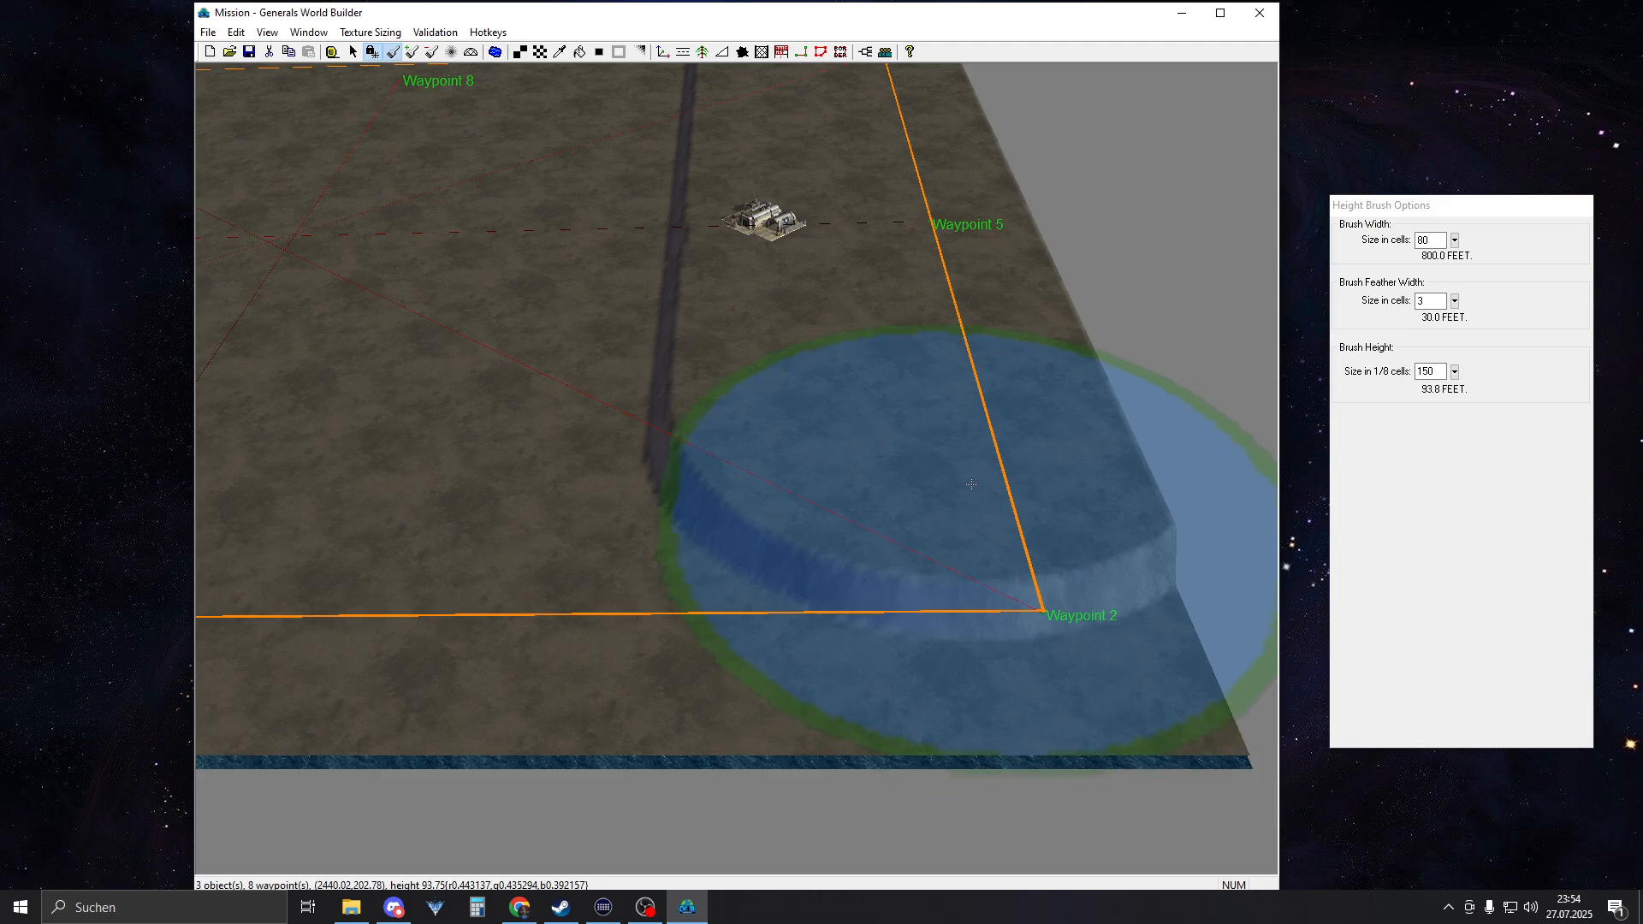
drag(1006, 544, 1013, 684)
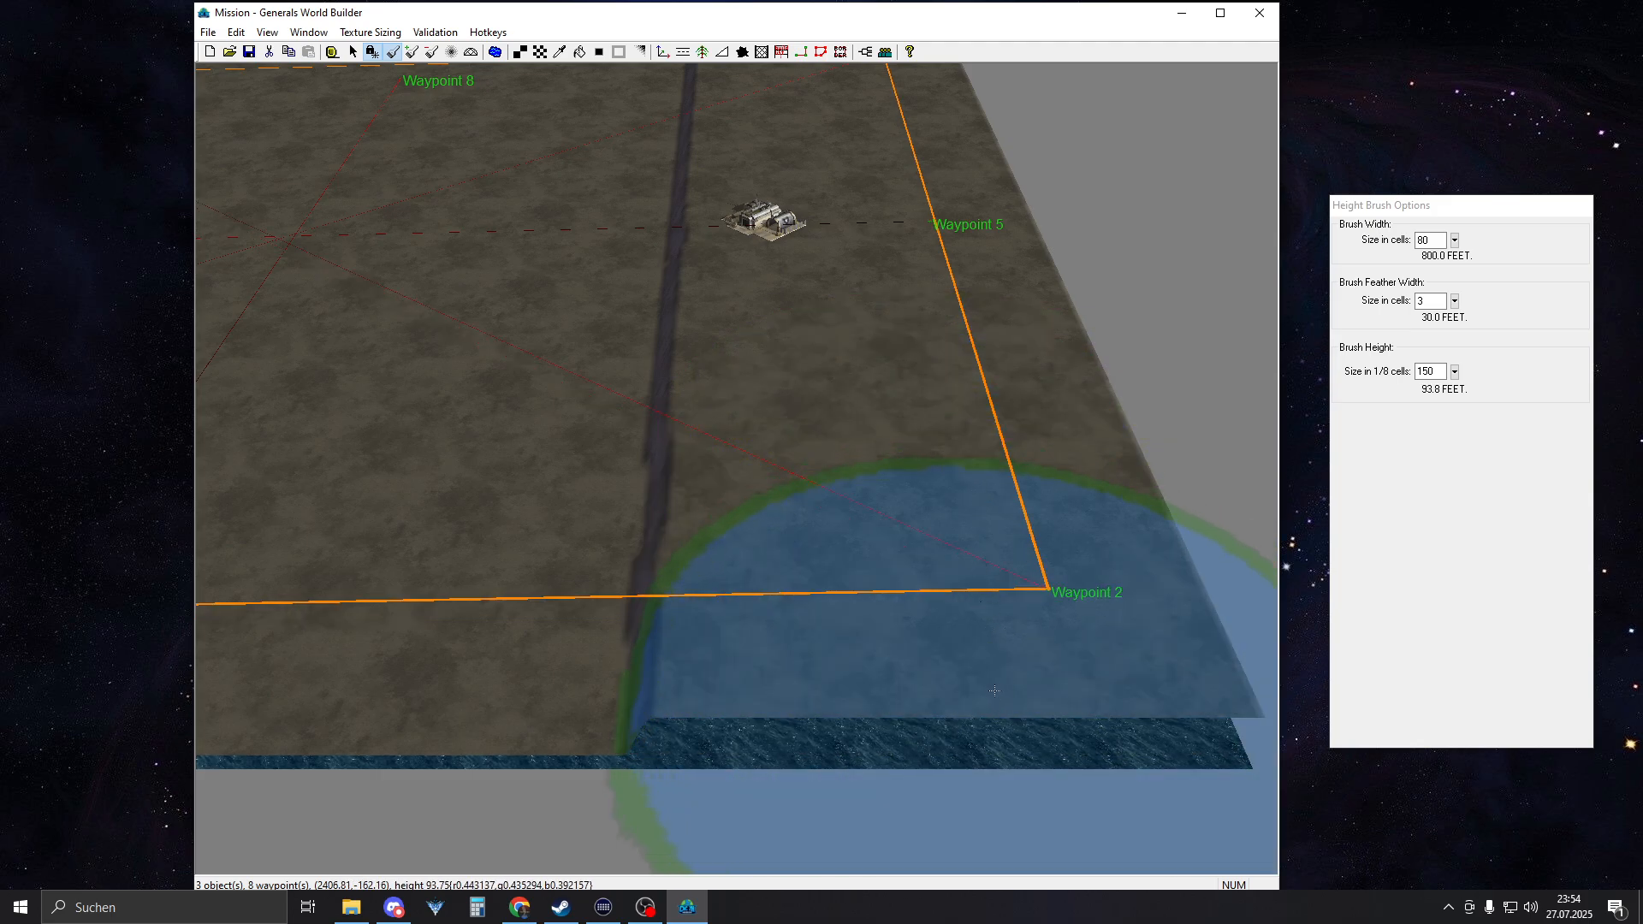
drag(969, 662, 956, 355)
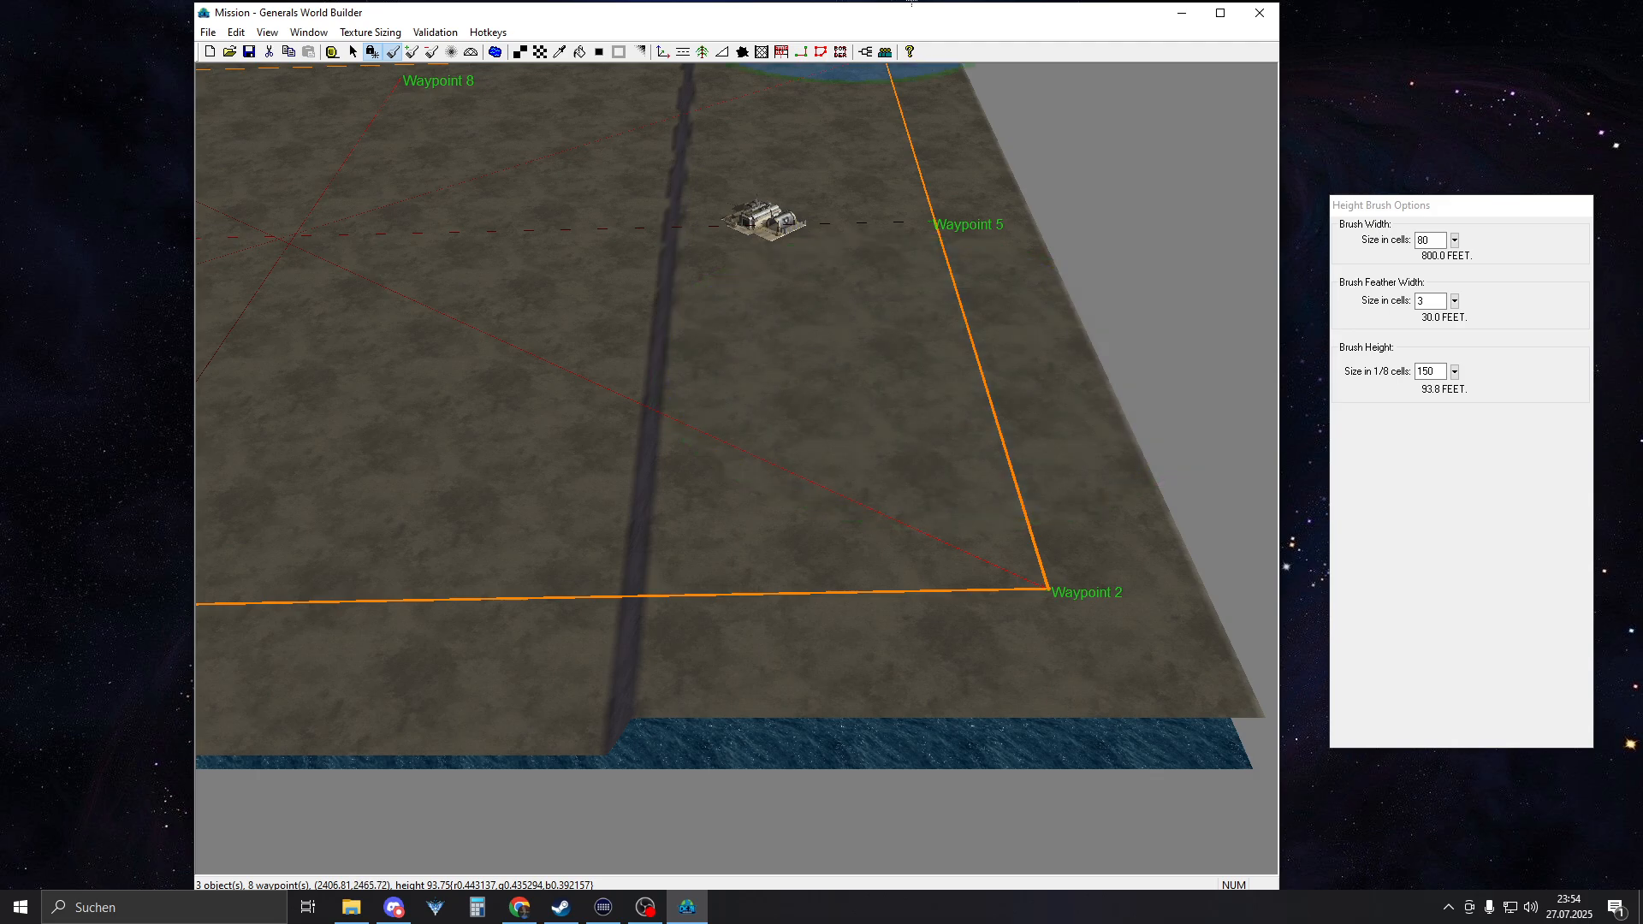
mouse_move(956, 222)
right_down()
mouse_move(880, 373)
mouse_move(946, 223)
right_up()
Try to raise the terrain along the western border around the command center and hangar, and undo the height change
right_drag(821, 557, 888, 347)
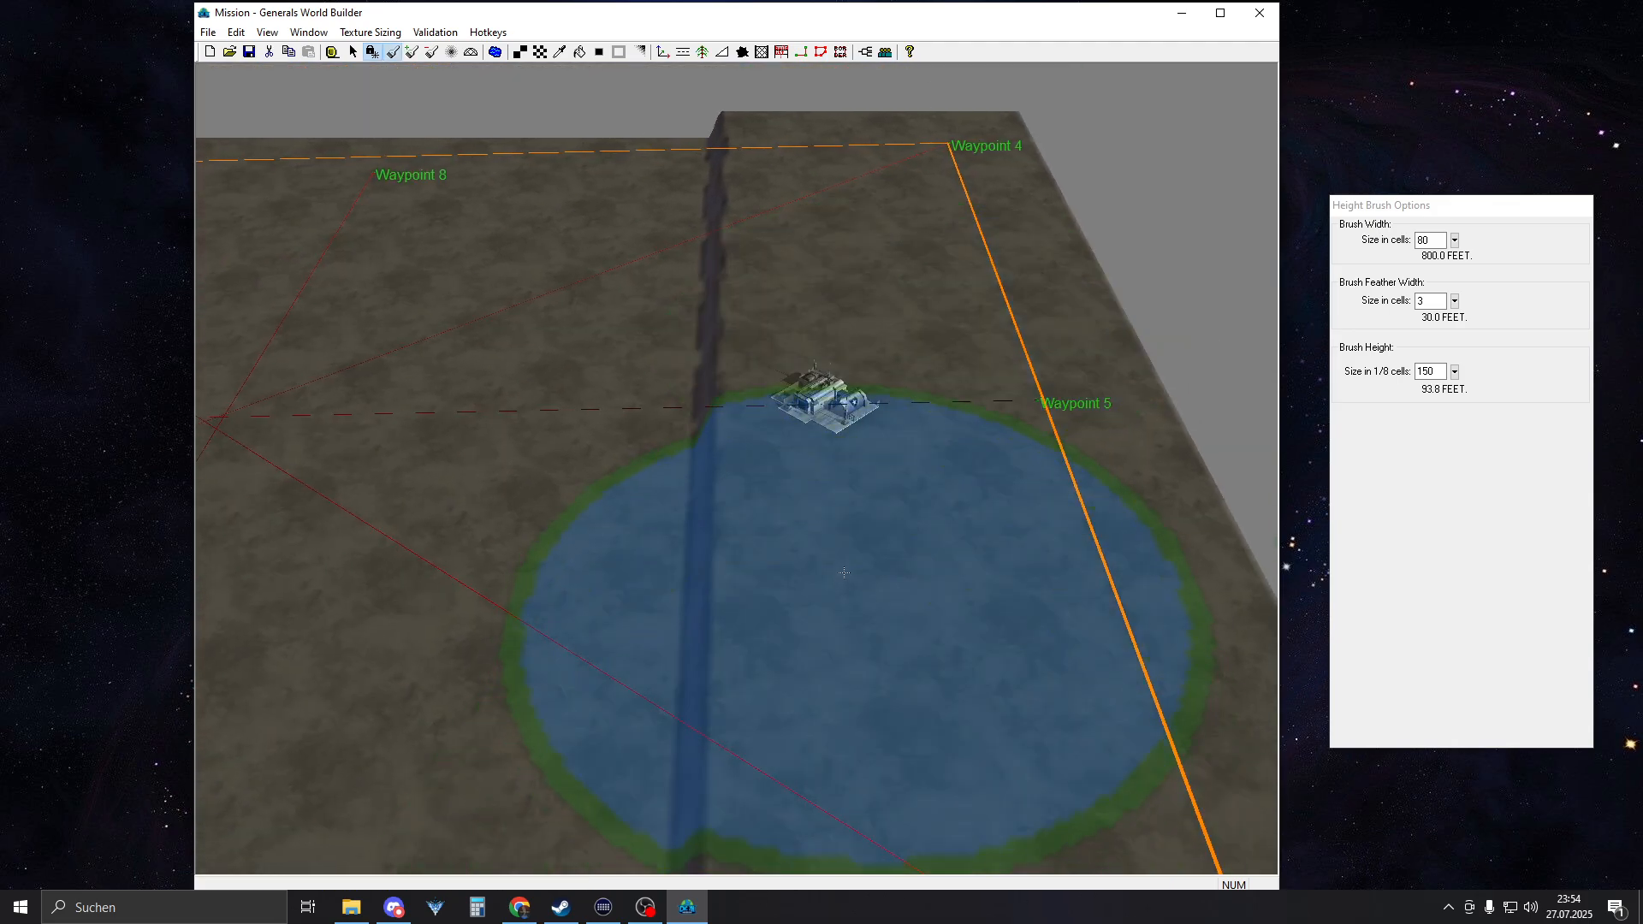
scroll(850, 554, up, 3)
right_drag(222, 548, 495, 532)
scroll(547, 513, down, 3)
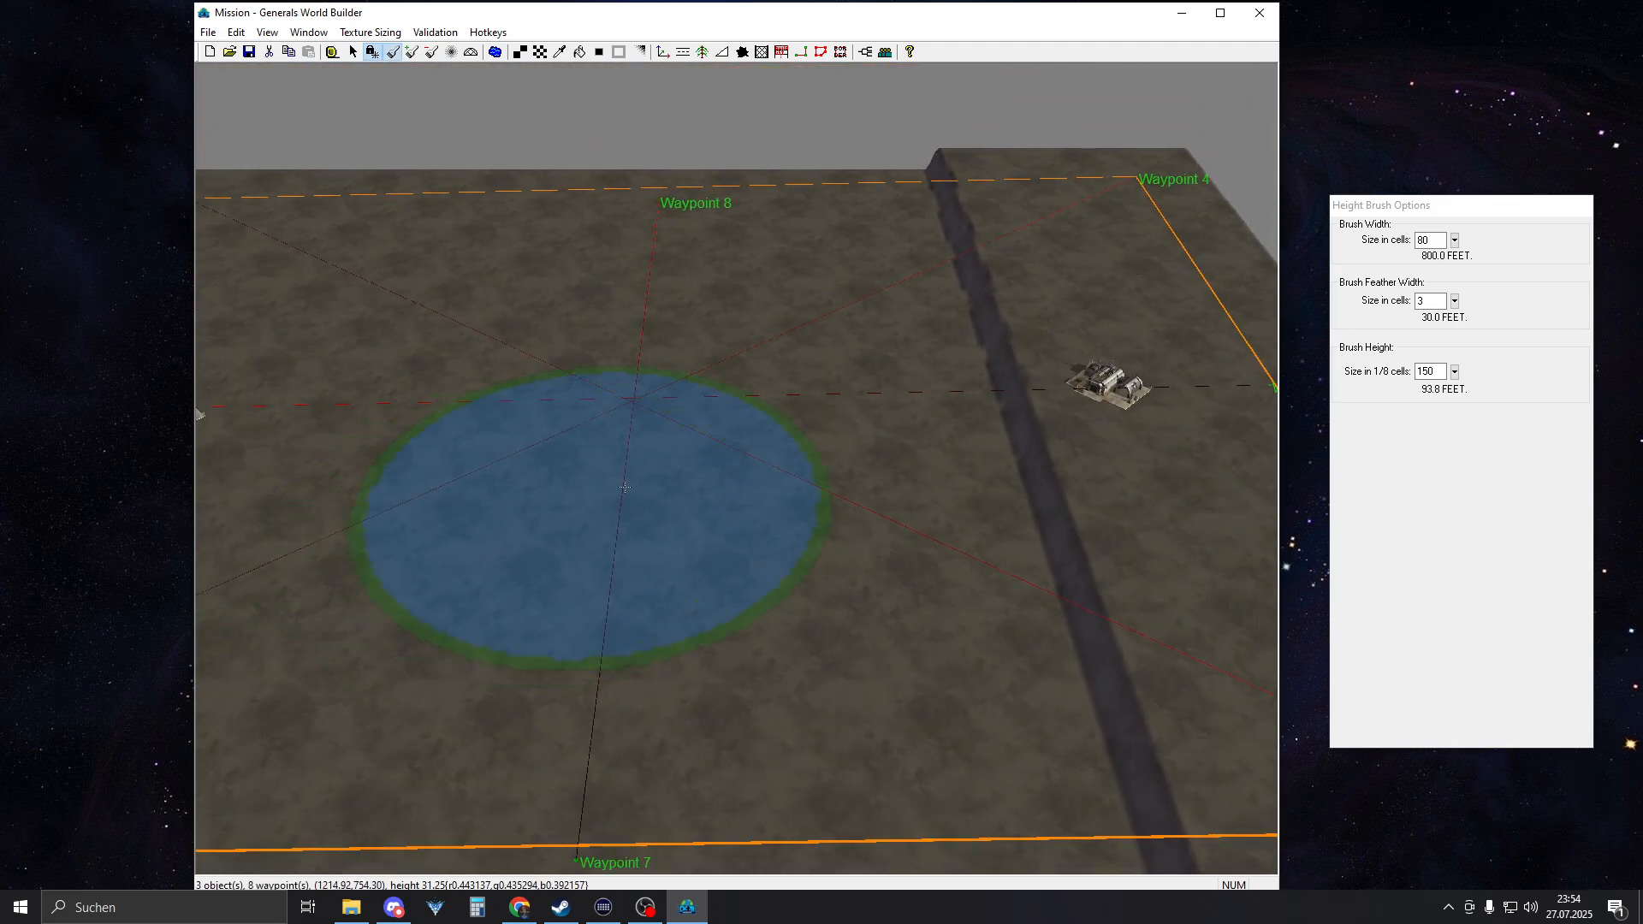
right_drag(590, 499, 1022, 488)
right_drag(512, 420, 543, 483)
mouse_move(653, 491)
mouse_down()
mouse_move(654, 518)
mouse_move(676, 184)
mouse_move(650, 864)
mouse_up()
mouse_move(774, 127)
mouse_down()
mouse_move(678, 183)
mouse_move(452, 144)
mouse_up()
click(236, 33)
click(249, 52)
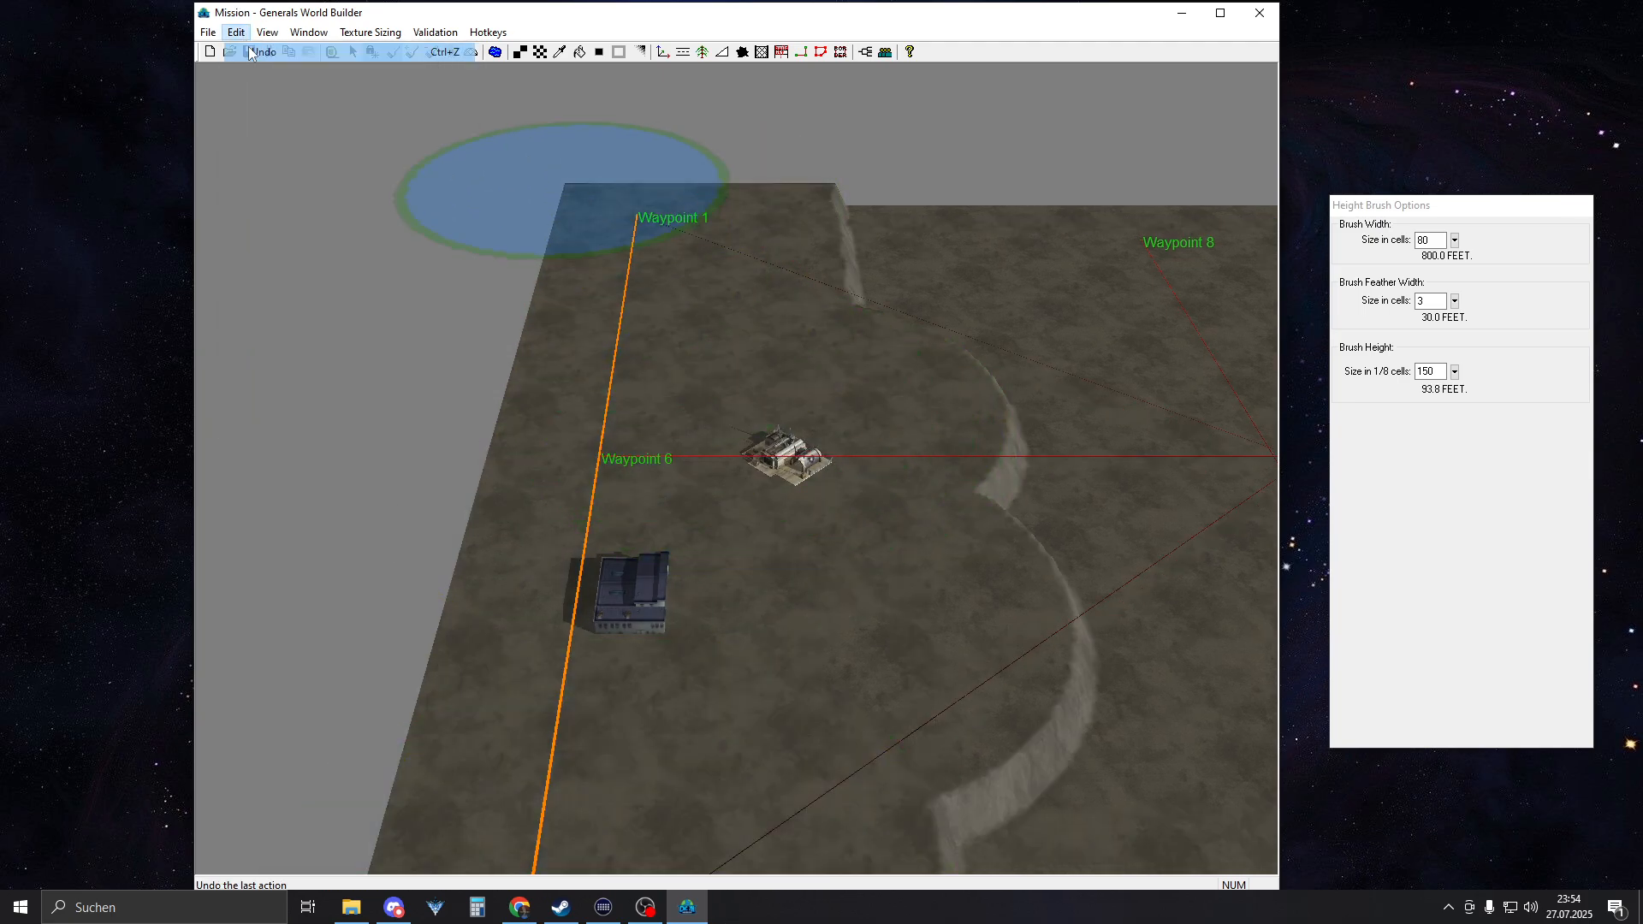
Raise a plateau along the western border, beneath the command center and hangar, from the northern to the southern map edge
scroll(676, 599, down, 3)
right_drag(676, 599, 532, 300)
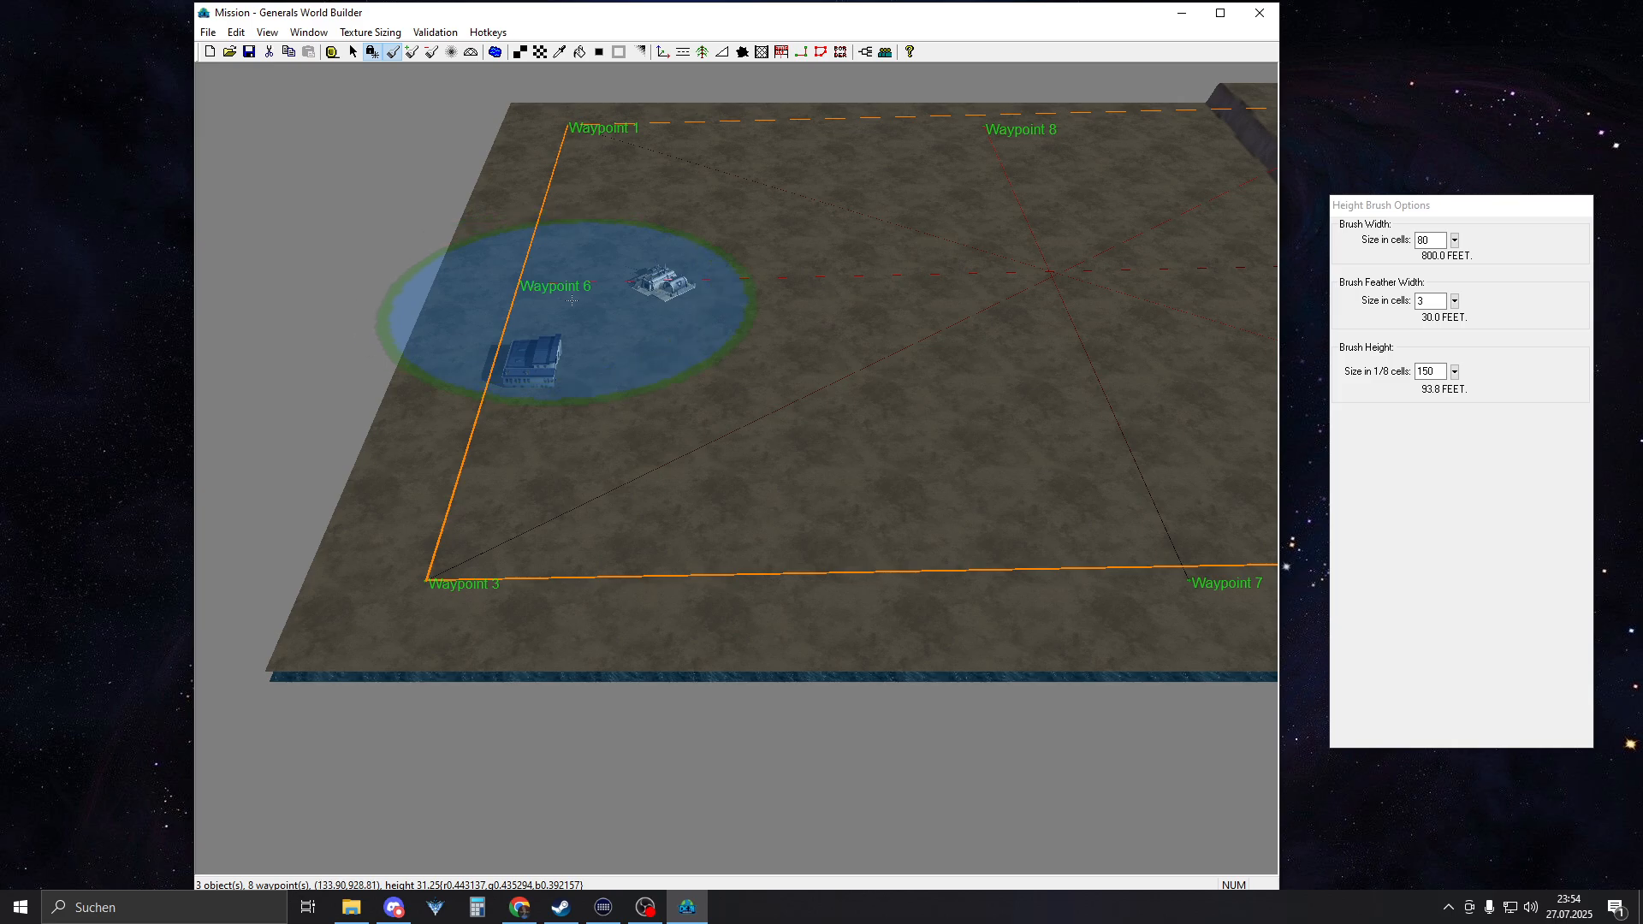
click(554, 300)
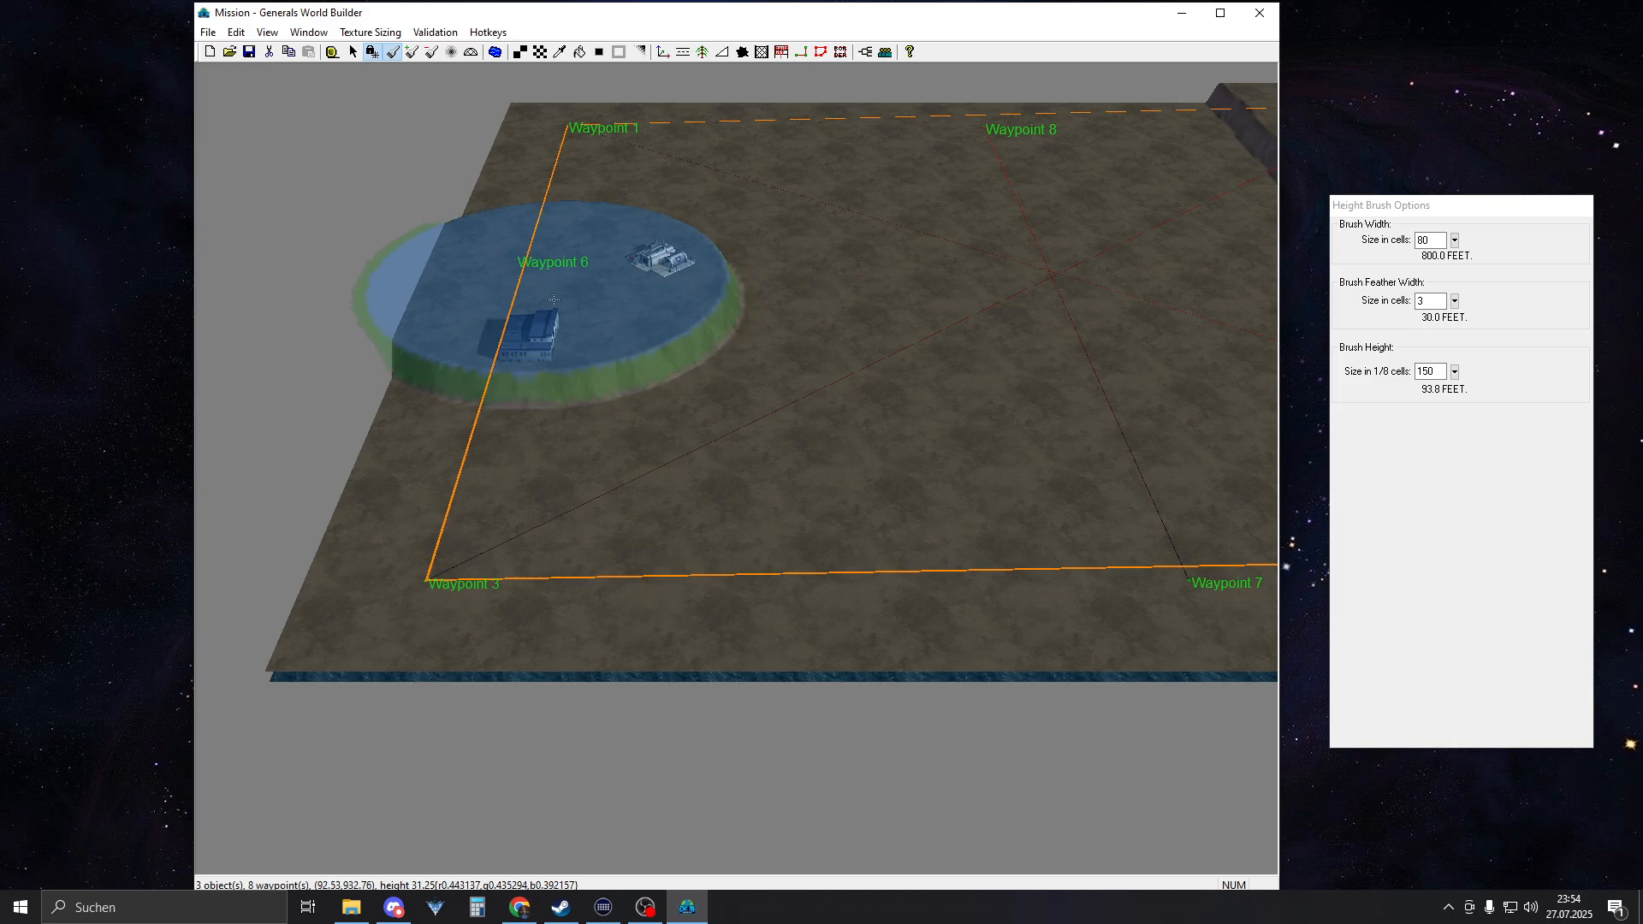
click(552, 144)
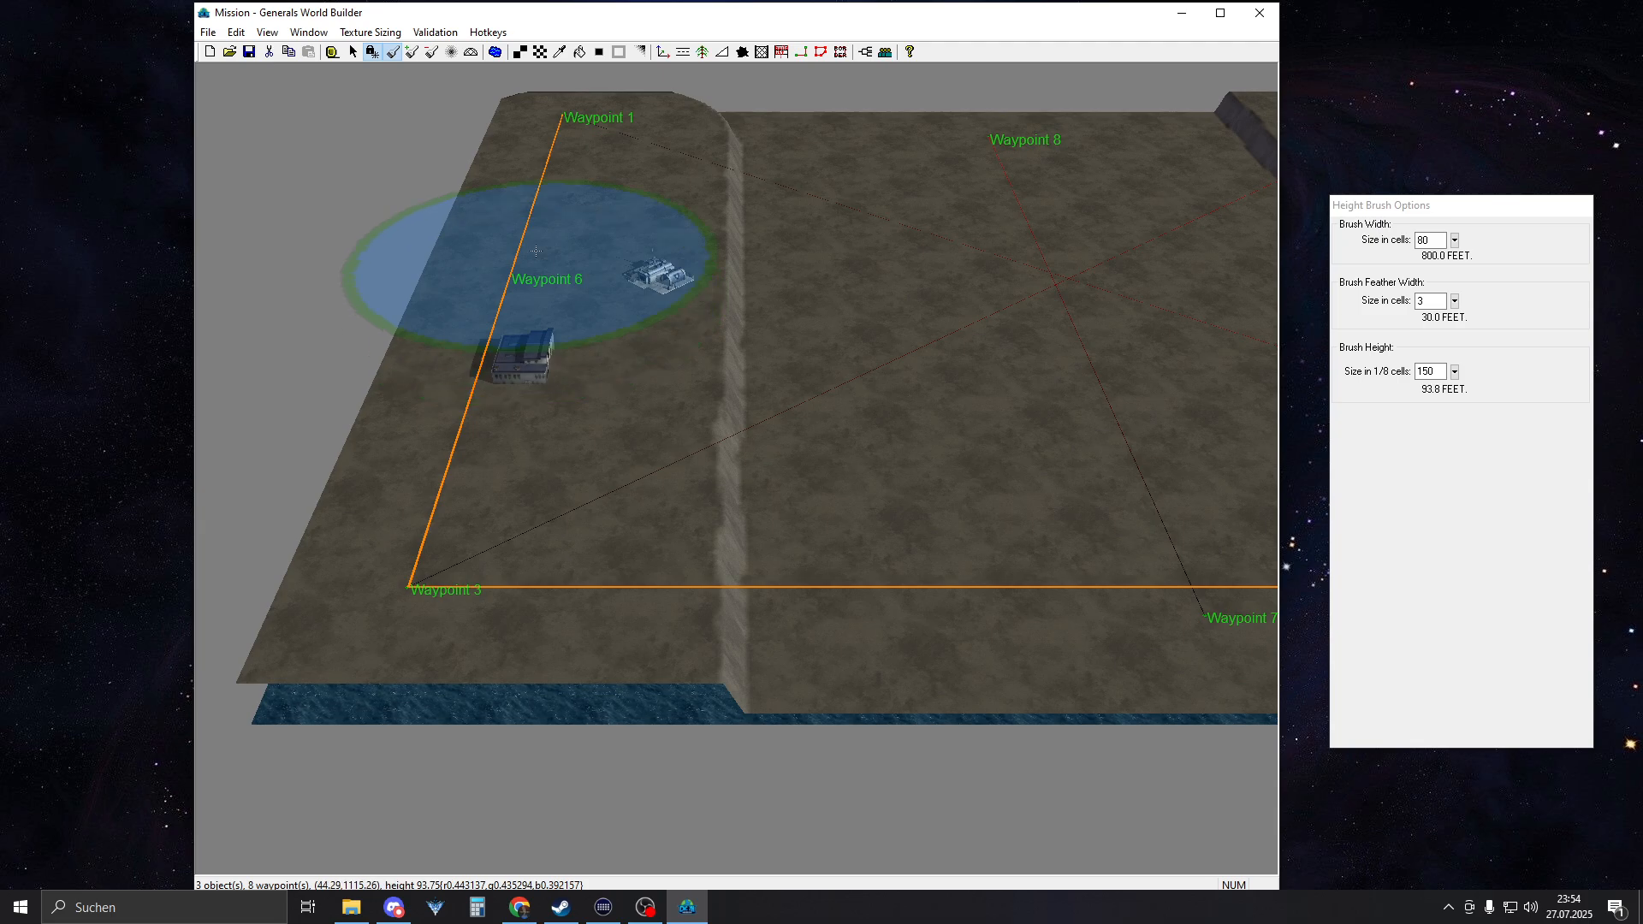
right_drag(730, 379, 669, 268)
click(614, 272)
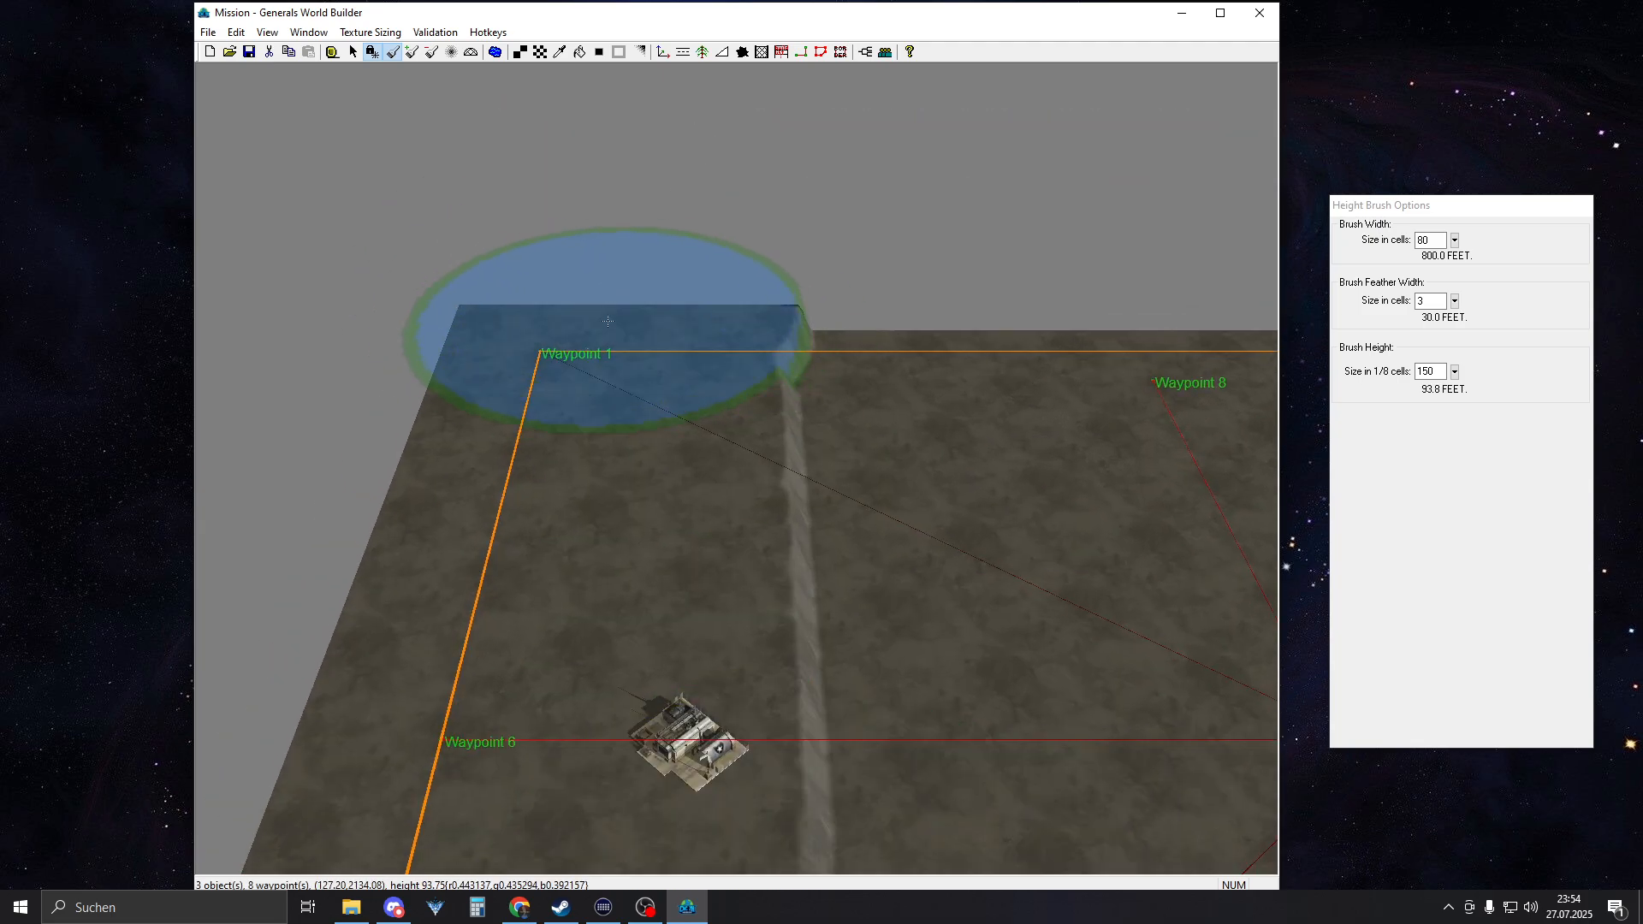
Set the height brush width to 3 cells and compare the gaps between each command center and its plateau edge
mouse_move(817, 351)
right_down()
mouse_move(854, 493)
mouse_move(1189, 477)
right_up()
scroll(856, 518, up, 8)
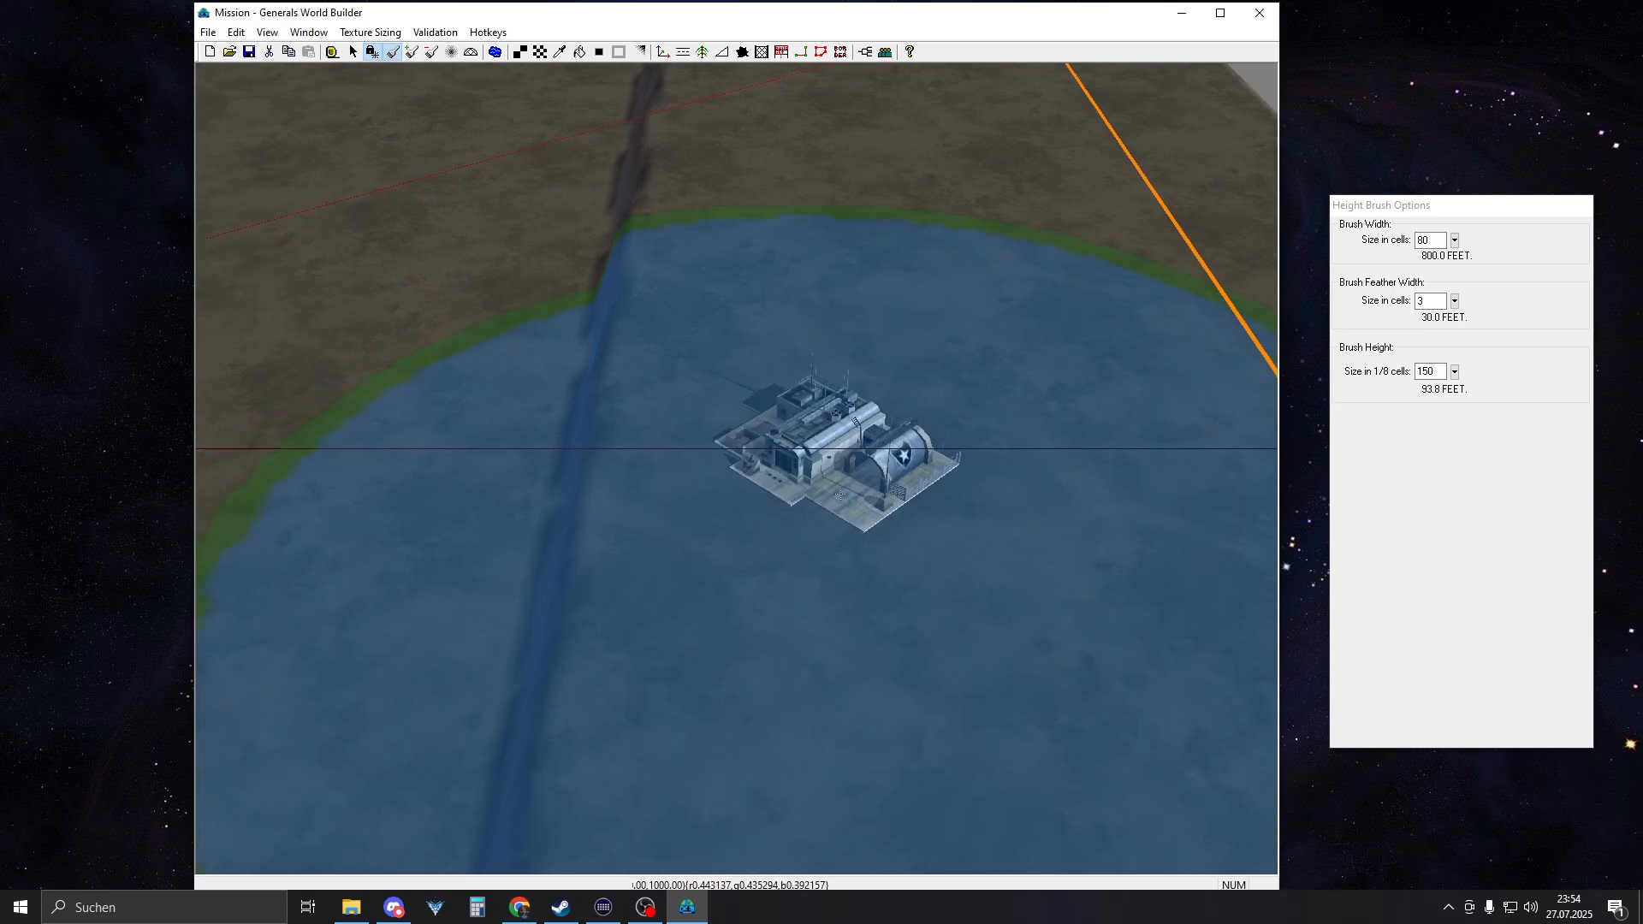
right_drag(841, 493, 806, 416)
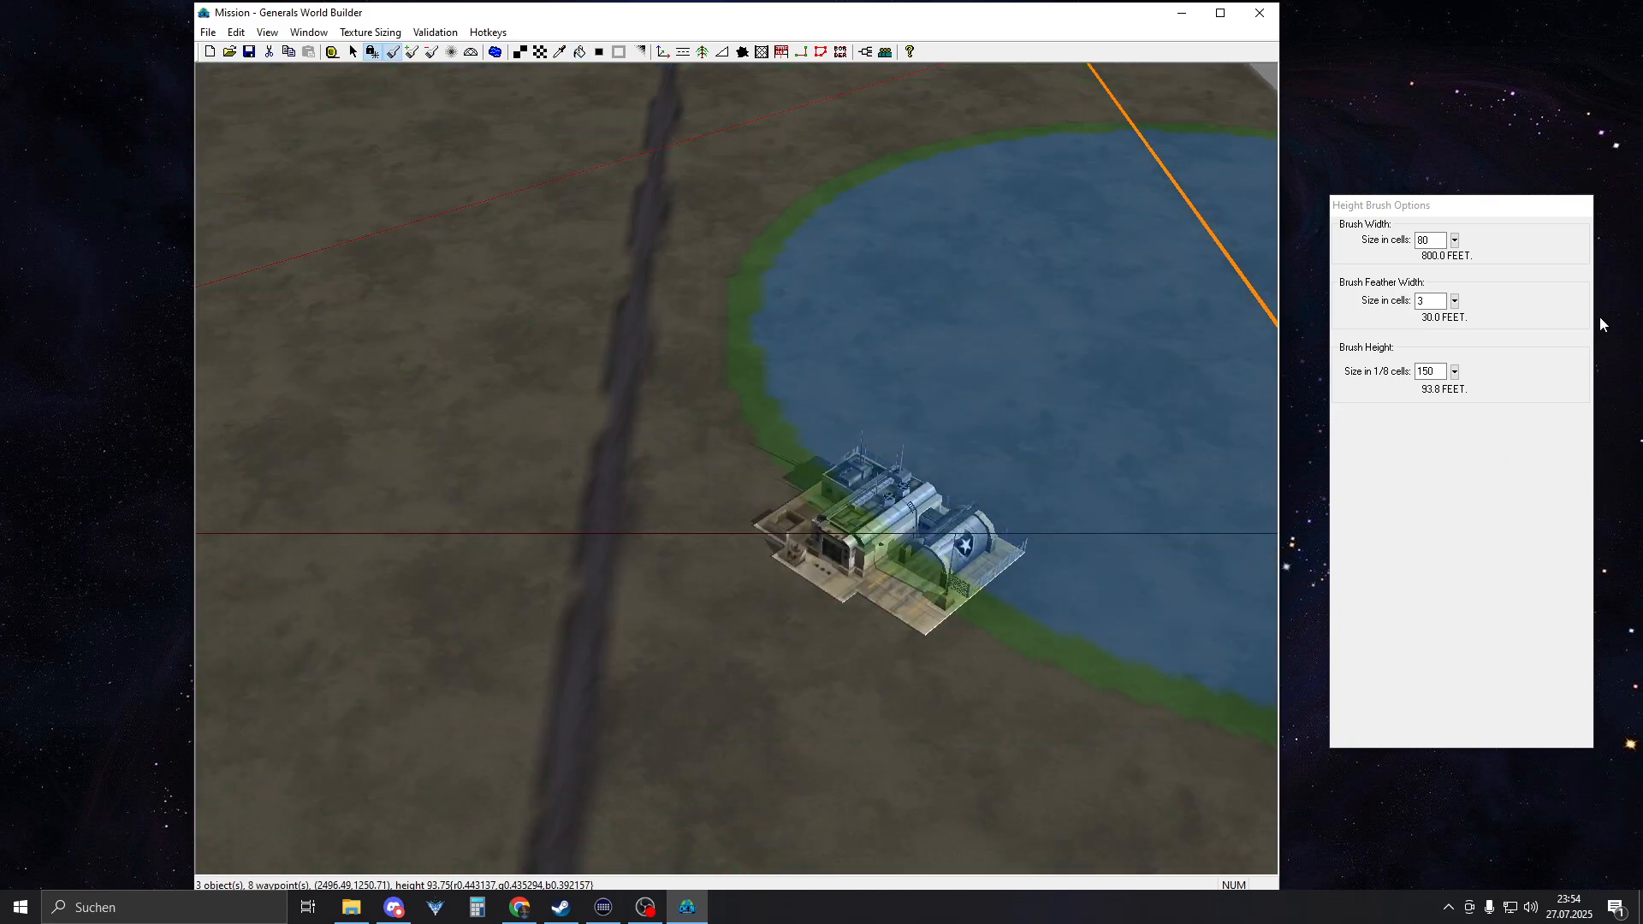
drag(1442, 243, 1386, 246)
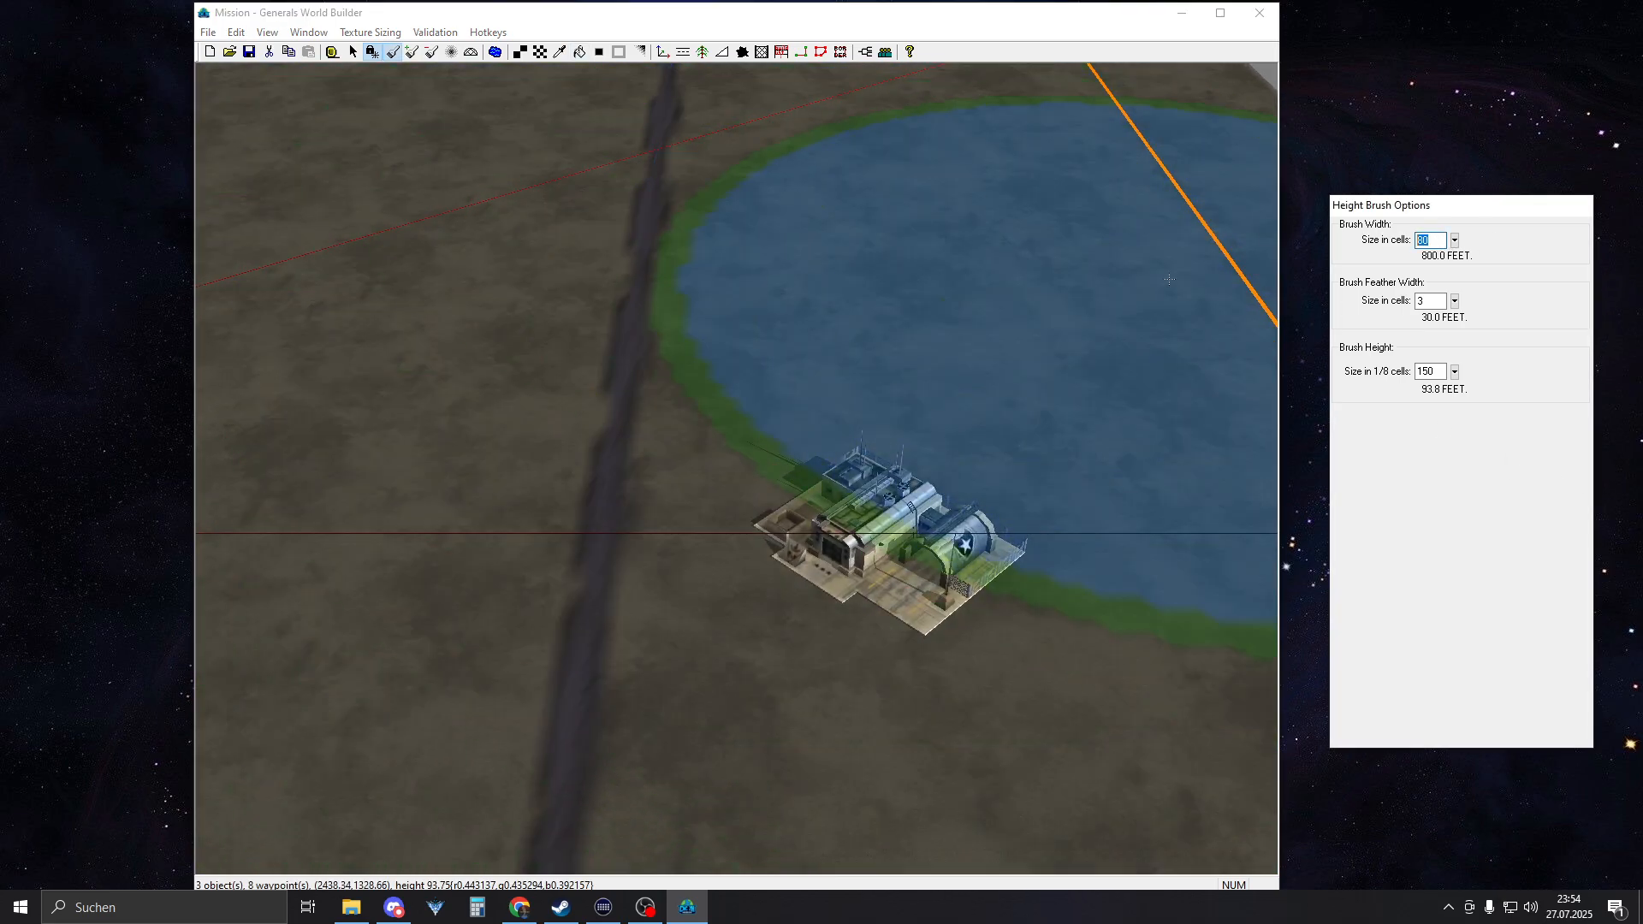
text(3)
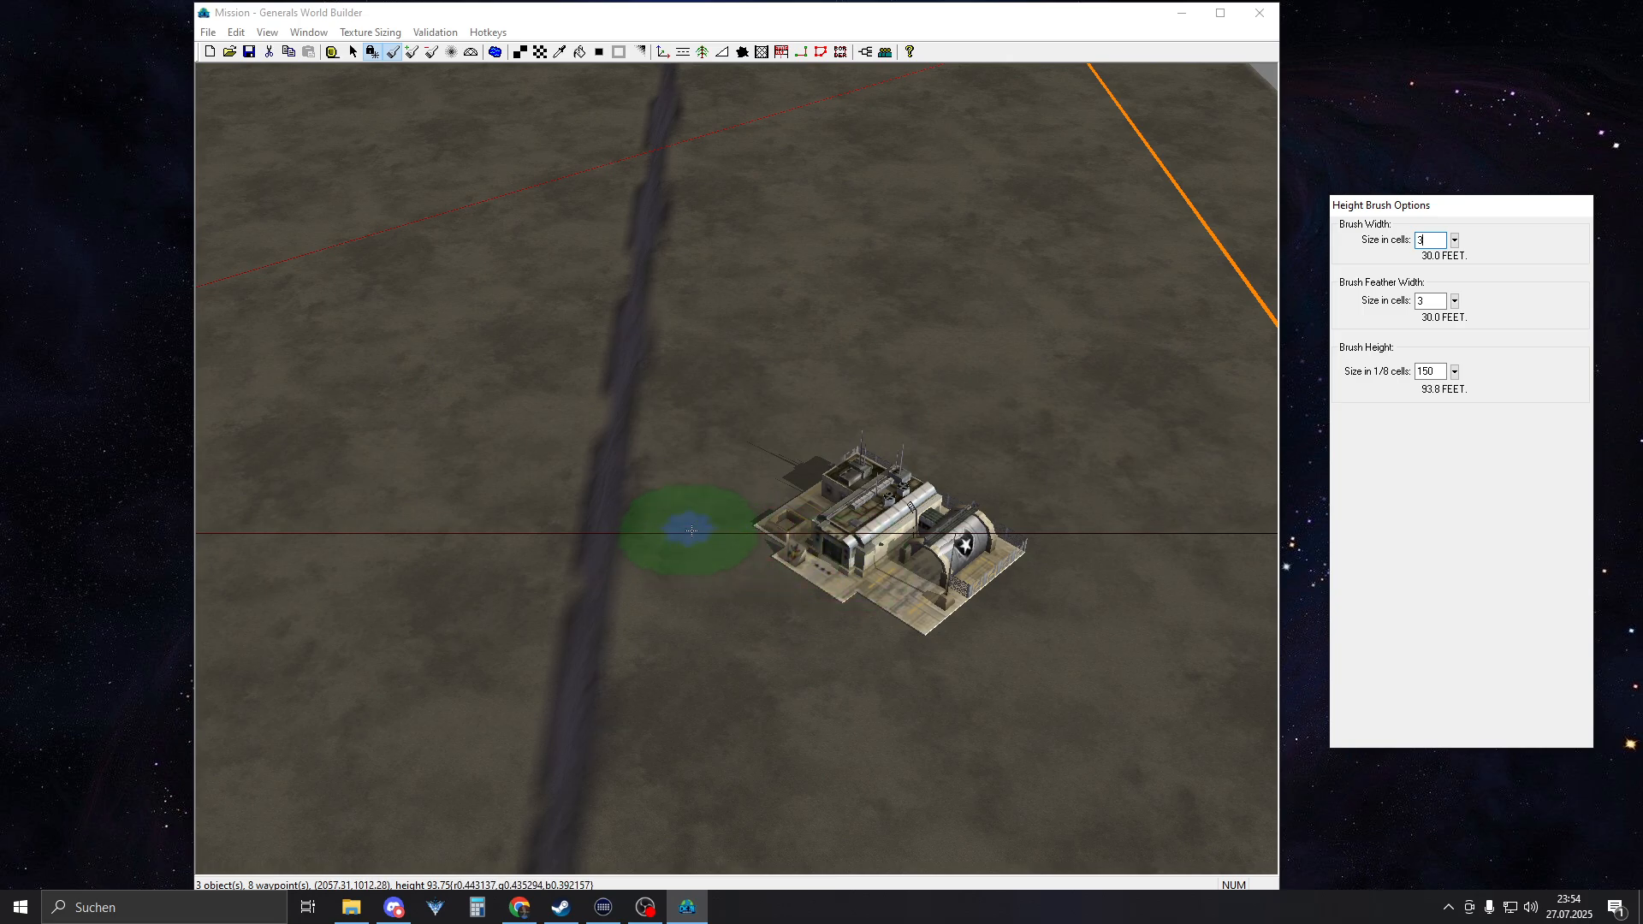
right_drag(757, 539, 706, 545)
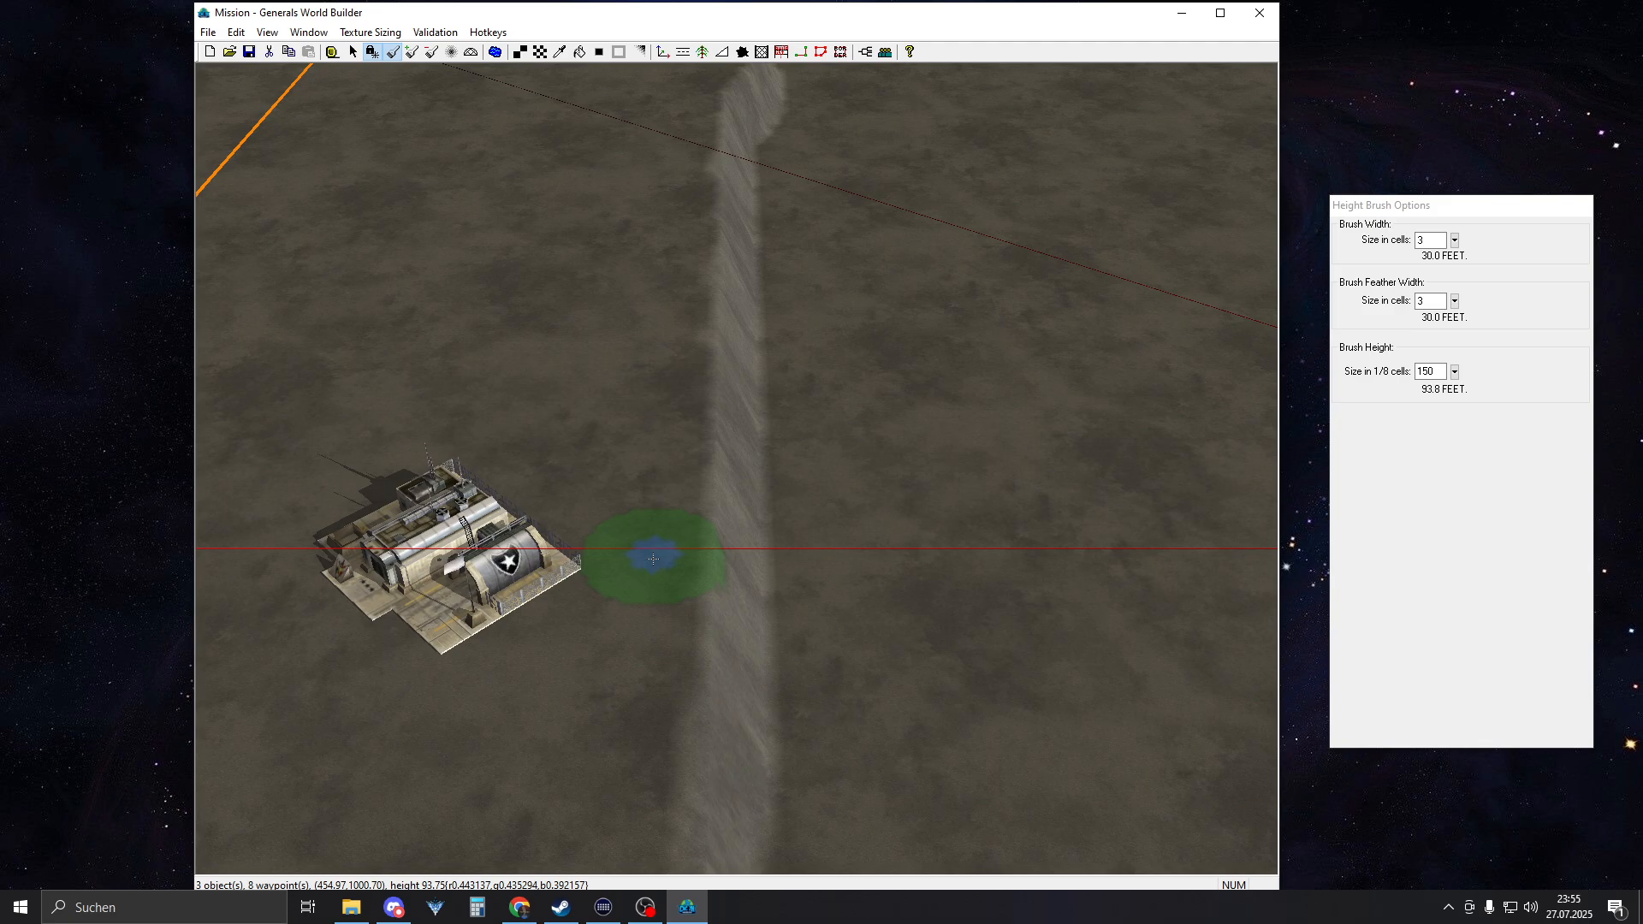
Set the height brush width to 10 cells and even out the western plateau's inner edge along its full length
click(1347, 246)
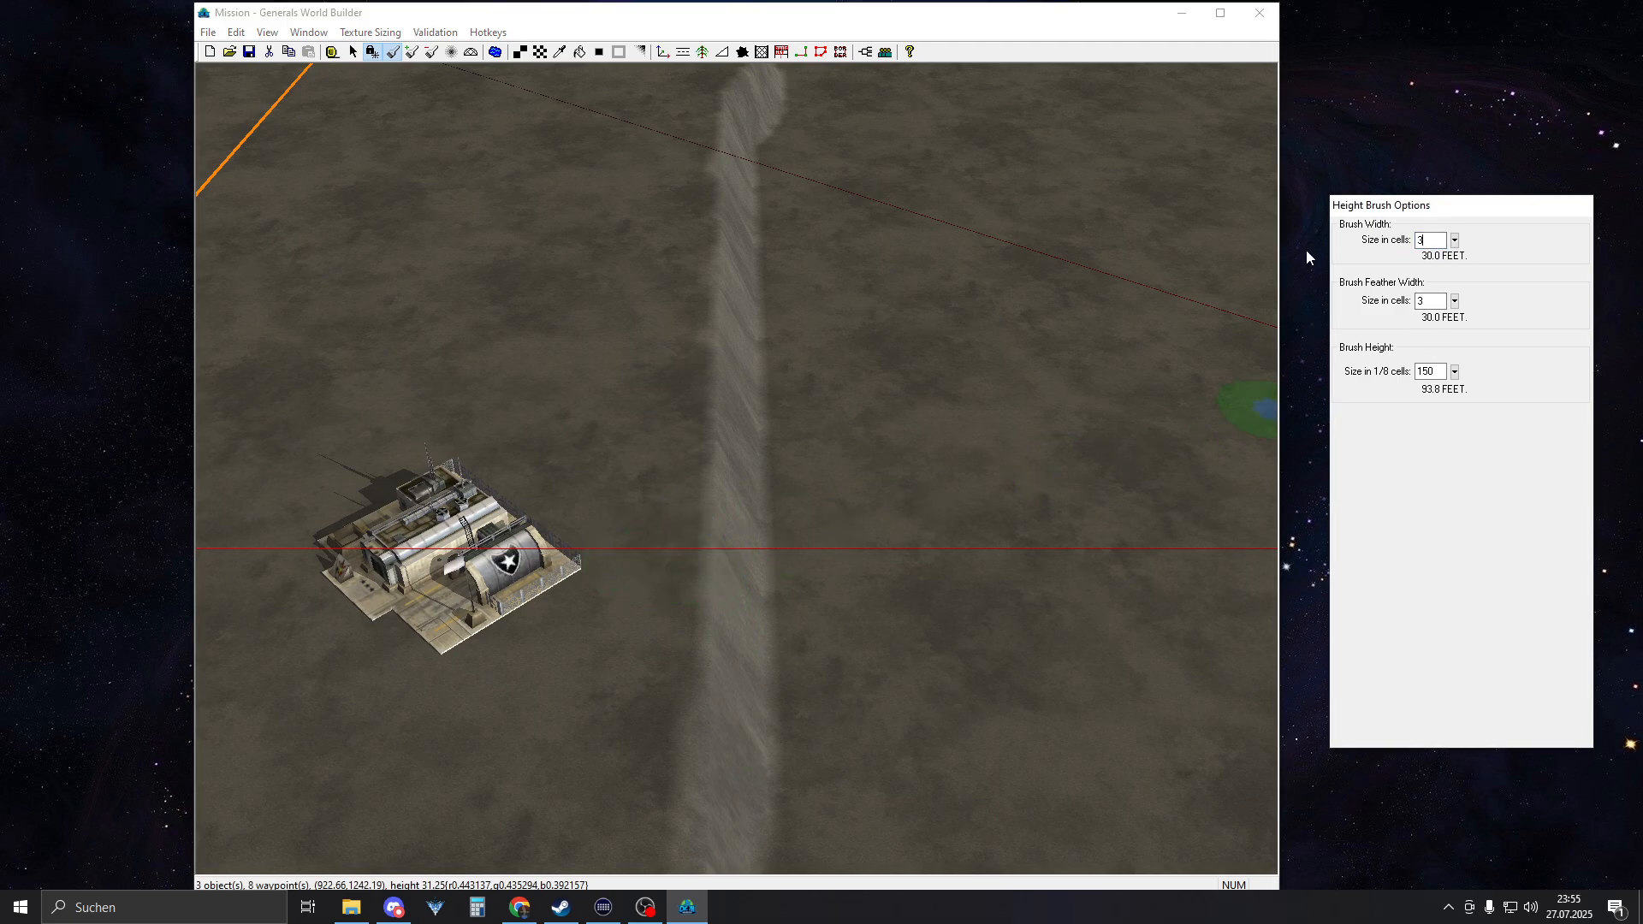
key(BackSpace)
text(10)
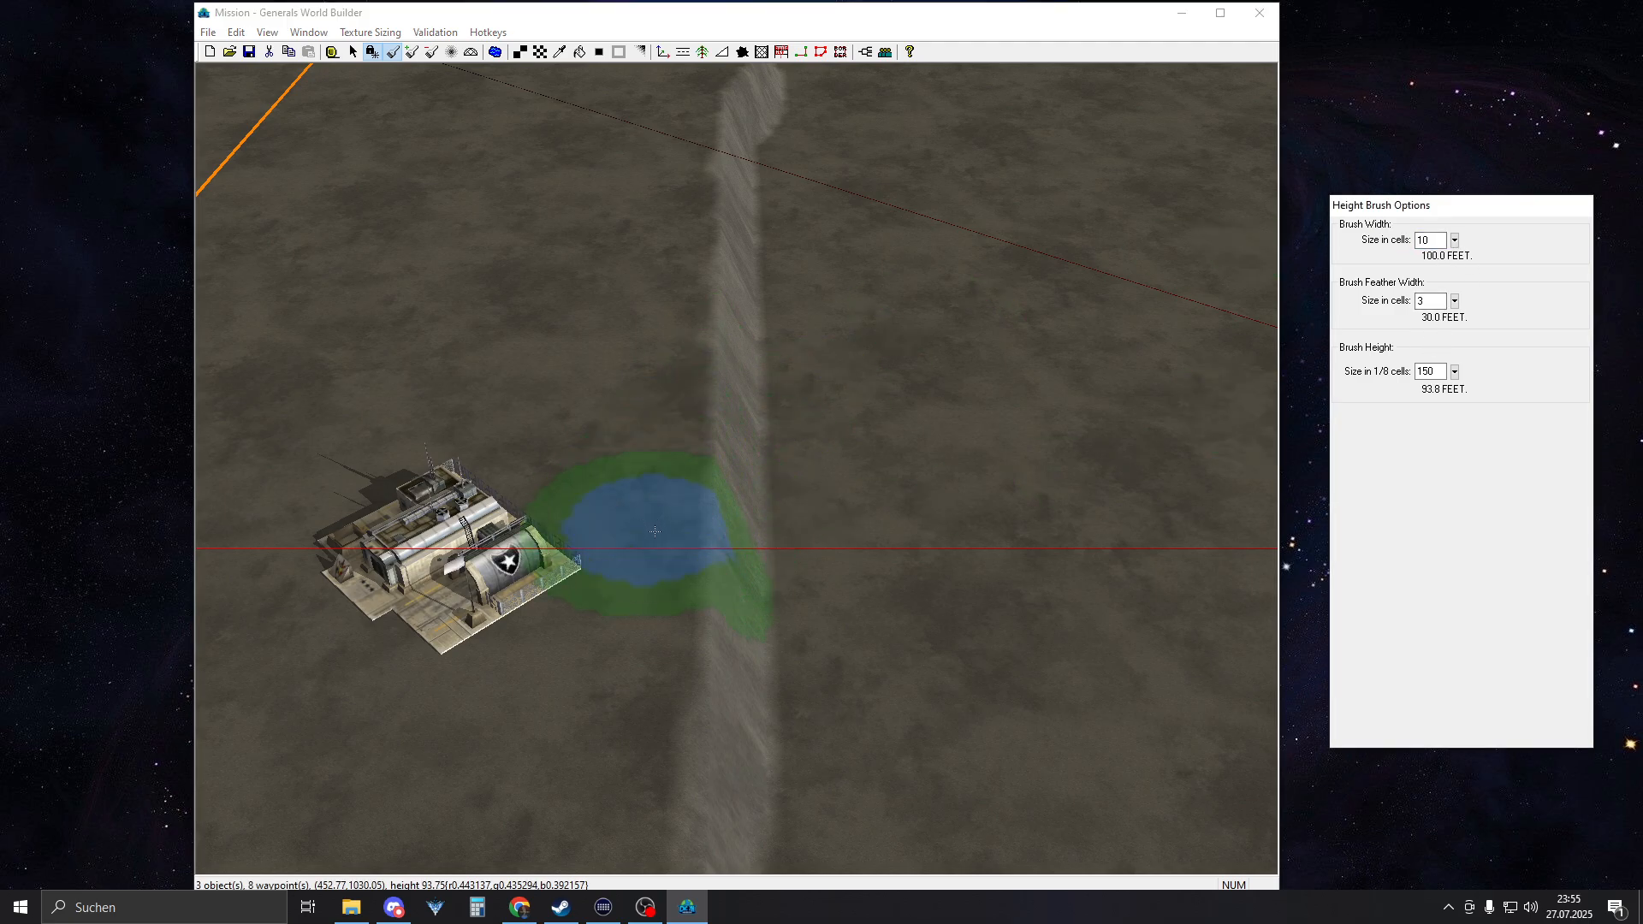
click(654, 543)
mouse_move(654, 536)
mouse_down()
mouse_move(694, 43)
mouse_move(629, 811)
mouse_move(646, 868)
mouse_up()
mouse_move(689, 372)
right_down()
mouse_move(693, 703)
mouse_move(660, 228)
right_up()
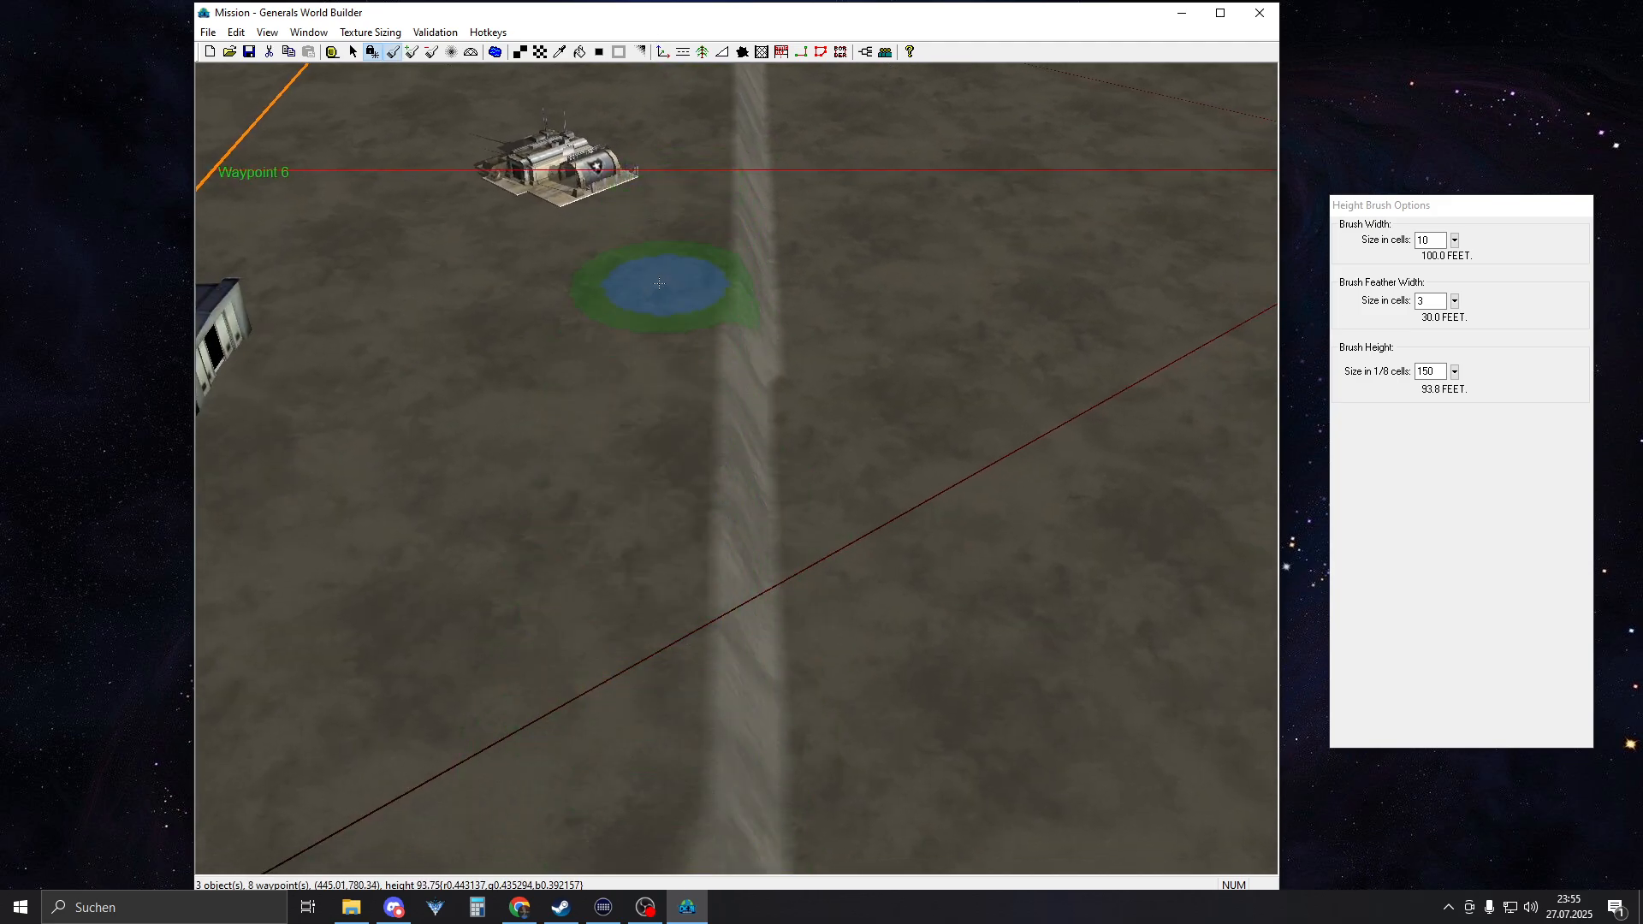
right_drag(623, 752, 634, 557)
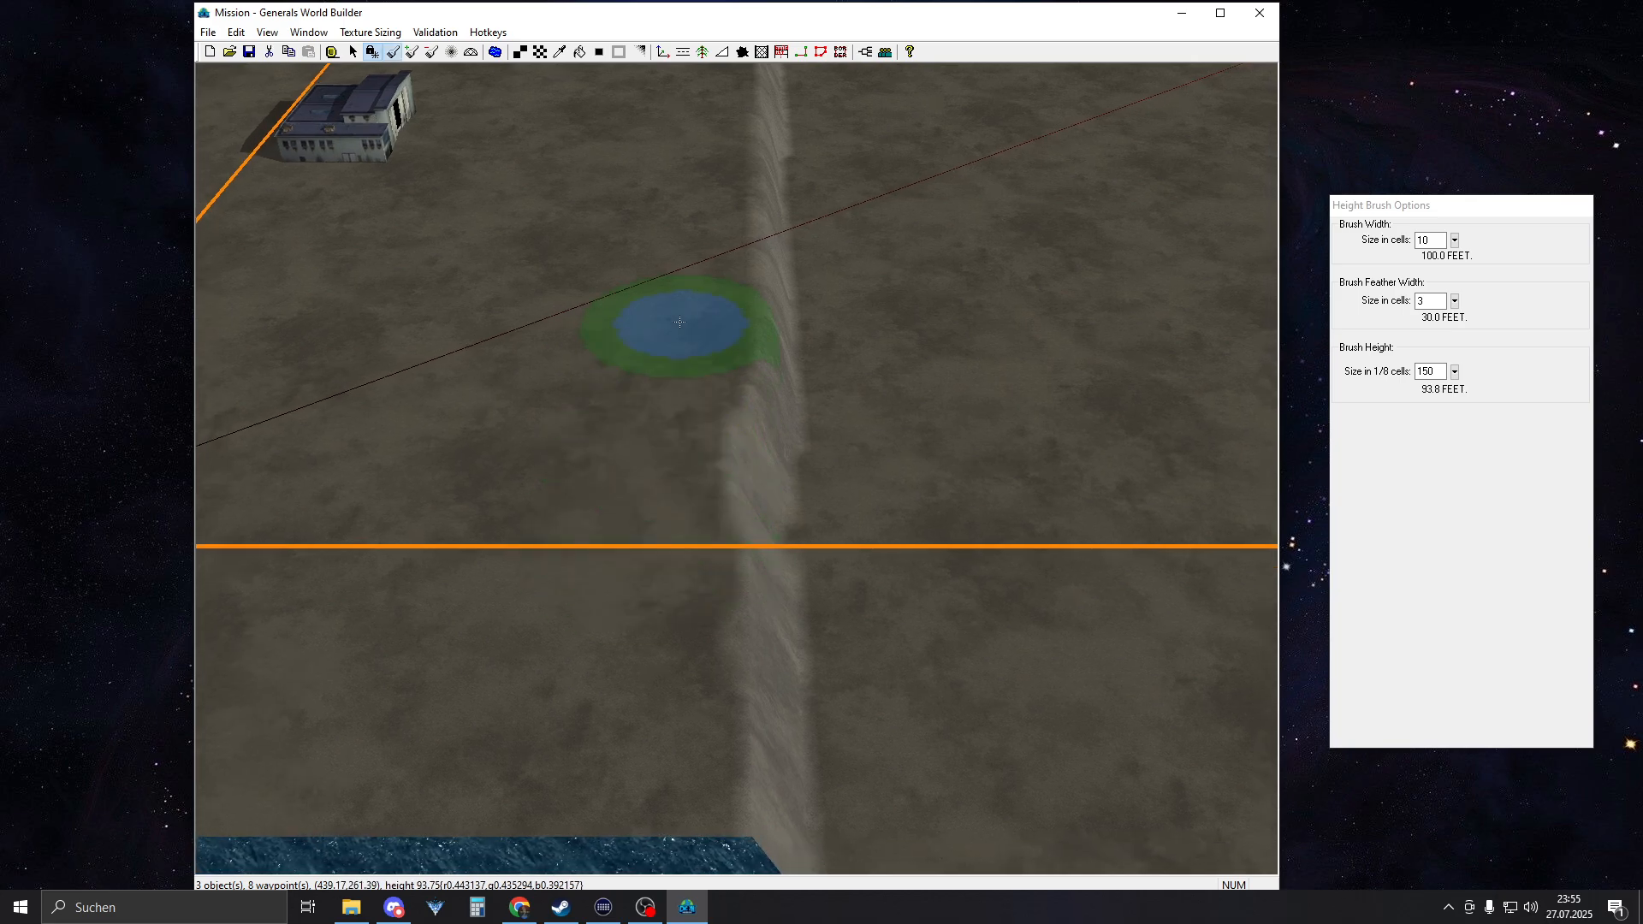
mouse_move(606, 734)
right_down()
mouse_move(731, 147)
mouse_move(738, 186)
right_up()
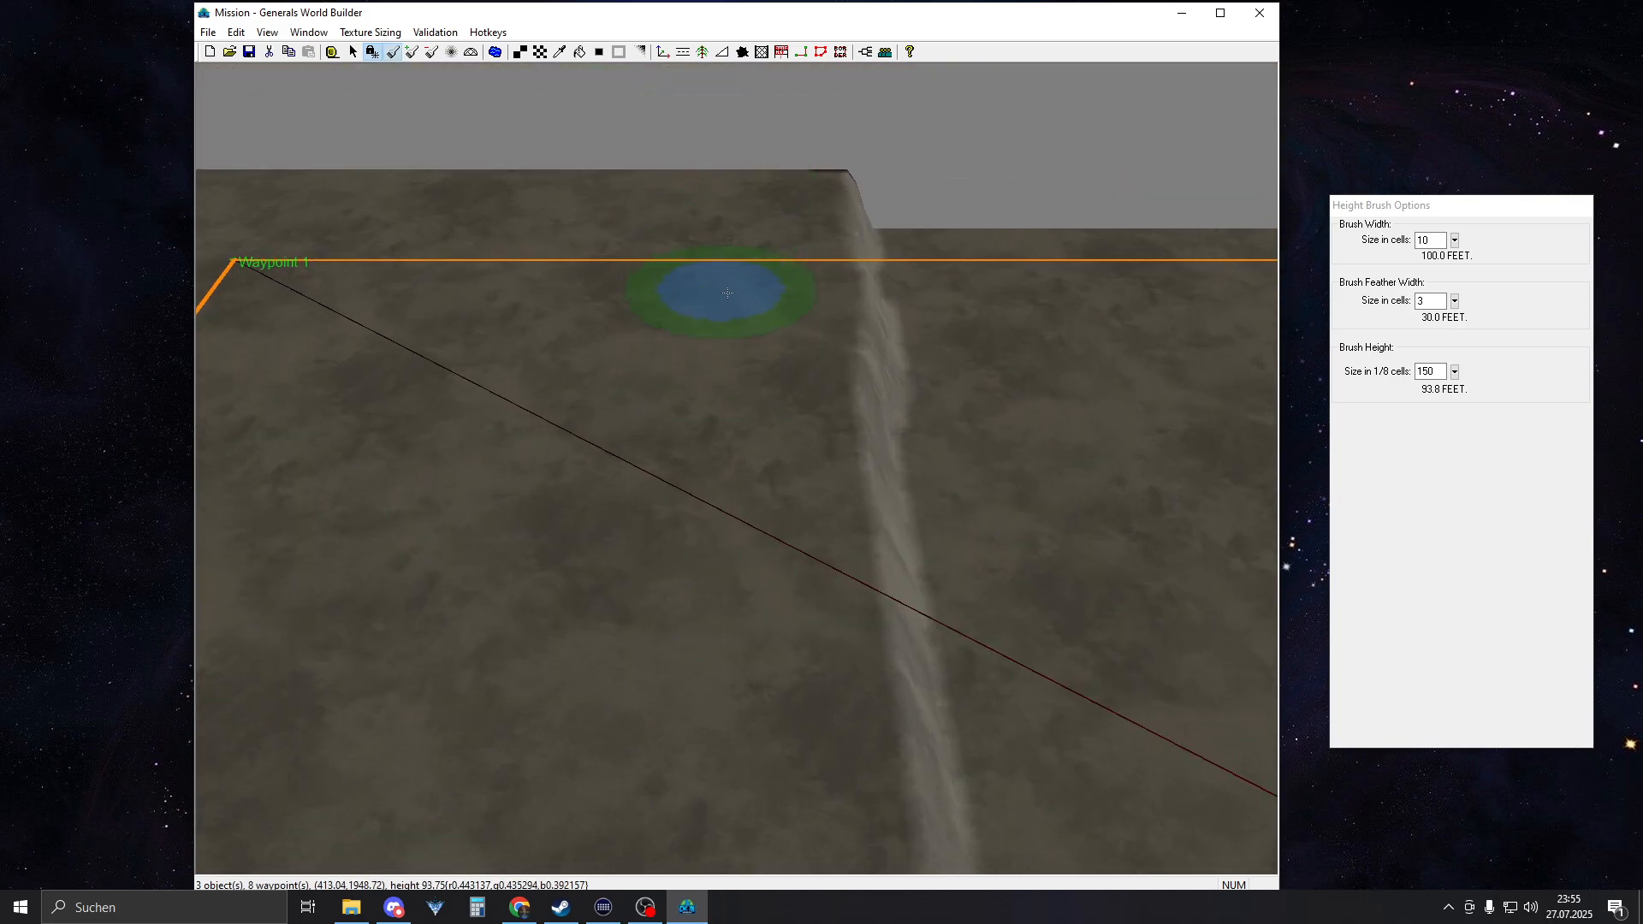
scroll(770, 394, down, 6)
right_drag(903, 740, 1499, 616)
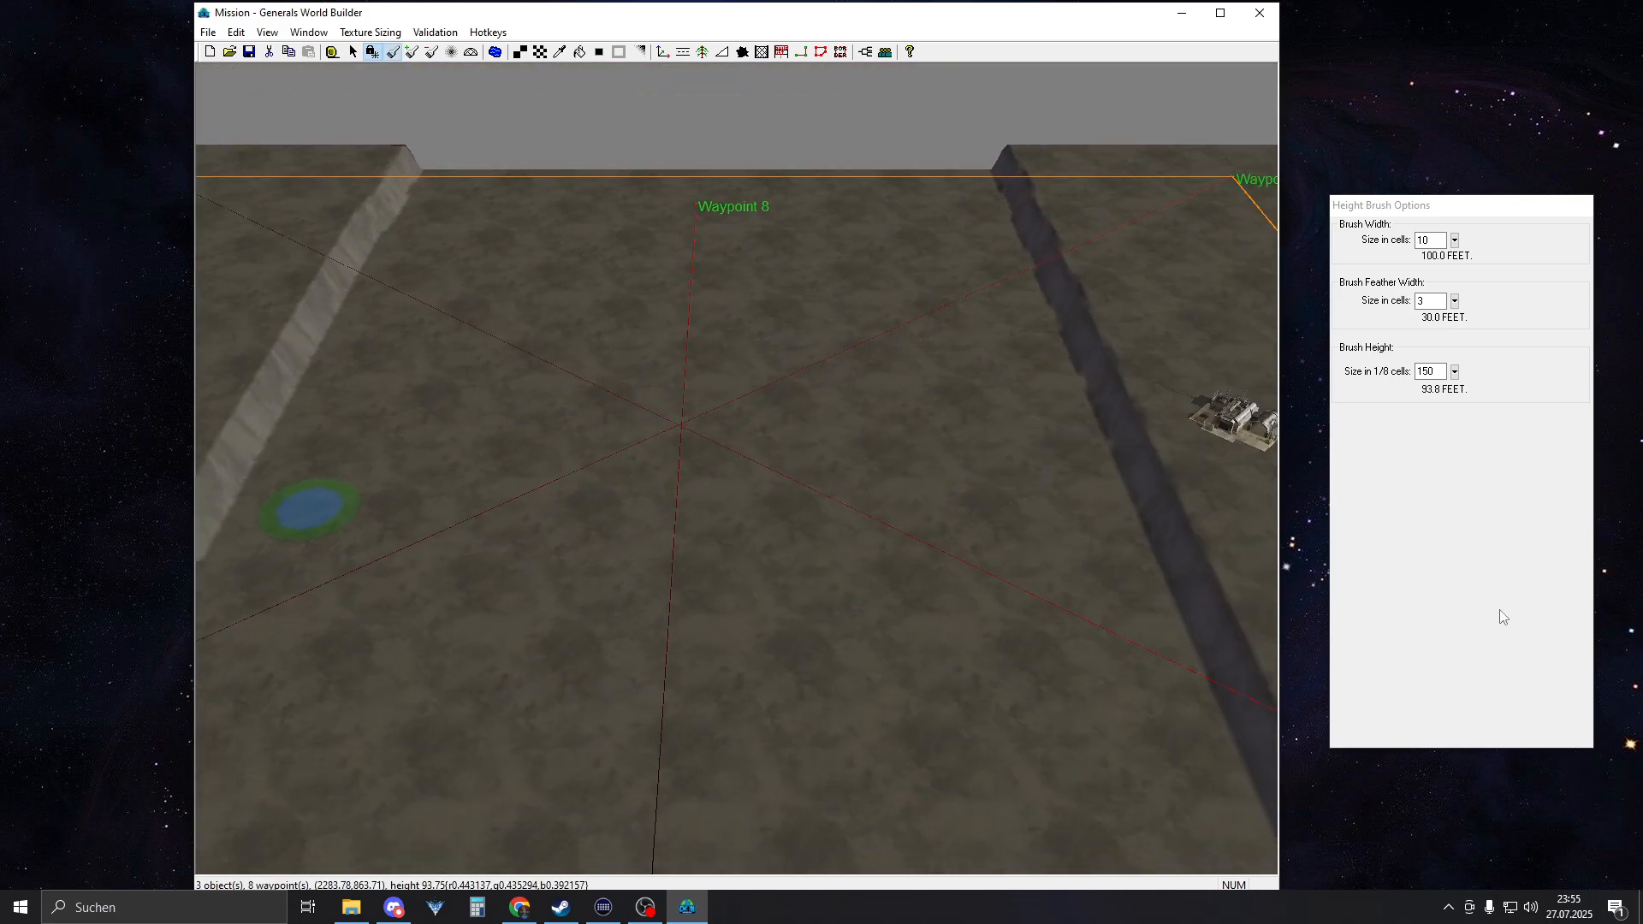
Set the height brush width to 60 cells and raise a plateau along the southern border, joining the eastern and western plateaus
right_drag(654, 633, 950, 466)
middle_drag(950, 466, 1087, 526)
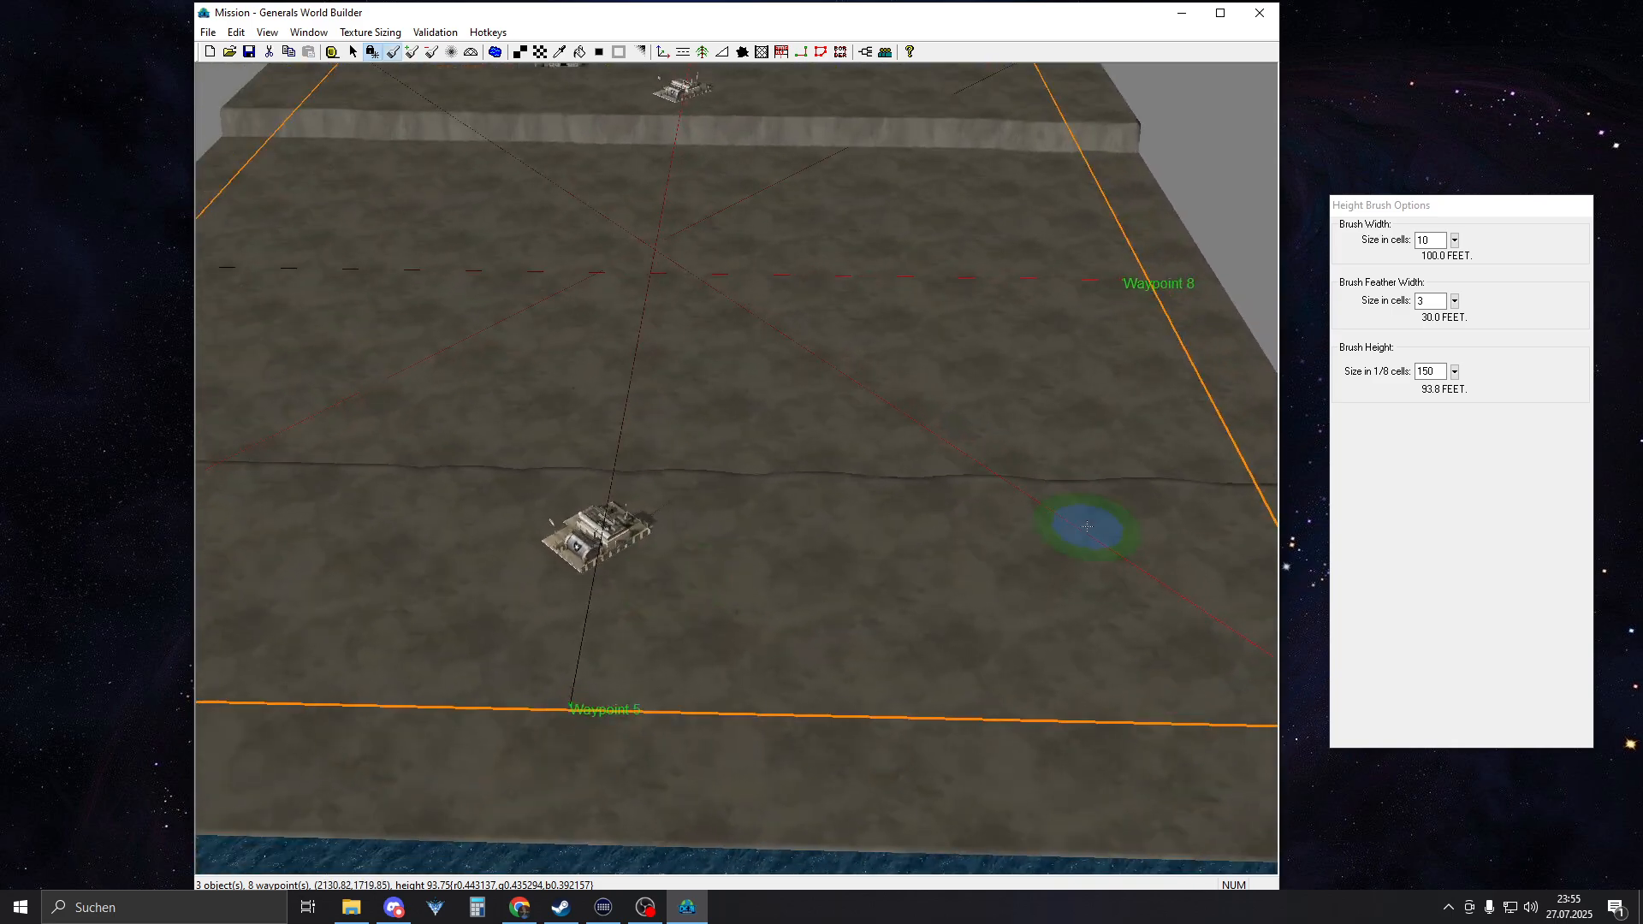
middle_drag(835, 479, 782, 450)
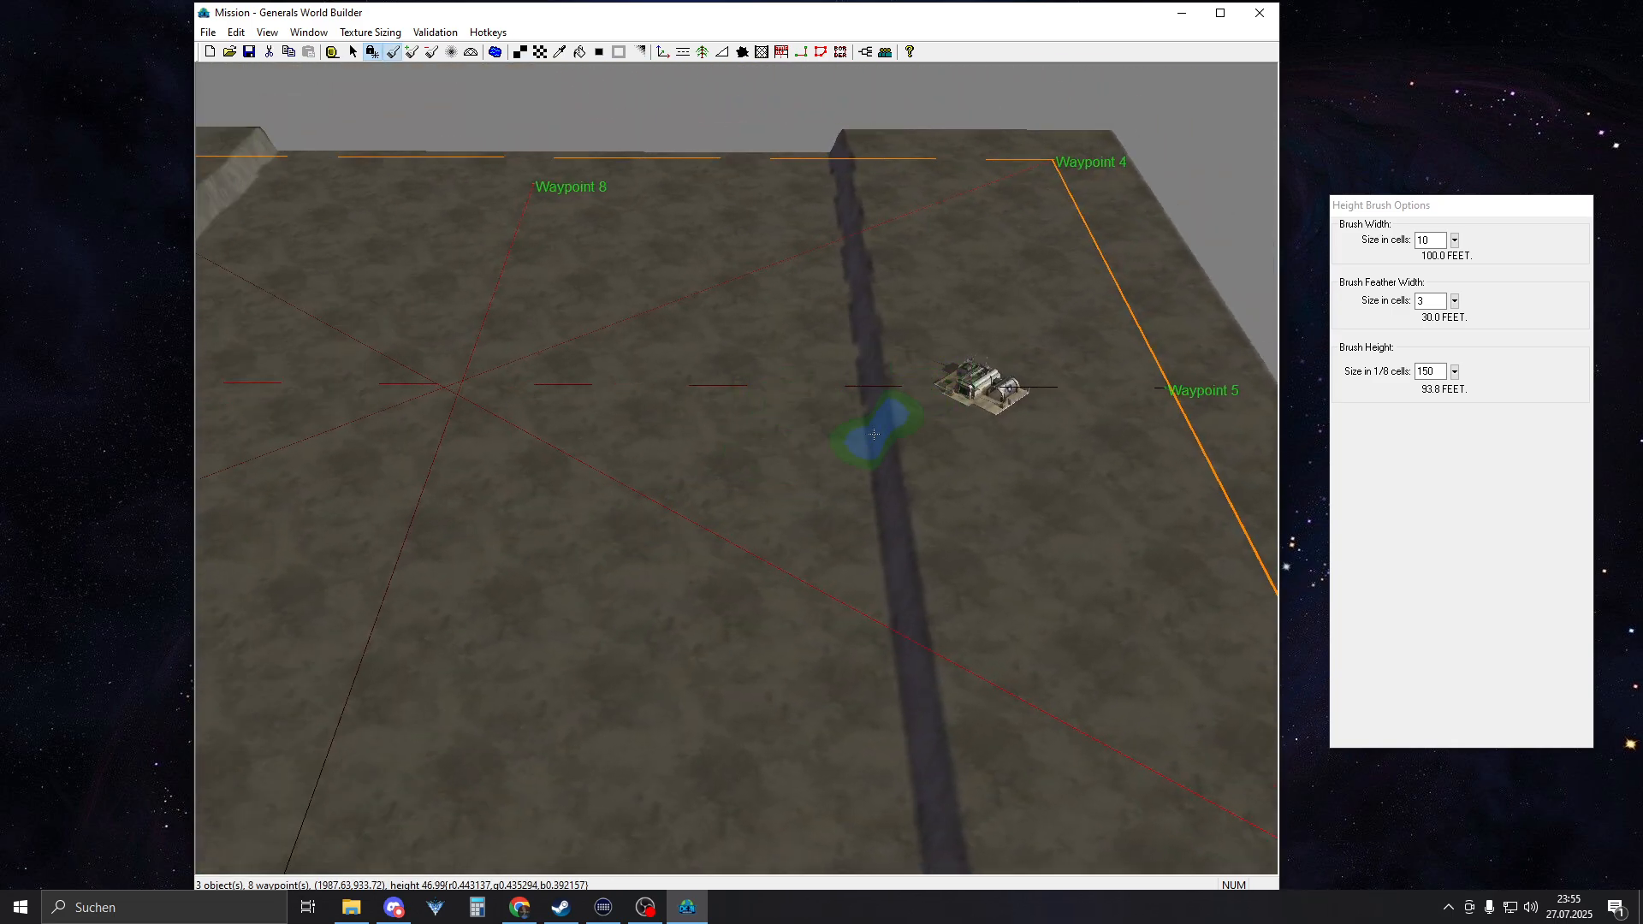
middle_drag(915, 434, 894, 245)
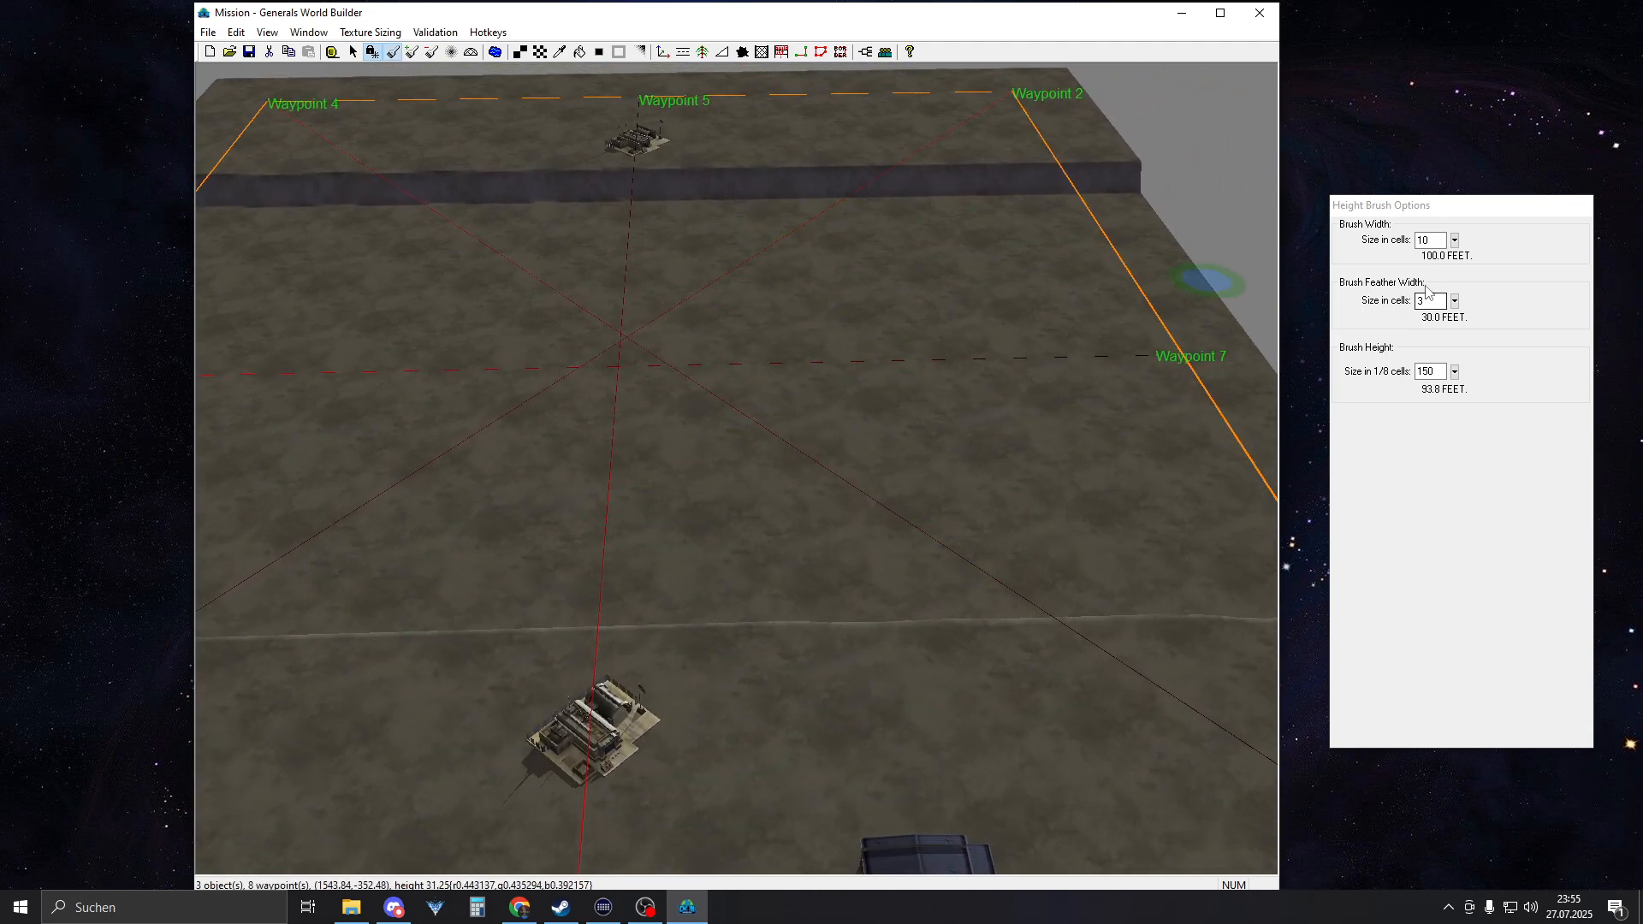
click(1434, 248)
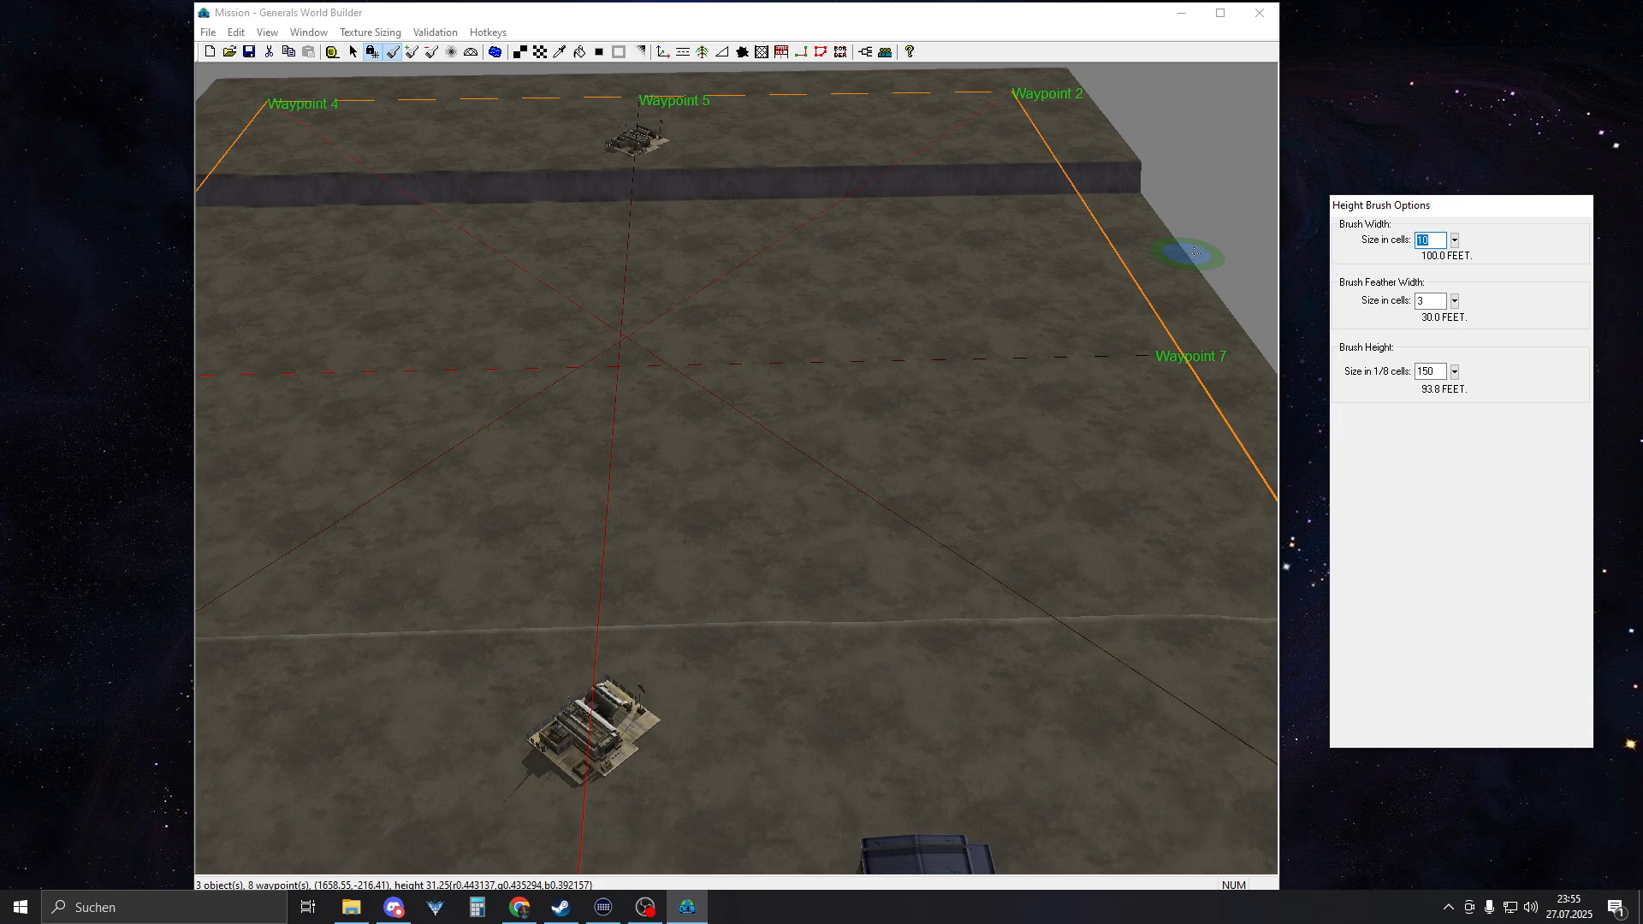
text(60)
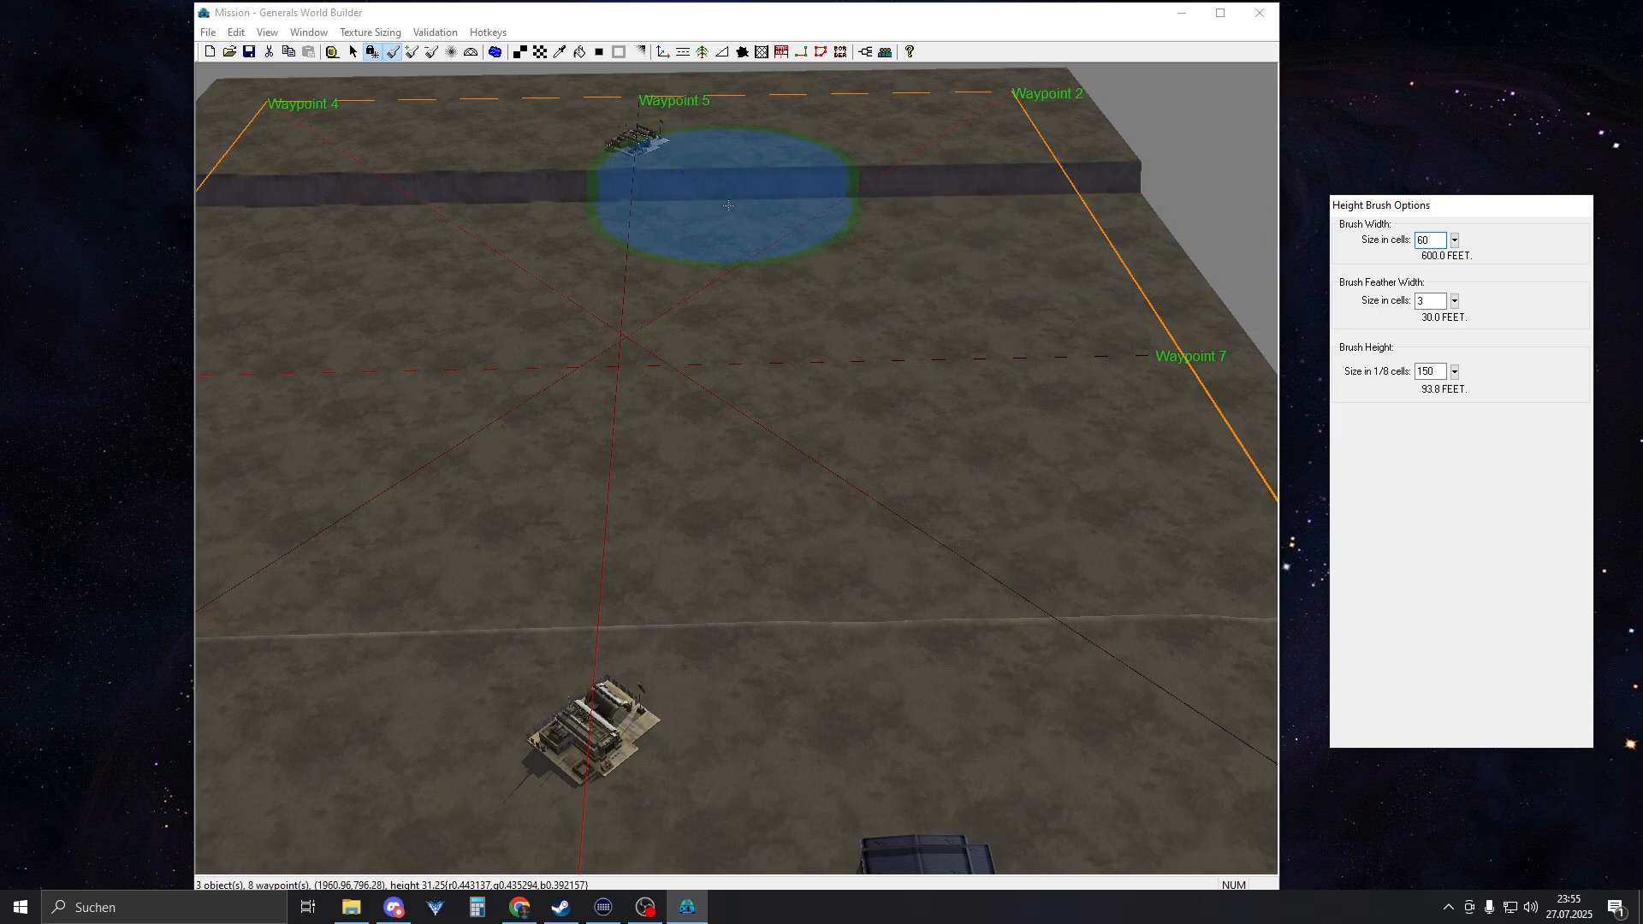
right_drag(727, 202, 603, 210)
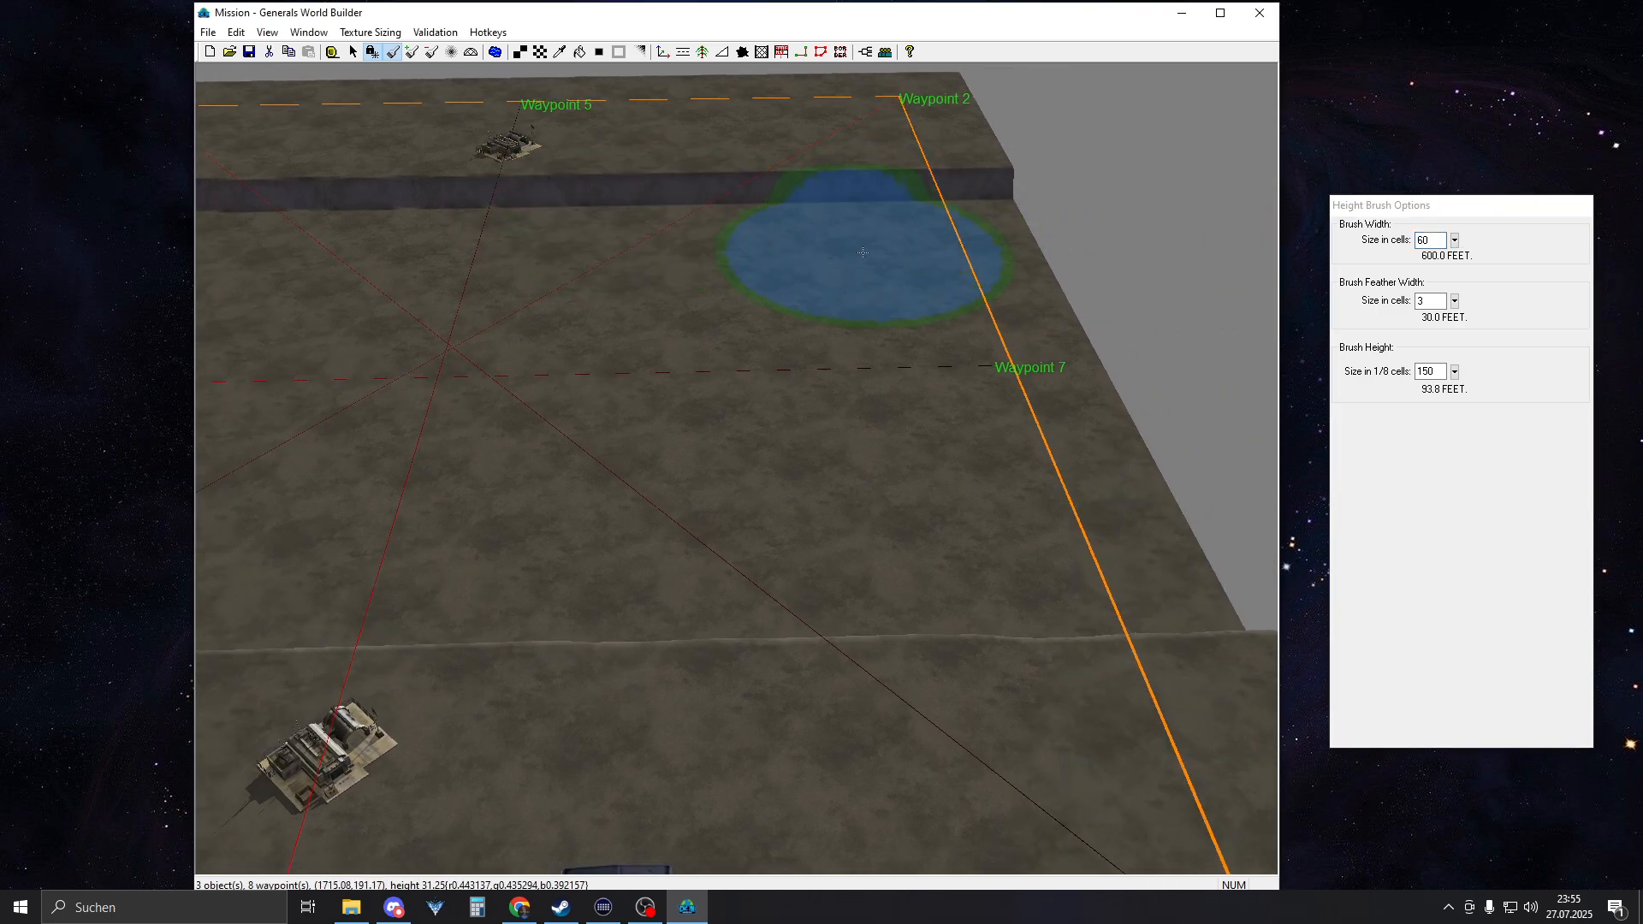
click(809, 180)
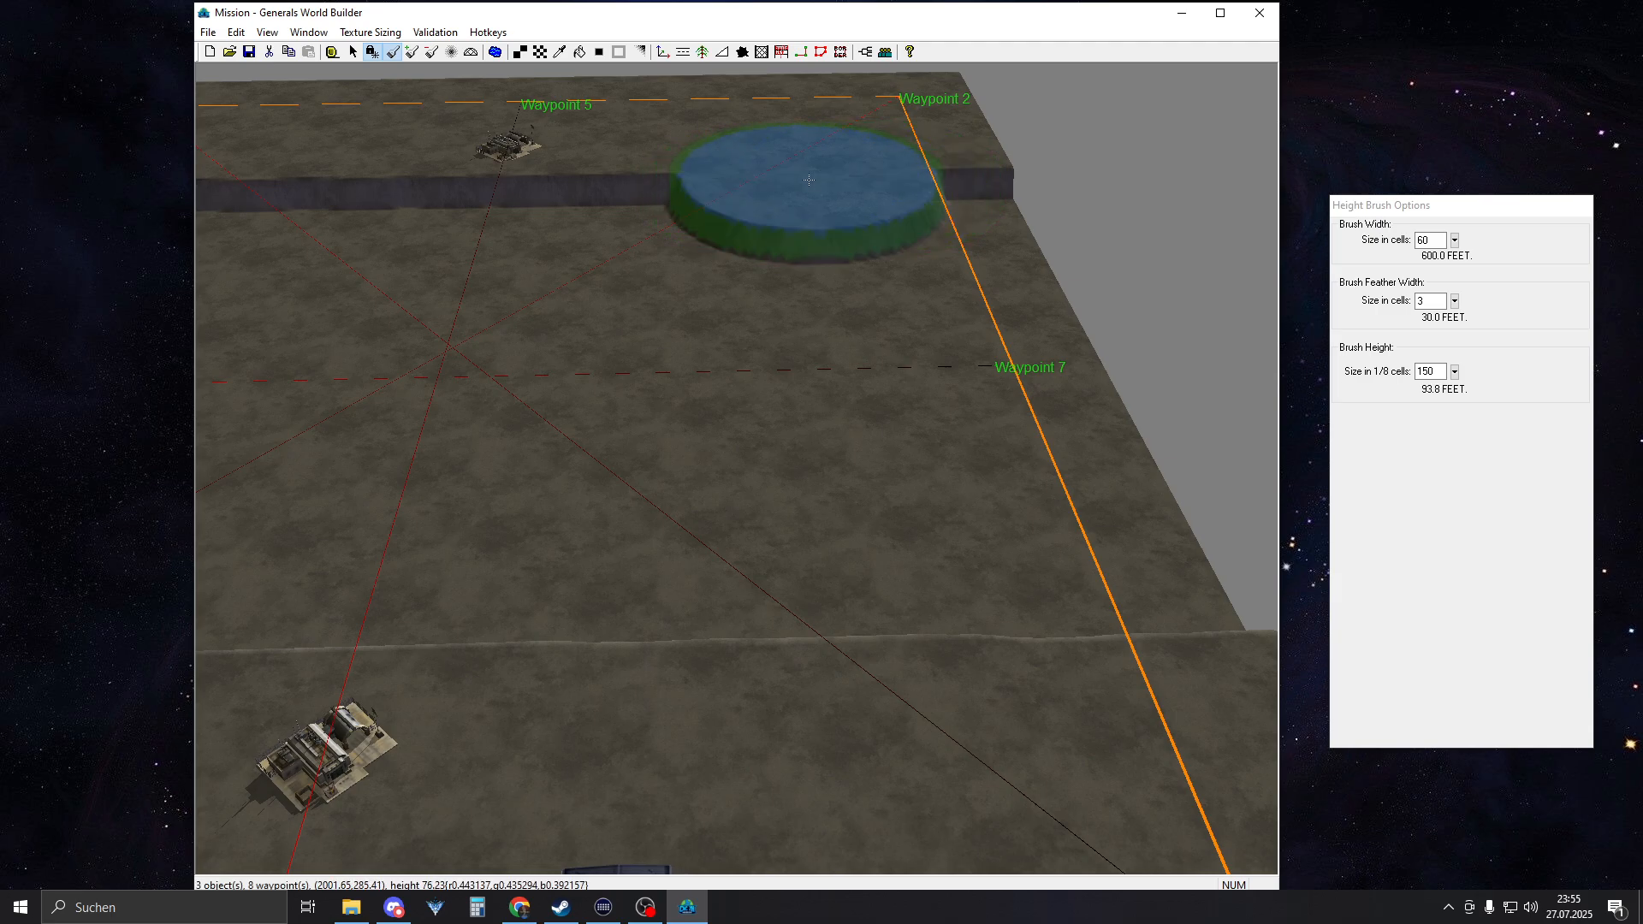
drag(822, 427, 879, 730)
right_drag(1104, 342, 860, 358)
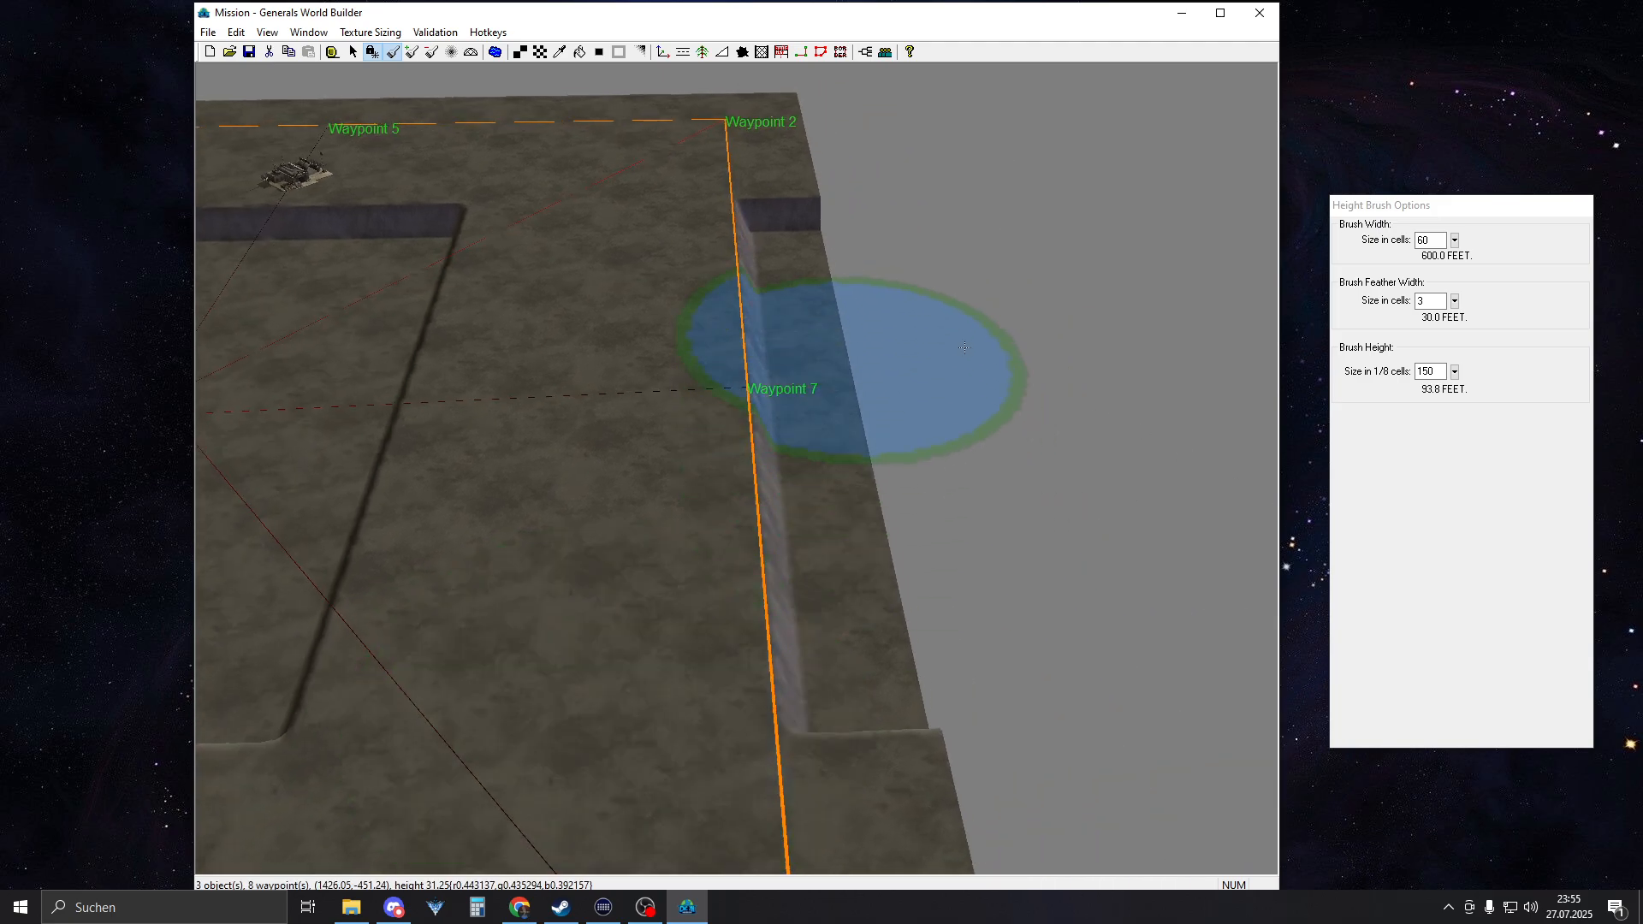
drag(815, 176, 954, 766)
Raise a matching plateau along the northern border, from the western to the eastern plateau and out to the map edge
mouse_move(914, 462)
right_down()
mouse_move(864, 479)
mouse_move(629, 402)
mouse_move(590, 427)
mouse_move(924, 443)
right_up()
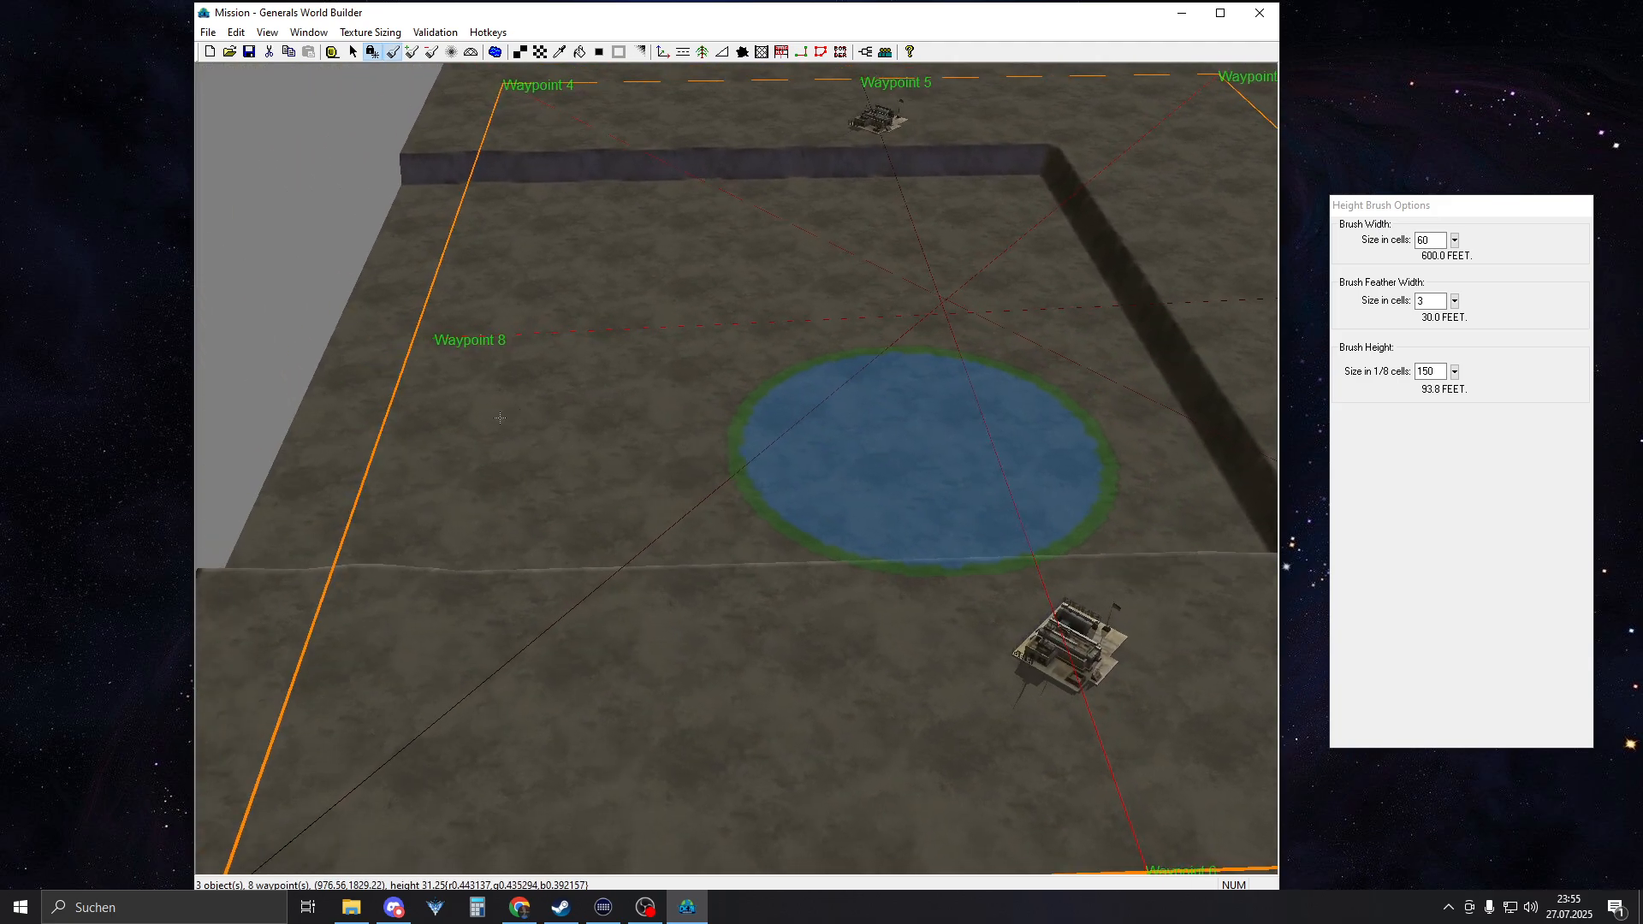
mouse_move(506, 551)
right_down()
mouse_move(604, 520)
mouse_move(769, 533)
right_up()
middle_drag(769, 533, 782, 536)
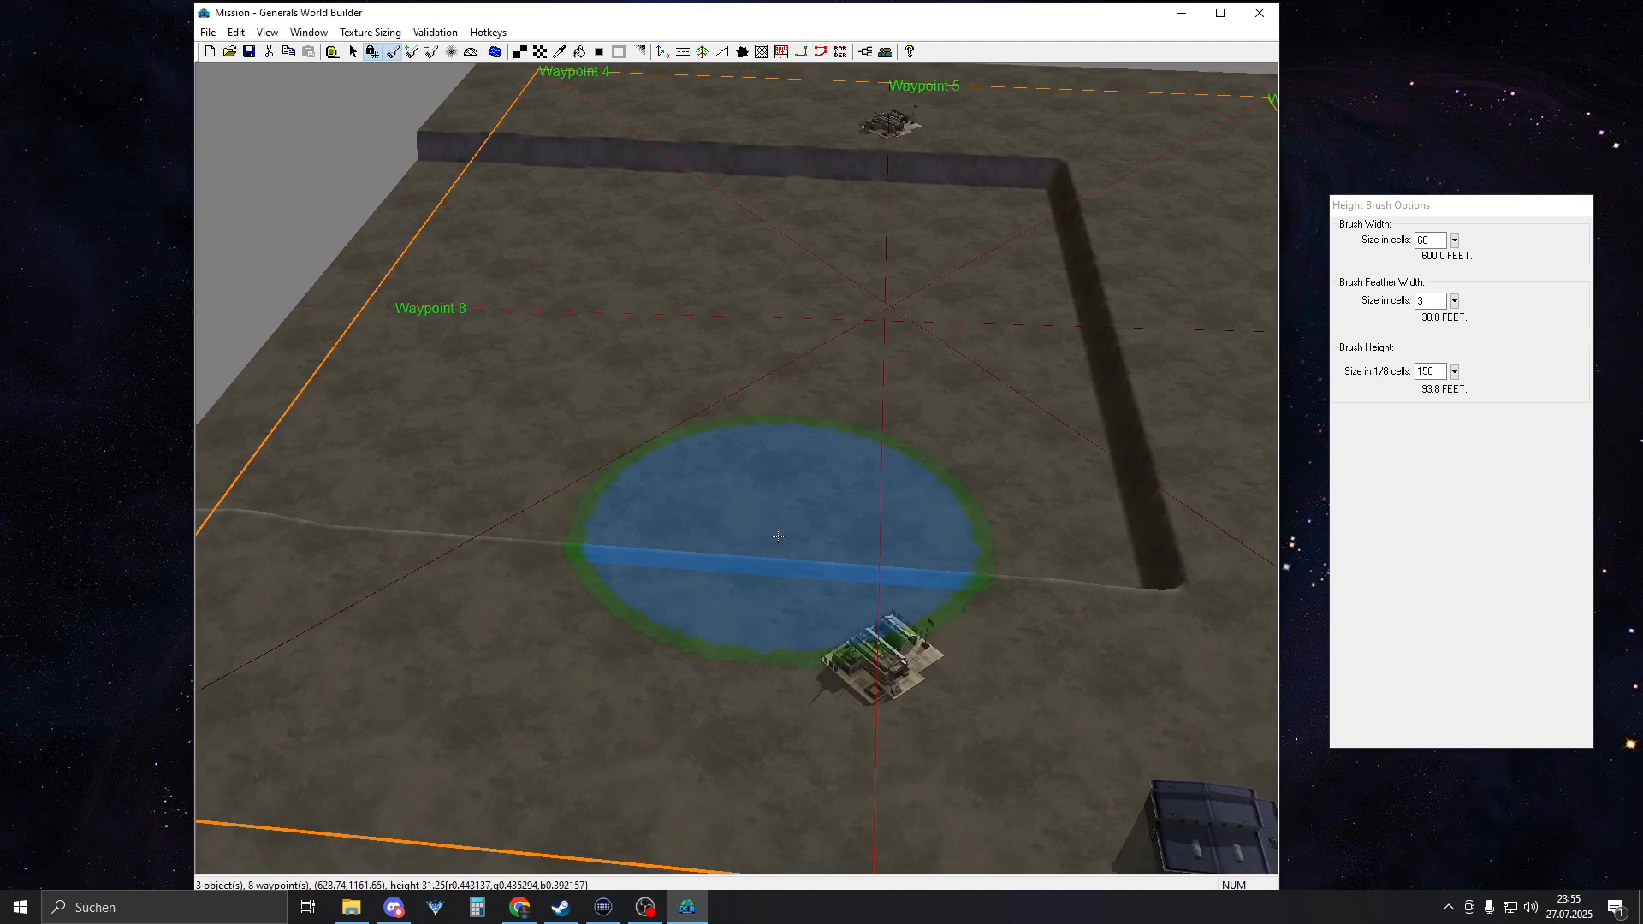
right_drag(1144, 585, 1227, 588)
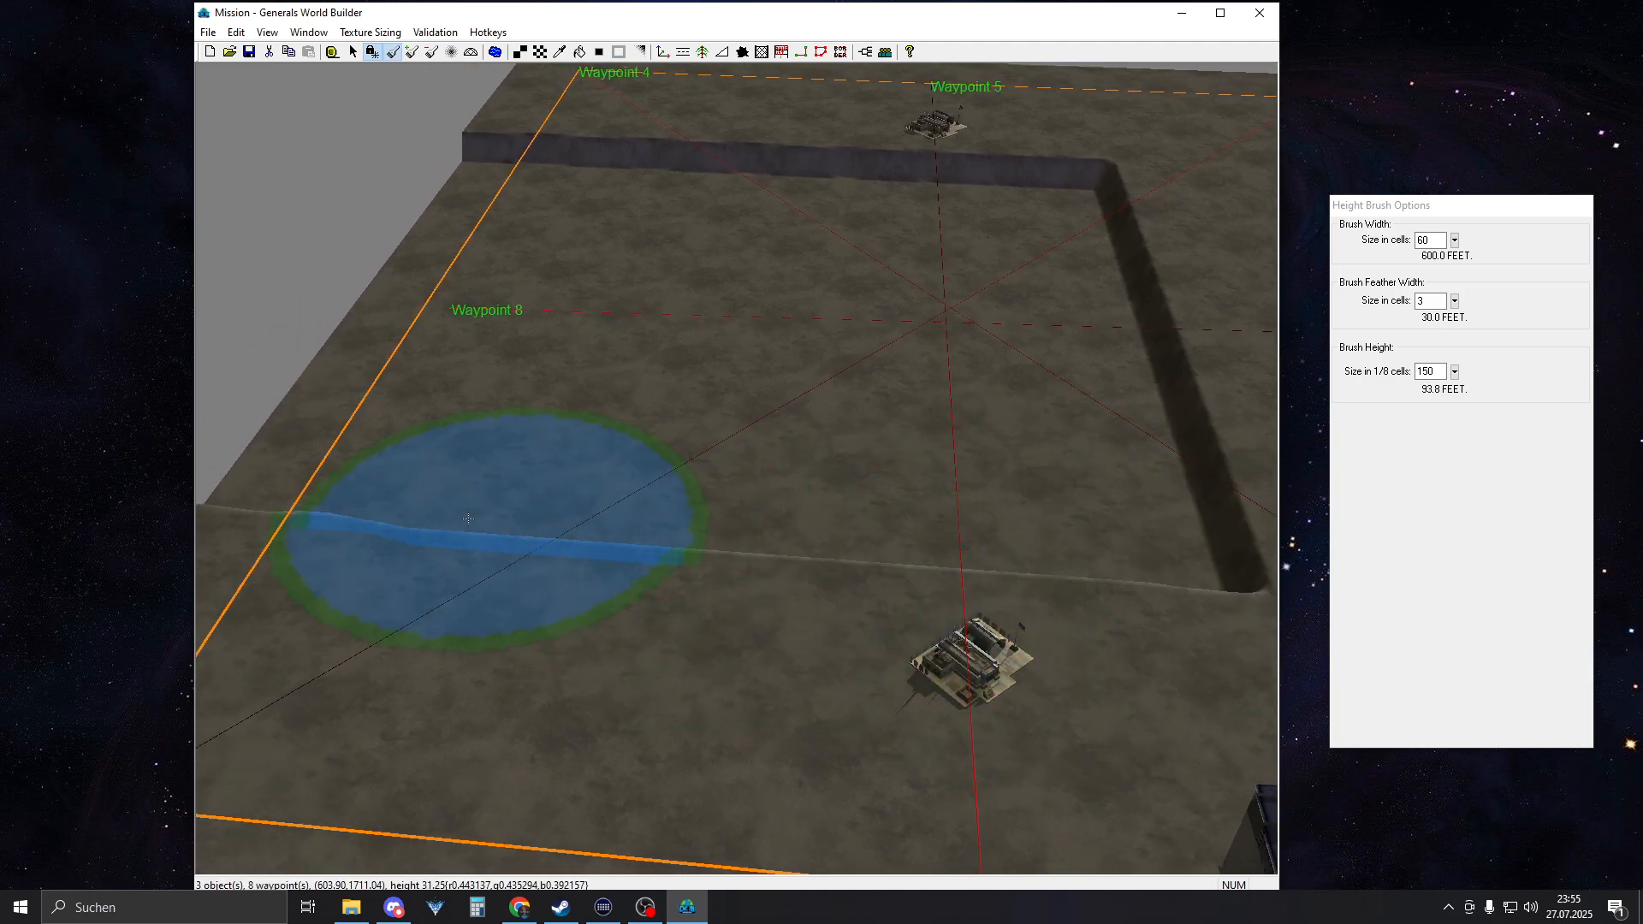
click(499, 546)
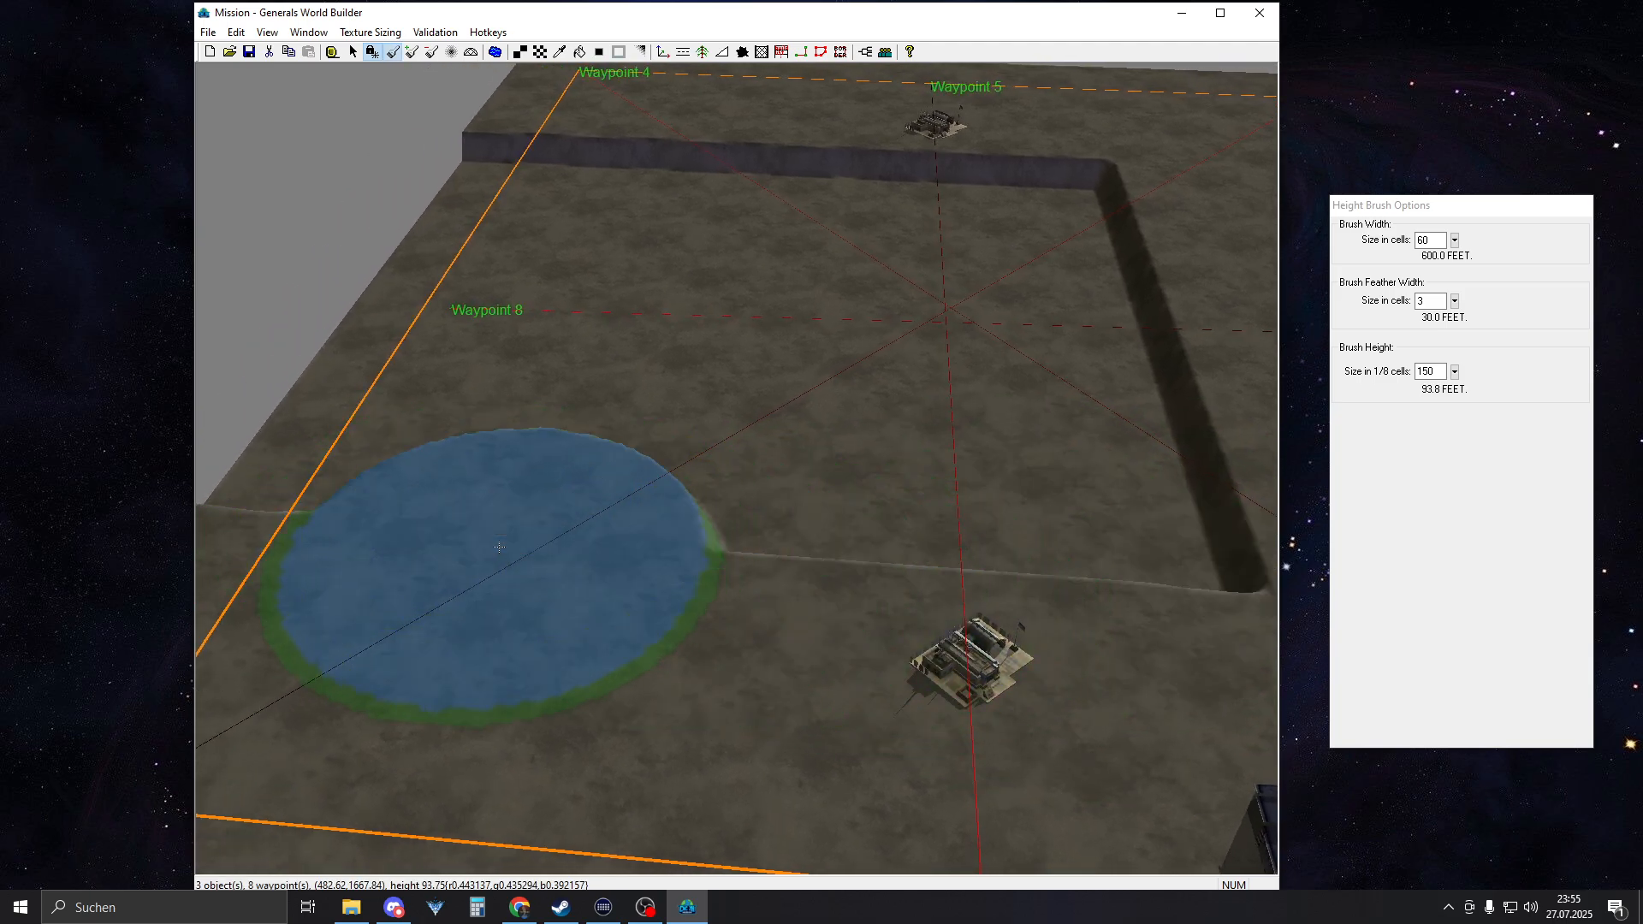
drag(605, 97, 654, 105)
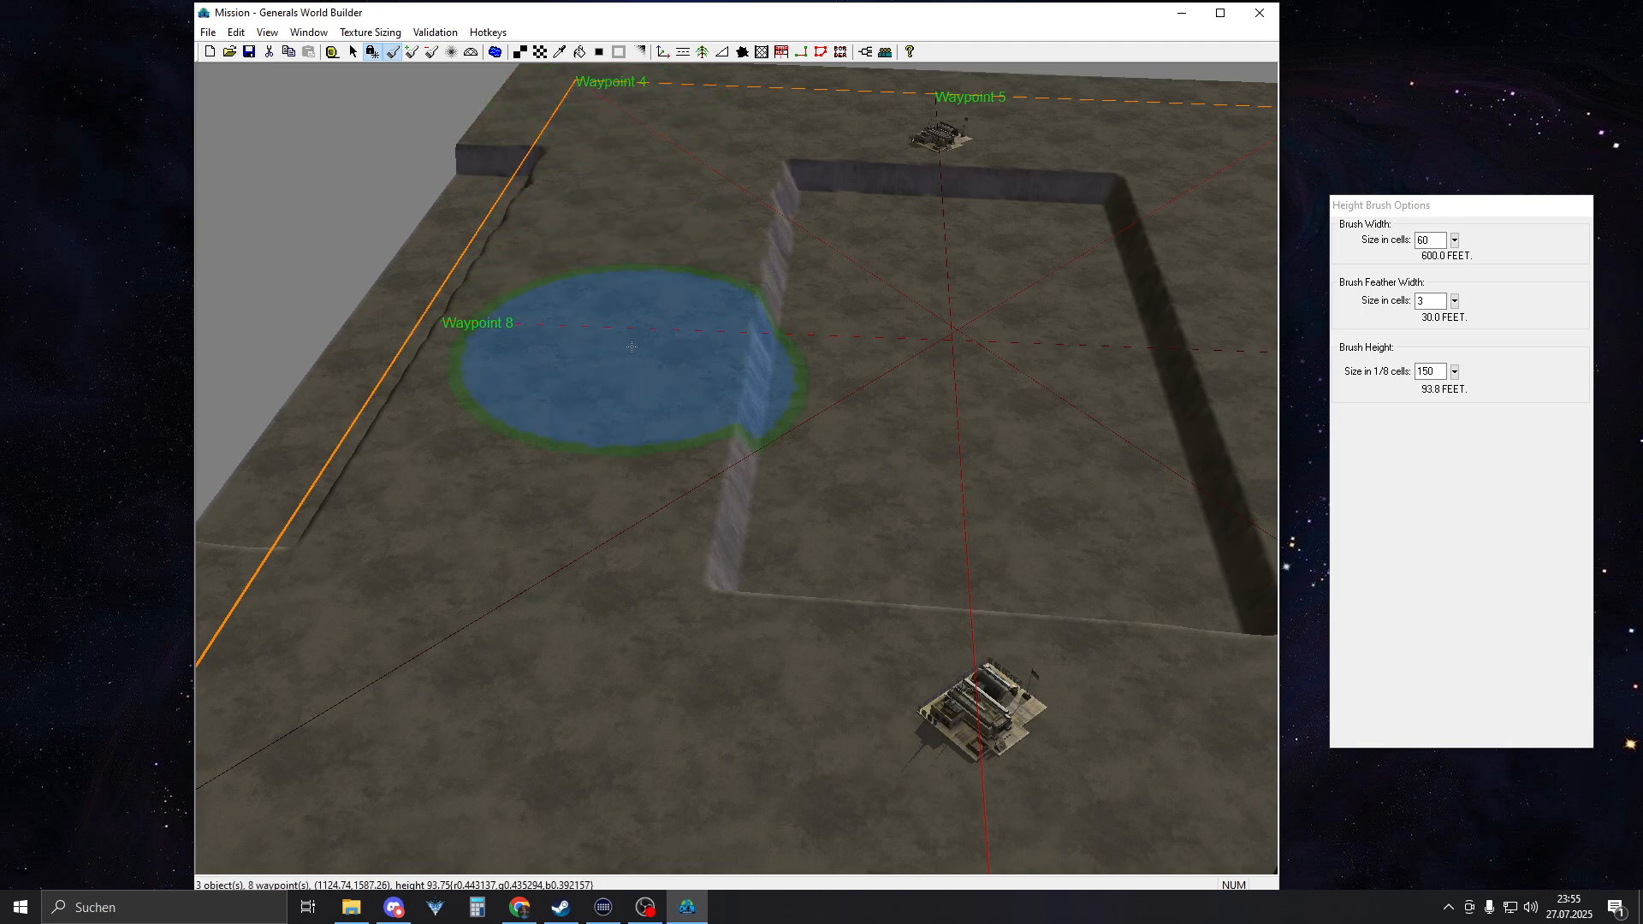
right_drag(697, 414, 752, 509)
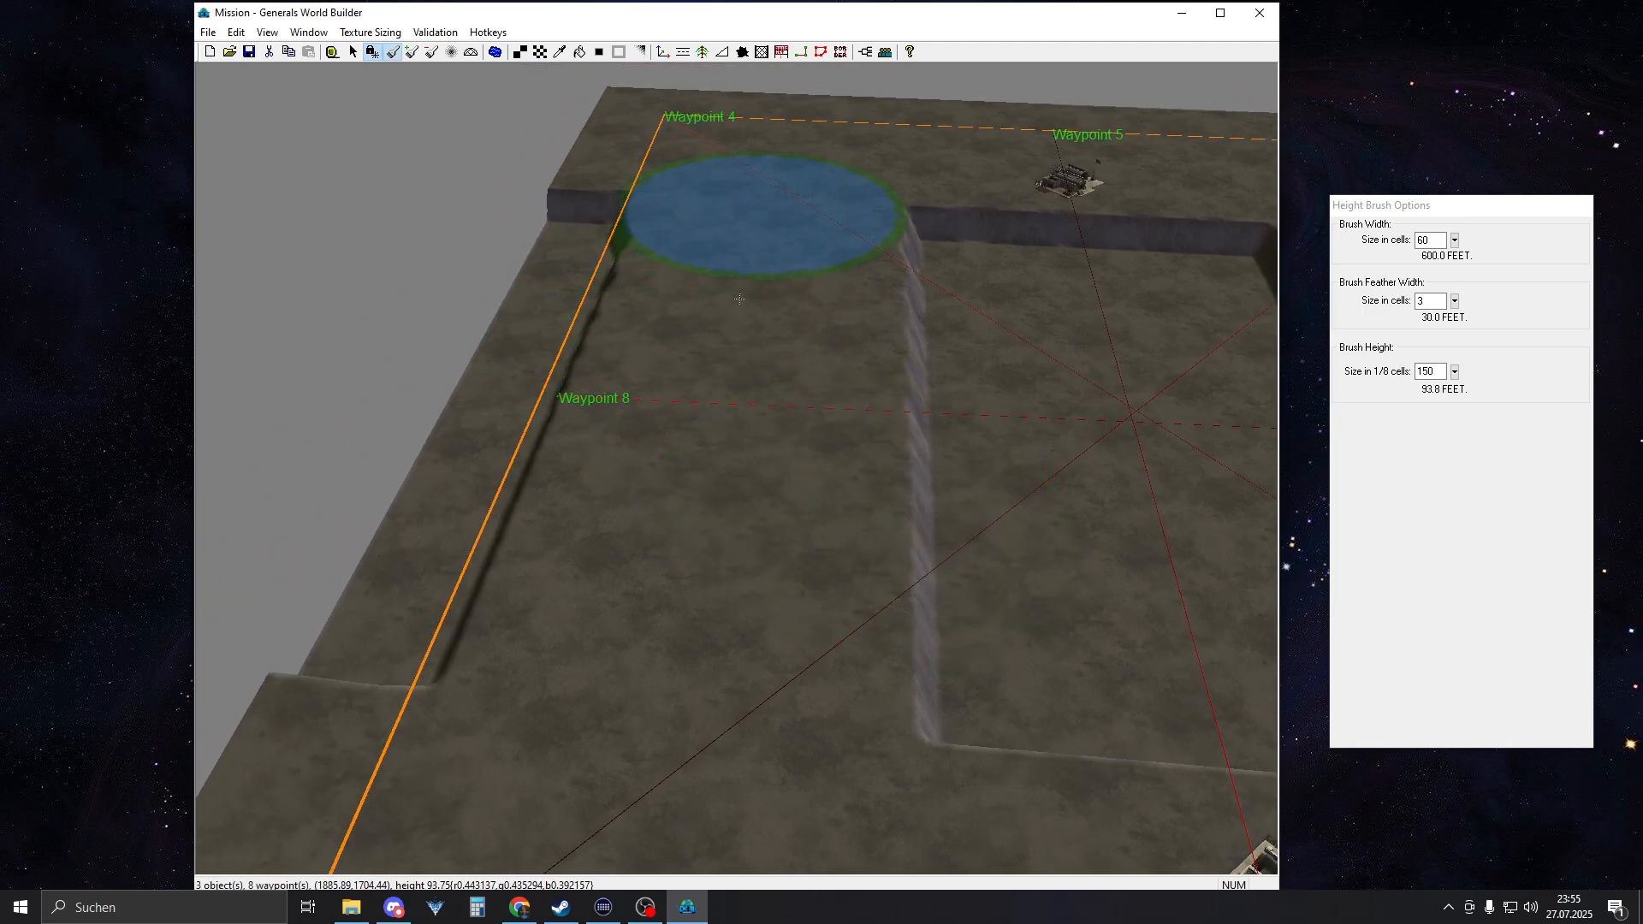
drag(740, 299, 726, 400)
right_drag(398, 654, 607, 539)
drag(717, 145, 608, 522)
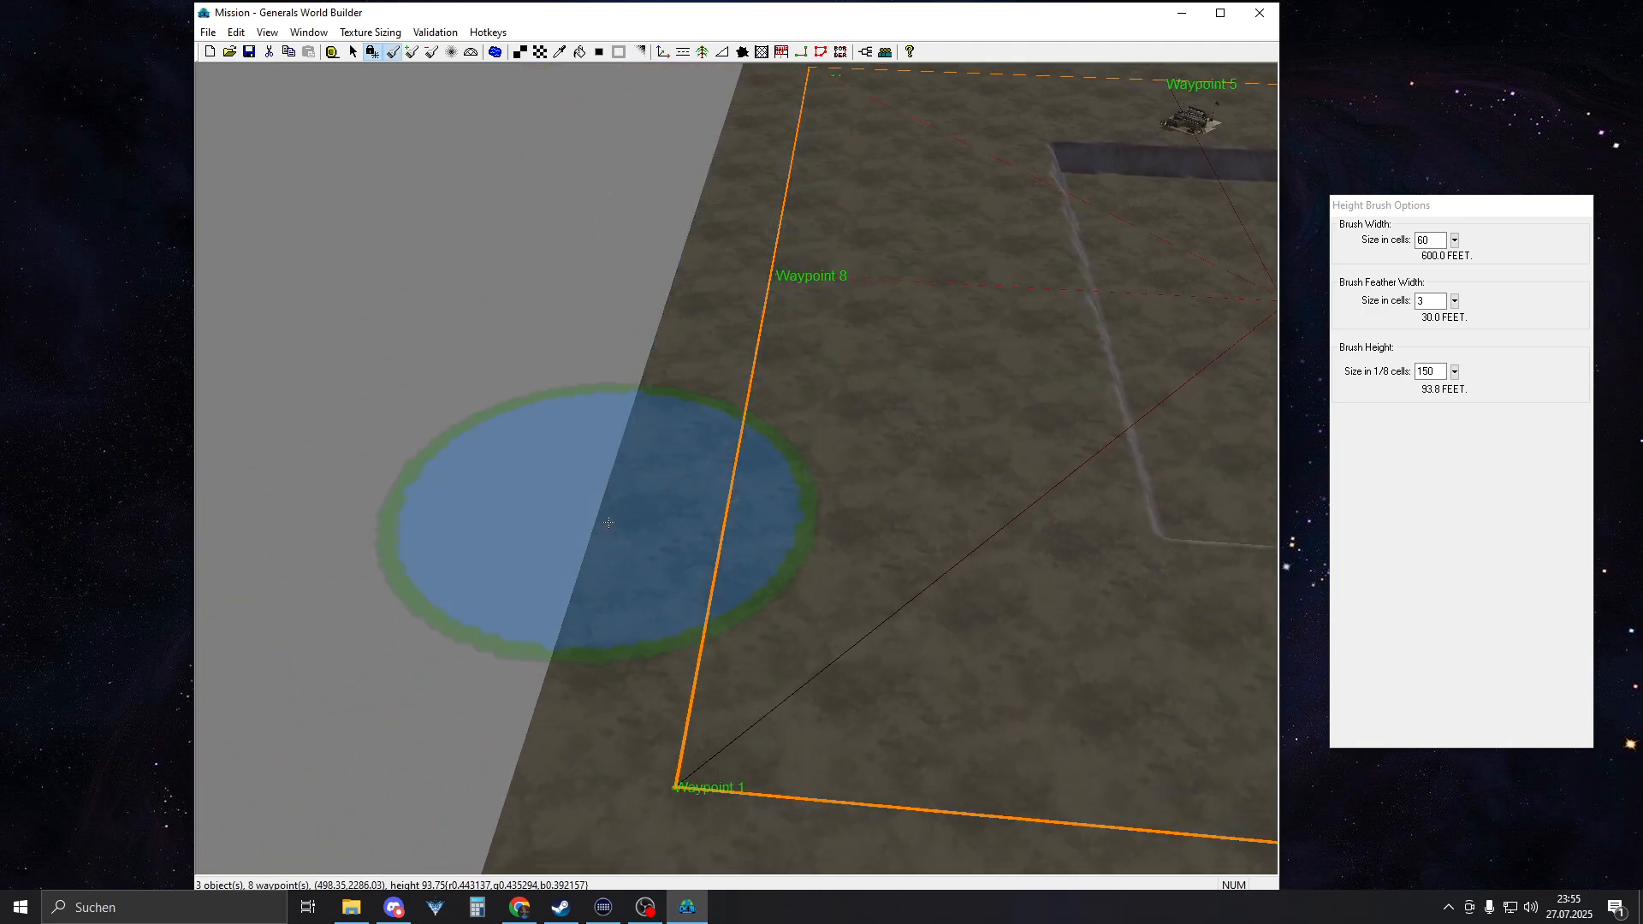
right_drag(627, 497, 696, 204)
Examine the sunken central area and its slopes from several sides and up close
mouse_move(1104, 205)
right_down()
mouse_move(829, 436)
mouse_move(454, 475)
right_up()
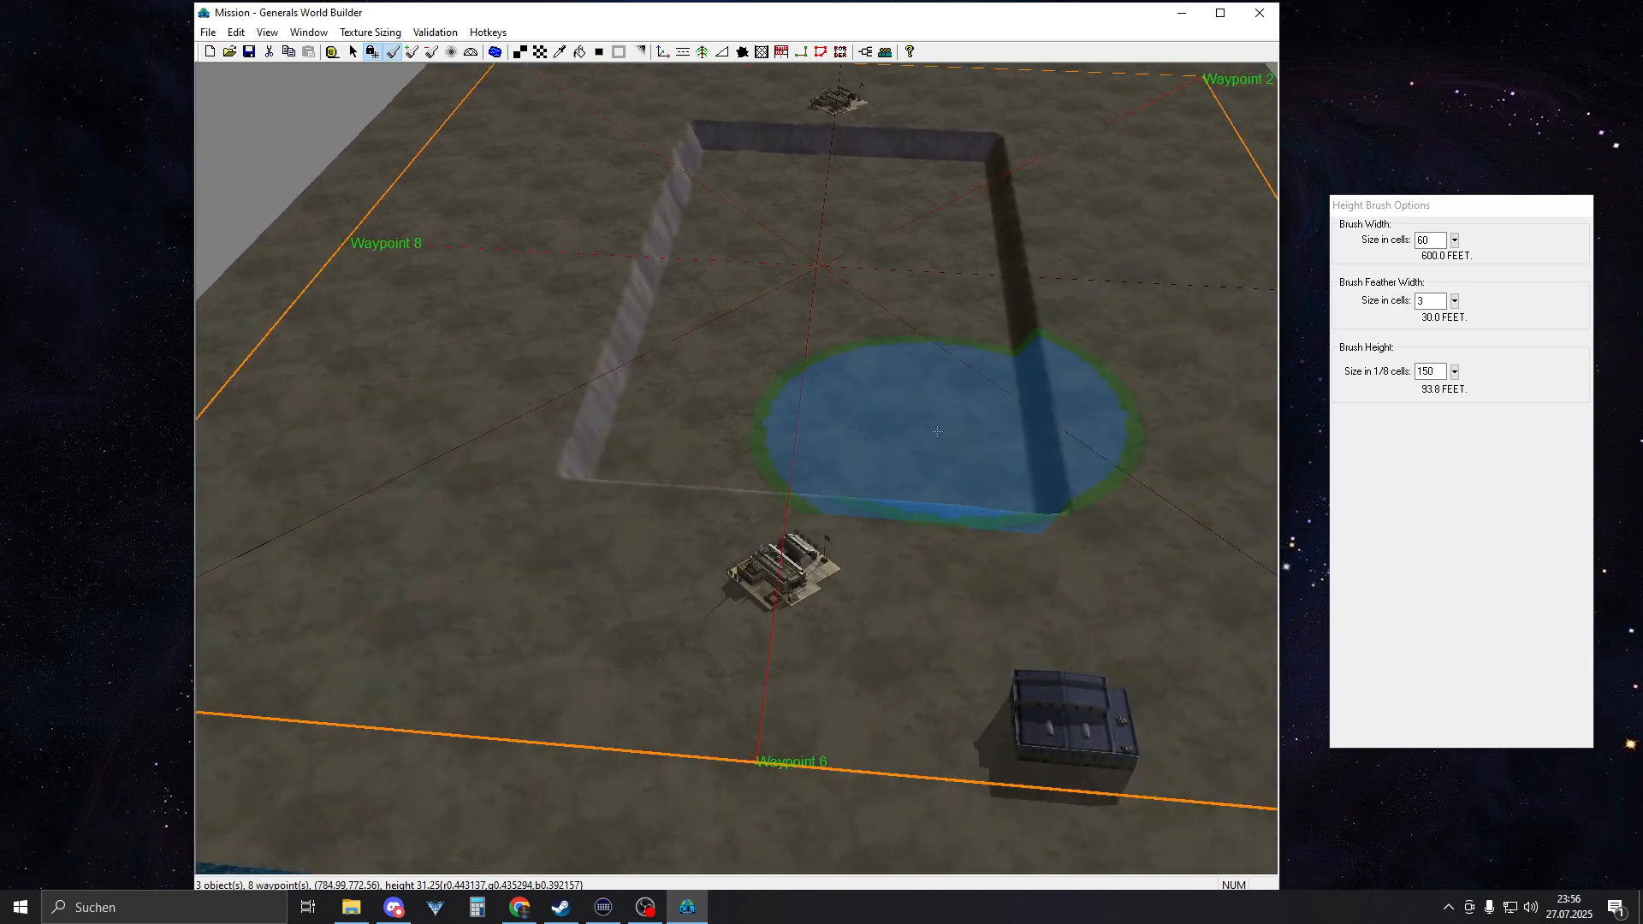
right_drag(956, 244, 952, 337)
middle_drag(924, 368, 1065, 415)
middle_drag(789, 402, 848, 415)
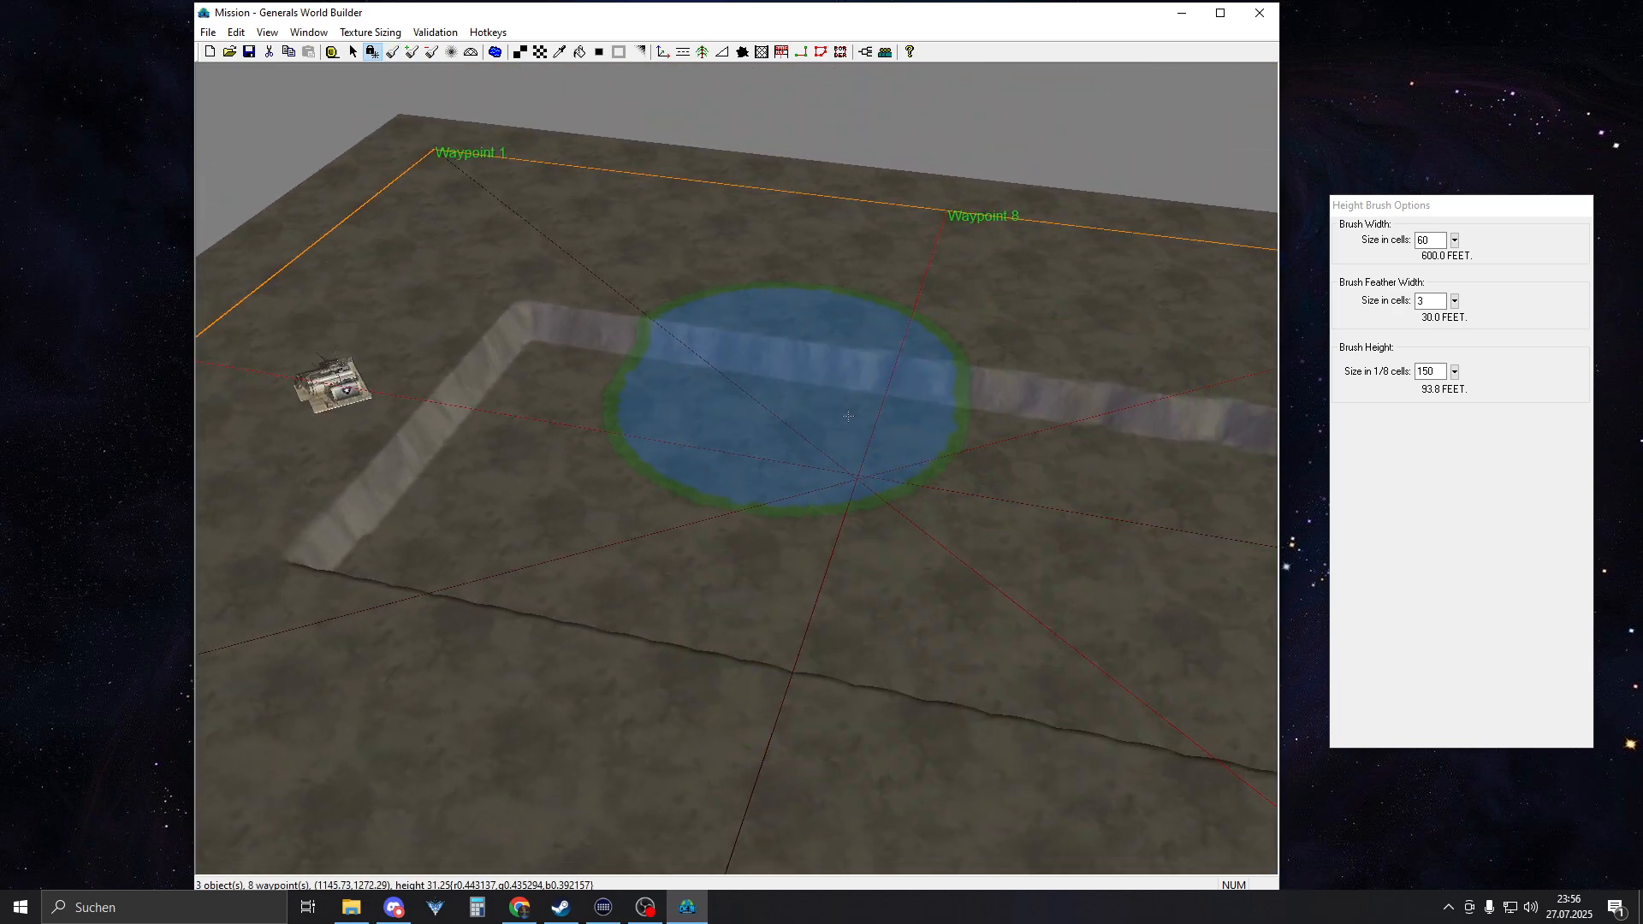
right_drag(848, 416, 921, 451)
right_click(921, 451)
scroll(907, 460, up, 5)
mouse_move(679, 409)
middle_down()
mouse_move(770, 447)
mouse_move(605, 477)
mouse_move(799, 515)
mouse_move(751, 542)
middle_up()
right_drag(751, 542, 510, 248)
middle_drag(510, 249, 569, 288)
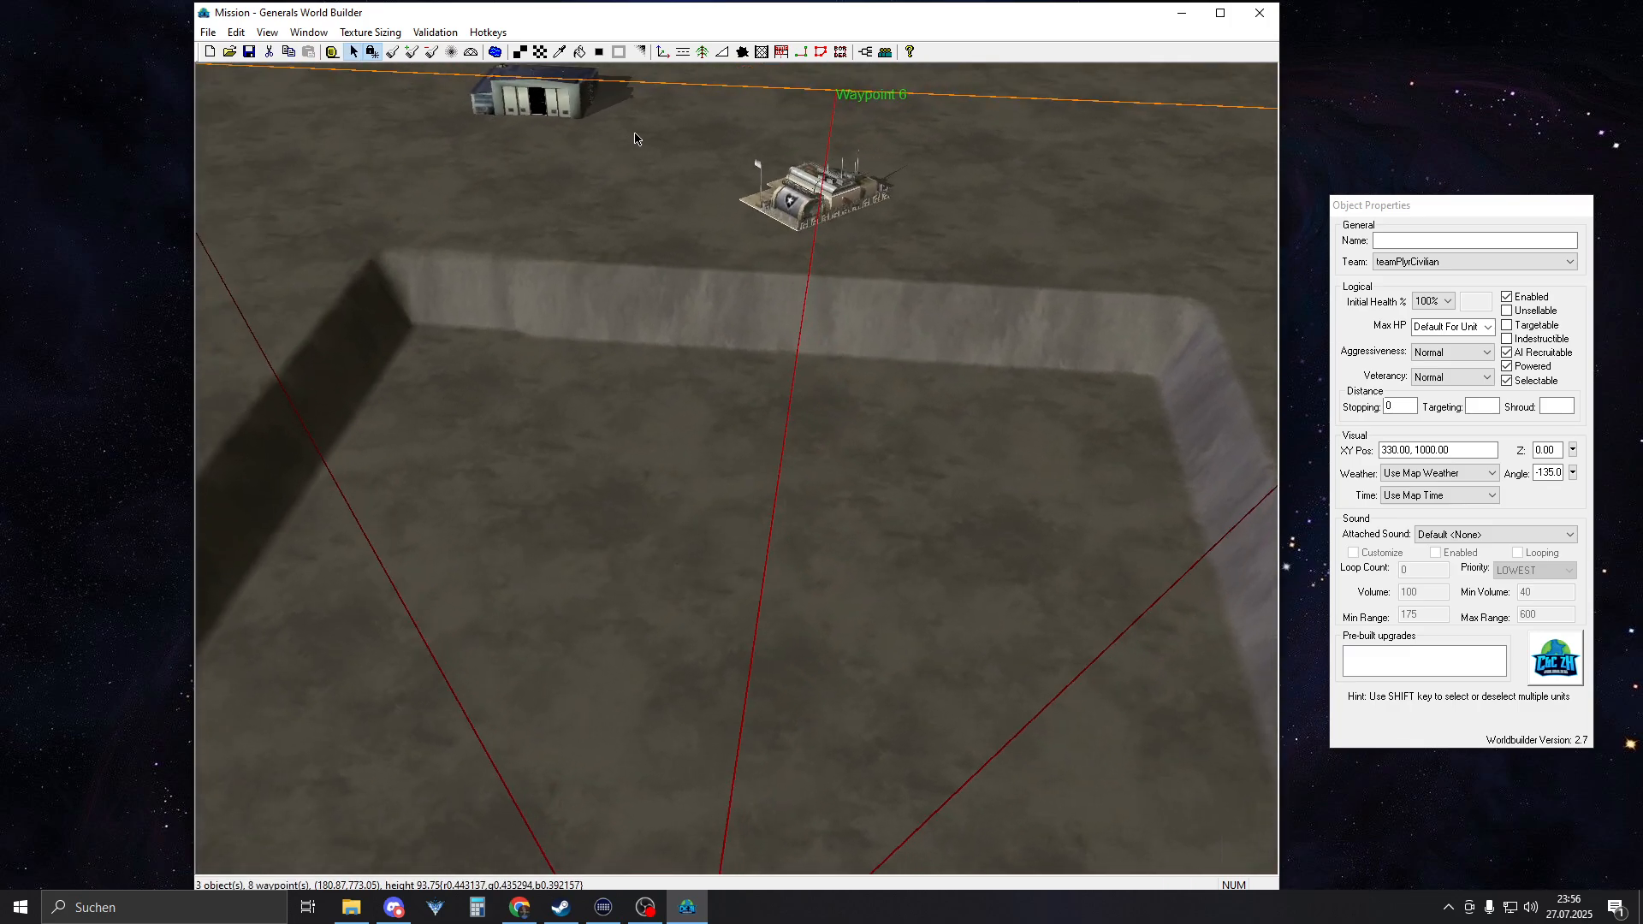
Choose AmericaTankCrusader from the America vehicles as the object to place
click(663, 51)
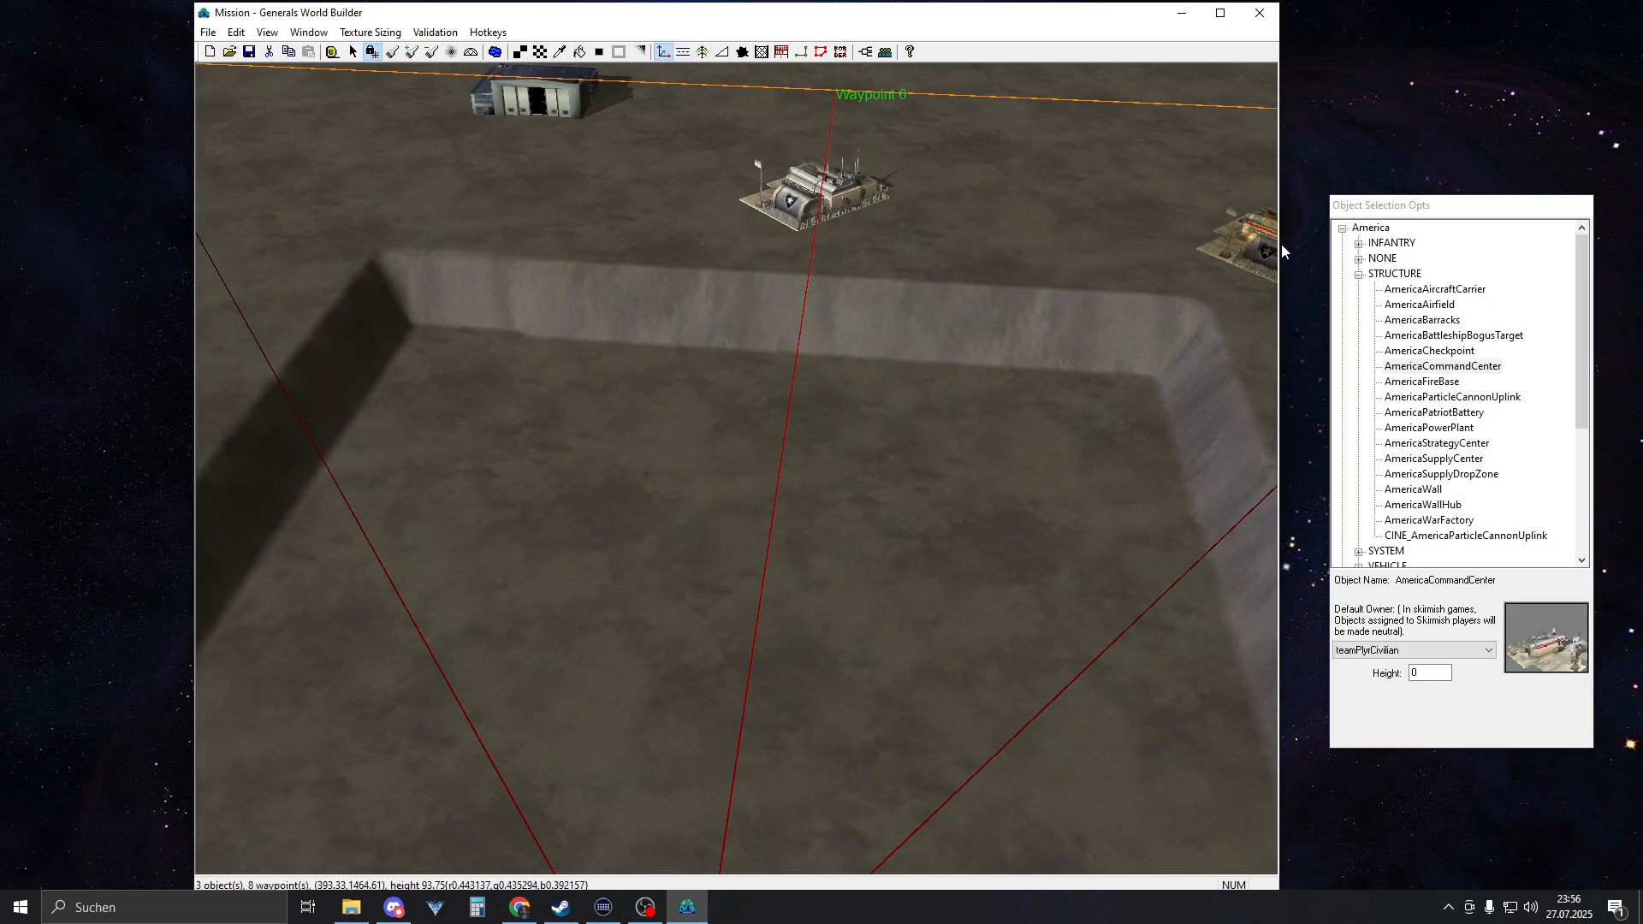
click(1358, 275)
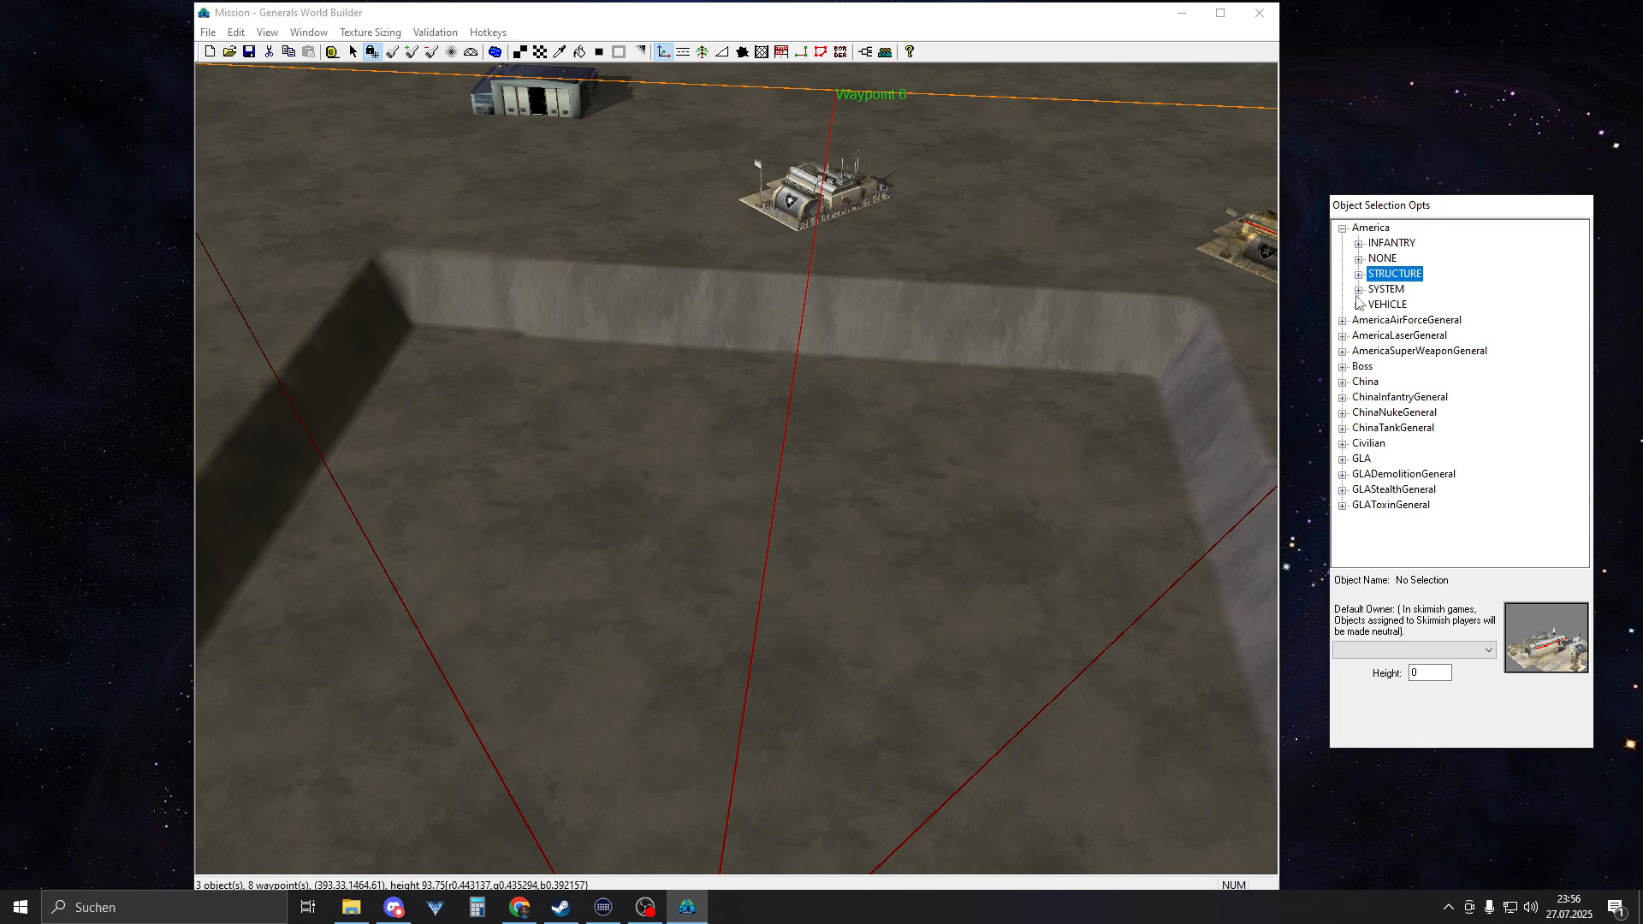
click(1358, 305)
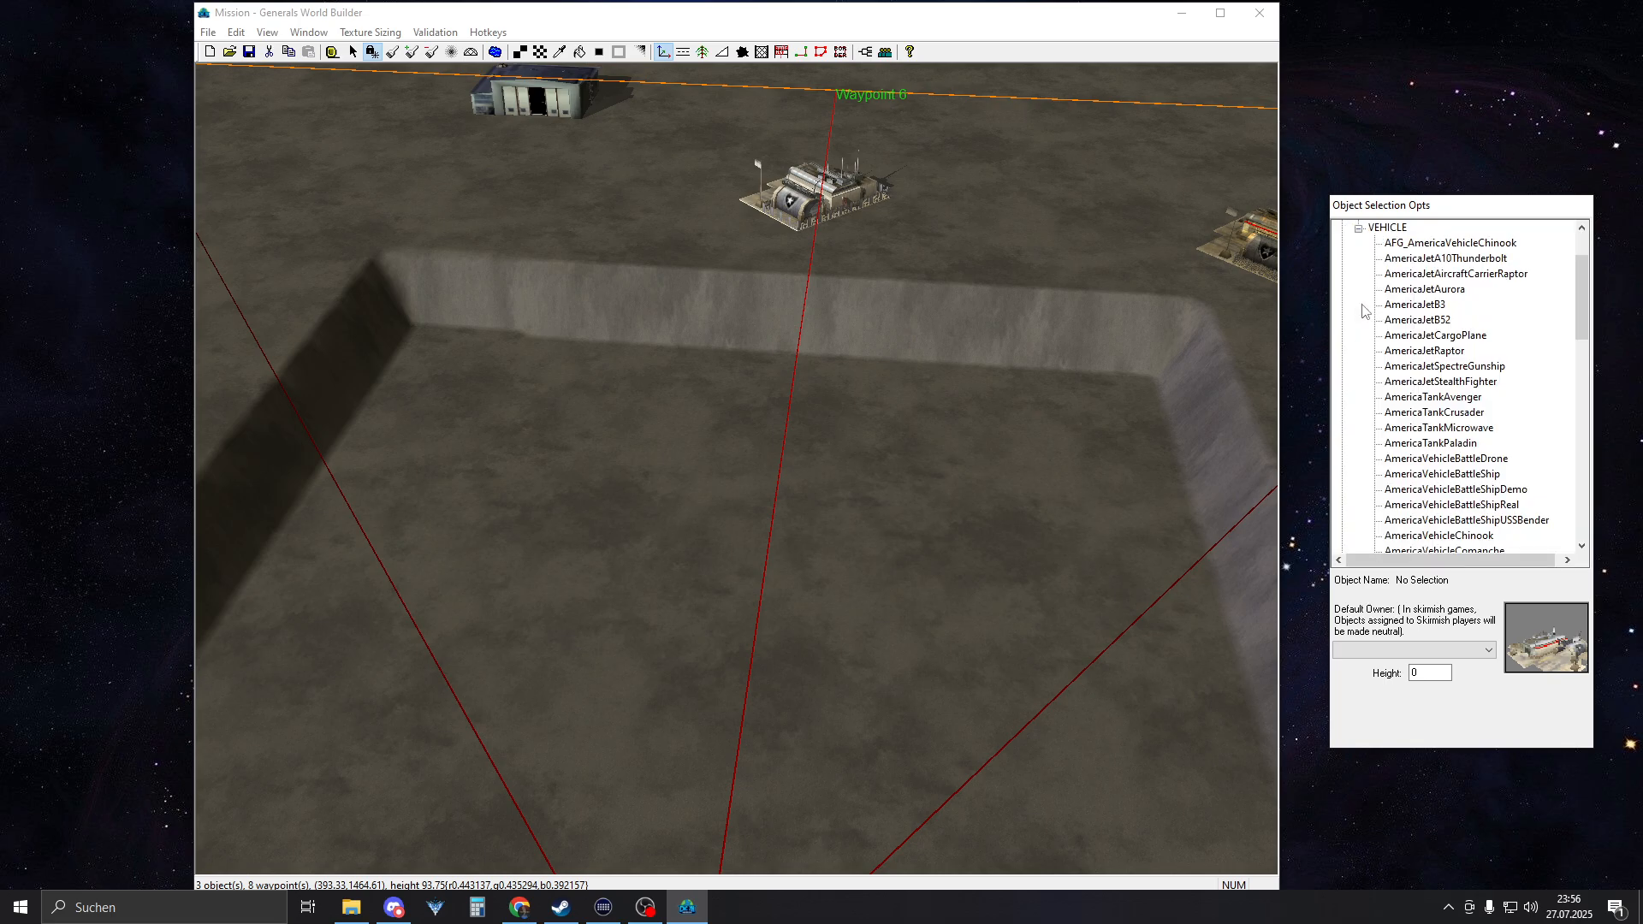
click(1440, 416)
Compare the tank preview's size with the sunken central area and its slopes, without placing the tank
right_drag(513, 804, 624, 657)
scroll(611, 548, up, 3)
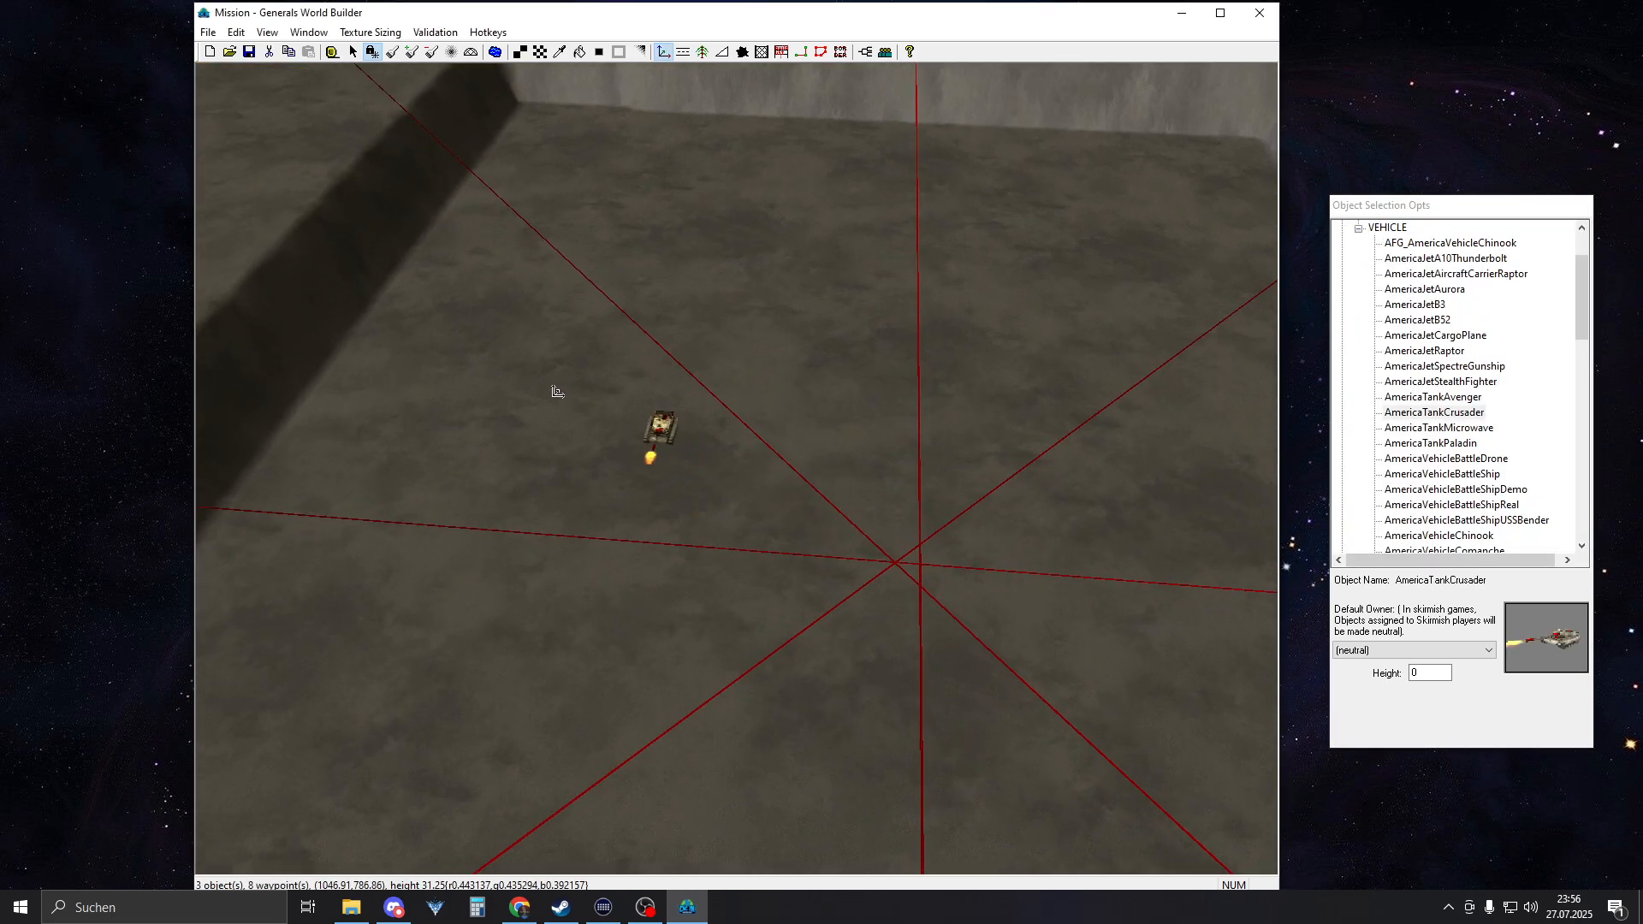
right_drag(924, 470, 1214, 469)
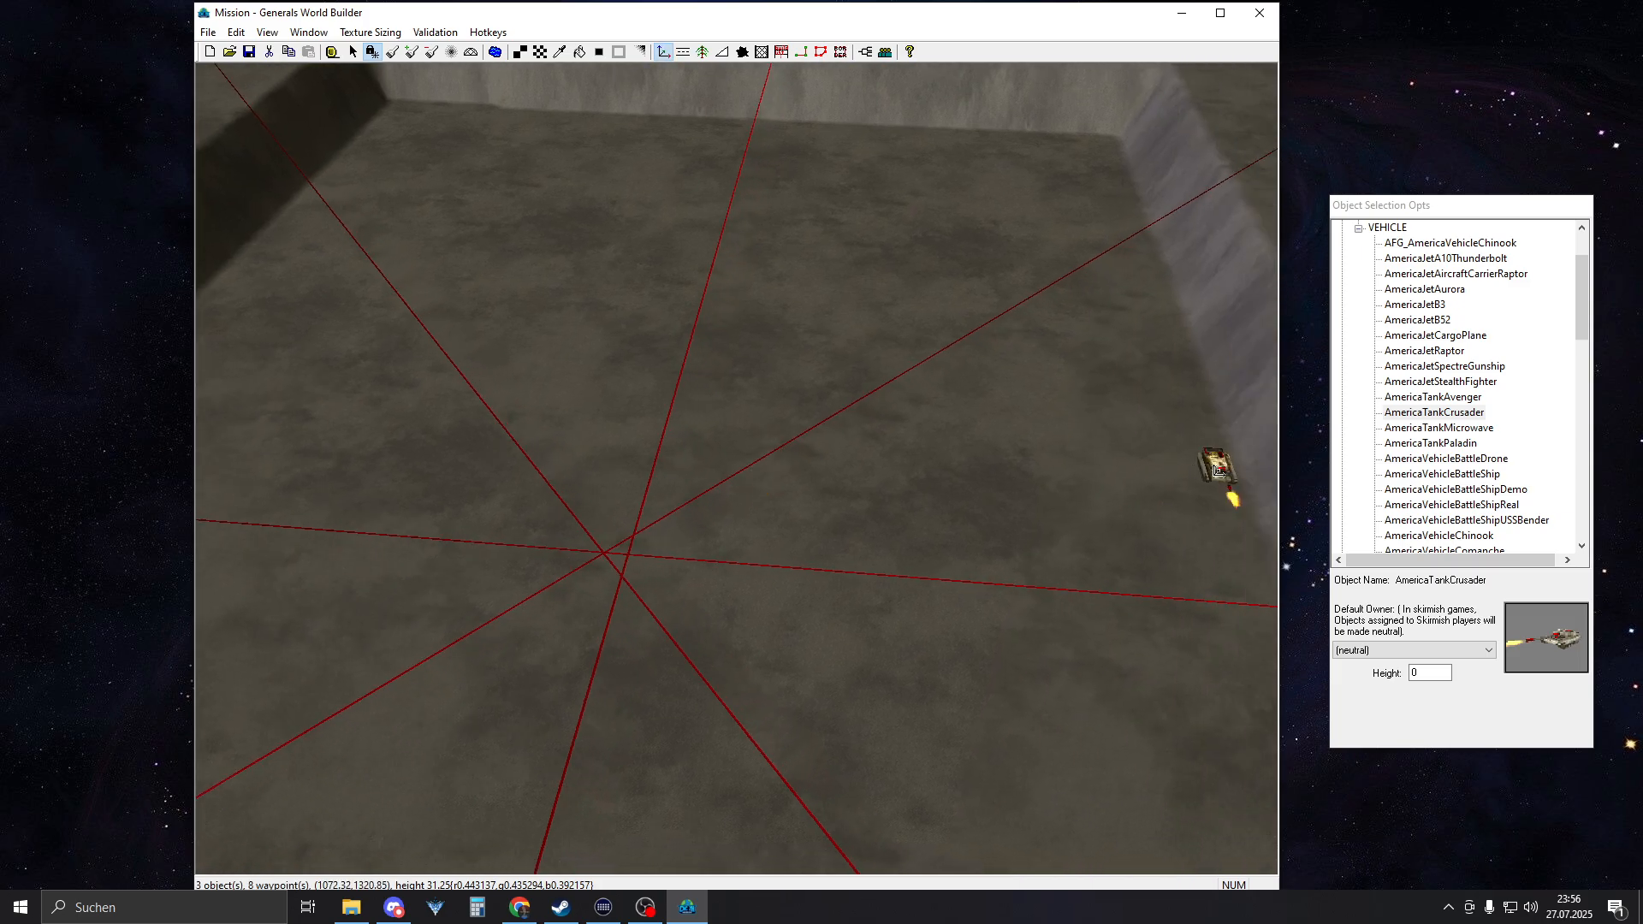
right_drag(689, 436, 474, 413)
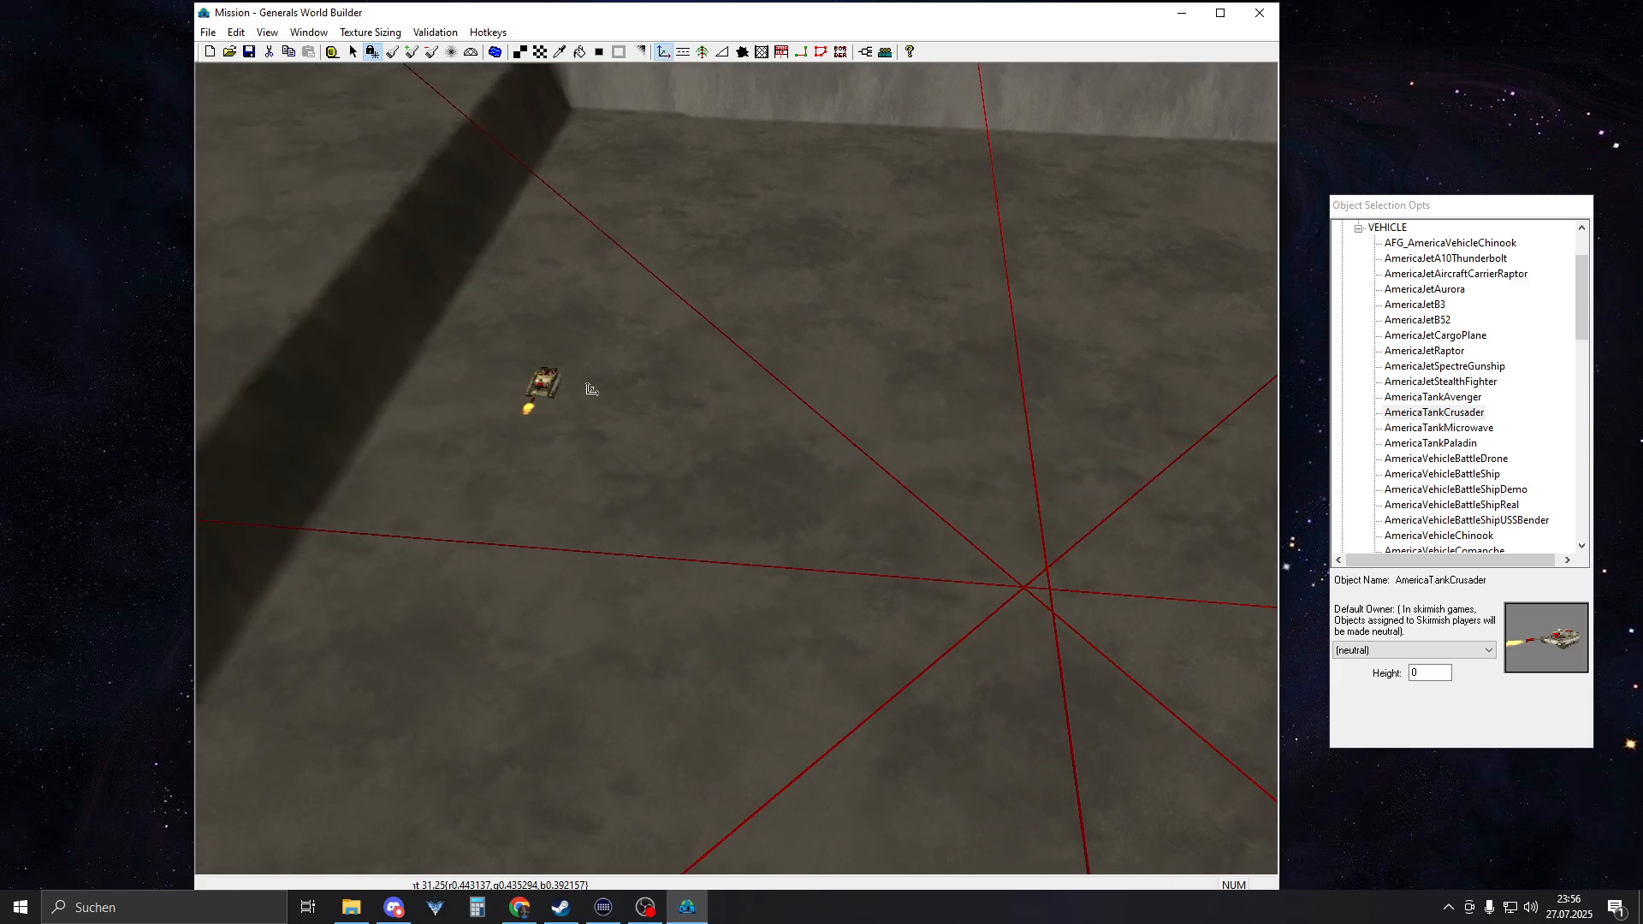
right_drag(842, 359, 1026, 300)
scroll(913, 492, down, 2)
scroll(907, 492, down, 3)
middle_drag(892, 544, 775, 561)
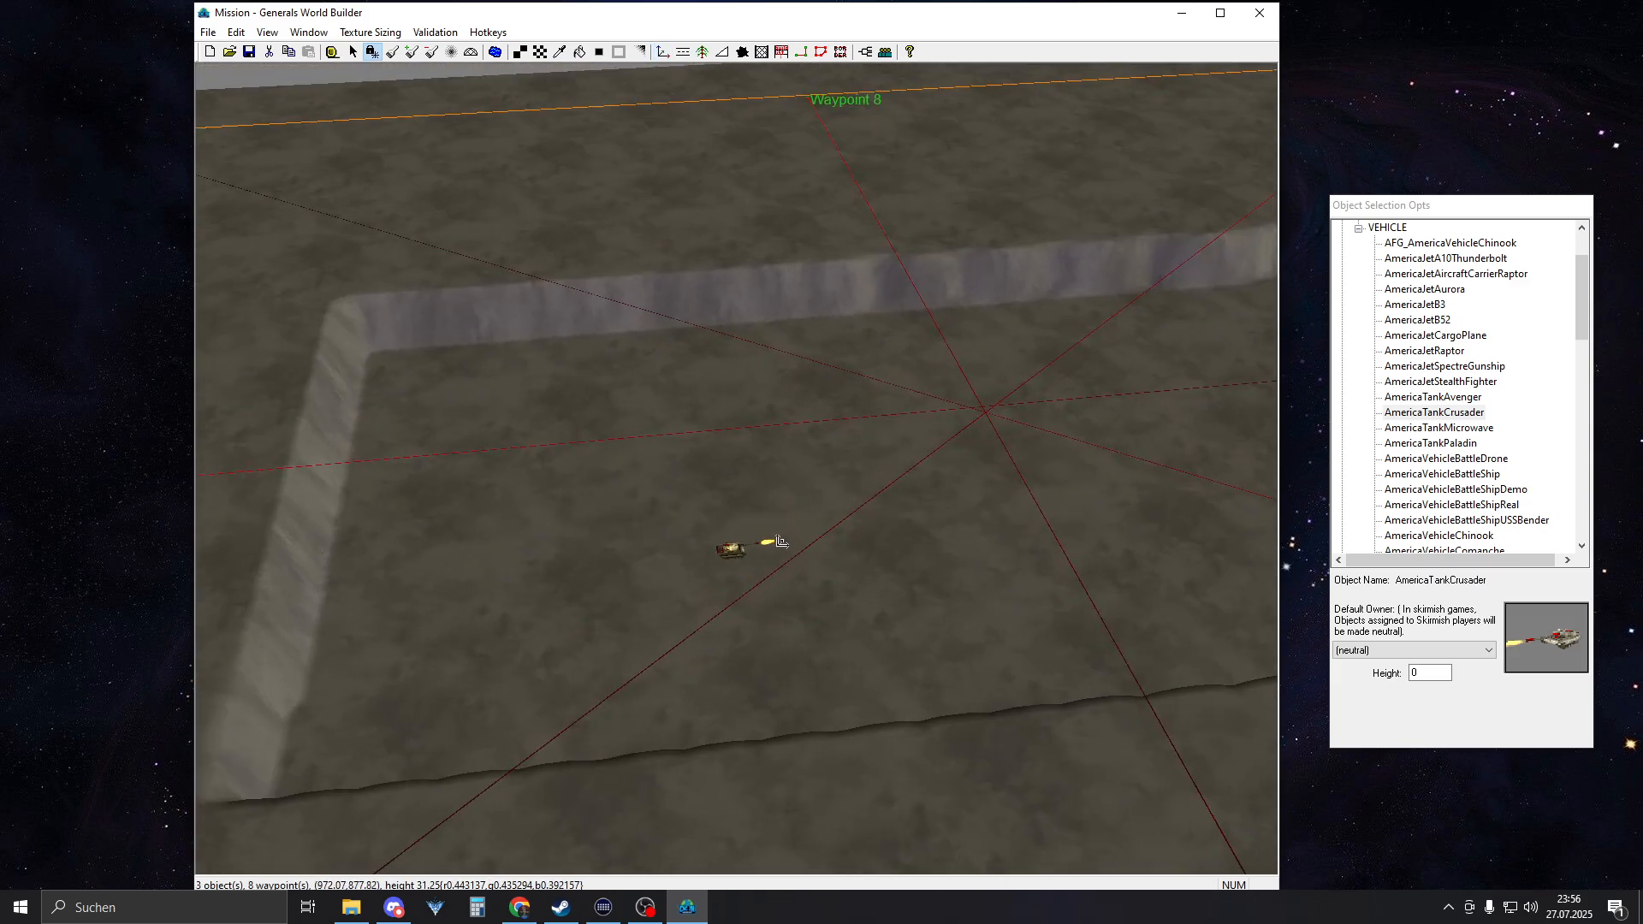
right_drag(949, 513, 1091, 469)
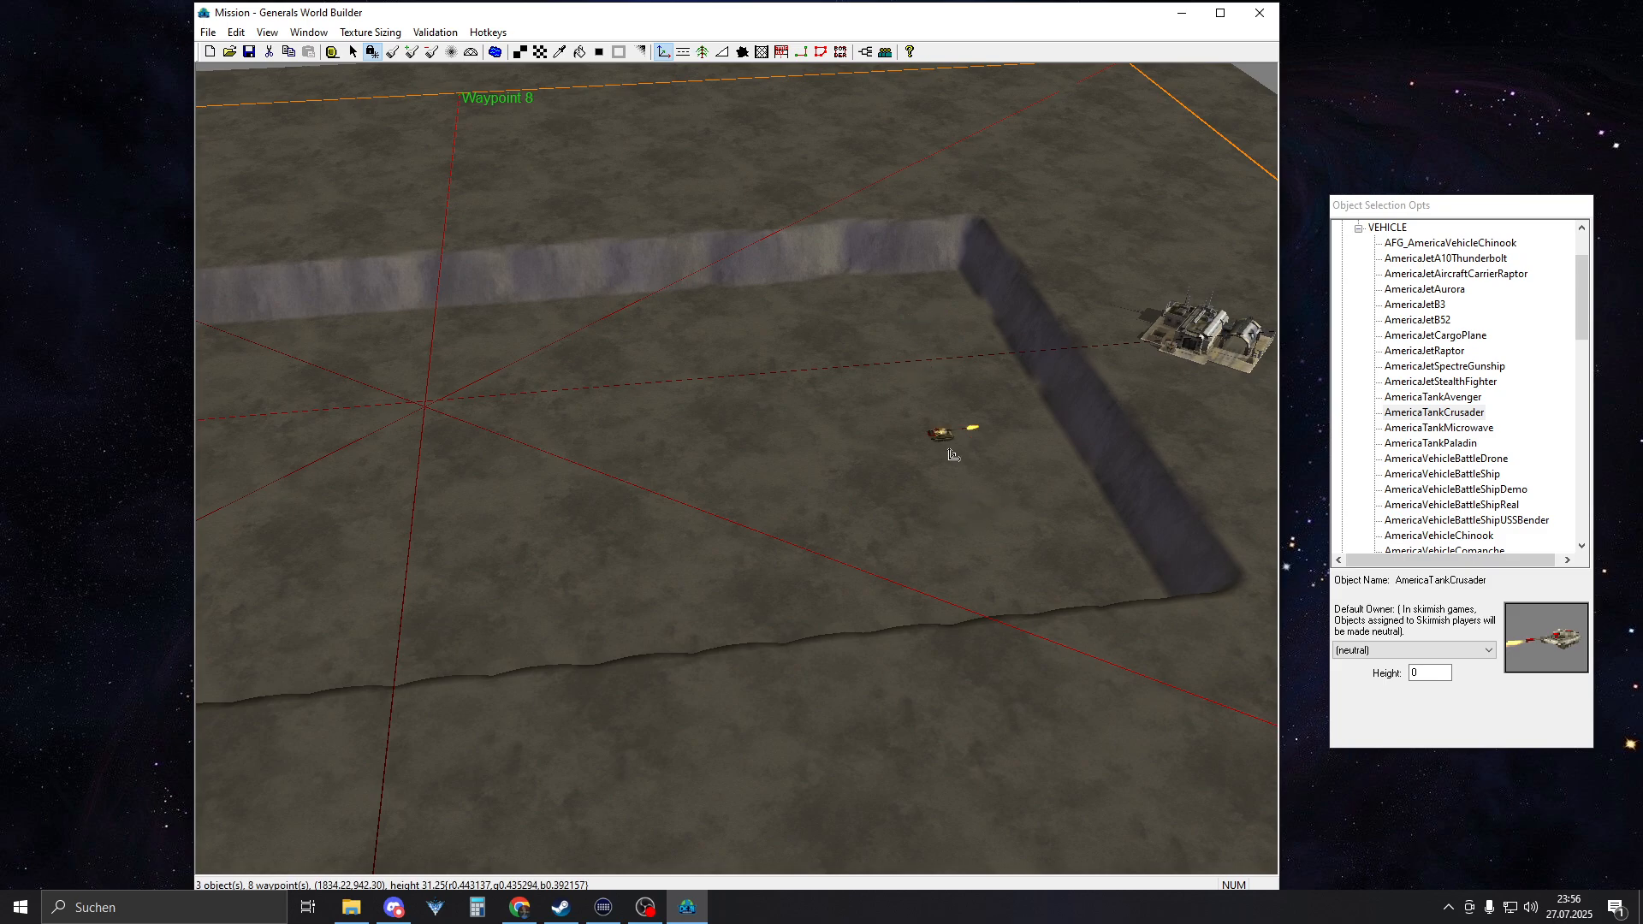
right_click(916, 333)
Measure the distance between the western command center and its plateau's inner edge with the ruler
right_drag(985, 501, 685, 517)
middle_drag(686, 499, 523, 542)
right_drag(523, 542, 498, 526)
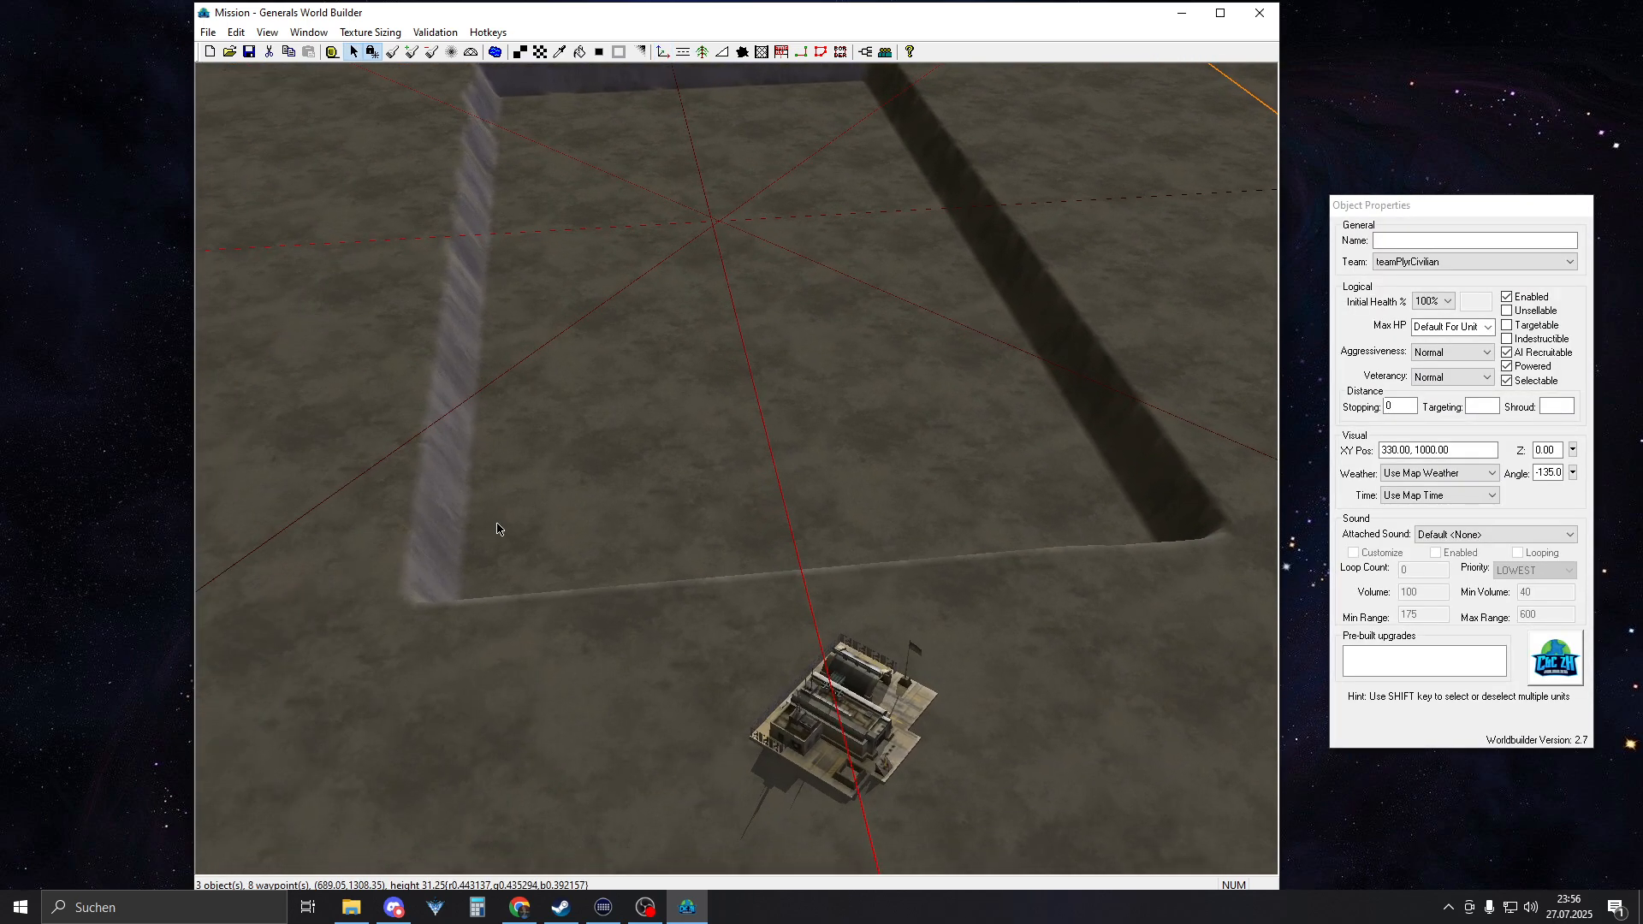
middle_drag(621, 512, 637, 517)
scroll(654, 504, up, 3)
right_drag(669, 489, 705, 560)
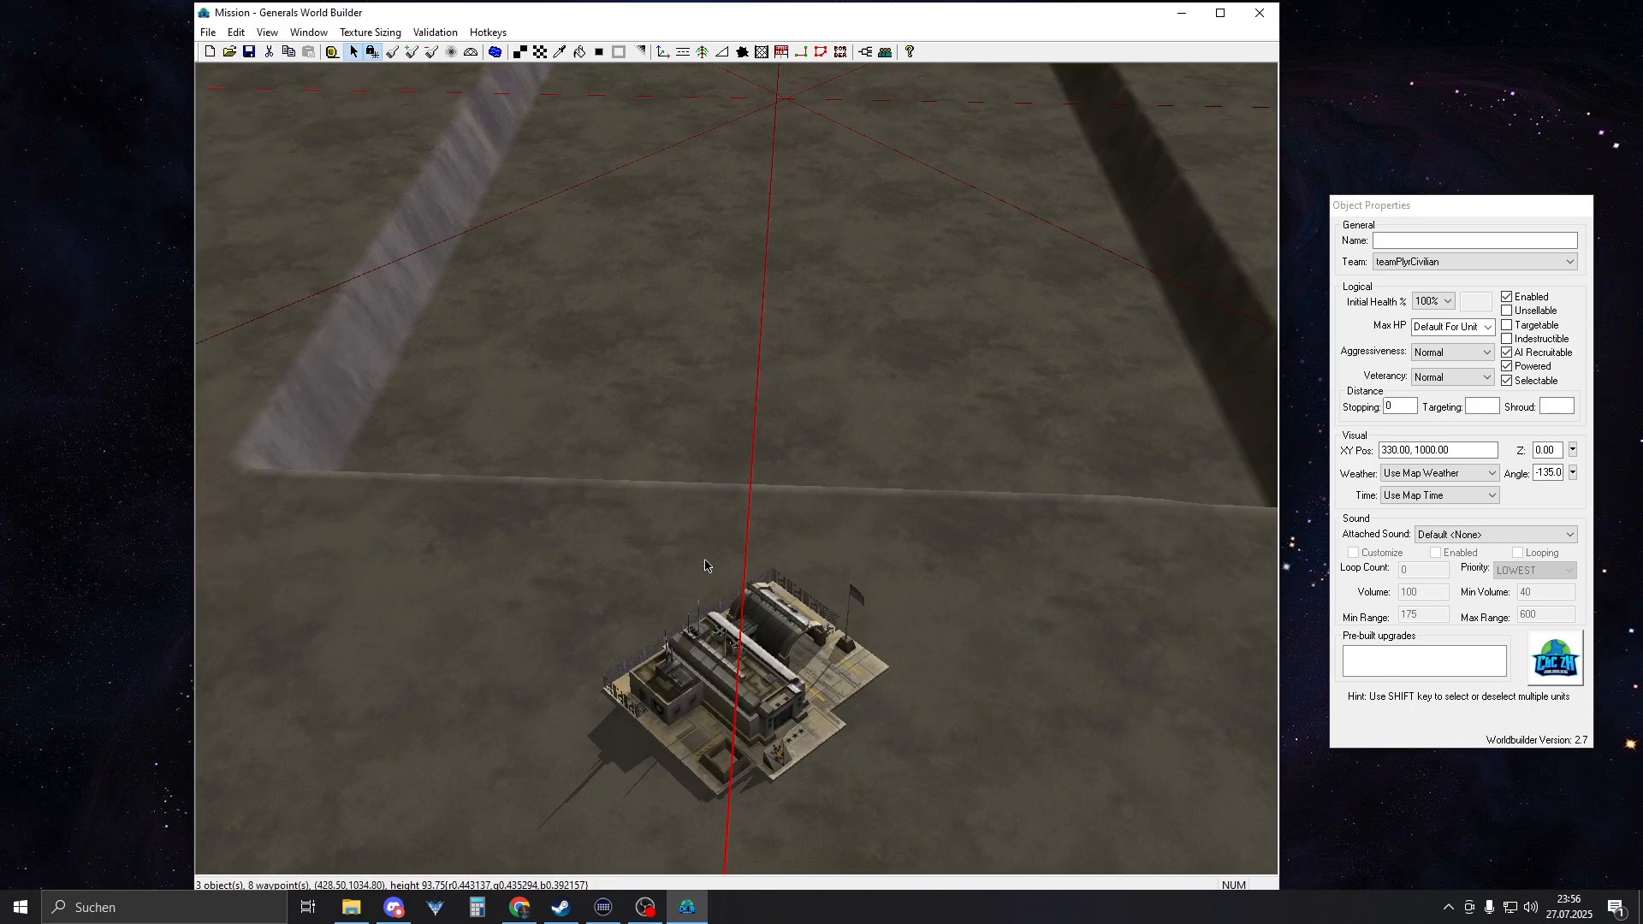
click(332, 54)
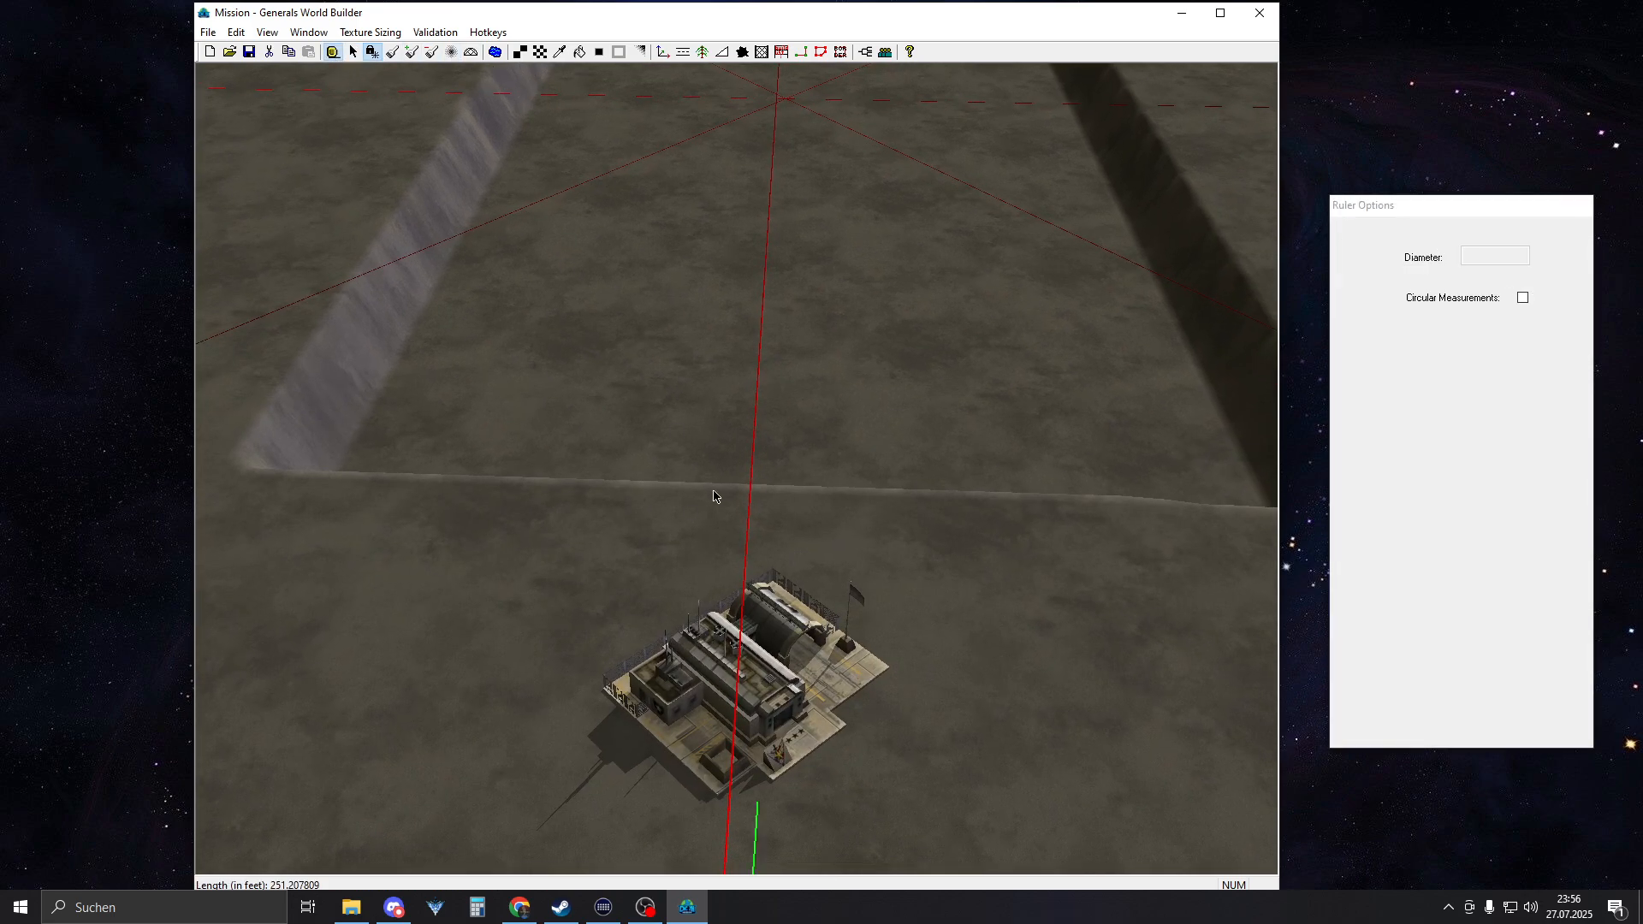
right_drag(719, 495, 597, 244)
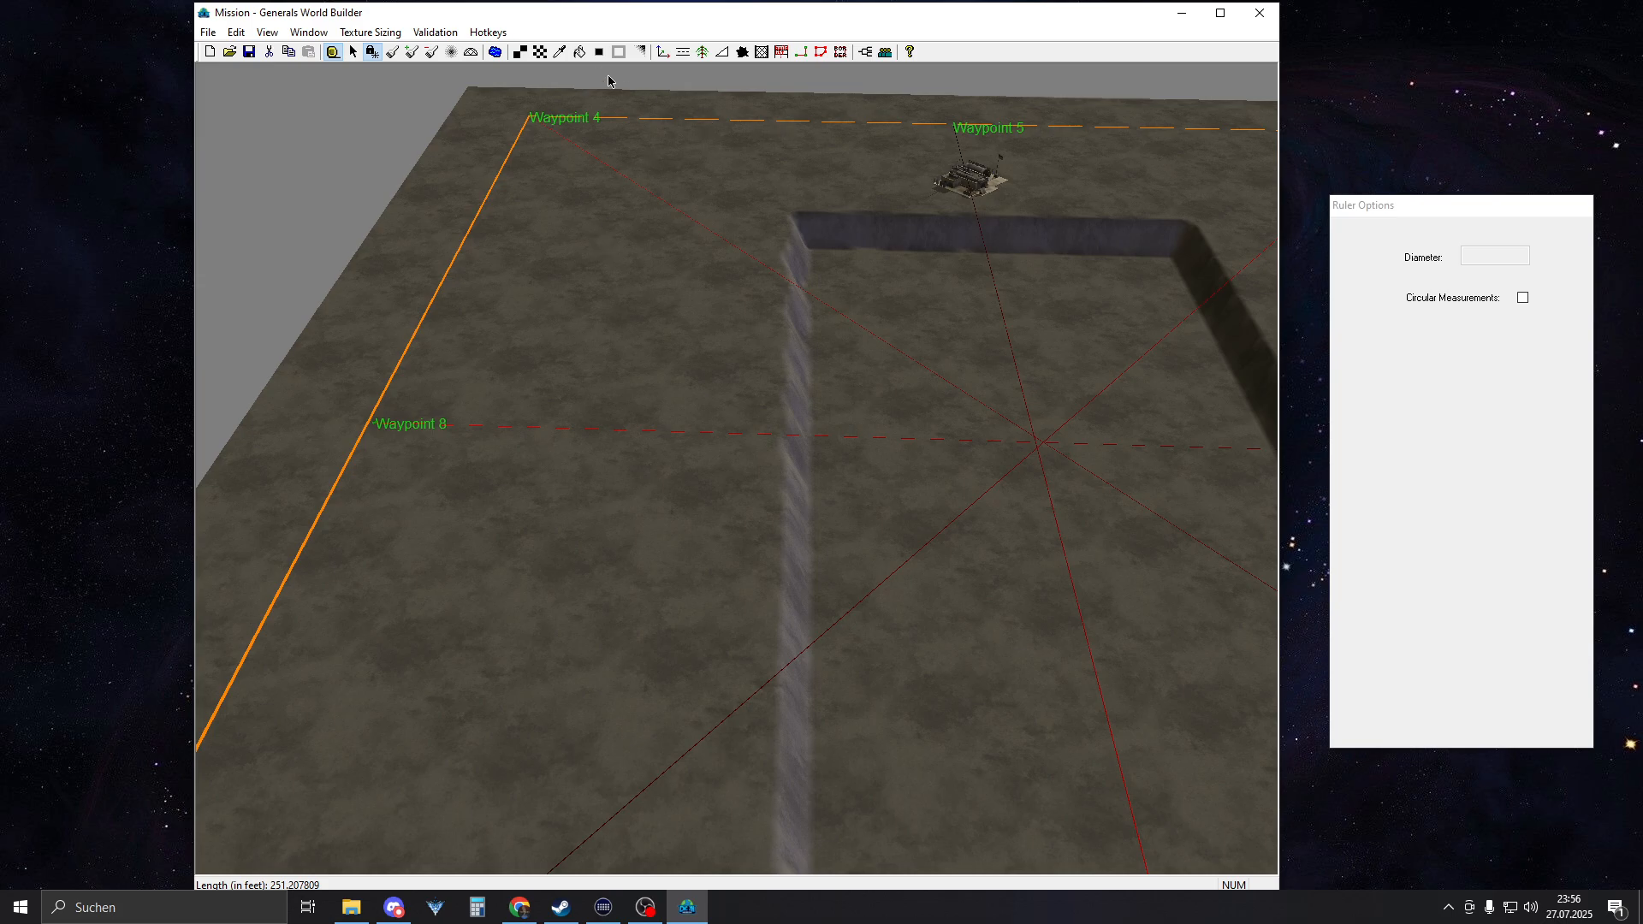
Widen the sunken area along its northern edge with a height brush 10 cells wide set to height 50
click(392, 52)
scroll(881, 433, up, 2)
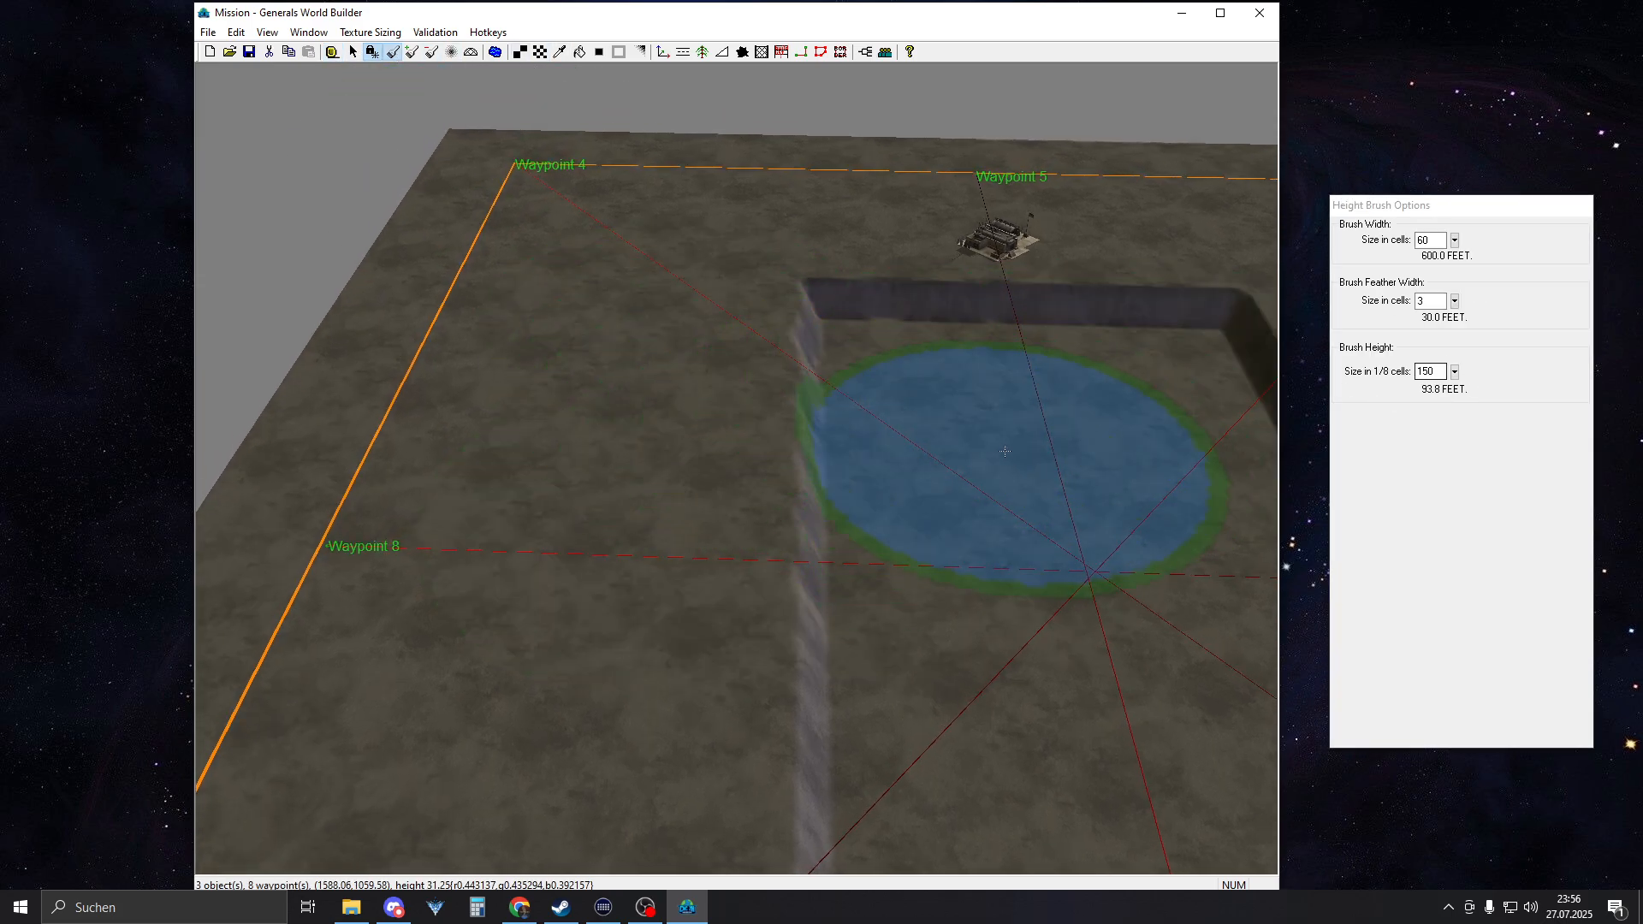
click(1439, 373)
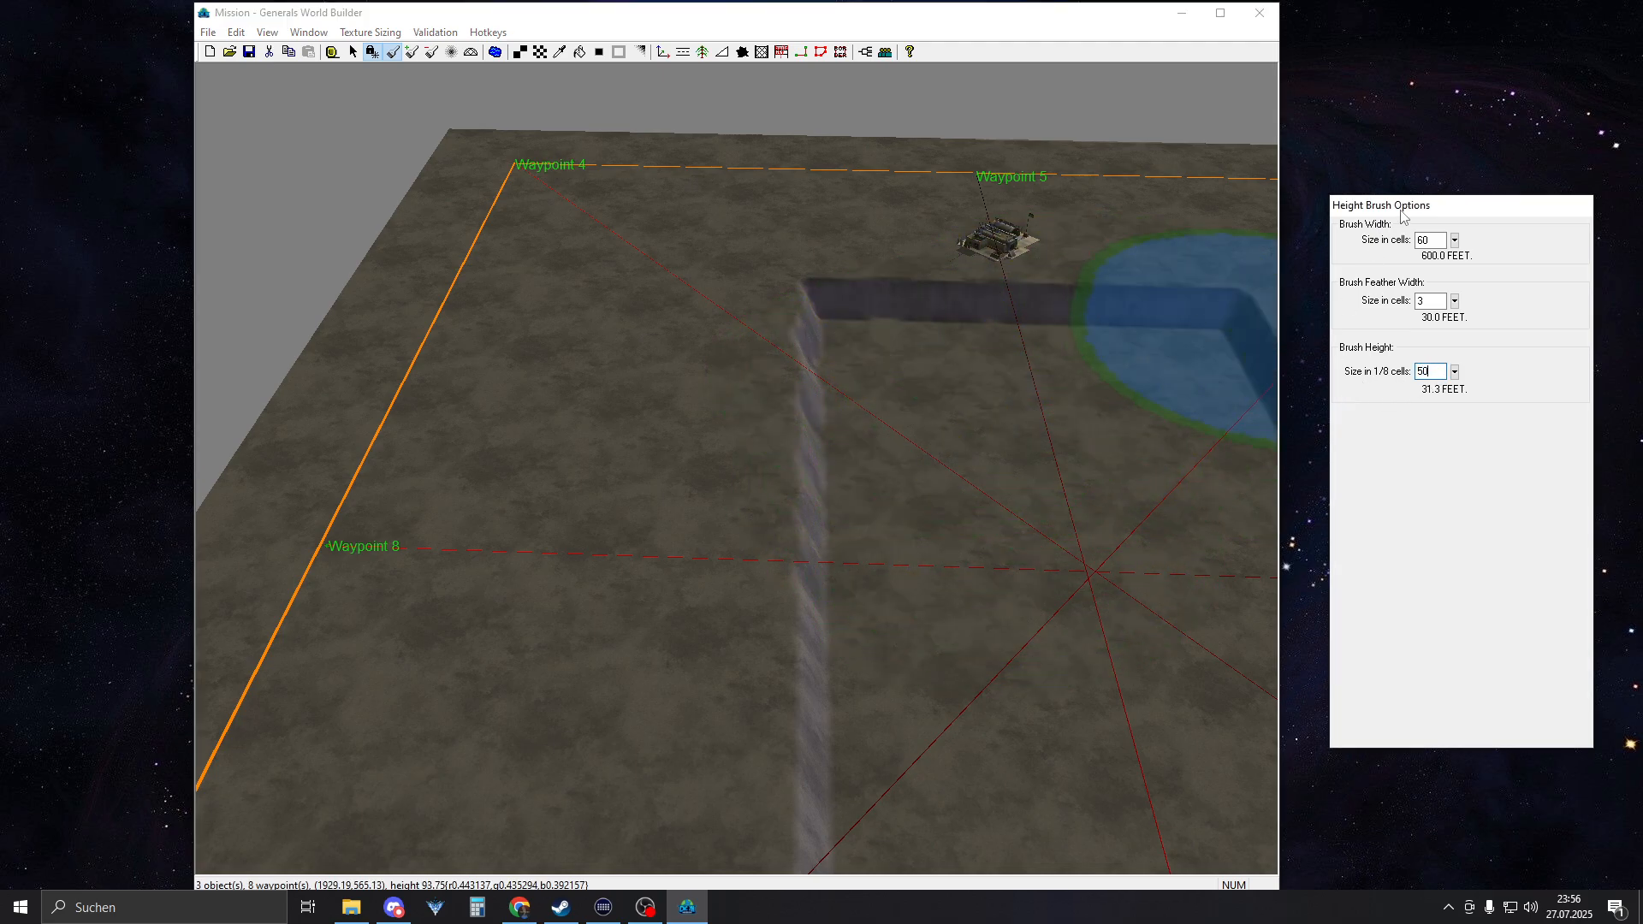
text(10)
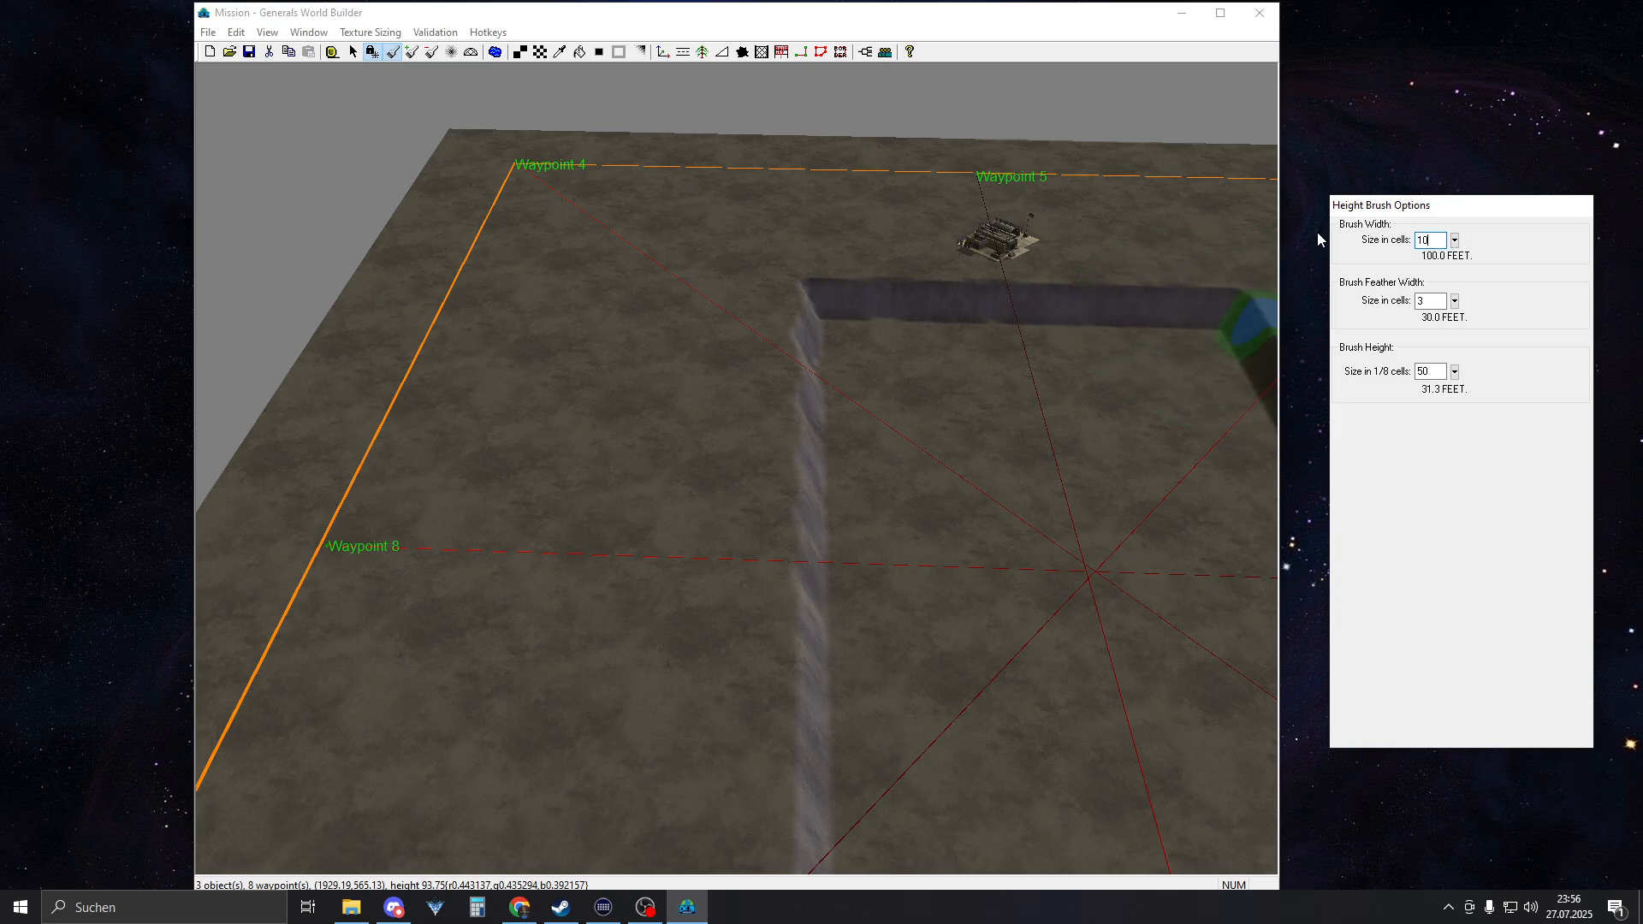
drag(808, 320, 803, 866)
right_drag(806, 703, 794, 623)
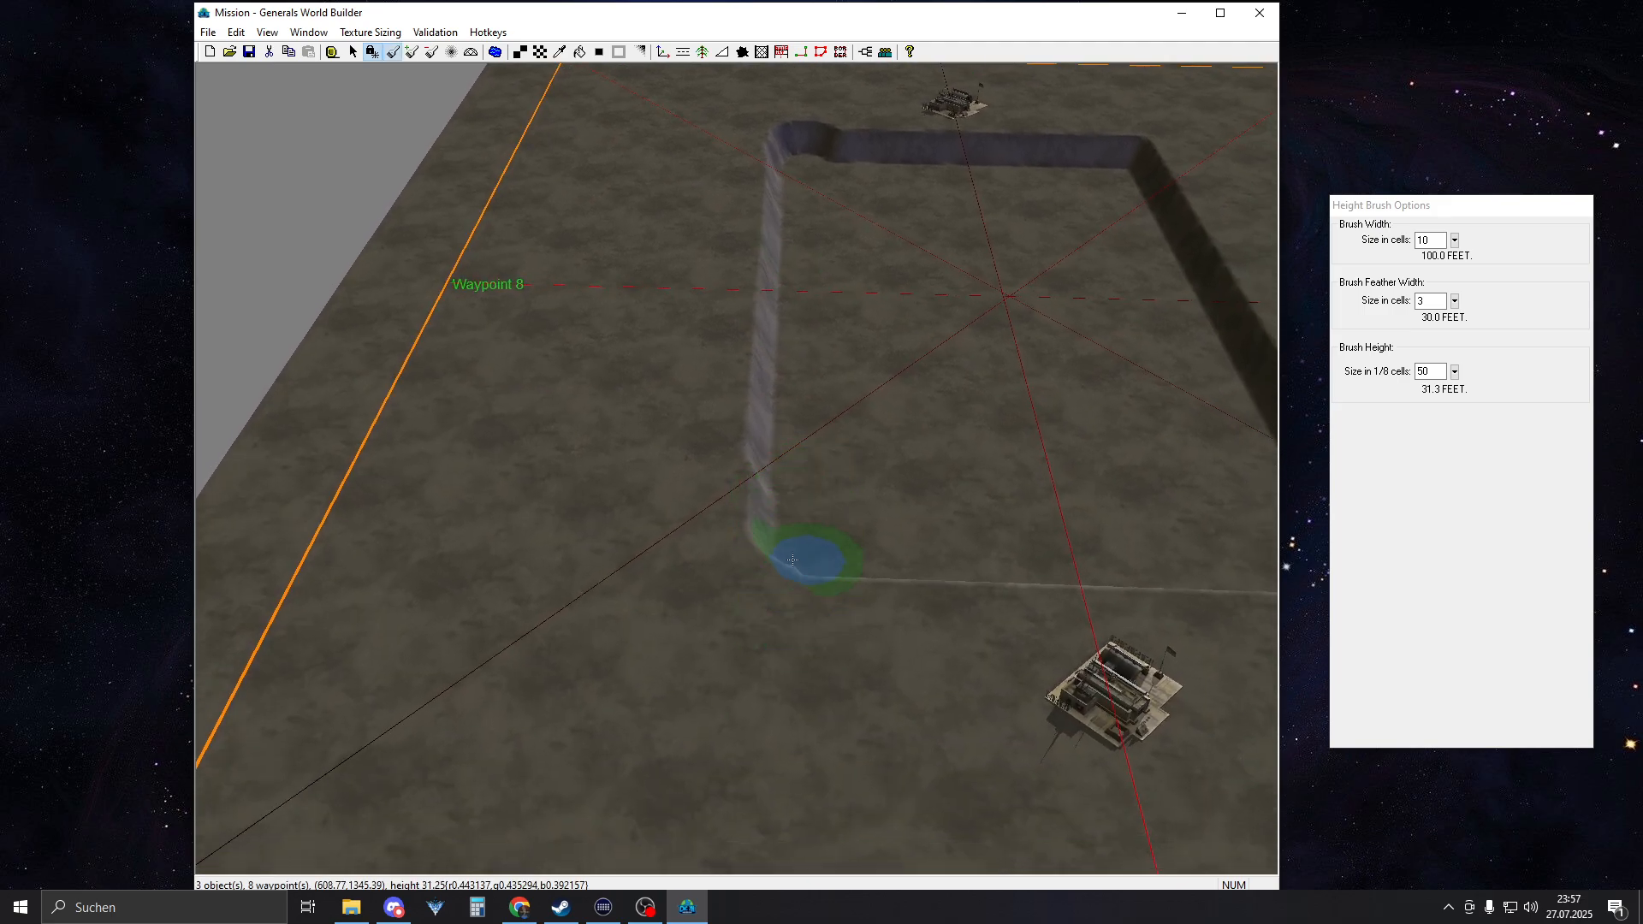
mouse_move(792, 560)
mouse_down()
mouse_move(772, 494)
mouse_move(787, 547)
mouse_up()
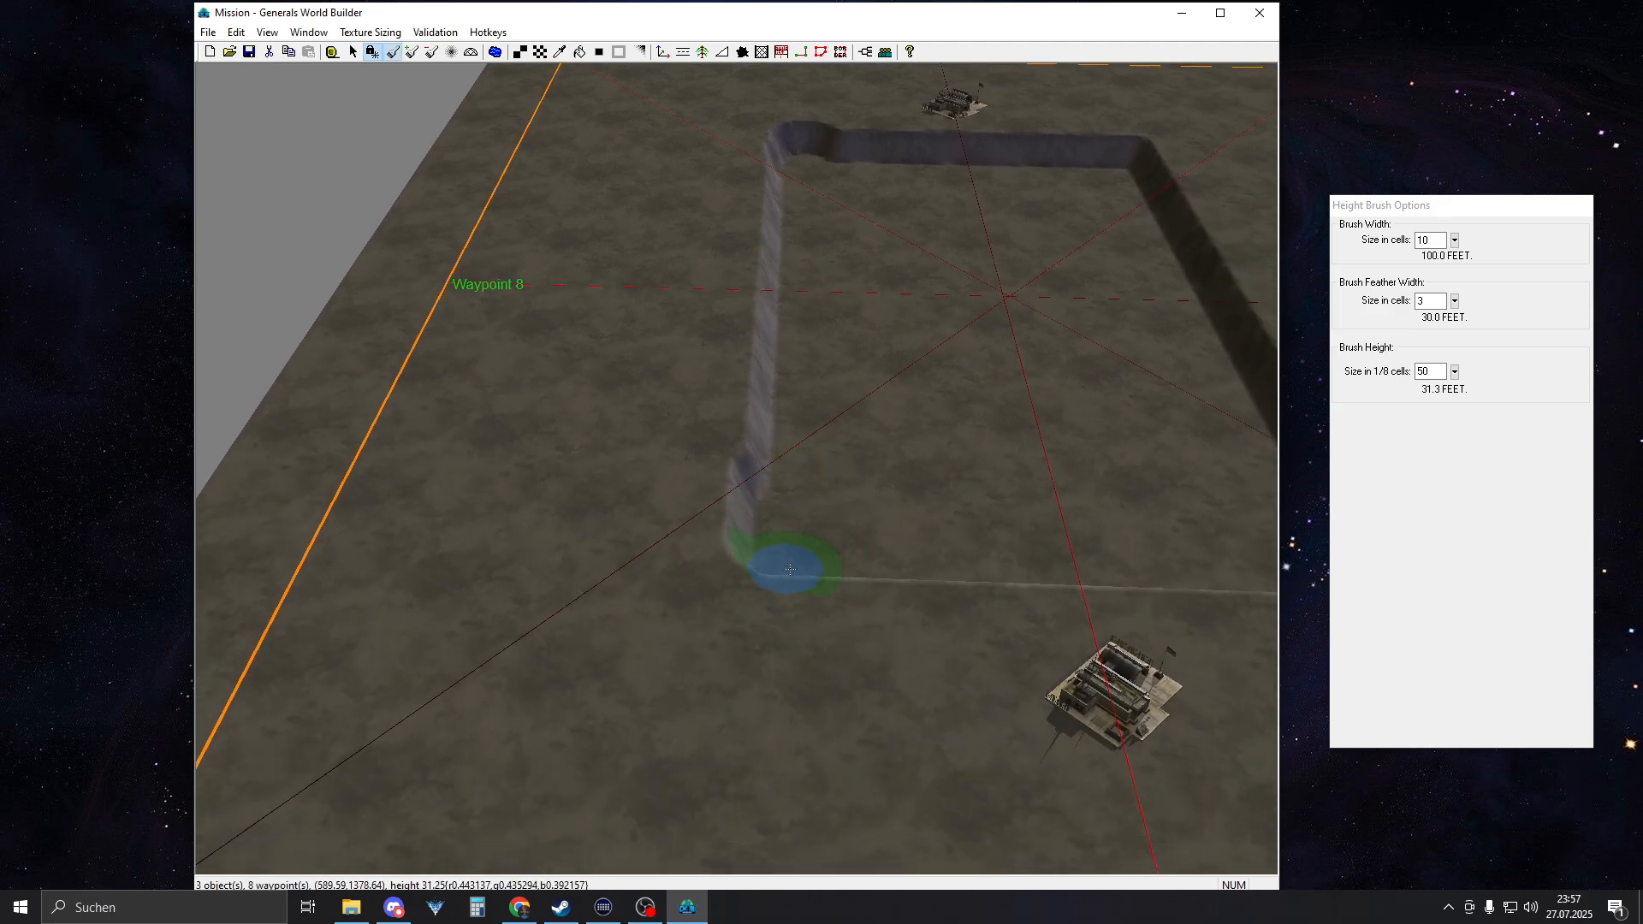
Set the brush height to 150 and straighten the bumps in the sunken area's northern and eastern rims
click(1407, 382)
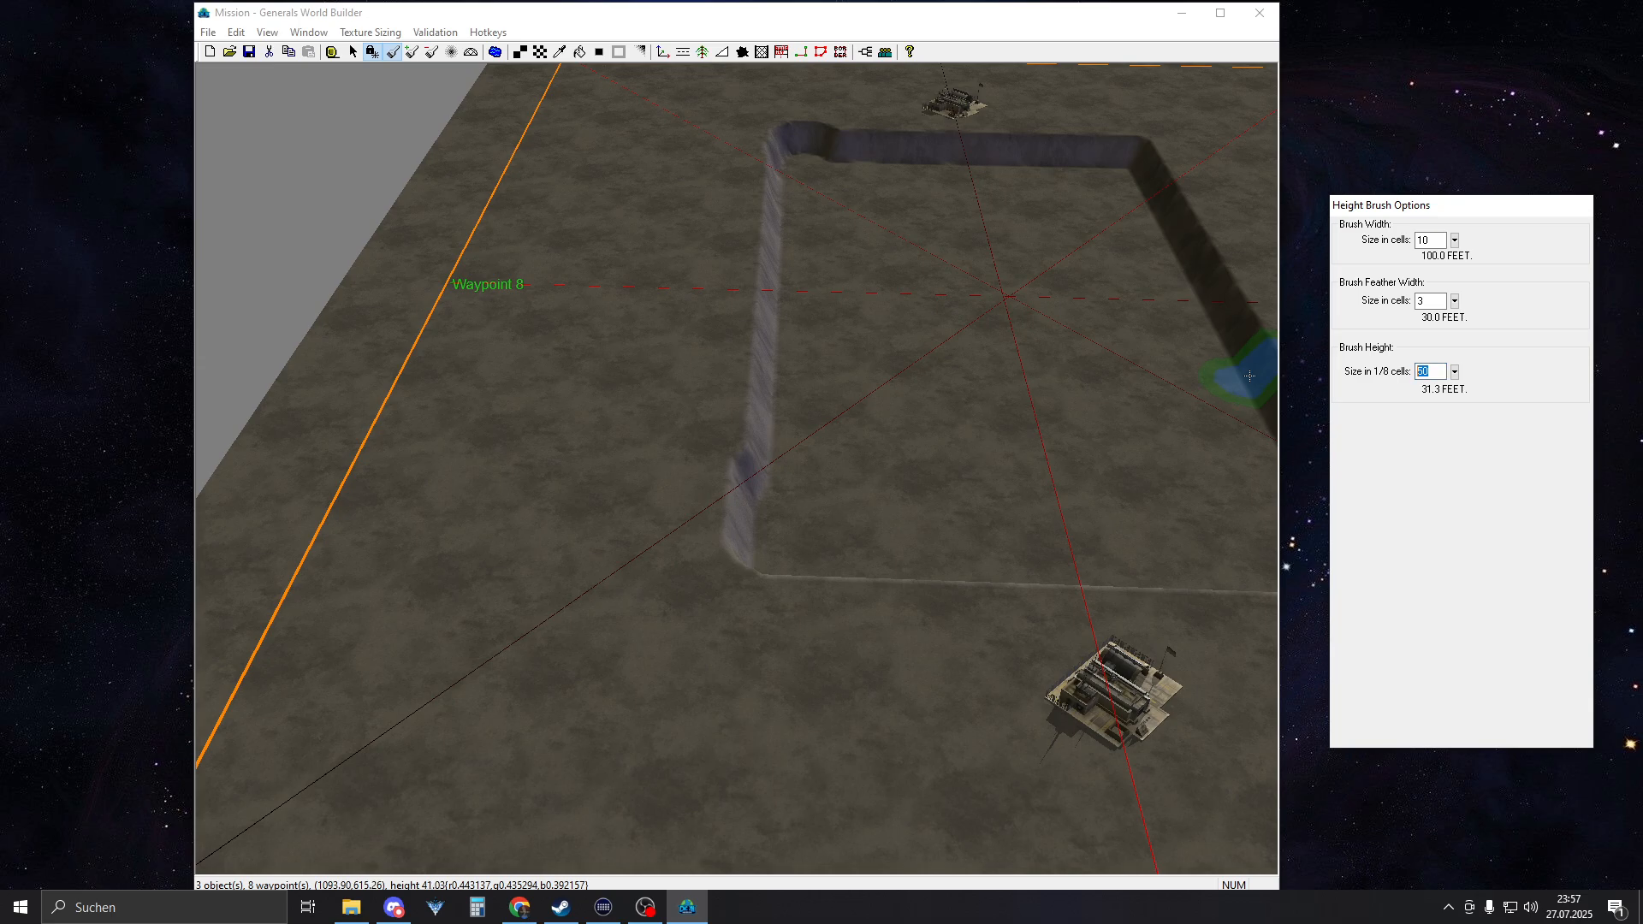
click(705, 444)
scroll(700, 545, up, 3)
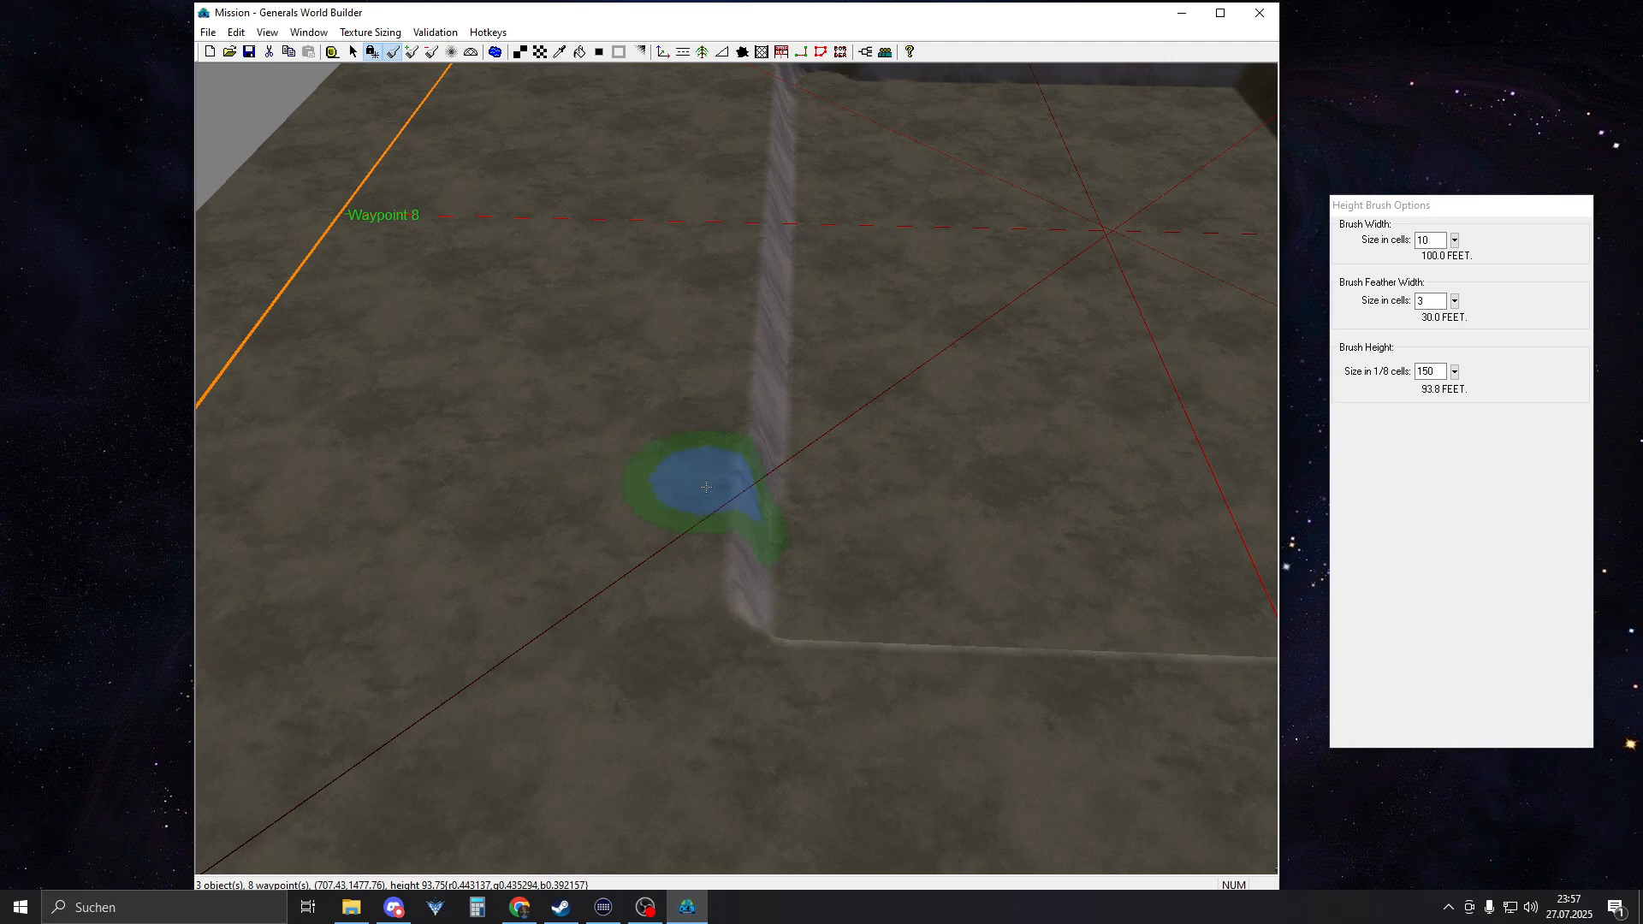
right_drag(717, 356, 708, 400)
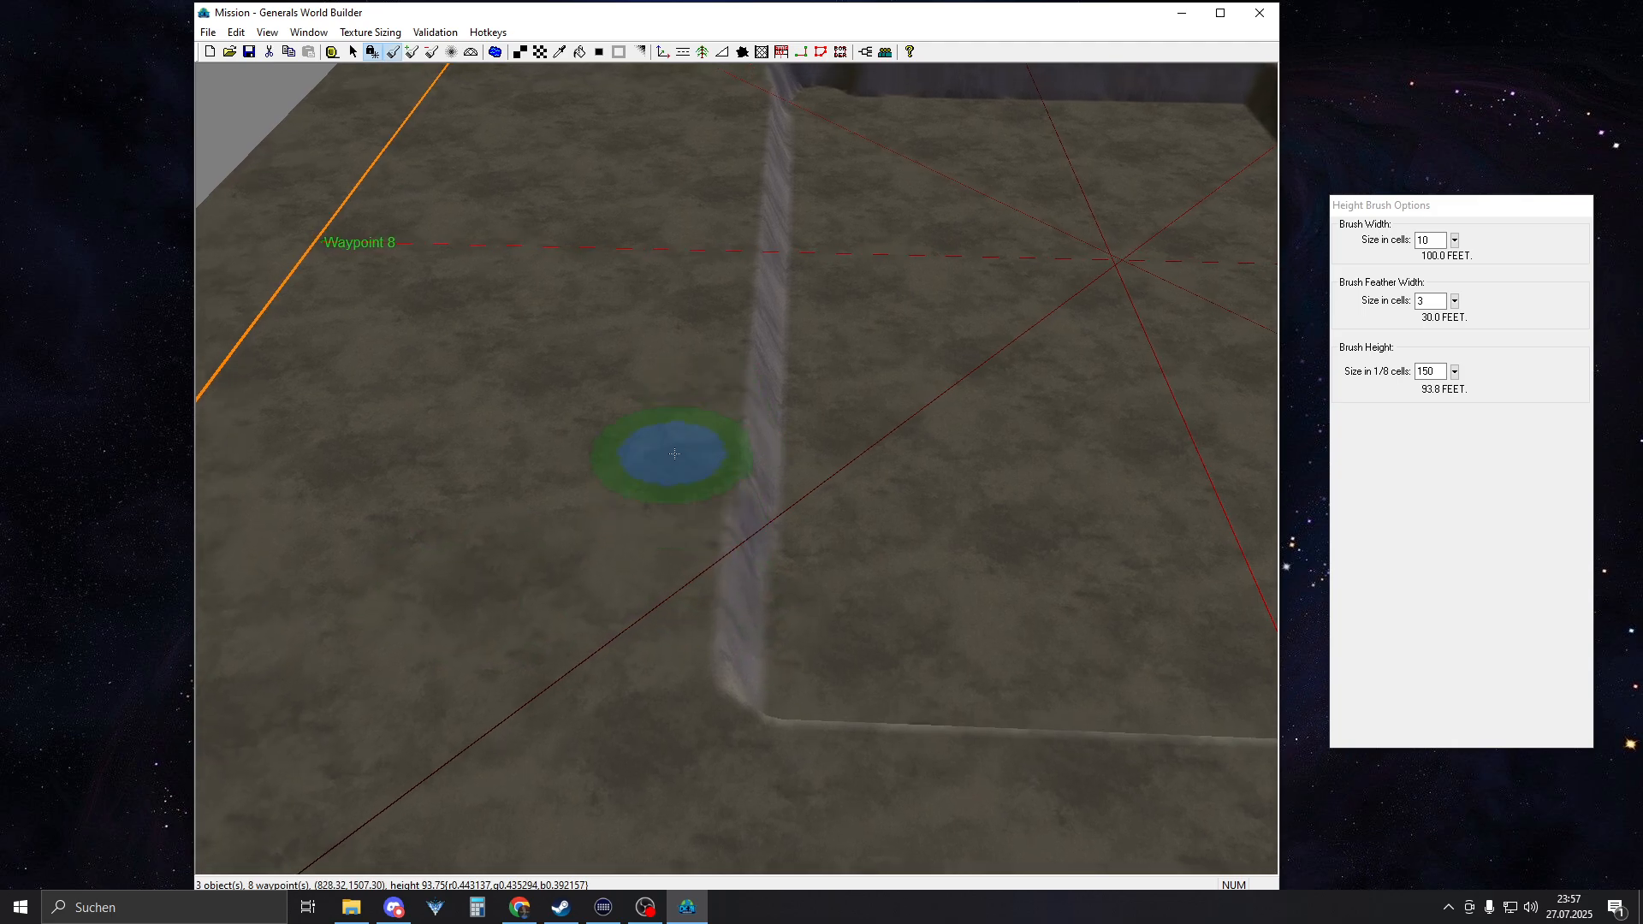
mouse_move(640, 689)
right_down()
mouse_move(676, 436)
mouse_move(738, 291)
right_up()
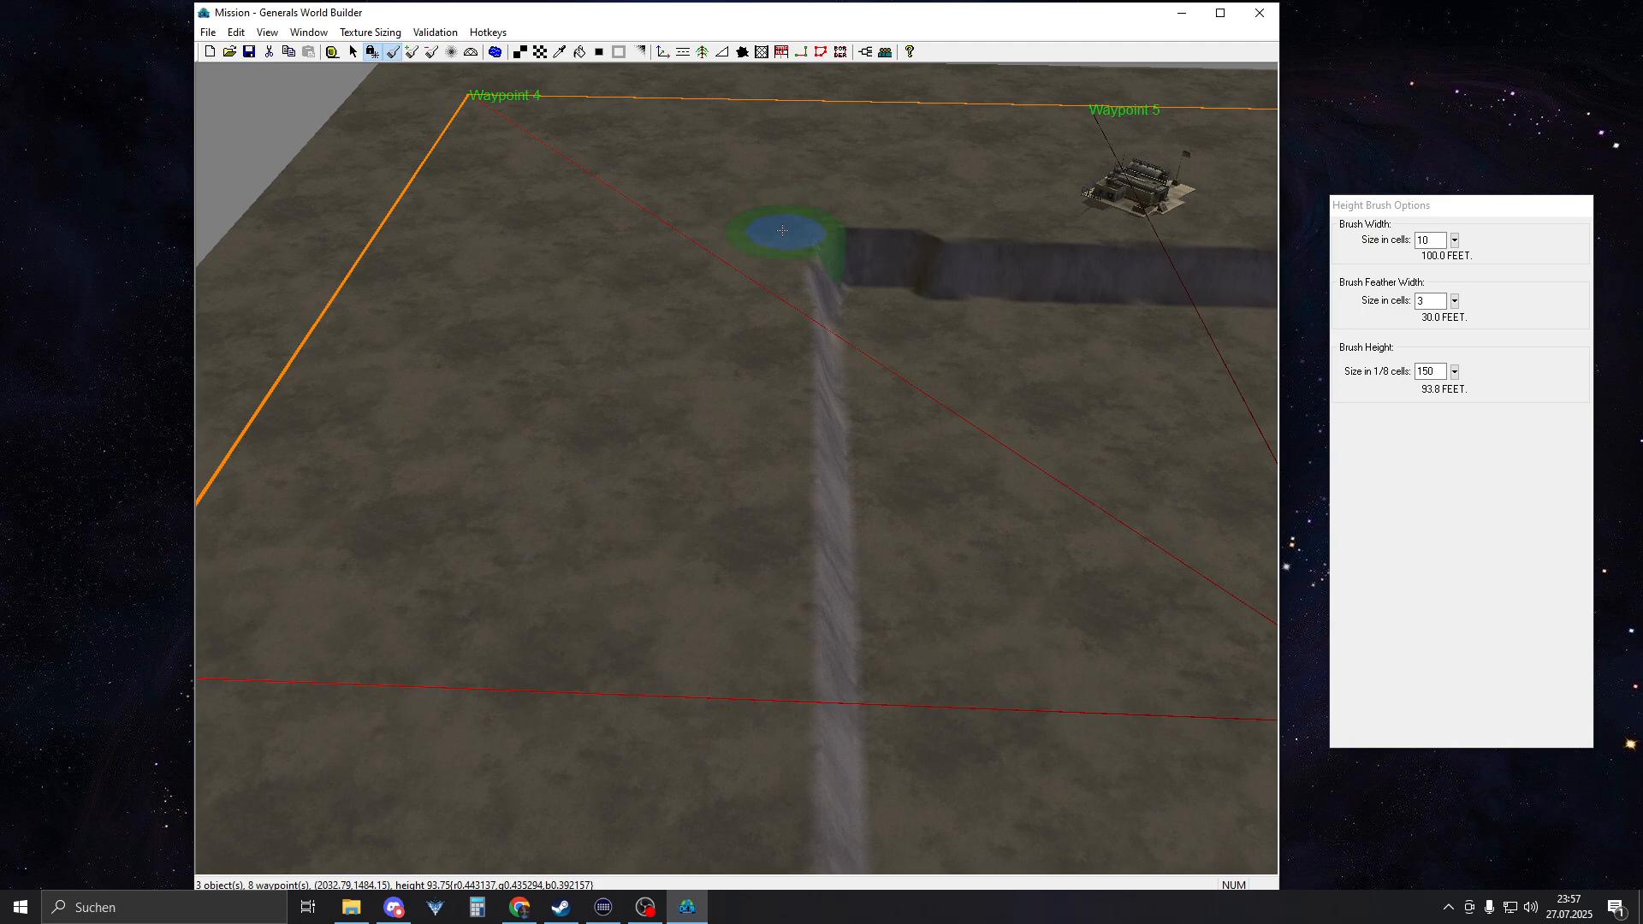
drag(784, 232, 1023, 238)
right_drag(1022, 211, 543, 310)
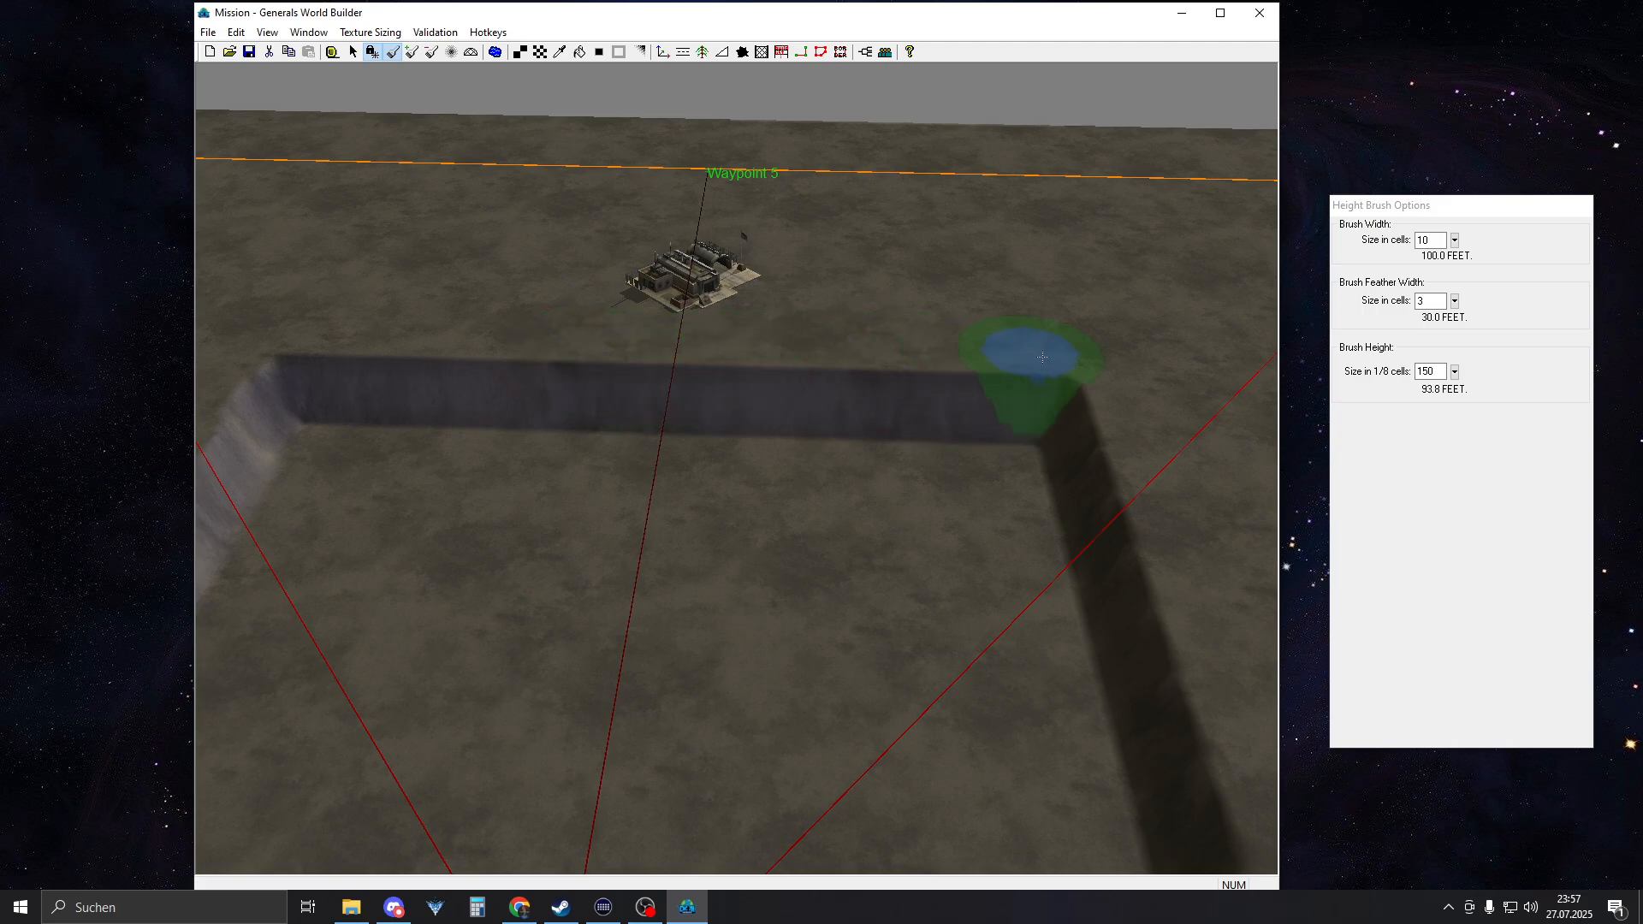
Check the western and eastern rims of the sunken area and their corners for straightness
middle_drag(898, 366, 851, 506)
middle_drag(992, 494, 676, 301)
mouse_move(677, 301)
mouse_down()
mouse_move(678, 239)
mouse_move(707, 762)
mouse_up()
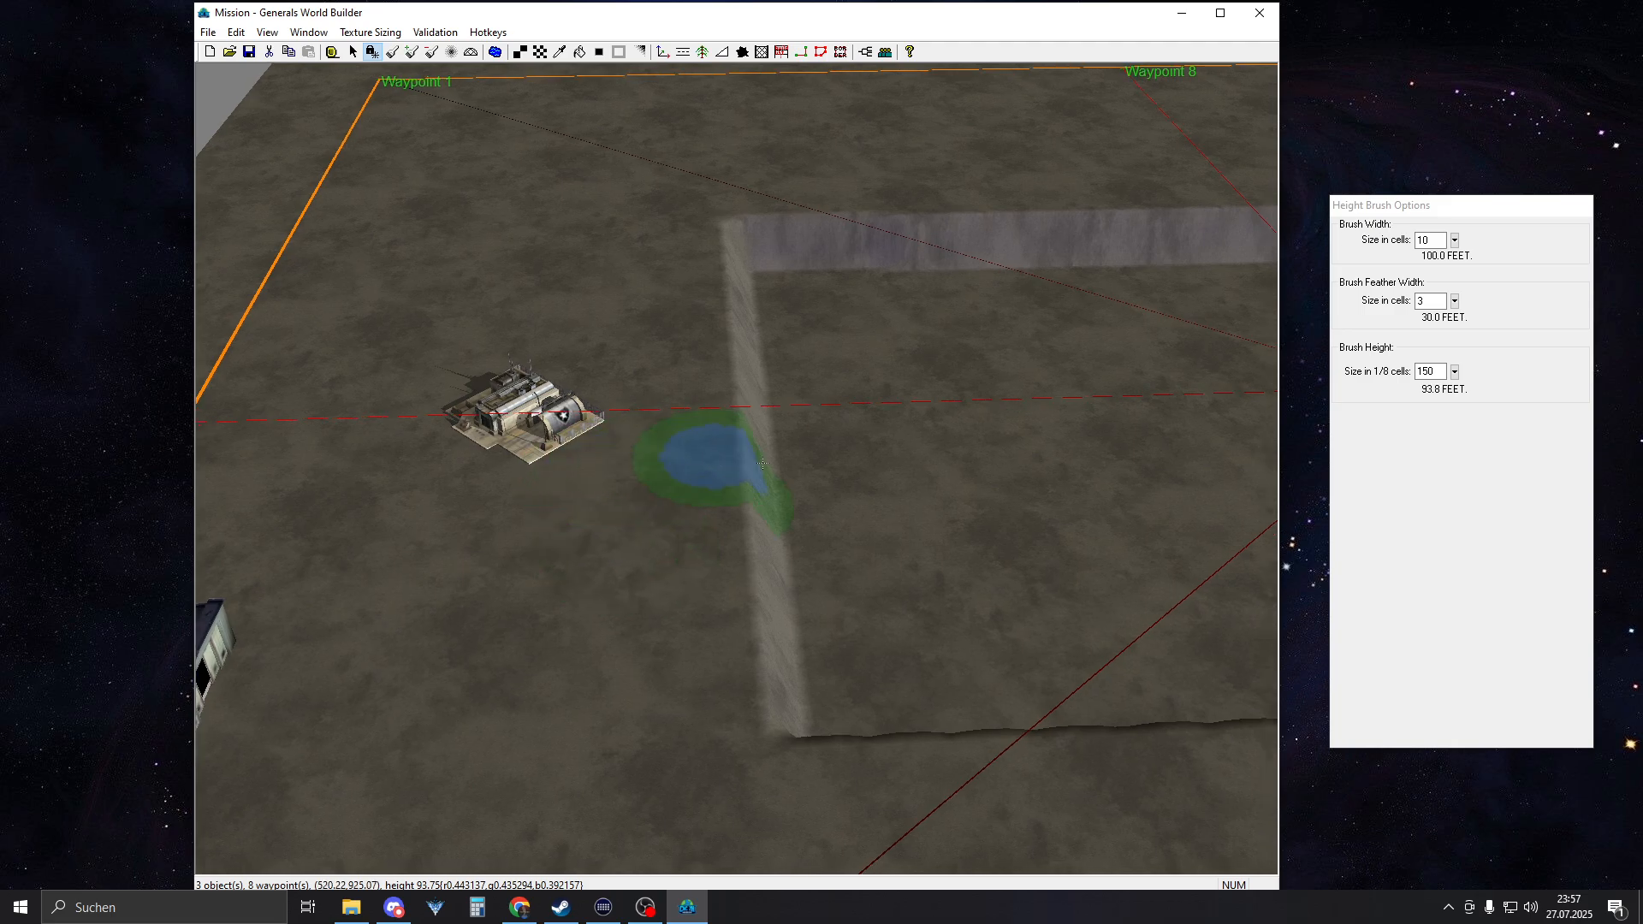
middle_drag(697, 459, 997, 399)
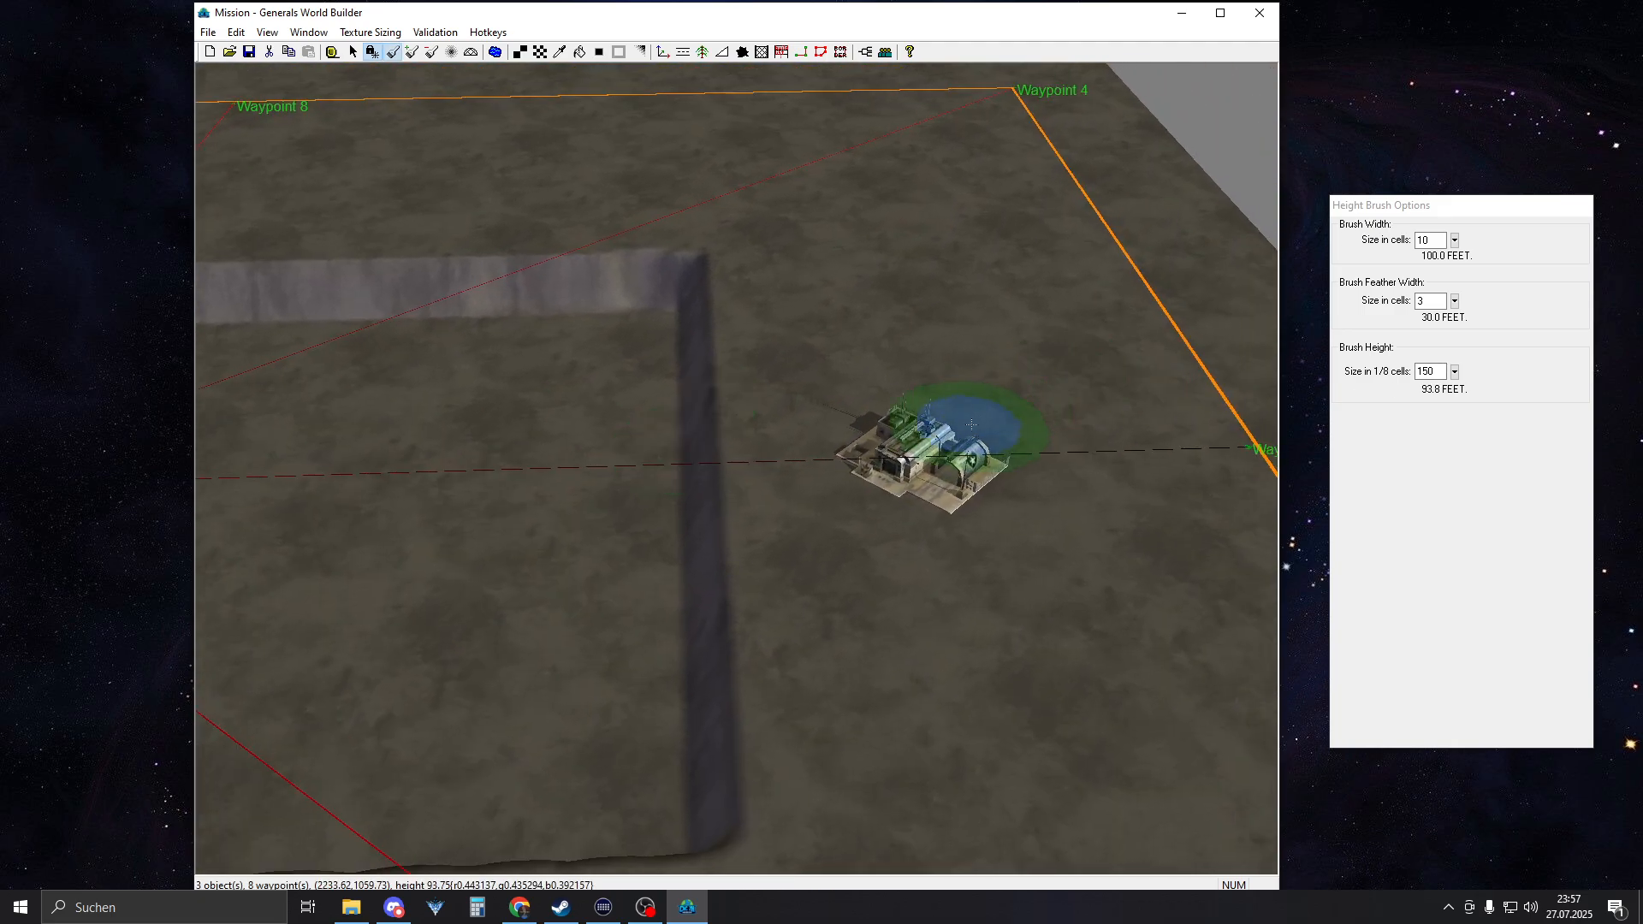
right_drag(962, 425, 8, 451)
mouse_move(496, 435)
right_down()
mouse_move(1022, 405)
mouse_move(659, 426)
right_up()
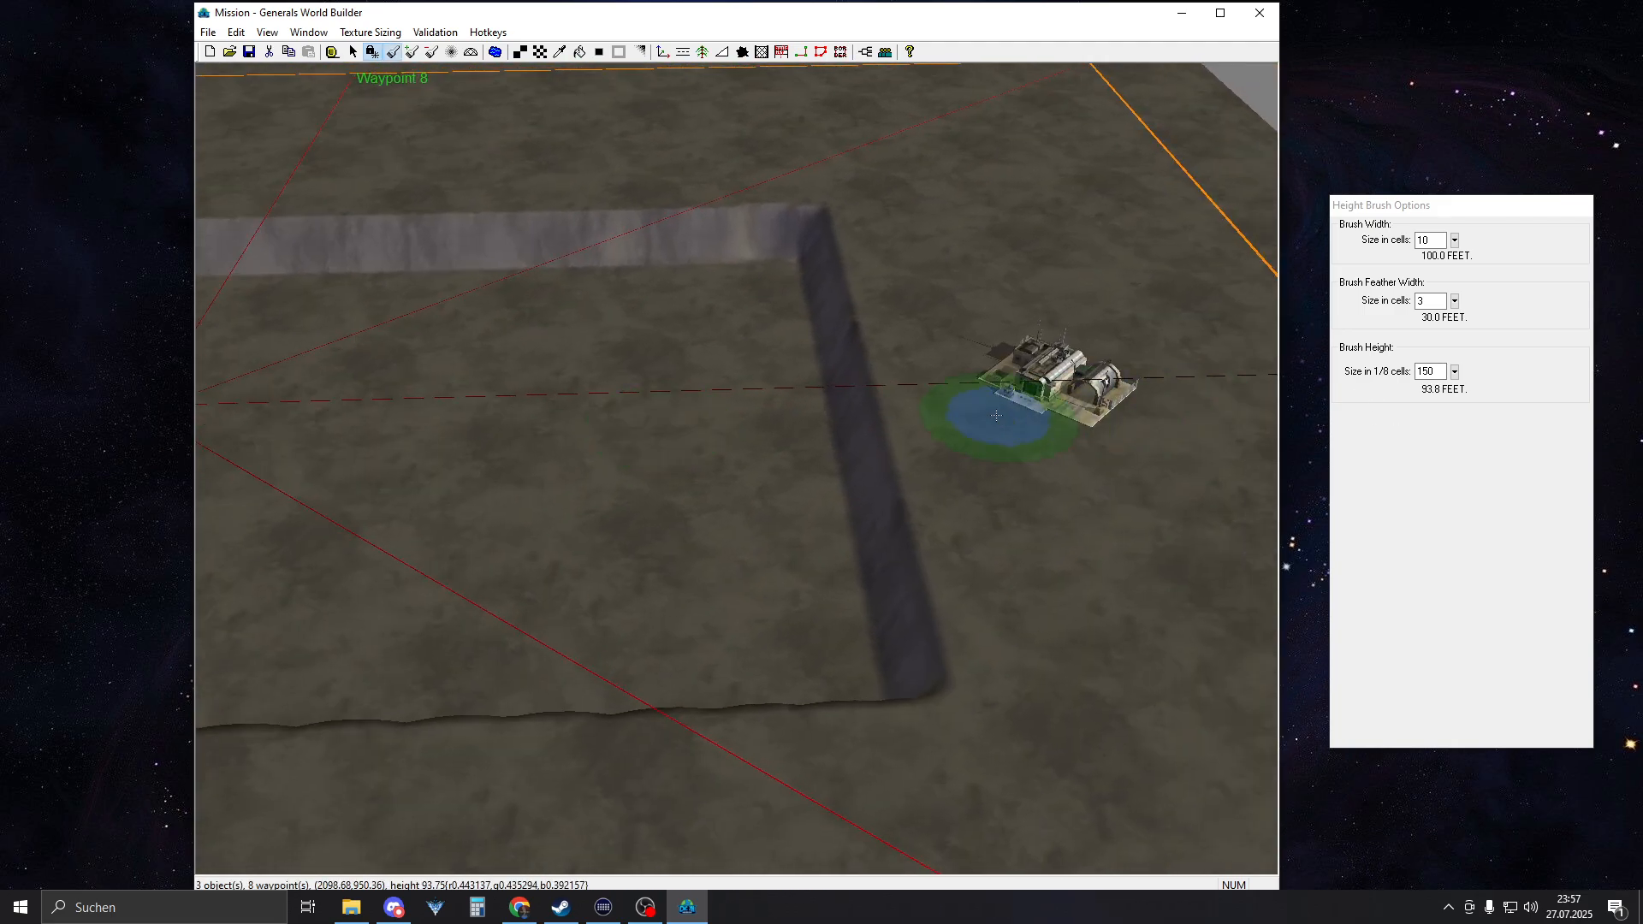
right_drag(847, 257, 743, 342)
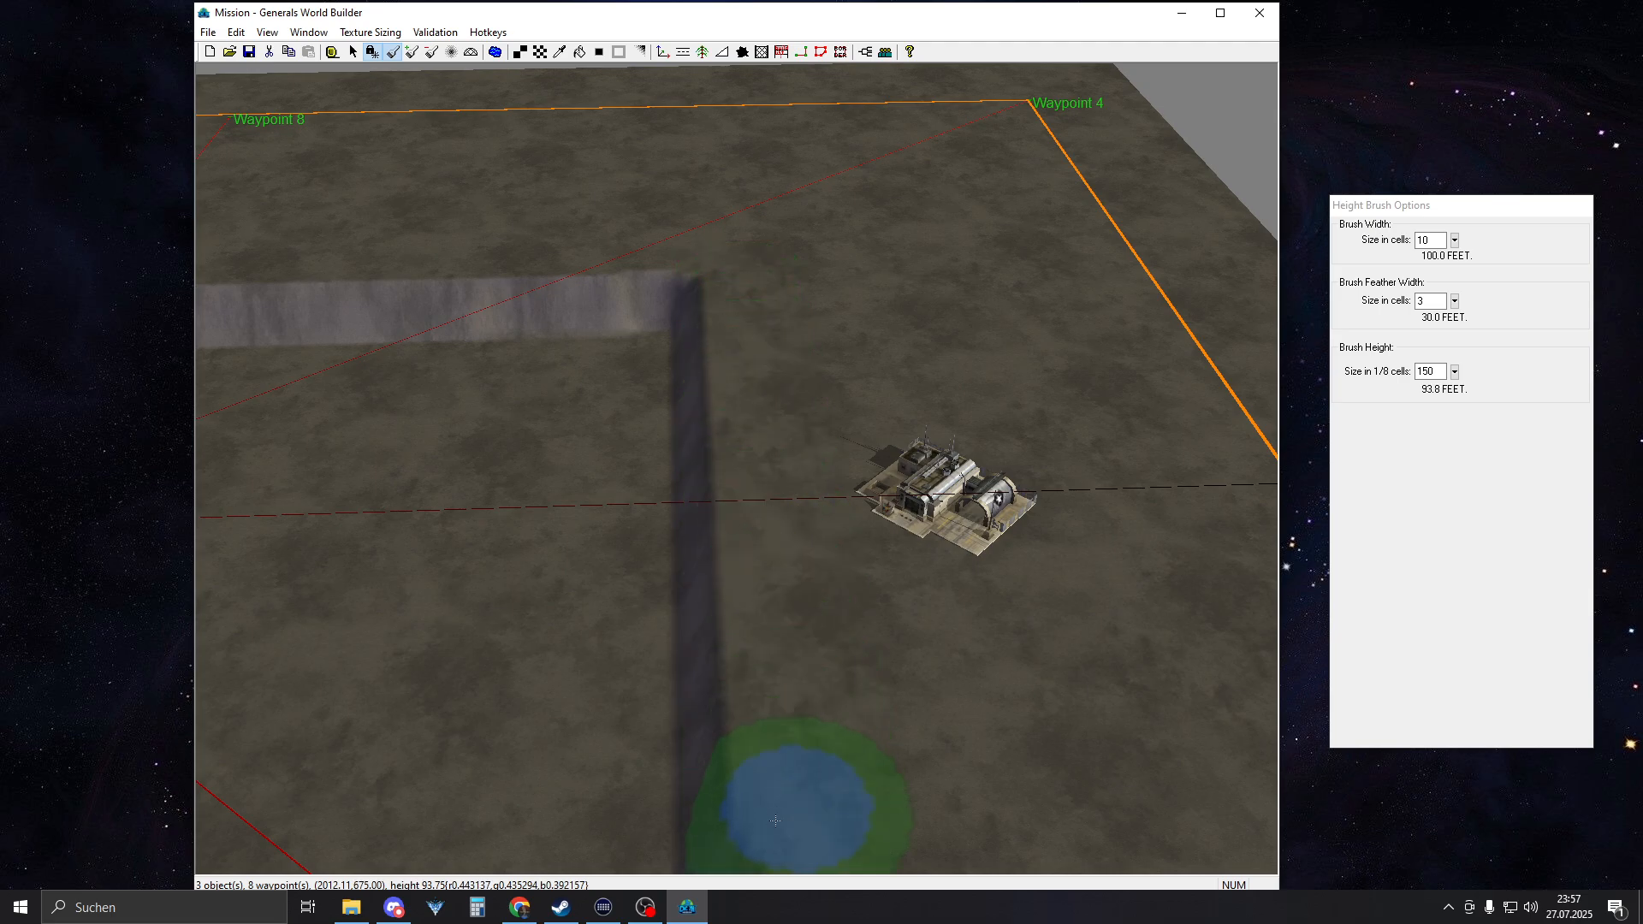
right_drag(788, 788, 807, 172)
mouse_move(879, 628)
right_down()
mouse_move(716, 439)
mouse_move(734, 440)
right_up()
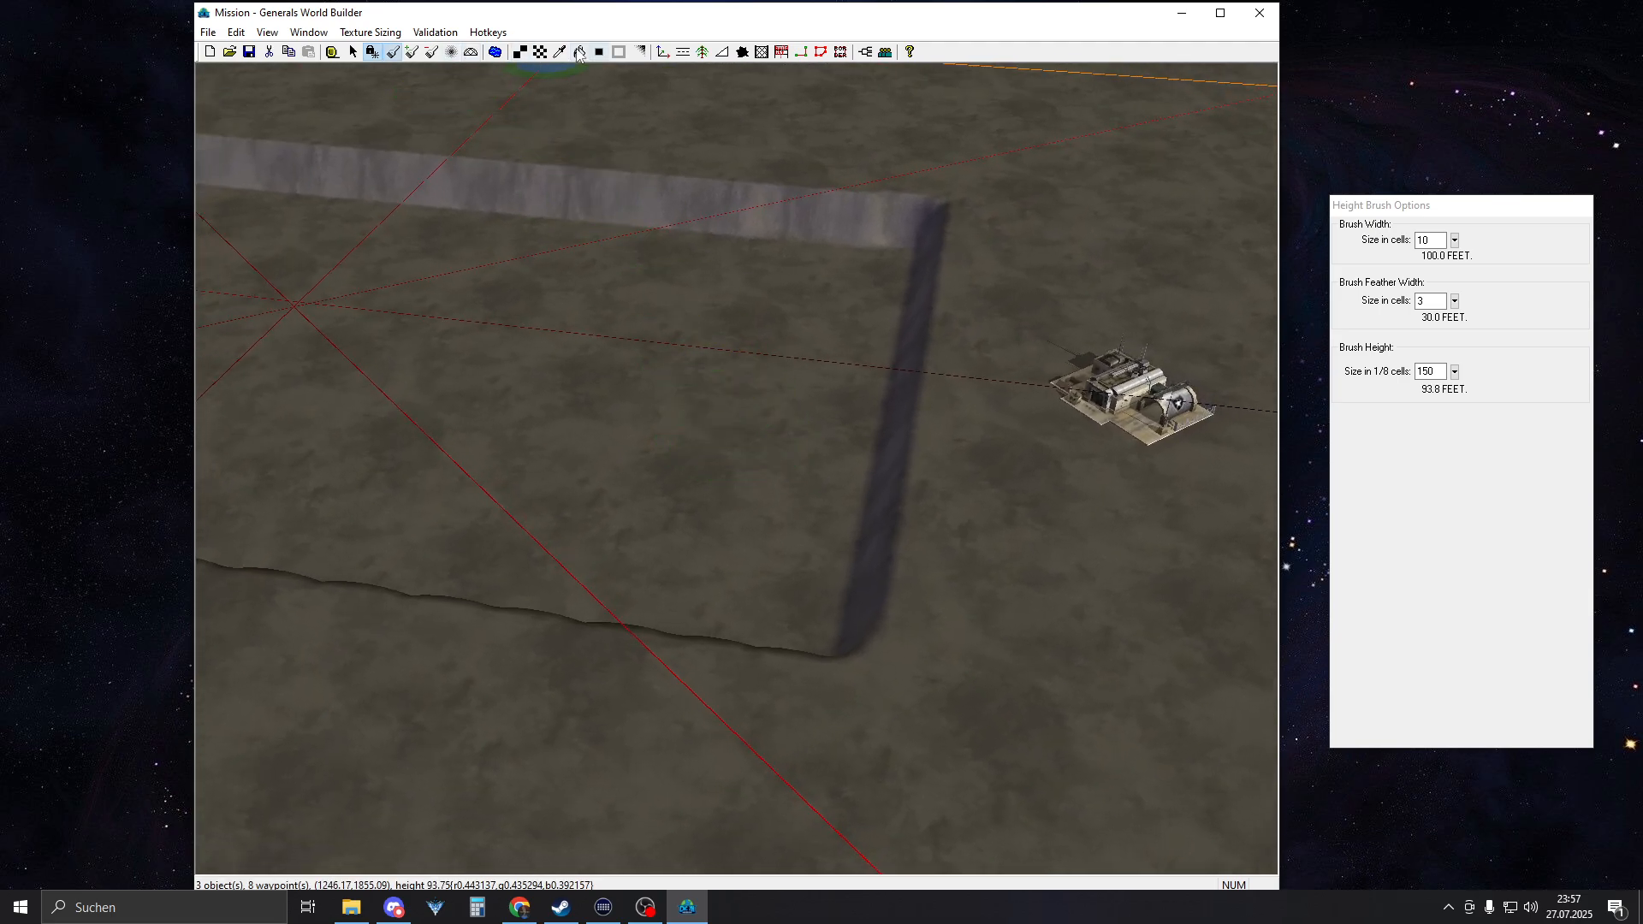
Place a ramp with a width of 300 from the plateau before the eastern command center down into the sunken area
click(722, 52)
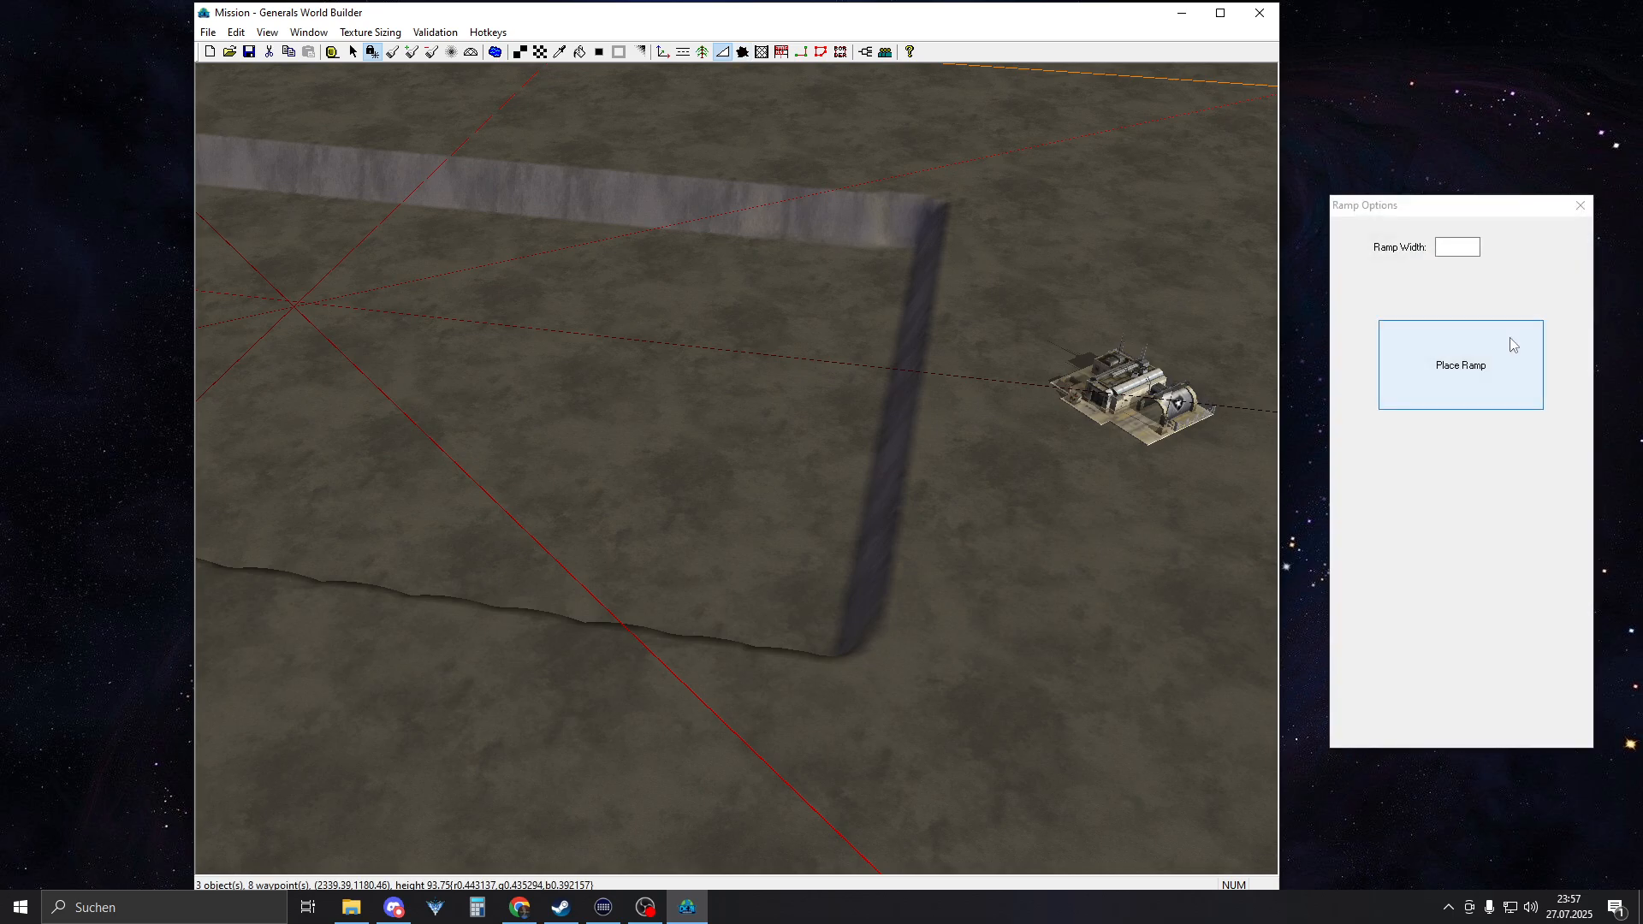
click(1459, 247)
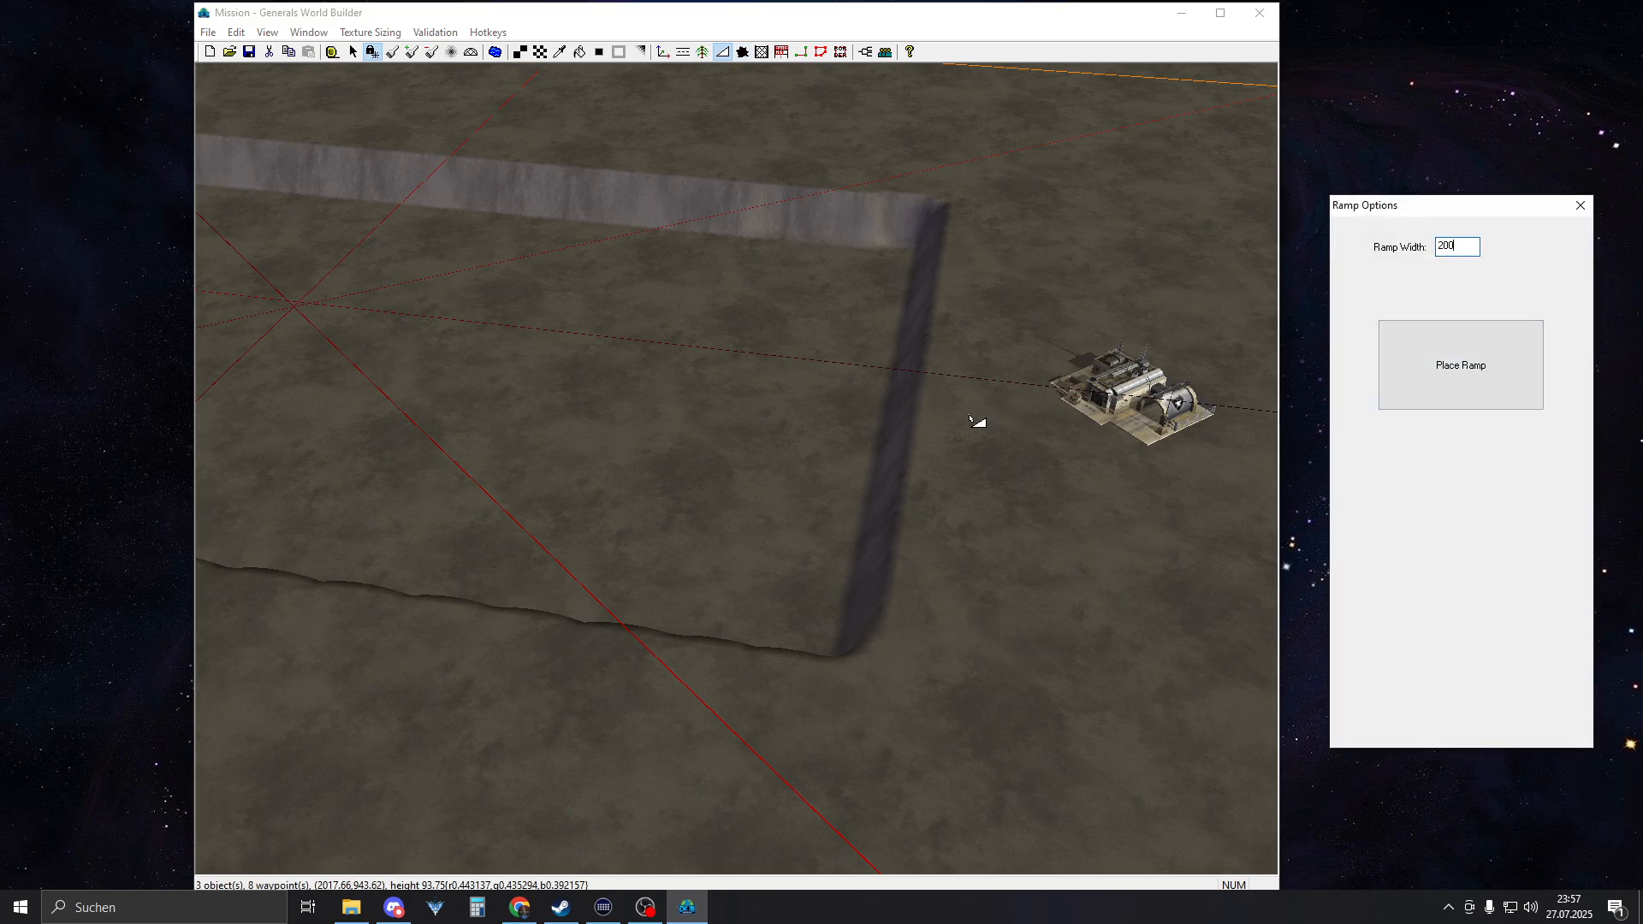
middle_drag(969, 416, 803, 461)
click(1465, 246)
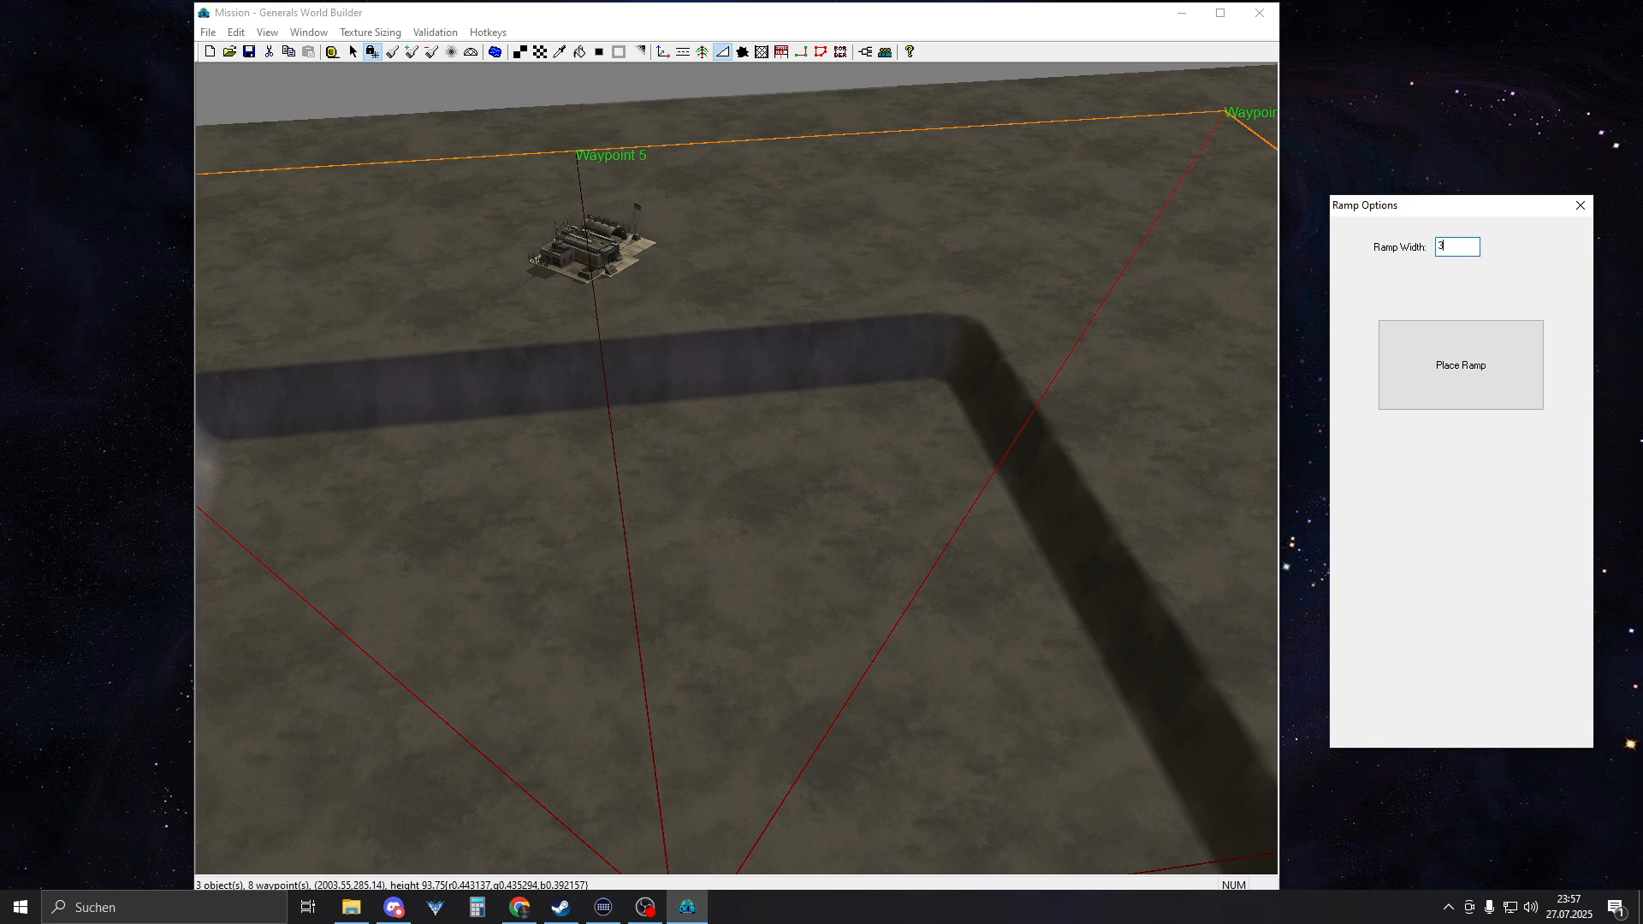
middle_drag(630, 366, 522, 357)
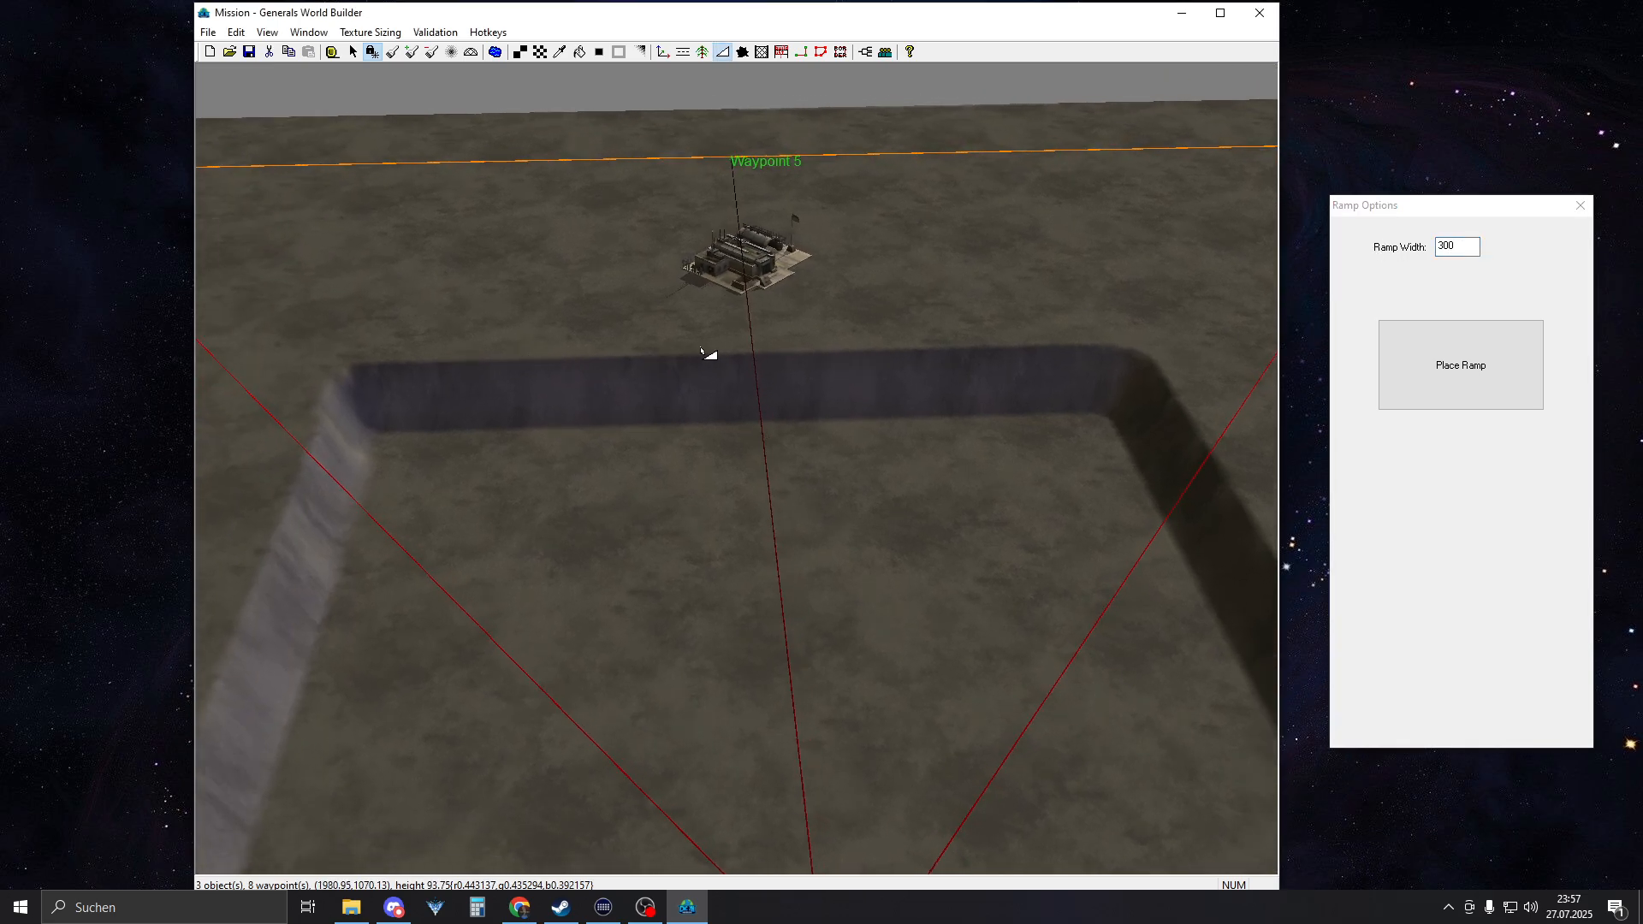
drag(732, 389, 754, 494)
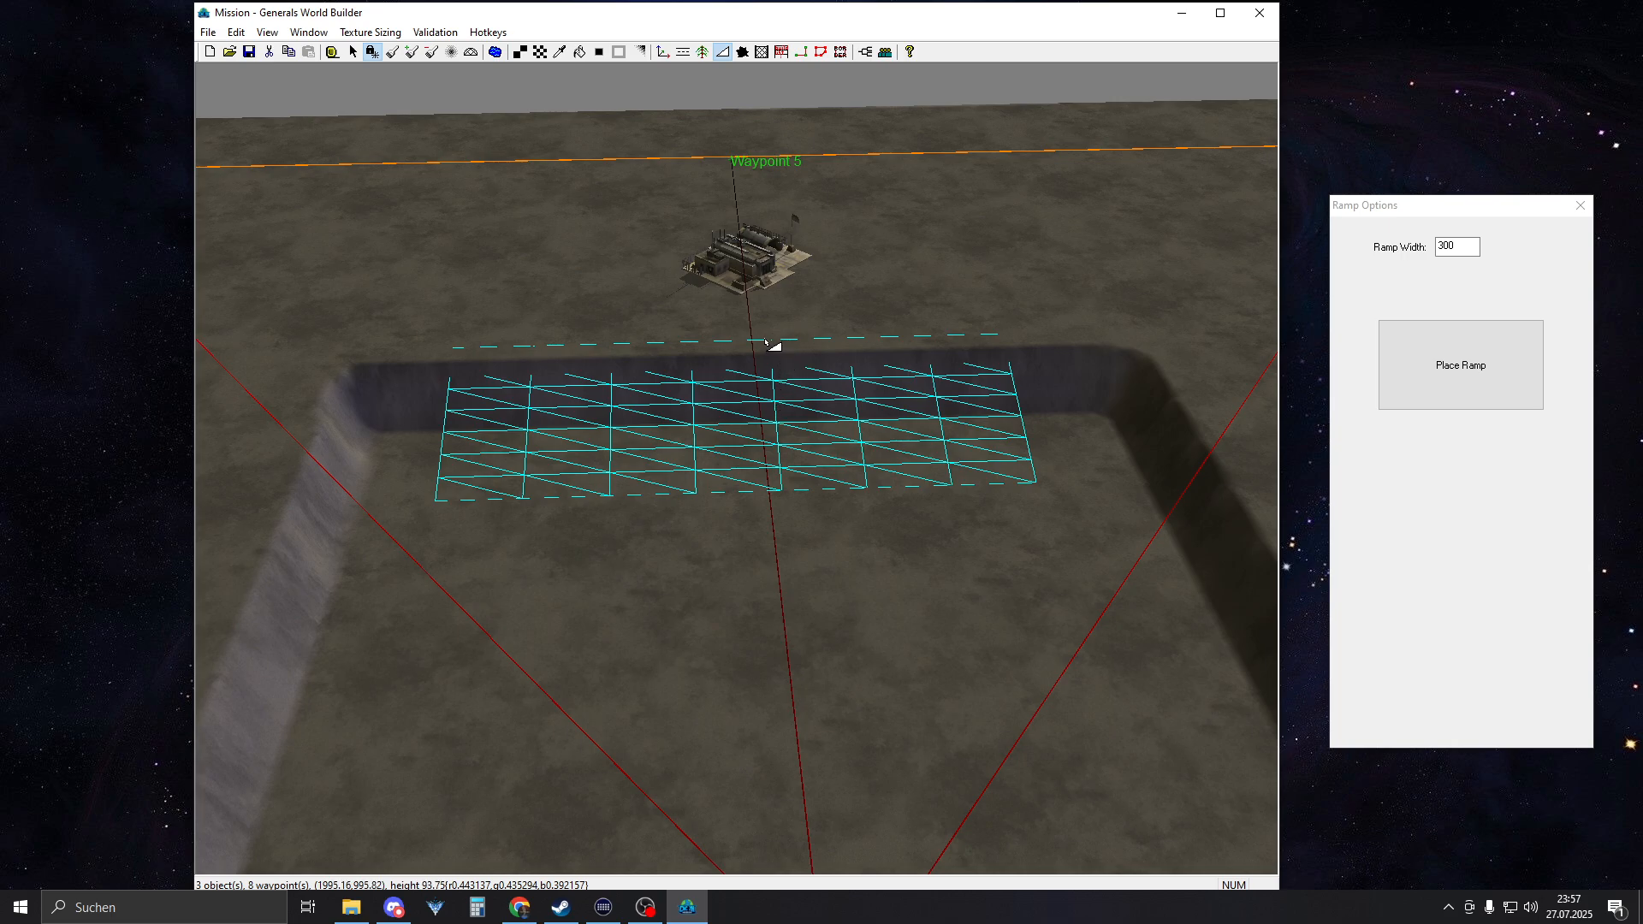
drag(758, 344, 772, 528)
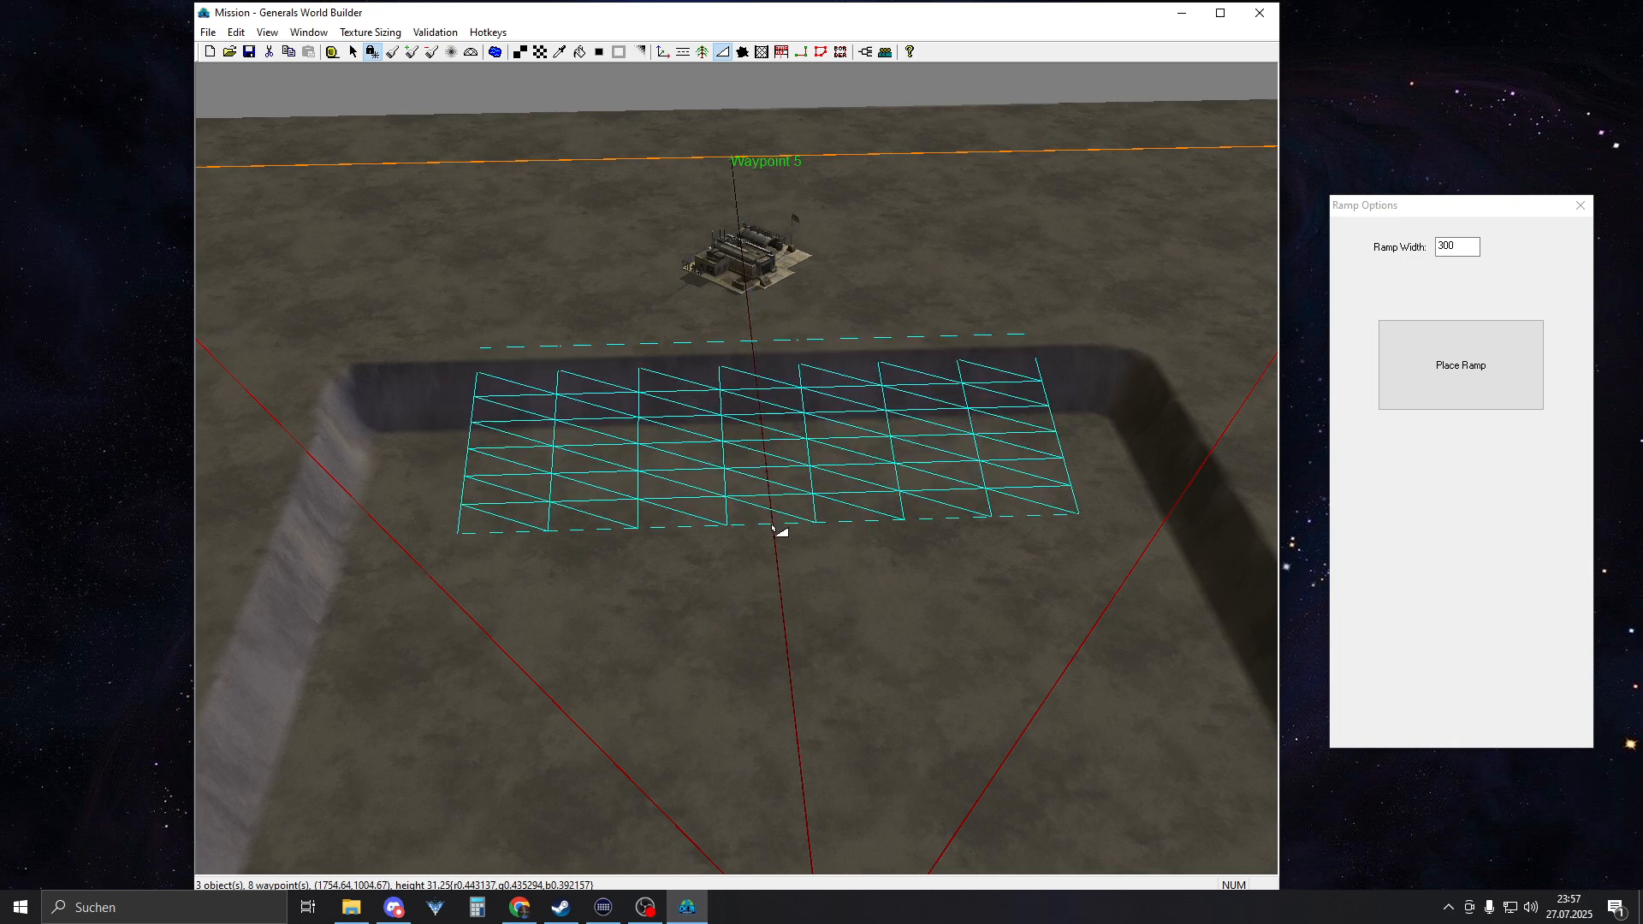
click(1434, 387)
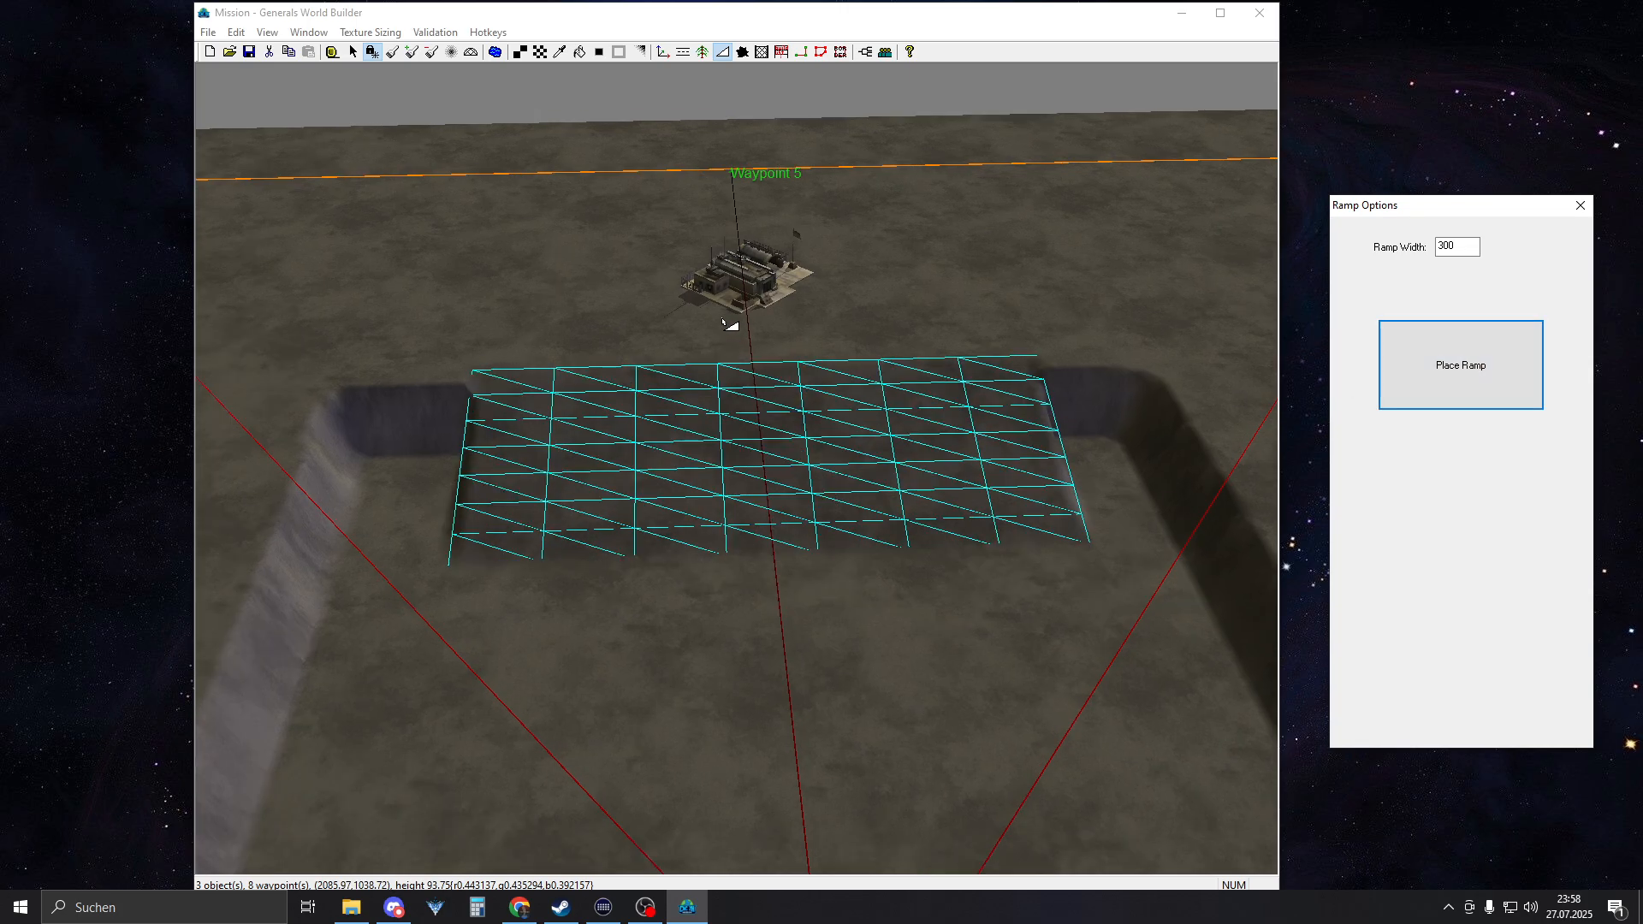
middle_drag(695, 319, 751, 467)
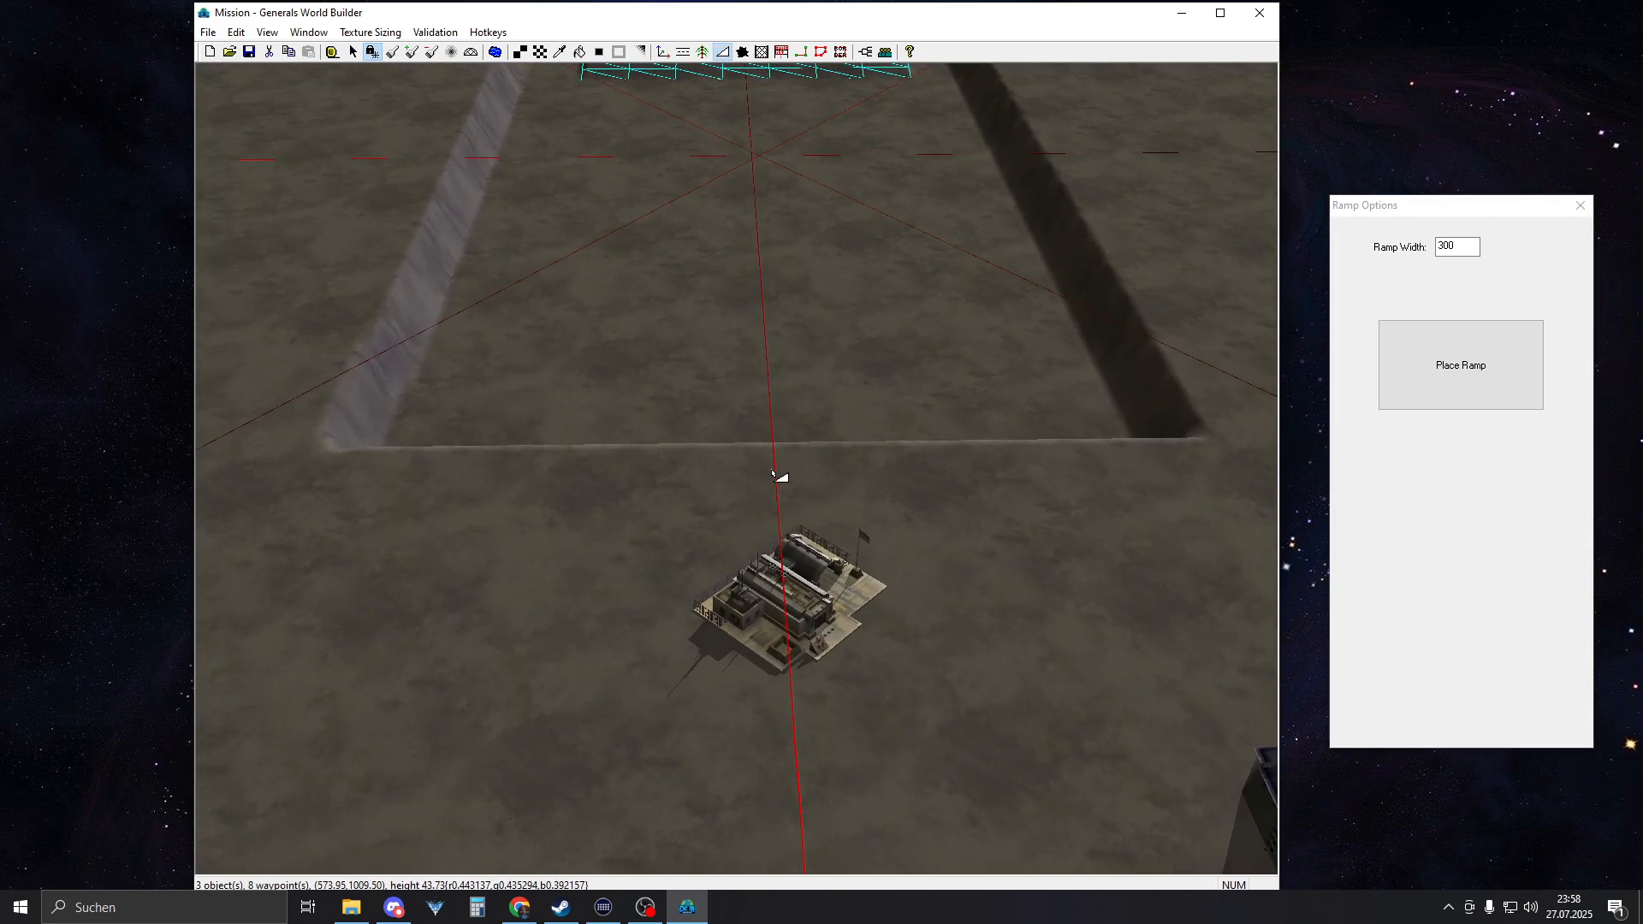
drag(775, 472, 777, 337)
middle_drag(776, 338, 934, 401)
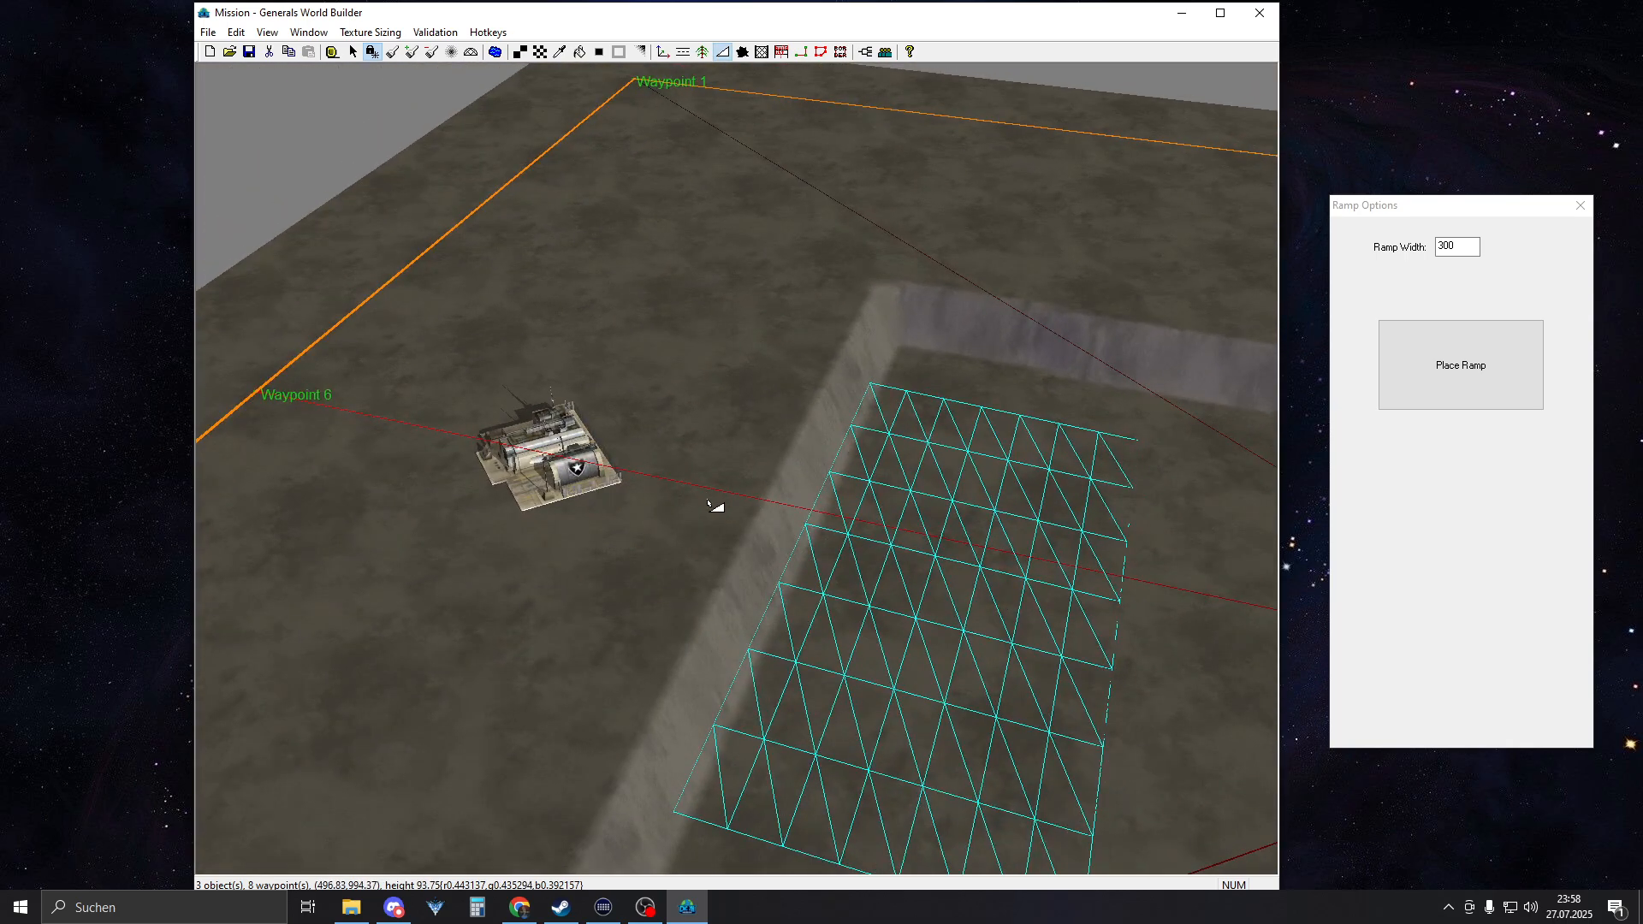
drag(723, 499, 1119, 565)
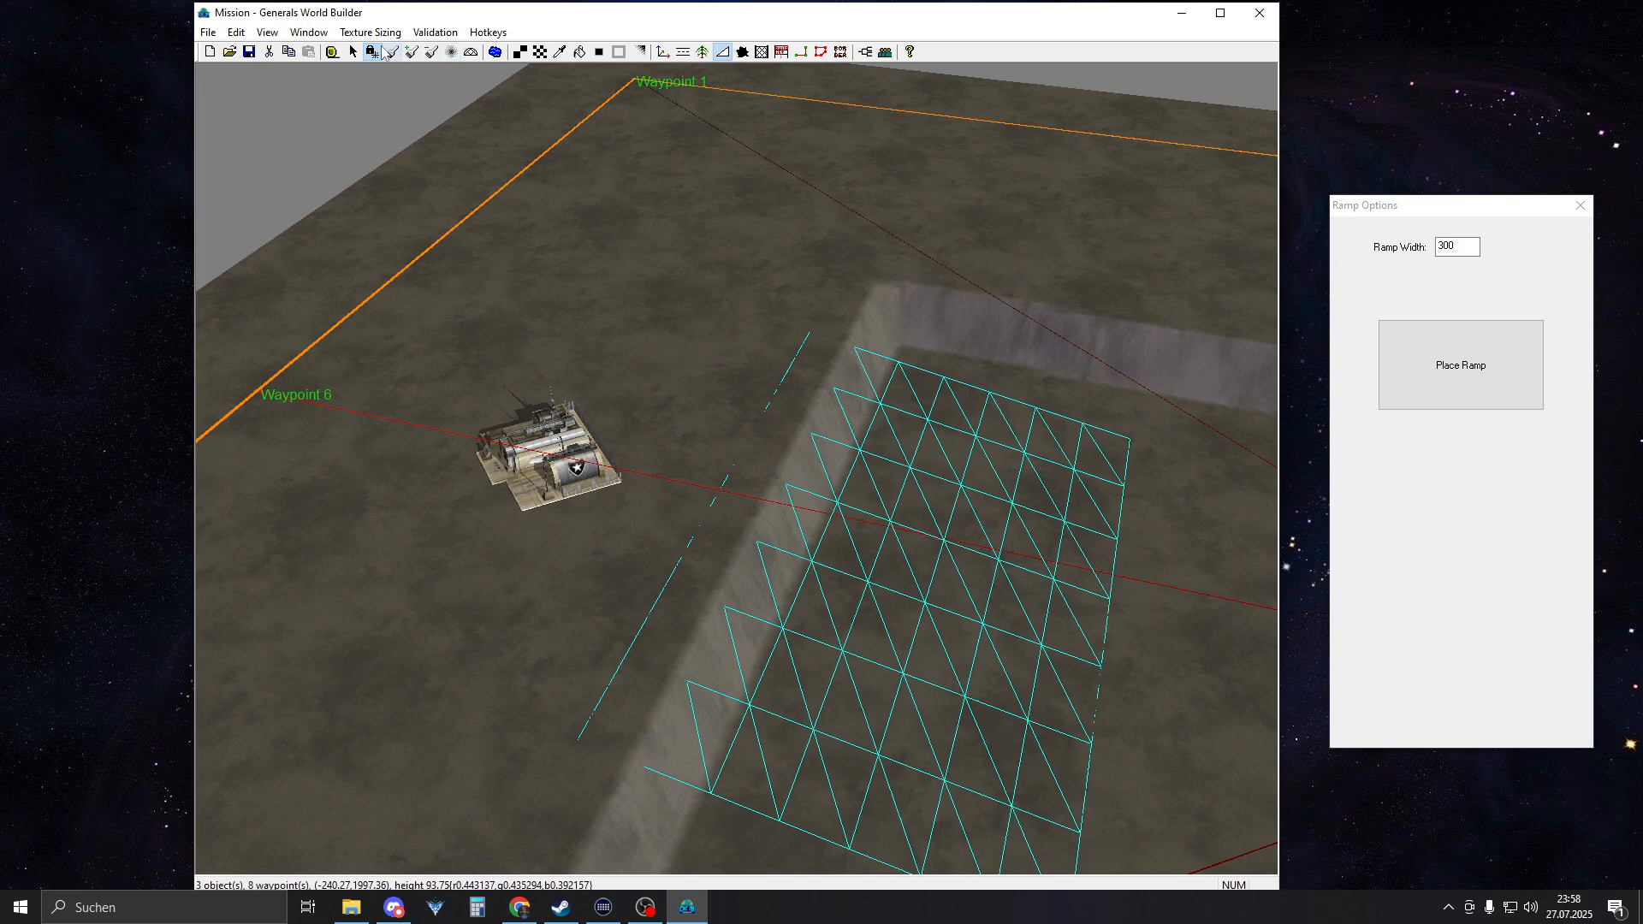
right_drag(719, 192, 1437, 441)
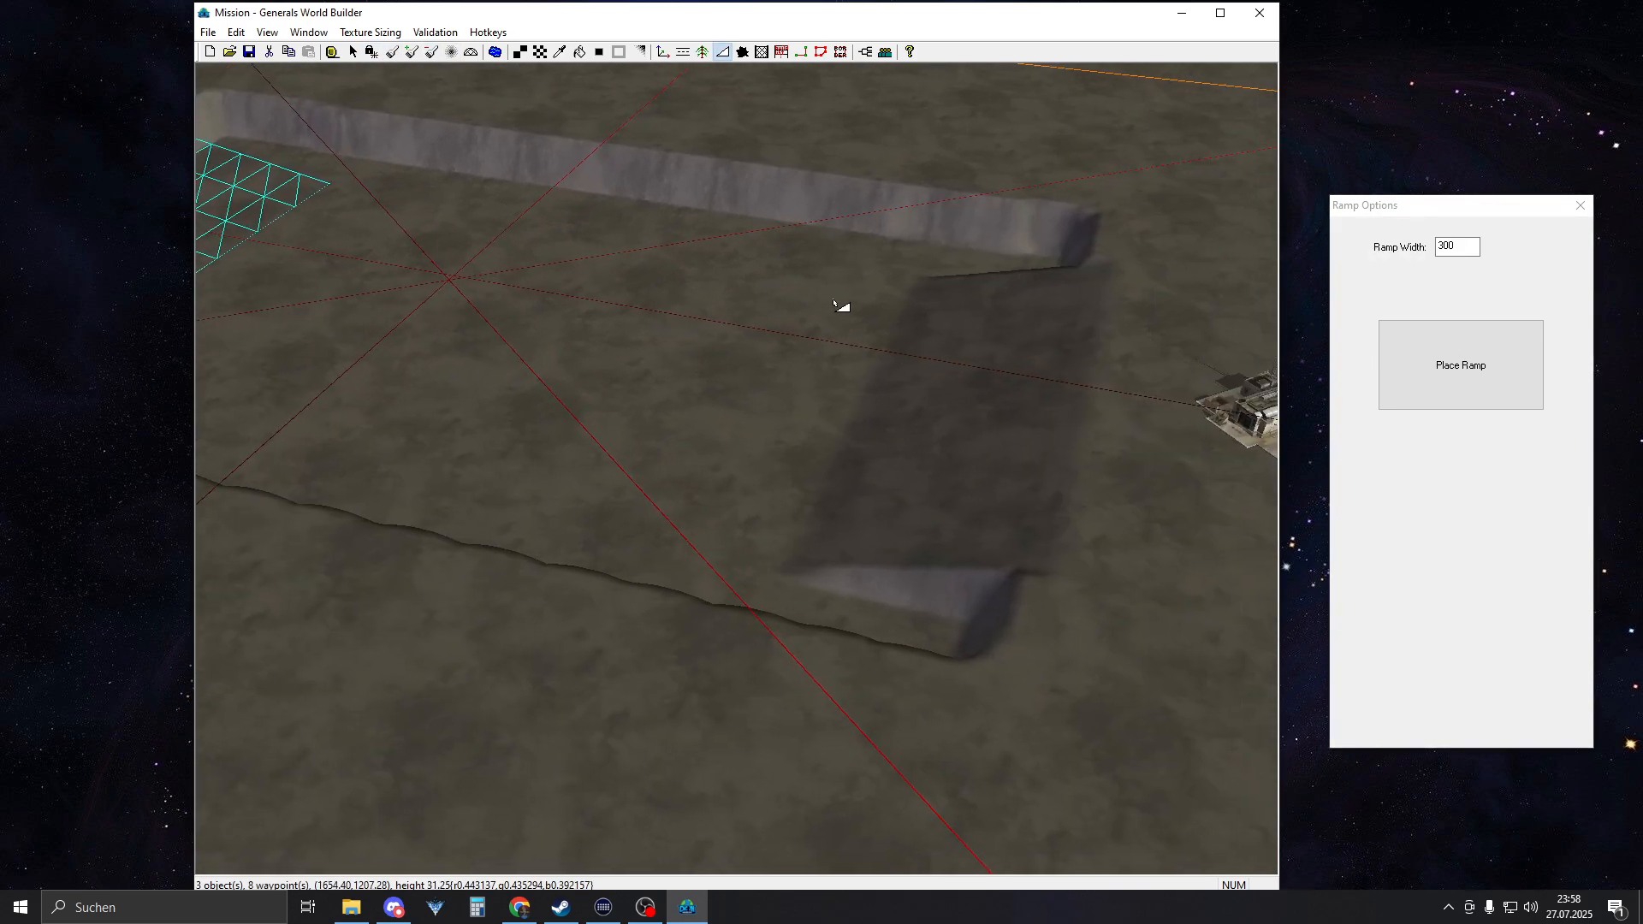
right_drag(833, 304, 502, 319)
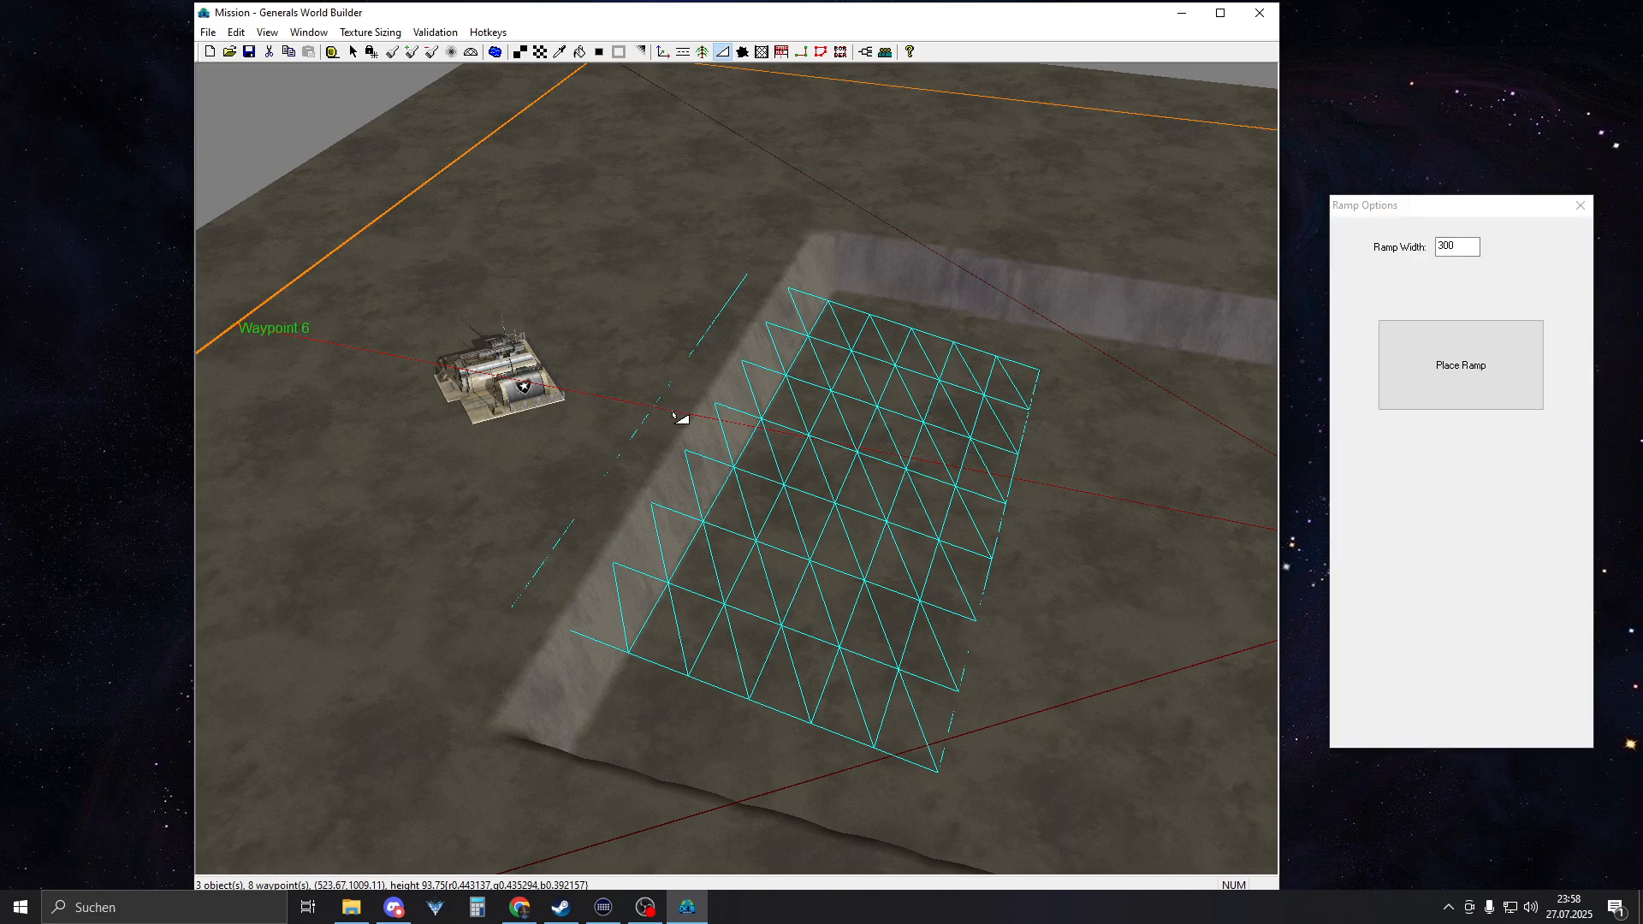
drag(657, 410, 1023, 536)
right_drag(1258, 599, 789, 393)
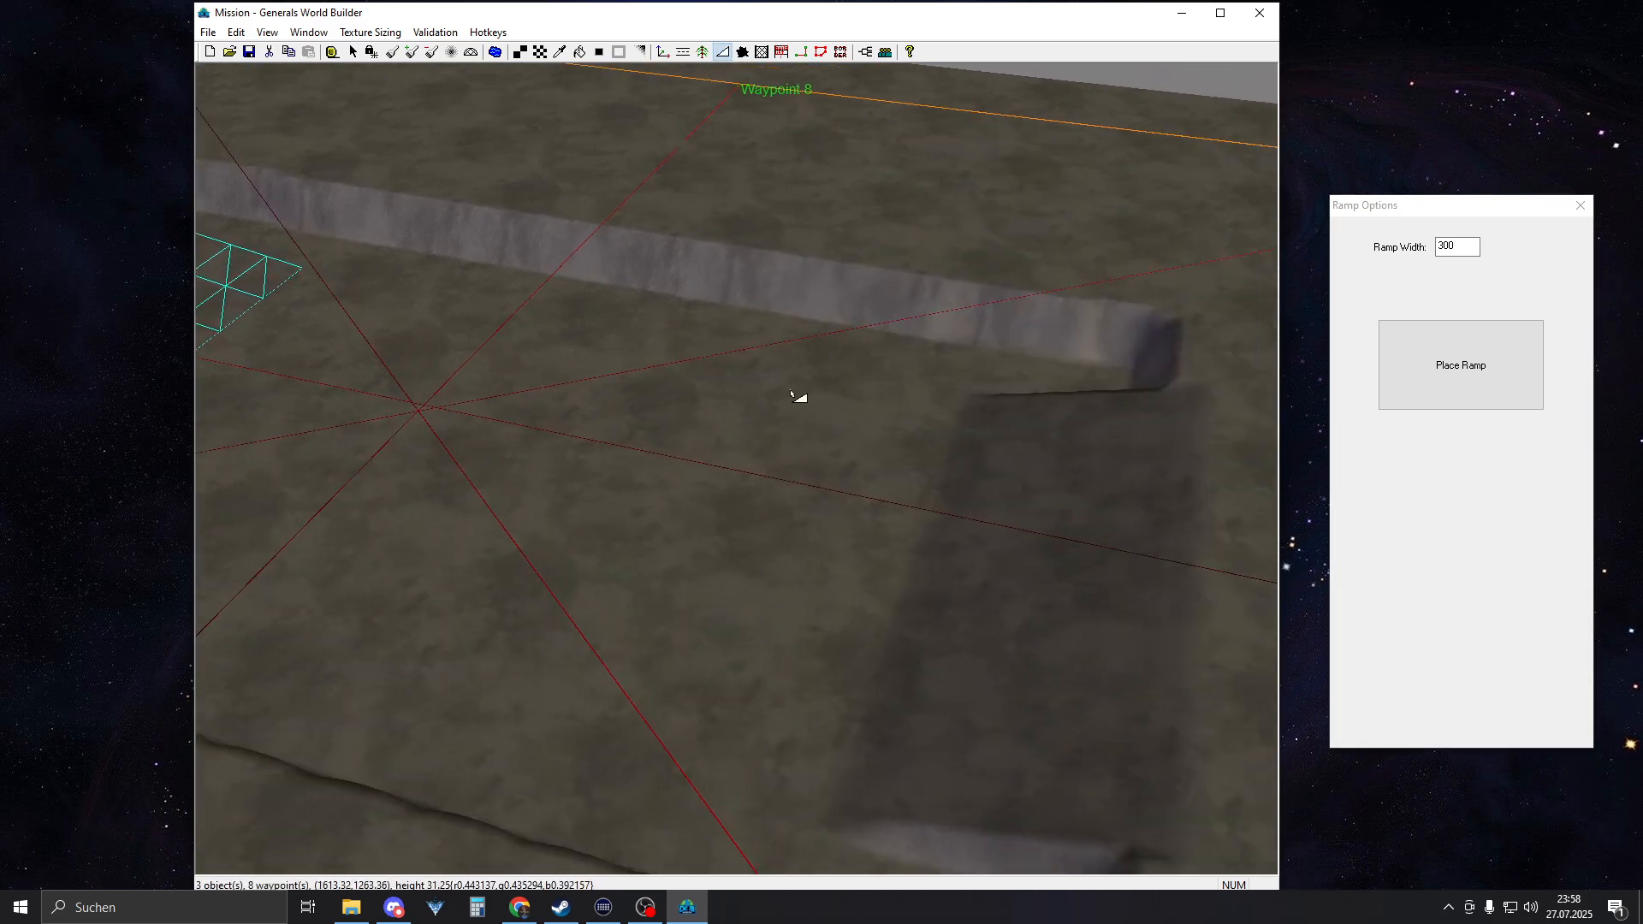
right_drag(462, 385, 715, 385)
middle_drag(716, 385, 773, 407)
right_drag(962, 389, 901, 386)
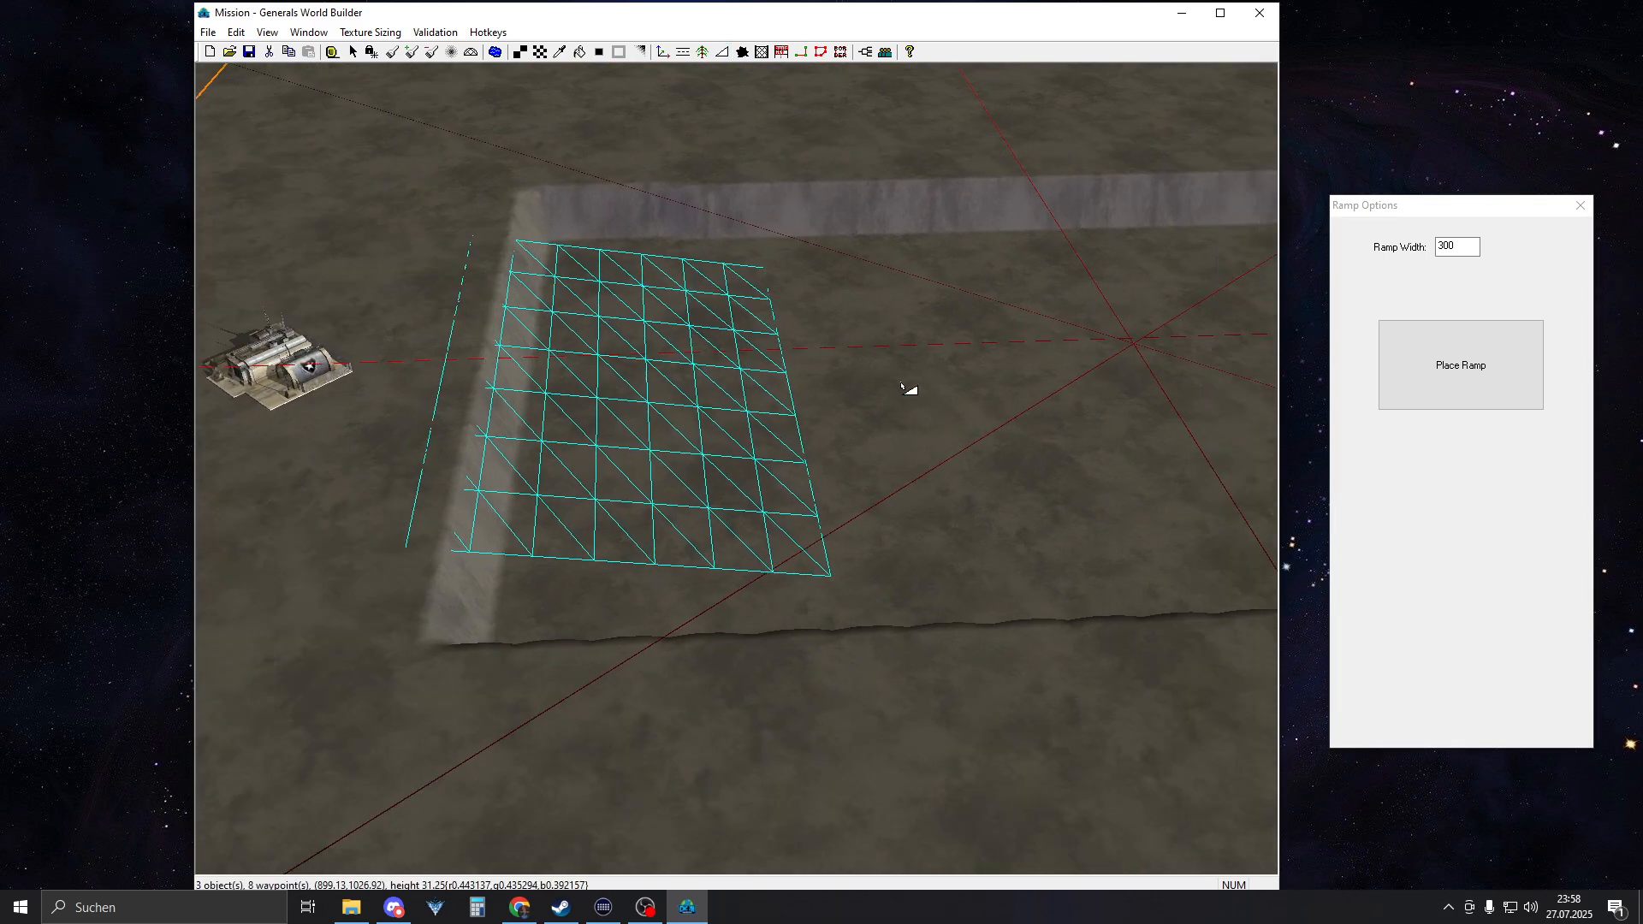
mouse_move(257, 364)
middle_down()
mouse_move(851, 362)
mouse_move(251, 355)
middle_up()
right_click(671, 396)
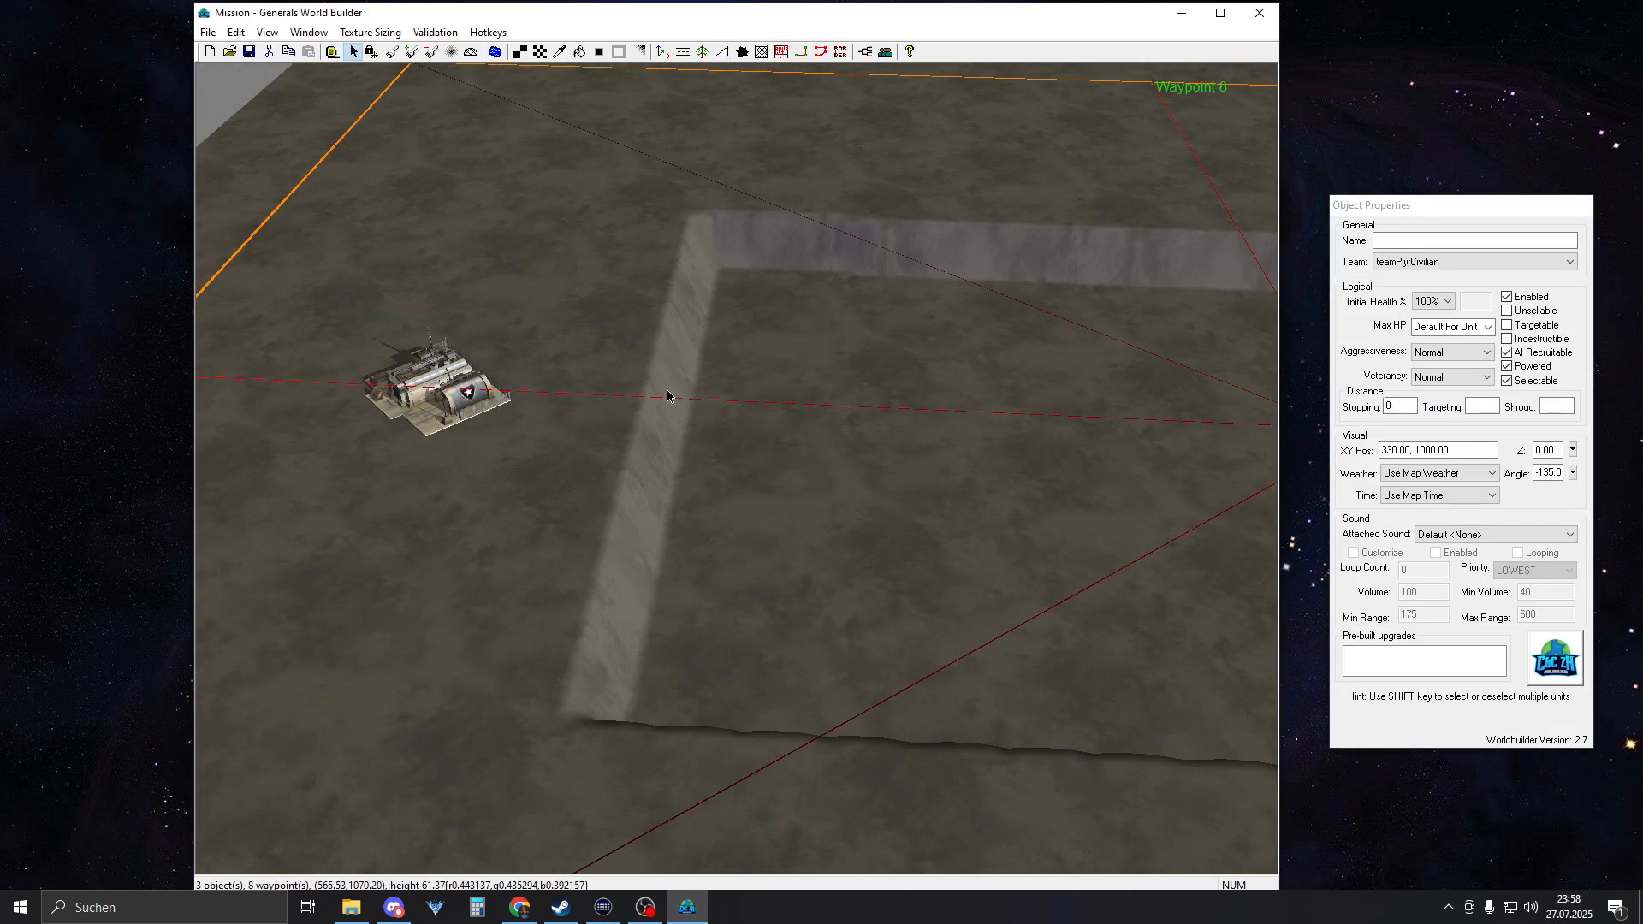
Place a matching ramp with a width of 300 from the plateau before the western command center into the sunken area
click(719, 51)
drag(607, 395, 913, 452)
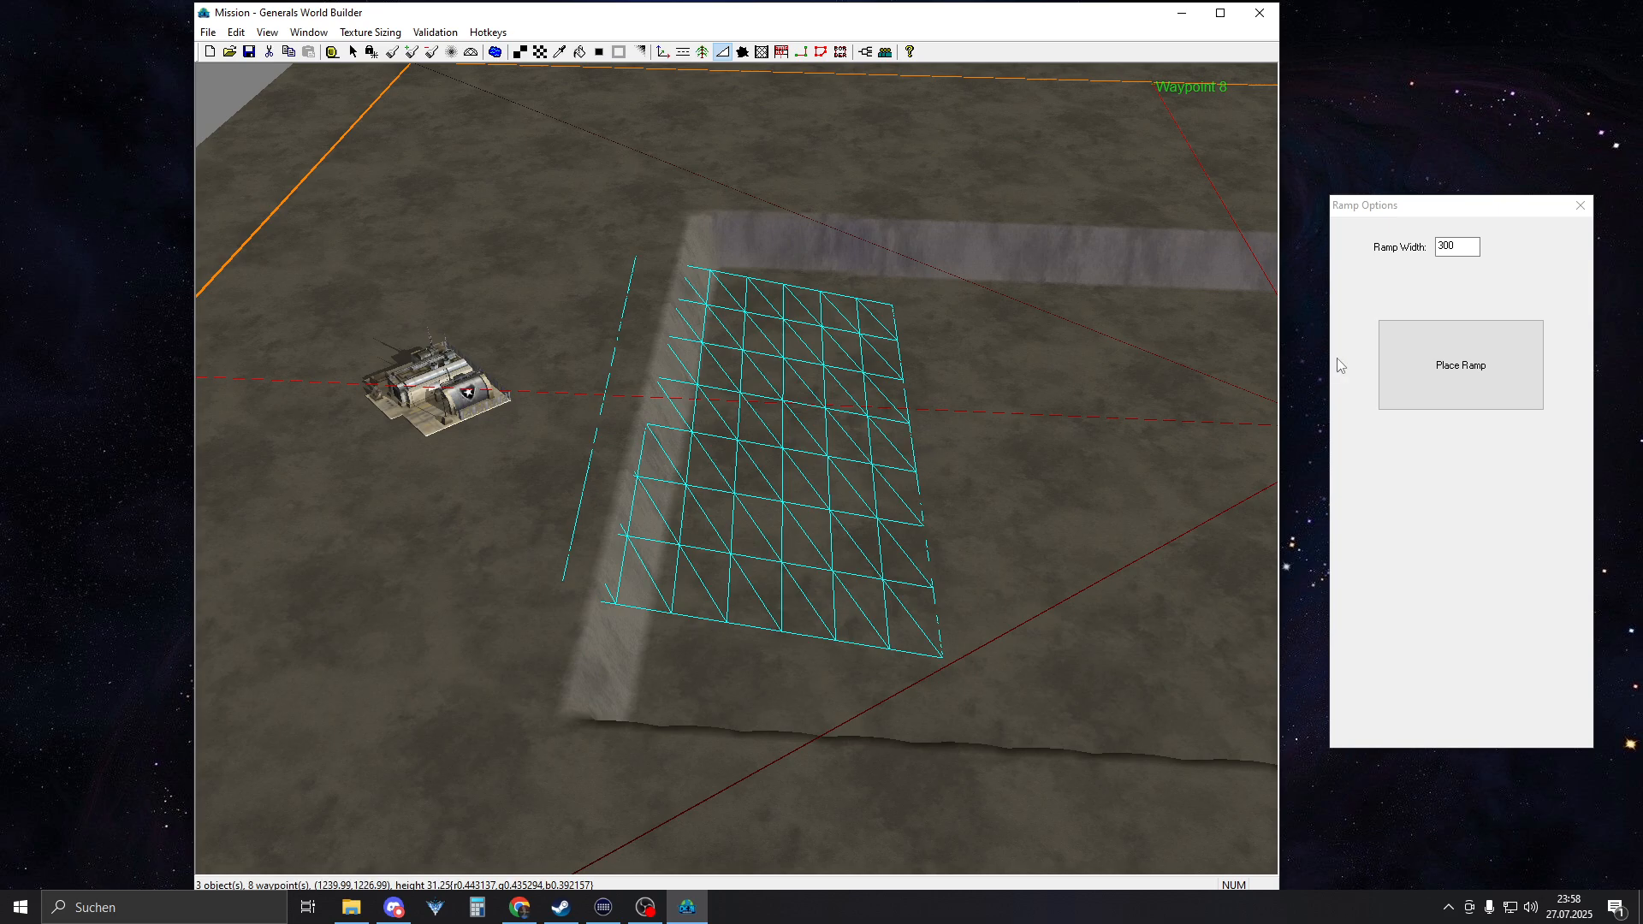
click(1444, 373)
Leave the Ramp tool and compare the shape and position of the eastern and western ramps
right_click(840, 364)
right_drag(658, 297, 1428, 326)
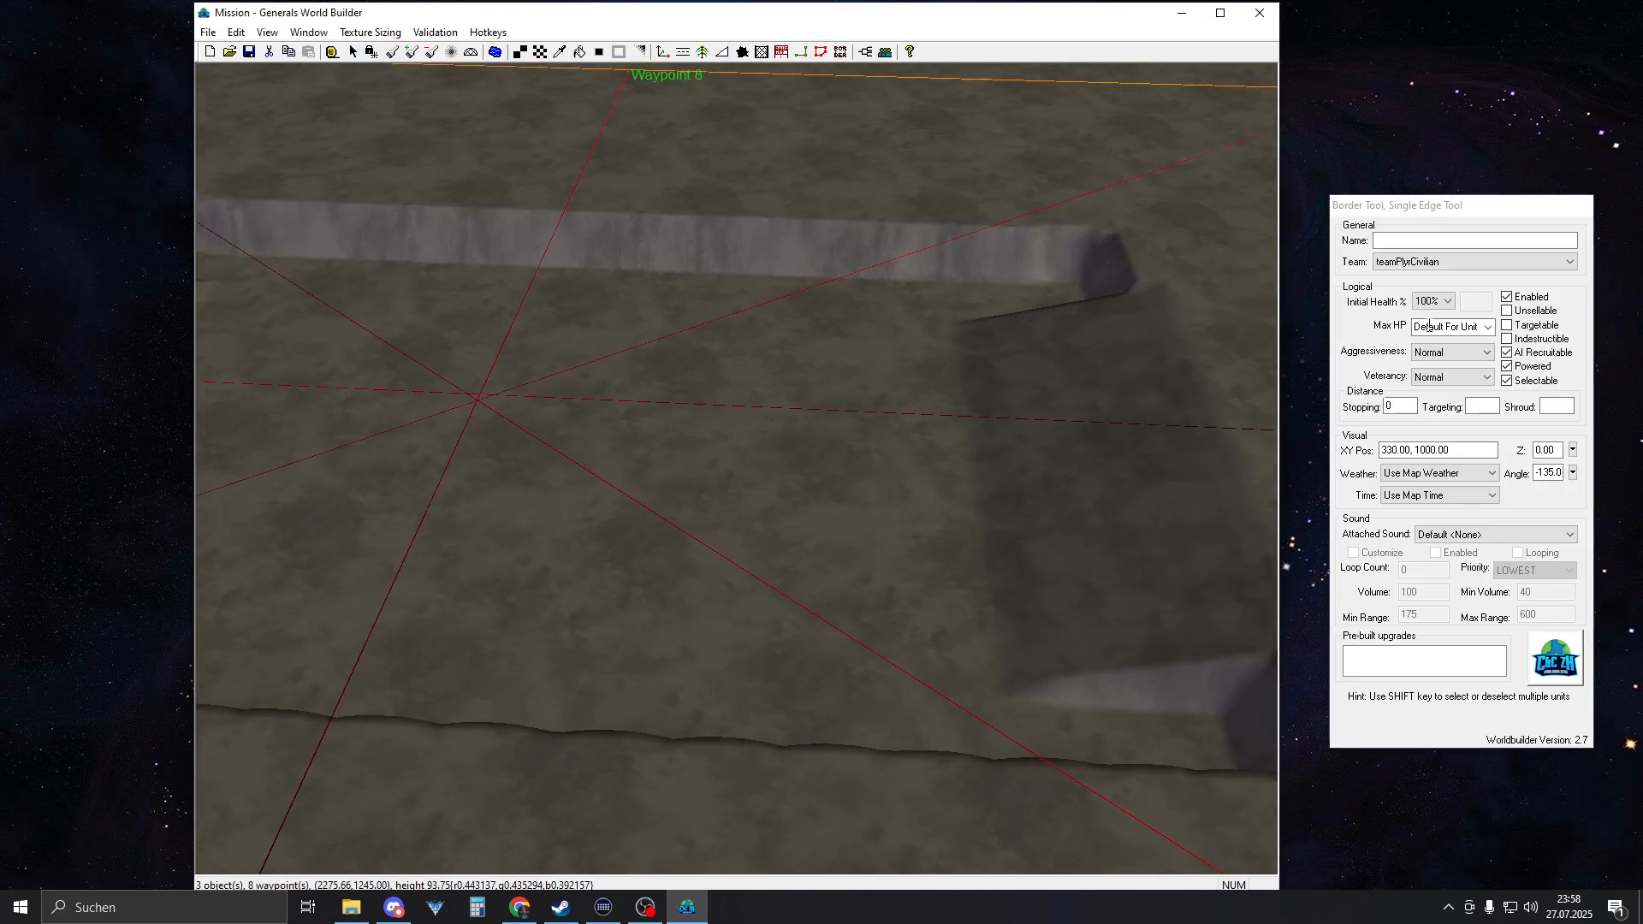
right_drag(1175, 344, 1375, 332)
right_click(1286, 354)
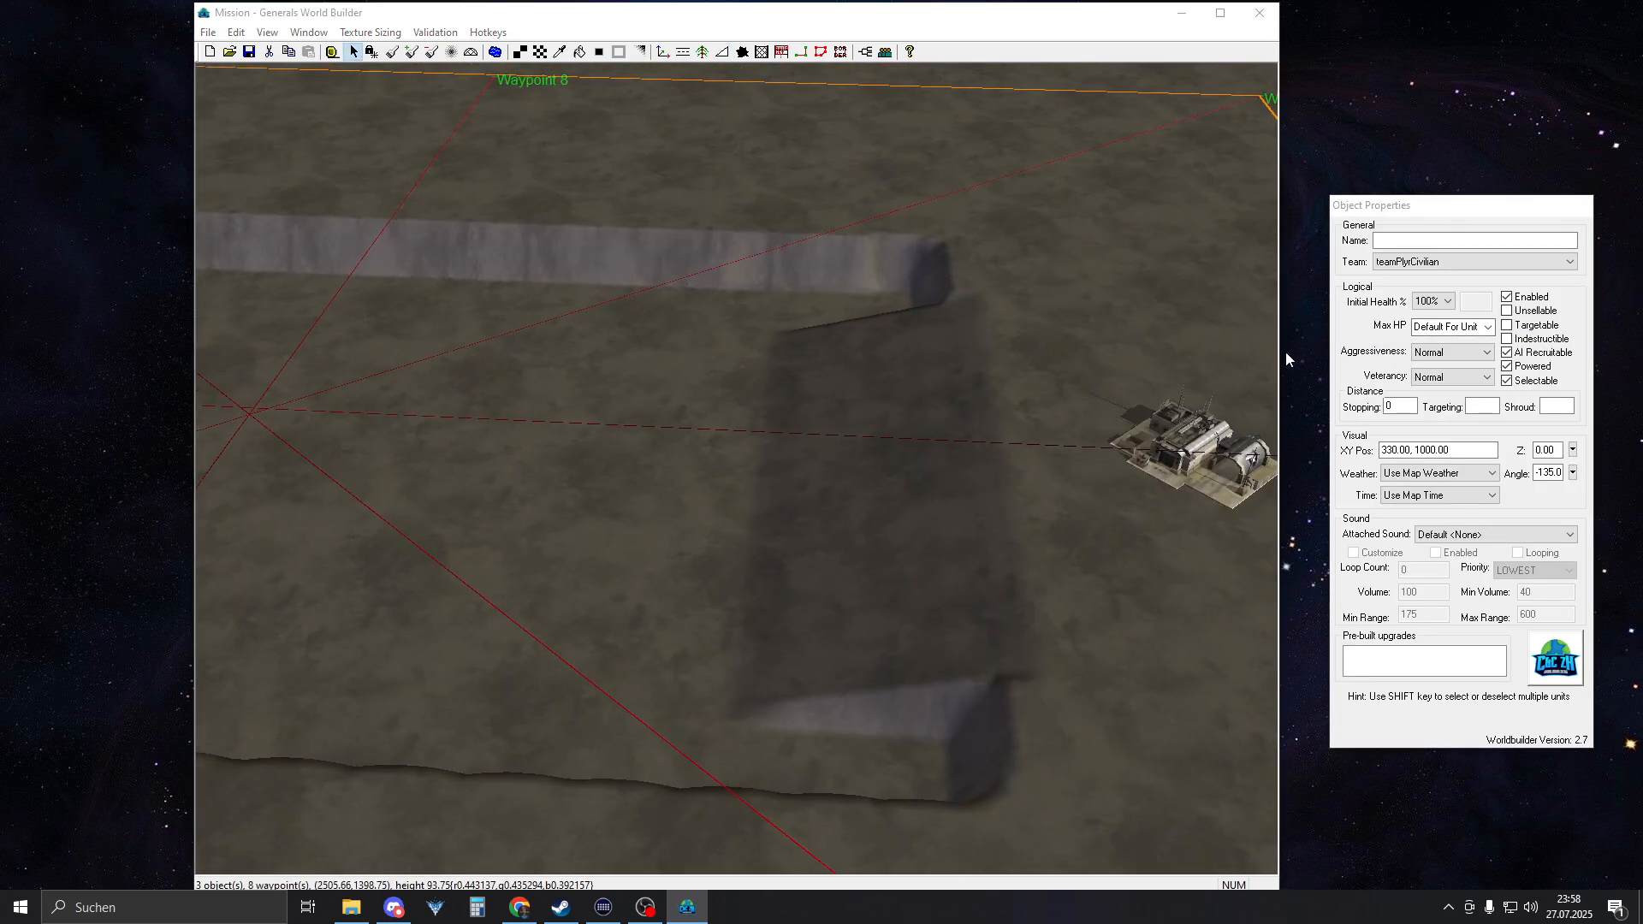
right_drag(740, 387, 180, 372)
right_drag(822, 500, 899, 443)
right_drag(248, 385, 734, 441)
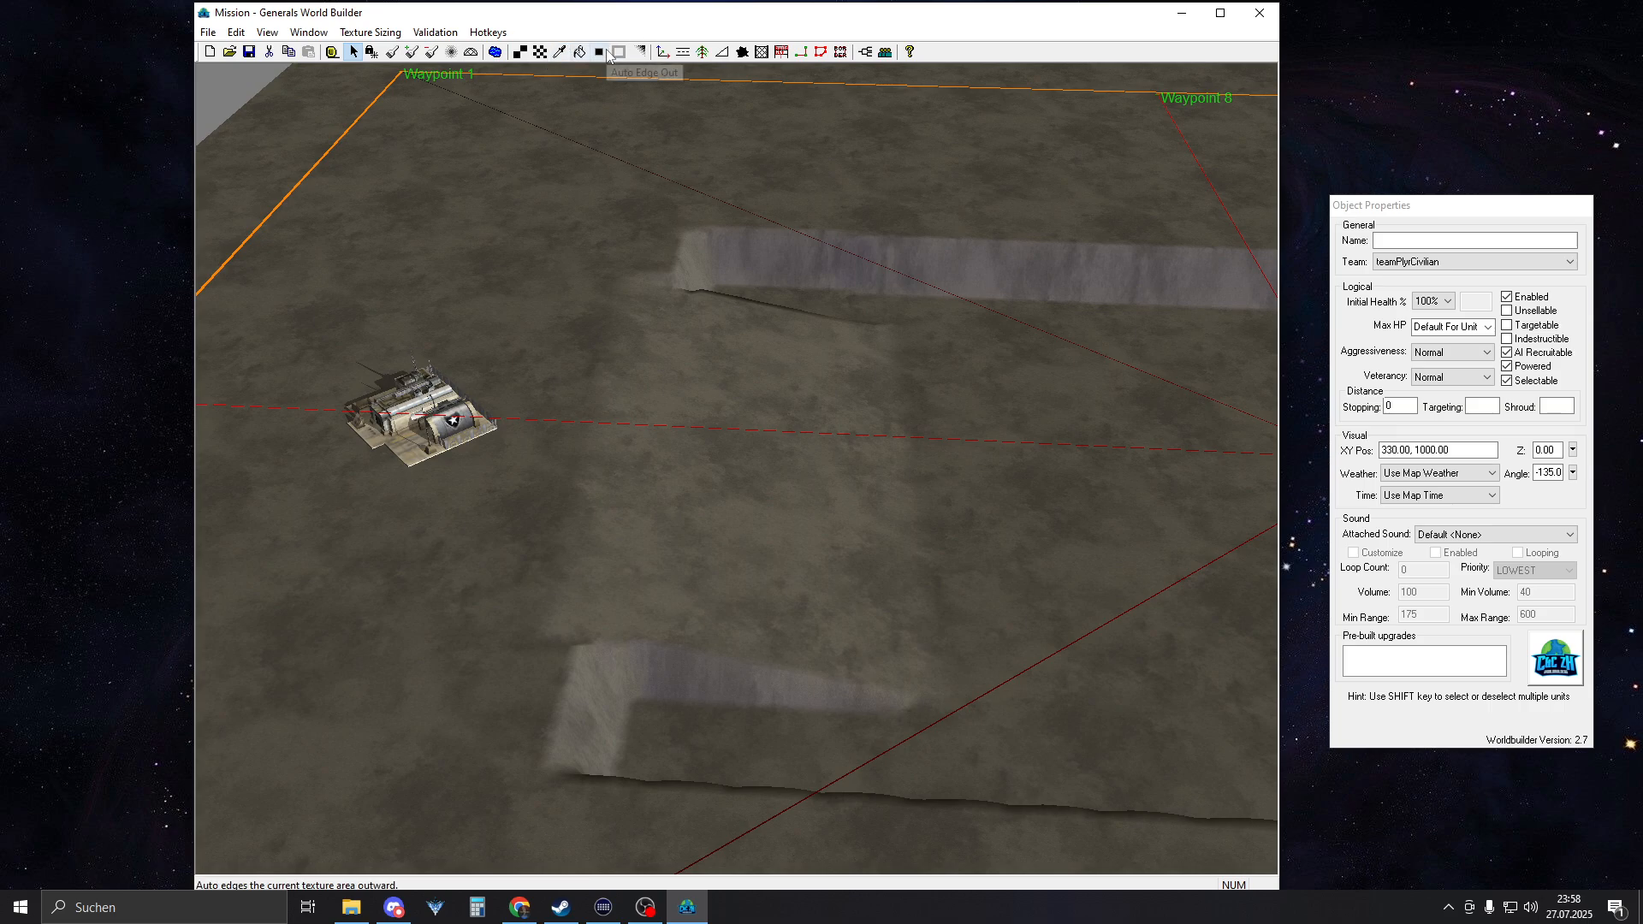
Smooth the northern corner and side wall of the western ramp with the Smooth Height brush, 3 cells wide
click(453, 53)
scroll(770, 545, up, 3)
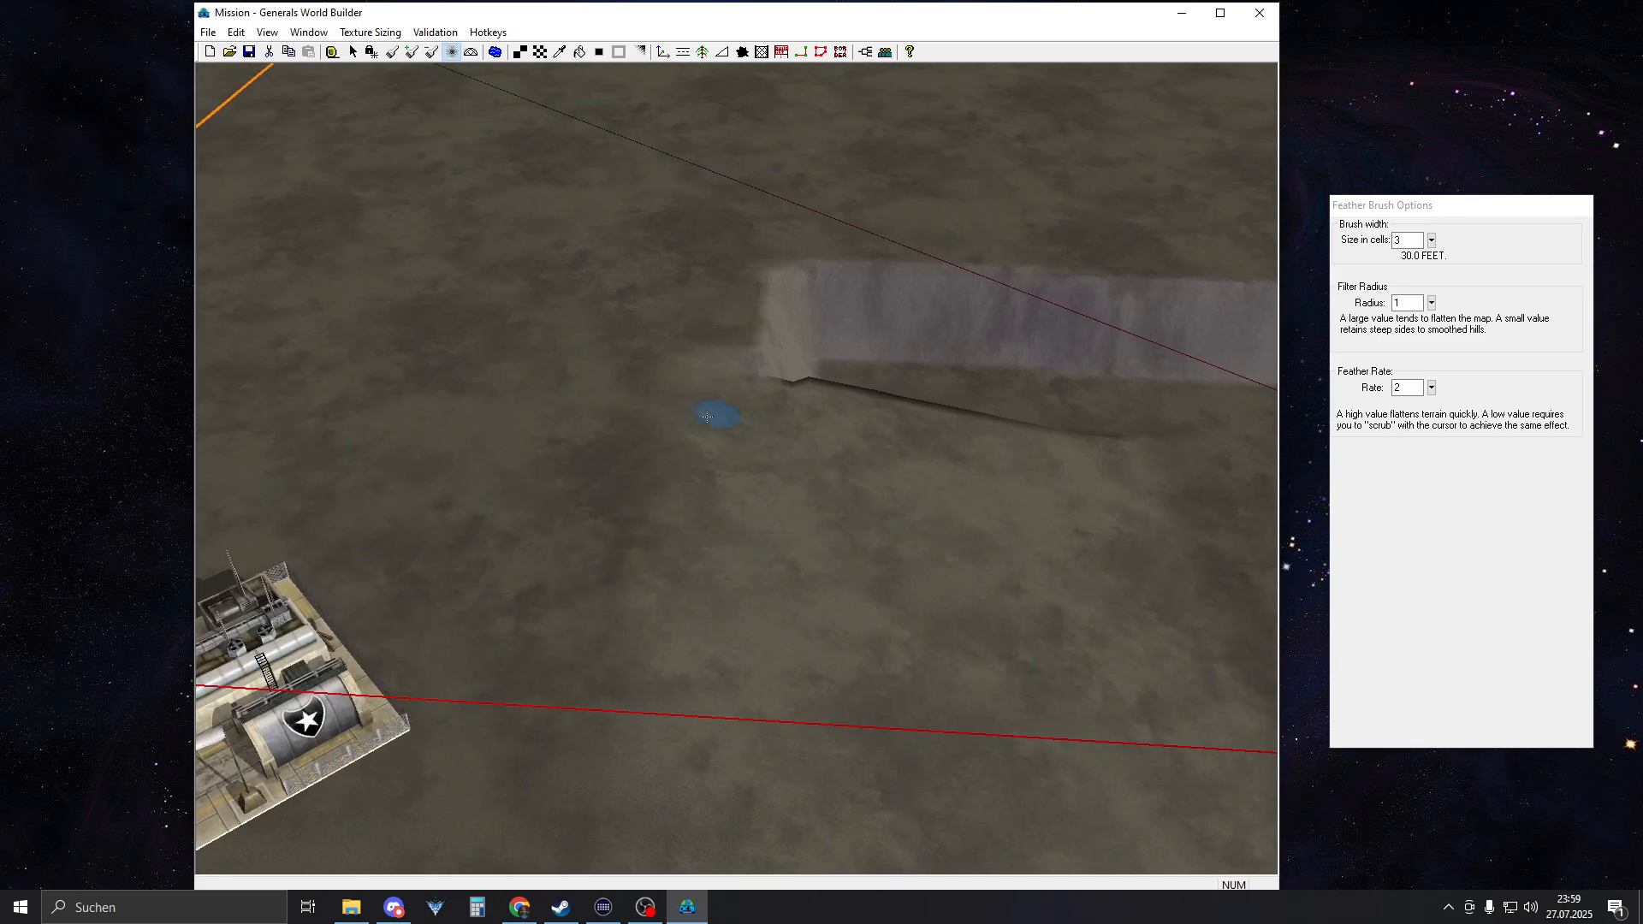
scroll(707, 417, up, 2)
middle_drag(849, 464, 718, 505)
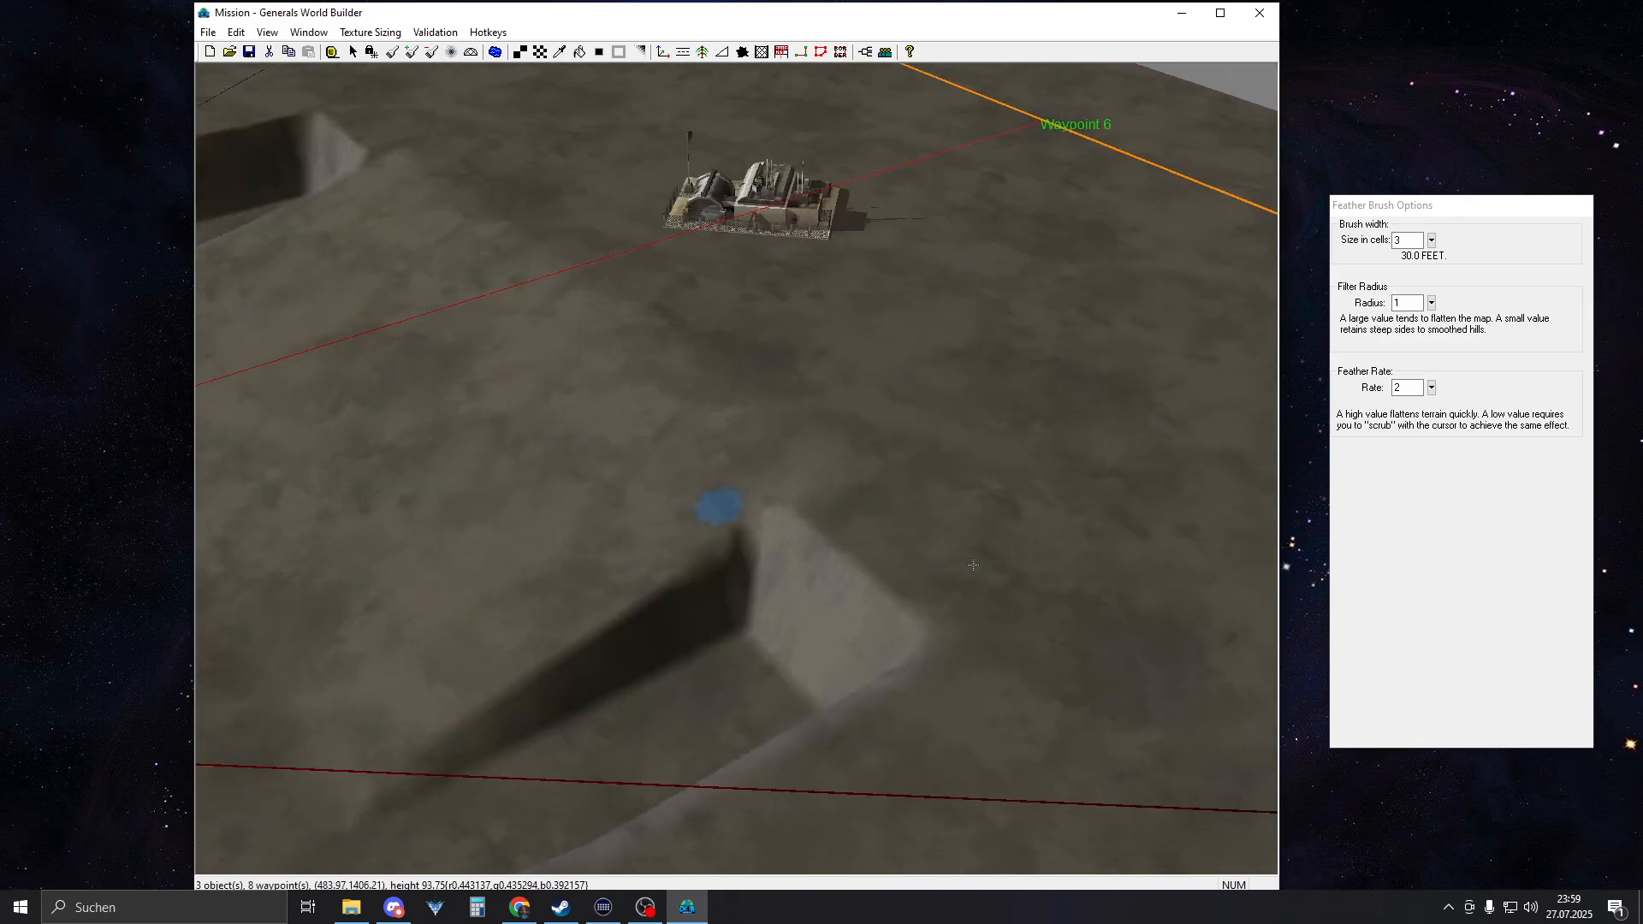
mouse_move(719, 509)
mouse_down()
mouse_move(716, 598)
mouse_move(722, 572)
mouse_move(598, 585)
mouse_up()
mouse_move(522, 668)
mouse_down()
mouse_move(561, 671)
mouse_move(425, 752)
mouse_move(367, 750)
mouse_move(429, 787)
mouse_move(521, 737)
mouse_move(714, 558)
mouse_up()
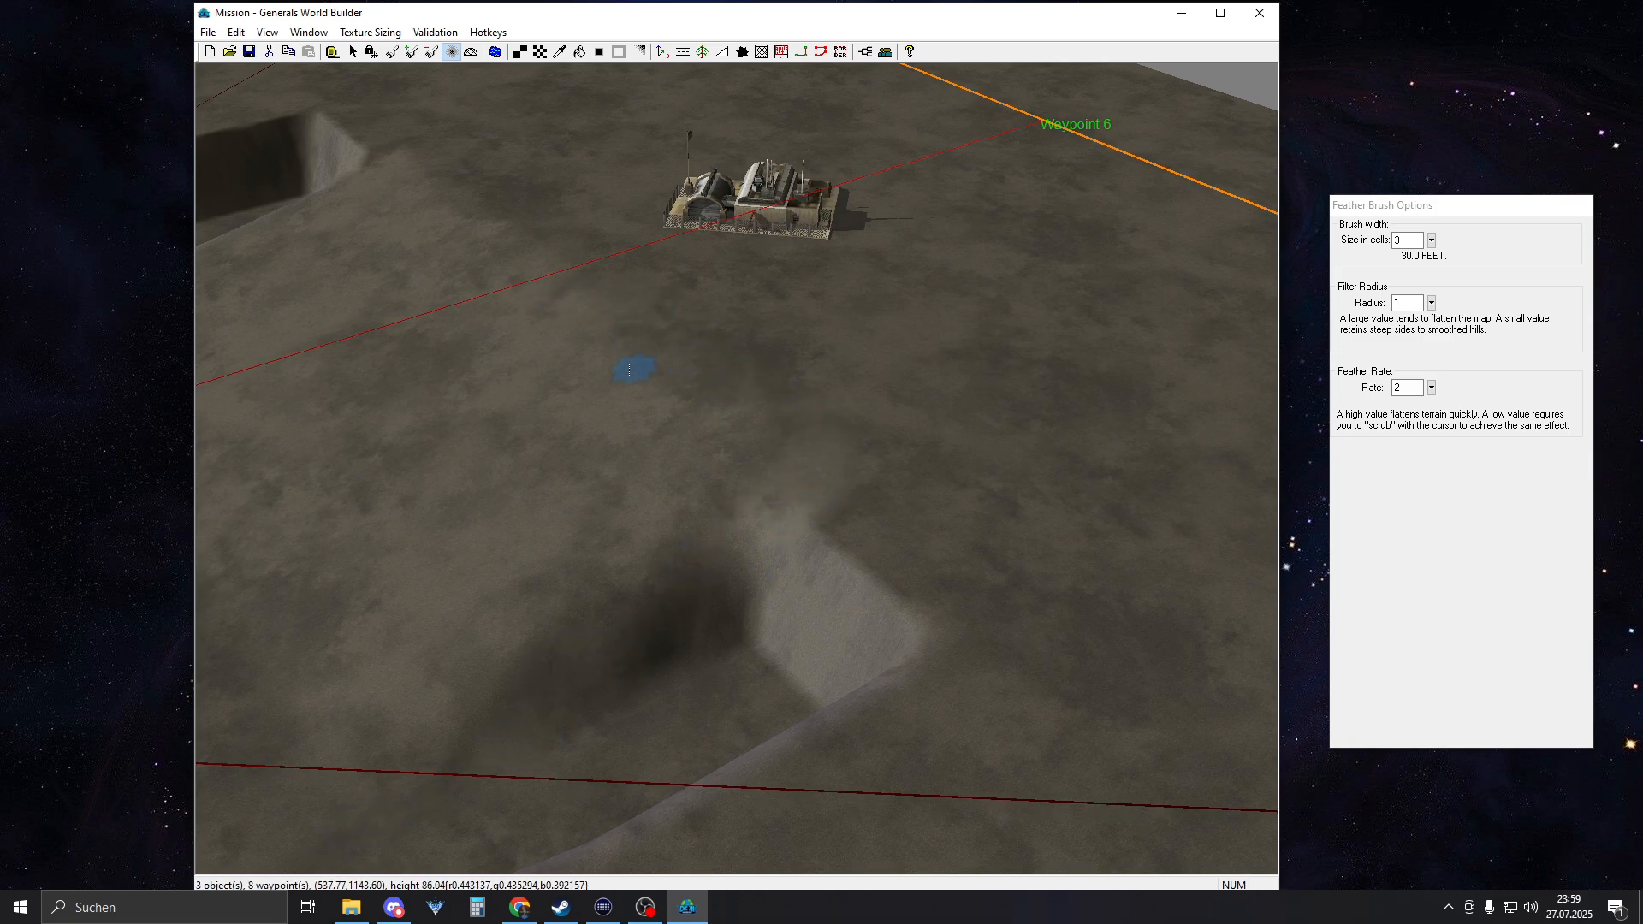
Smooth the southern corner, side wall and adjoining upper edge of the western ramp with the Smooth Height brush
right_drag(634, 368, 948, 420)
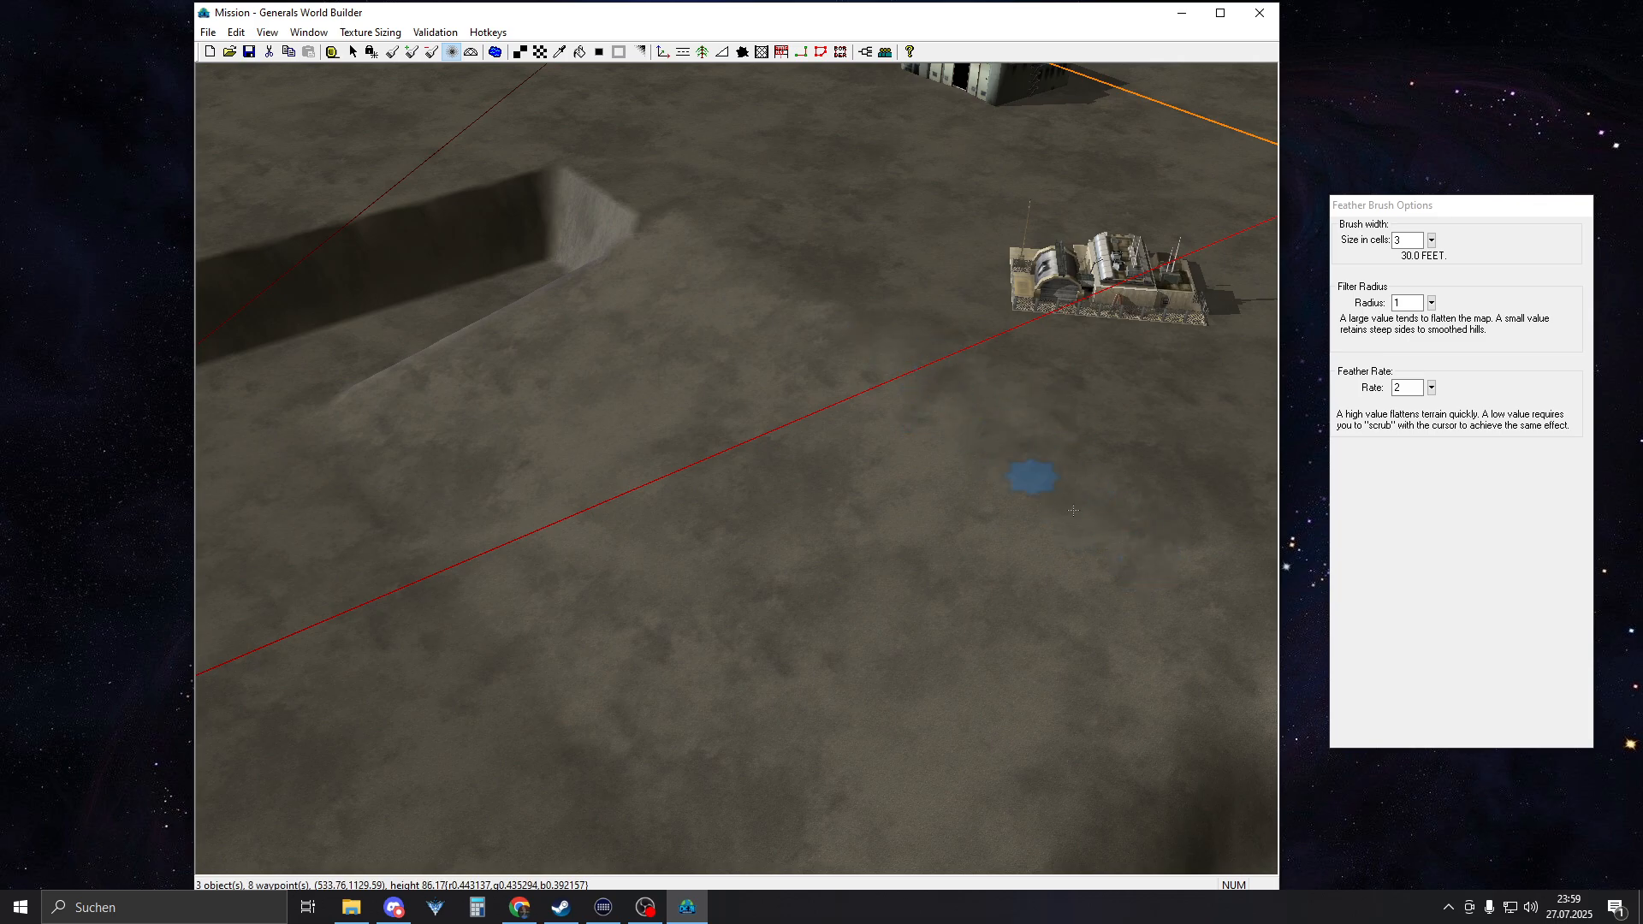
right_drag(1038, 477, 977, 444)
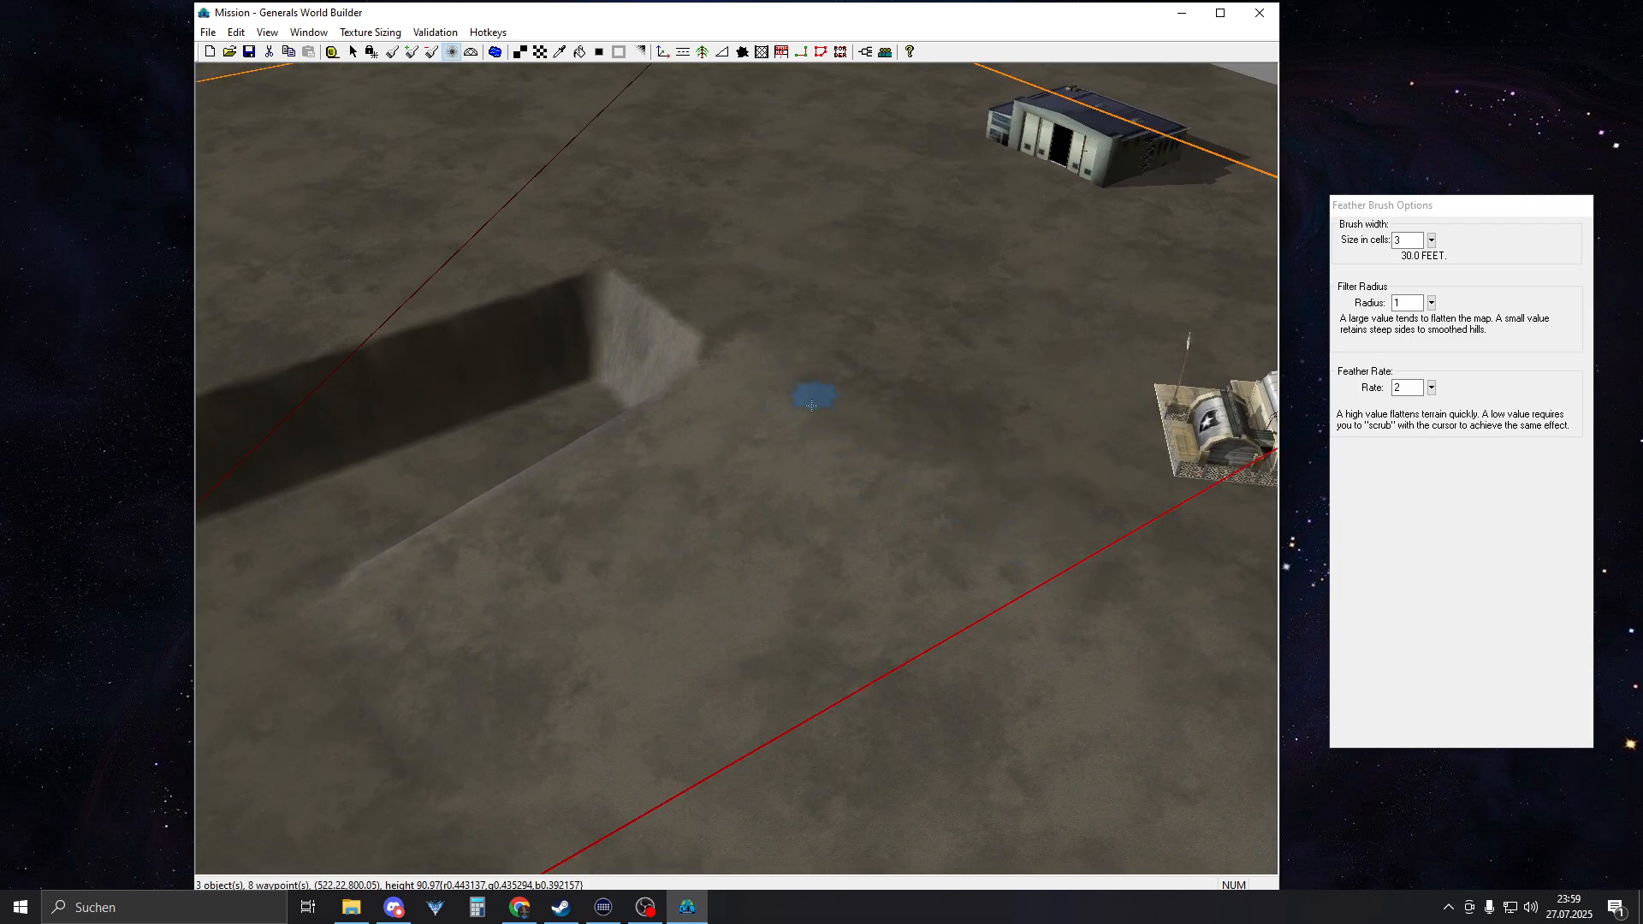
middle_drag(858, 402, 695, 426)
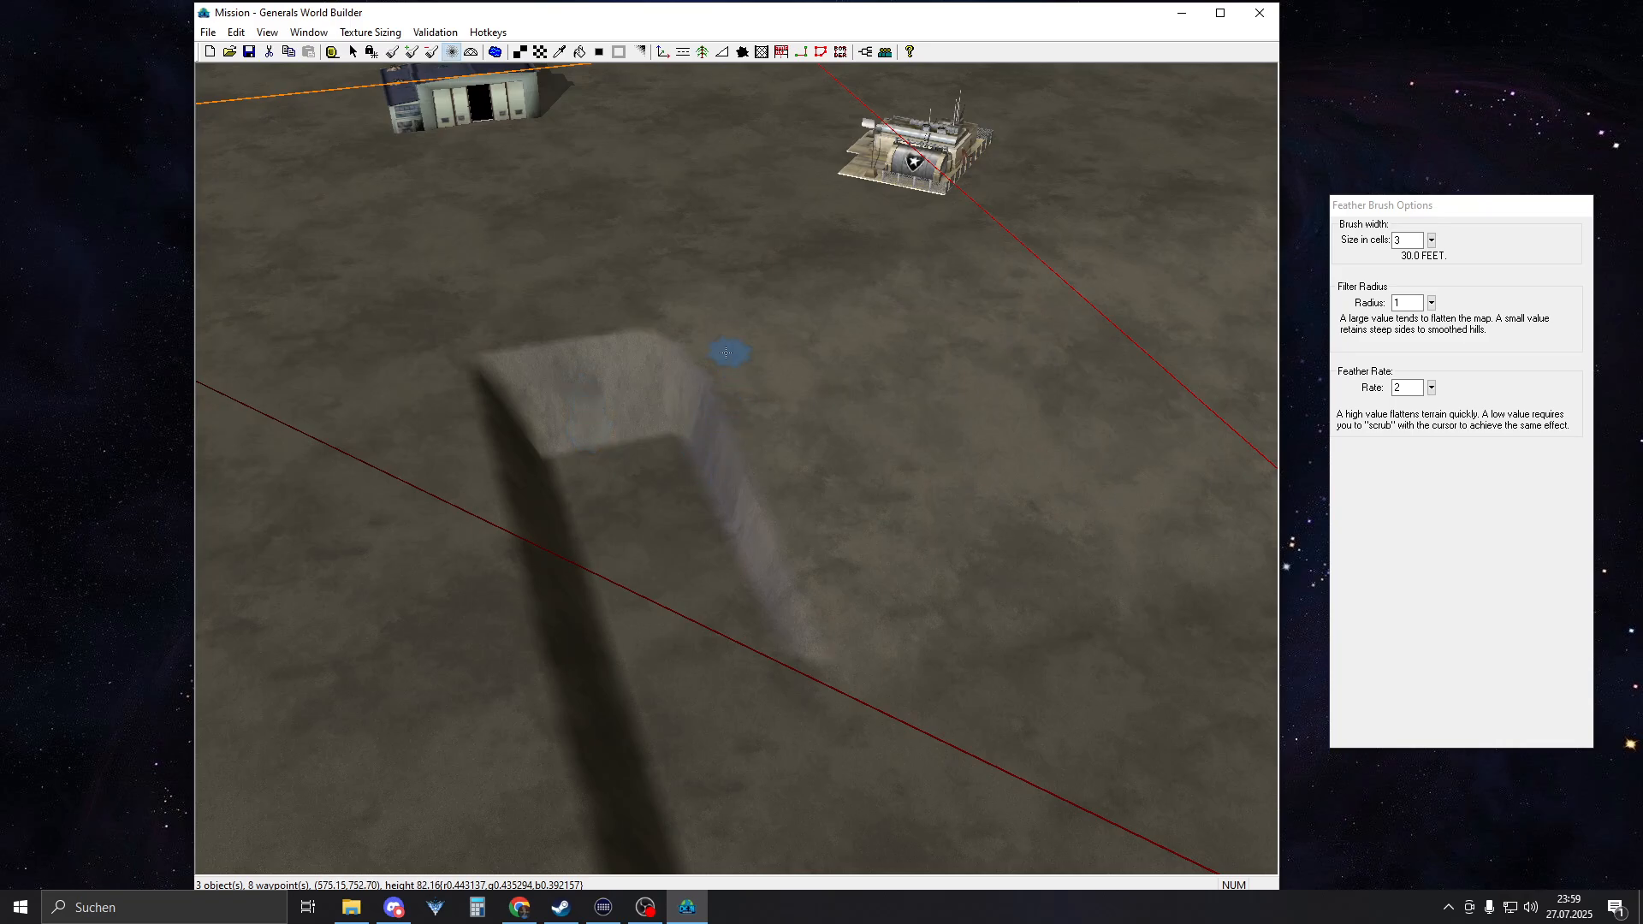
mouse_move(726, 352)
mouse_down()
mouse_move(728, 462)
mouse_move(821, 668)
mouse_up()
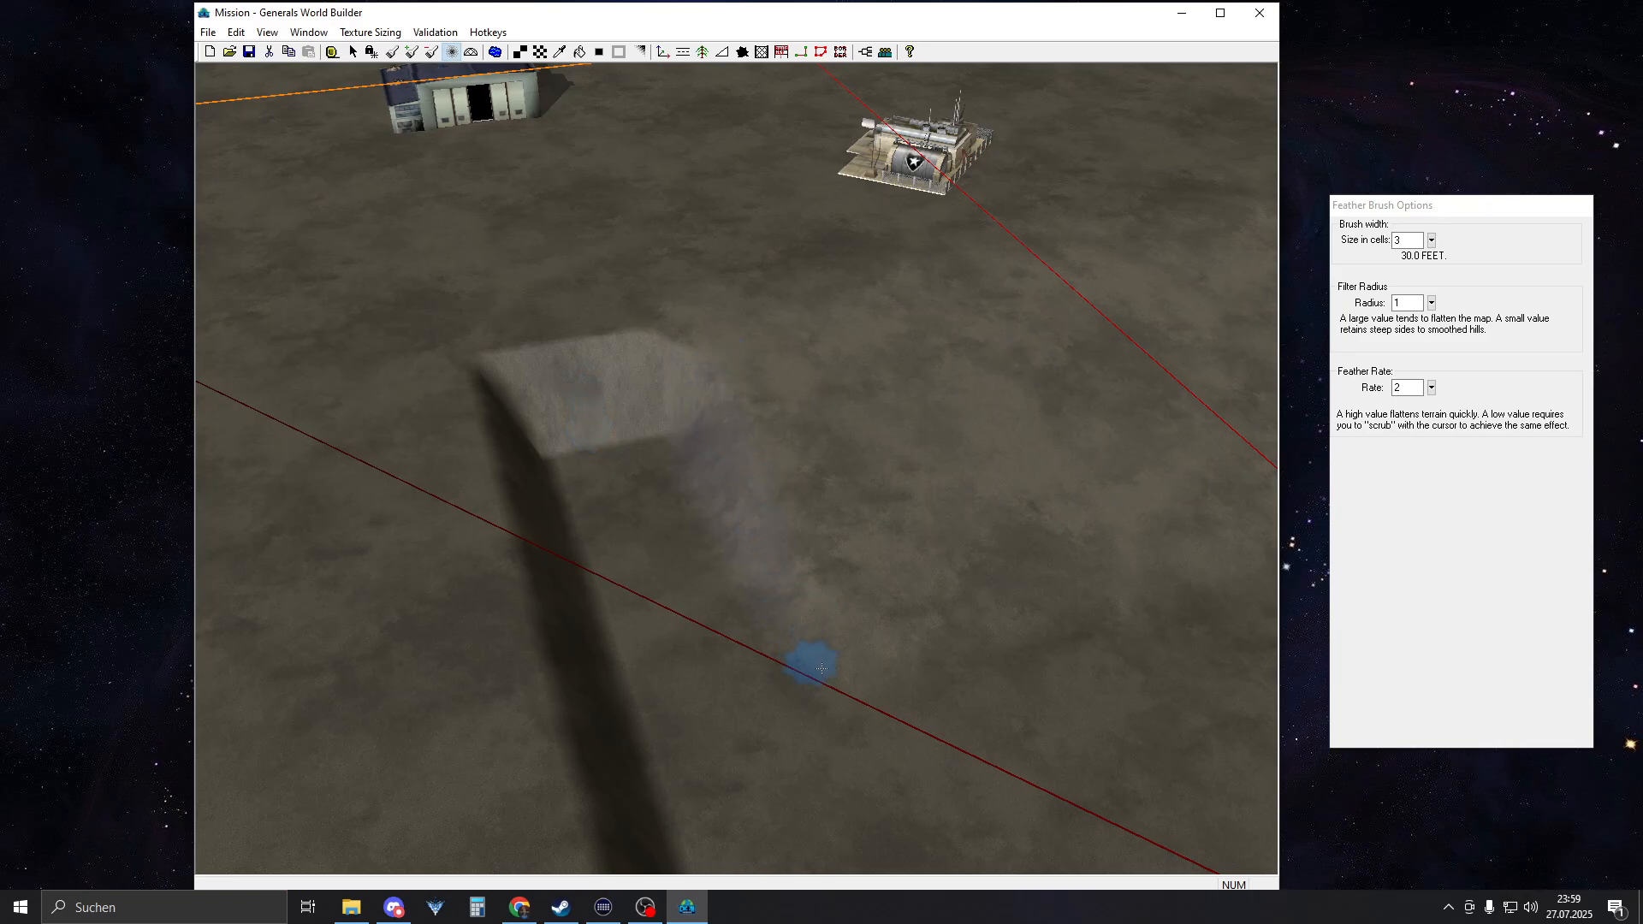
mouse_move(687, 395)
mouse_down()
mouse_move(679, 356)
mouse_move(673, 371)
mouse_up()
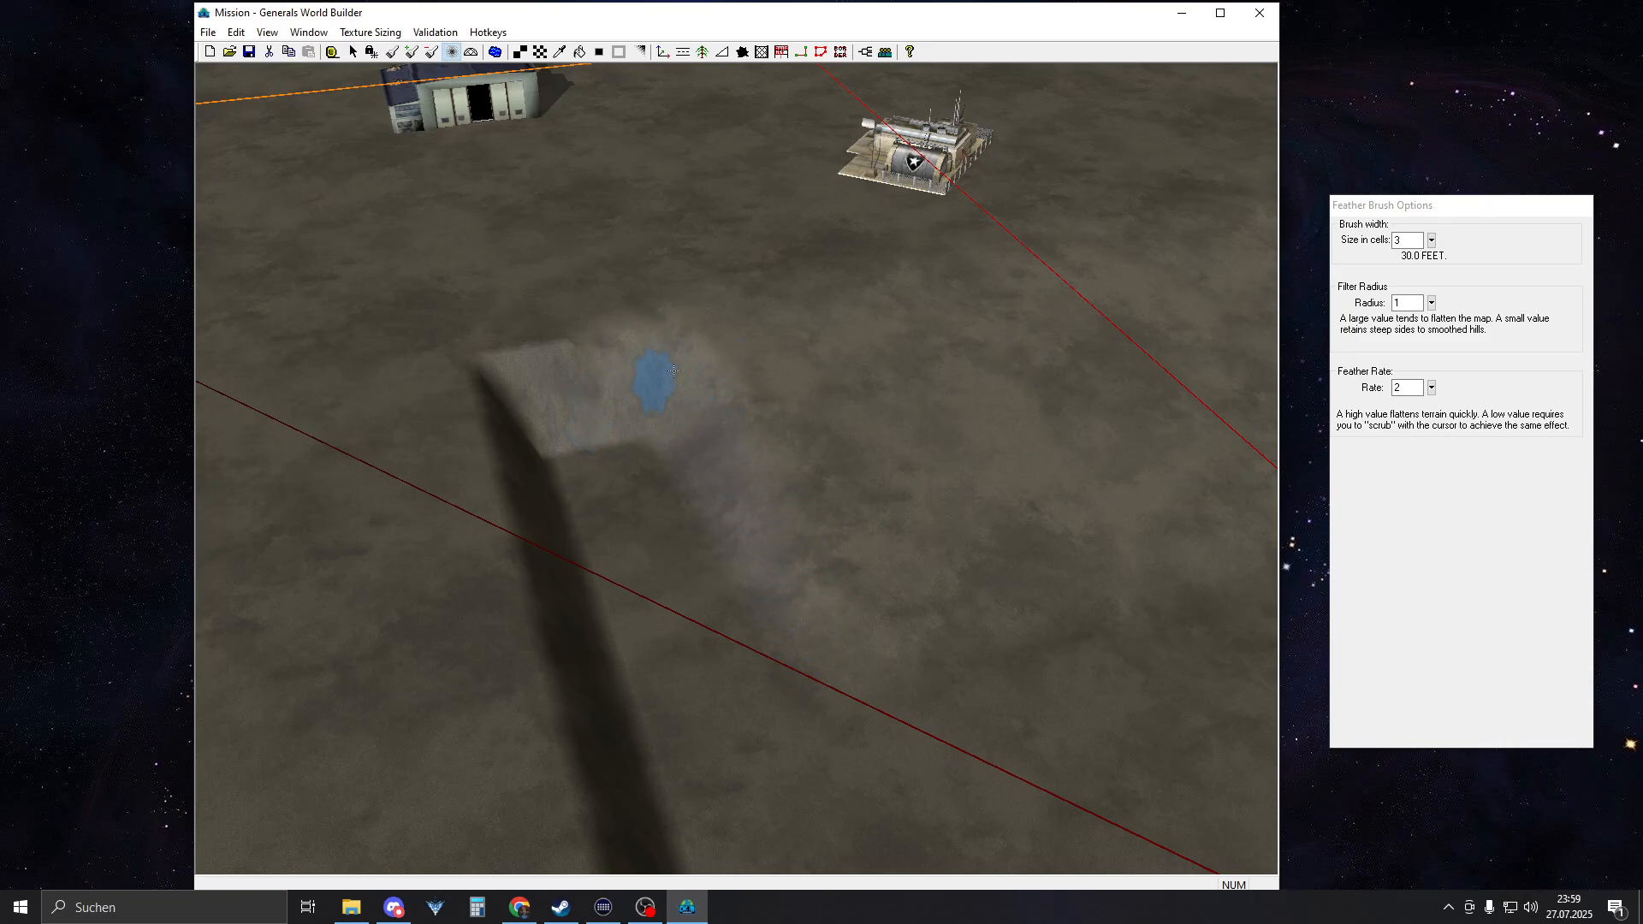
drag(548, 362, 557, 398)
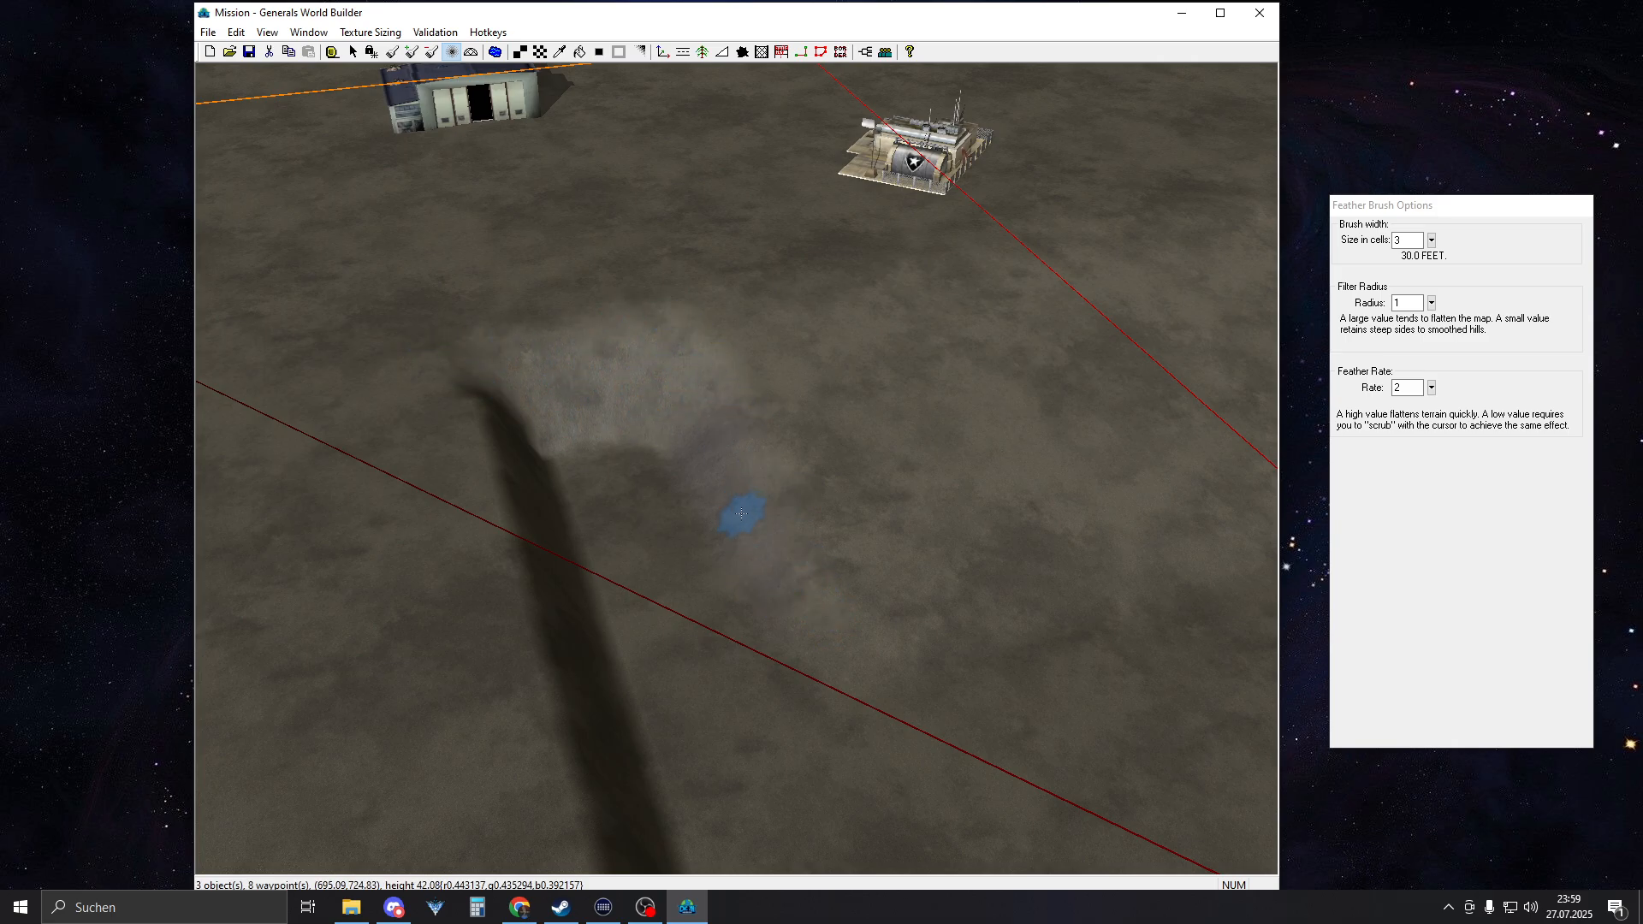
middle_drag(839, 508, 600, 472)
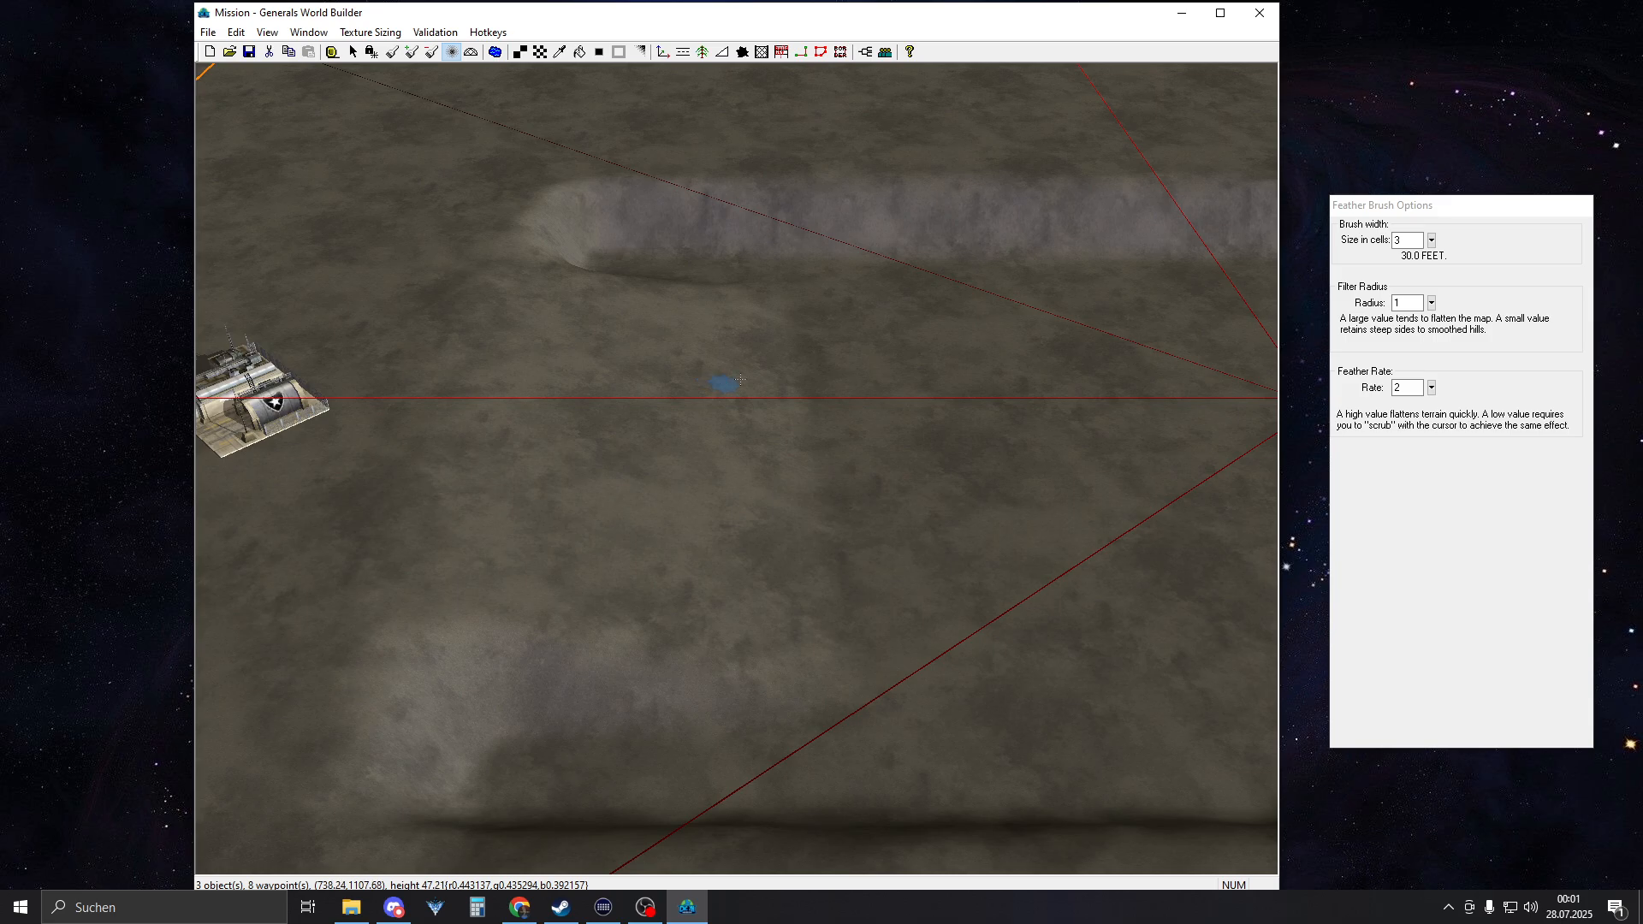
Inspect the smoothed ramps and rims around the sunken area from several sides, and leave the smoothing tool
right_drag(699, 366, 668, 235)
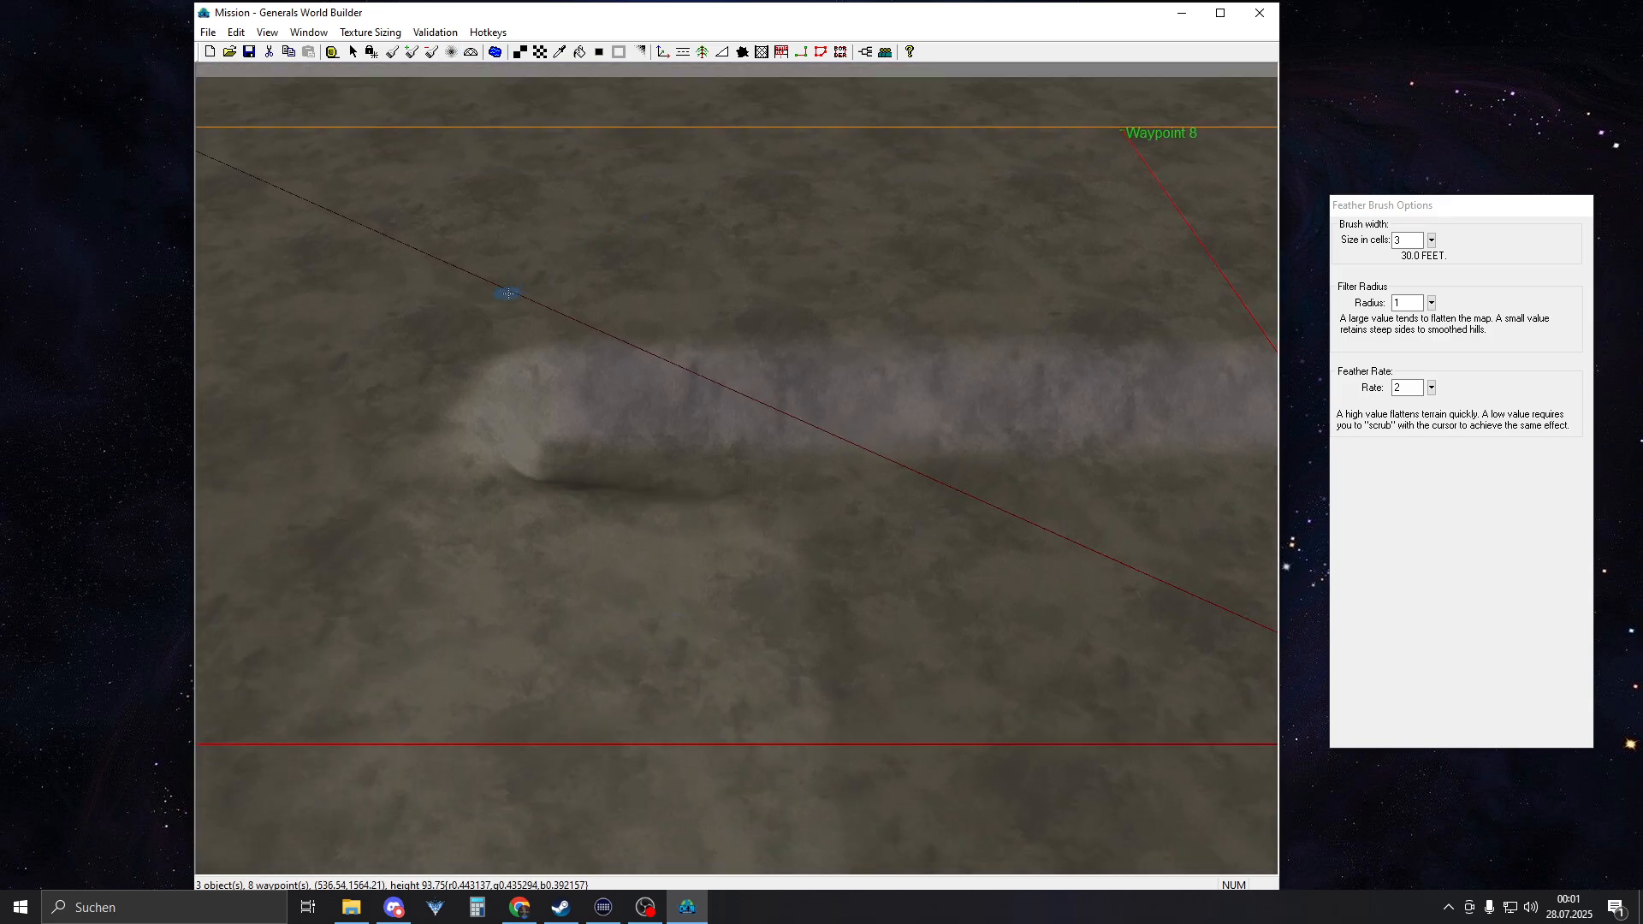
right_drag(506, 286, 951, 355)
right_drag(633, 283, 924, 572)
right_drag(856, 479, 847, 548)
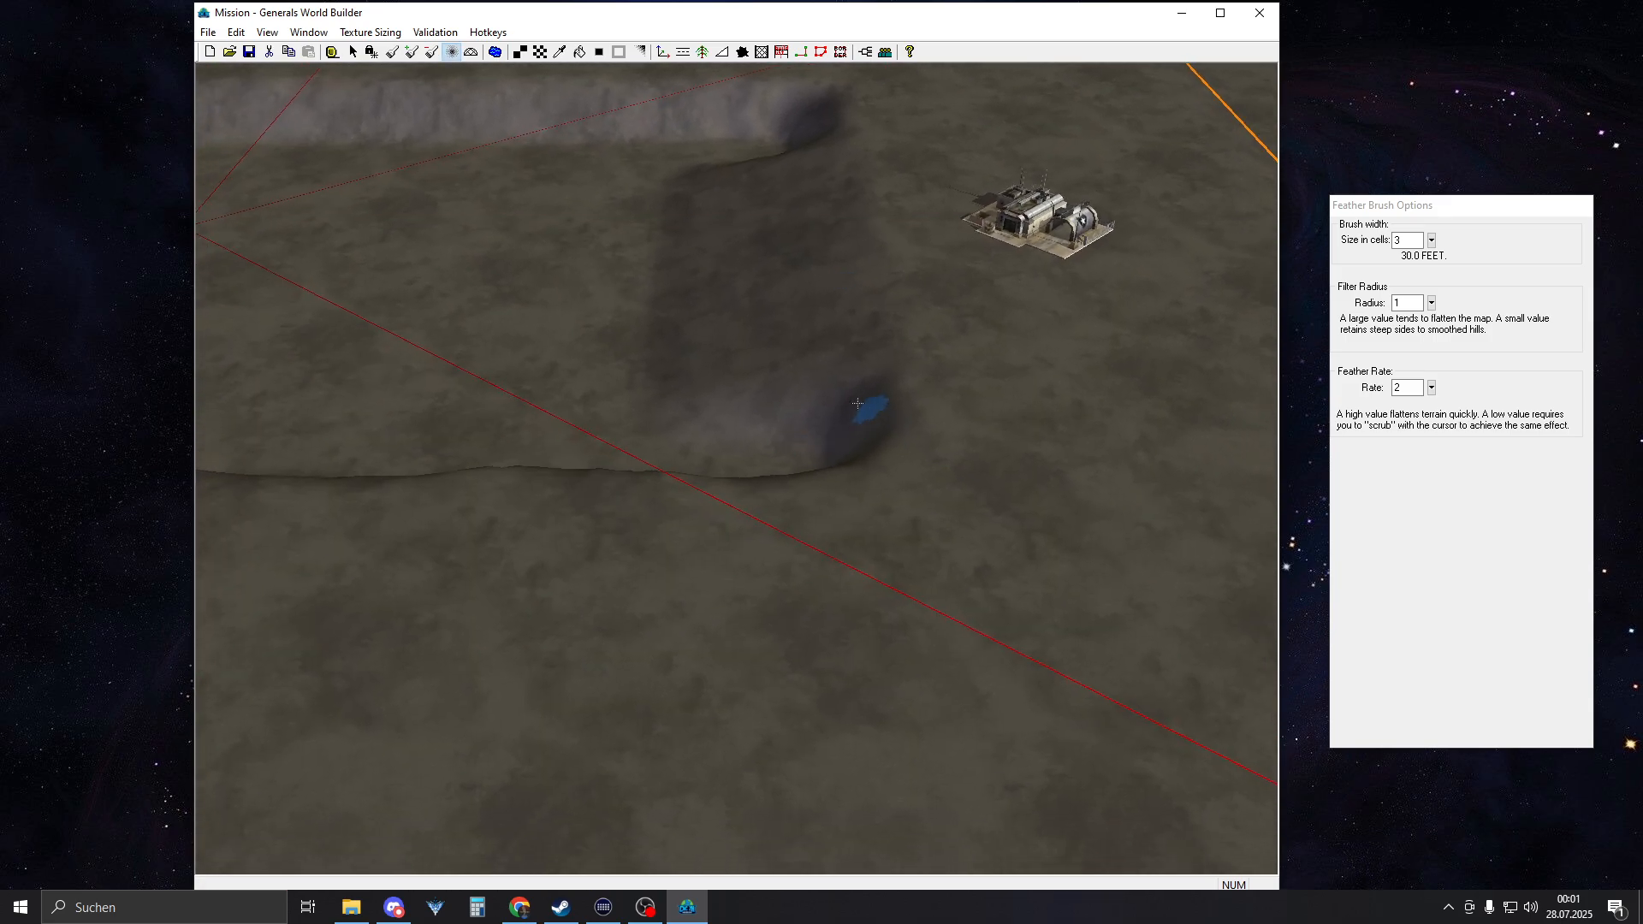
right_drag(727, 406, 545, 376)
middle_drag(545, 377, 605, 363)
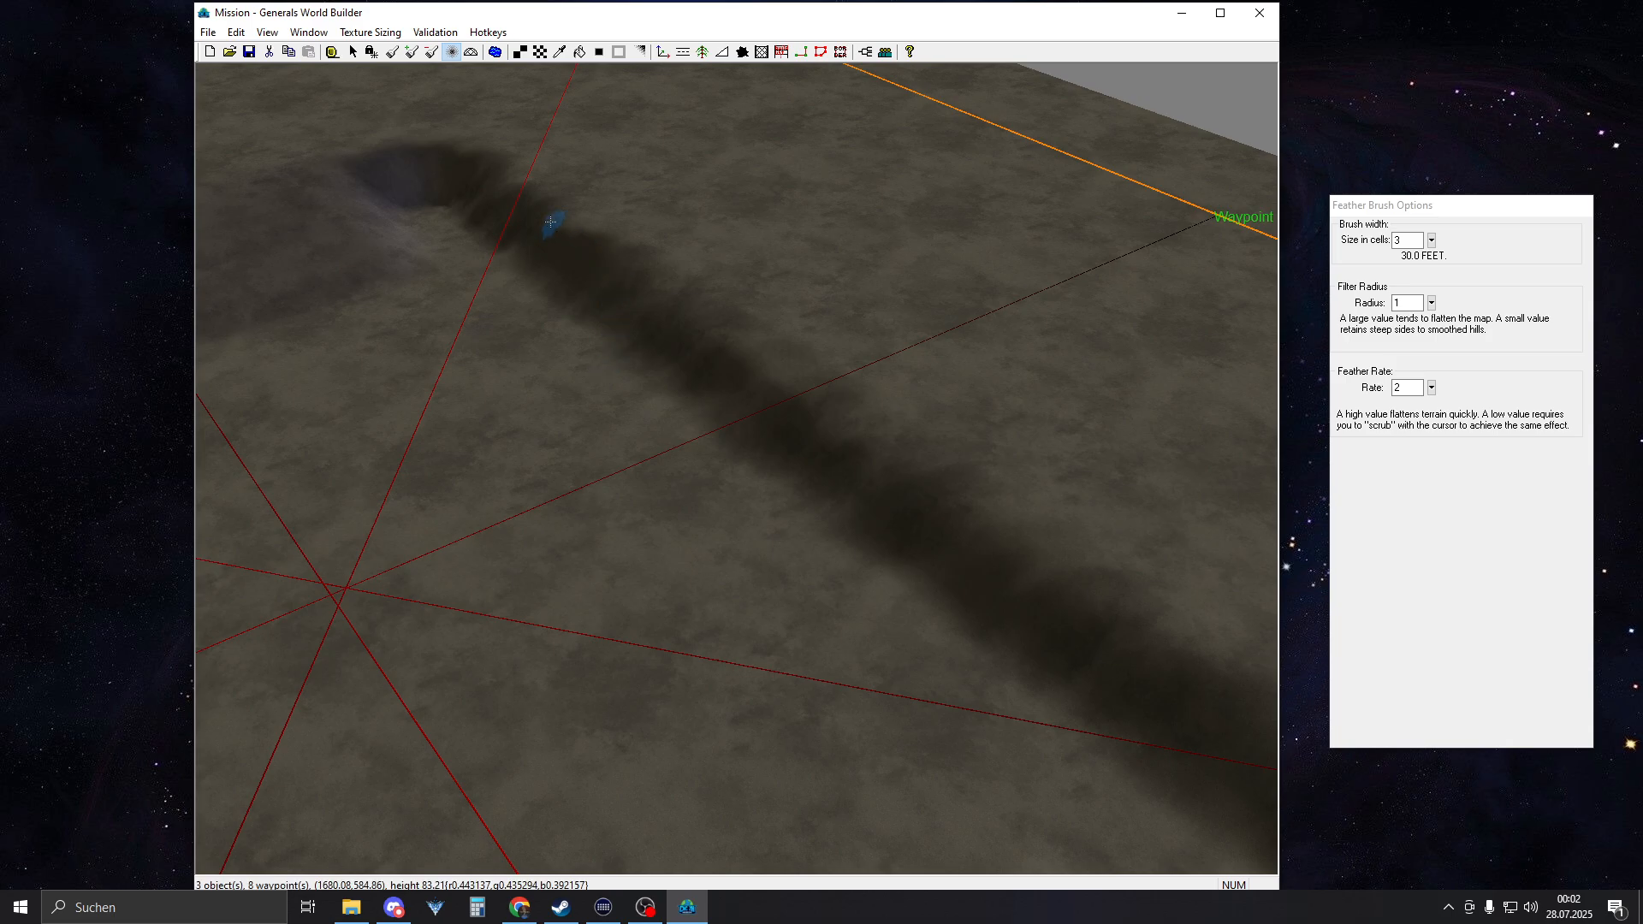
right_drag(813, 429, 919, 598)
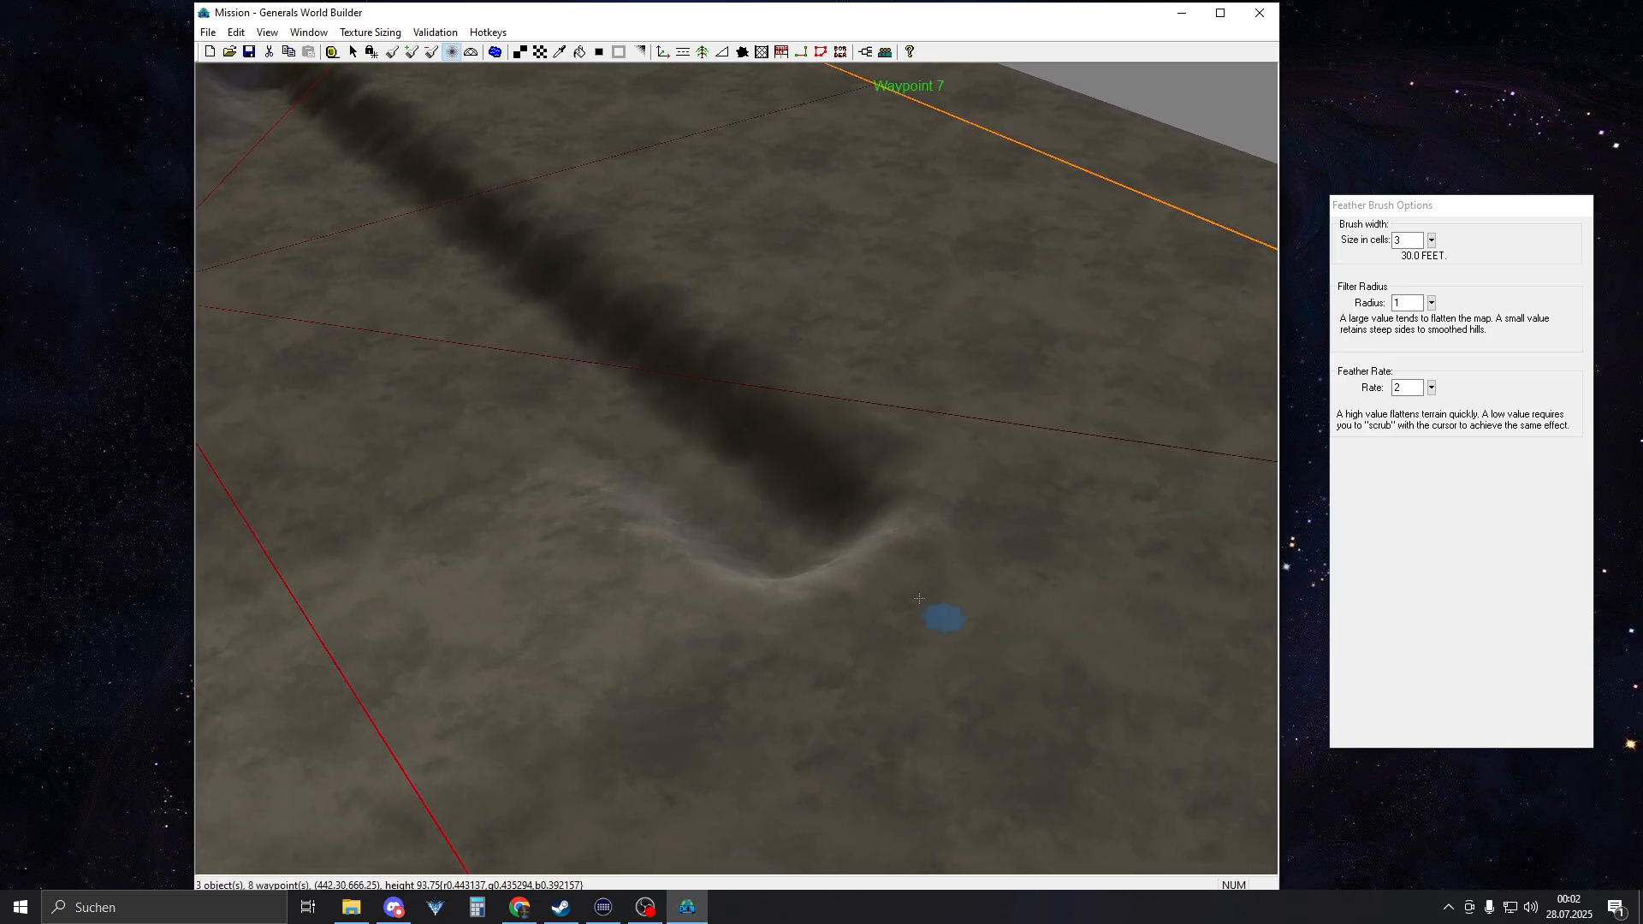
right_drag(727, 465, 660, 283)
right_drag(976, 513, 915, 423)
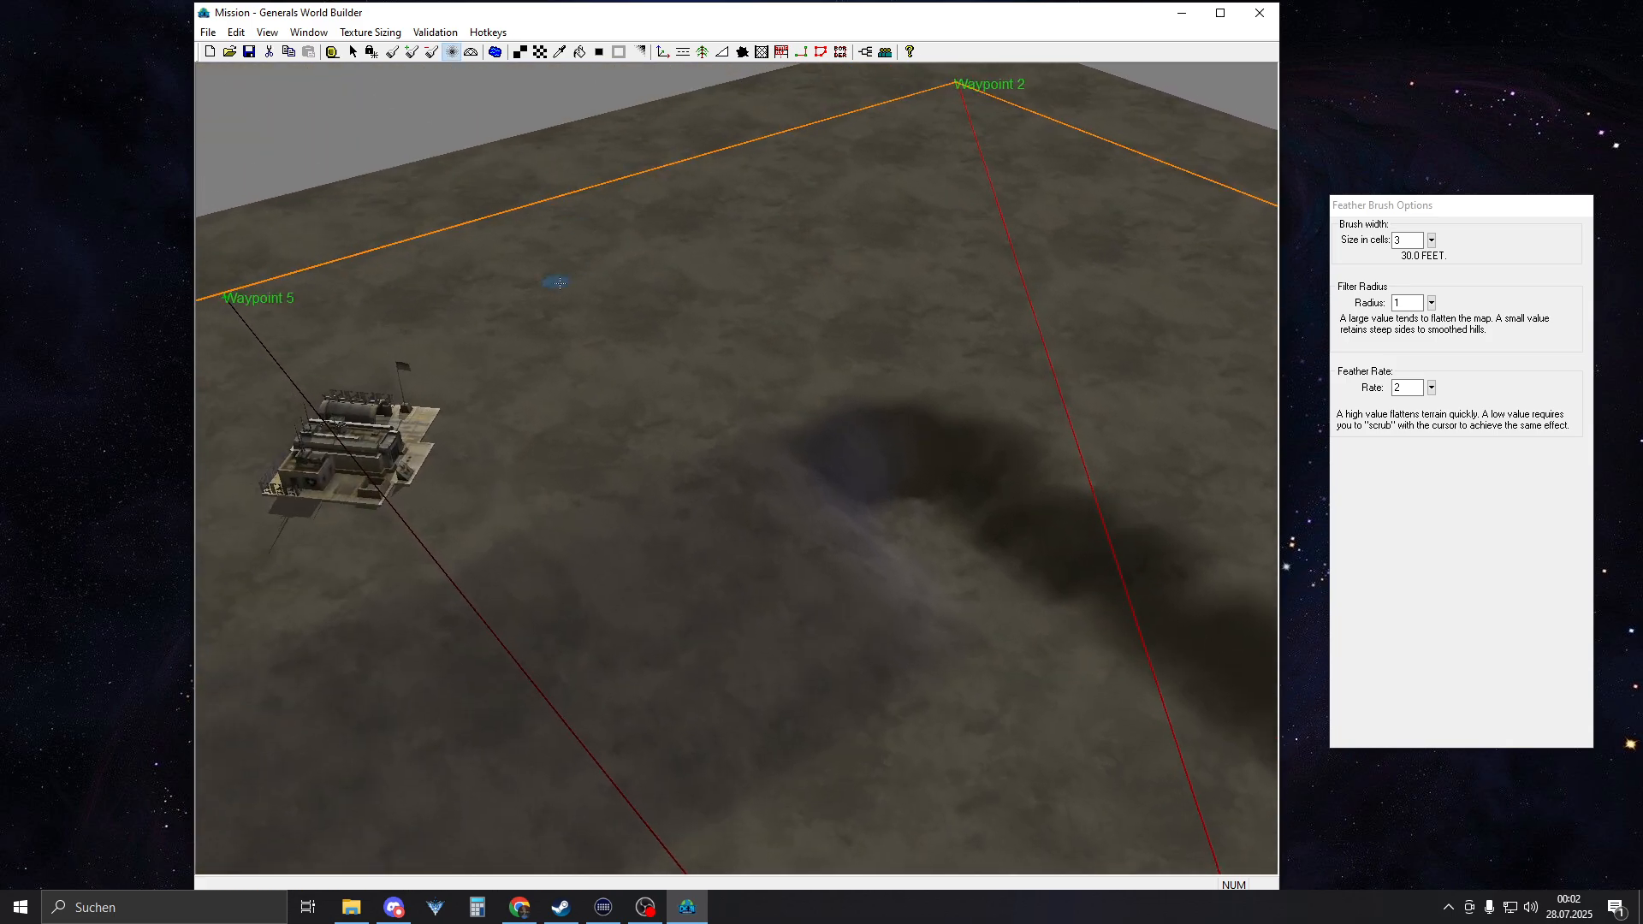
mouse_move(557, 283)
middle_down()
mouse_move(653, 317)
mouse_move(638, 319)
middle_up()
middle_click(638, 319)
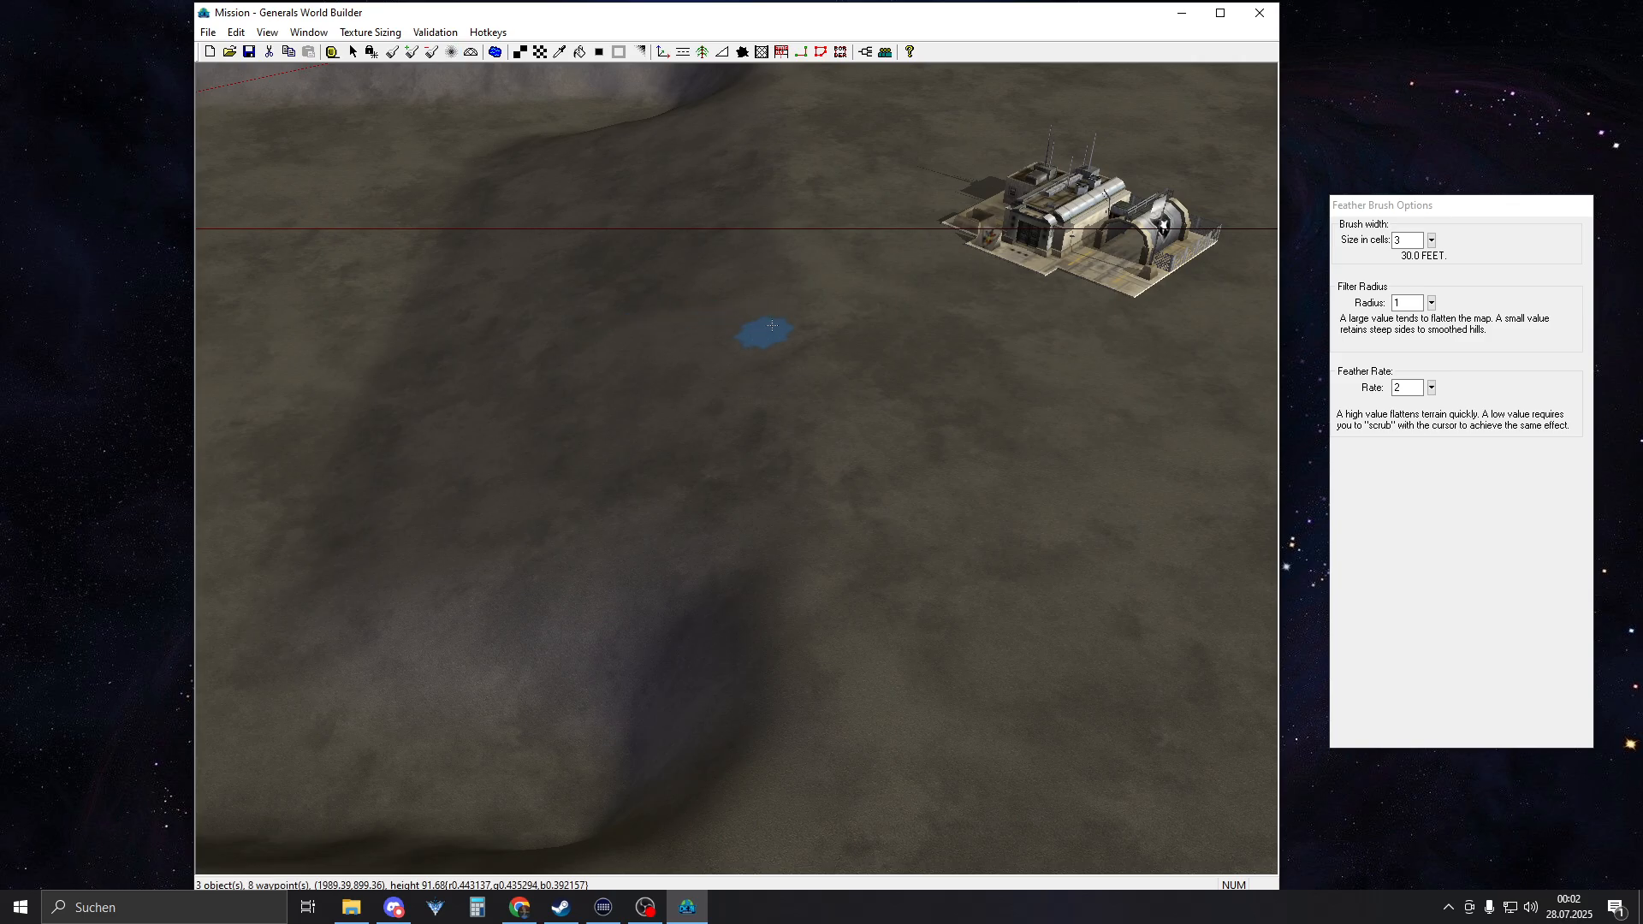
key(q)
mouse_move(763, 330)
right_down()
mouse_move(726, 333)
mouse_move(715, 245)
right_up()
mouse_move(839, 308)
right_down()
mouse_move(591, 227)
mouse_move(609, 250)
mouse_move(608, 232)
right_up()
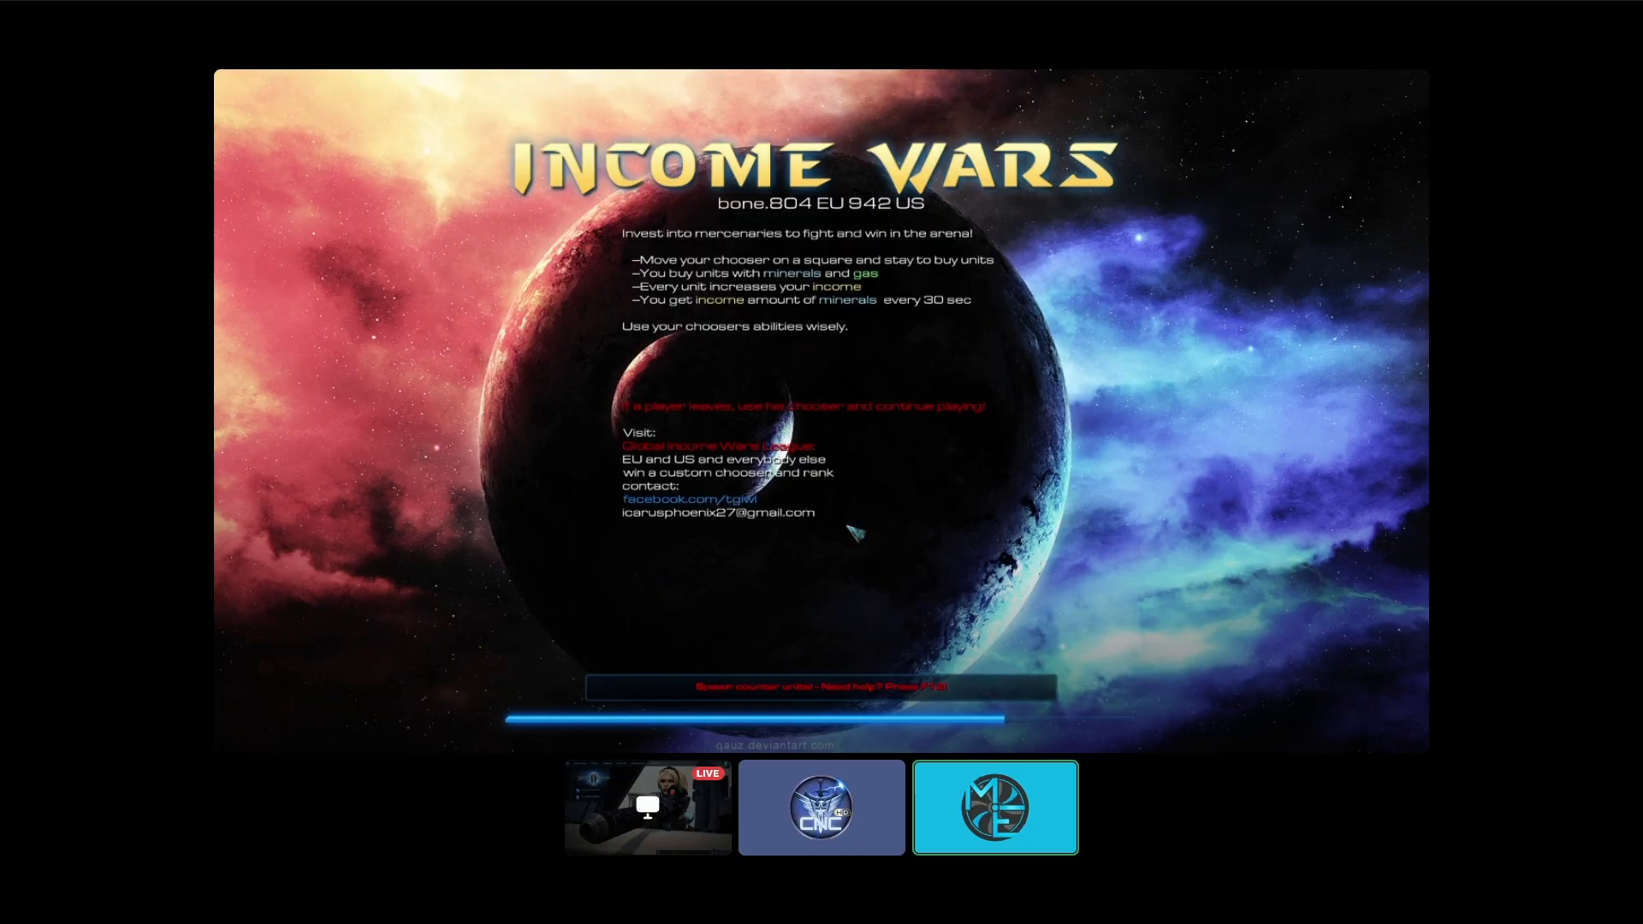
Switch to VLC media player, skim the Income Wars recording to about 07:39, and return to World Builder
mouse_move(672, 845)
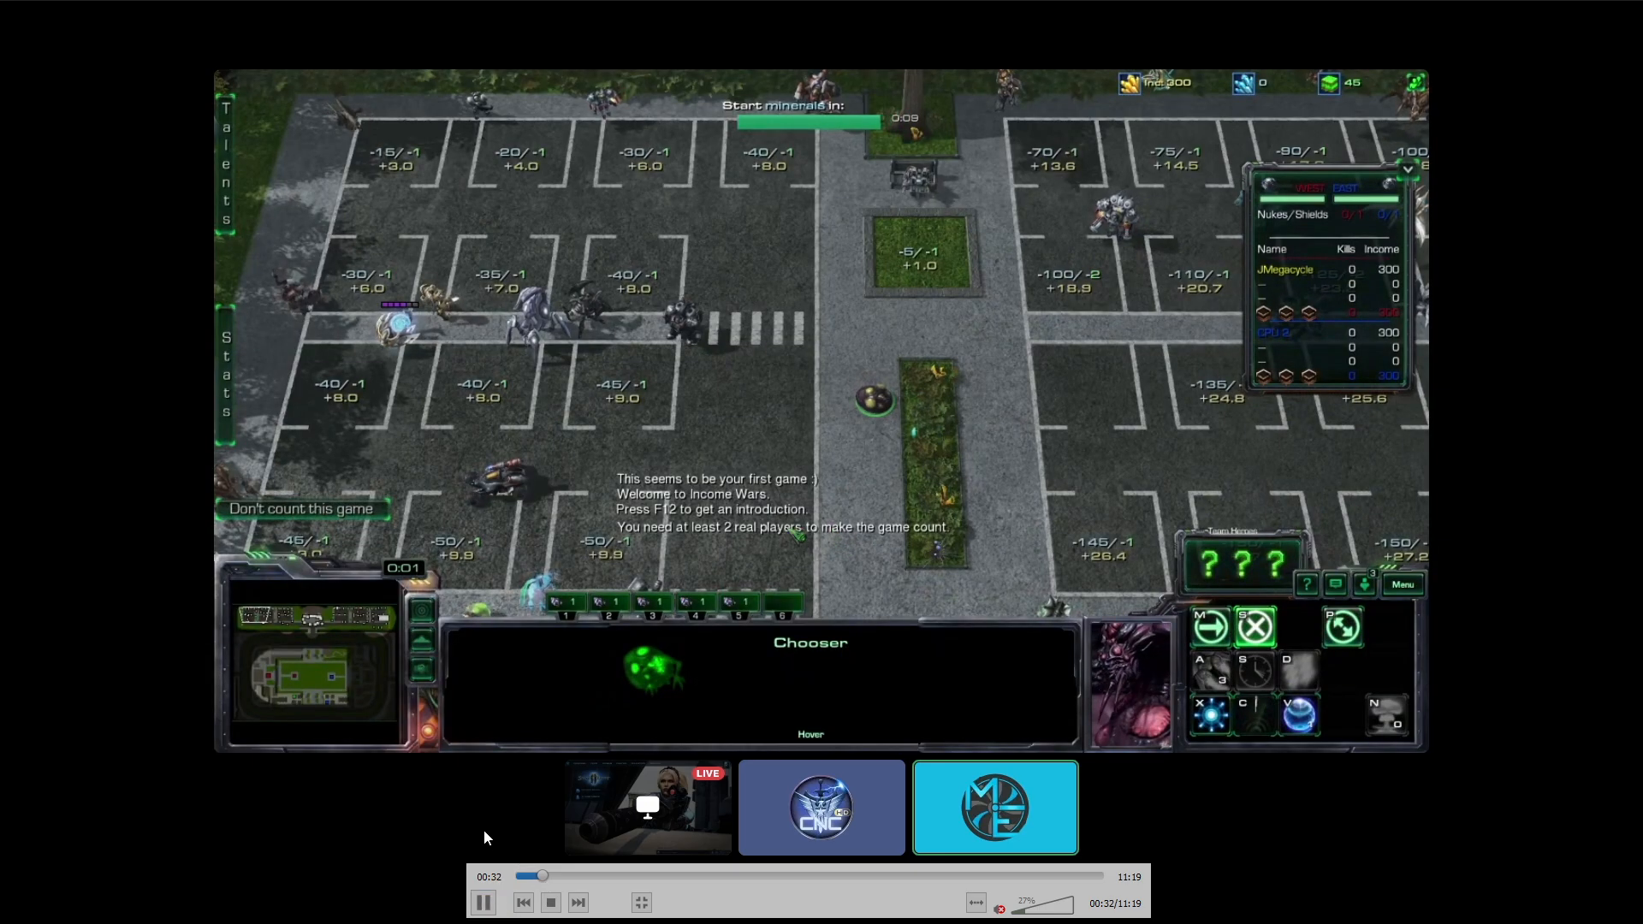
mouse_move(470, 844)
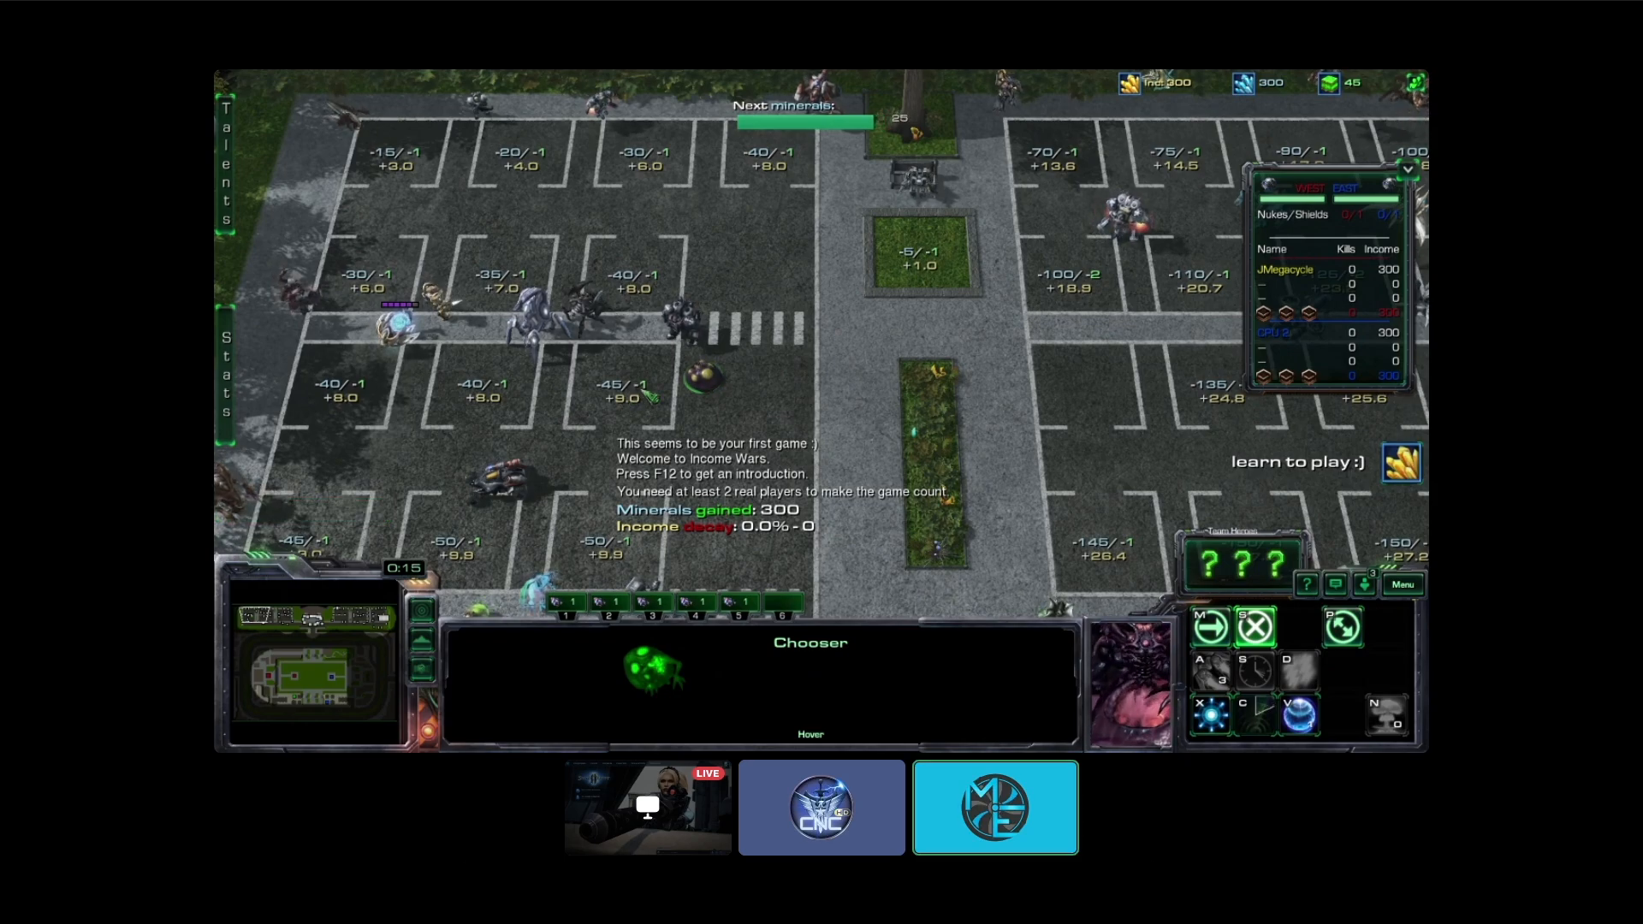
click(574, 875)
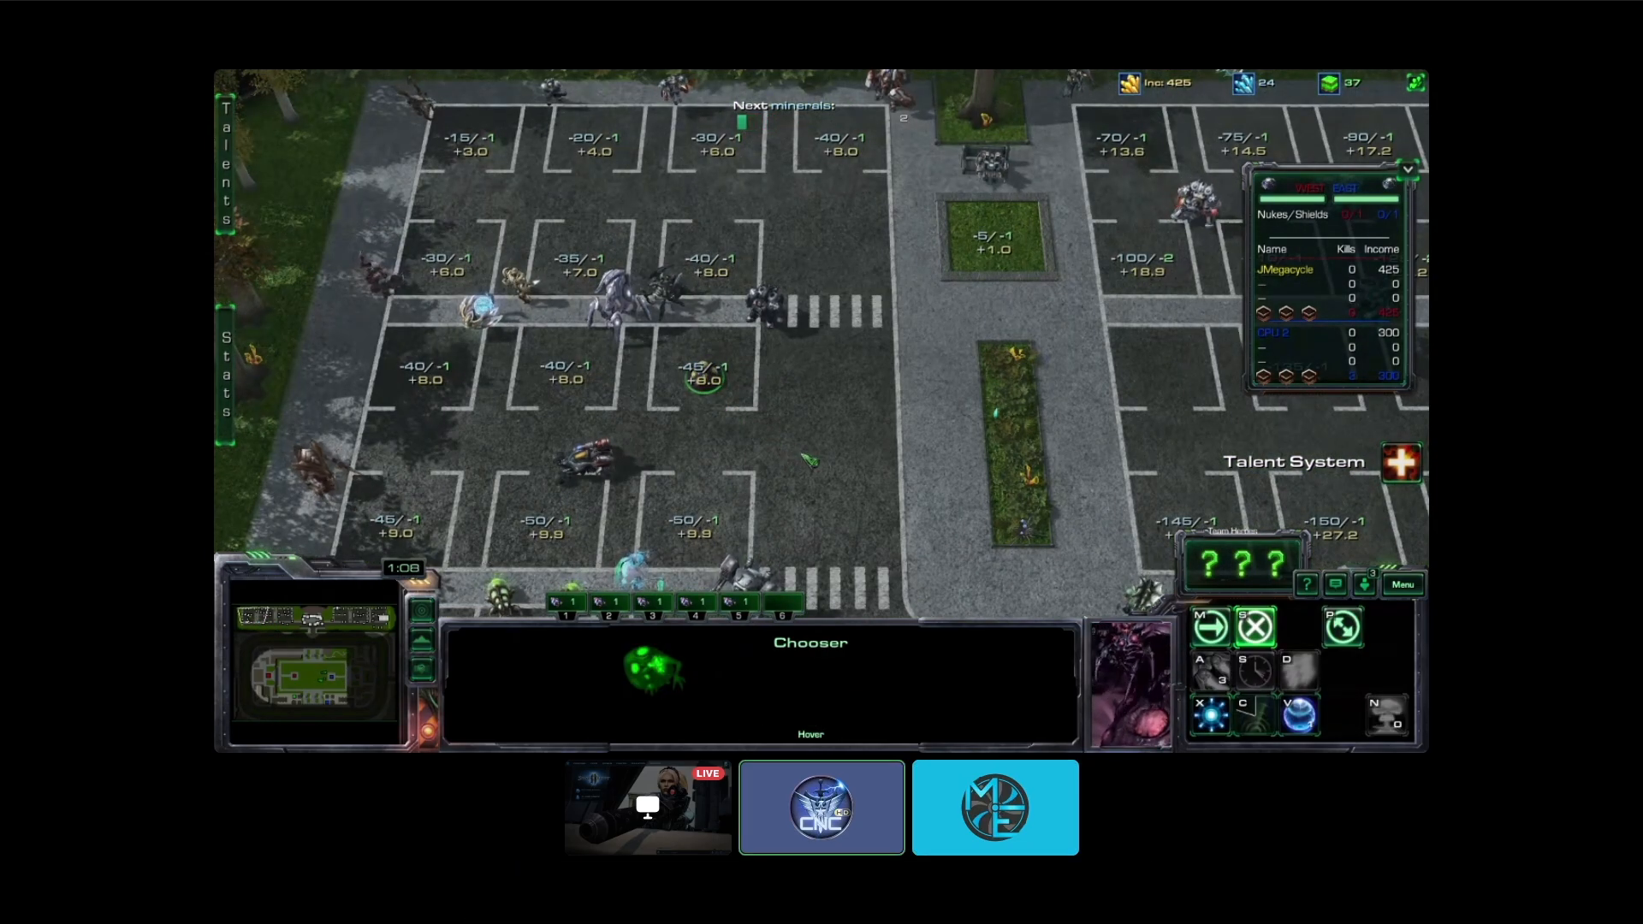
drag(595, 878, 857, 877)
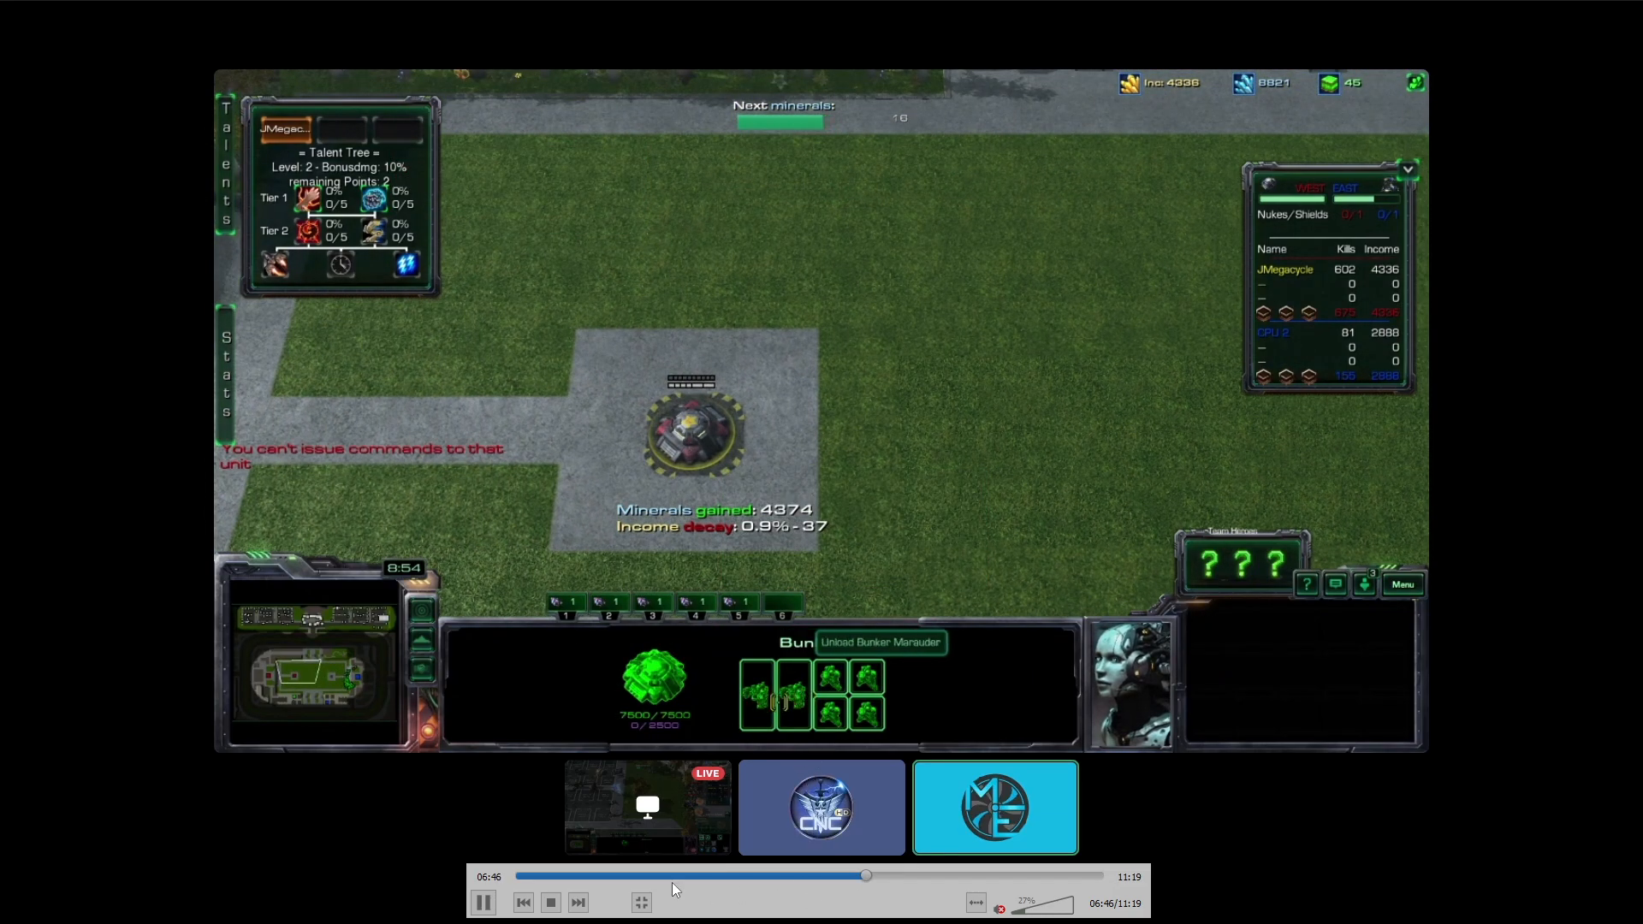
key(space)
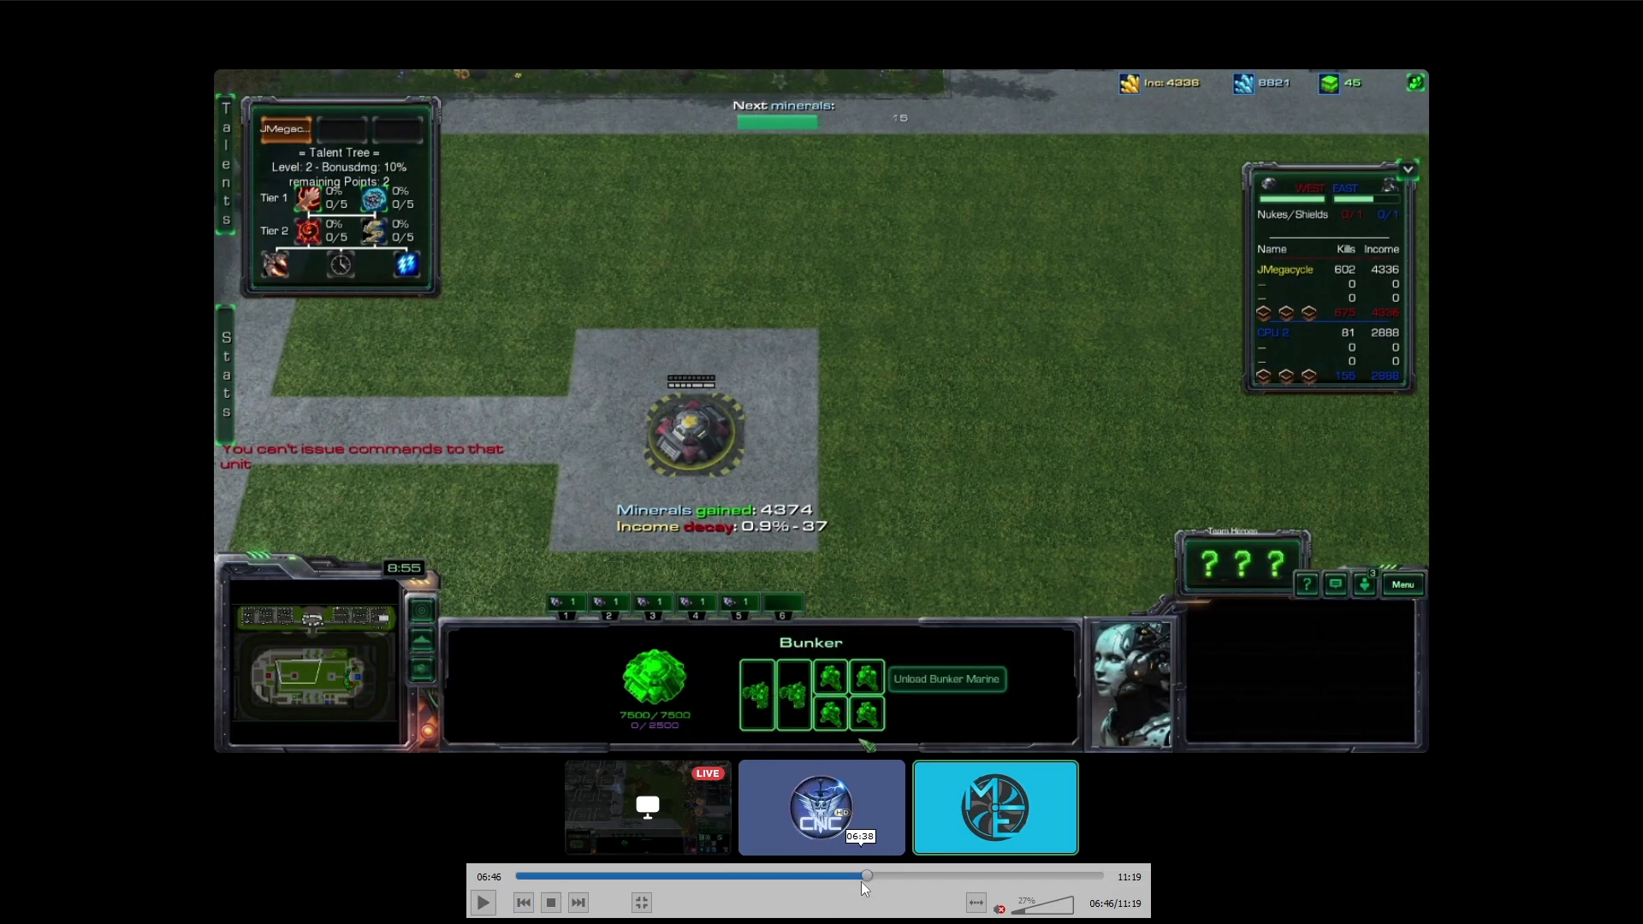
drag(860, 881, 914, 876)
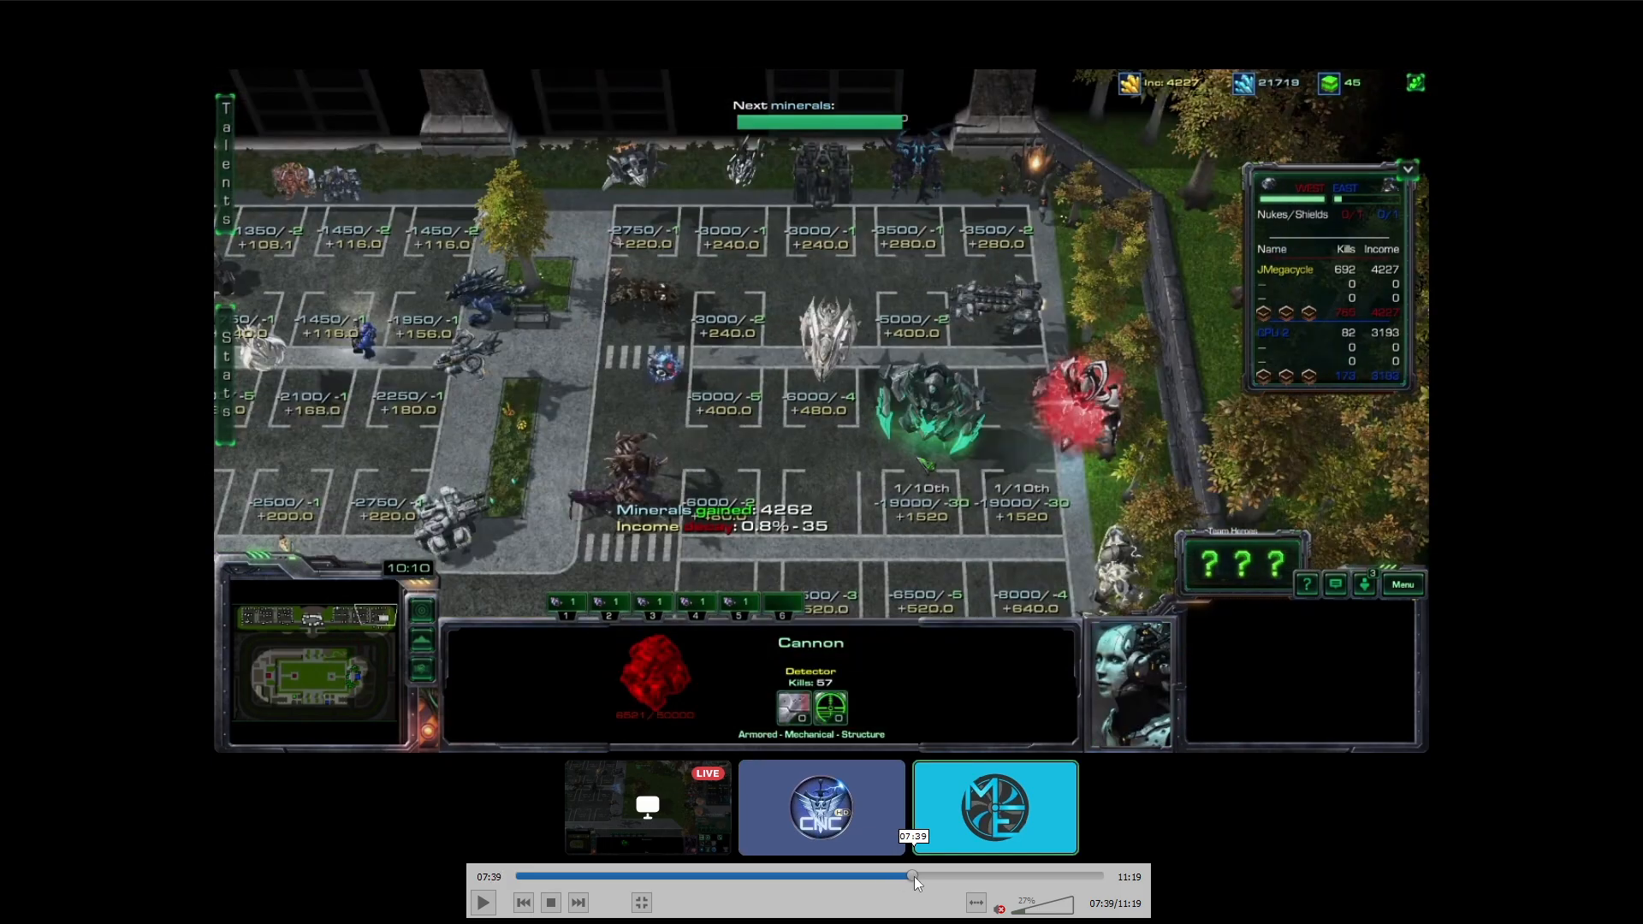
key(Escape)
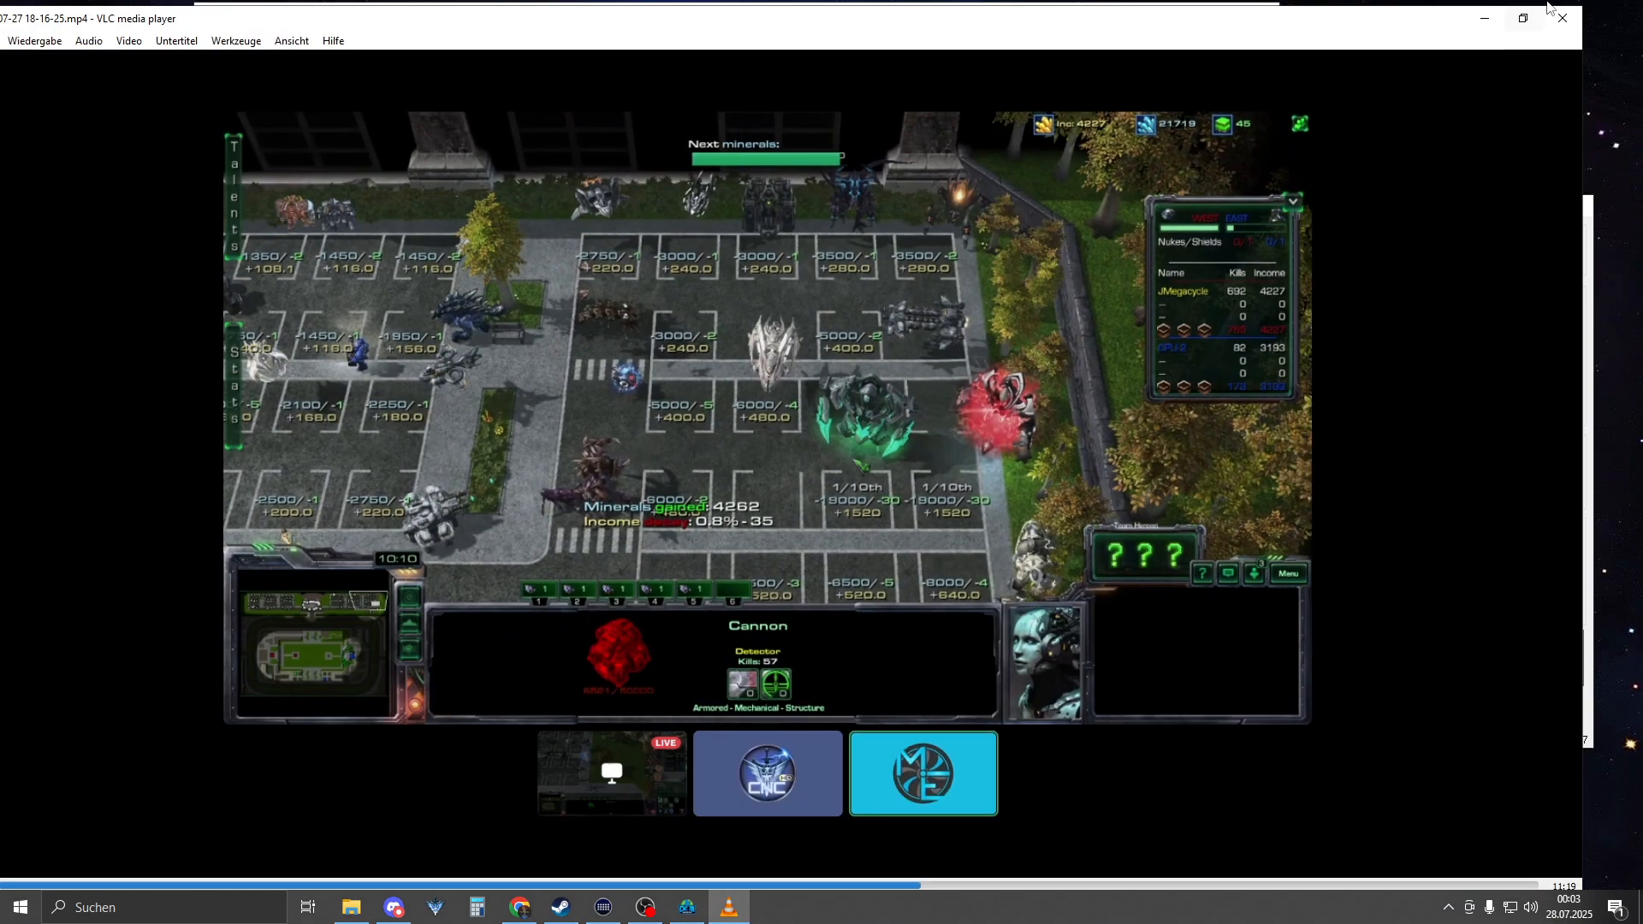
click(1485, 20)
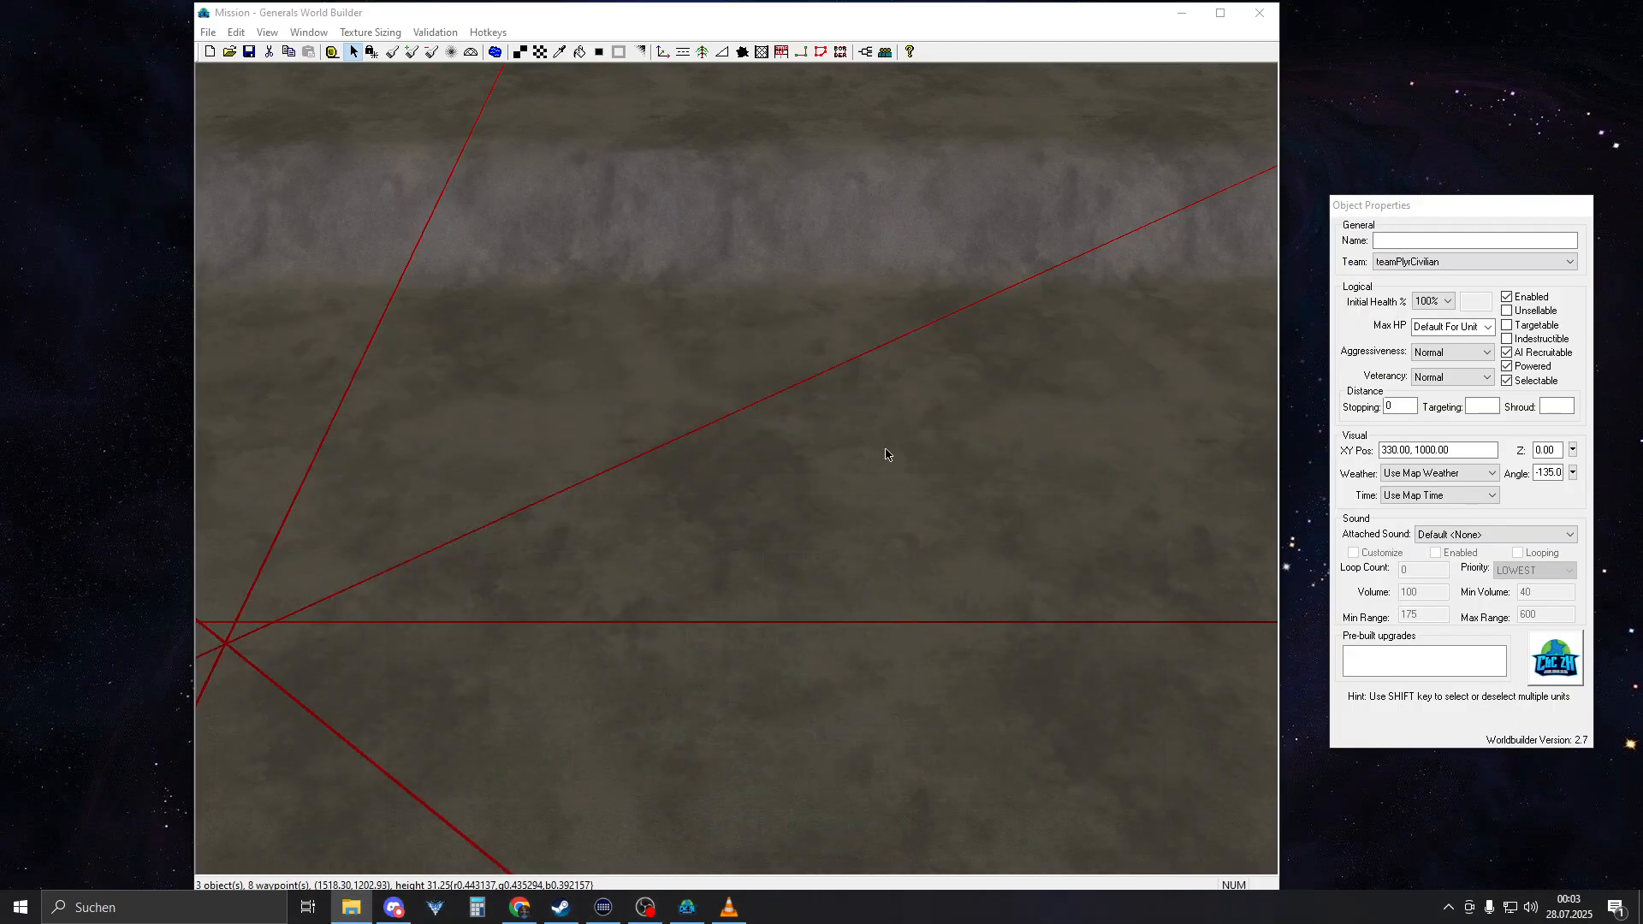
Paint a test patch of GrassMediumType2 on the sunken area's floor with the Large Tile brush, 3 cells wide
right_drag(886, 385, 513, 604)
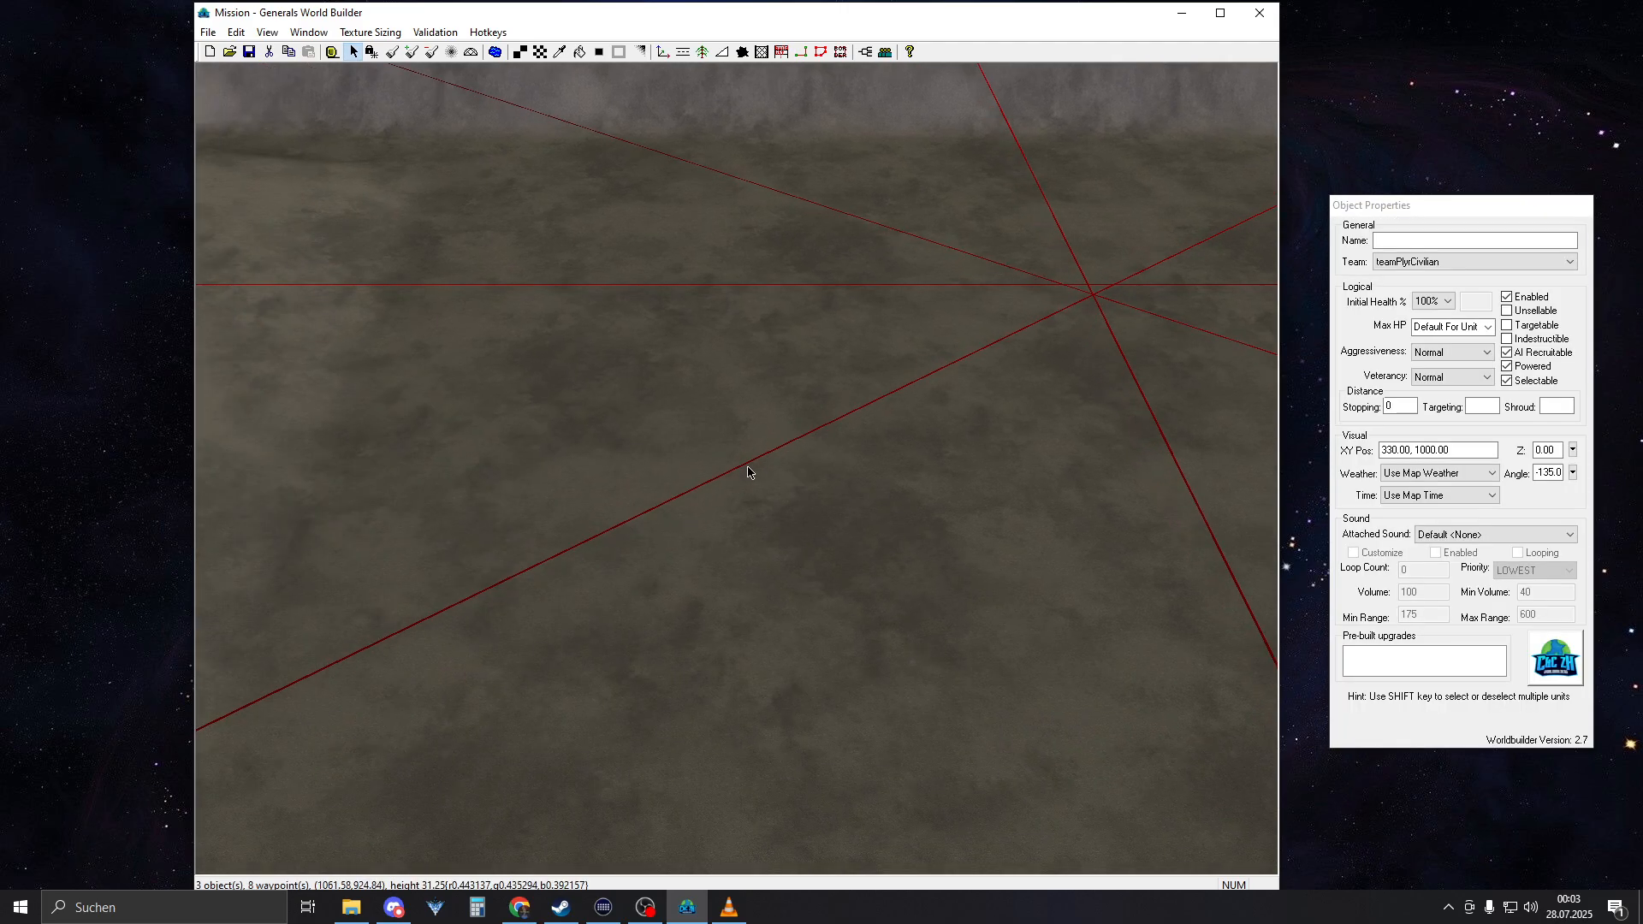
click(540, 54)
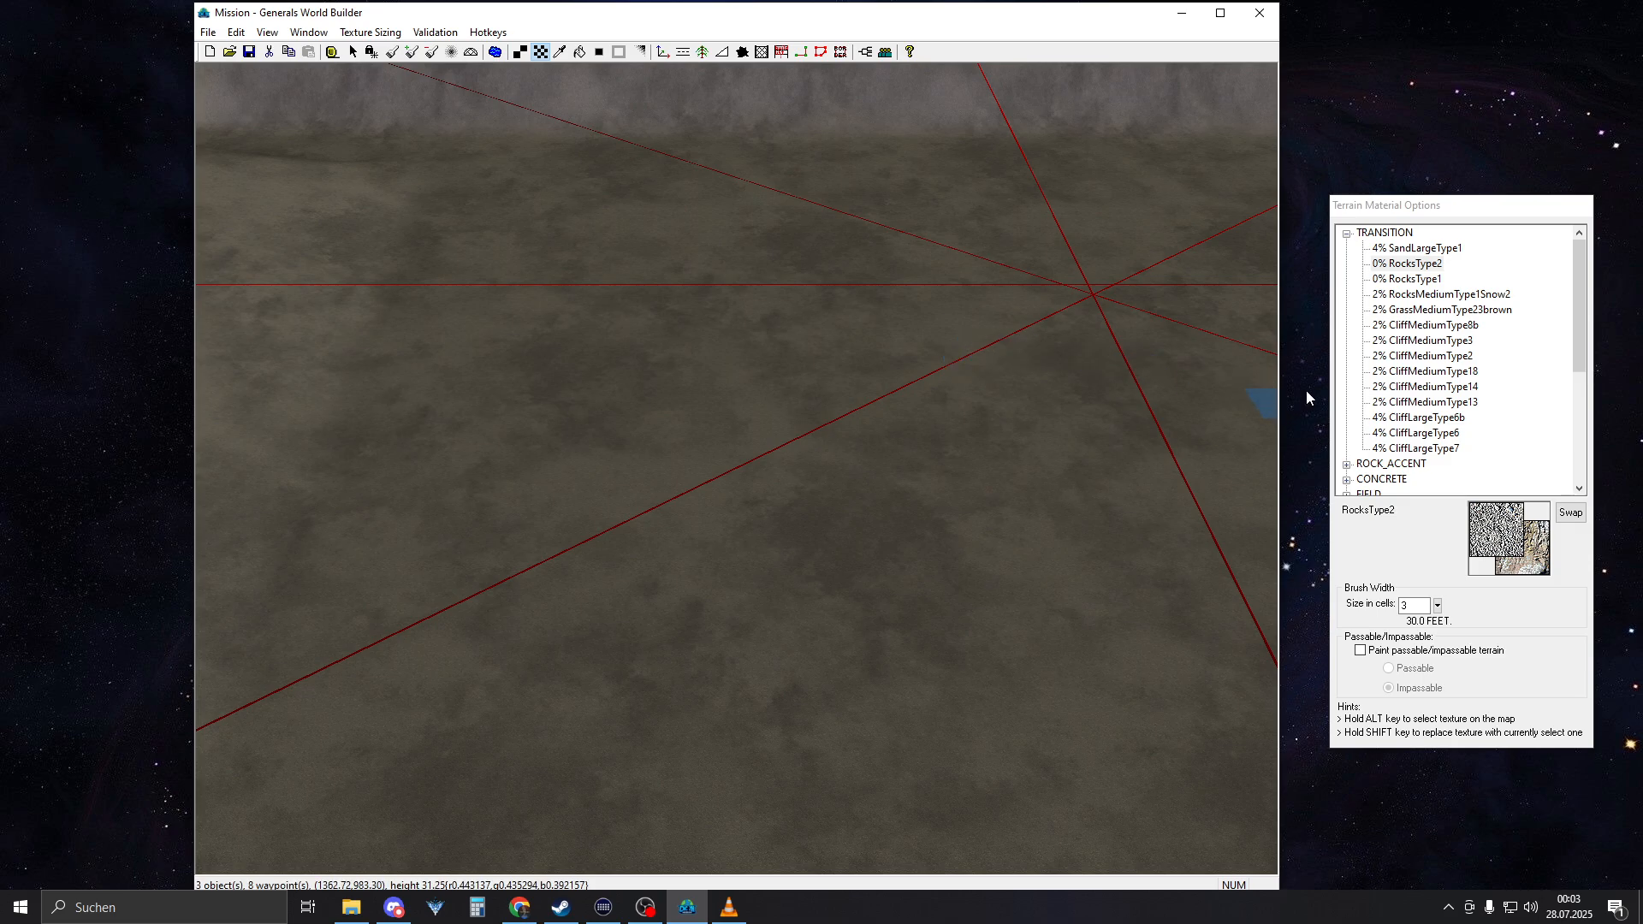
click(1347, 234)
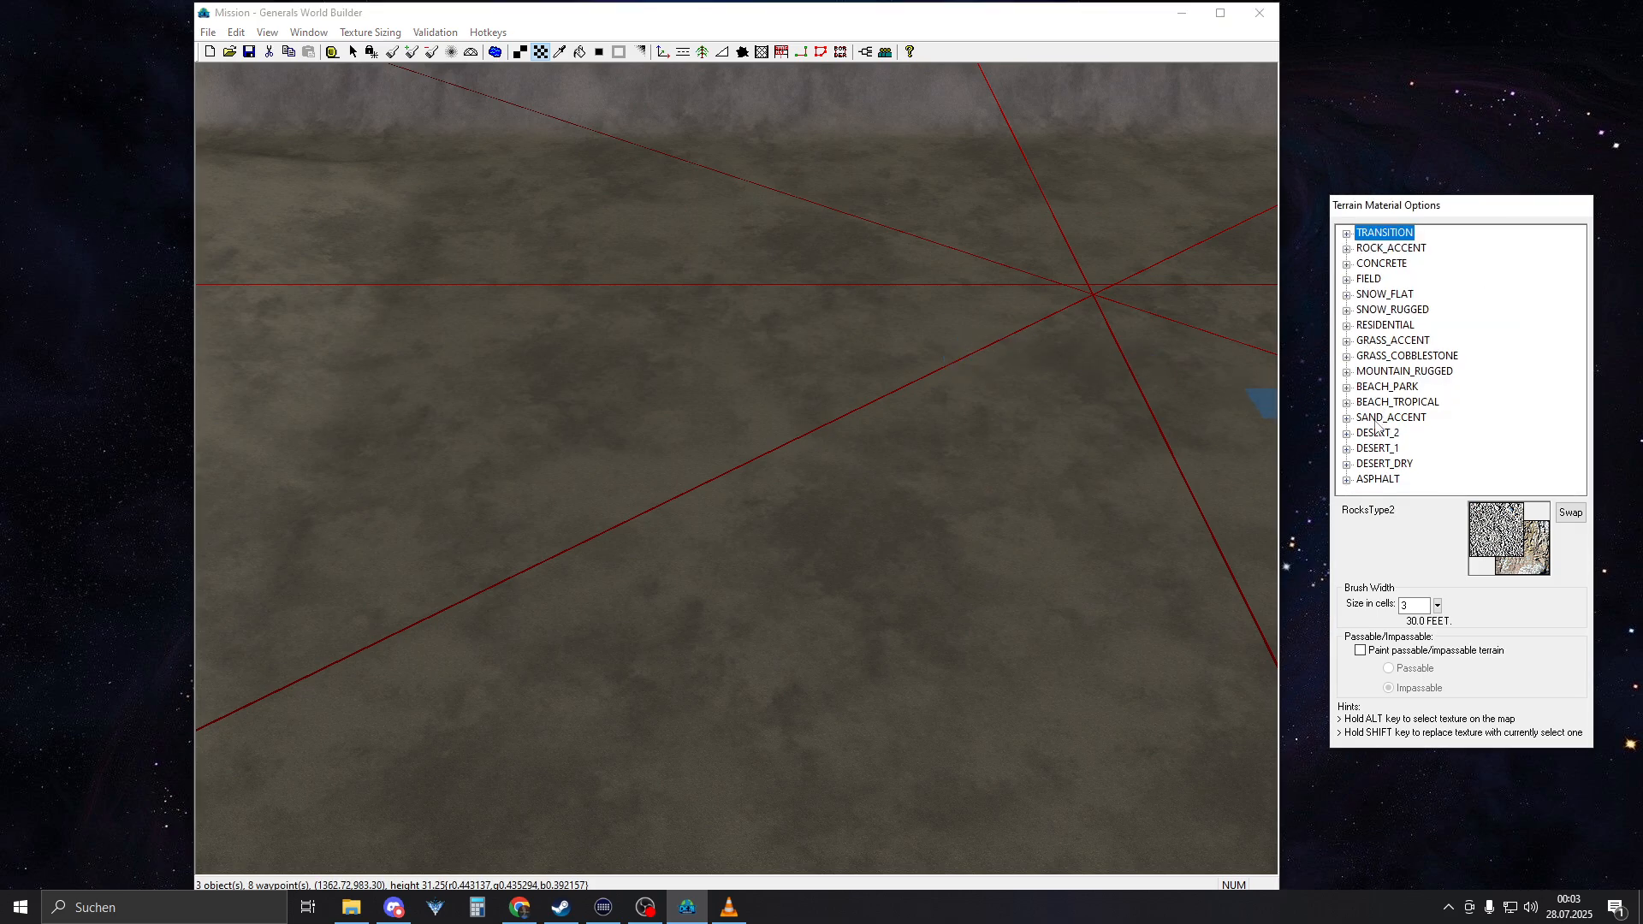
click(1392, 340)
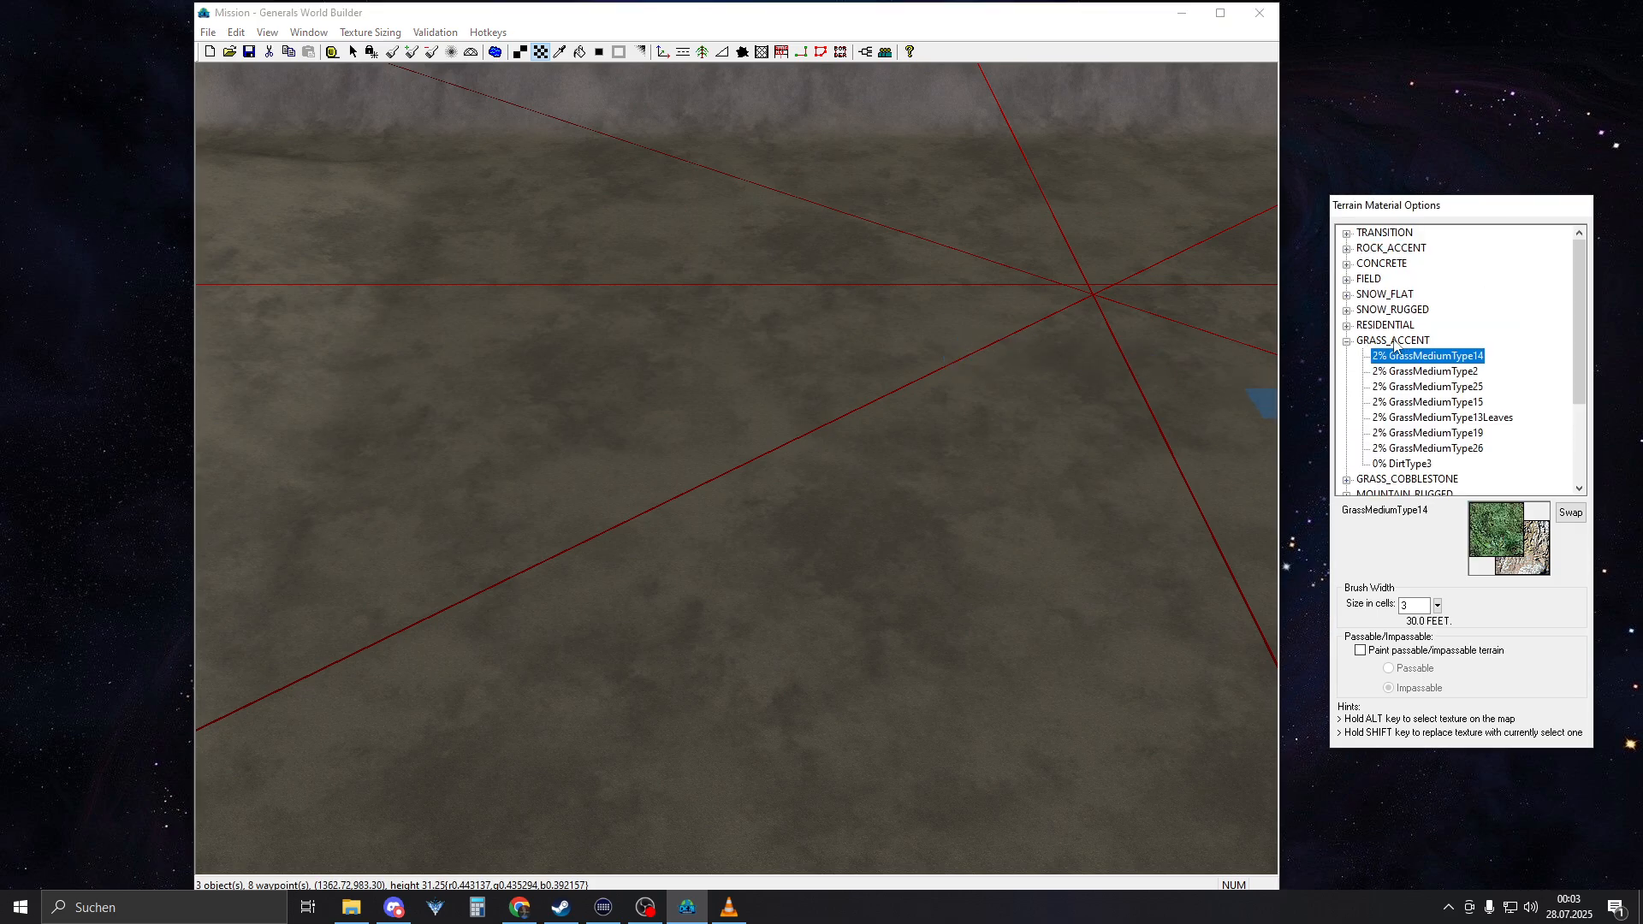
click(1416, 372)
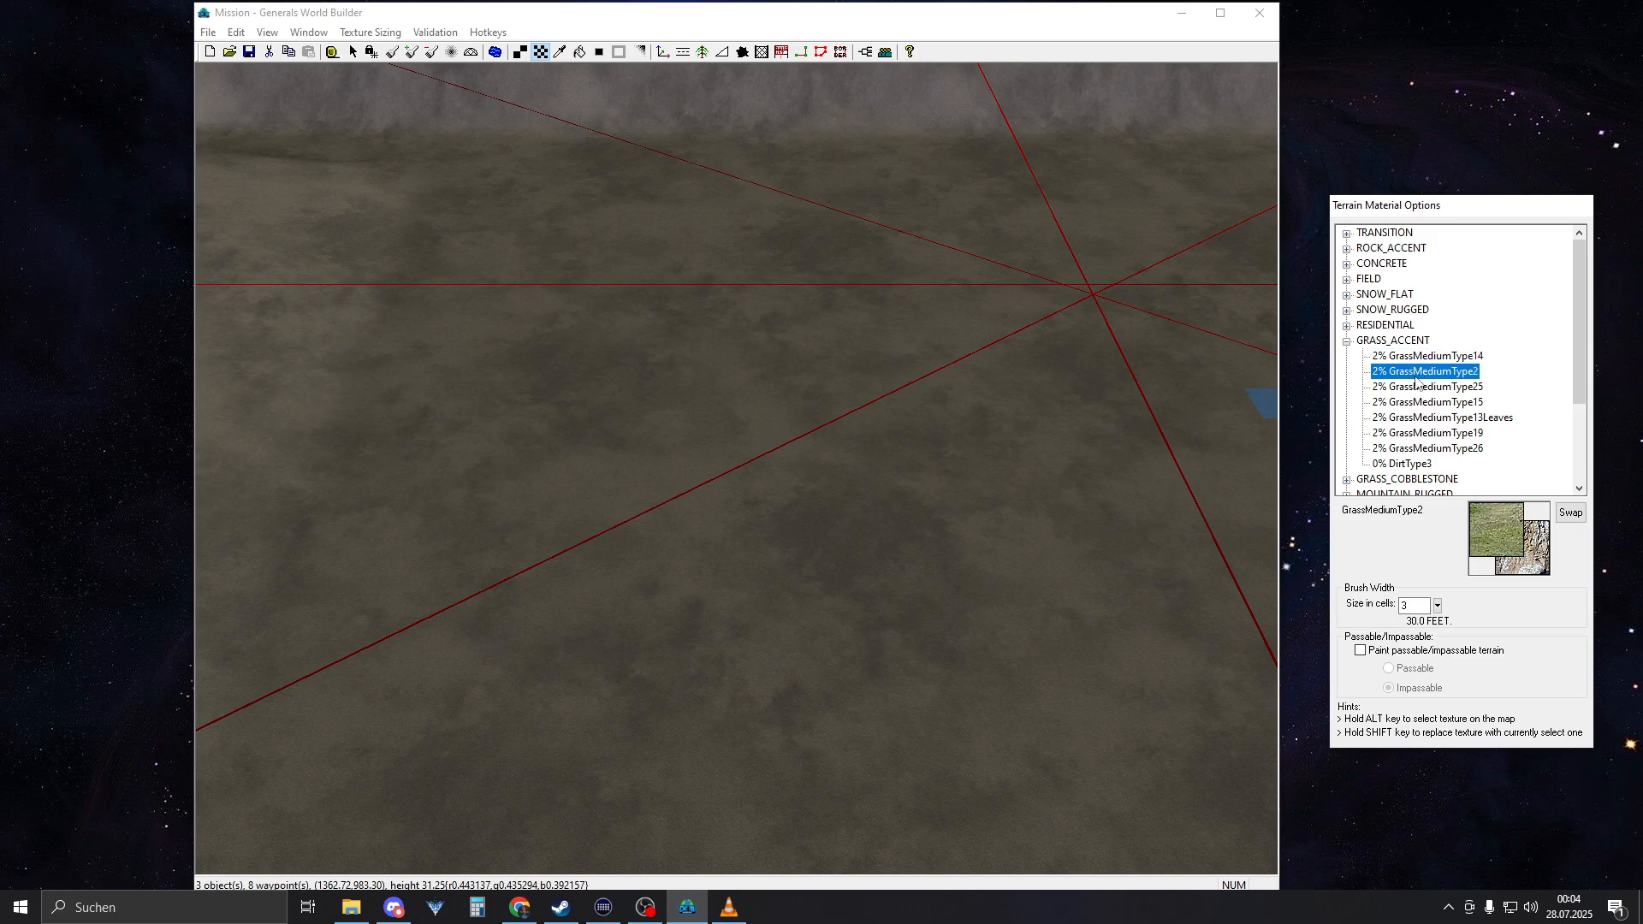
click(1416, 385)
click(1421, 371)
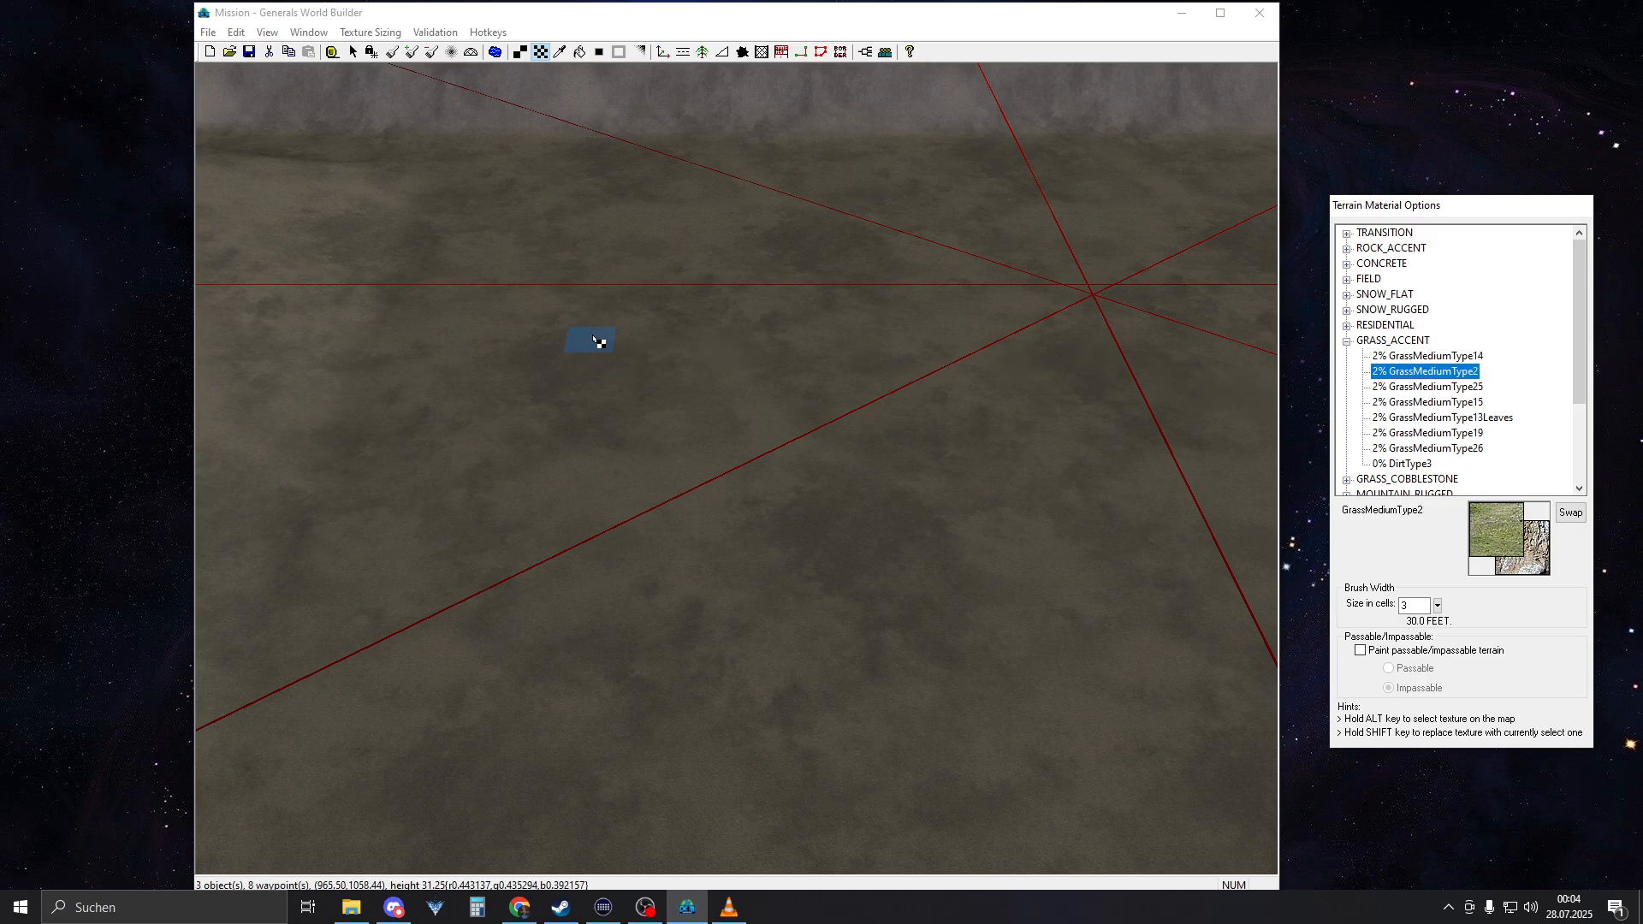
right_drag(689, 231, 710, 503)
mouse_move(709, 507)
mouse_down()
mouse_move(839, 556)
mouse_move(799, 573)
mouse_move(747, 393)
mouse_move(642, 537)
mouse_move(996, 491)
mouse_up()
scroll(880, 473, up, 1)
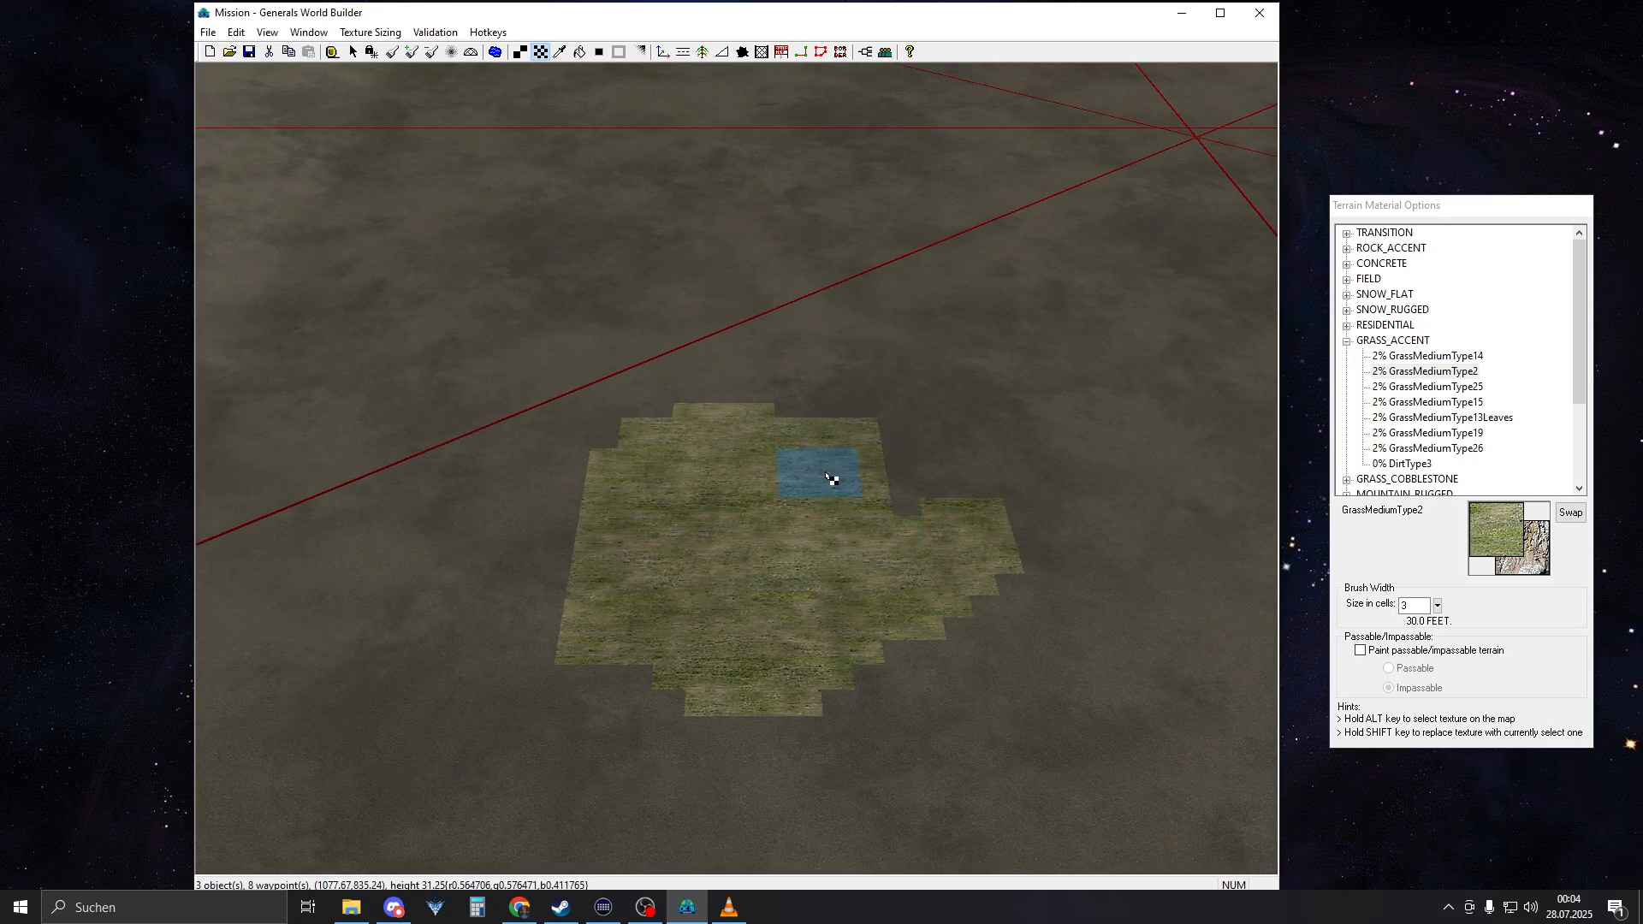
scroll(806, 528, up, 1)
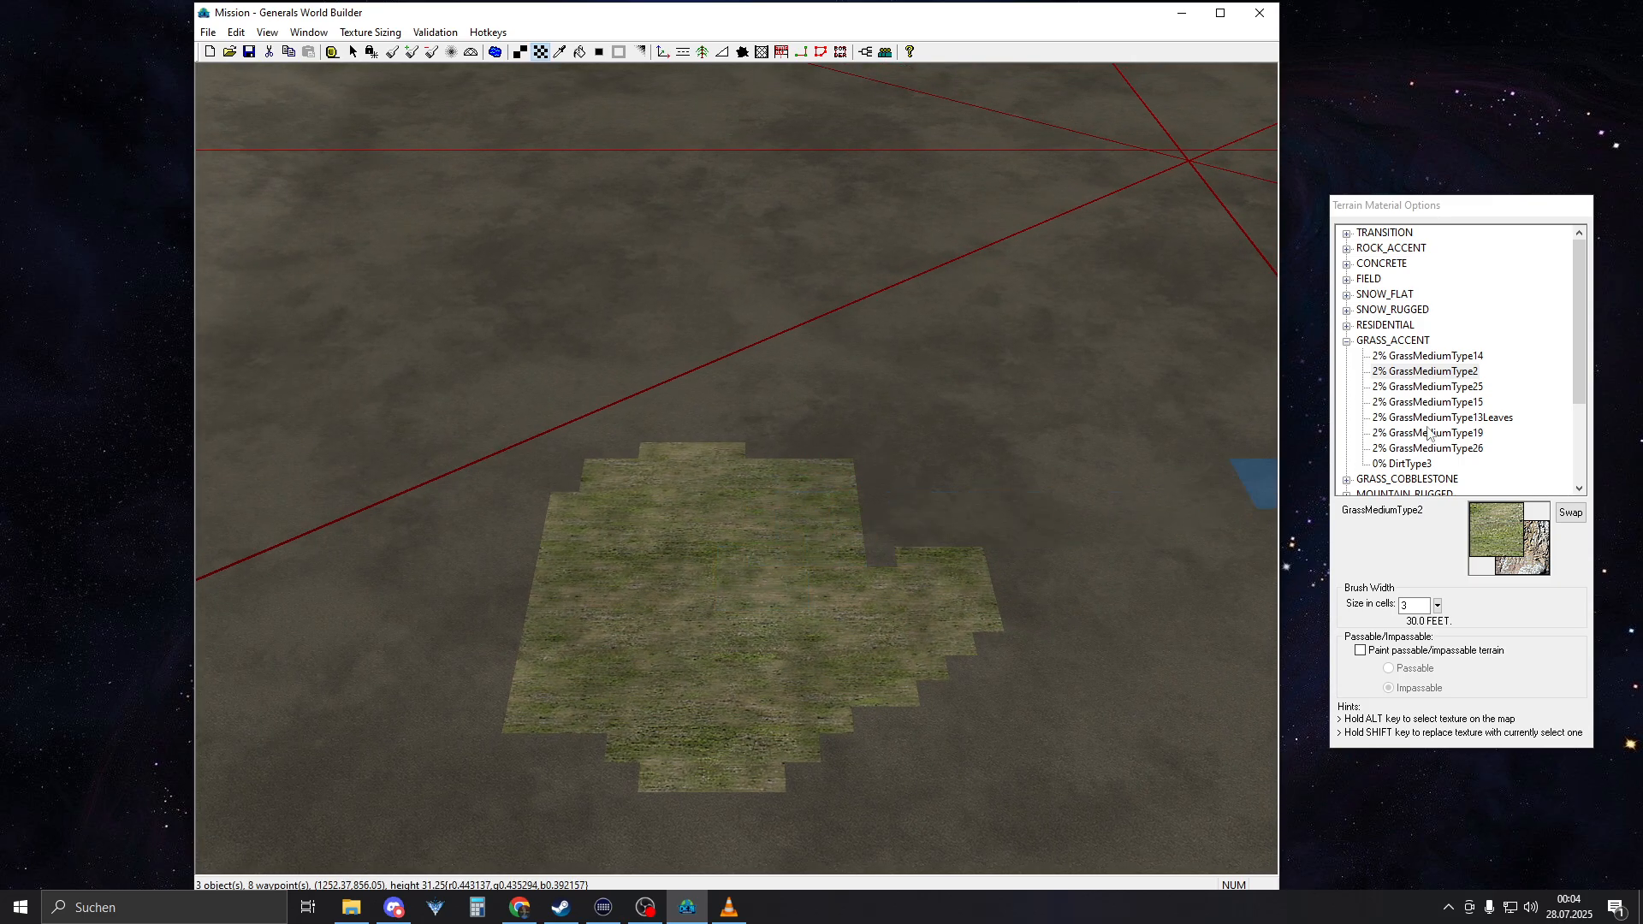
Paint a smaller comparison patch of GrassMediumType25 on the sunken floor near the first grass patch
click(1460, 387)
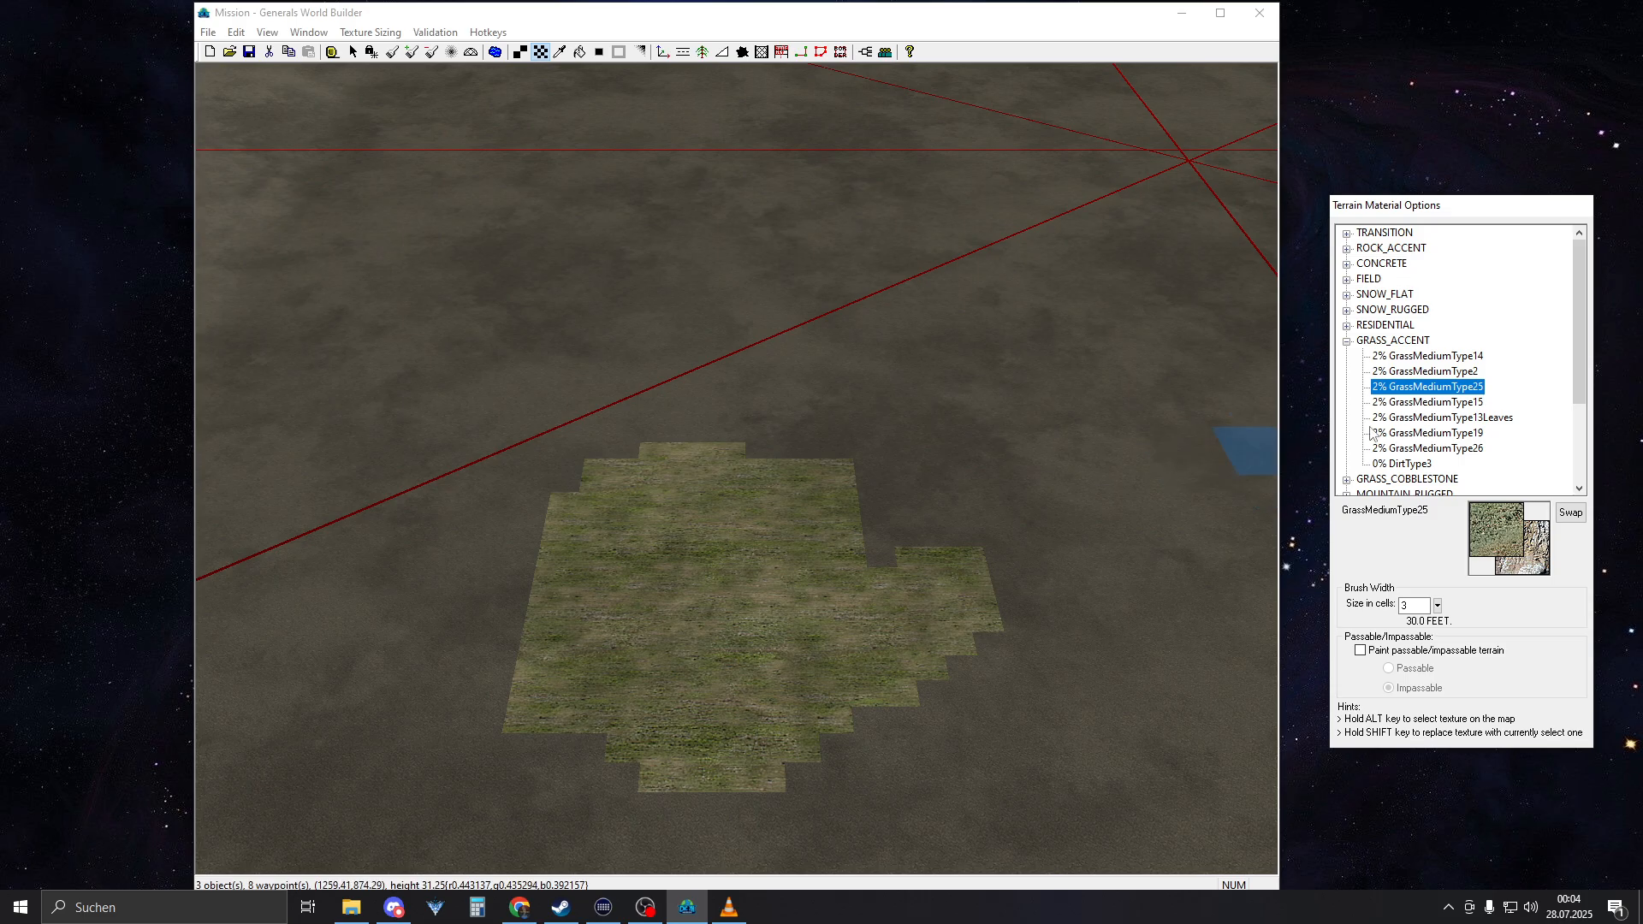
scroll(815, 459, up, 2)
drag(817, 460, 1014, 492)
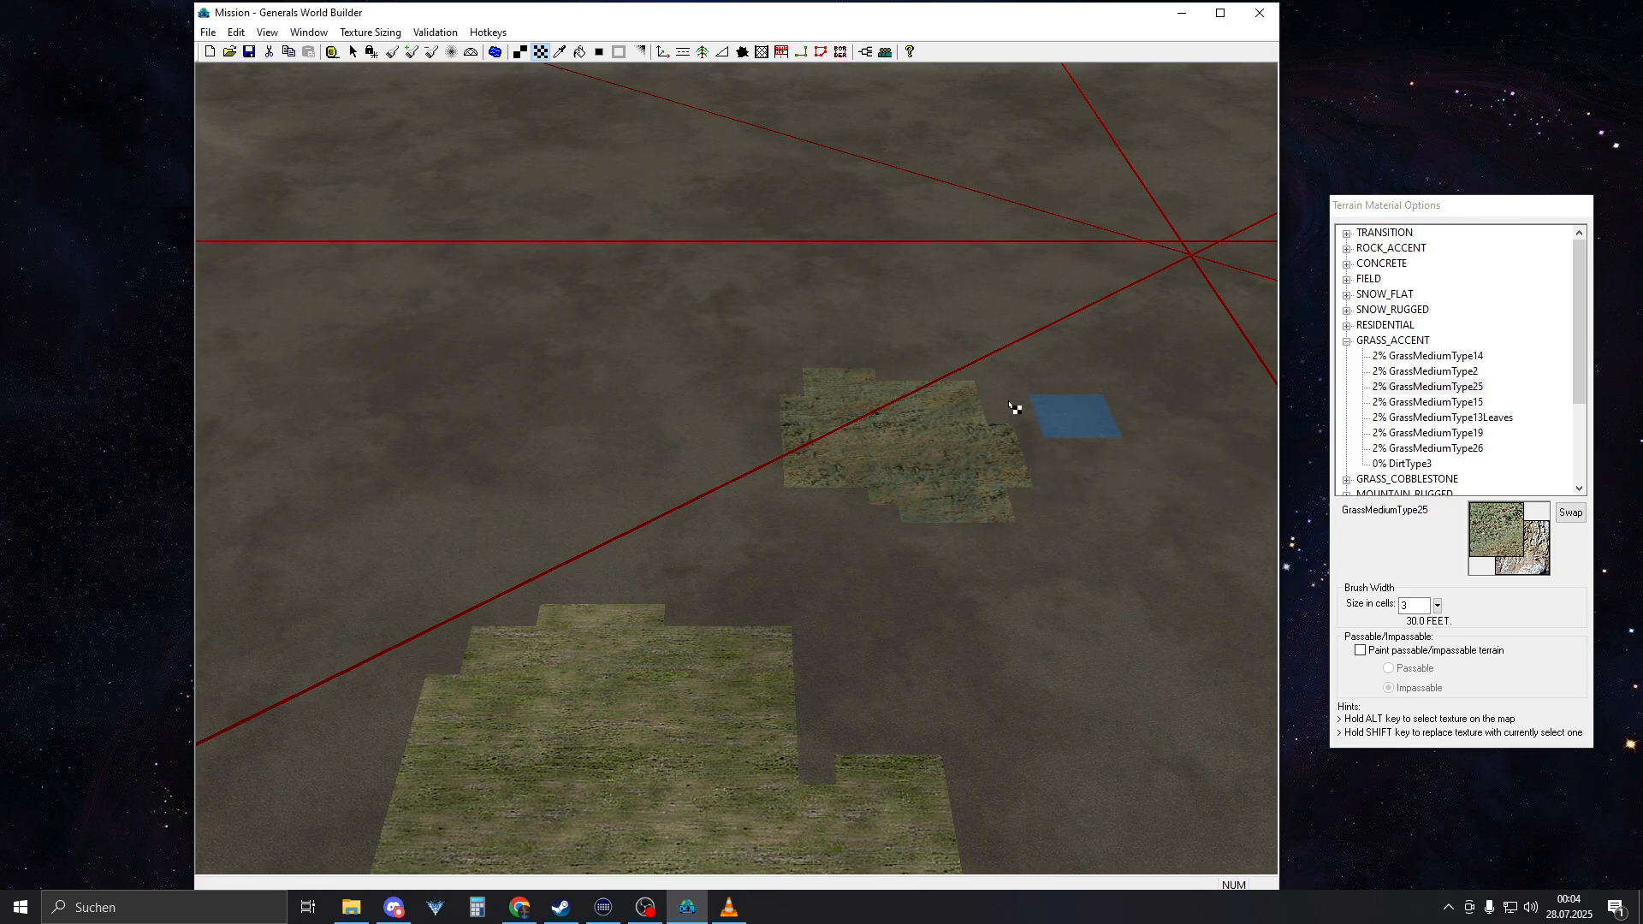
Flood-fill the larger grass patch on the sunken floor with GrassMediumType25
click(579, 53)
click(633, 684)
scroll(723, 637, down, 2)
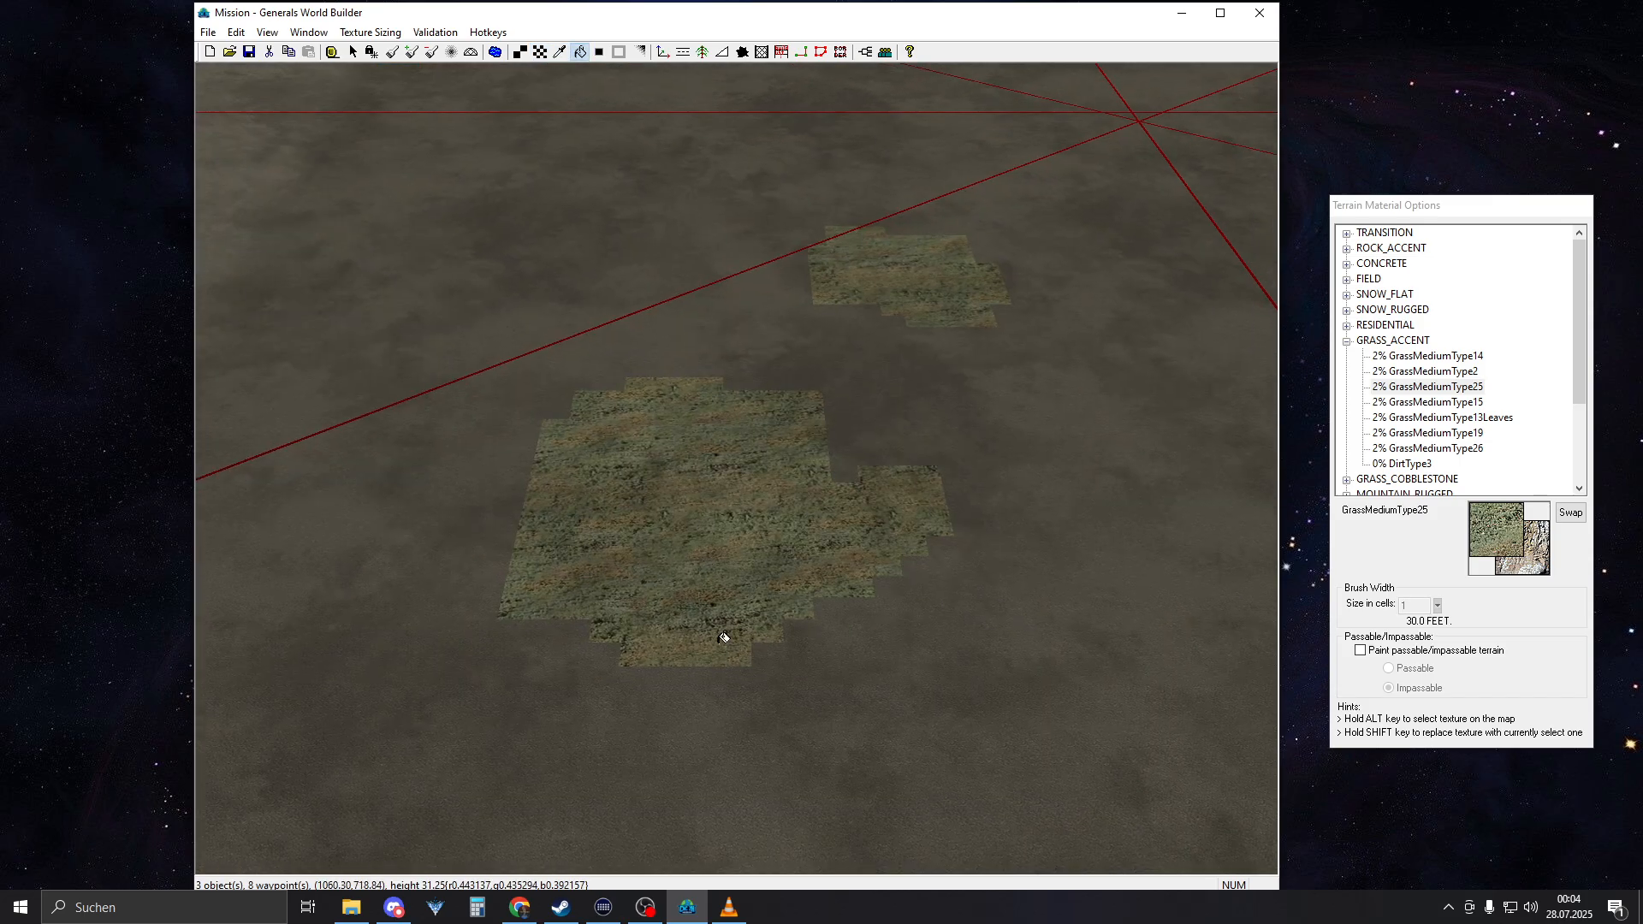
scroll(1111, 308, up, 2)
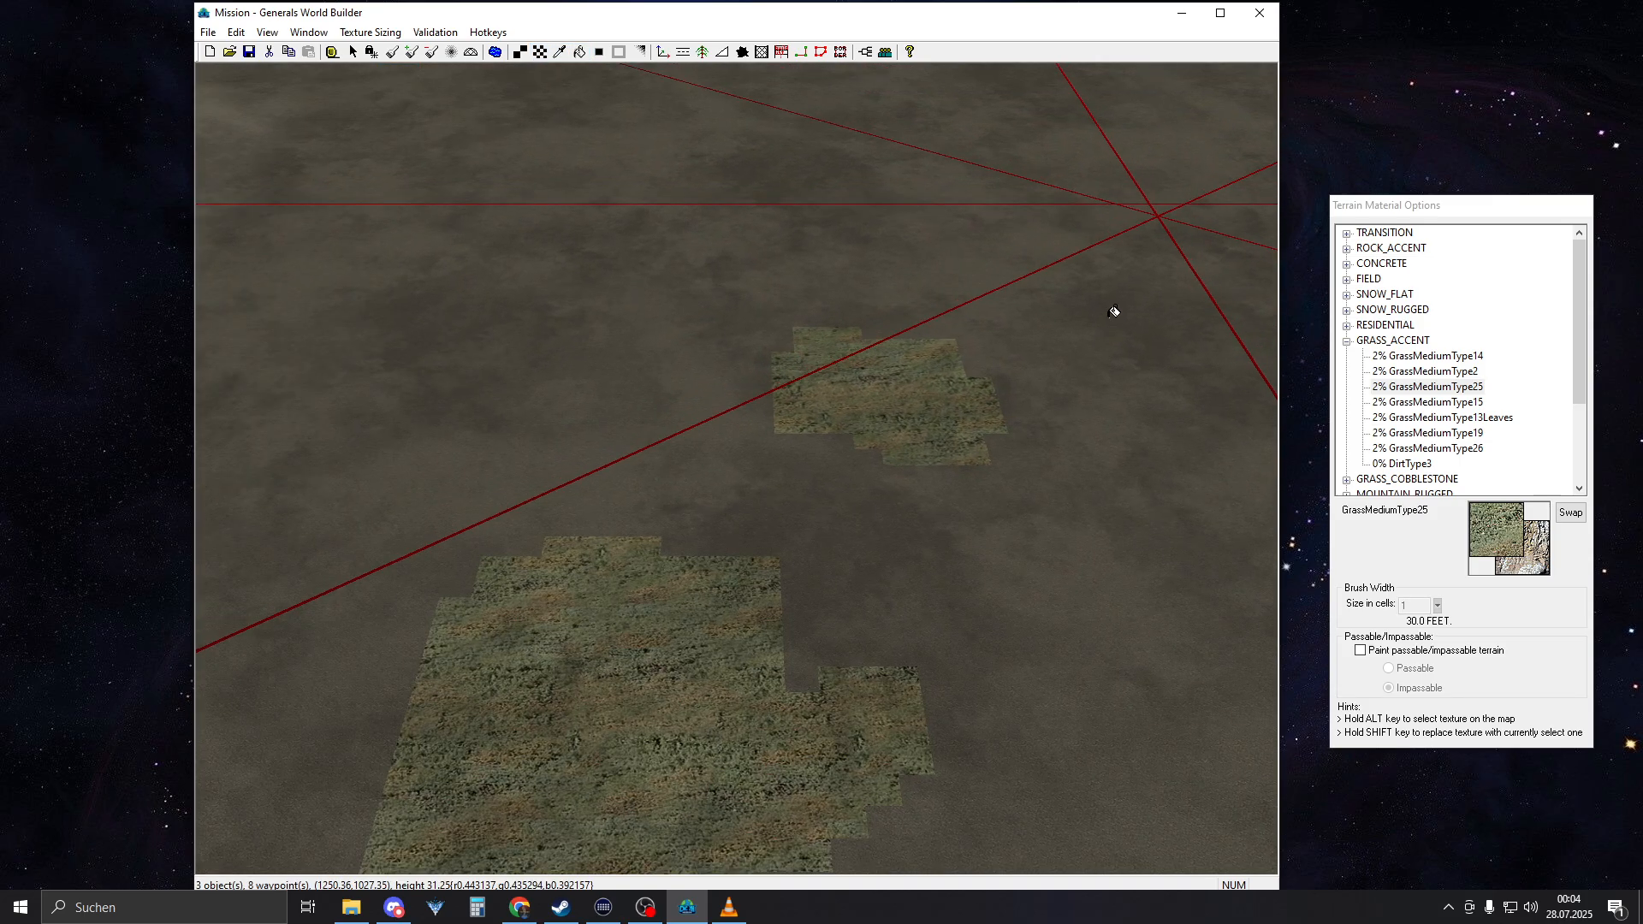
Sample AsphaltType1 from the surrounding ground and flood-fill the smaller grass patch with it
alt+click(1100, 487)
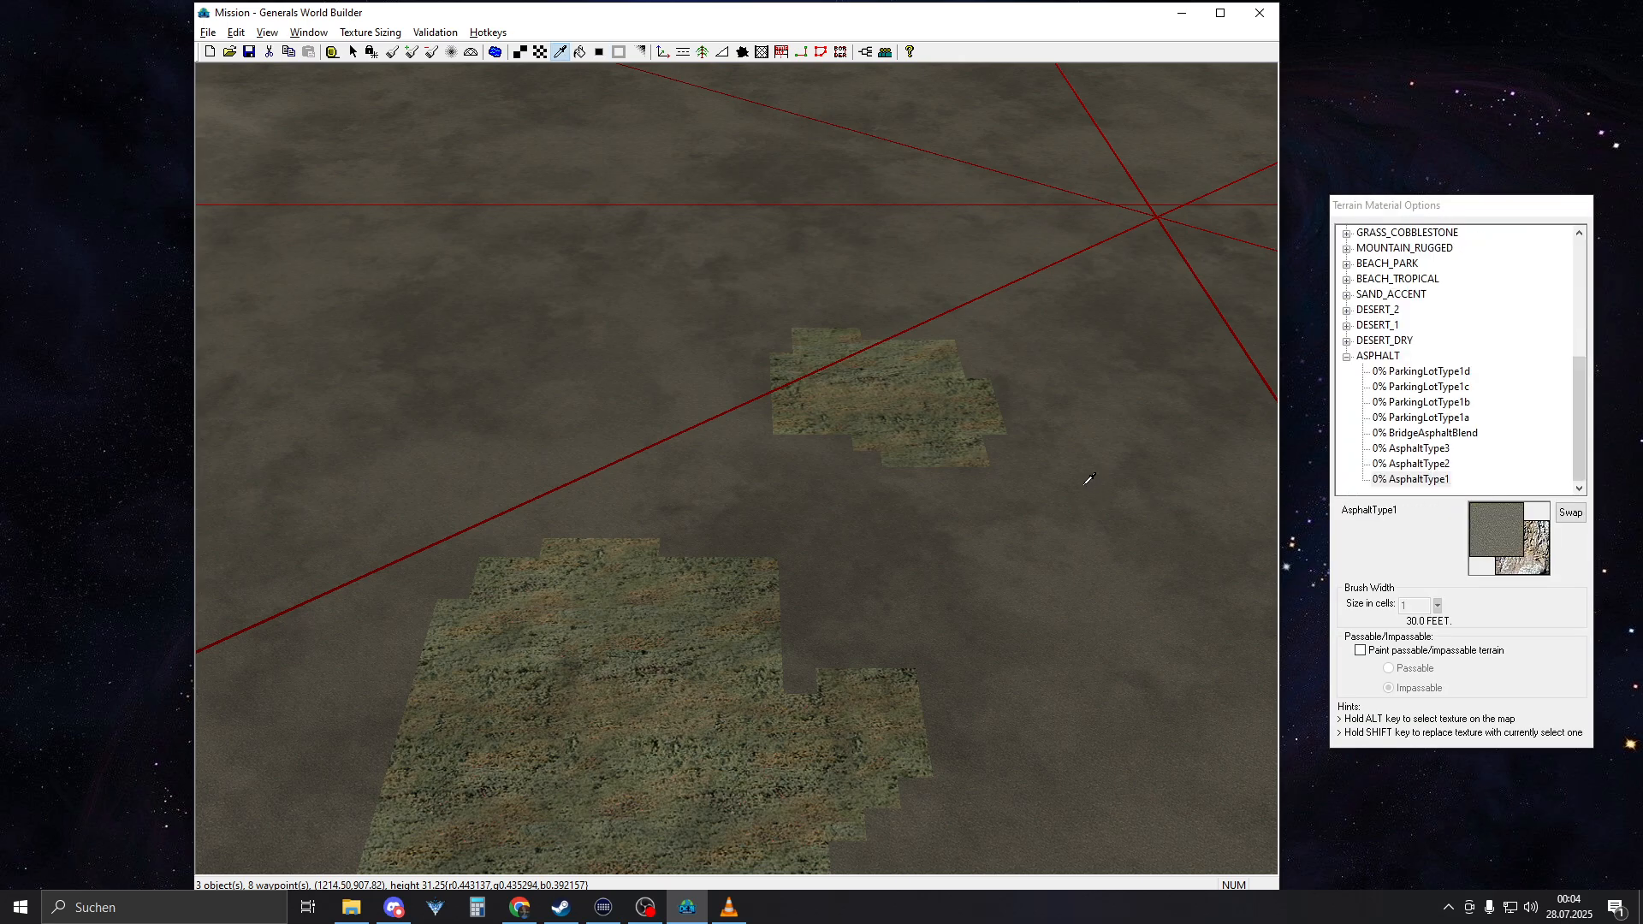
click(917, 408)
scroll(766, 575, down, 2)
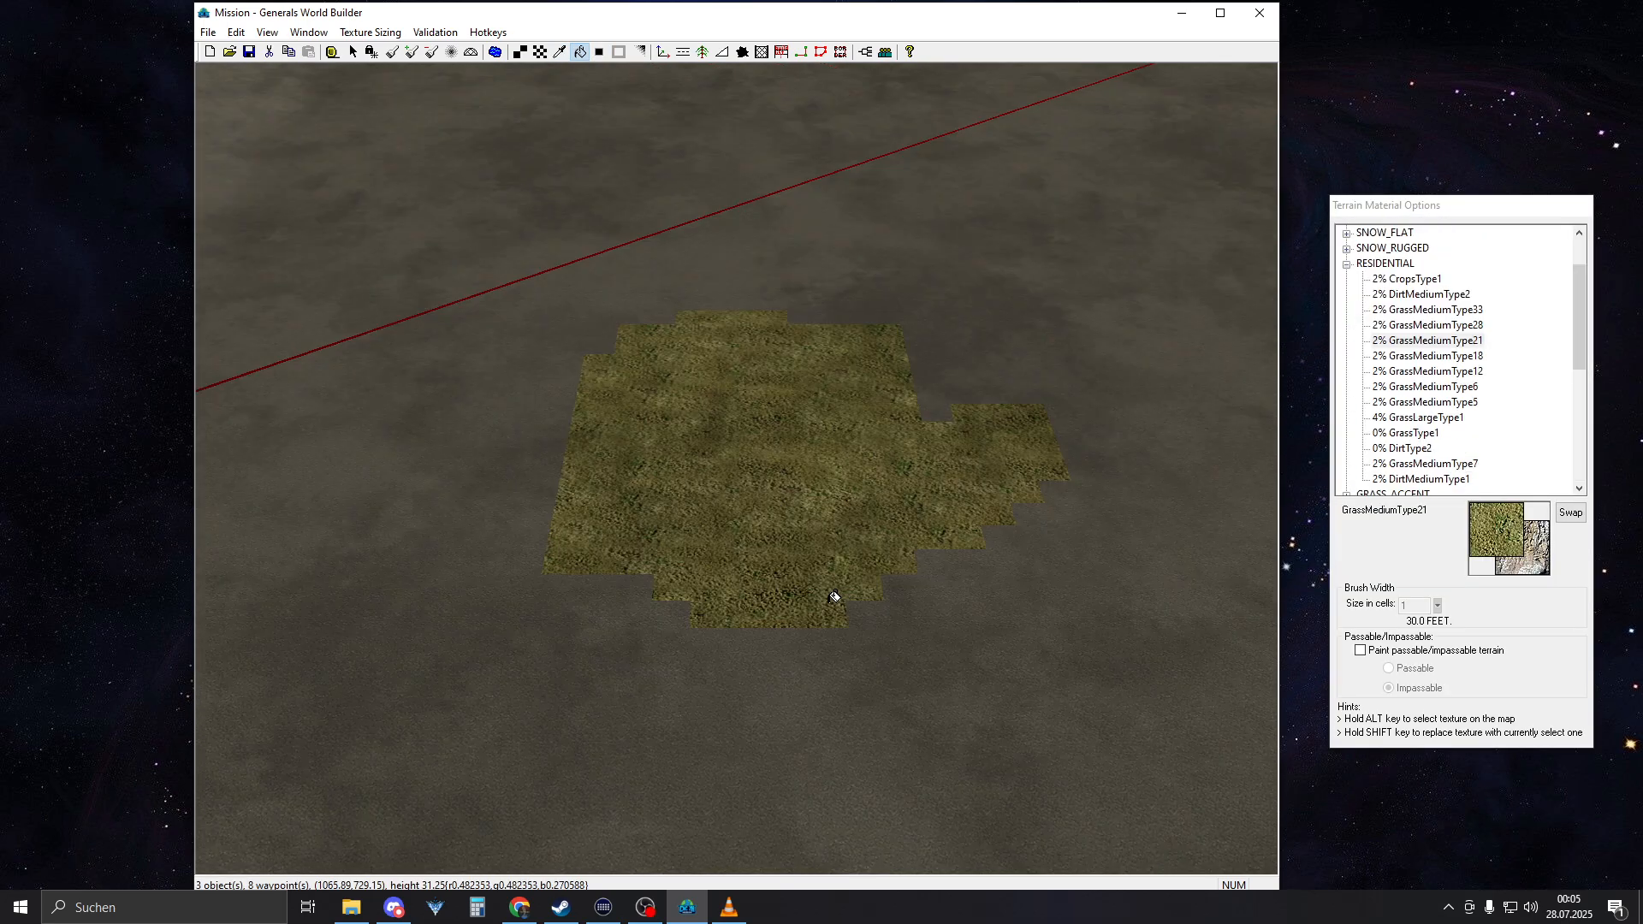
scroll(836, 556, up, 1)
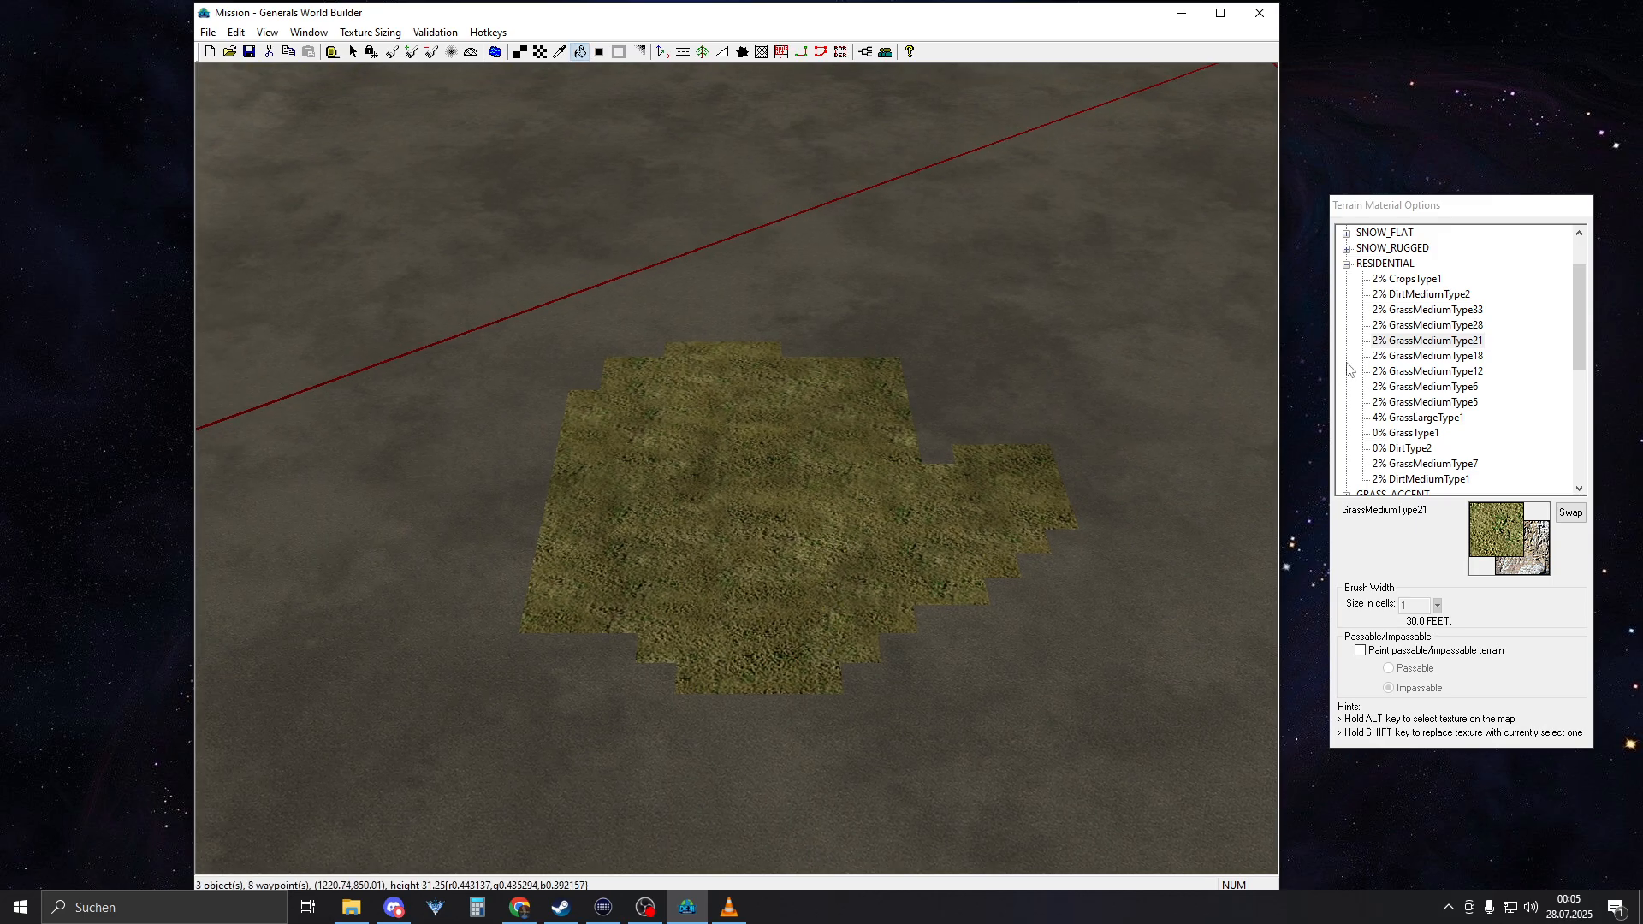
Flood-fill all the asphalt ground around the patch with GrassMediumType21 from the RESIDENTIAL textures
click(1404, 341)
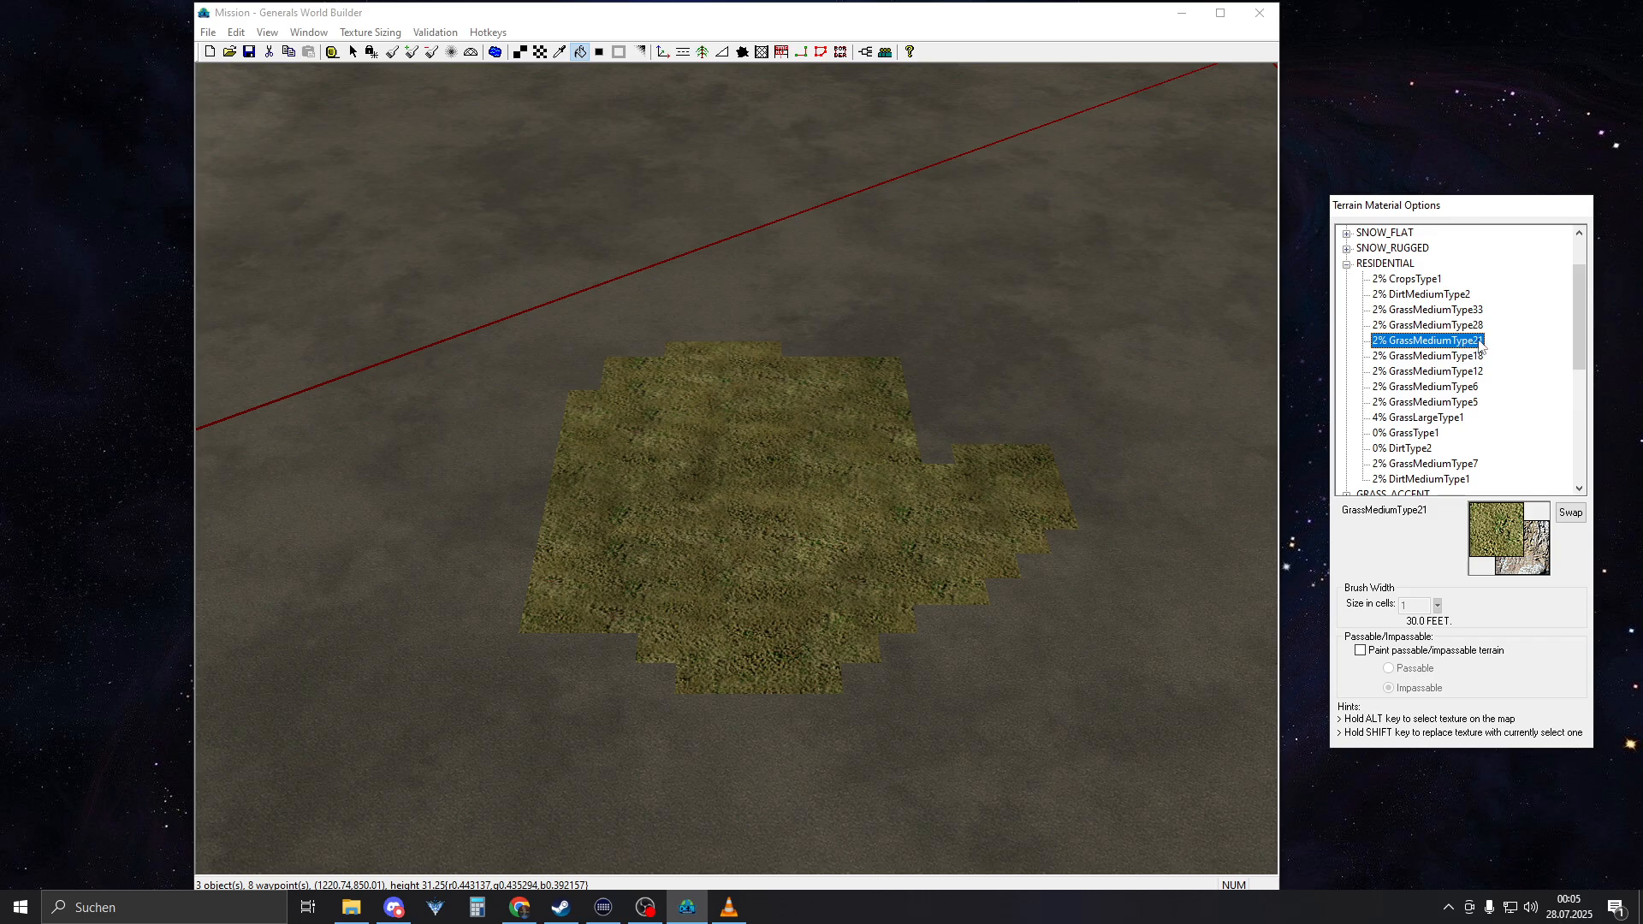
right_drag(779, 431, 839, 369)
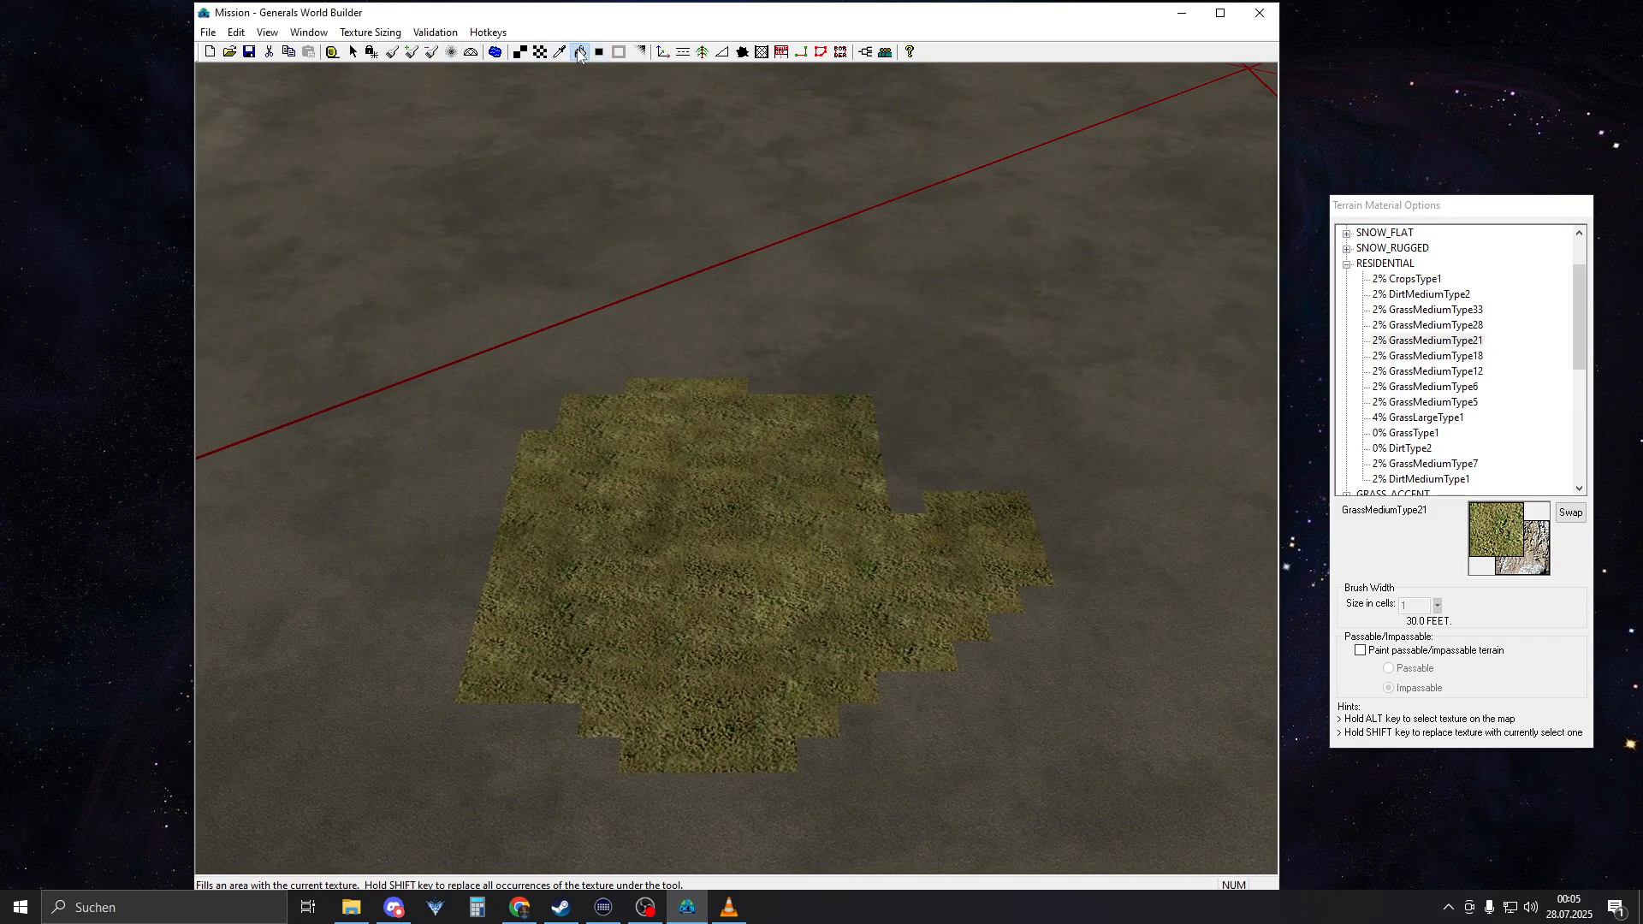
click(910, 302)
scroll(807, 469, down, 6)
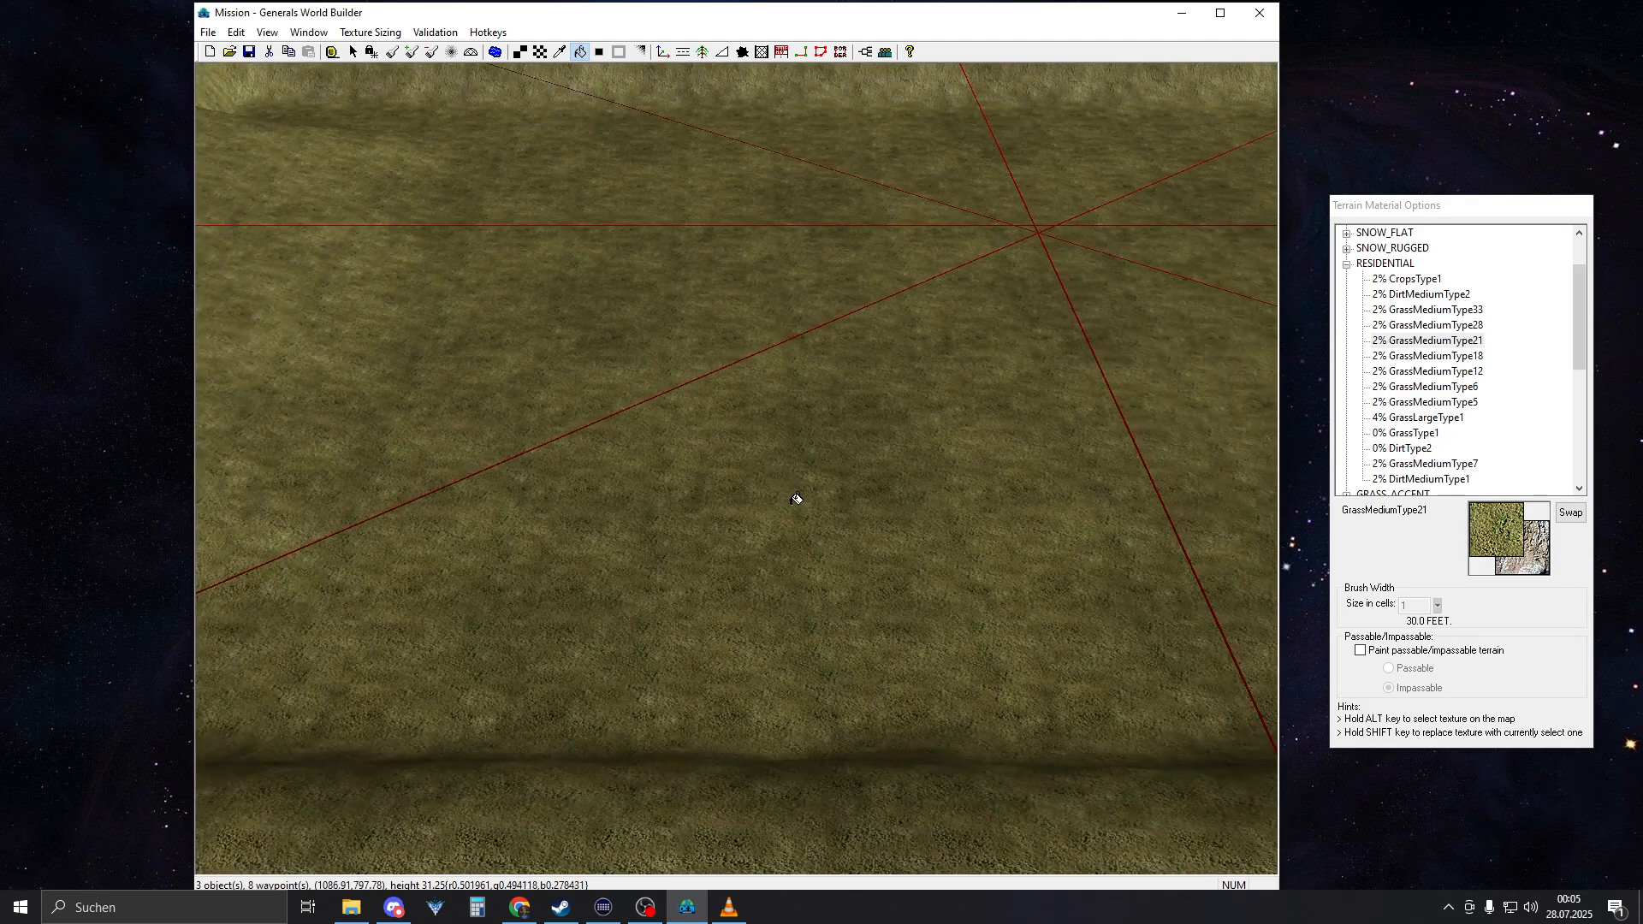
scroll(801, 497, down, 4)
right_drag(807, 496, 704, 383)
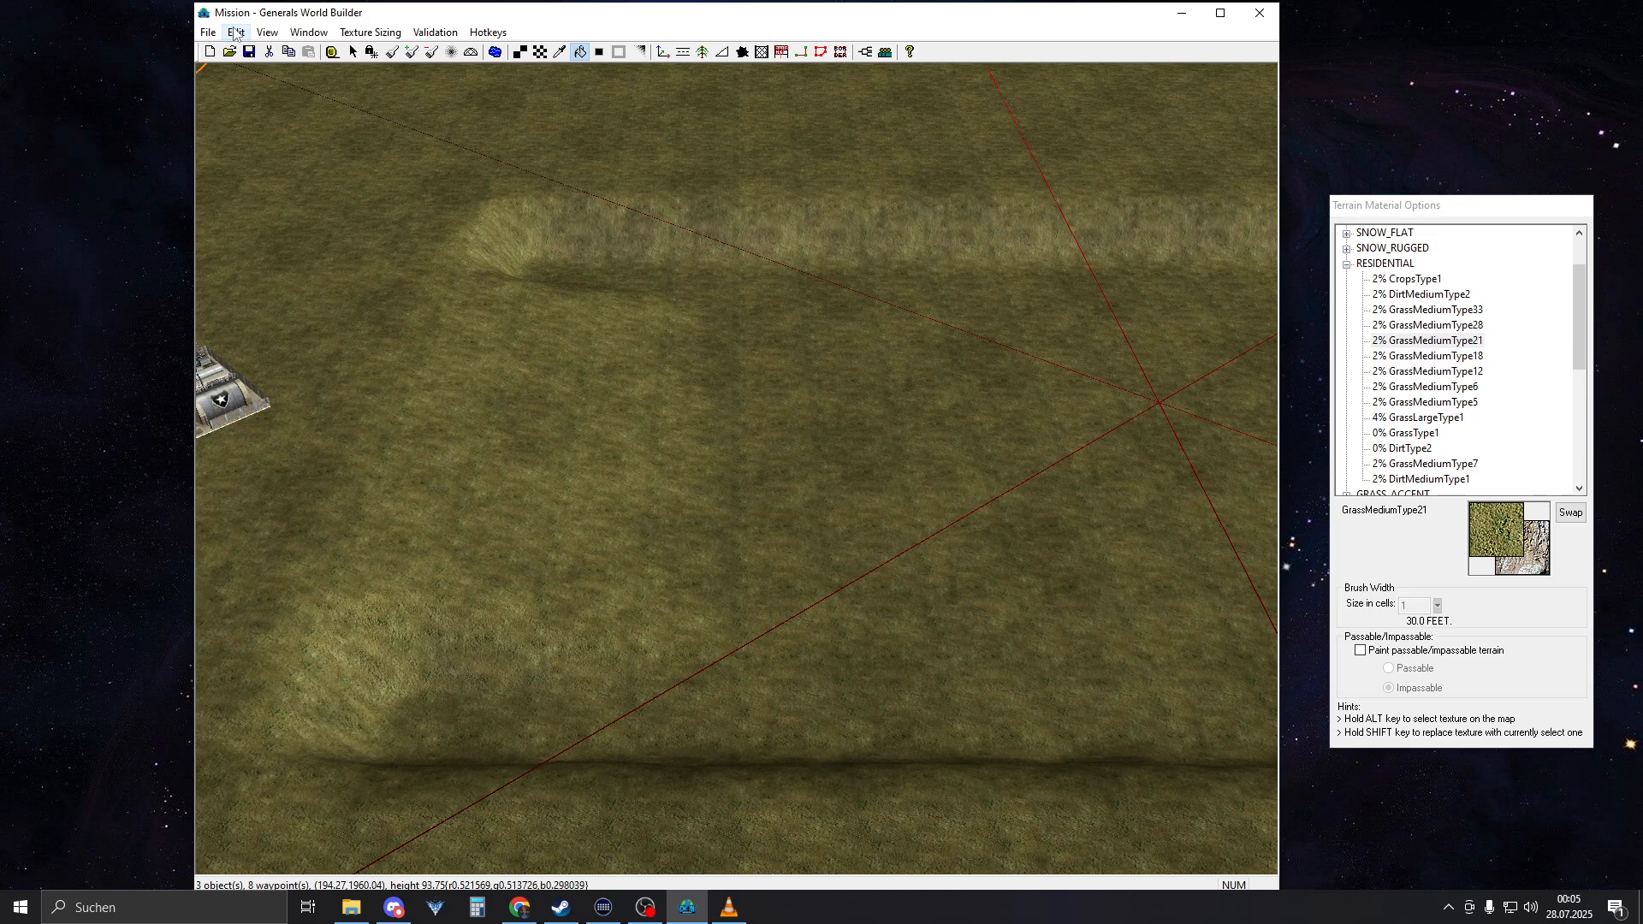
Set up the Large Tile brush with AsphaltType1 and a width of 17 cells at the map corner near Waypoint 3
right_drag(941, 350, 368, 436)
right_drag(818, 429, 843, 494)
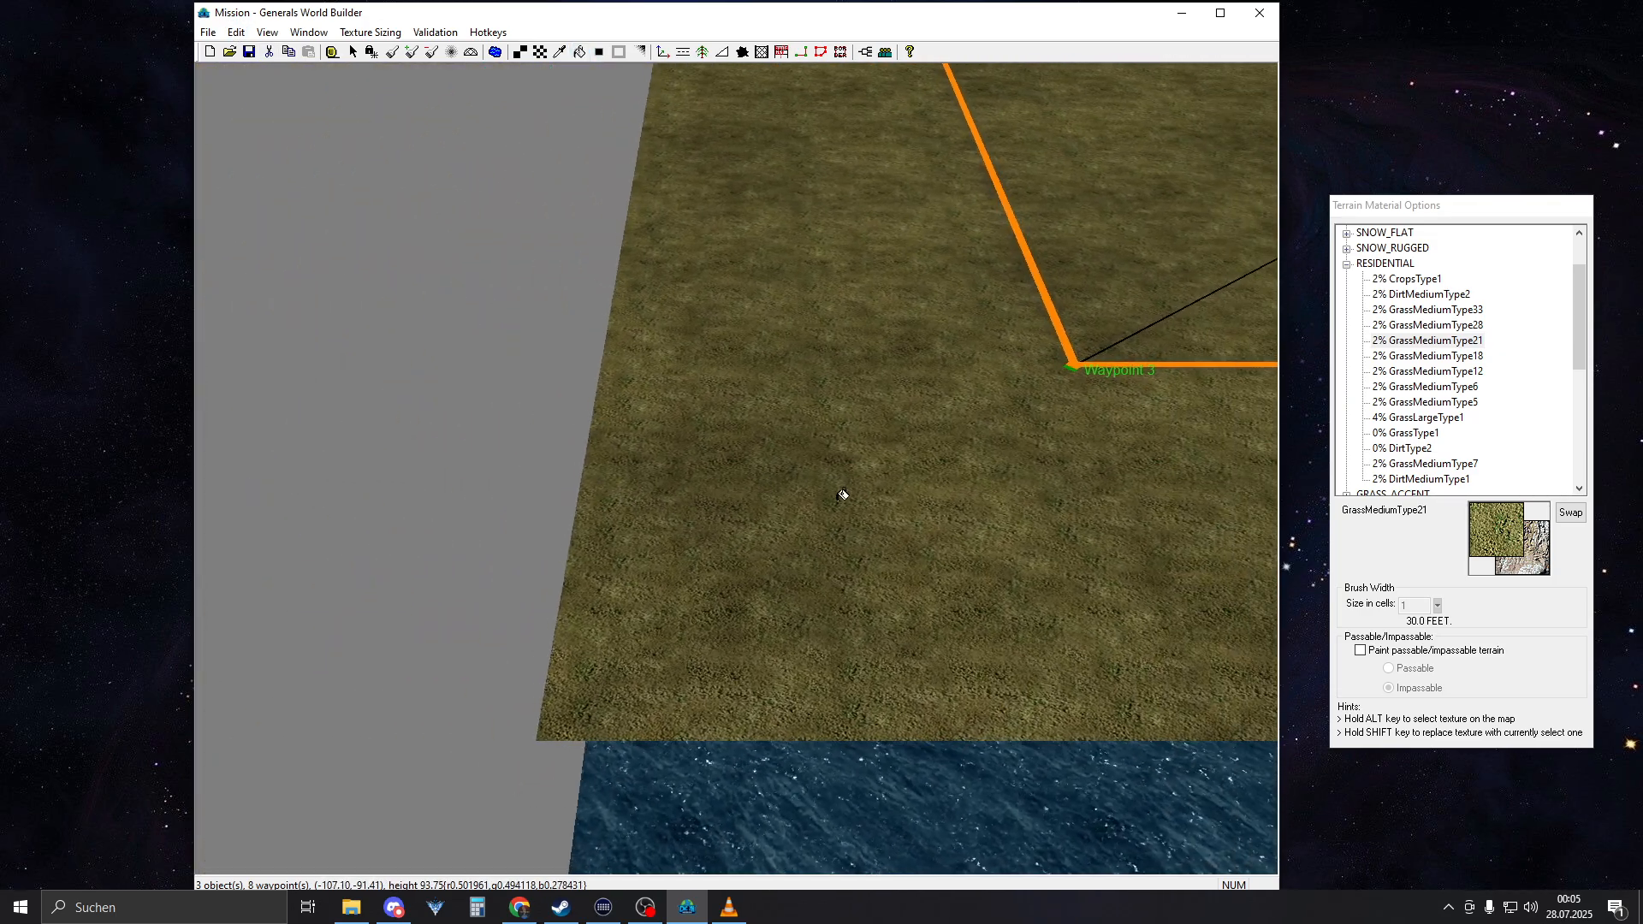
scroll(785, 505, down, 2)
scroll(785, 505, up, 4)
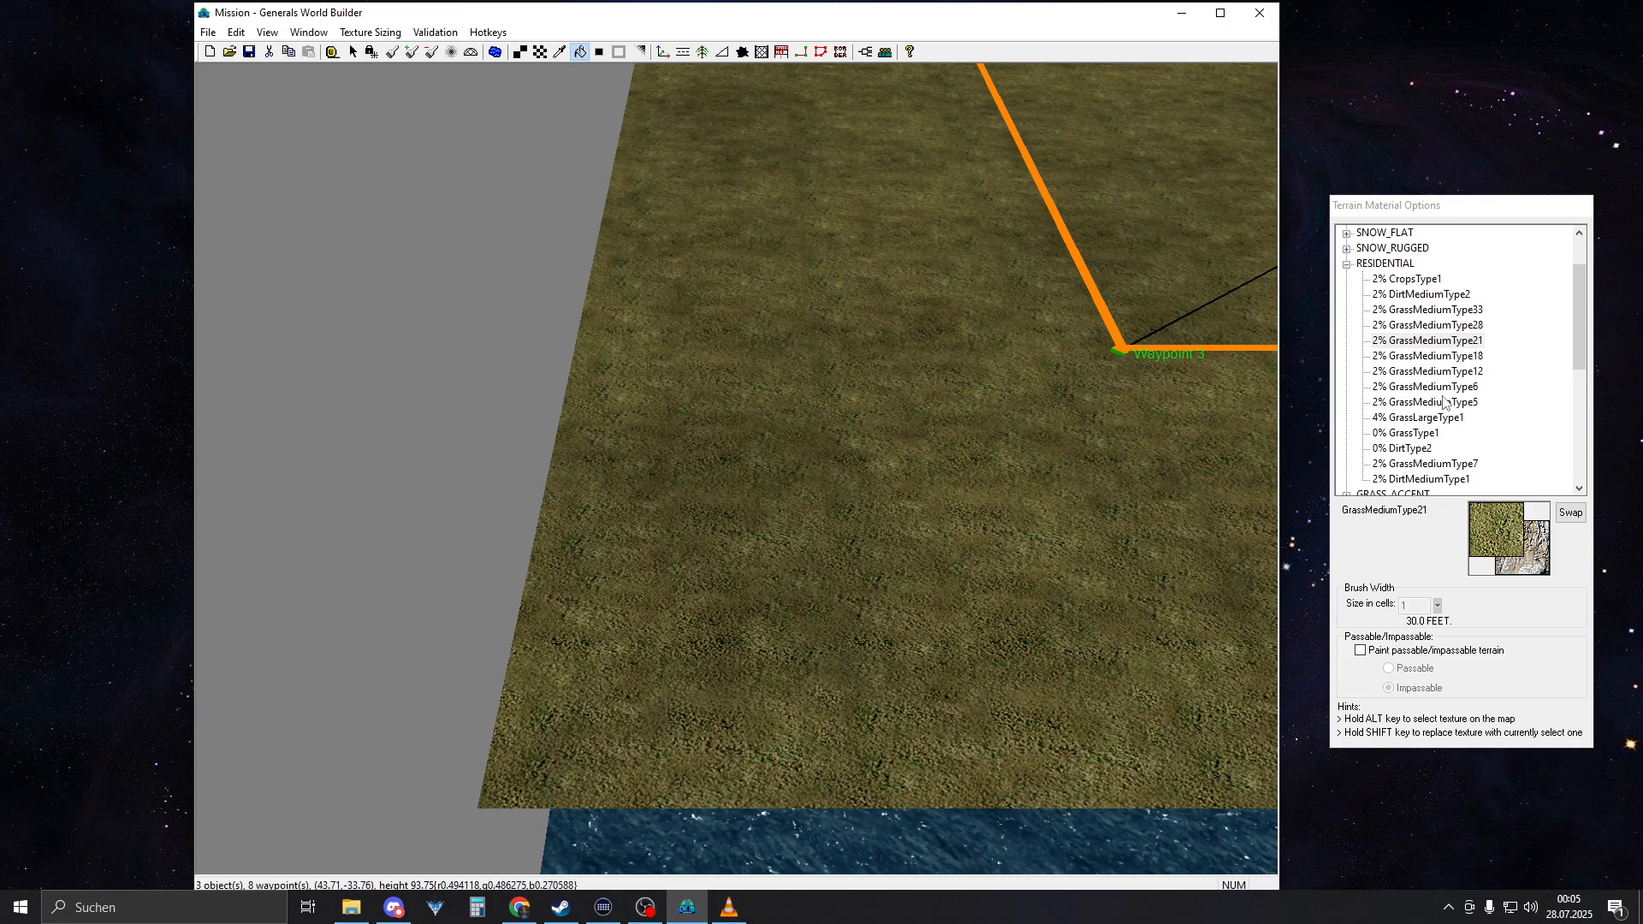
click(1347, 264)
scroll(1371, 402, down, 2)
click(1390, 481)
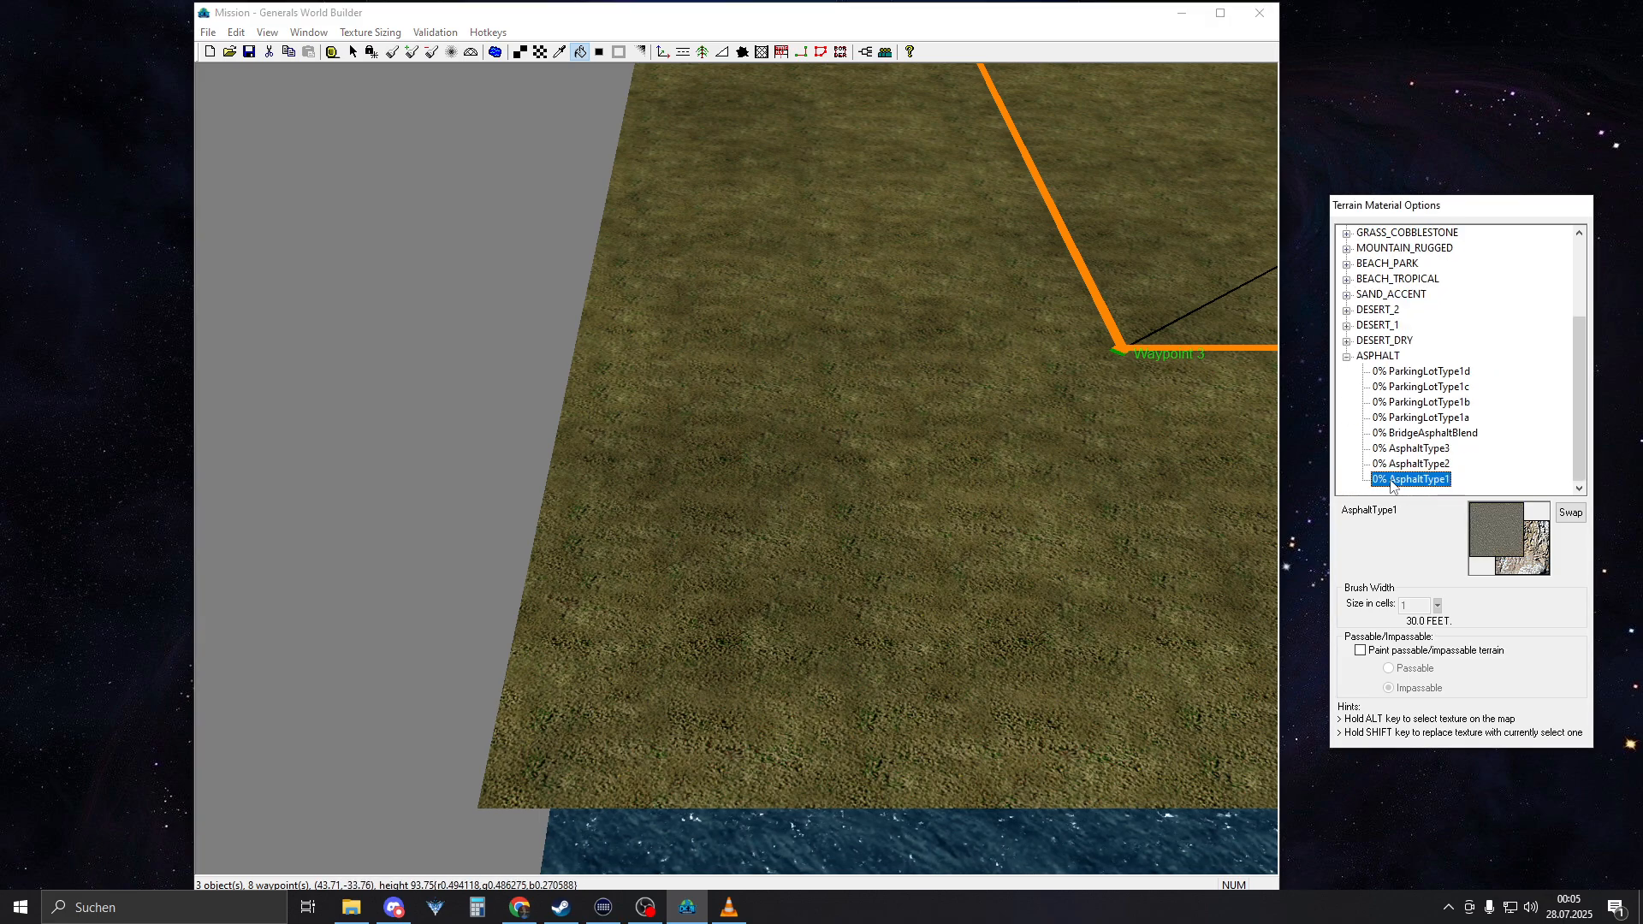
right_drag(960, 344, 850, 376)
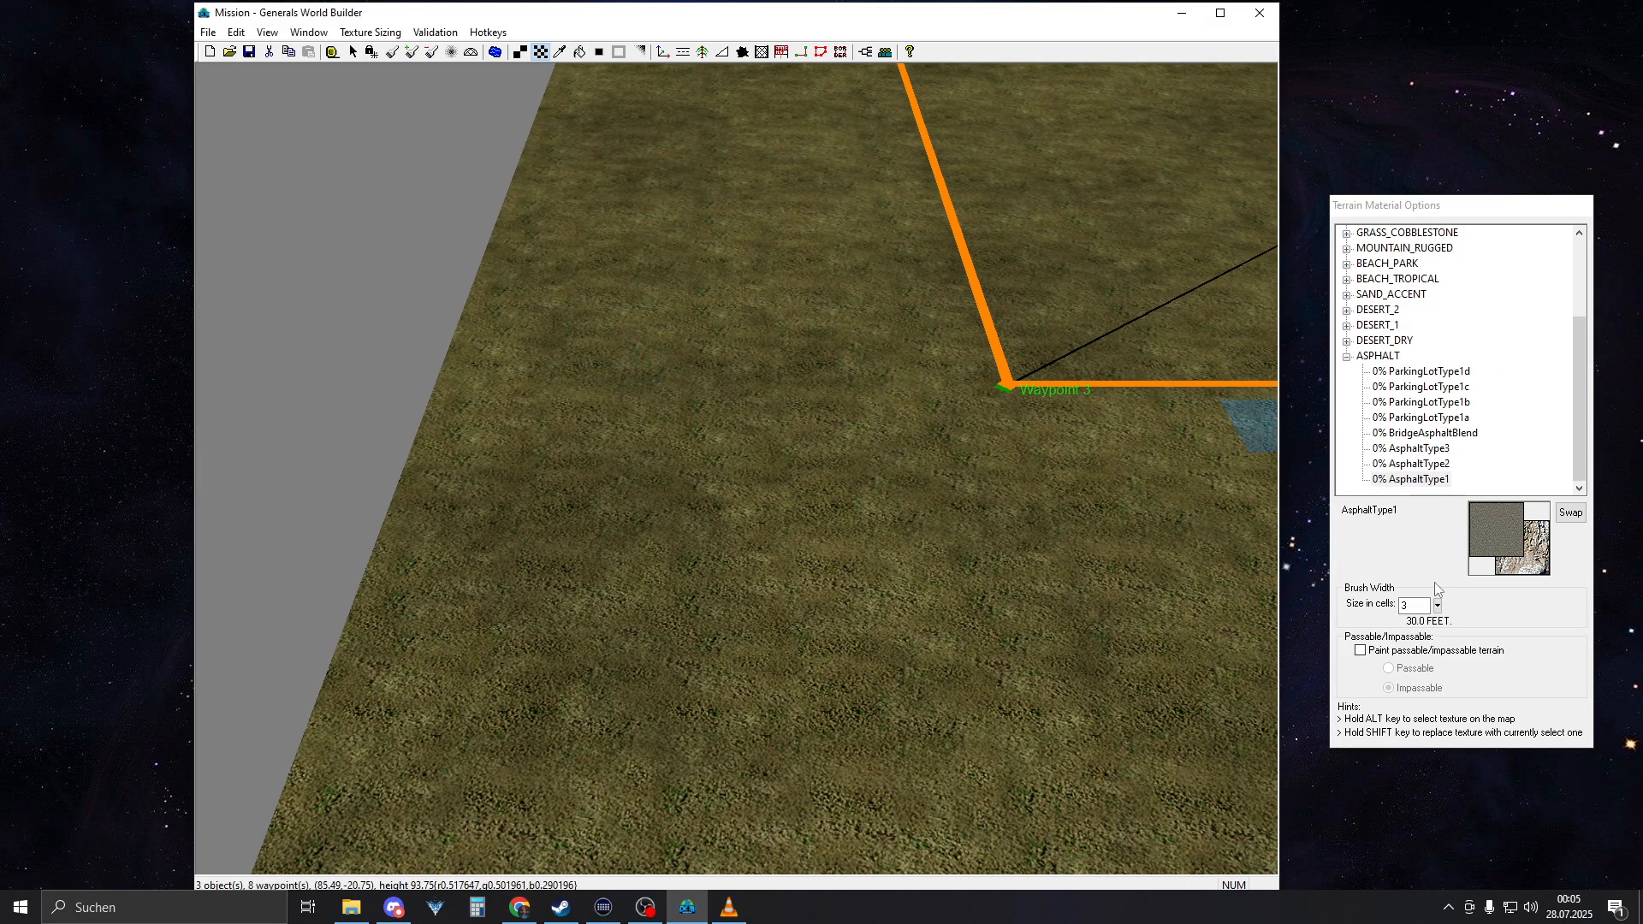
drag(1437, 605, 1439, 585)
right_drag(664, 420, 571, 239)
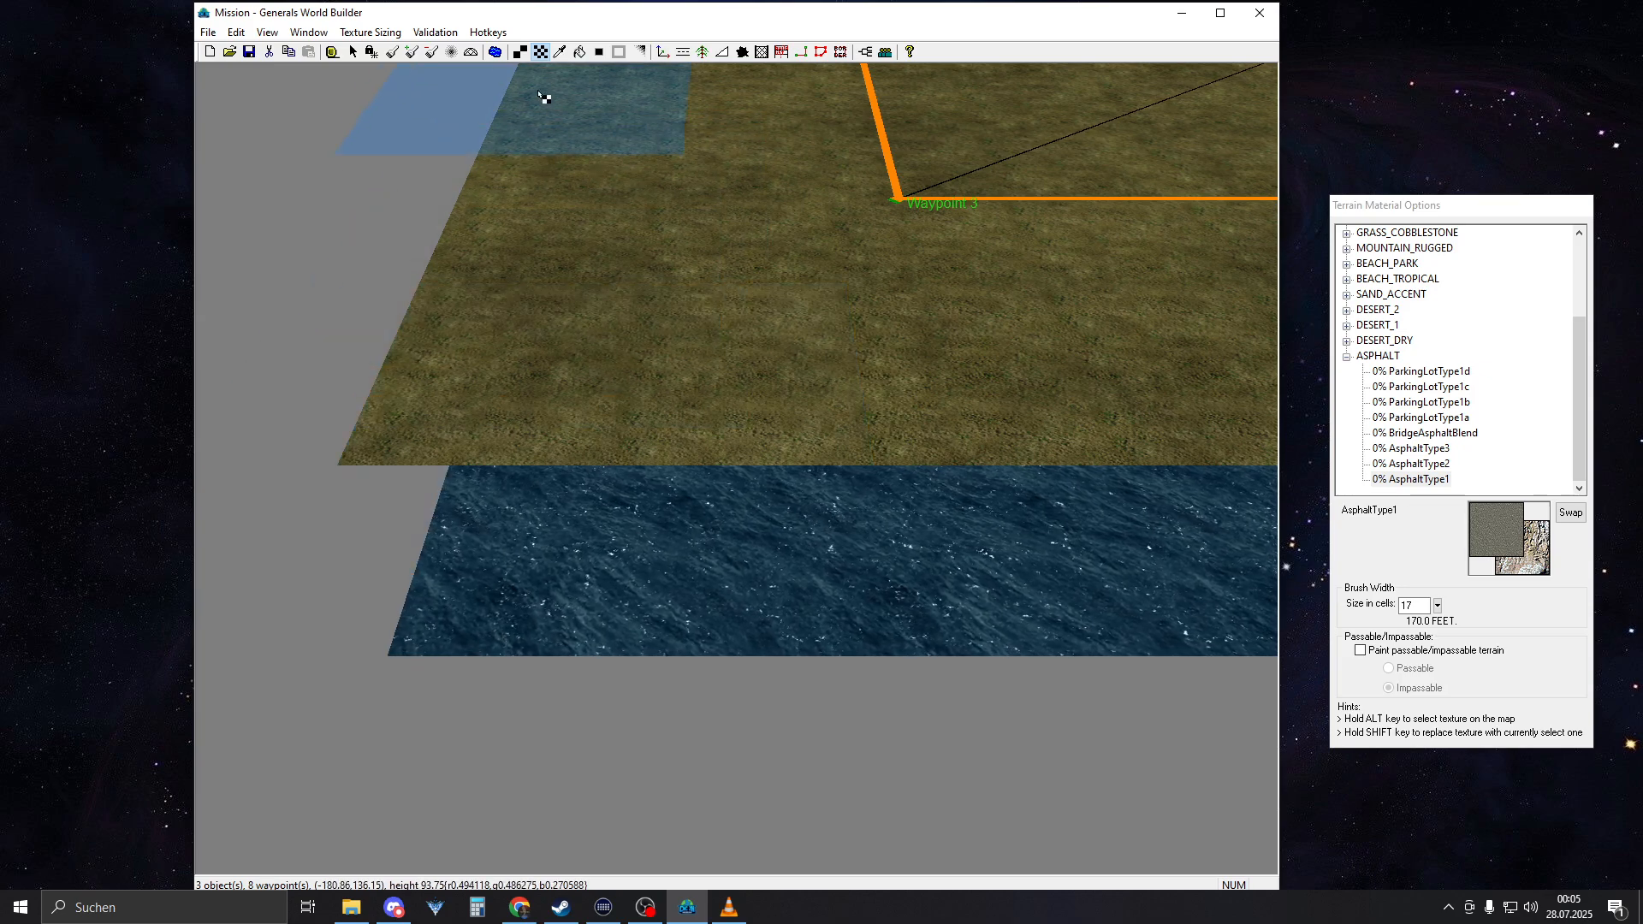
Paint a wide AsphaltType1 strip along the map's outer edge beside Waypoint 3, starting from the corner
click(372, 53)
right_drag(597, 404, 640, 505)
scroll(584, 445, down, 1)
scroll(587, 440, down, 3)
scroll(576, 346, down, 3)
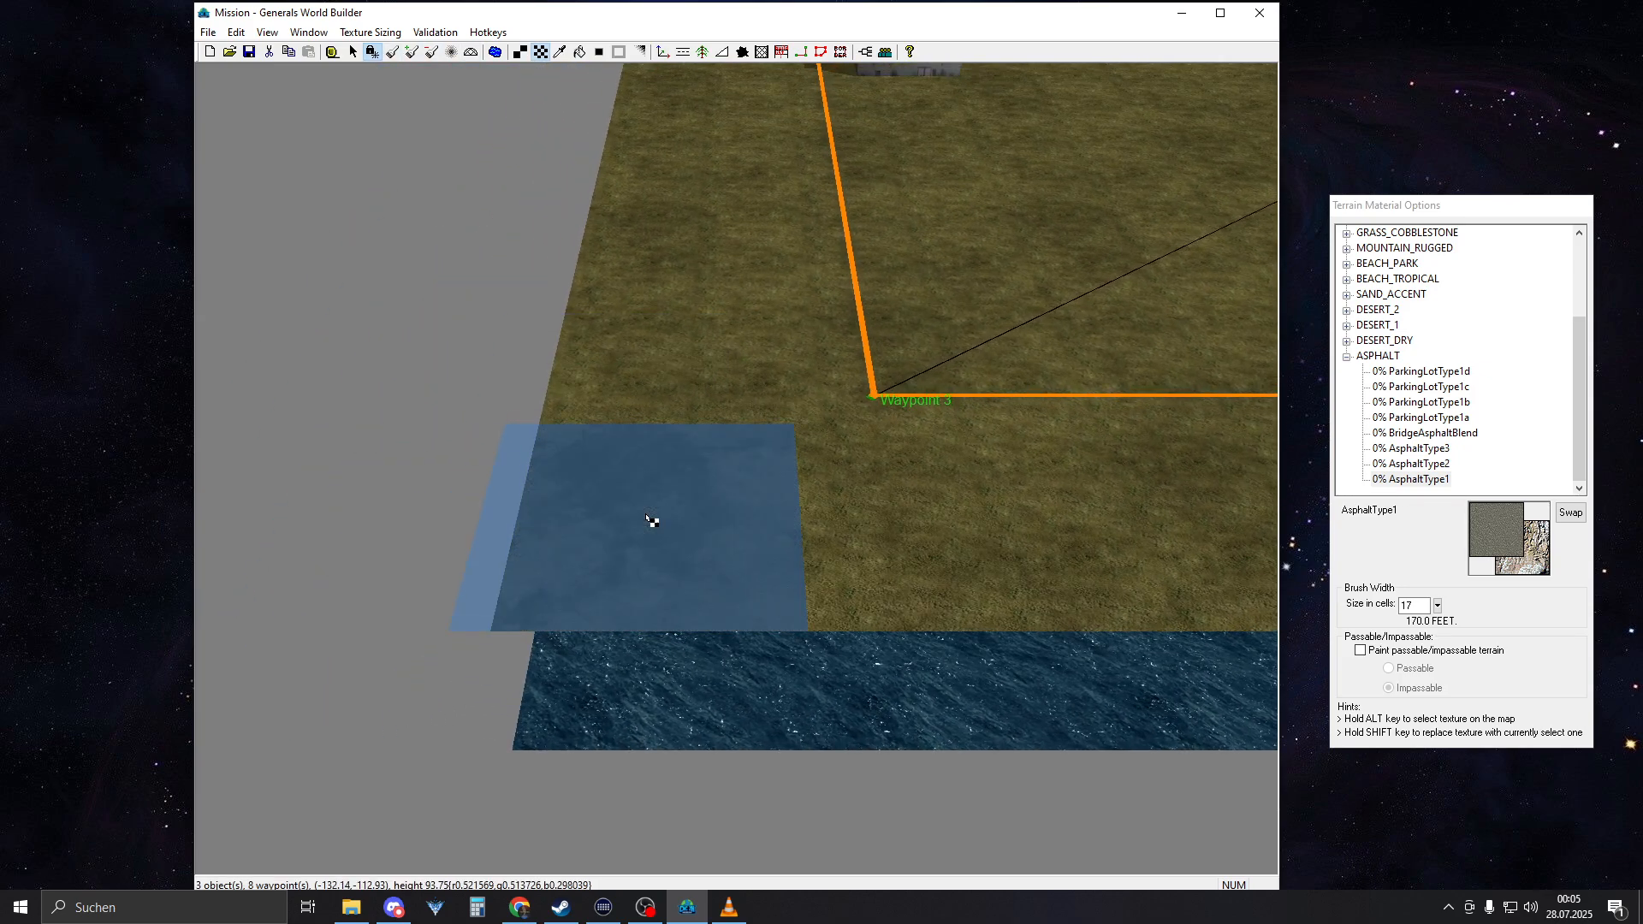
drag(646, 518, 646, 208)
right_drag(770, 558, 736, 460)
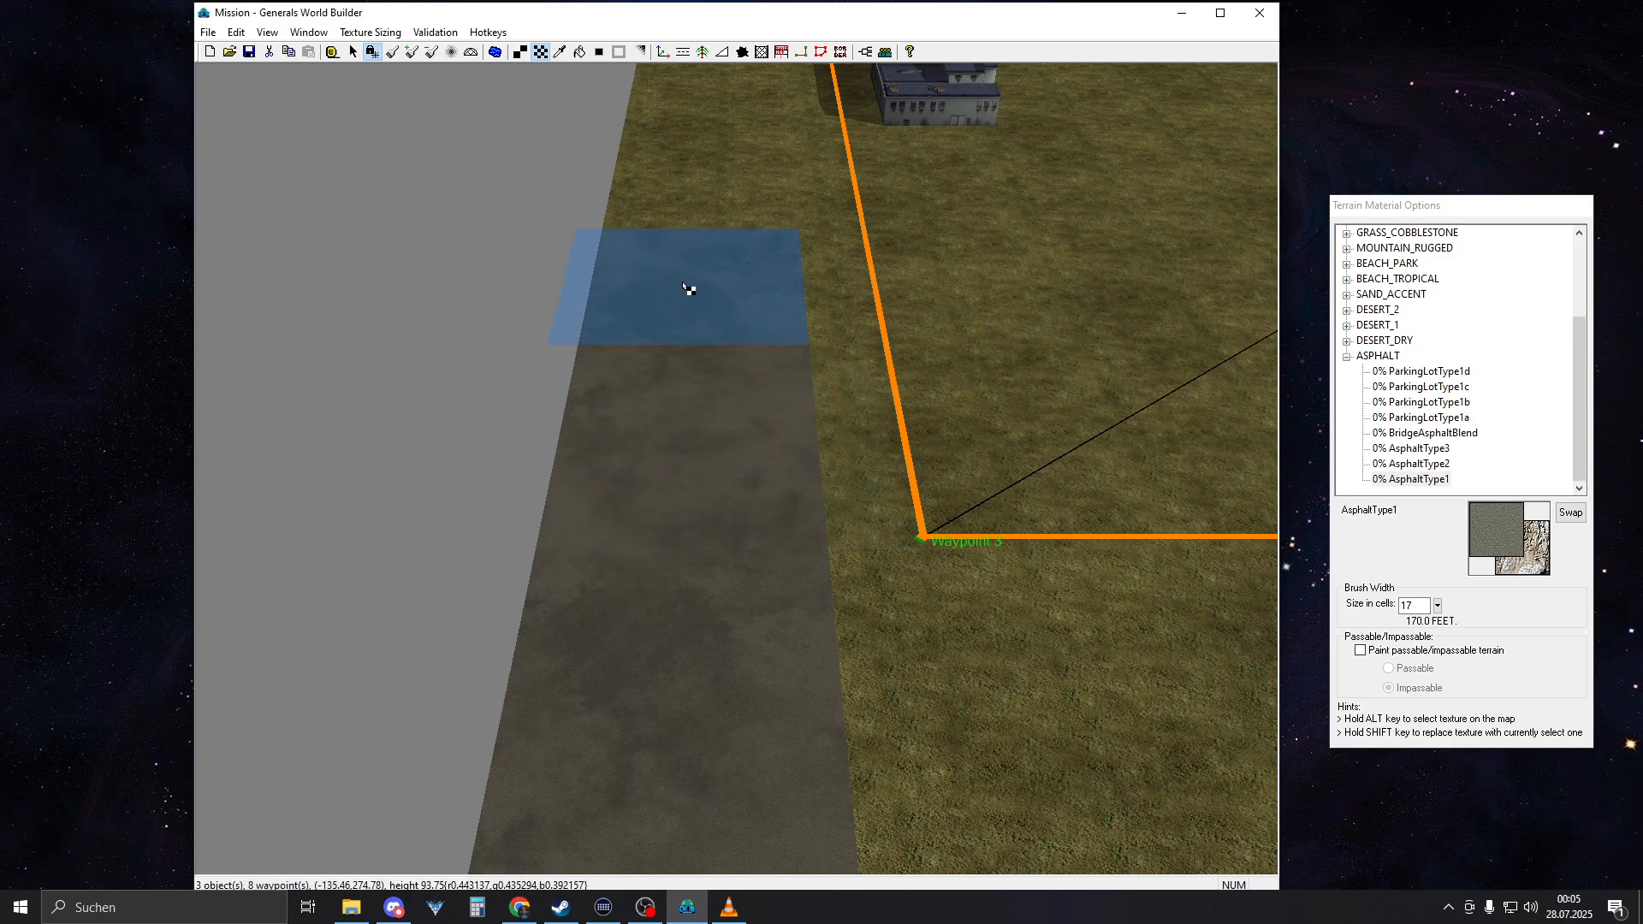
mouse_move(682, 284)
mouse_down()
mouse_move(690, 272)
mouse_move(678, 839)
mouse_up()
Sample GrassMediumType21 from the ground and paint one 3-cell-wide square of it on the asphalt strip near the map corner
mouse_move(689, 462)
right_down()
mouse_move(722, 656)
mouse_move(707, 414)
mouse_move(812, 385)
right_up()
alt+click(817, 376)
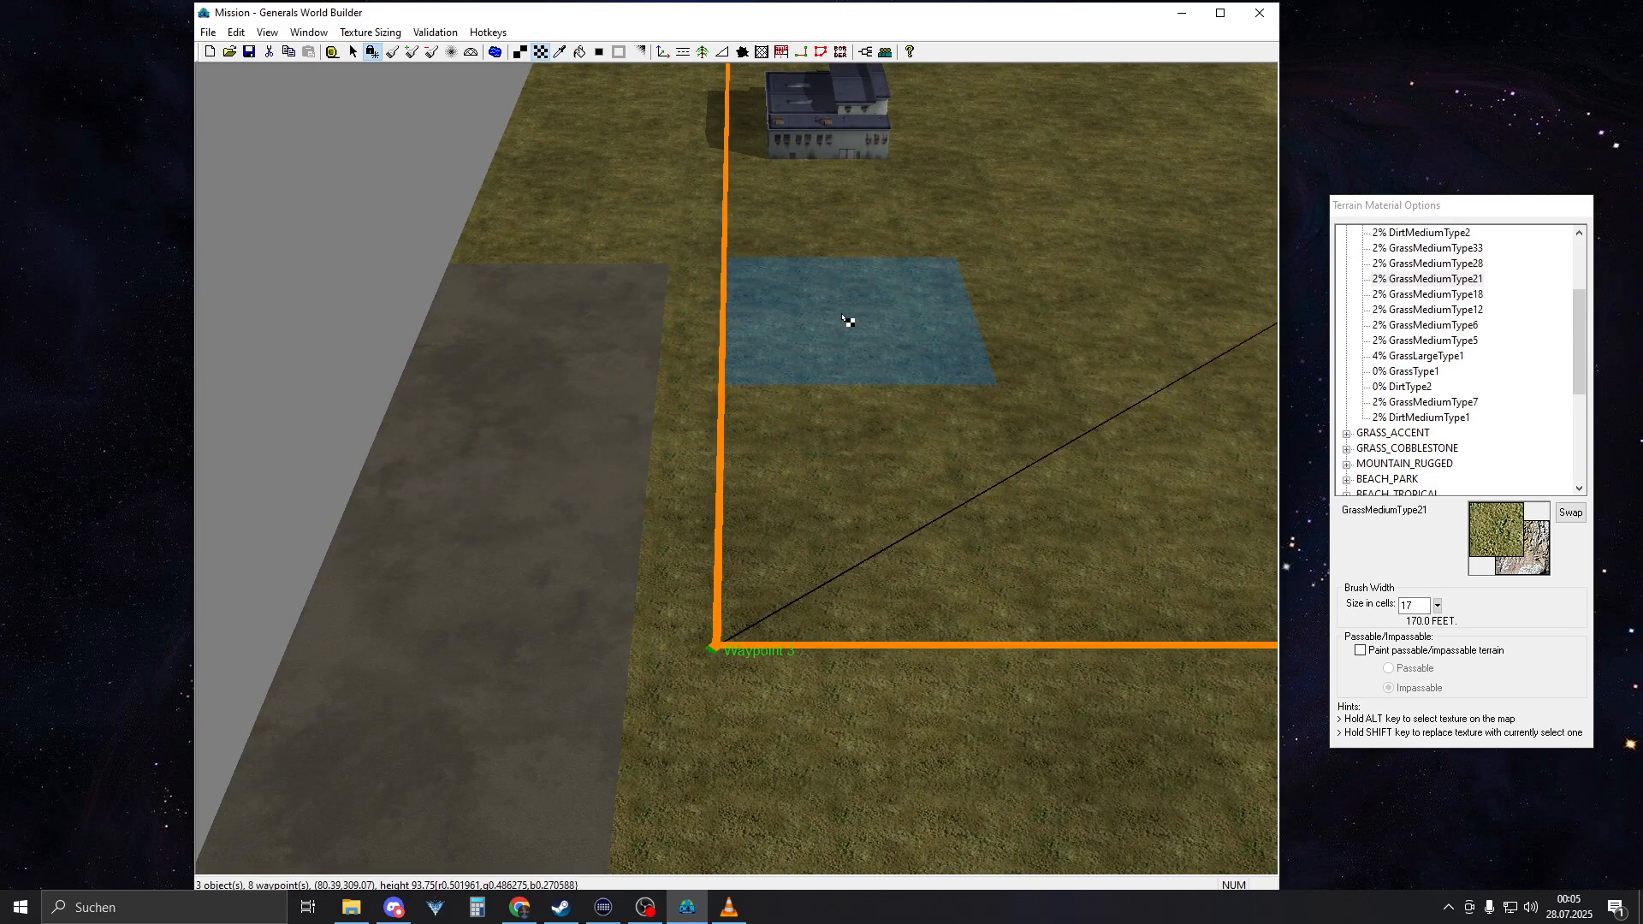
mouse_move(842, 319)
right_down()
mouse_move(770, 539)
mouse_move(718, 514)
right_up()
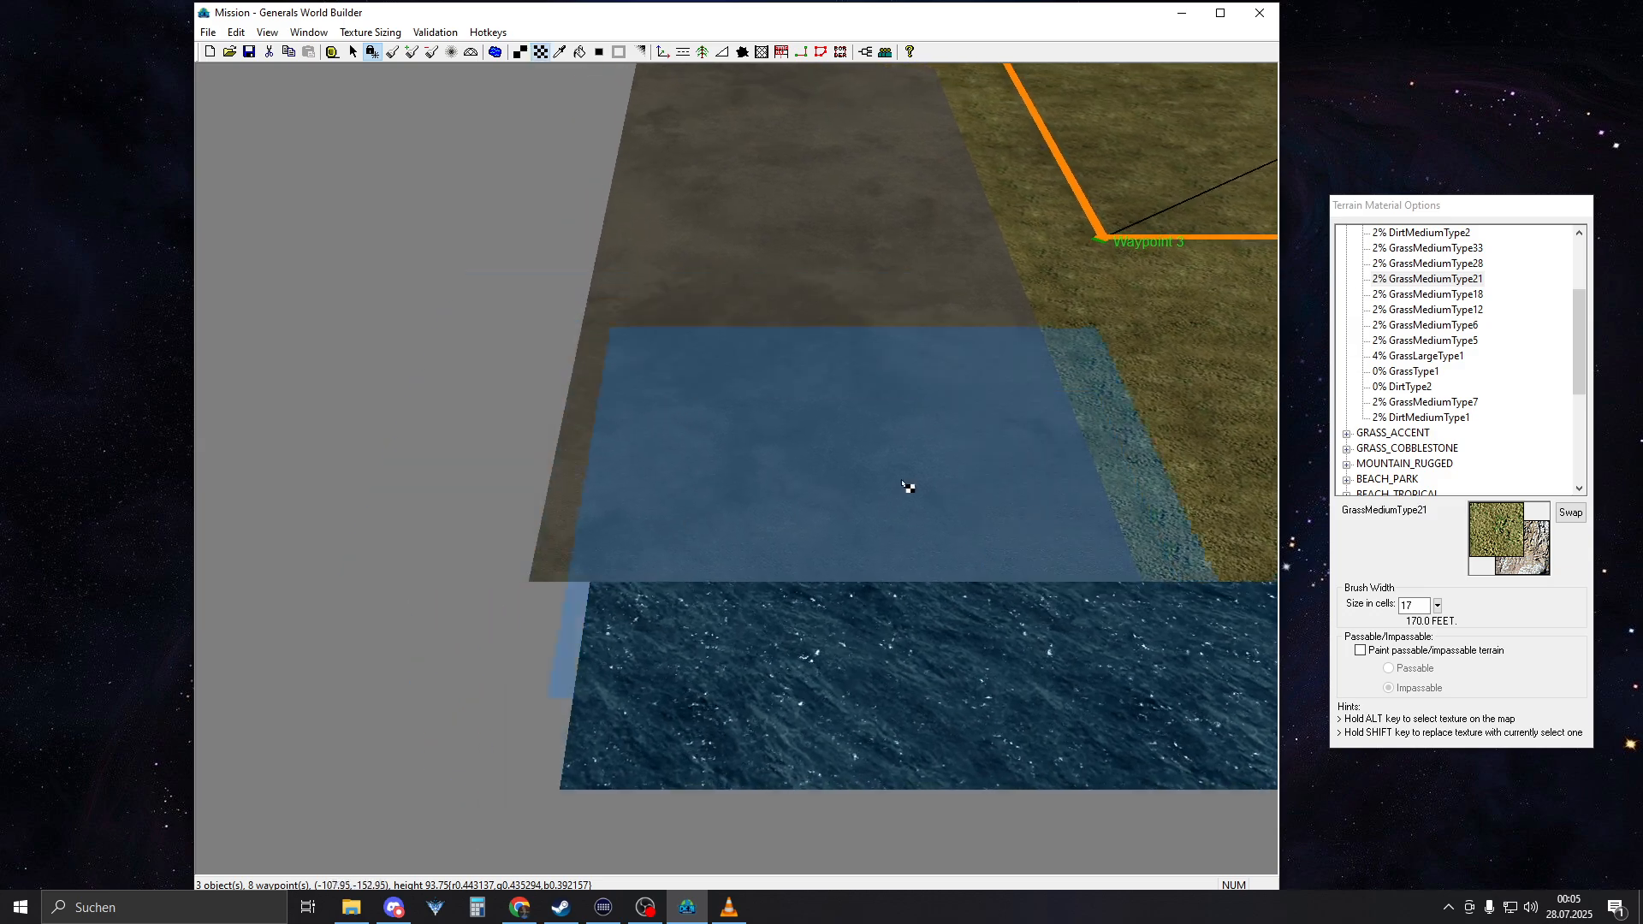
click(1426, 606)
text(3)
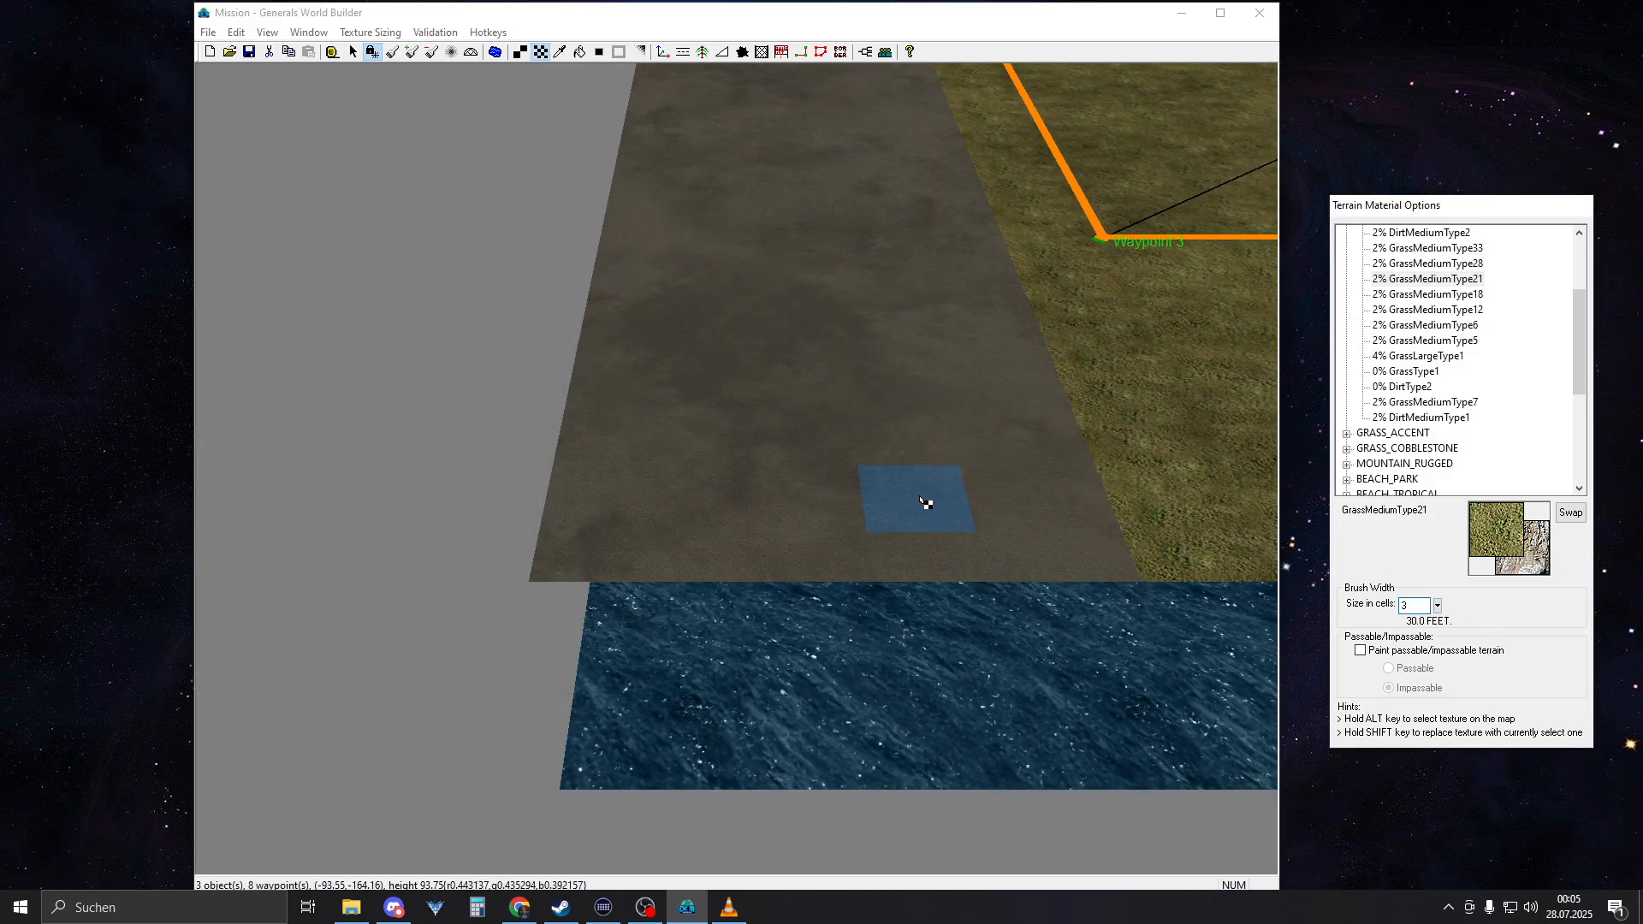
click(659, 509)
scroll(691, 550, up, 1)
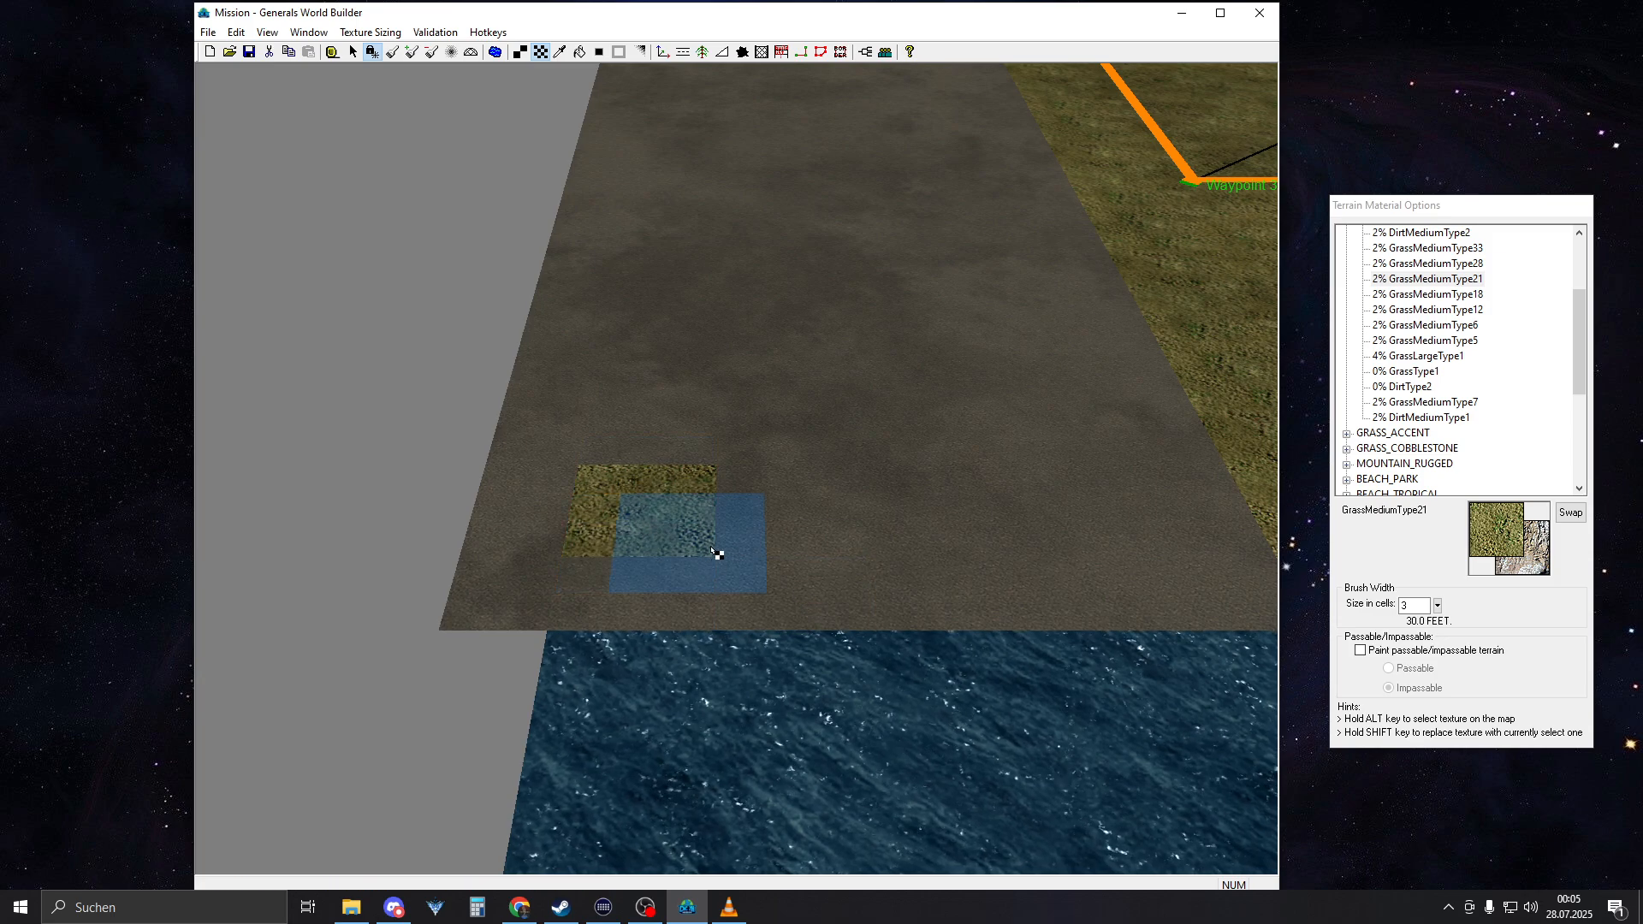
scroll(858, 466, up, 2)
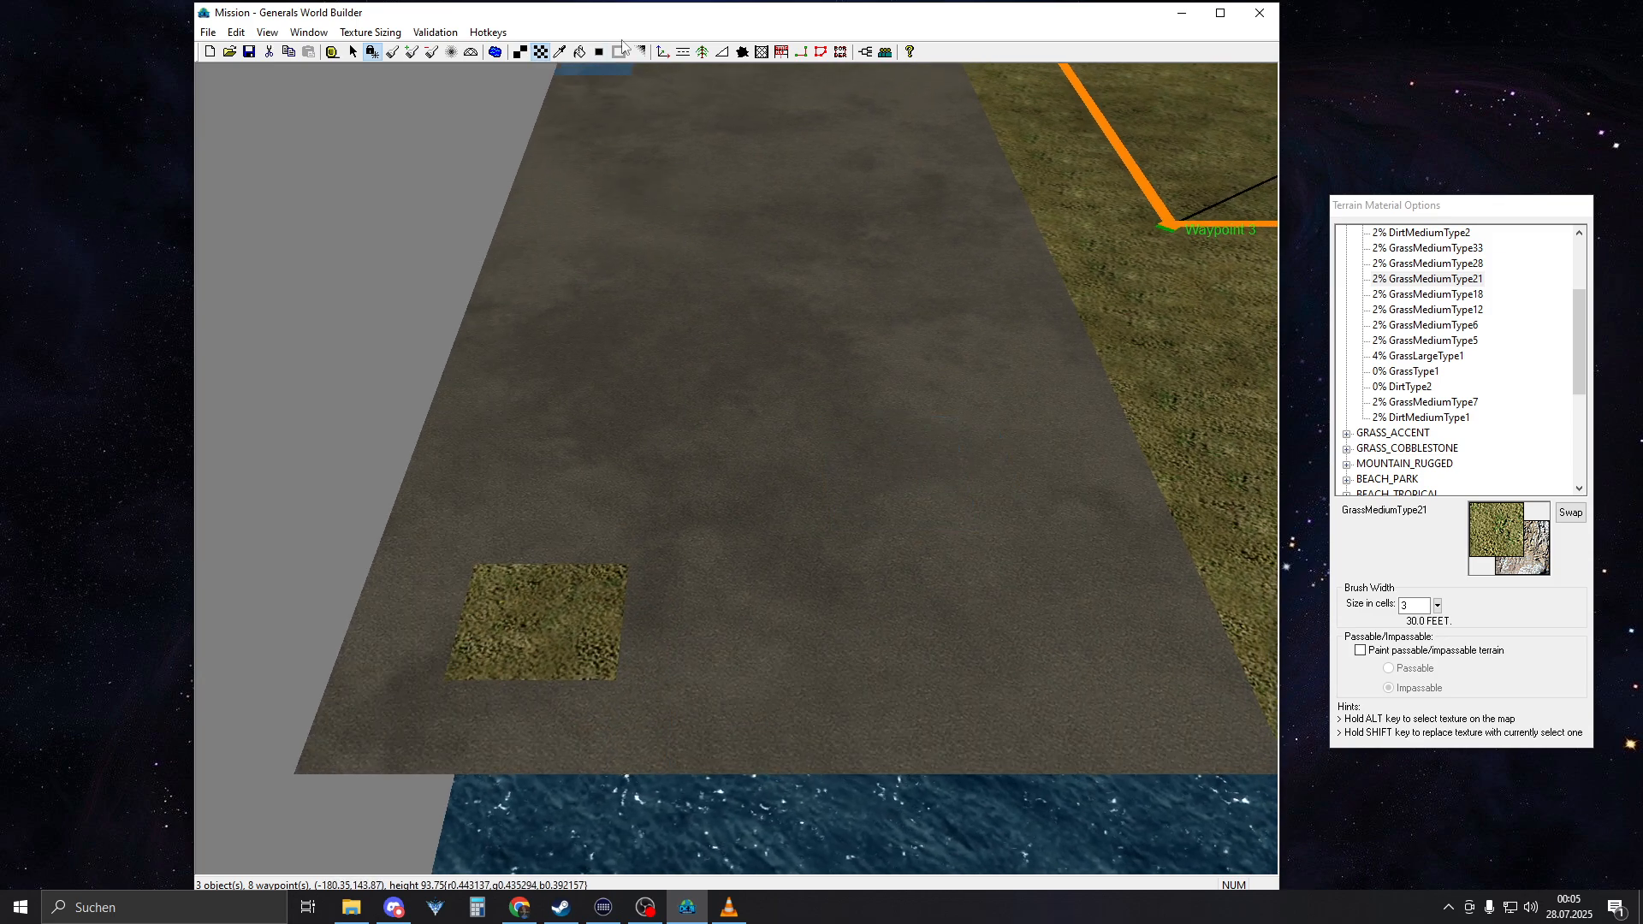
key(alt)
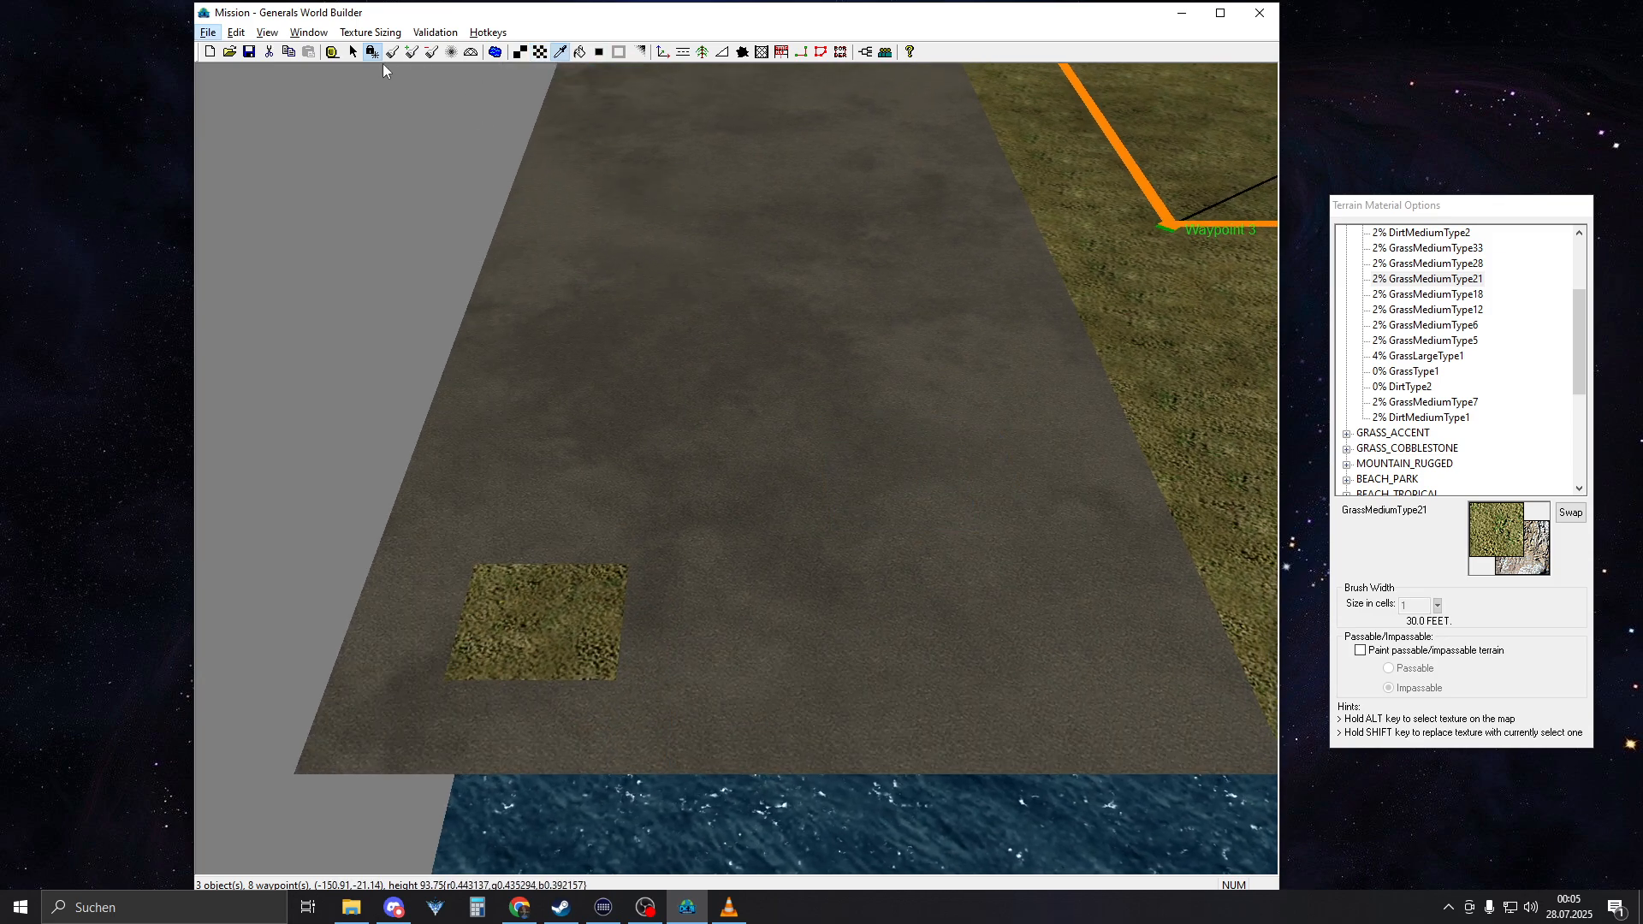
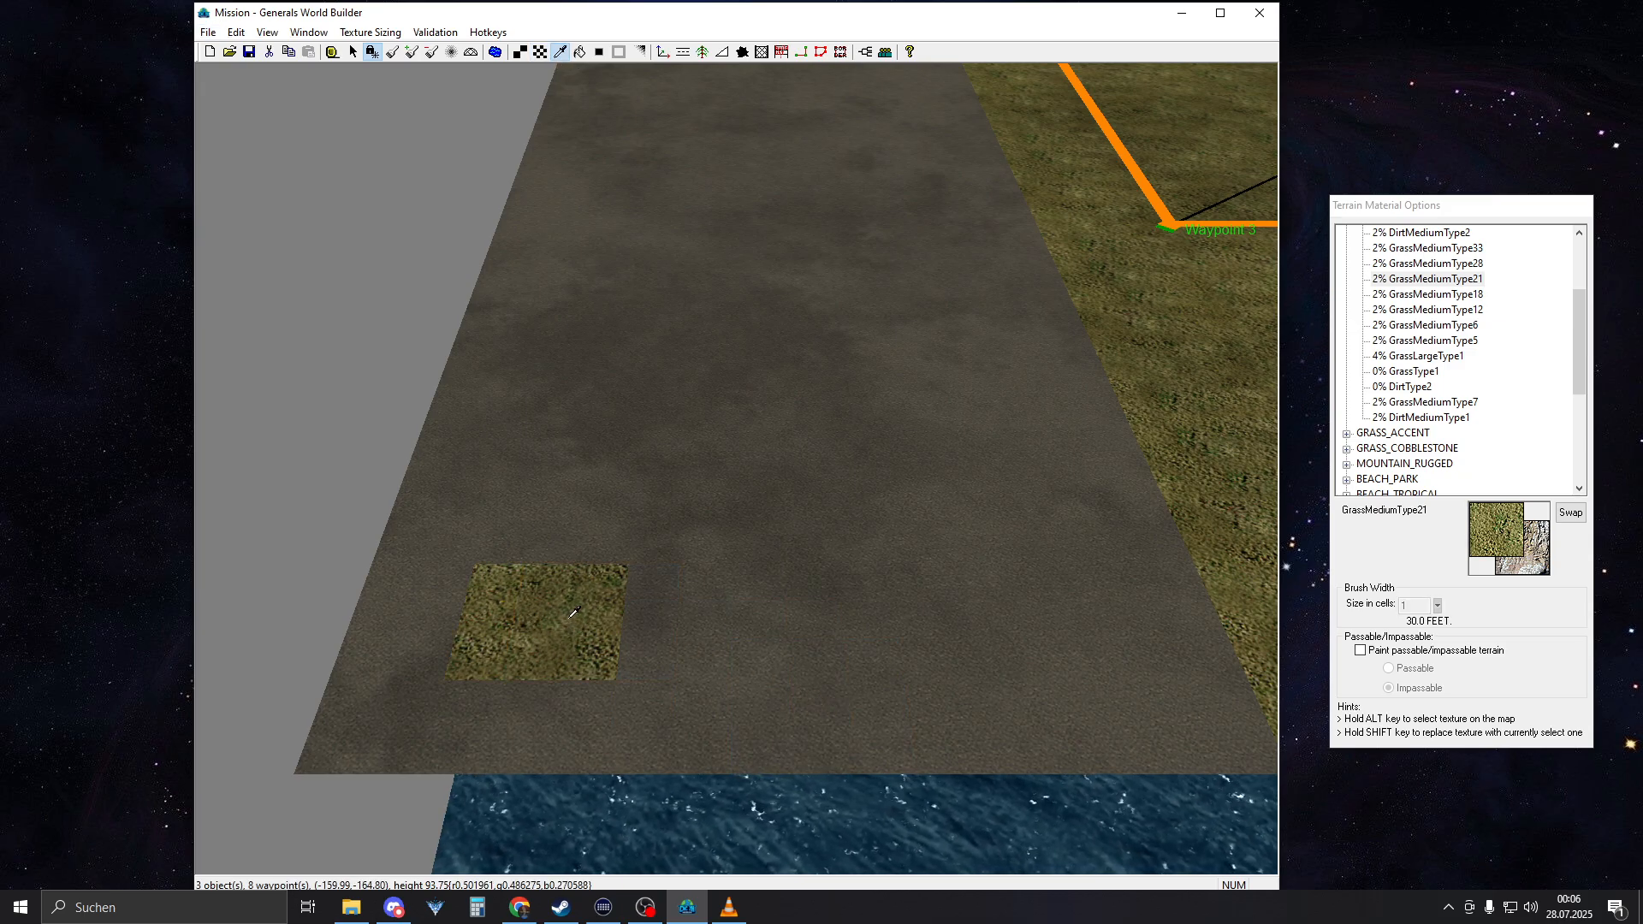
Preview several RESIDENTIAL grass and dirt textures as candidates for the slope of the sunken area
right_click(733, 539)
scroll(730, 539, down, 2)
right_drag(730, 539, 818, 328)
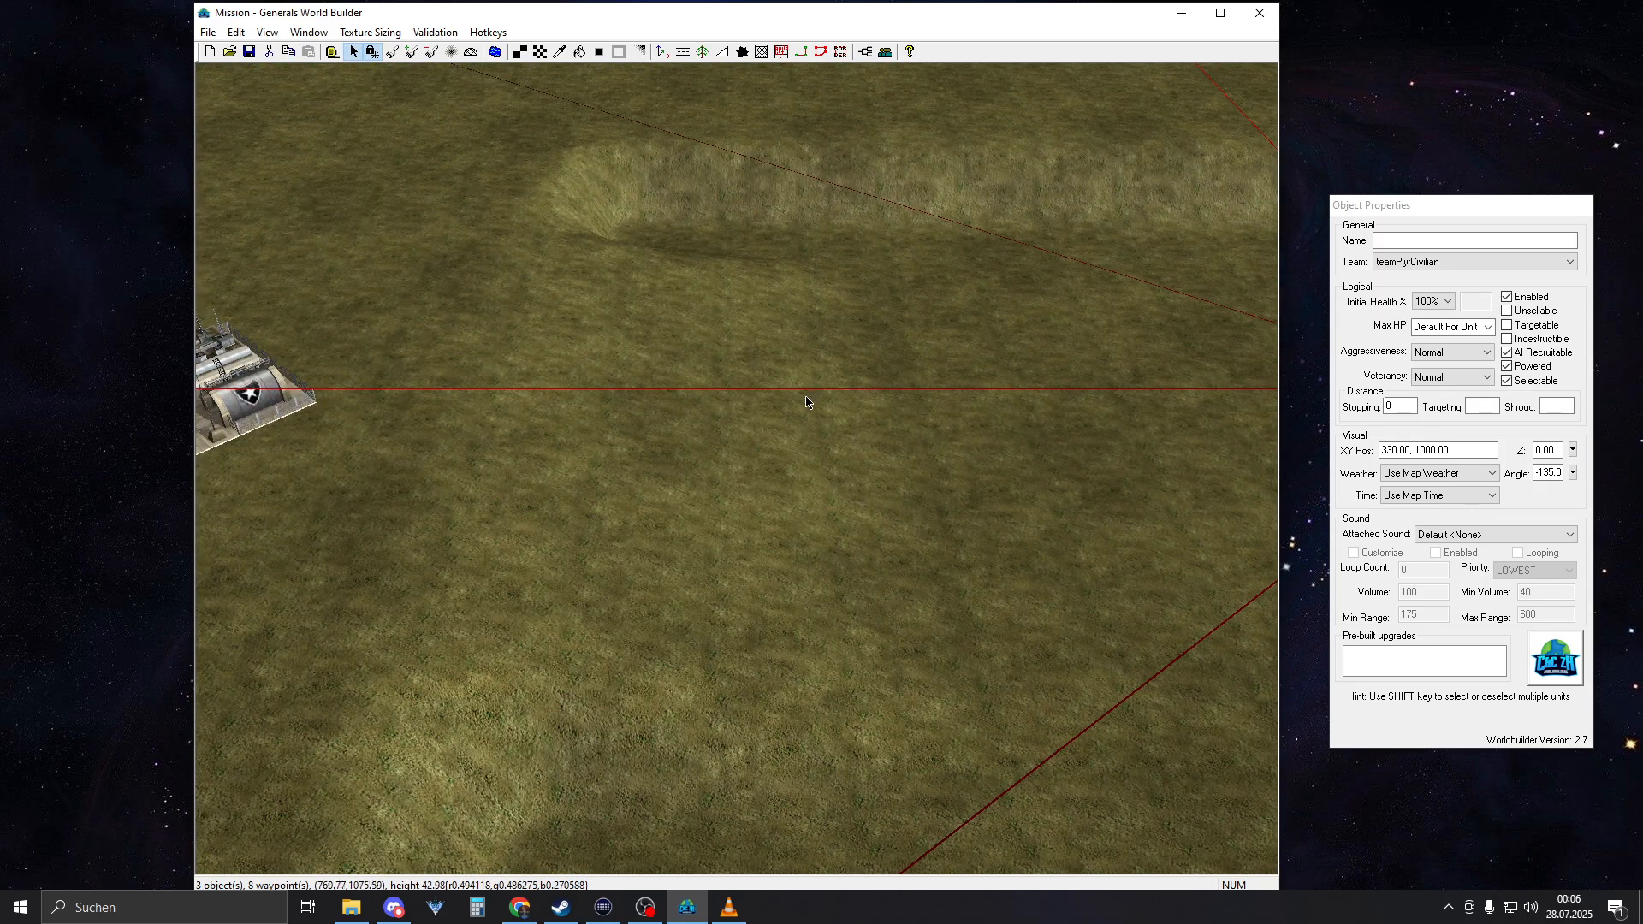
right_drag(806, 402, 808, 321)
key(t)
click(1425, 295)
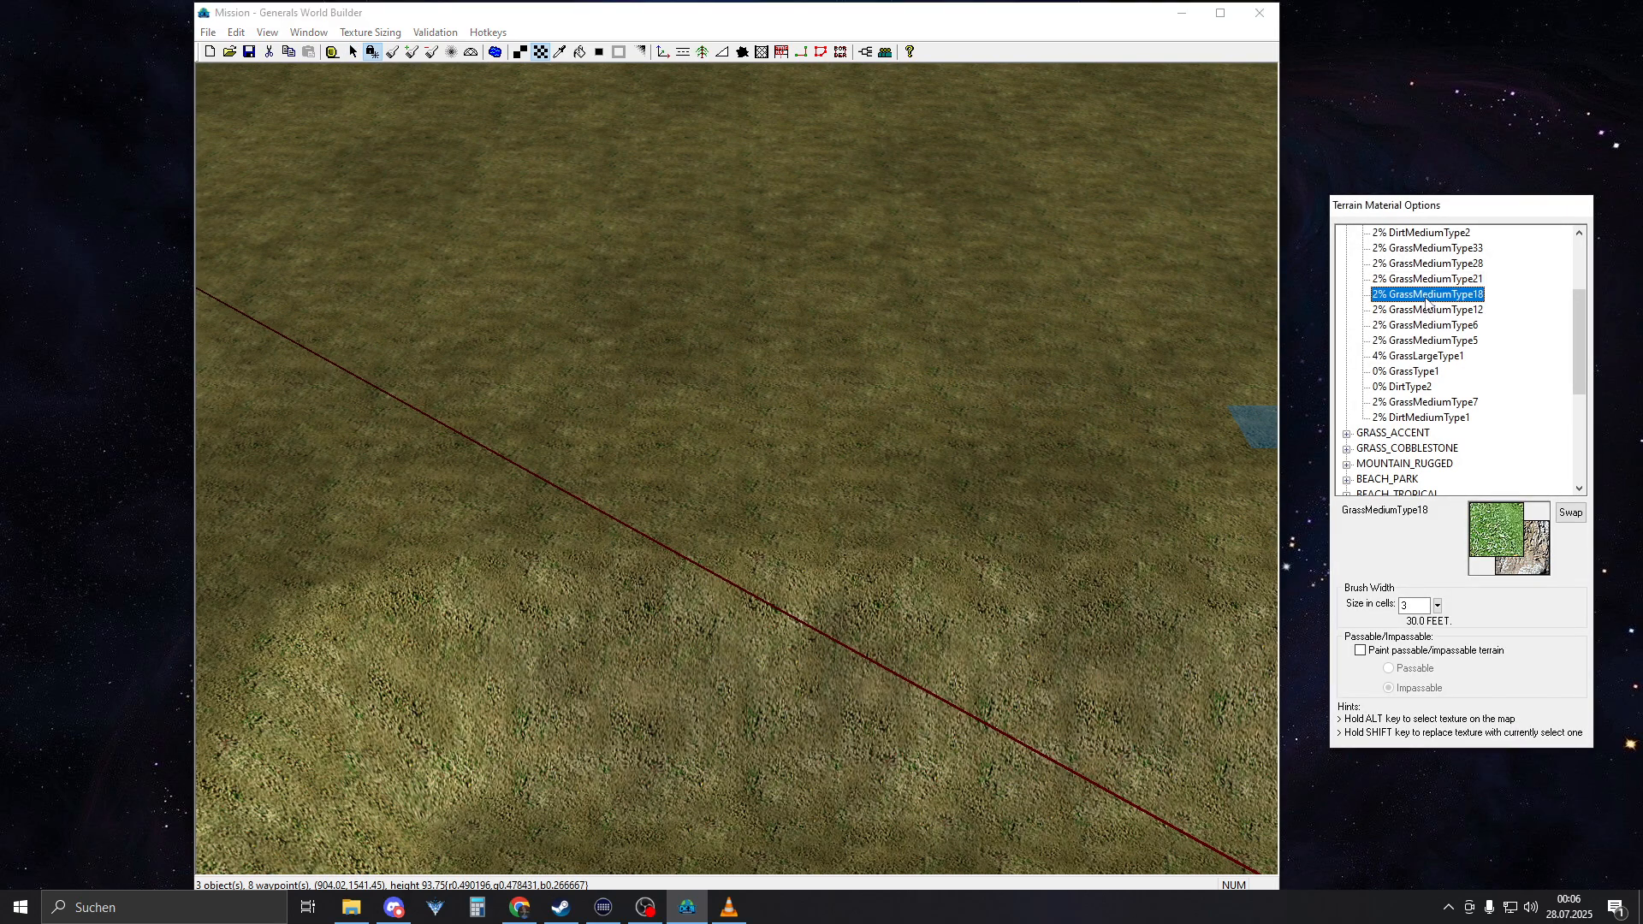
click(1442, 278)
click(1436, 322)
click(1423, 368)
click(1416, 404)
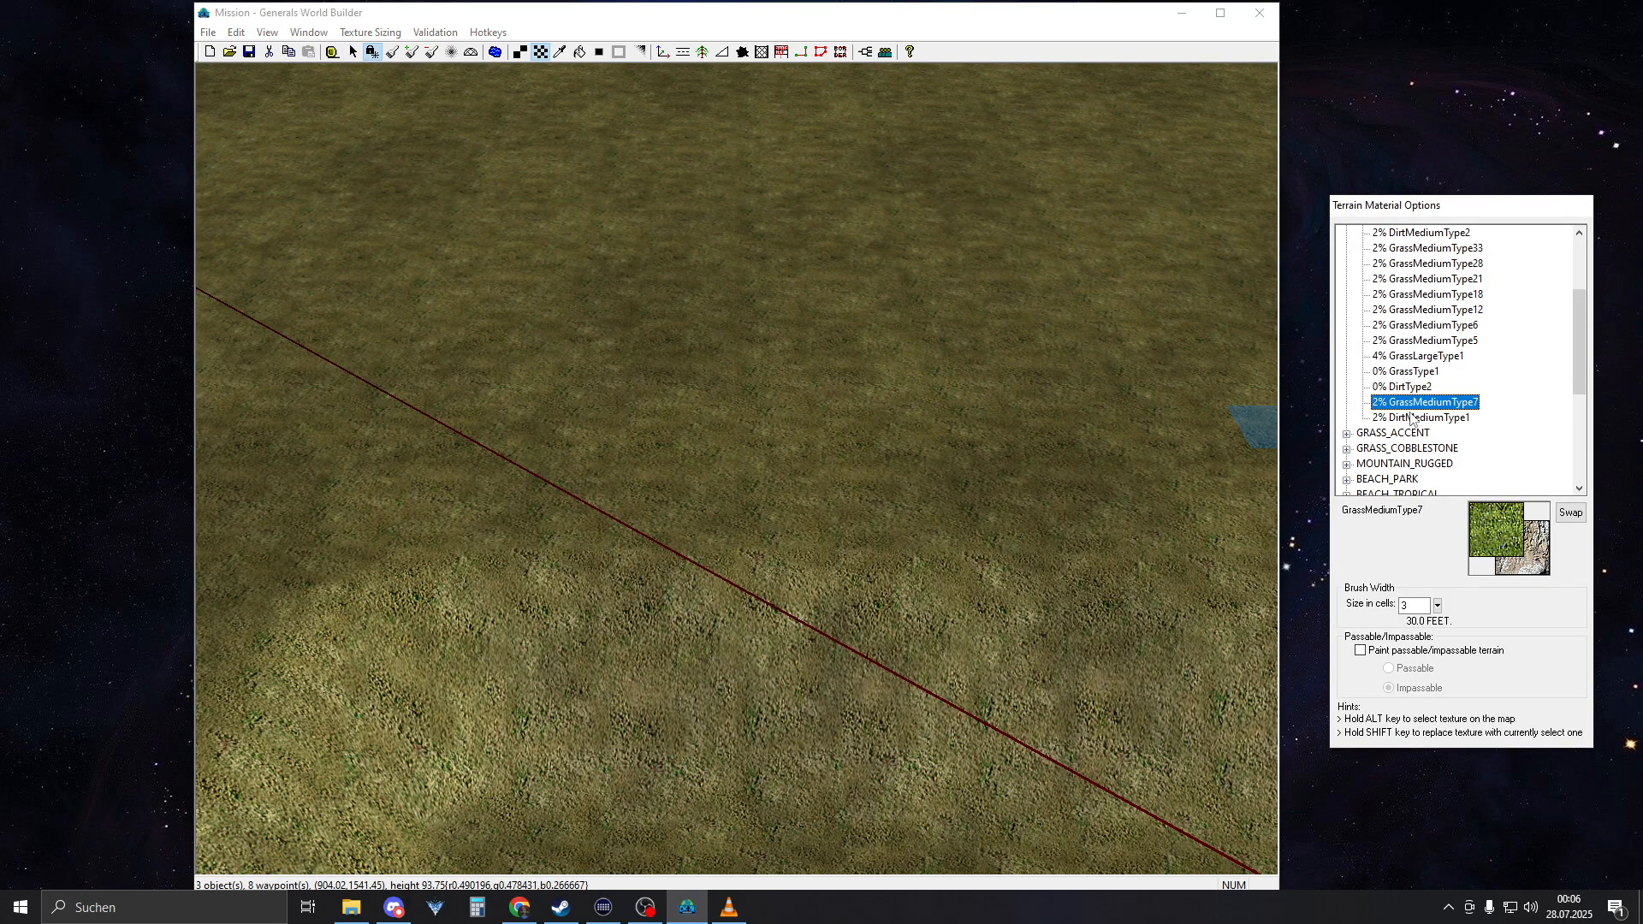
click(1412, 422)
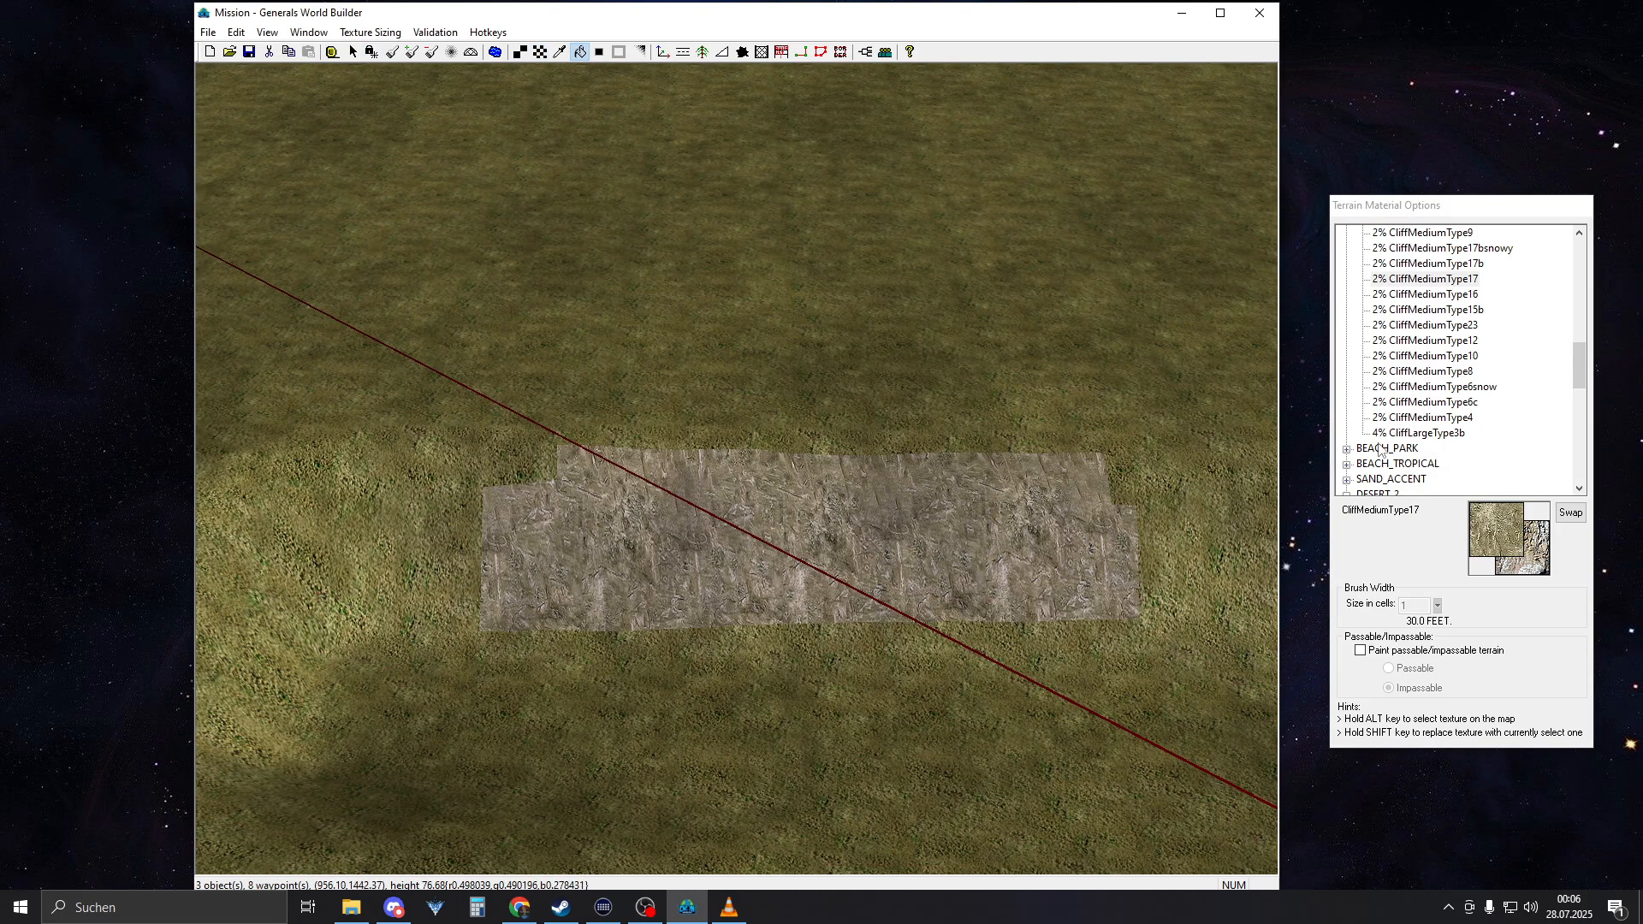
Use CliffMediumType17 from the MOUNTAIN_RUGGED textures with the 3-cell-wide Large Tile brush to cover a patch of the sunken area's slope
scroll(1422, 389, up, 5)
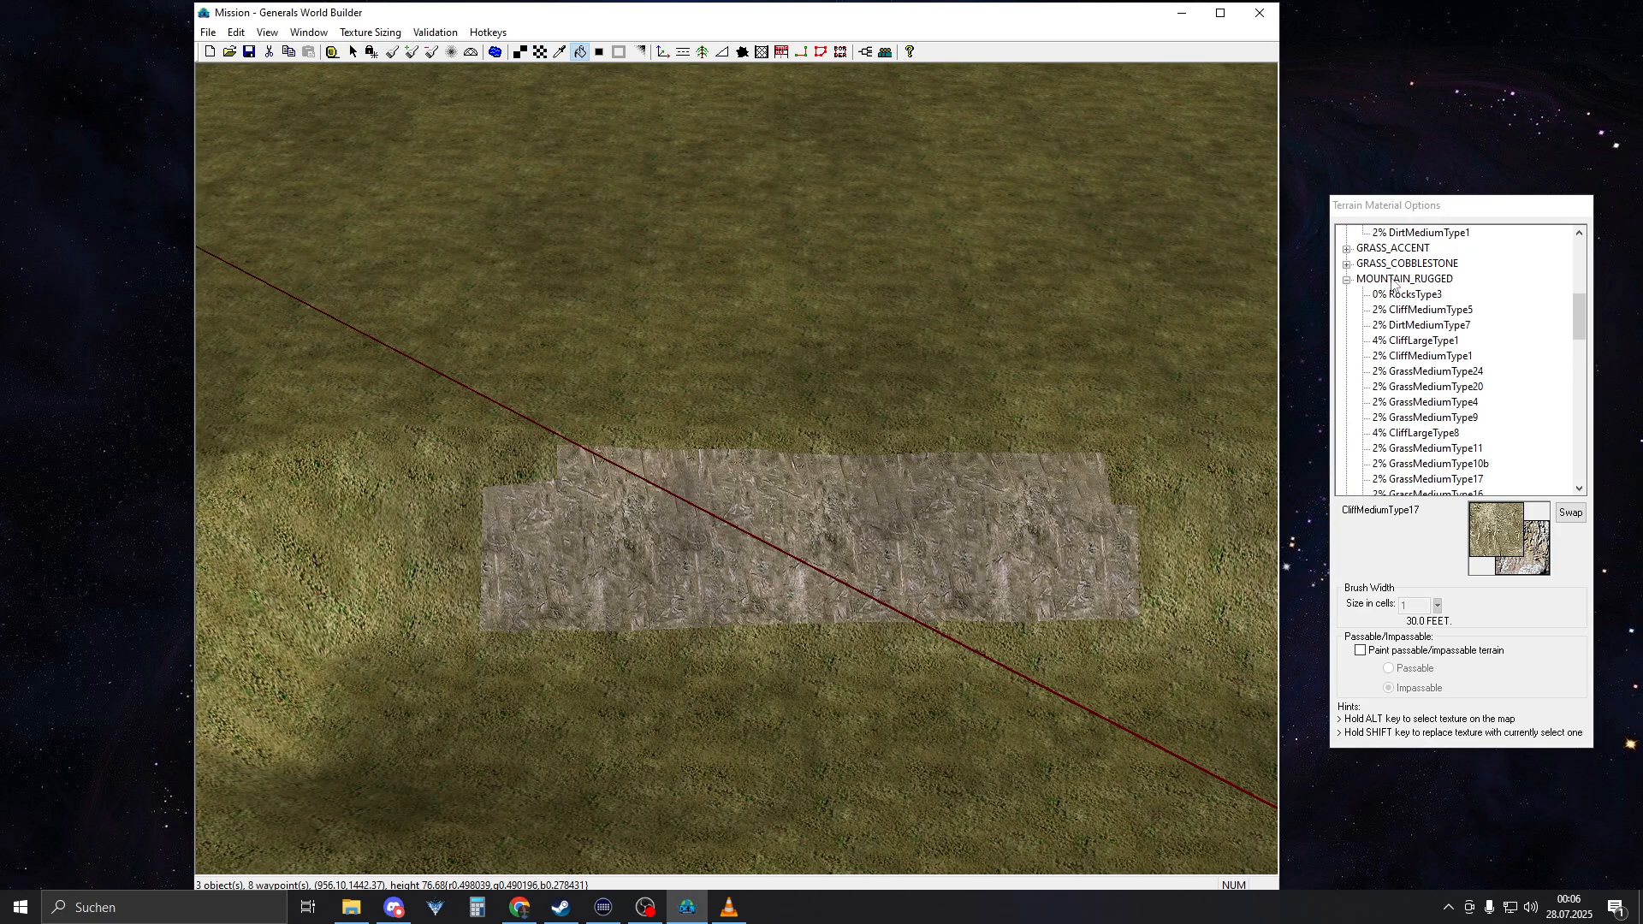
scroll(1394, 368, down, 3)
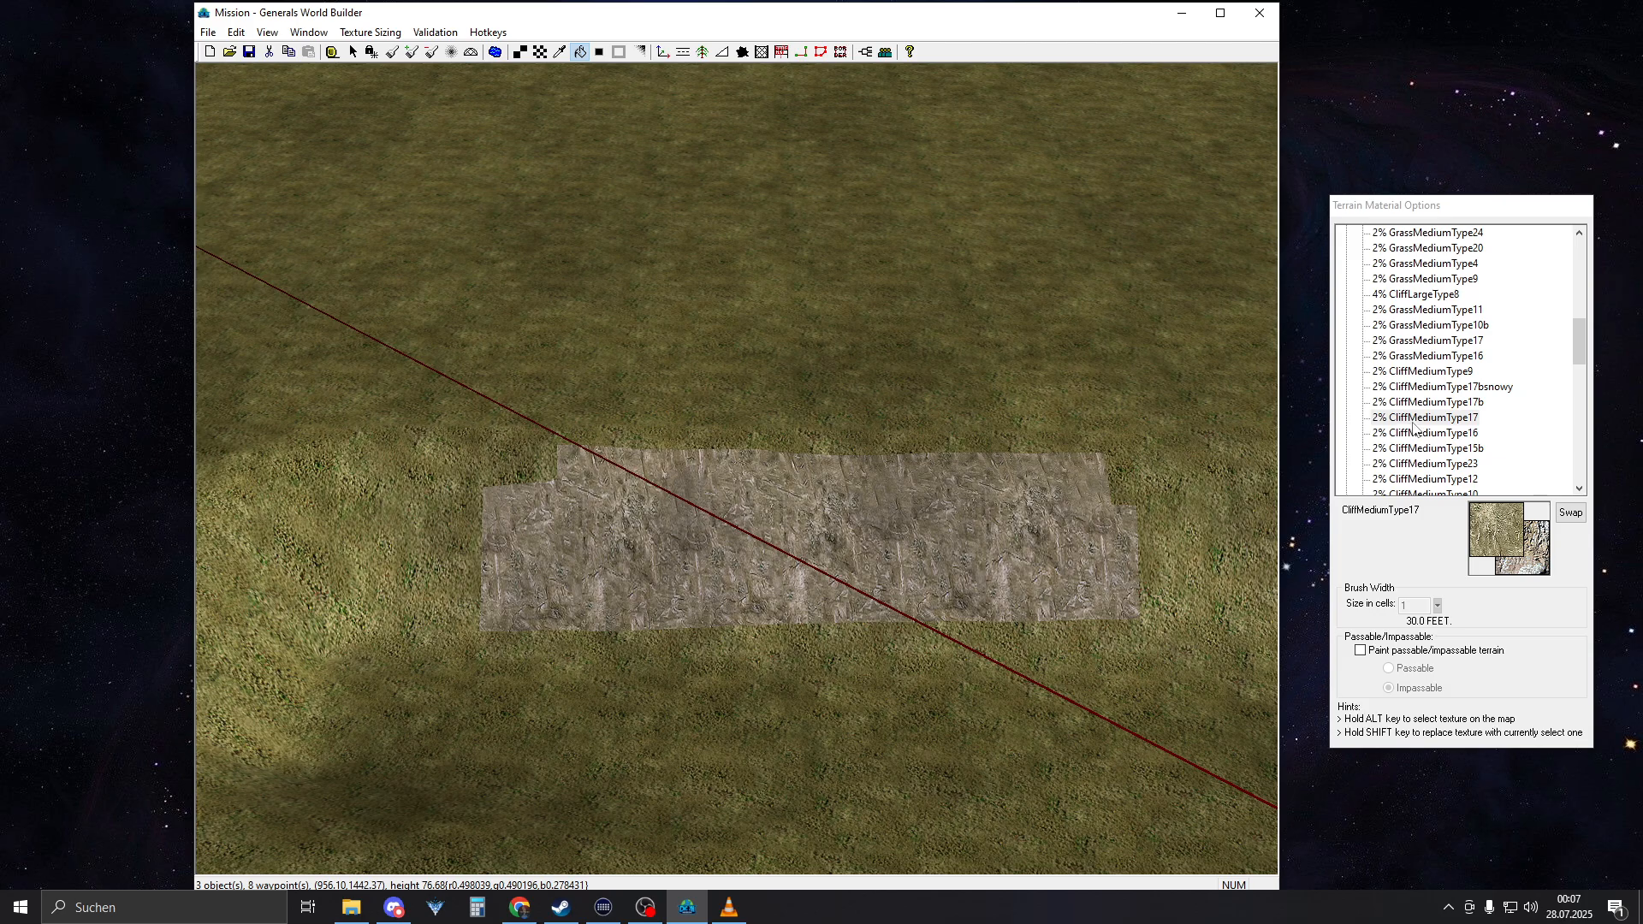
right_drag(1018, 604, 679, 528)
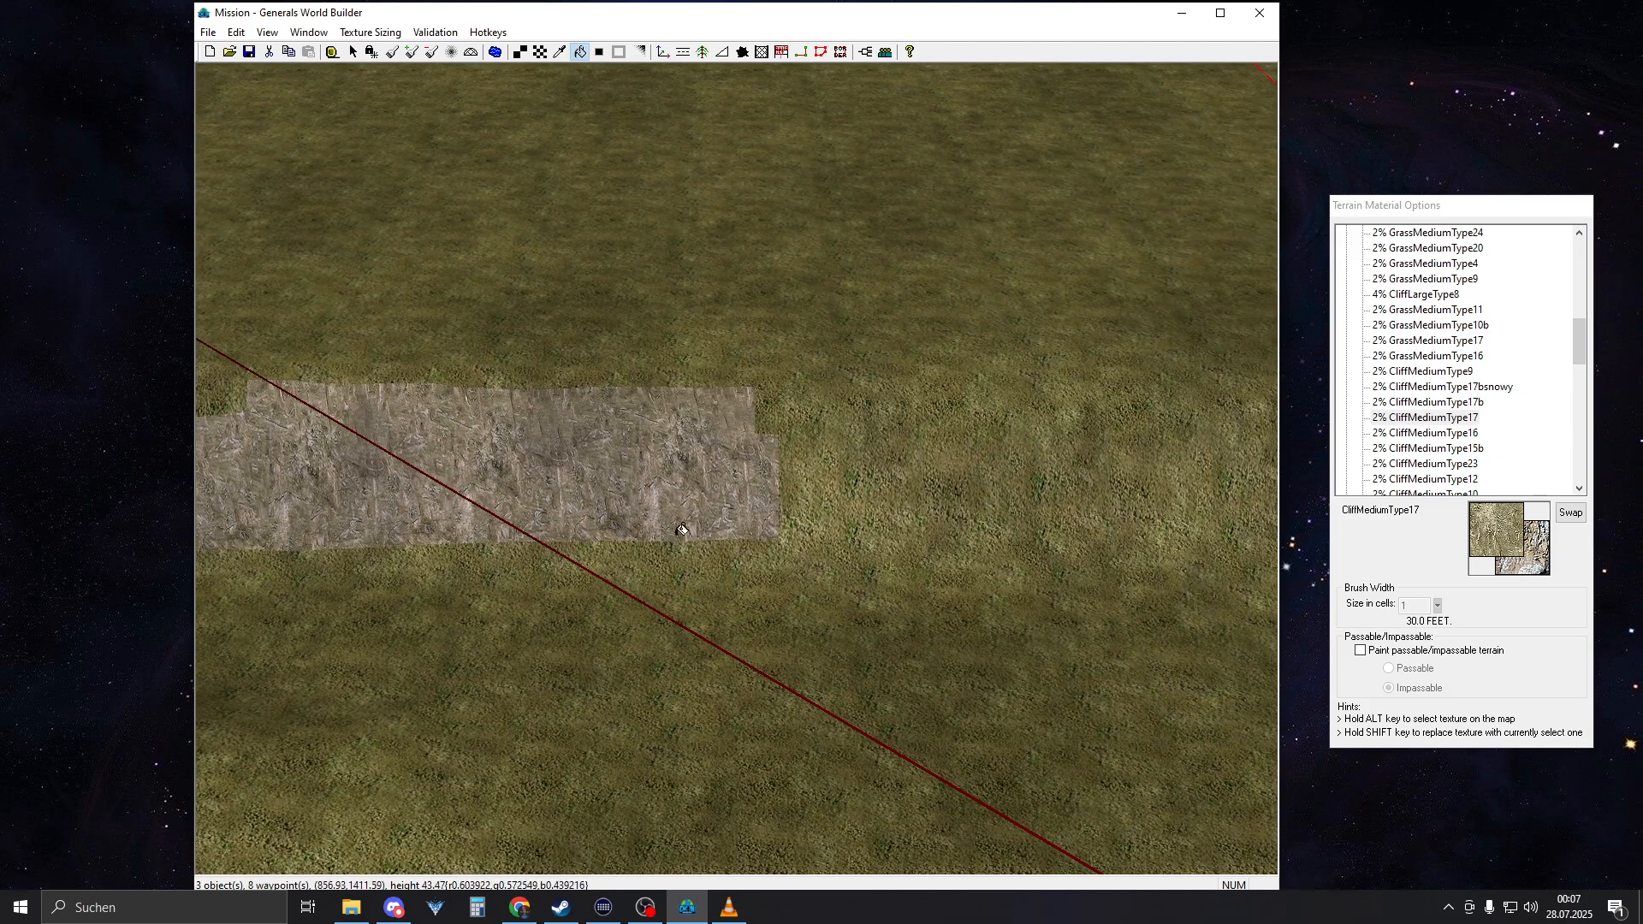
key(b)
right_drag(967, 533, 866, 484)
scroll(767, 471, down, 2)
scroll(767, 470, down, 1)
right_drag(767, 470, 1091, 473)
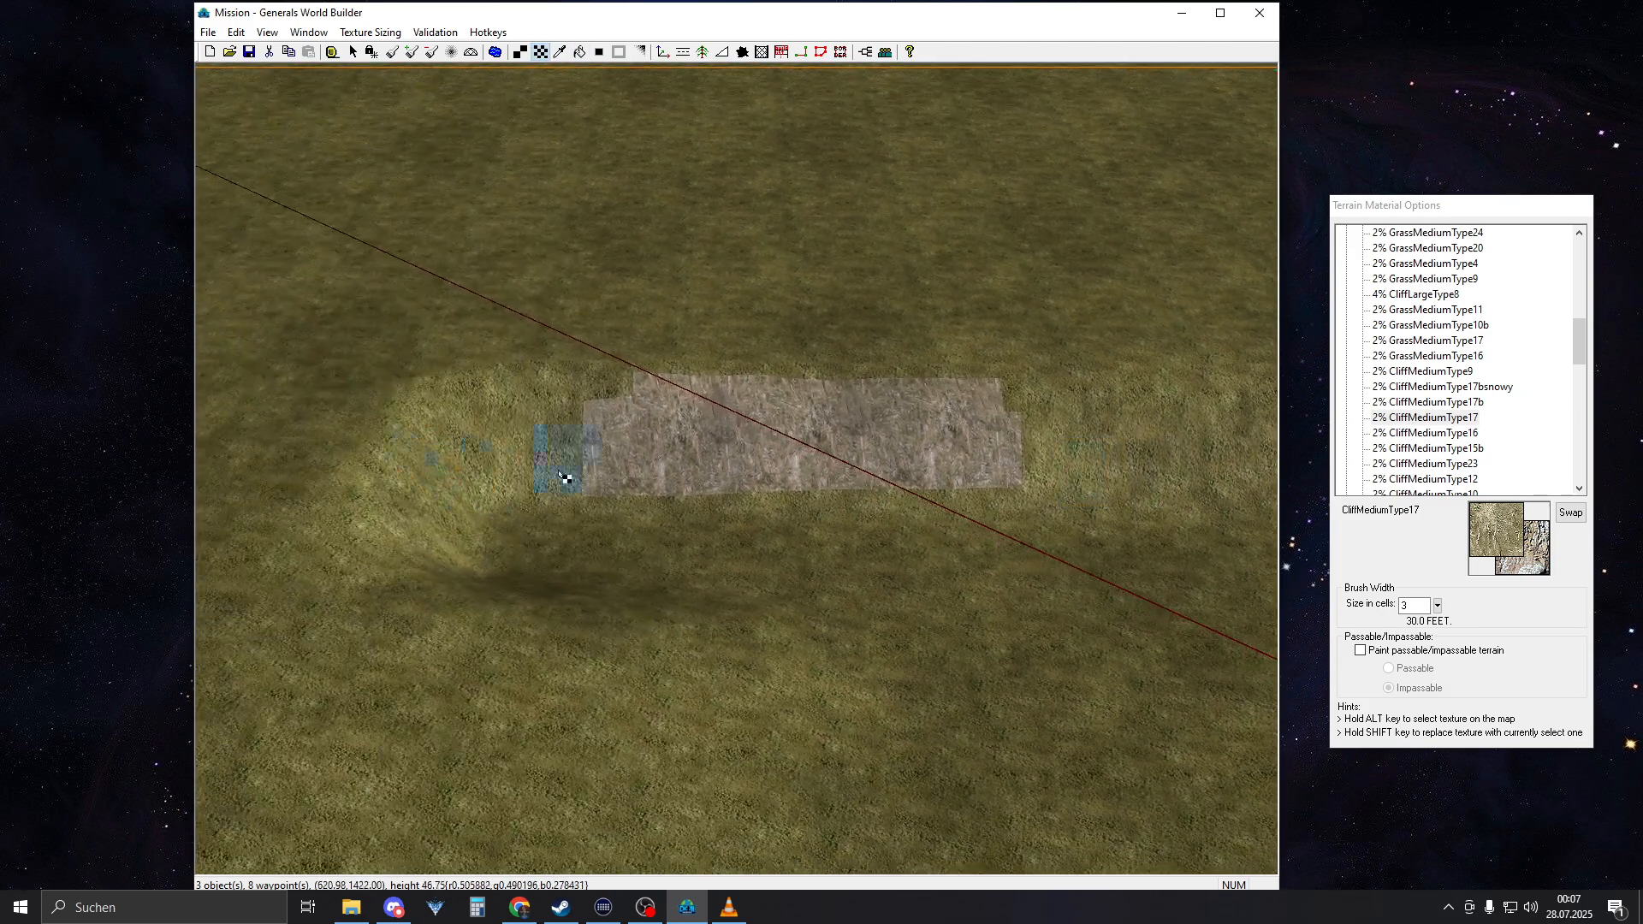
Paint one 3-cell-wide CliffMediumType17 square beside the grass sample on the asphalt strip at the map corner near Waypoint 3
right_drag(684, 445, 279, 619)
right_drag(424, 499, 34, 710)
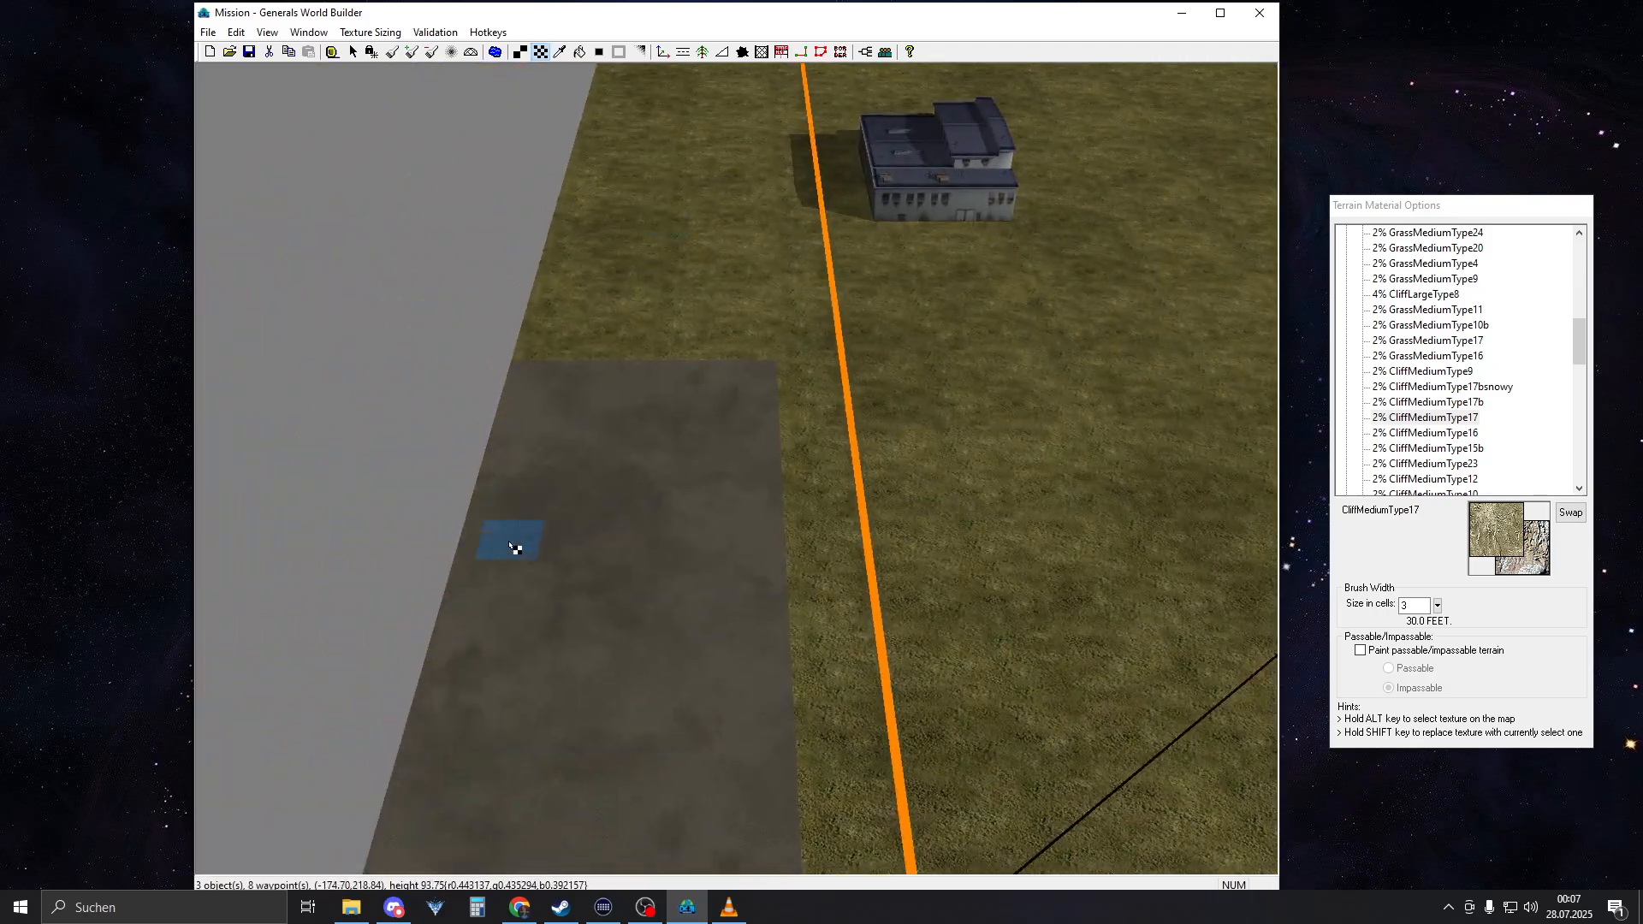
right_drag(667, 564, 555, 705)
scroll(821, 468, up, 5)
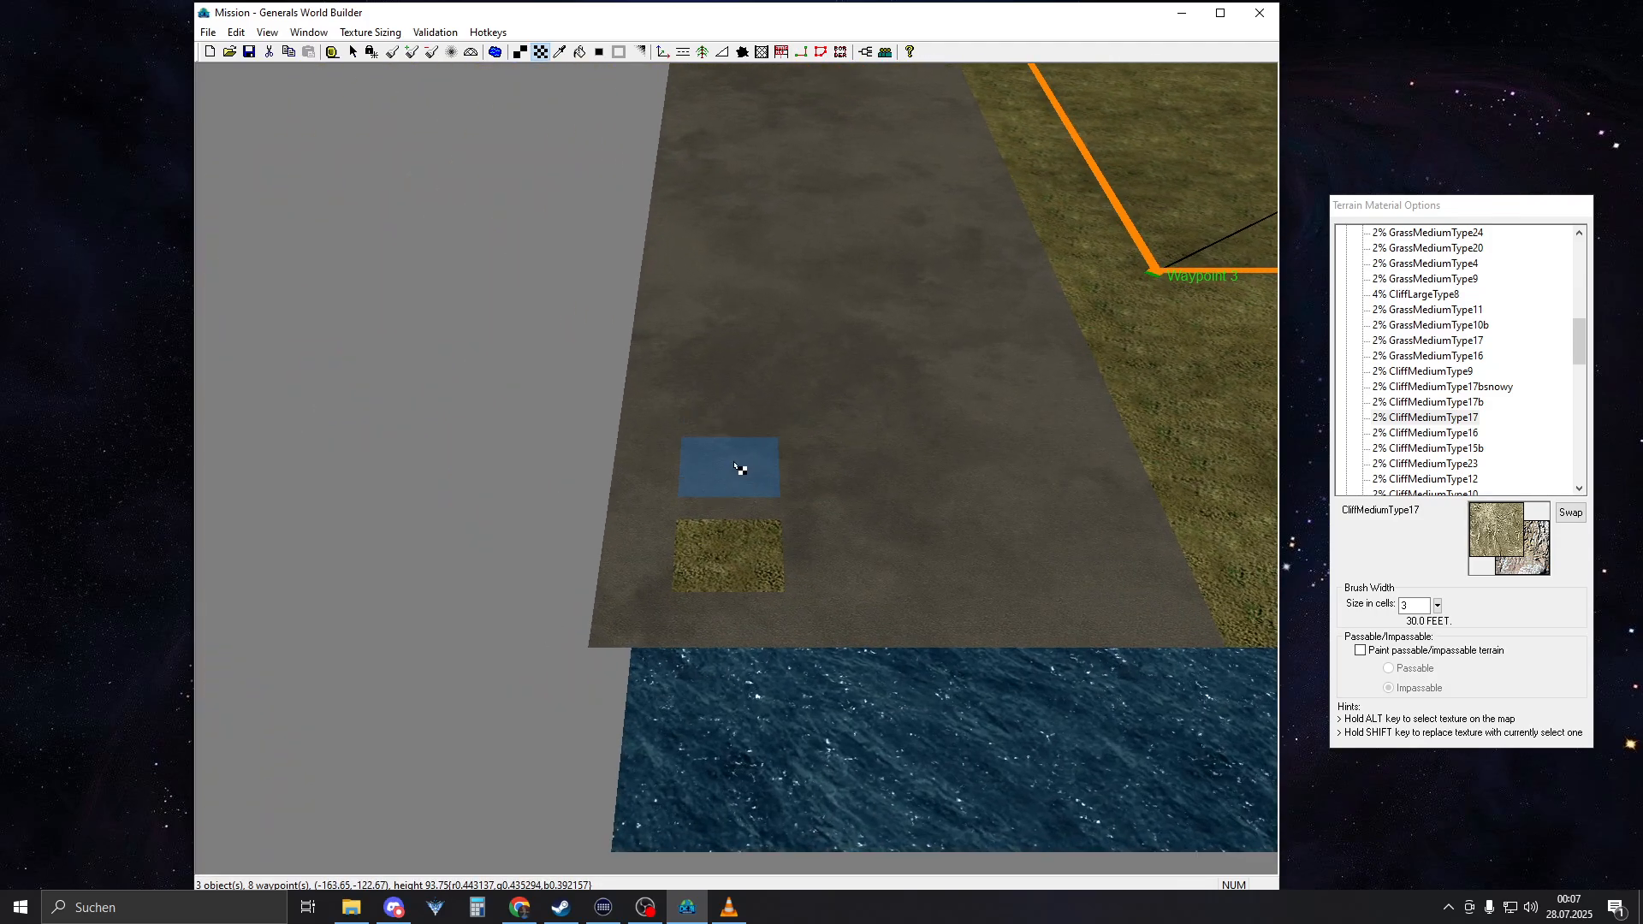
click(732, 447)
Paint CliffMediumType17 along the steep slopes on both sides of the sunken area and down the ramp flanks
right_drag(873, 532, 1159, 82)
mouse_move(833, 504)
right_down()
mouse_move(1001, 238)
mouse_move(1189, 77)
right_up()
right_drag(767, 403, 979, 385)
mouse_move(572, 435)
mouse_down()
mouse_move(548, 486)
mouse_move(359, 469)
mouse_up()
mouse_move(412, 484)
middle_down()
mouse_move(606, 483)
mouse_move(773, 394)
middle_up()
mouse_move(904, 447)
middle_down()
mouse_move(834, 471)
mouse_move(847, 320)
middle_up()
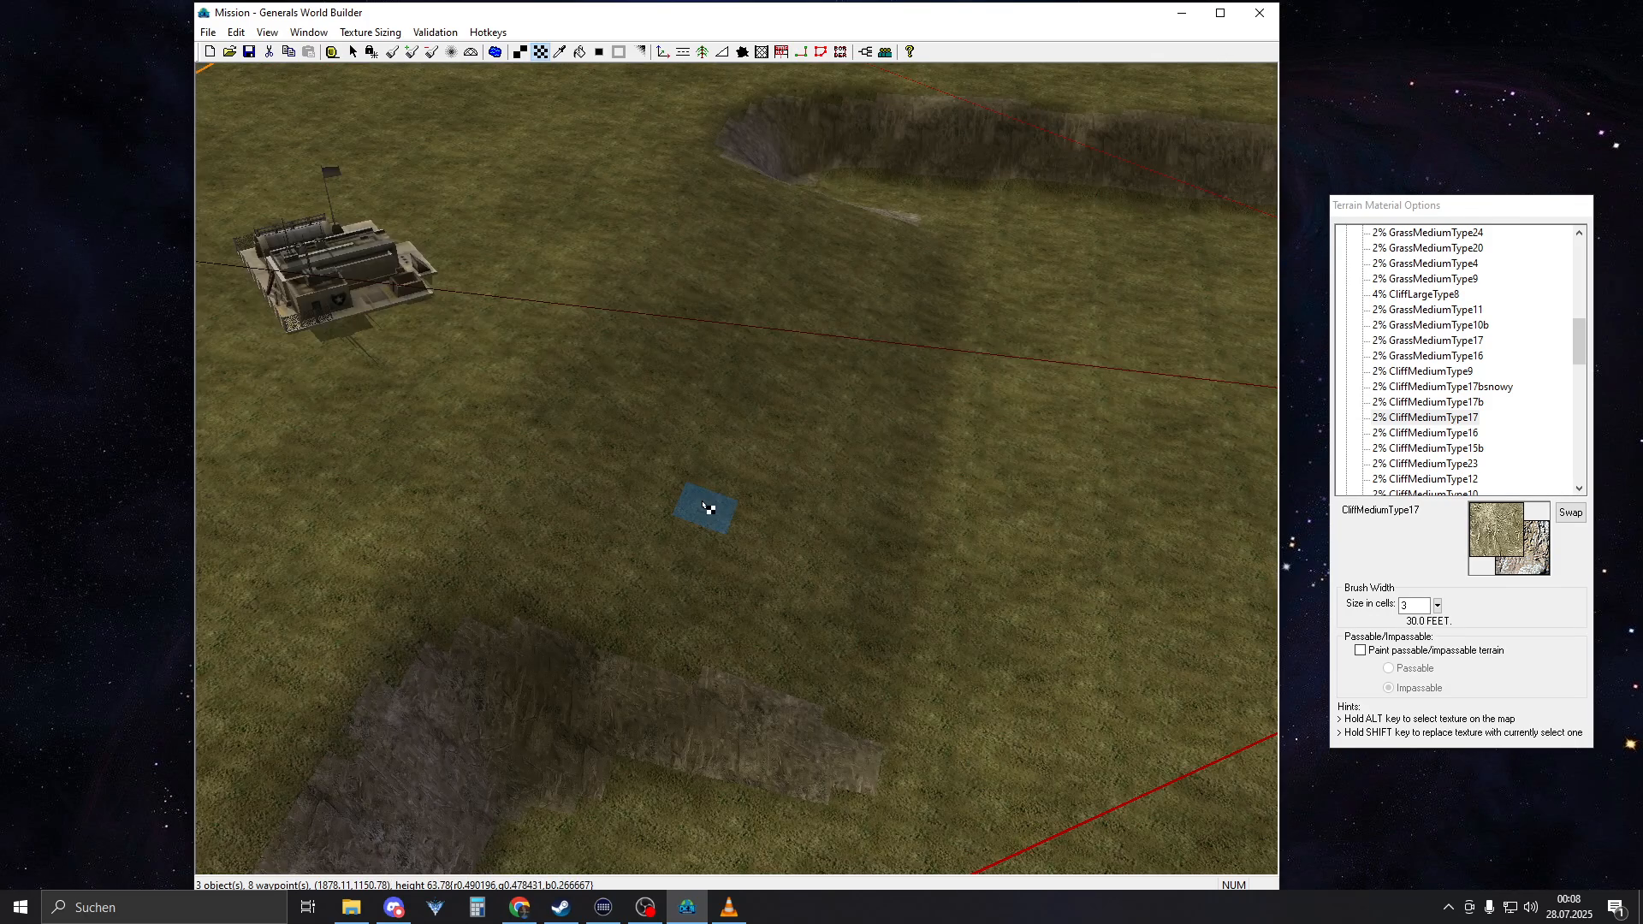
Examine the cliff texture coverage on the slopes and ramp flanks near Waypoint 5 from several angles
mouse_move(703, 505)
right_down()
mouse_move(756, 315)
mouse_move(774, 308)
right_up()
middle_drag(773, 308, 862, 462)
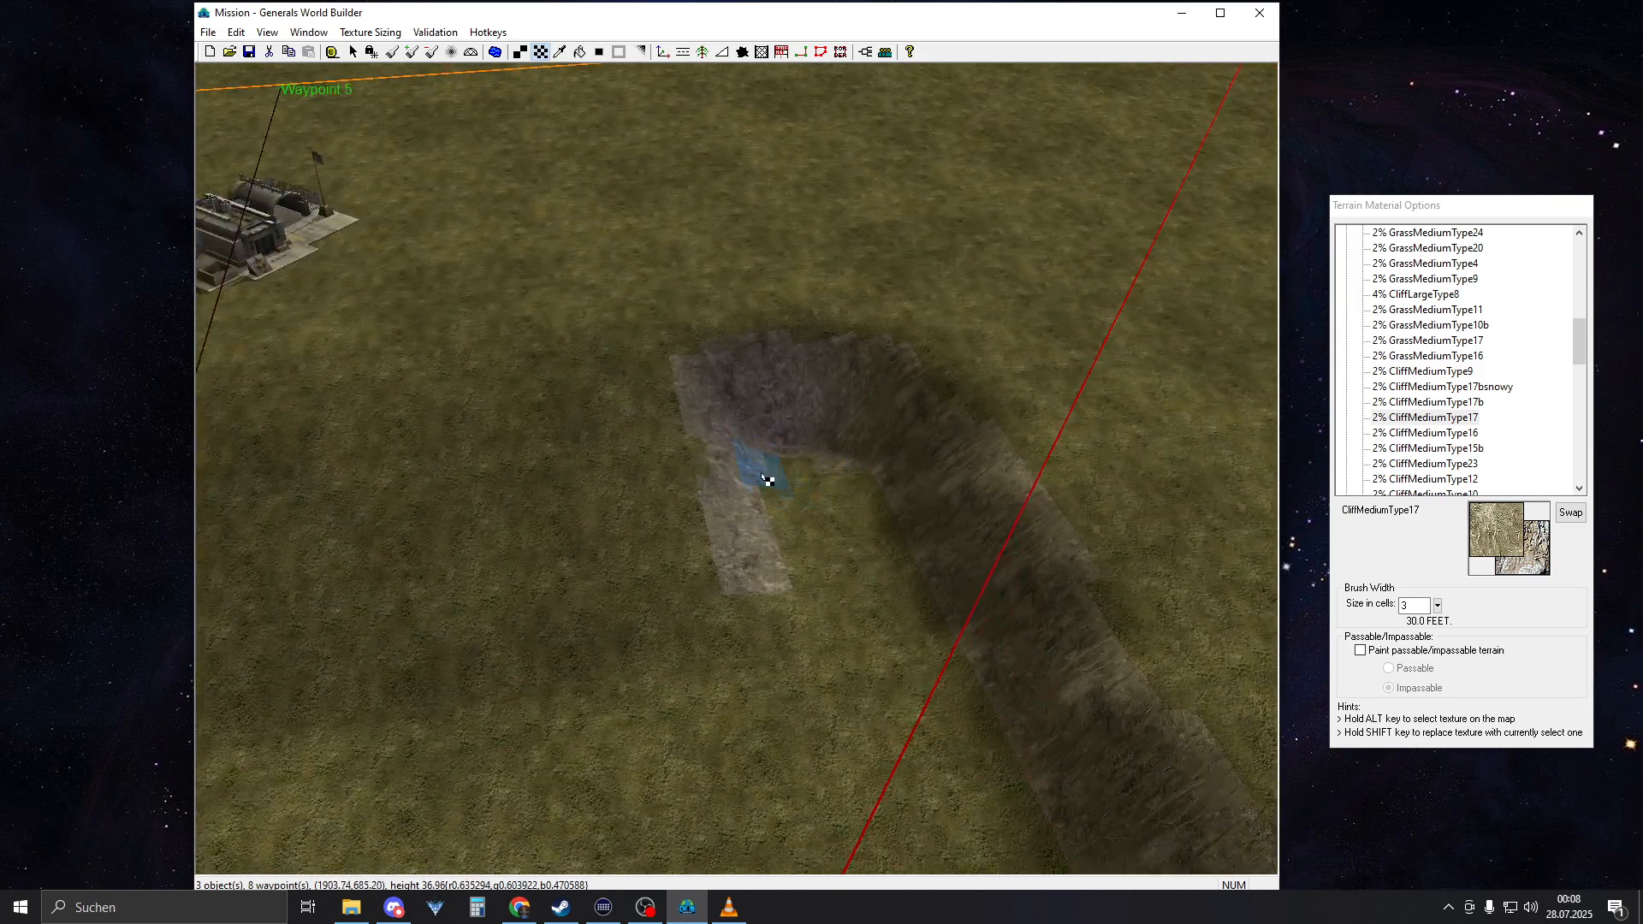
middle_drag(764, 480, 591, 590)
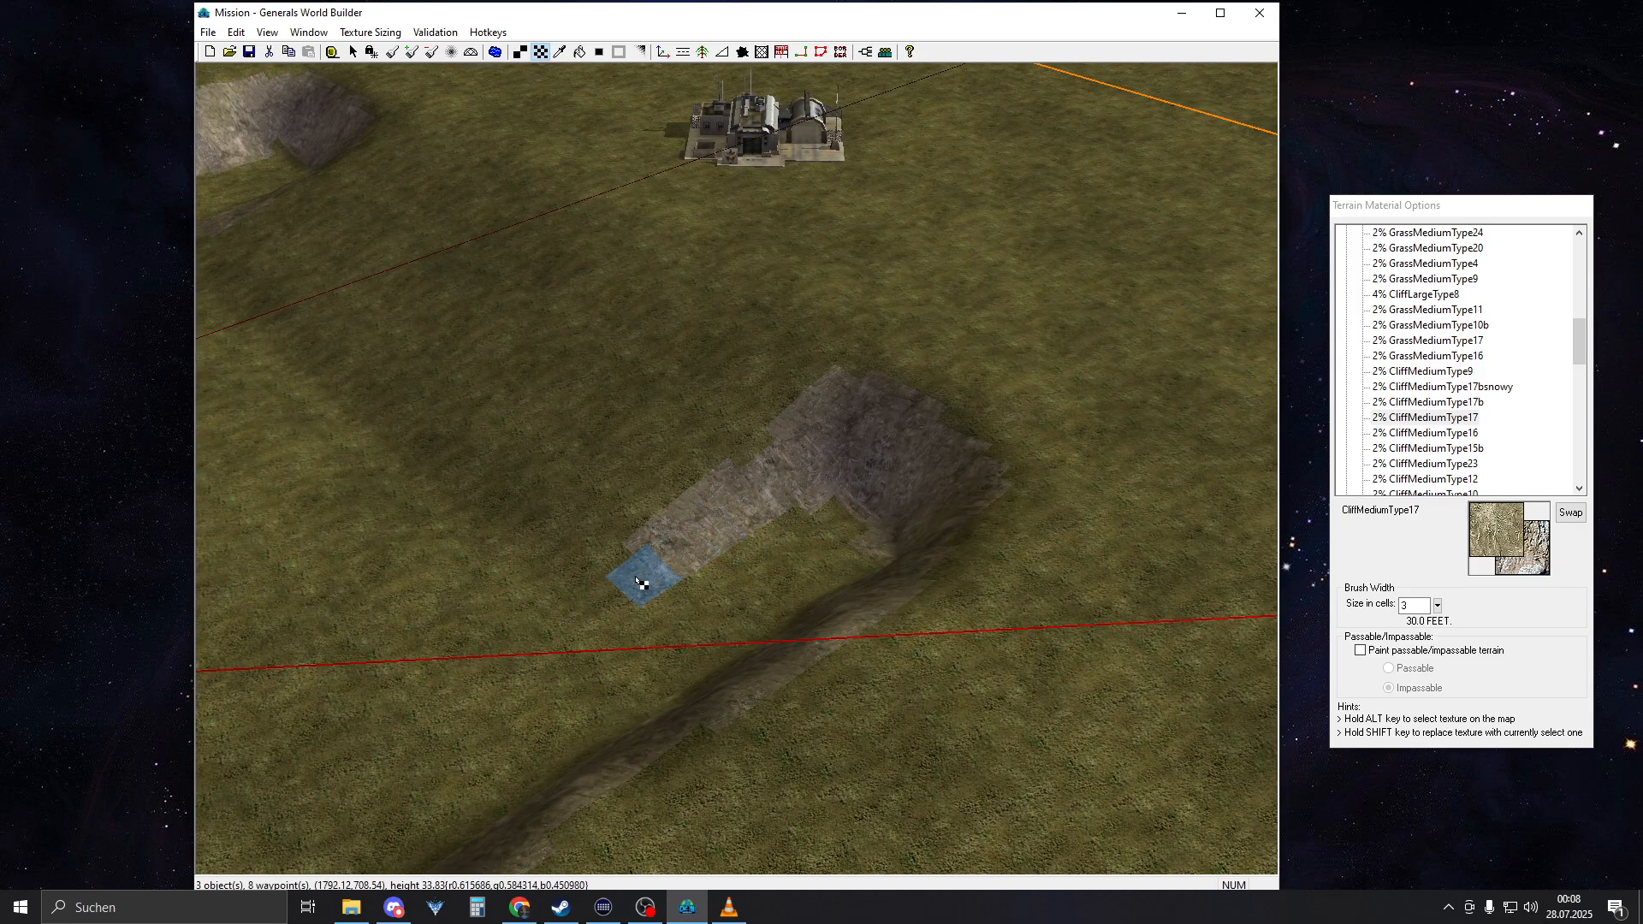
mouse_move(787, 503)
right_down()
mouse_move(448, 280)
mouse_move(356, 276)
right_up()
mouse_move(712, 426)
middle_down()
mouse_move(605, 517)
mouse_move(561, 526)
middle_up()
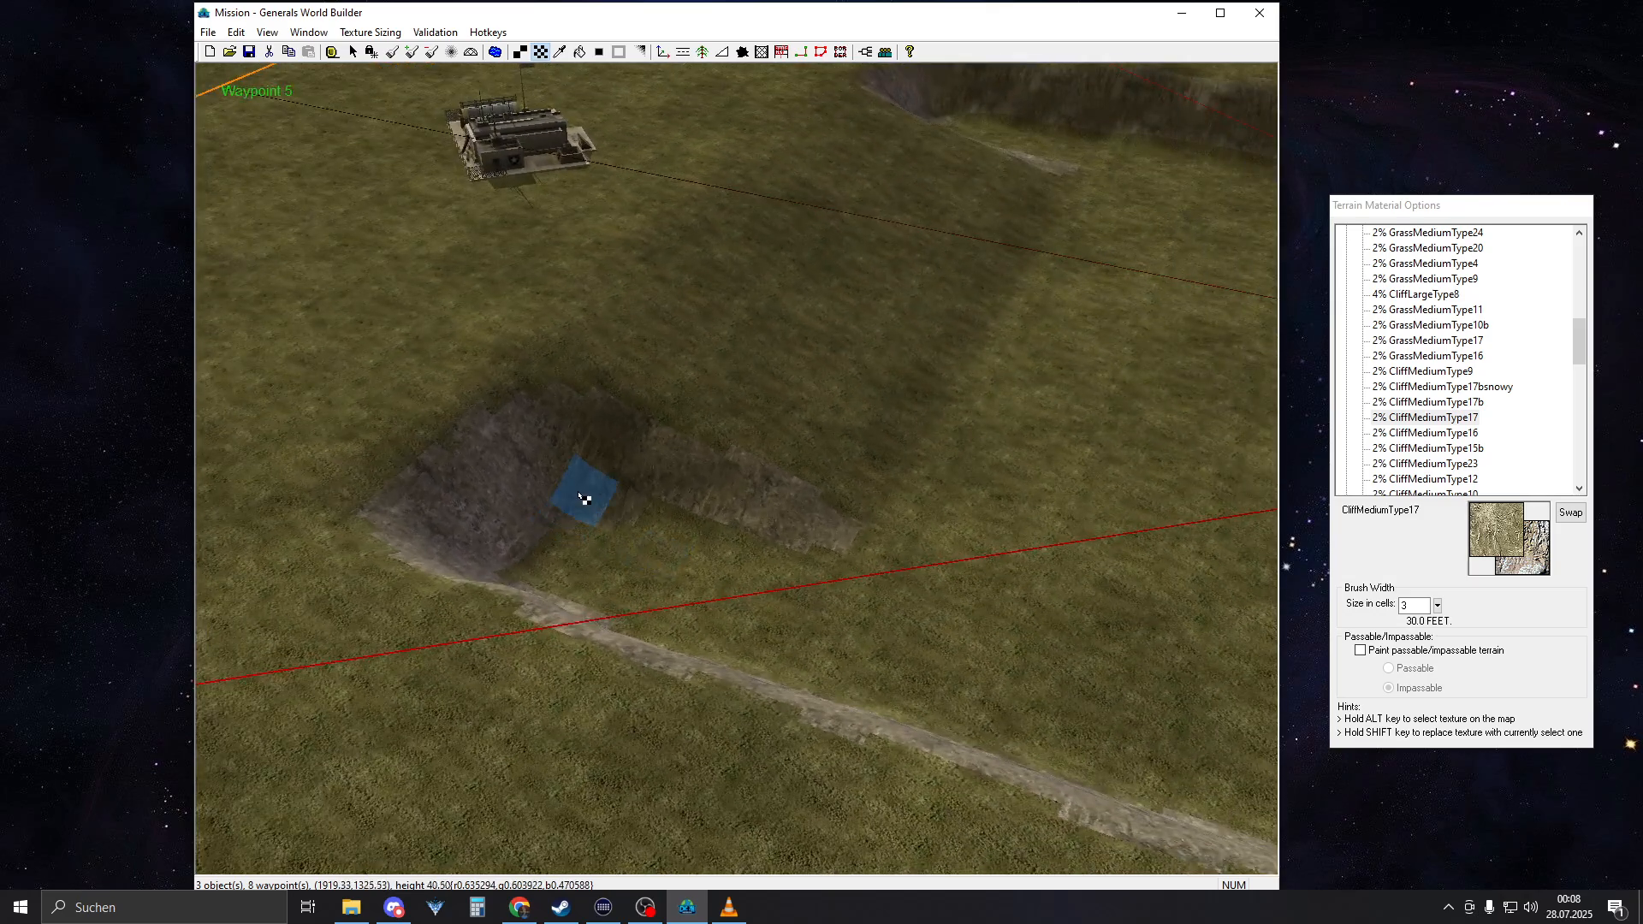
right_drag(587, 499, 623, 470)
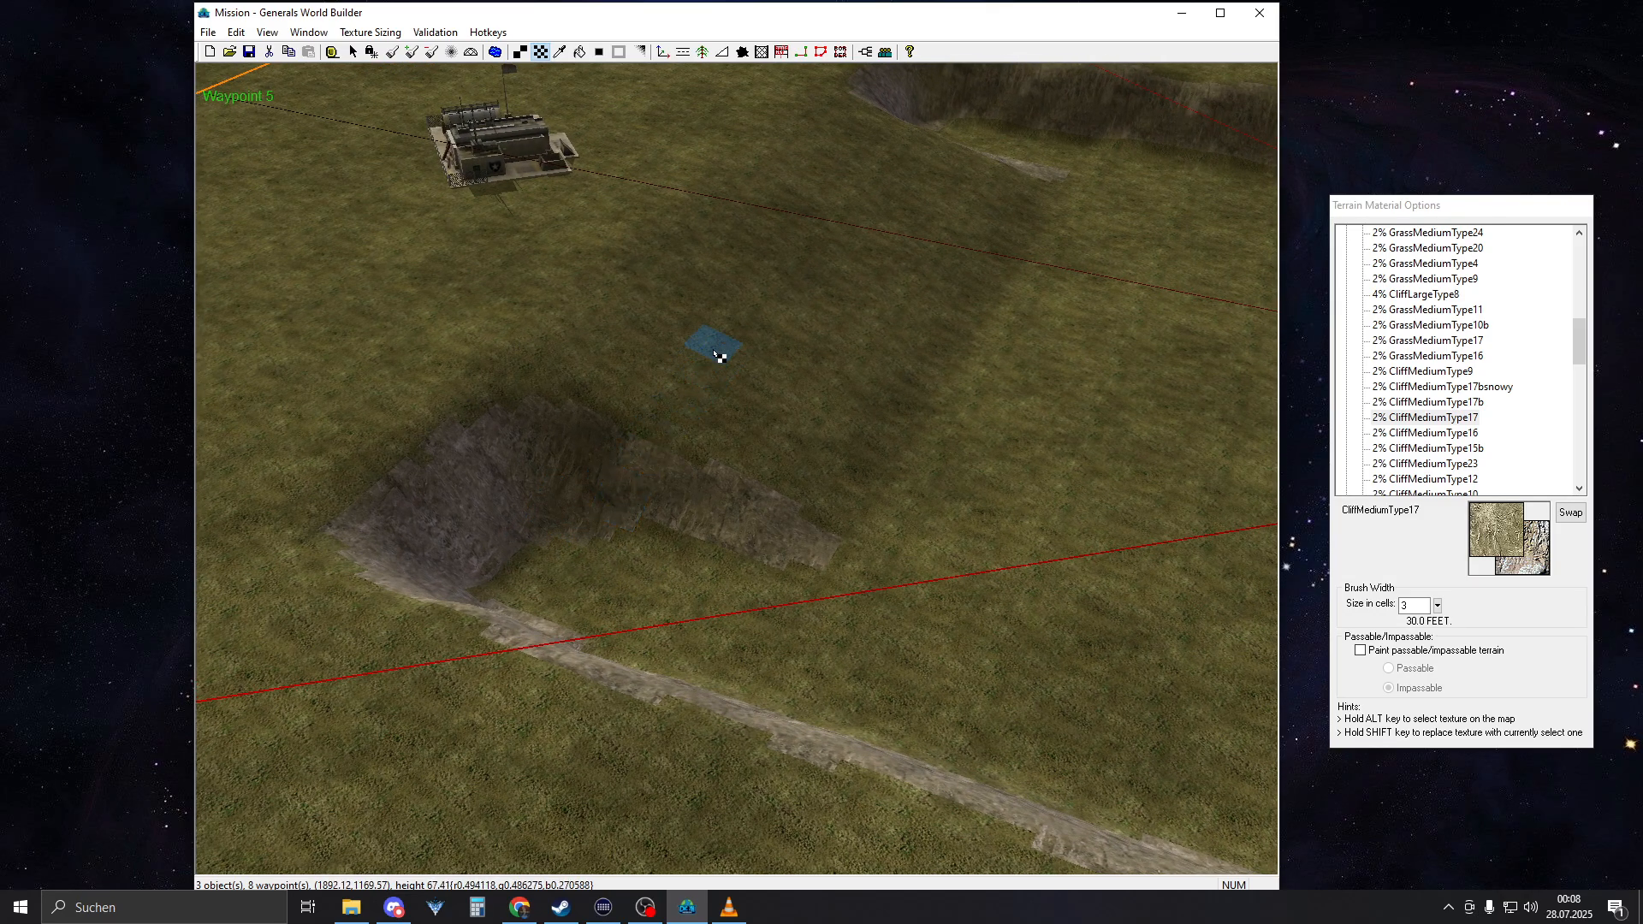
mouse_move(717, 353)
right_down()
mouse_move(951, 289)
mouse_move(1008, 224)
right_up()
middle_drag(1008, 243, 817, 427)
mouse_move(804, 441)
right_down()
mouse_move(831, 363)
mouse_move(809, 364)
mouse_move(850, 496)
mouse_move(818, 504)
mouse_move(856, 473)
right_up()
Blend the first slope's CliffMediumType17 strip outward into the surrounding grass with Auto Edge Out
scroll(834, 510, up, 3)
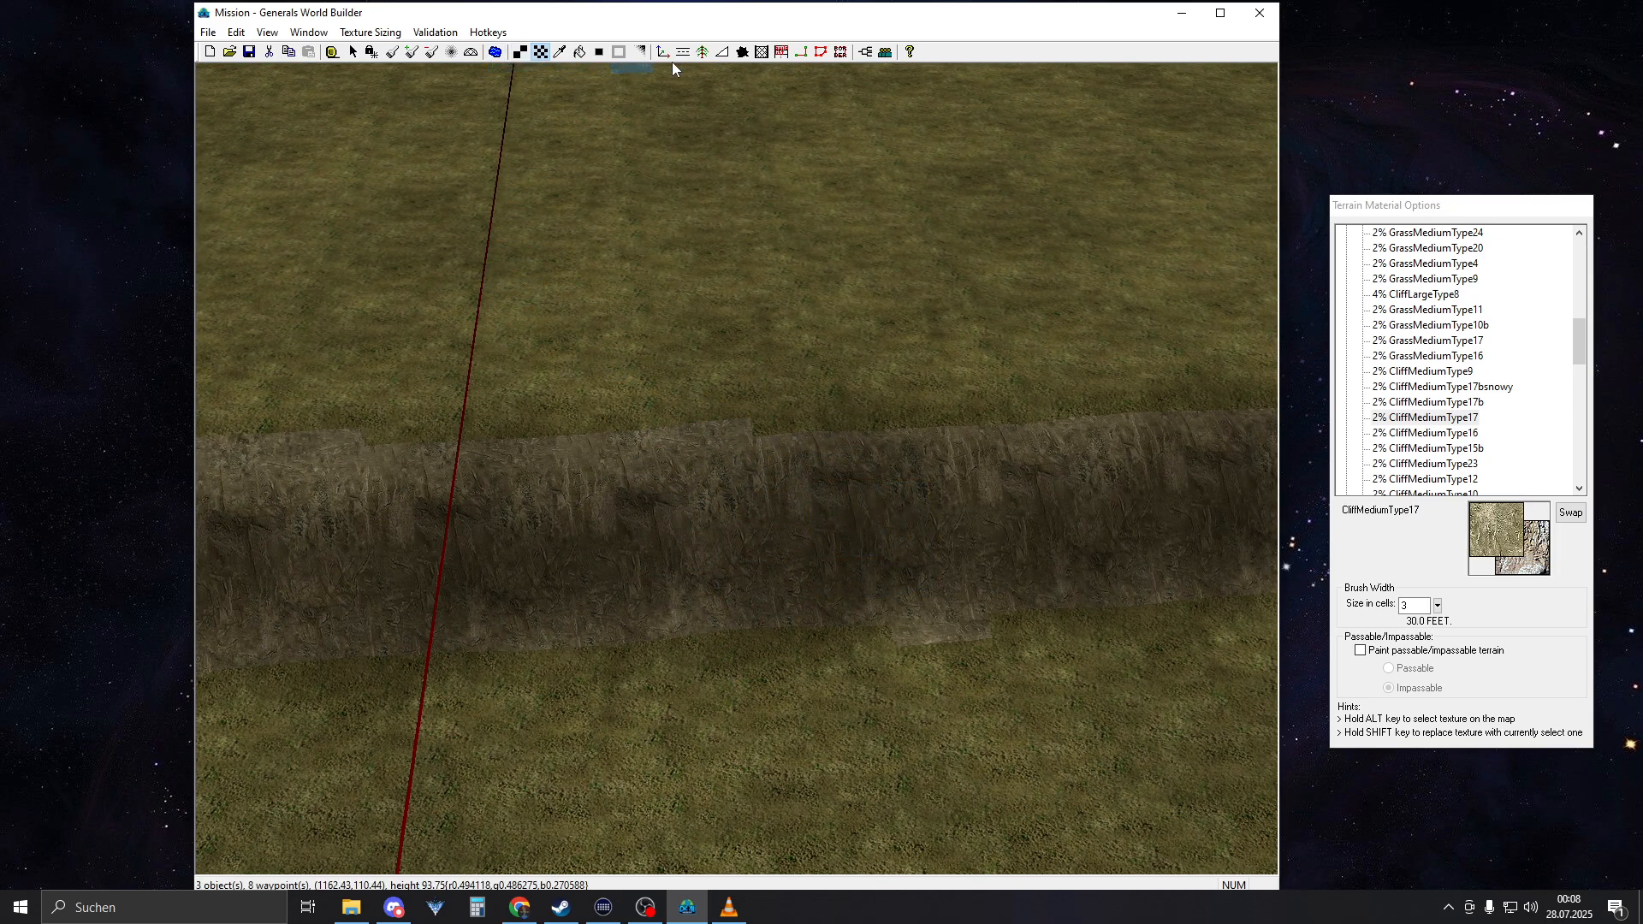
click(600, 53)
right_drag(799, 532, 1051, 457)
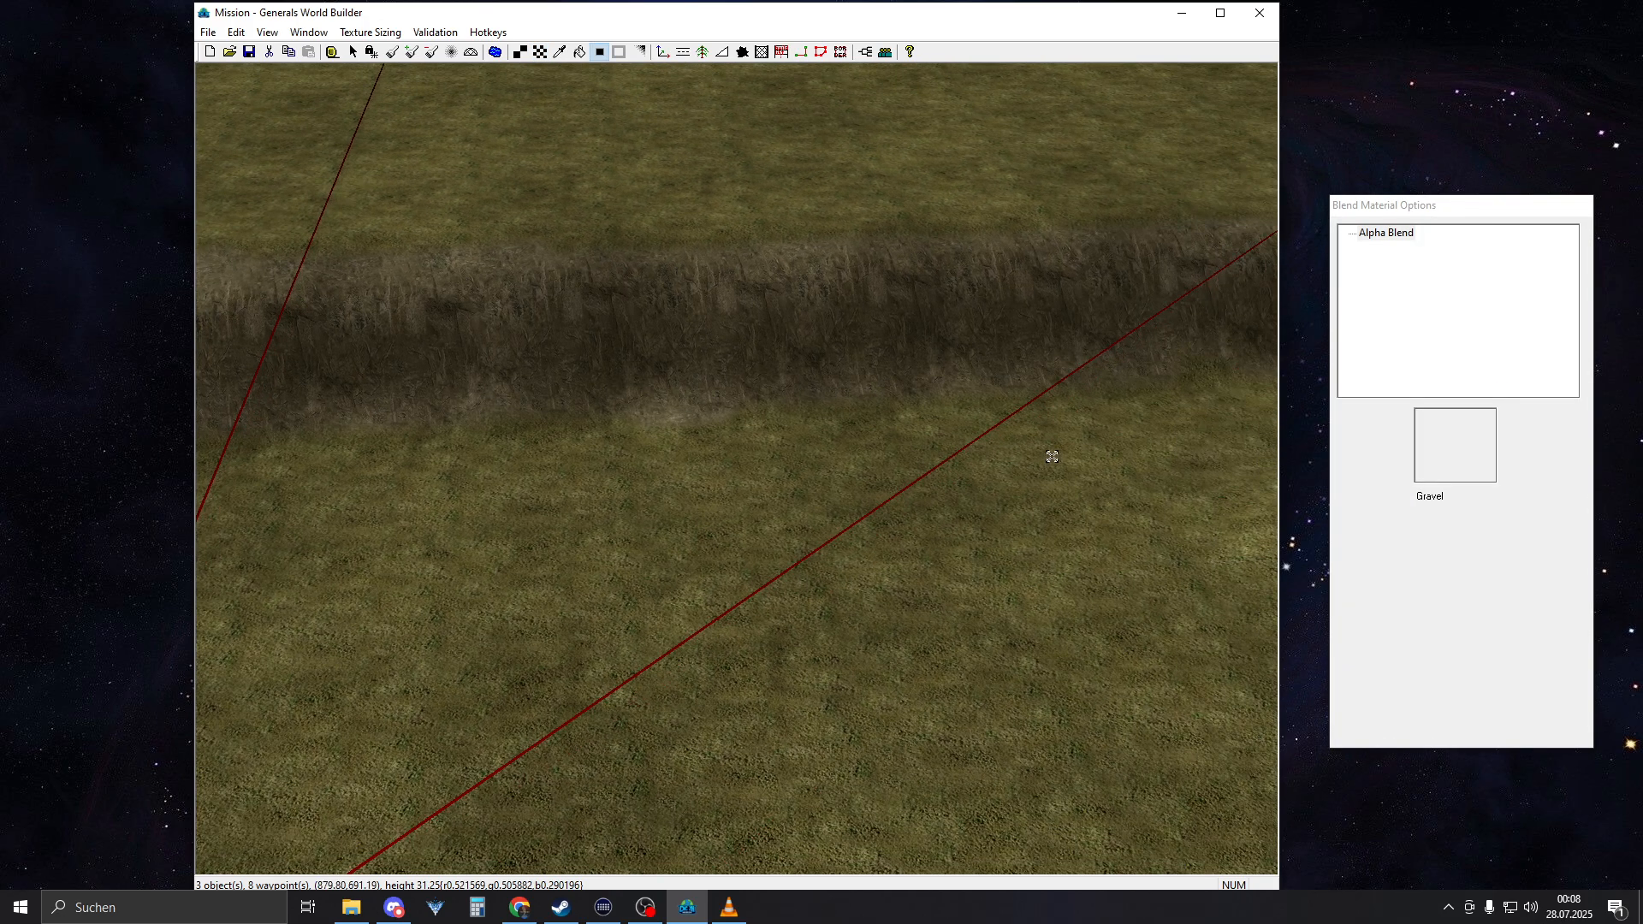
middle_drag(1051, 456, 675, 505)
right_drag(675, 505, 634, 180)
right_drag(368, 445, 886, 337)
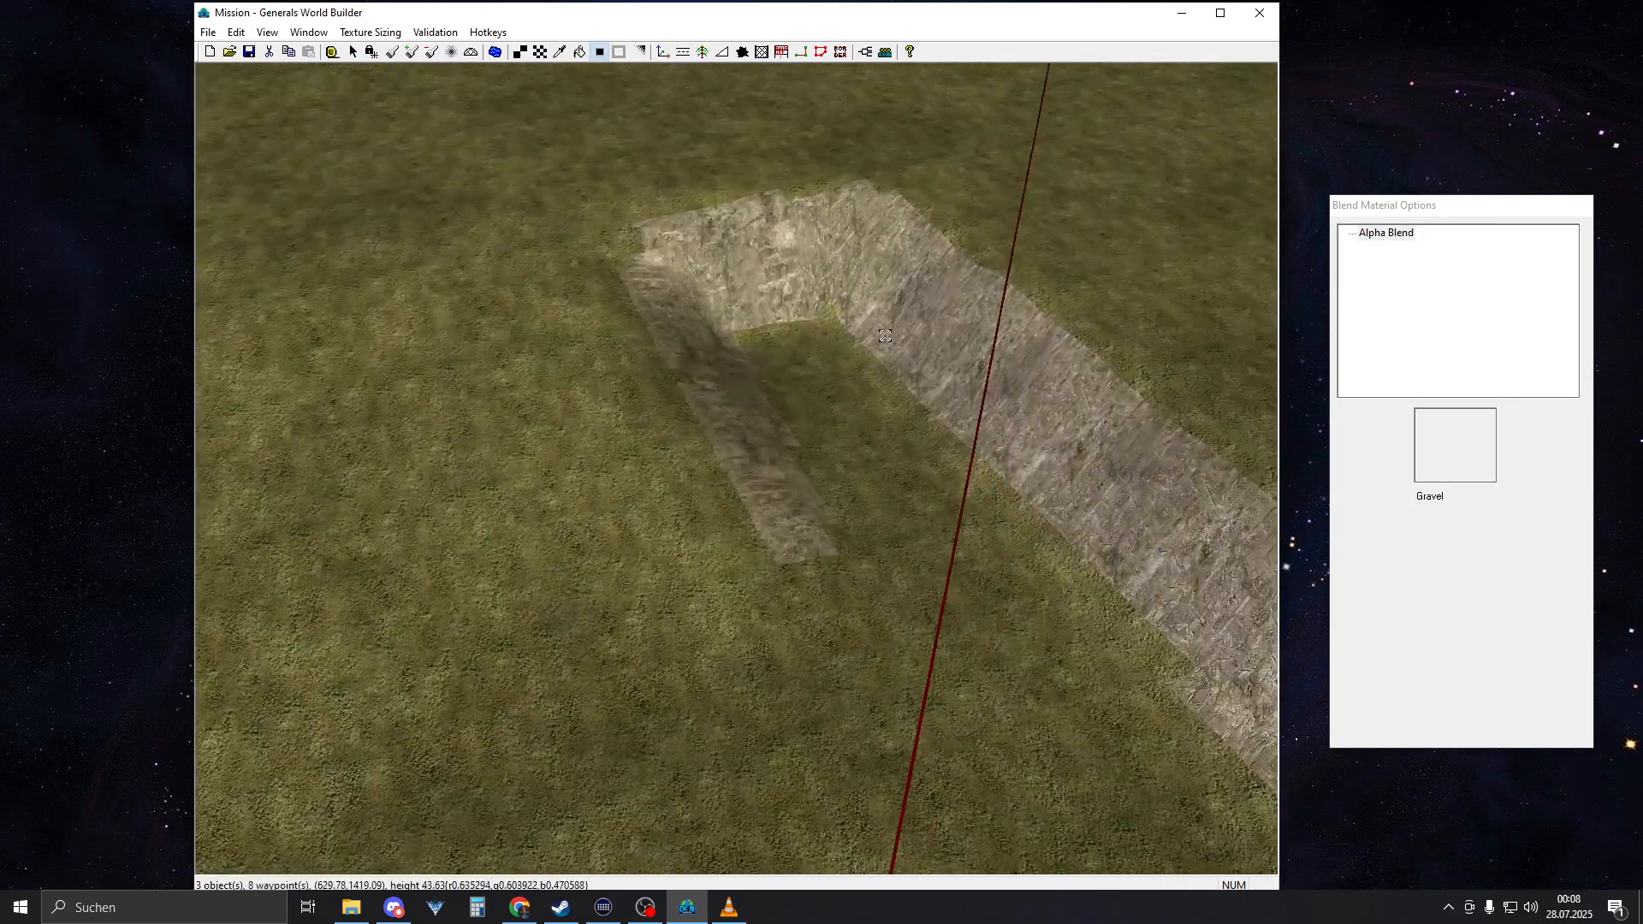
Blend the CliffMediumType17 strip on the opposite slope and its ramp corner into the grass with Auto Edge Out
click(919, 302)
middle_drag(1030, 494, 804, 486)
right_drag(804, 486, 1215, 332)
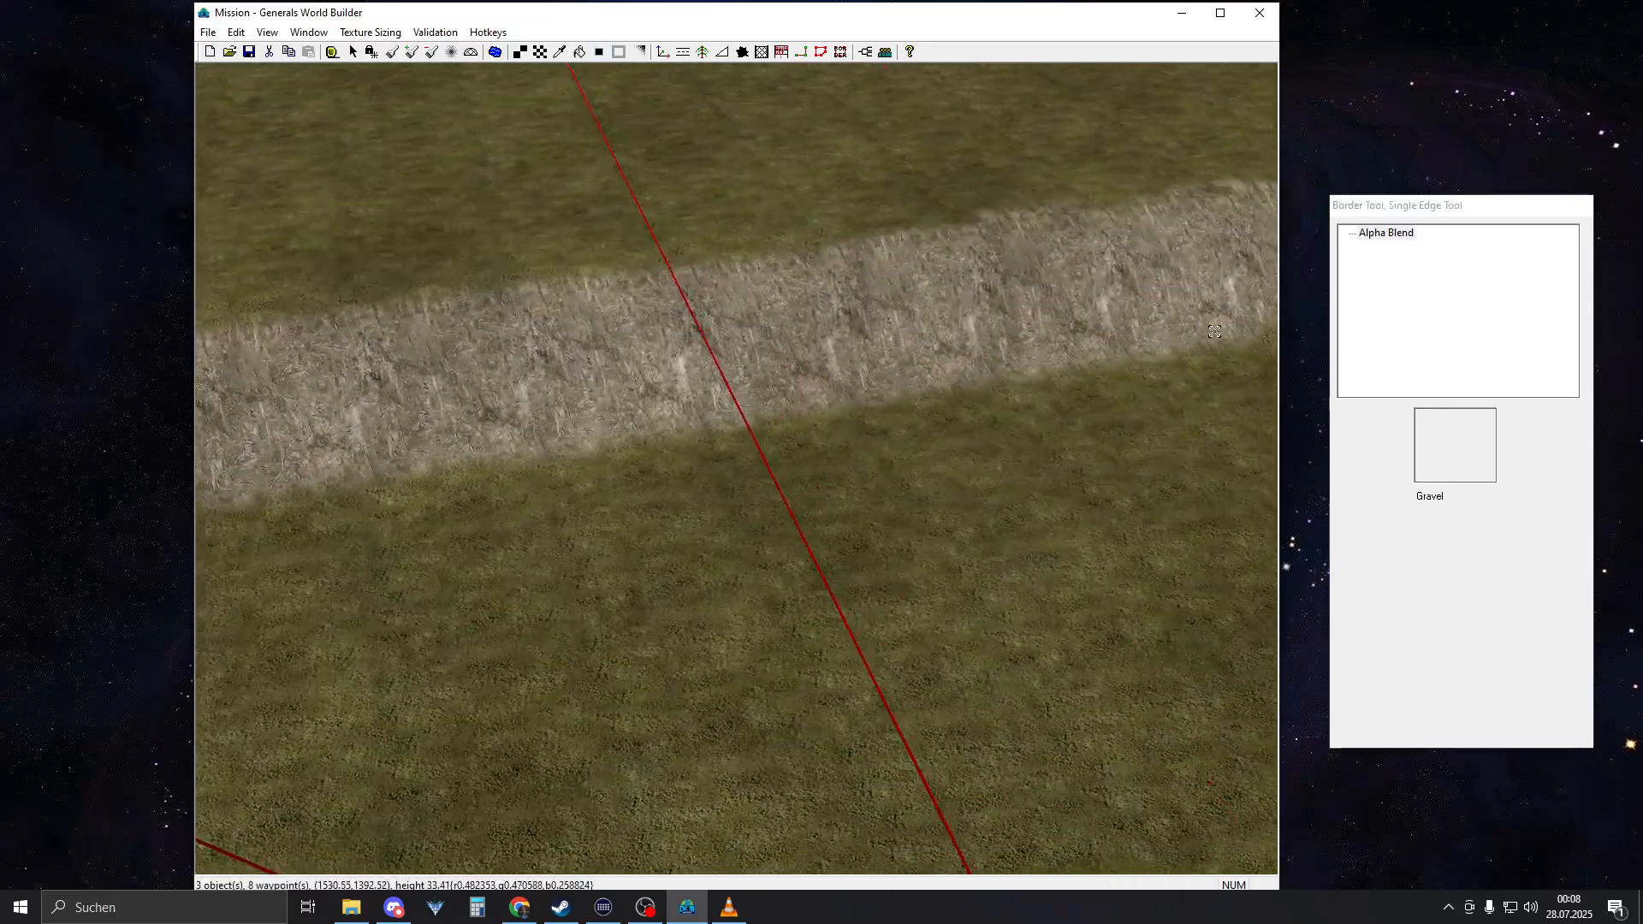
right_drag(1022, 365, 867, 631)
scroll(929, 753, up, 3)
right_drag(813, 445, 812, 514)
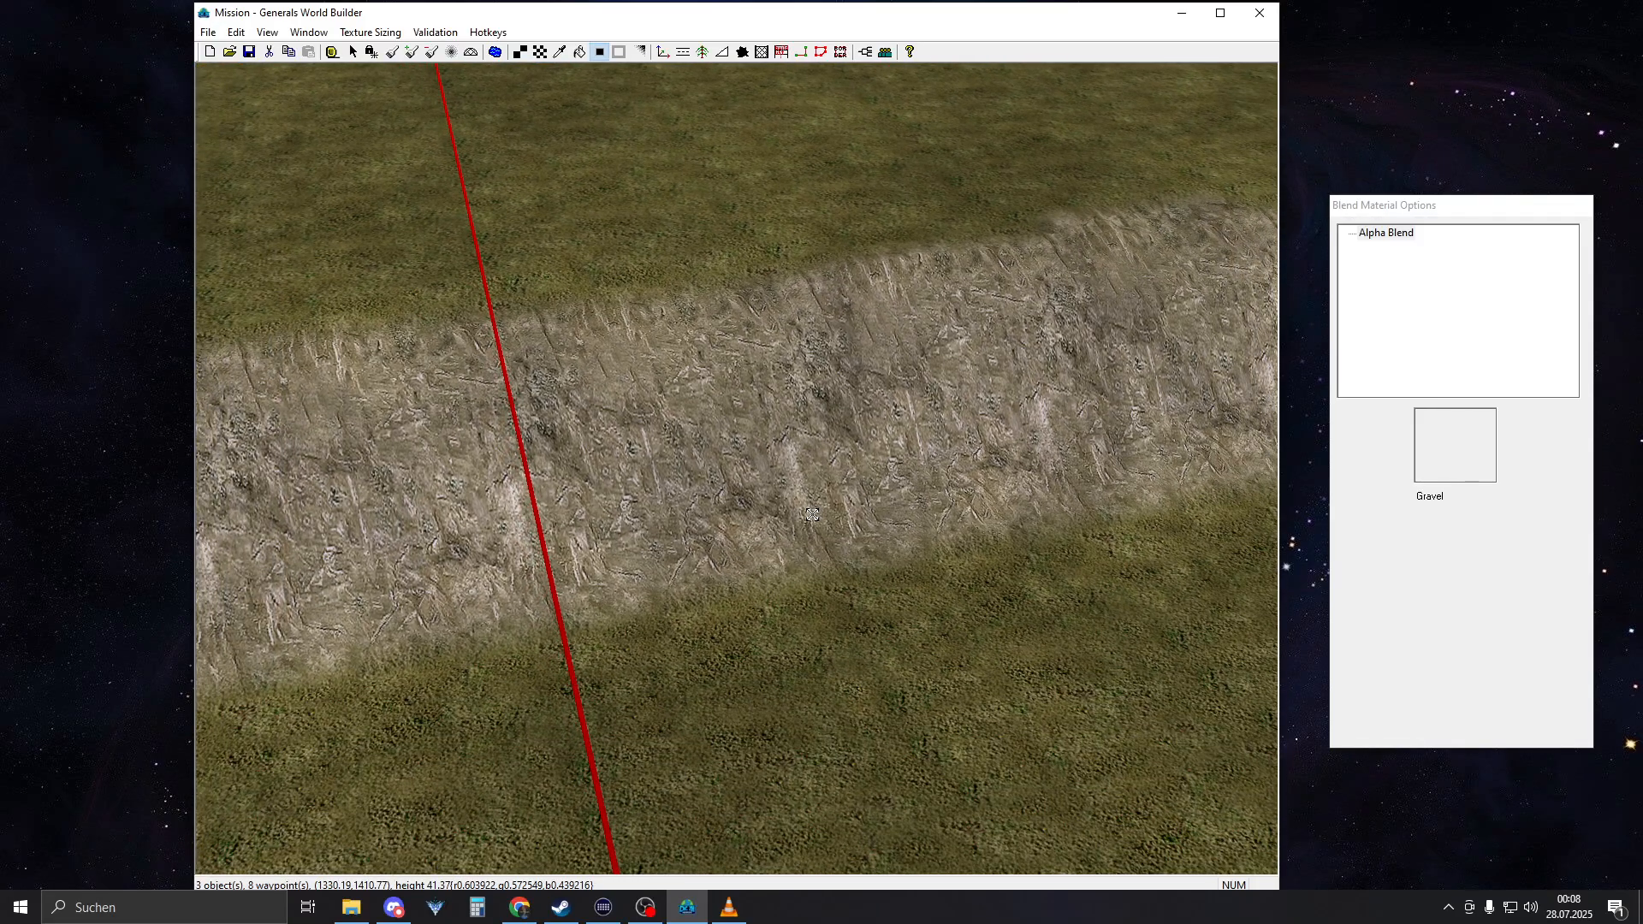
Set up the Single Tile brush with CliffMediumType15b from the MOUNTAIN_RUGGED textures
key(t)
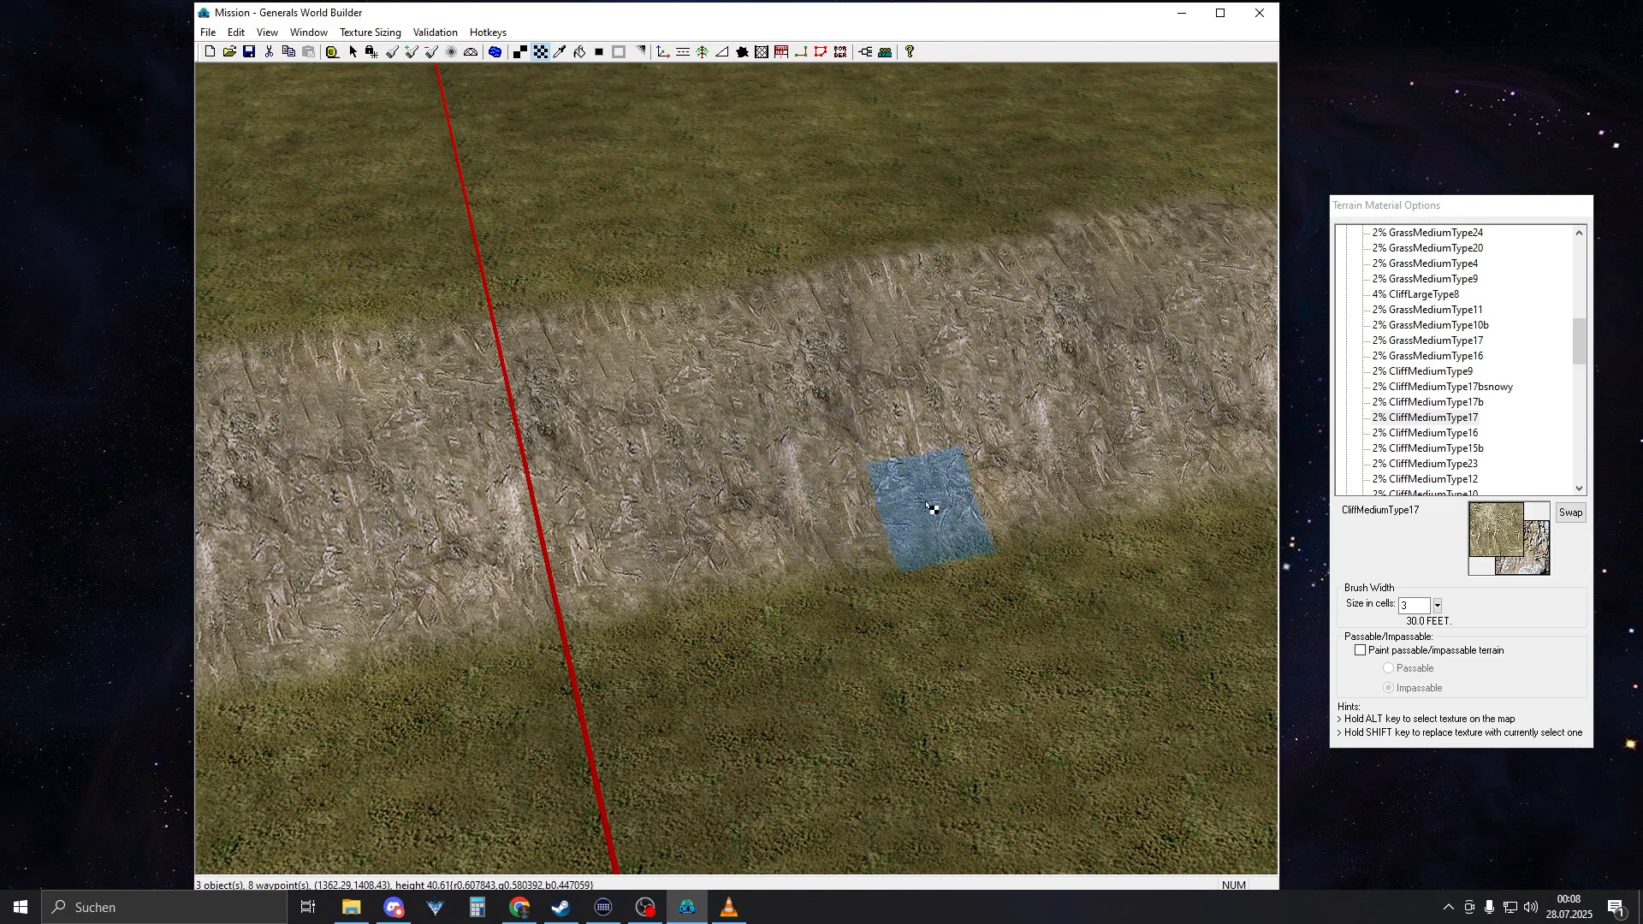
click(1443, 436)
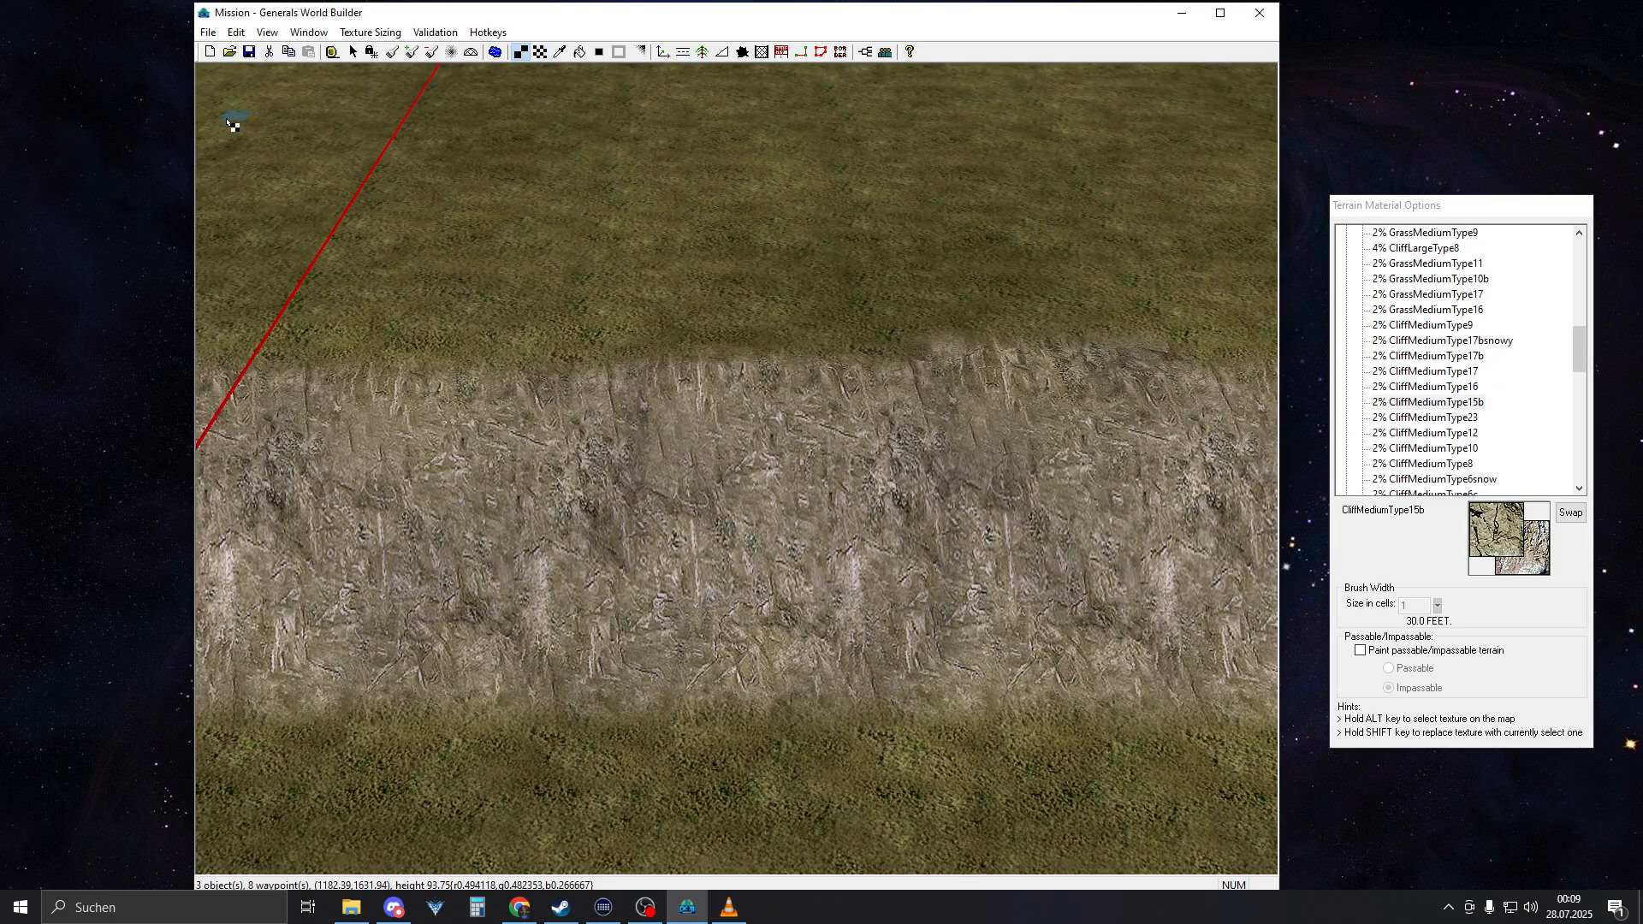
click(1403, 408)
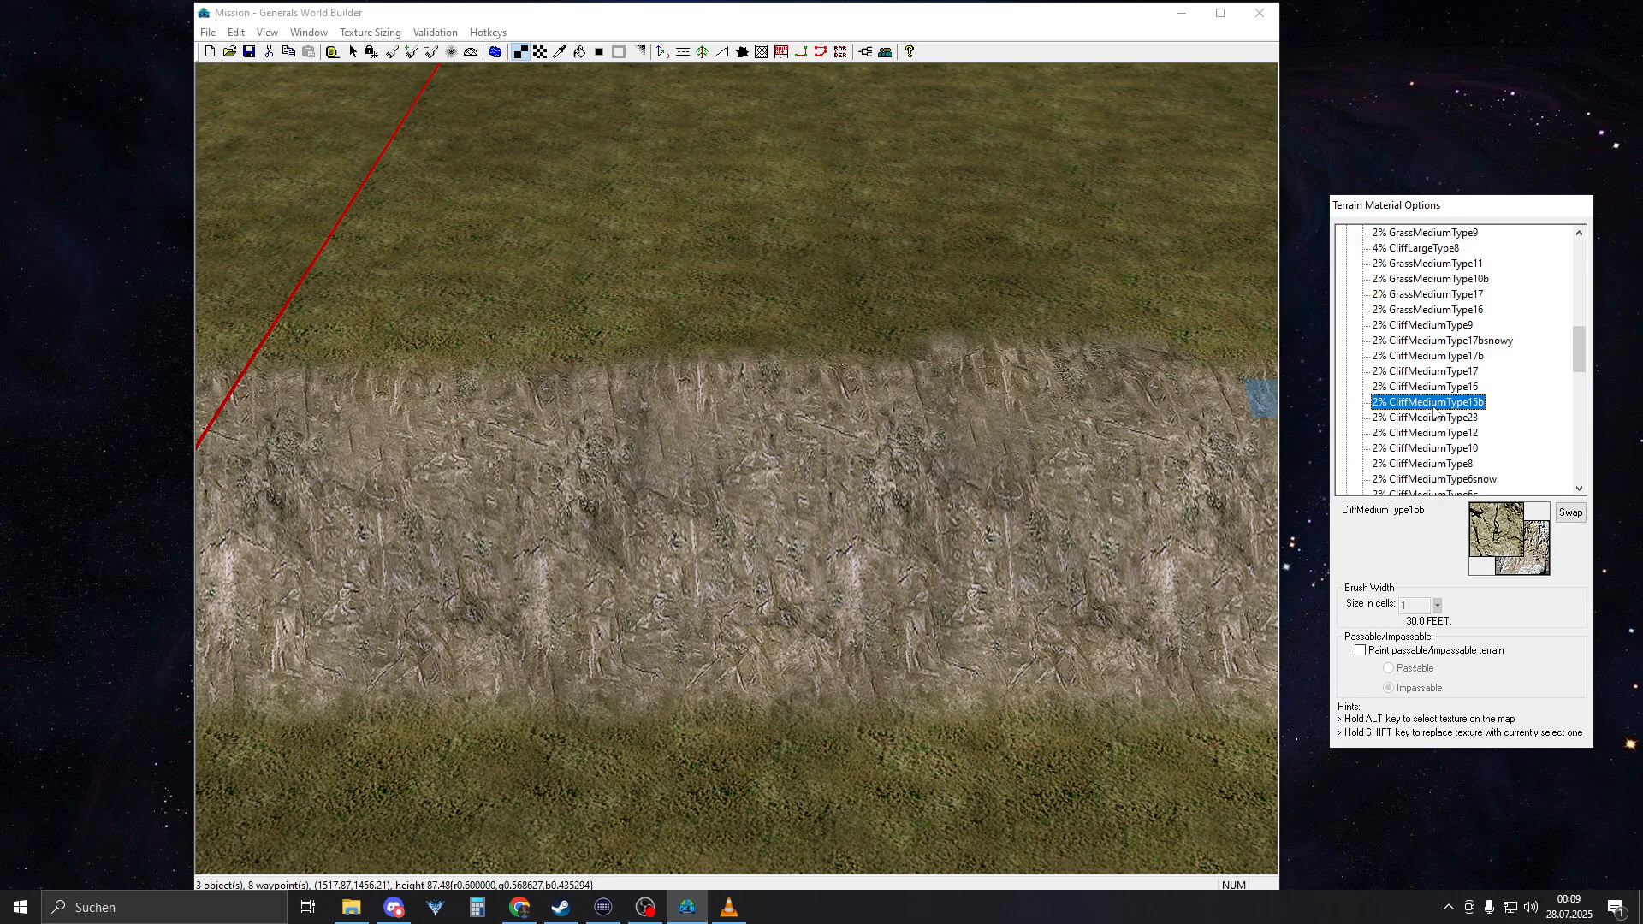
scroll(1421, 394, up, 5)
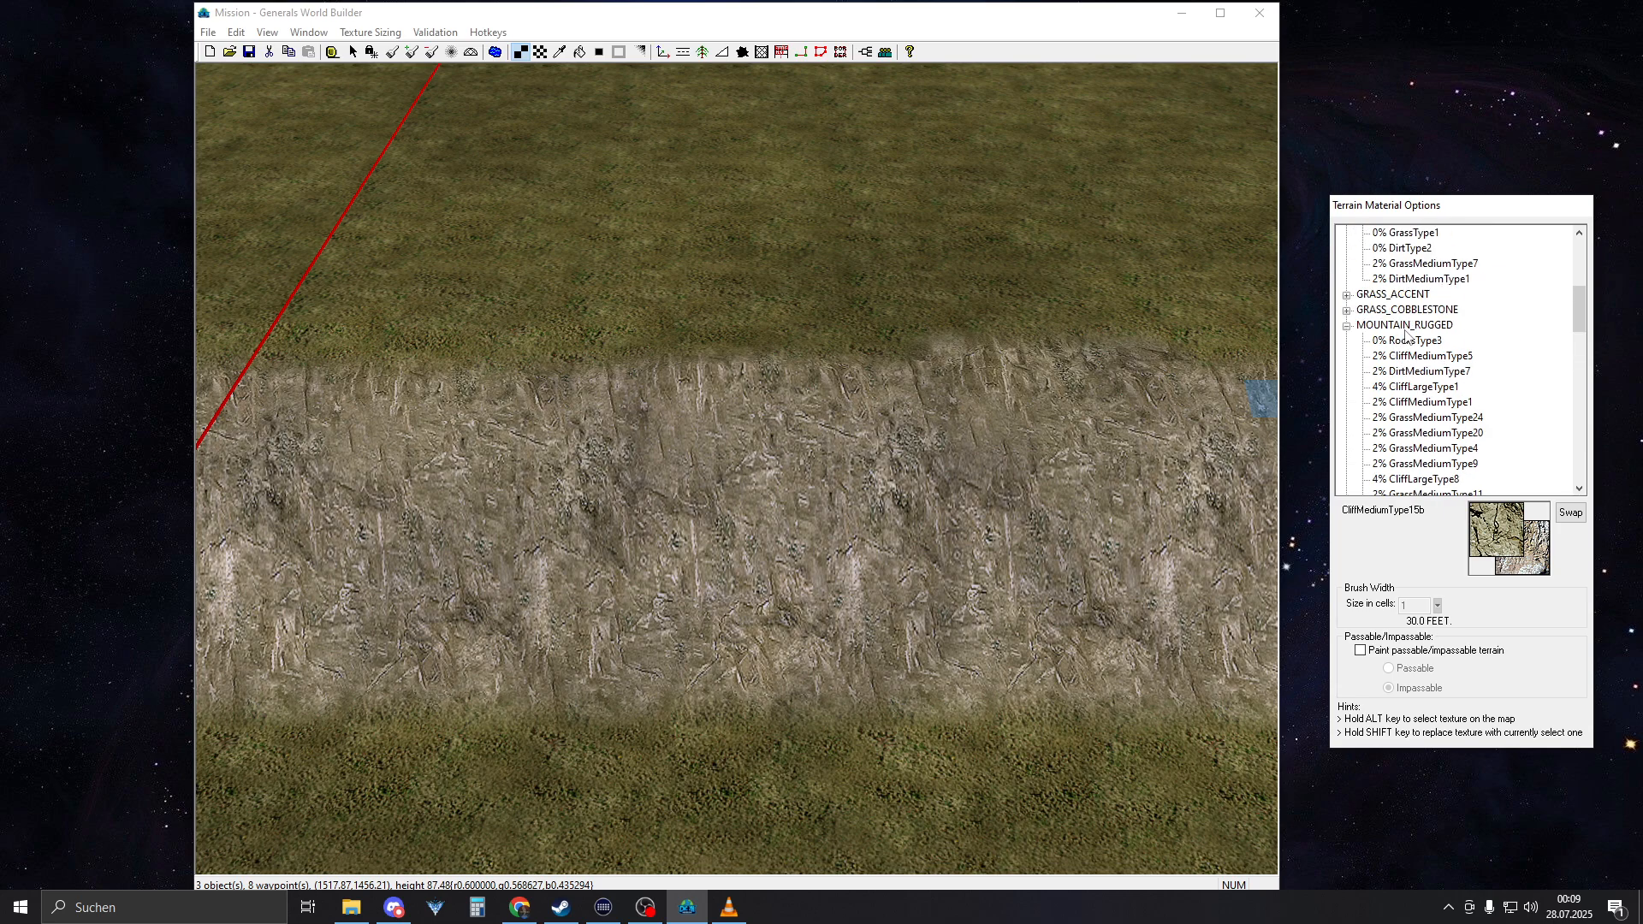
scroll(1420, 360, down, 5)
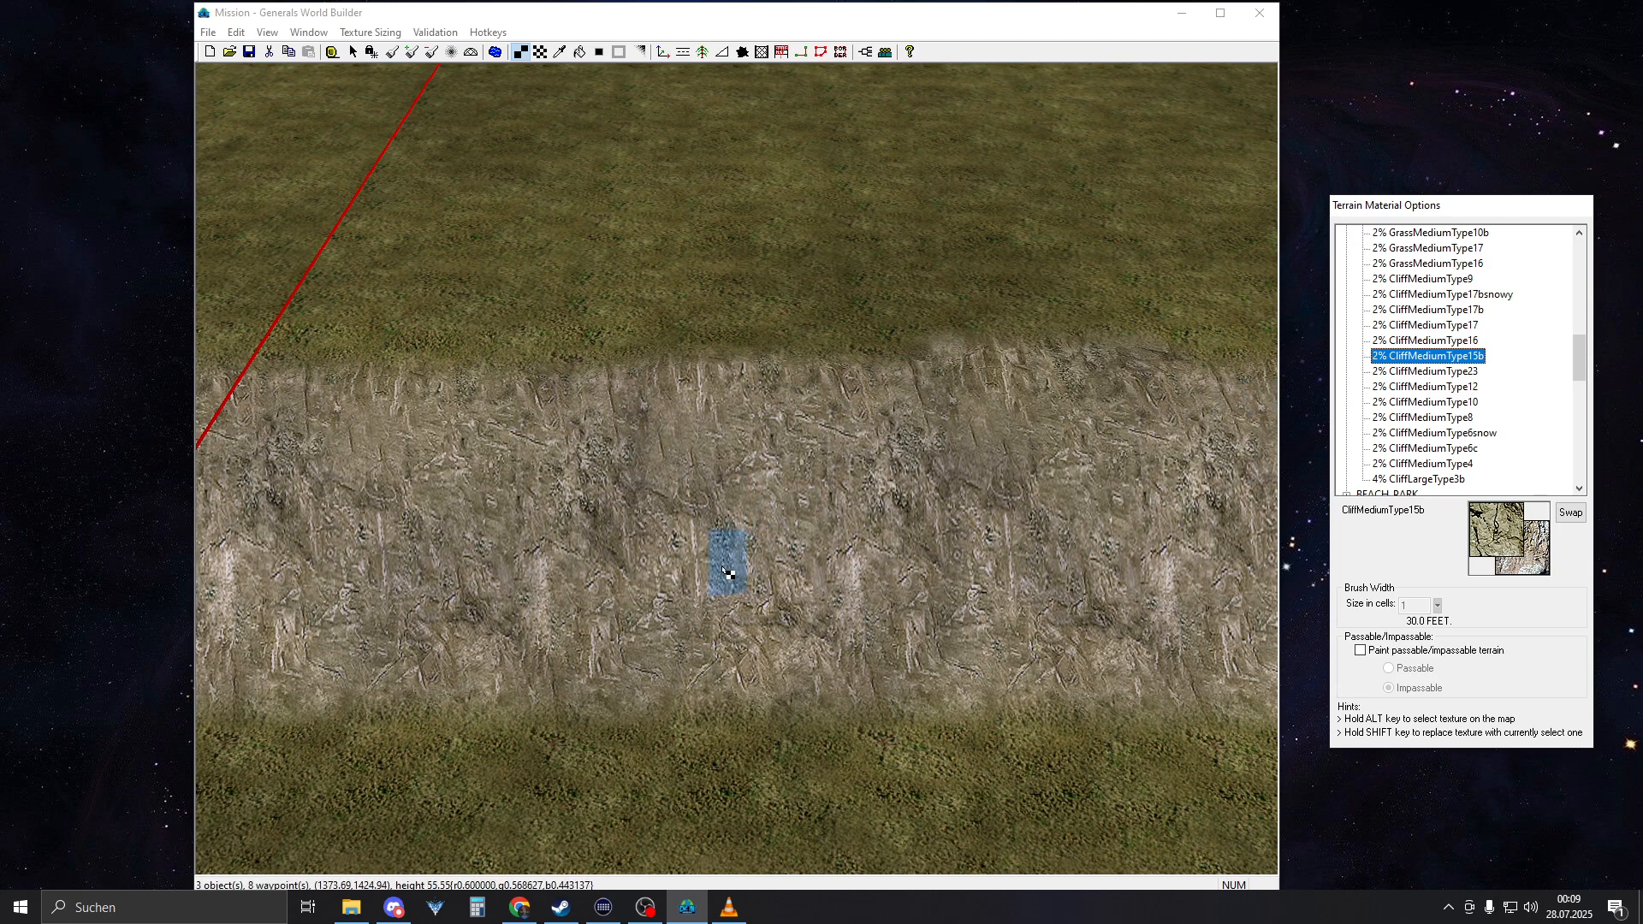
Paint a few CliffMediumType15b tiles on the cliff face and blend their edges outward
drag(728, 660, 821, 447)
drag(737, 565, 695, 615)
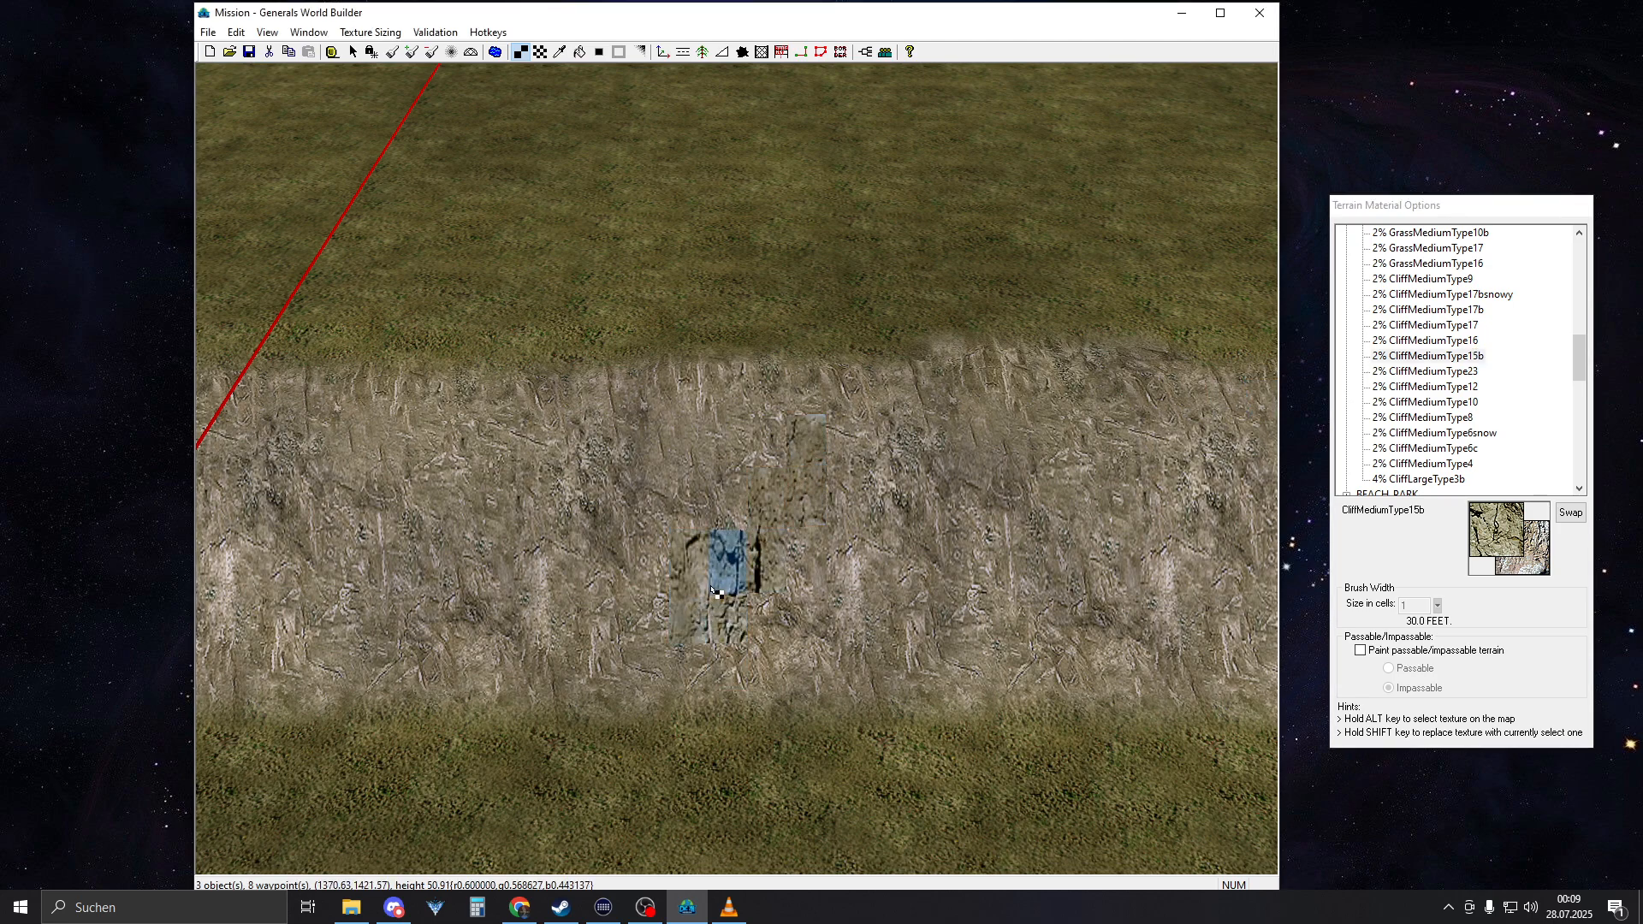
key(a)
click(806, 500)
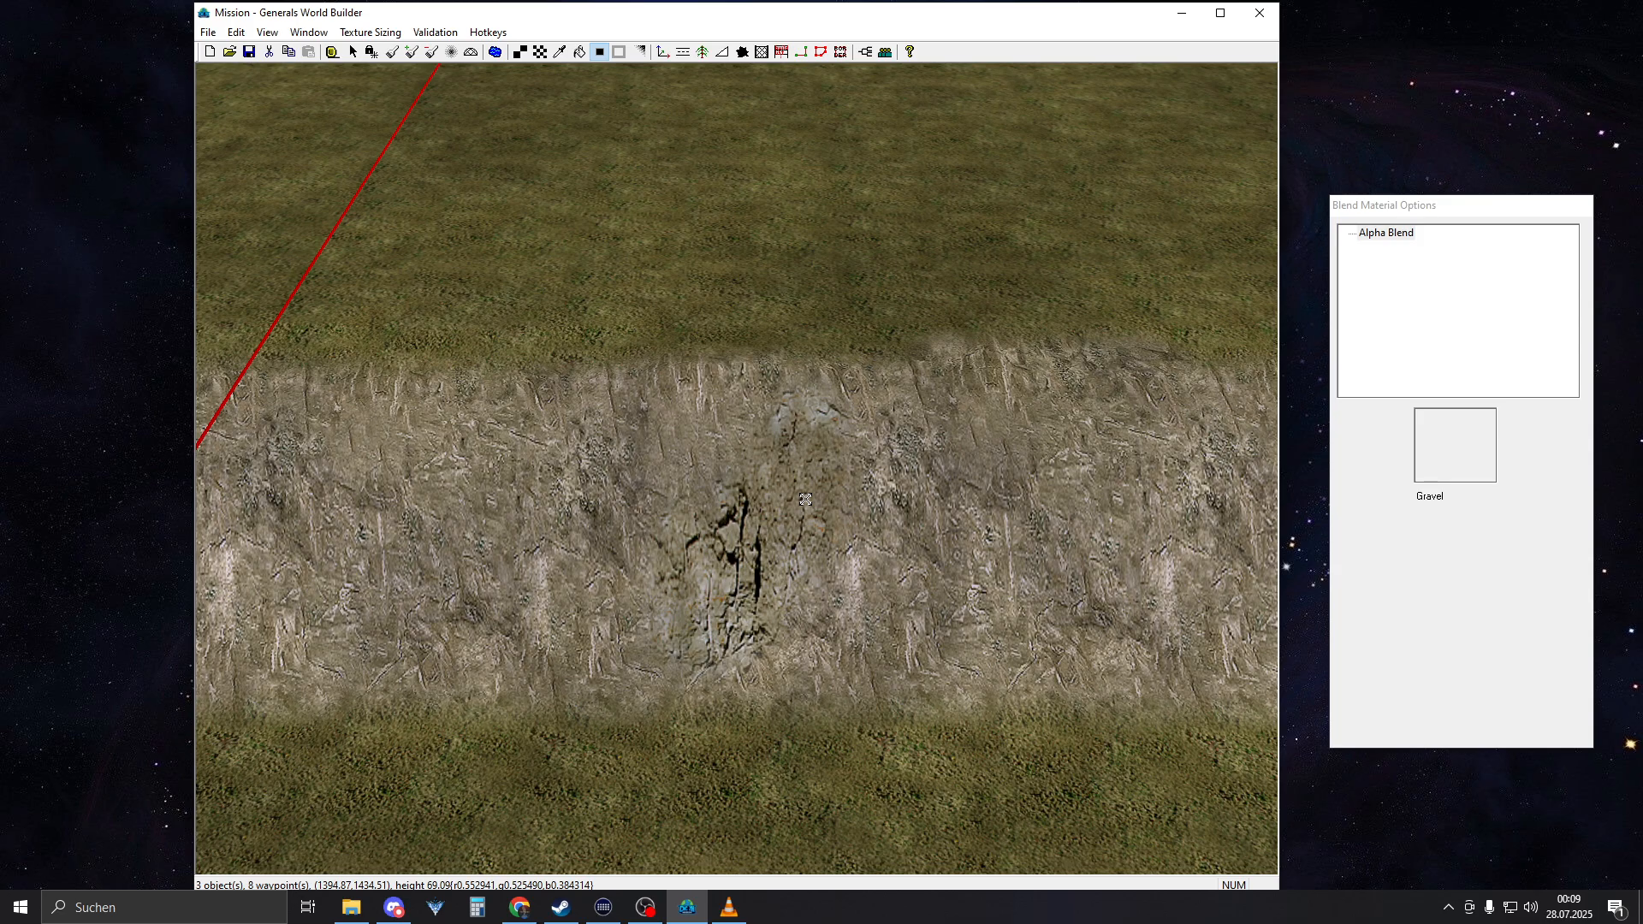
Add more irregular CliffMediumType15b patches further along the same cliff face and blend them with Auto Edge Out
key(t)
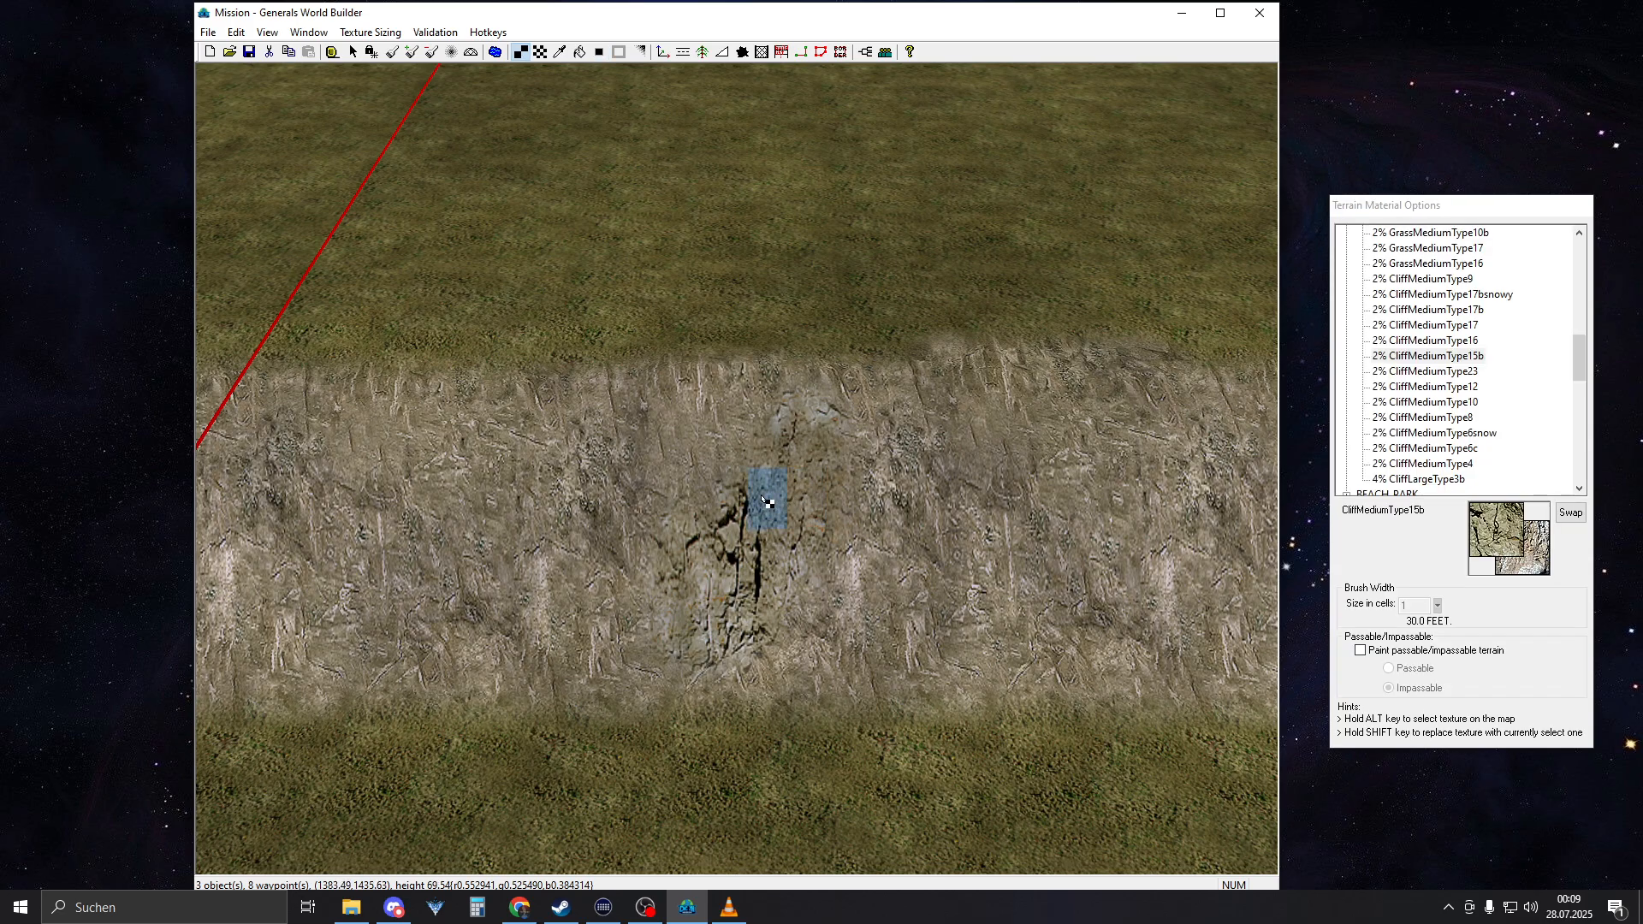
mouse_move(802, 464)
right_down()
mouse_move(650, 491)
mouse_move(710, 538)
right_up()
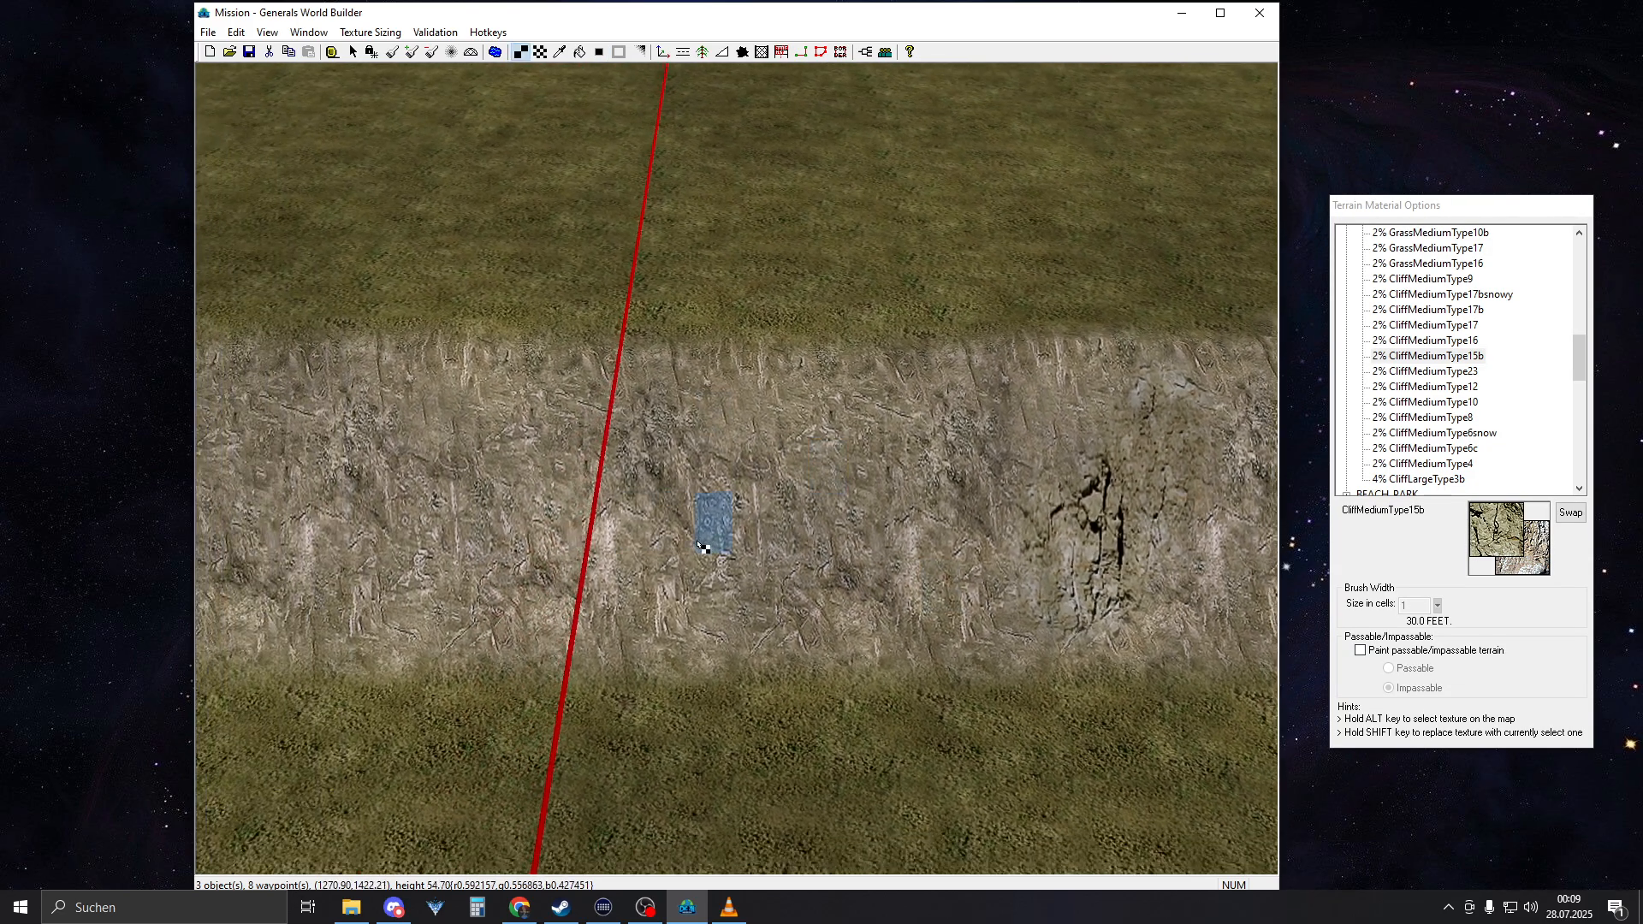
drag(674, 590, 610, 485)
right_drag(625, 472, 923, 433)
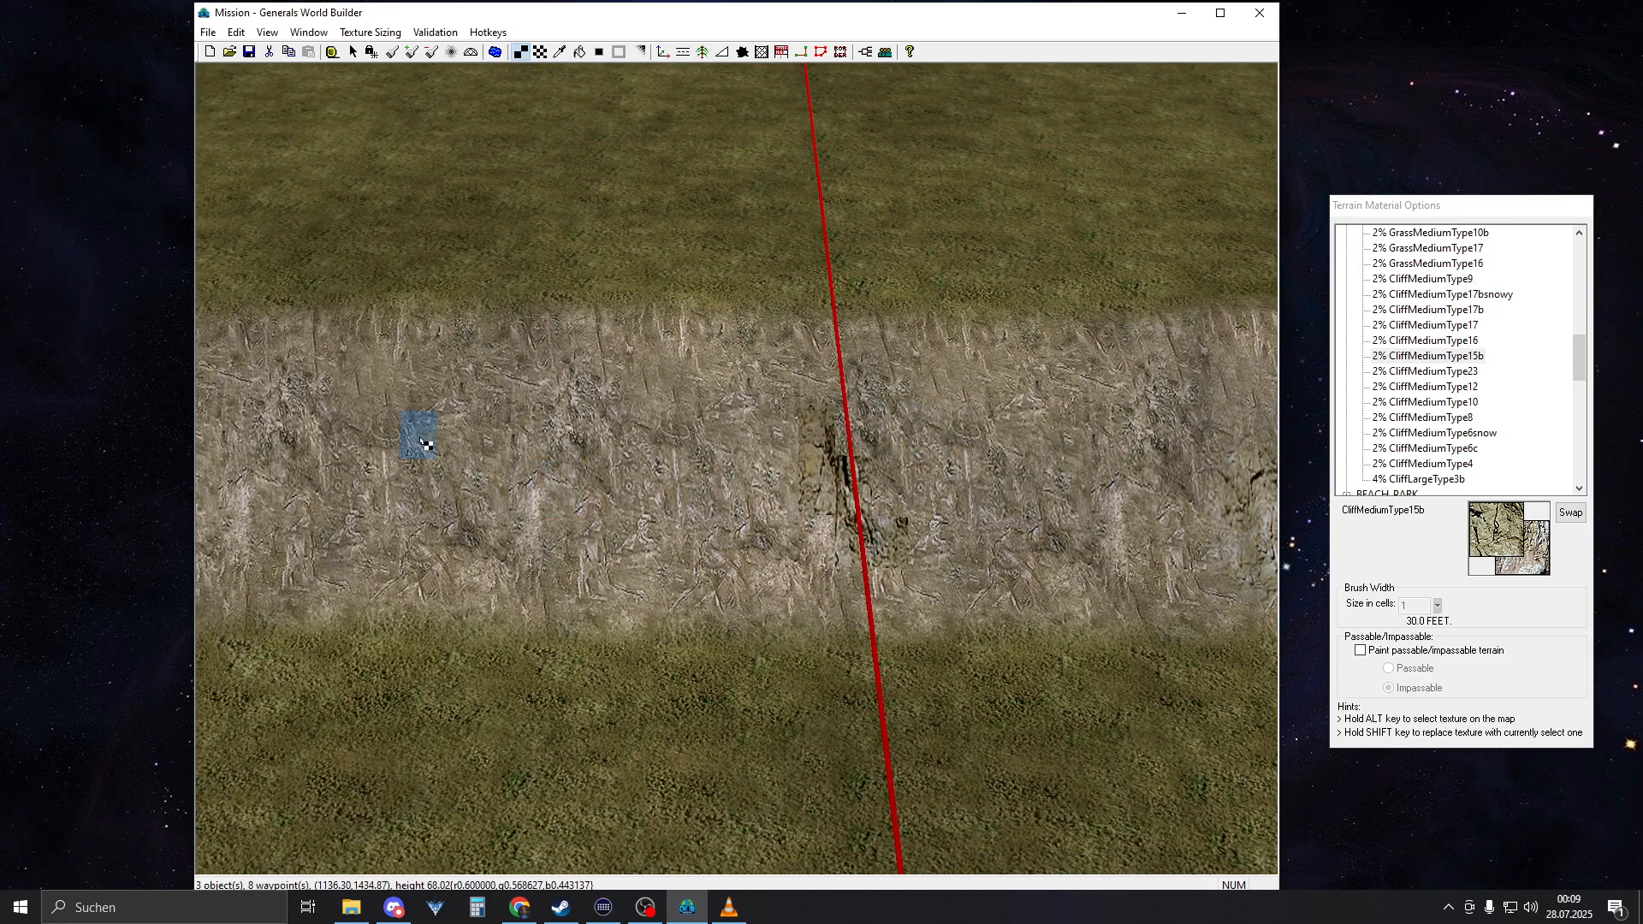
drag(394, 483, 634, 480)
key(b)
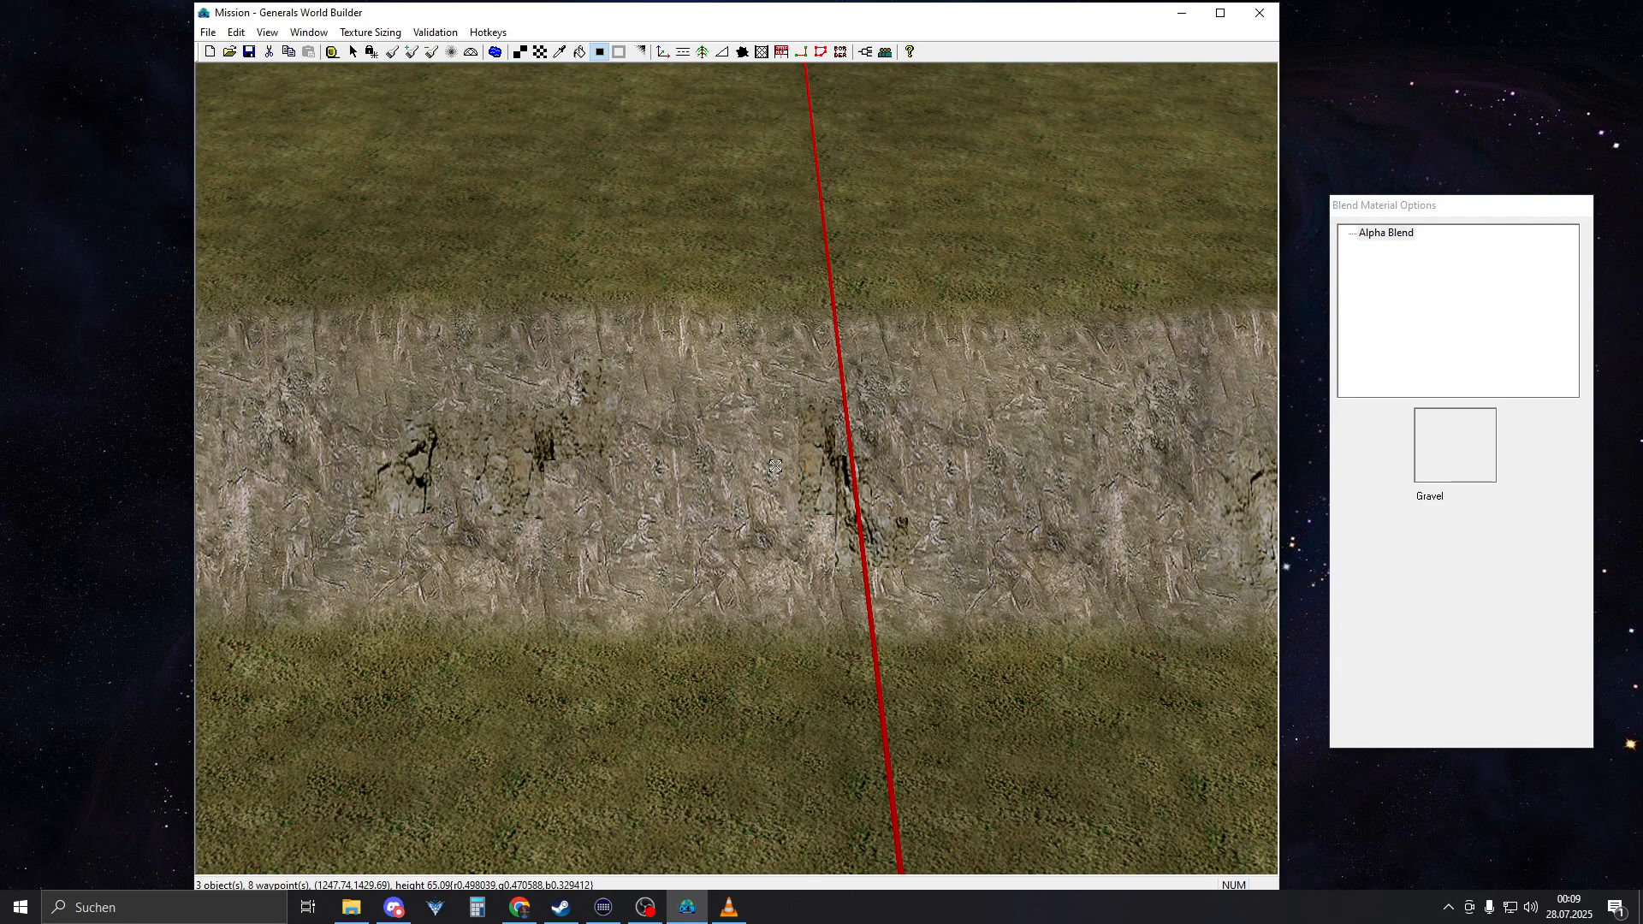
click(810, 470)
click(490, 472)
right_drag(792, 425, 640, 447)
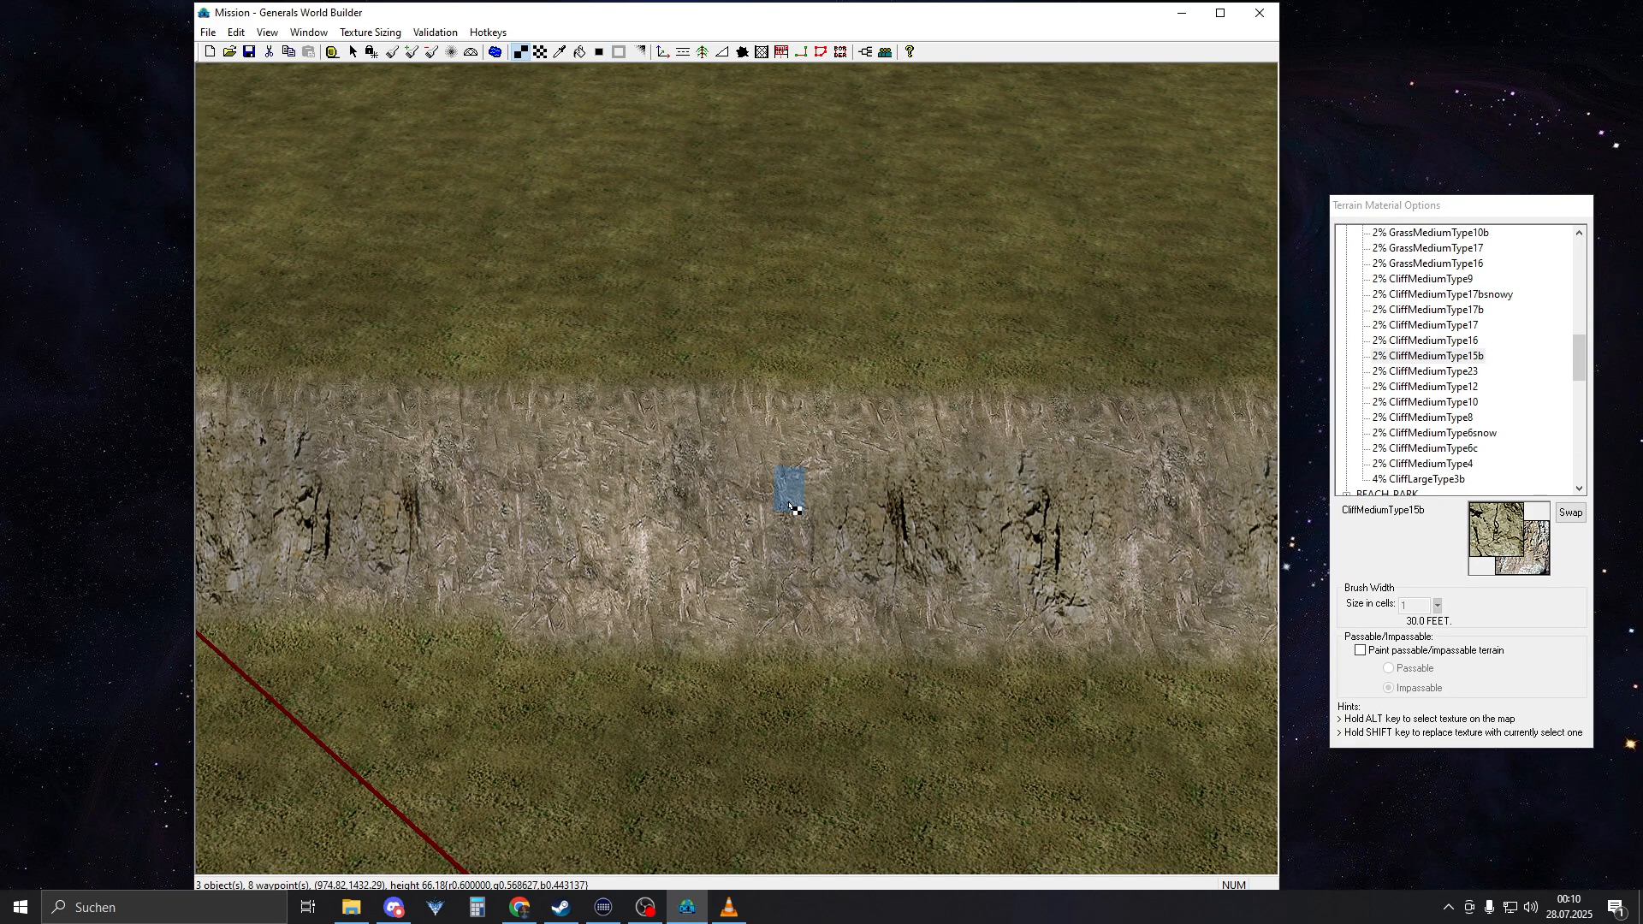
Scatter blended CliffMediumType15b patches along the remaining cliff faces of the sunken area
scroll(671, 448, down, 4)
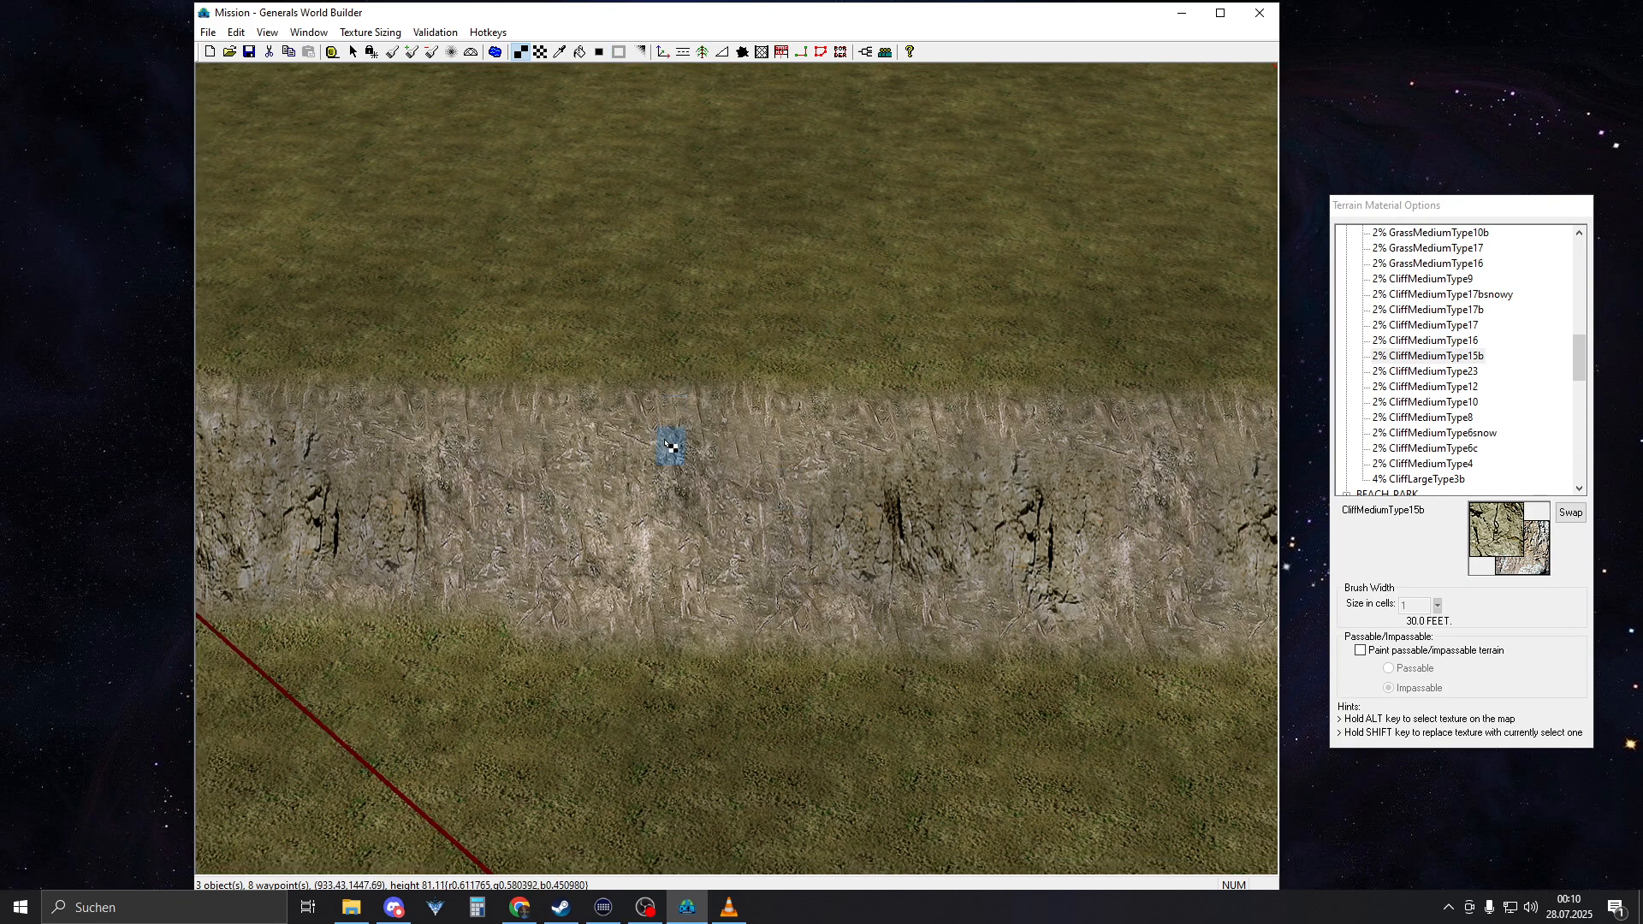
middle_drag(686, 451, 639, 449)
right_drag(638, 449, 839, 277)
Examine the detailed cliff faces on both sides of the sunken area from several angles
right_click(866, 260)
middle_drag(838, 278, 702, 312)
right_drag(702, 312, 884, 307)
middle_drag(884, 307, 800, 398)
right_drag(800, 403, 1097, 366)
middle_drag(1096, 366, 1012, 412)
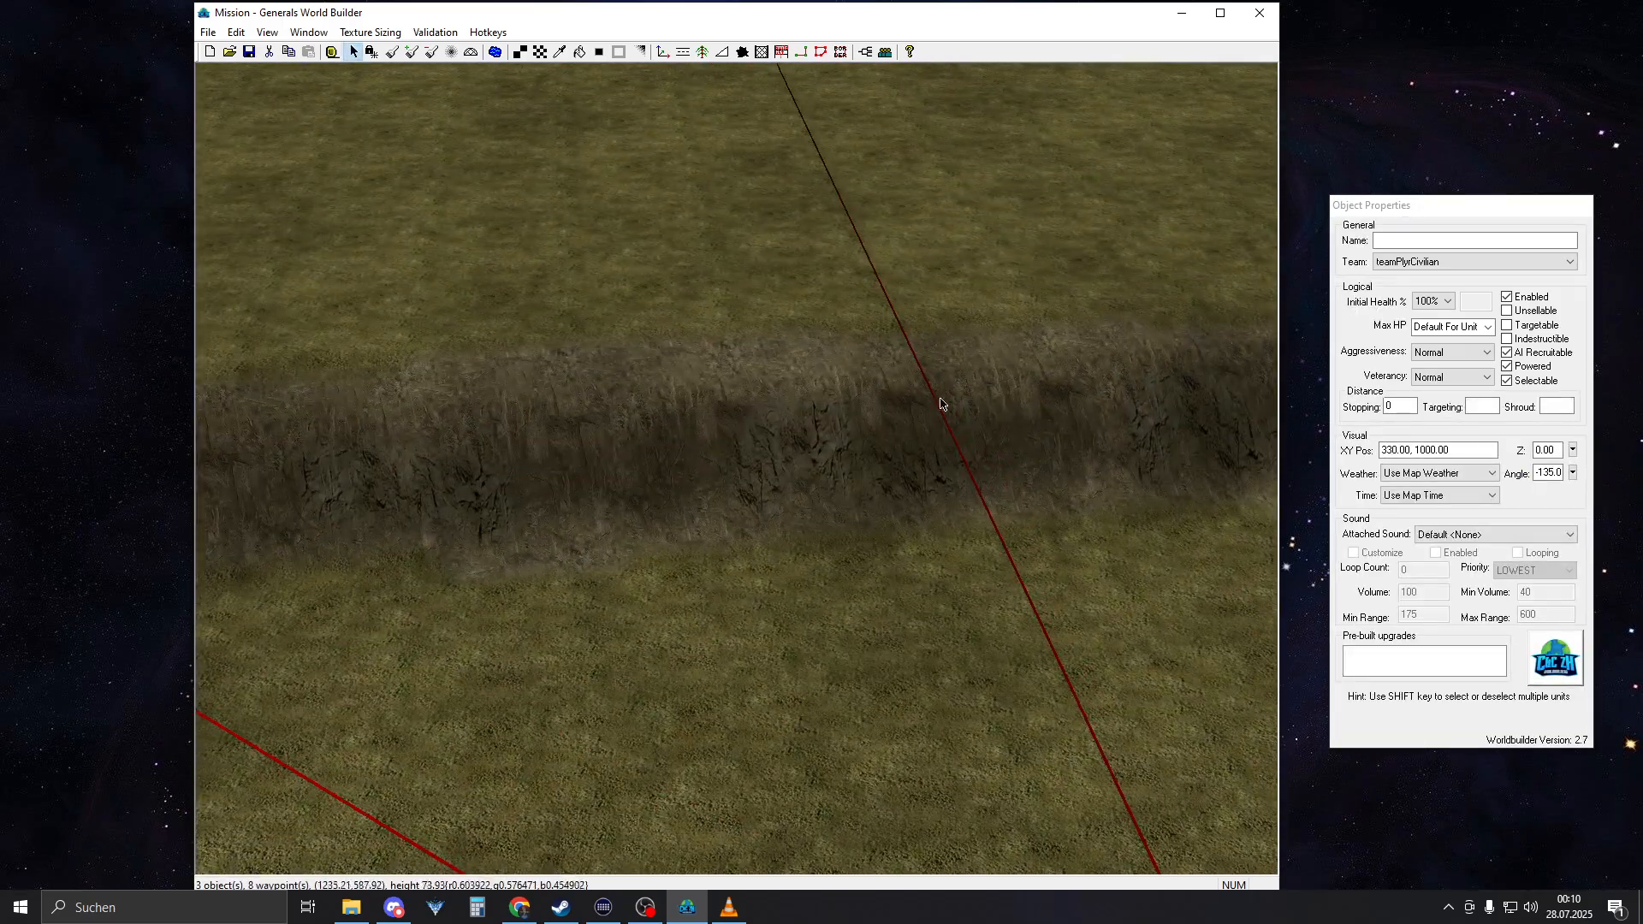
right_drag(941, 403, 1150, 412)
middle_drag(1151, 411, 1047, 403)
right_drag(962, 322, 1026, 214)
middle_drag(1026, 214, 770, 479)
middle_click(725, 547)
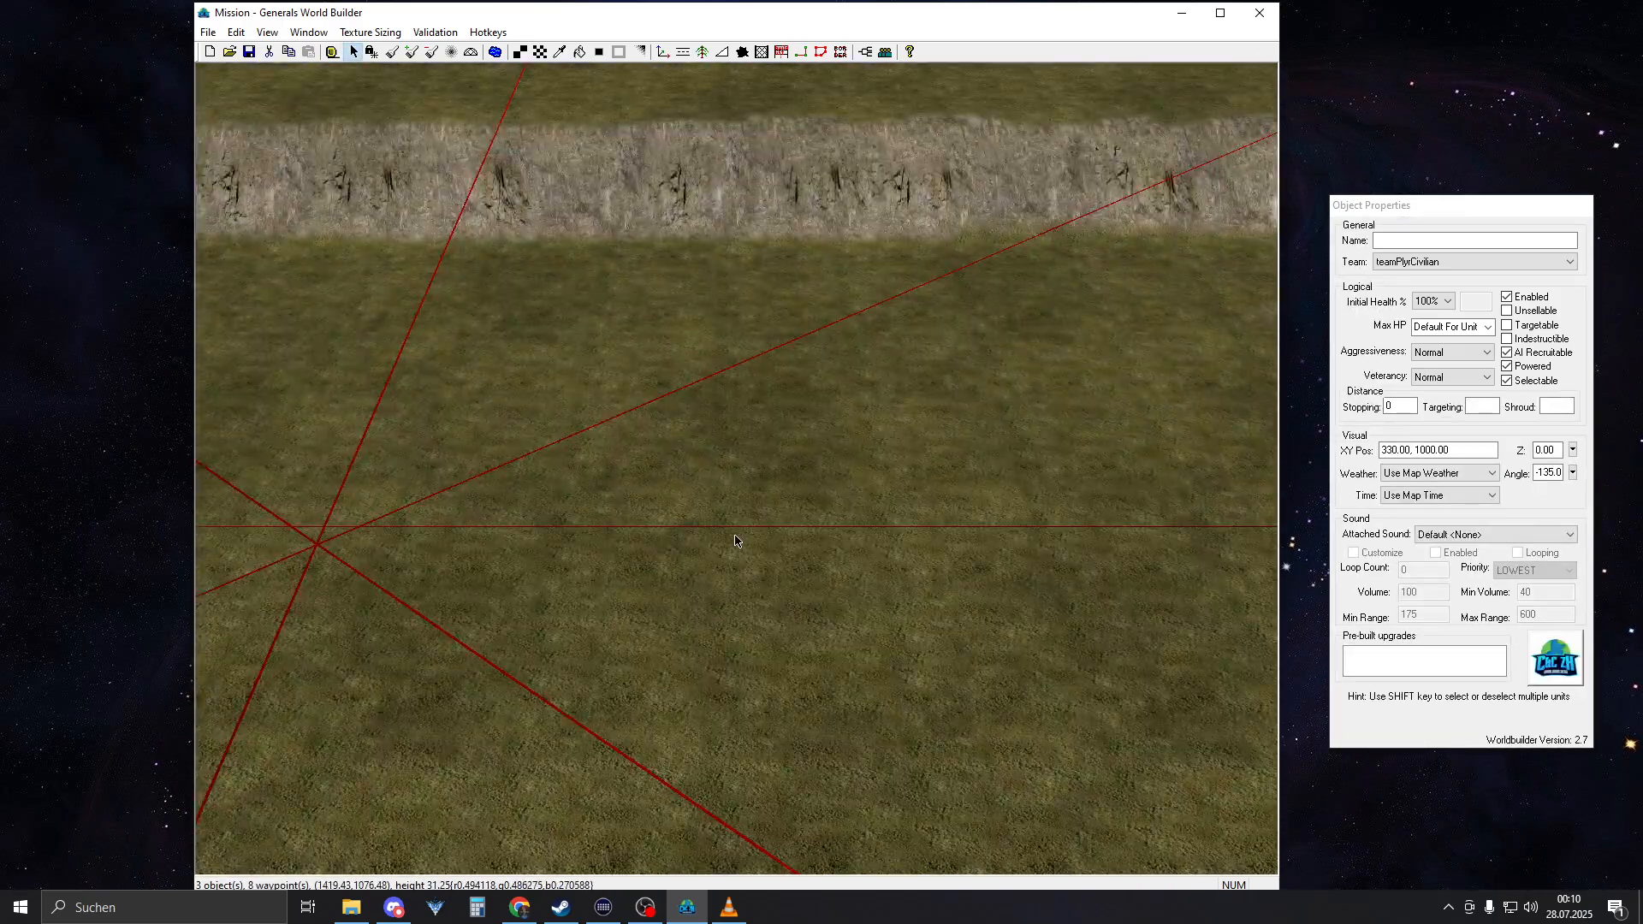
Collapse the expanded texture categories in the terrain material list, including MOUNTAIN_RUGGED, ASPHALT and RESIDENTIAL
scroll(723, 546, down, 5)
right_drag(719, 541, 958, 470)
right_drag(531, 517, 688, 575)
scroll(605, 538, up, 2)
scroll(605, 538, up, 3)
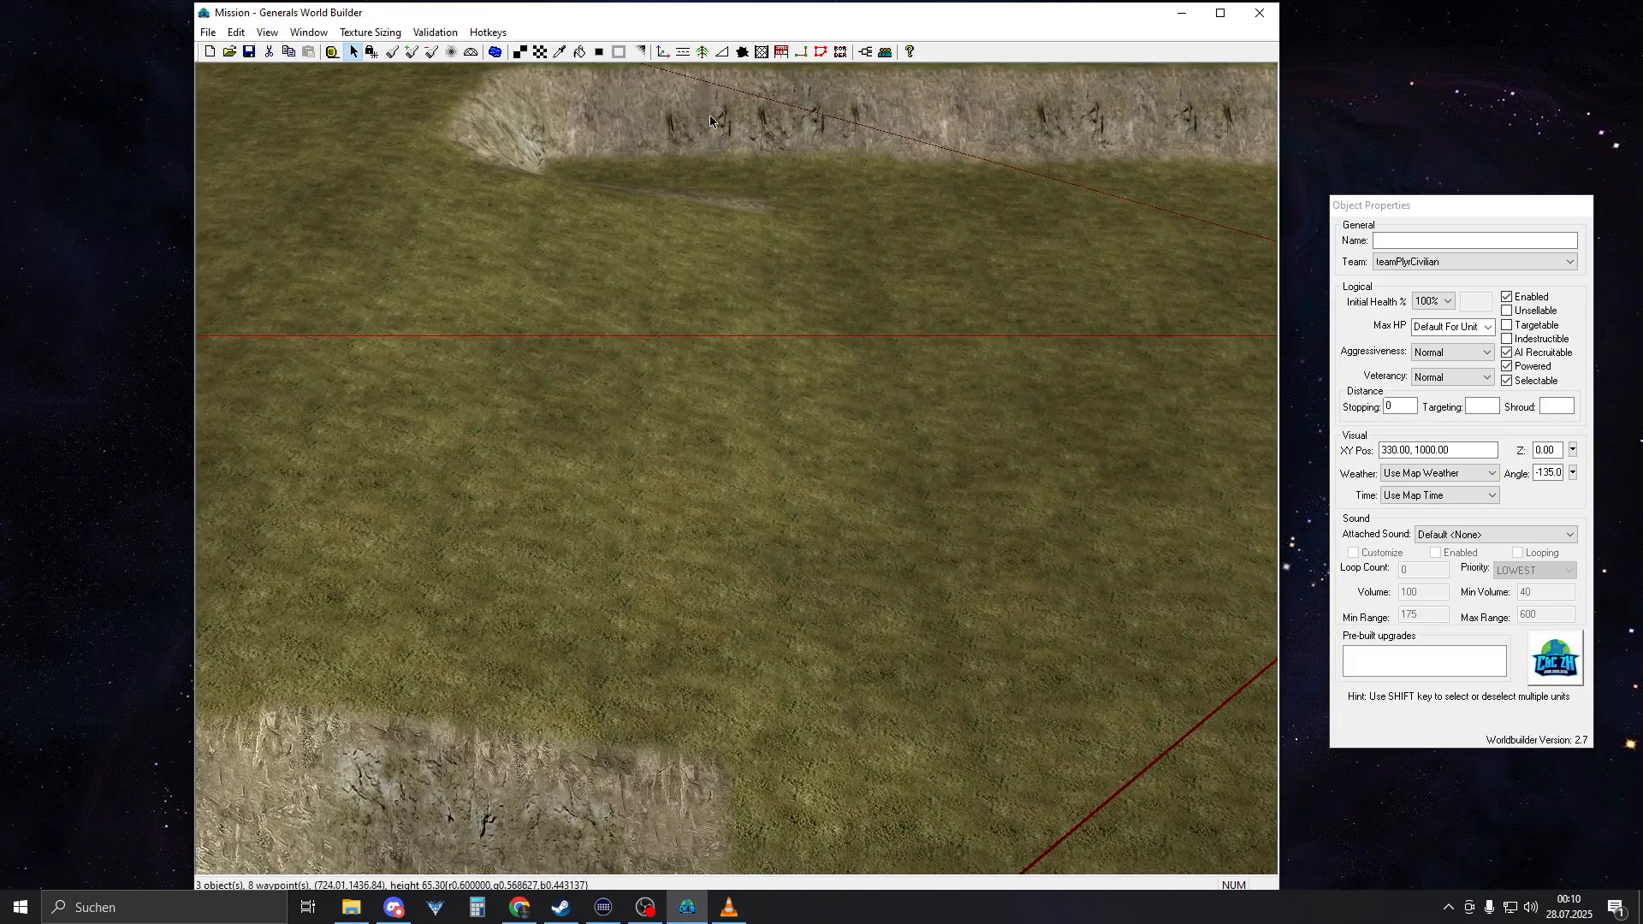
right_drag(1065, 371, 959, 398)
key(t)
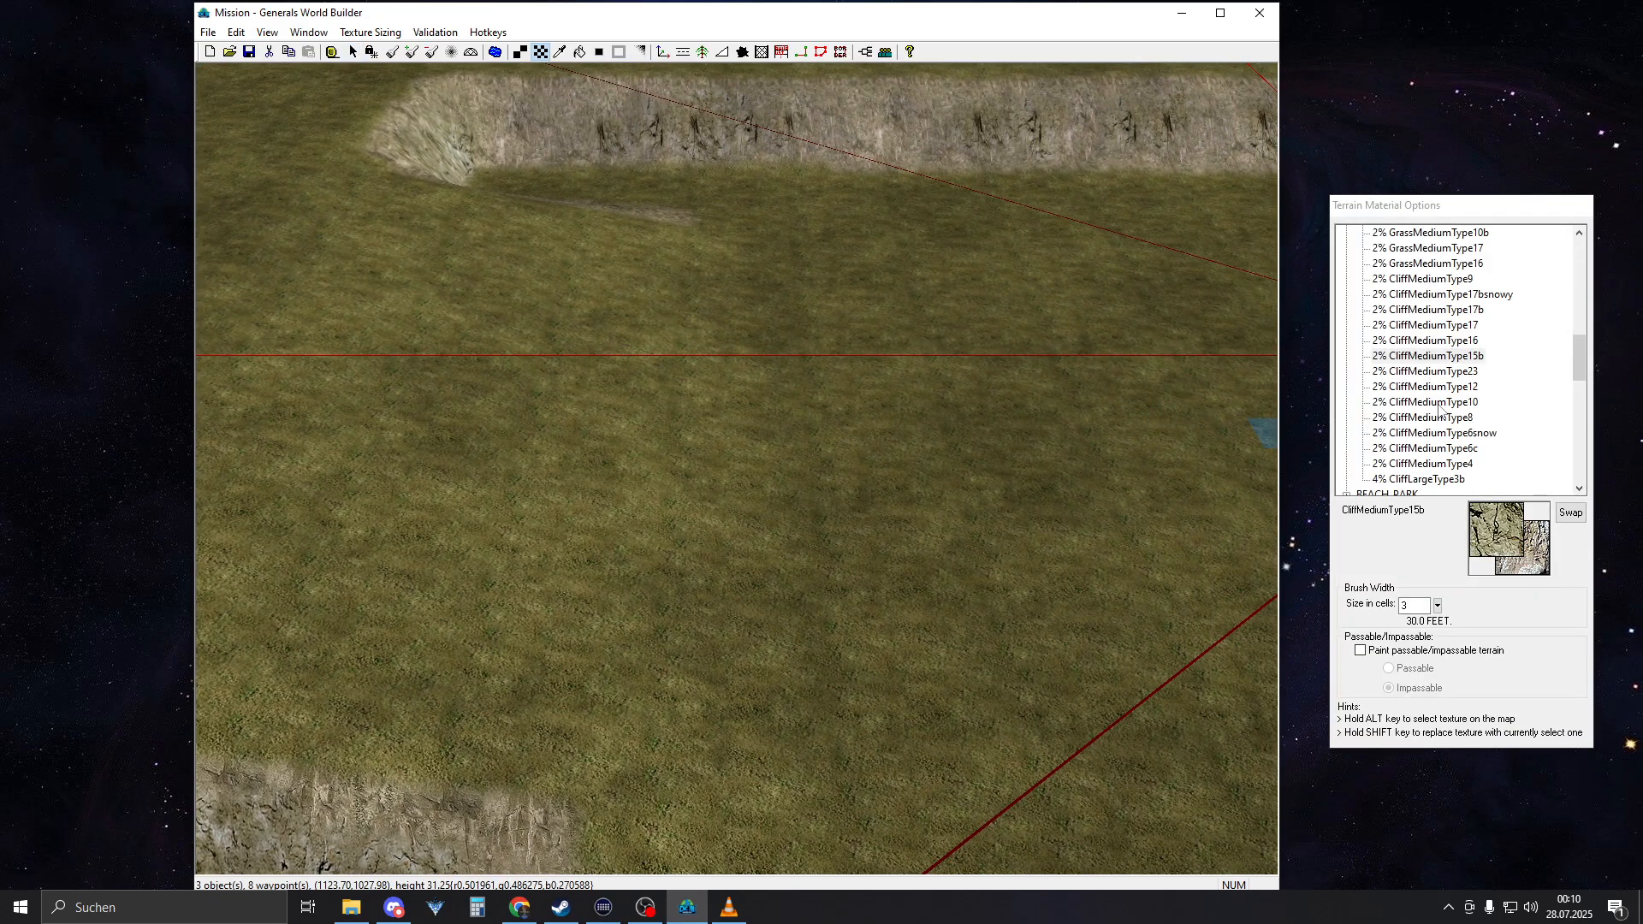
scroll(1440, 412, up, 4)
click(1347, 418)
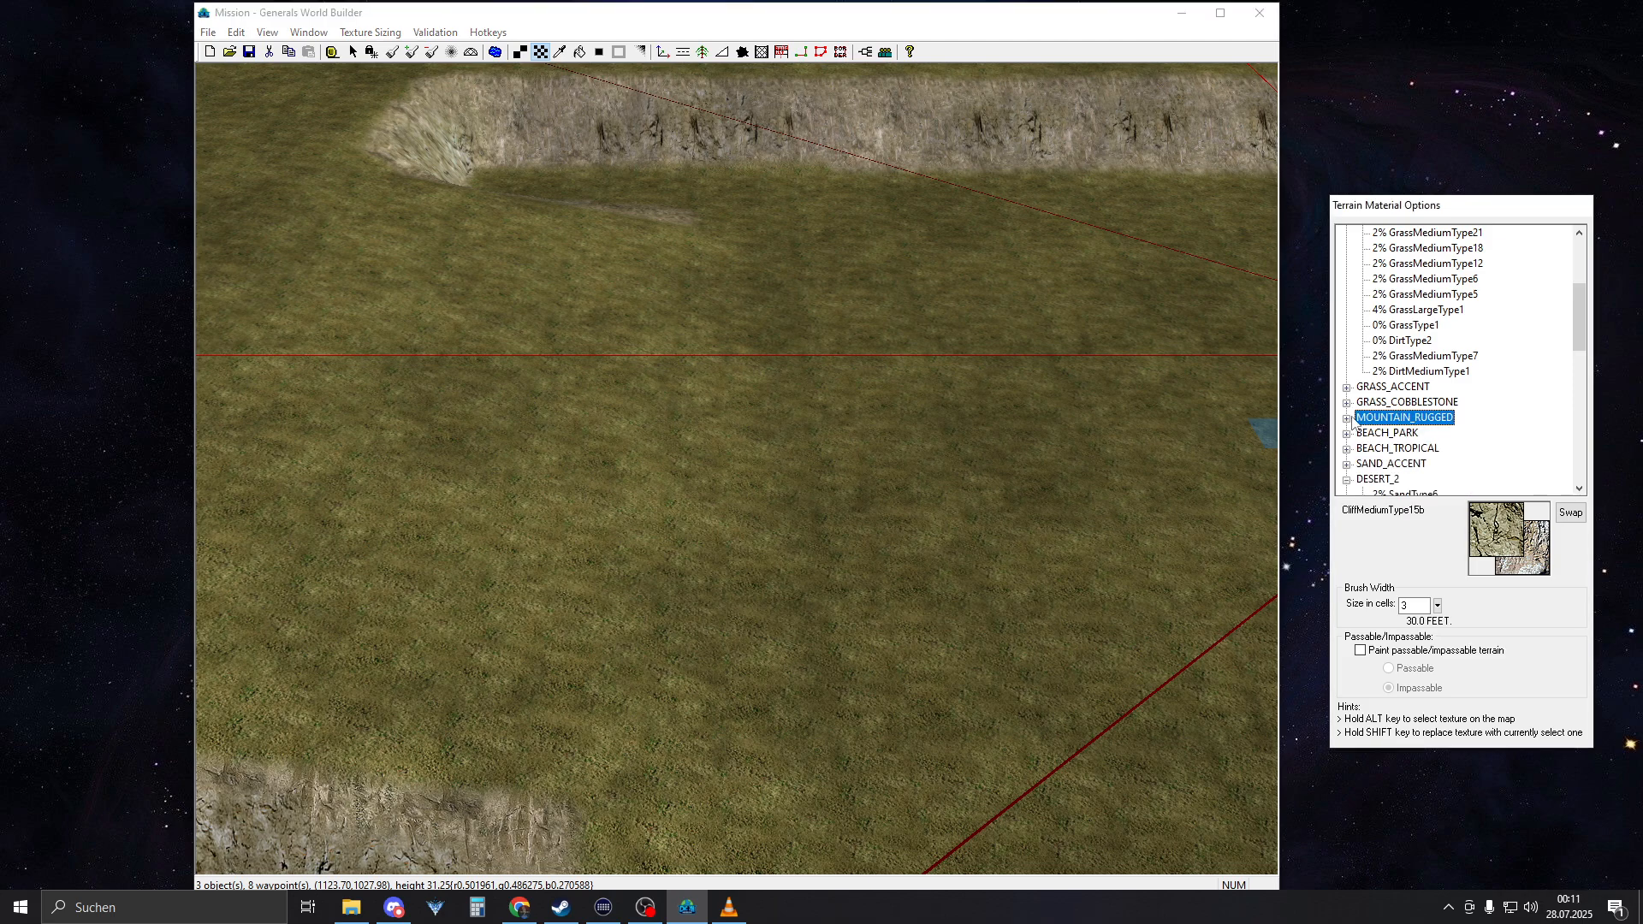
scroll(1352, 415, down, 4)
click(1347, 309)
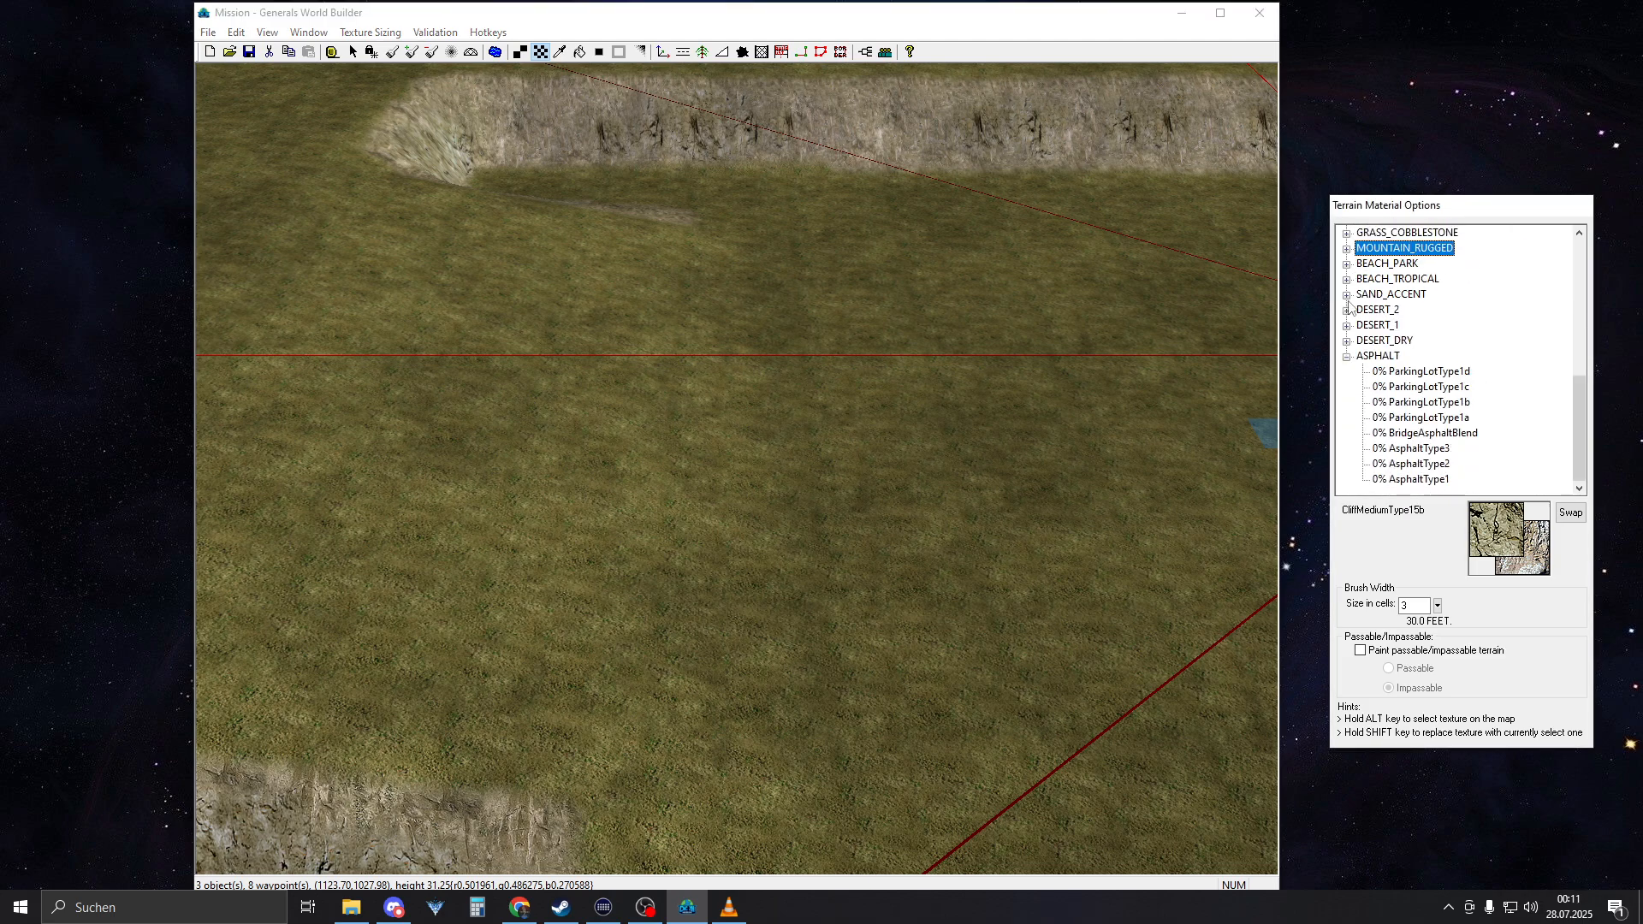
click(1347, 356)
scroll(1361, 390, up, 5)
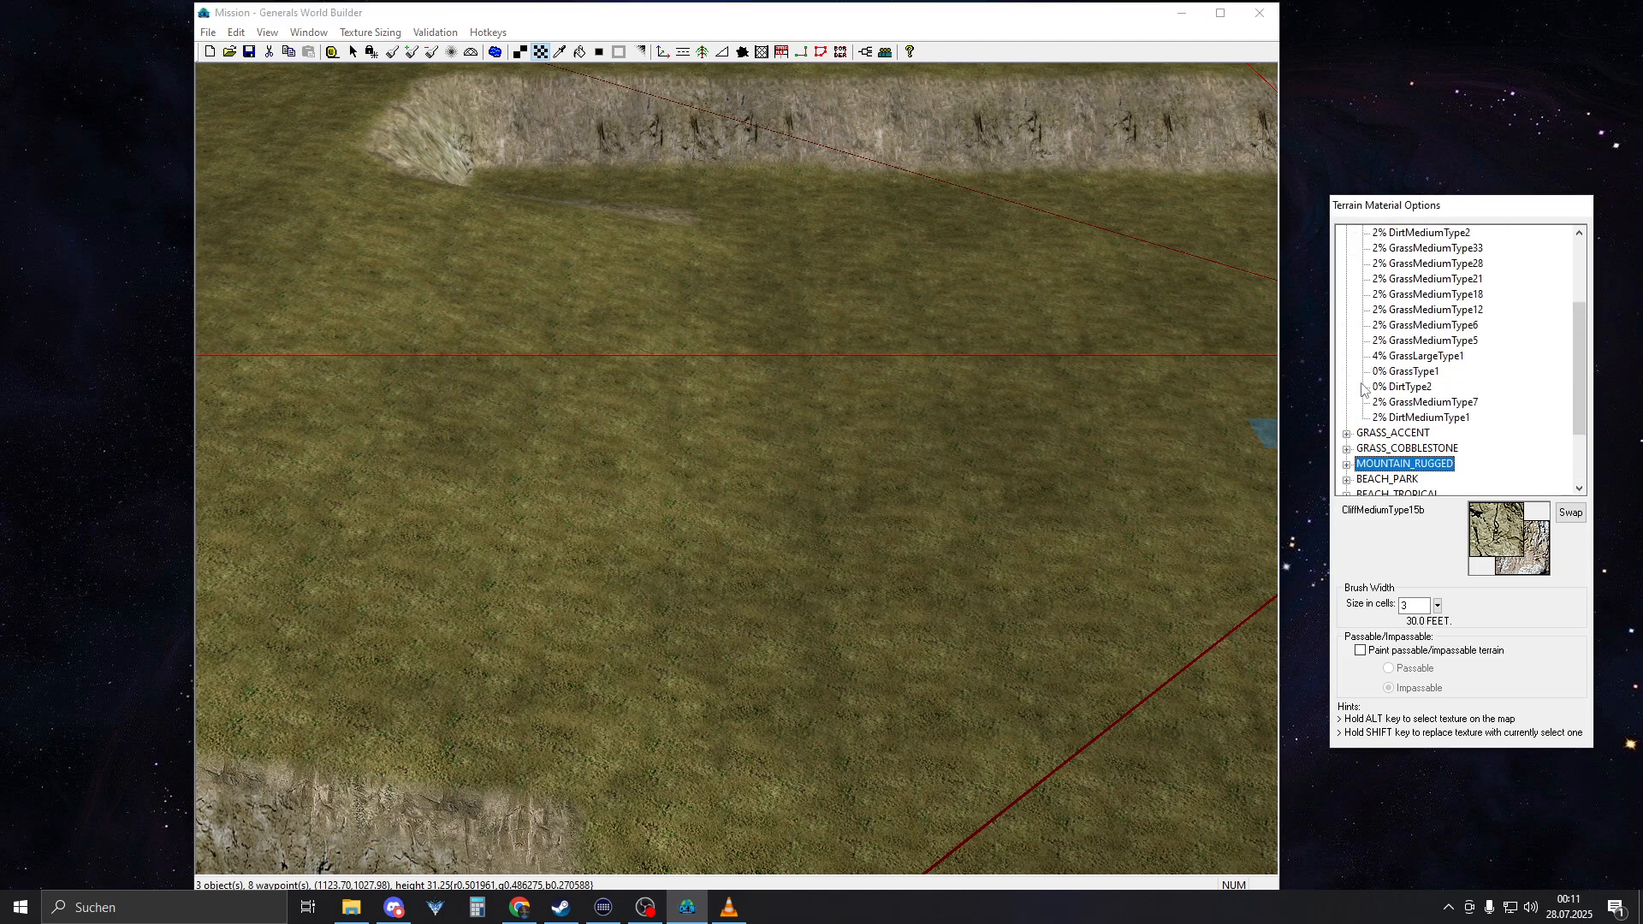
scroll(1403, 393, down, 1)
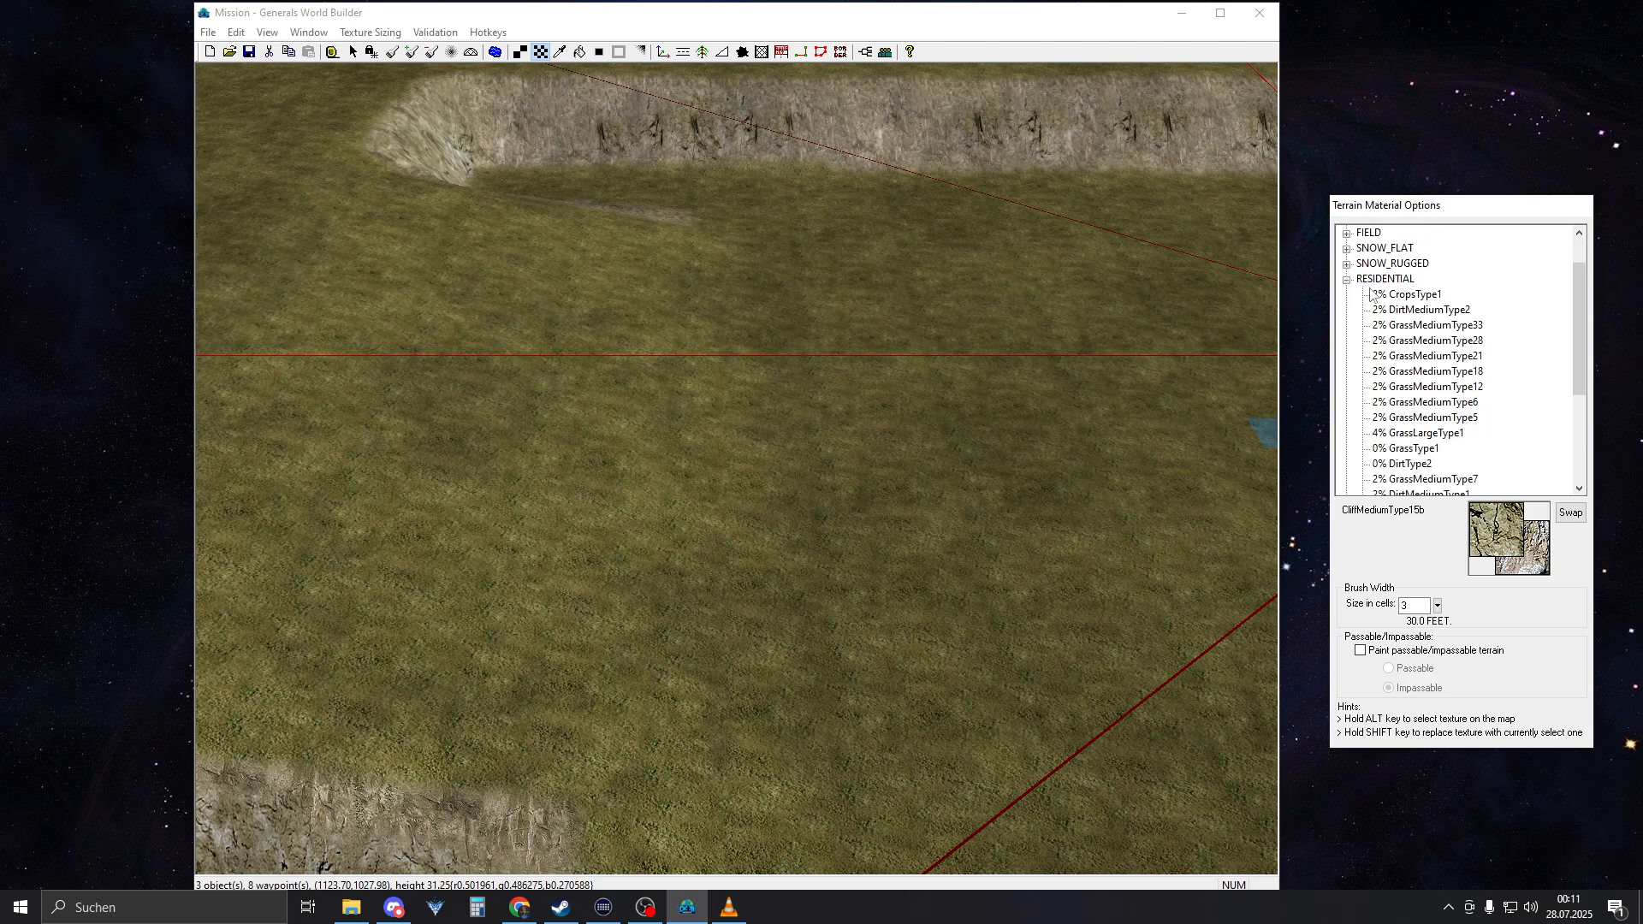
click(1347, 280)
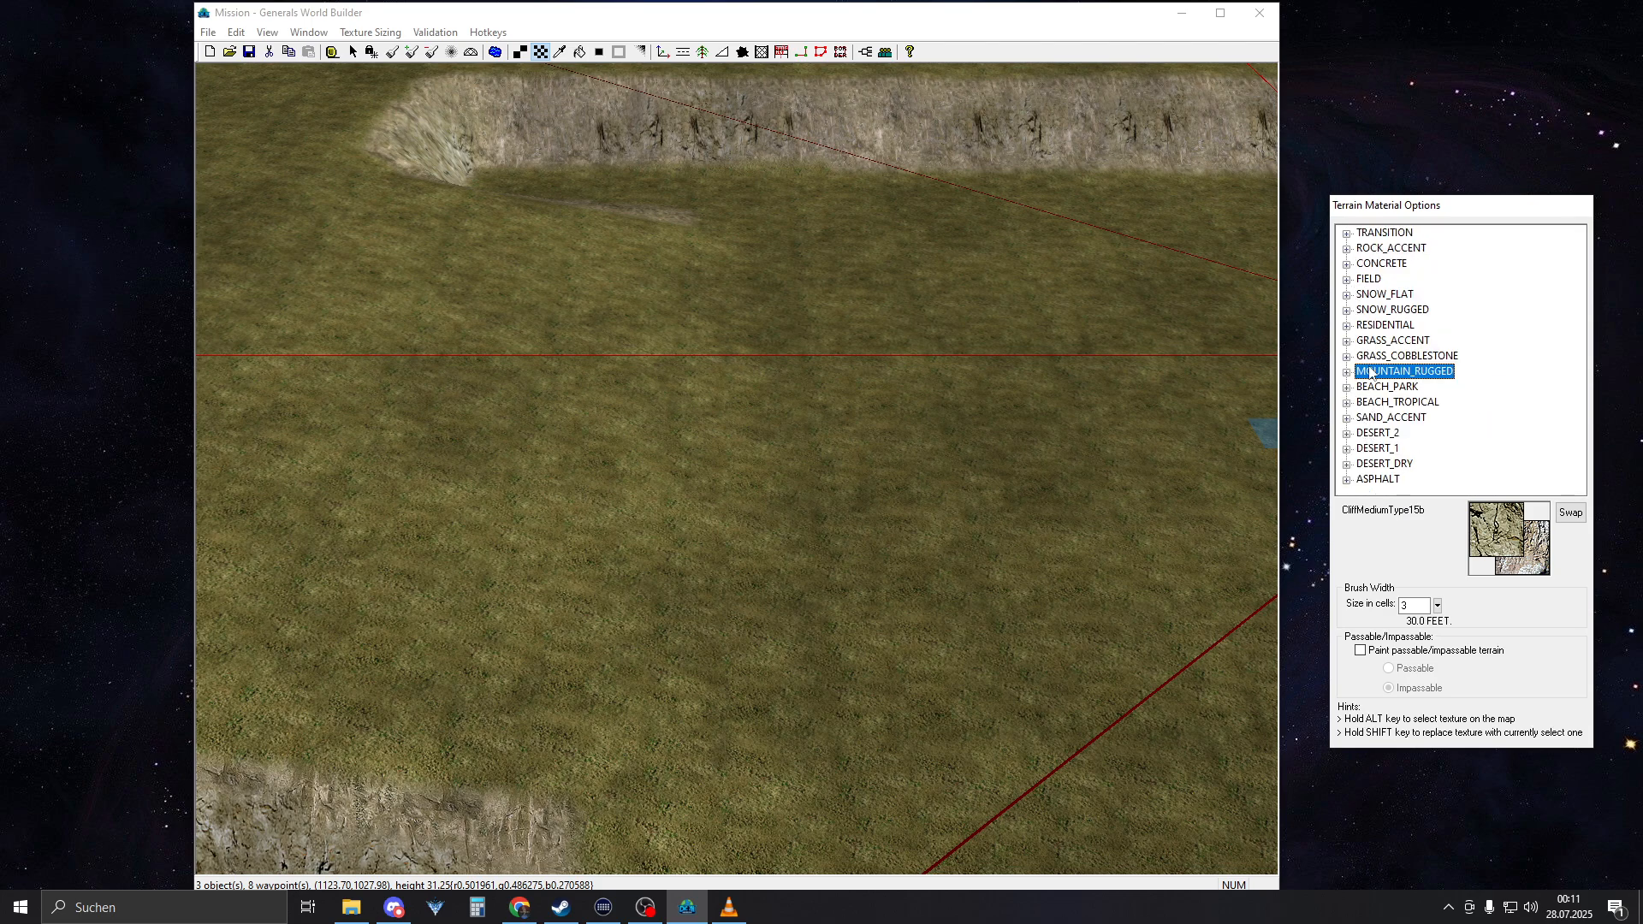
Paint a test patch of ConcreteType7 from the CONCRETE category on the grass floor of the sunken area, brush width 3
click(1348, 280)
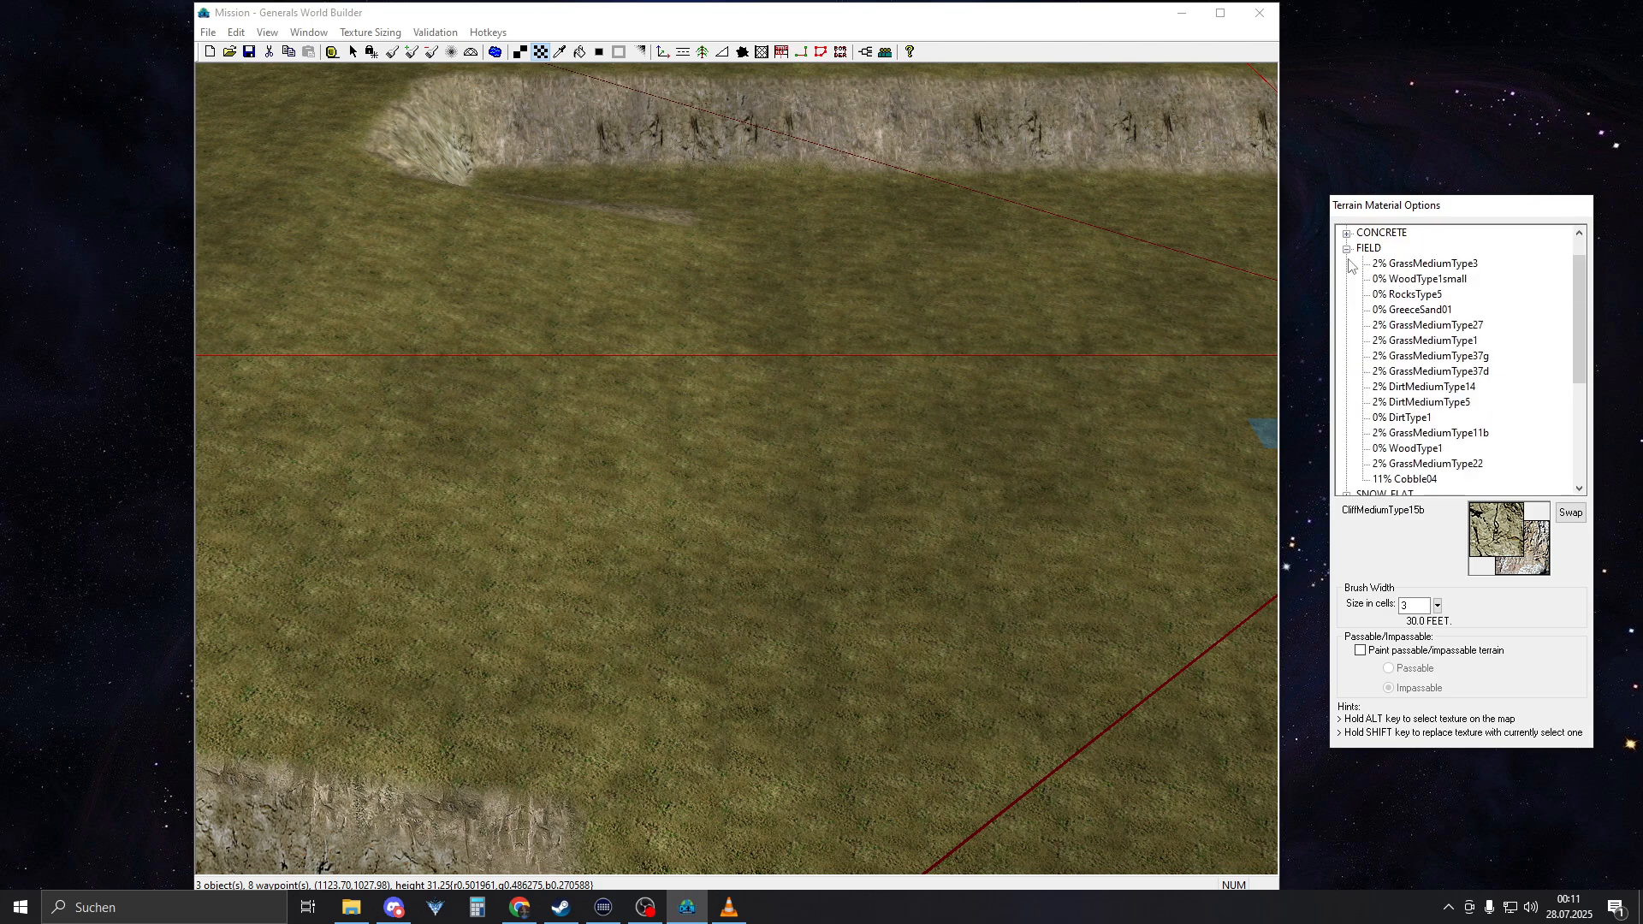
click(1347, 251)
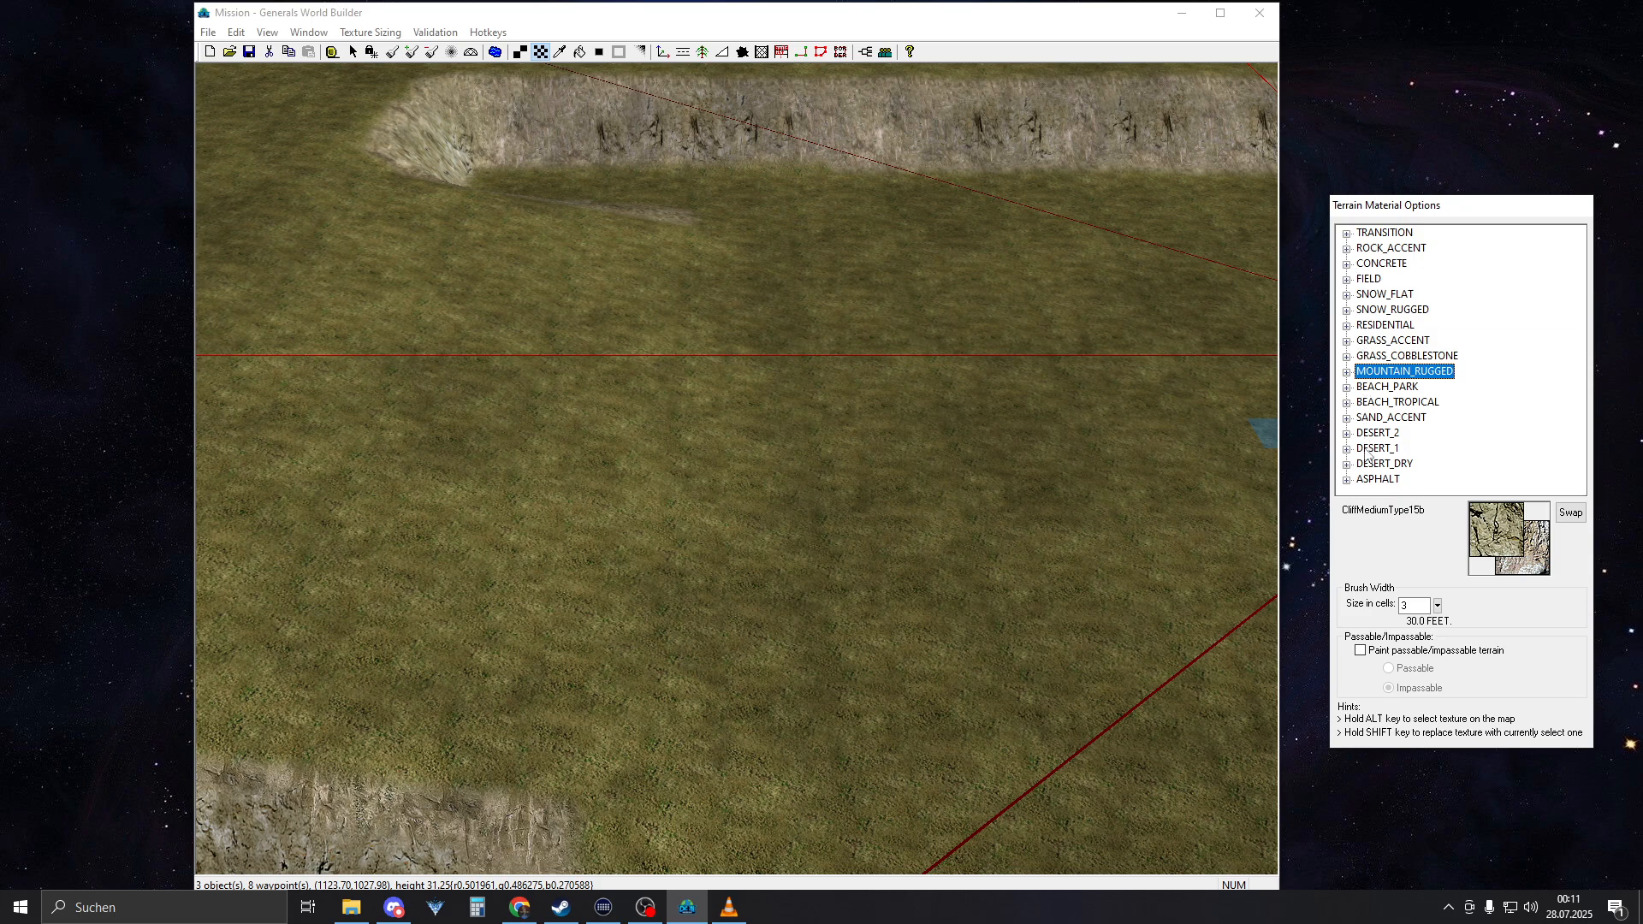
click(1346, 265)
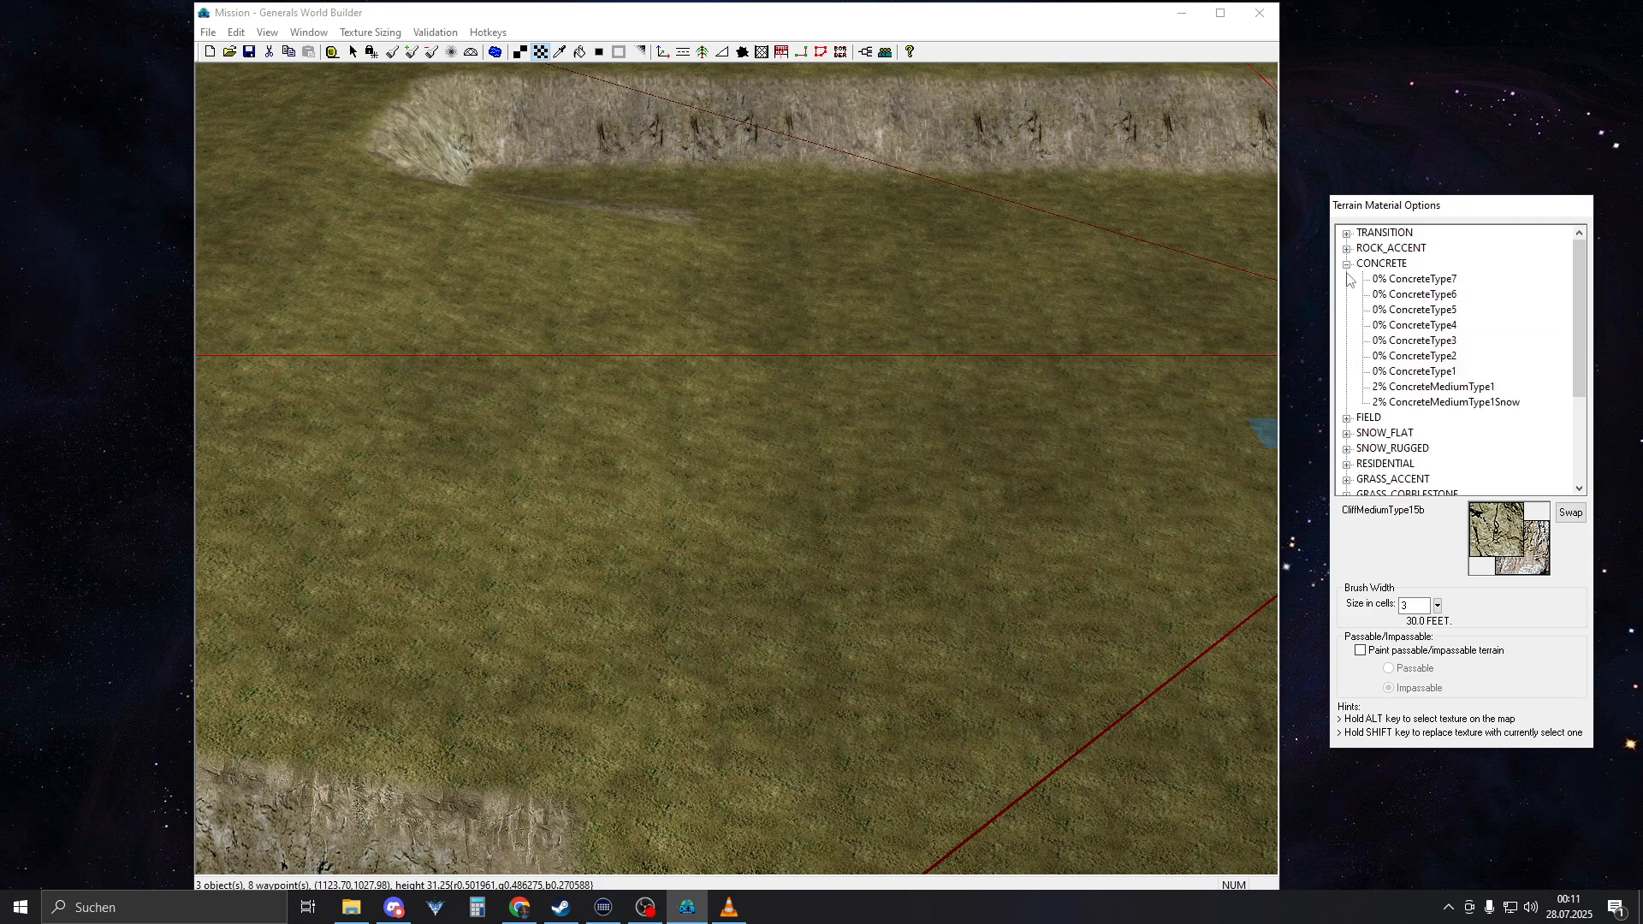
click(1420, 280)
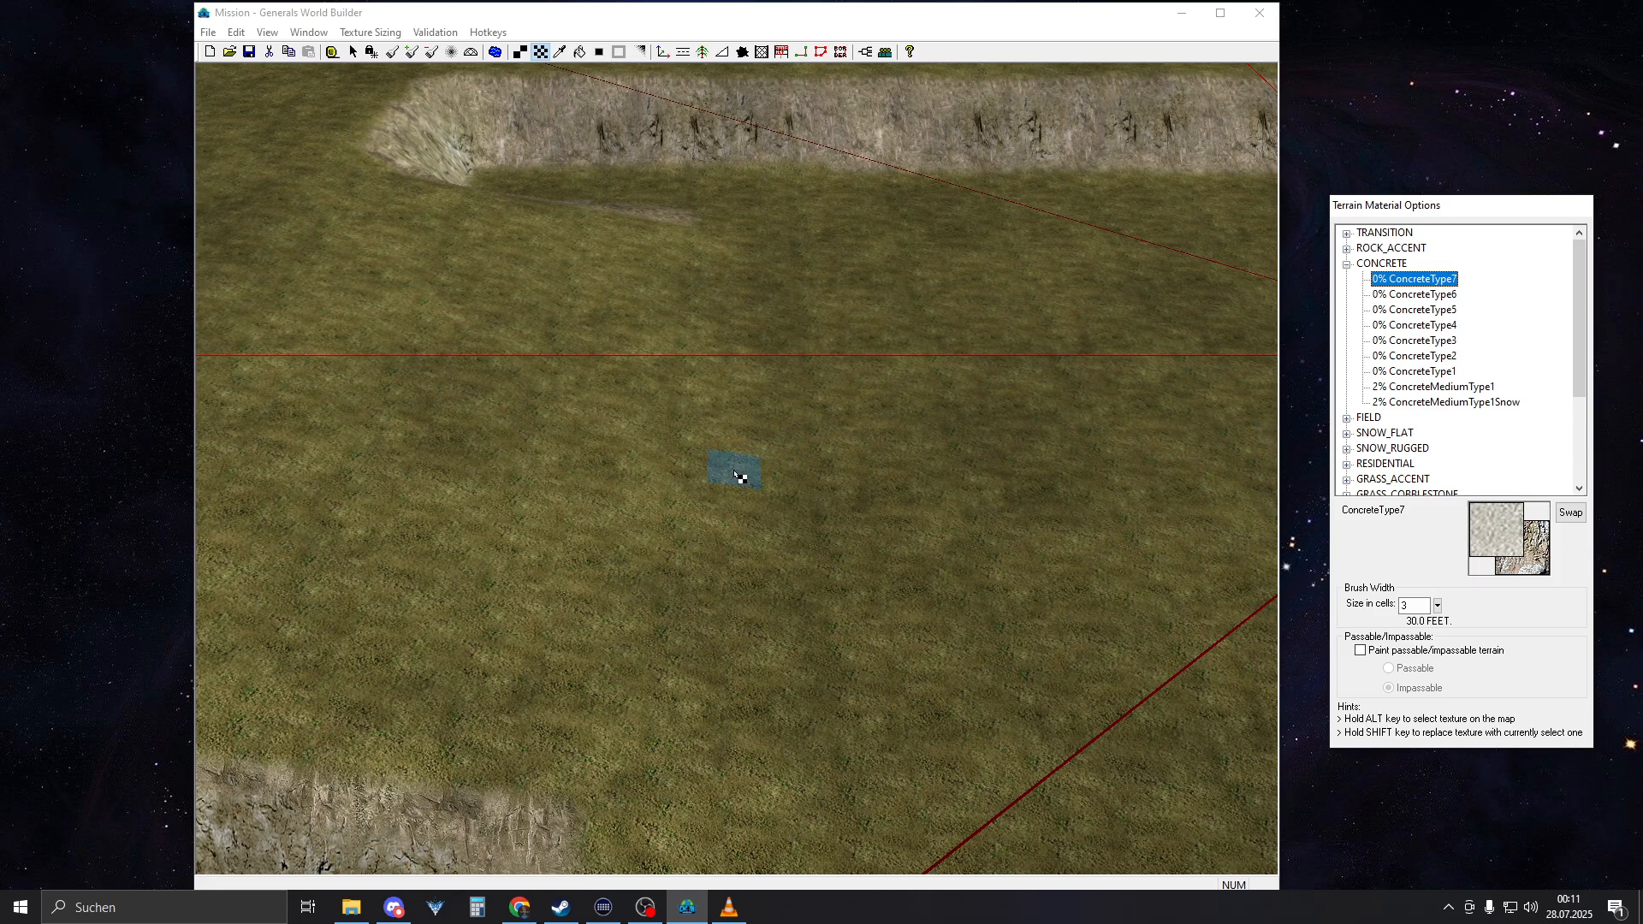
right_drag(736, 472, 851, 548)
click(1389, 296)
click(1392, 280)
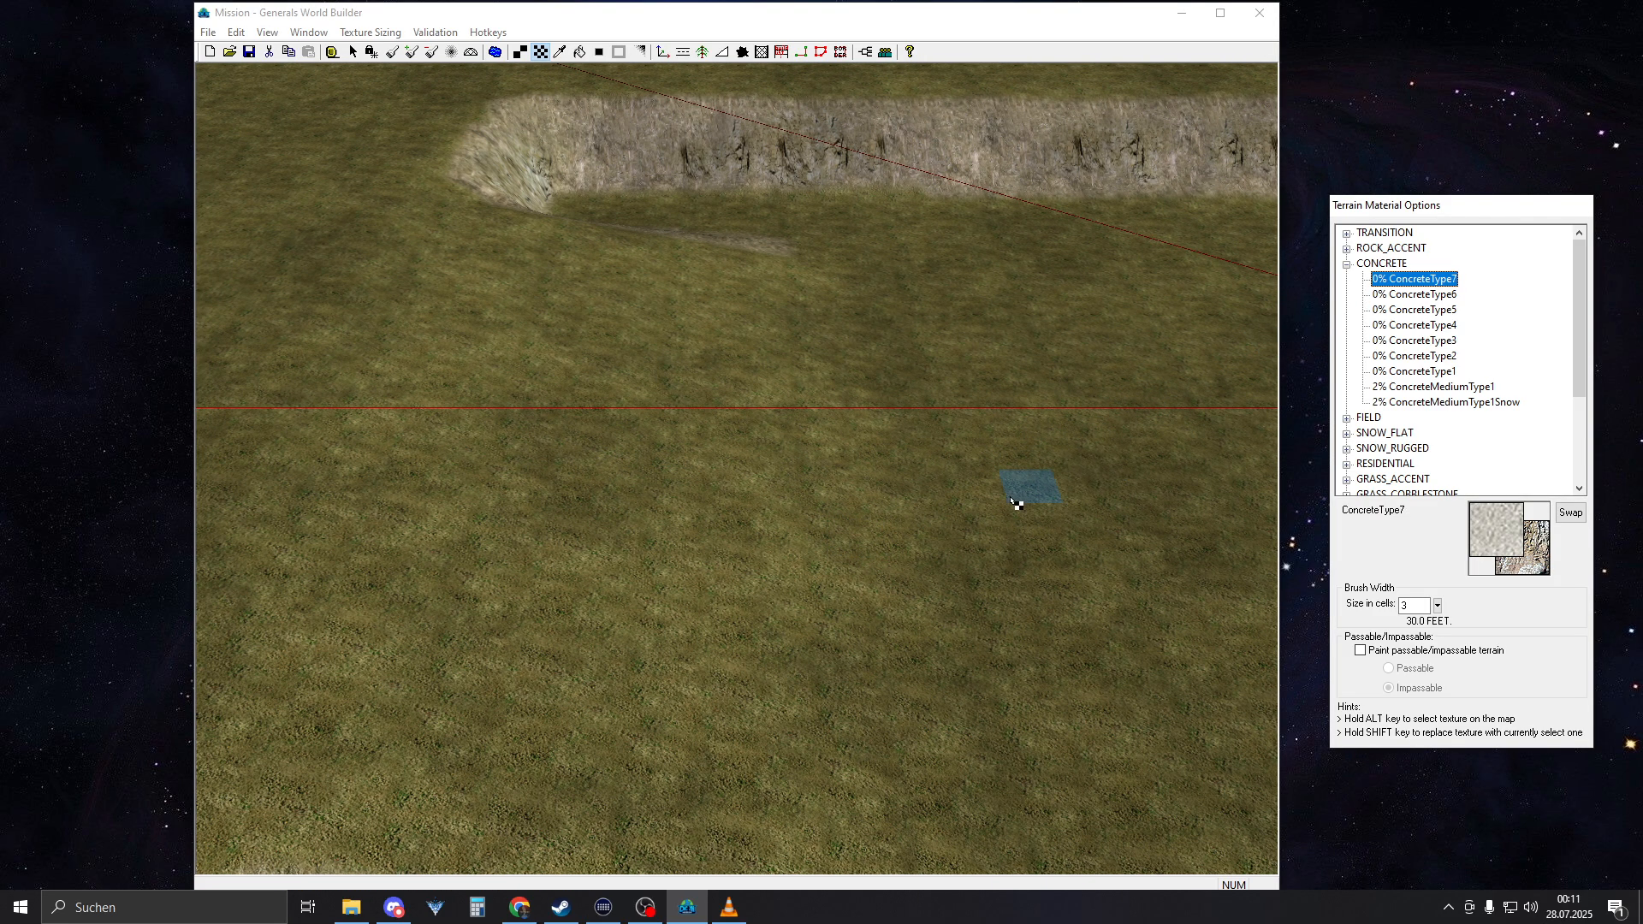
right_drag(1018, 530, 736, 509)
right_drag(1121, 509, 650, 530)
mouse_move(715, 544)
mouse_down()
mouse_move(653, 531)
mouse_move(770, 548)
mouse_up()
Paint separate test patches of ConcreteType6 and ConcreteType5 on the grass near the ConcreteType7 patch
click(1446, 313)
click(1420, 295)
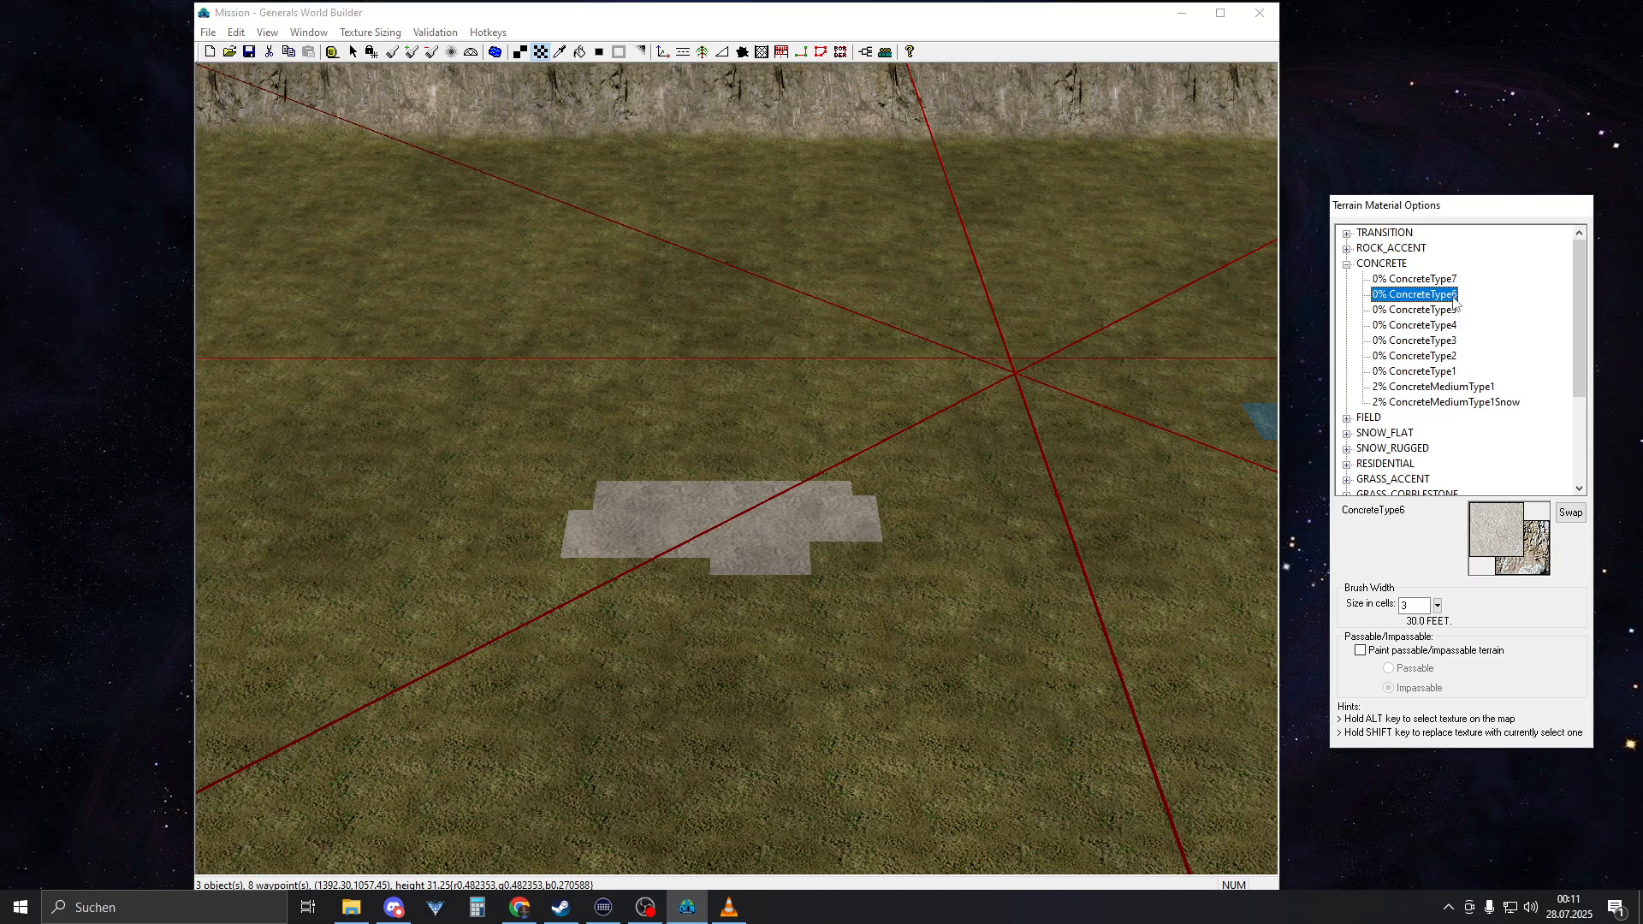
right_drag(967, 434, 862, 440)
mouse_move(667, 424)
mouse_down()
mouse_move(605, 429)
mouse_move(843, 449)
mouse_up()
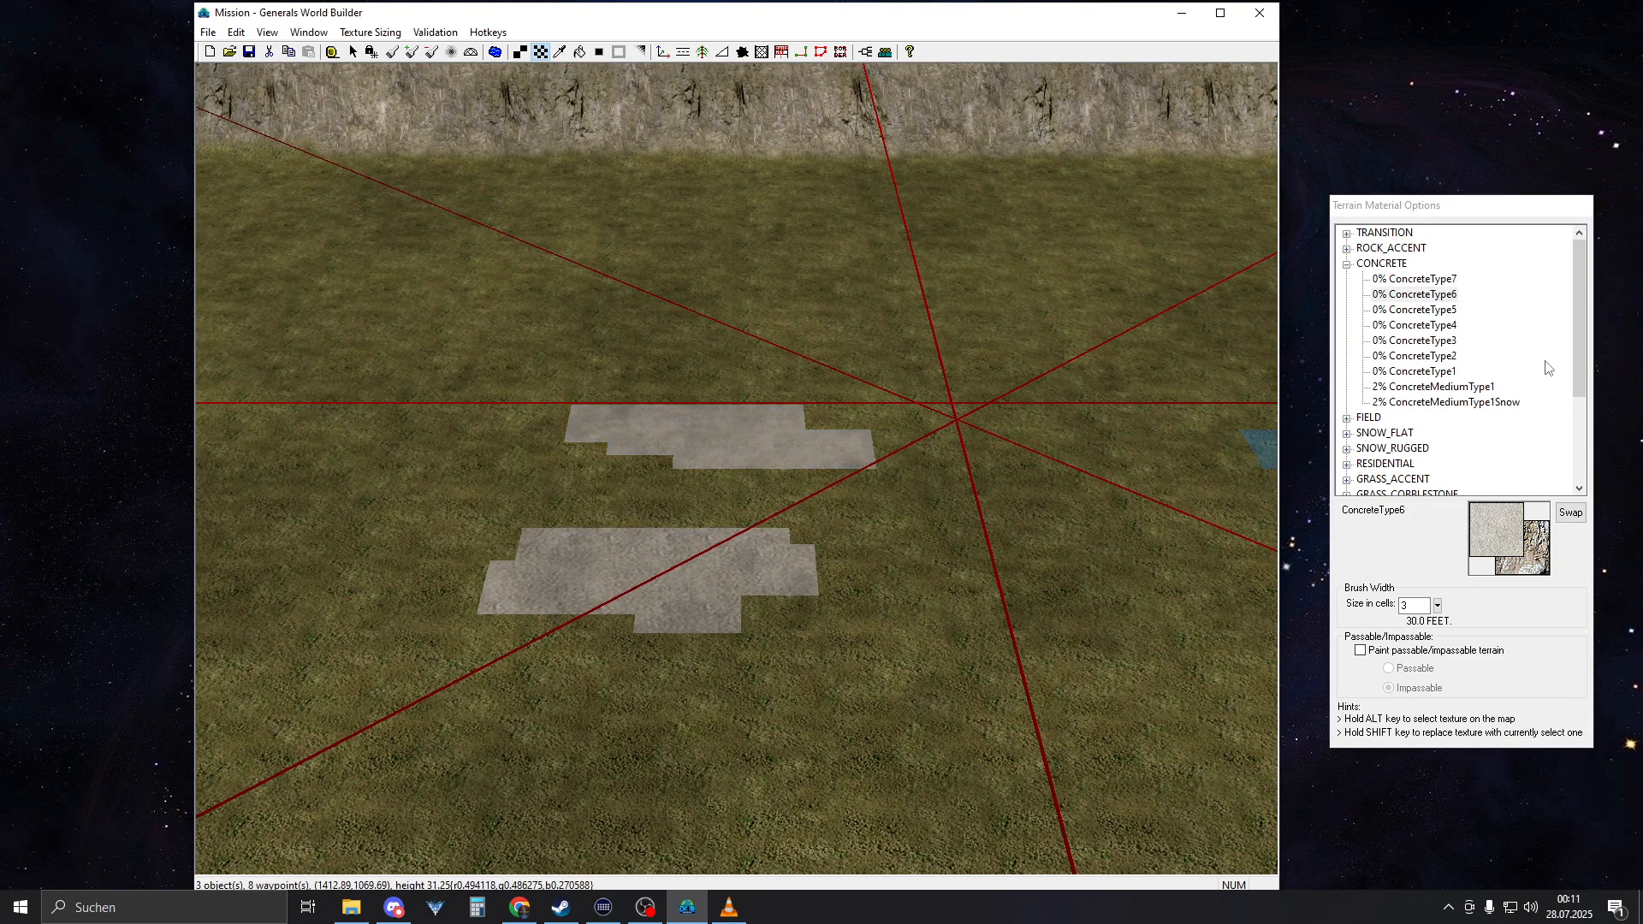
click(1419, 310)
right_drag(1232, 501, 936, 502)
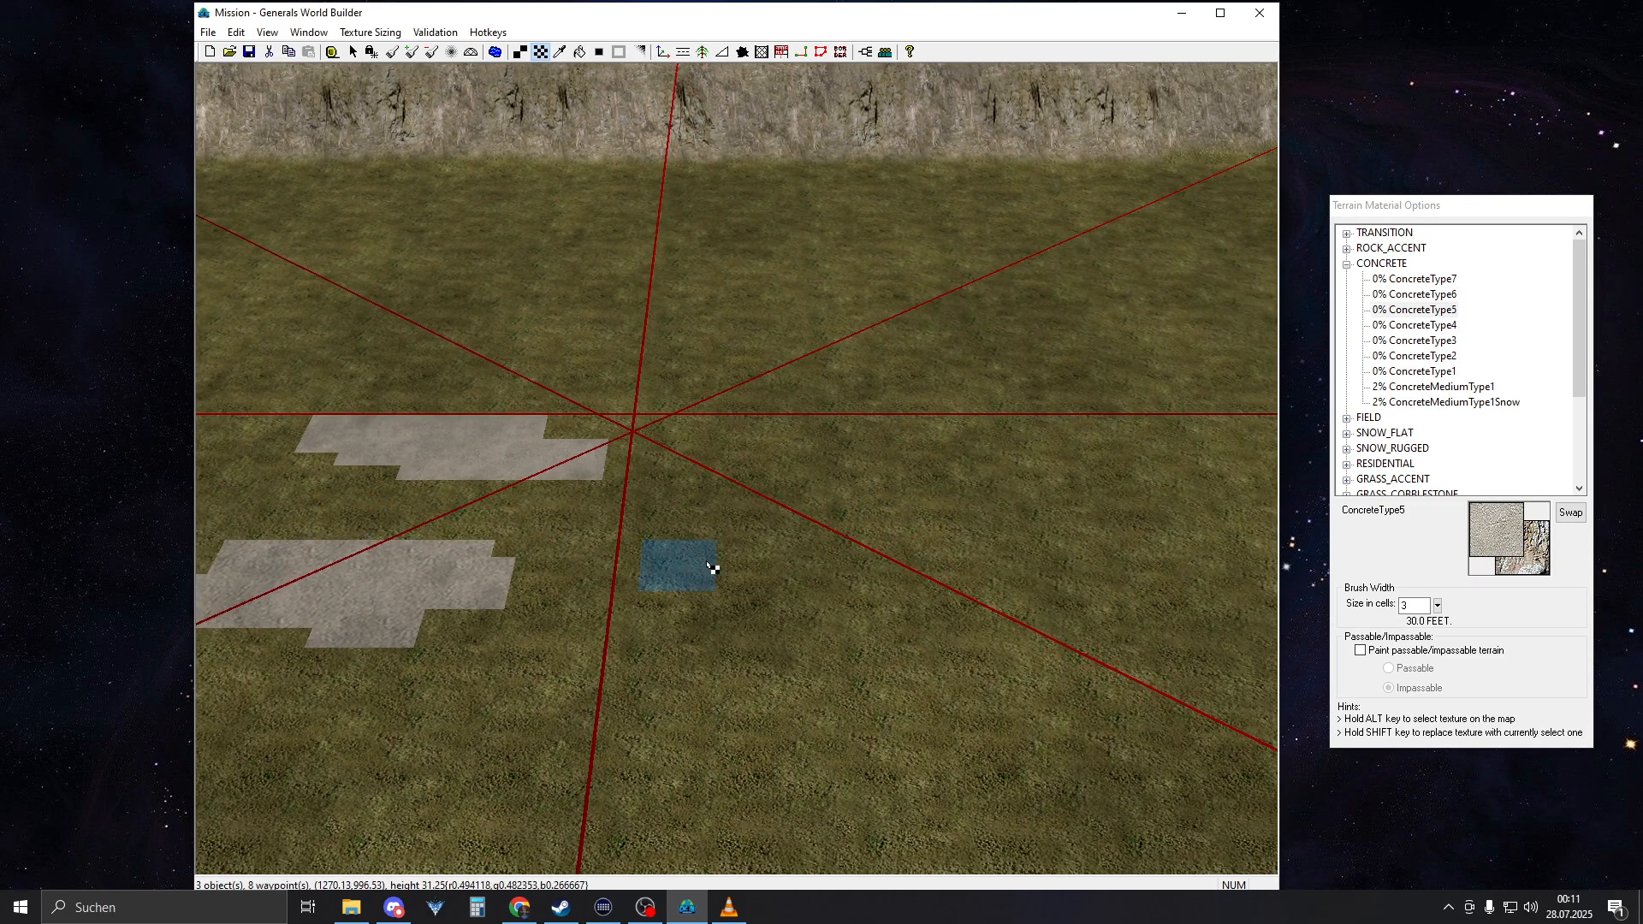
mouse_move(707, 565)
mouse_down()
mouse_move(894, 509)
mouse_move(866, 481)
mouse_up()
Add separate test patches of ConcreteType4 and ConcreteType3 on the grass beside the other concrete samples
click(1420, 325)
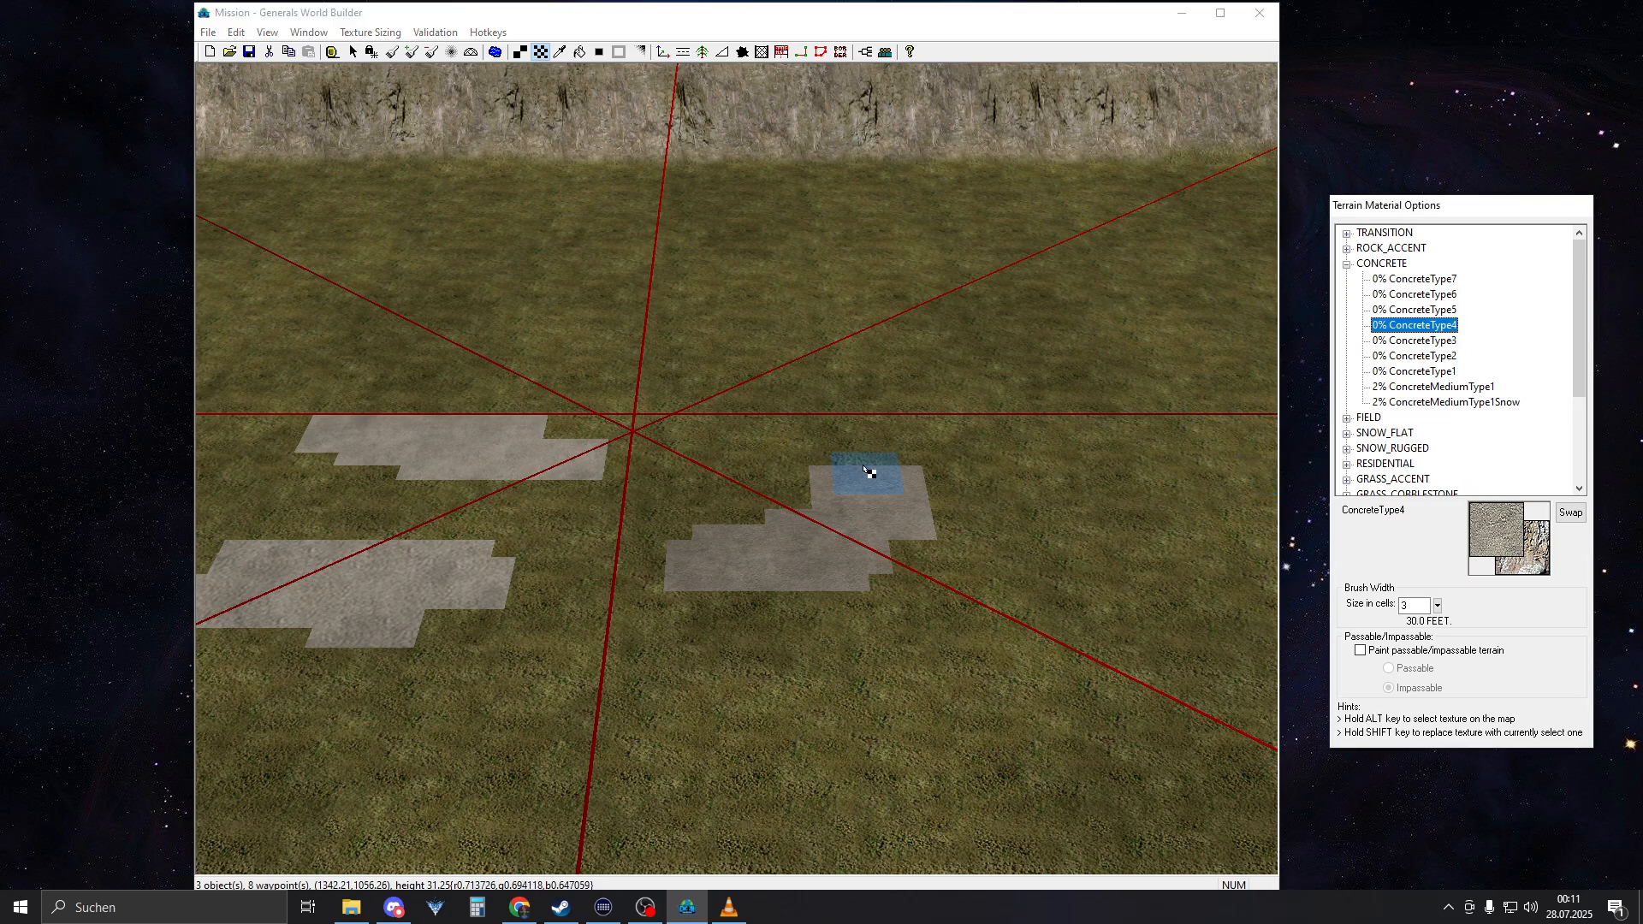
right_drag(782, 368, 767, 448)
drag(766, 447, 839, 458)
scroll(907, 473, up, 3)
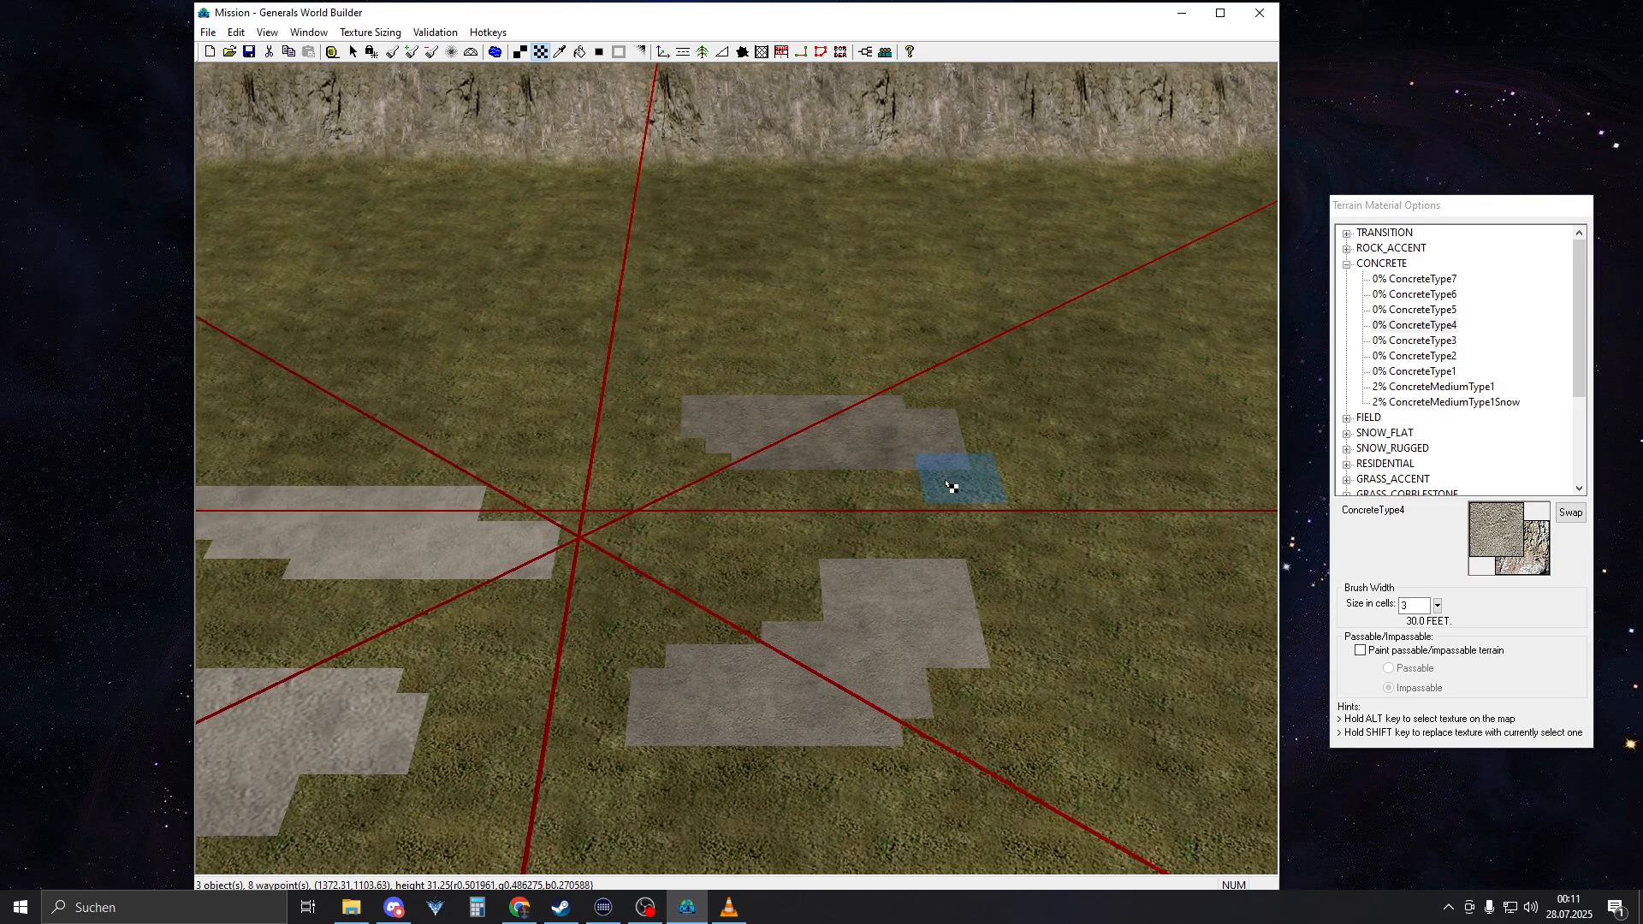
scroll(941, 488, up, 4)
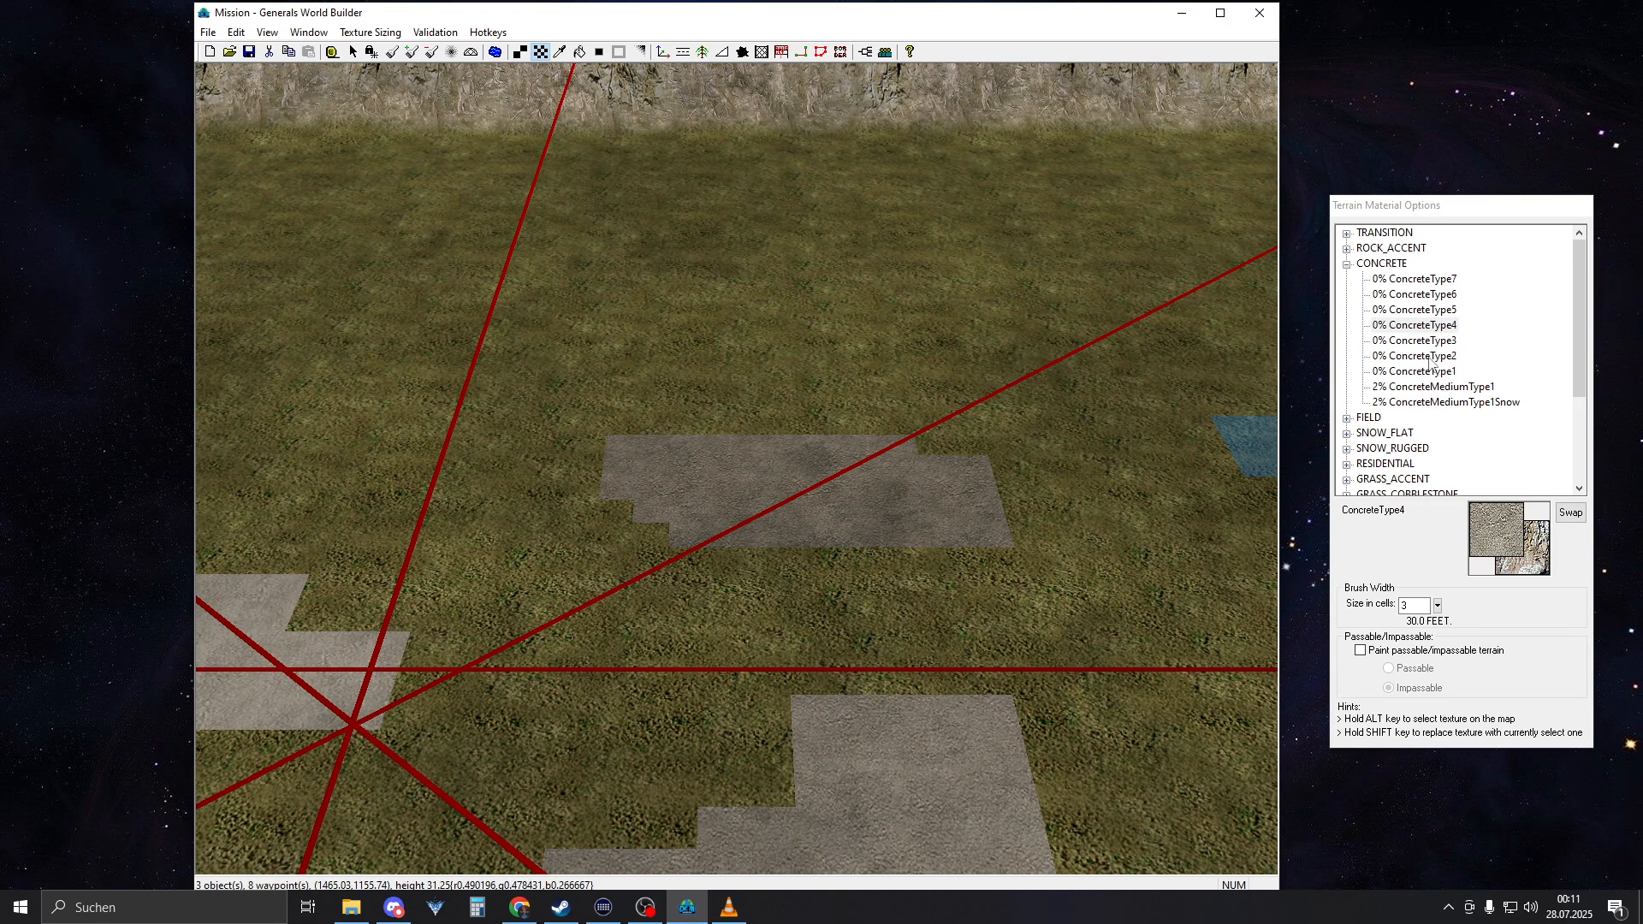
click(1412, 340)
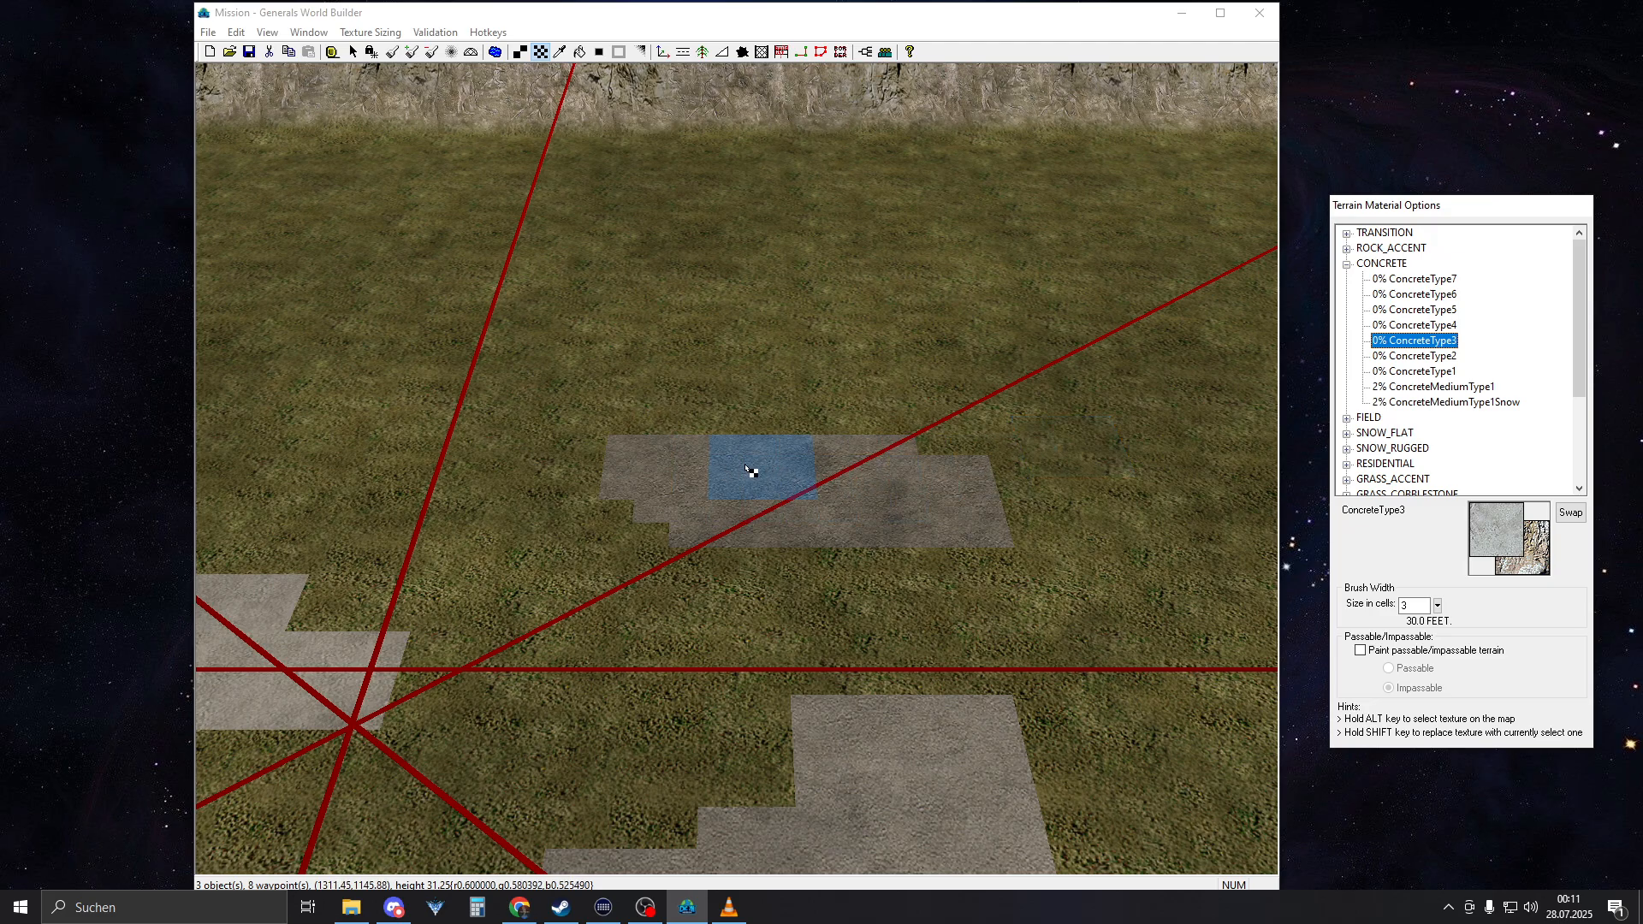
right_drag(740, 458, 975, 489)
drag(996, 602, 1162, 557)
right_drag(836, 480, 1075, 526)
Paint separate test patches of ConcreteType2 and ConcreteType1 on the grass around the existing concrete samples
click(1435, 355)
right_drag(1045, 397, 716, 587)
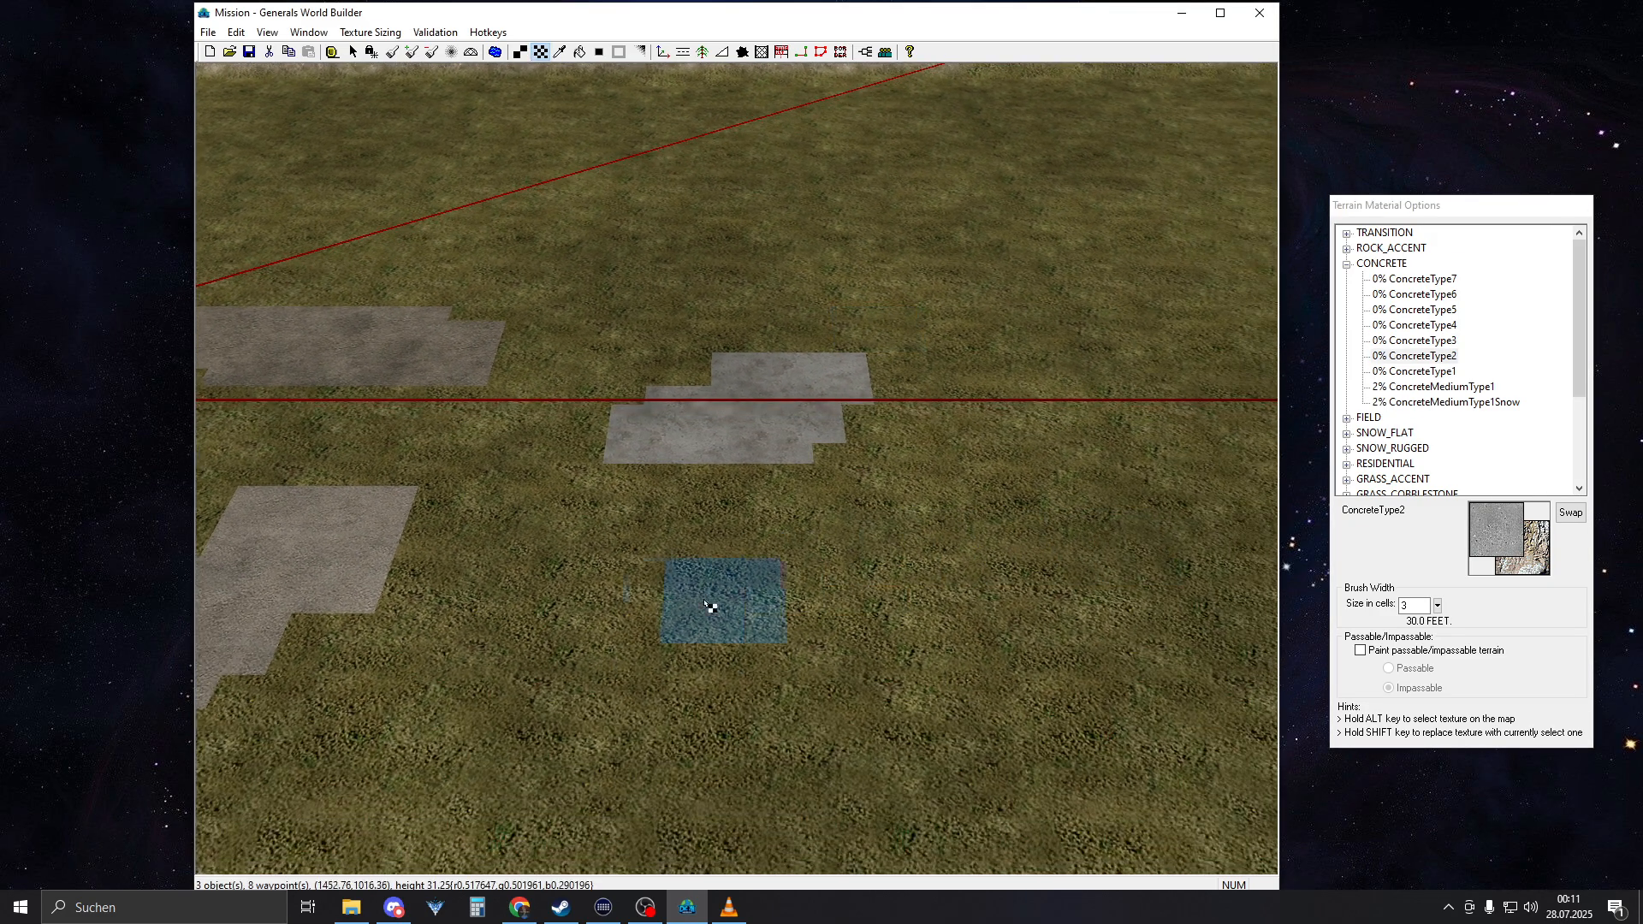
mouse_move(715, 587)
mouse_down()
mouse_move(682, 685)
mouse_move(843, 736)
mouse_up()
right_drag(990, 584, 836, 601)
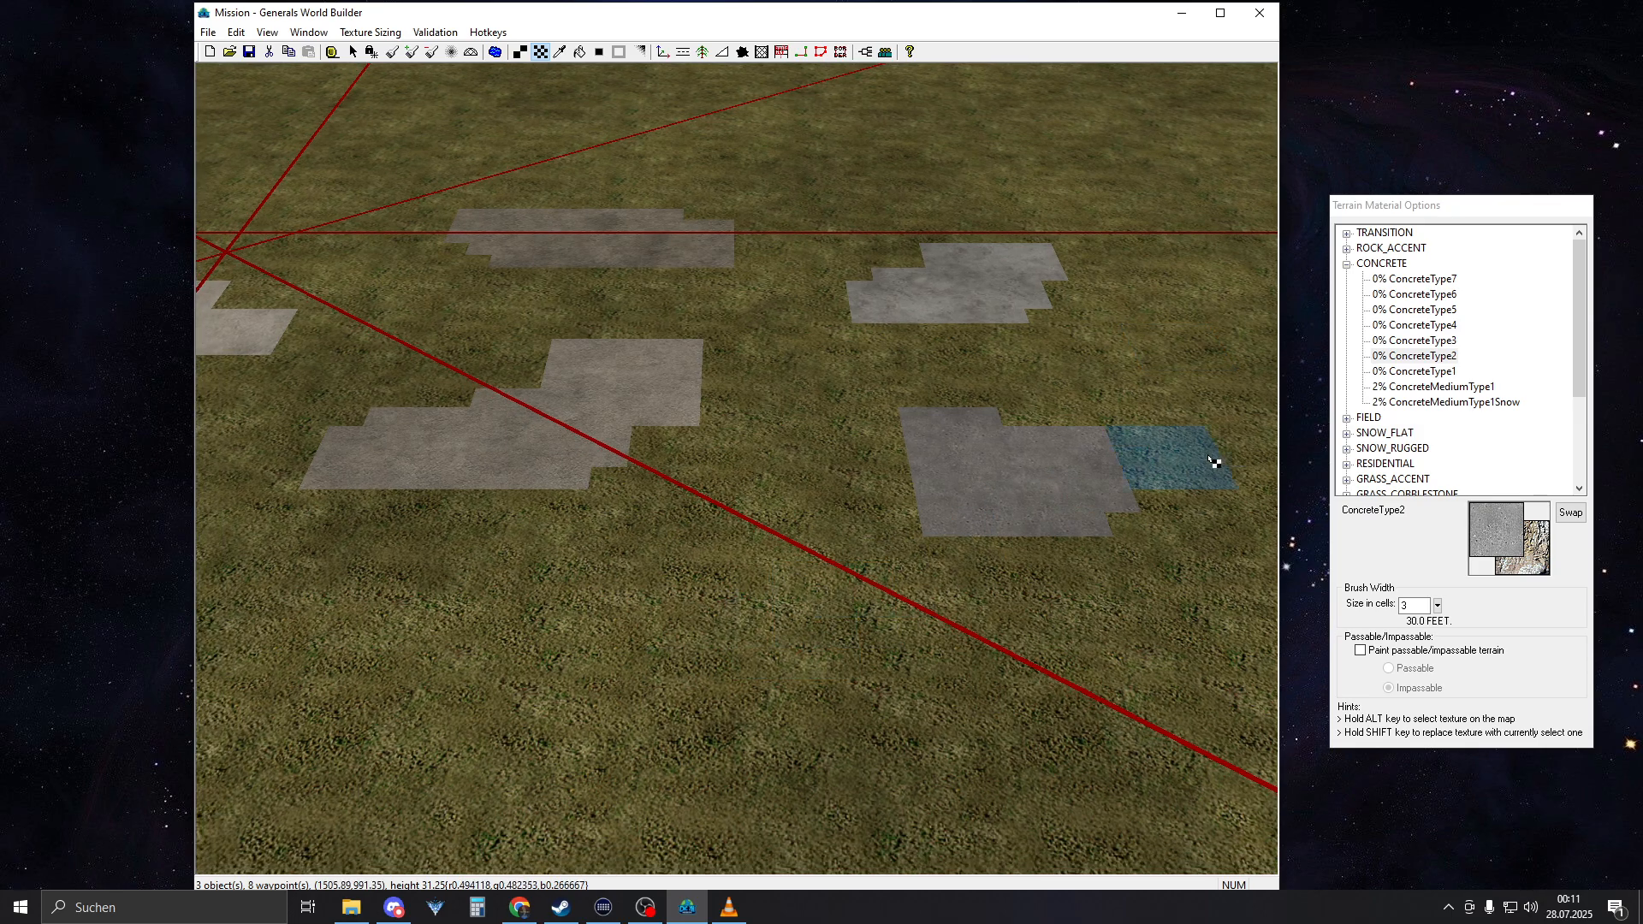
click(1462, 387)
click(1425, 372)
right_drag(1002, 575, 820, 641)
drag(820, 641, 709, 648)
Add separate test patches of ConcreteMediumType1 and ConcreteMediumType1Snow on the grass next to the concrete samples
click(1430, 385)
right_drag(945, 475, 800, 548)
drag(746, 572, 576, 584)
click(1413, 417)
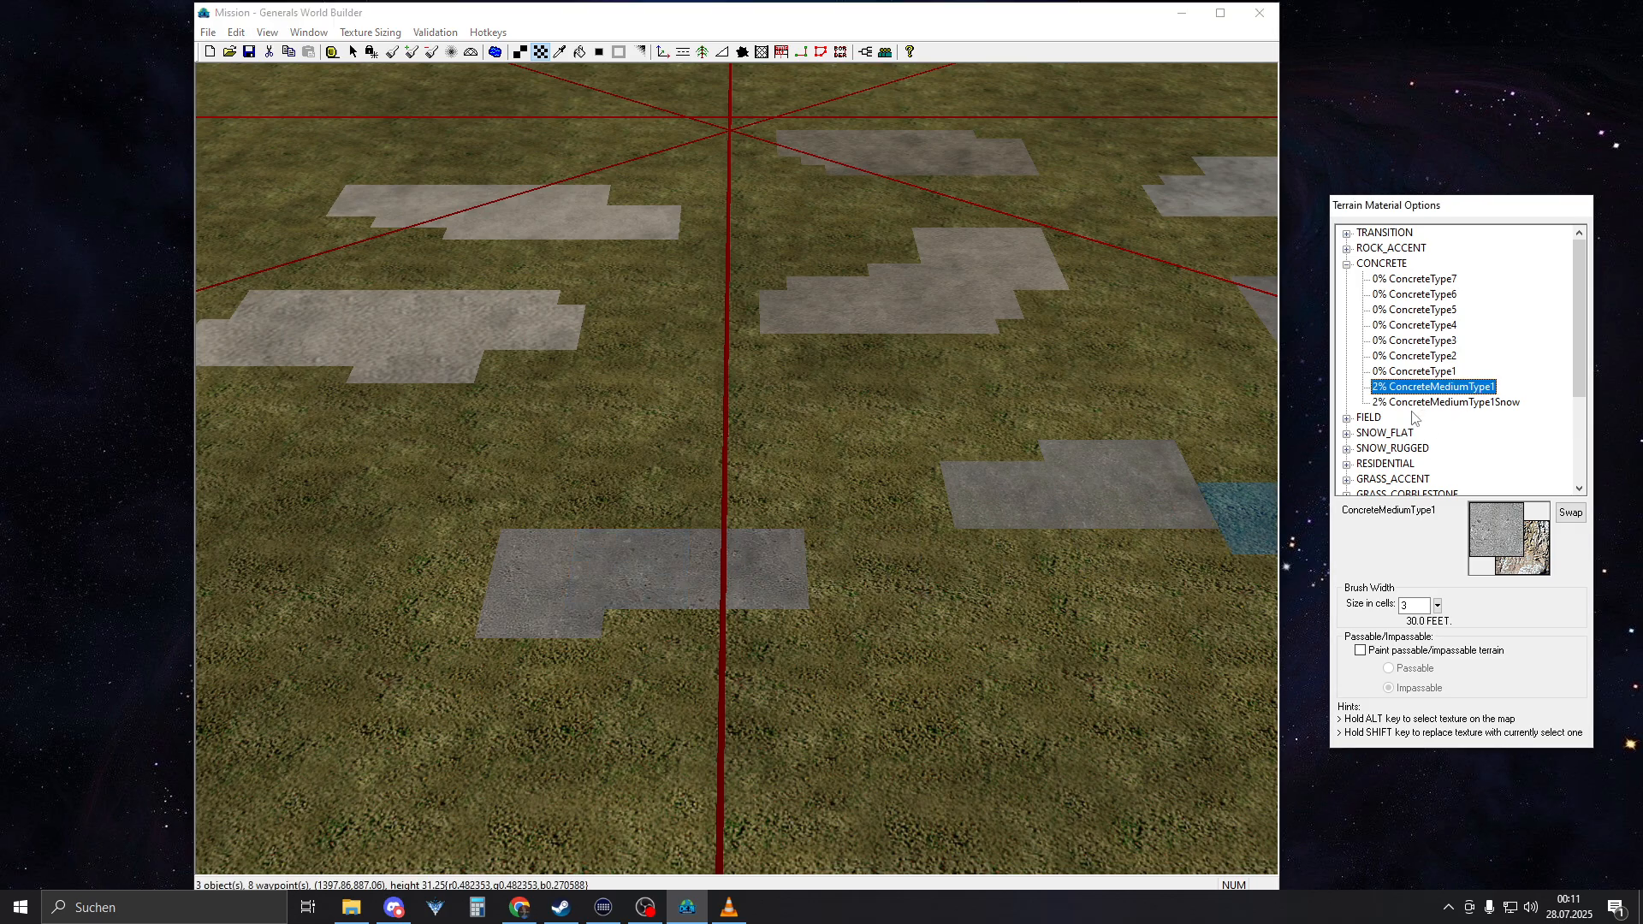
click(1400, 406)
right_drag(1087, 479, 813, 505)
drag(381, 522, 473, 521)
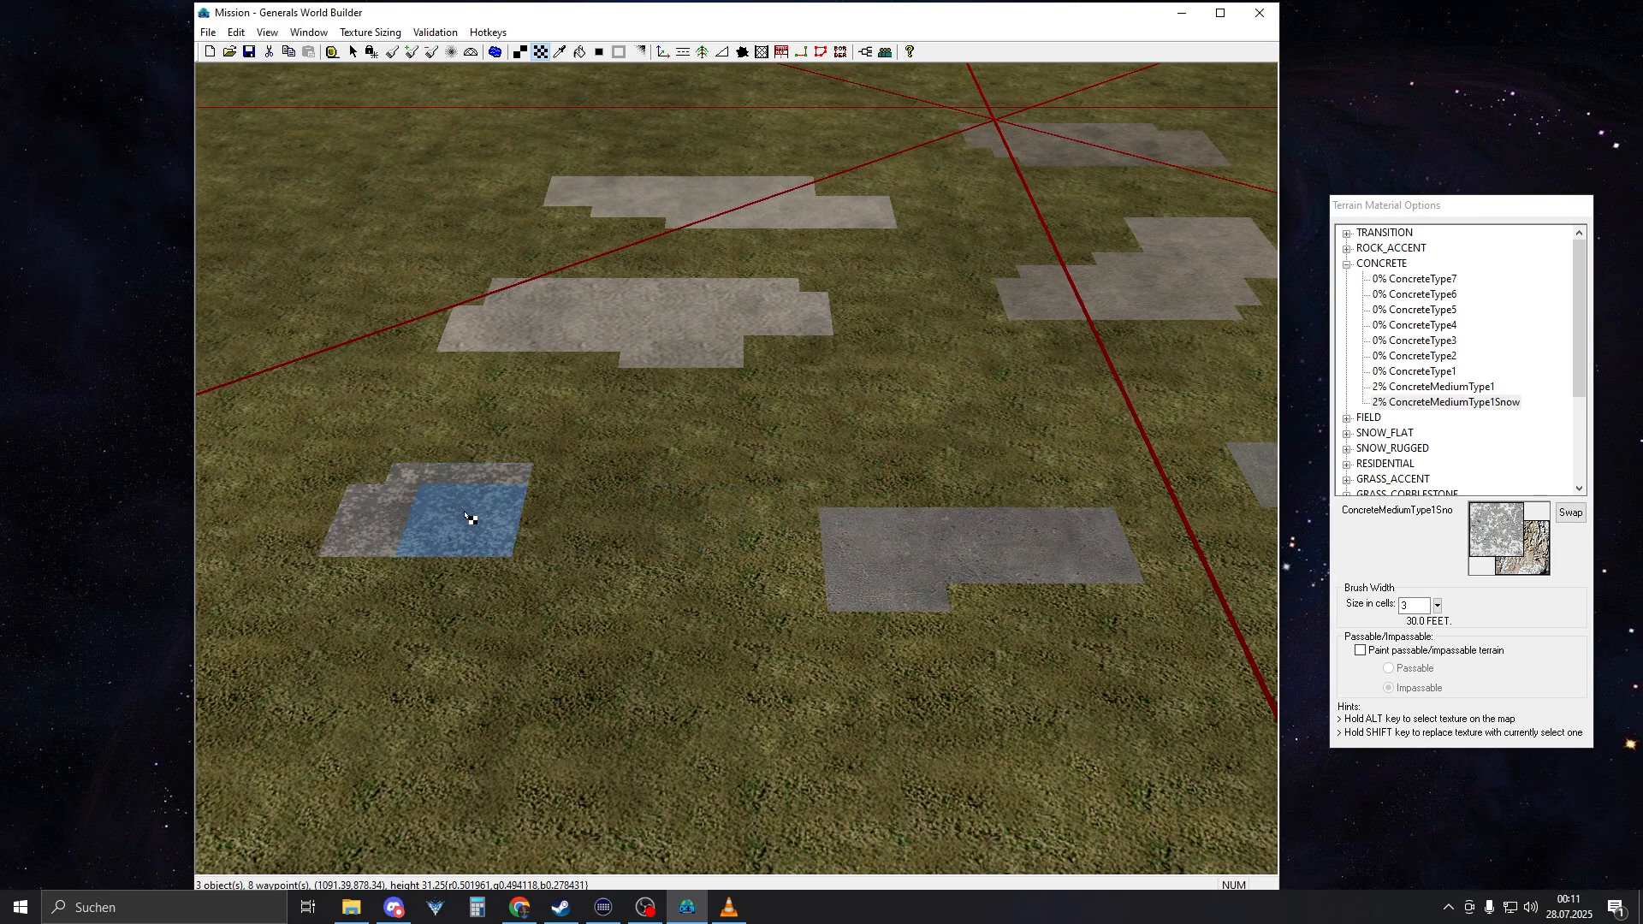
Switch to VLC media player, seek the reference video to 03:07, and compare its pavement with the painted concrete patches
right_drag(684, 572, 903, 477)
click(730, 907)
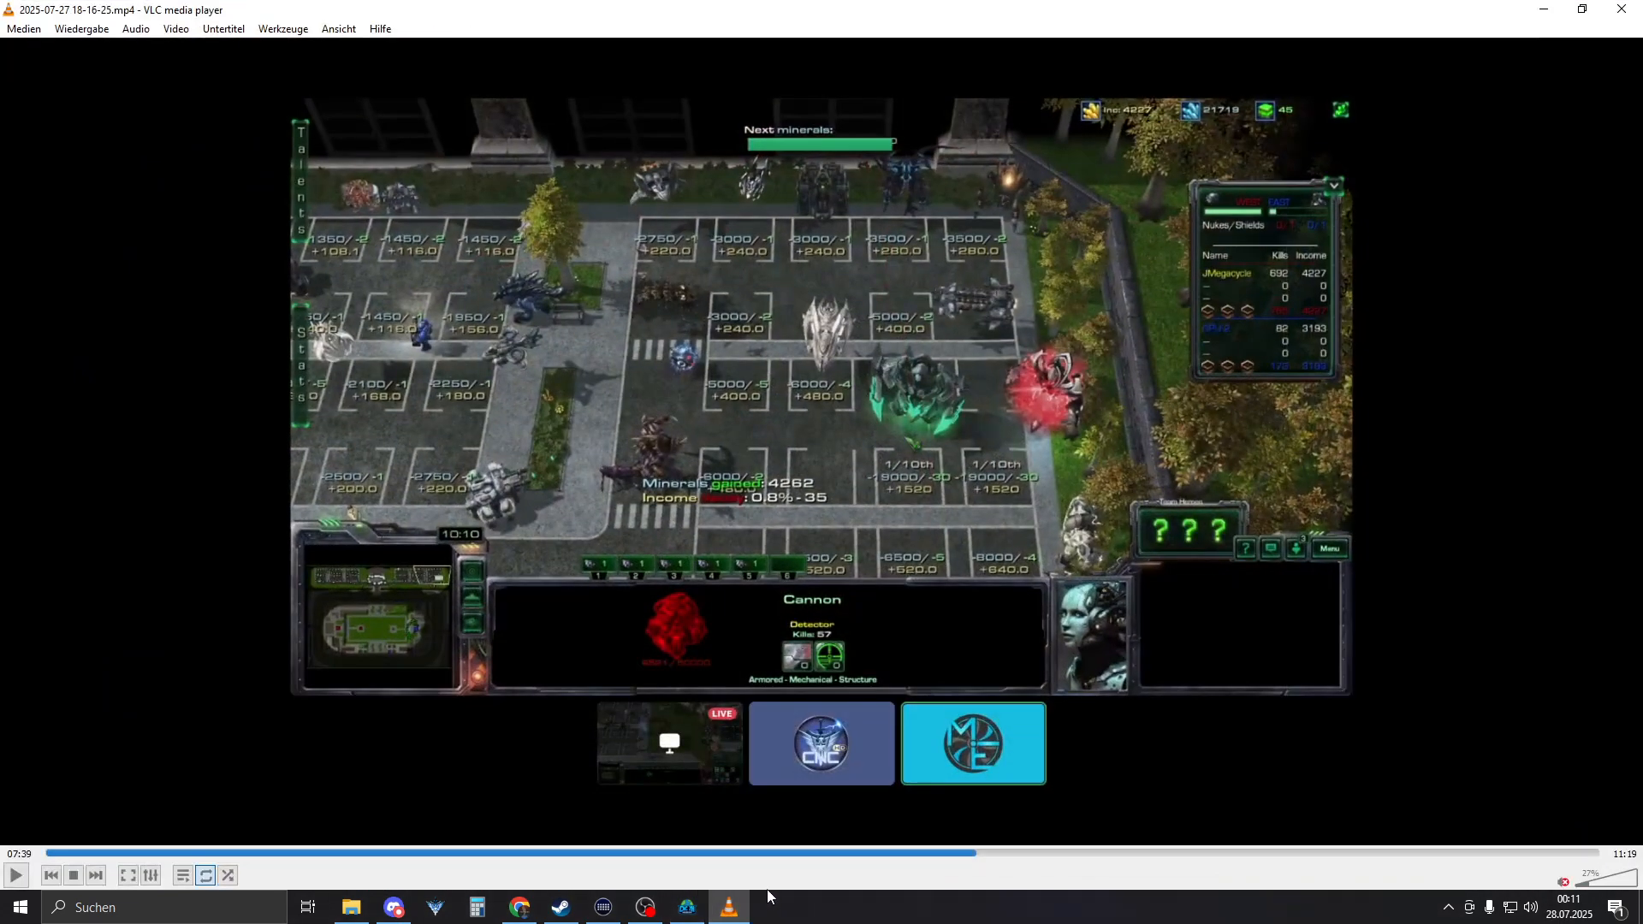
drag(857, 854, 475, 868)
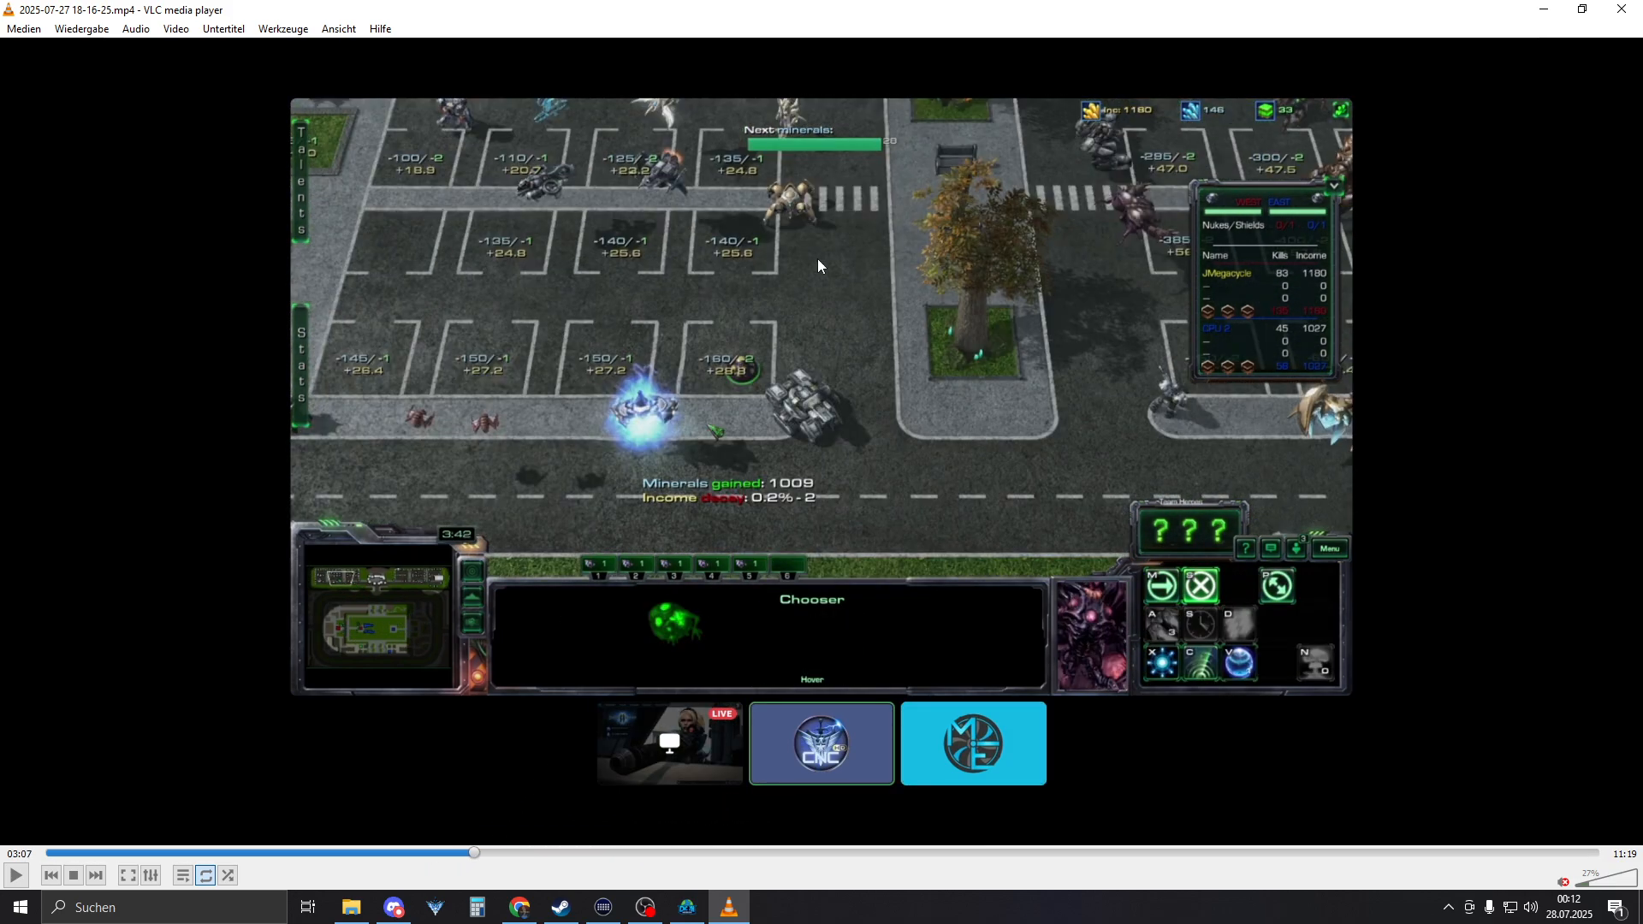
click(1544, 15)
right_drag(653, 433, 1151, 182)
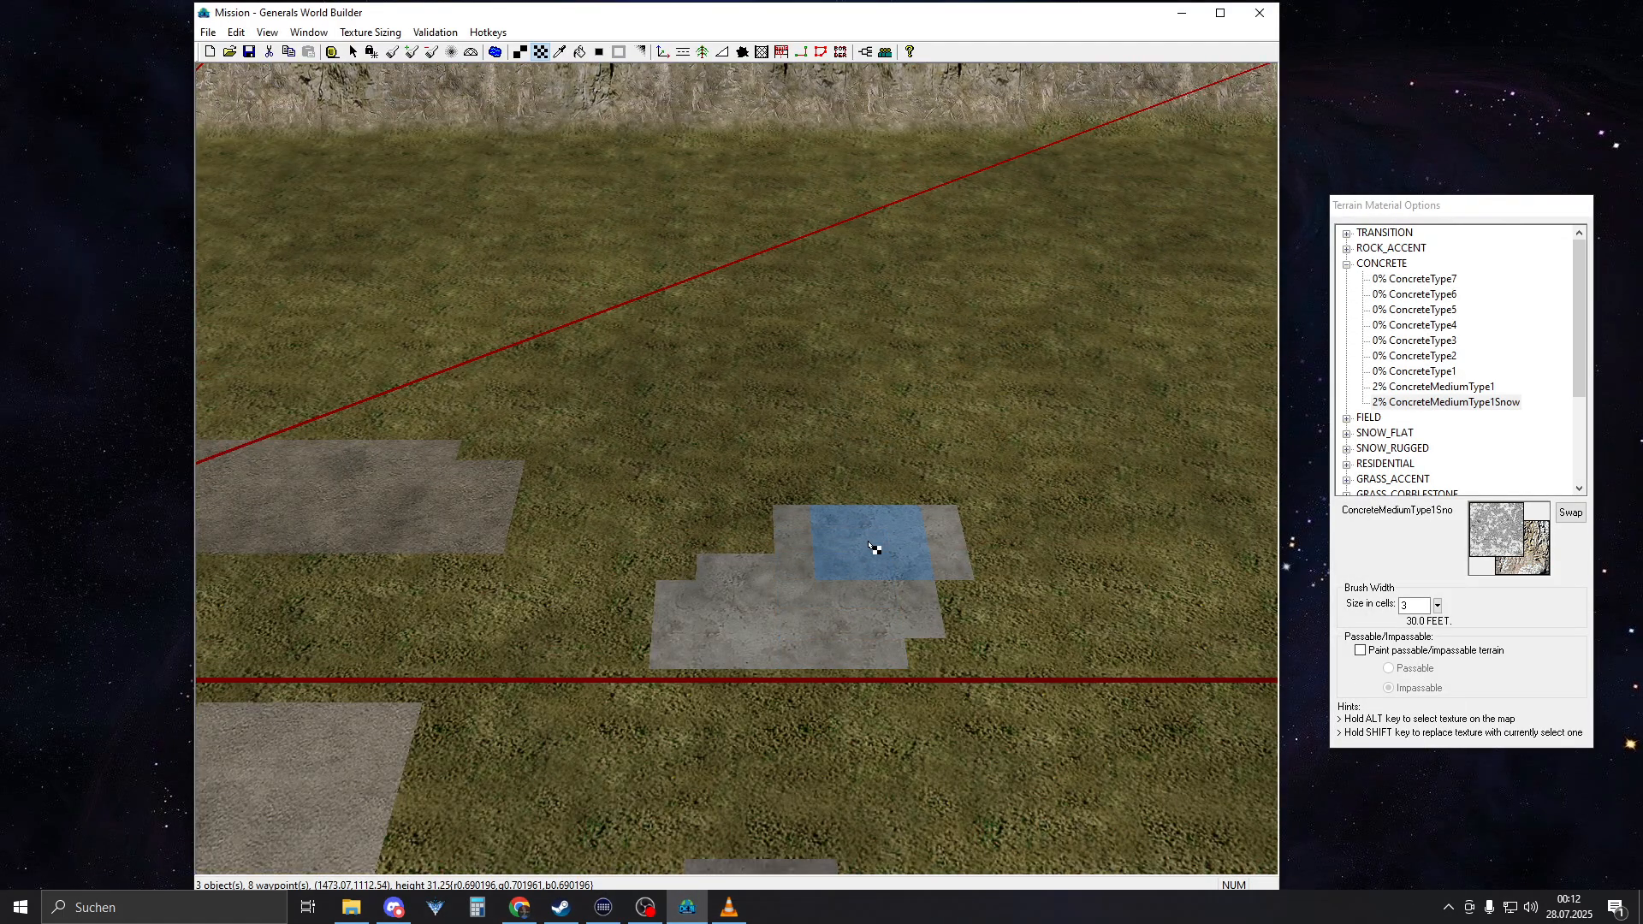
right_drag(871, 396, 638, 501)
right_drag(560, 474, 330, 536)
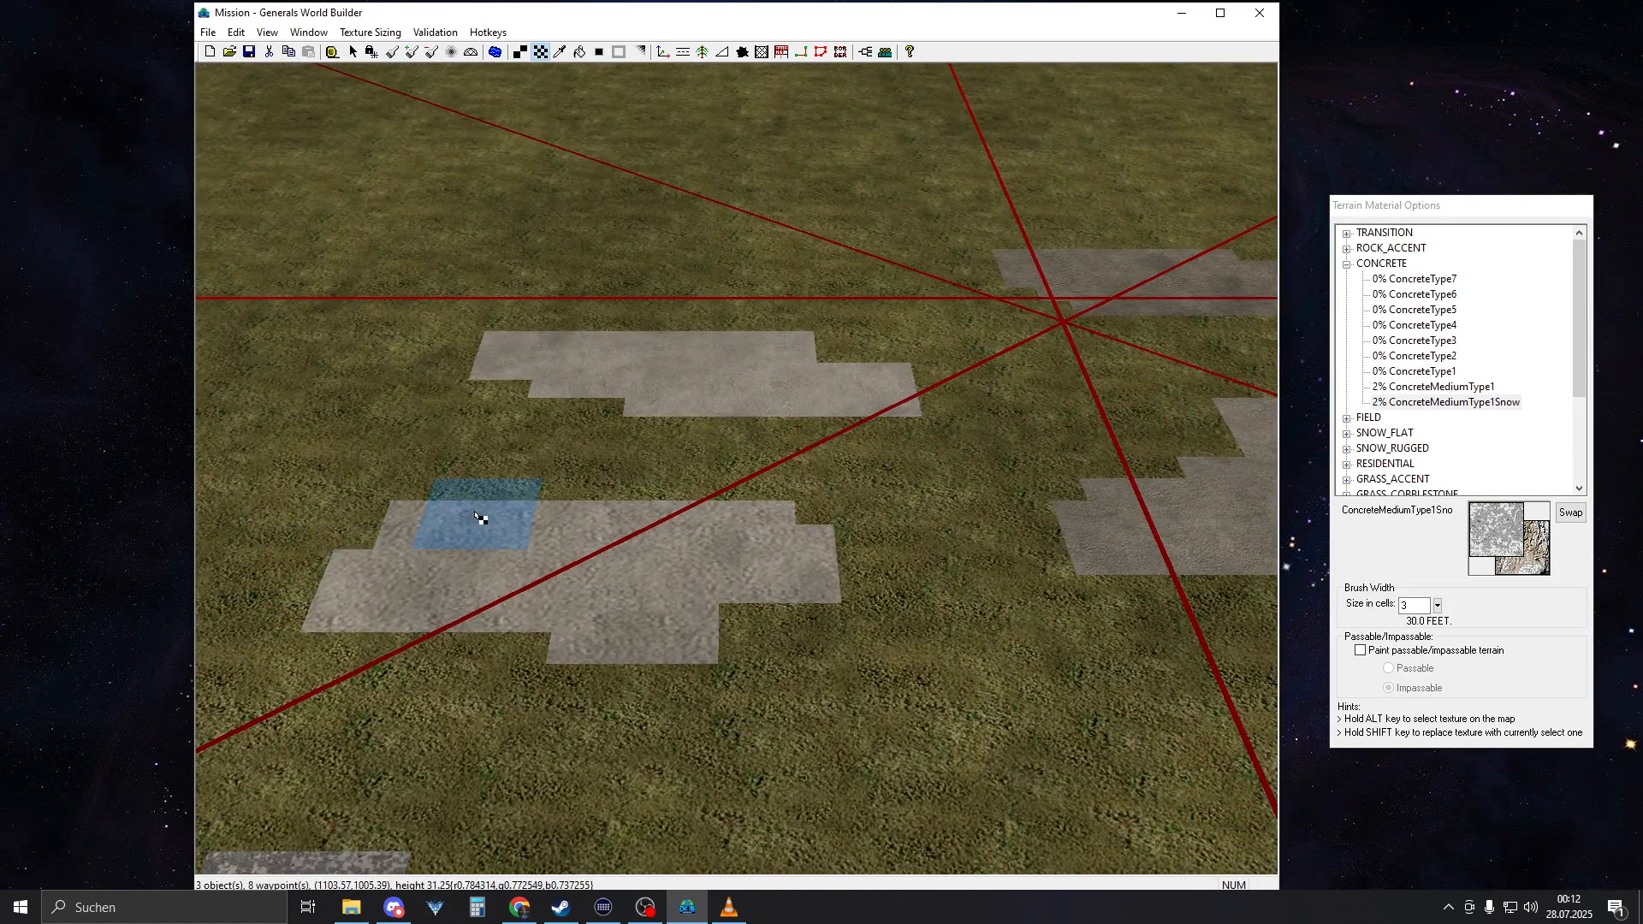
right_drag(477, 516, 730, 536)
Seek the reference video to 02:56 and compare its concrete paving with the test patches in World Builder
click(729, 909)
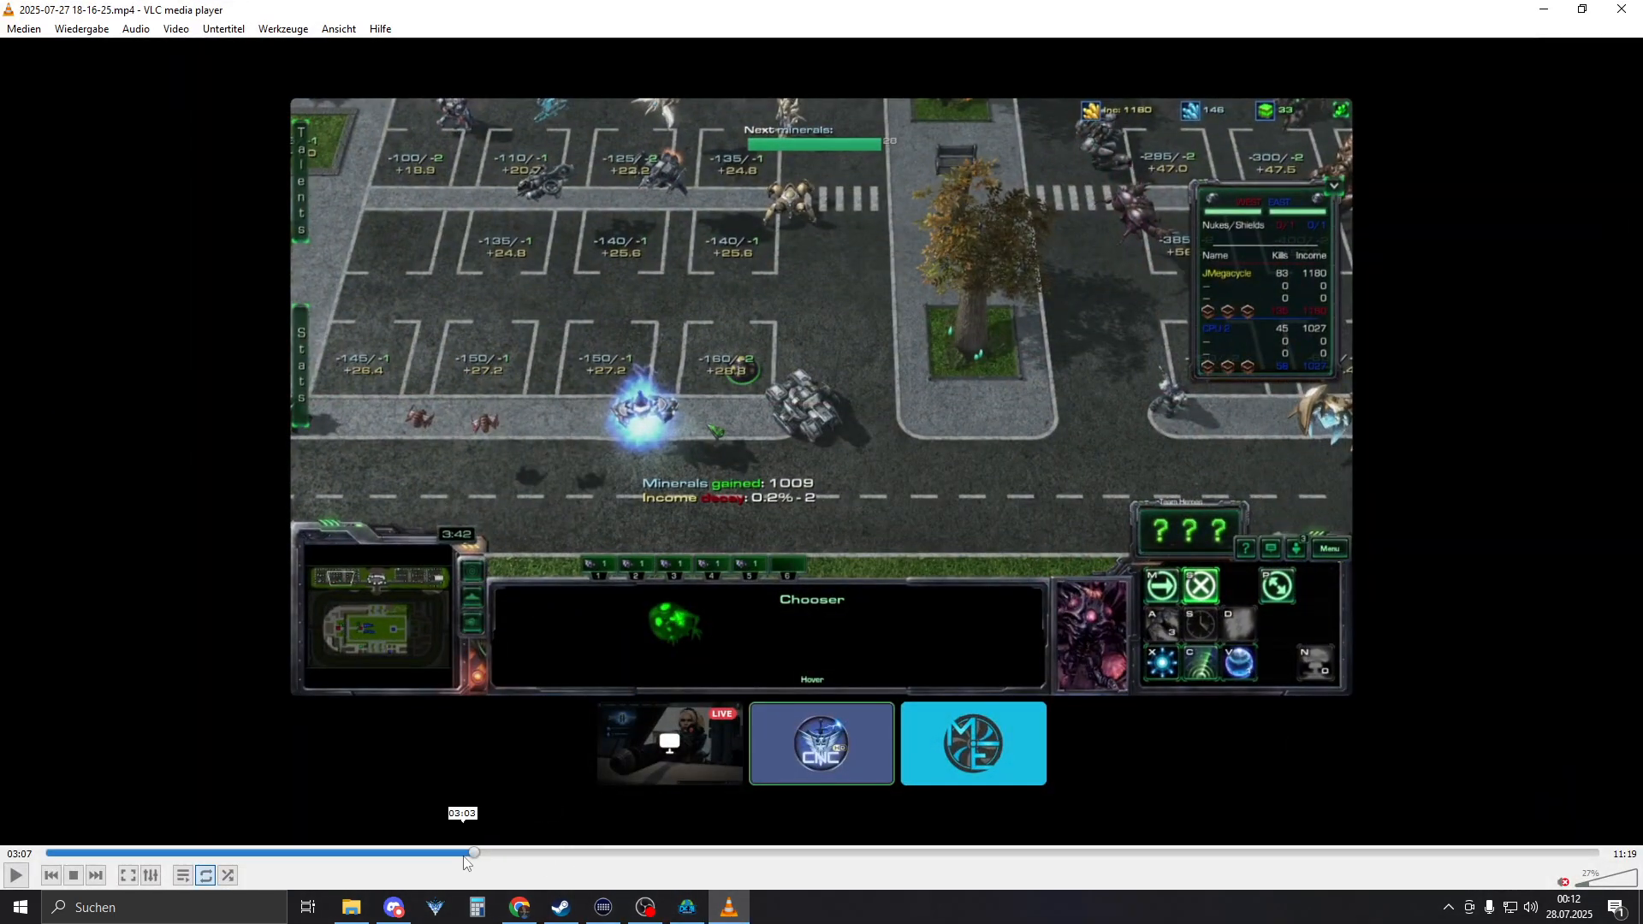
drag(465, 854, 450, 854)
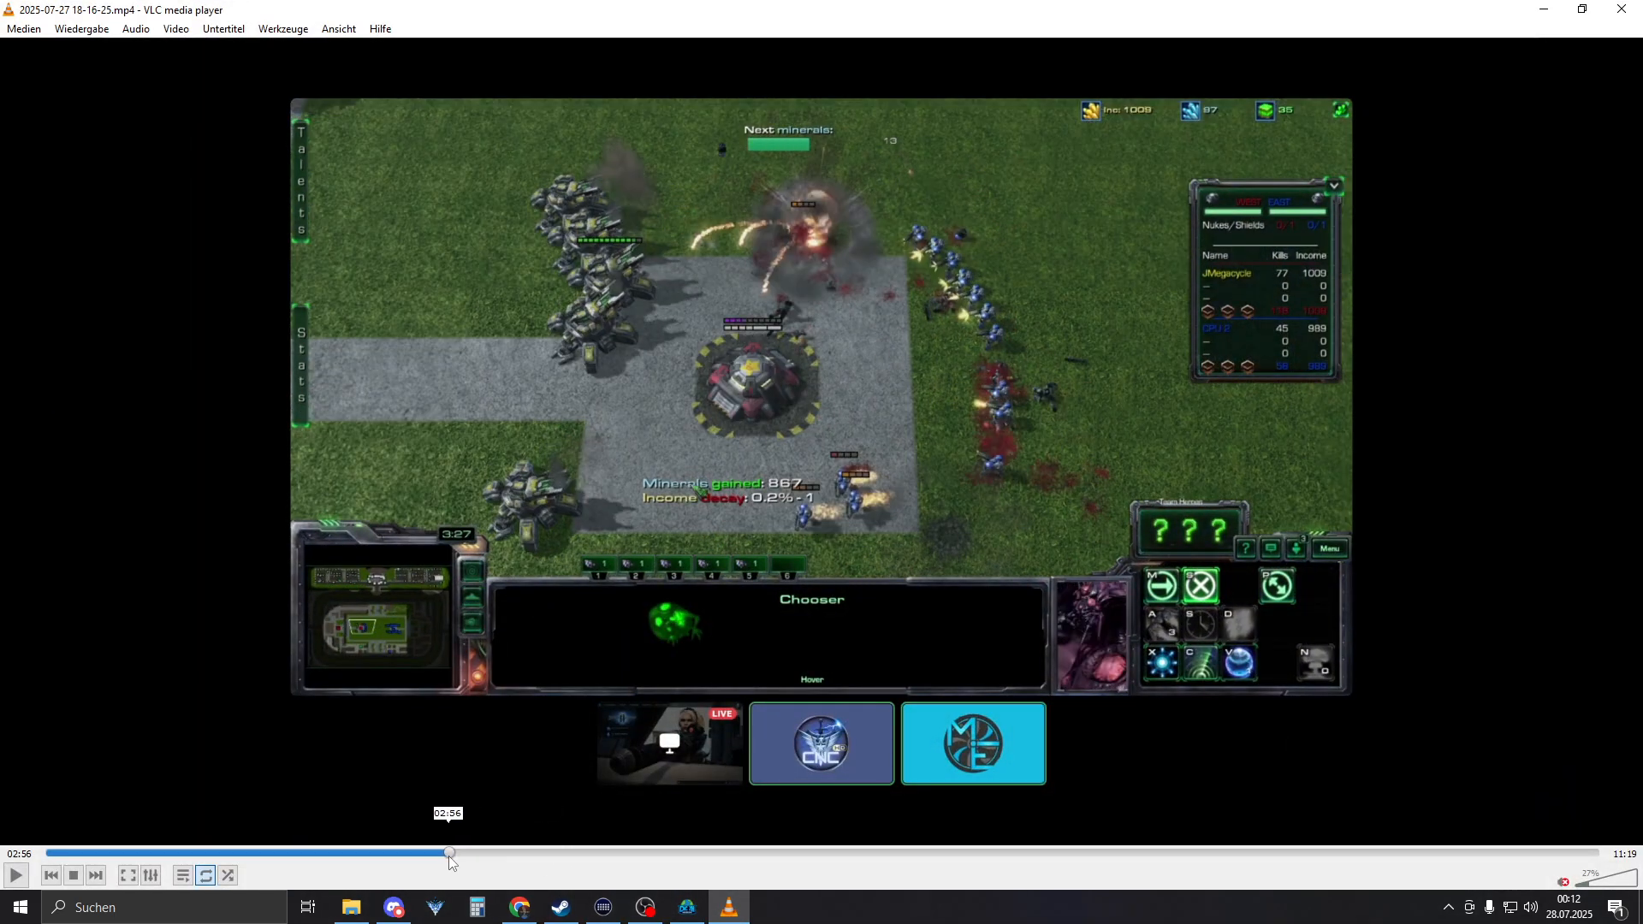
click(733, 914)
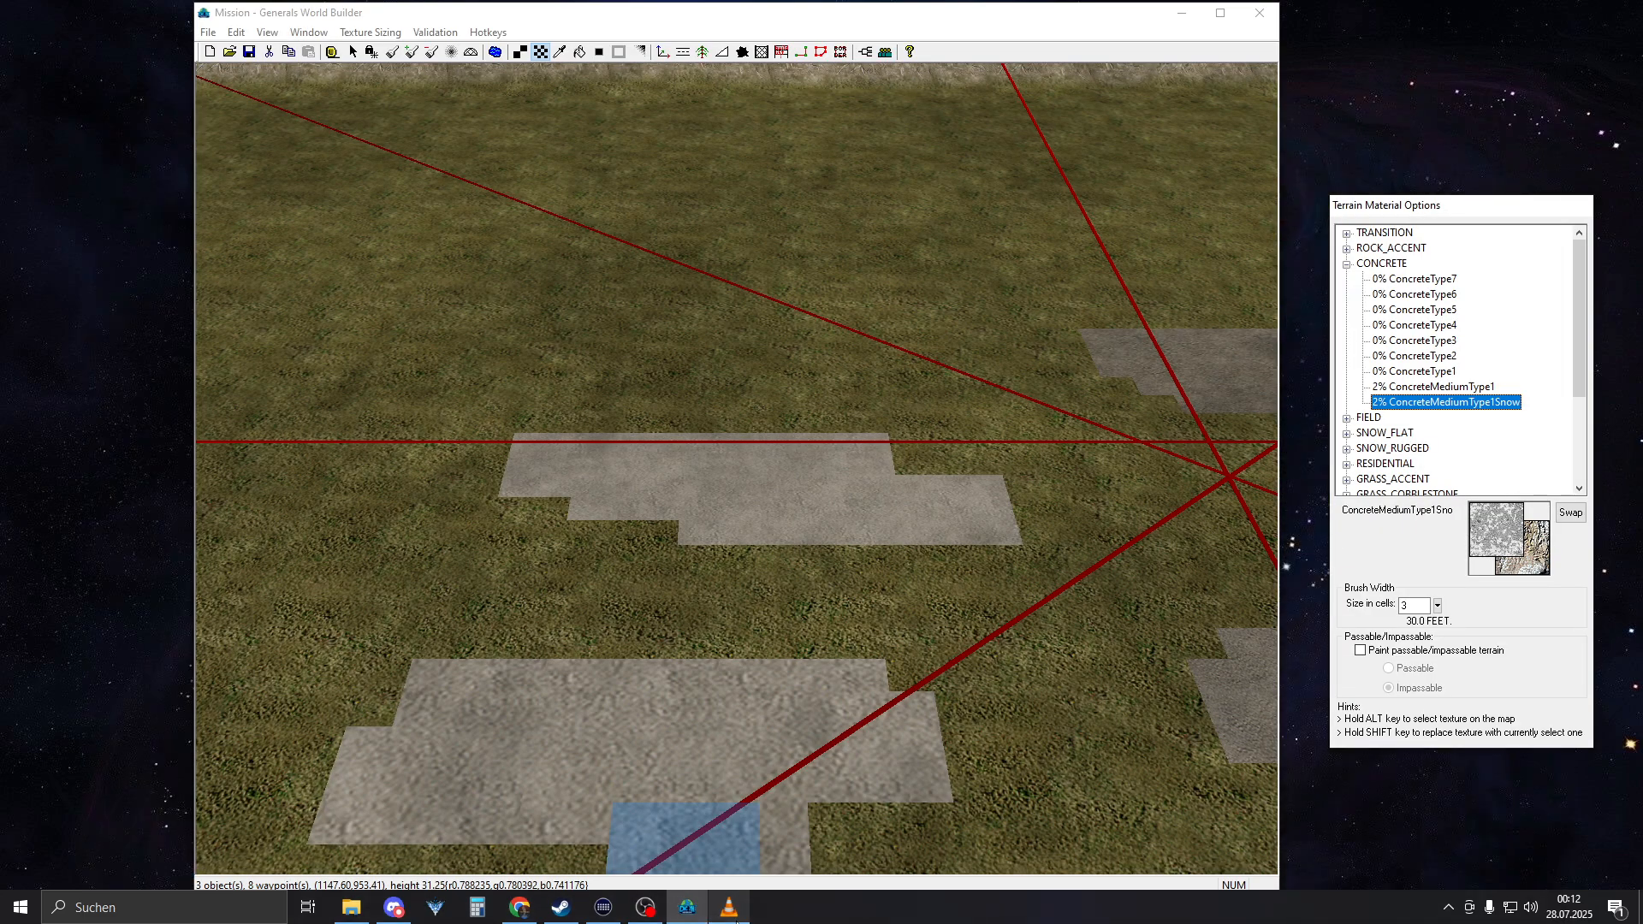
click(731, 912)
click(731, 911)
right_drag(646, 544, 411, 513)
right_drag(1004, 572, 864, 367)
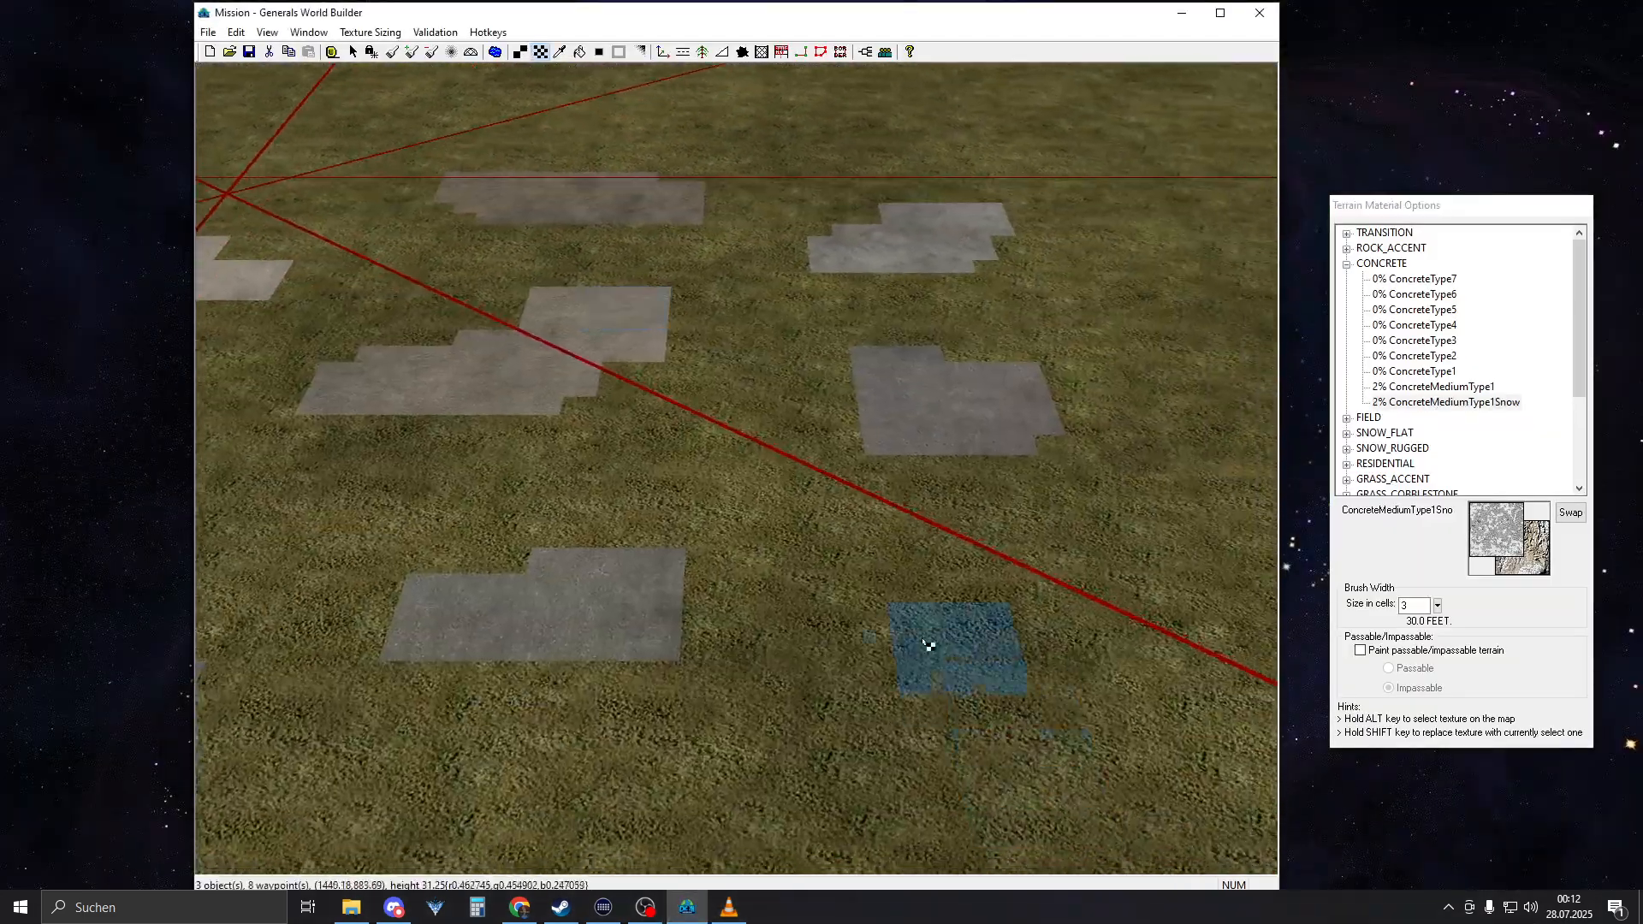
right_drag(927, 645, 762, 282)
right_drag(966, 406, 847, 564)
click(737, 909)
click(739, 909)
Pick the ConcreteType2 texture from its test patch and place a sample tile of it on the map's border strip
alt+click(839, 539)
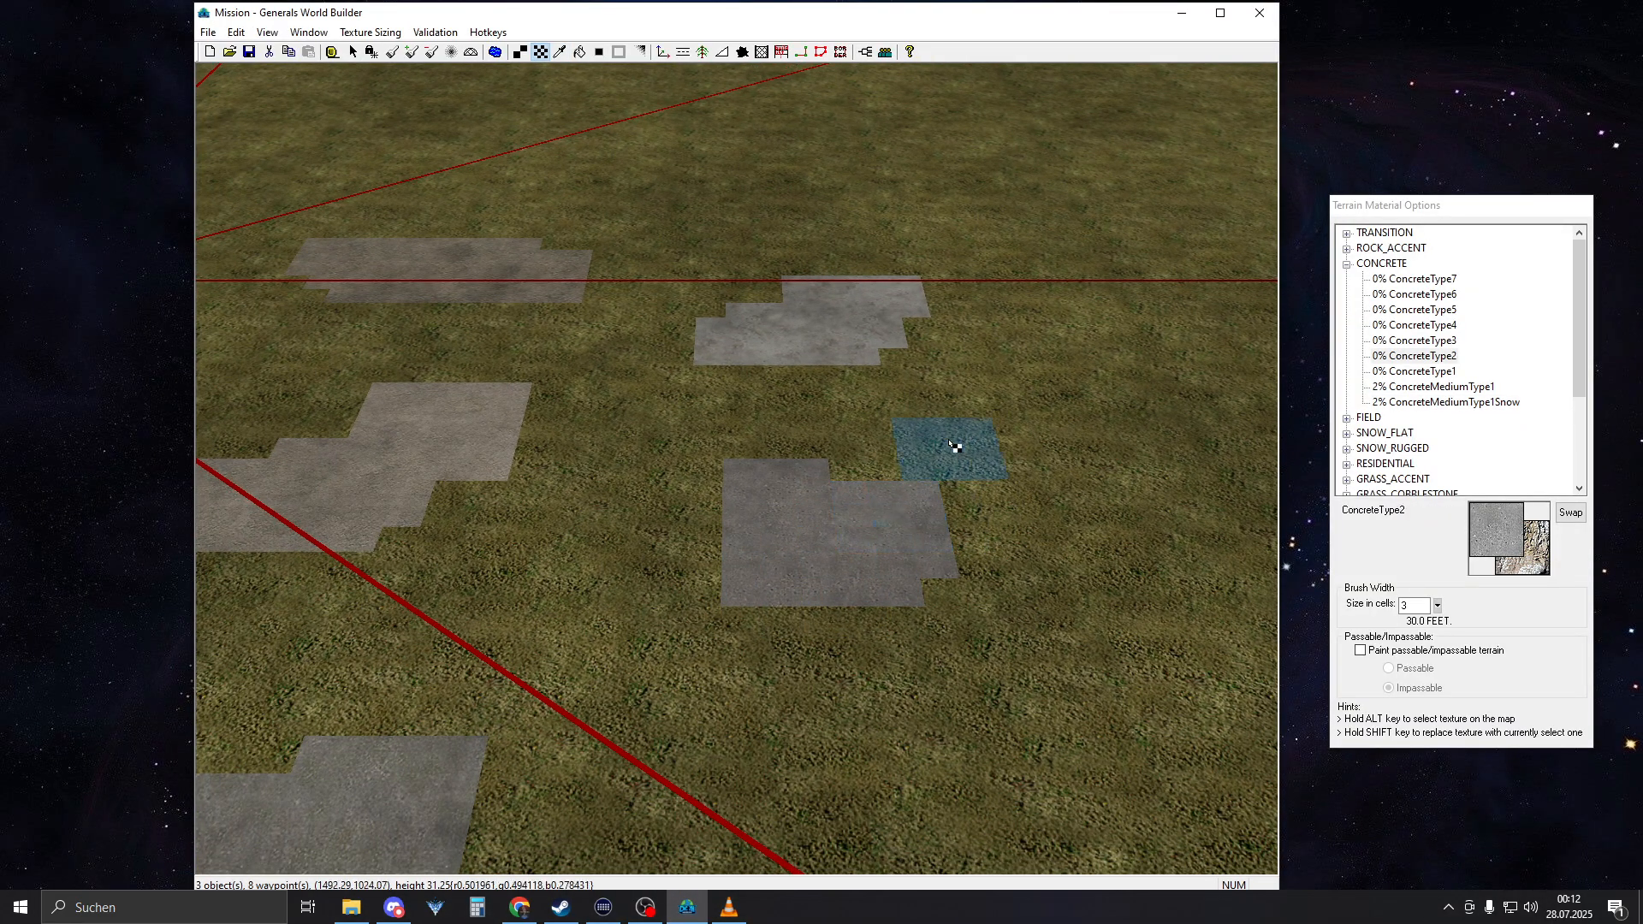
right_drag(953, 447, 909, 498)
scroll(903, 497, down, 5)
right_drag(920, 360, 282, 599)
right_drag(725, 437, 359, 513)
right_drag(795, 480, 743, 614)
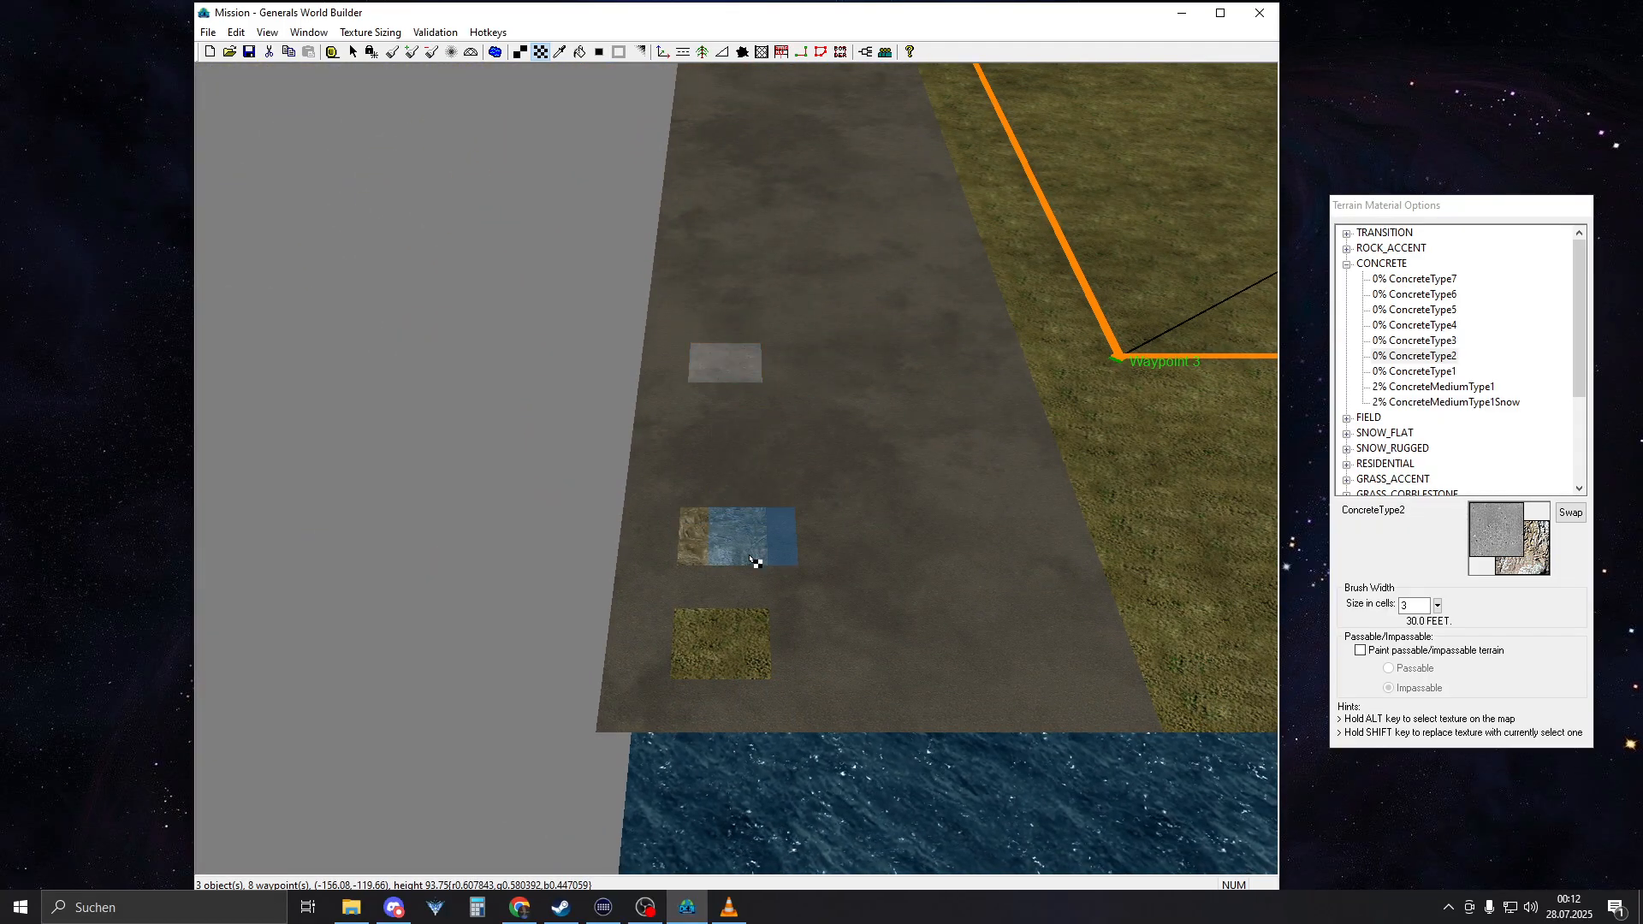
Pick the CliffMediumType17 texture from the ramp's cliff and place a sample tile of it on the map's border strip
right_drag(750, 559, 1023, 313)
alt+click(719, 399)
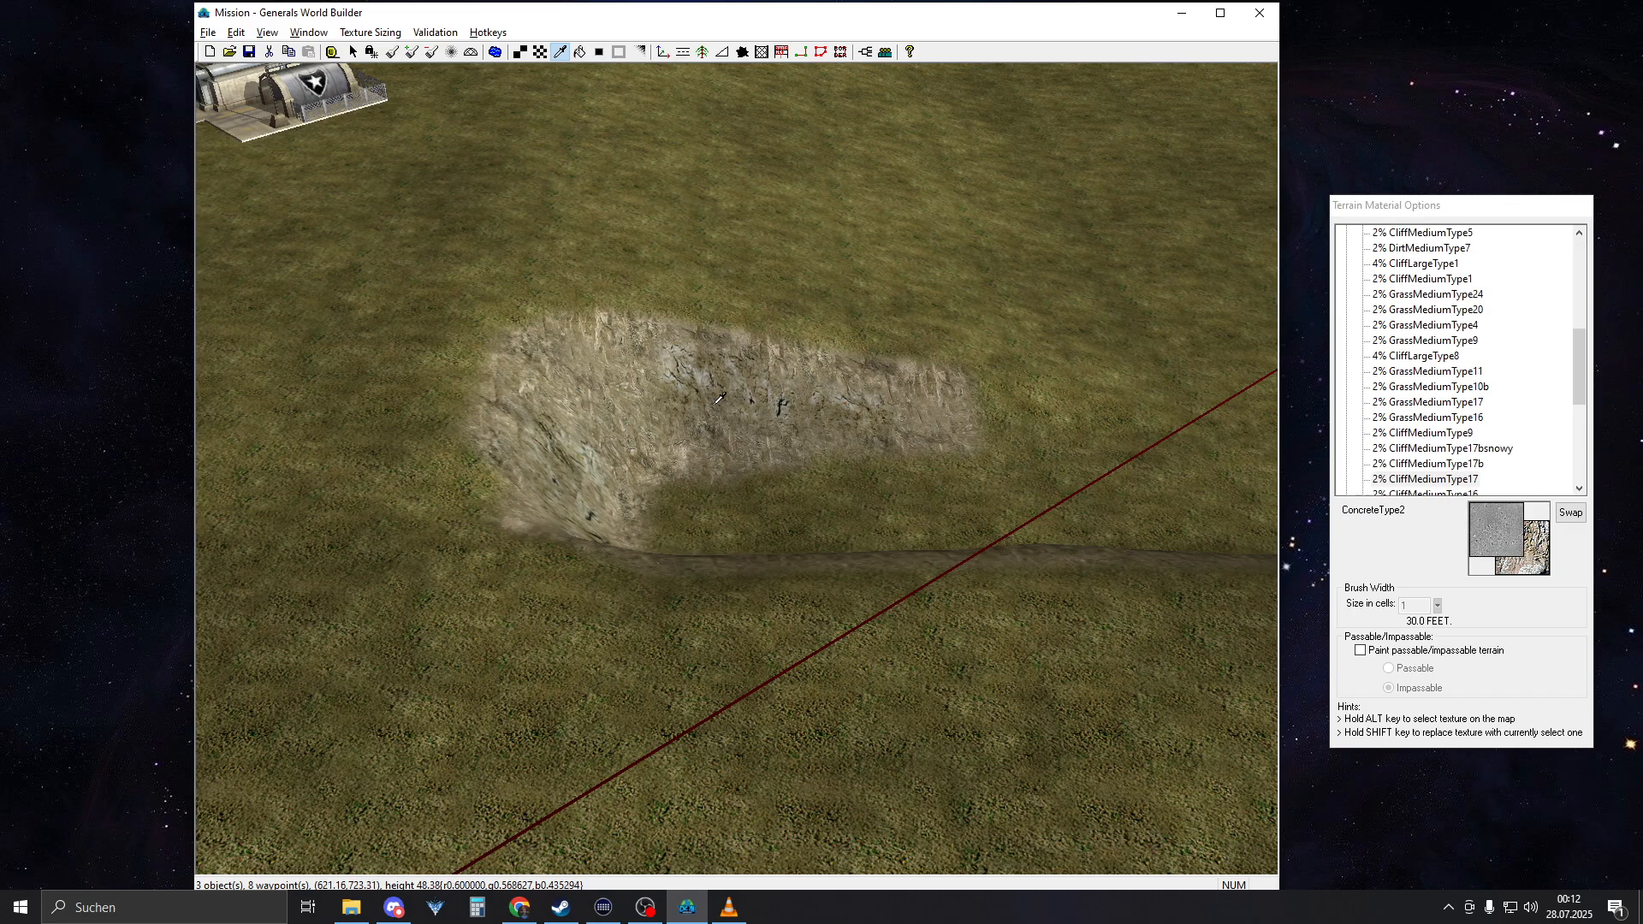
right_drag(715, 404, 269, 706)
right_drag(736, 445, 17, 623)
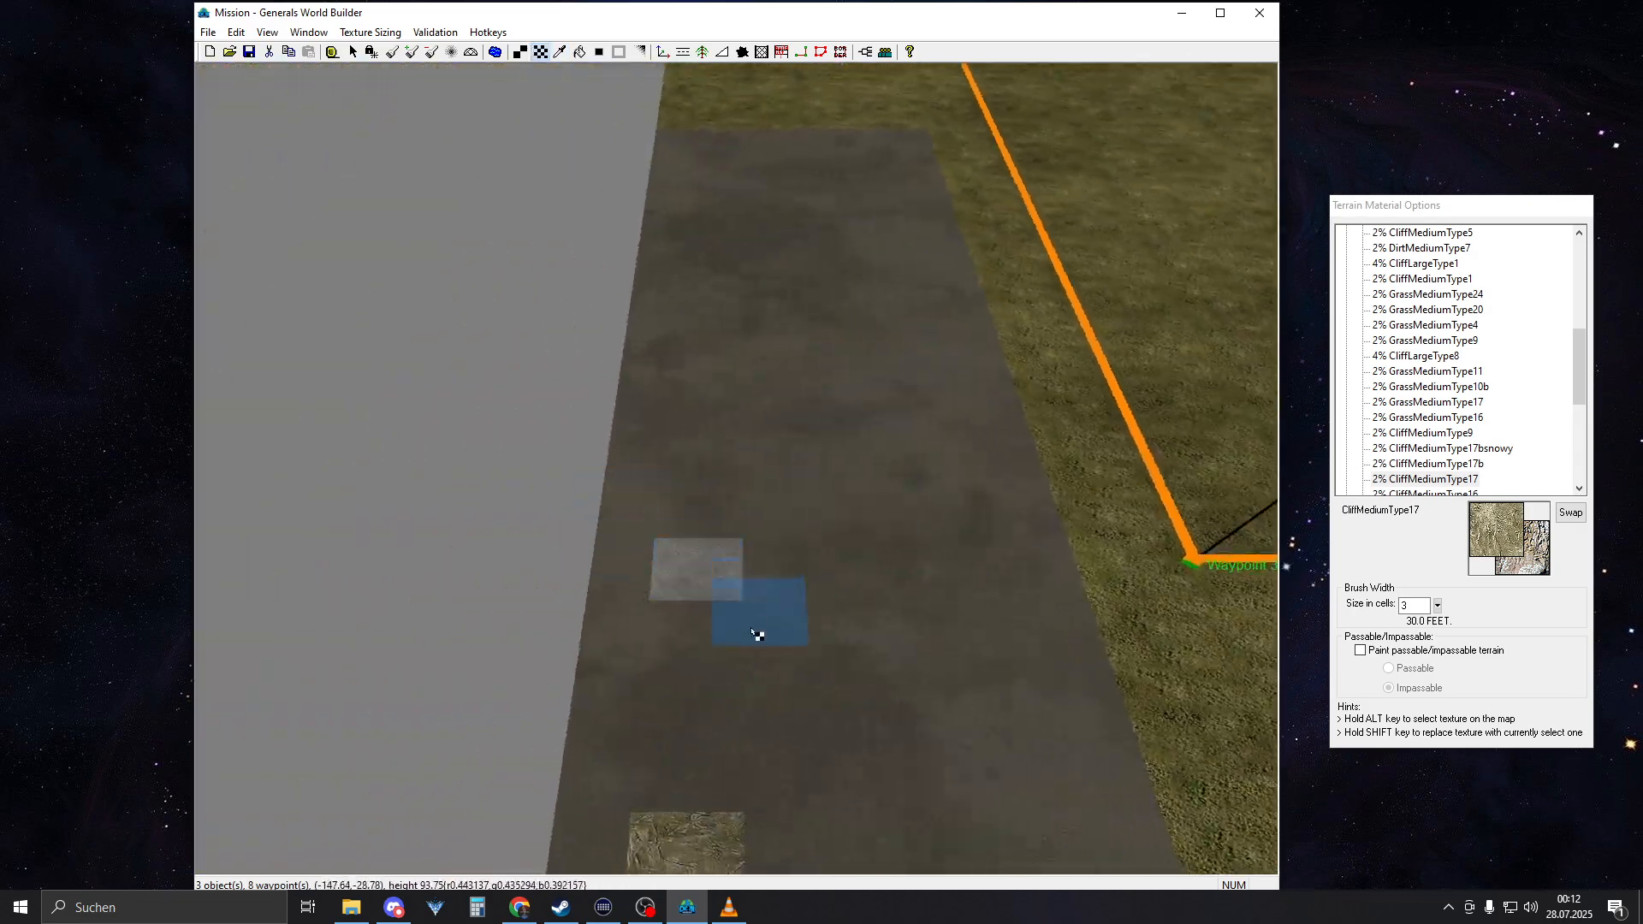
click(688, 706)
right_drag(972, 444, 898, 630)
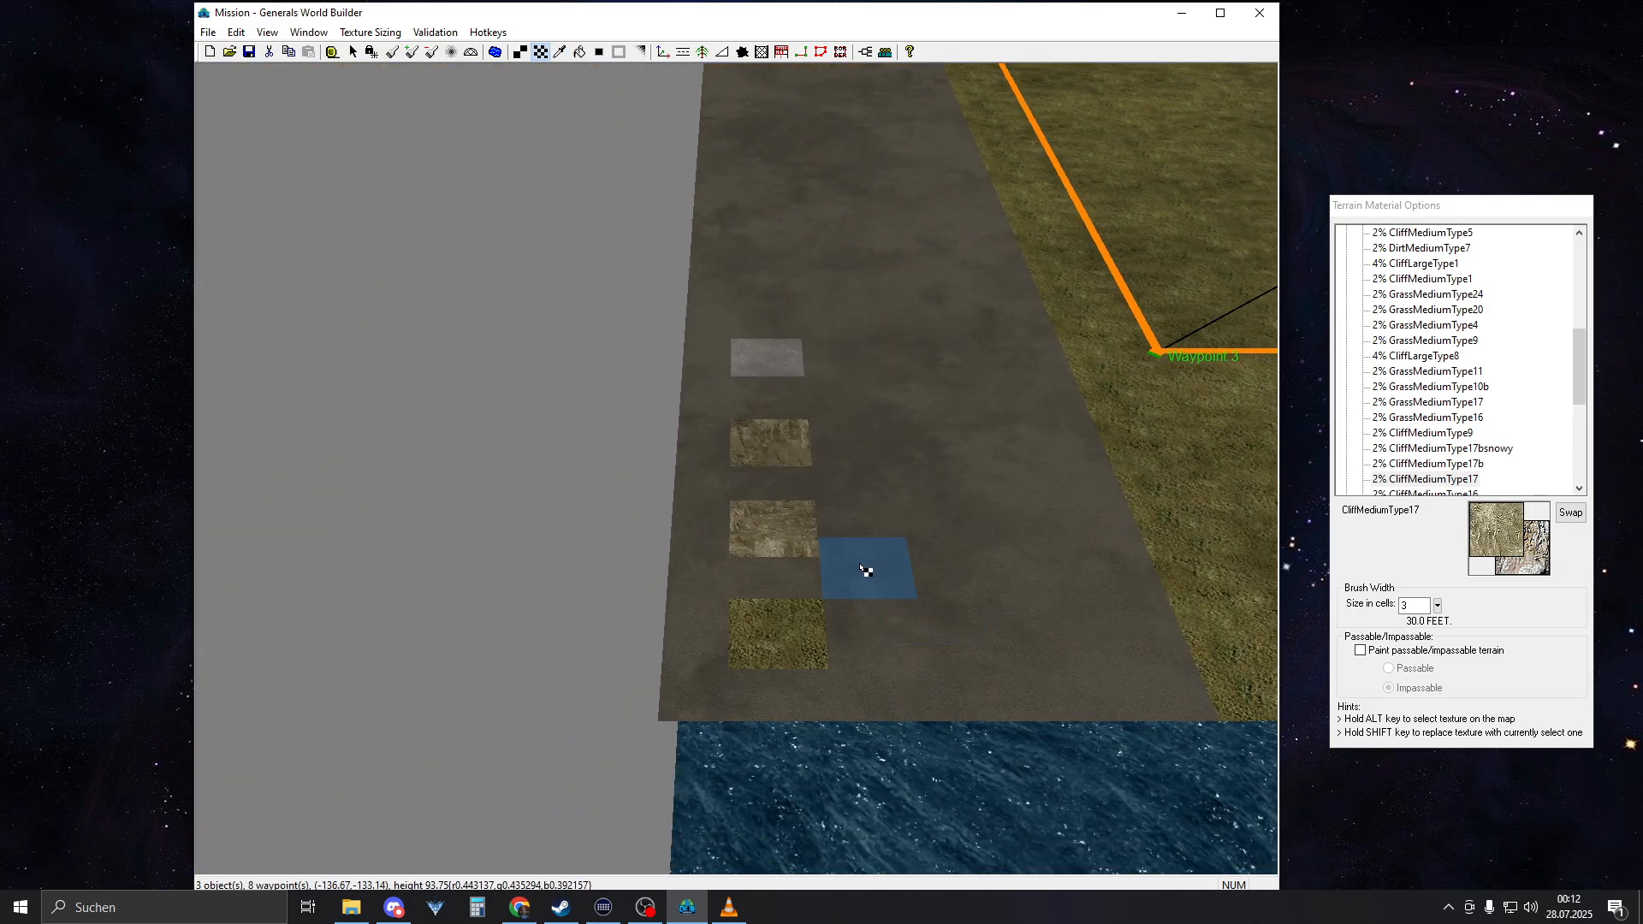
Pick the GrassMediumType21 texture and paint over the concrete test patches in the sunken central area
right_drag(827, 564, 946, 446)
alt+click(671, 442)
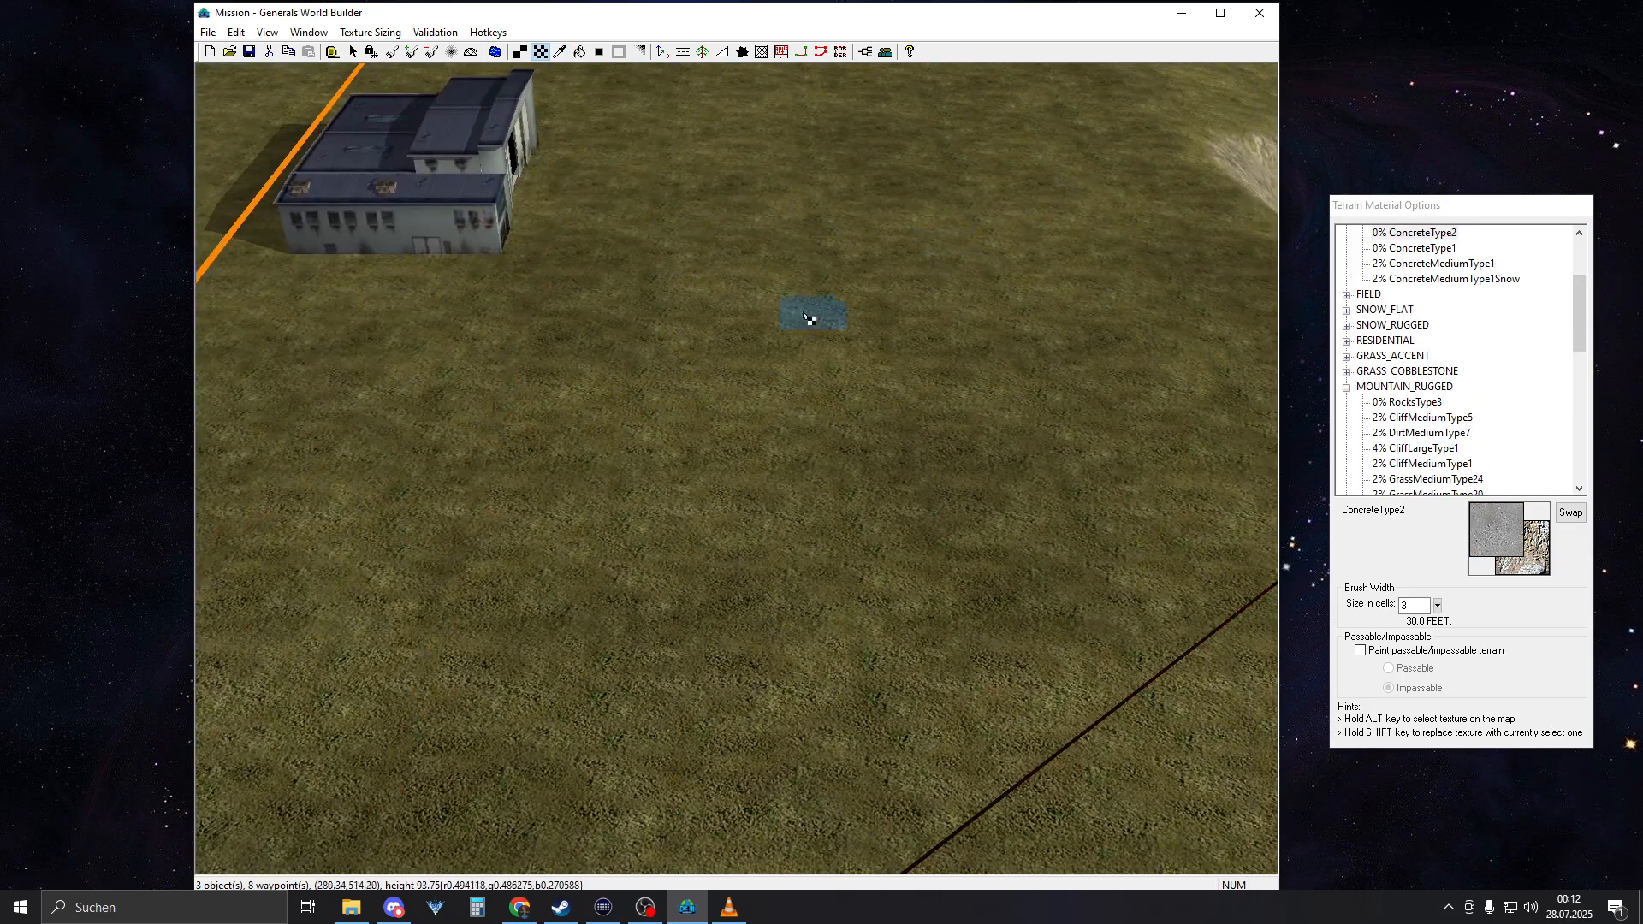
right_drag(805, 316, 1104, 222)
right_drag(810, 418, 1195, 562)
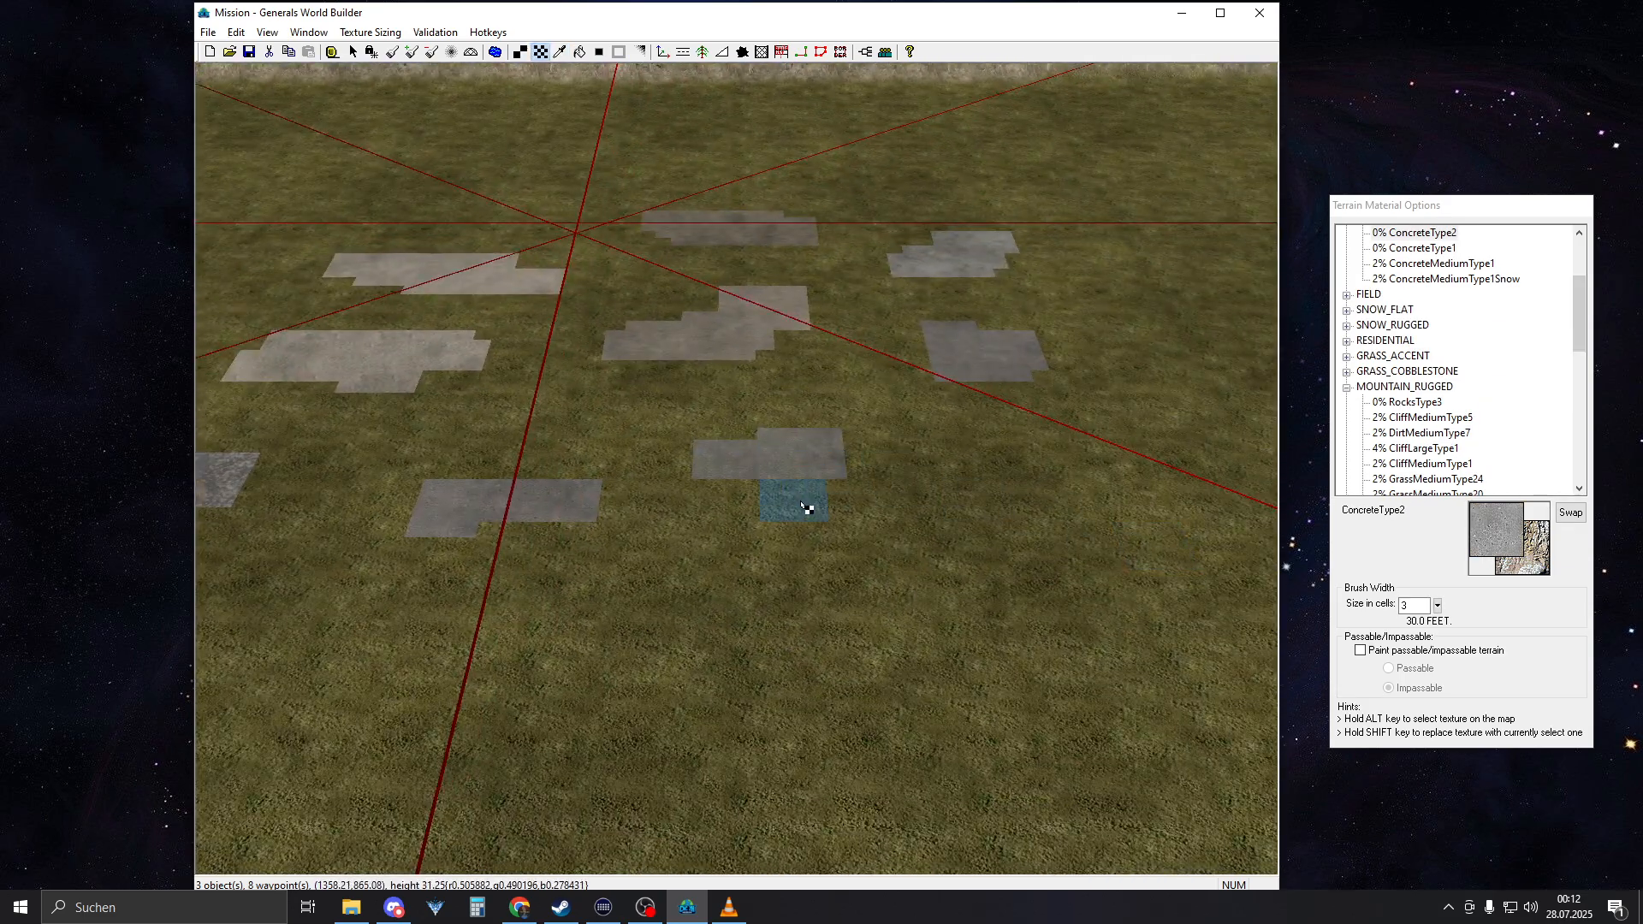
scroll(864, 516, down, 1)
scroll(865, 519, down, 4)
right_drag(626, 486, 524, 389)
alt+click(590, 629)
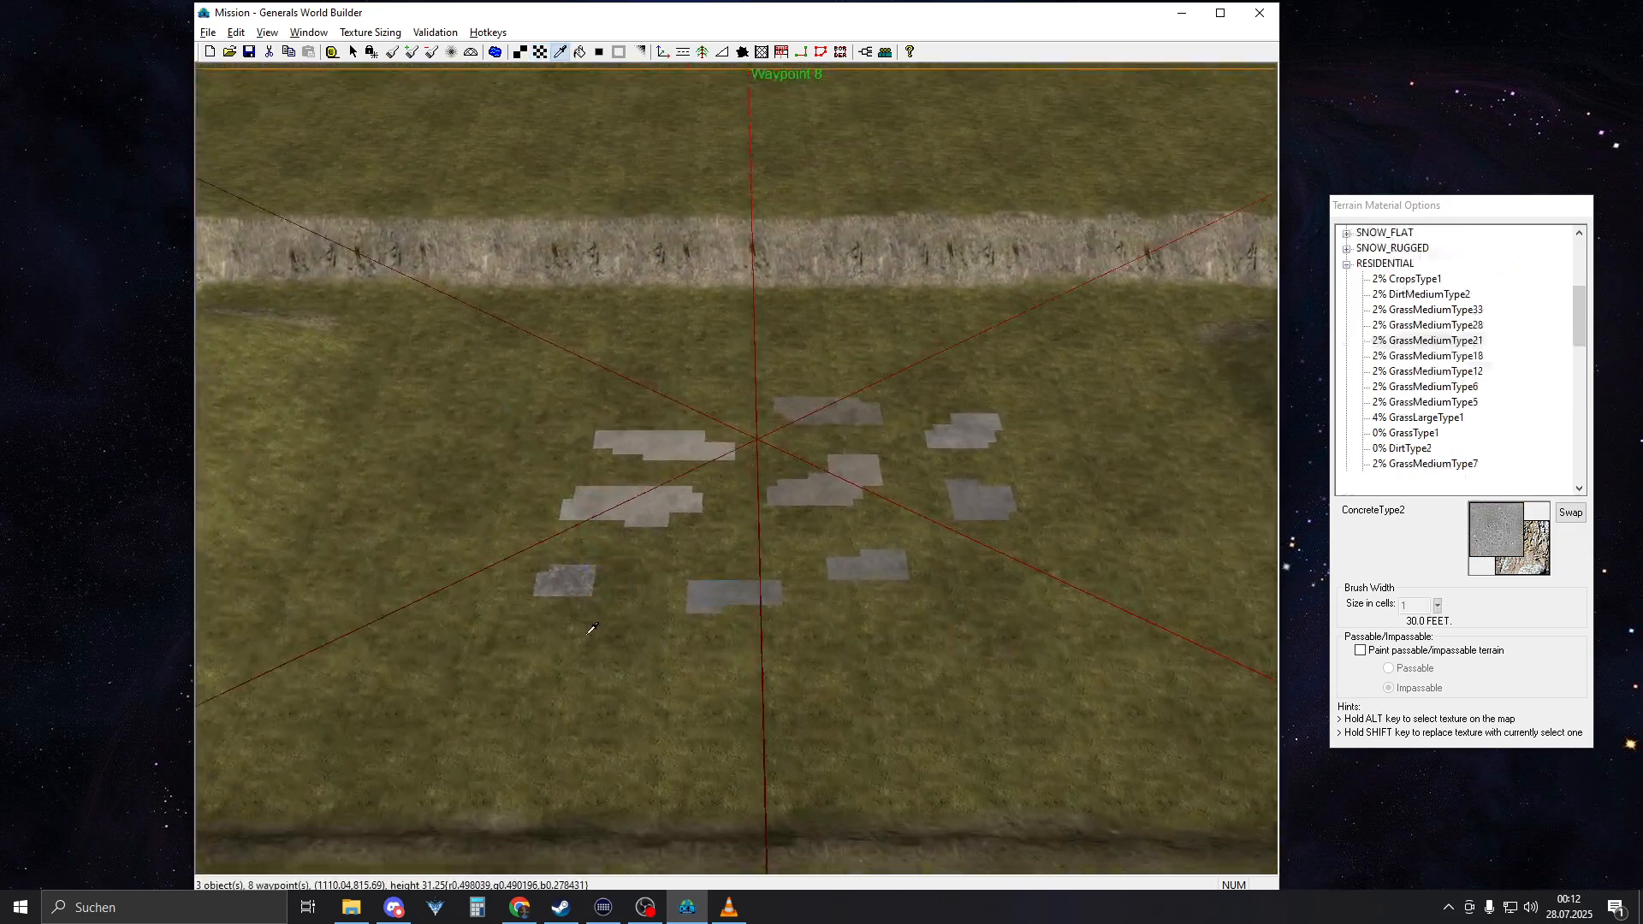
drag(588, 495, 615, 563)
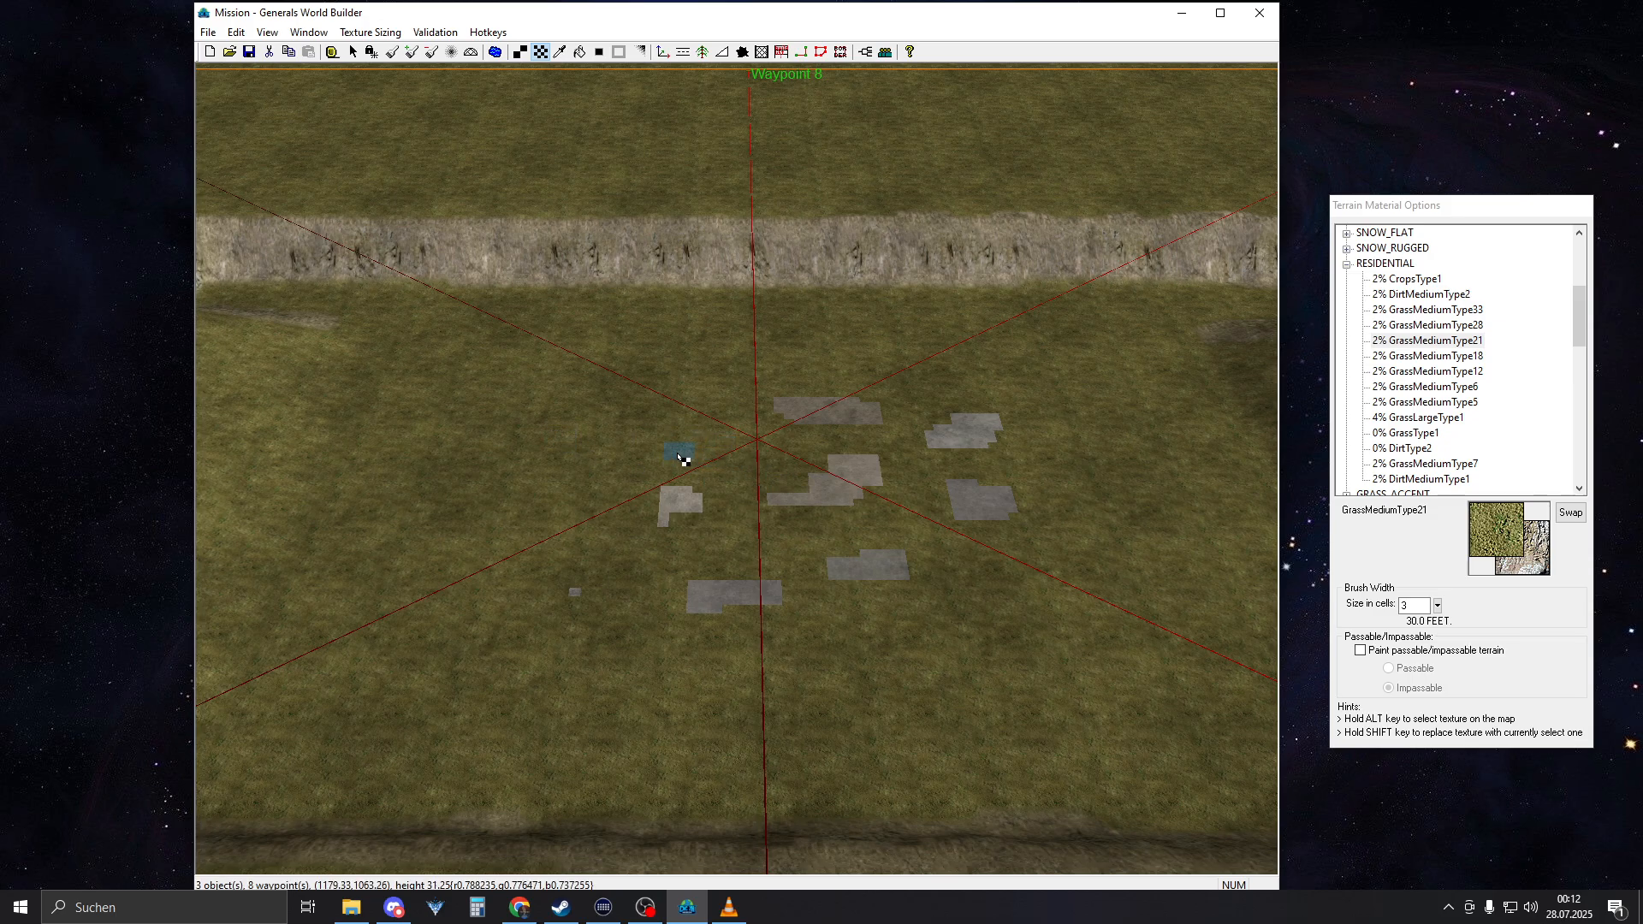
drag(860, 407, 942, 534)
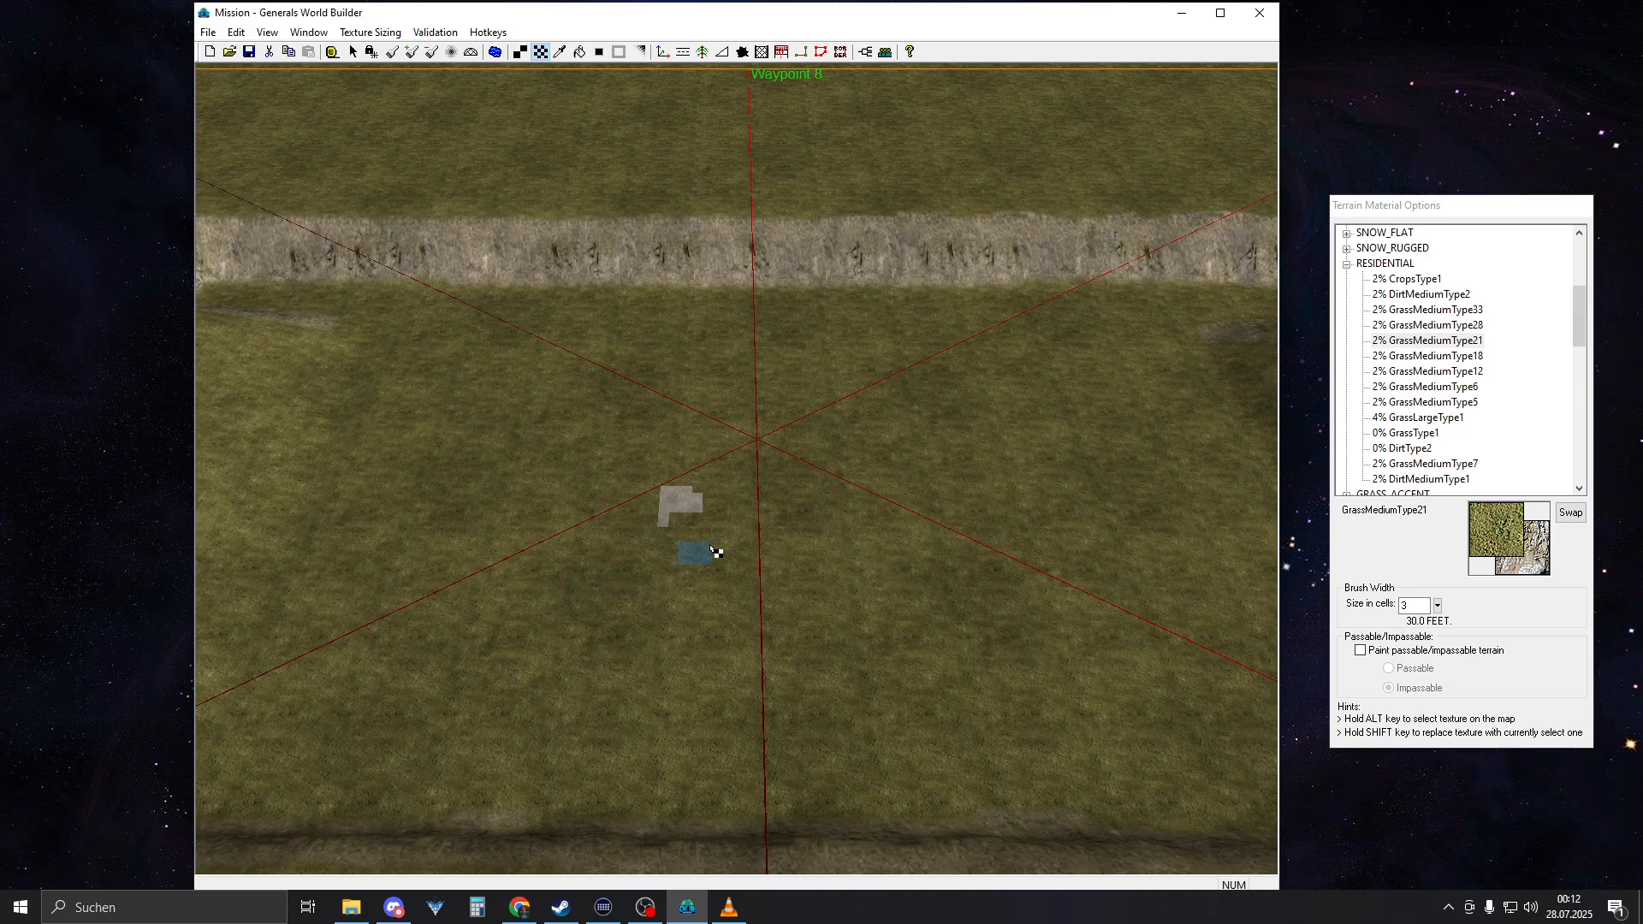
right_drag(672, 511, 51, 752)
Pick the ConcreteType2 texture from its sample tile on the border strip and enable Lock Angle for straight strokes
right_drag(856, 479, 668, 588)
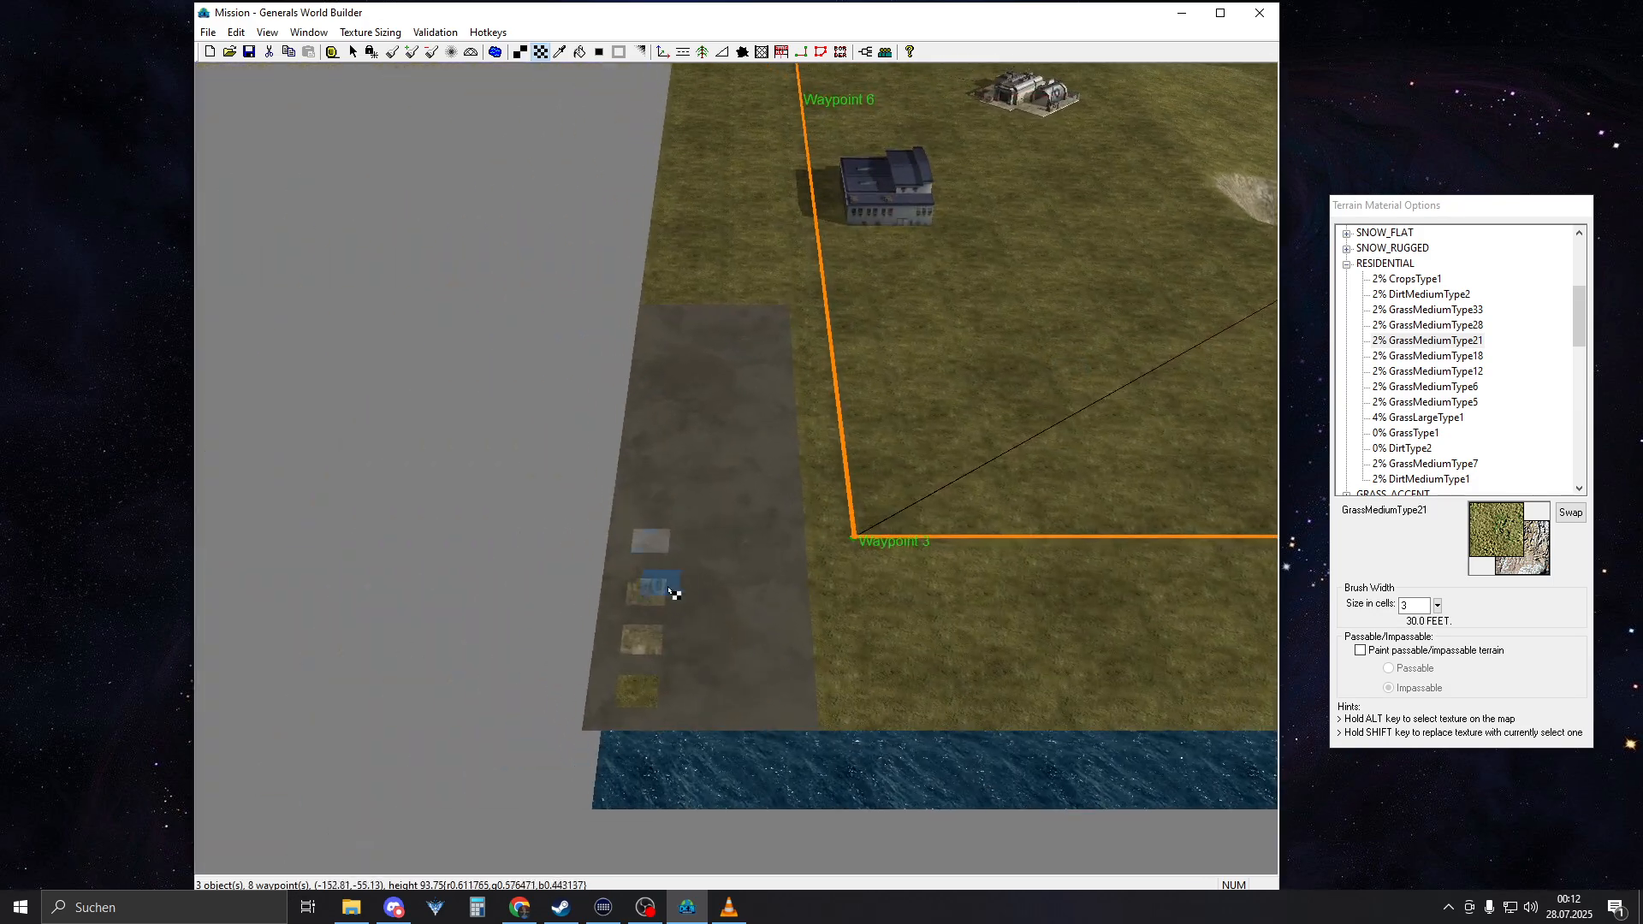
alt+click(652, 542)
right_drag(876, 507, 1454, 265)
right_drag(872, 371, 830, 231)
scroll(732, 540, up, 3)
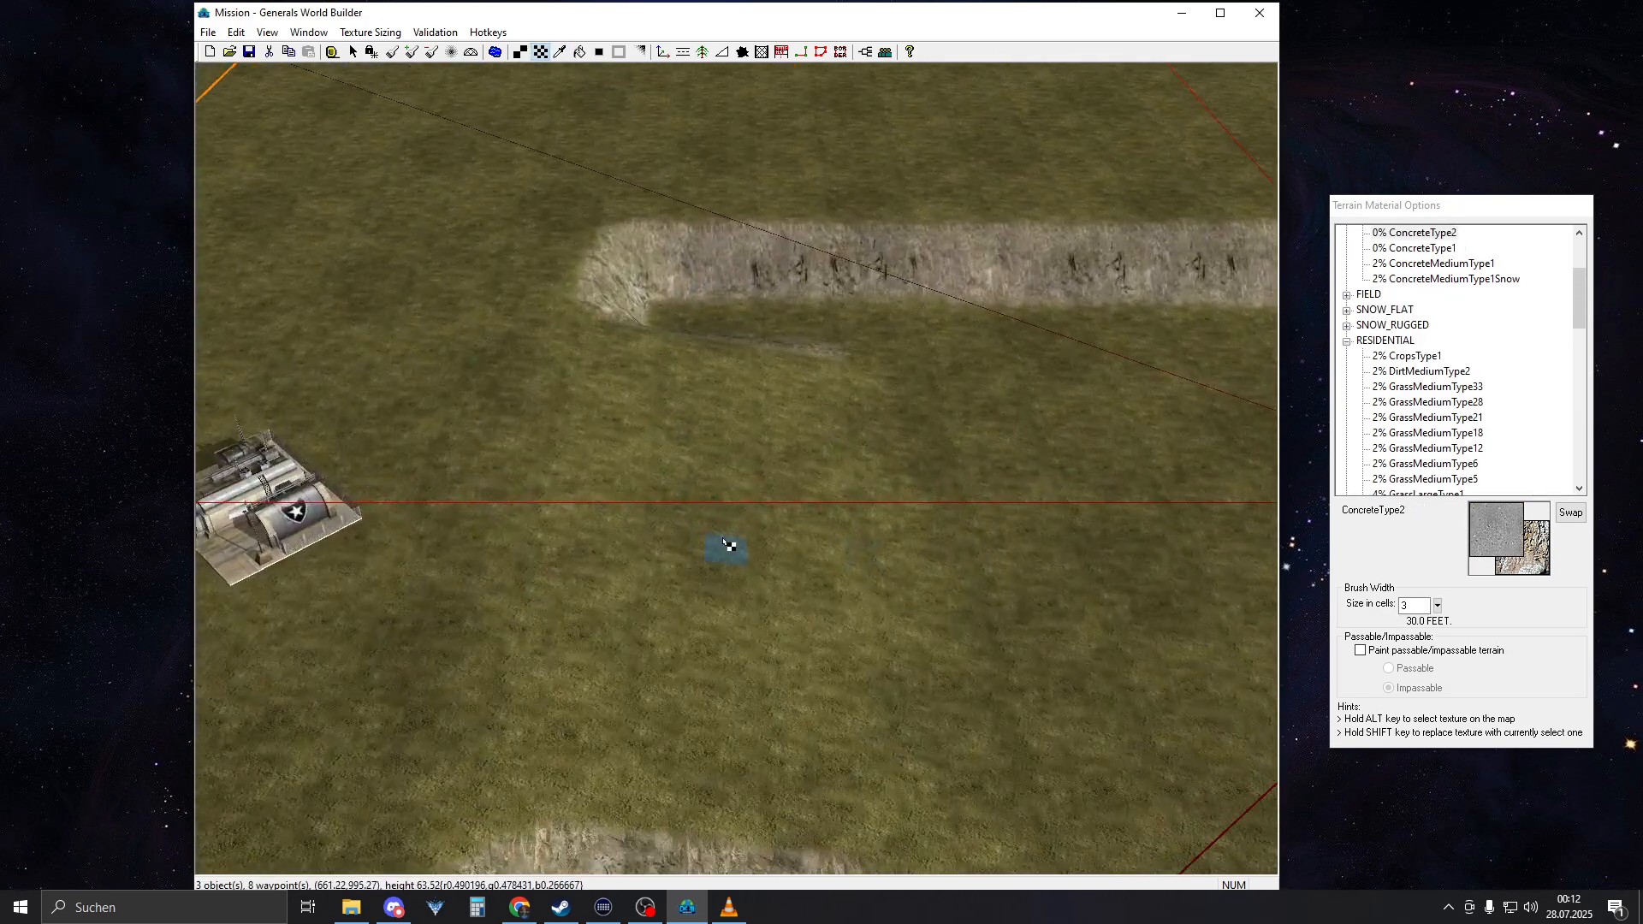
right_drag(802, 523, 446, 99)
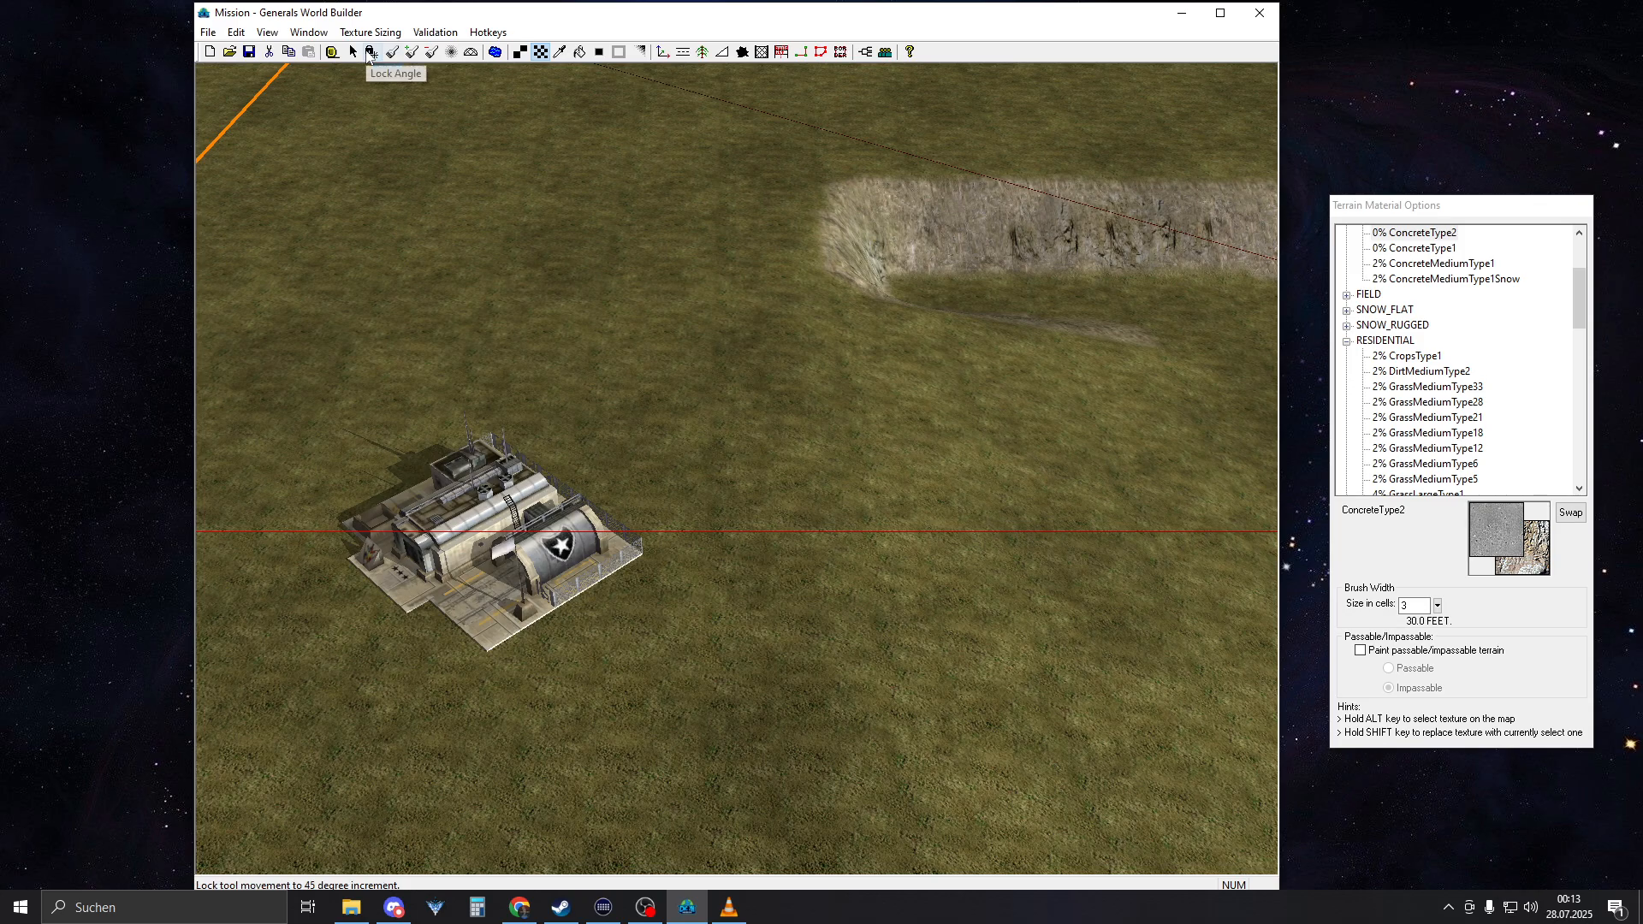
click(368, 54)
right_drag(826, 617, 954, 530)
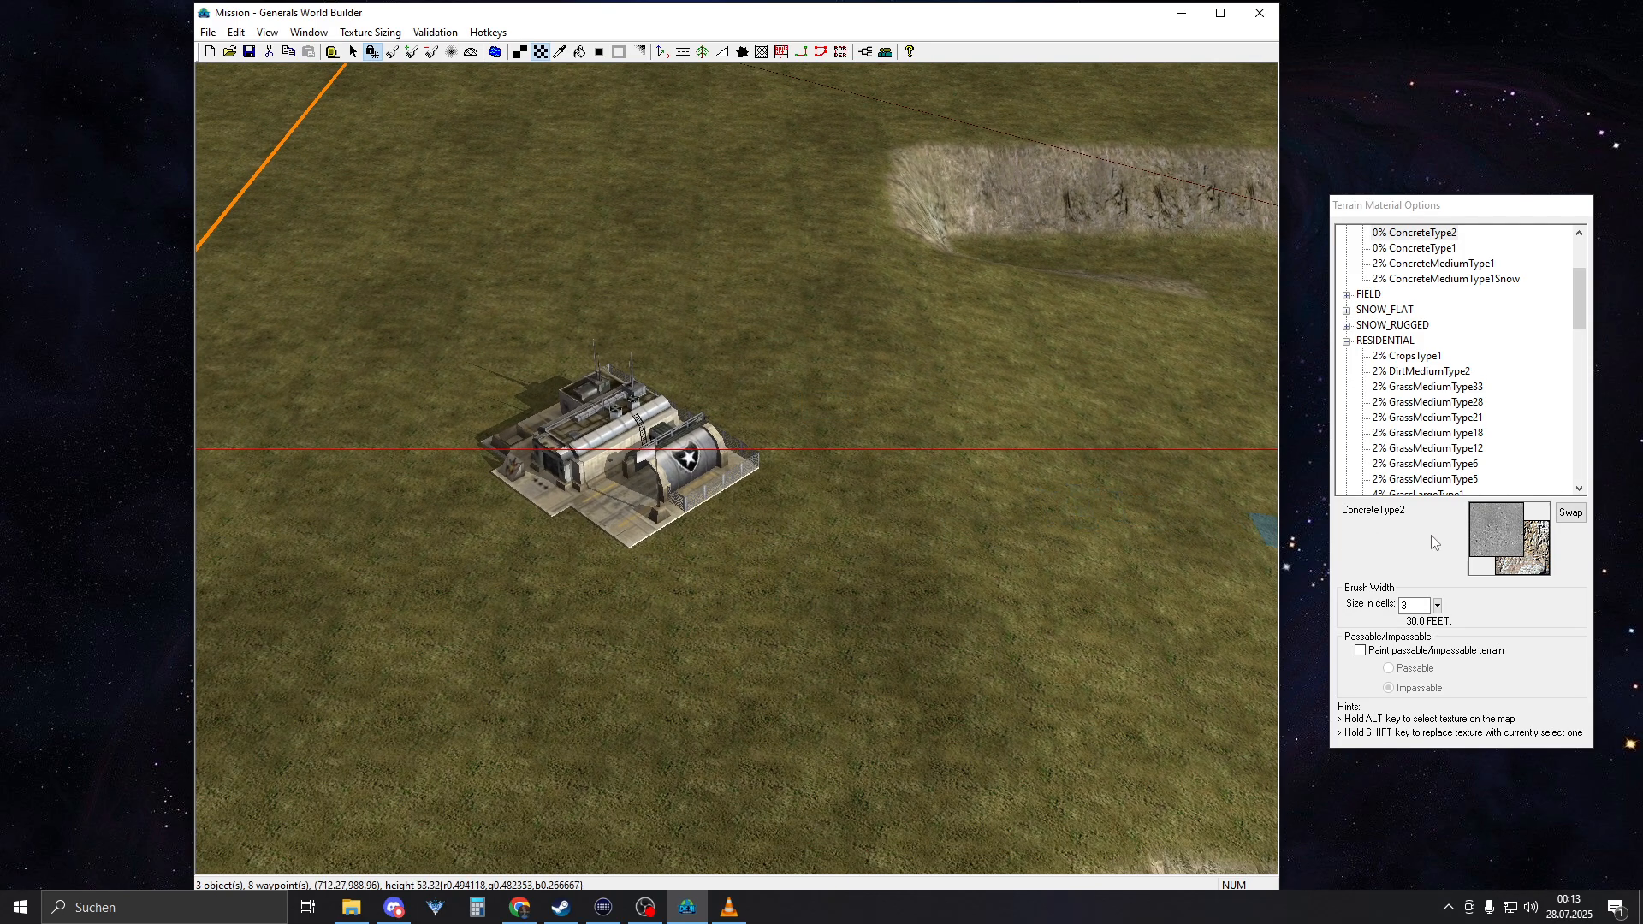
Set the brush width to 20 cells and paint a concrete pad under and around AmericaCommandCenter 1
click(1403, 606)
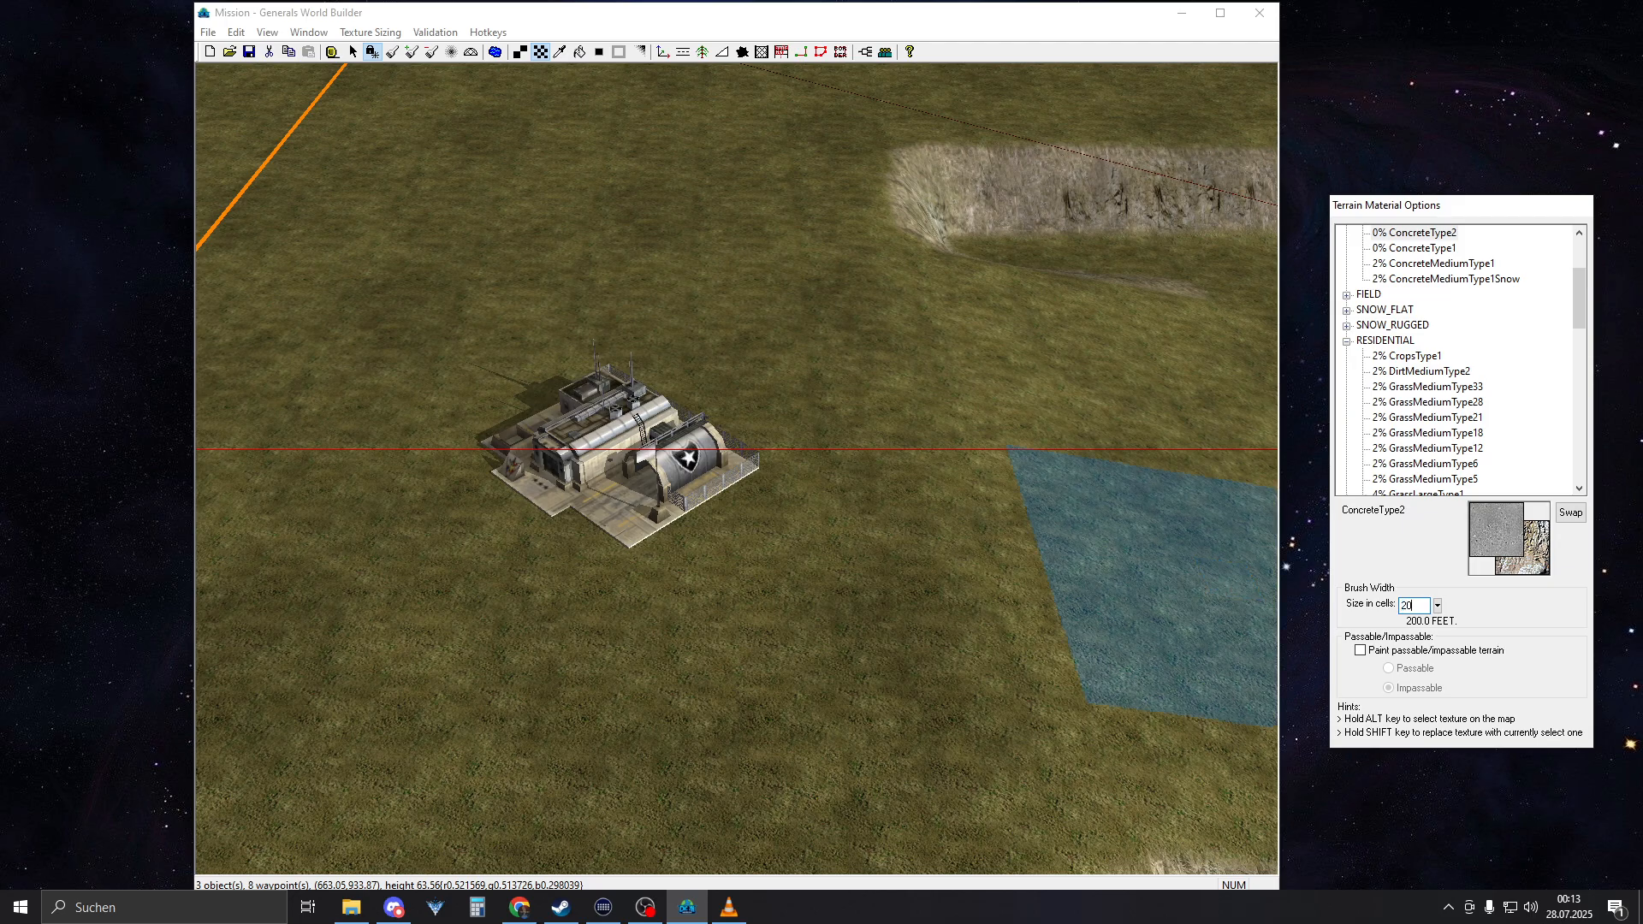
click(622, 465)
scroll(803, 345, down, 3)
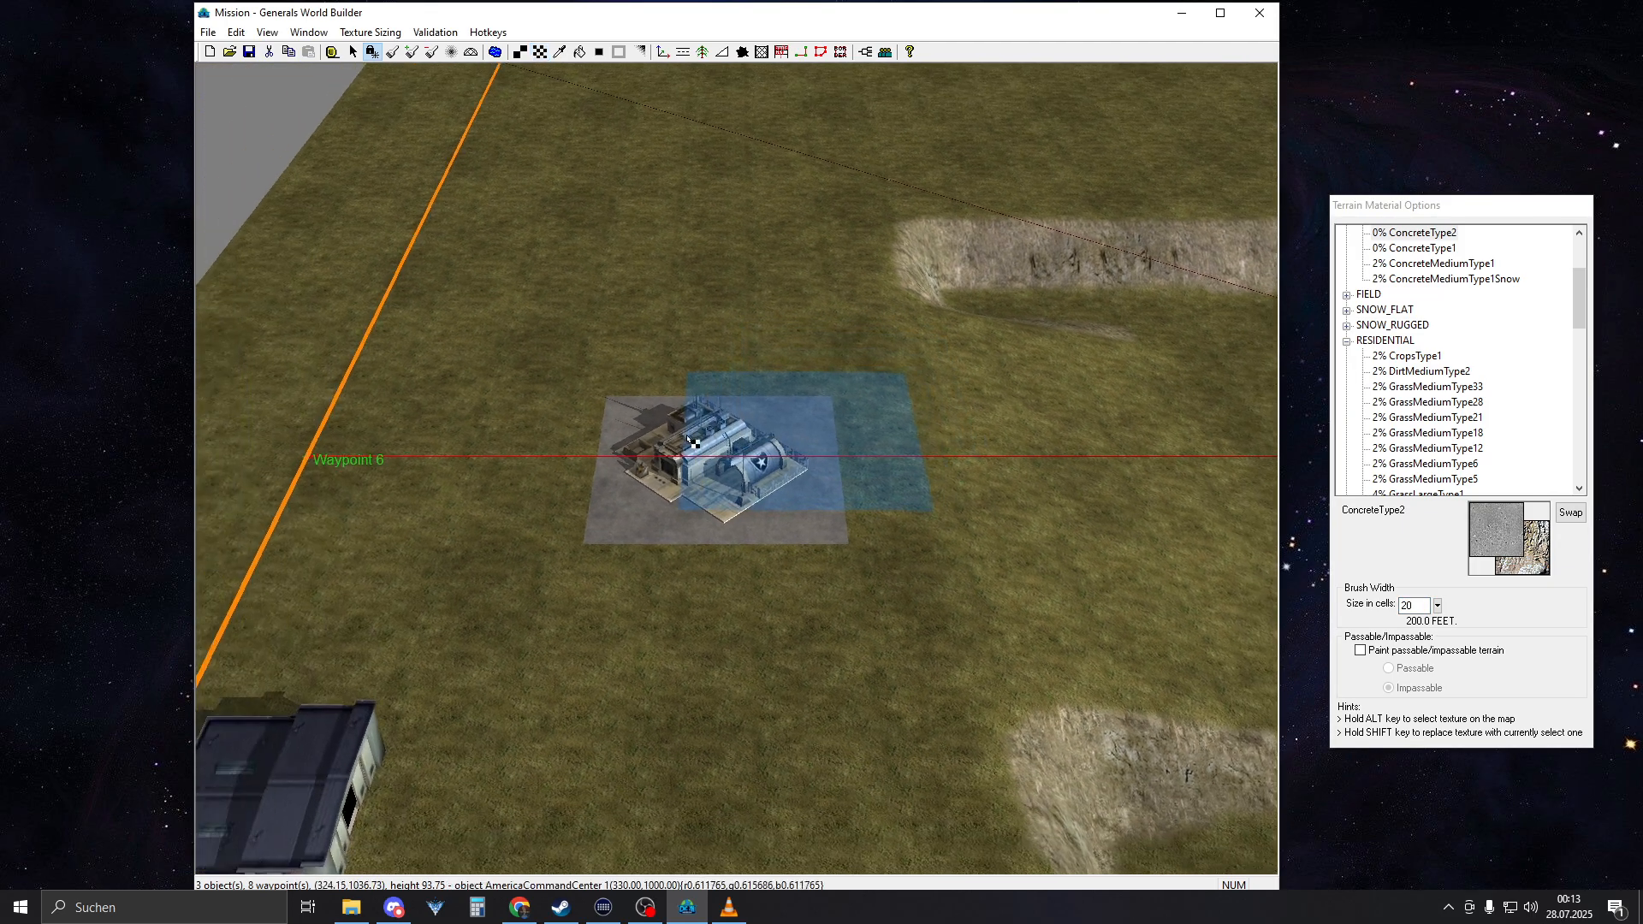
mouse_move(707, 516)
mouse_down()
mouse_move(744, 613)
mouse_move(727, 352)
mouse_move(715, 470)
mouse_move(657, 617)
mouse_move(676, 342)
mouse_up()
Paint a long rectangular ConcreteType2 pad around AmericaCommandCenter 2 with parallel straight strokes
mouse_move(587, 371)
right_down()
mouse_move(916, 425)
mouse_move(1158, 400)
mouse_move(847, 518)
right_up()
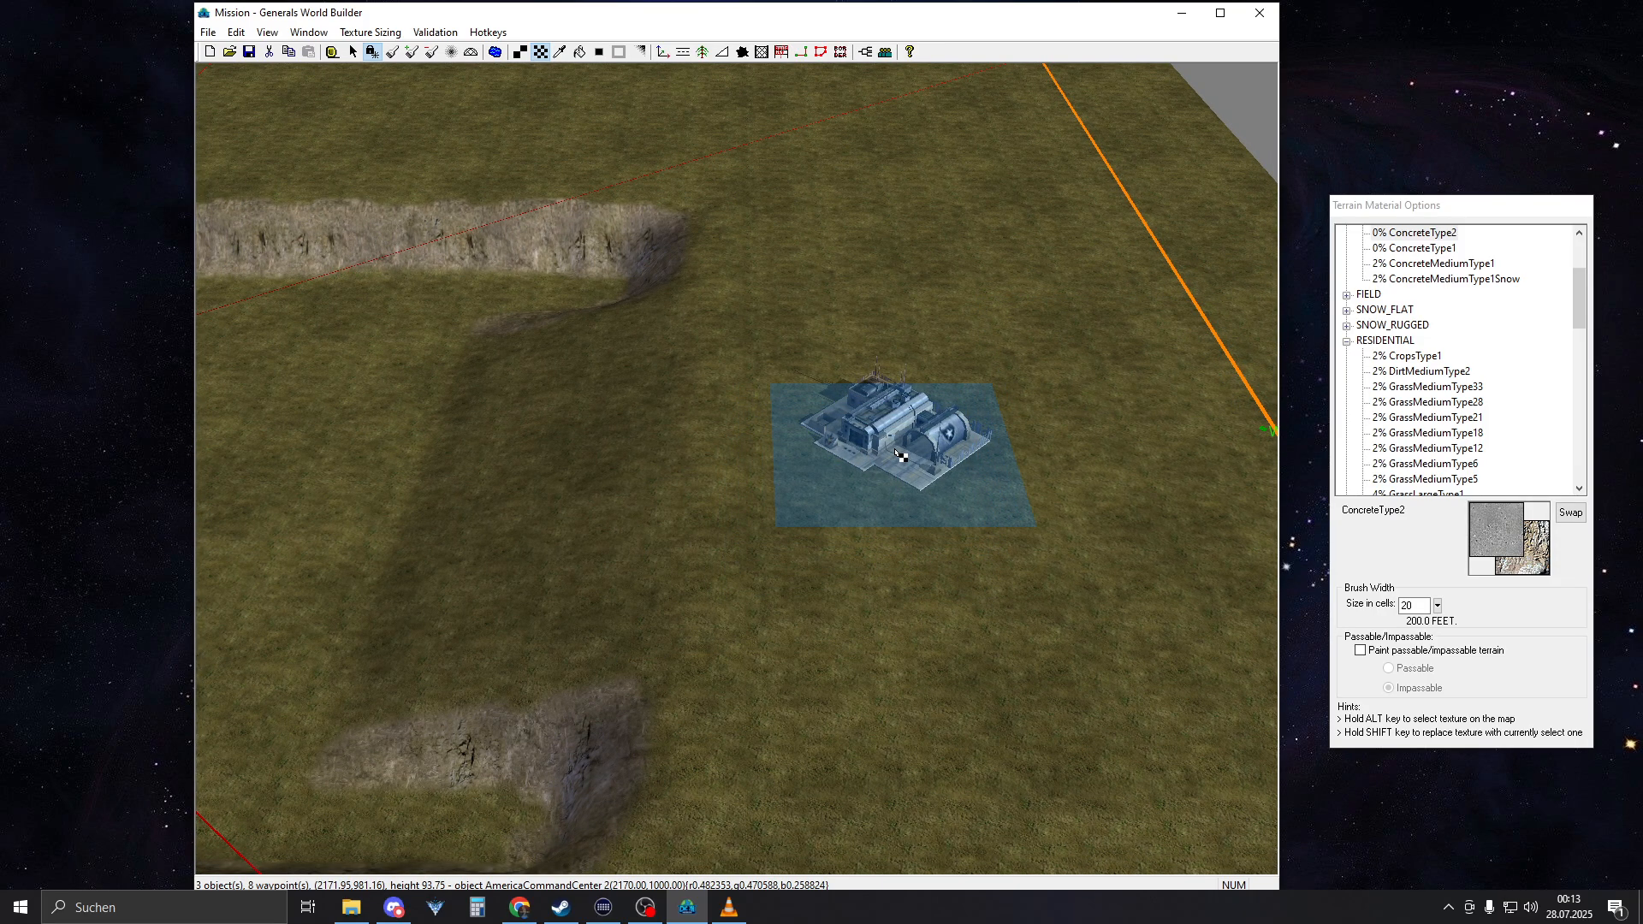
mouse_move(898, 456)
mouse_down()
mouse_move(907, 578)
mouse_move(891, 346)
mouse_up()
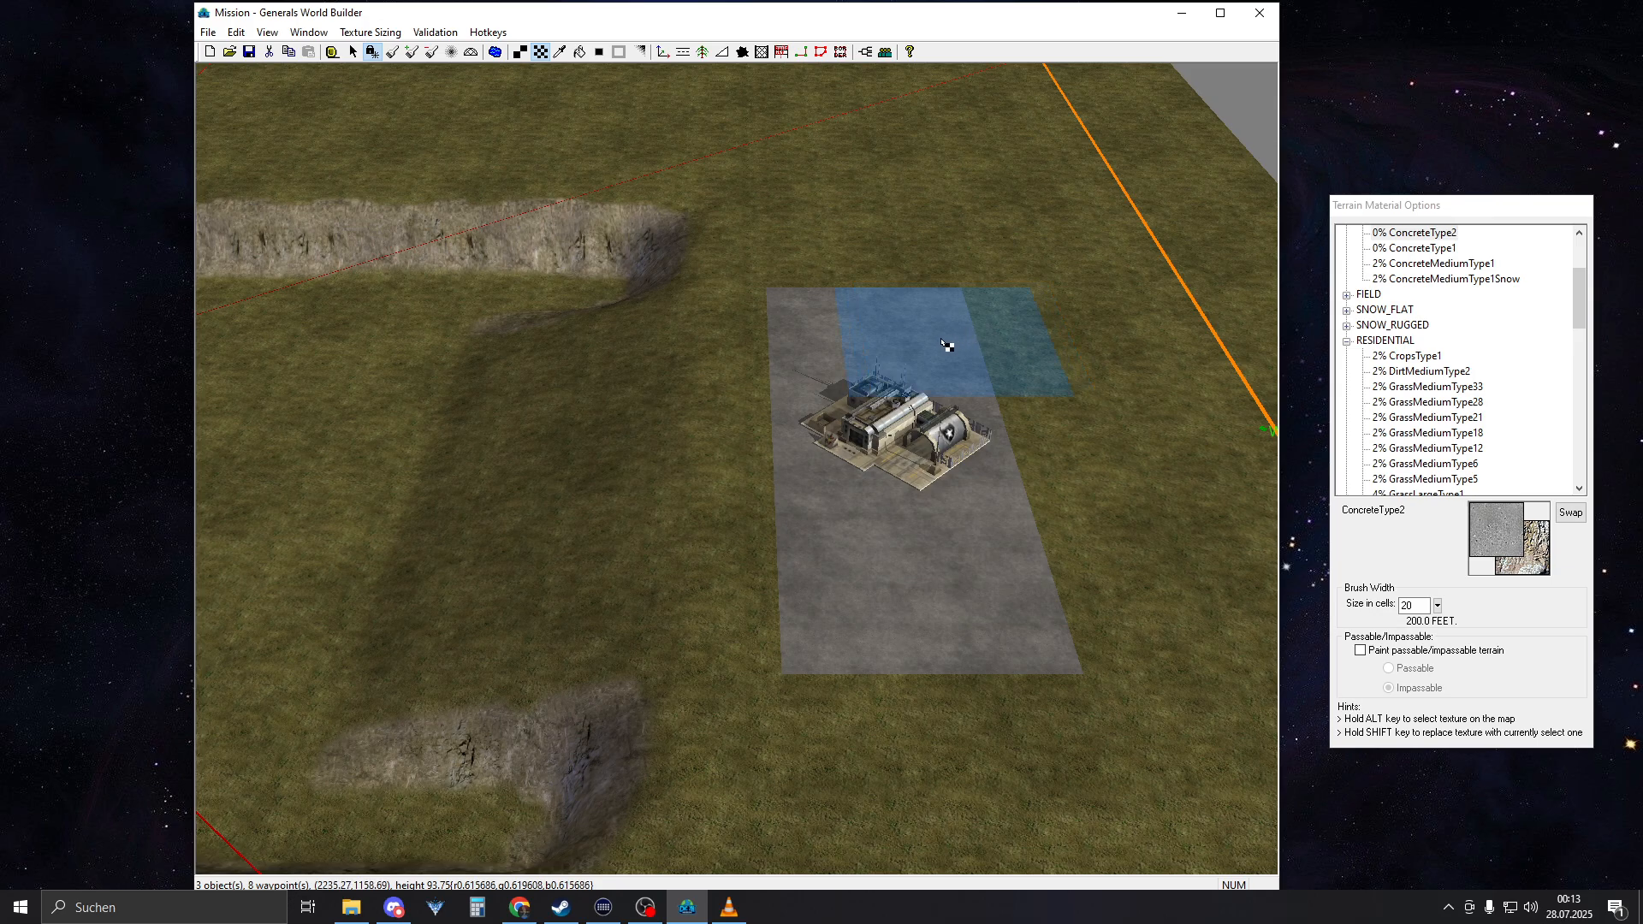
drag(933, 342, 946, 565)
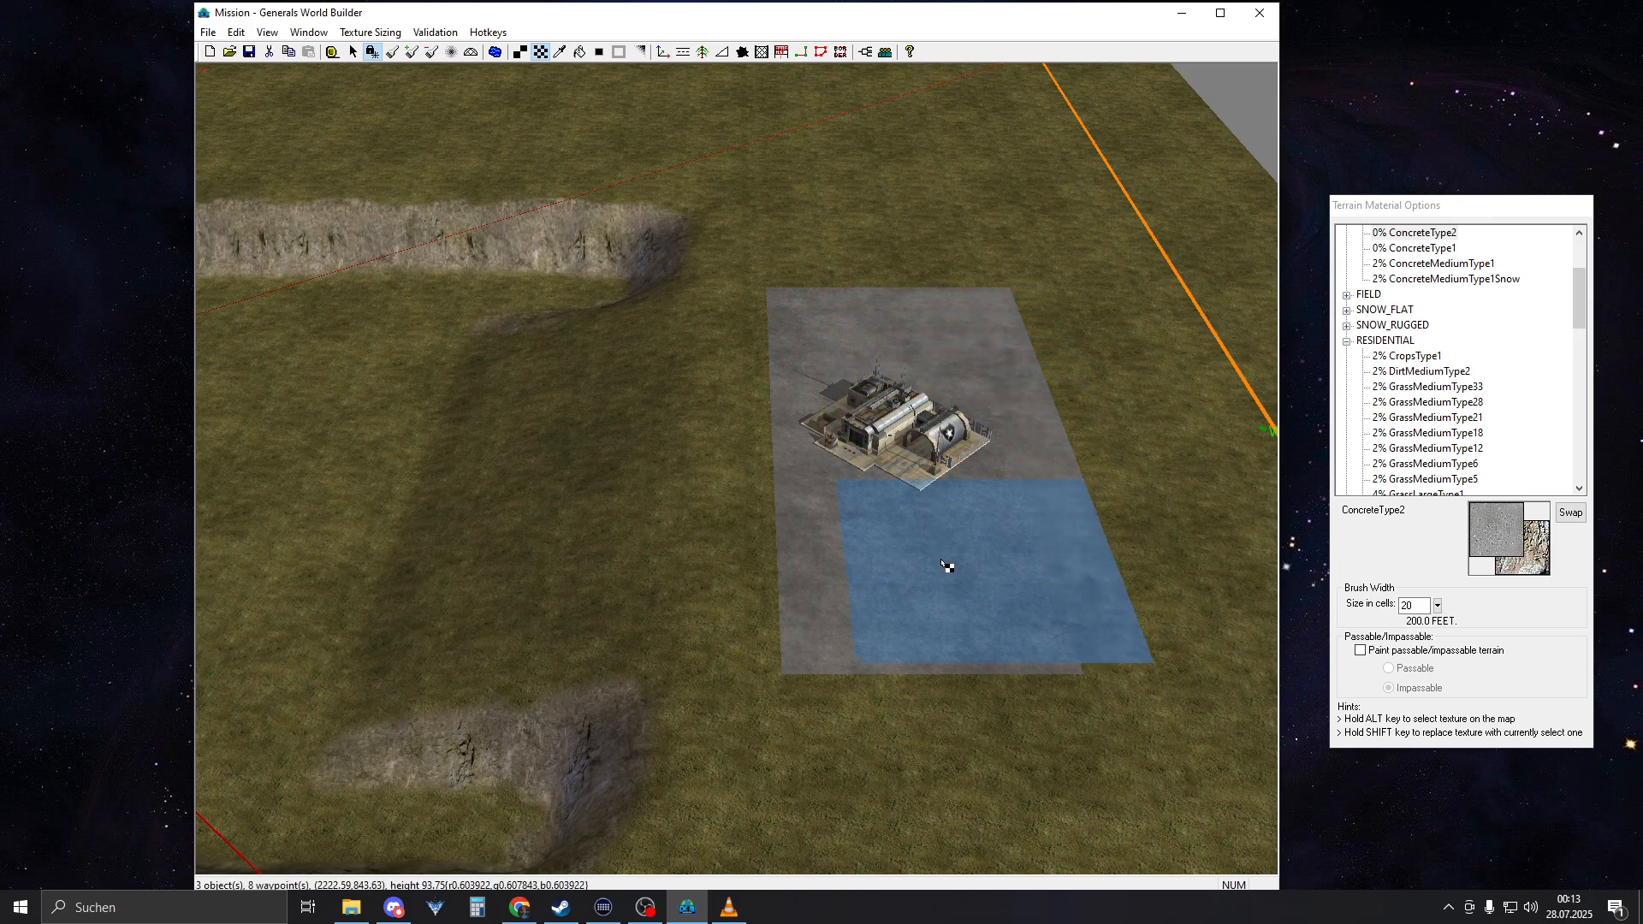
drag(845, 343, 884, 565)
Widen the concrete pad around AmericaCommandCenter 1 with another straight stroke along its ramp side
right_drag(907, 462, 231, 454)
mouse_move(1190, 411)
right_down()
mouse_move(777, 396)
mouse_move(996, 376)
right_up()
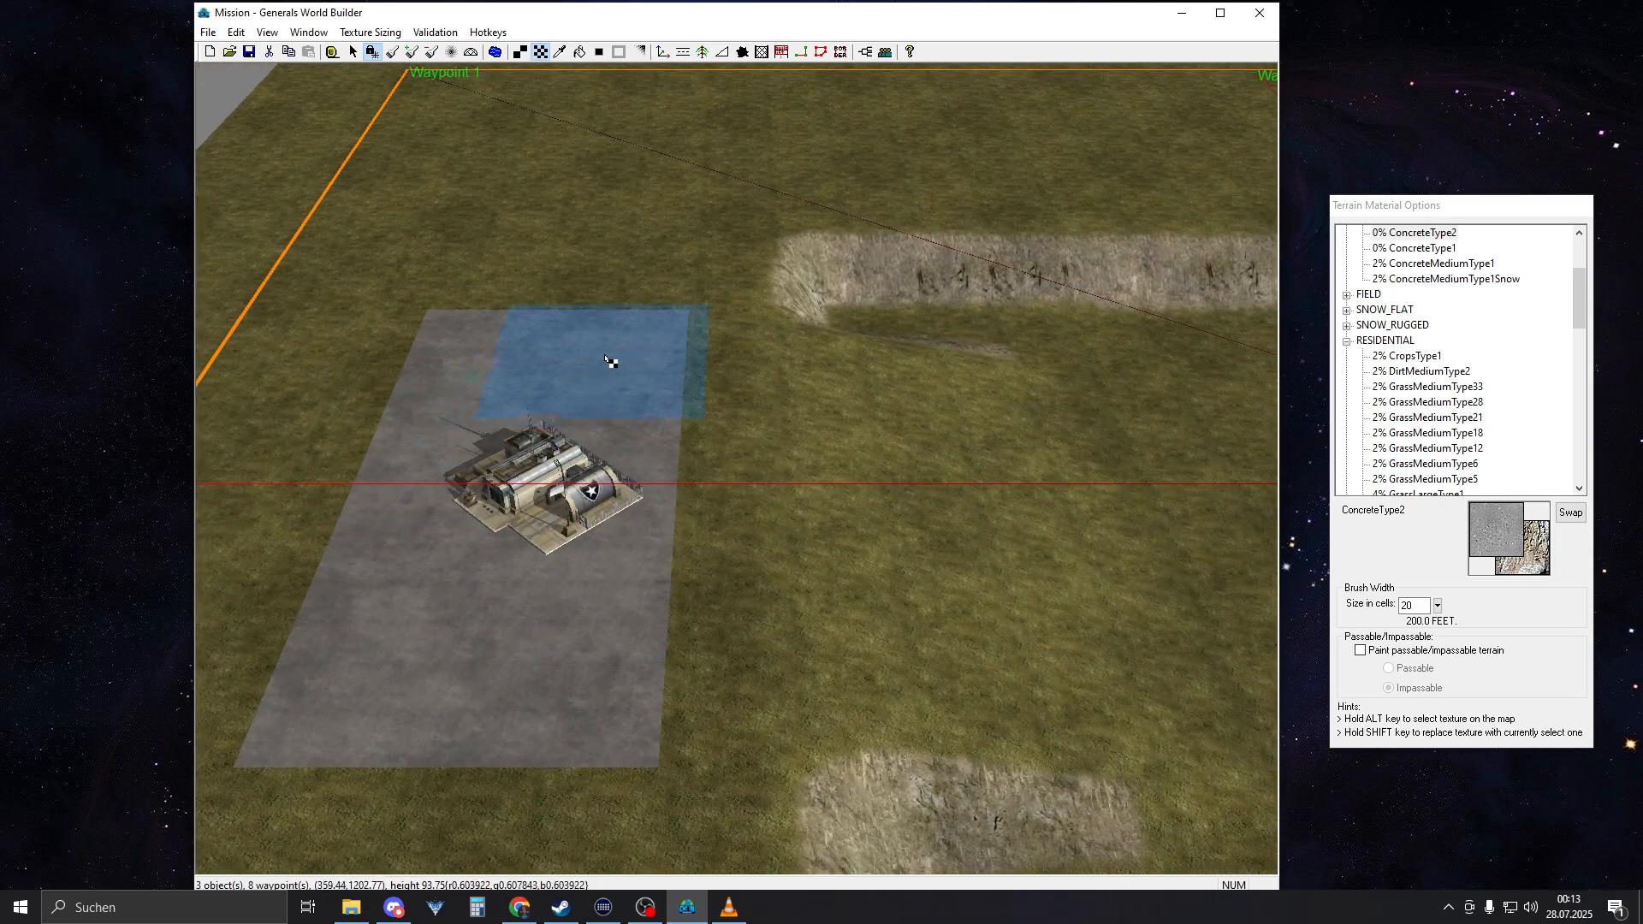
drag(595, 366, 615, 652)
right_drag(575, 471, 717, 484)
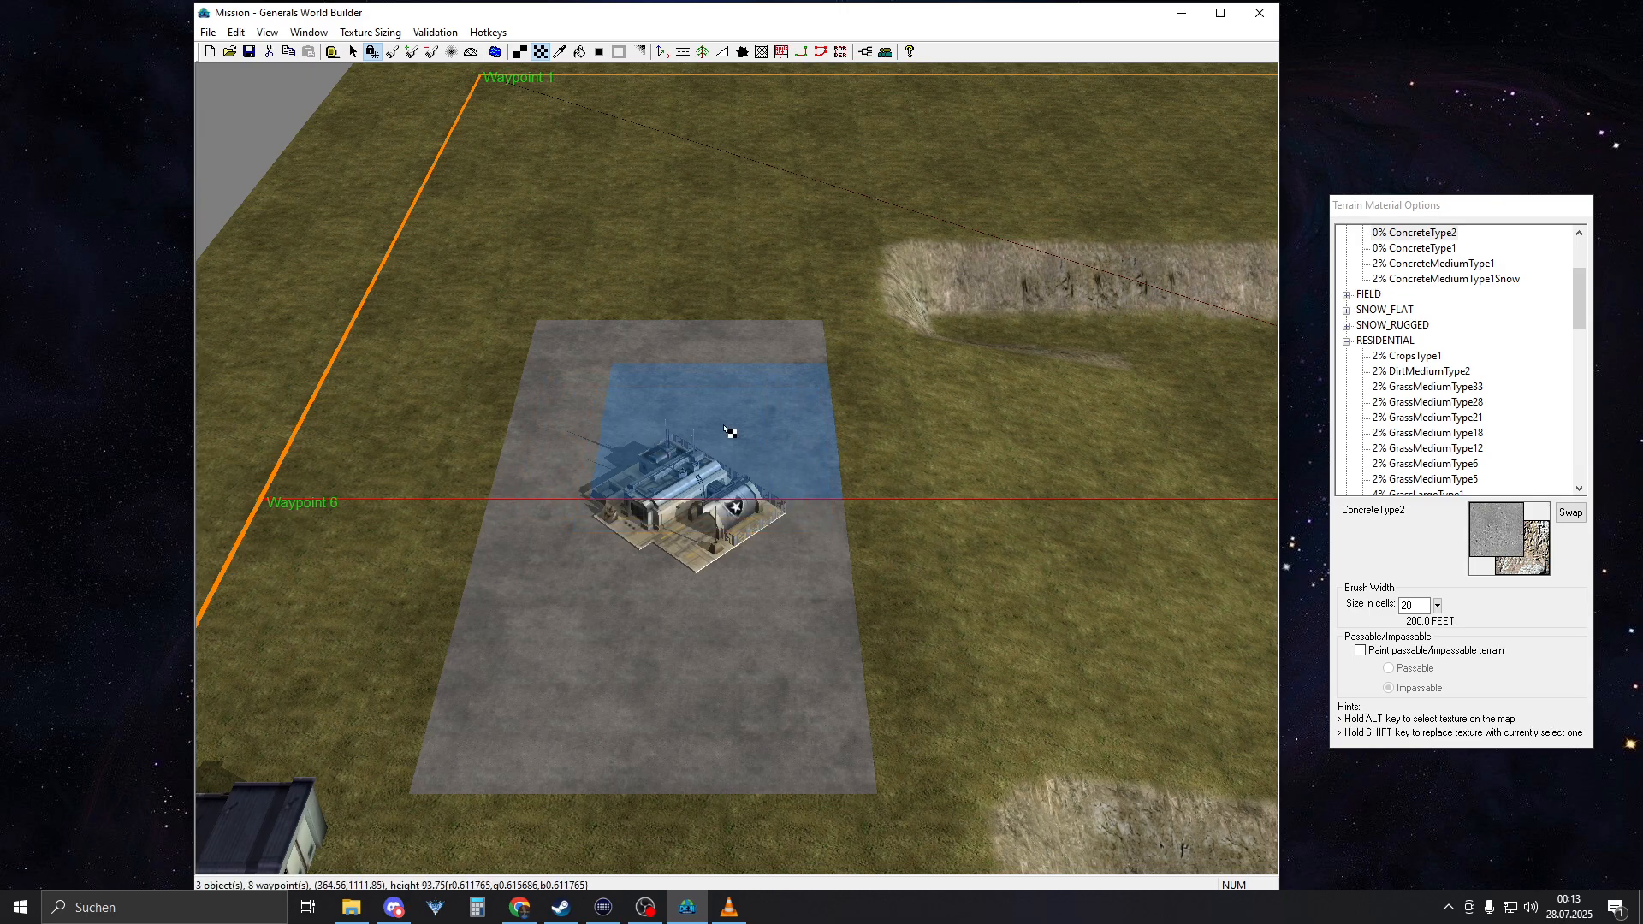
Examine the concrete pad around AmericaCommandCenter 1 and its position relative to the ramp from several angles
mouse_move(697, 429)
right_down()
mouse_move(941, 455)
mouse_move(1241, 441)
right_up()
right_drag(993, 428, 1240, 403)
mouse_move(1032, 404)
right_down()
mouse_move(796, 458)
mouse_move(505, 480)
mouse_move(928, 445)
mouse_move(1104, 659)
right_up()
mouse_move(1138, 582)
right_down()
mouse_move(450, 392)
mouse_move(333, 385)
right_up()
middle_drag(711, 384, 960, 469)
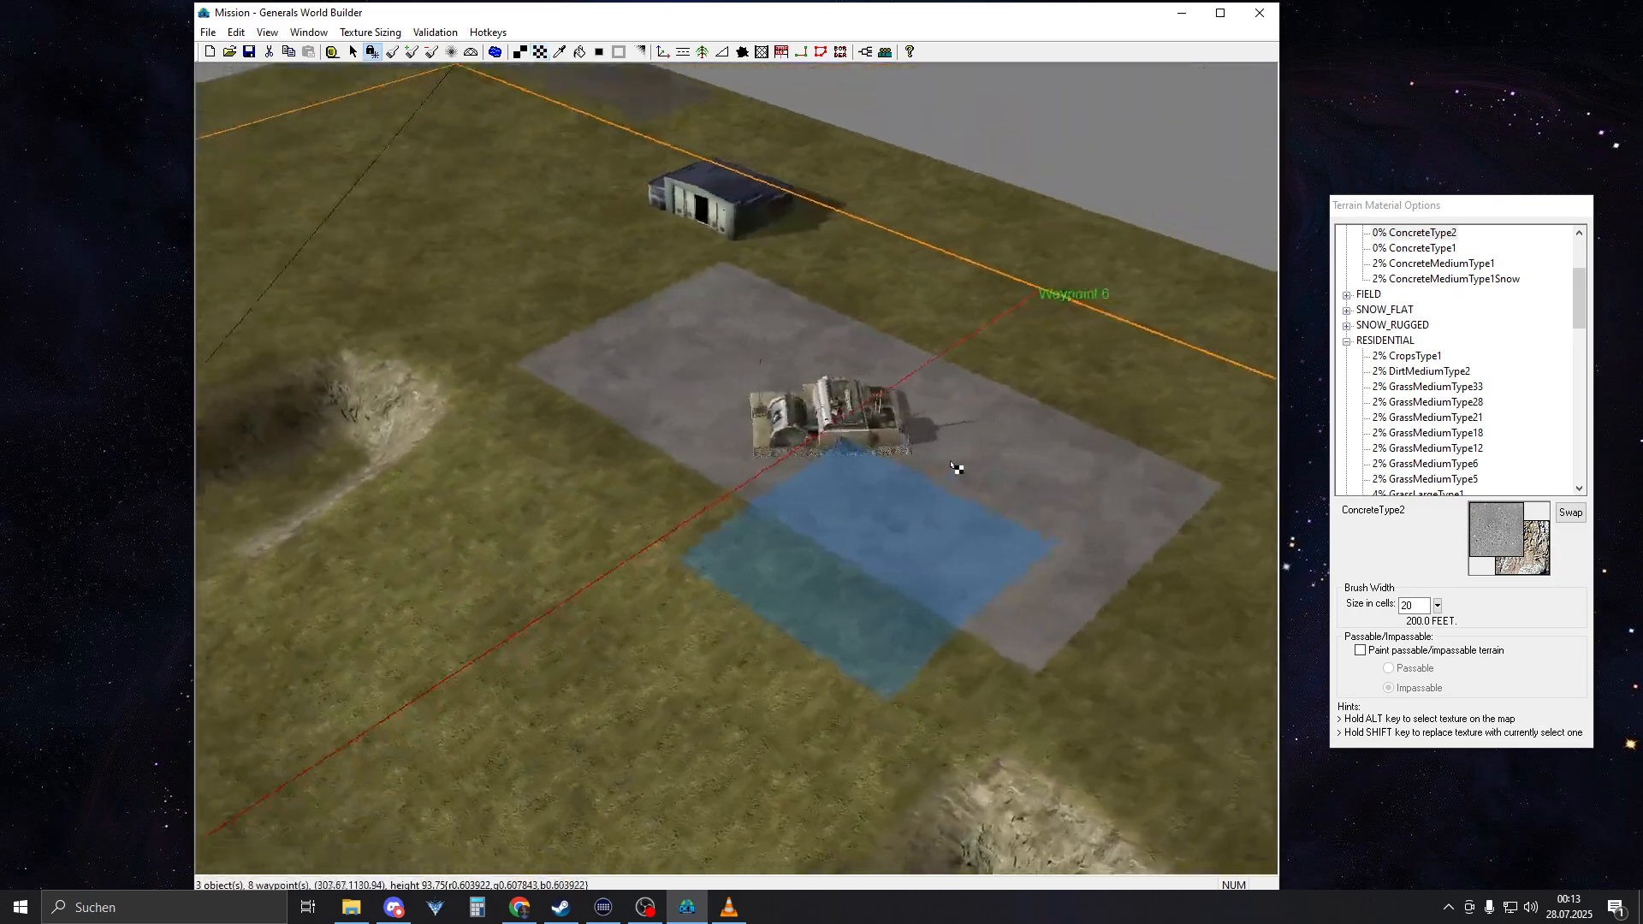
right_drag(960, 469, 1048, 615)
middle_drag(1048, 615, 804, 441)
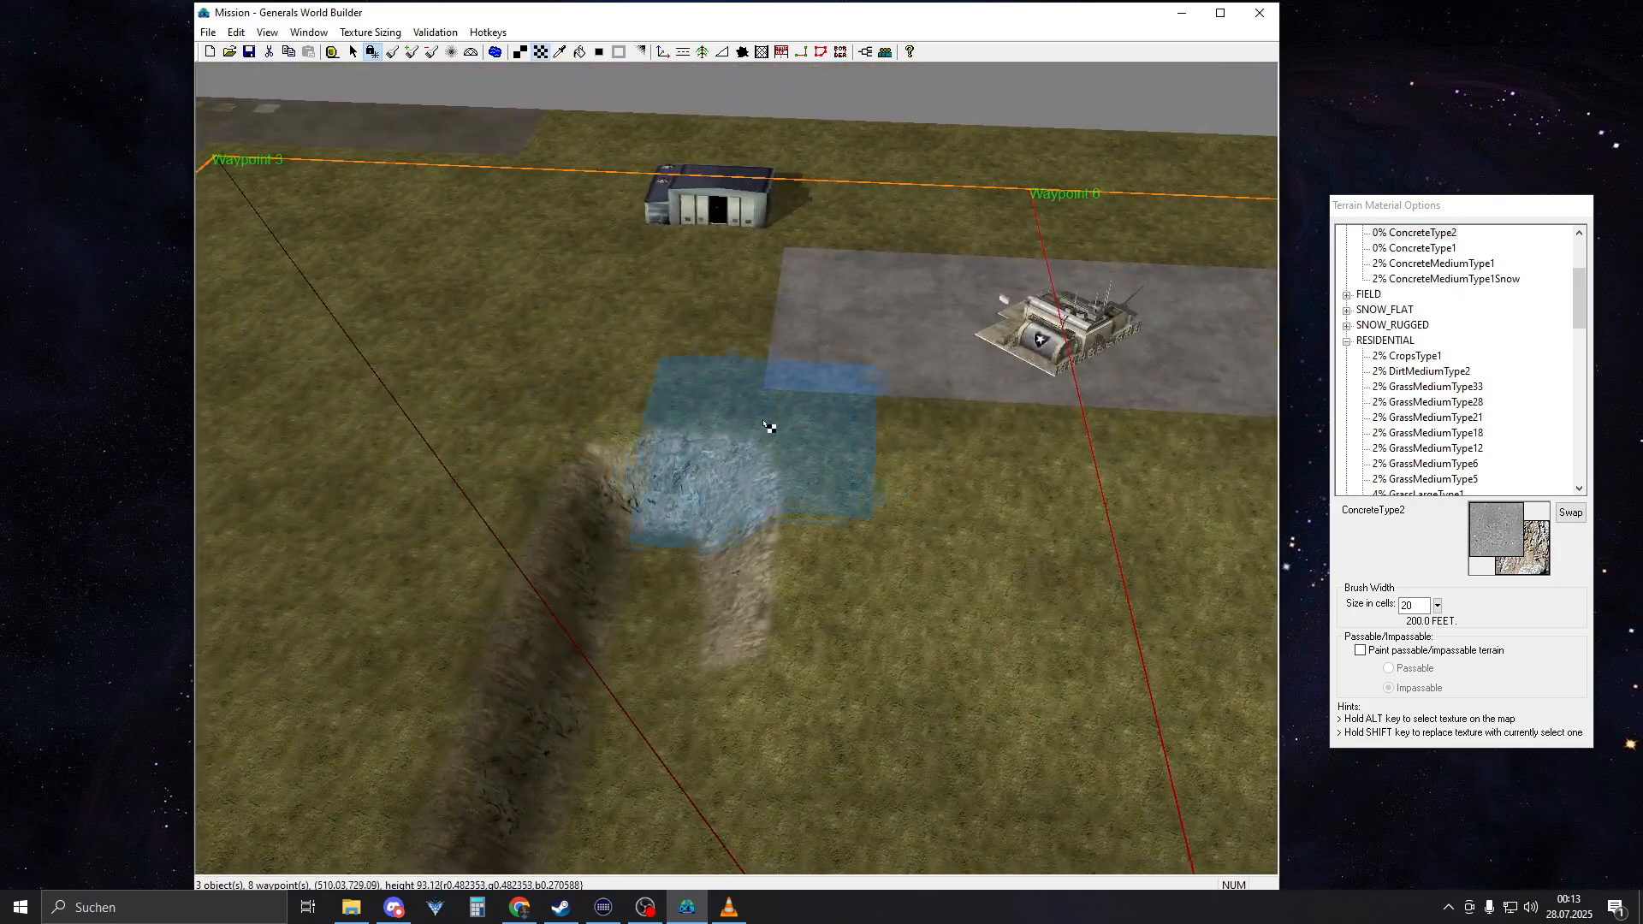
scroll(791, 367, down, 3)
middle_drag(807, 363, 689, 411)
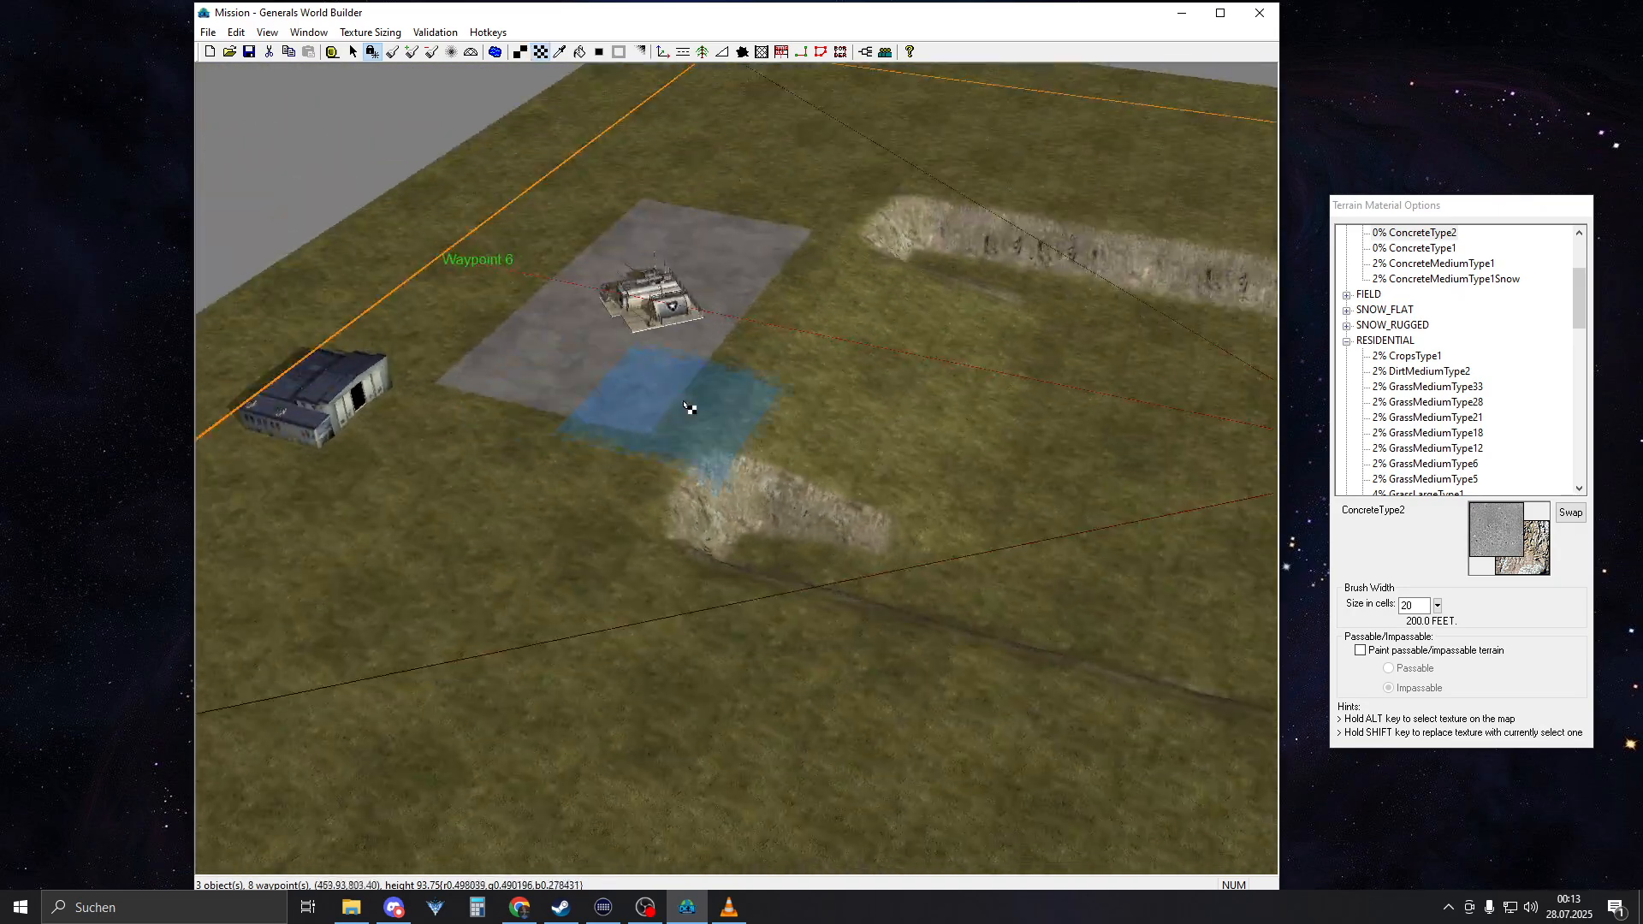
Extend the concrete pad around AmericaCommandCenter 2 with the 20-cell brush
right_drag(690, 411, 1093, 470)
middle_drag(928, 438, 1066, 504)
right_drag(448, 684, 921, 573)
middle_drag(921, 573, 826, 567)
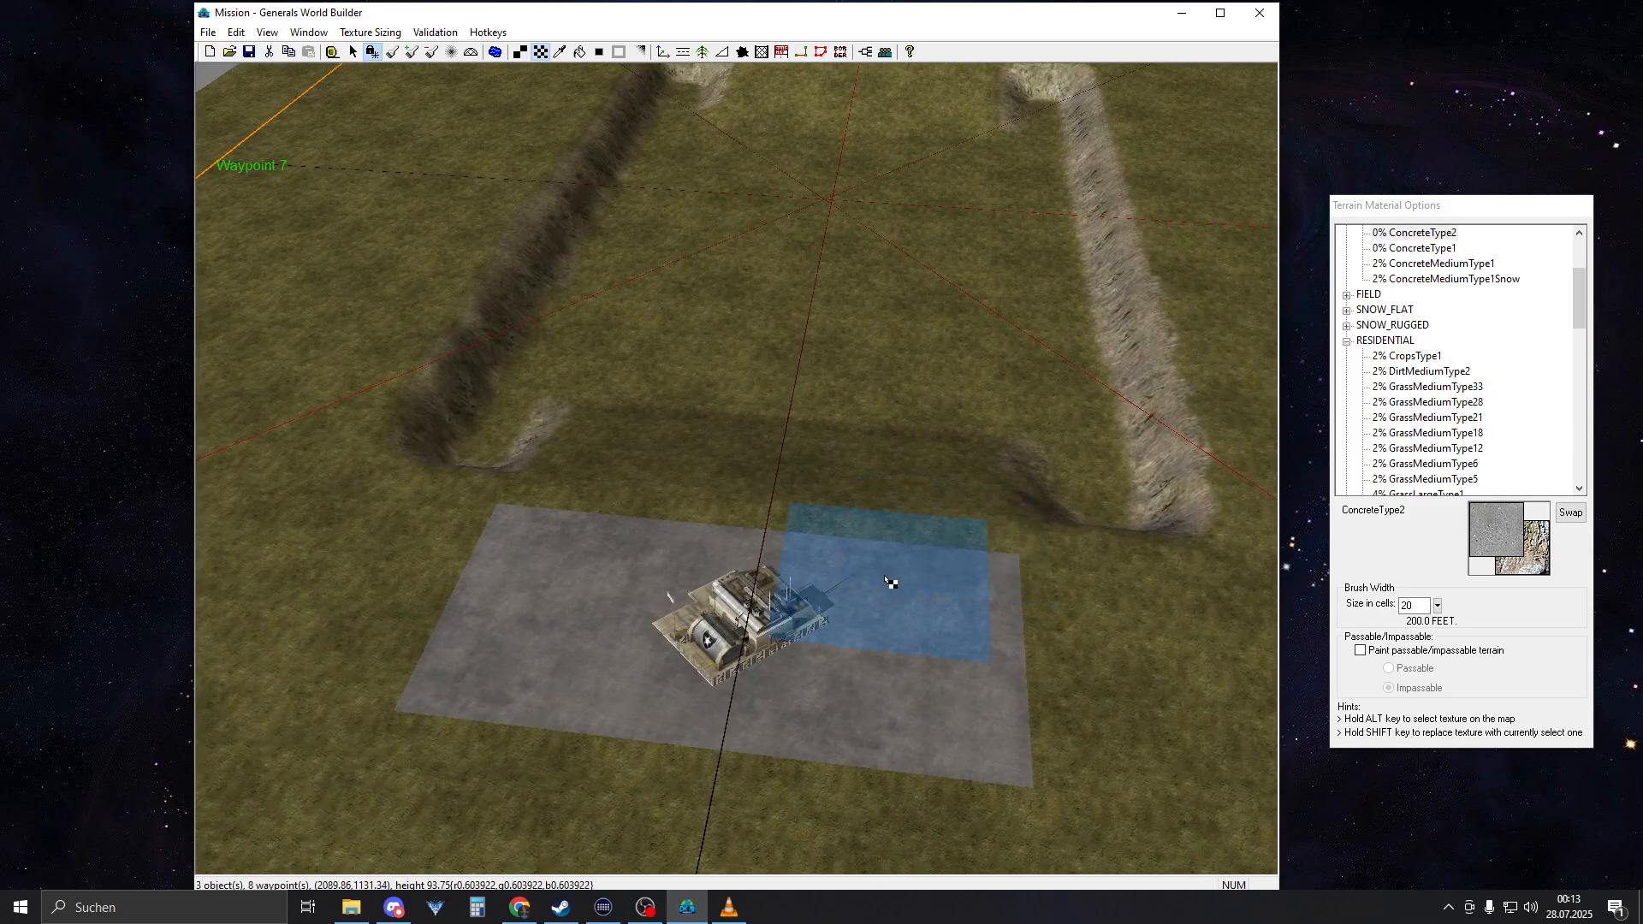
drag(950, 625, 946, 694)
right_drag(599, 637, 809, 629)
right_drag(1068, 441, 939, 499)
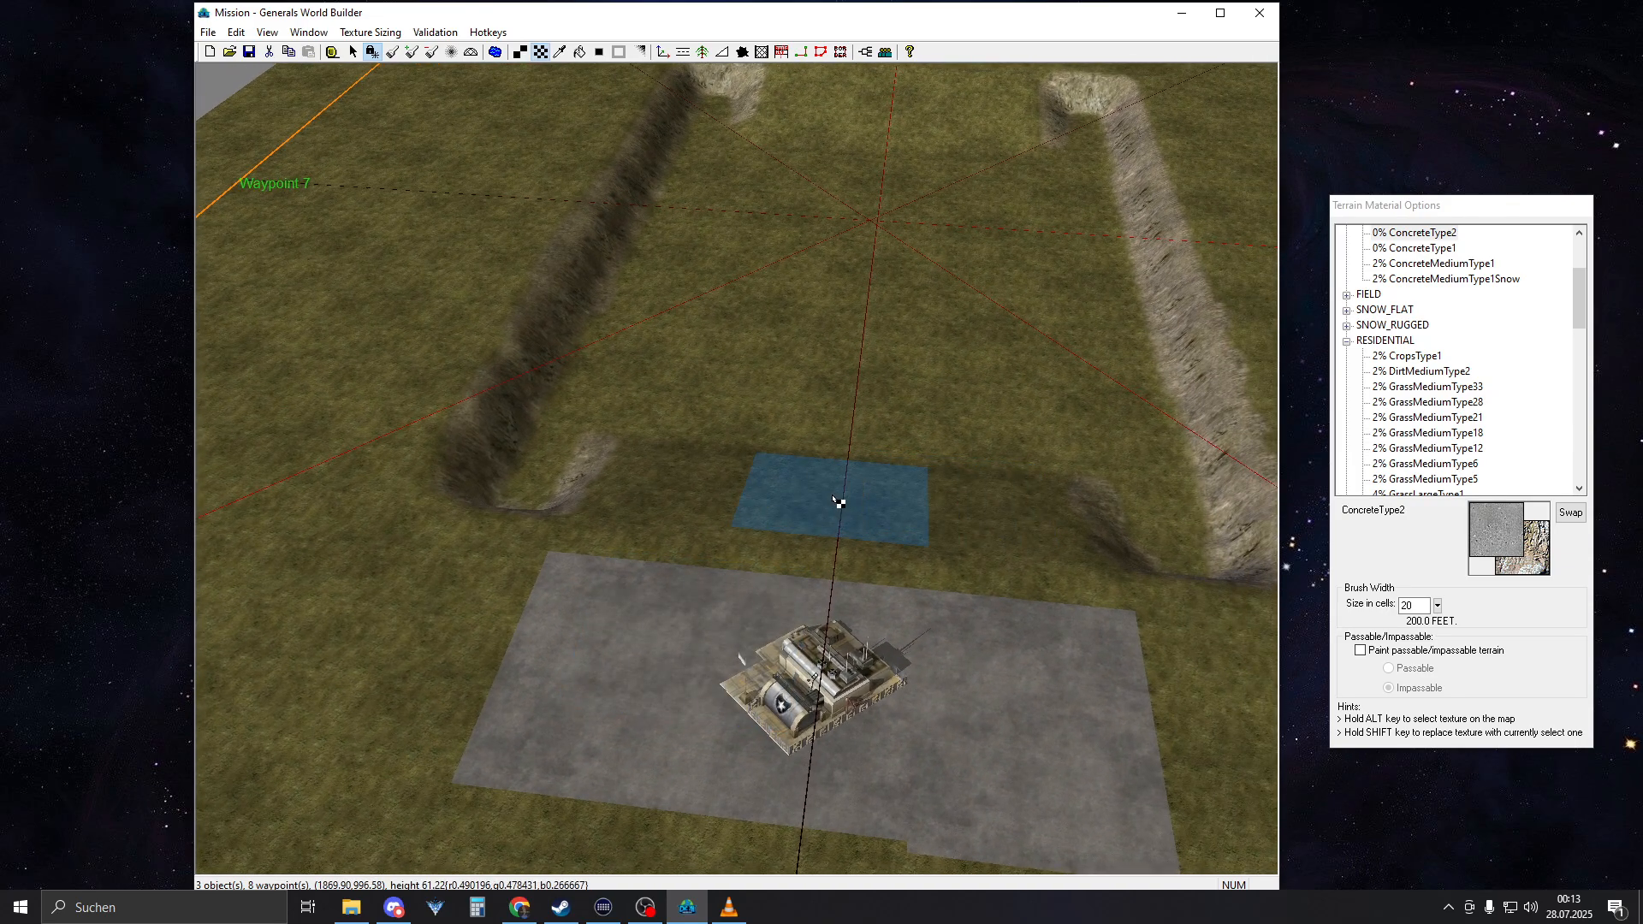
Try a brush width of 7 cells for a concrete road starting at the pad of AmericaCommandCenter 2
double_click(1423, 607)
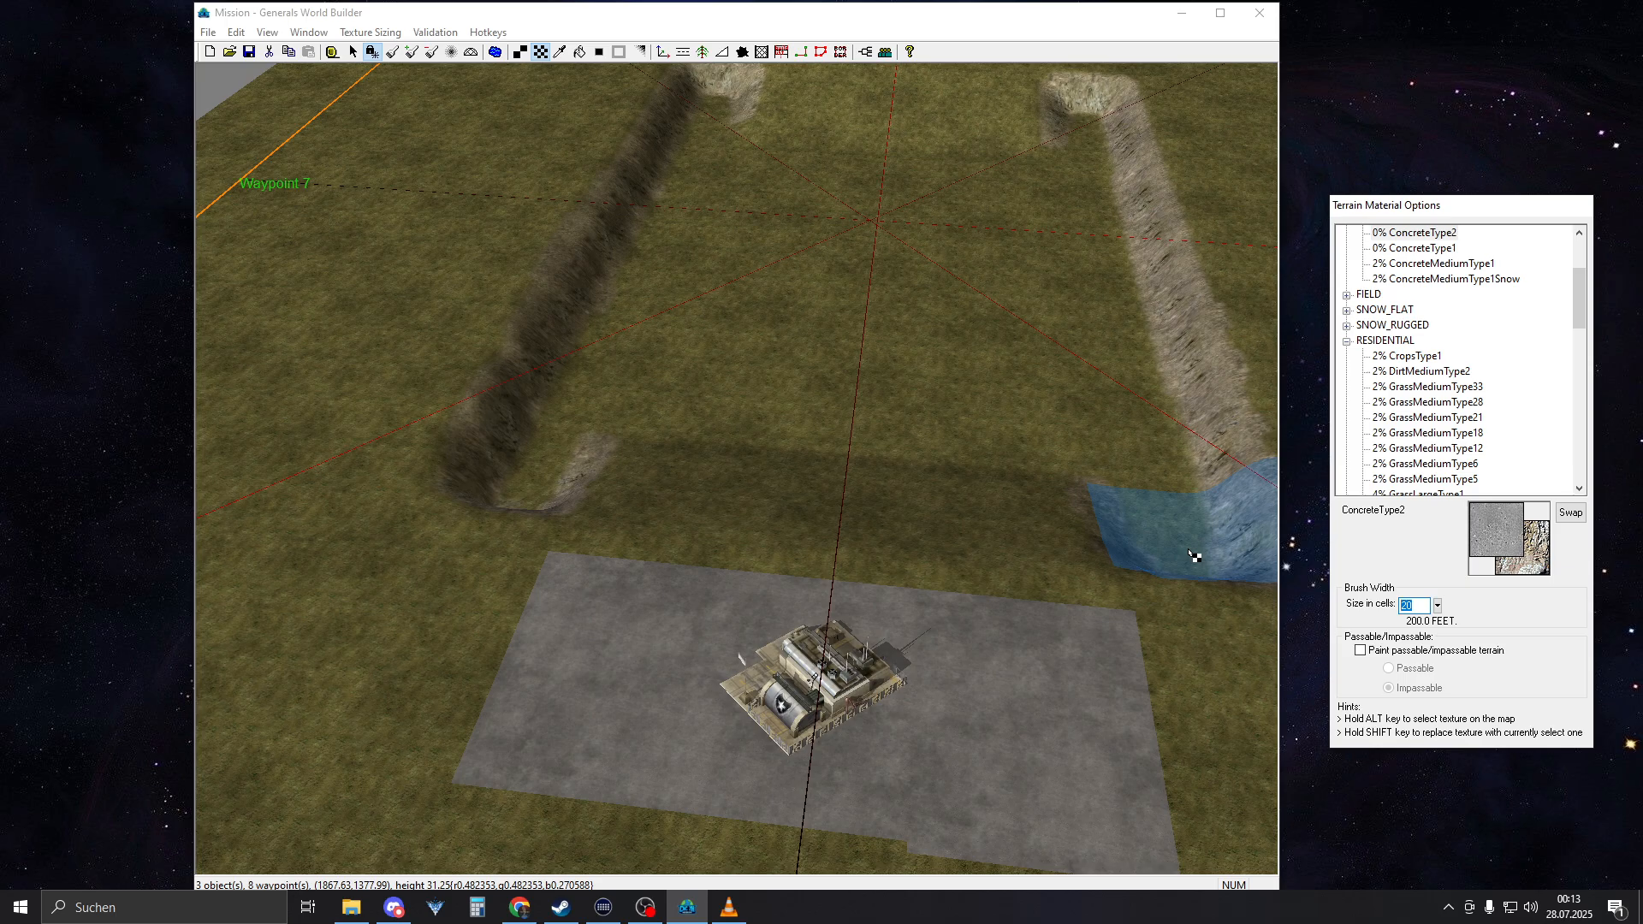
text(7)
scroll(825, 624, up, 5)
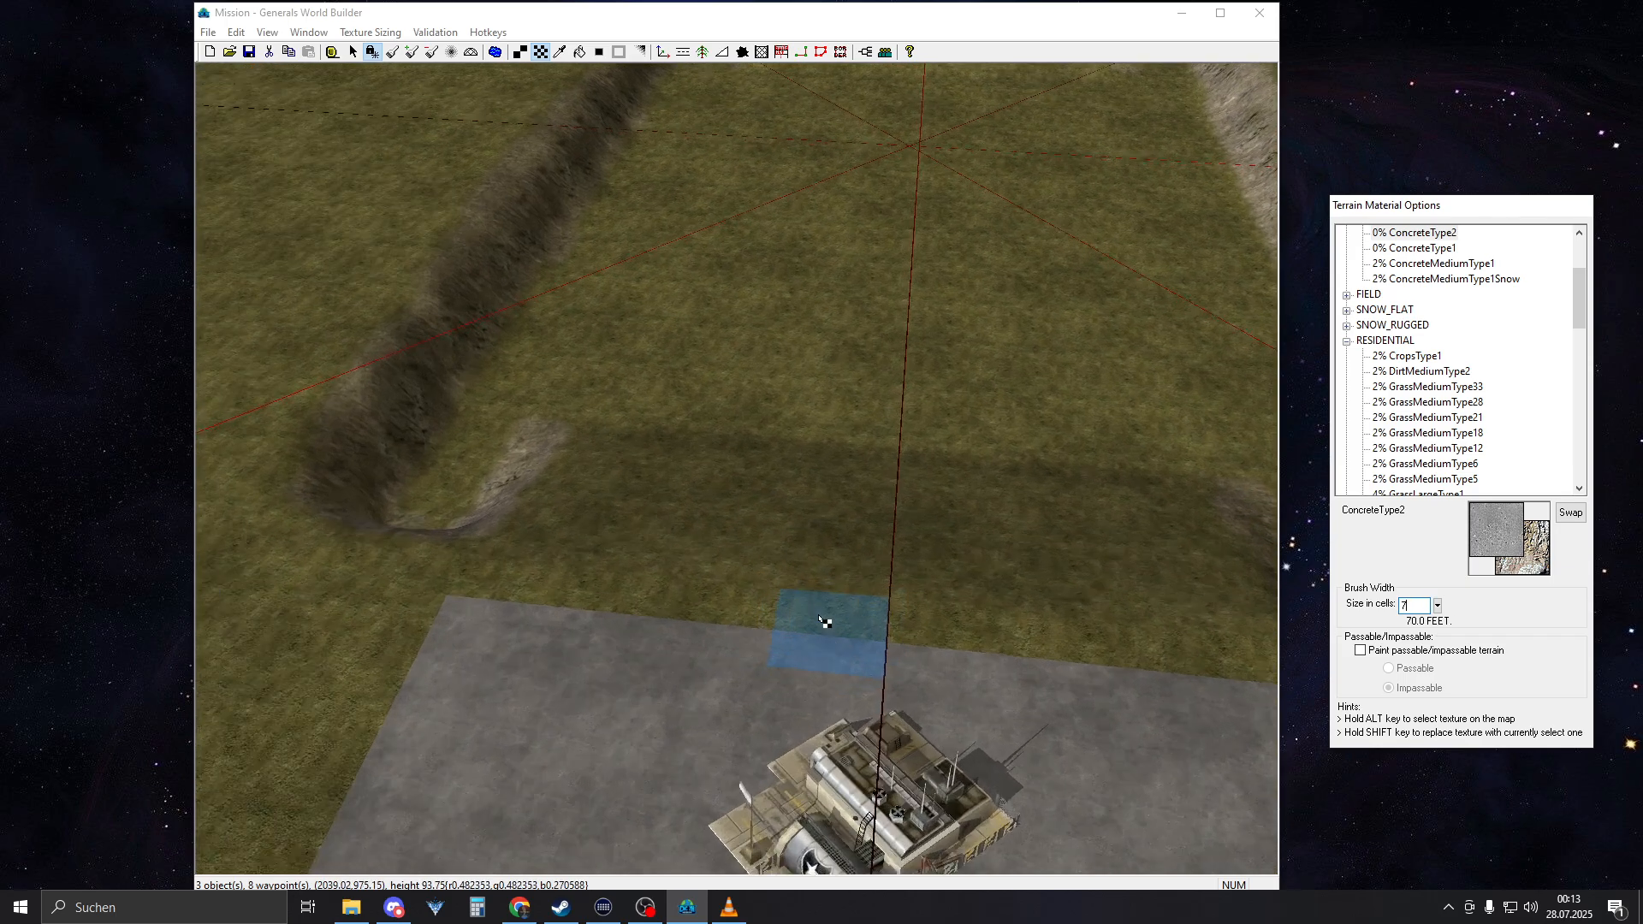
right_drag(950, 625, 897, 625)
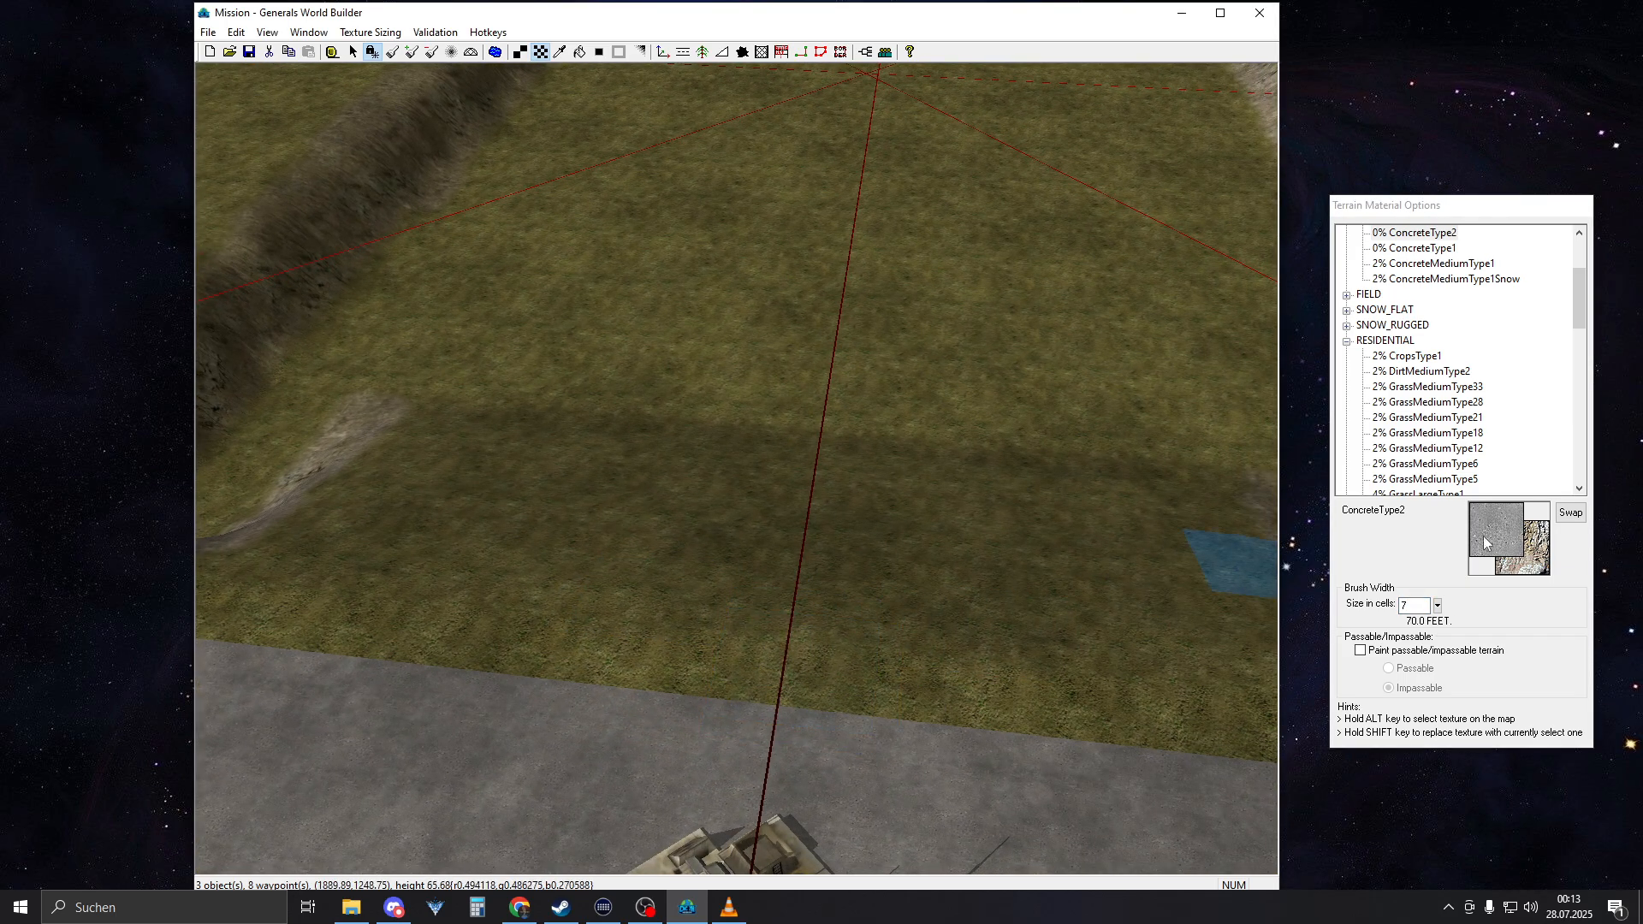
Set the brush width to 9 cells and paint straight concrete roads from both command center pads down the ramps
double_click(1422, 605)
text(9)
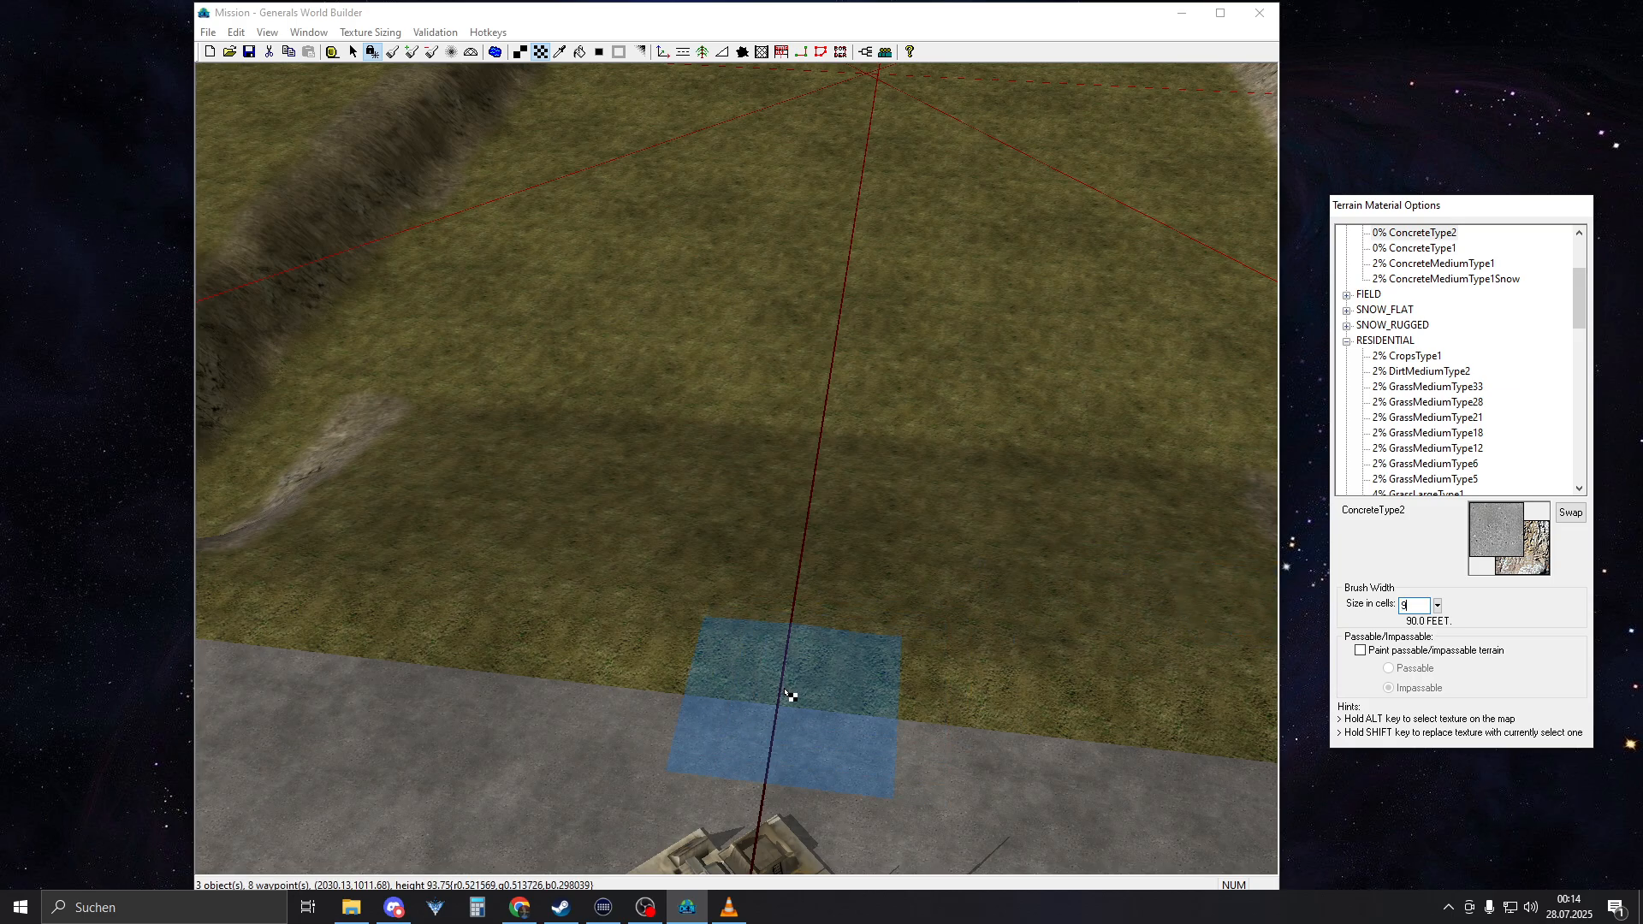
drag(785, 691, 859, 317)
mouse_move(861, 375)
right_down()
mouse_move(863, 473)
mouse_move(935, 367)
mouse_move(847, 277)
right_up()
drag(859, 278, 762, 905)
right_drag(842, 779, 933, 287)
right_drag(895, 689, 909, 224)
scroll(903, 712, down, 2)
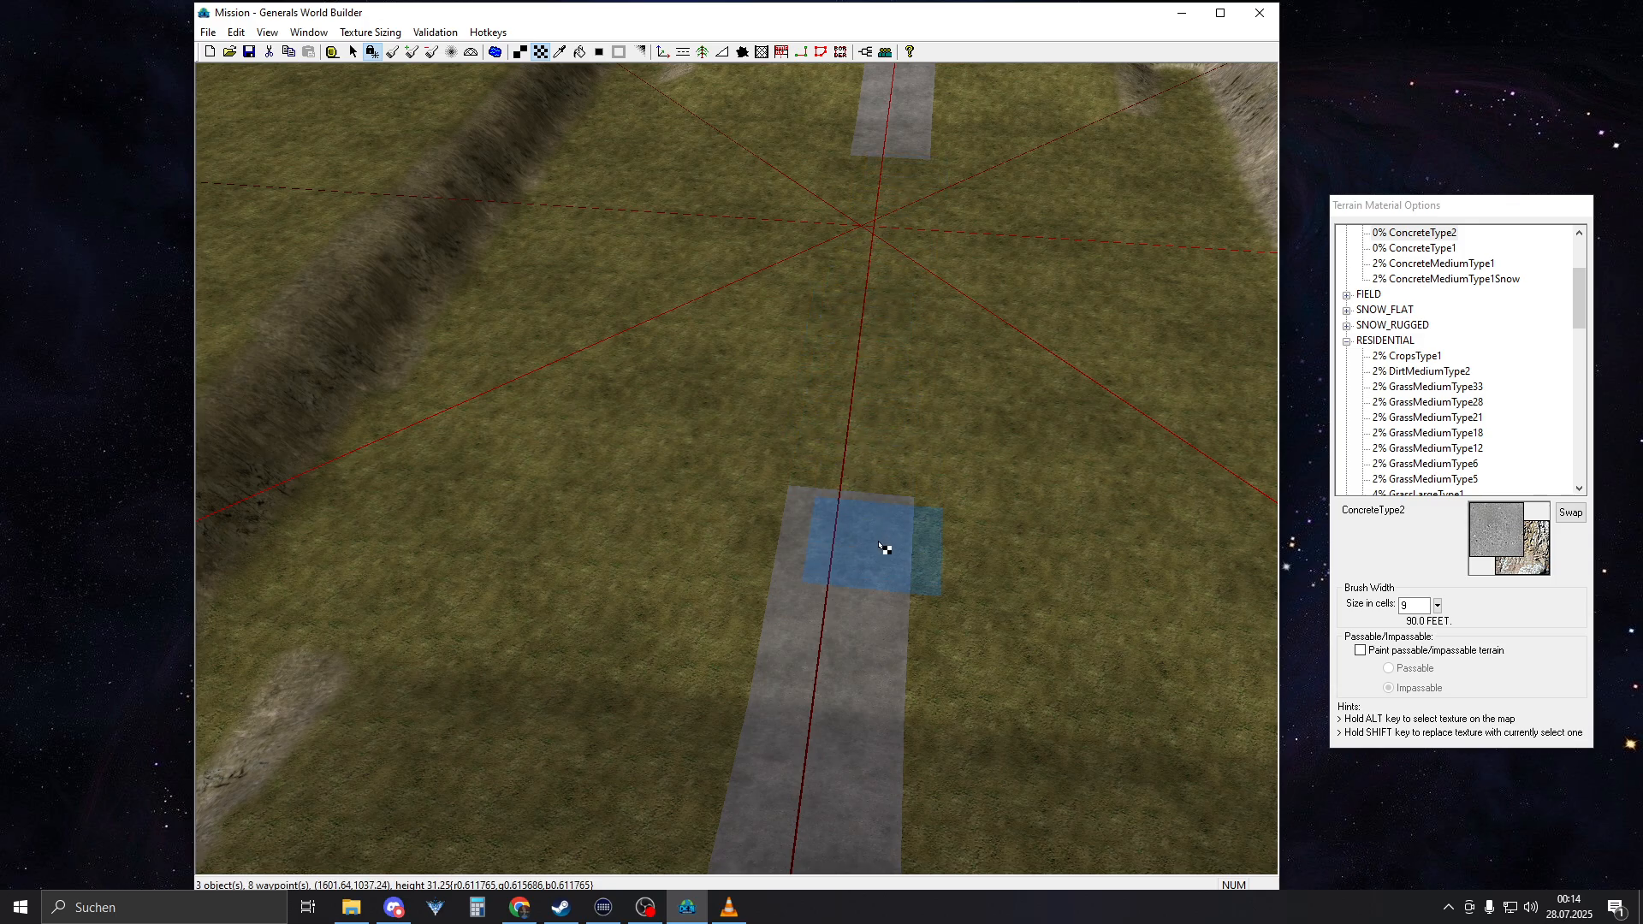
Measure the concrete road on the AmericaCommandCenter 1 side with the ruler, from its inner end to the command center
mouse_move(885, 549)
middle_down()
mouse_move(776, 591)
mouse_move(695, 598)
mouse_move(642, 535)
mouse_move(568, 513)
mouse_move(855, 491)
mouse_move(622, 486)
middle_up()
scroll(684, 601, down, 8)
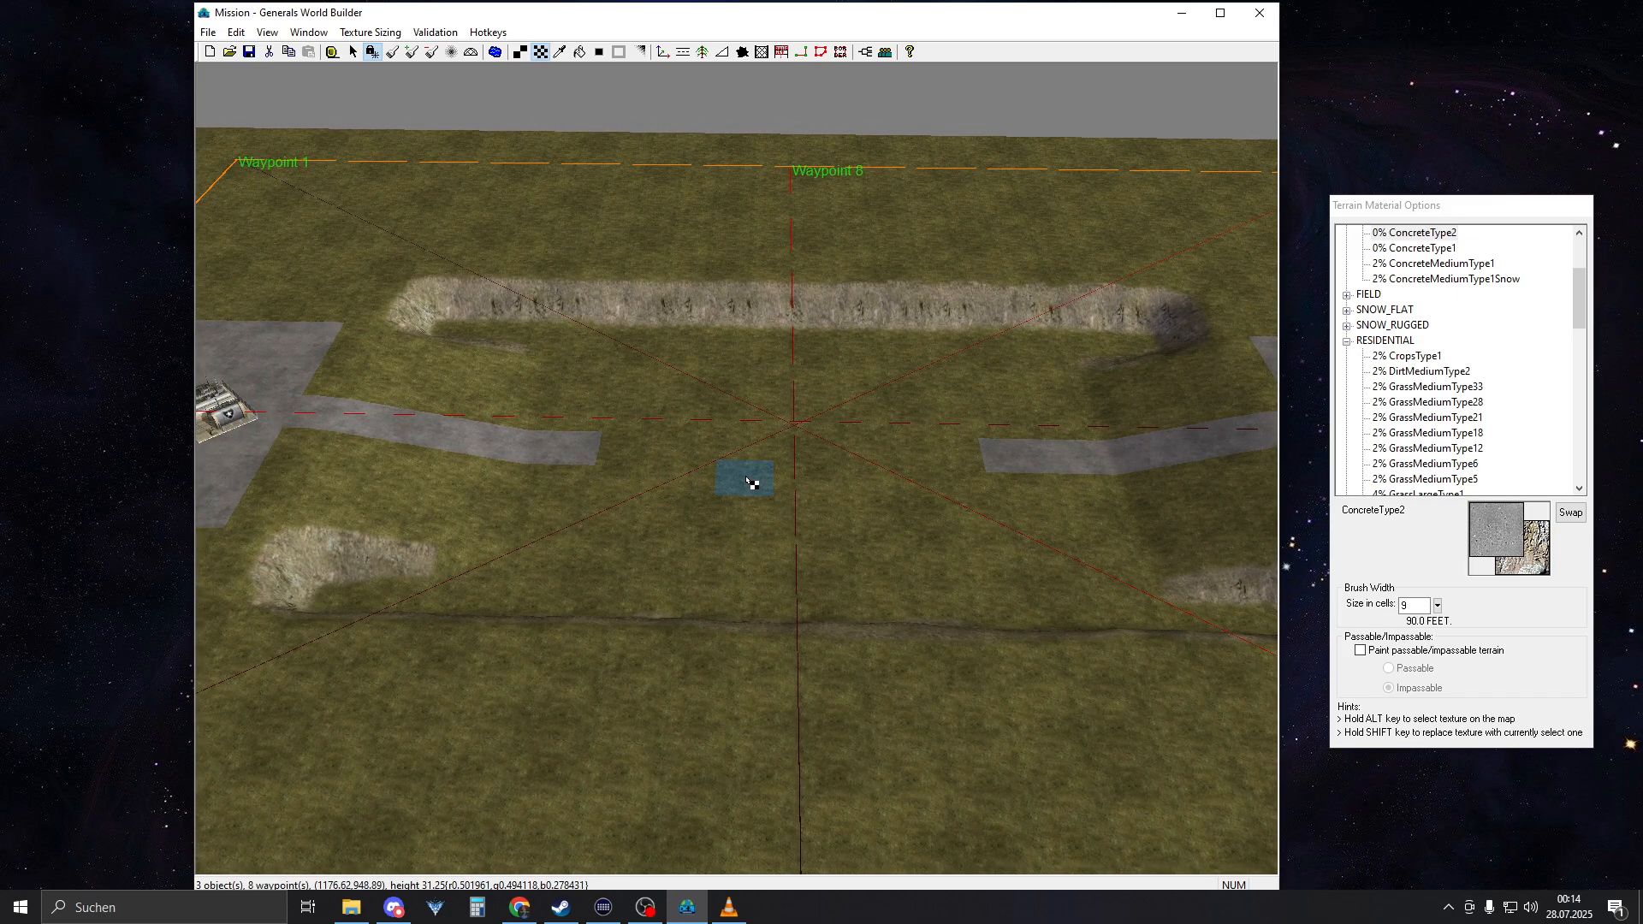
middle_drag(753, 479, 774, 452)
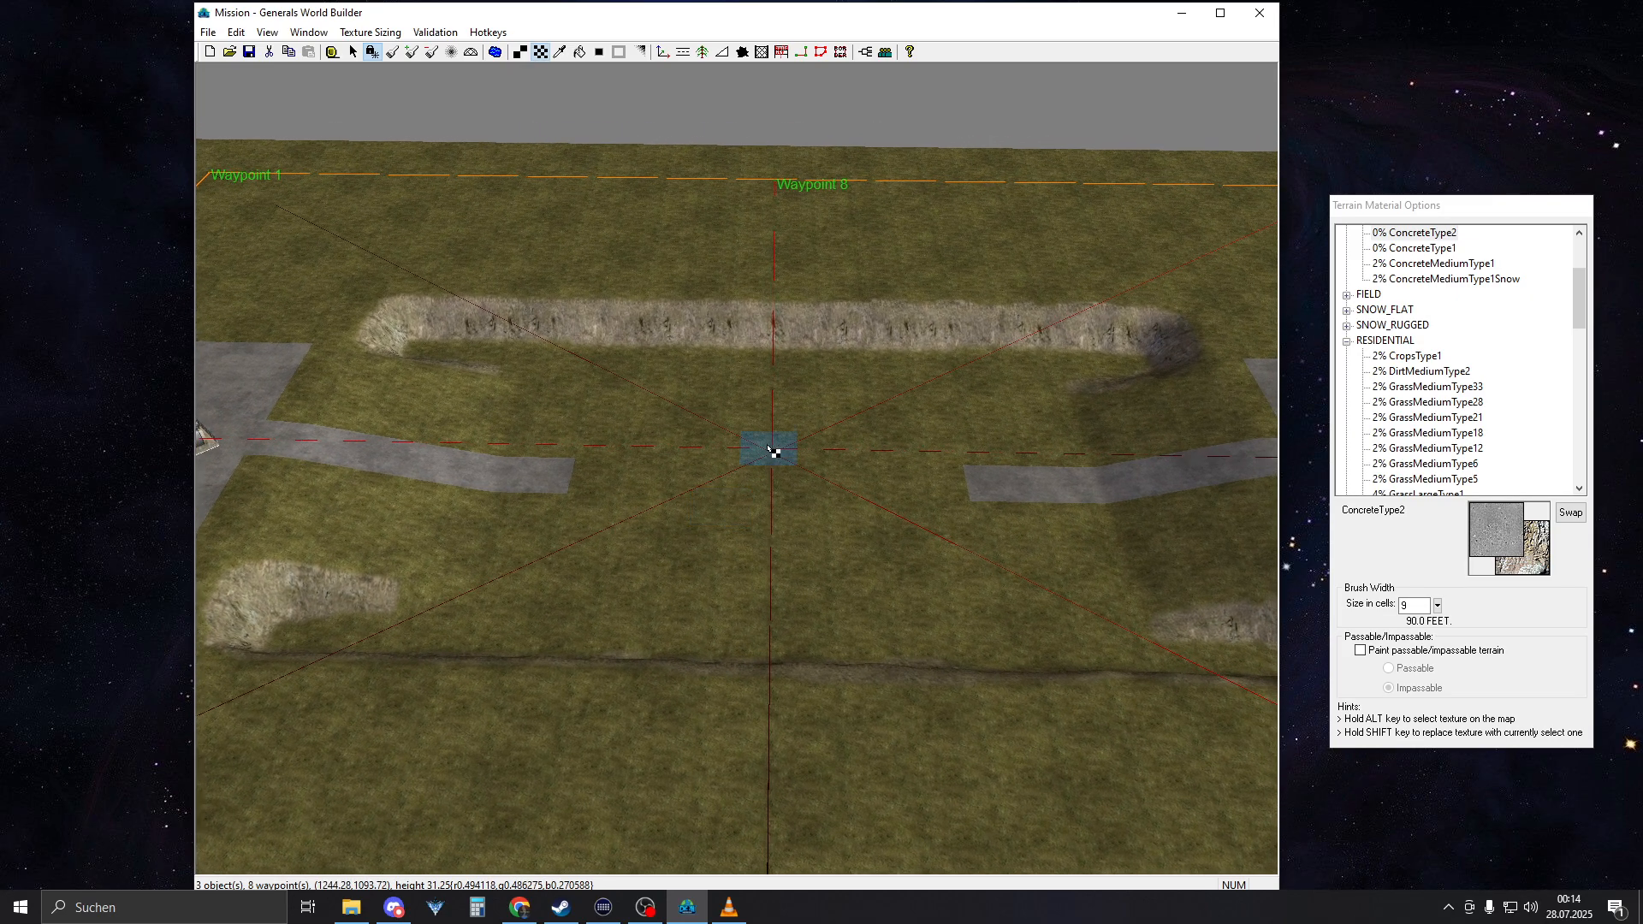
click(333, 52)
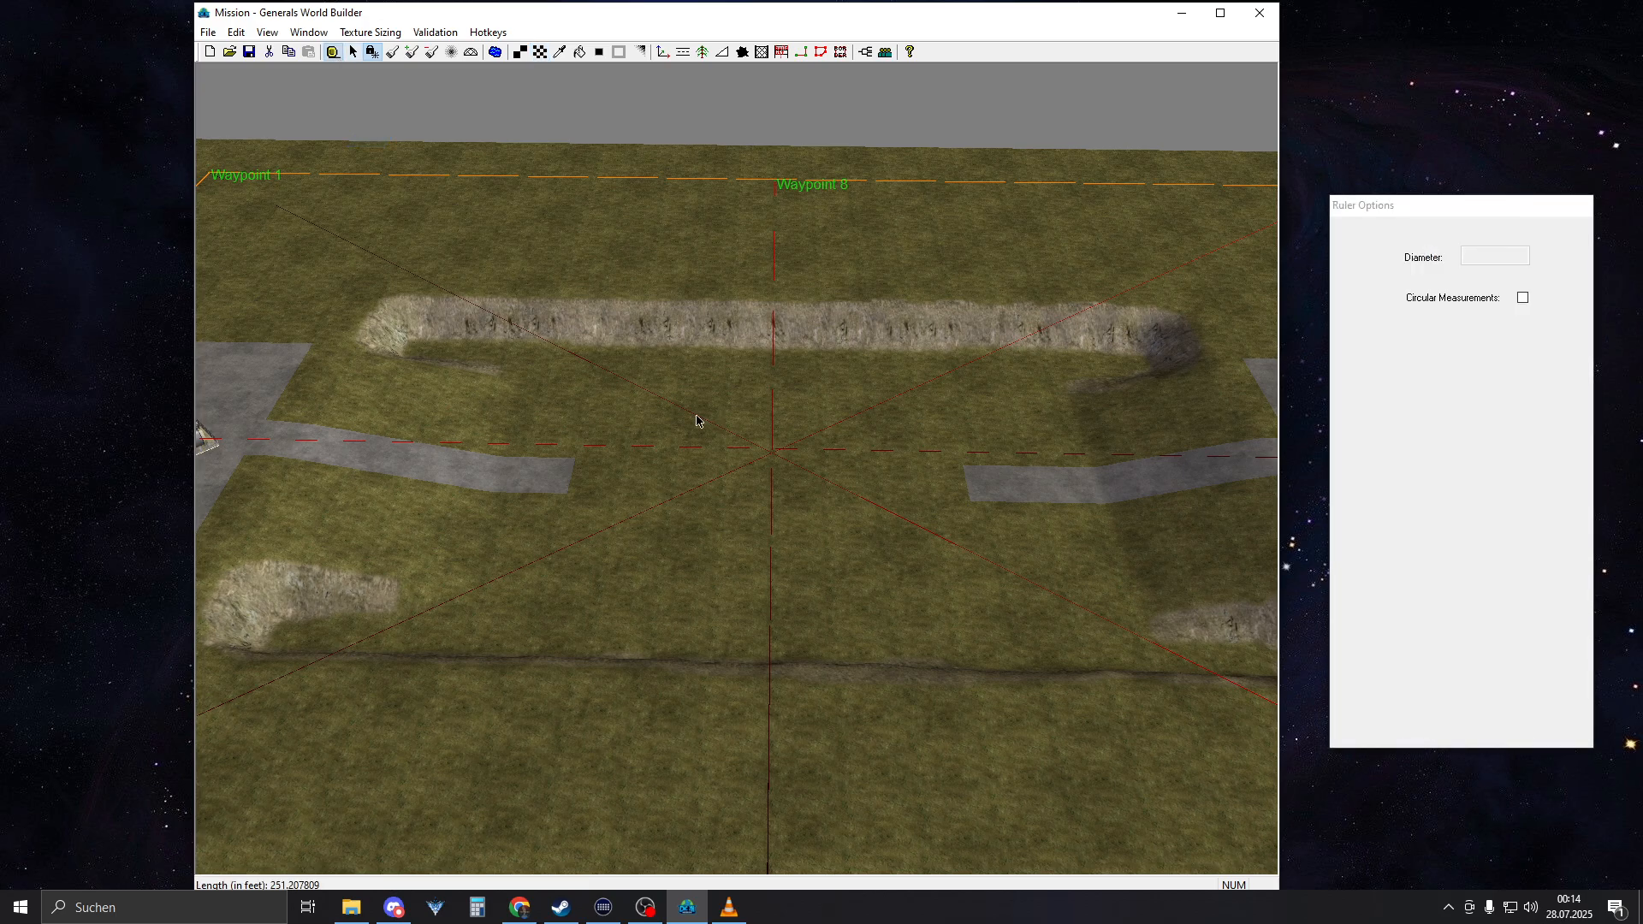
scroll(697, 422, up, 2)
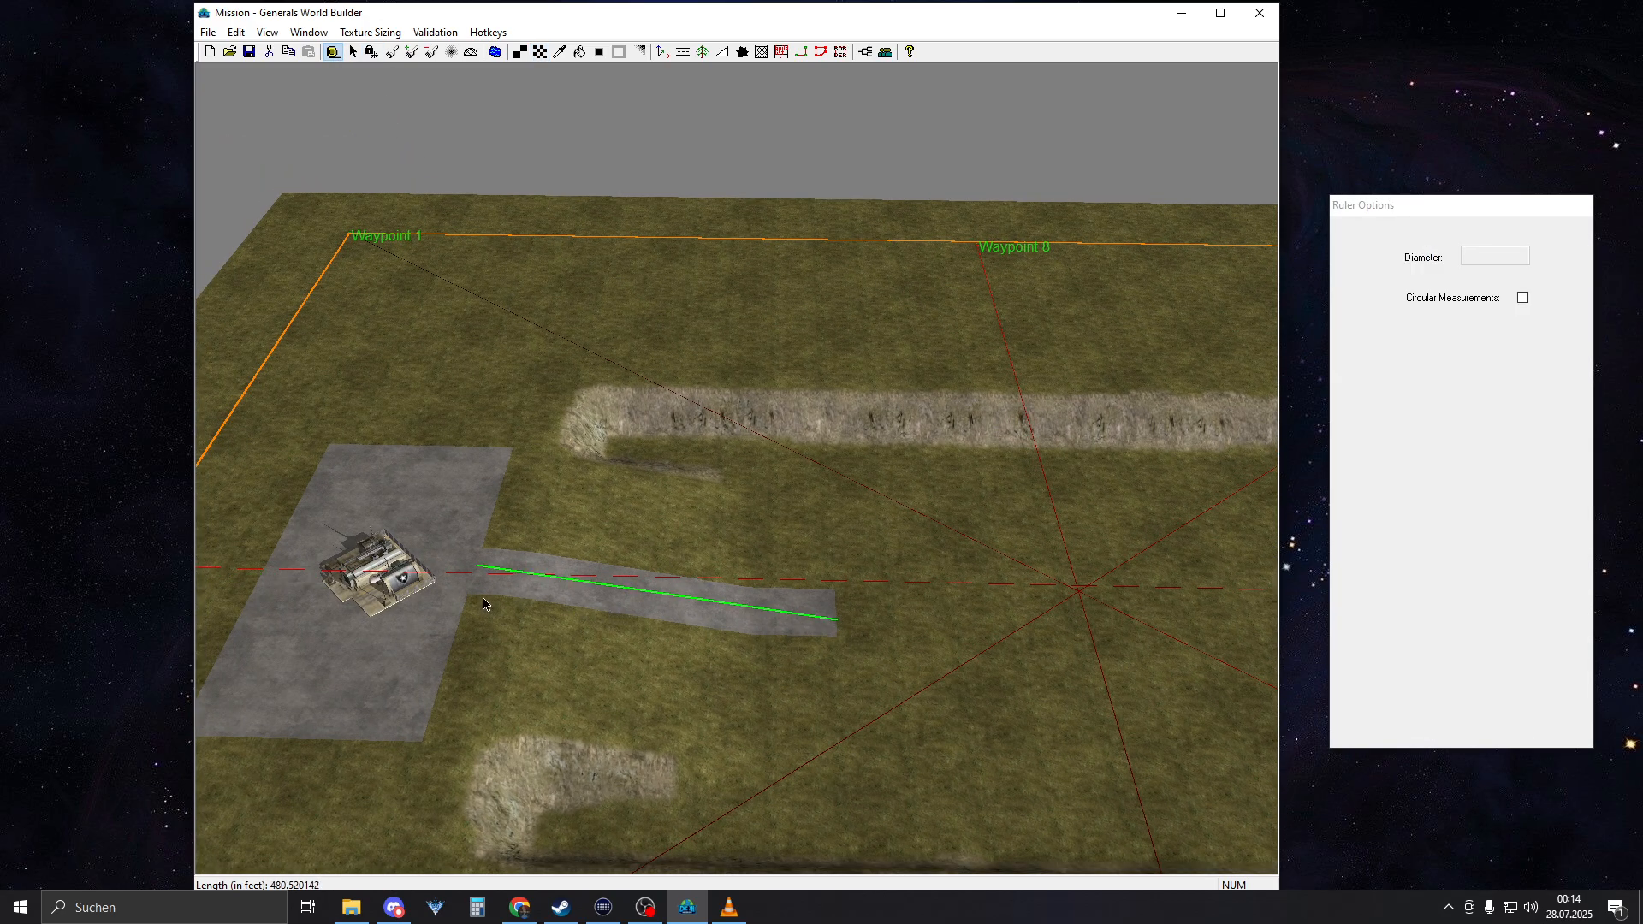
drag(483, 605, 444, 610)
right_drag(504, 613, 690, 624)
right_drag(754, 849, 573, 774)
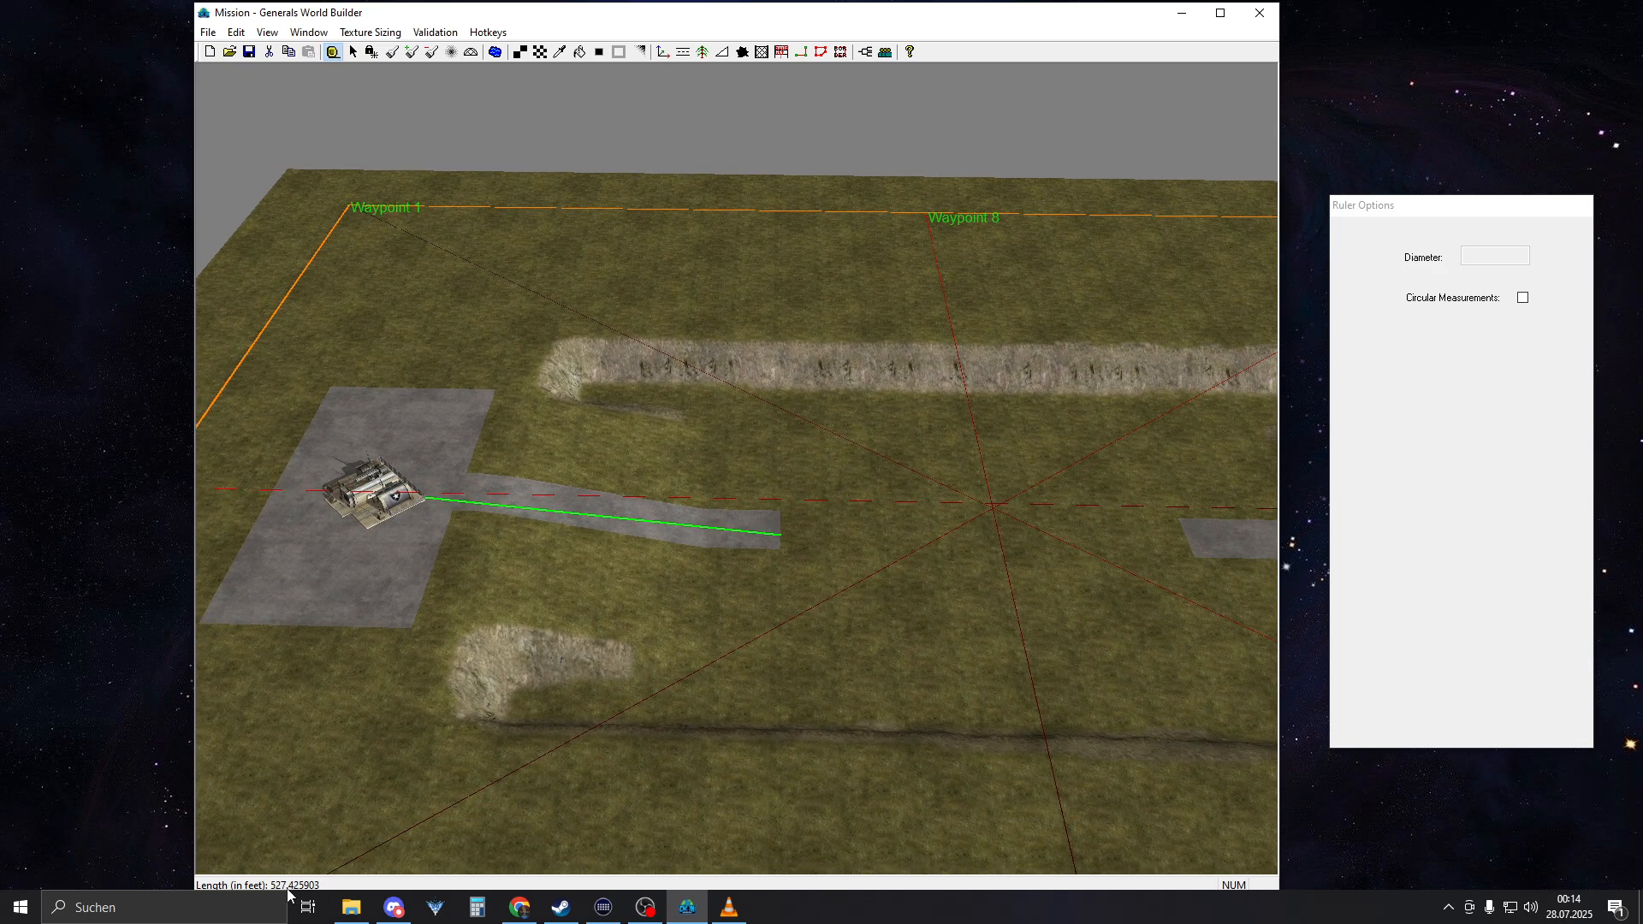
Measure the concrete road on the AmericaCommandCenter 2 side with the ruler, from its inner end to the command center
right_drag(967, 641, 634, 649)
right_drag(933, 607, 733, 641)
scroll(733, 642, up, 2)
right_drag(958, 813, 838, 743)
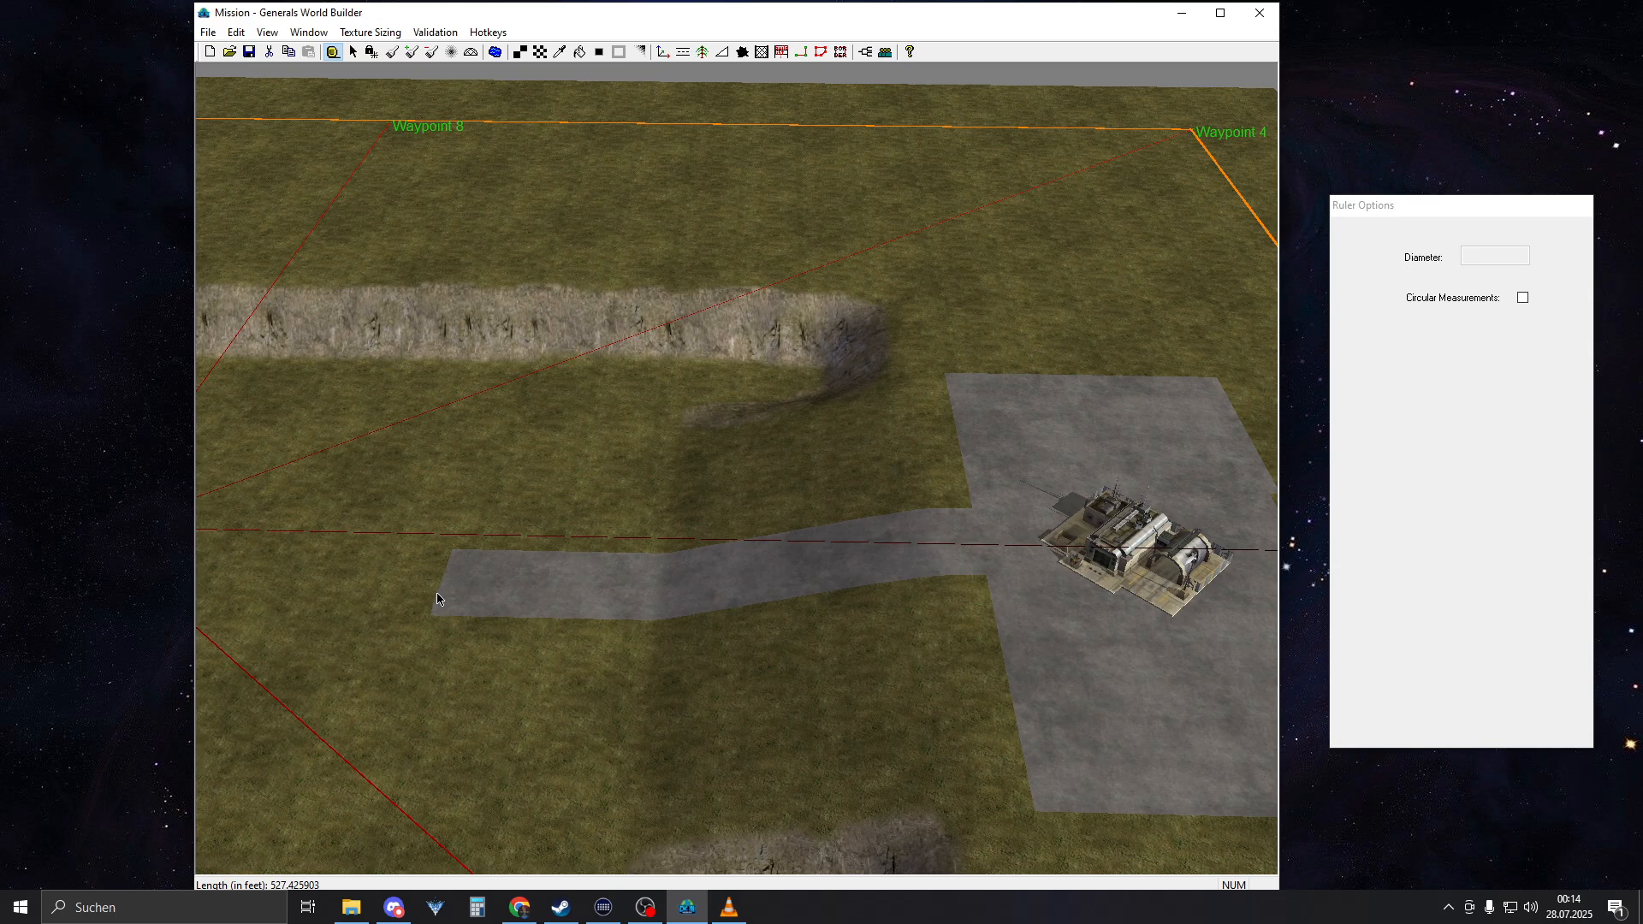
drag(556, 585, 1031, 594)
right_drag(999, 625, 1214, 547)
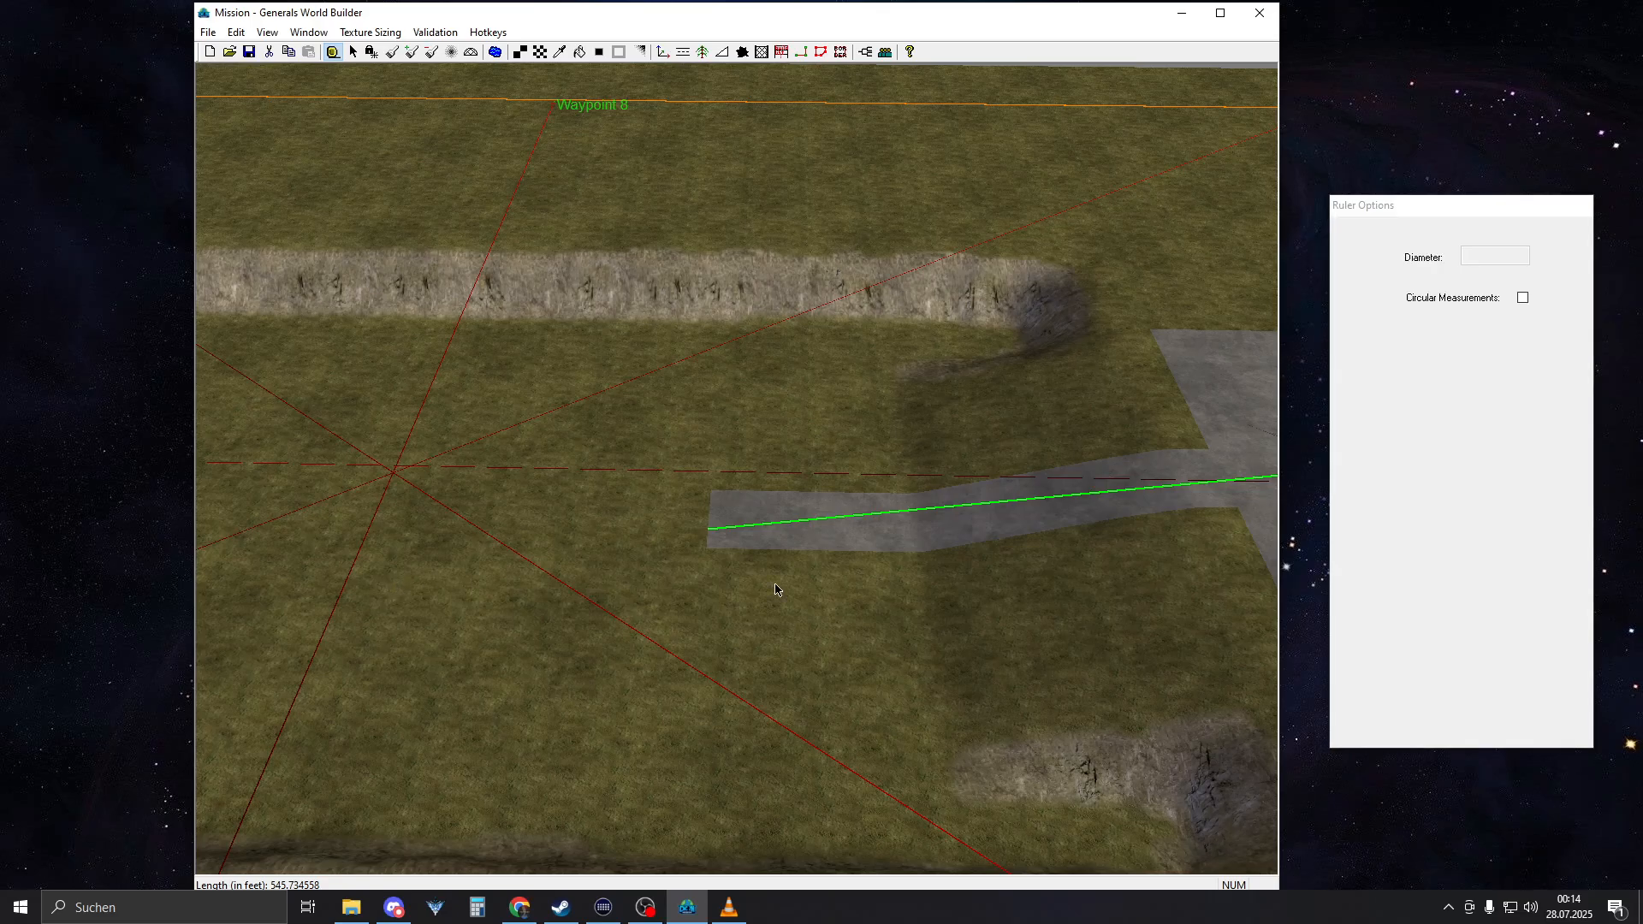
Measure the matching length from AmericaCommandCenter 1 along its concrete road to a point slightly past the road's inner end
right_drag(882, 606, 440, 504)
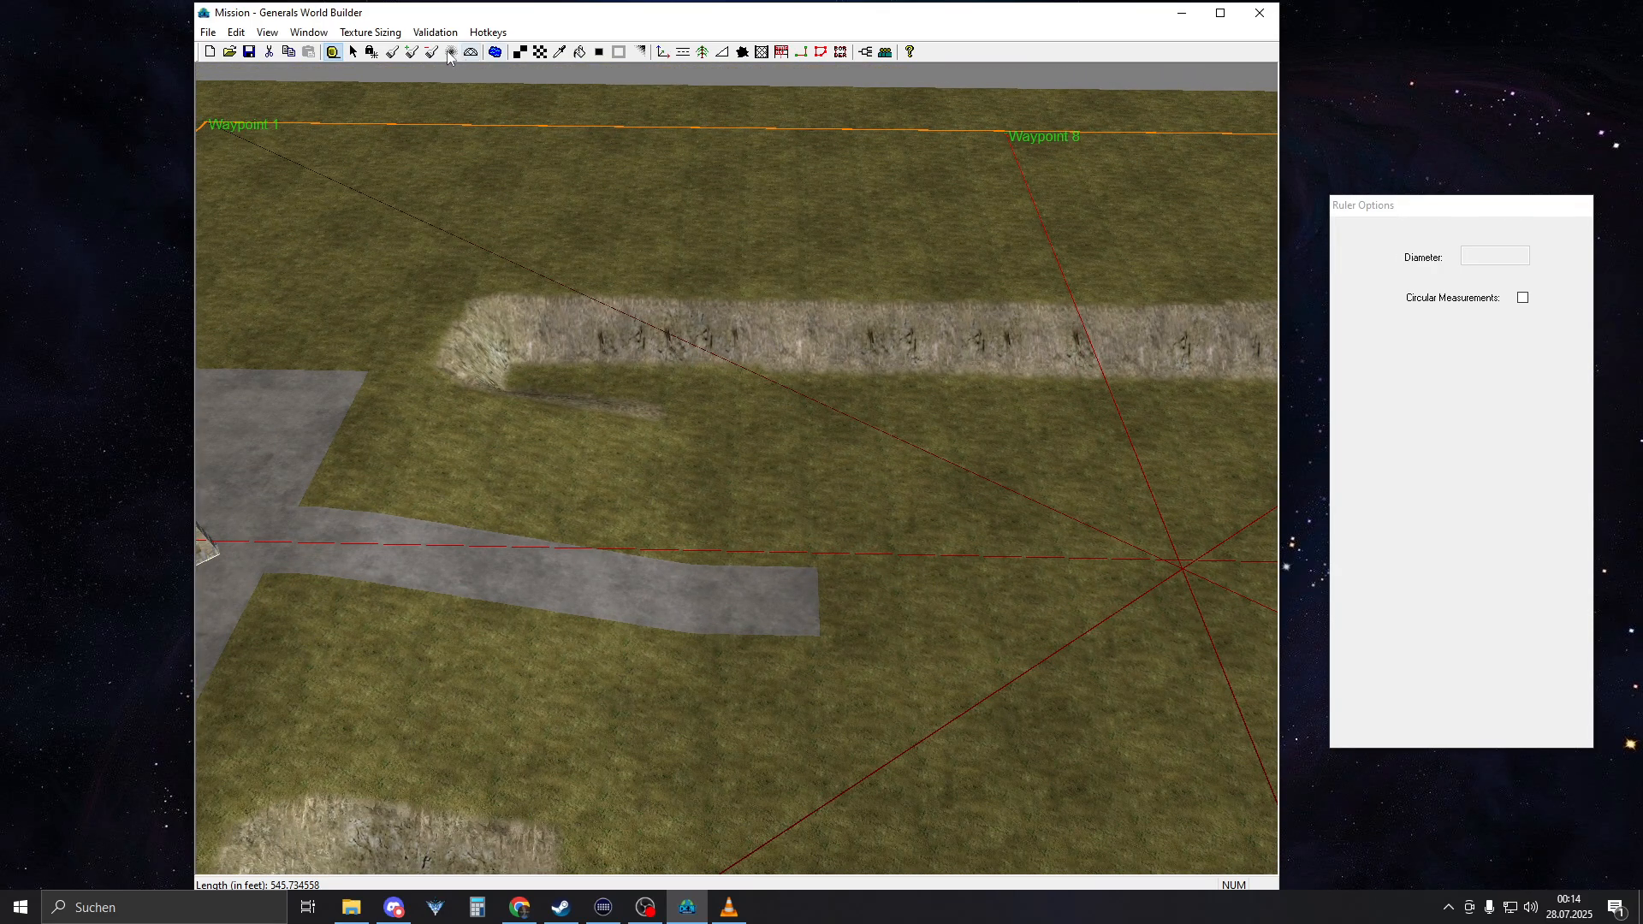
right_drag(842, 424, 609, 485)
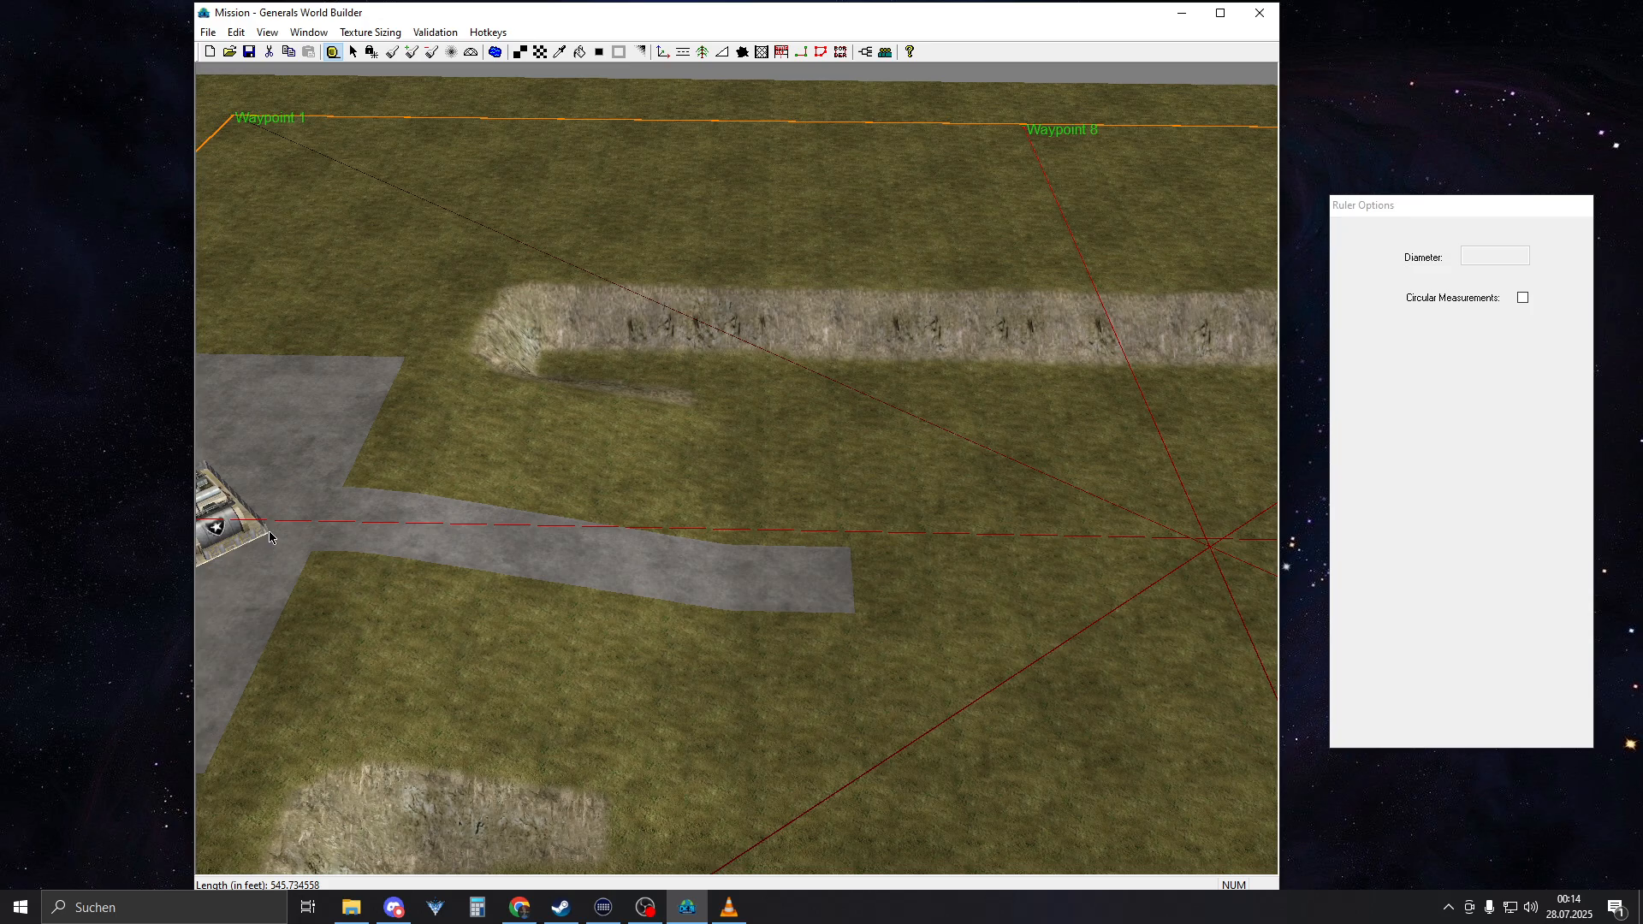
drag(523, 549, 879, 536)
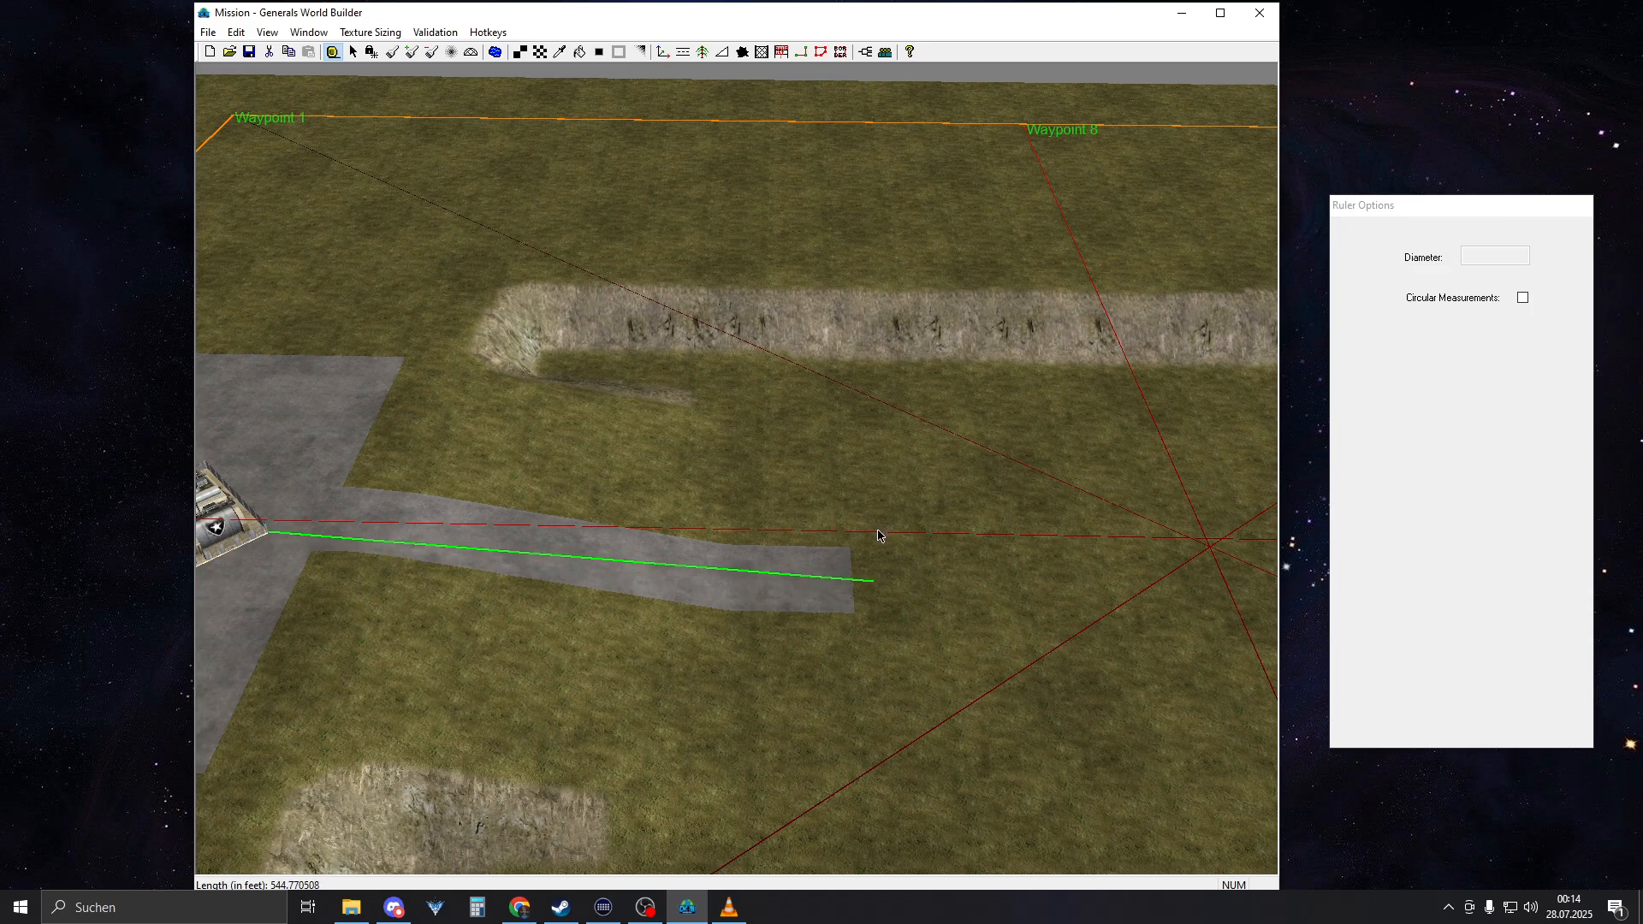
right_drag(879, 536, 536, 153)
scroll(611, 604, up, 6)
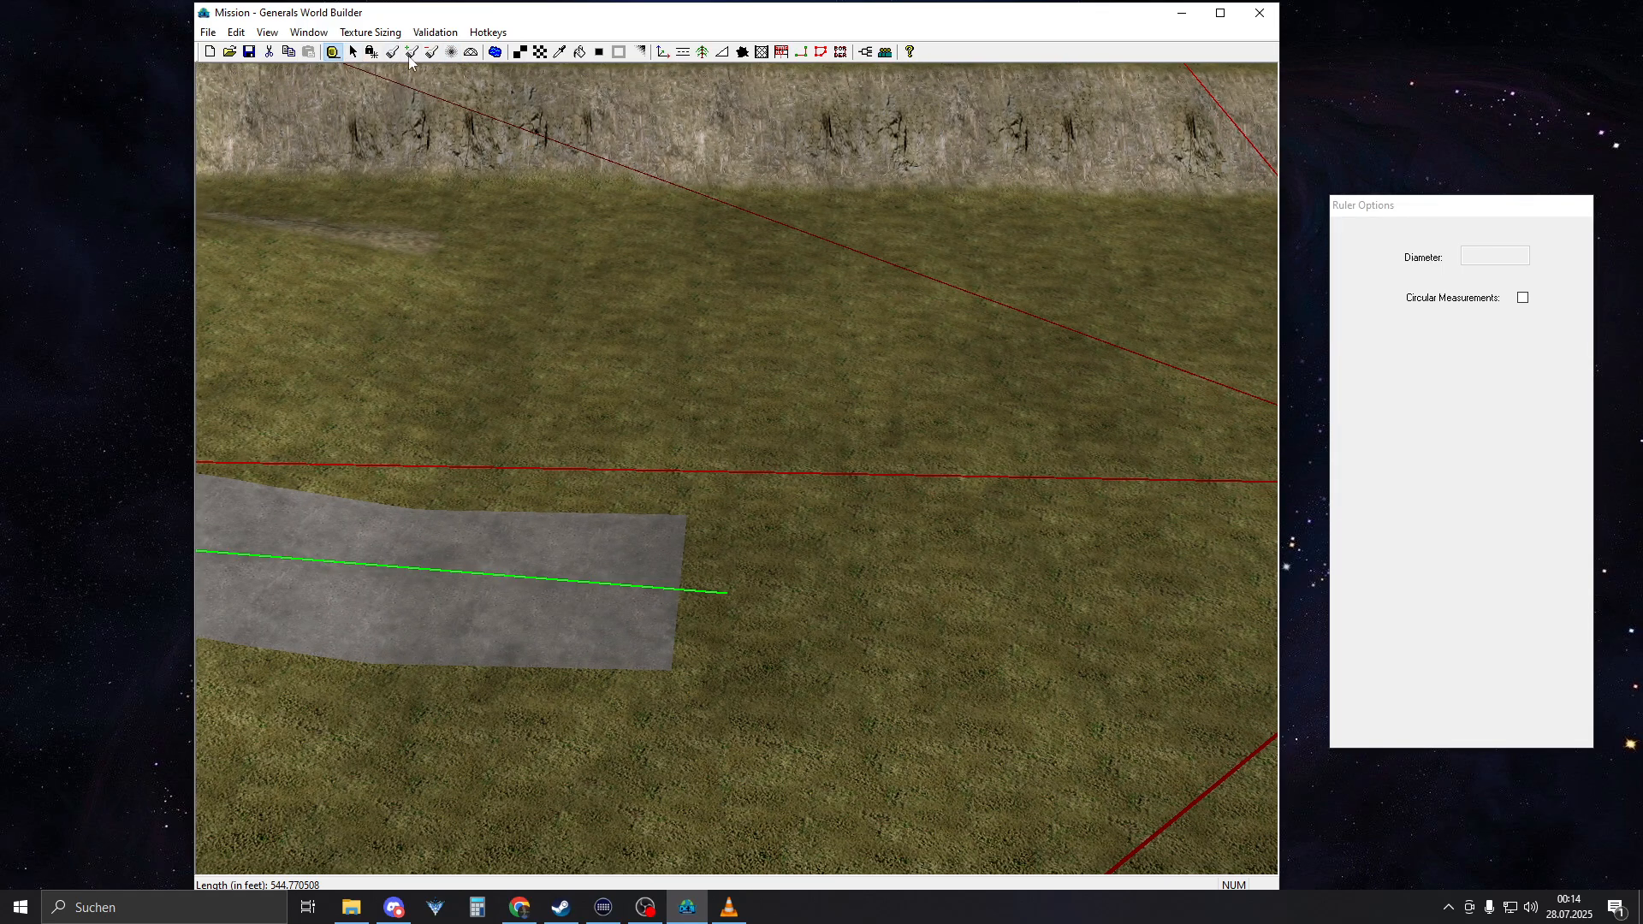
Lengthen the inner end of the AmericaCommandCenter 1 road slightly with the 9-cell ConcreteType2 brush to match the measured length
click(540, 52)
drag(609, 556, 631, 594)
scroll(899, 552, down, 7)
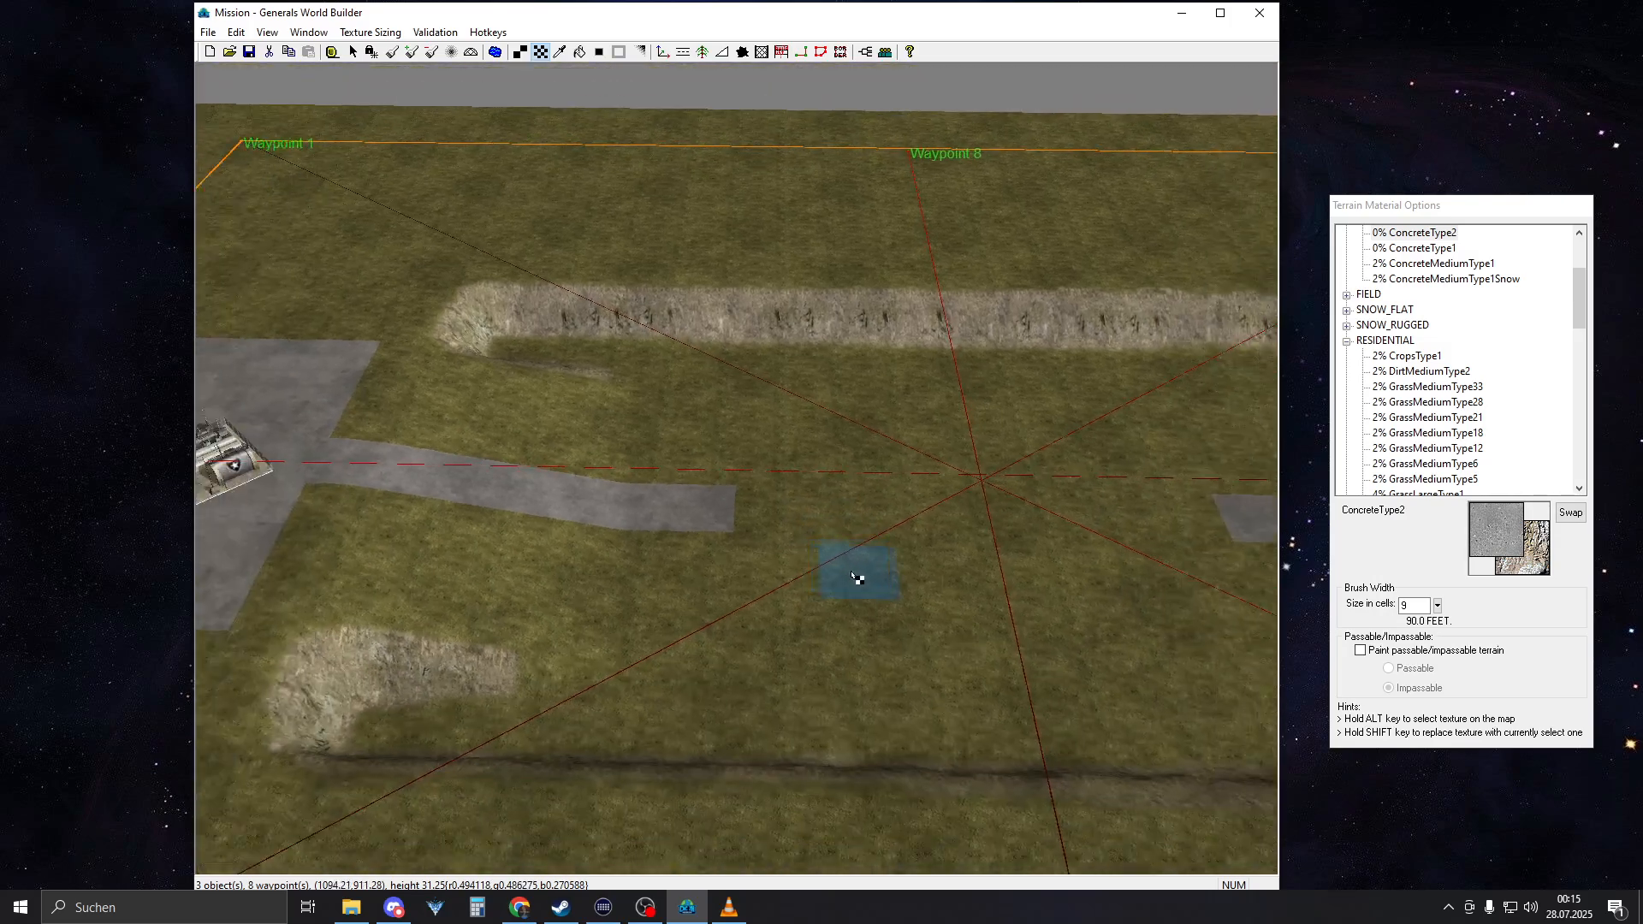
right_drag(855, 576, 479, 515)
mouse_move(623, 433)
right_down()
mouse_move(719, 475)
mouse_move(535, 525)
right_up()
Check the layout of the concrete base area in the reference video in VLC media player, and return to World Builder
click(728, 907)
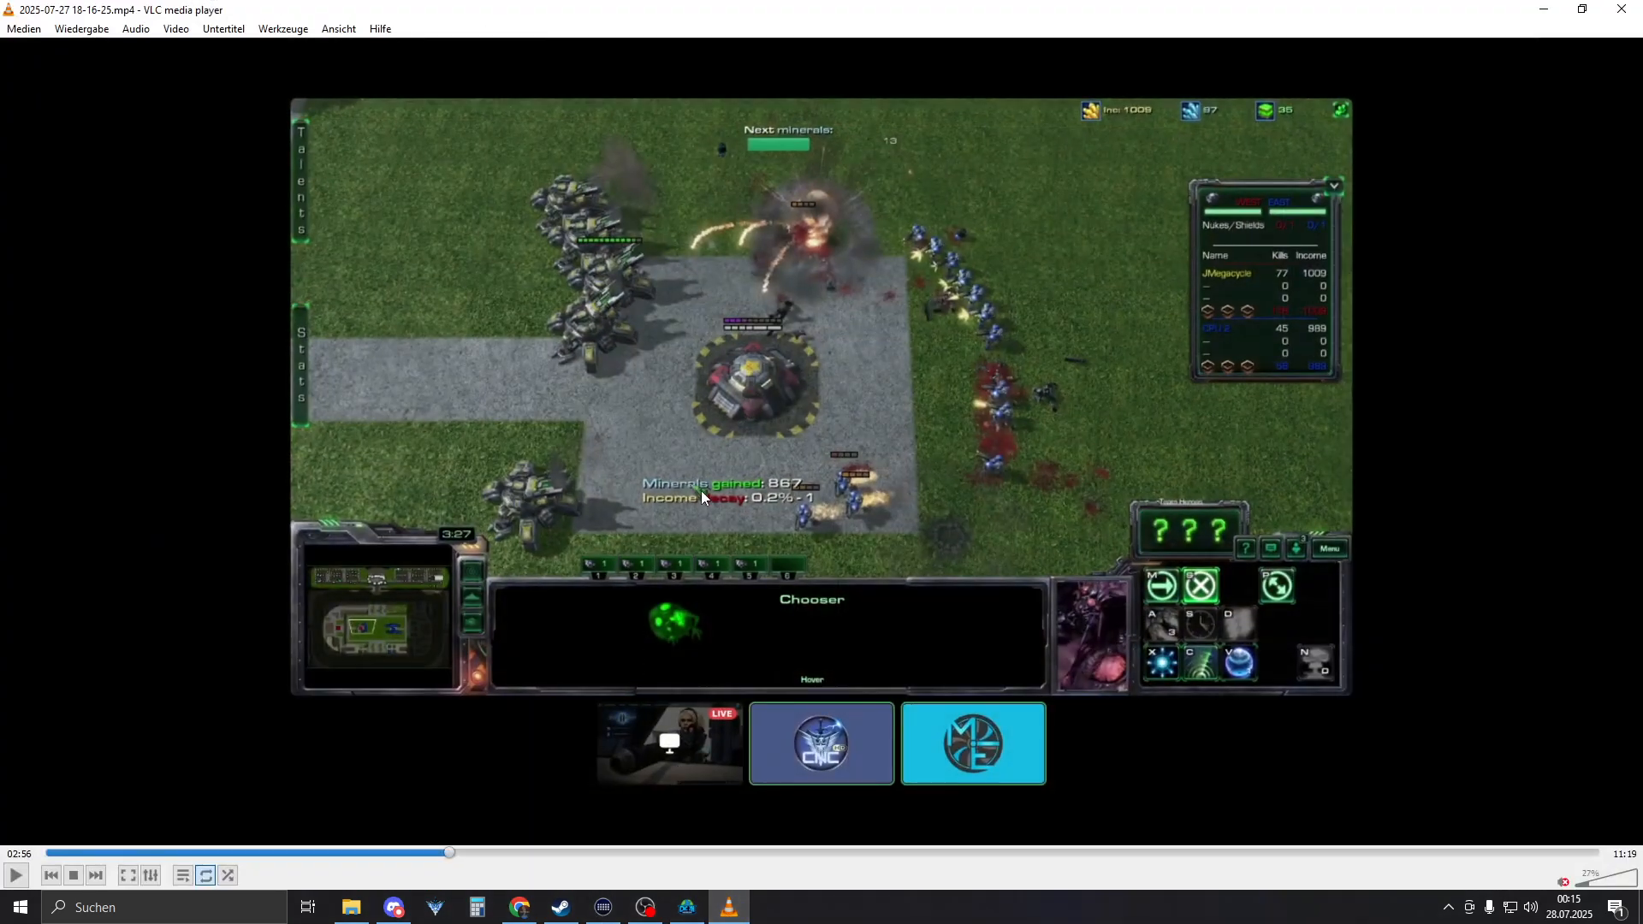
click(737, 904)
scroll(653, 623, up, 4)
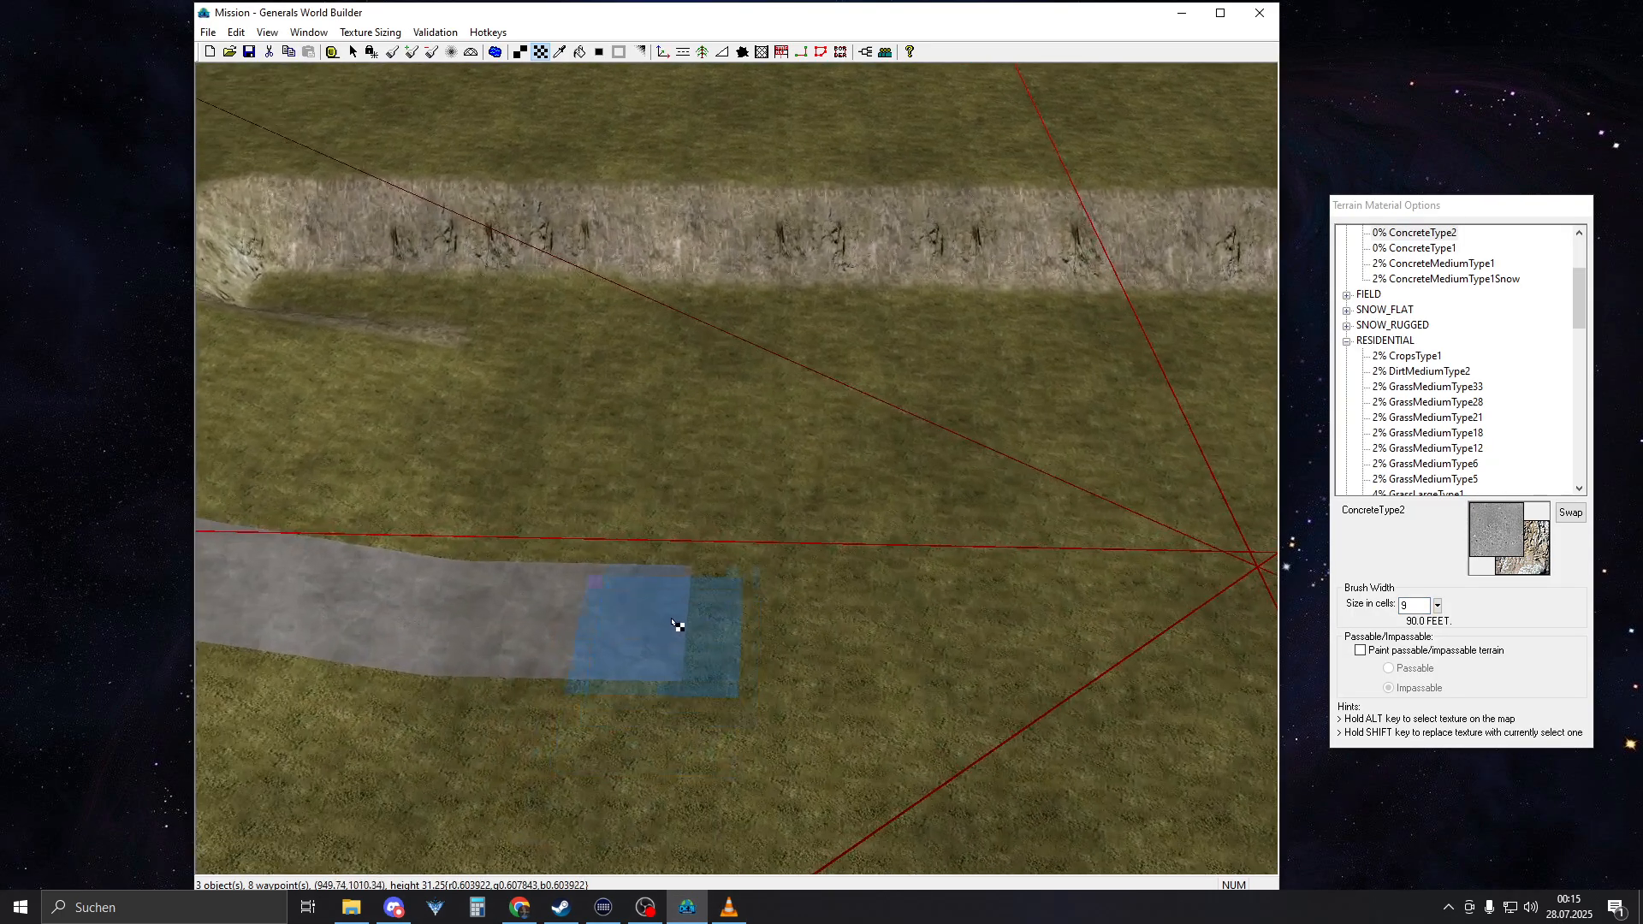
right_drag(672, 620, 709, 568)
Set the brush width to 18 cells and paint a concrete square over the inner end of the AmericaCommandCenter 1 road
double_click(1413, 606)
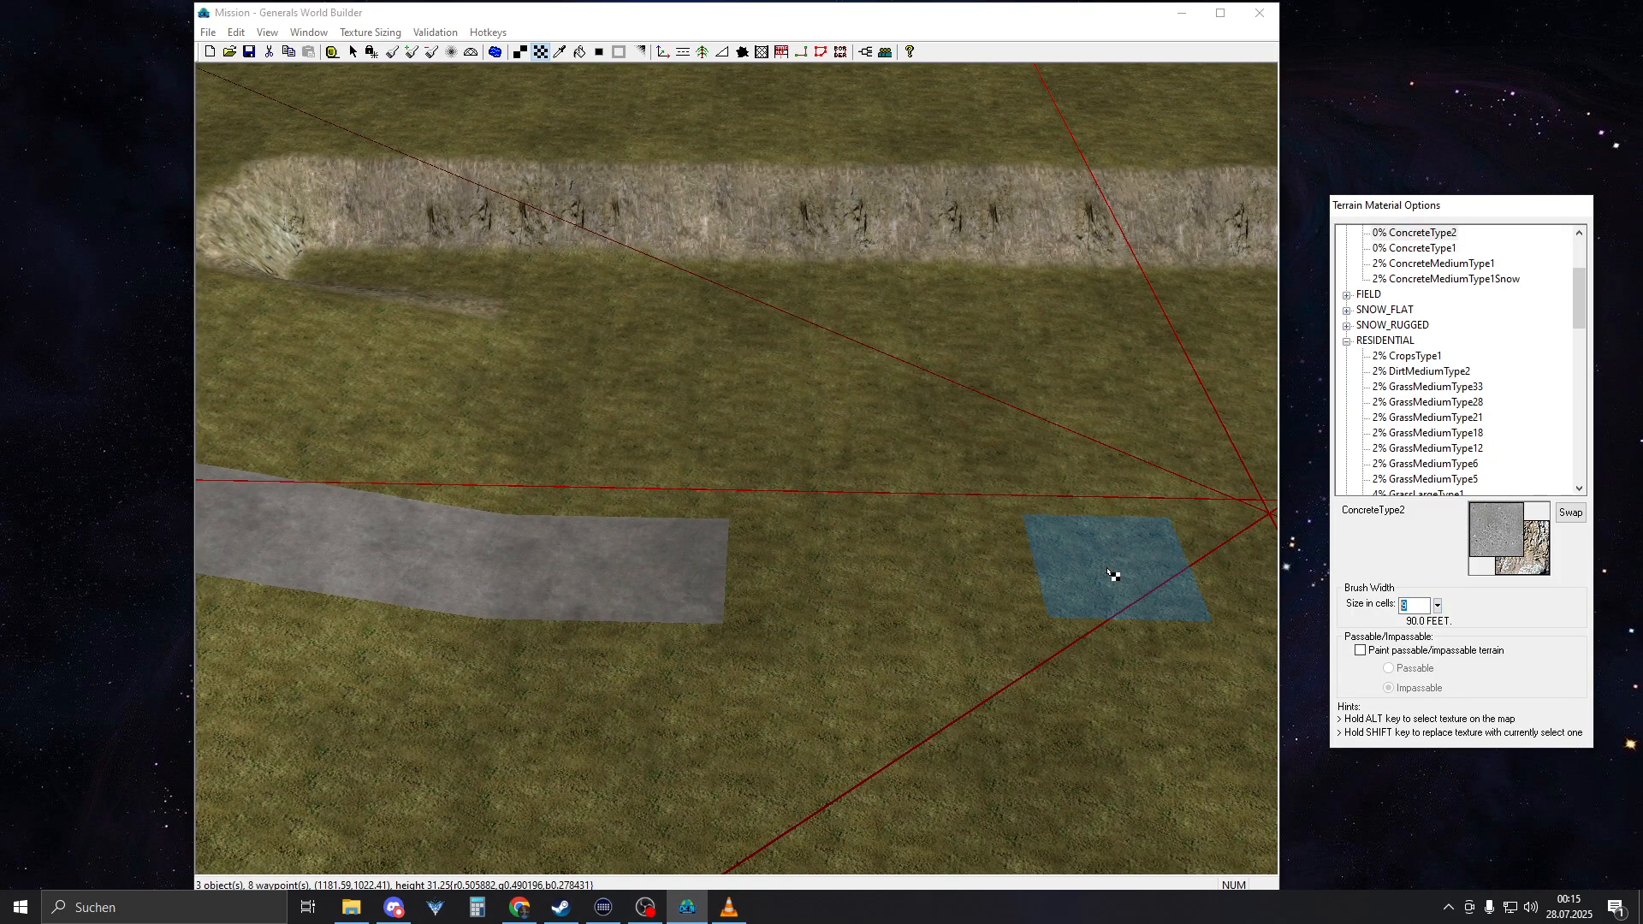
text(16)
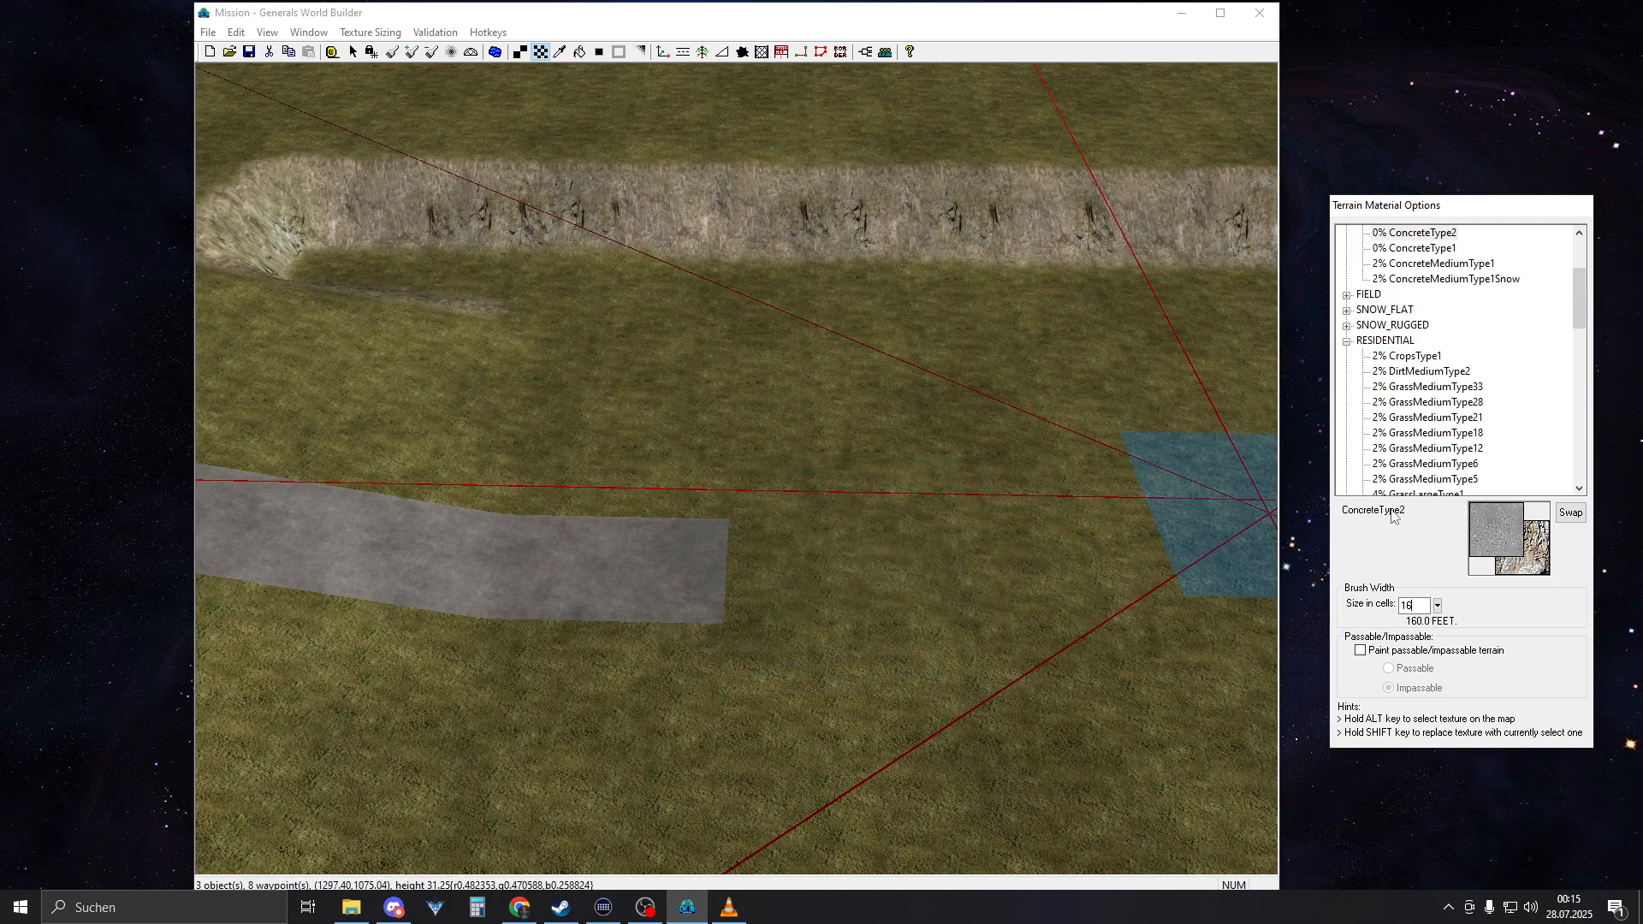
double_click(1423, 608)
text(18)
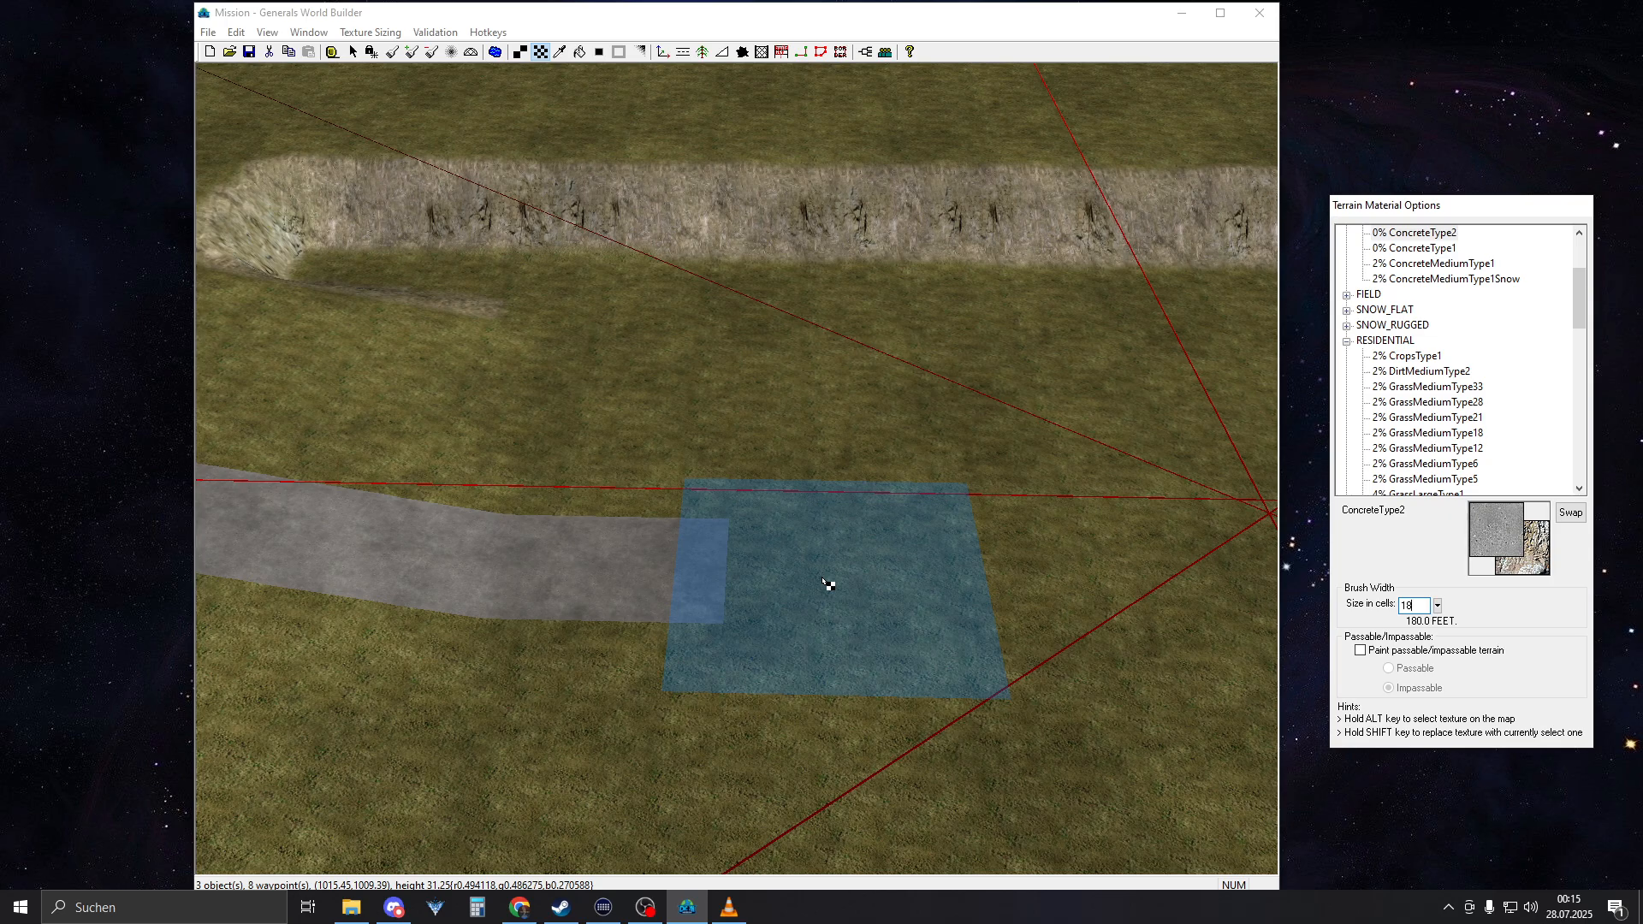
click(717, 586)
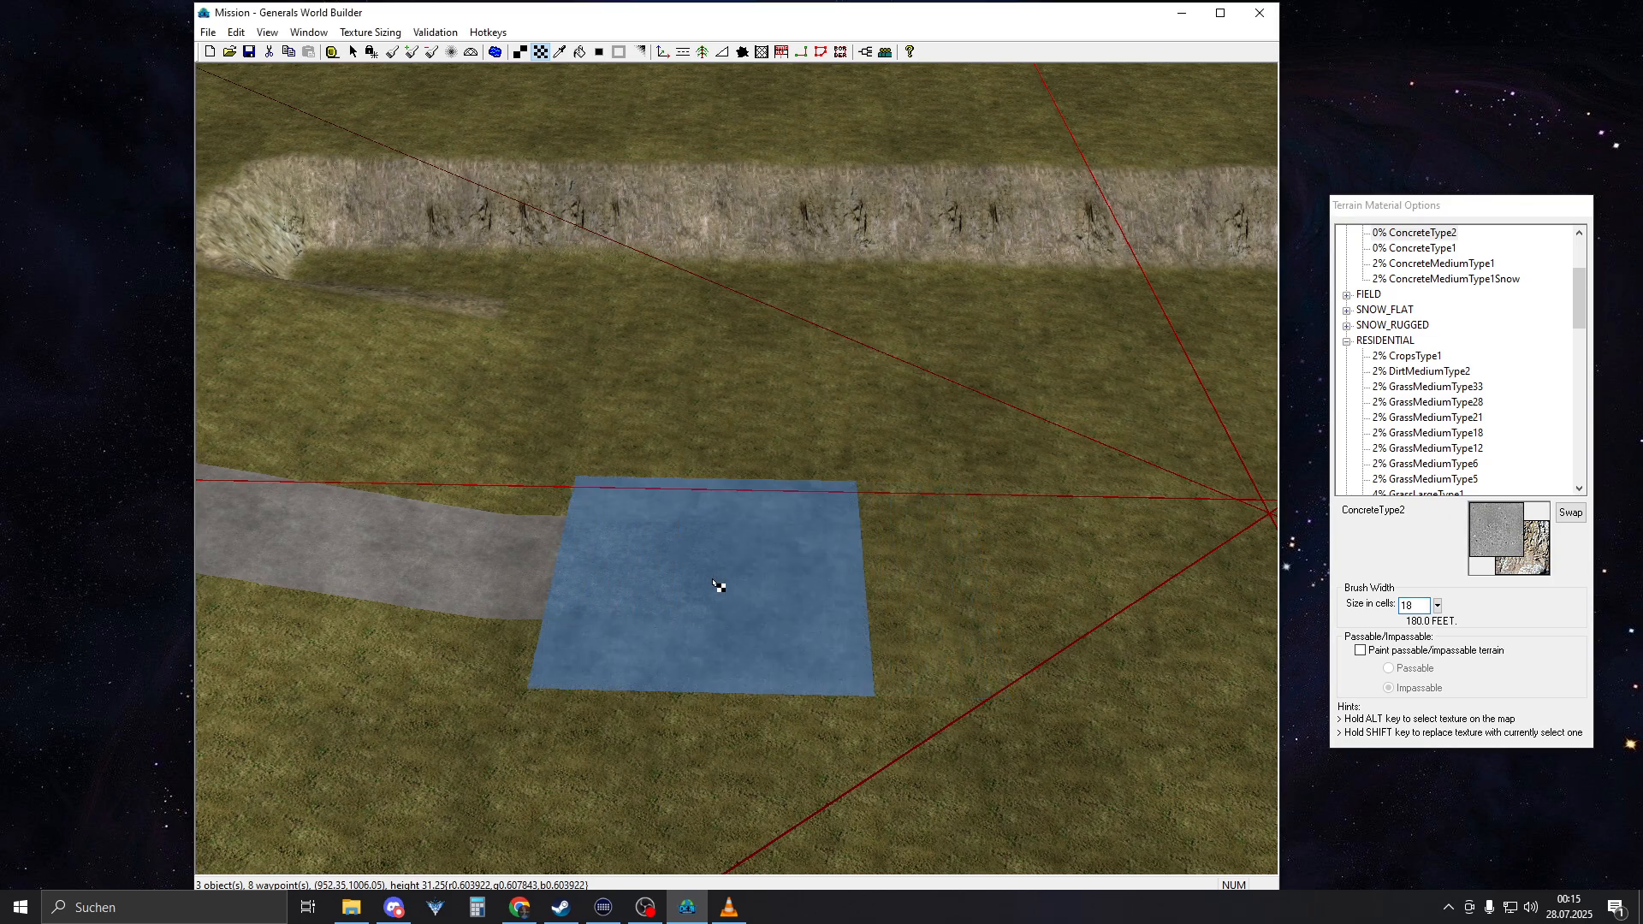
Try an 18-cell concrete square over the inner end of the AmericaCommandCenter 2 road, and undo it
scroll(708, 579, down, 5)
mouse_move(710, 582)
right_down()
mouse_move(810, 635)
mouse_move(865, 552)
right_up()
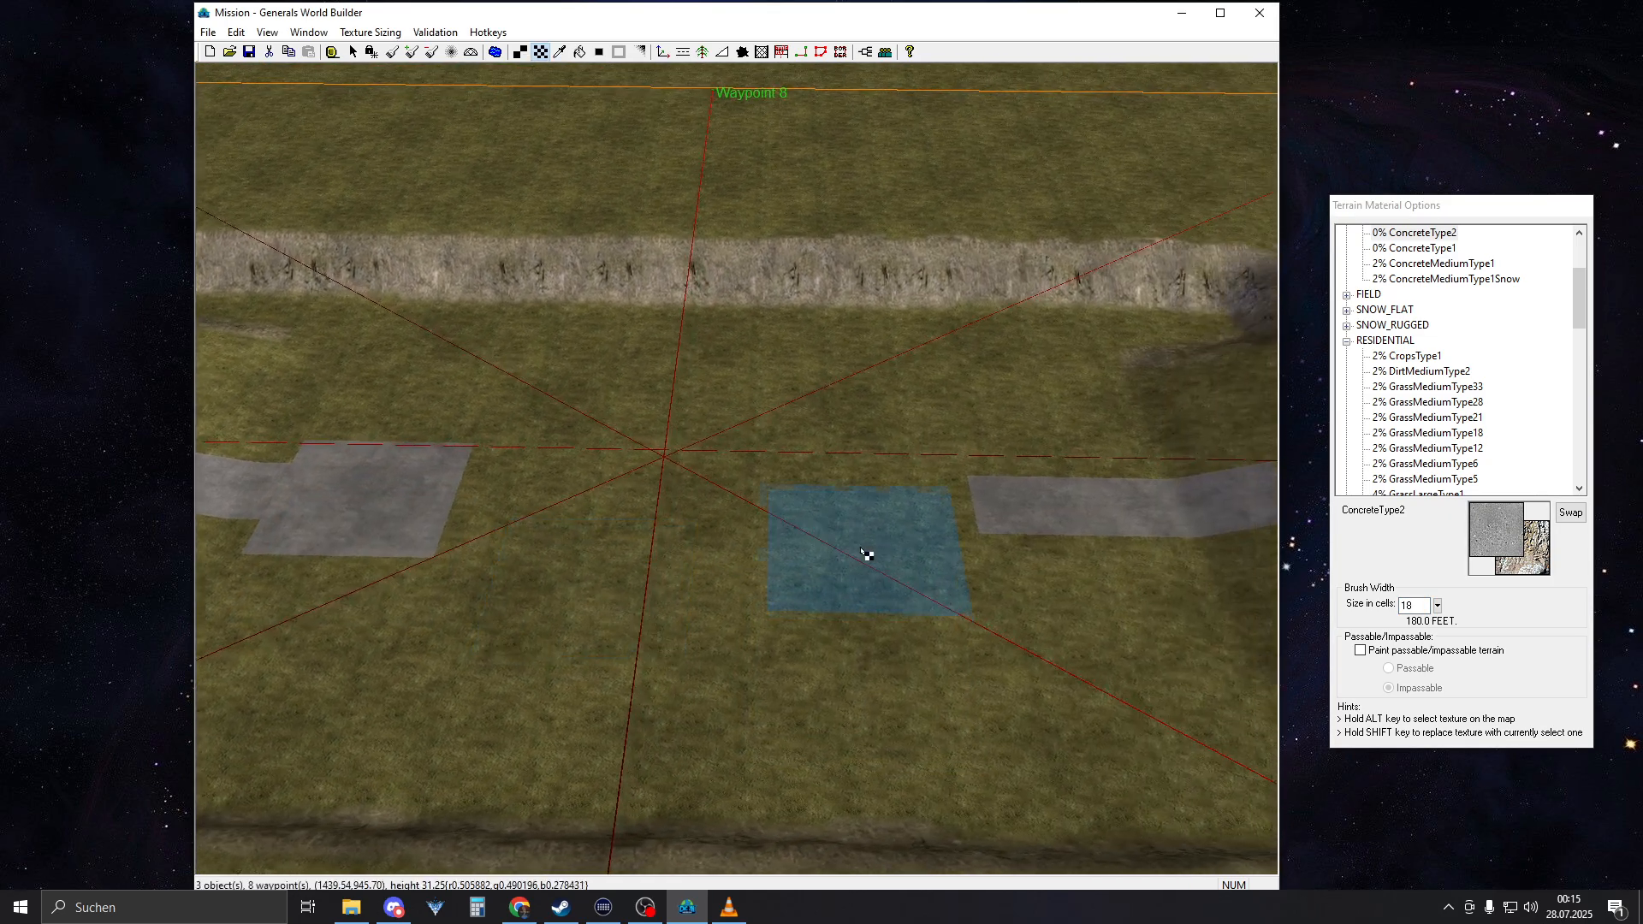
click(982, 517)
middle_drag(741, 625, 885, 657)
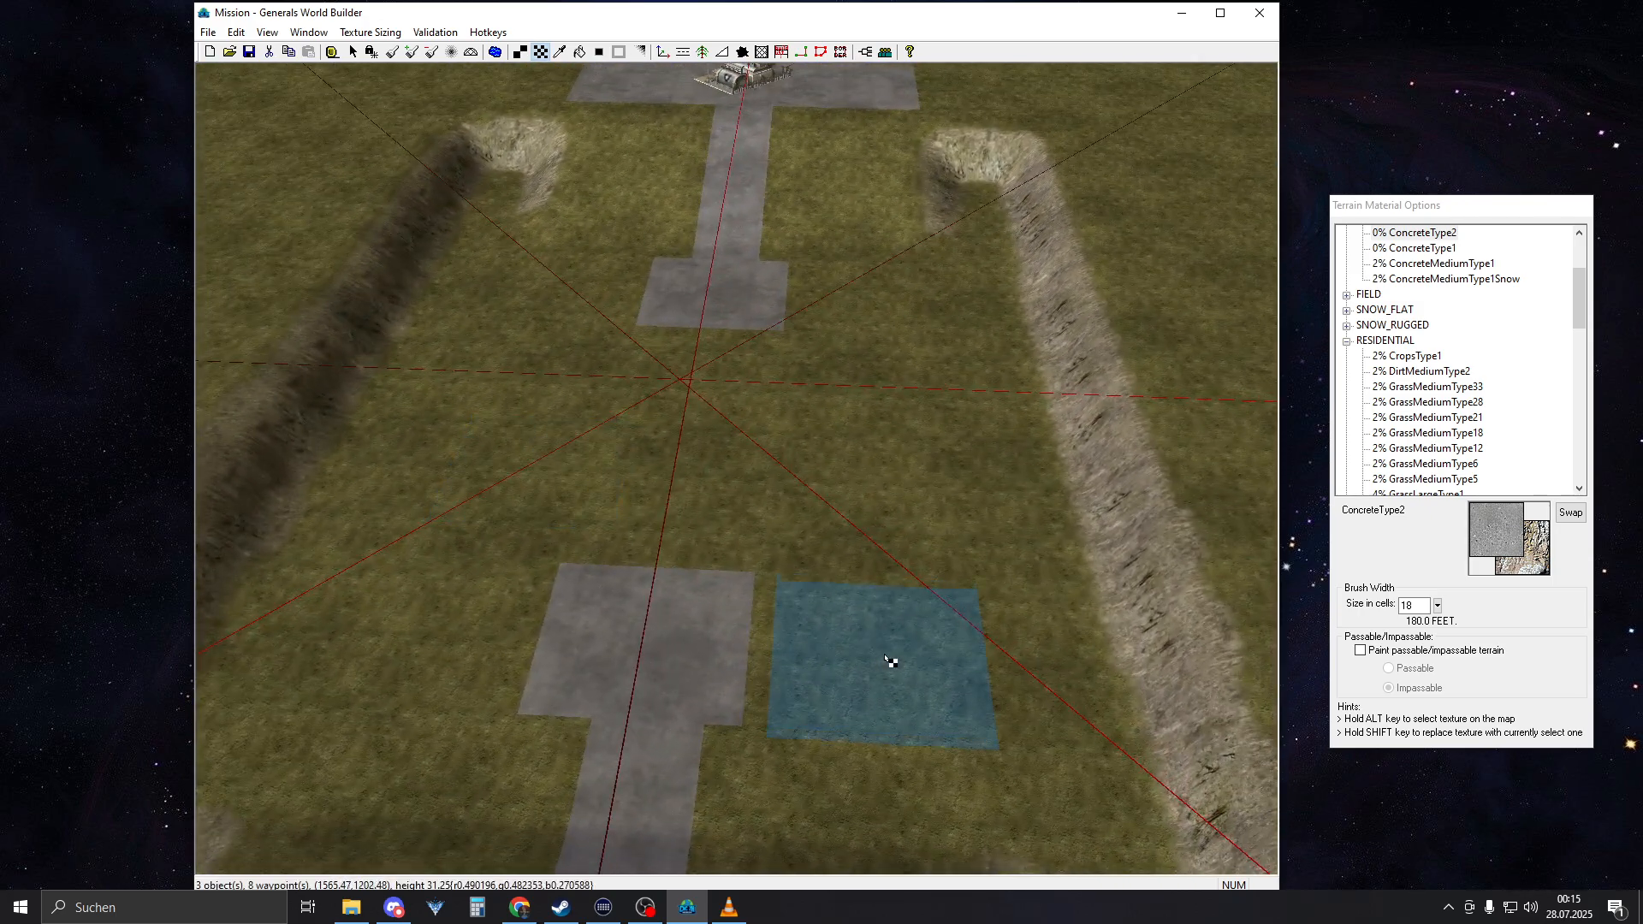
click(236, 32)
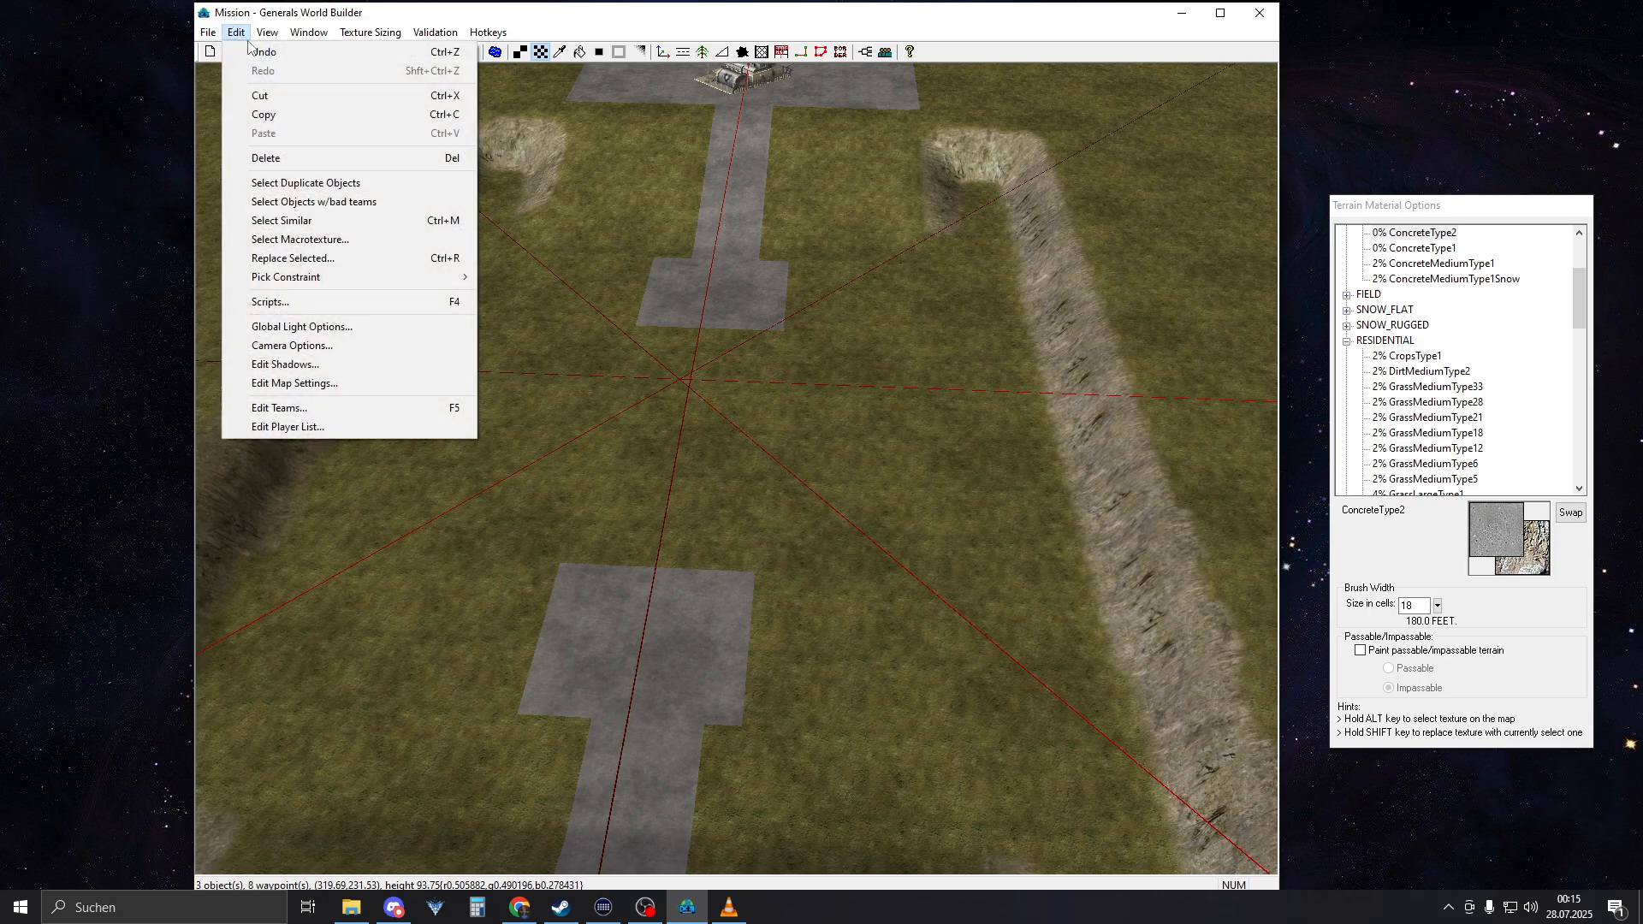
click(256, 49)
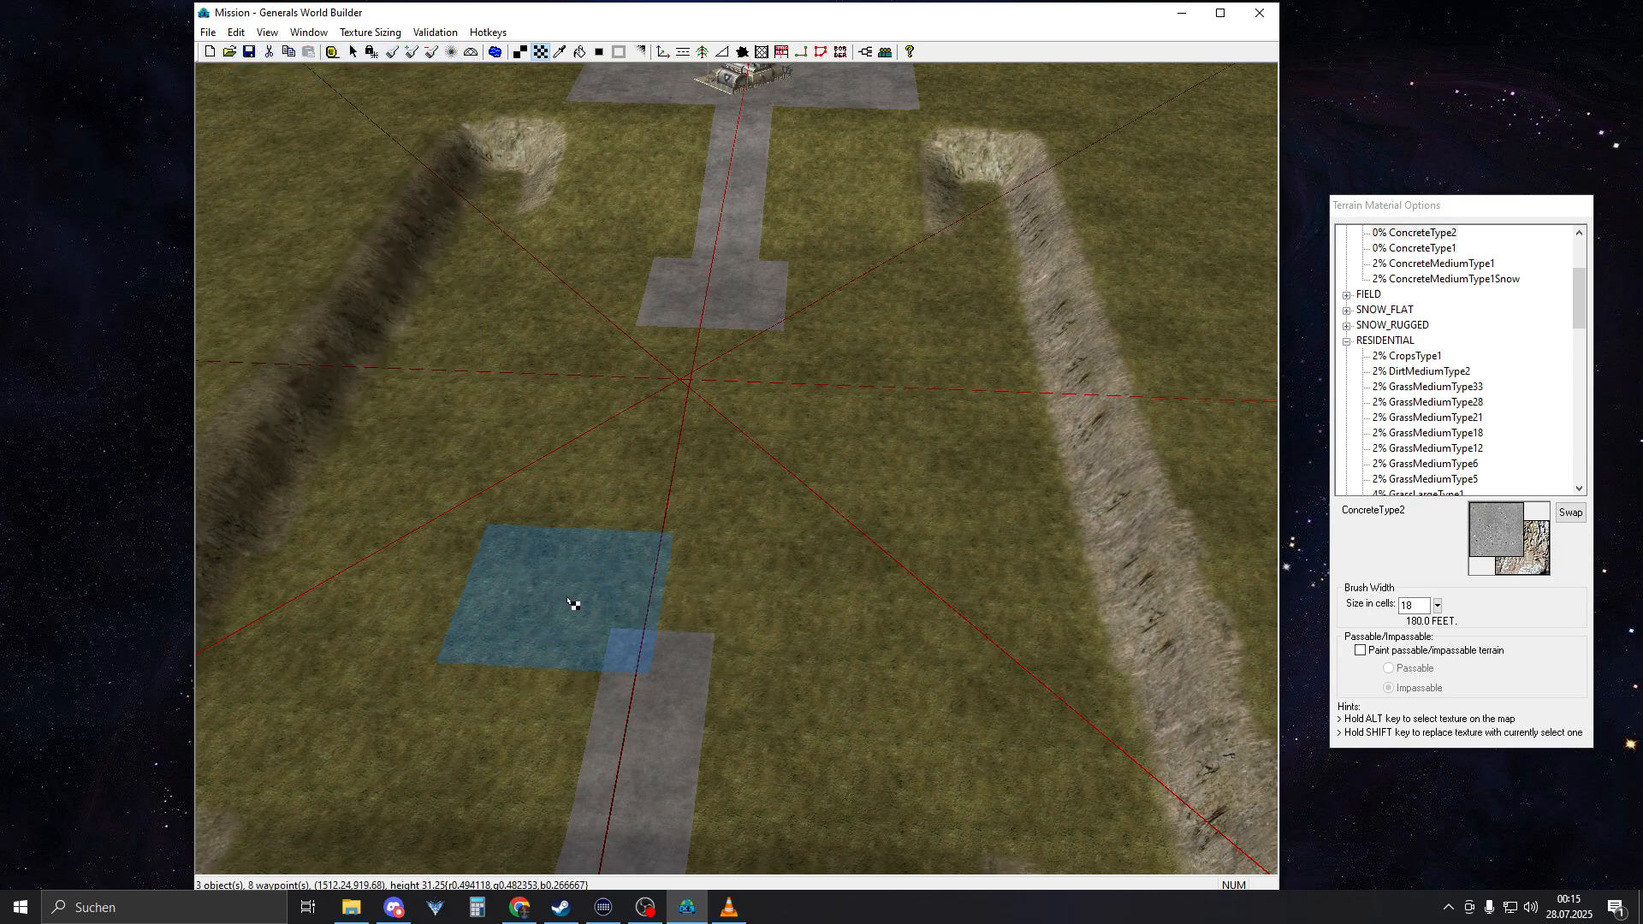
Paint an 18-cell concrete square centered across the inner end of the AmericaCommandCenter 2 road
click(668, 648)
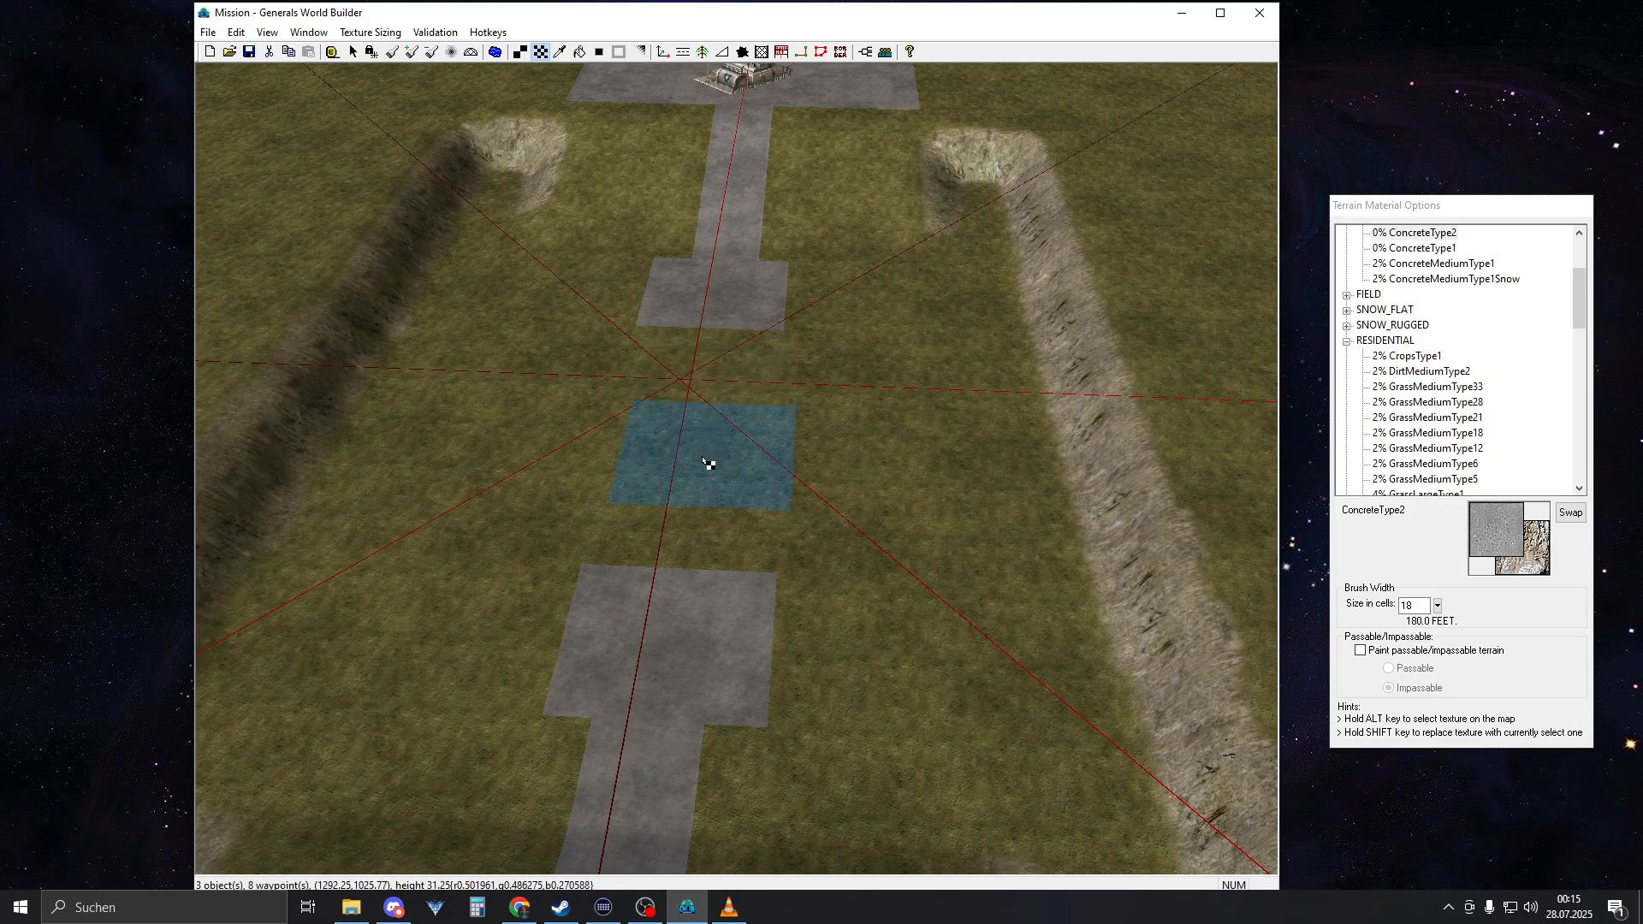
right_drag(624, 606, 719, 561)
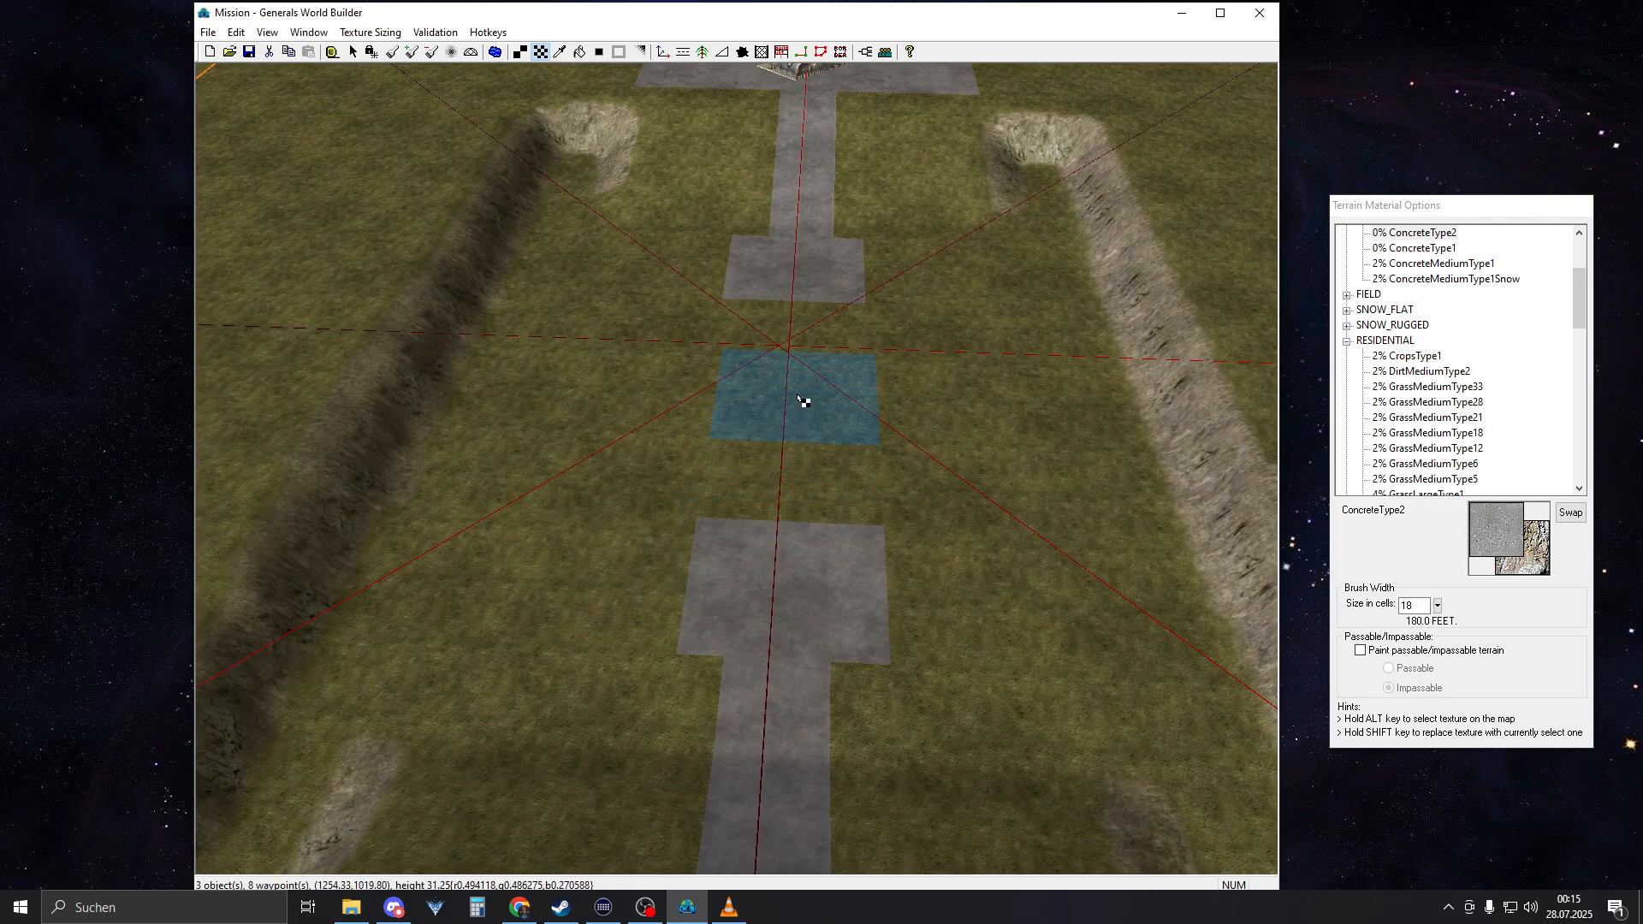
scroll(773, 536, up, 5)
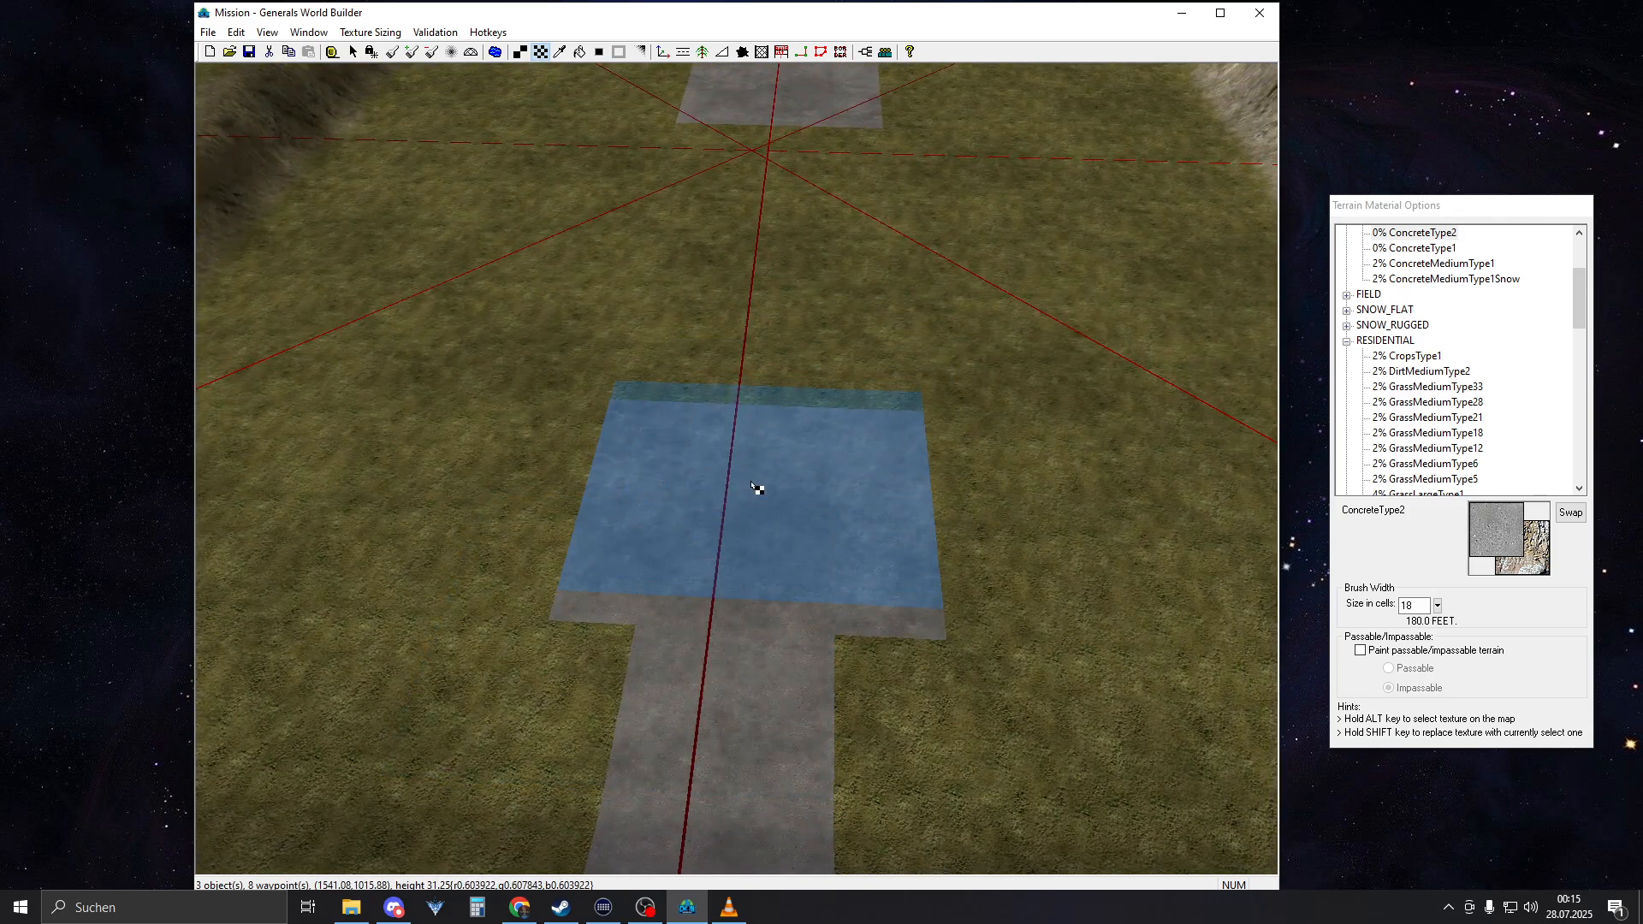
right_drag(757, 487, 791, 519)
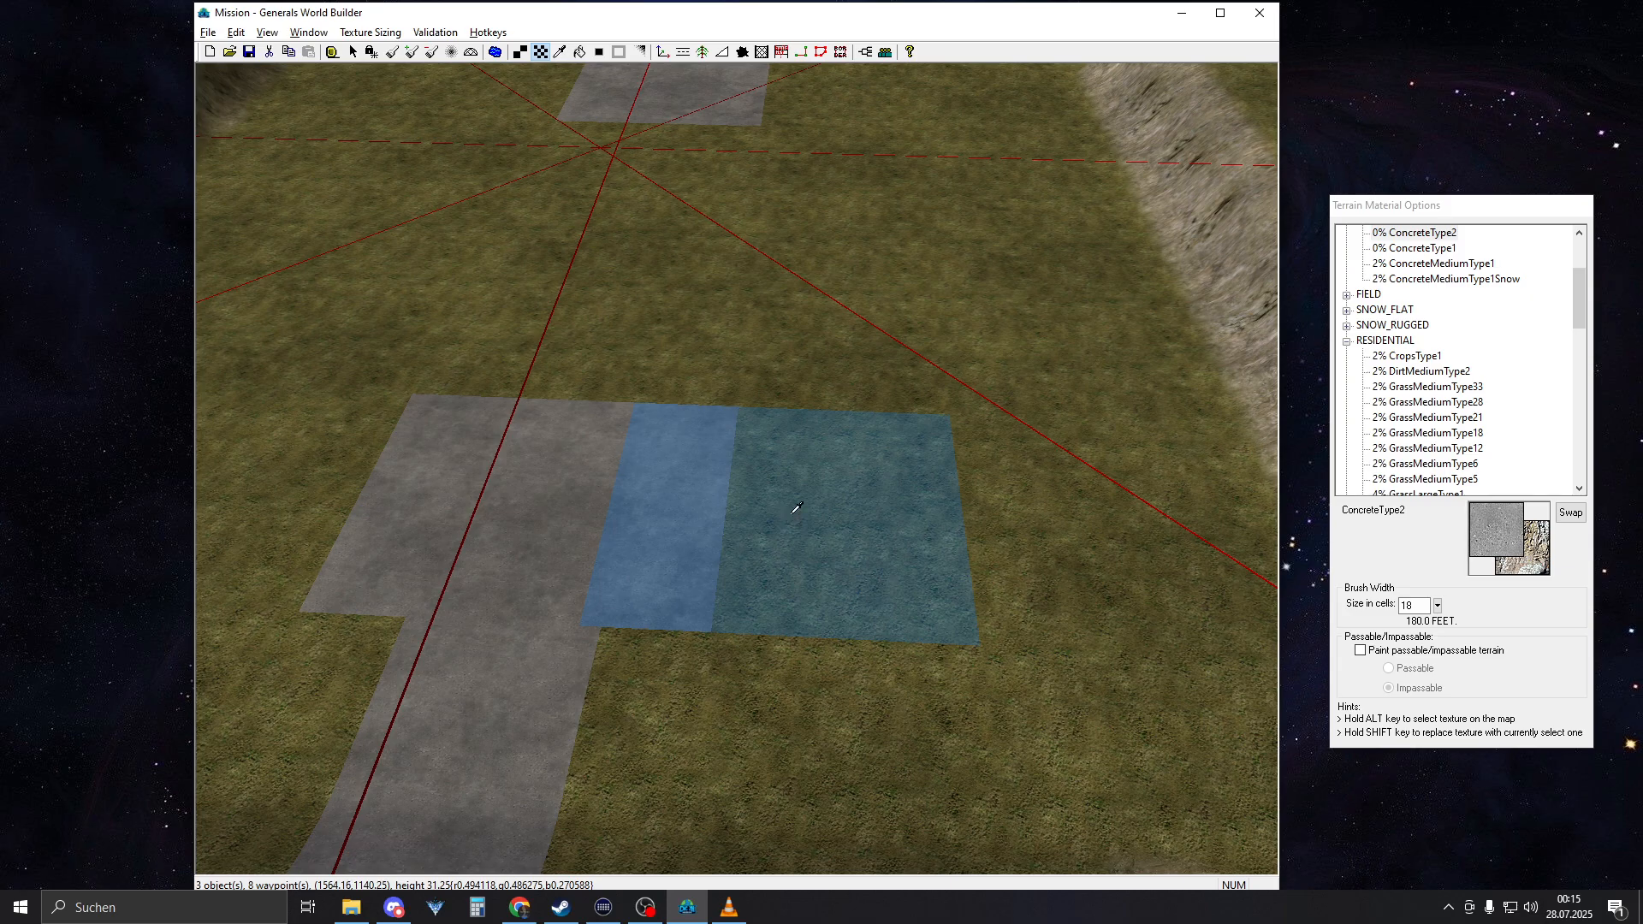
Sample the grass texture GrassMediumType21 from the terrain beside the new concrete square
alt+click(796, 508)
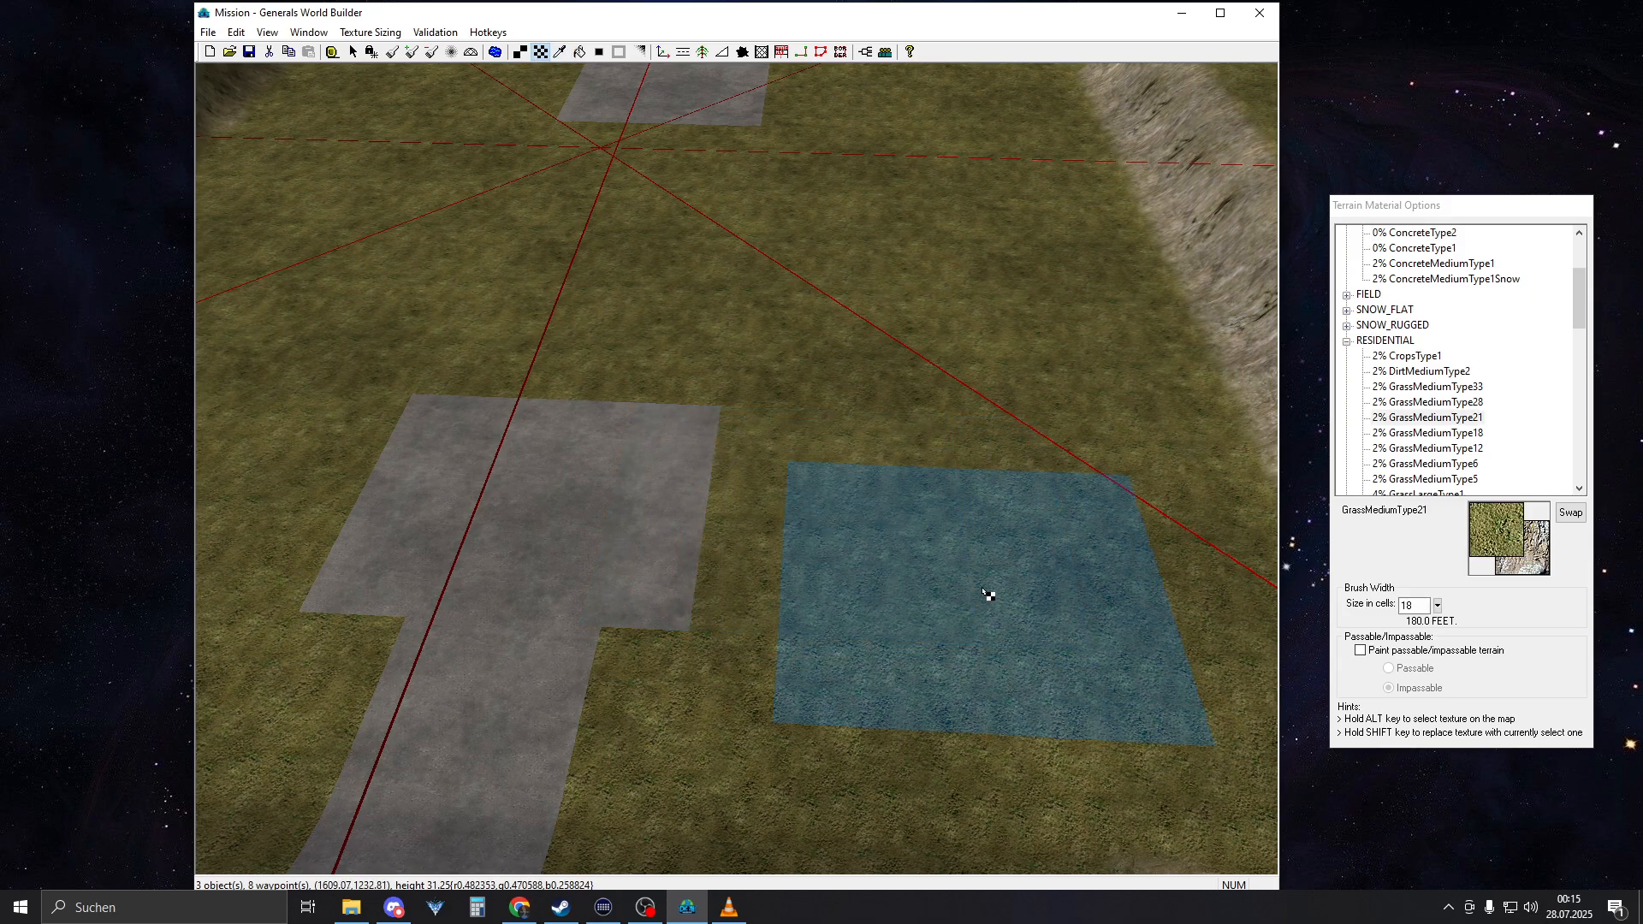
mouse_move(982, 590)
right_down()
mouse_move(864, 556)
mouse_move(892, 642)
right_up()
mouse_move(863, 573)
middle_down()
mouse_move(705, 518)
mouse_move(755, 406)
middle_up()
Measure from the inner edge of the concrete square on the AmericaCommandCenter 2 side to the command center with the ruler
scroll(719, 537, down, 6)
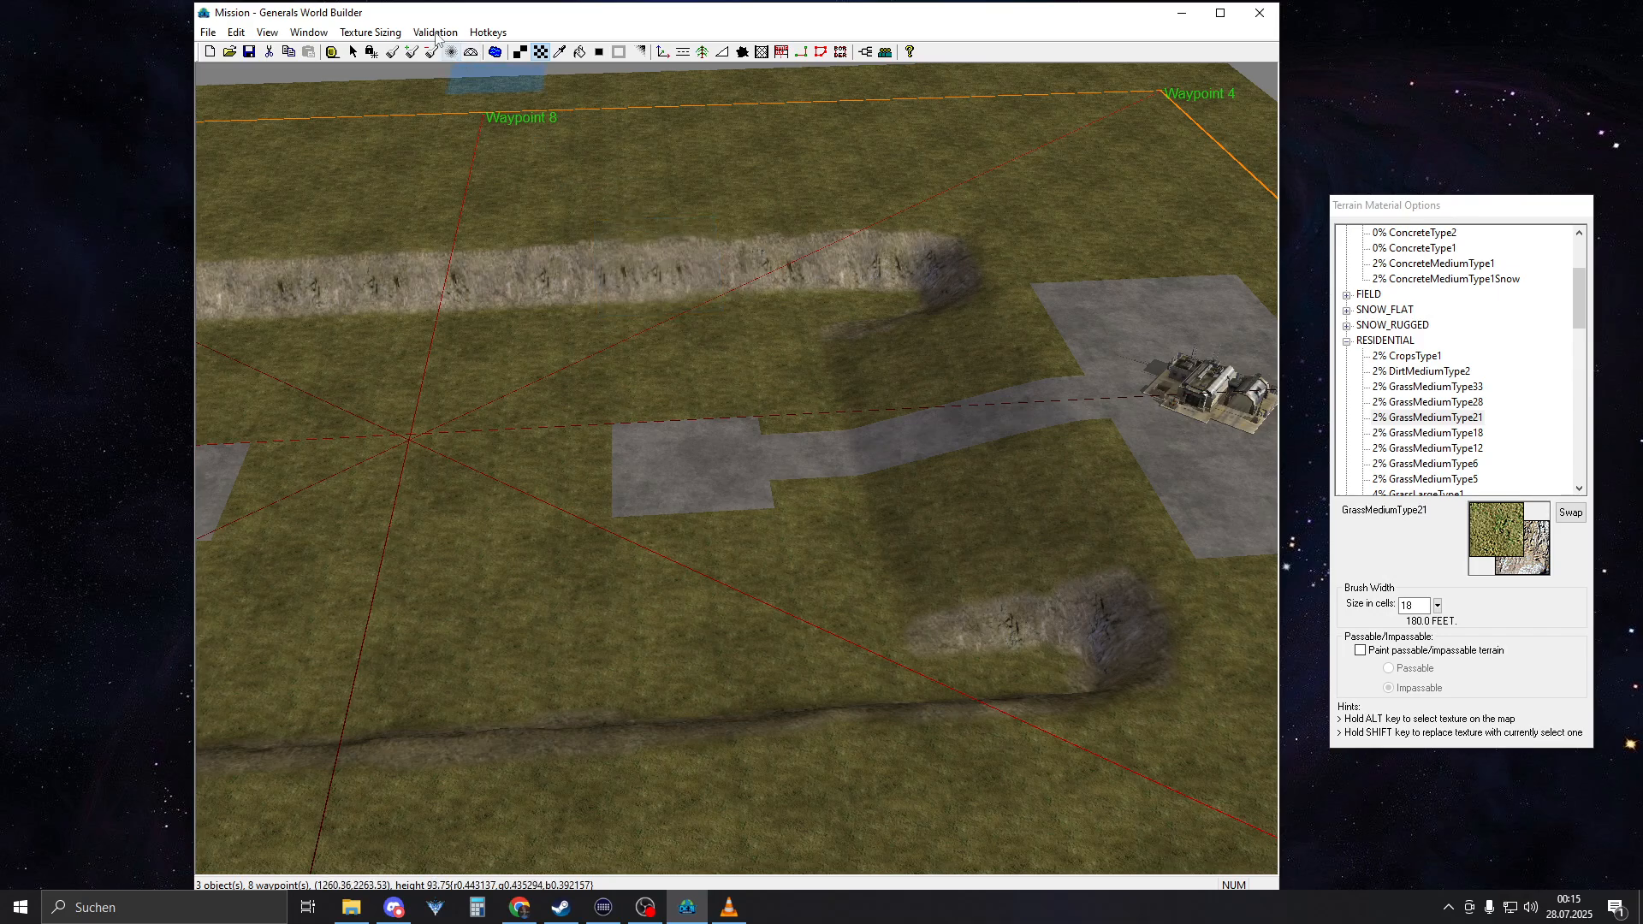
click(332, 52)
scroll(596, 526, up, 2)
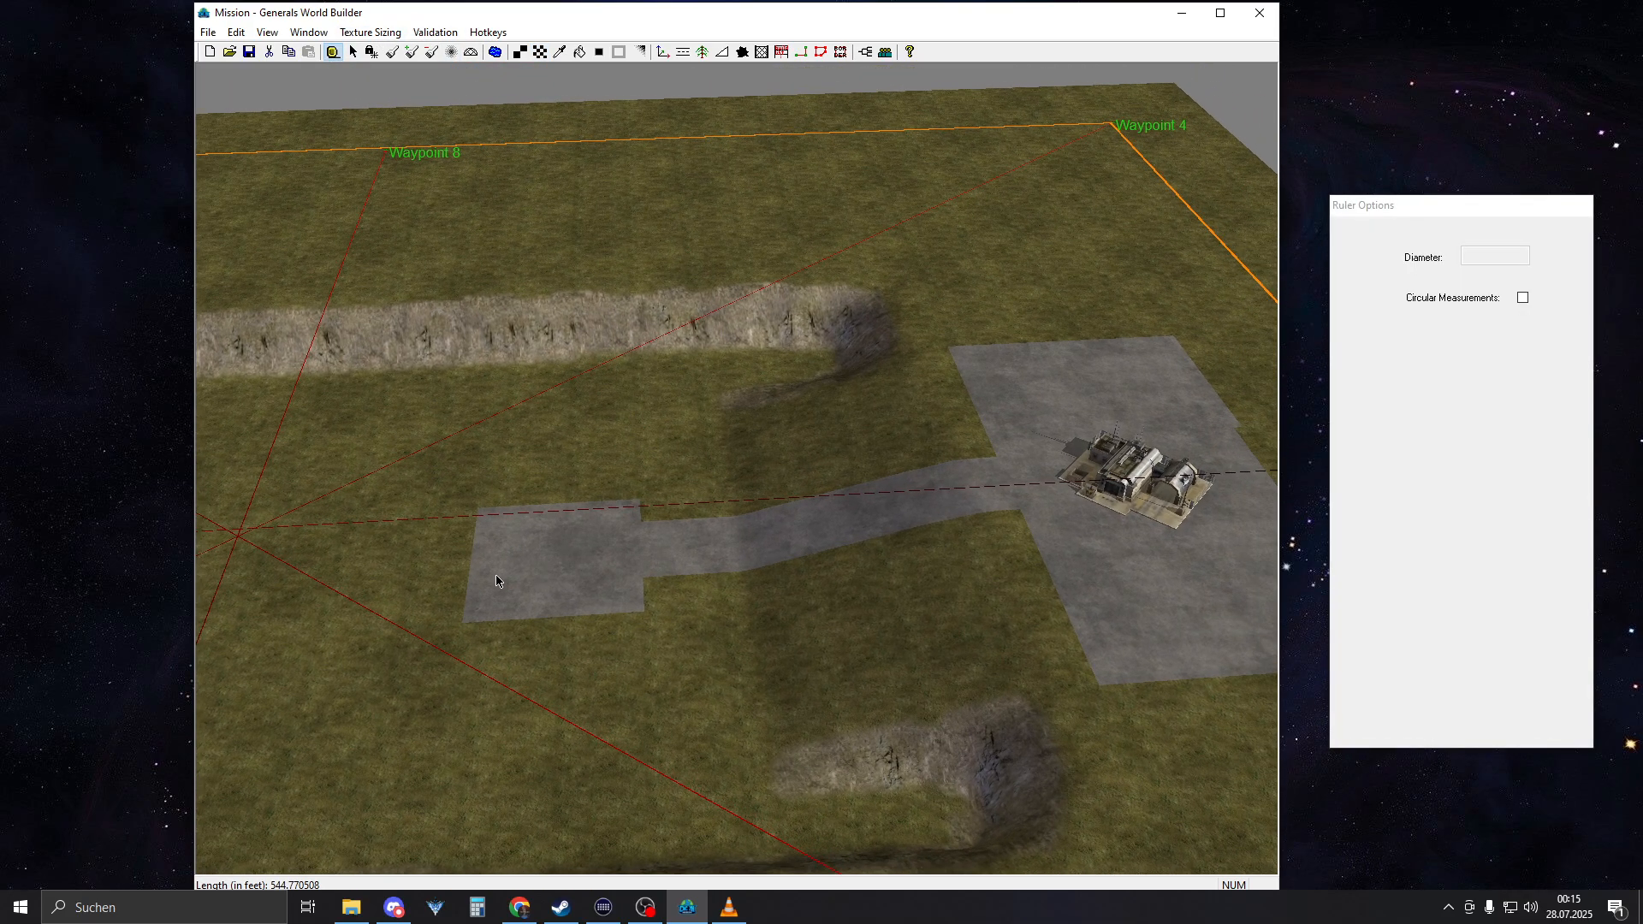
drag(913, 562, 1051, 528)
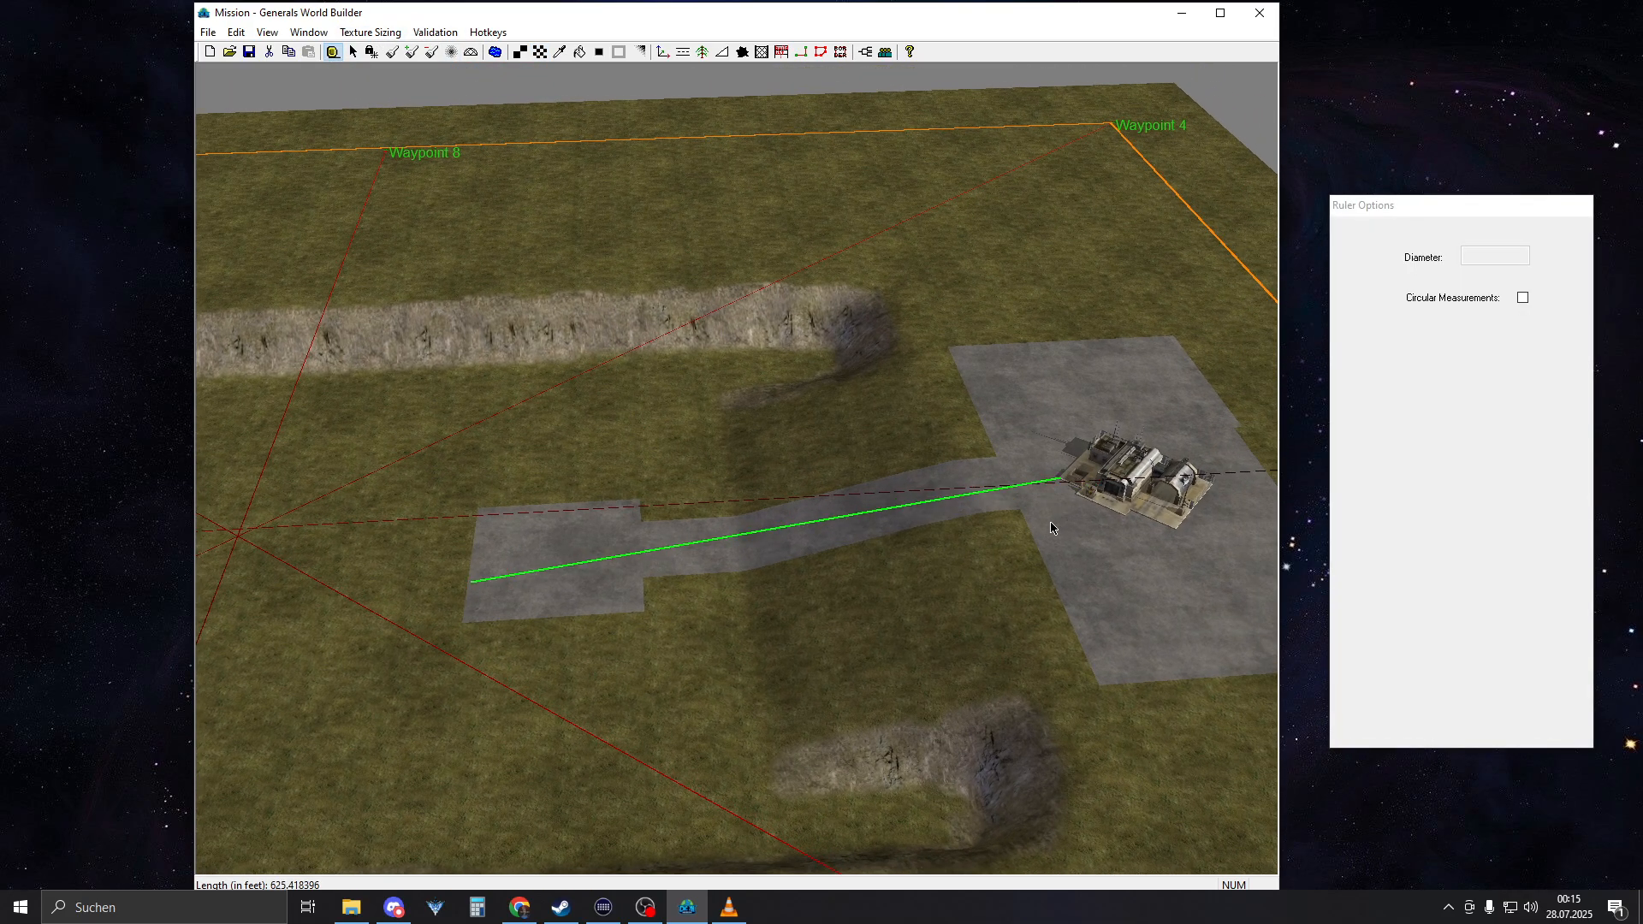
Measure from AmericaCommandCenter 1 to the inner edge of its concrete square with the ruler
middle_drag(1024, 533, 625, 571)
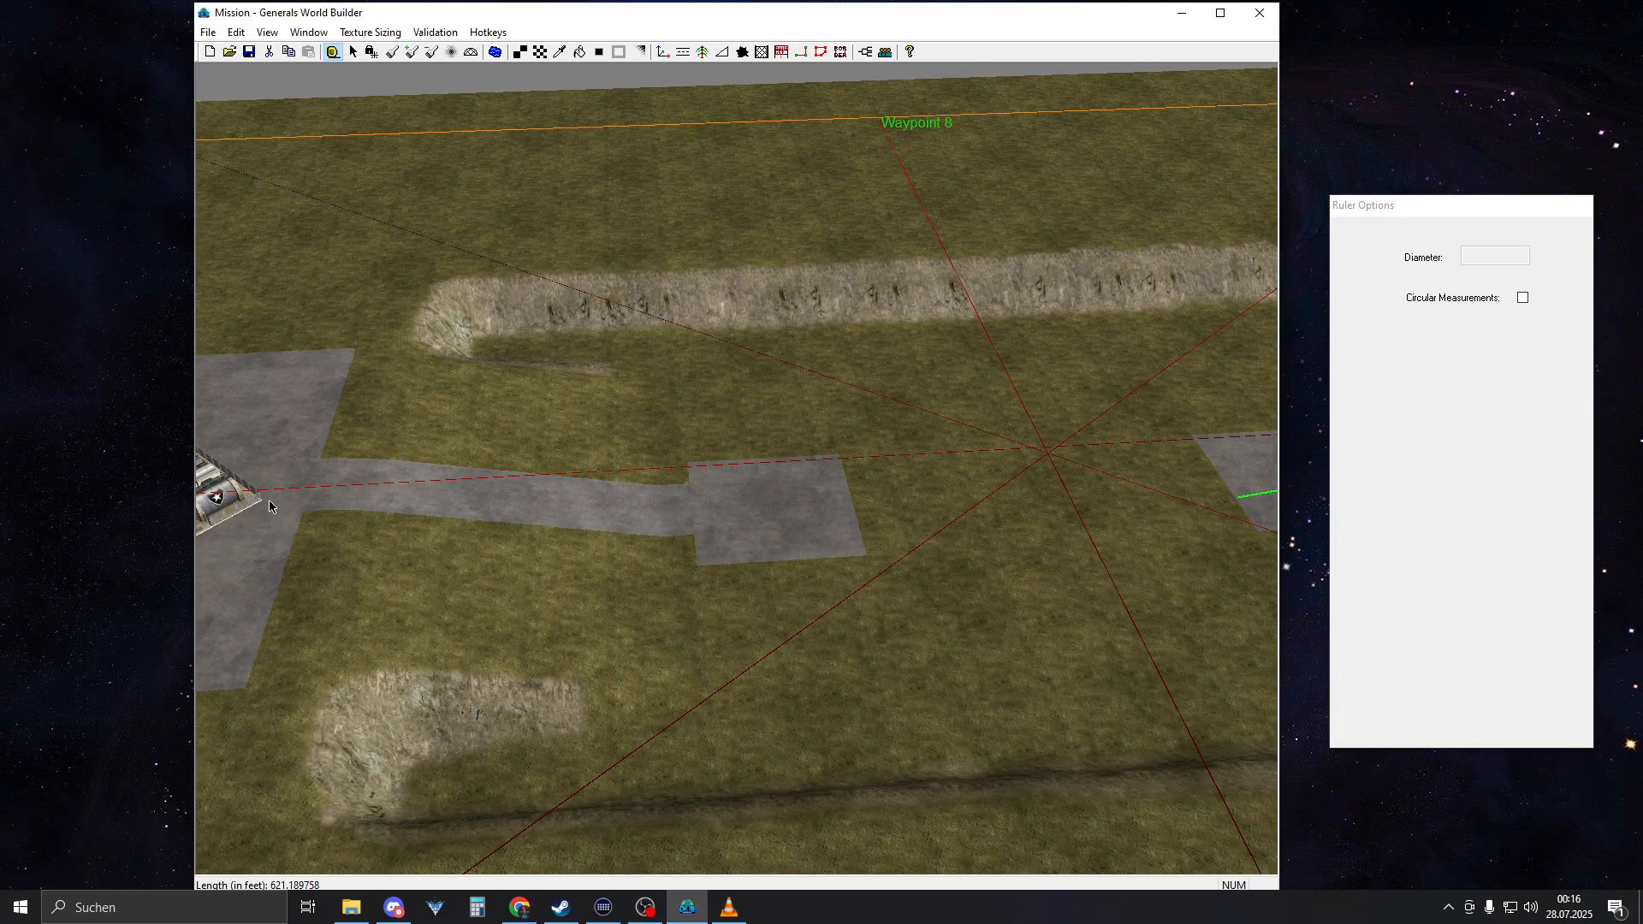
drag(299, 506, 855, 468)
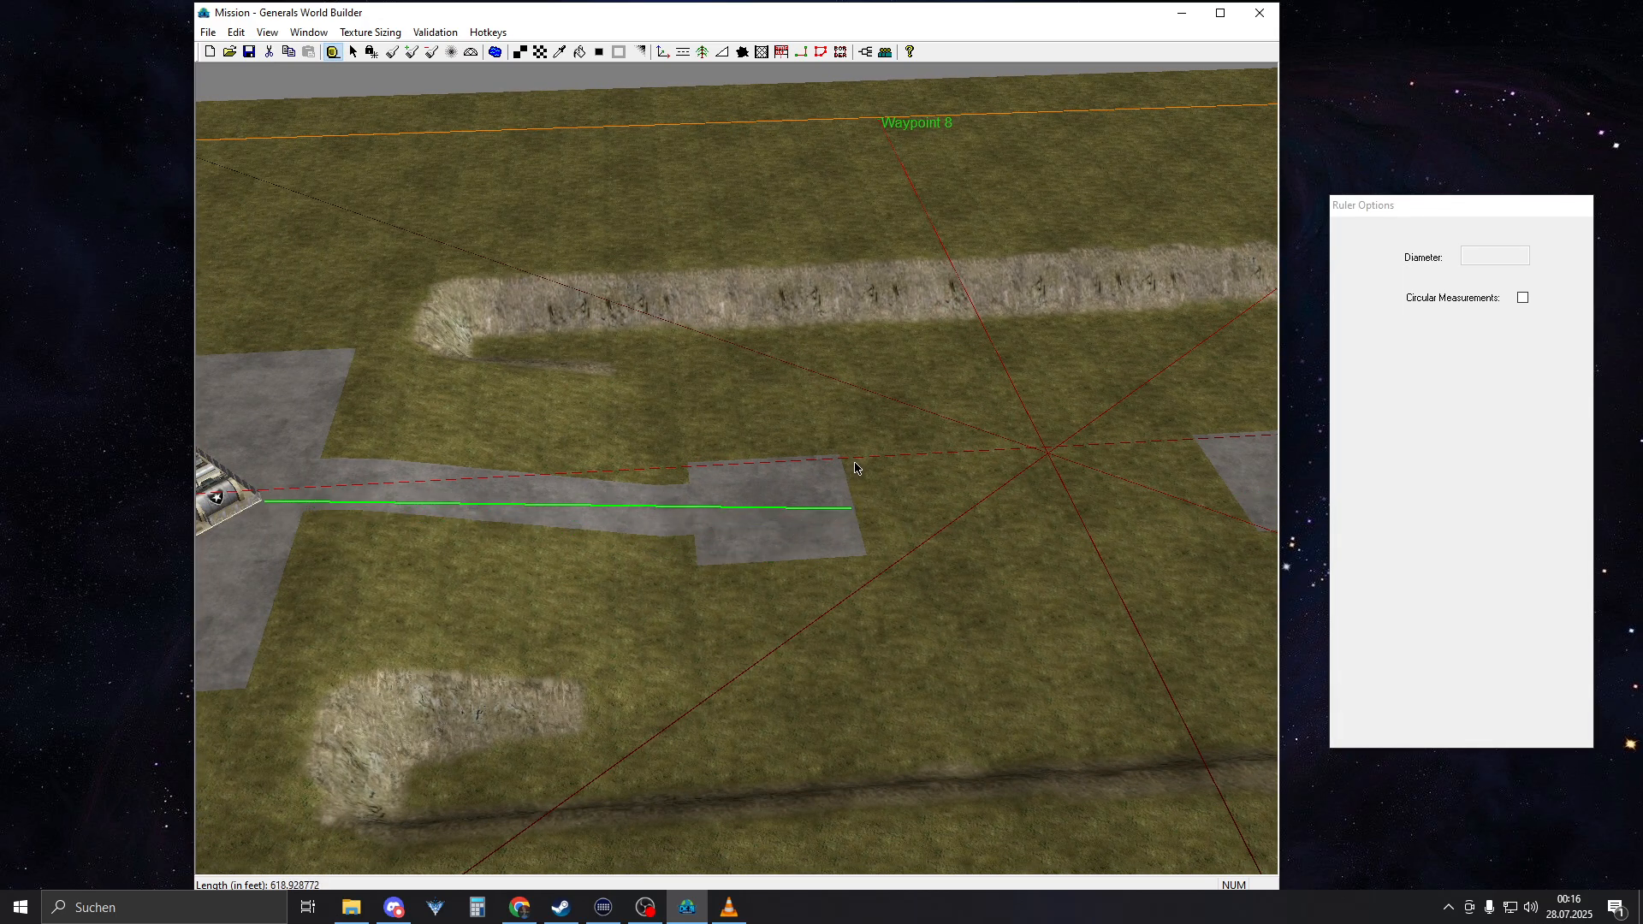
middle_drag(856, 466, 968, 476)
Preview an AmericaTankCrusader between the two concrete squares to judge the scale, without placing it
right_drag(995, 490, 759, 473)
scroll(770, 530, up, 4)
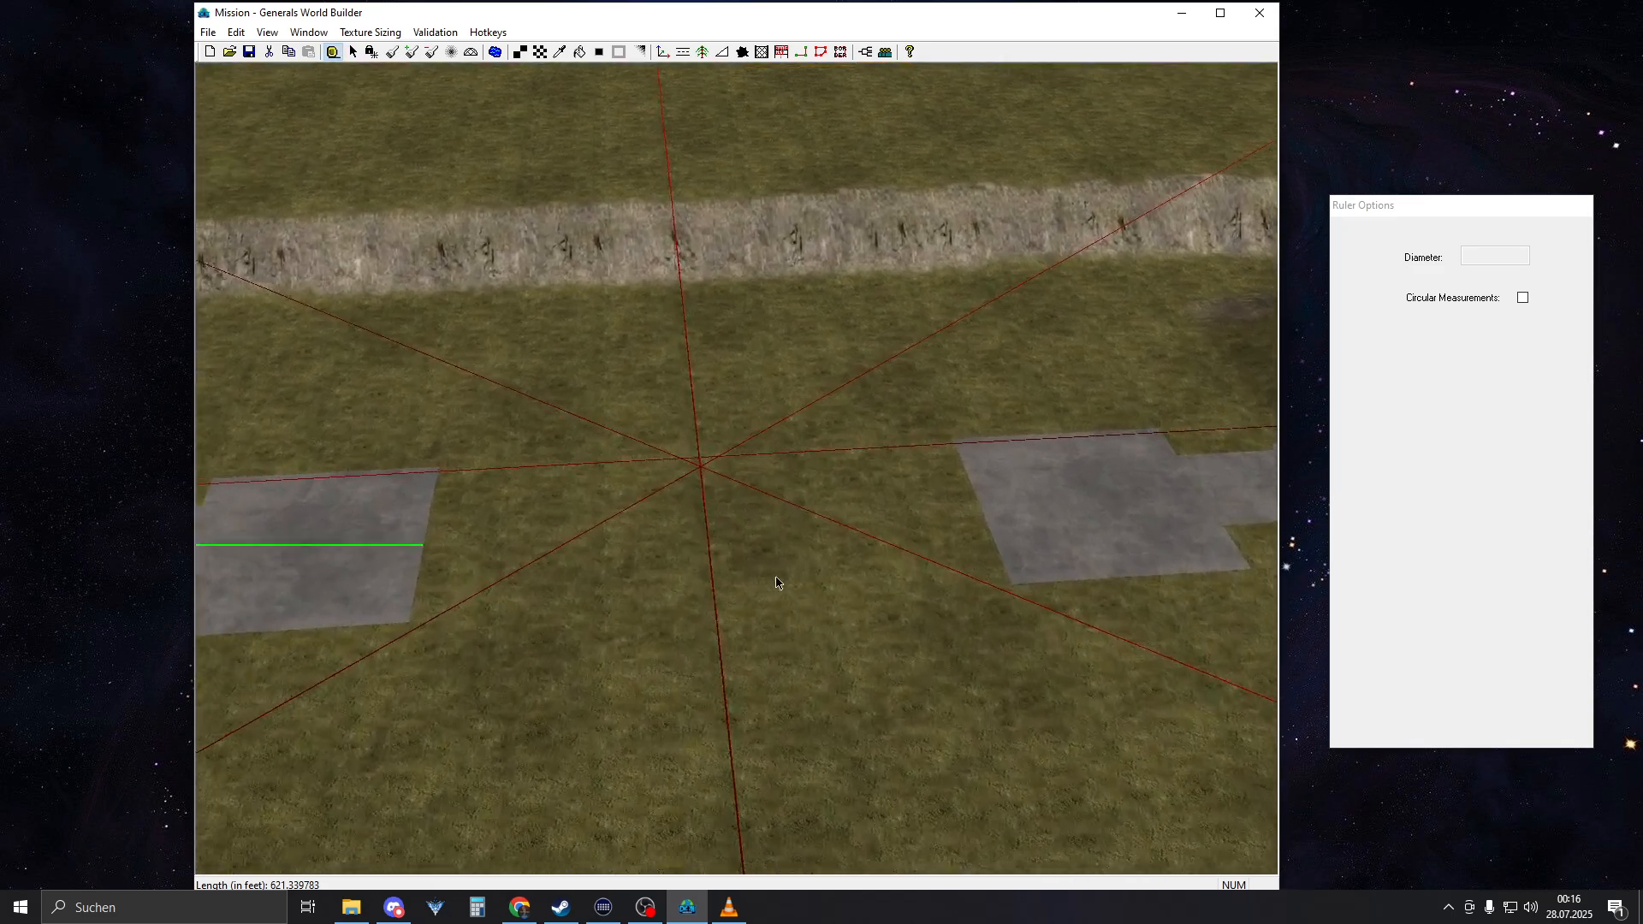
right_drag(777, 579, 1086, 529)
click(664, 51)
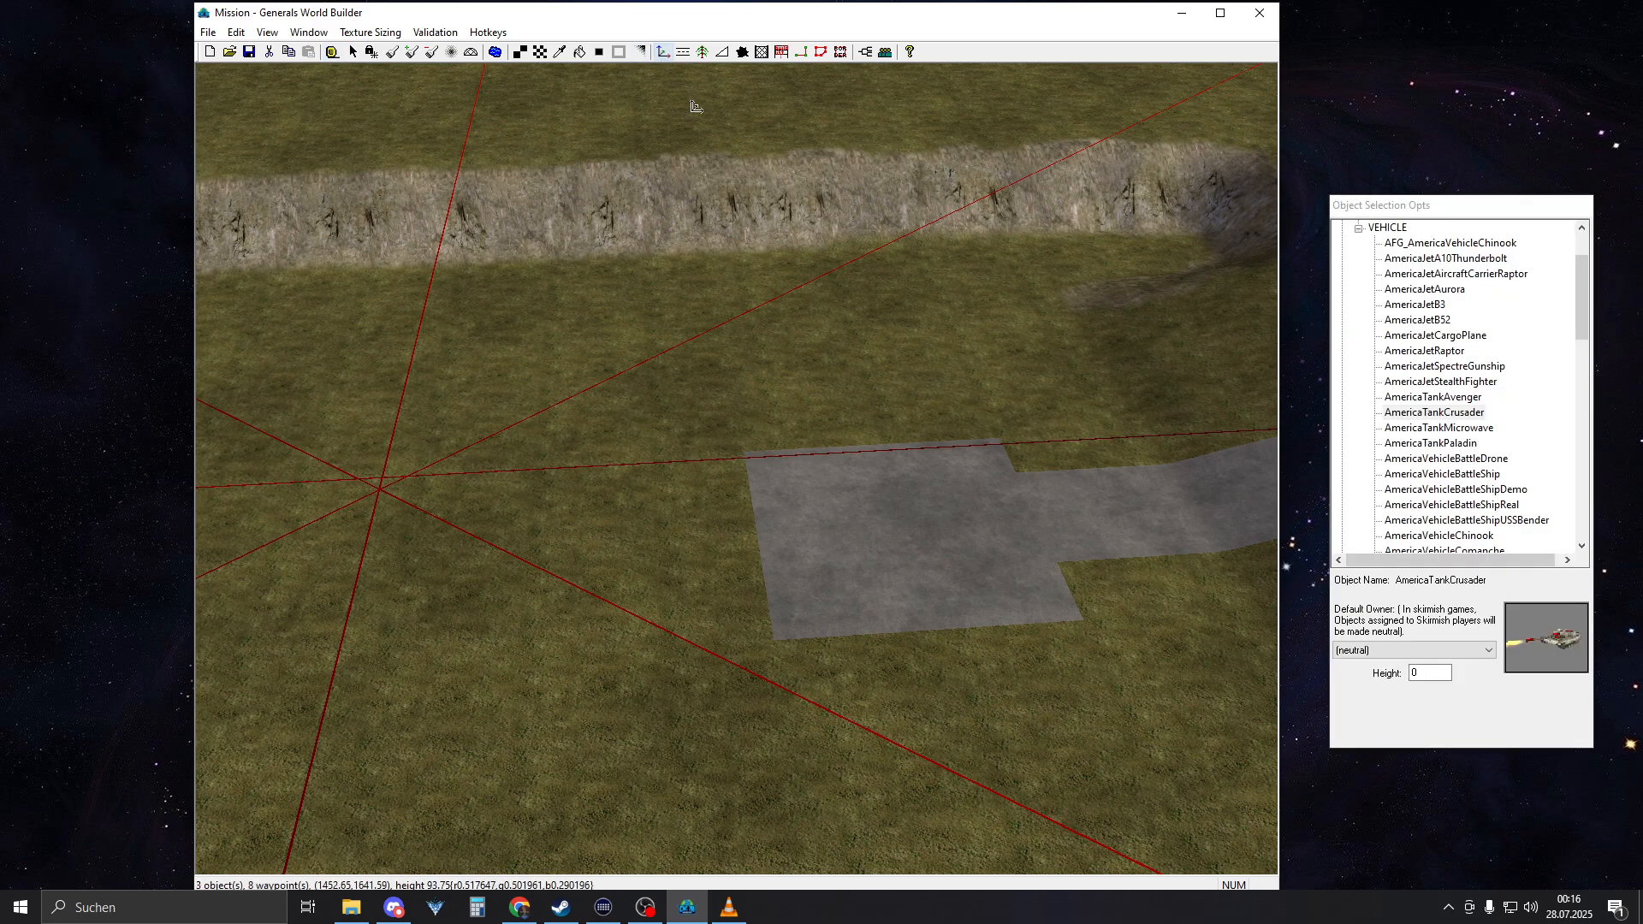
right_drag(835, 523, 583, 575)
right_drag(802, 510, 663, 531)
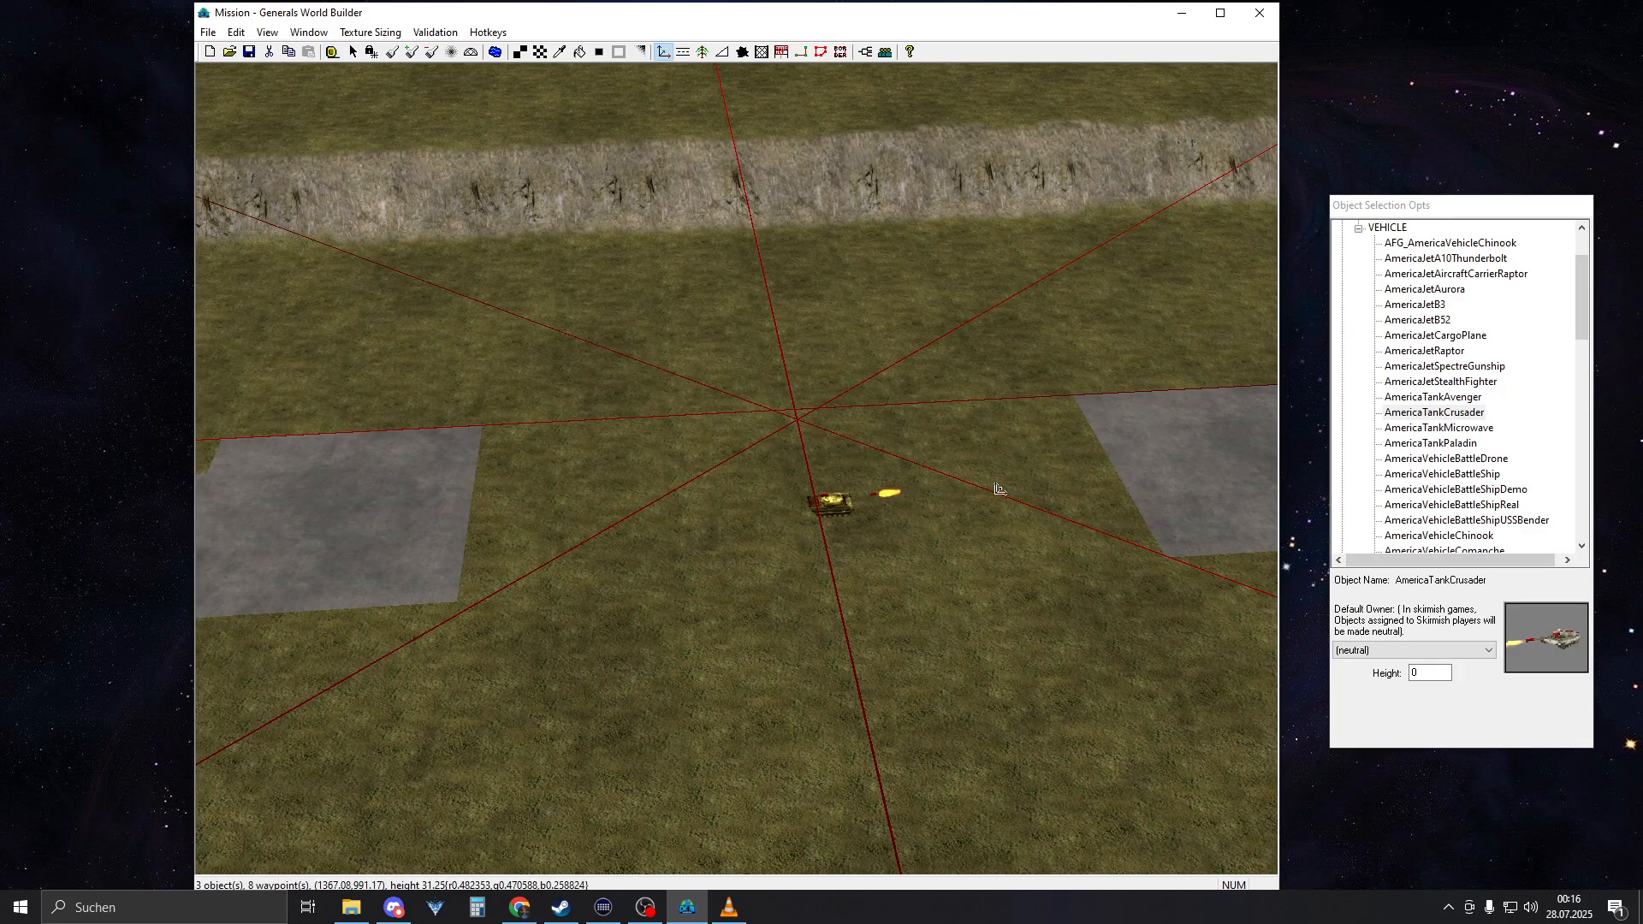
Try GrassMediumType18, ConcreteType1 and ConcreteType3 as the brush texture, and sample ConcreteType2 from the concrete square
right_drag(505, 524, 594, 481)
scroll(601, 481, up, 8)
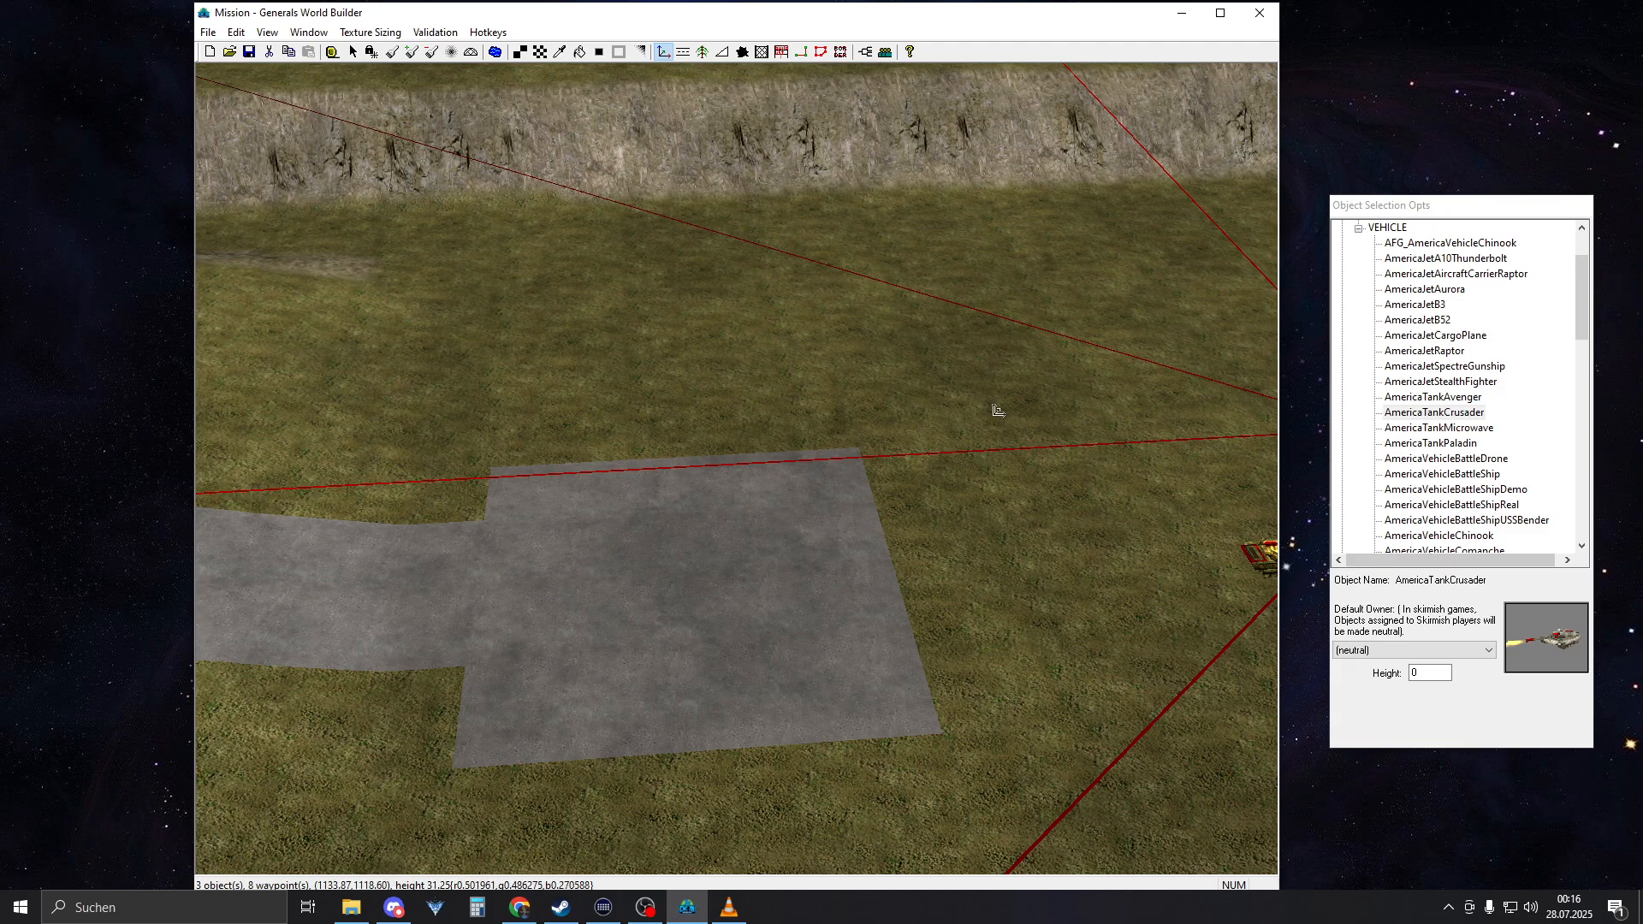
mouse_move(780, 398)
right_down()
mouse_move(777, 462)
mouse_move(772, 344)
right_up()
key(t)
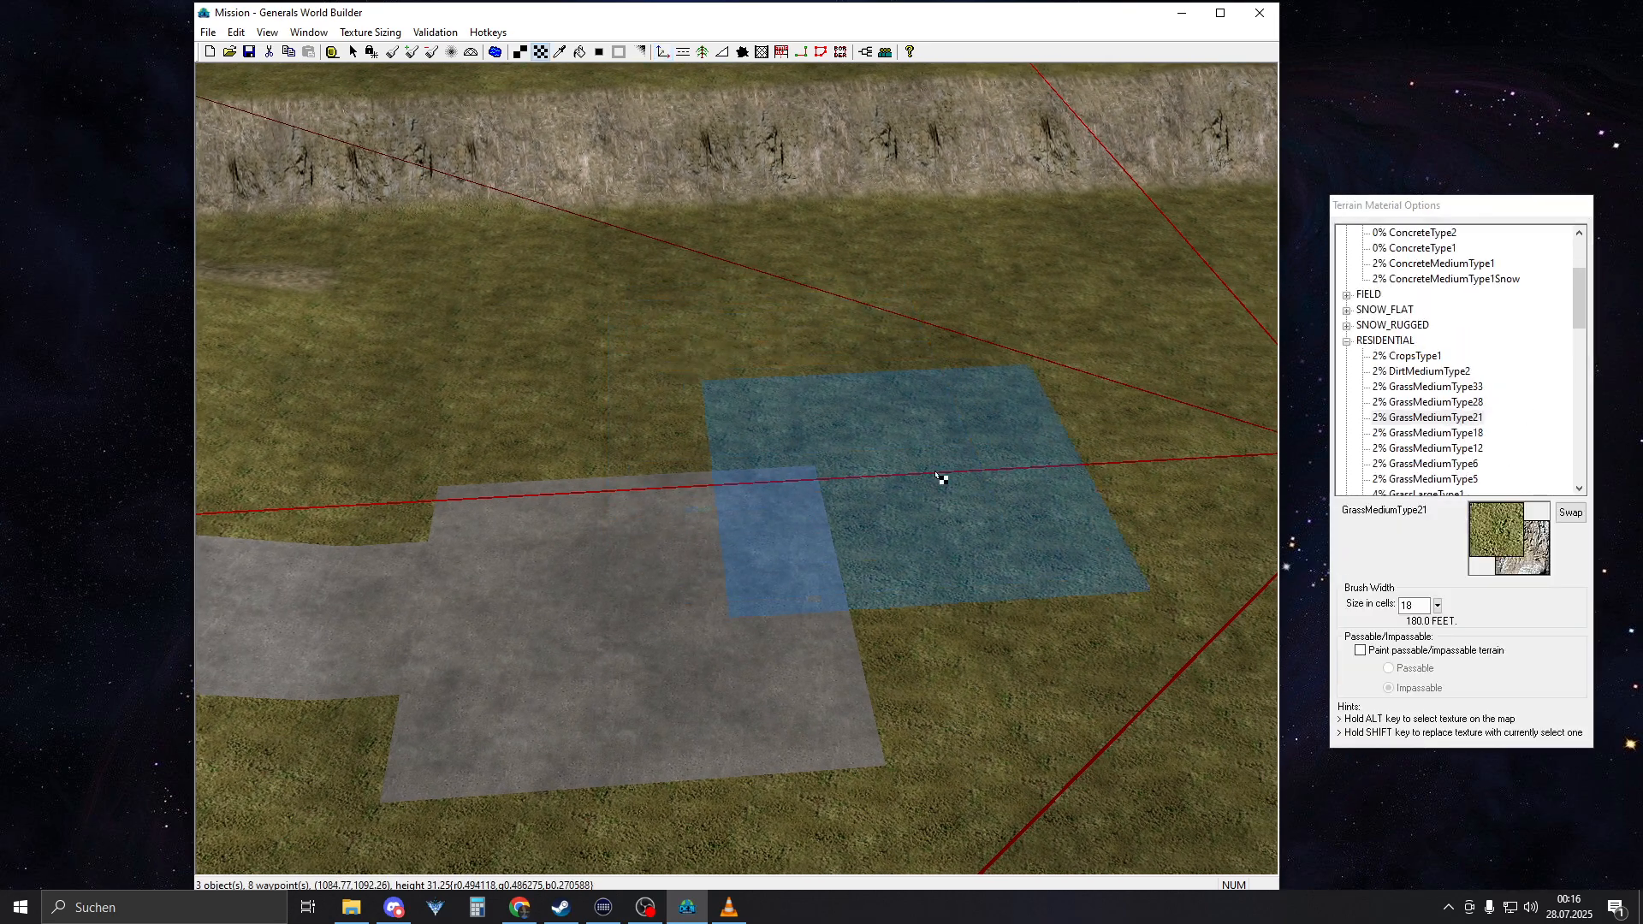
click(1459, 434)
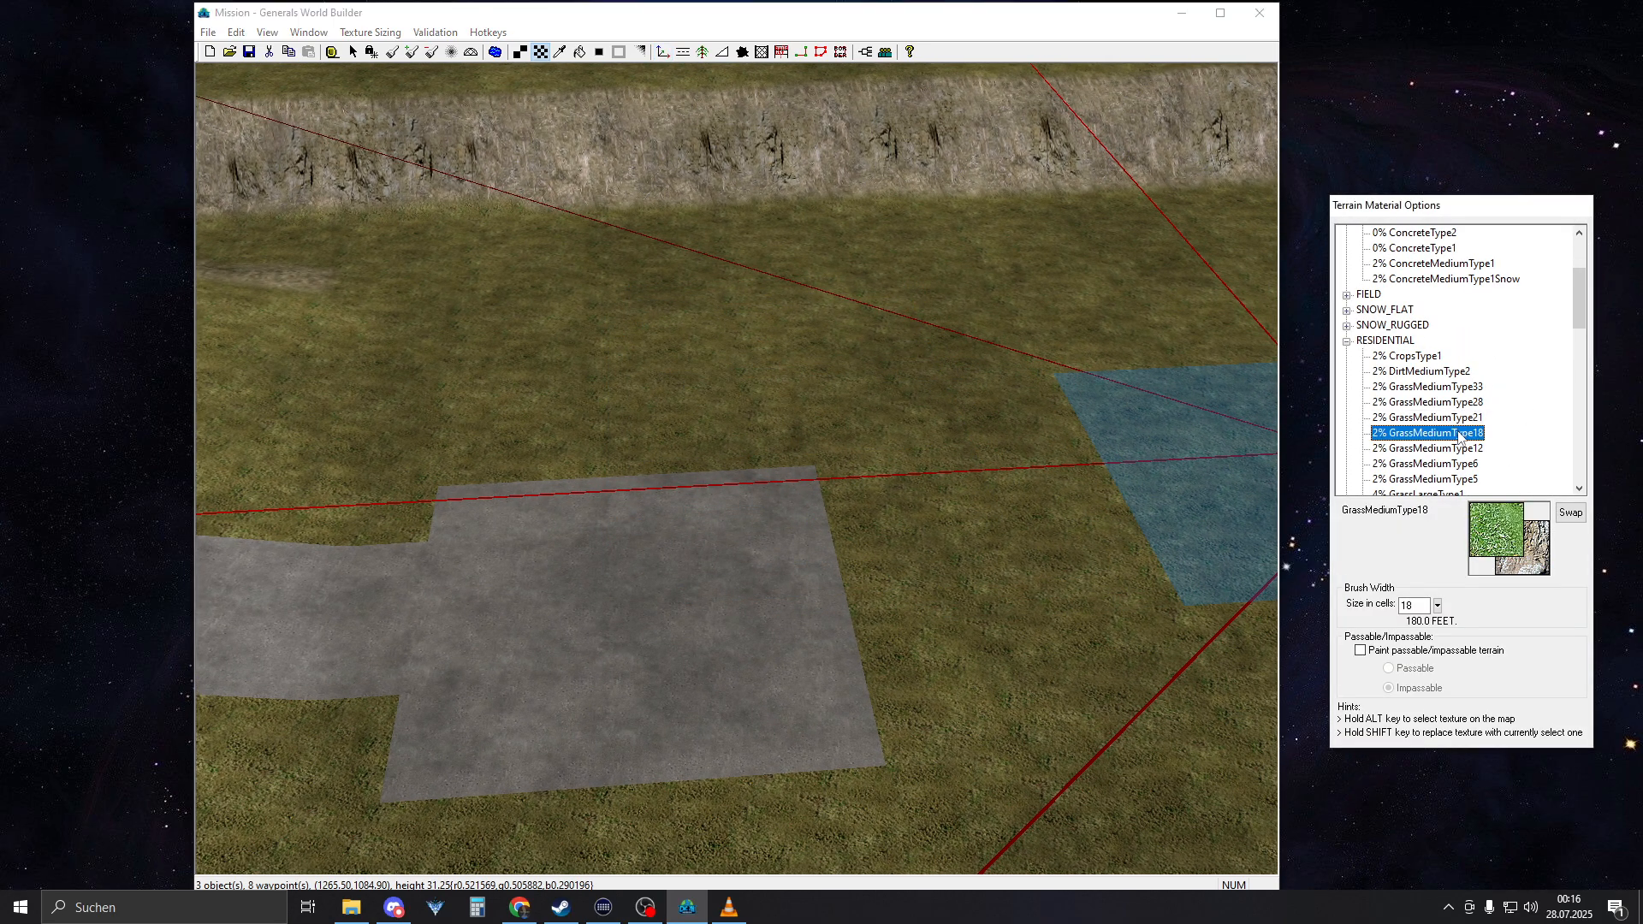
scroll(1454, 411, up, 3)
click(1431, 371)
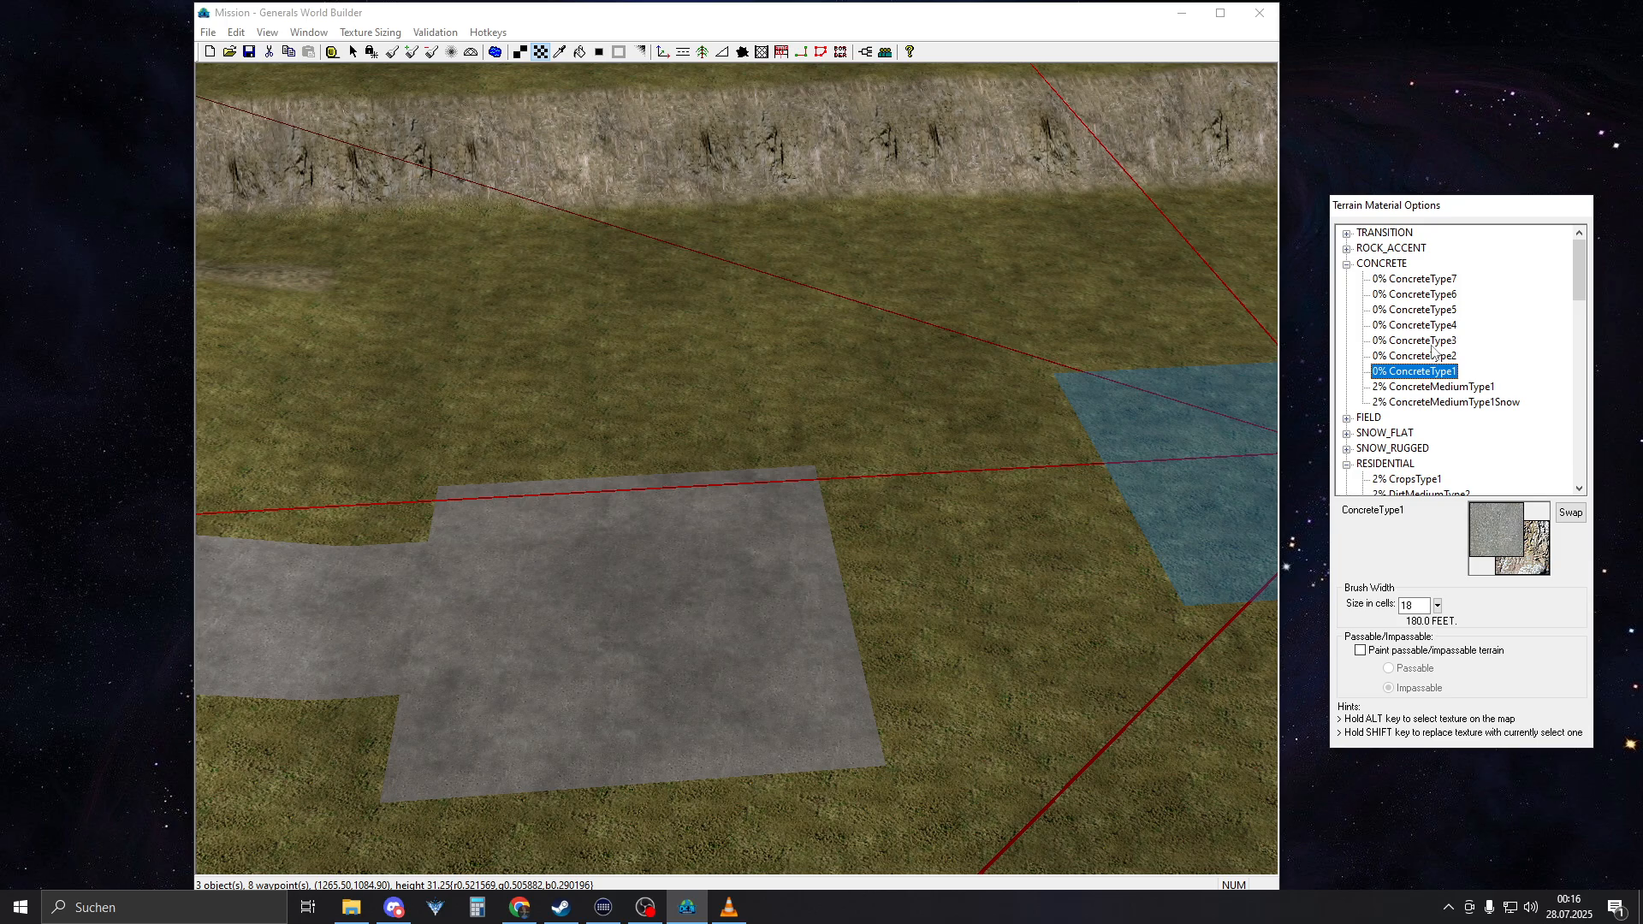
click(1423, 340)
scroll(669, 582, up, 4)
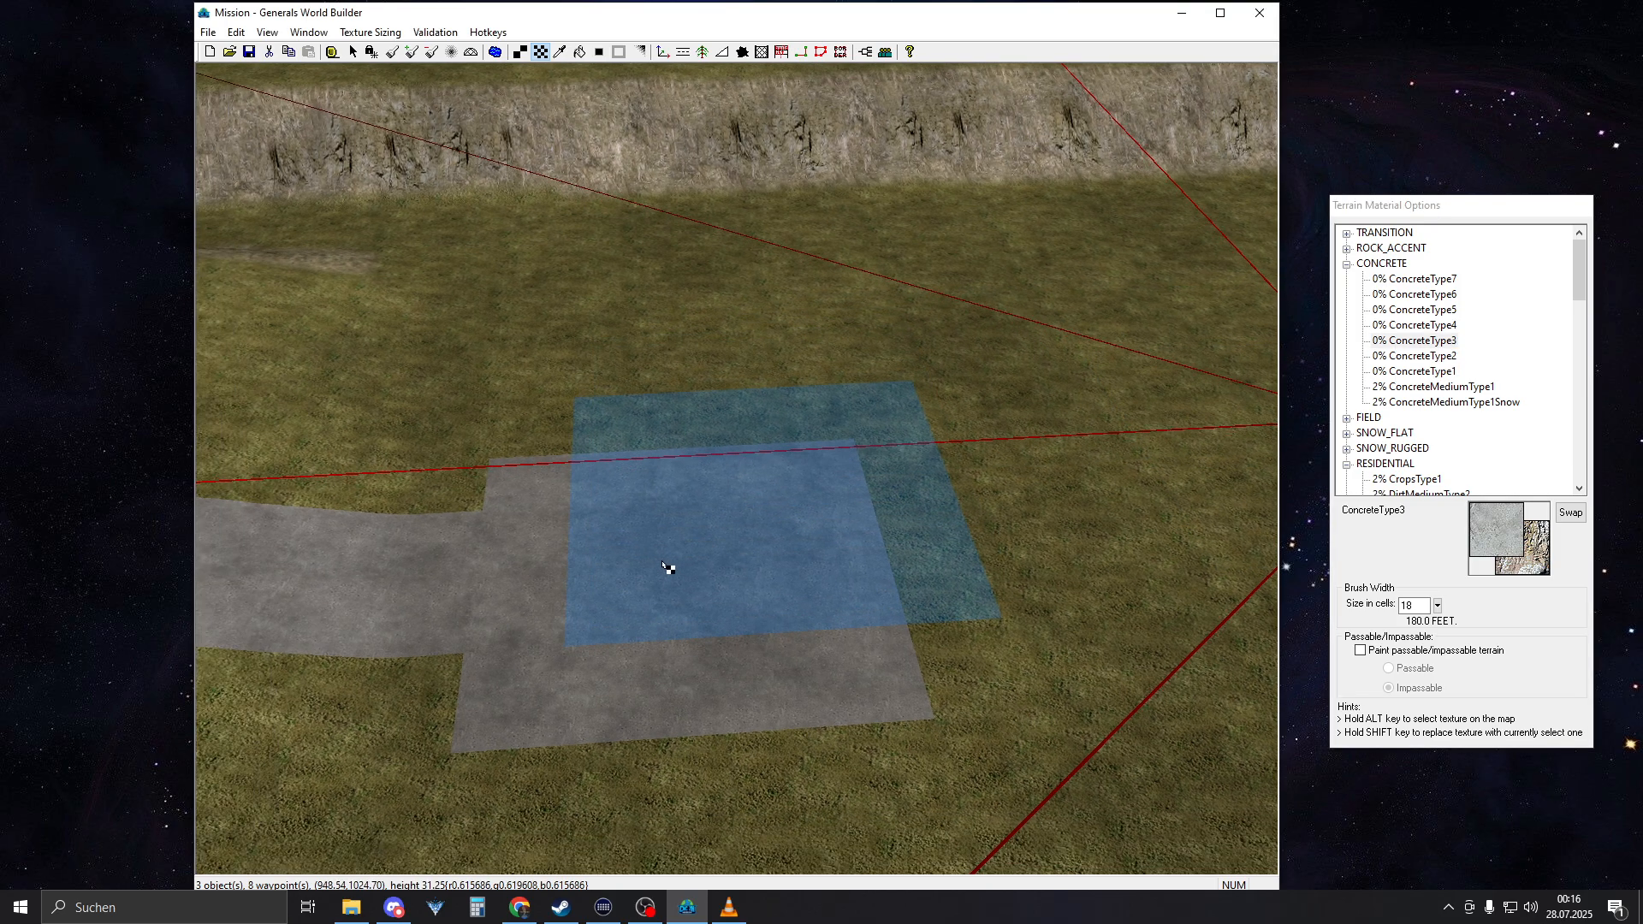
right_drag(599, 604, 624, 584)
alt+click(724, 538)
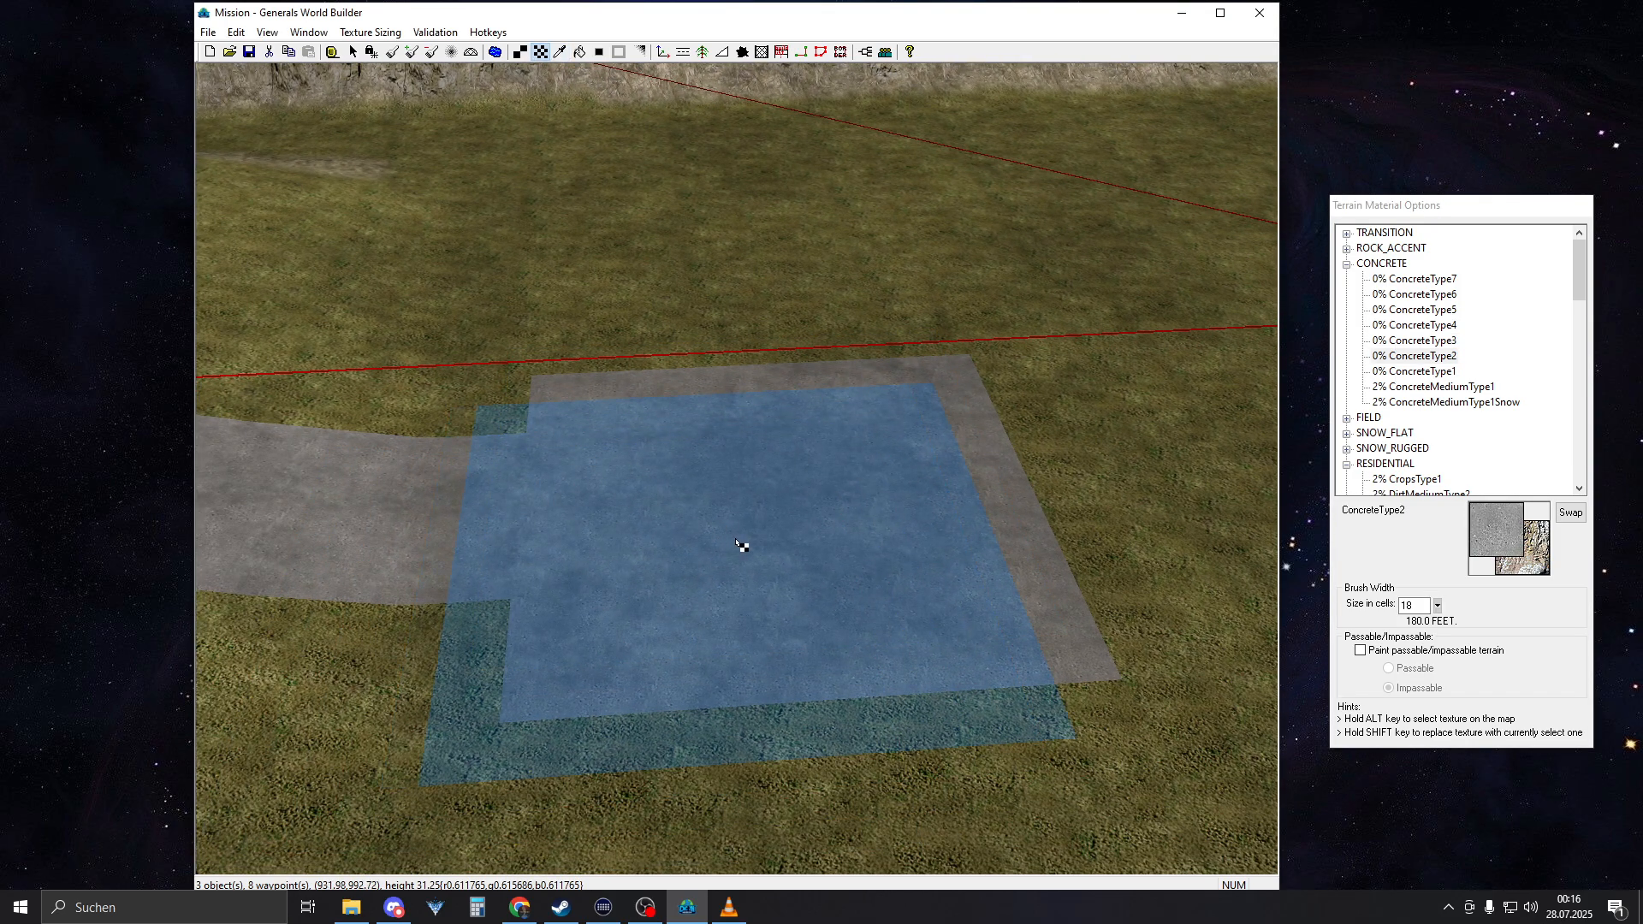
Set the texture brush width to 5 cells and check the centre pad in the VLC reference video
drag(1414, 604, 1335, 599)
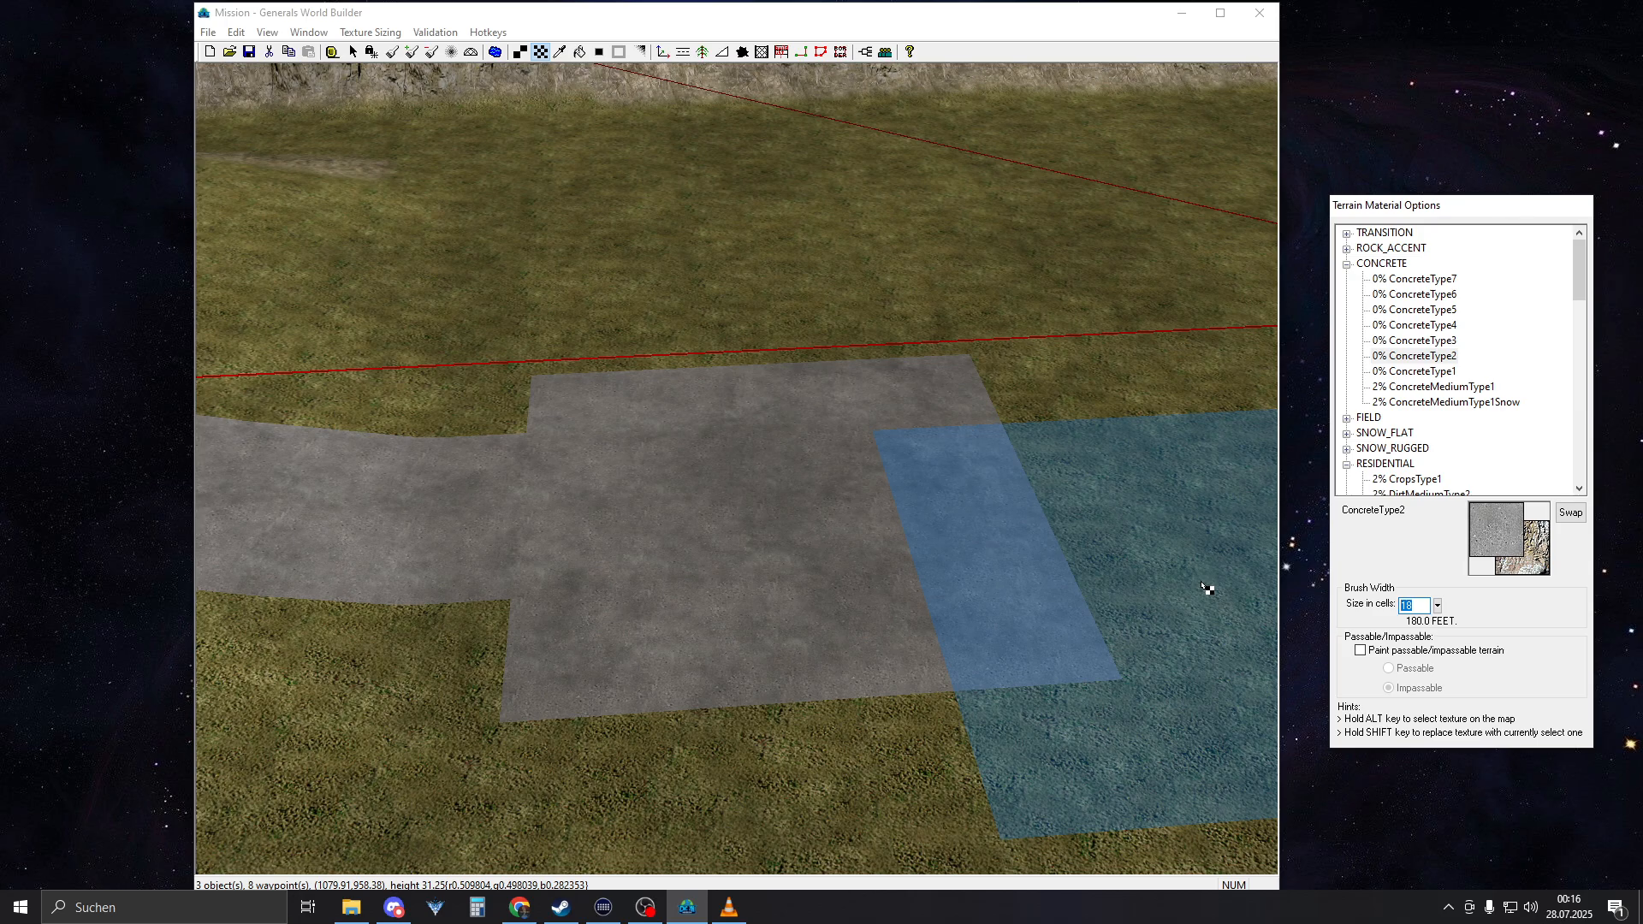
text(4)
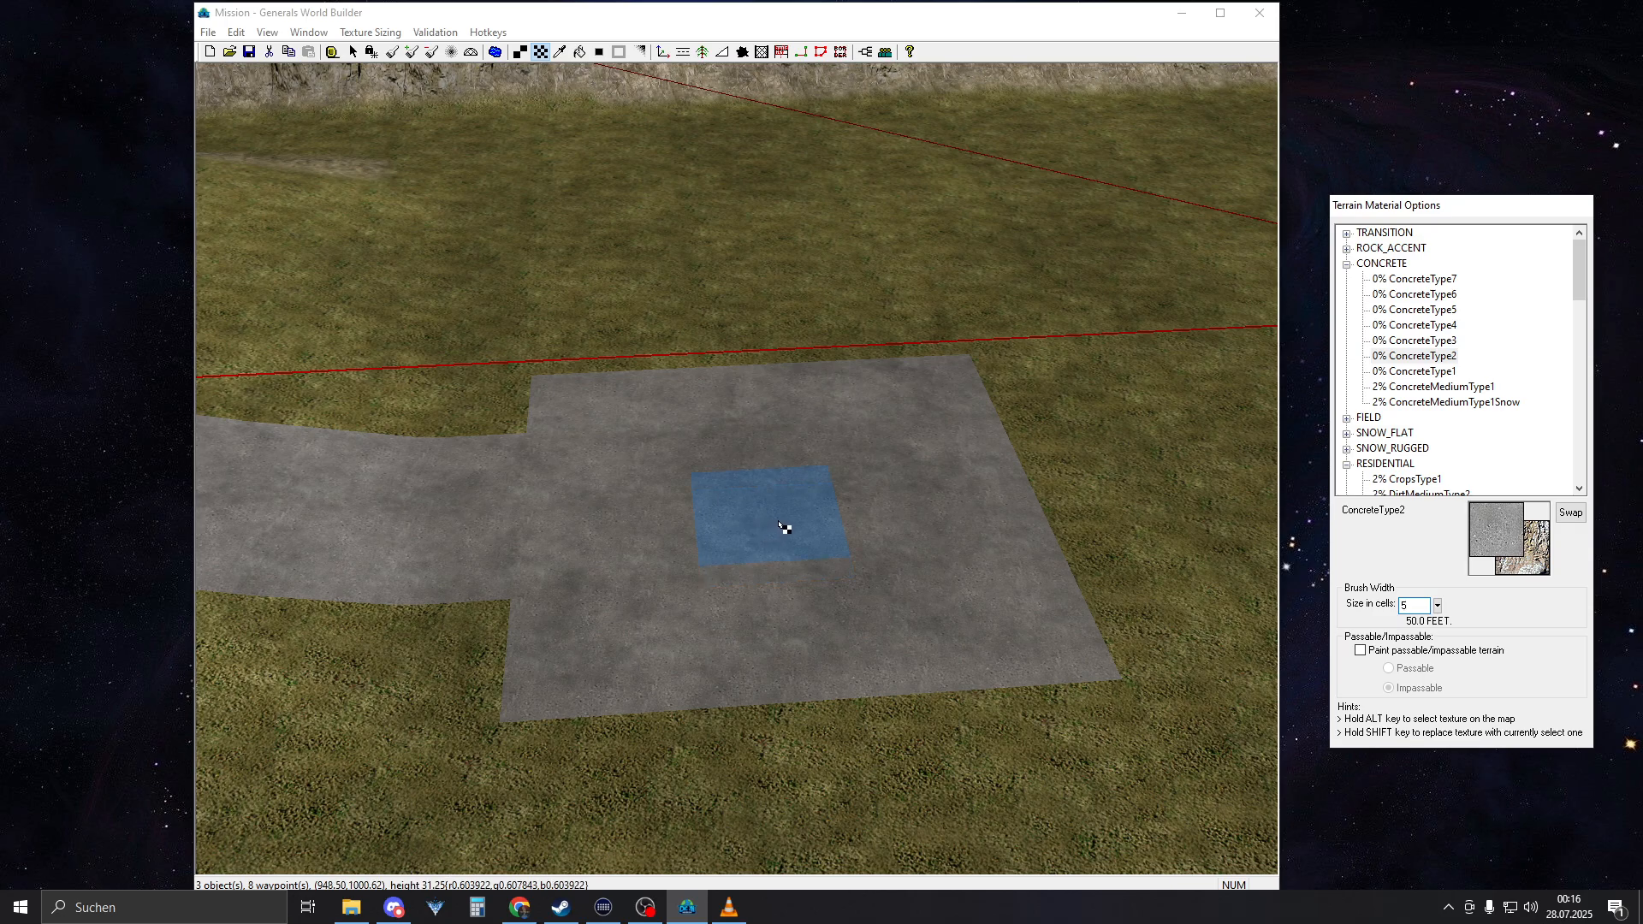
click(732, 910)
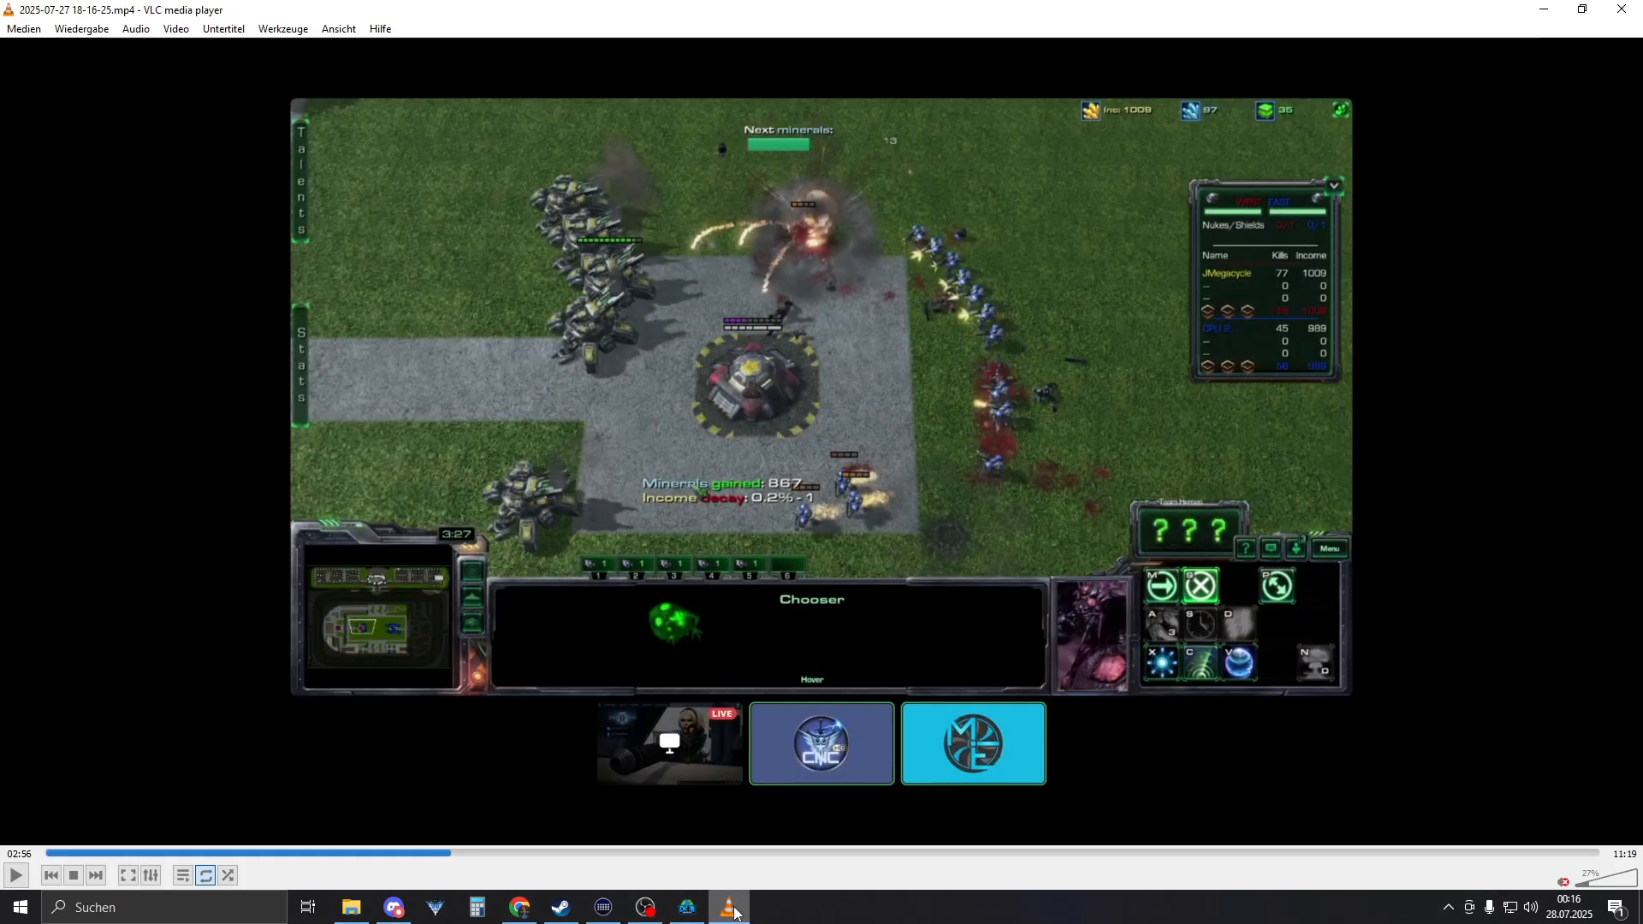
click(734, 913)
Try a 5-cell ConcreteType1 patch in the middle of the concrete square
click(1446, 402)
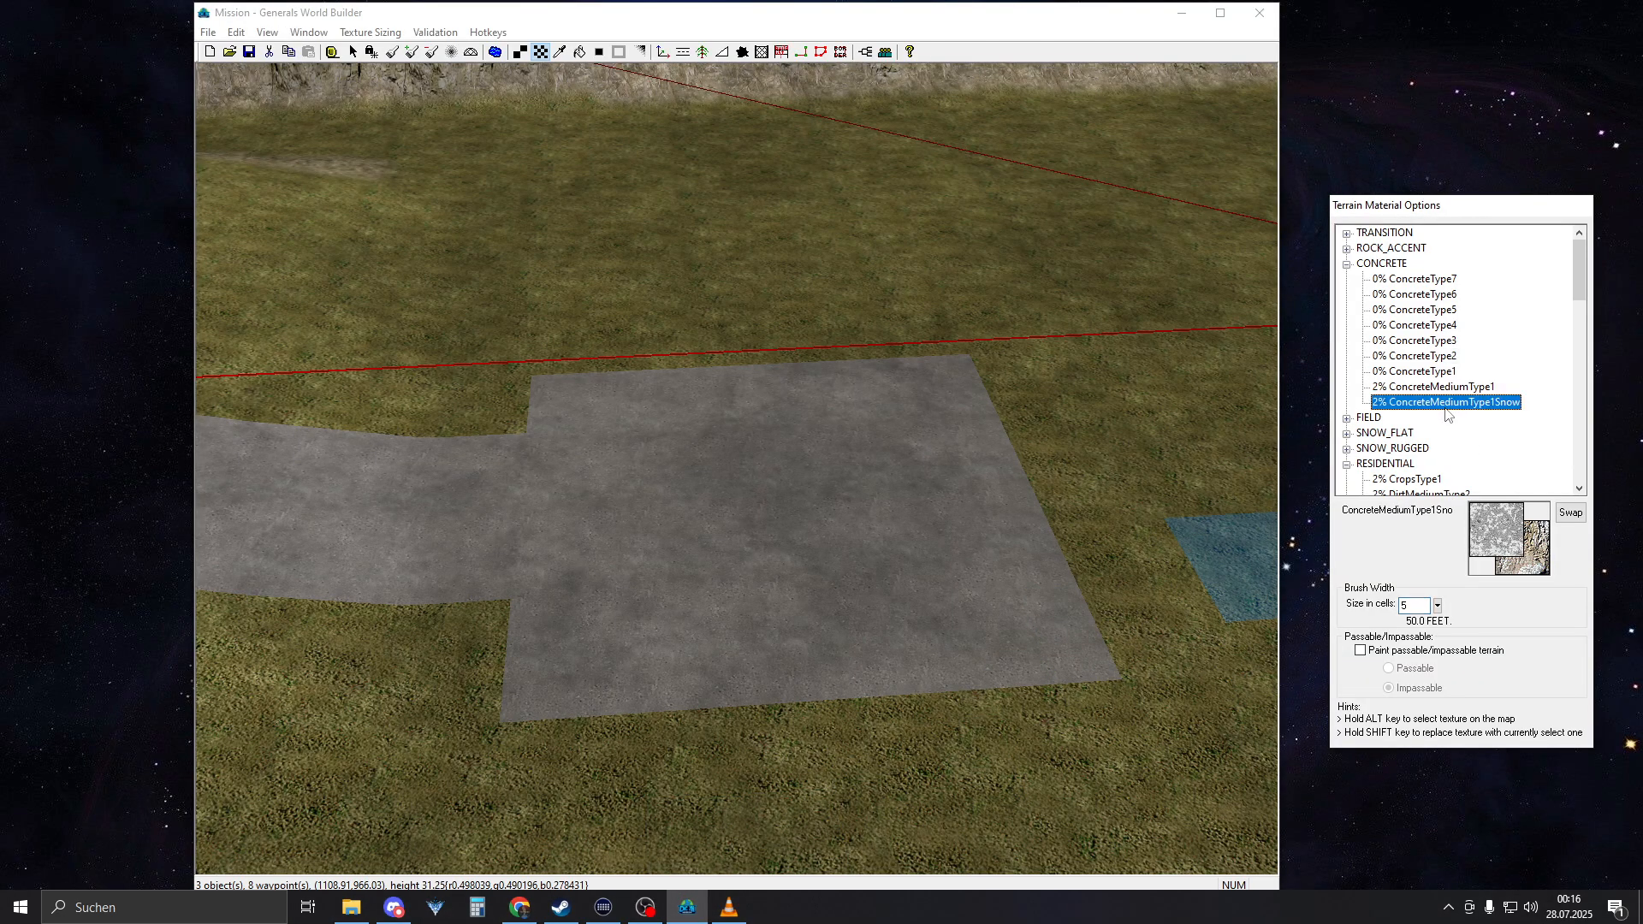
click(1408, 386)
click(1410, 371)
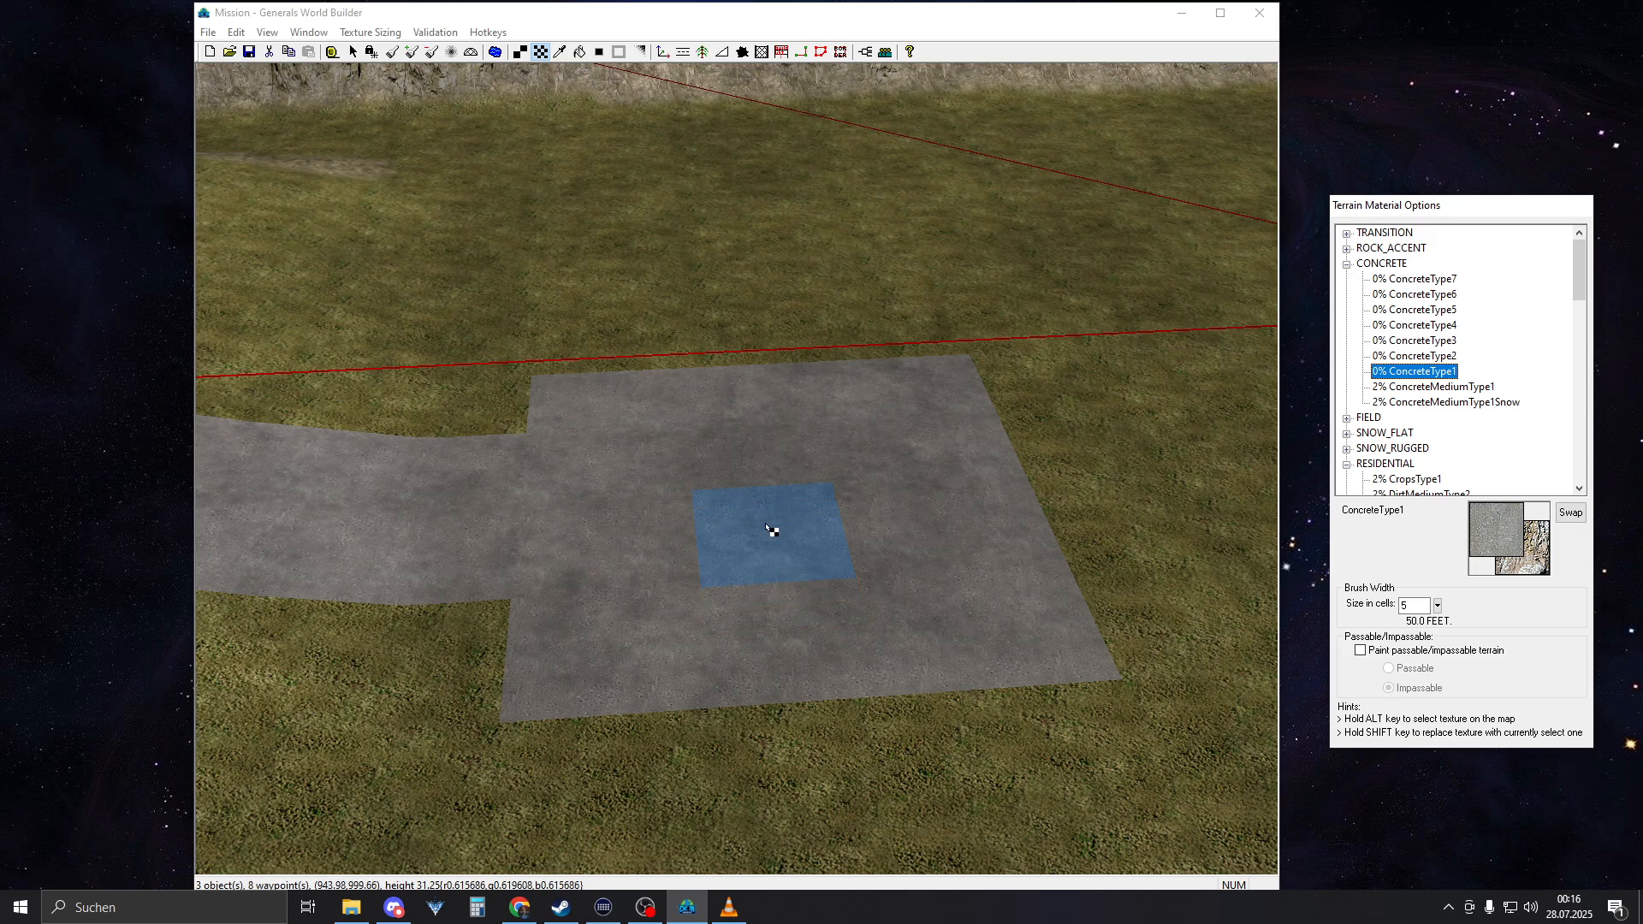
click(767, 511)
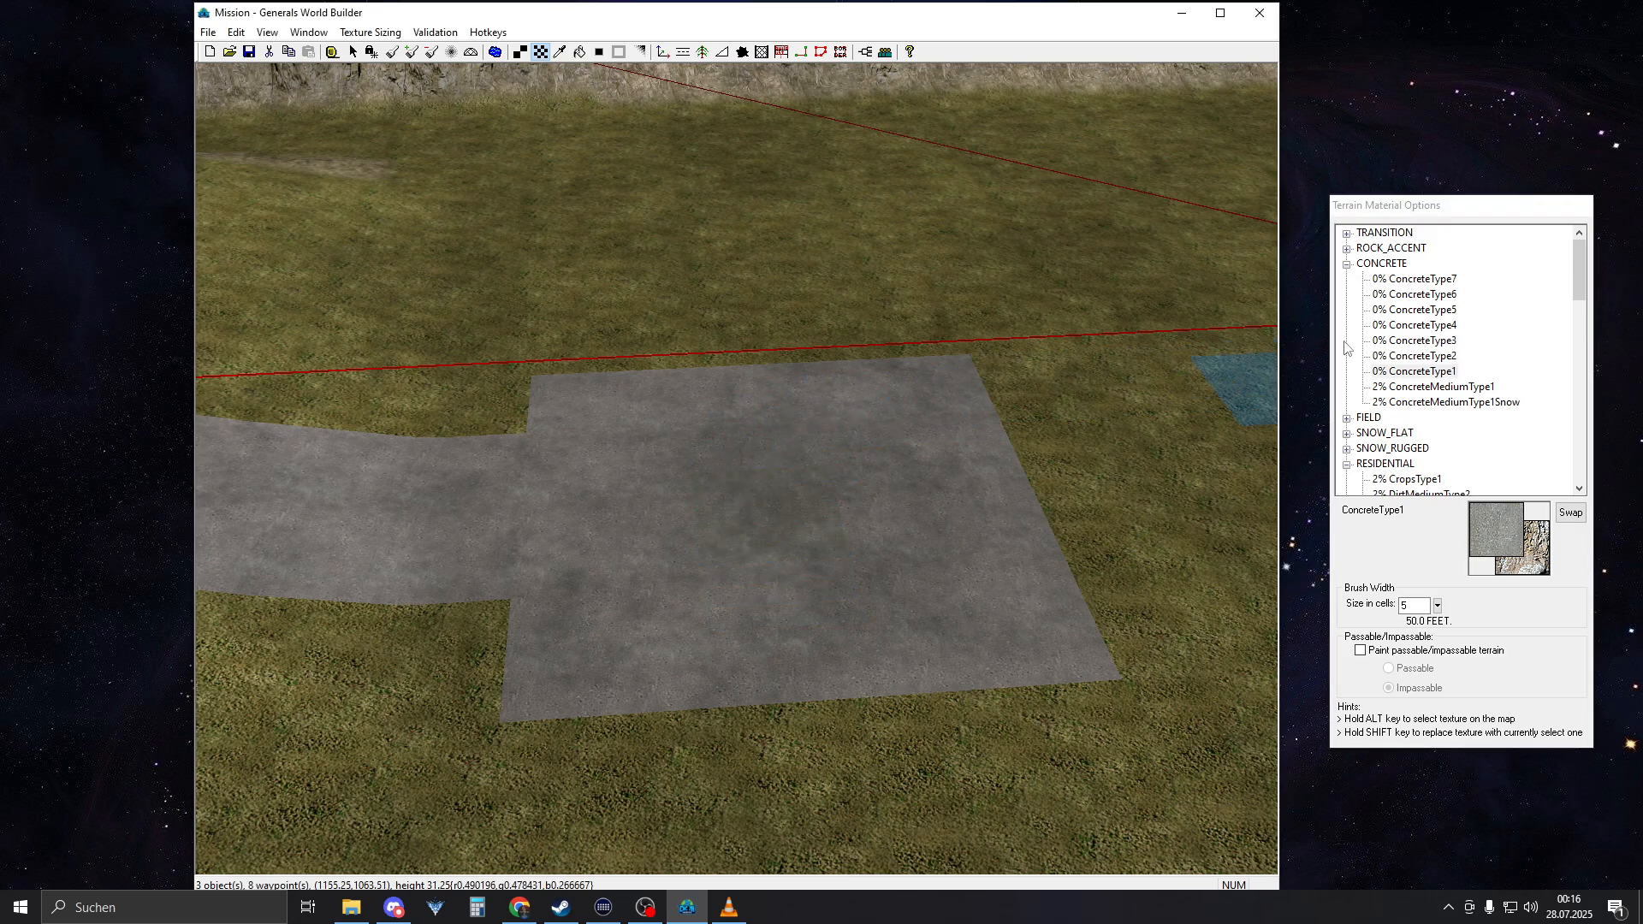
Try ConcreteType4 for the 5-cell patch in the middle of the concrete square
scroll(957, 517, up, 5)
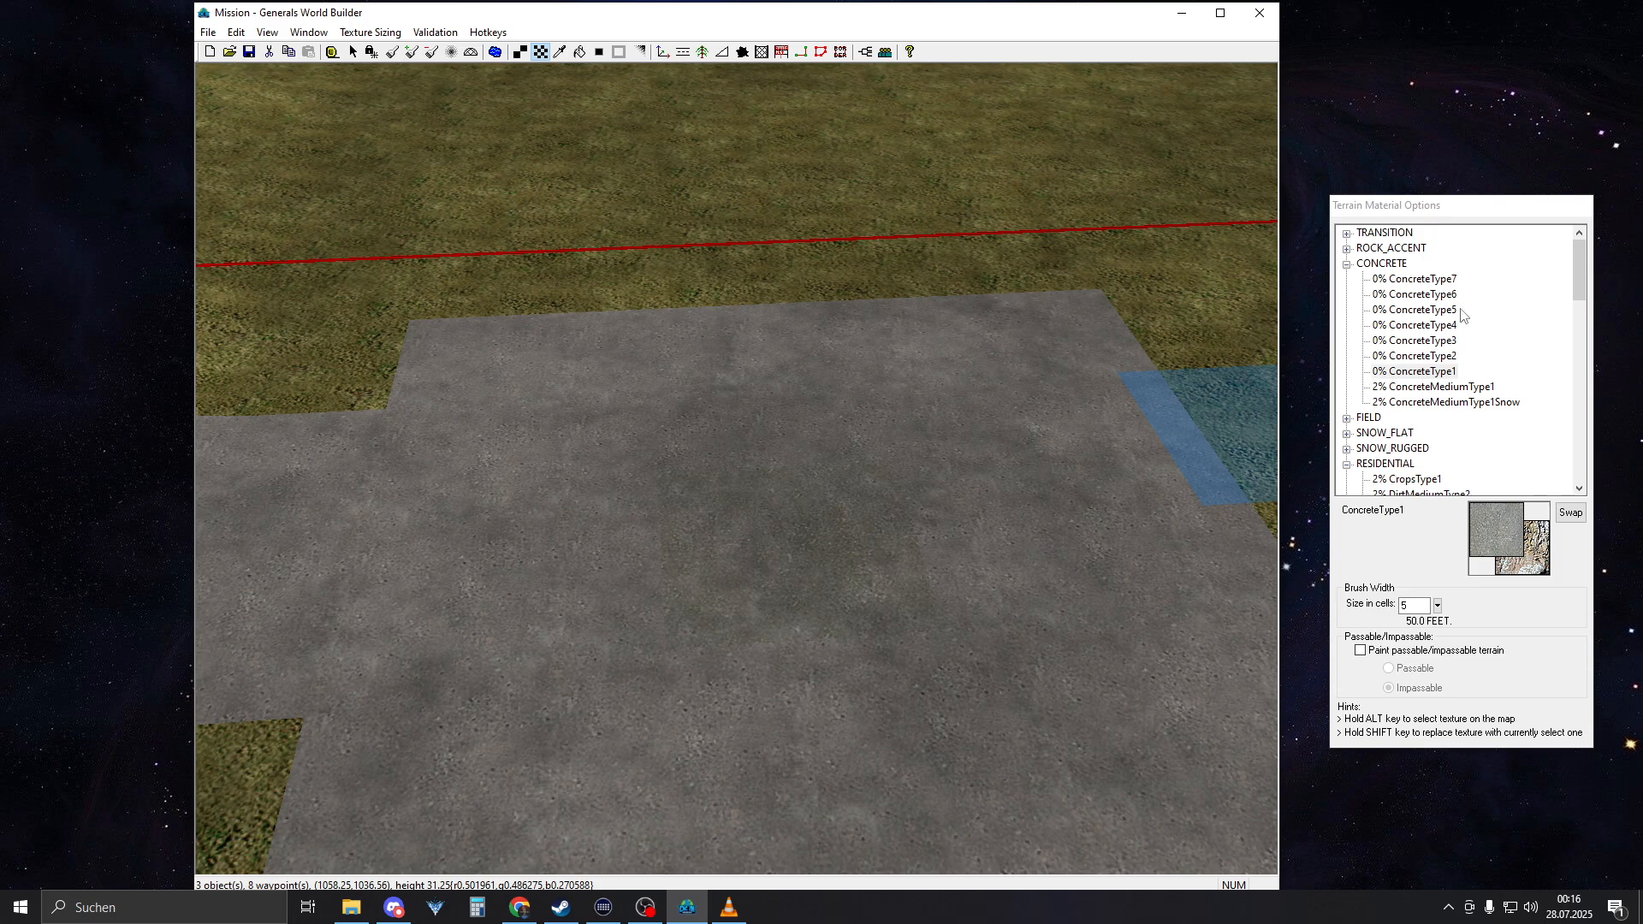
click(1443, 354)
click(1446, 341)
click(1449, 328)
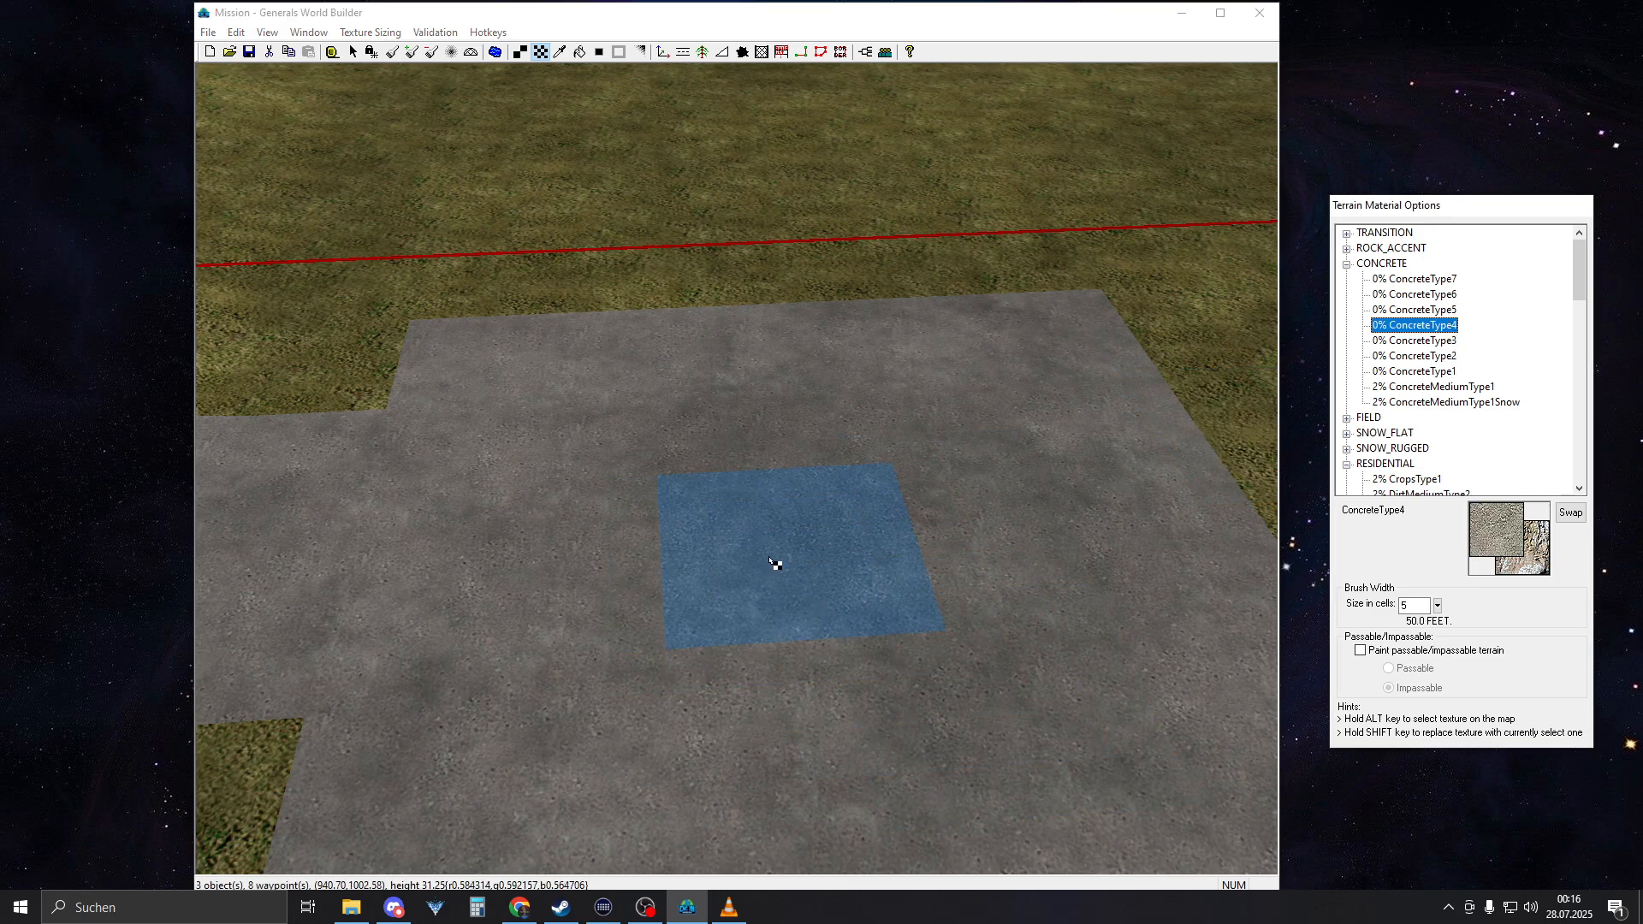
click(774, 563)
scroll(946, 285, down, 4)
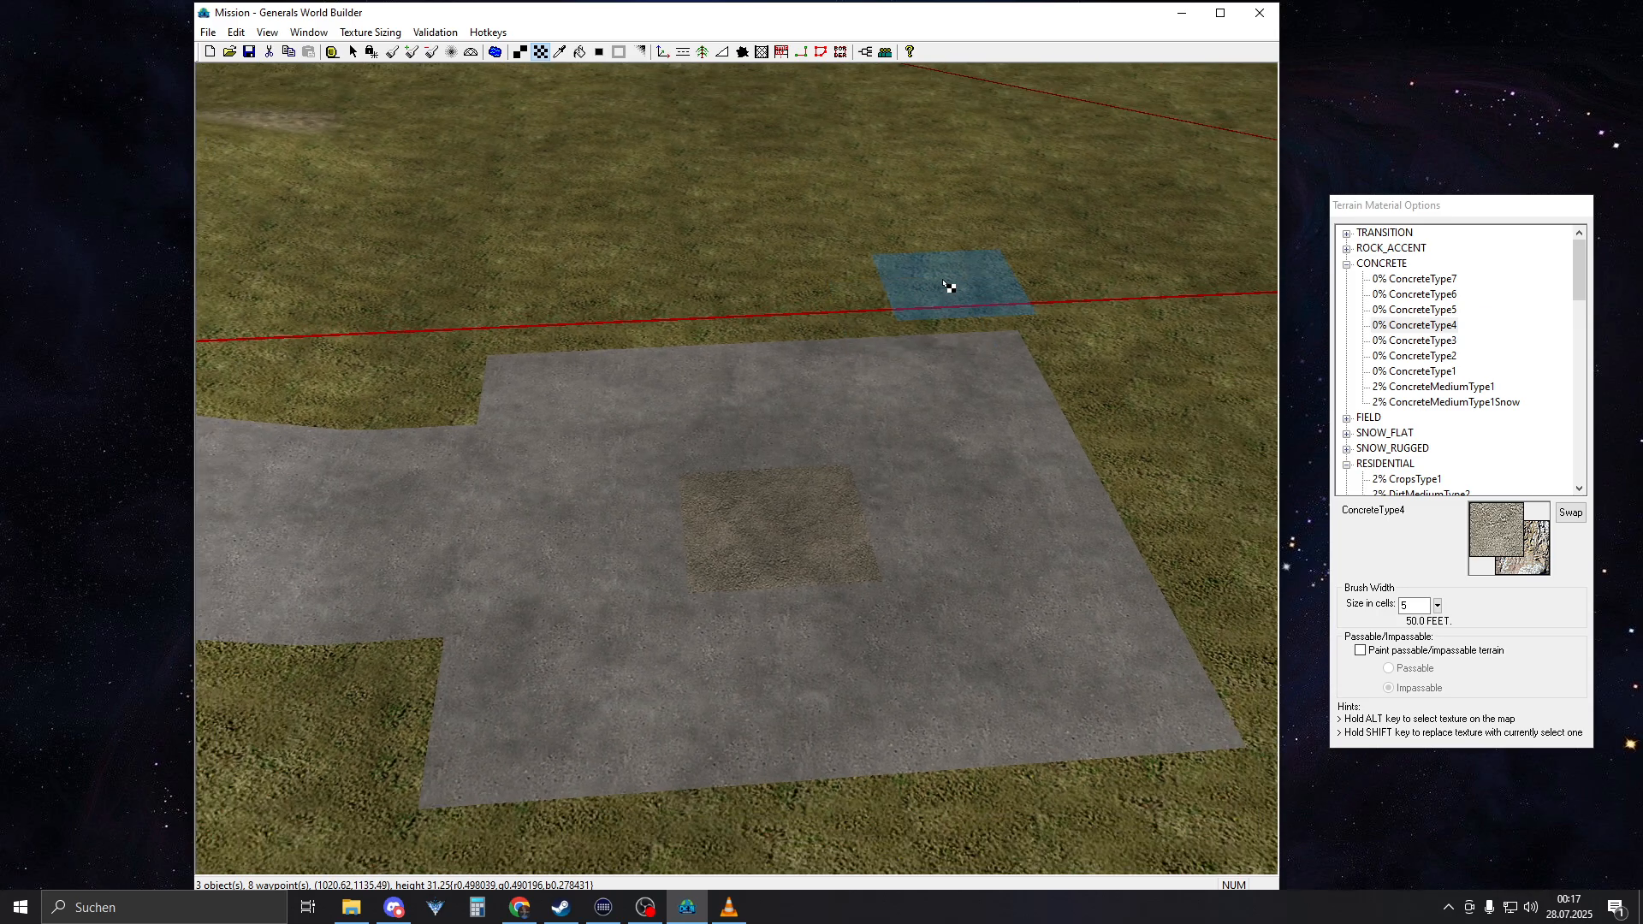
Pick AsphaltType1 from the ASPHALT textures and stamp it over the 5-cell patch in the middle of the concrete square
scroll(946, 286, up, 5)
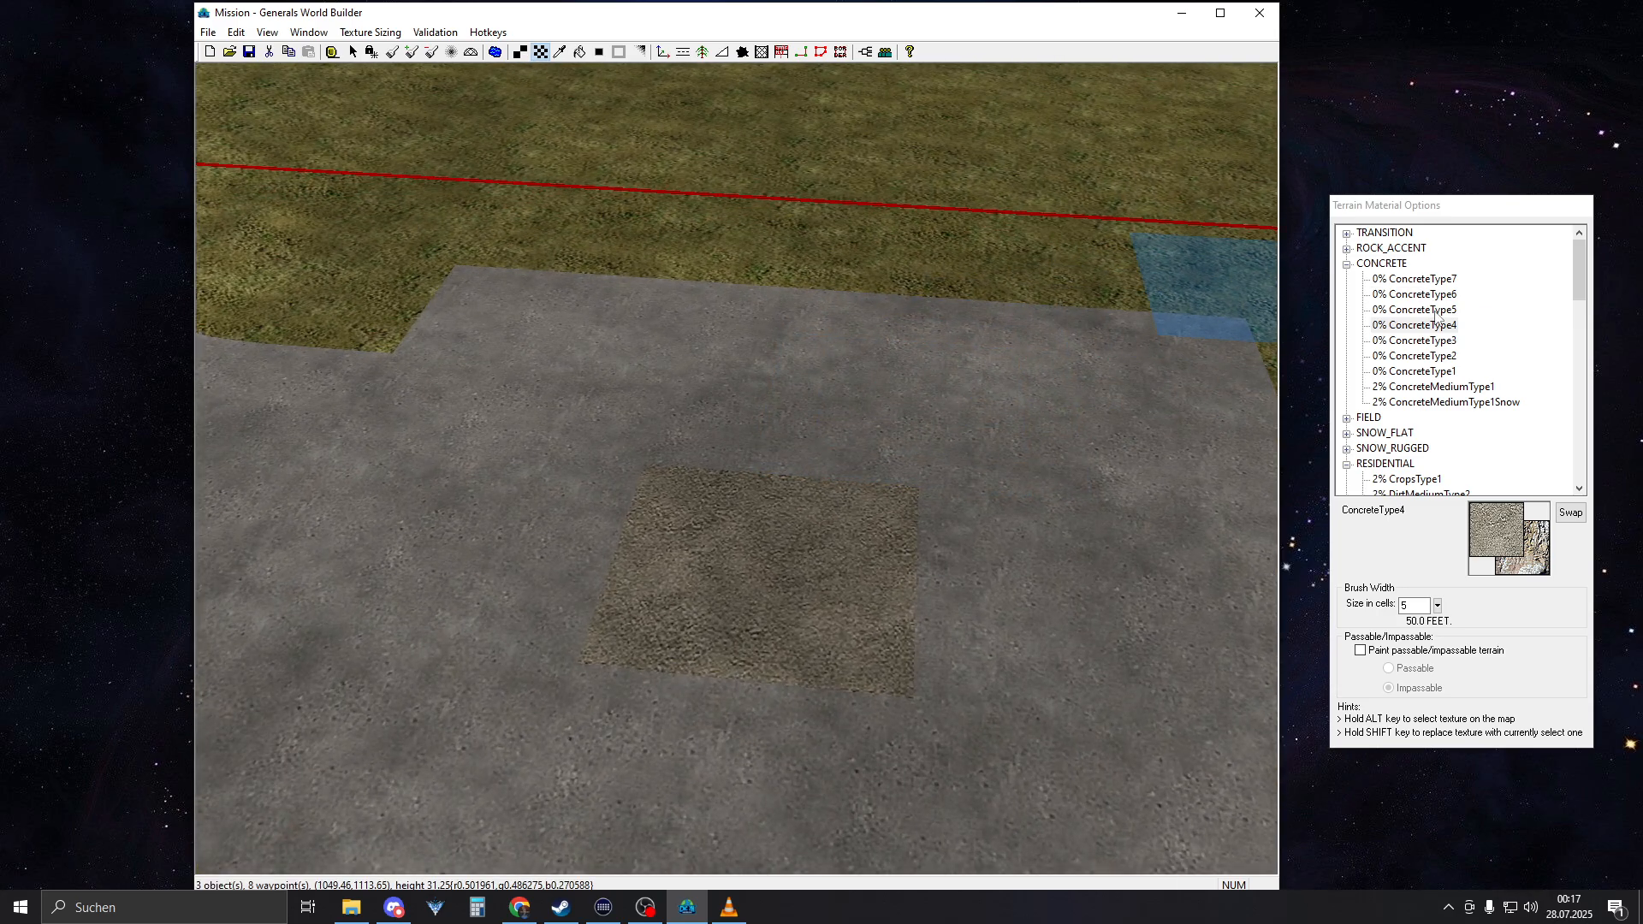
click(1436, 311)
click(1450, 295)
click(1450, 279)
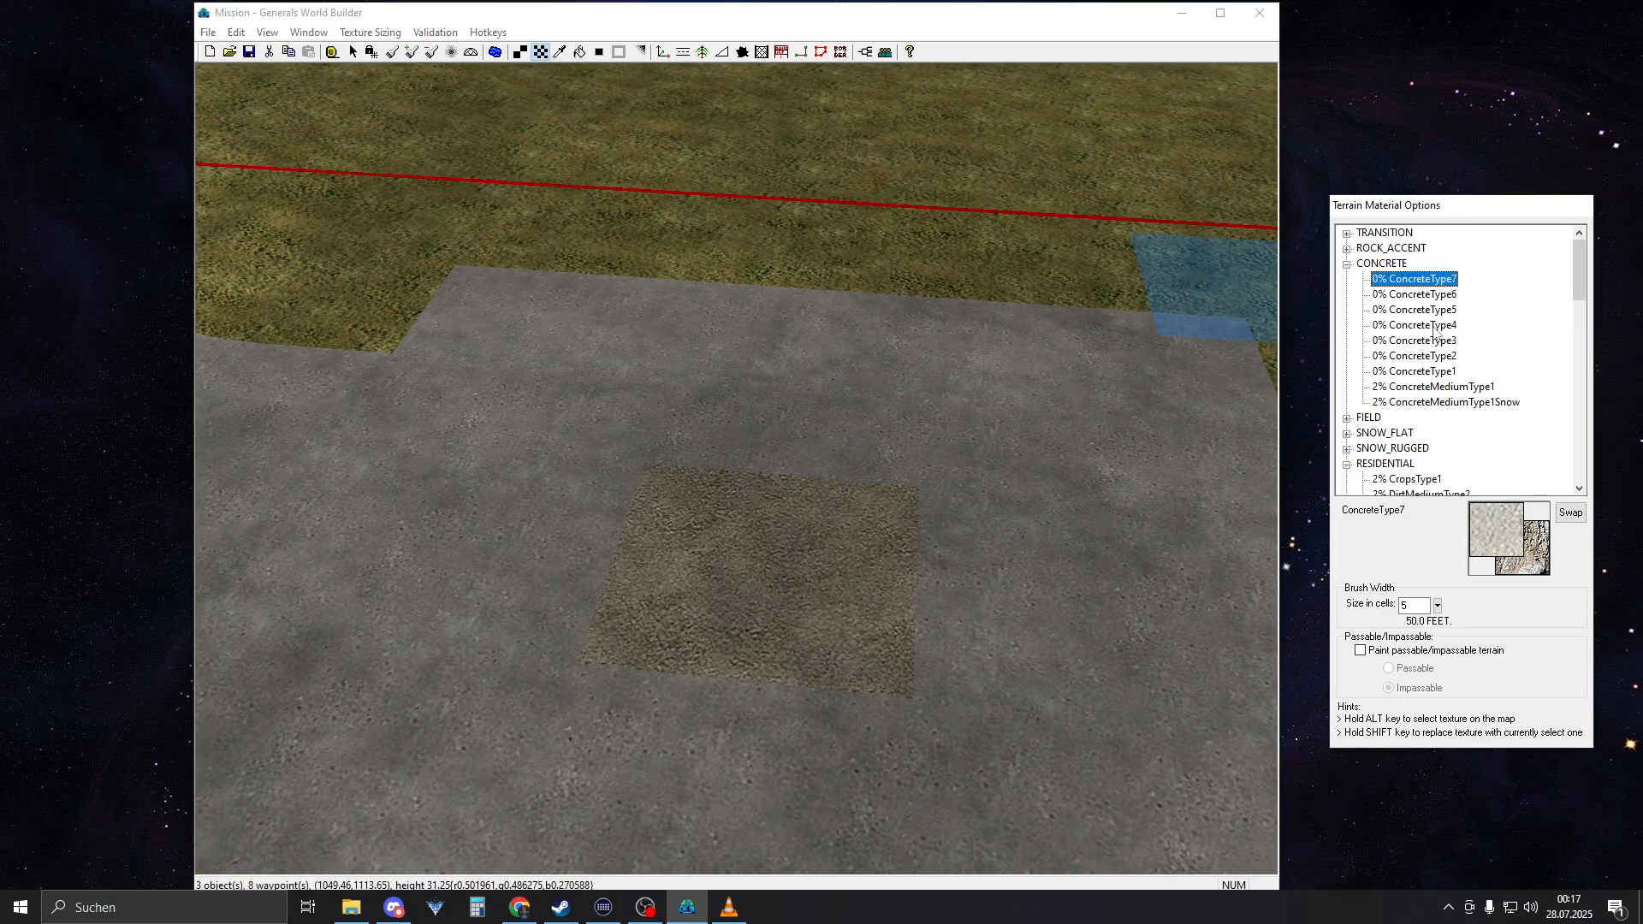
scroll(1426, 414, down, 10)
click(1346, 480)
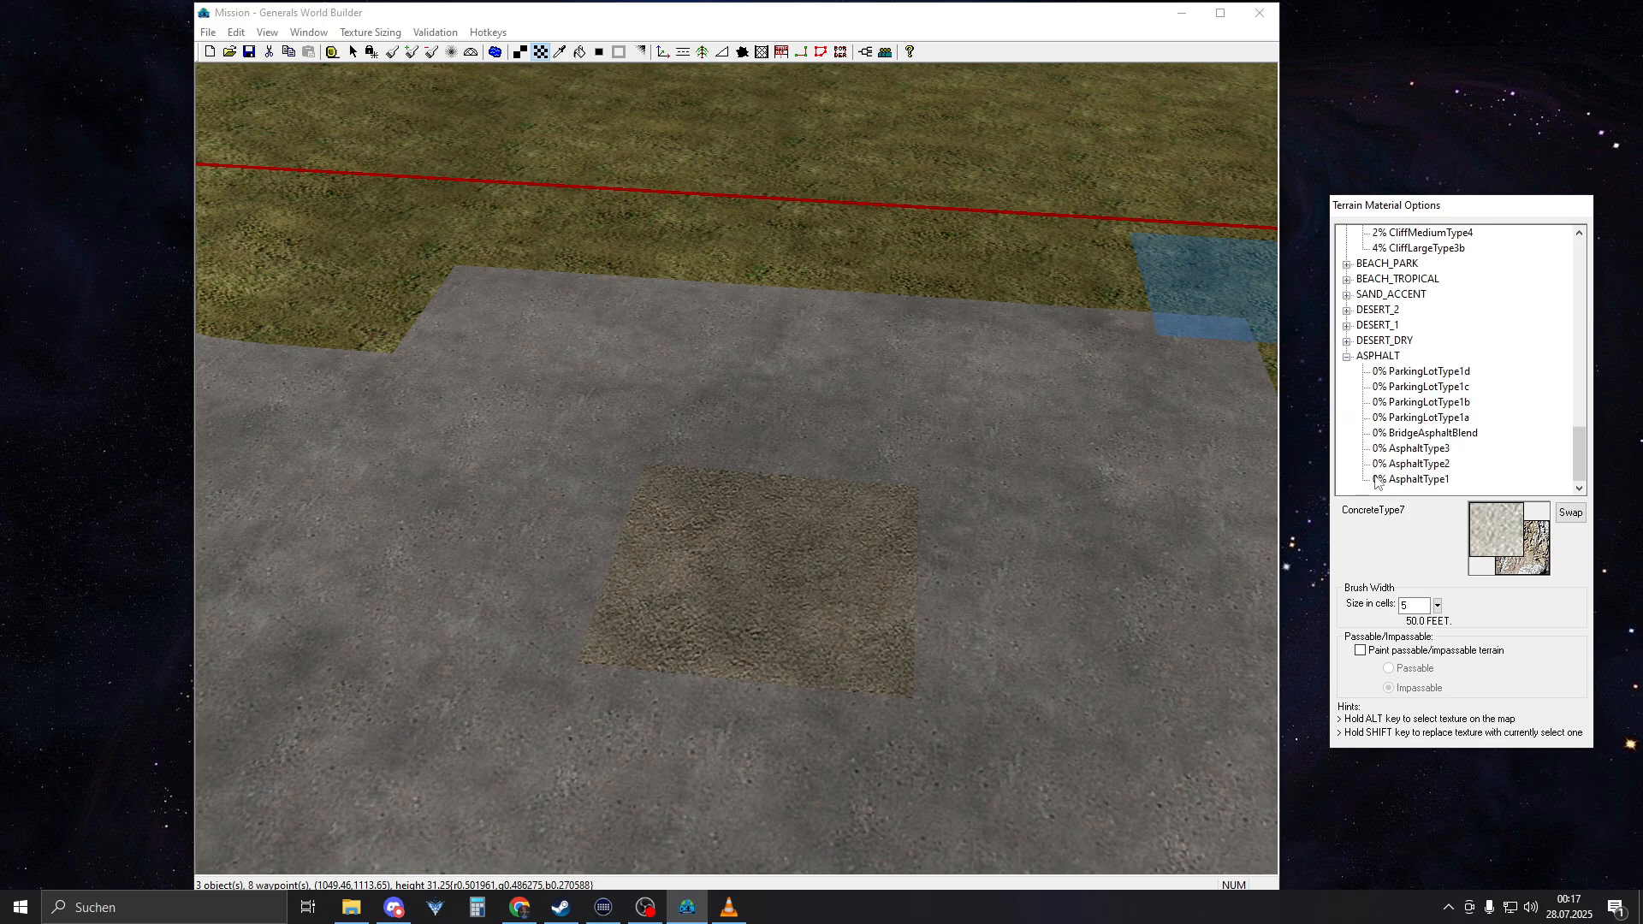
click(1396, 480)
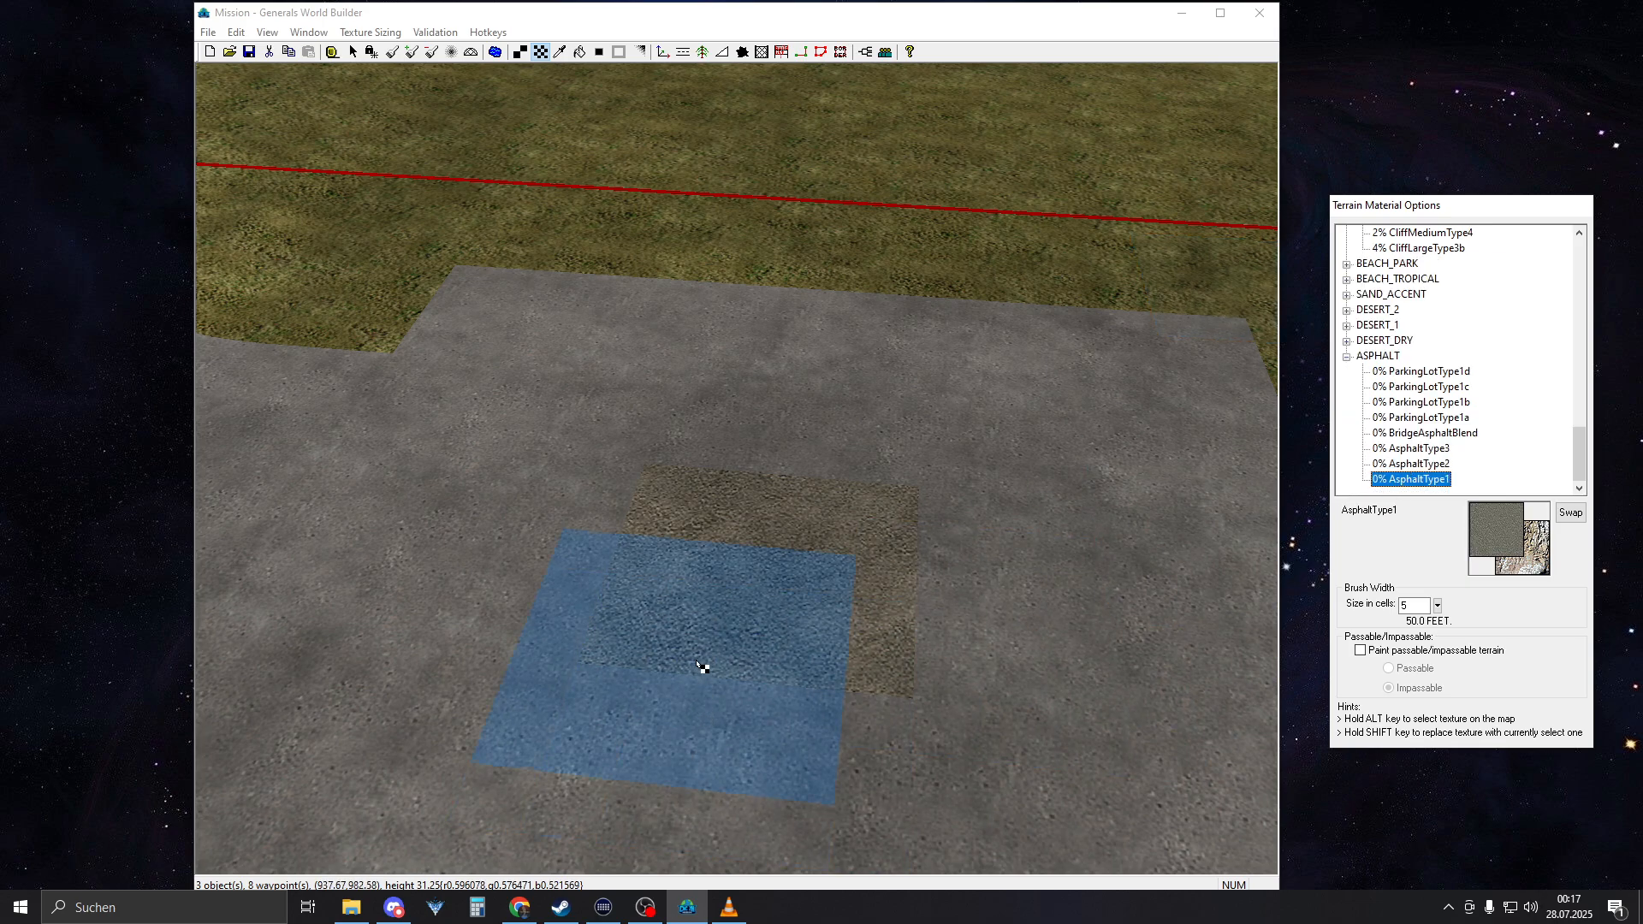
click(773, 601)
scroll(1069, 299, down, 5)
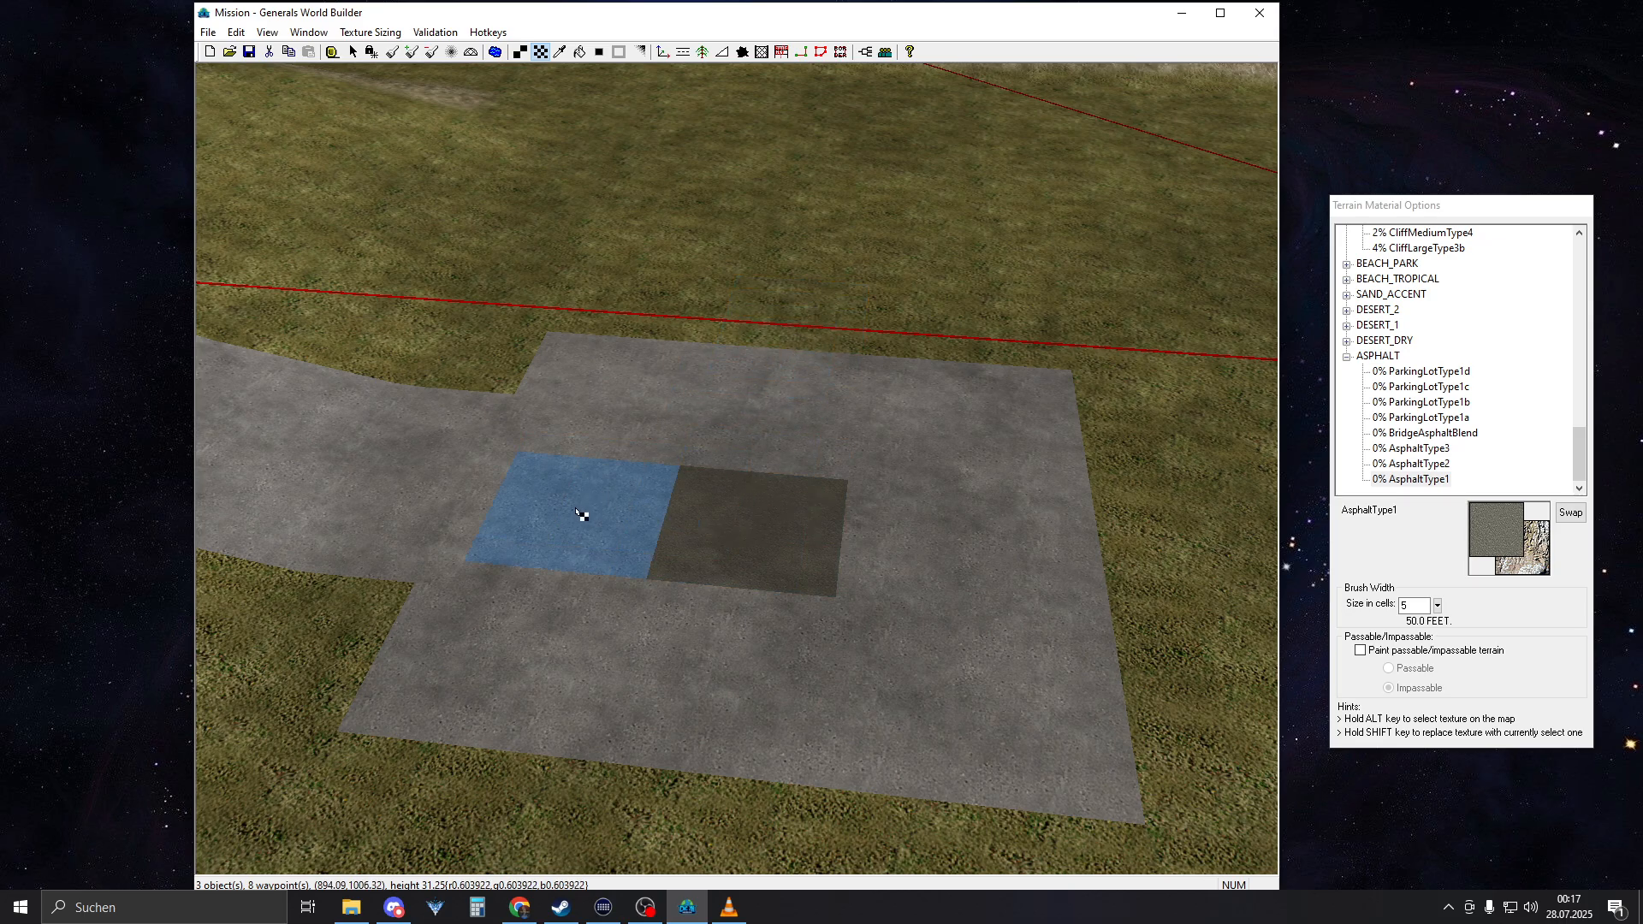
Stamp a matching 5-cell AsphaltType1 patch in the middle of the opposite concrete square
right_drag(581, 508, 1078, 453)
mouse_move(693, 497)
right_down()
mouse_move(941, 517)
mouse_move(707, 536)
mouse_move(711, 521)
right_up()
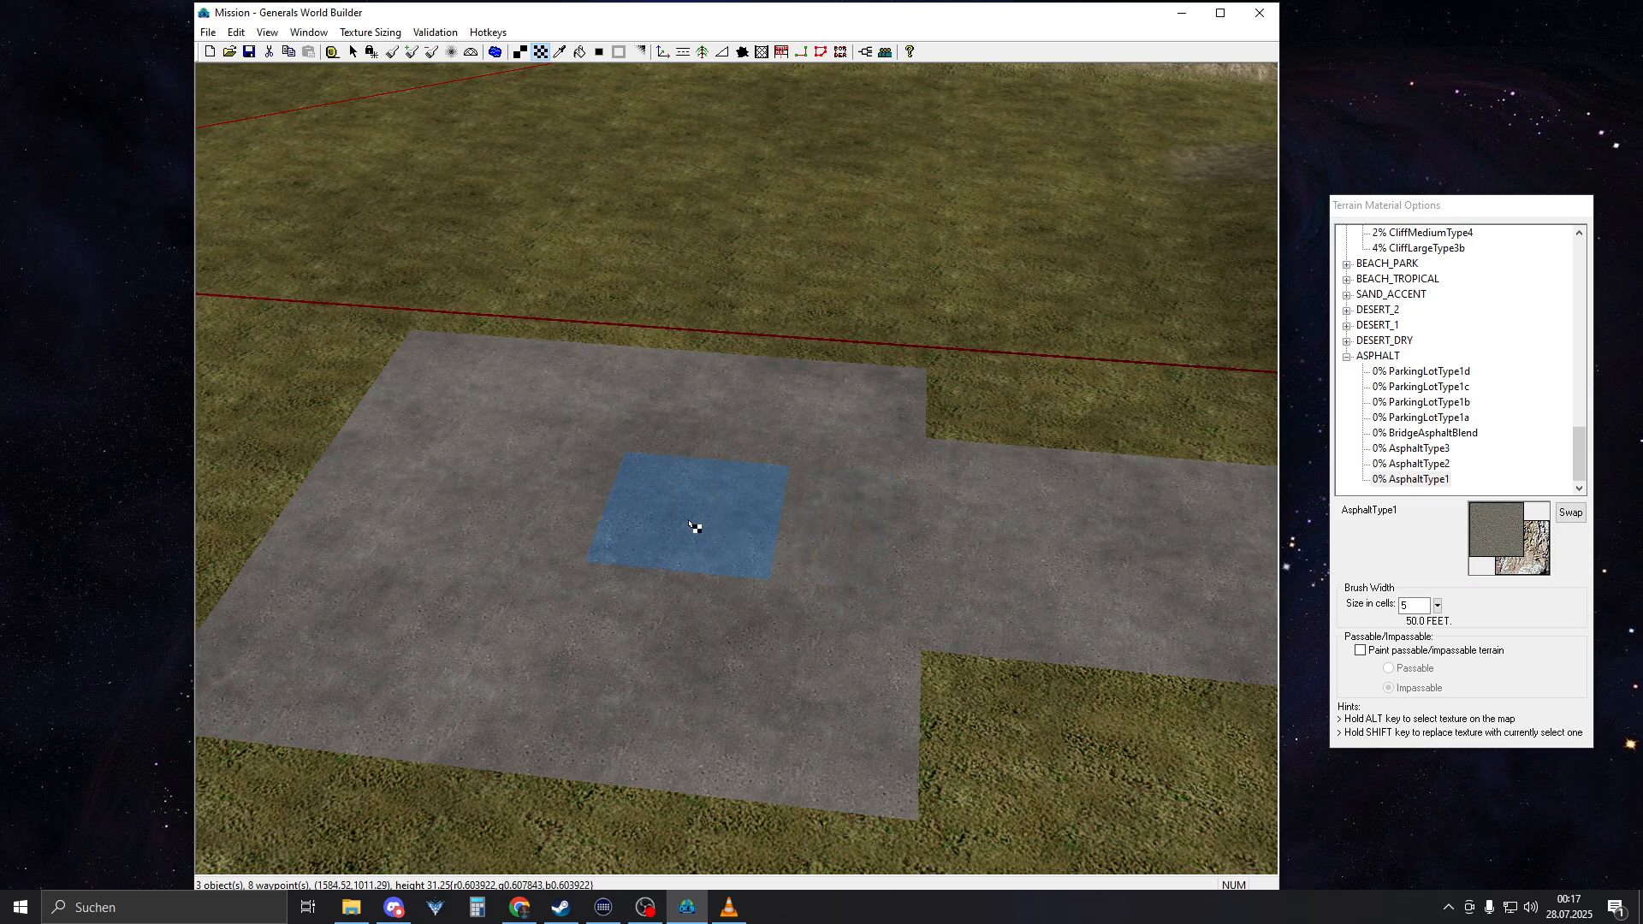
click(621, 518)
middle_drag(526, 397, 681, 443)
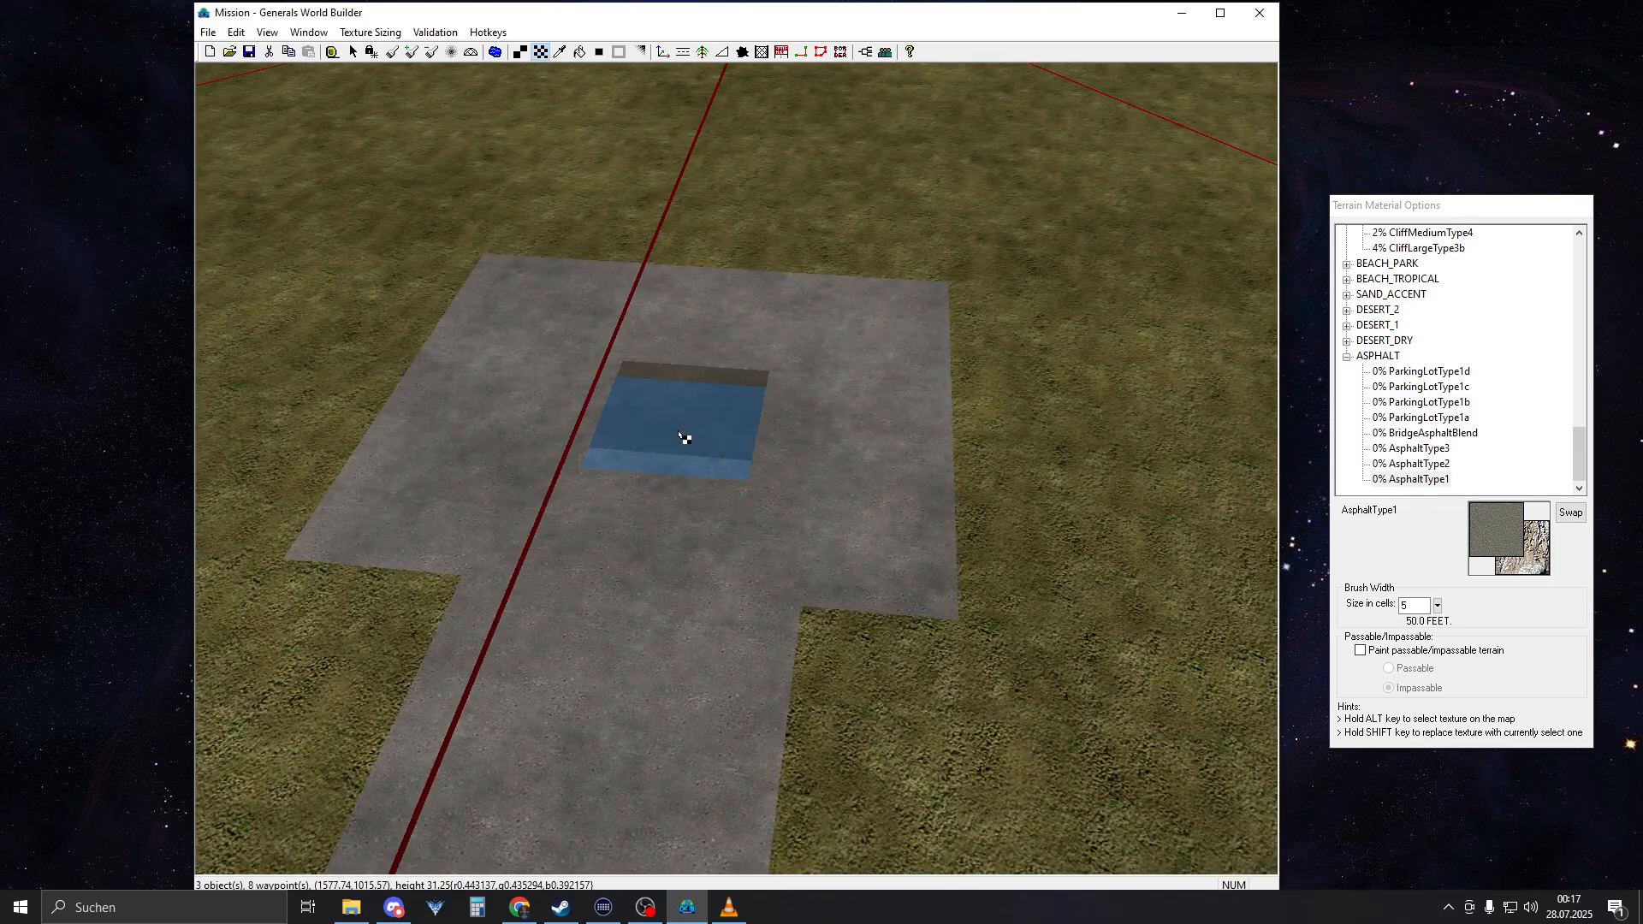
Stamp an AsphaltType1 patch on the grass along the centre line between the map centre and the opposite square
mouse_move(679, 434)
right_down()
mouse_move(627, 402)
mouse_move(650, 267)
mouse_move(752, 71)
right_up()
mouse_move(787, 295)
right_down()
mouse_move(810, 218)
mouse_move(857, 265)
mouse_move(839, 376)
right_up()
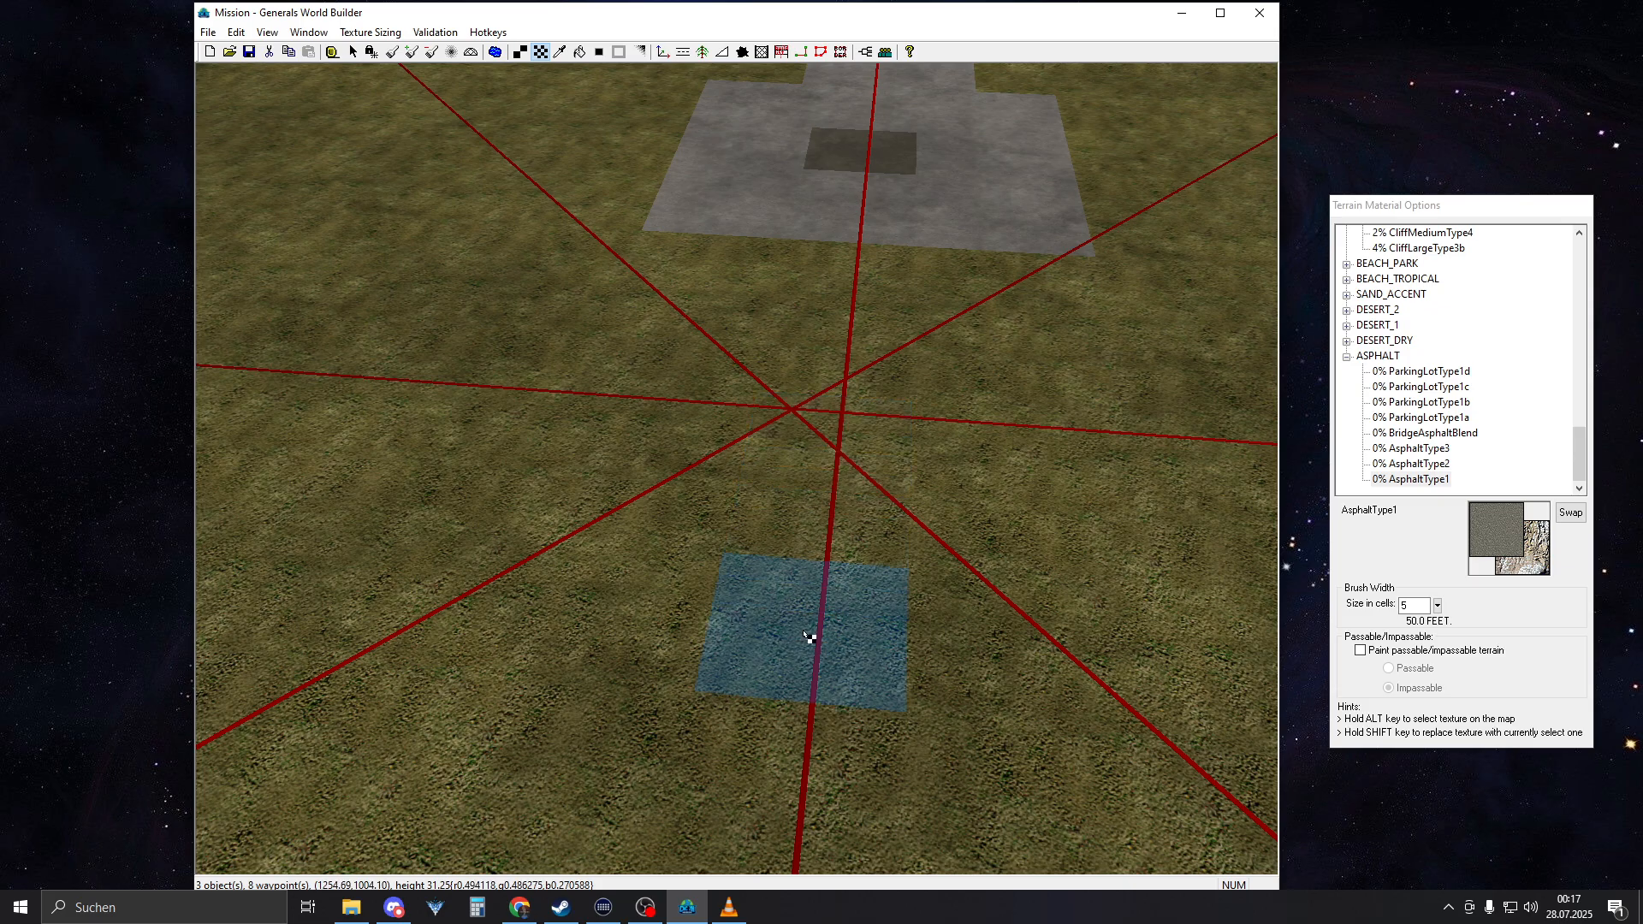
right_drag(802, 710, 861, 341)
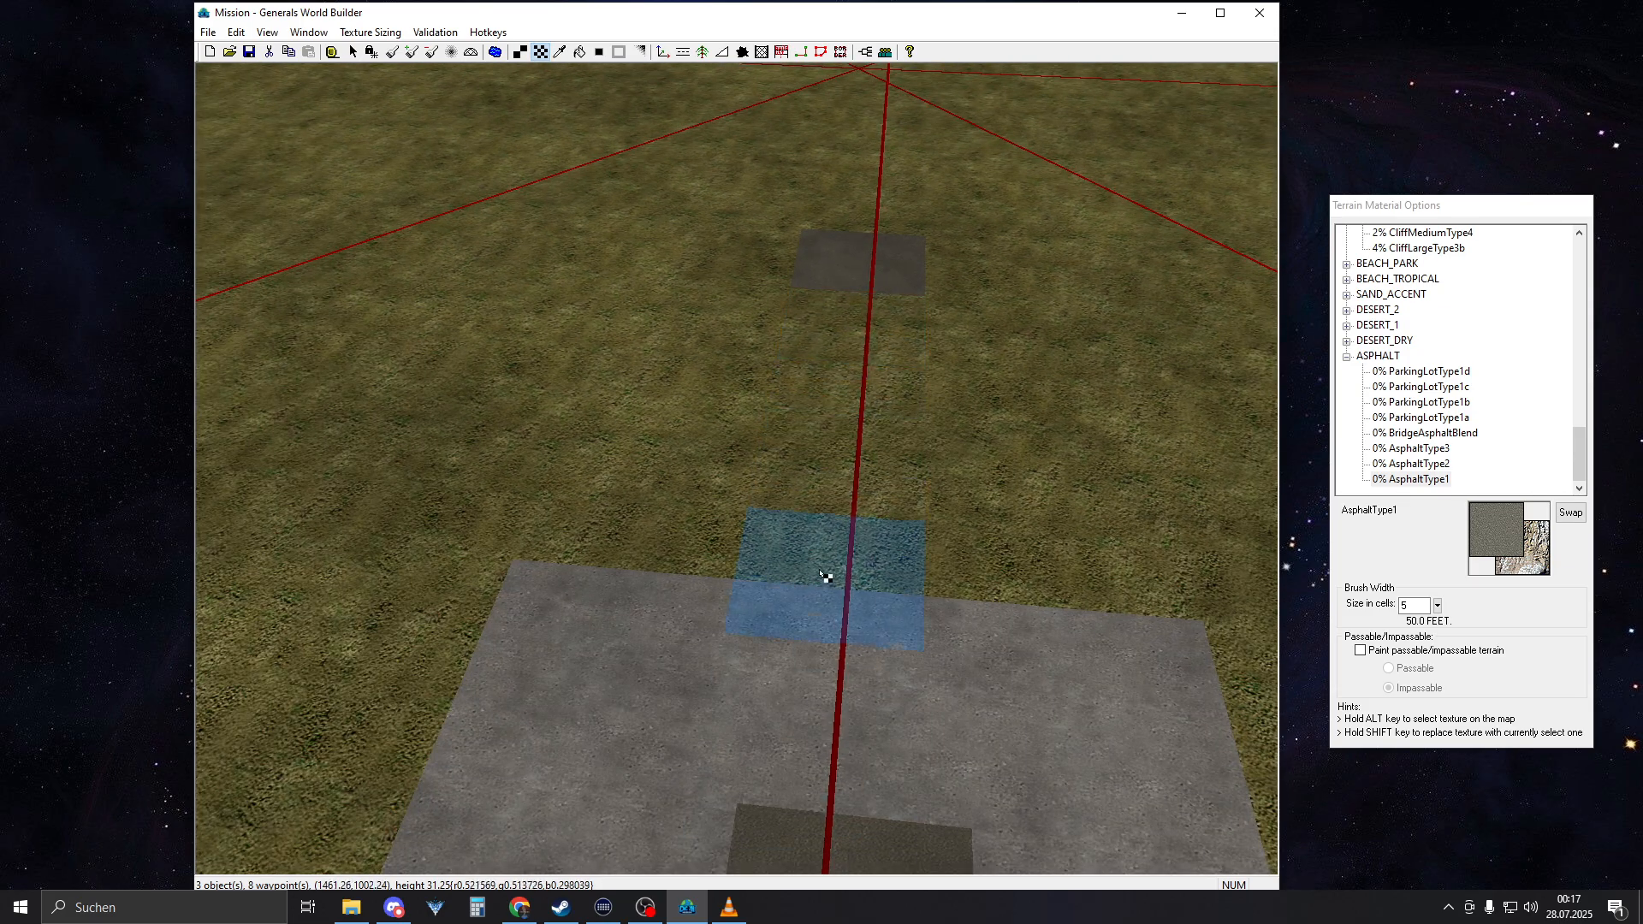
Shift the opposite square's asphalt patch sideways to line up with the centre line, covering the surplus asphalt with ConcreteType2
right_drag(770, 847, 761, 903)
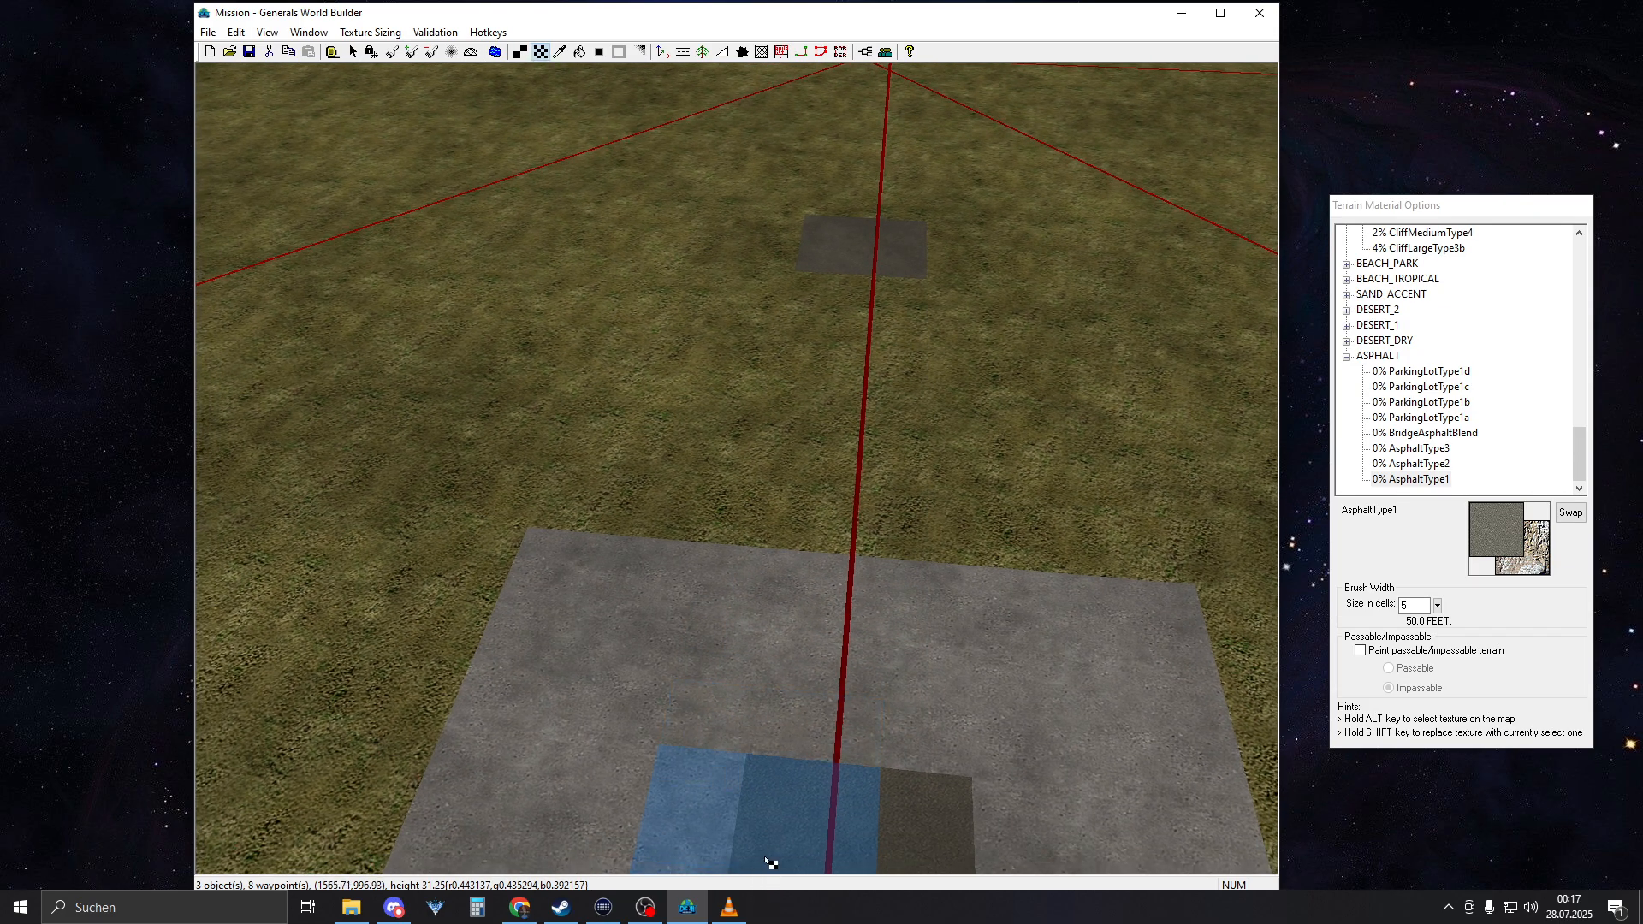
click(766, 858)
mouse_move(871, 500)
right_down()
mouse_move(892, 648)
mouse_move(930, 714)
right_up()
alt+click(955, 575)
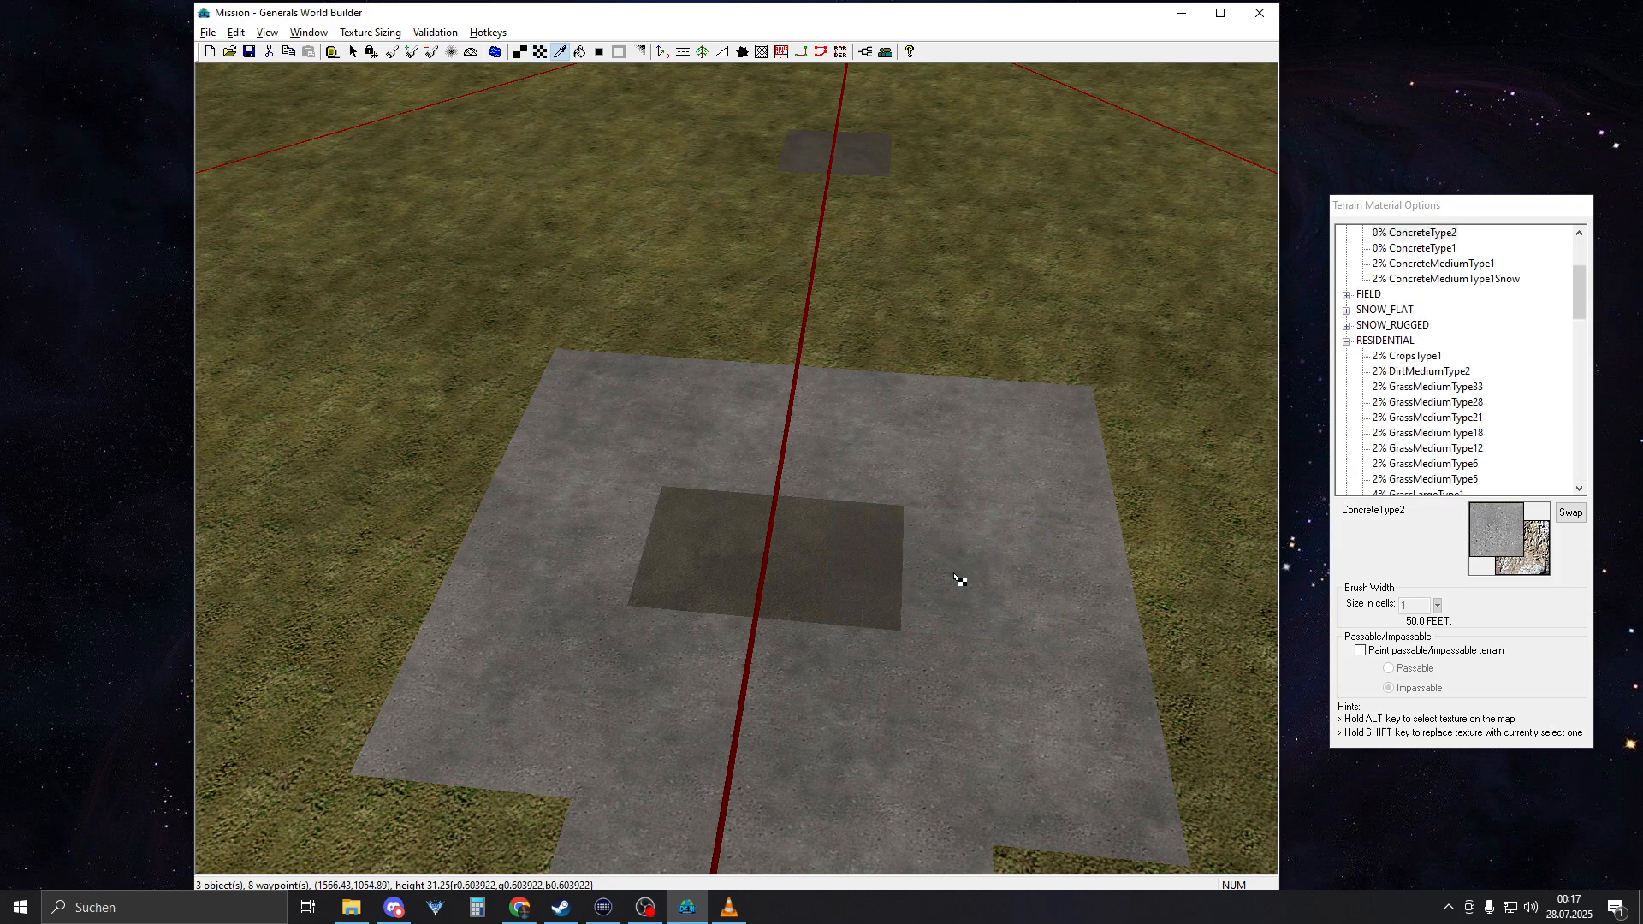
alt+click(796, 566)
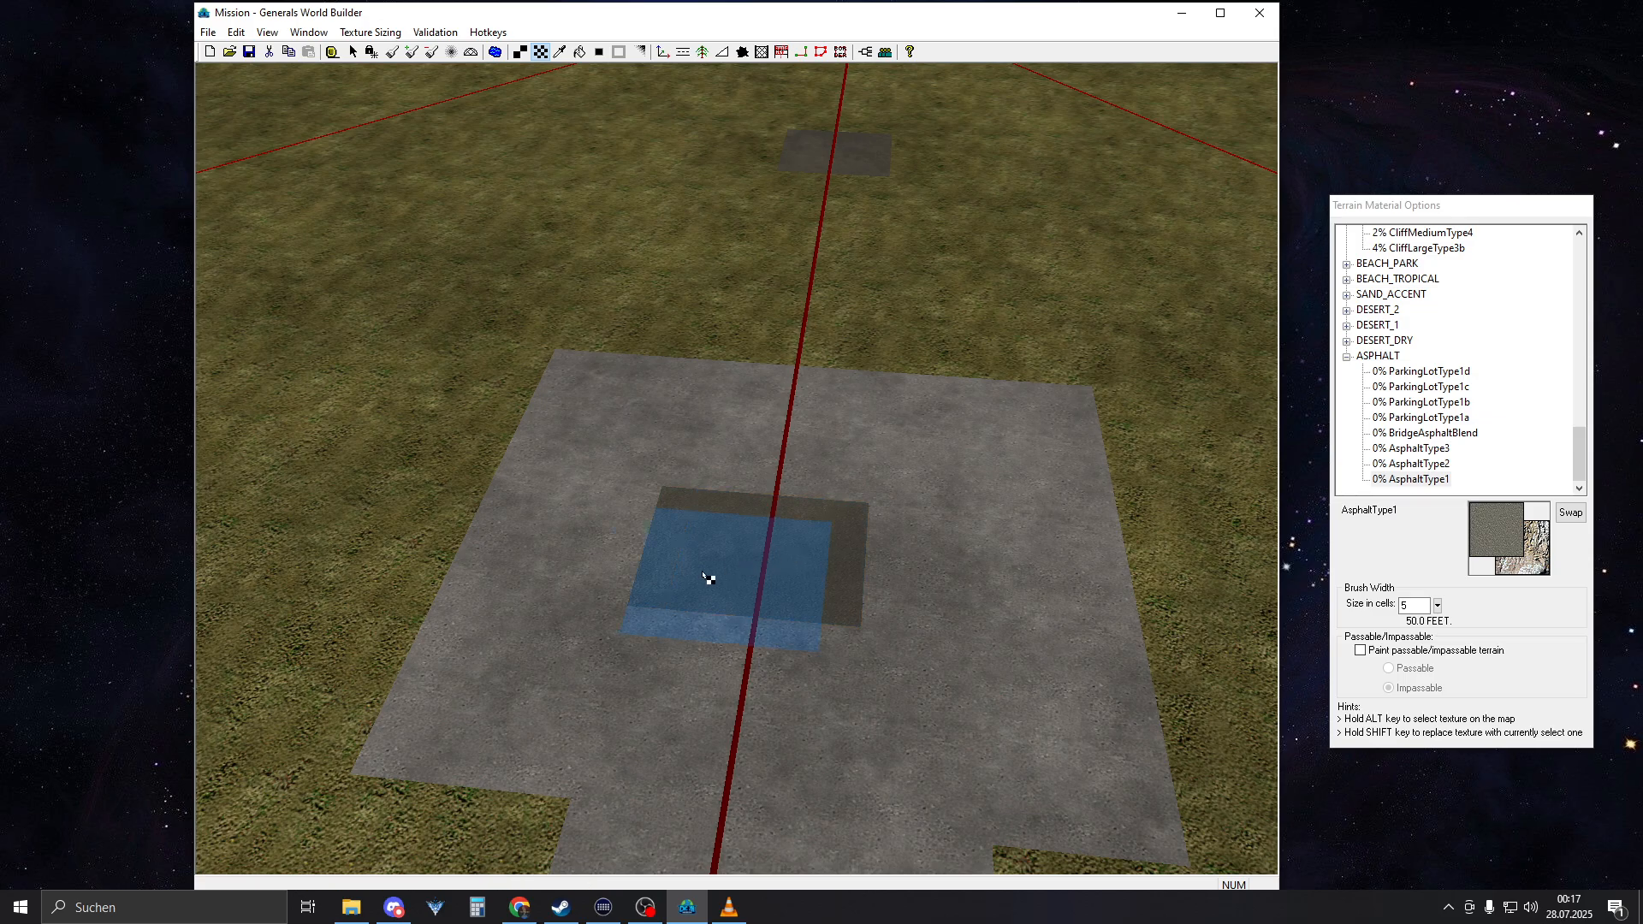
alt+click(598, 552)
alt+click(782, 531)
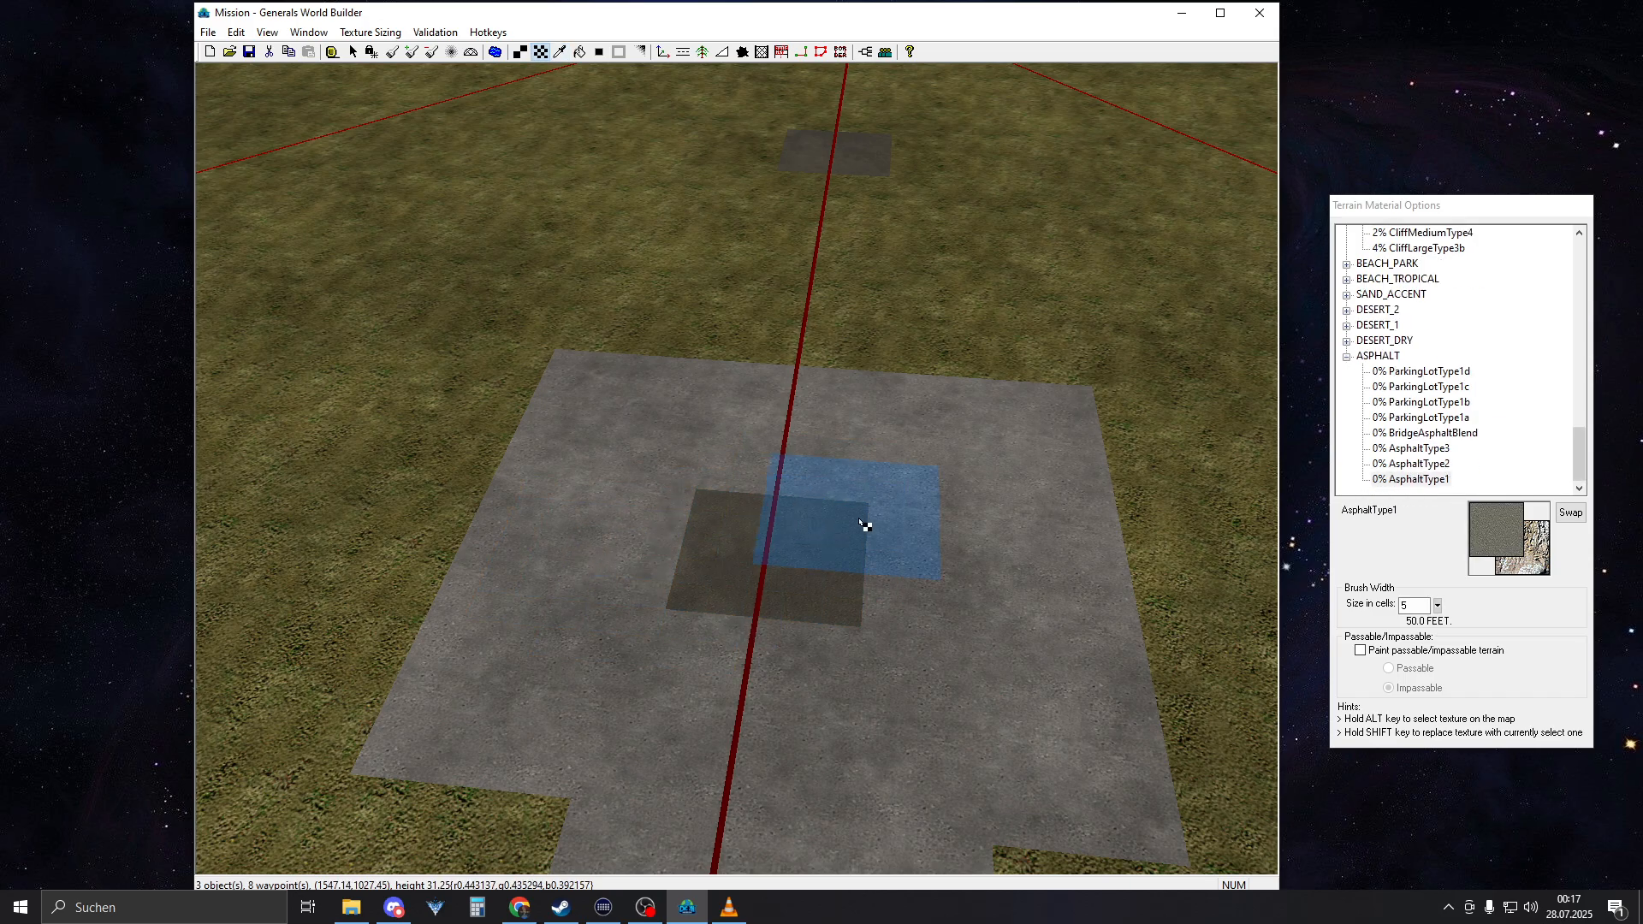
Paint GrassMediumType21 over the stray asphalt patch on the grass and make AsphaltType1 the brush texture again
right_drag(846, 477, 815, 338)
alt+click(892, 501)
click(805, 505)
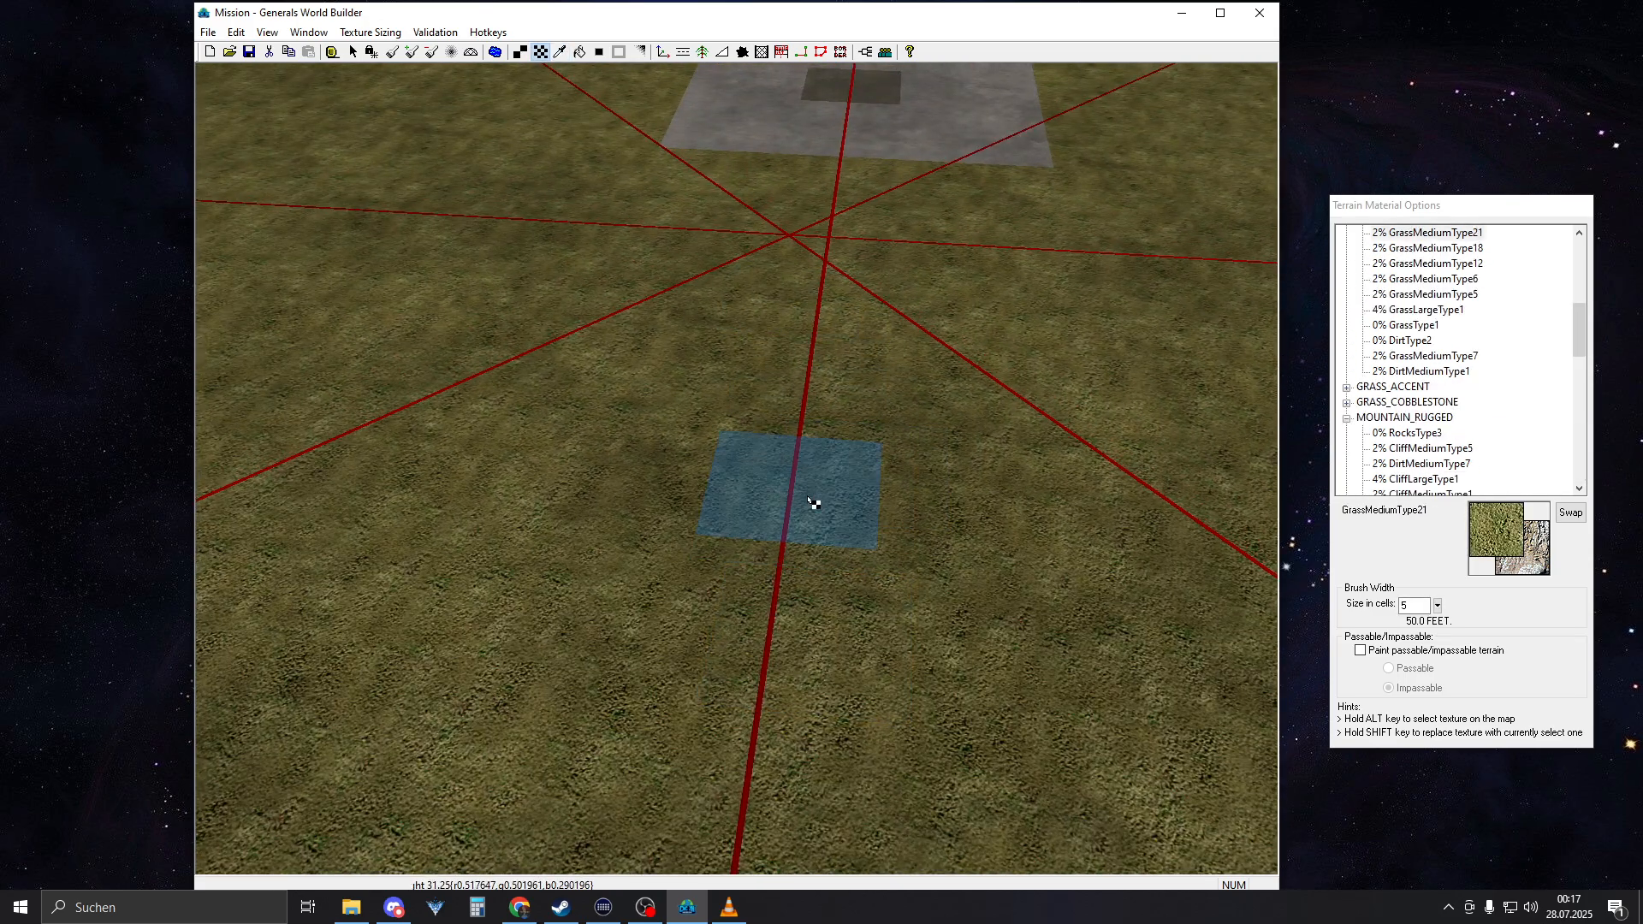
mouse_move(909, 484)
right_down()
mouse_move(860, 205)
mouse_move(936, 579)
mouse_move(876, 454)
mouse_move(834, 460)
right_up()
alt+click(864, 199)
Examine the asphalt patches on both concrete squares for matching size and placement
right_drag(806, 460, 887, 279)
middle_drag(887, 279, 726, 425)
right_drag(727, 425, 1142, 416)
middle_drag(1142, 416, 995, 407)
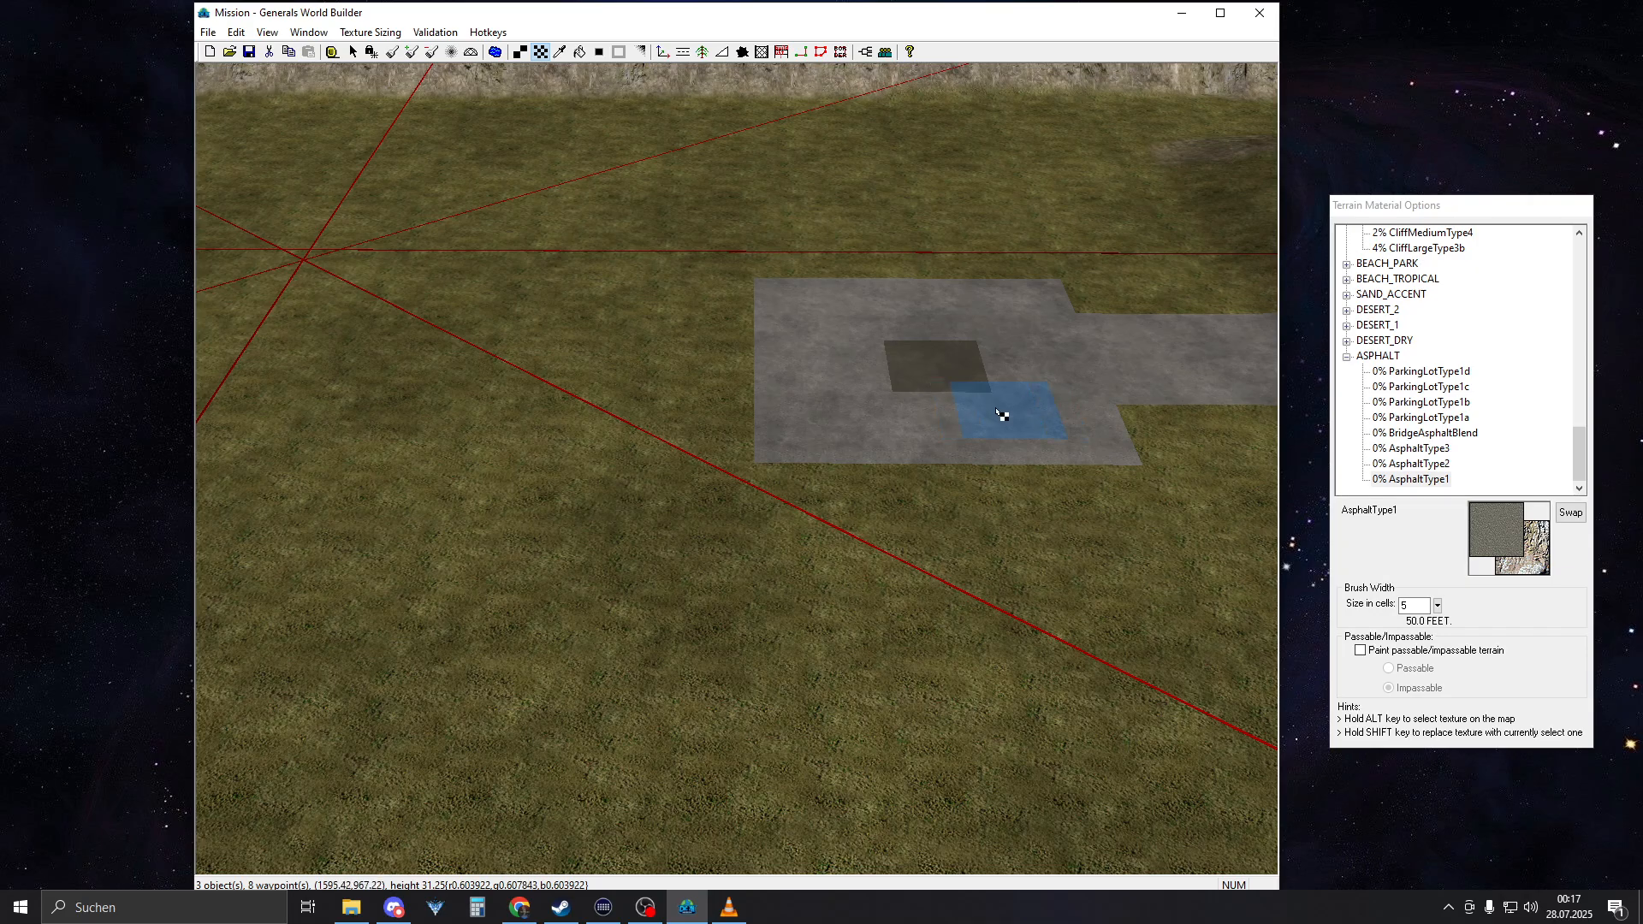
mouse_move(999, 414)
right_down()
mouse_move(414, 382)
mouse_move(568, 422)
right_up()
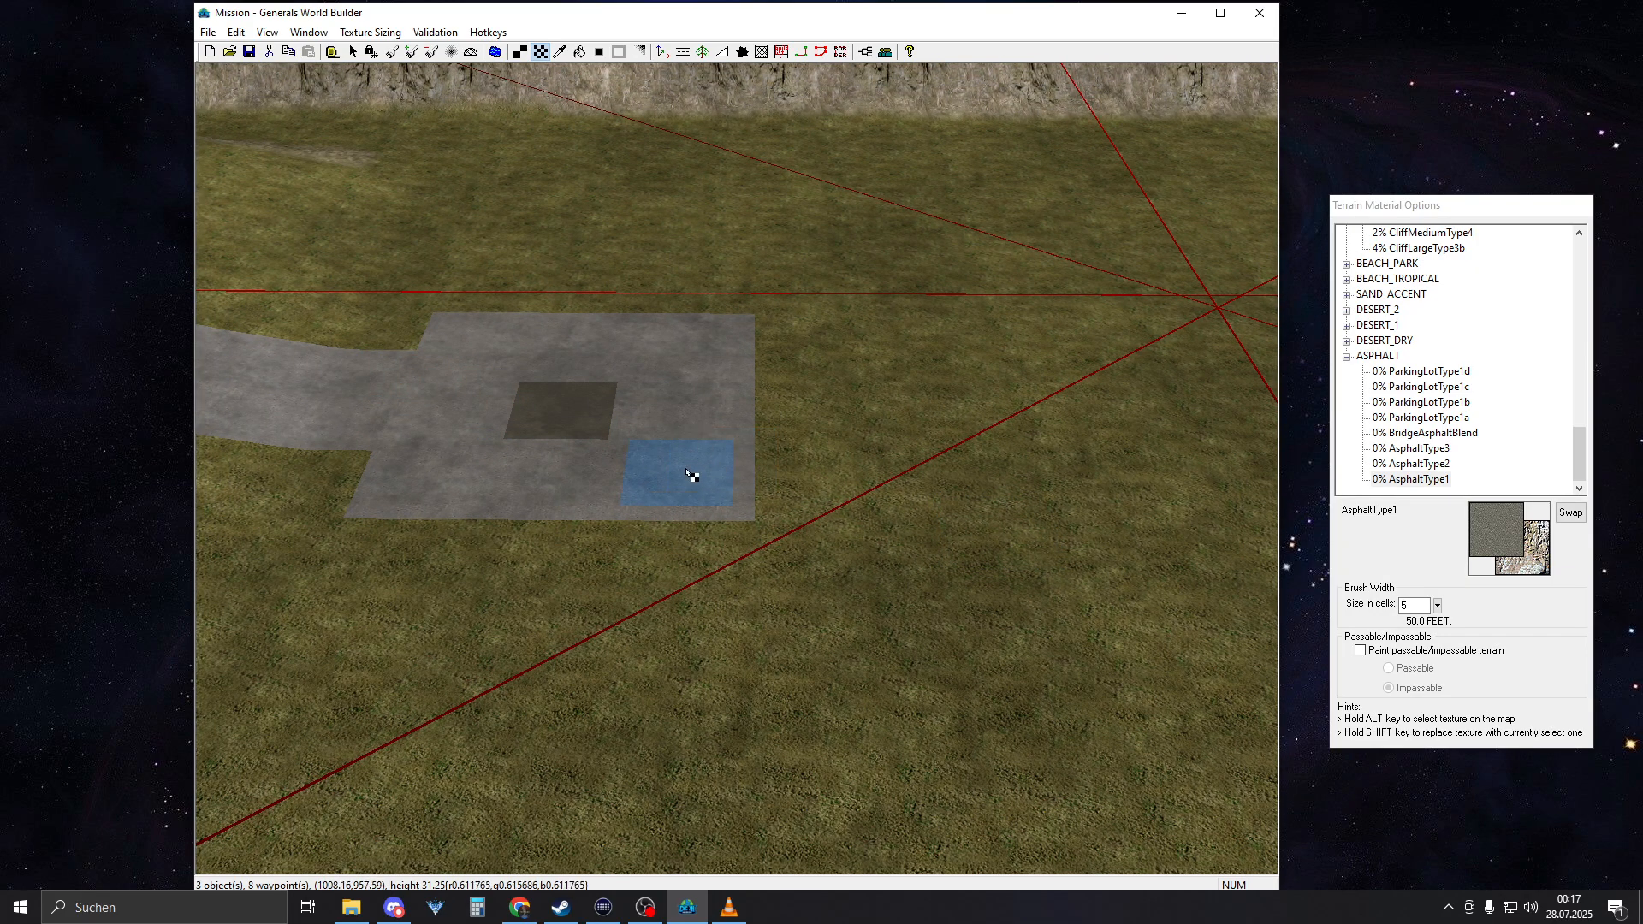
right_drag(330, 368, 568, 436)
scroll(804, 505, up, 6)
right_drag(825, 521, 733, 519)
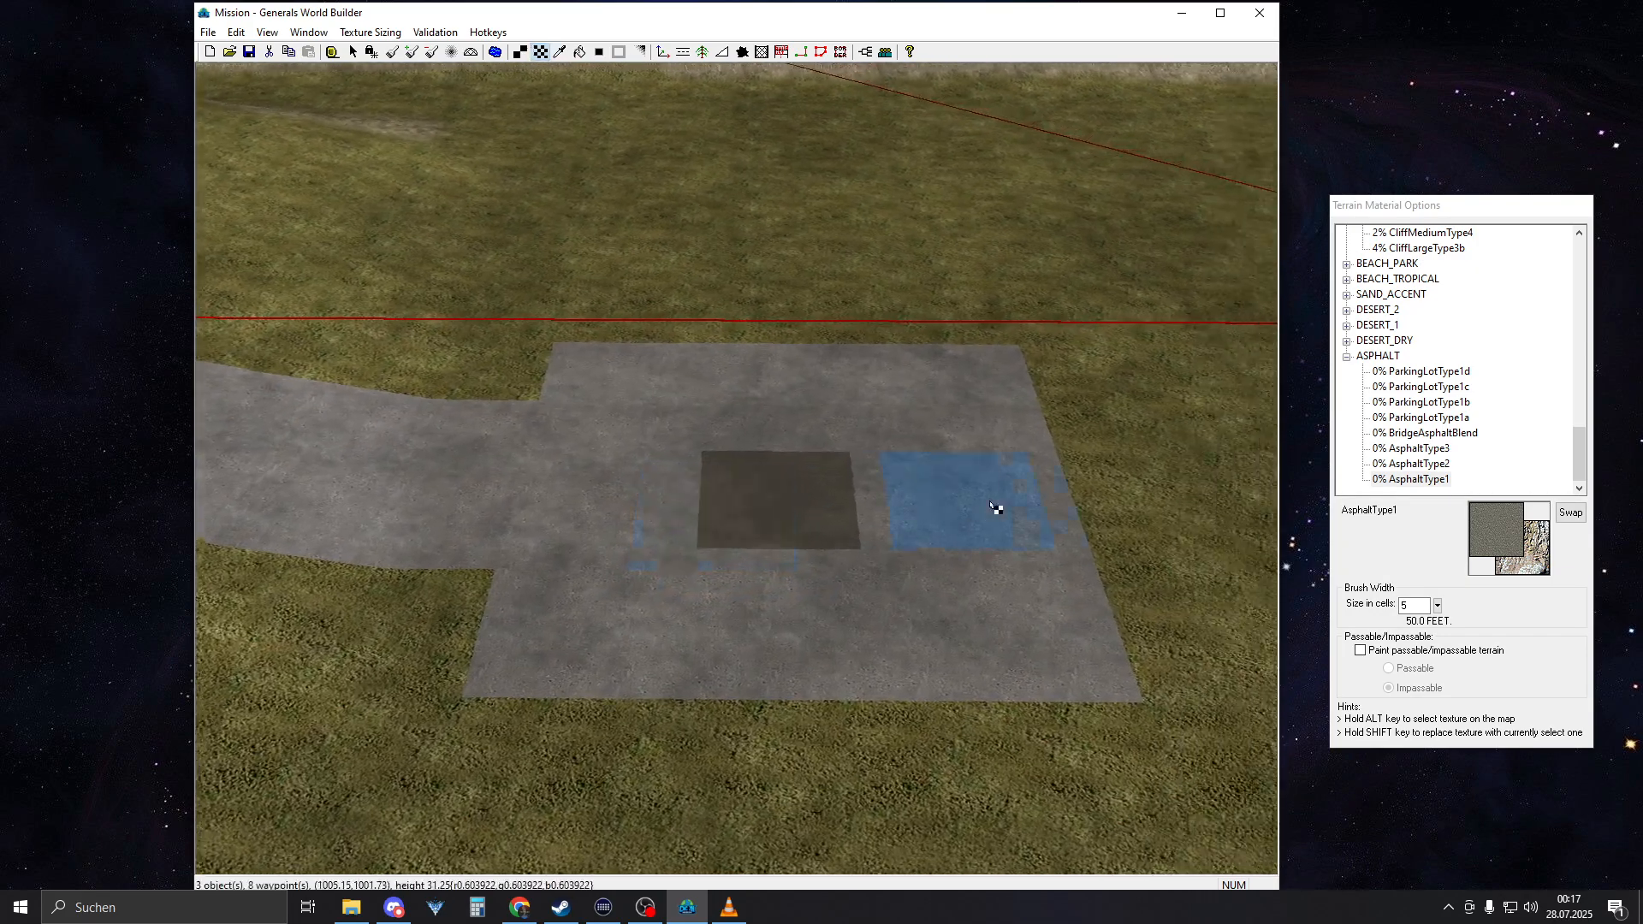
Collapse all expanded texture groups in the terrain material list, including ASPHALT, RESIDENTIAL and CONCRETE
click(1346, 356)
scroll(1367, 396, up, 5)
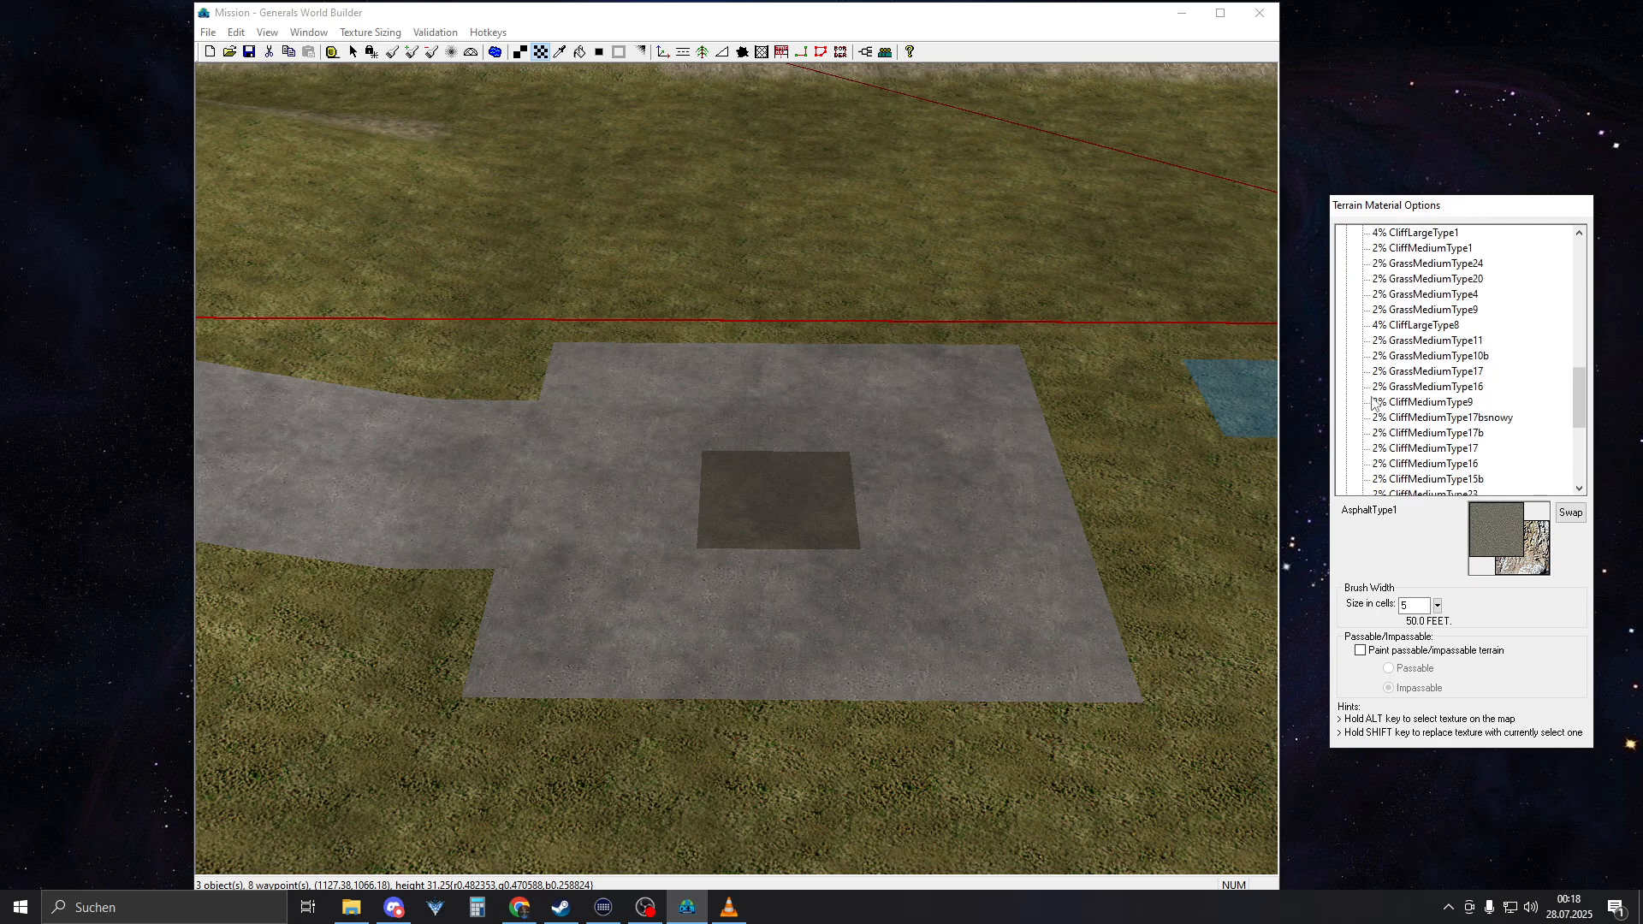
click(1346, 403)
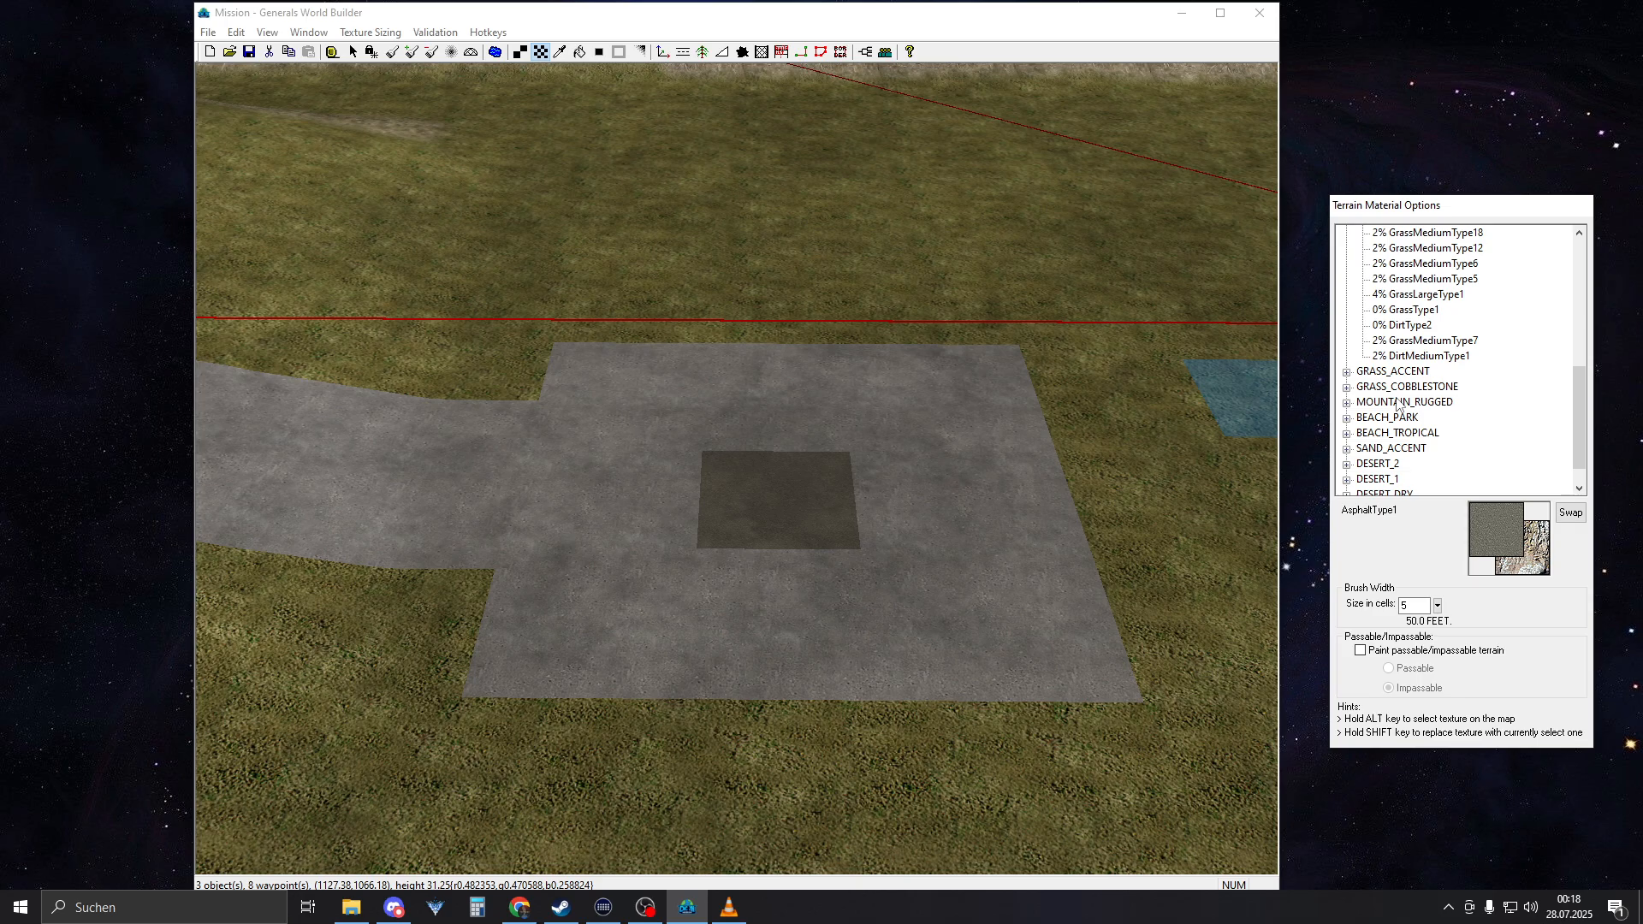
scroll(1440, 369, up, 5)
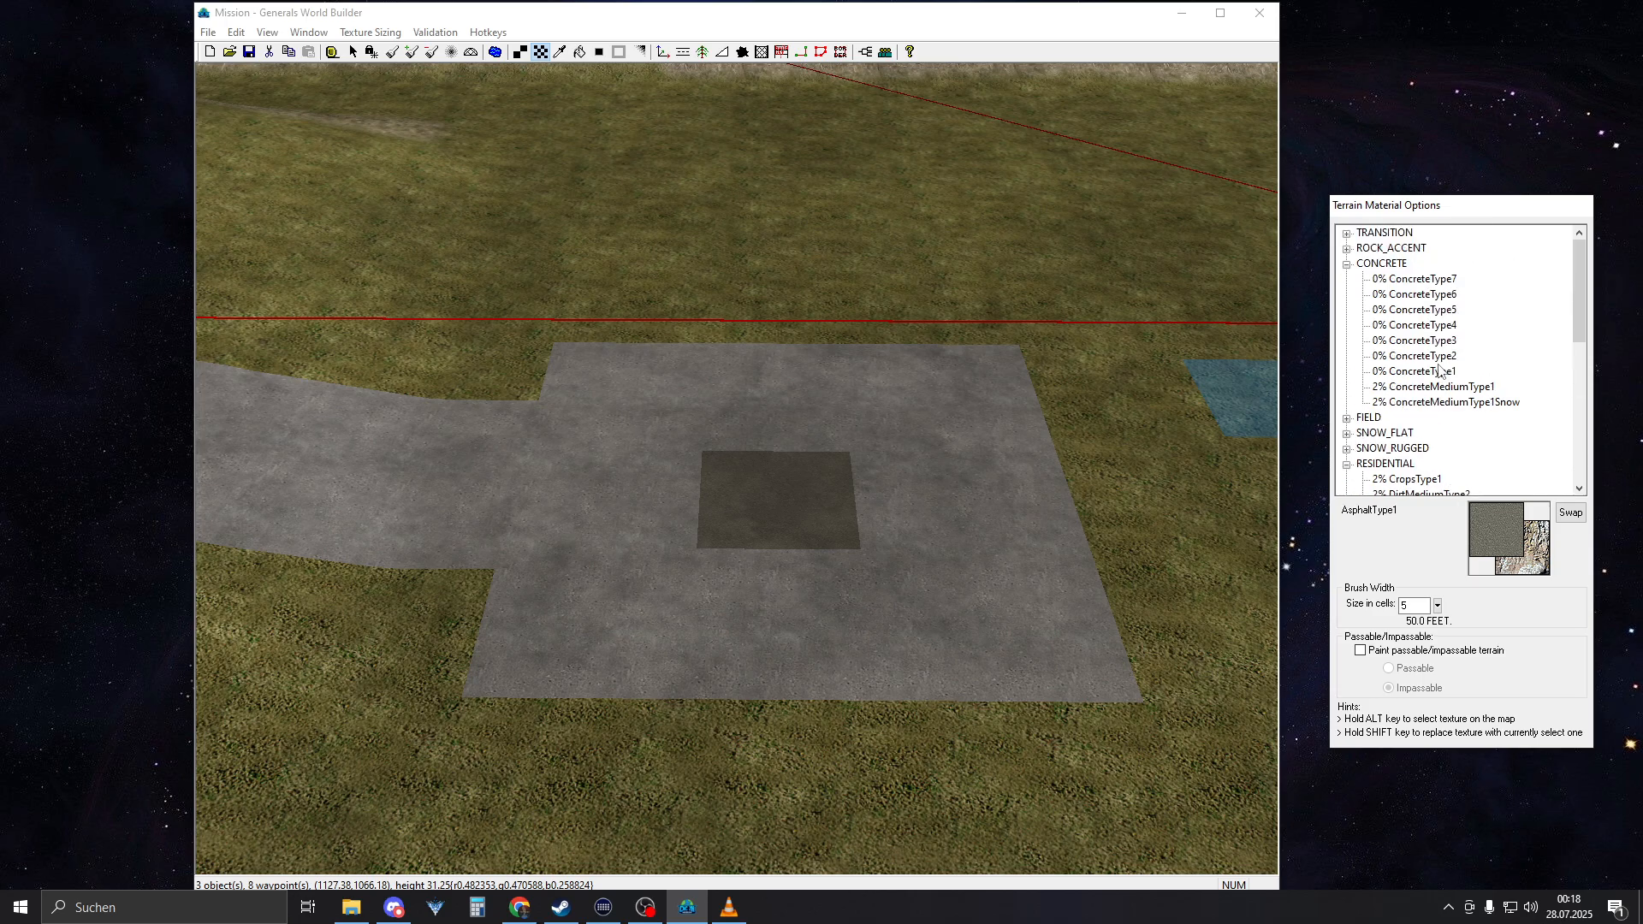
click(1347, 464)
click(1349, 265)
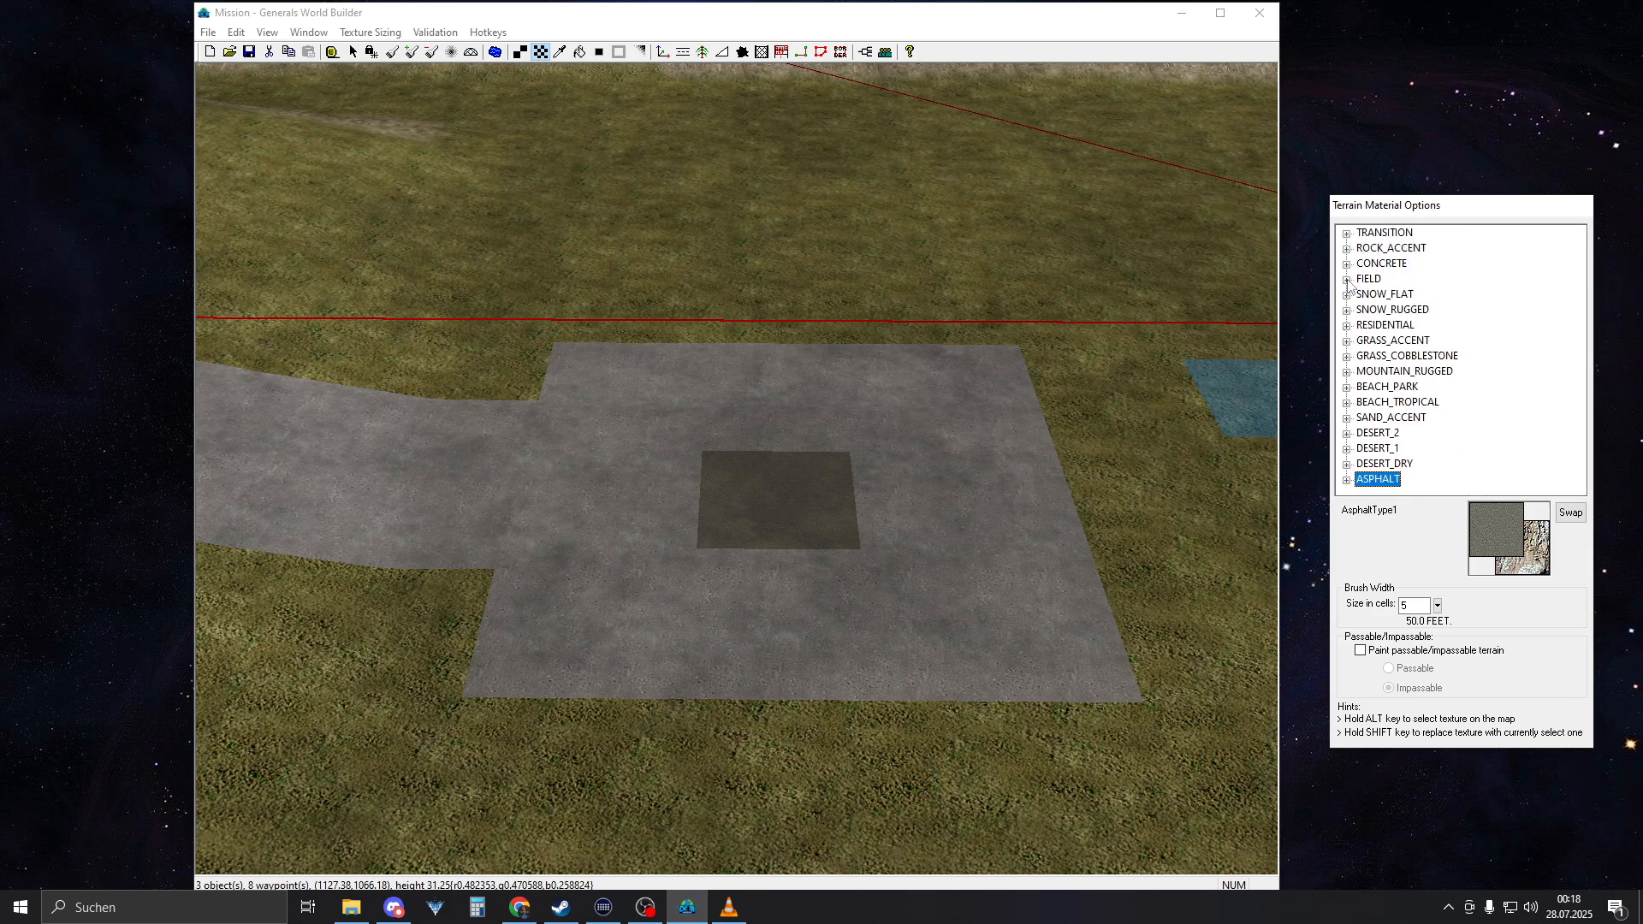
Place a ChinaBunker owned by teamPlyrCivilian at the centre of the square's asphalt patch
click(663, 52)
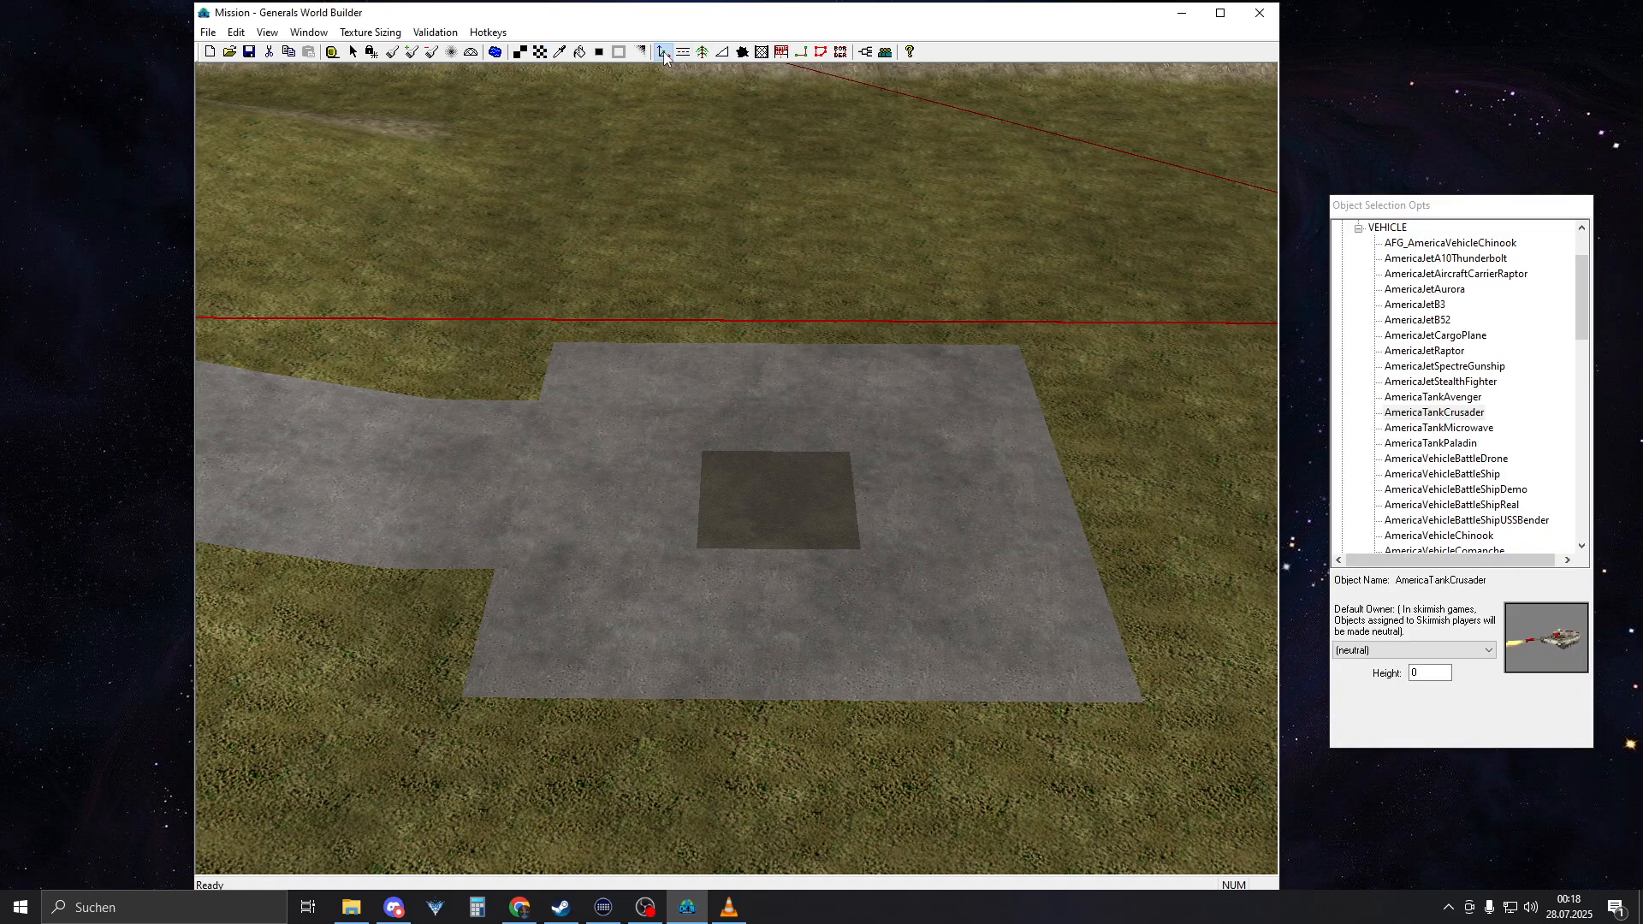
double_click(1386, 228)
click(1342, 229)
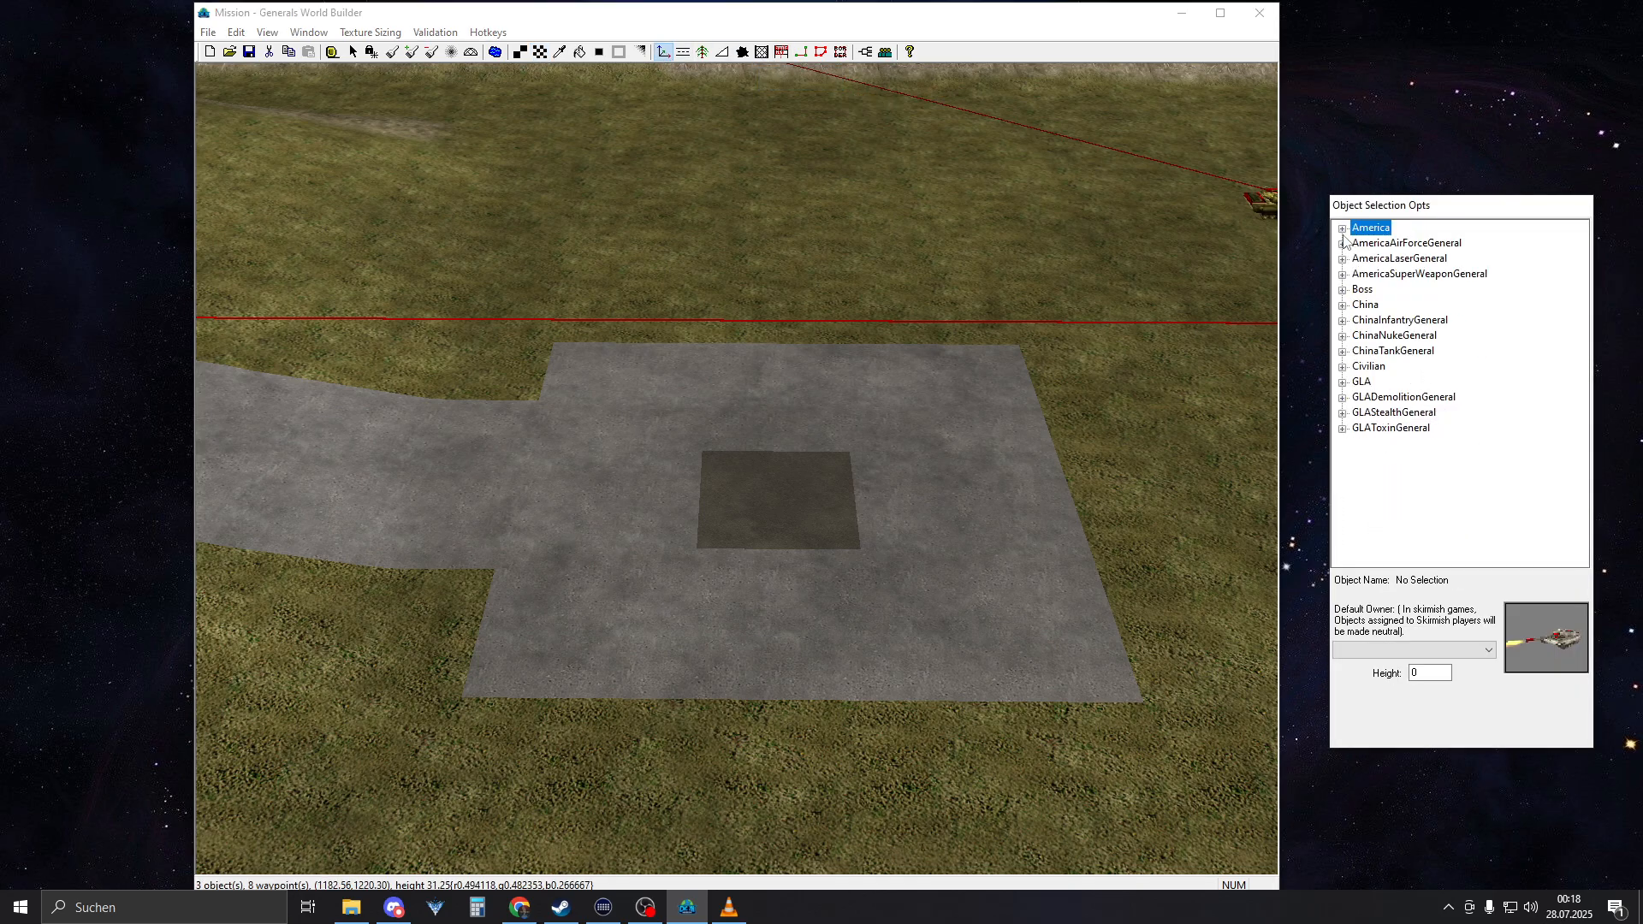
click(1343, 304)
click(1359, 335)
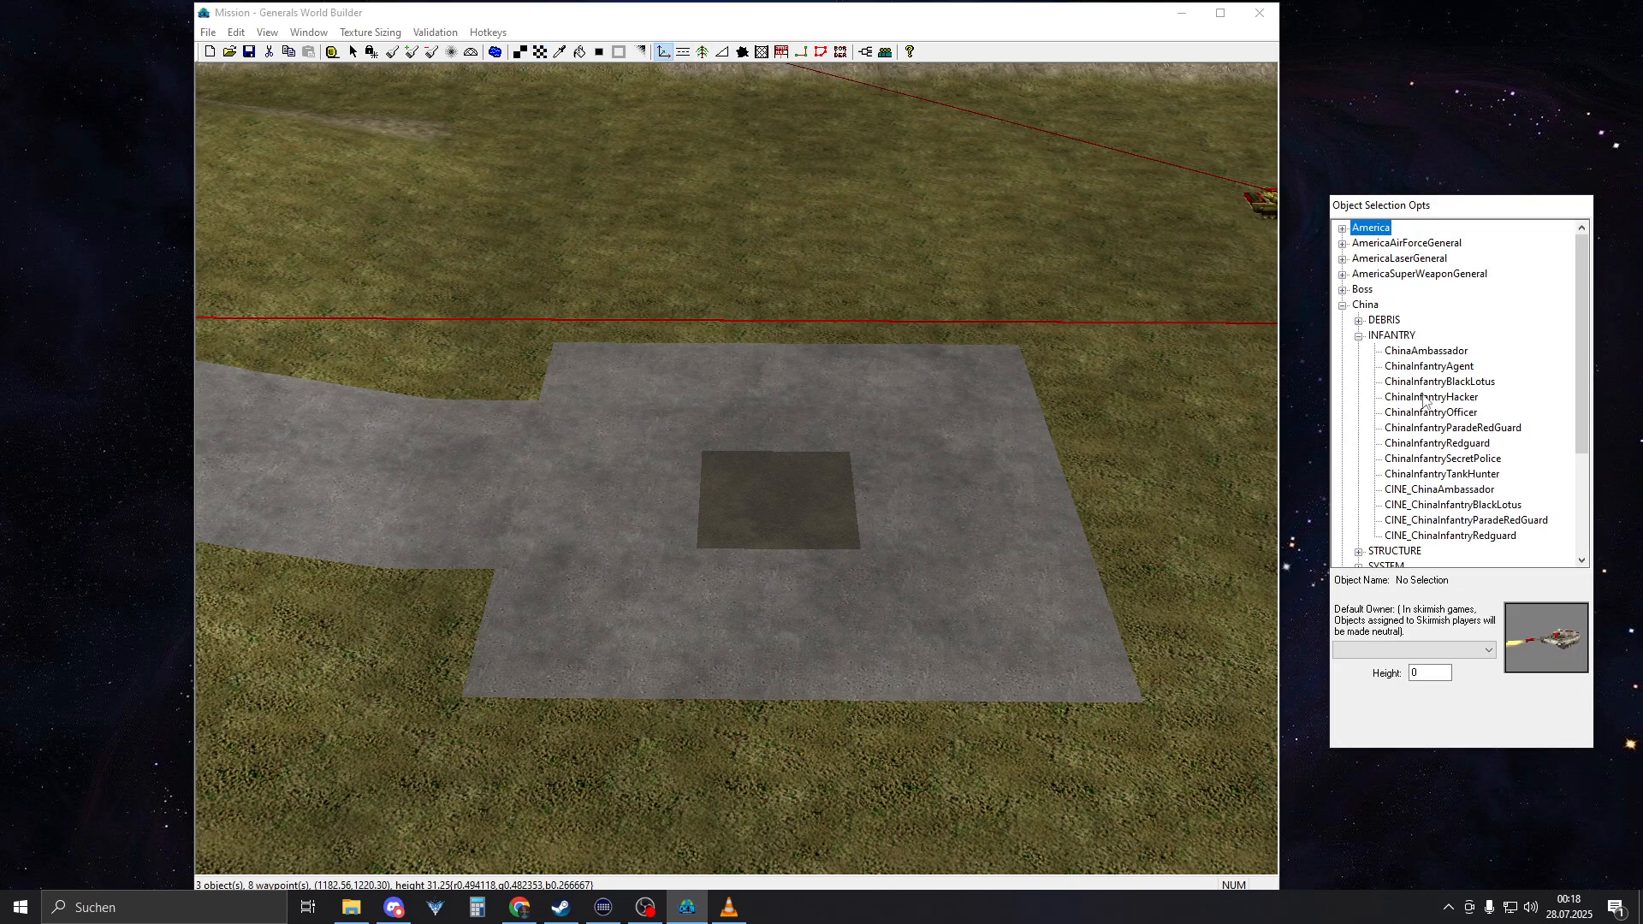
click(1359, 335)
click(1358, 351)
click(1413, 352)
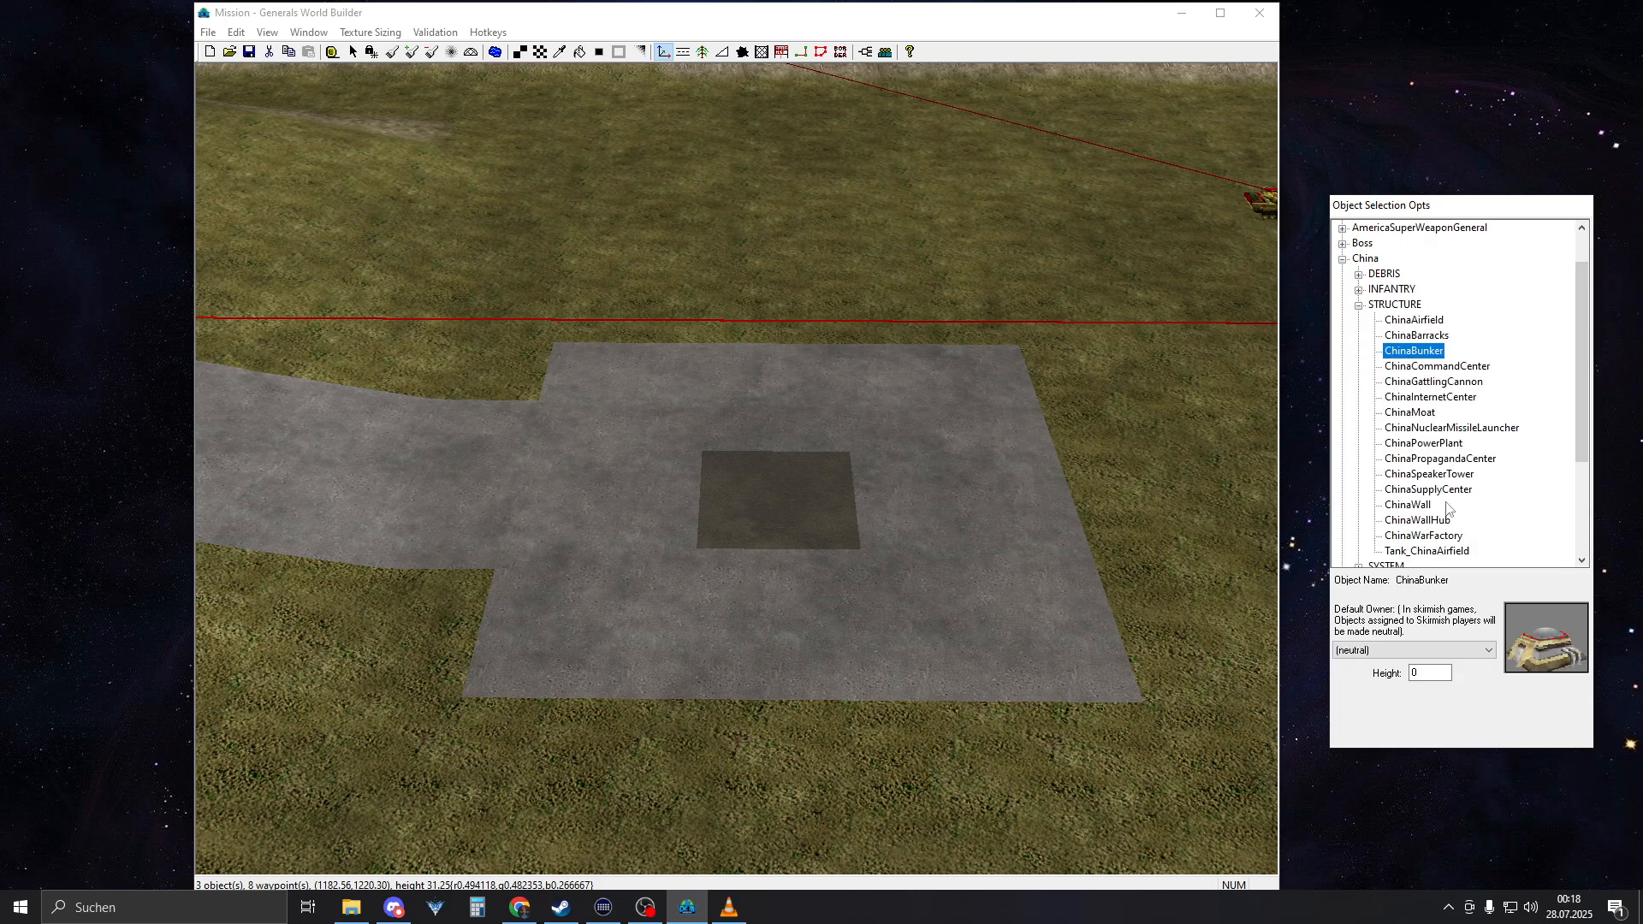
click(1404, 650)
click(1377, 669)
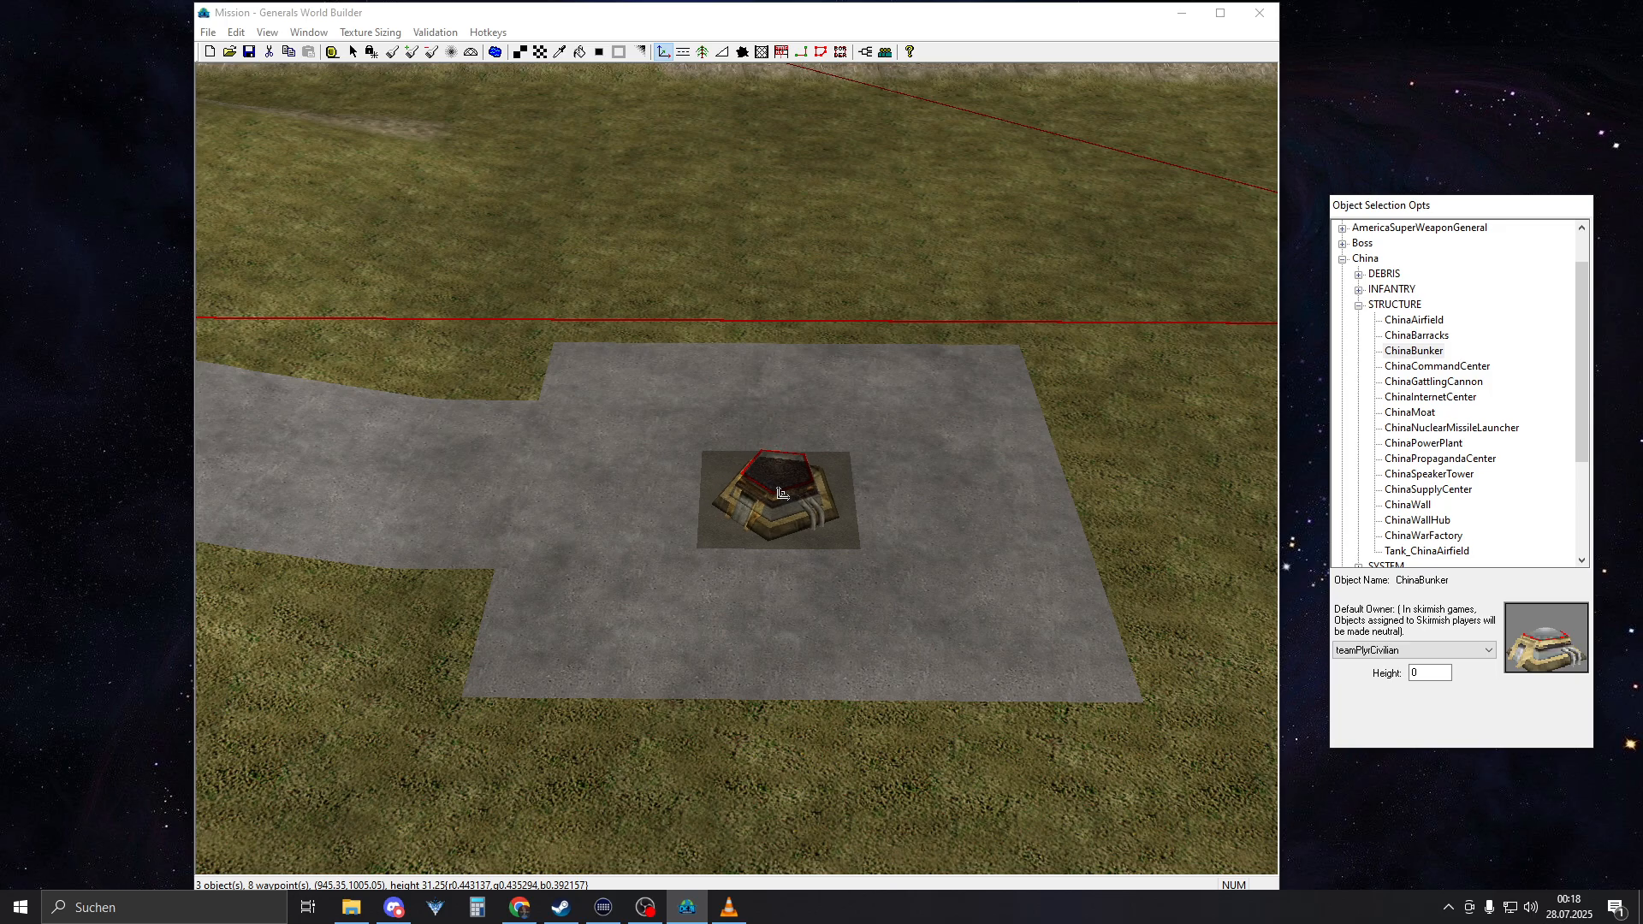
click(779, 492)
key(Escape)
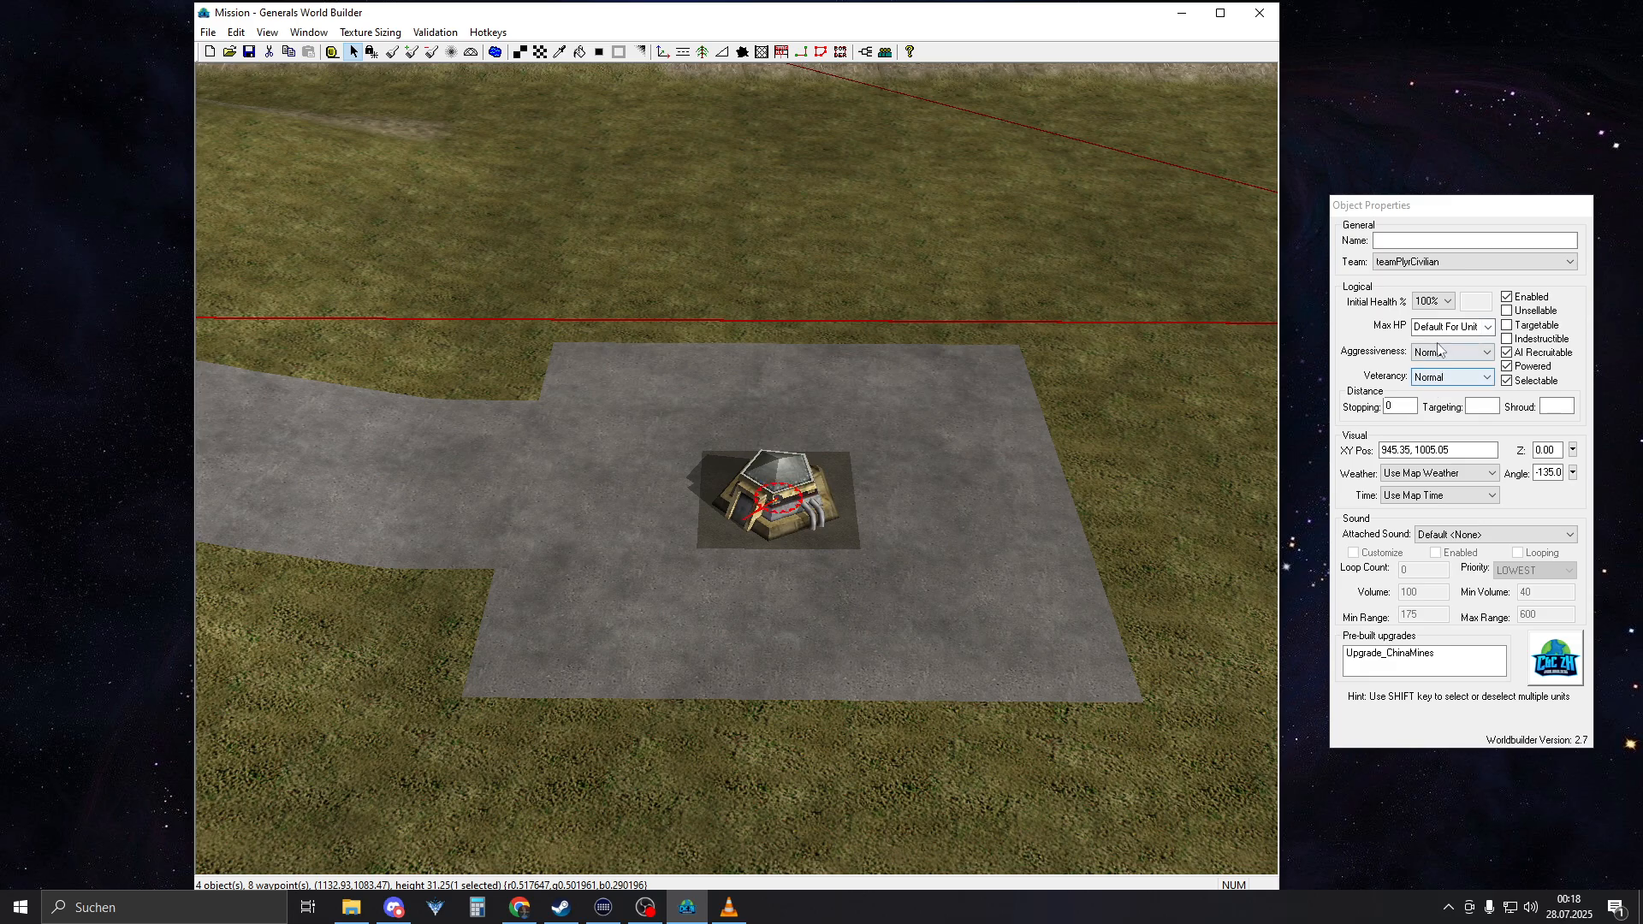
Set the bunker's initial health to Other with a value of 20000
click(1429, 302)
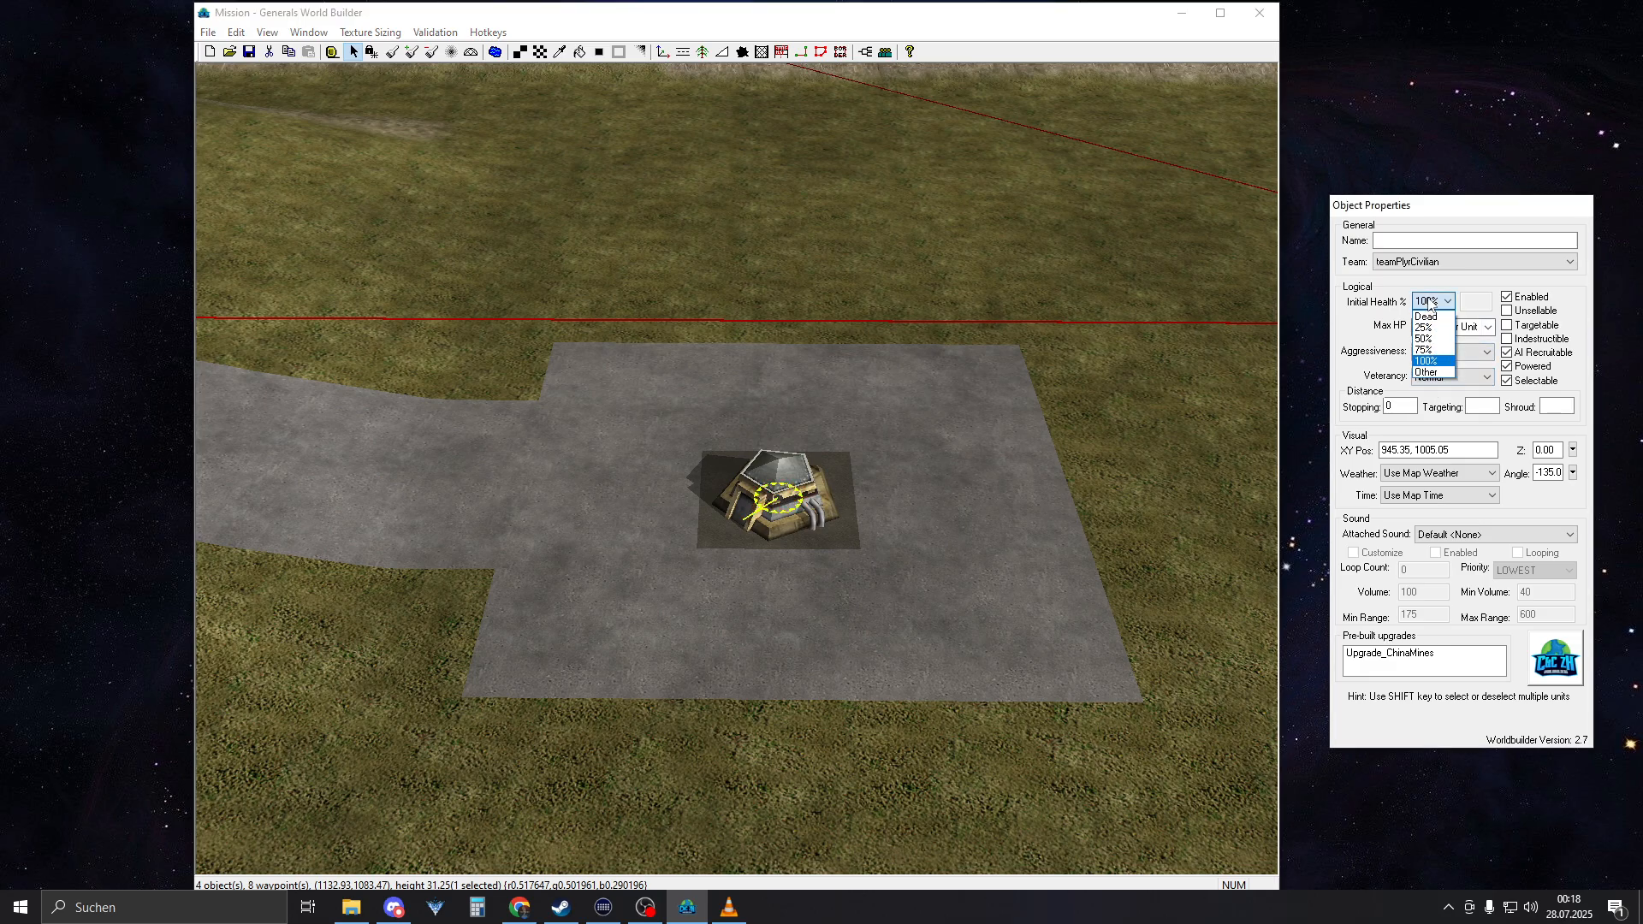
click(1429, 303)
click(1439, 310)
click(1431, 377)
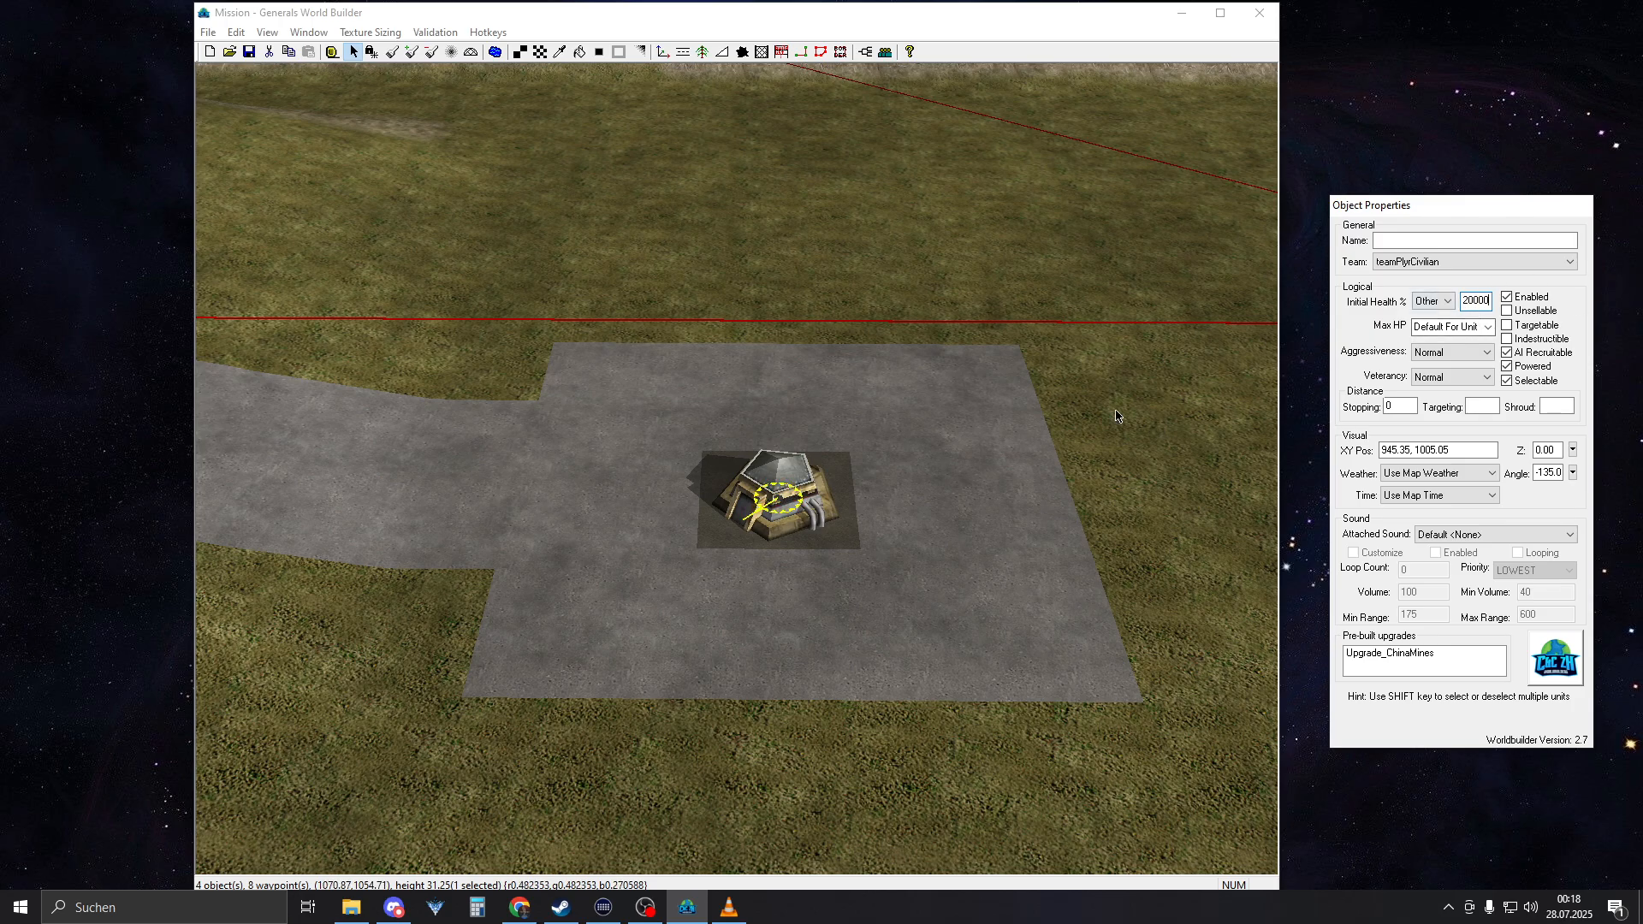
Copy the bunker and place the duplicate on the opposite square's asphalt patch
scroll(935, 430, up, 2)
right_drag(782, 507, 622, 539)
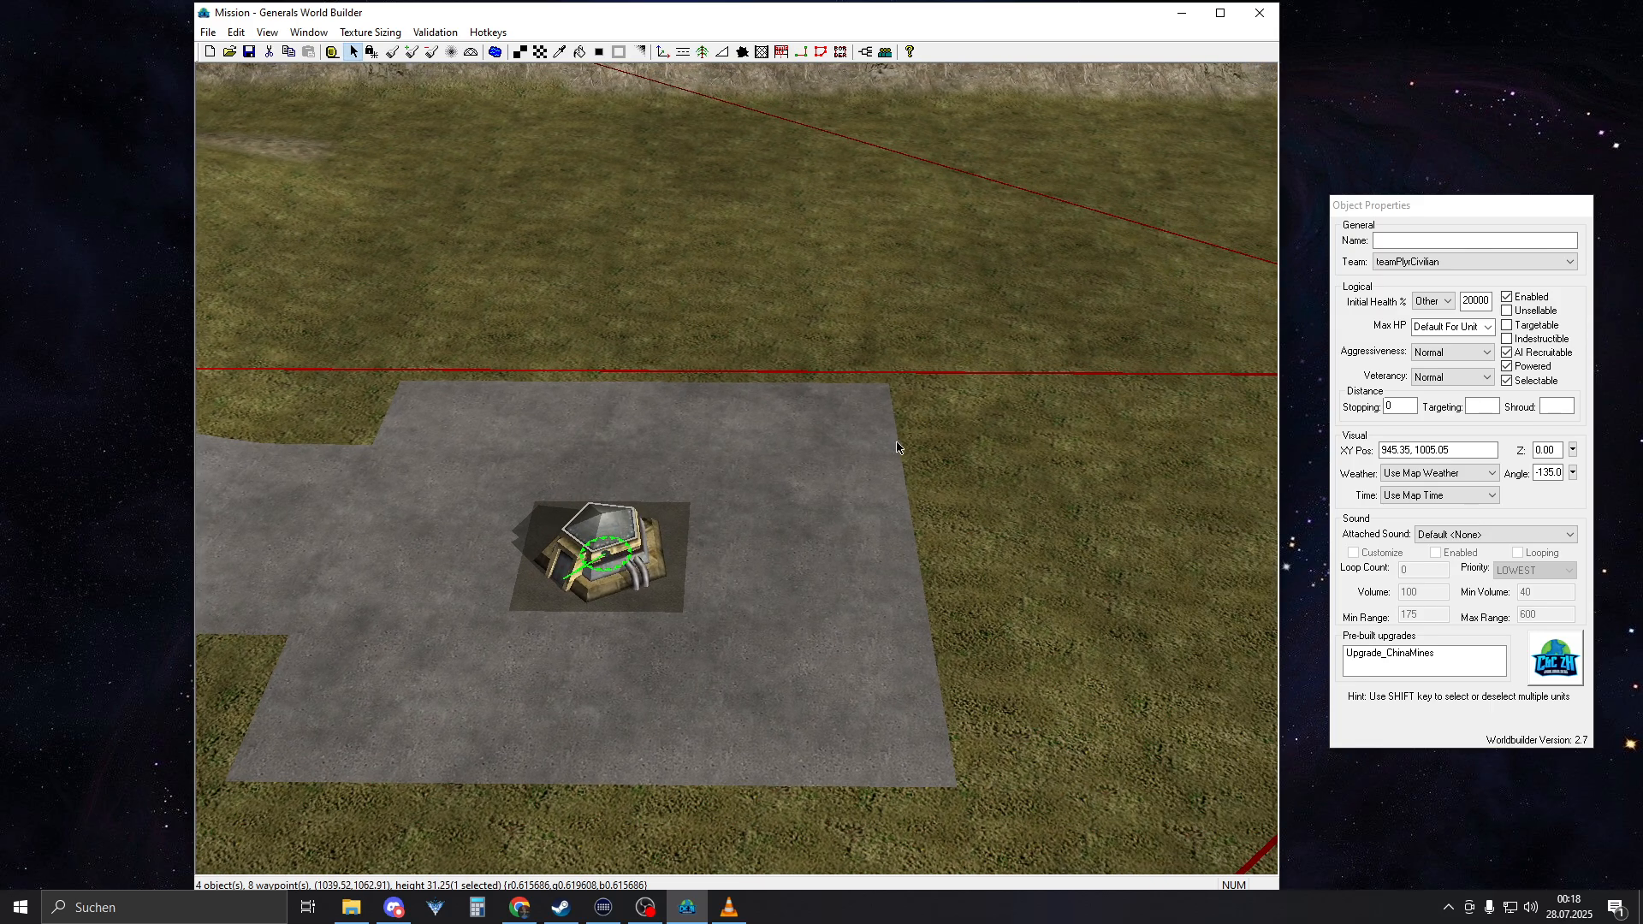
scroll(637, 538, down, 3)
key(ctrl+c)
key(ctrl+v)
drag(648, 537, 838, 511)
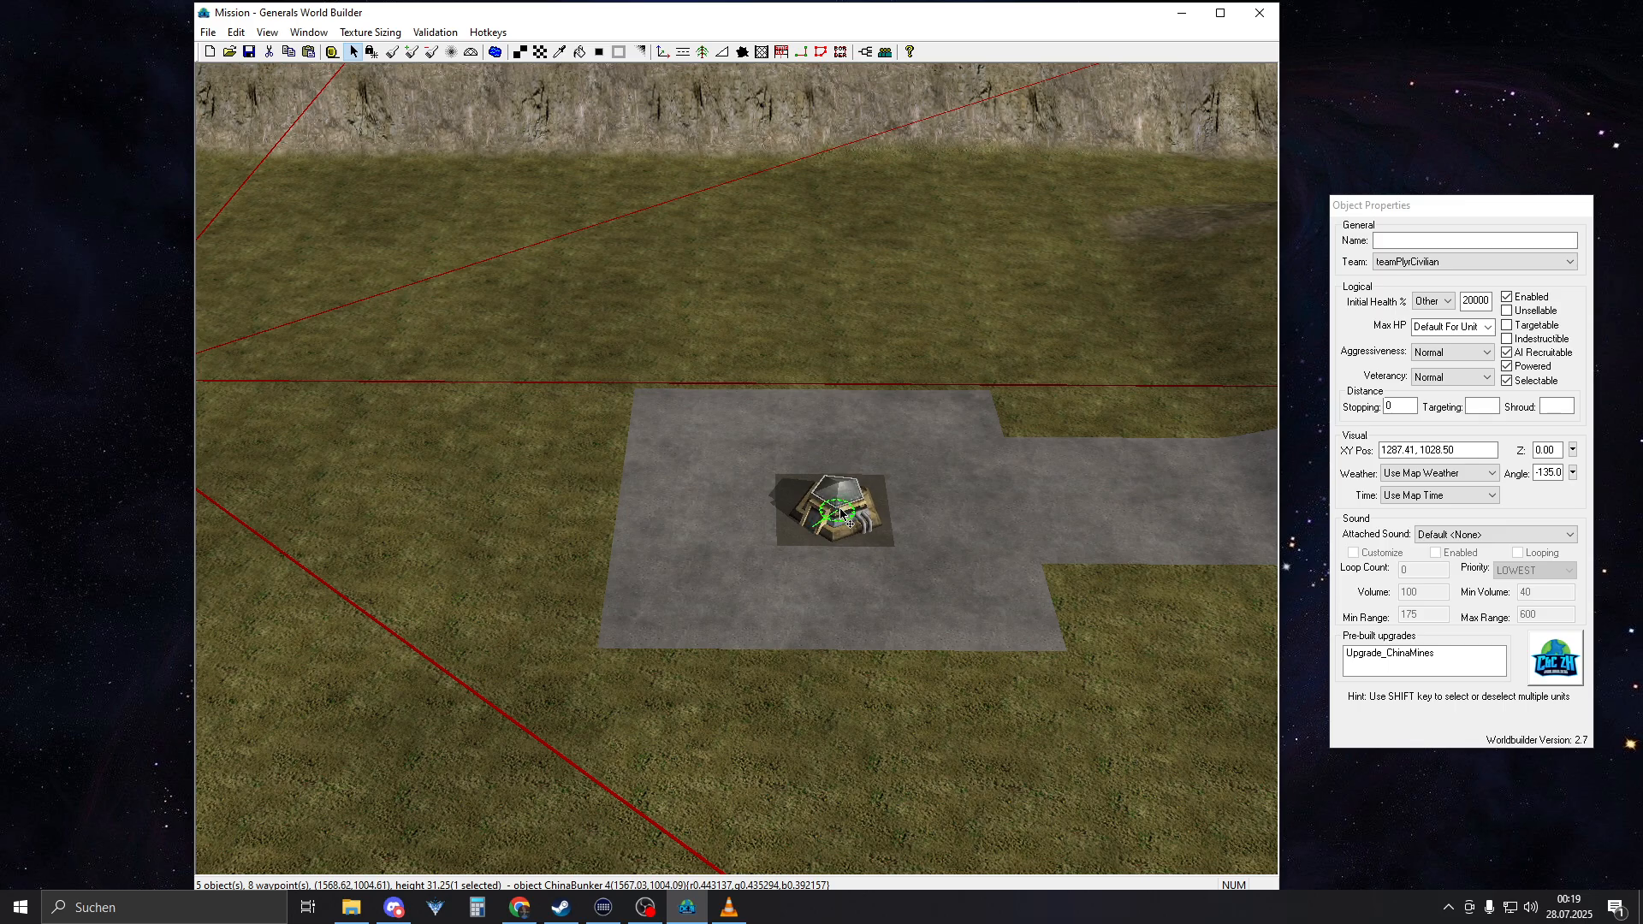
right_drag(978, 444, 939, 445)
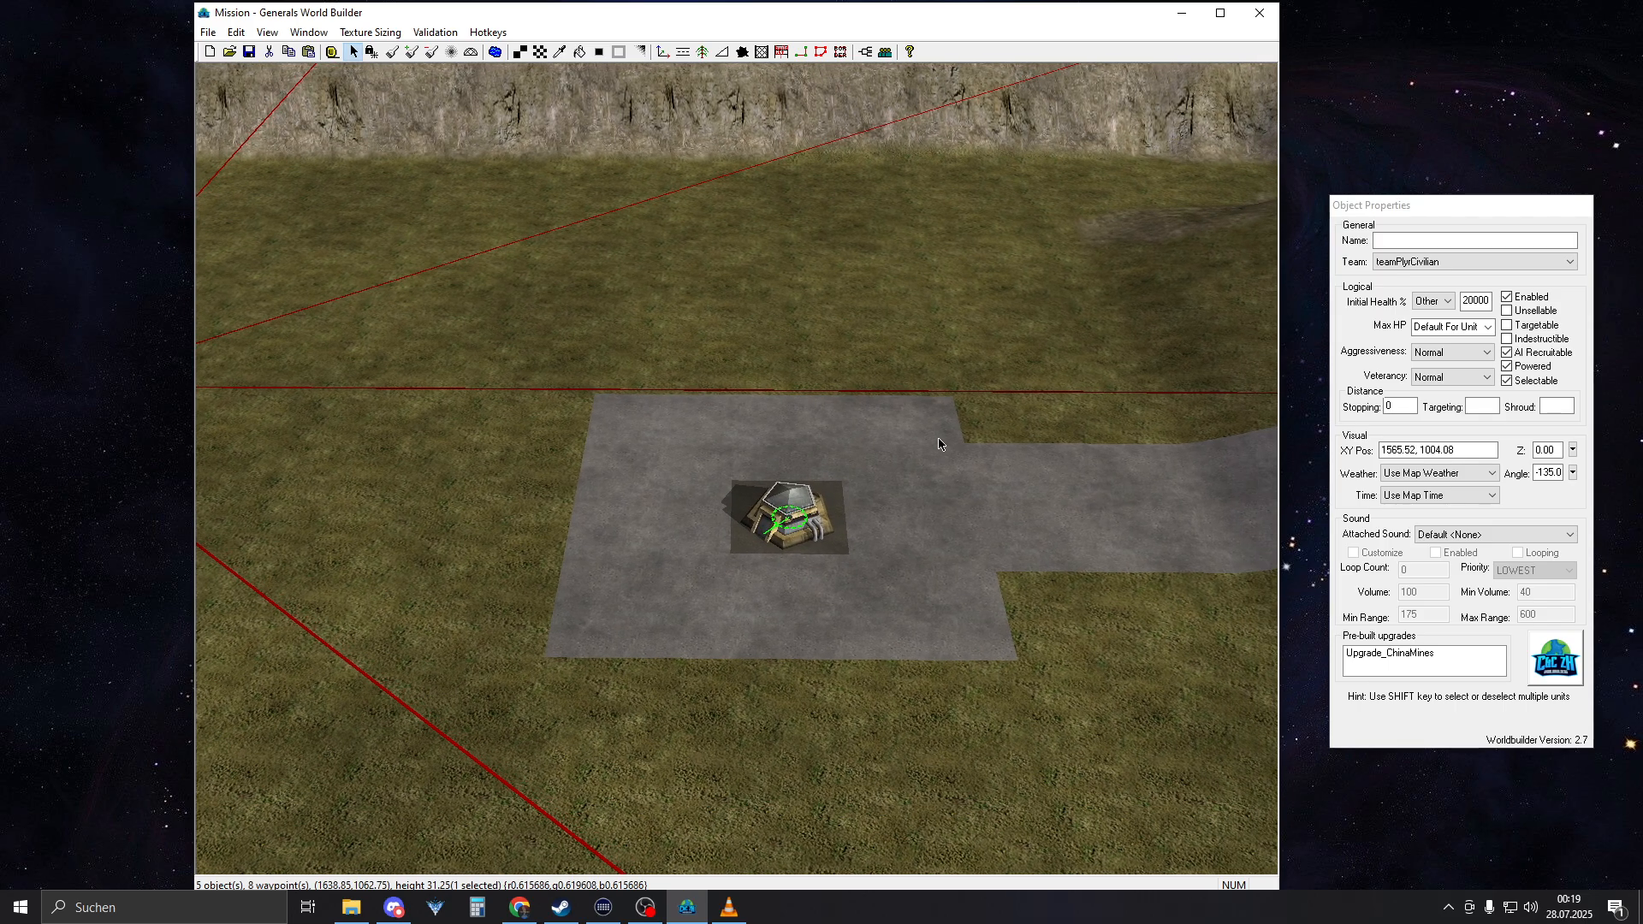
middle_drag(939, 444, 915, 479)
Try facing angles of -90 and 135 degrees on the duplicated bunker
scroll(854, 496, up, 5)
click(834, 503)
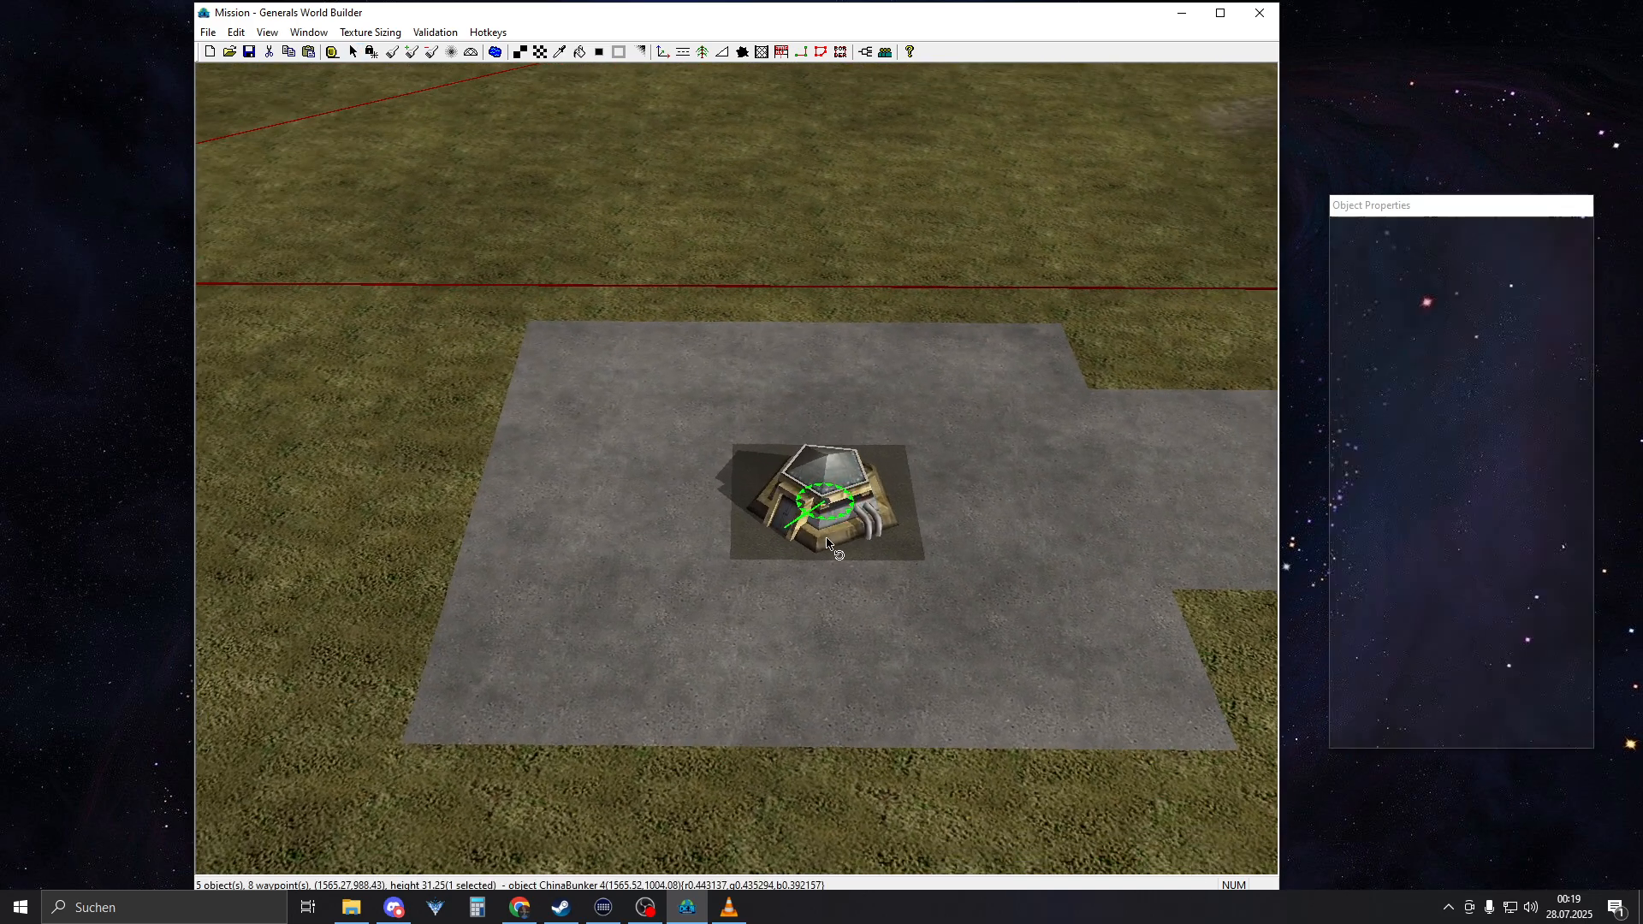
double_click(1553, 451)
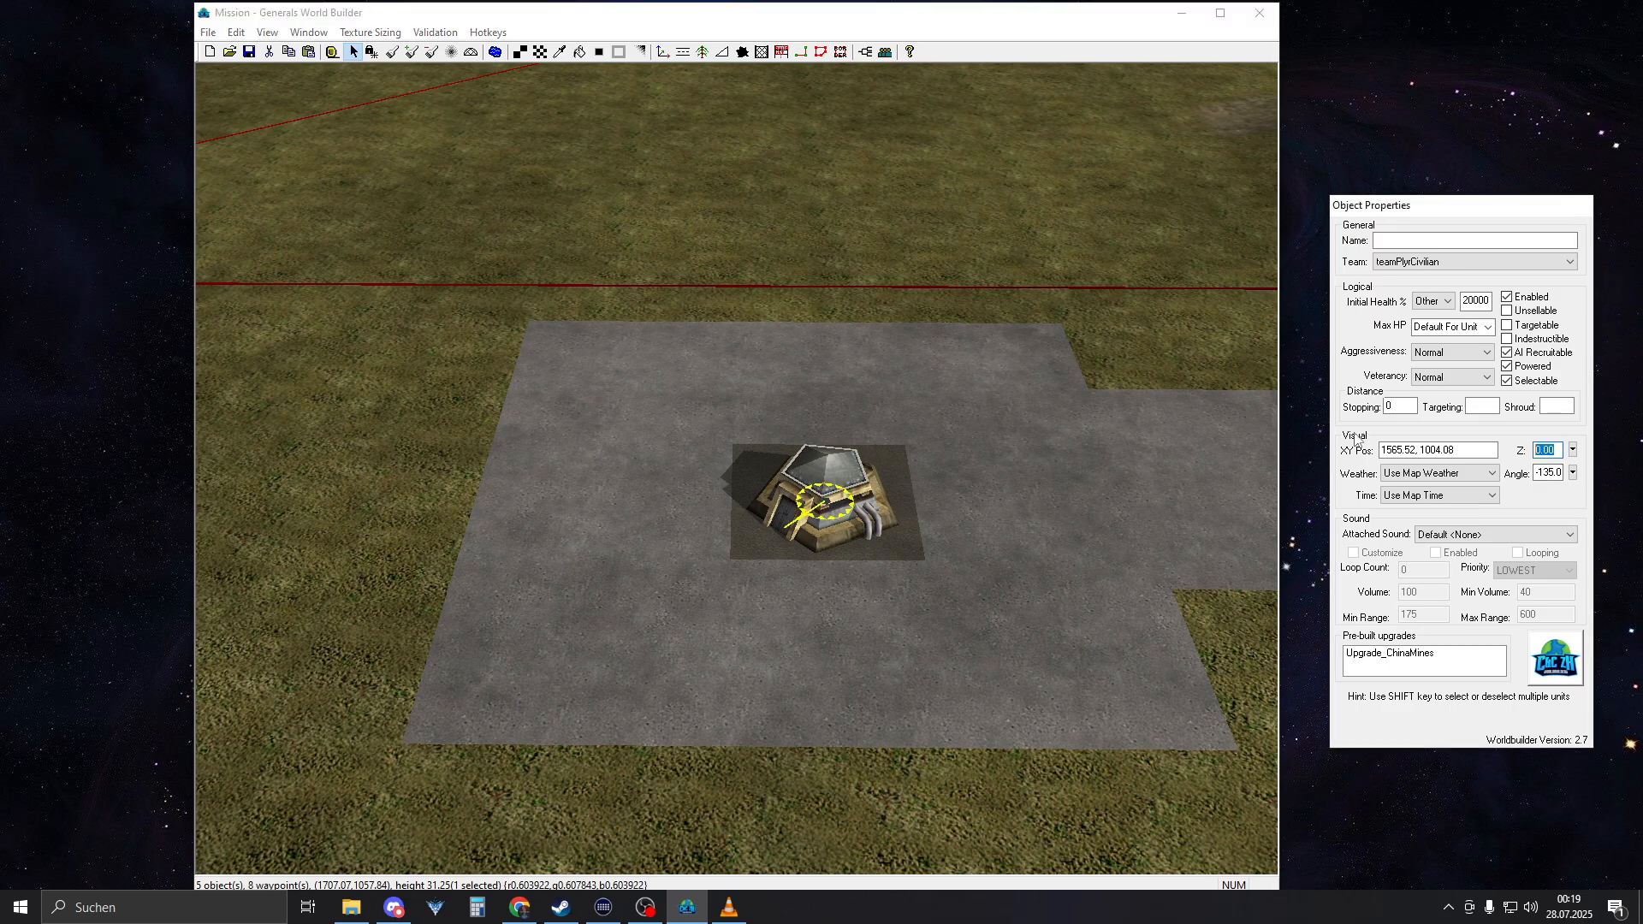
double_click(1547, 472)
click(817, 406)
click(835, 513)
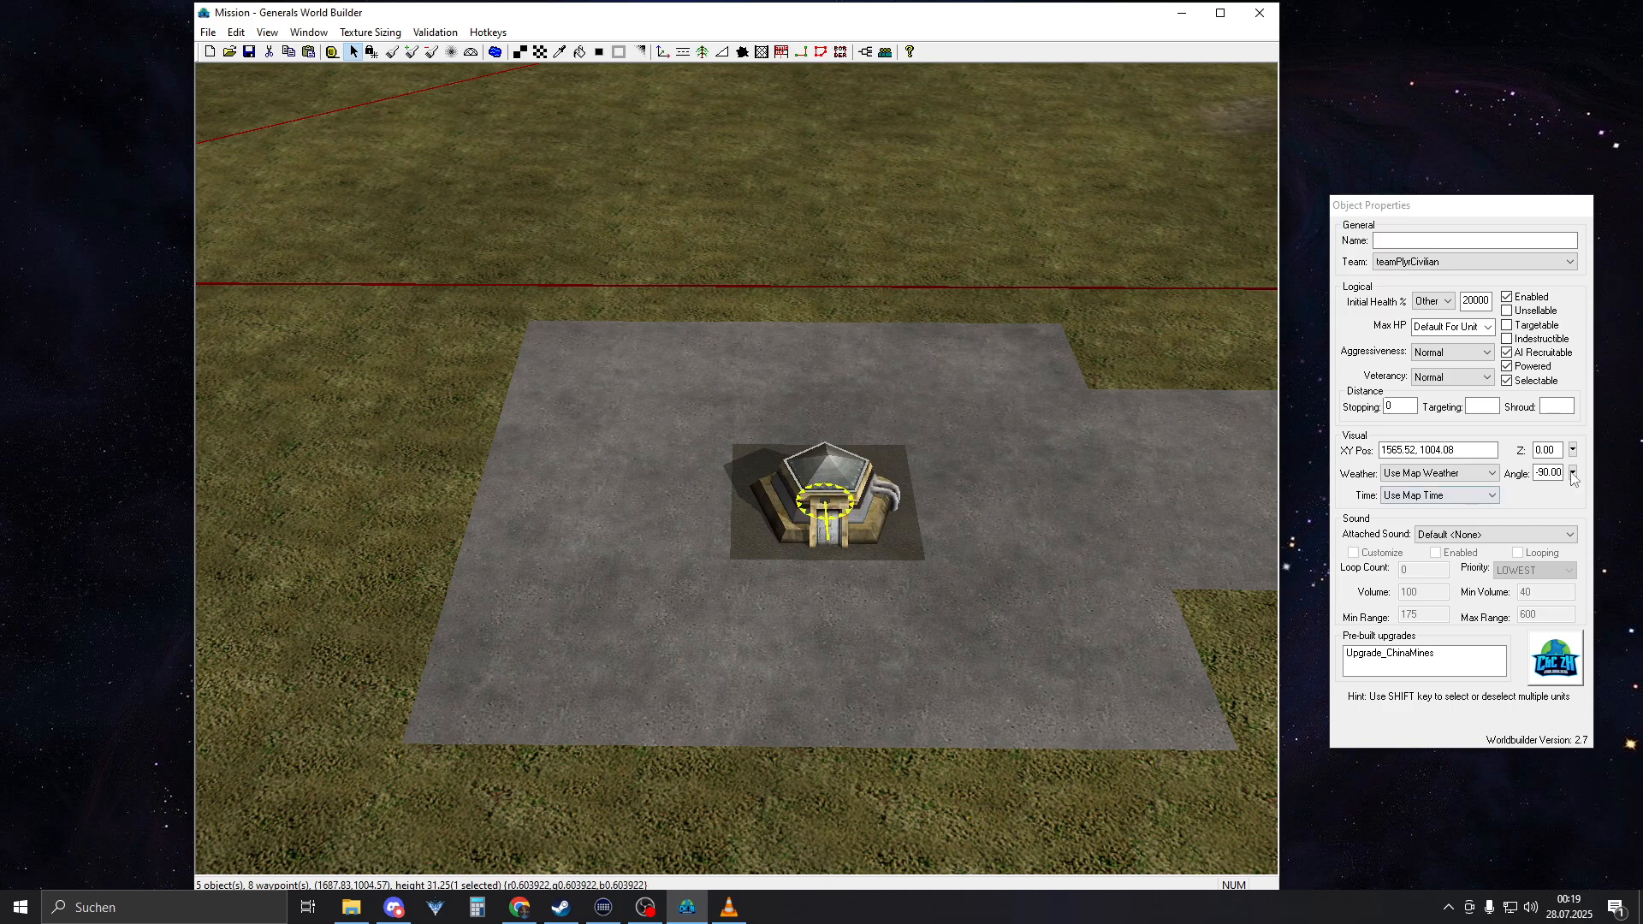
double_click(1538, 473)
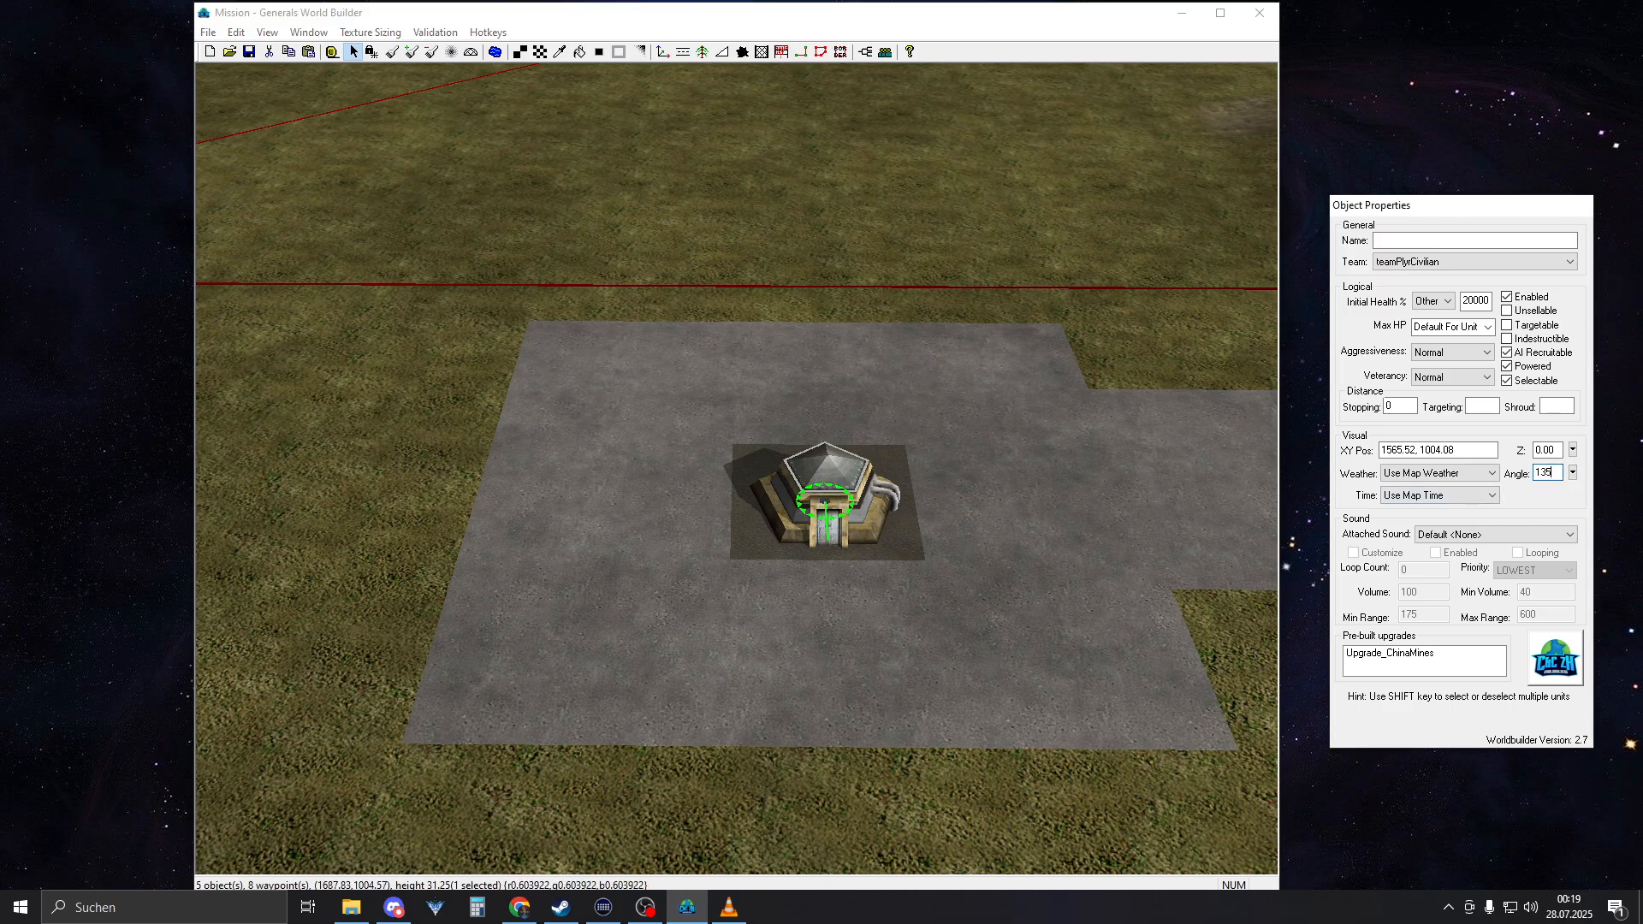
text(135)
click(871, 599)
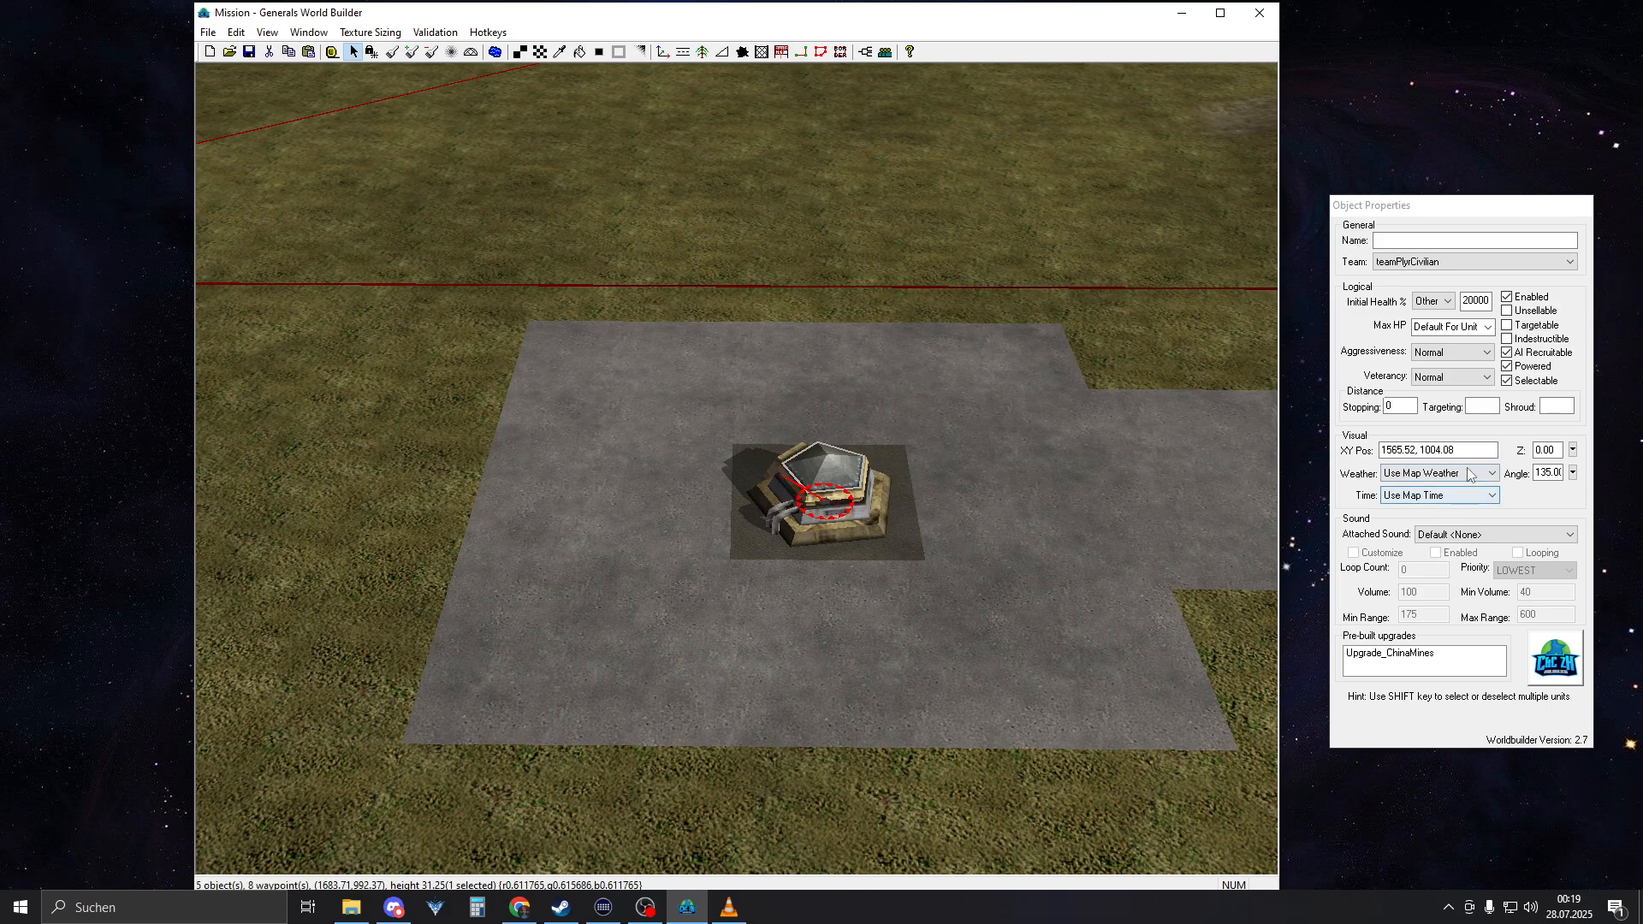
Try facing angles of 45 and 90 degrees on the duplicated bunker
double_click(1546, 473)
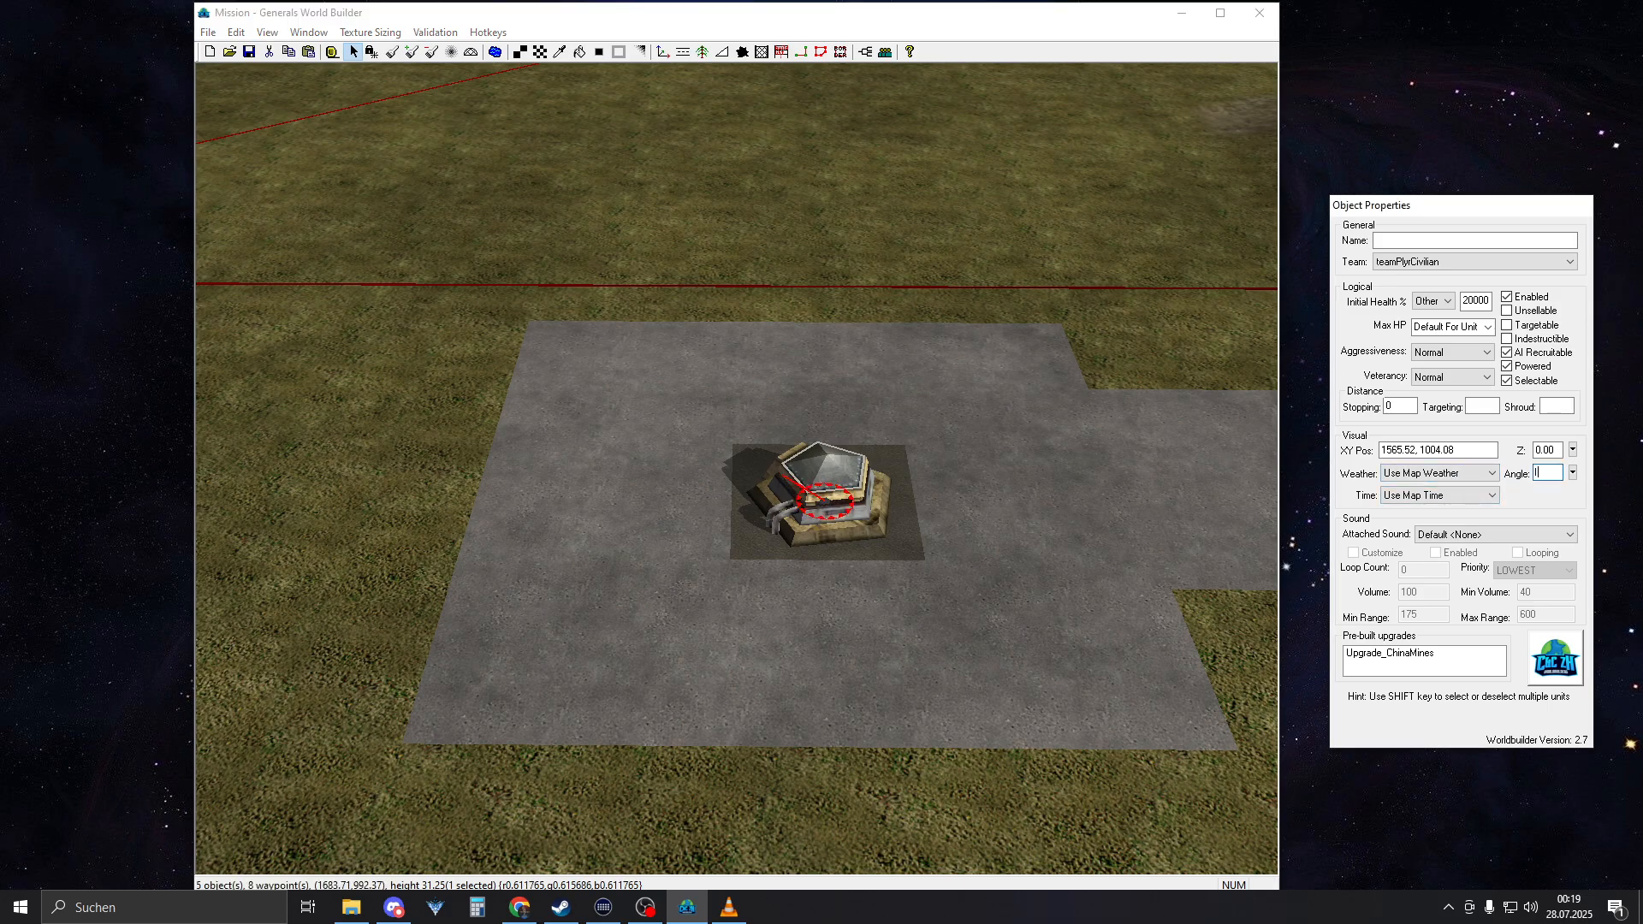
right_drag(1088, 572, 1107, 570)
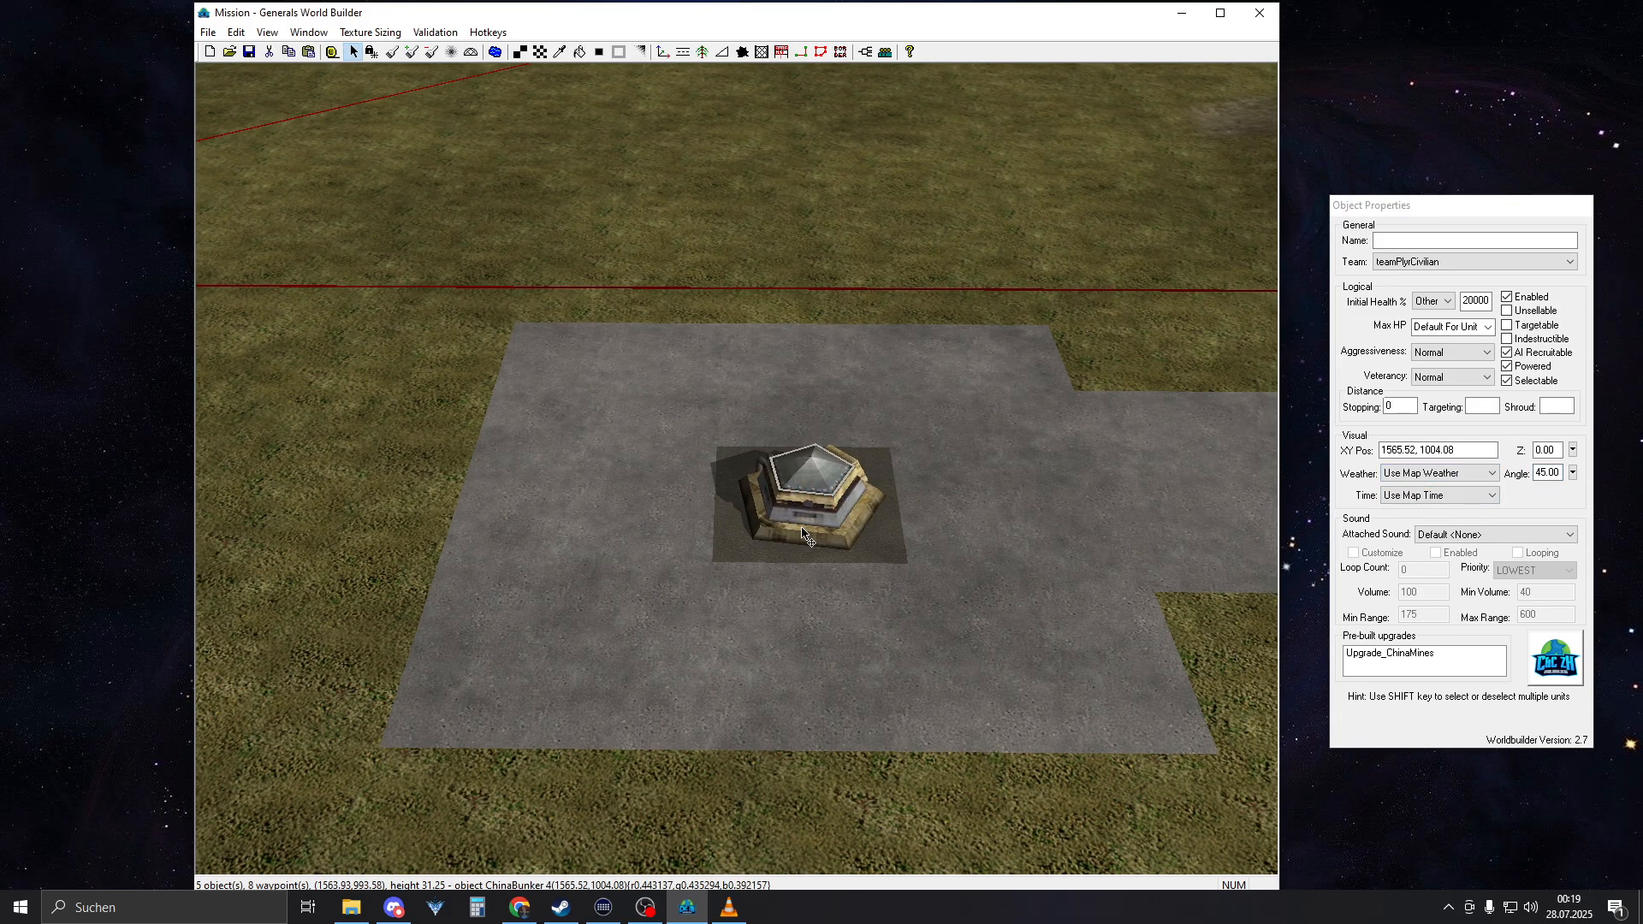
double_click(1552, 468)
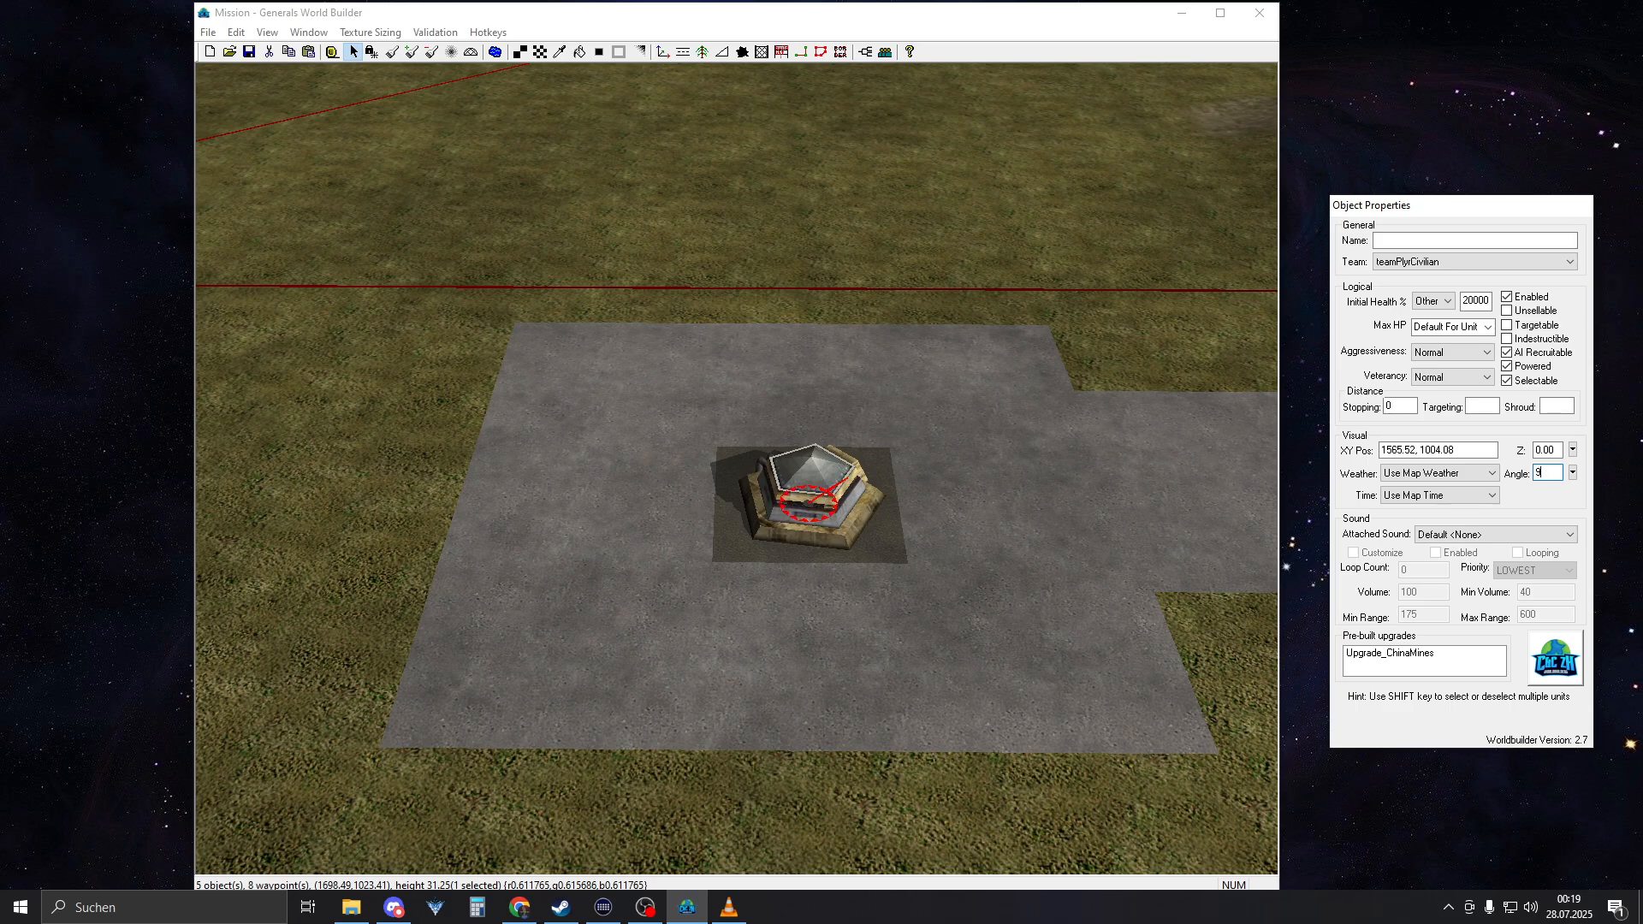
click(728, 552)
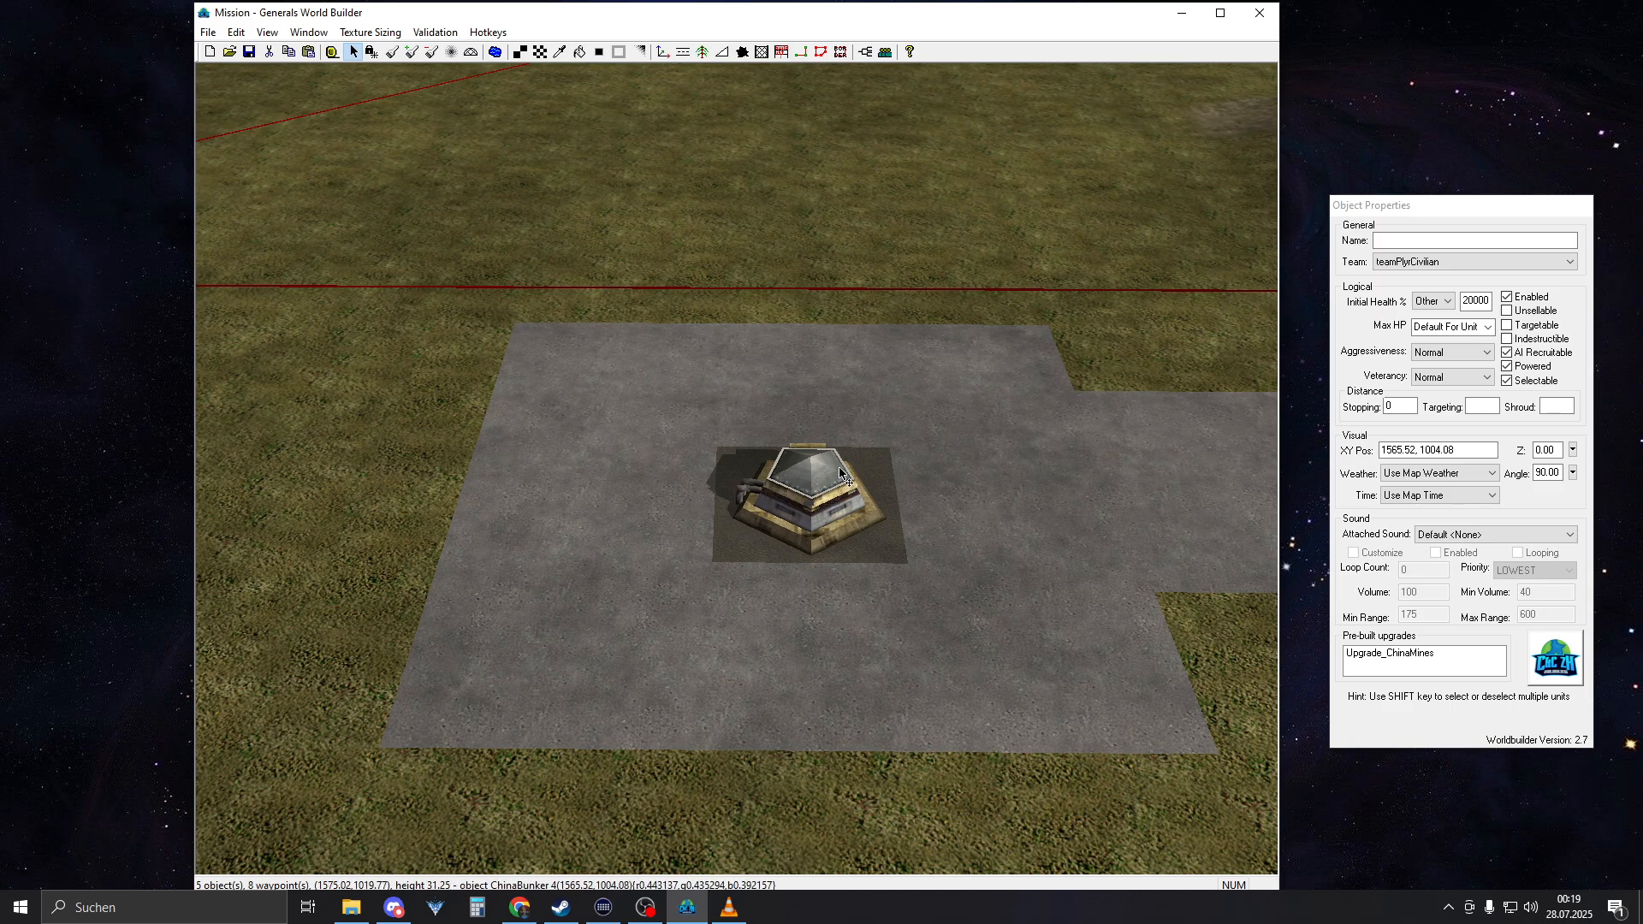
Rotate the duplicated bunker towards the road and set its angle to exactly -45 degrees
click(815, 496)
right_drag(843, 514, 640, 531)
drag(632, 531, 684, 573)
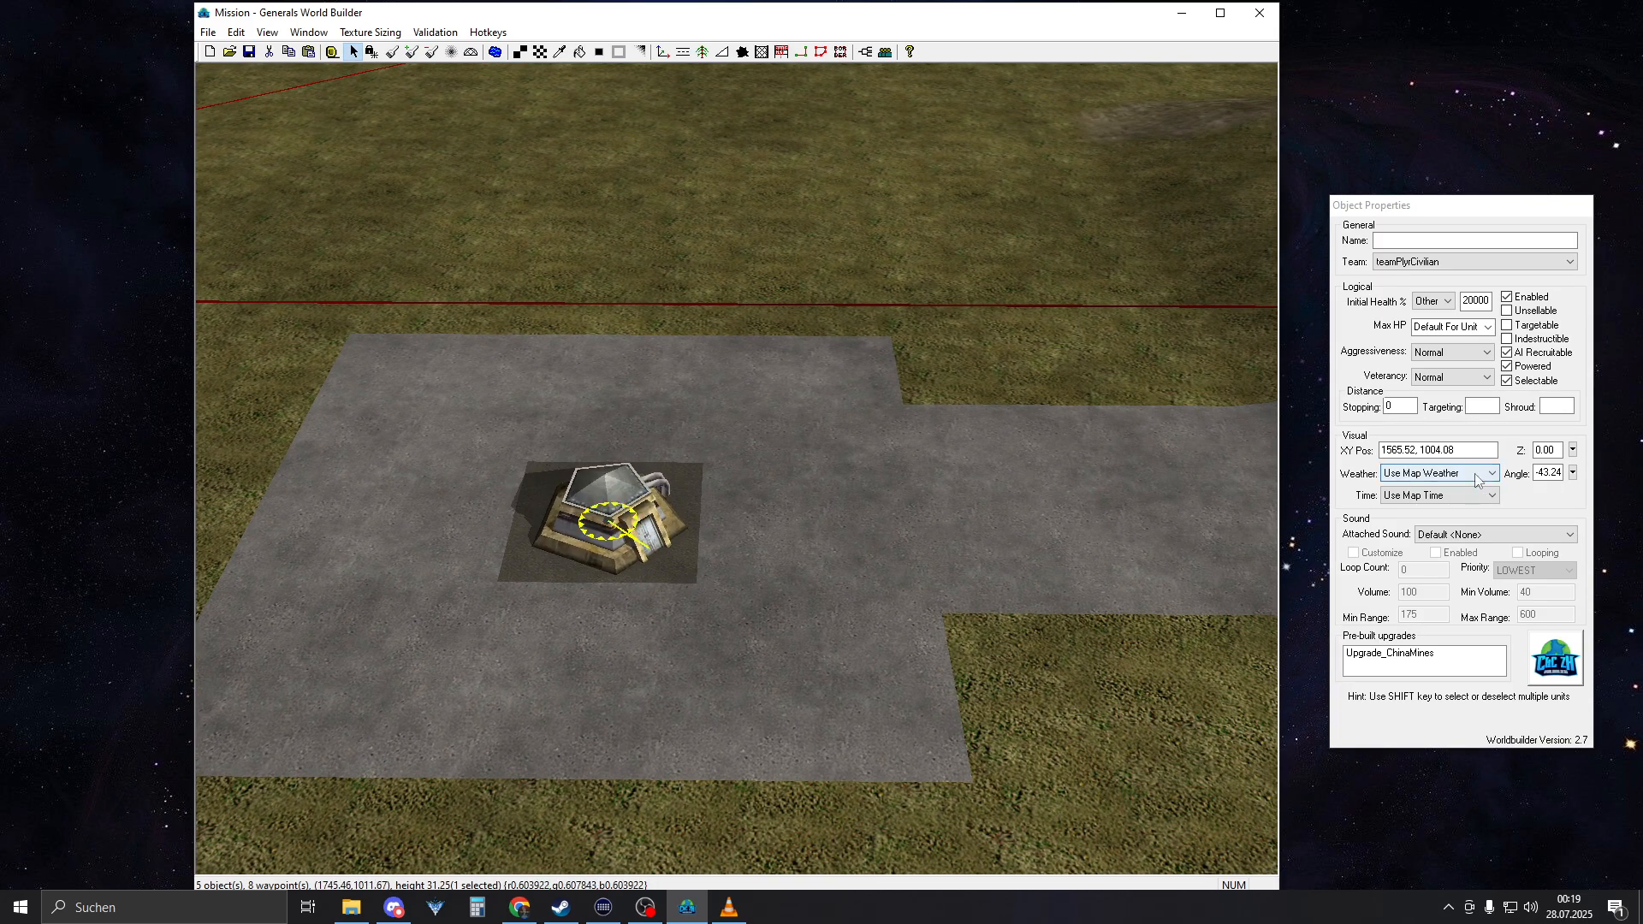
click(1549, 471)
drag(1542, 473, 1617, 475)
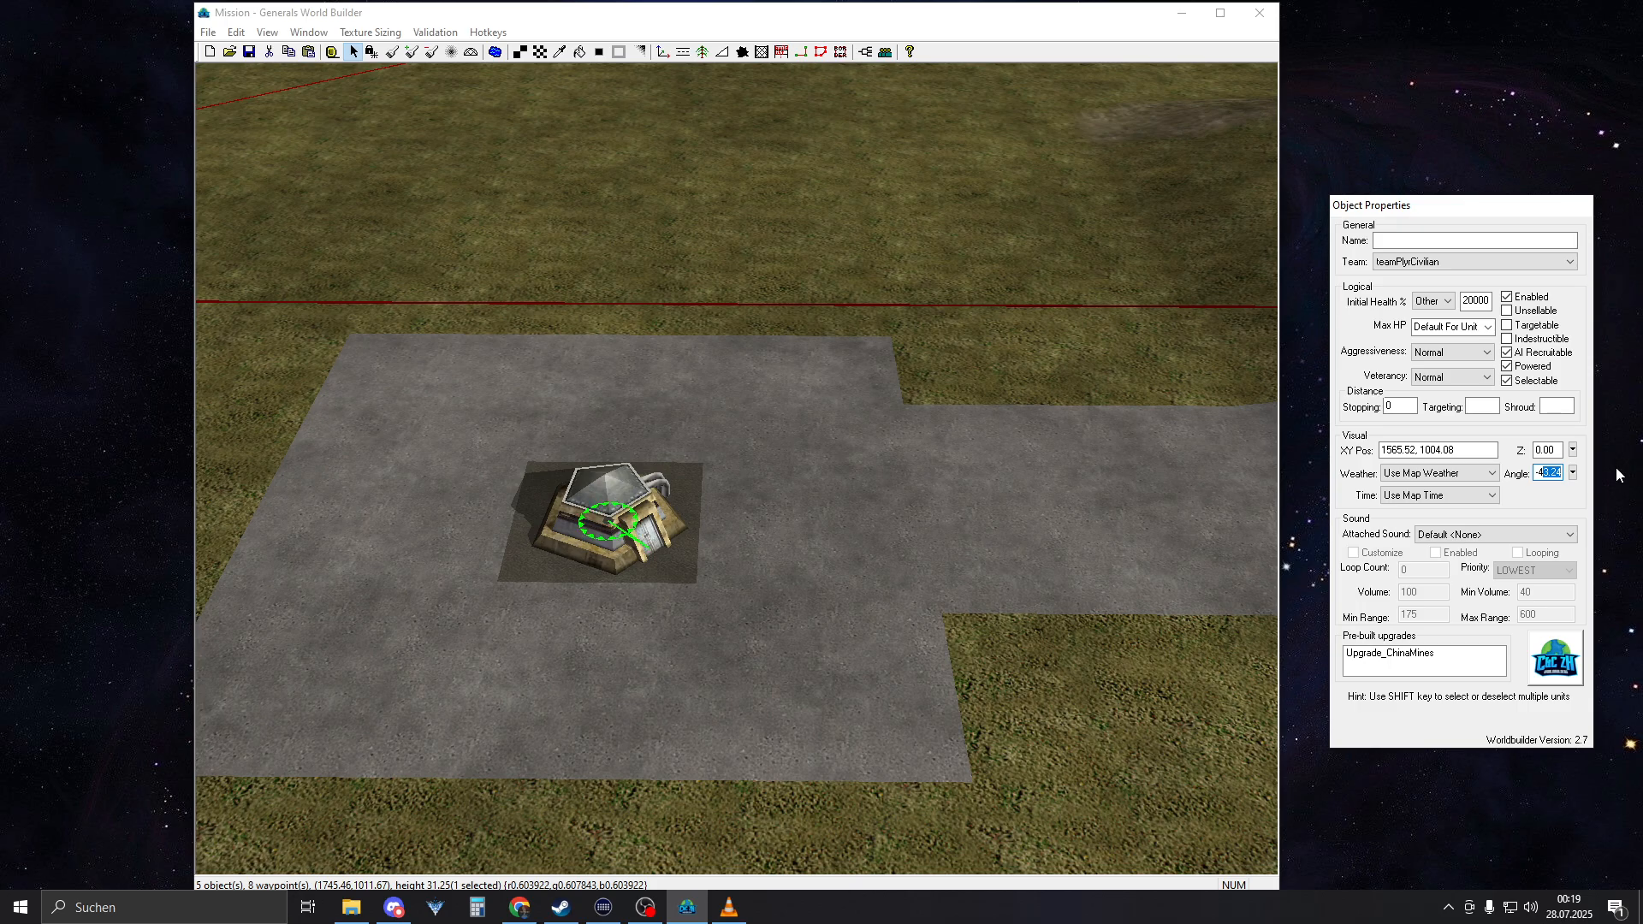
text(5)
click(460, 579)
Nudge the duplicated bunker sideways to position 1563.61, 1004.06 on its asphalt patch
scroll(671, 605, down, 3)
right_drag(820, 583, 787, 554)
scroll(717, 600, down, 2)
drag(826, 498, 821, 498)
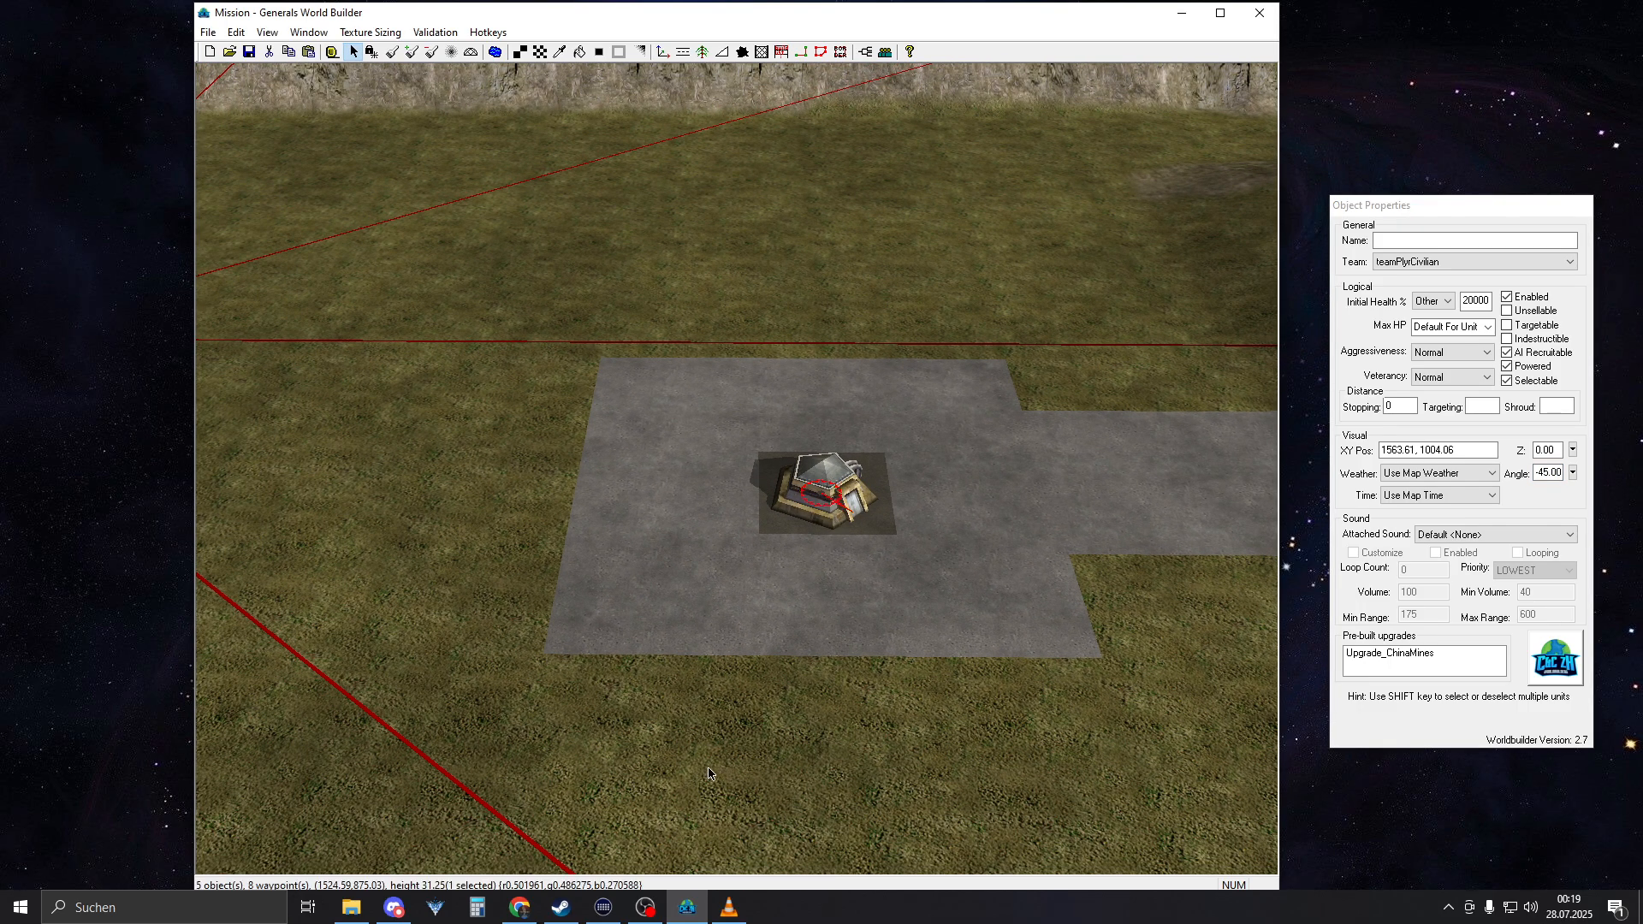
Check the central building and its surrounding markings in the VLC reference video, and return to World Builder
click(728, 907)
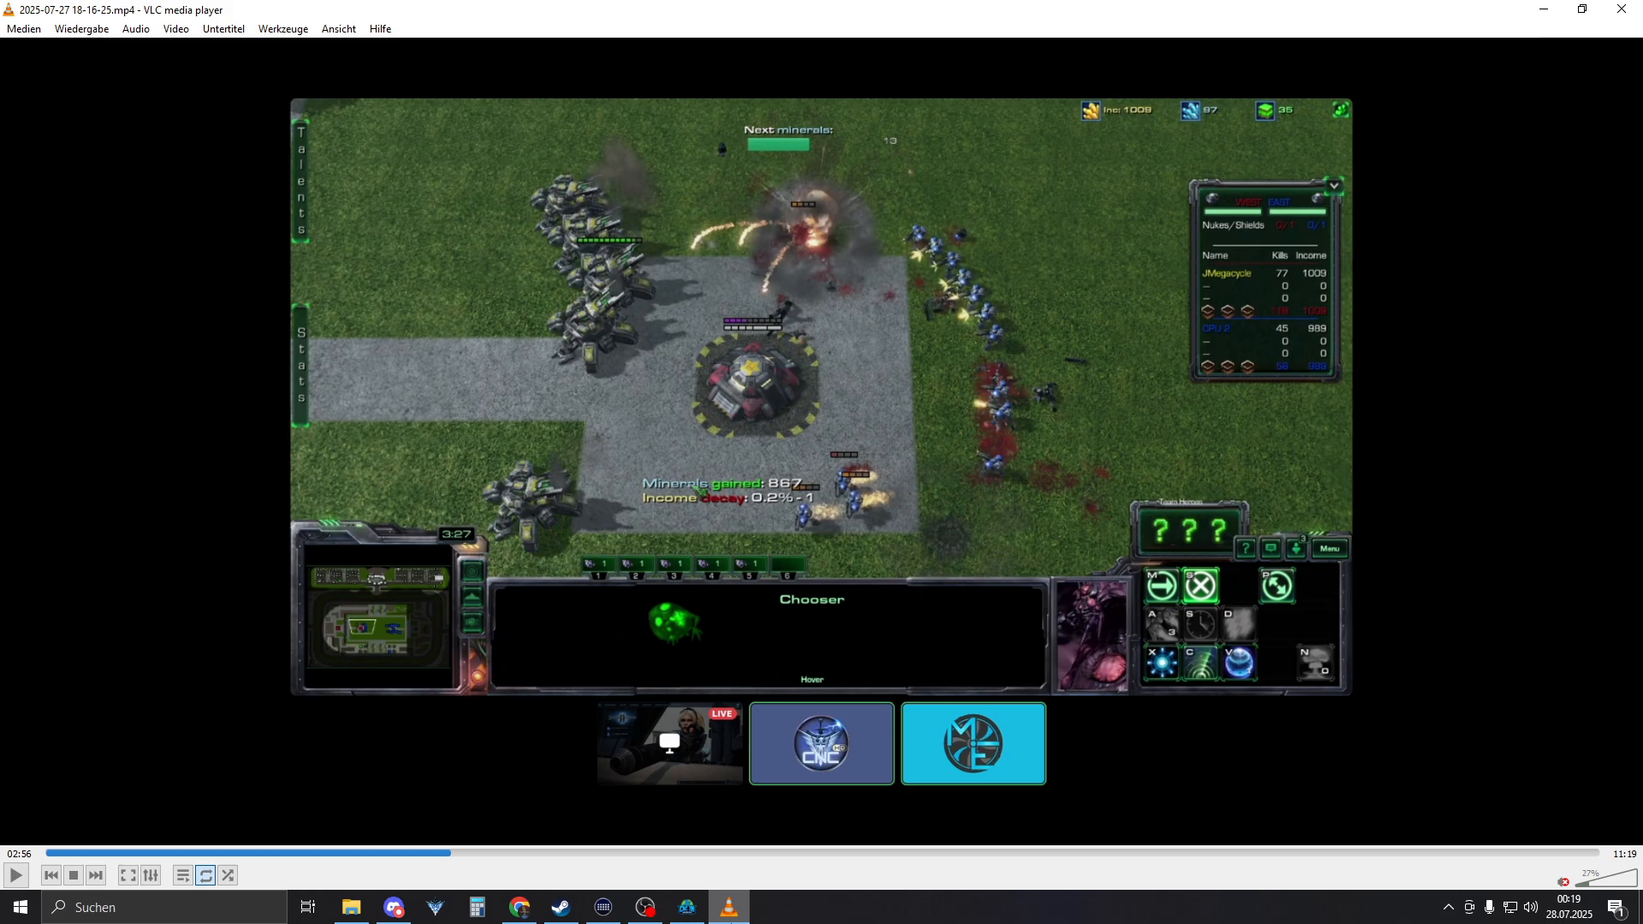
click(728, 907)
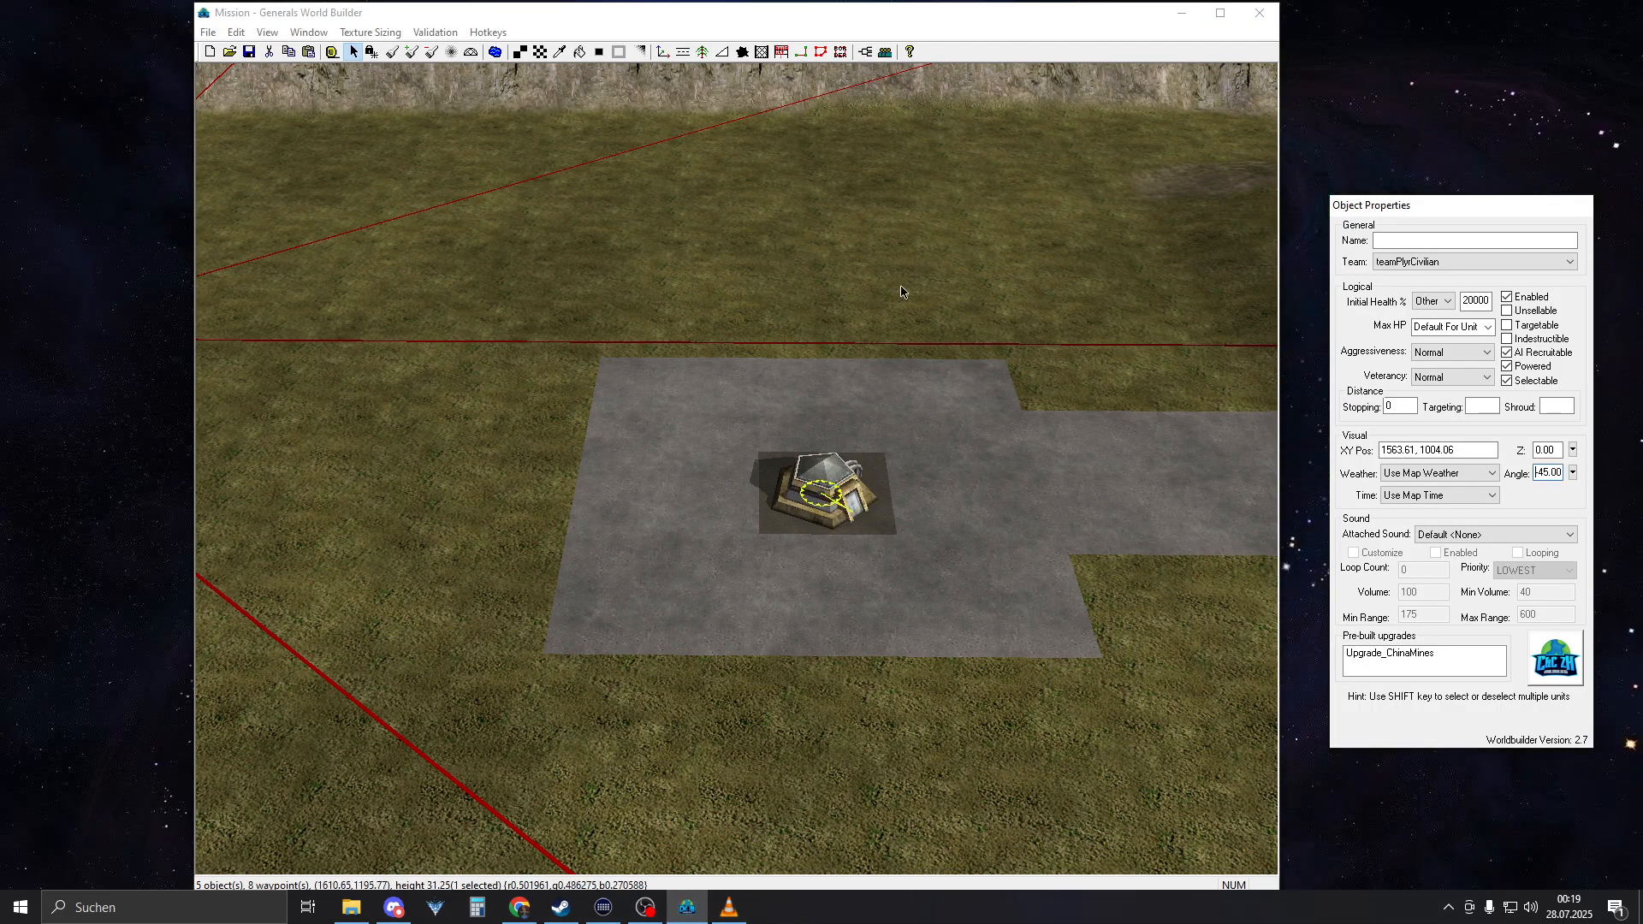
Try blending the asphalt patch's edges outward into the concrete with the auto-edge tool, and undo the blend
scroll(899, 477, up, 4)
right_drag(954, 514, 891, 520)
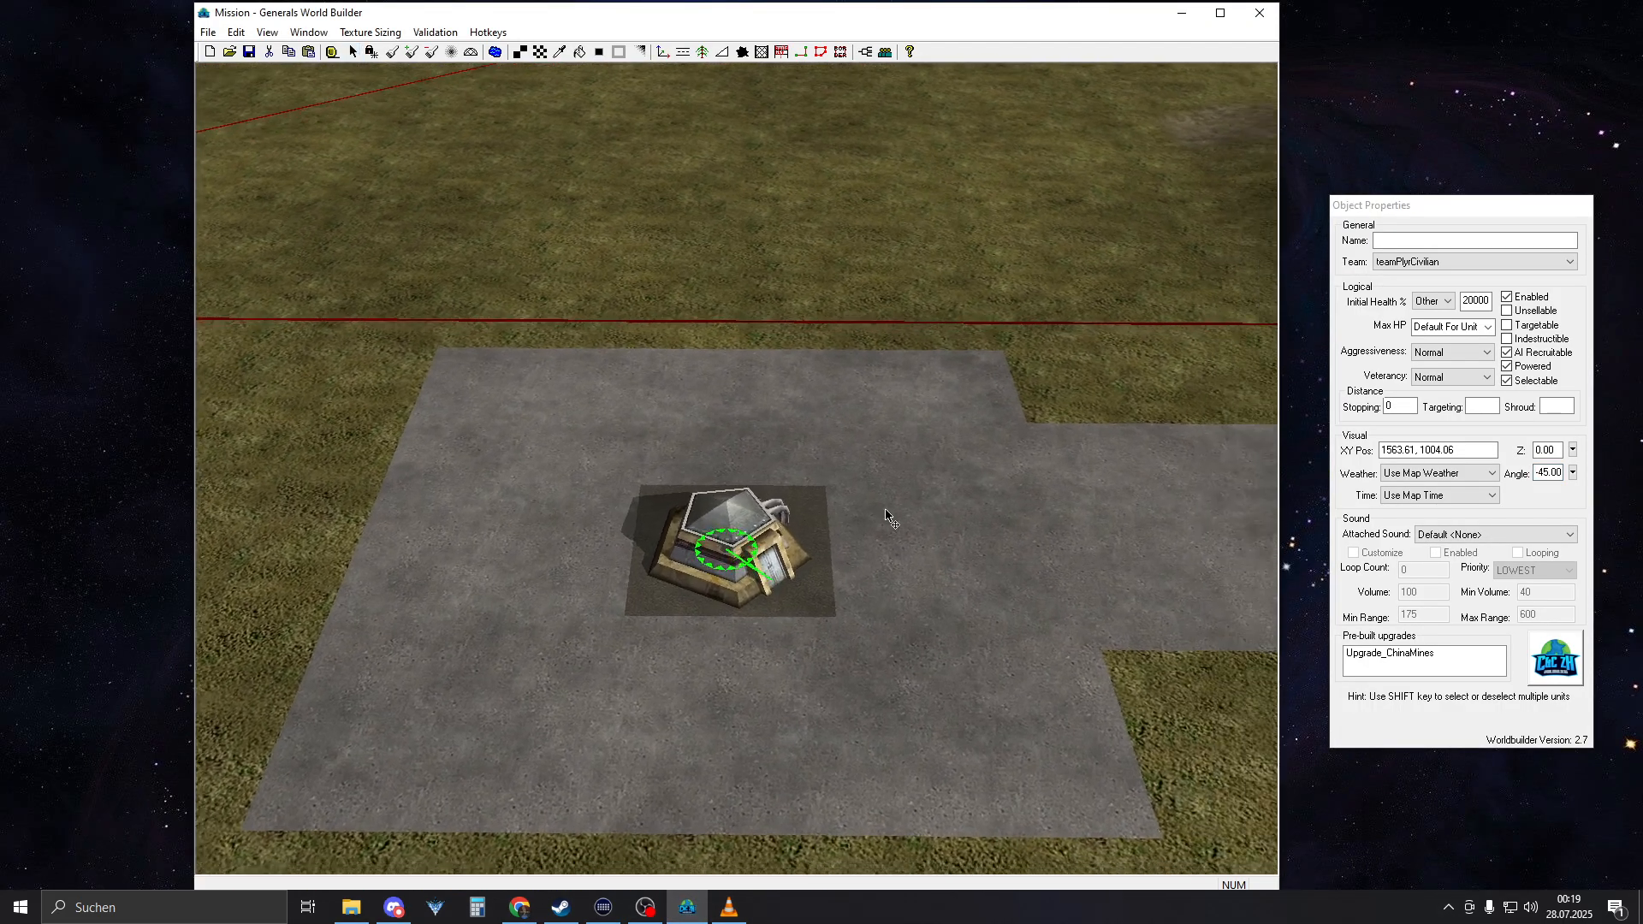
scroll(885, 520, up, 5)
click(598, 52)
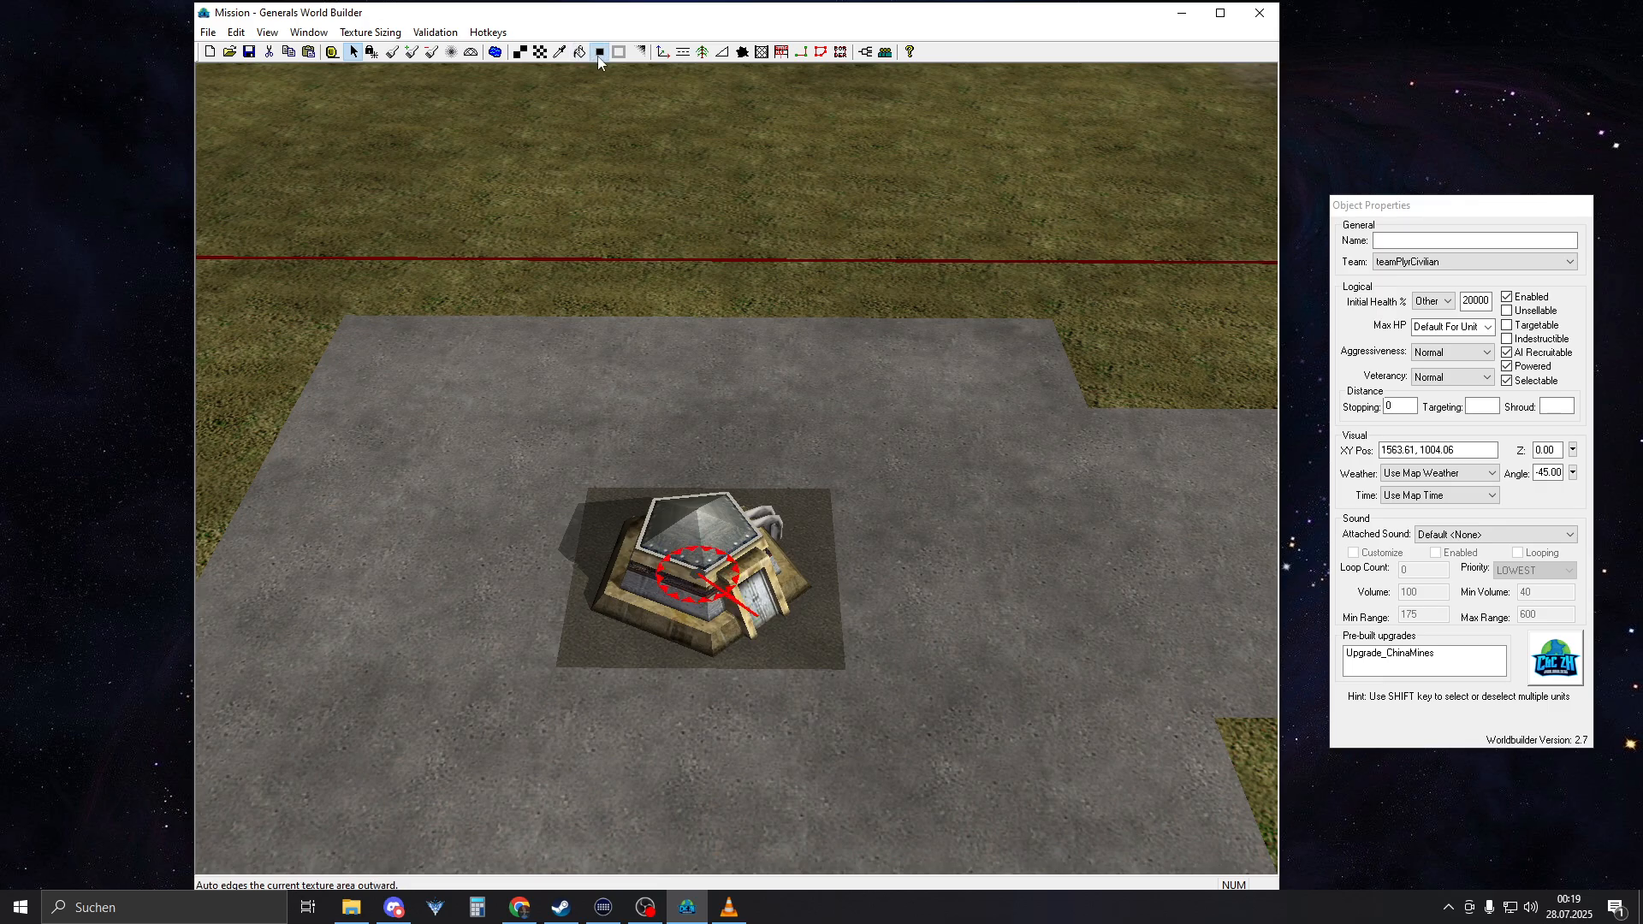
scroll(962, 488, down, 5)
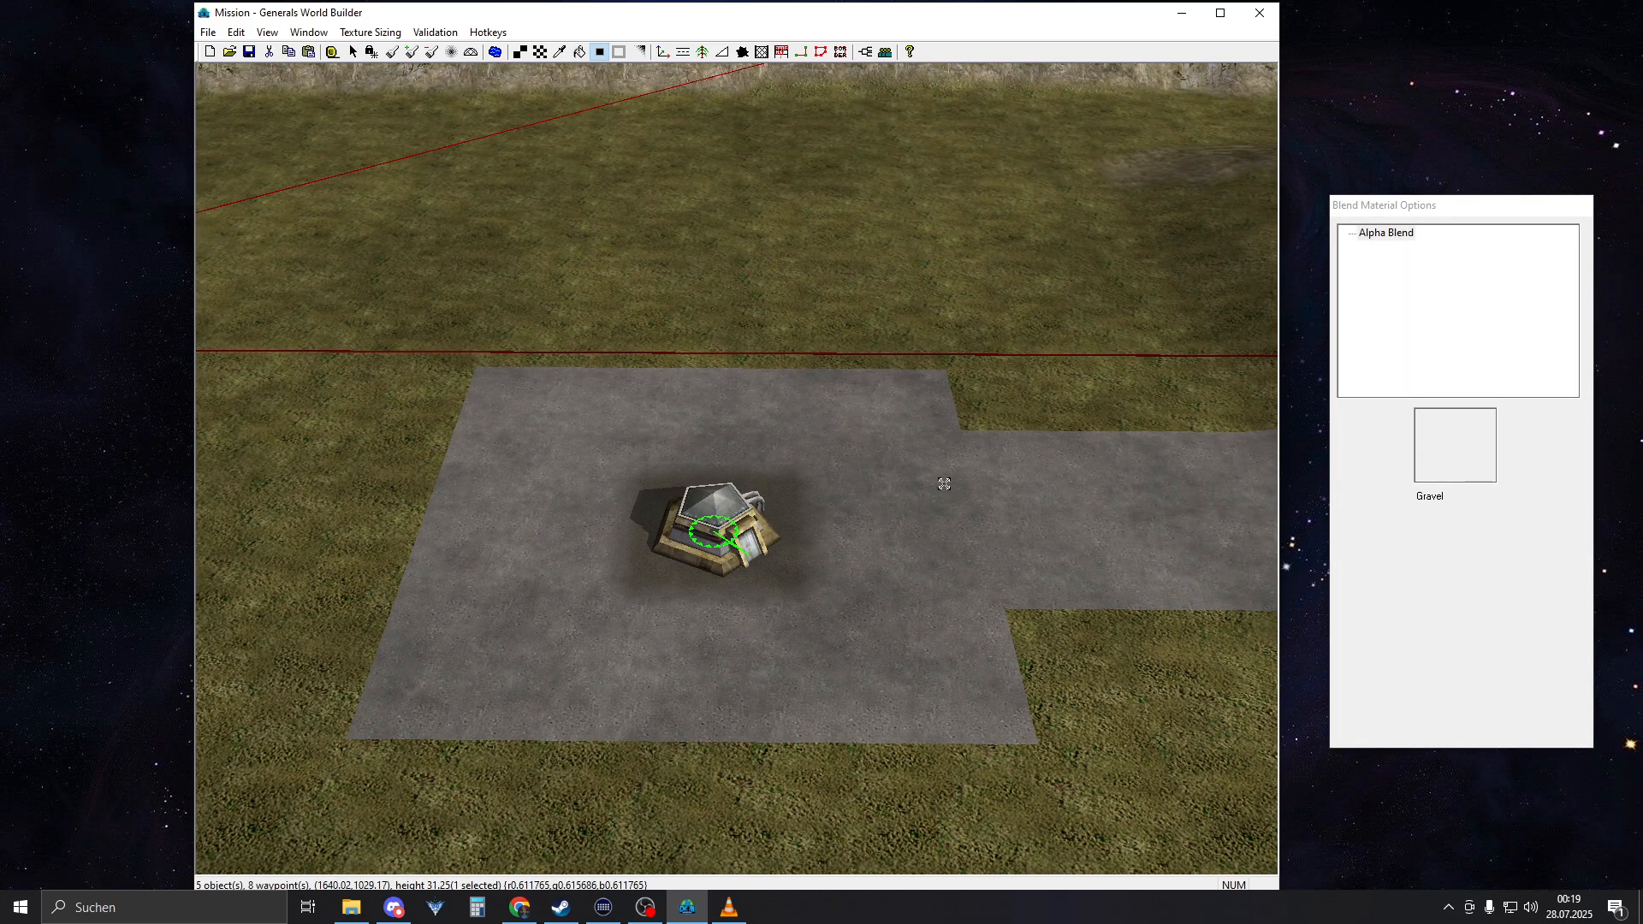
click(237, 34)
click(258, 51)
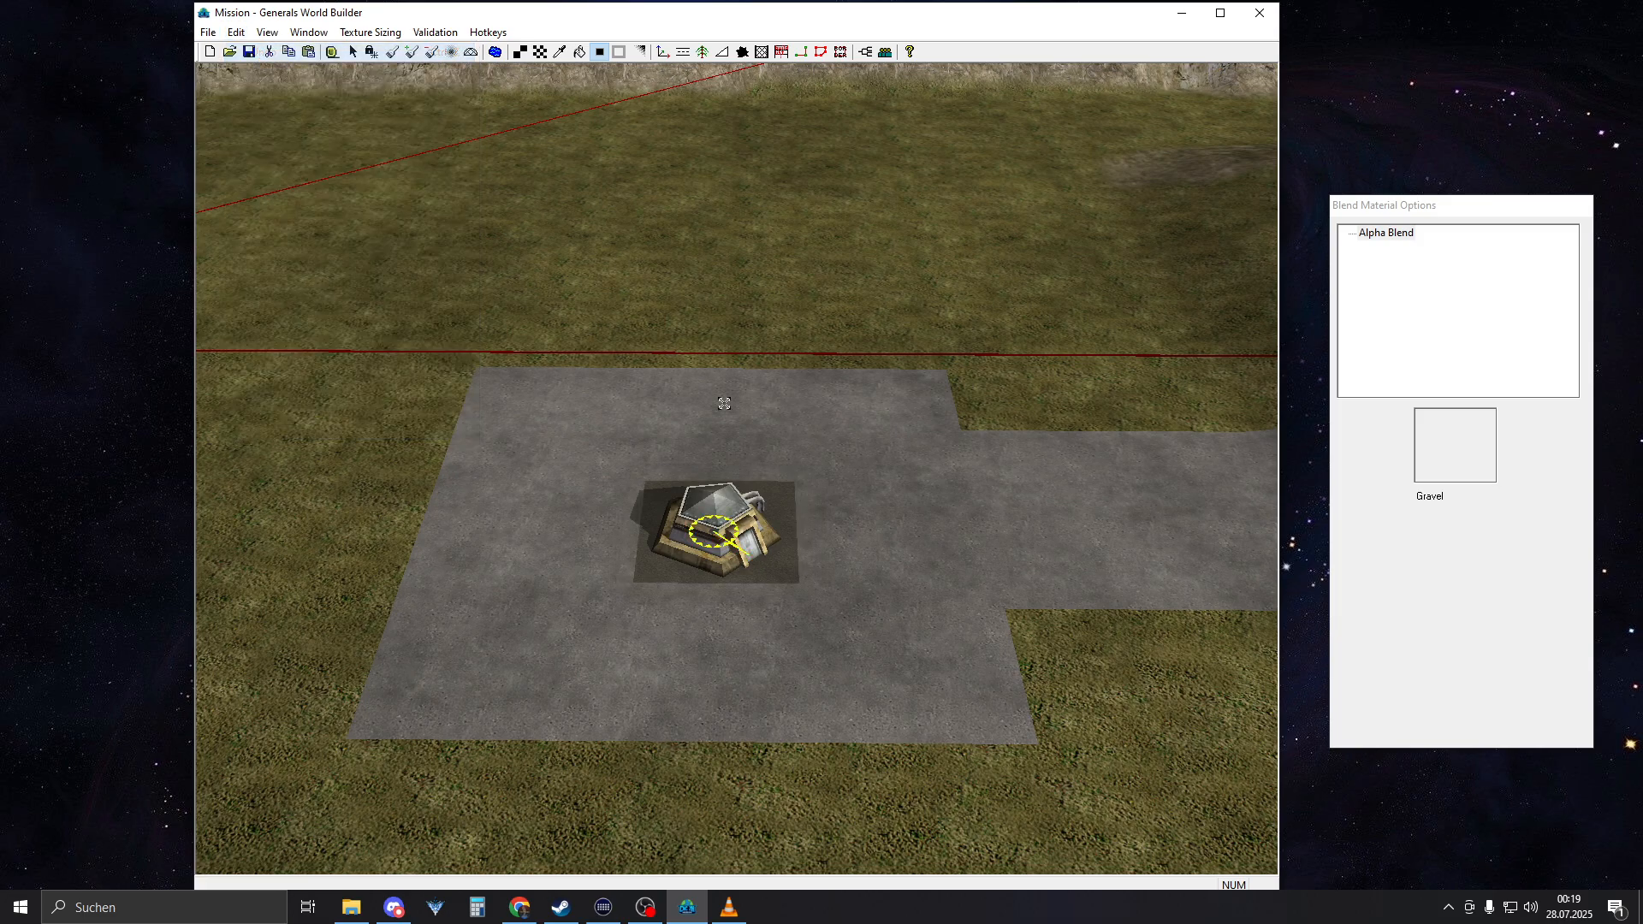
Draw a CautionAreaYellow road strip along the road-facing edge of the bunker's asphalt patch
scroll(724, 403, up, 4)
click(682, 51)
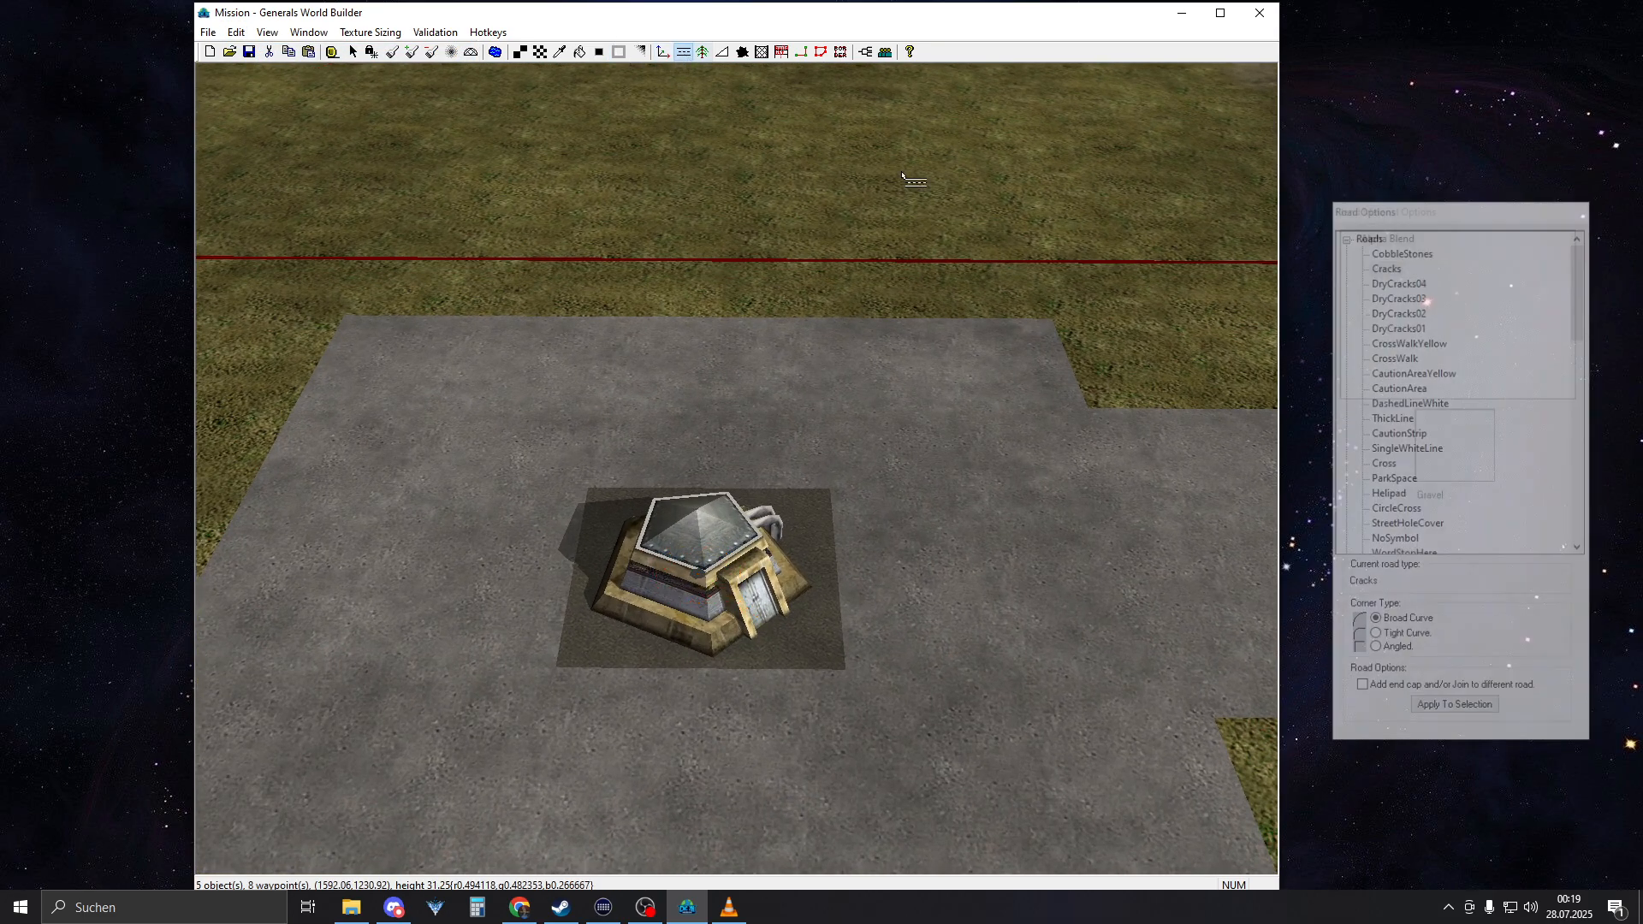
click(1350, 239)
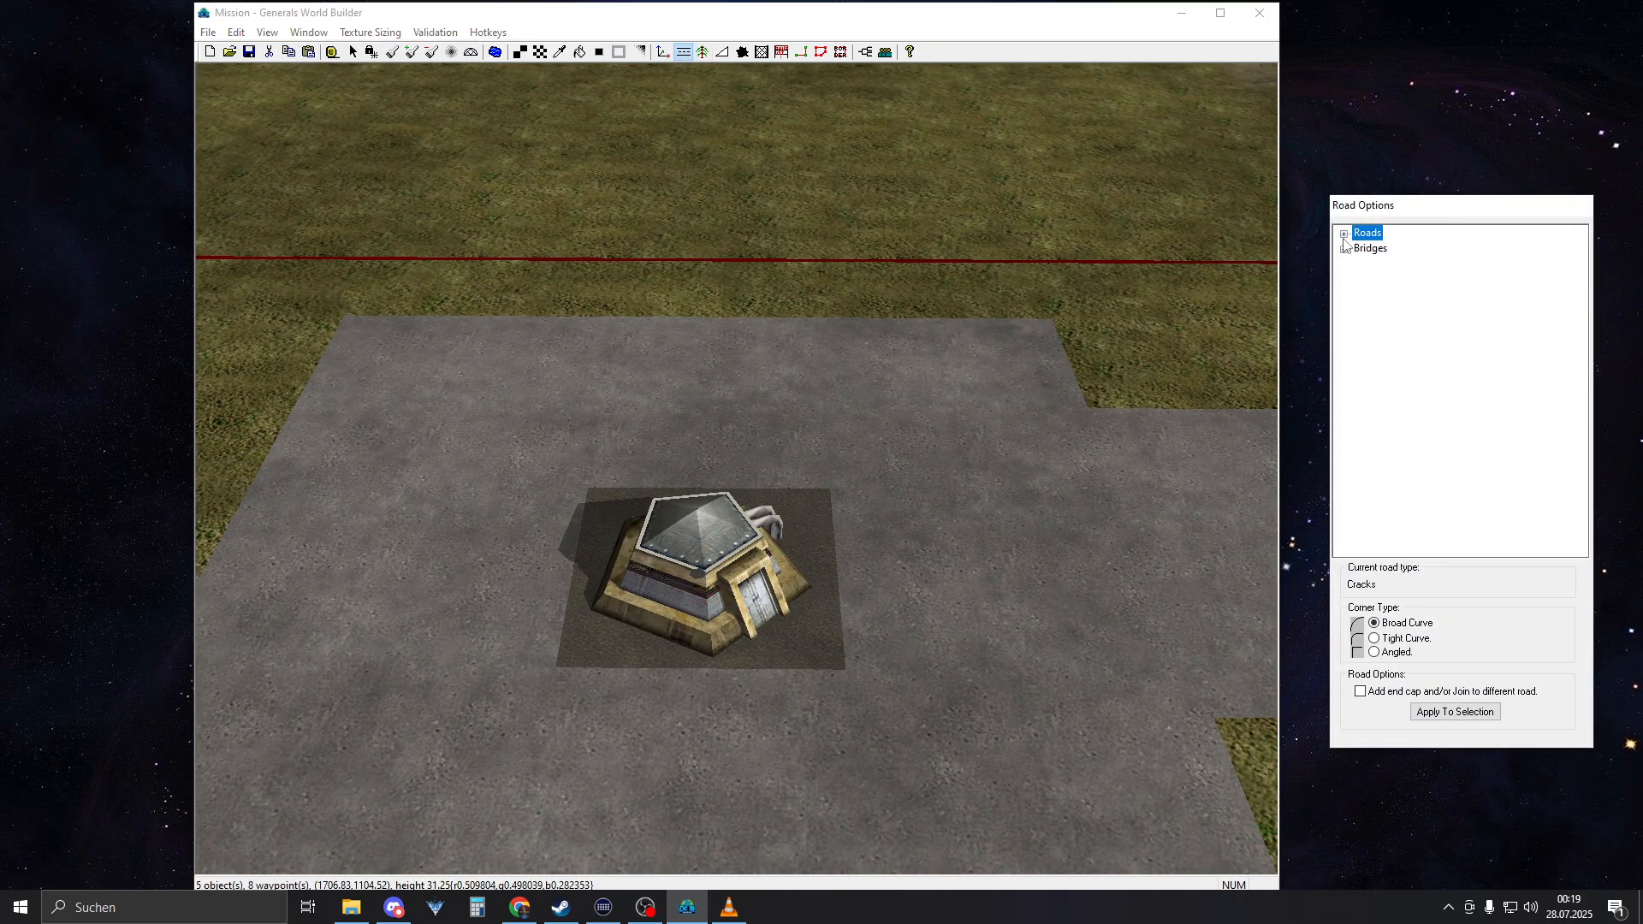
click(1344, 235)
click(1395, 356)
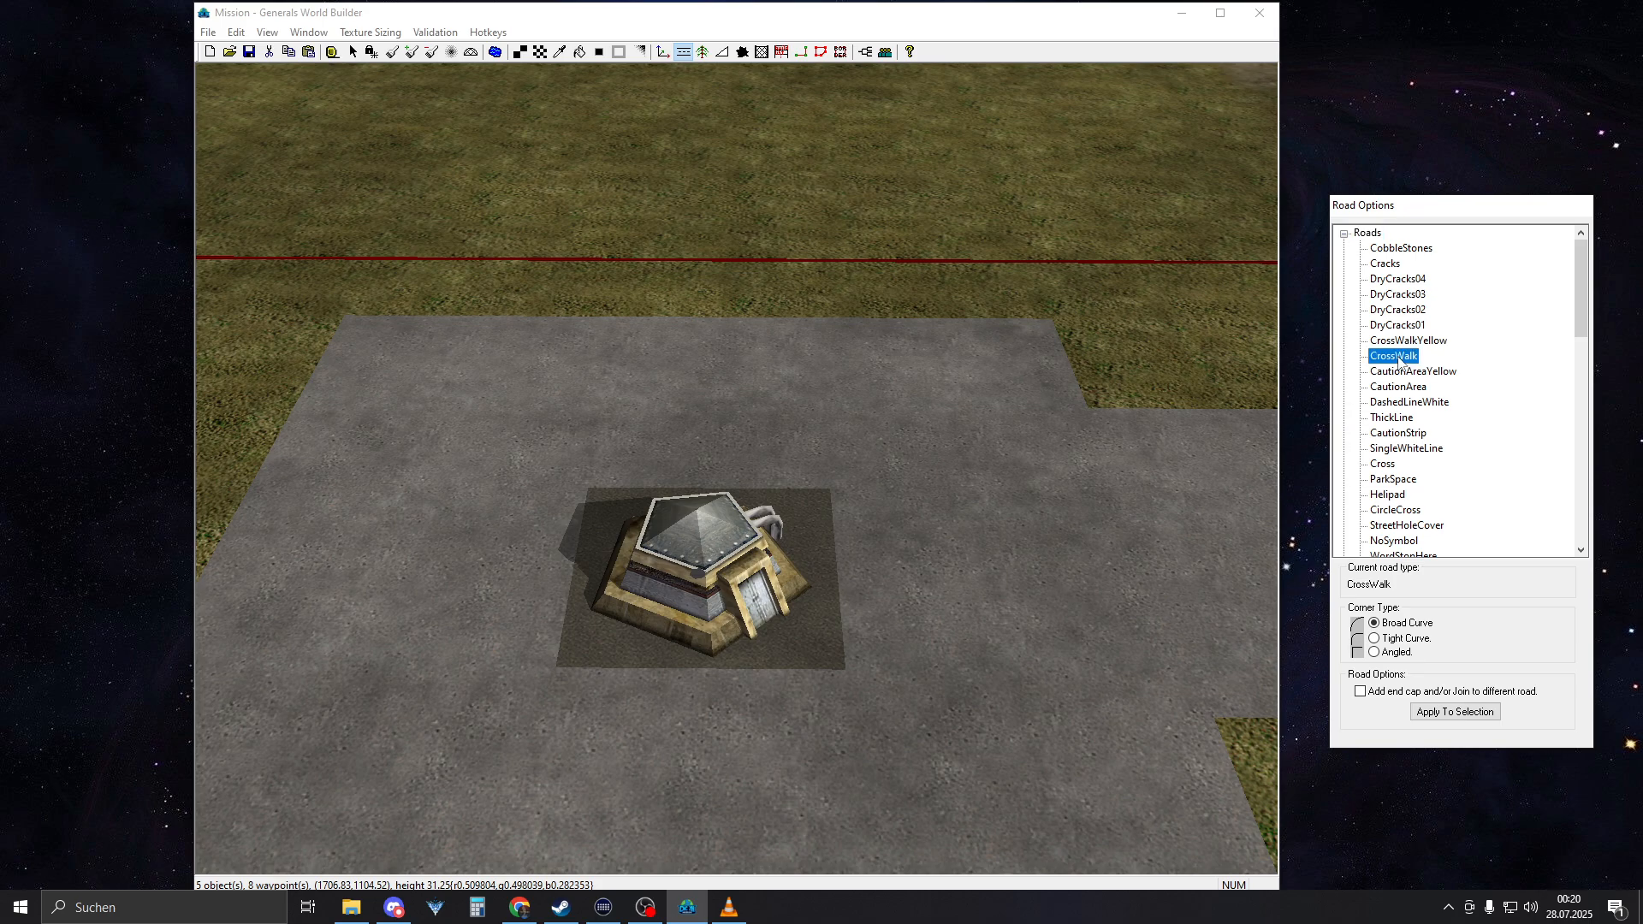
click(1405, 372)
scroll(825, 615, up, 3)
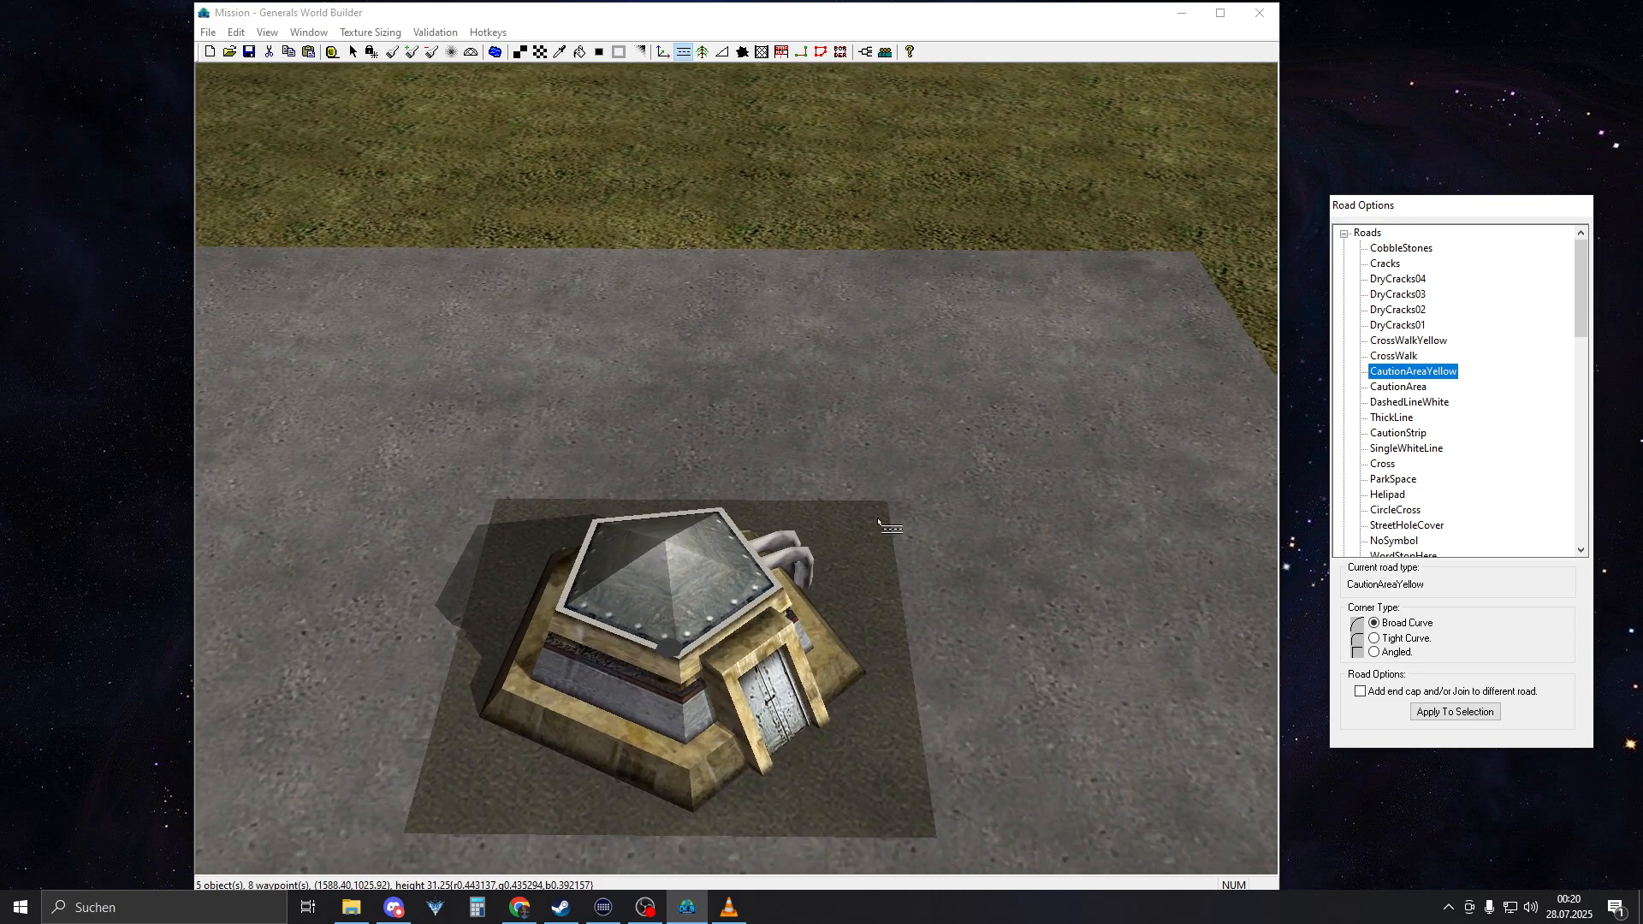
drag(879, 511, 899, 740)
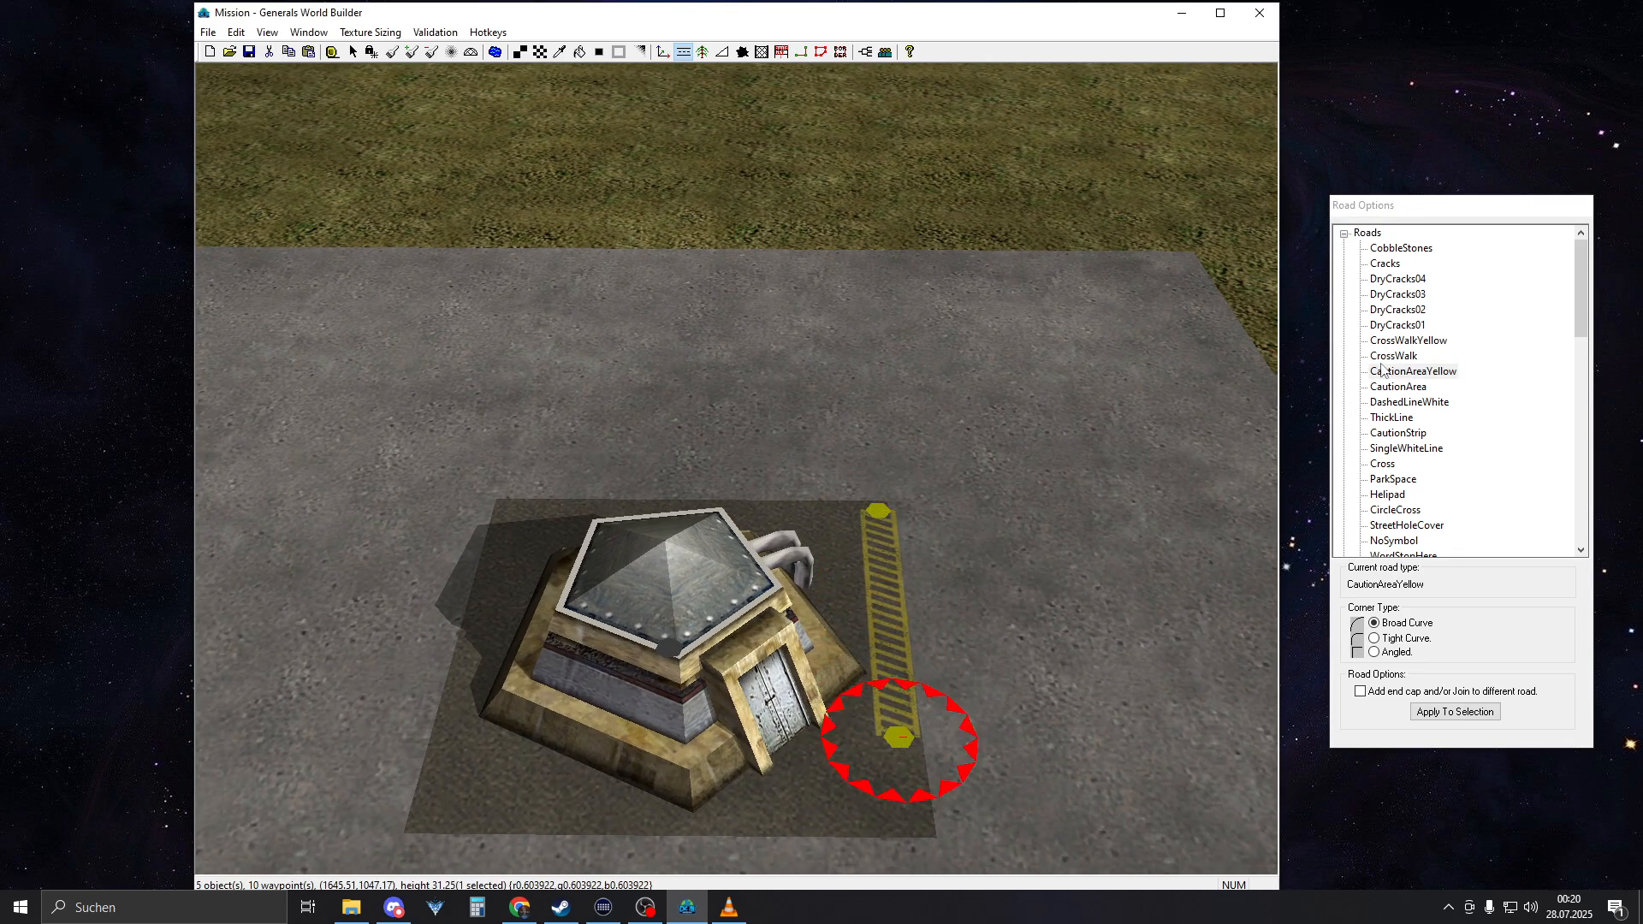
Shorten the yellow caution strip so it covers only the patch's far corner, and set its corner type to Angled
right_drag(1223, 637, 1190, 482)
right_drag(1202, 369, 1098, 415)
key(s)
drag(720, 597, 733, 499)
drag(731, 416, 737, 410)
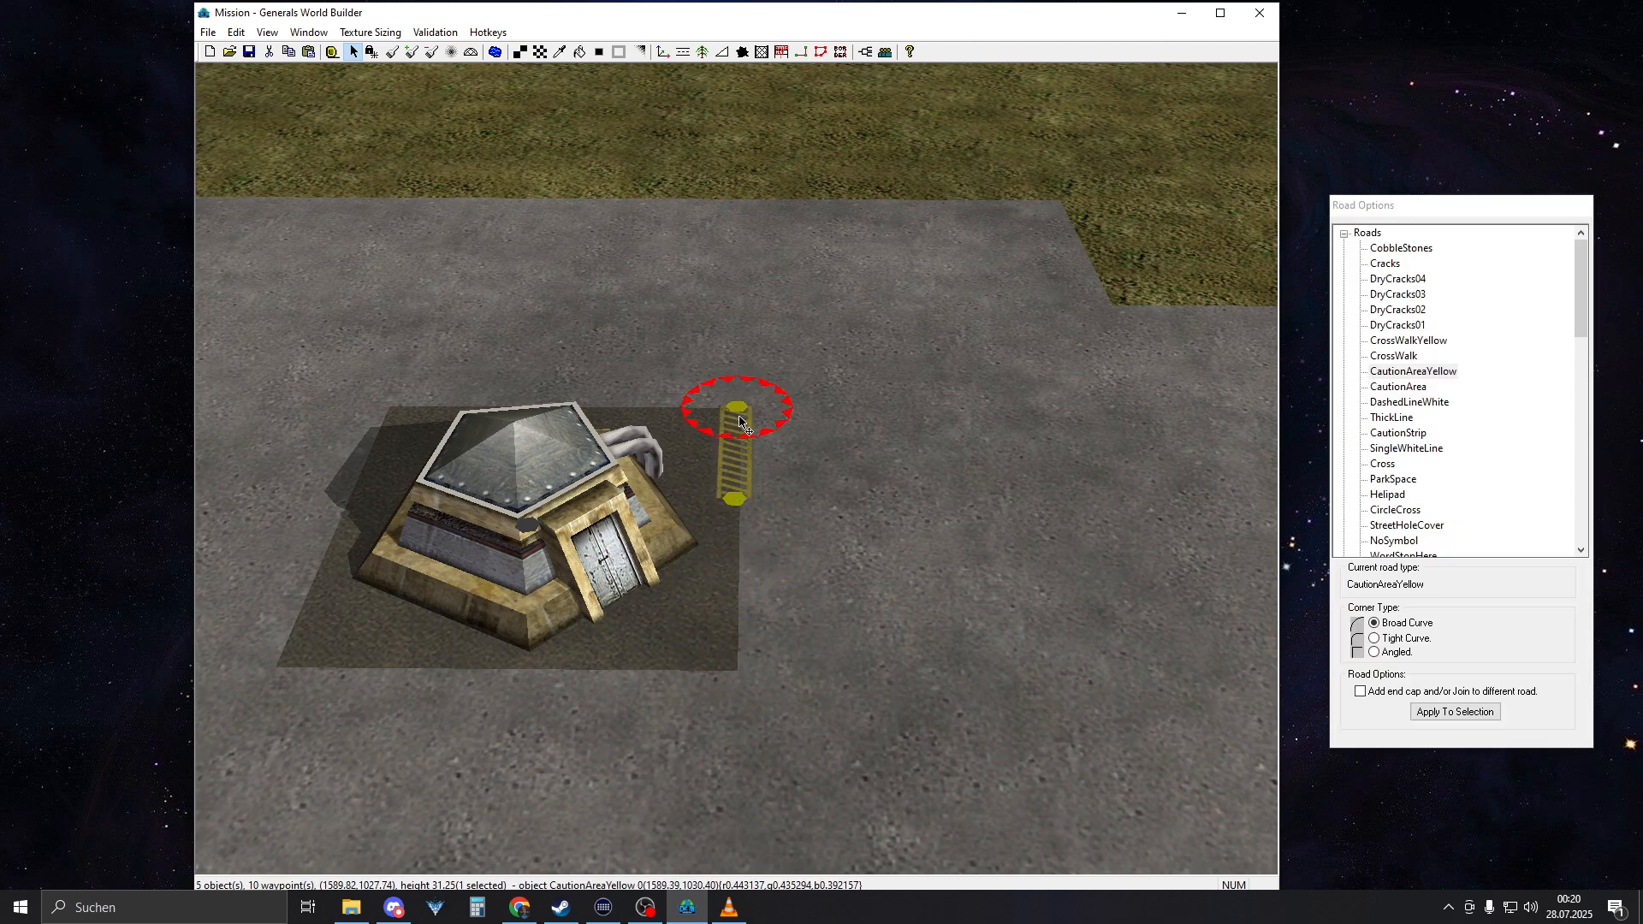
right_drag(891, 430, 968, 515)
click(869, 441)
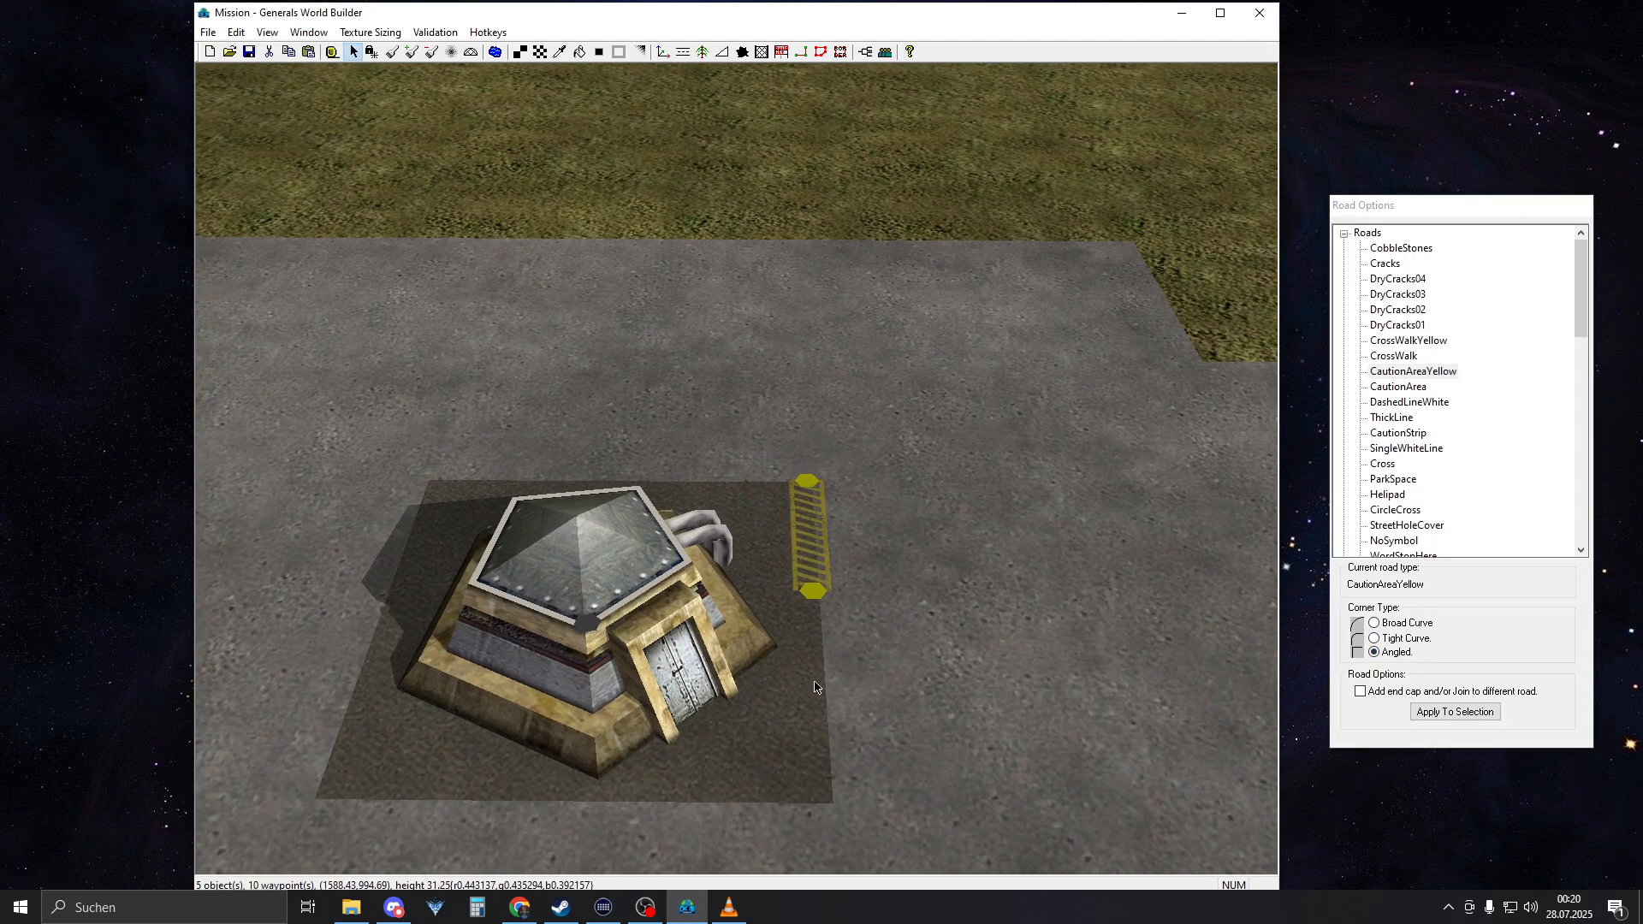
click(830, 516)
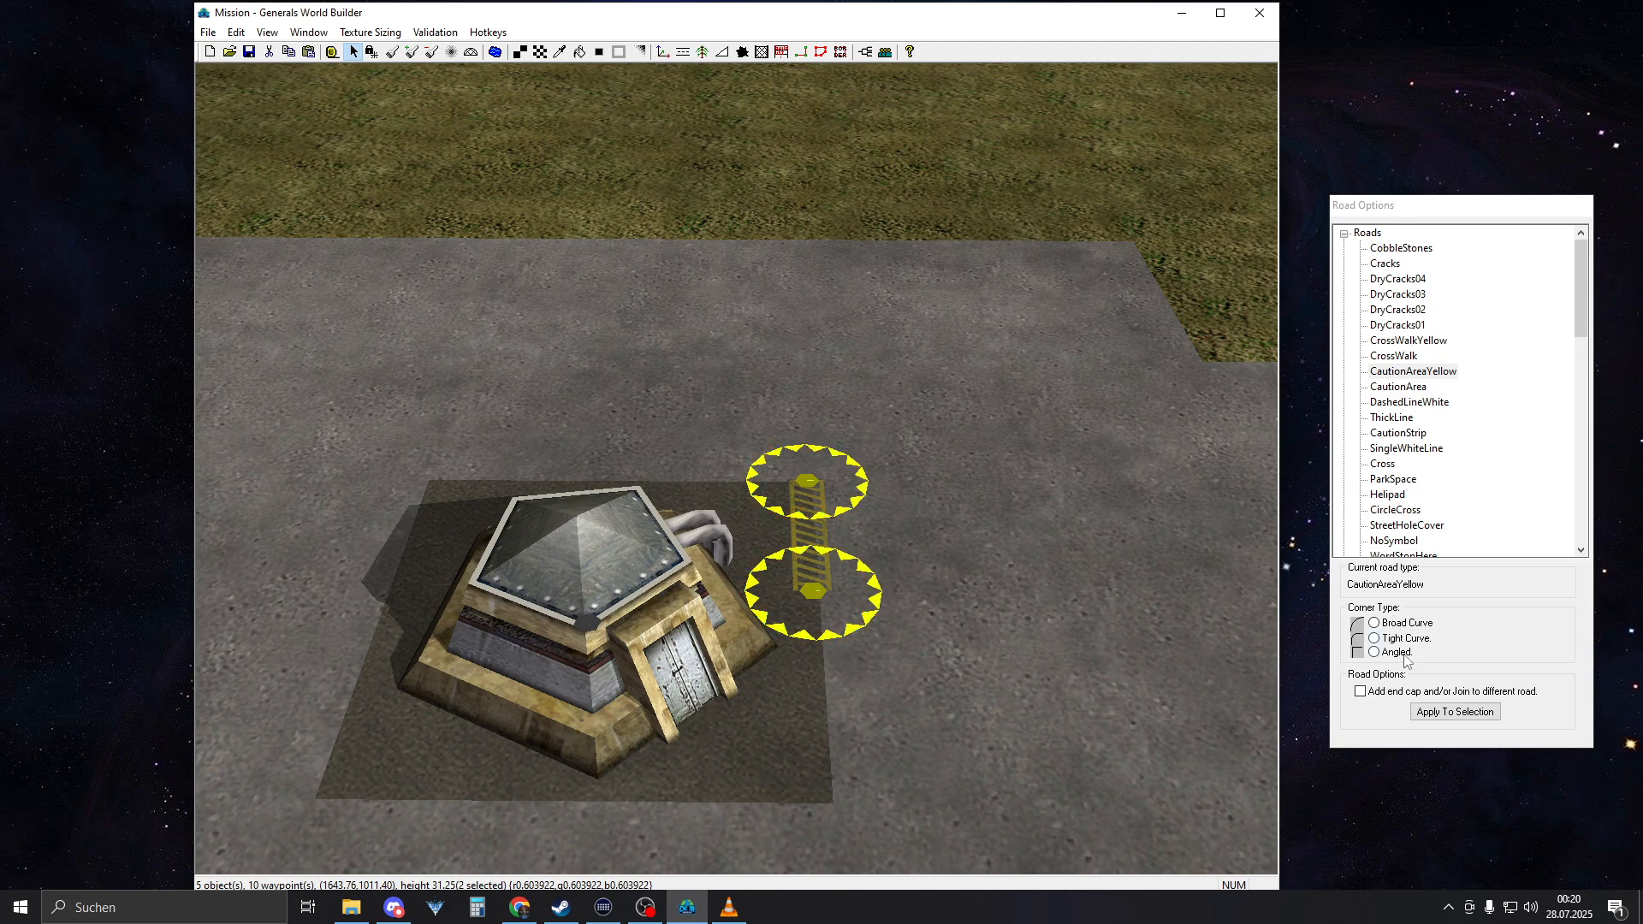
click(900, 308)
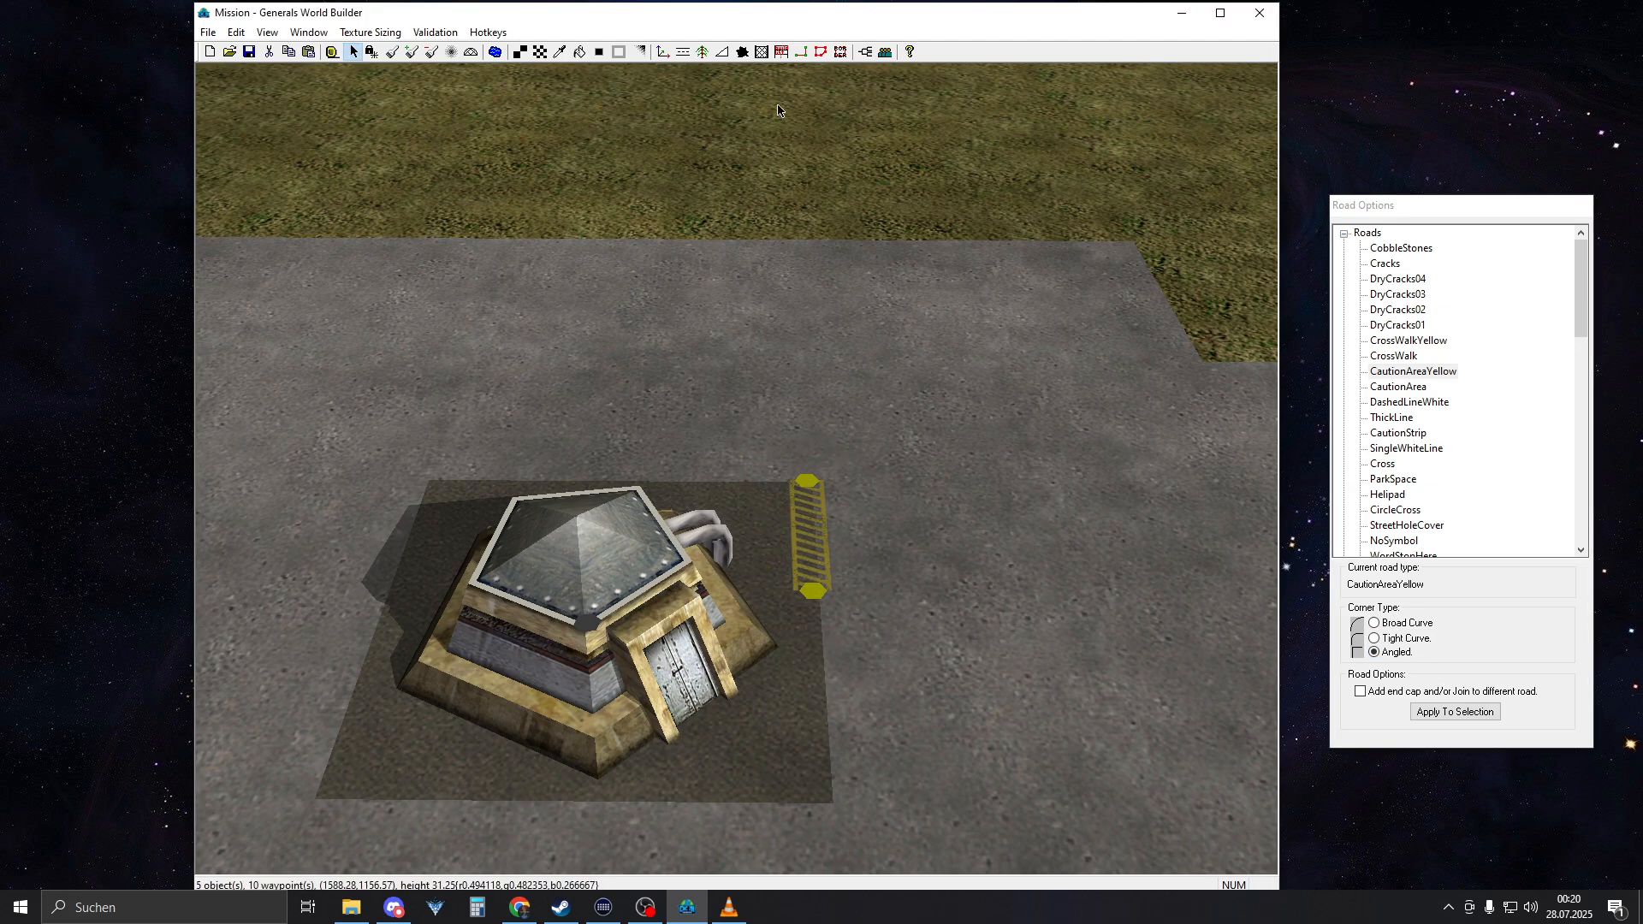
Add a second yellow caution strip at right angles from the same corner, and shift the strips' nodes inside the asphalt patch
drag(807, 481, 690, 466)
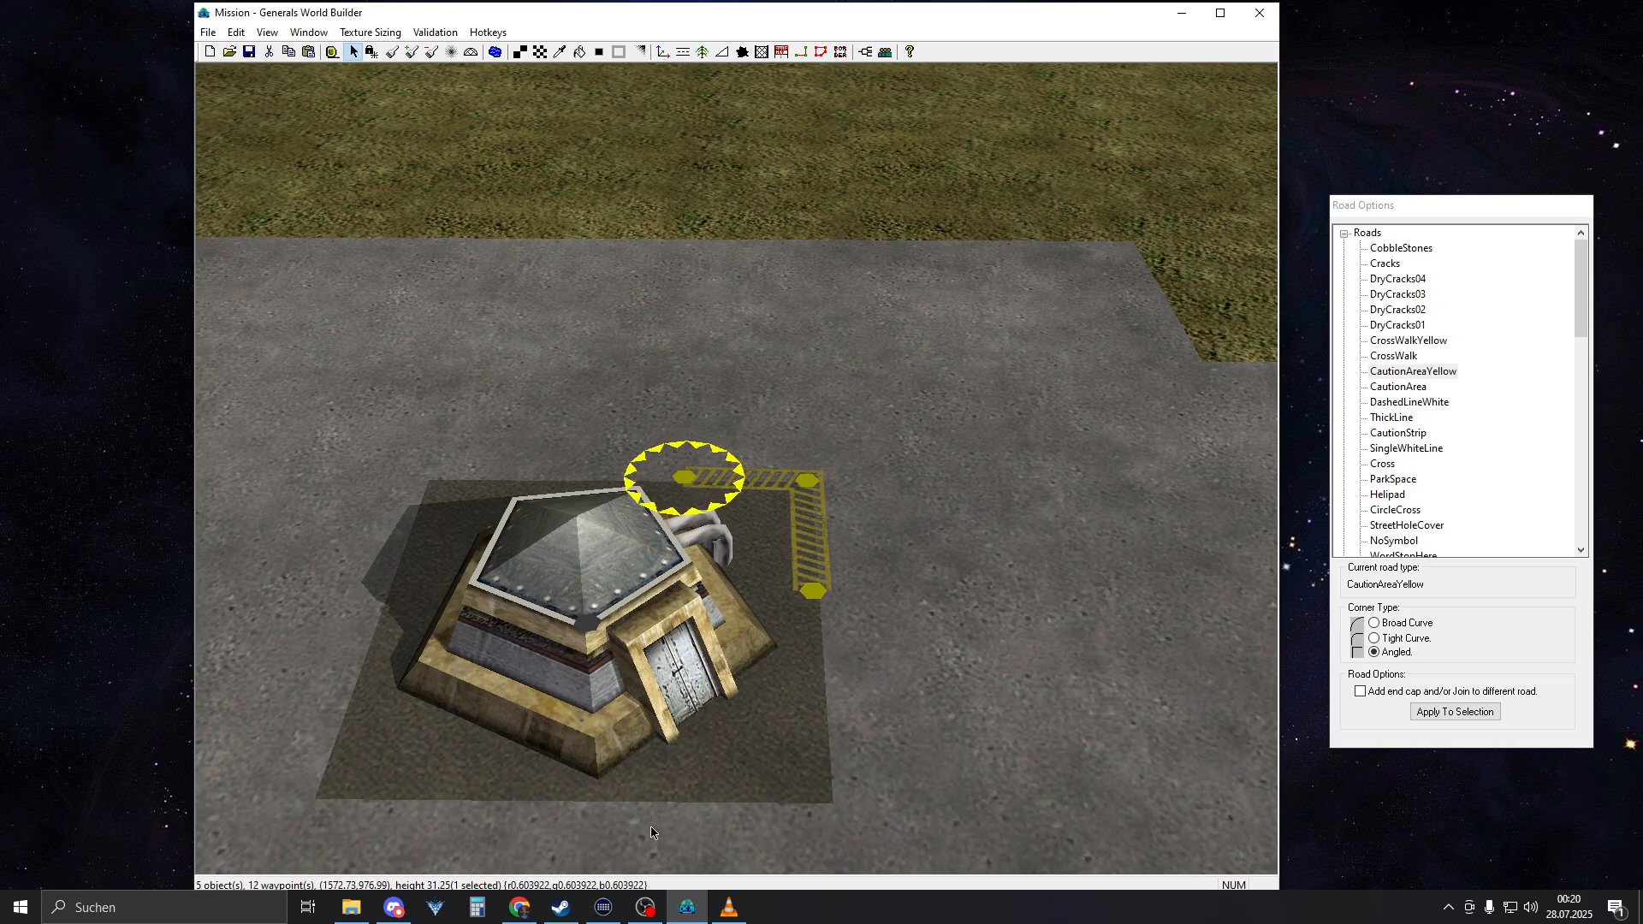
click(728, 907)
click(729, 907)
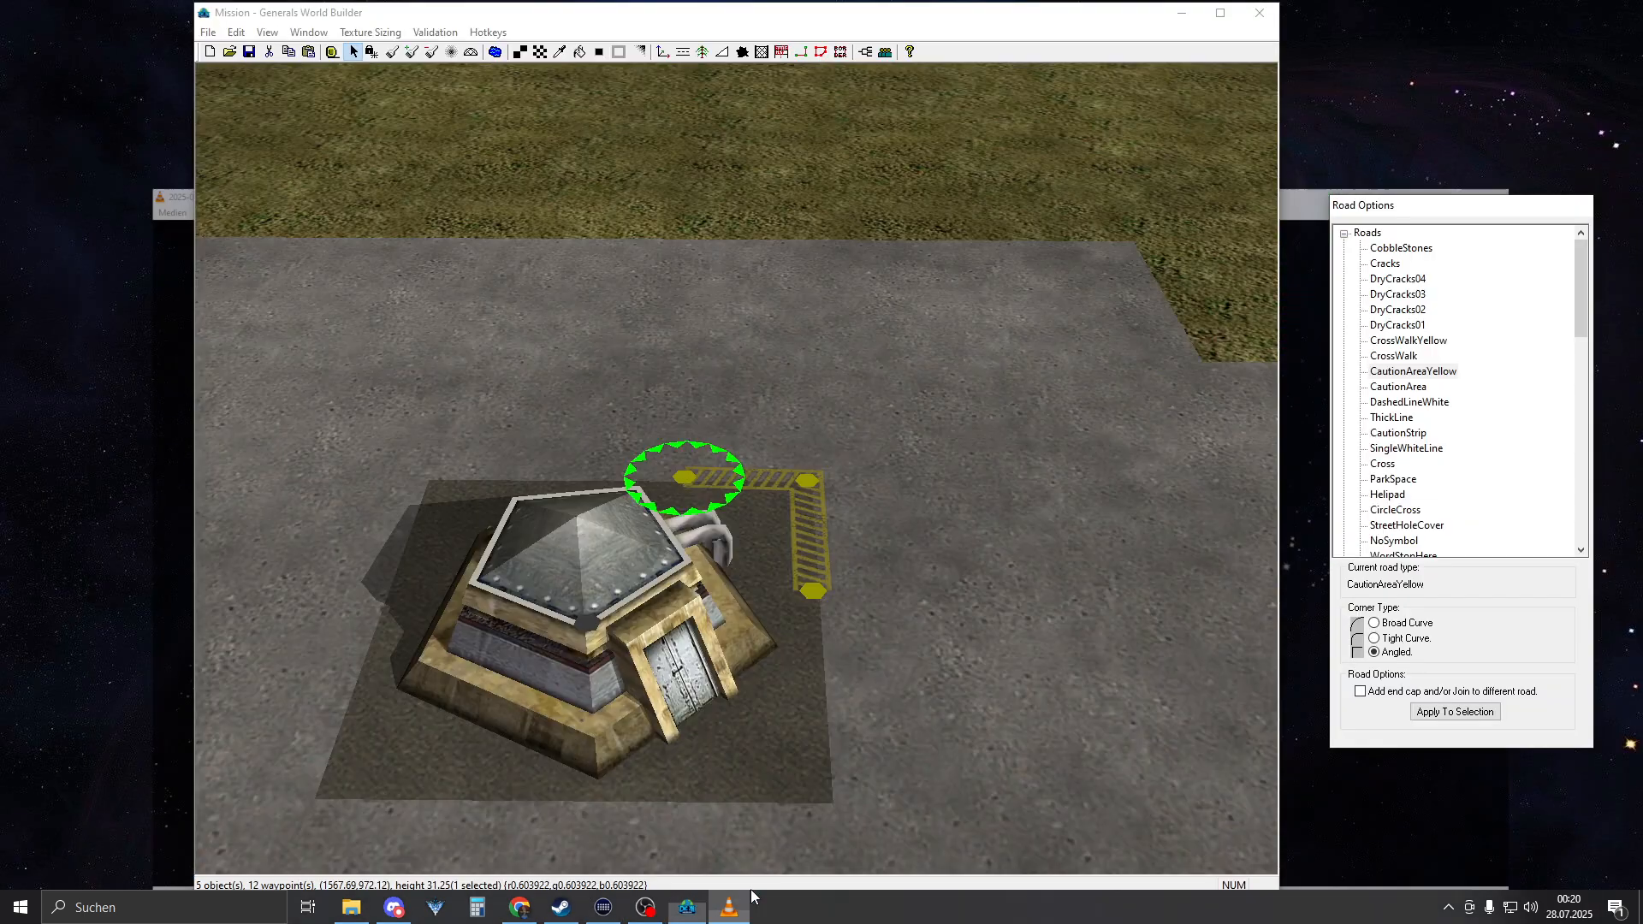
drag(669, 491, 659, 498)
click(839, 484)
drag(839, 484, 829, 497)
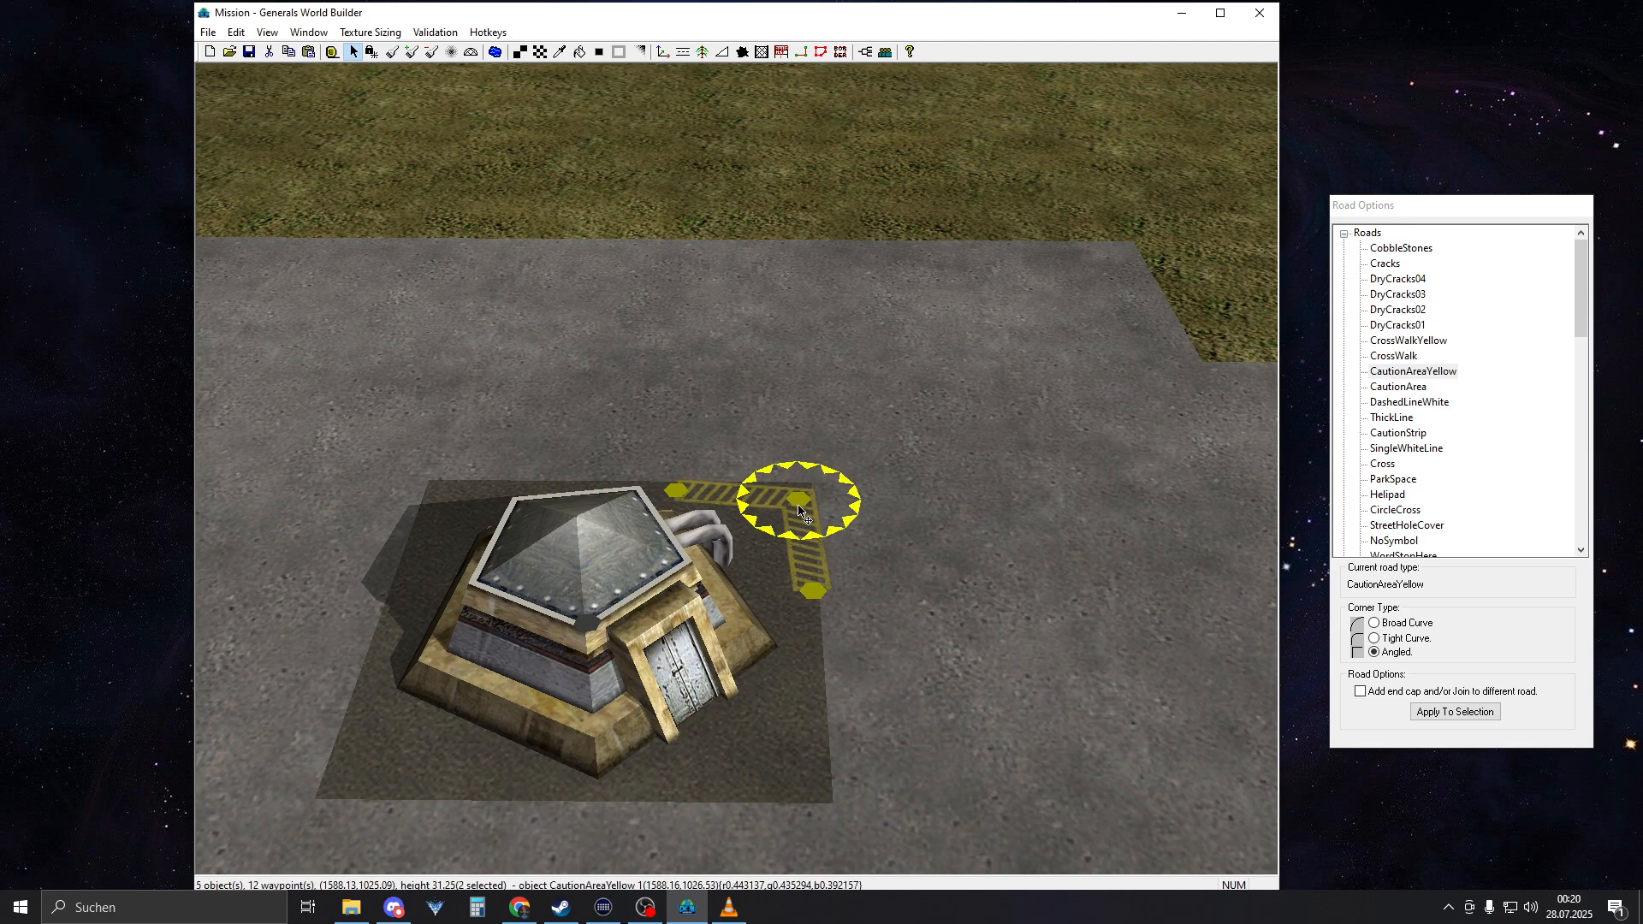
drag(817, 609, 803, 603)
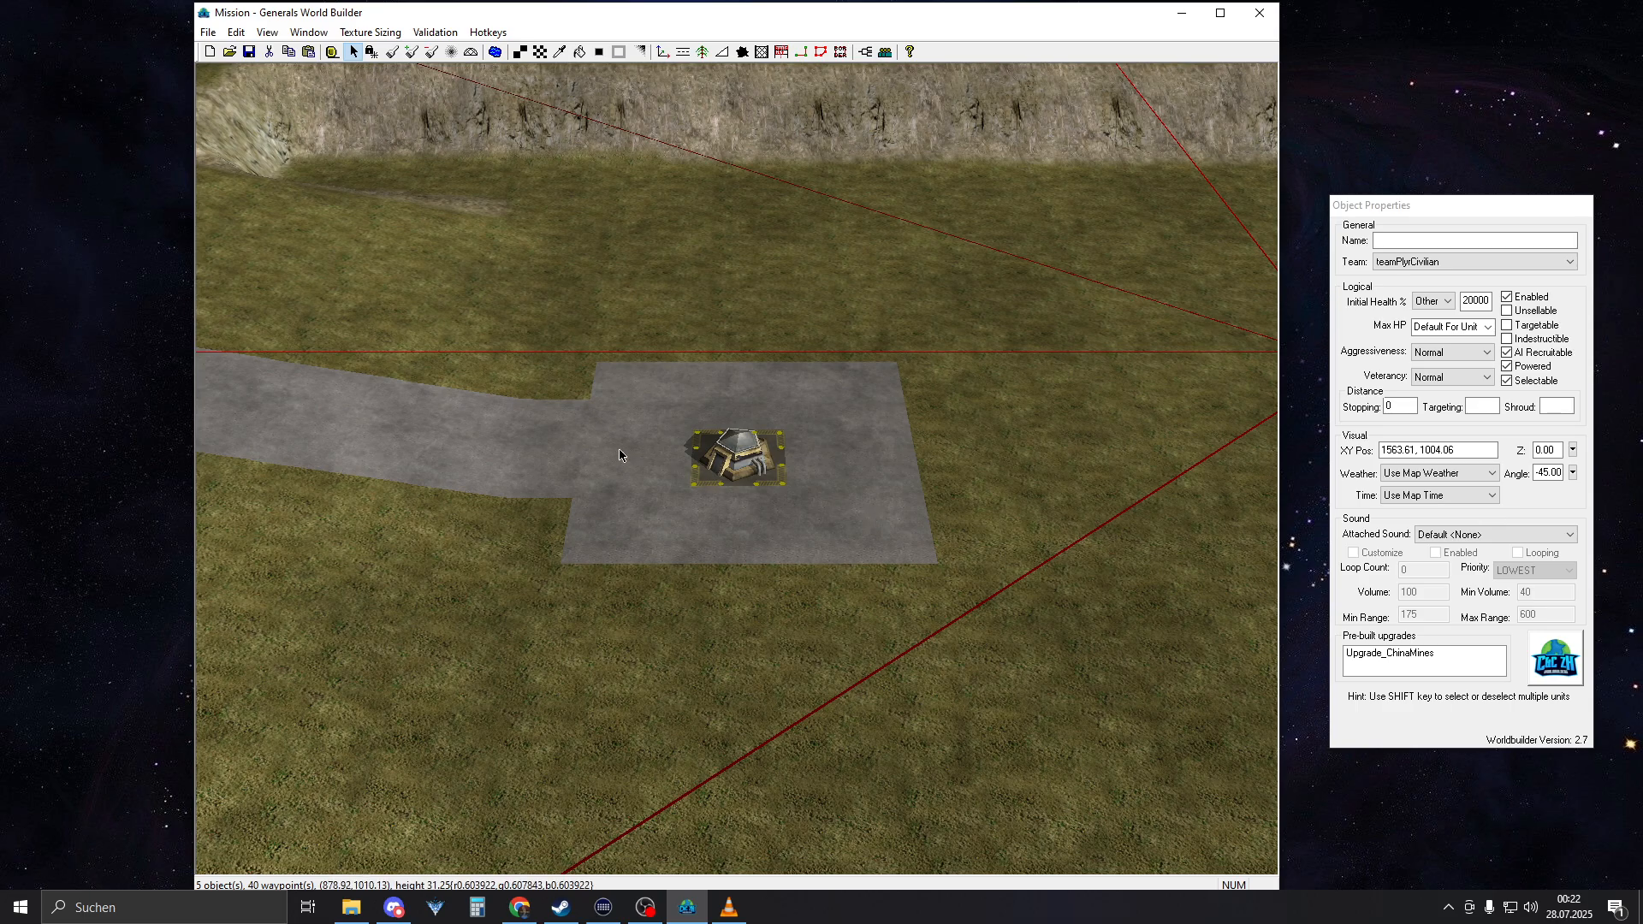
Inspect the yellow corner markings around both bunkers and compare them with the central building in the VLC reference video
middle_drag(618, 448, 1141, 442)
scroll(707, 505, up, 5)
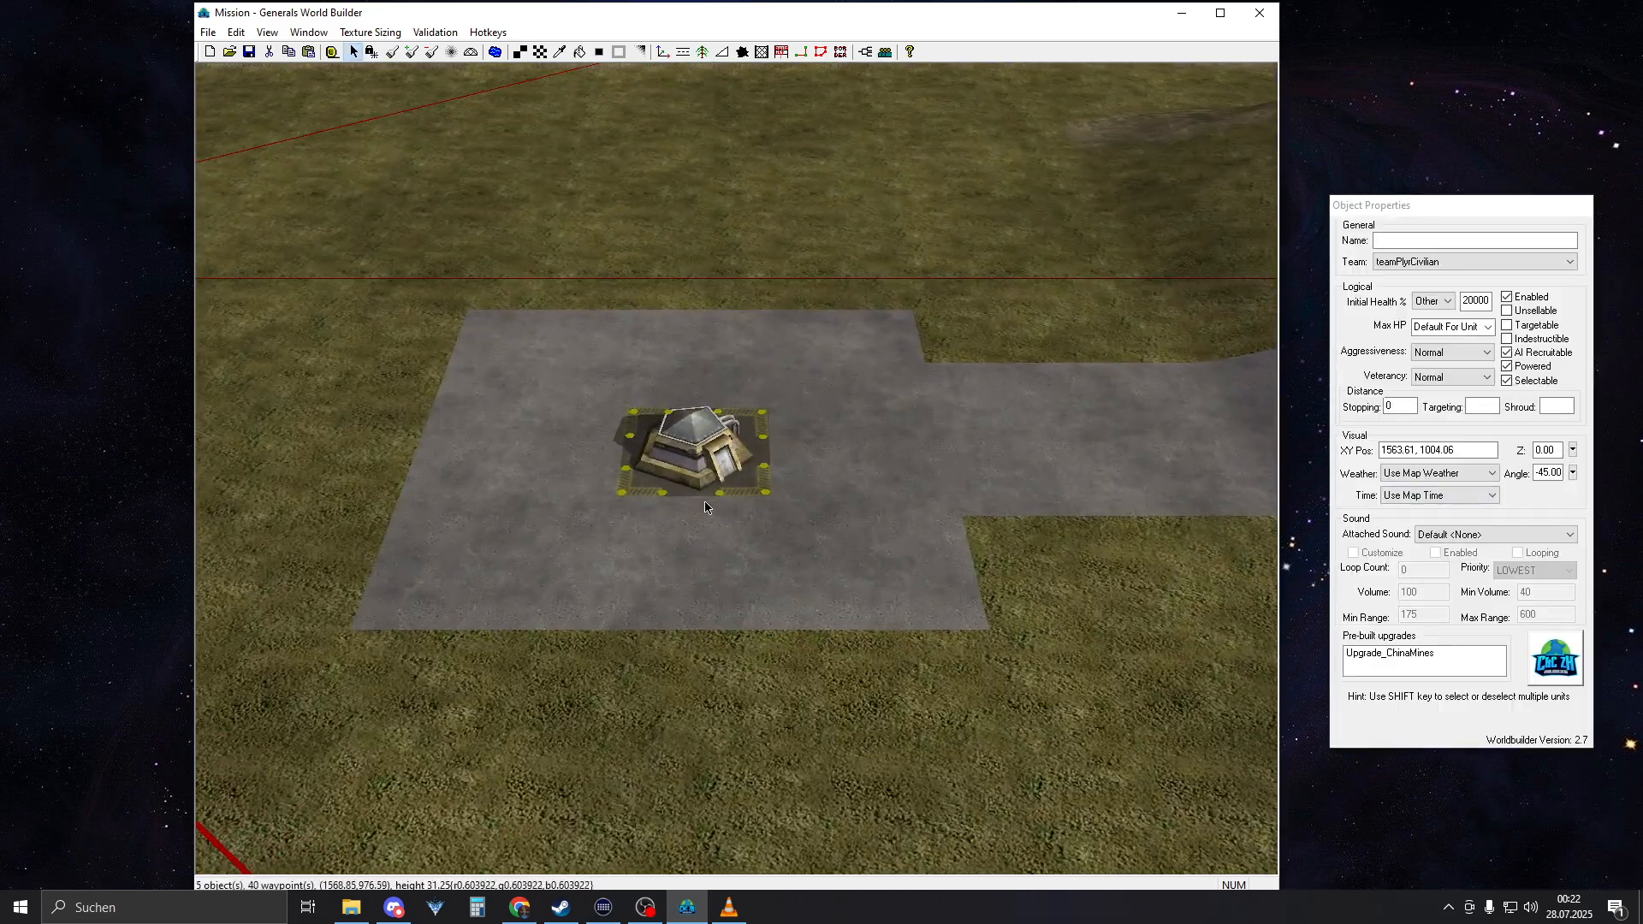
scroll(707, 505, up, 2)
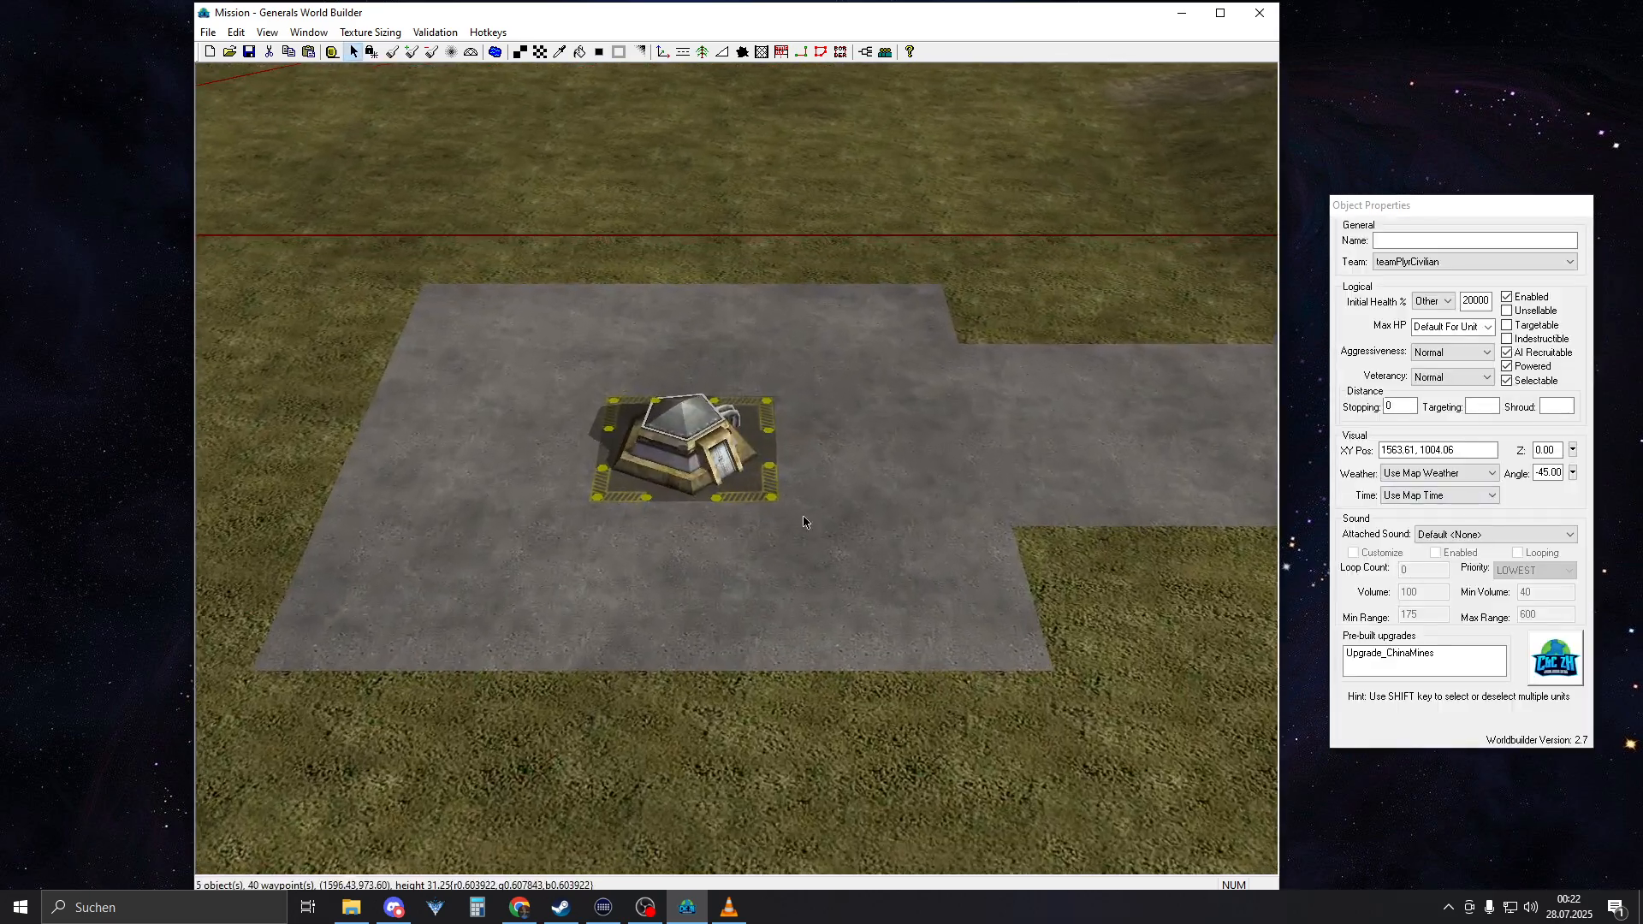
right_drag(705, 420, 780, 468)
mouse_move(780, 467)
middle_down()
mouse_move(834, 479)
mouse_move(766, 494)
middle_up()
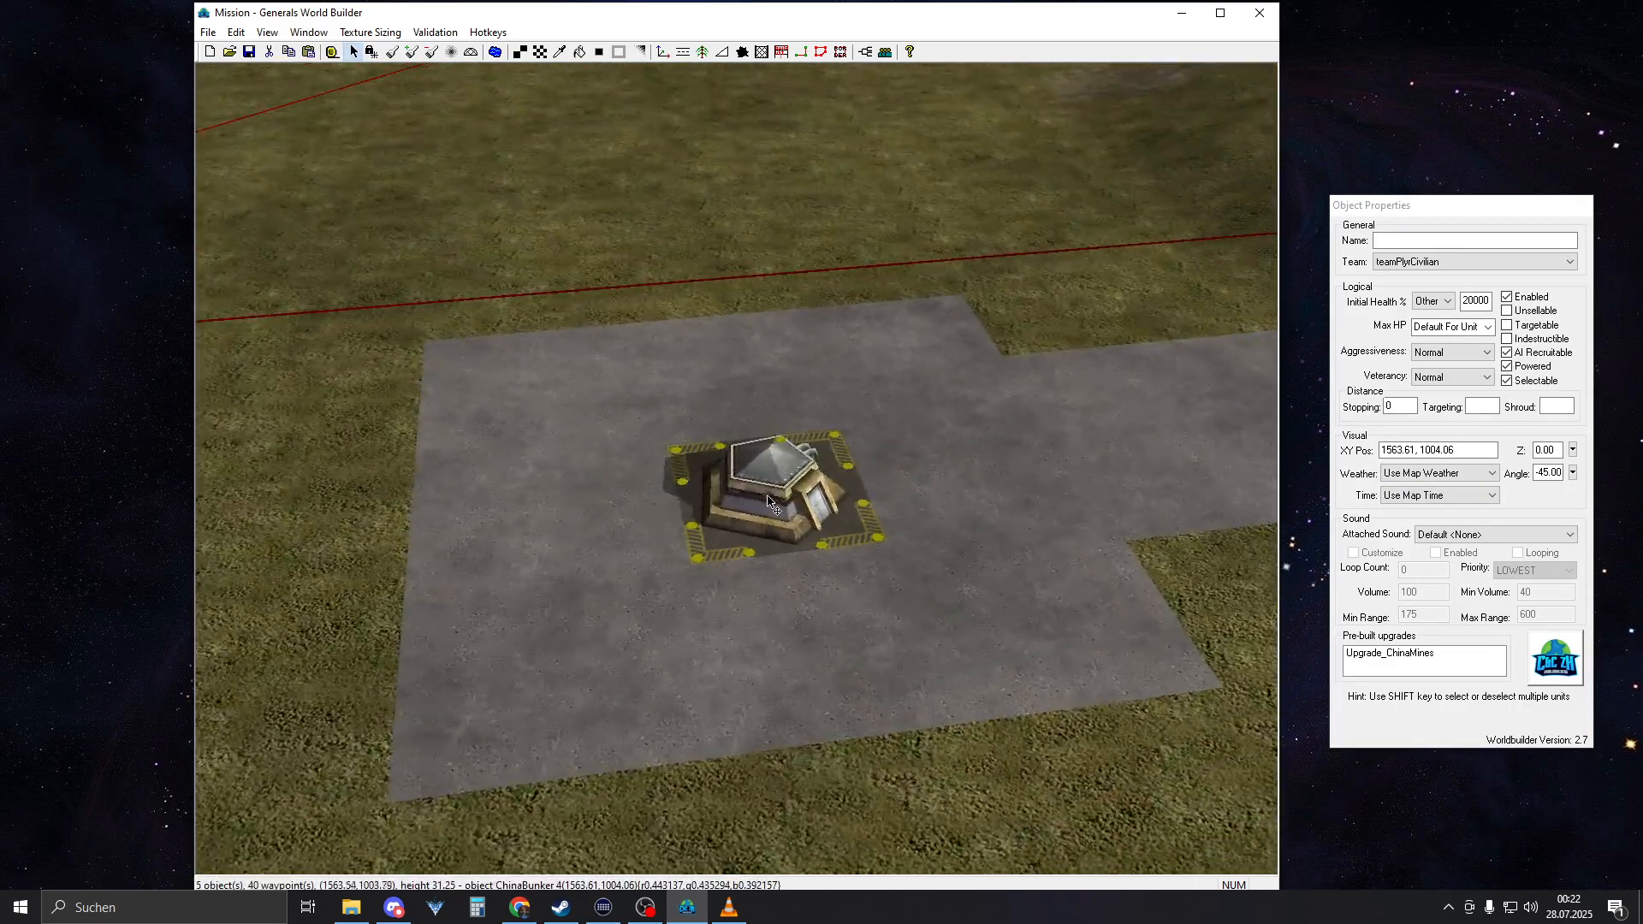
scroll(766, 494, down, 4)
click(730, 909)
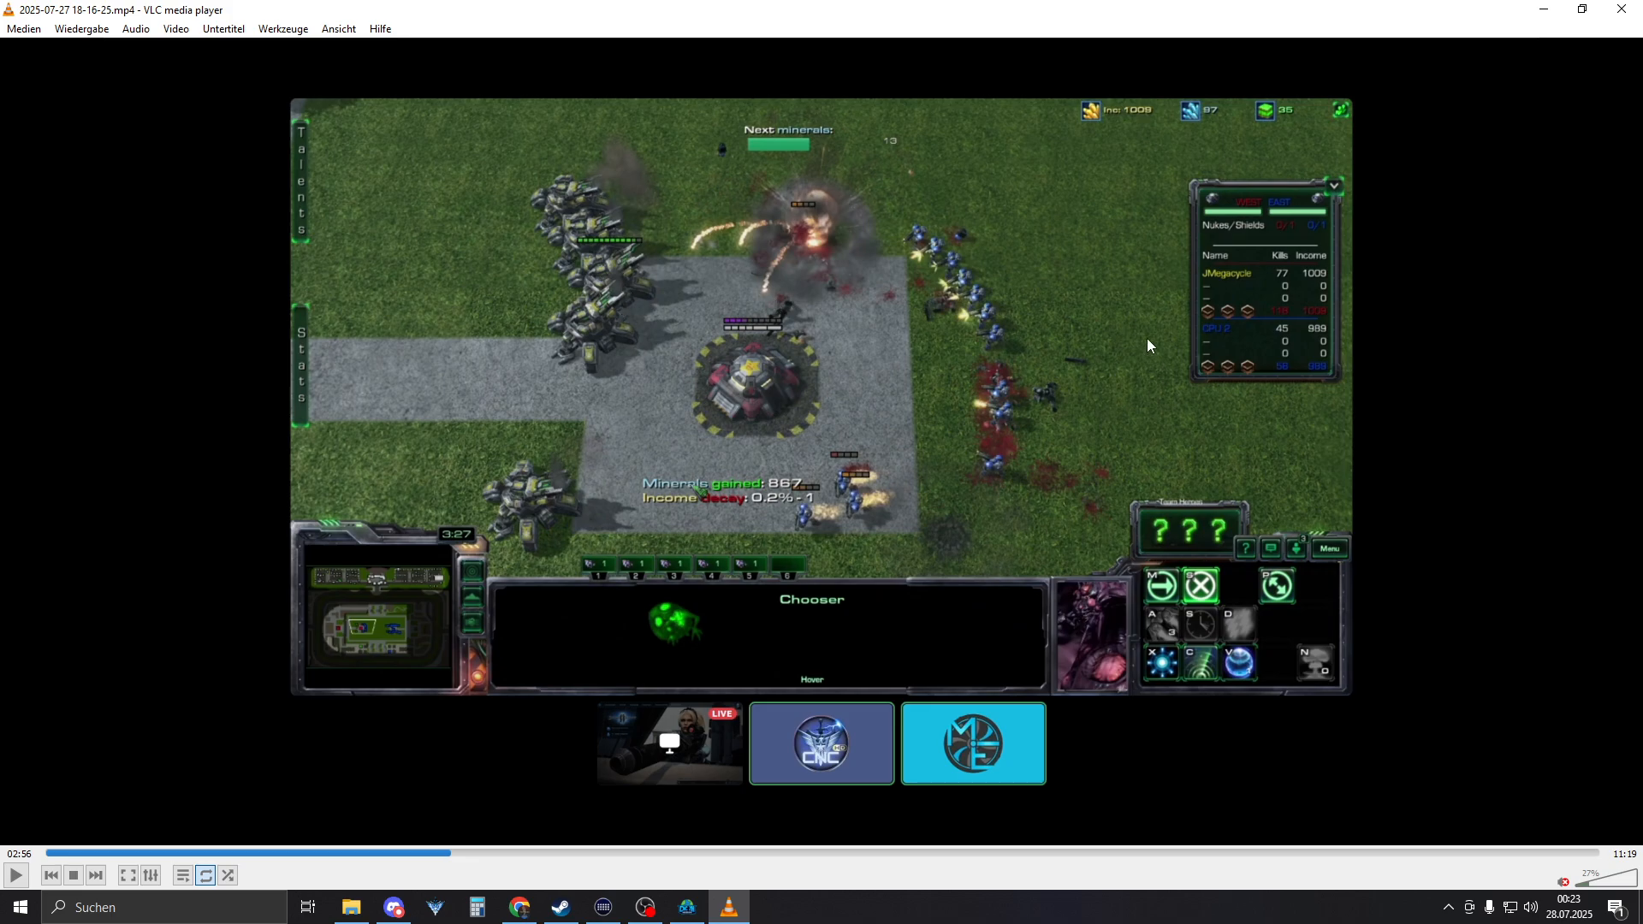
click(733, 909)
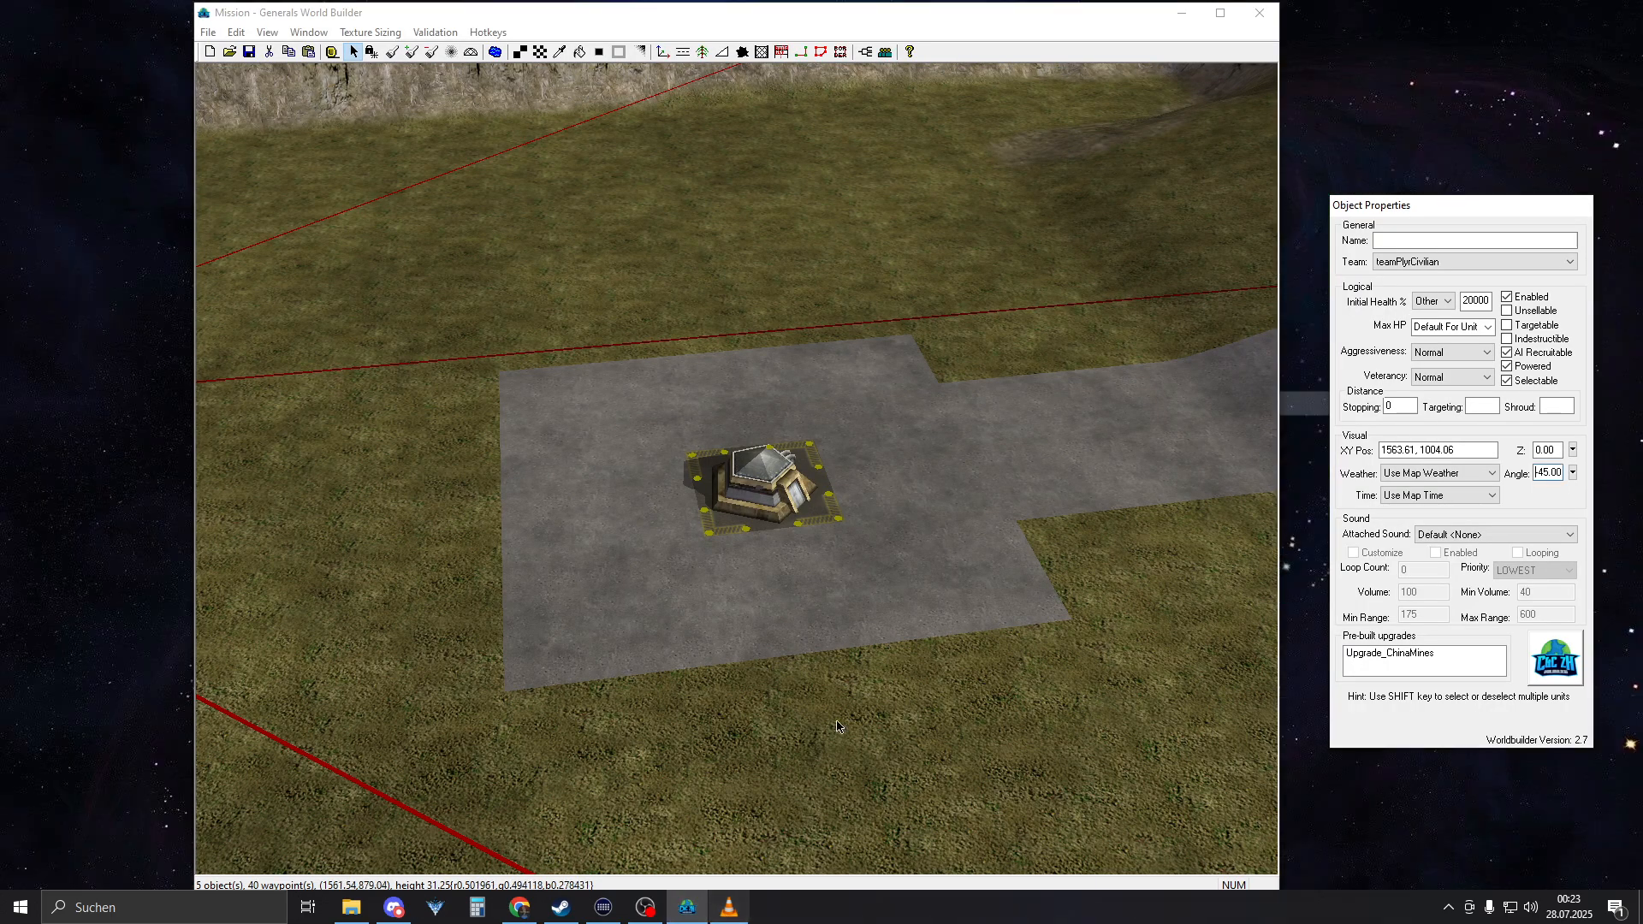
middle_drag(761, 524, 839, 520)
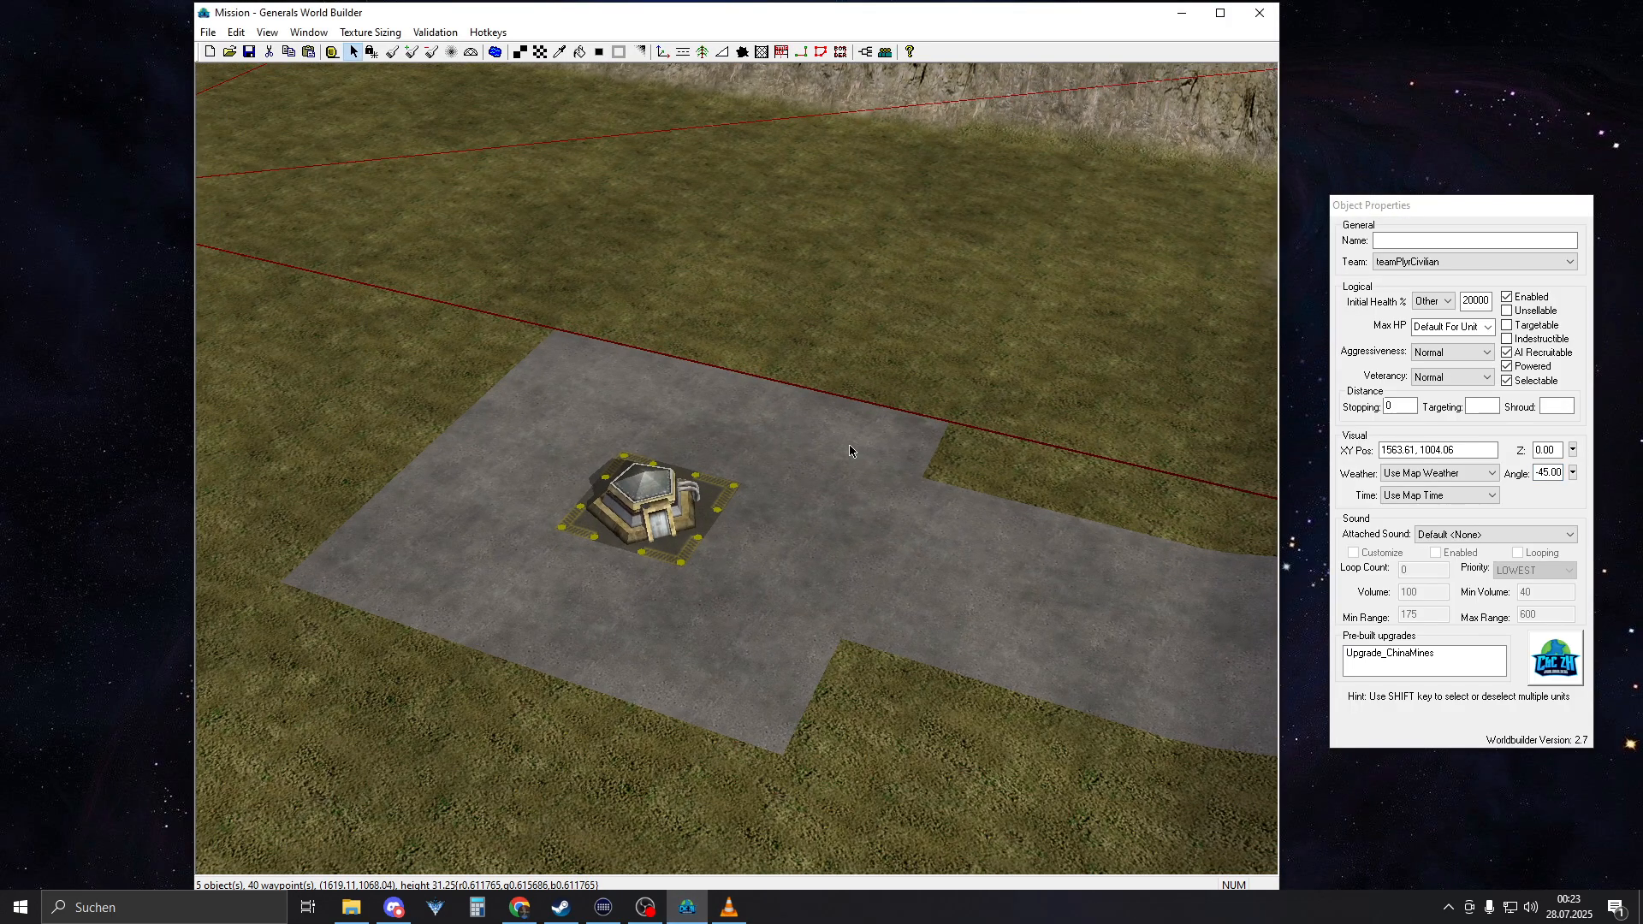
middle_drag(805, 467, 766, 462)
scroll(758, 445, up, 4)
right_drag(744, 419, 569, 374)
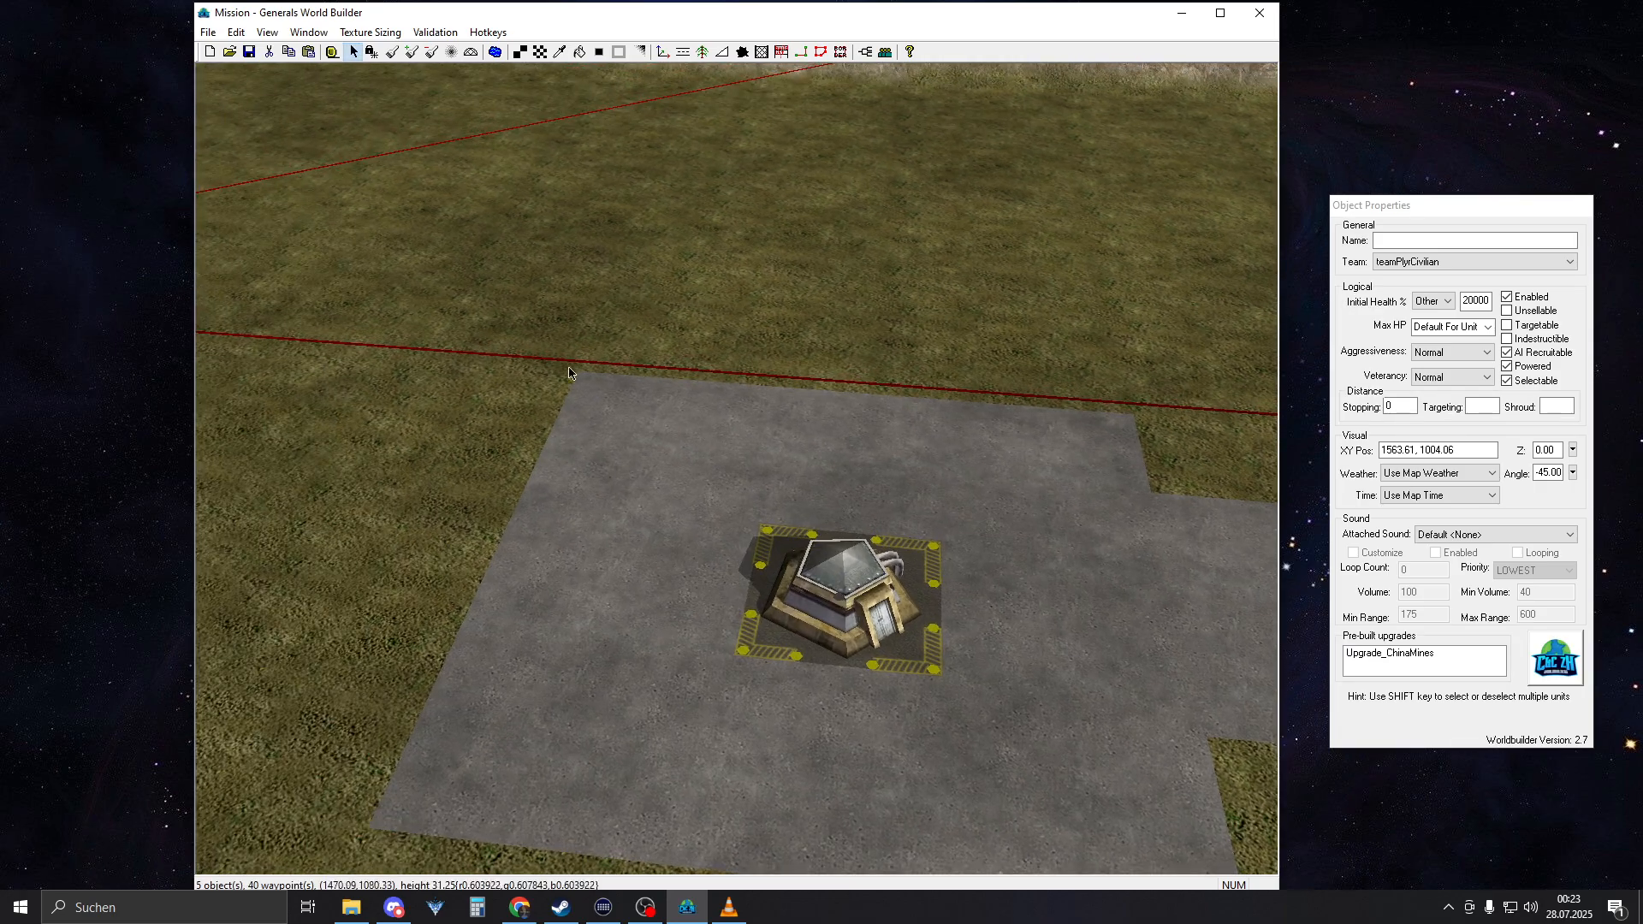
Try to lay a SingleWhiteLine road piece starting at the near outer corner of the concrete square
click(683, 51)
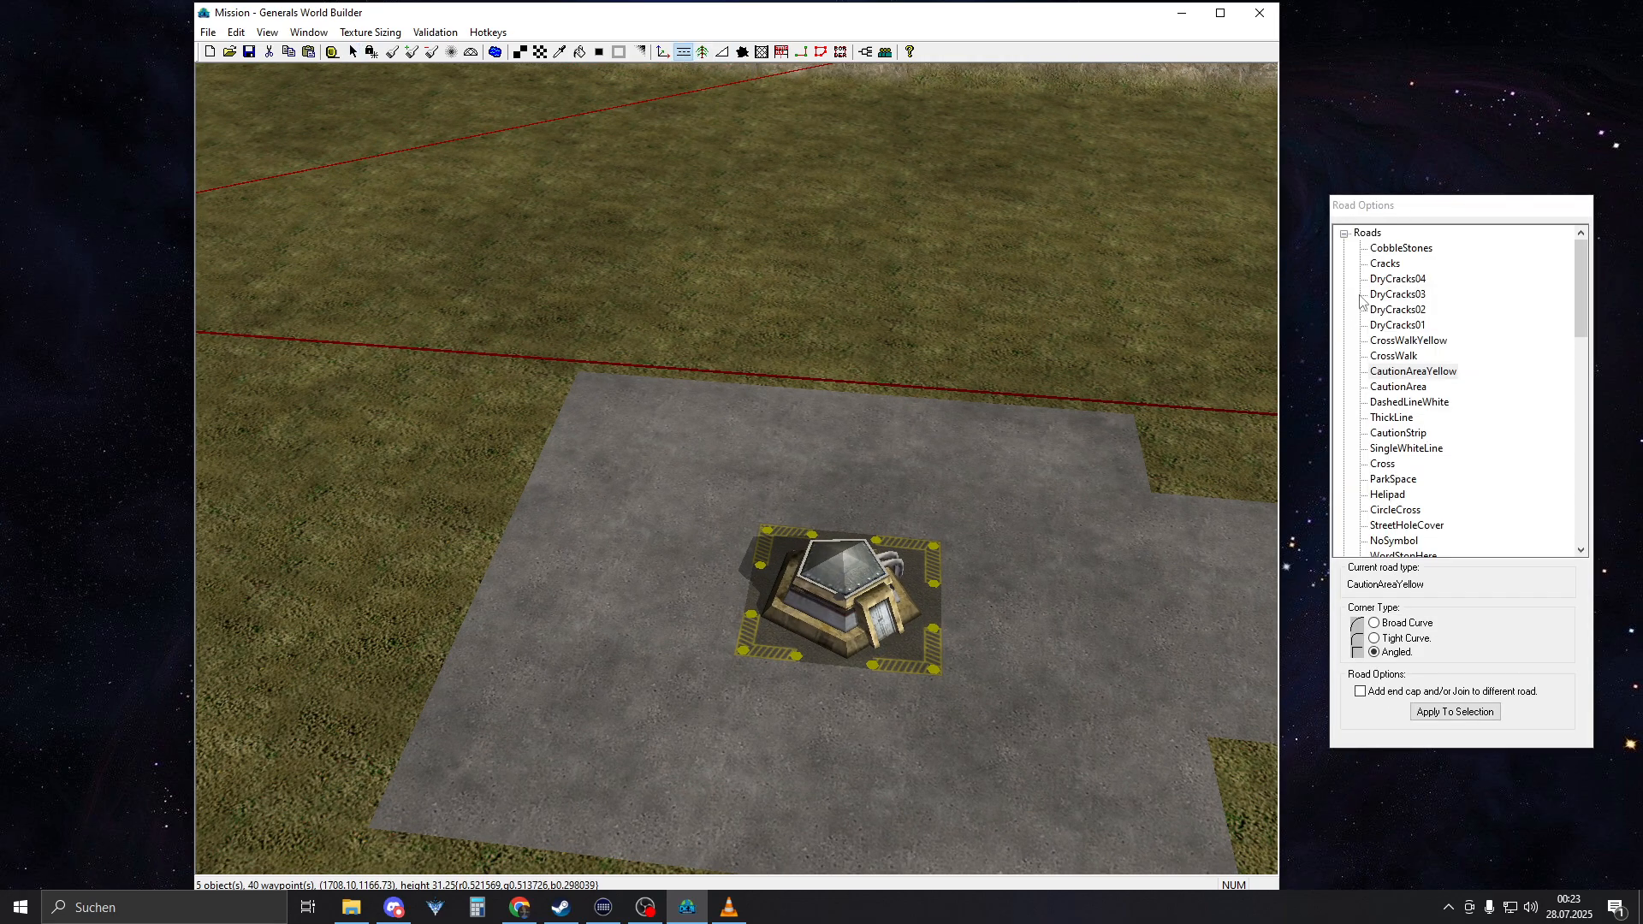
click(1404, 449)
right_drag(864, 556, 663, 646)
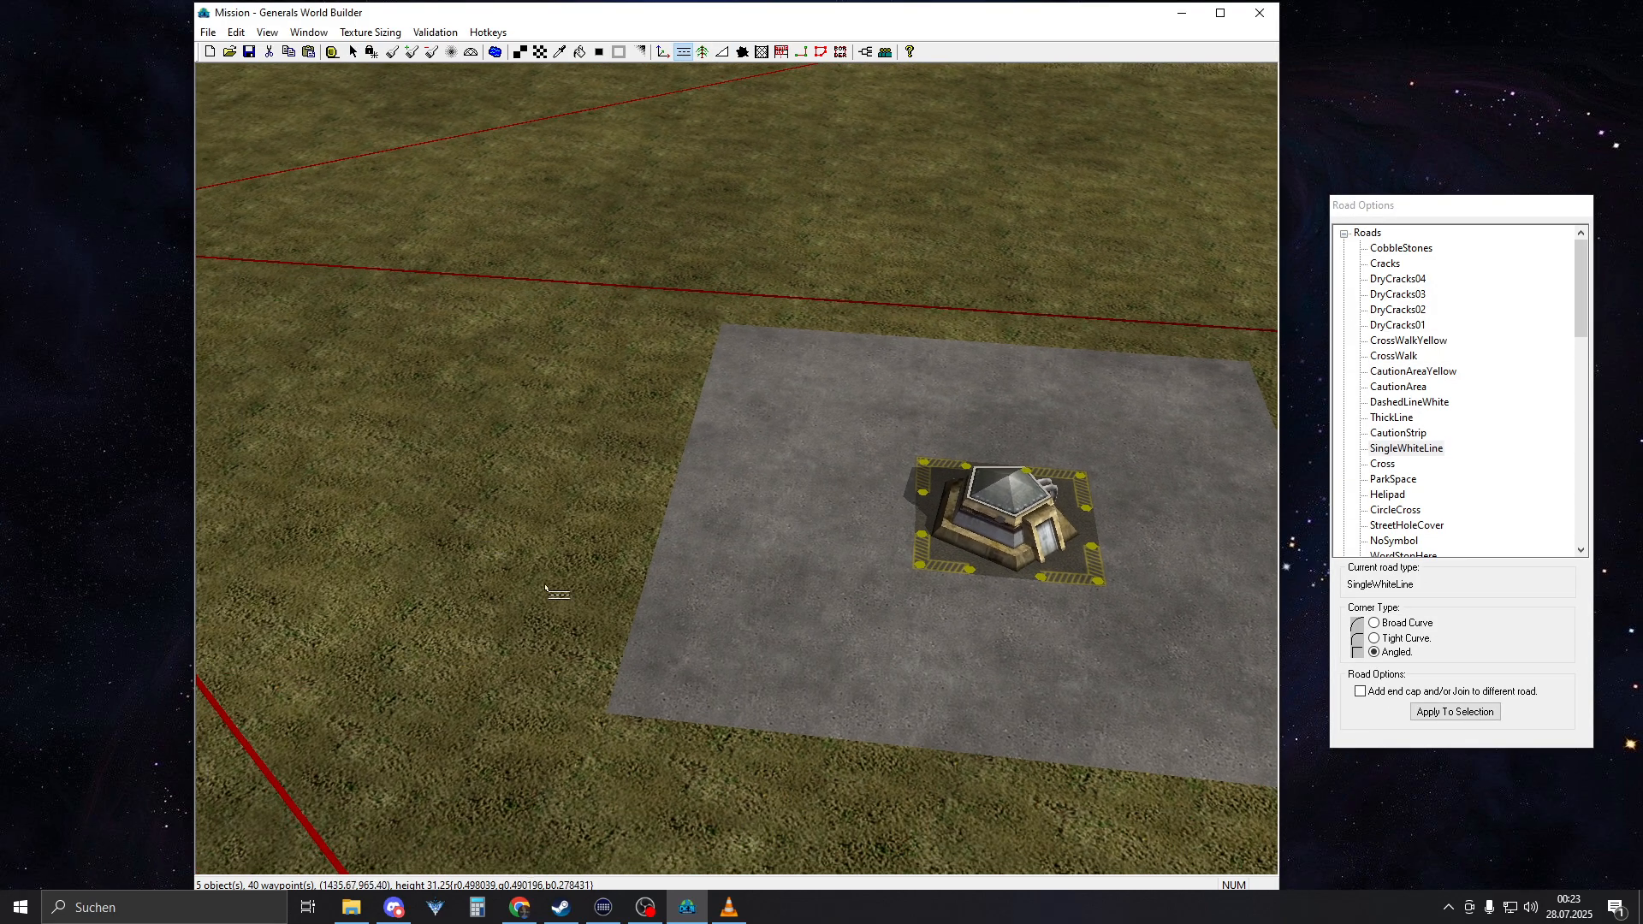
drag(604, 705, 614, 657)
click(605, 701)
right_drag(604, 700, 557, 714)
right_click(561, 713)
click(705, 674)
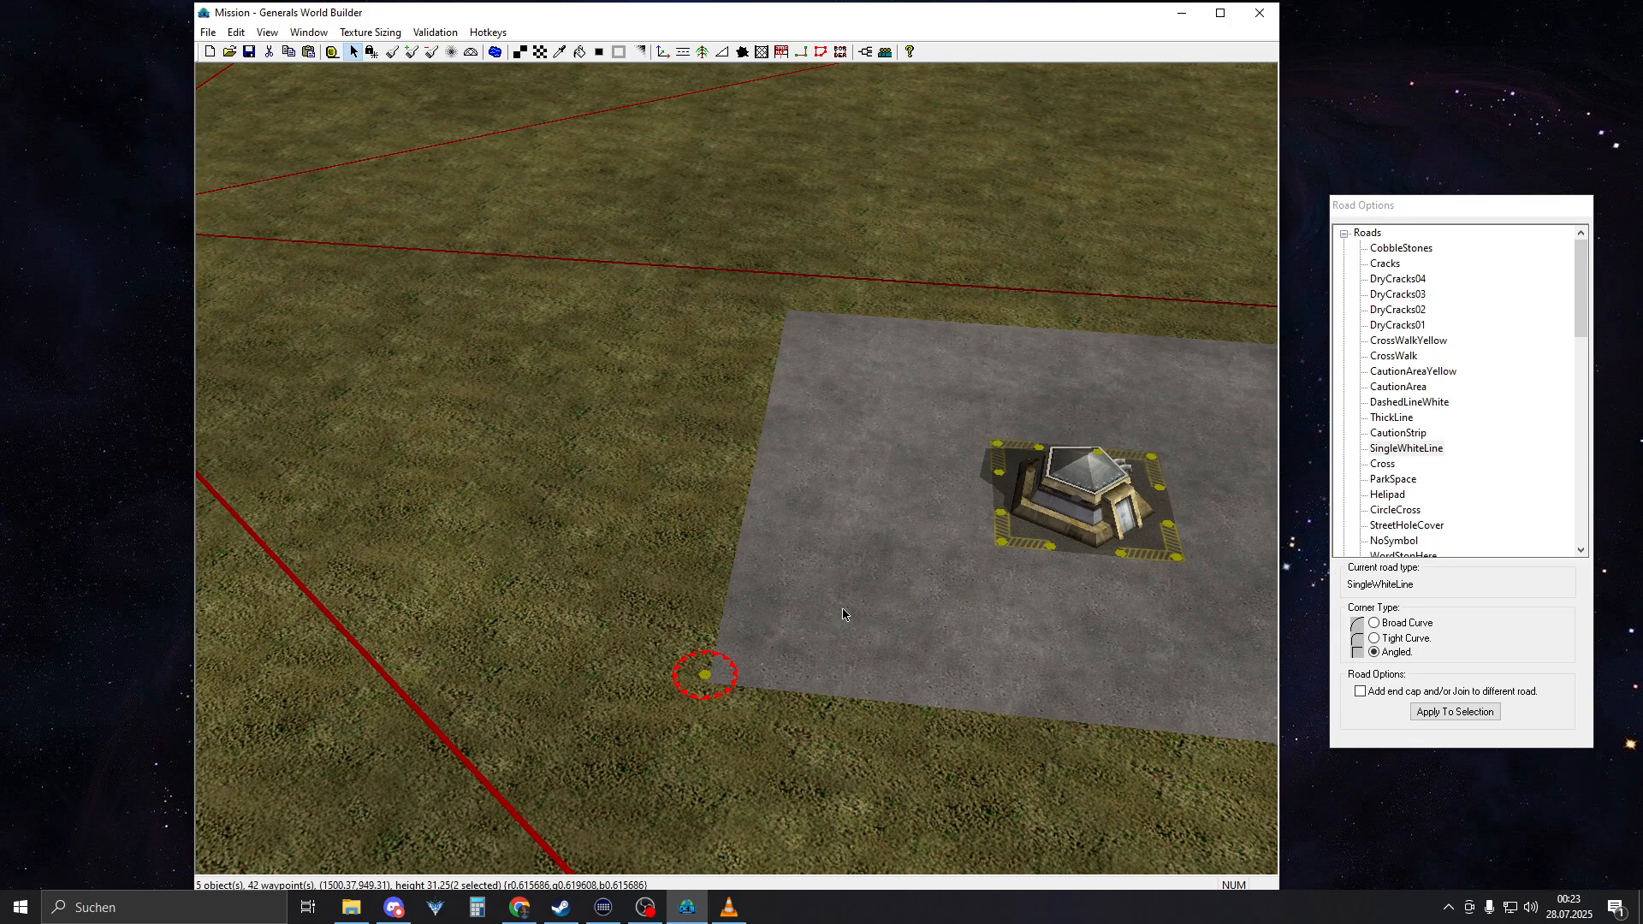
Draw a SingleWhiteLine along the concrete square's outer edge opposite the road, and check its fit at the far corner
click(683, 51)
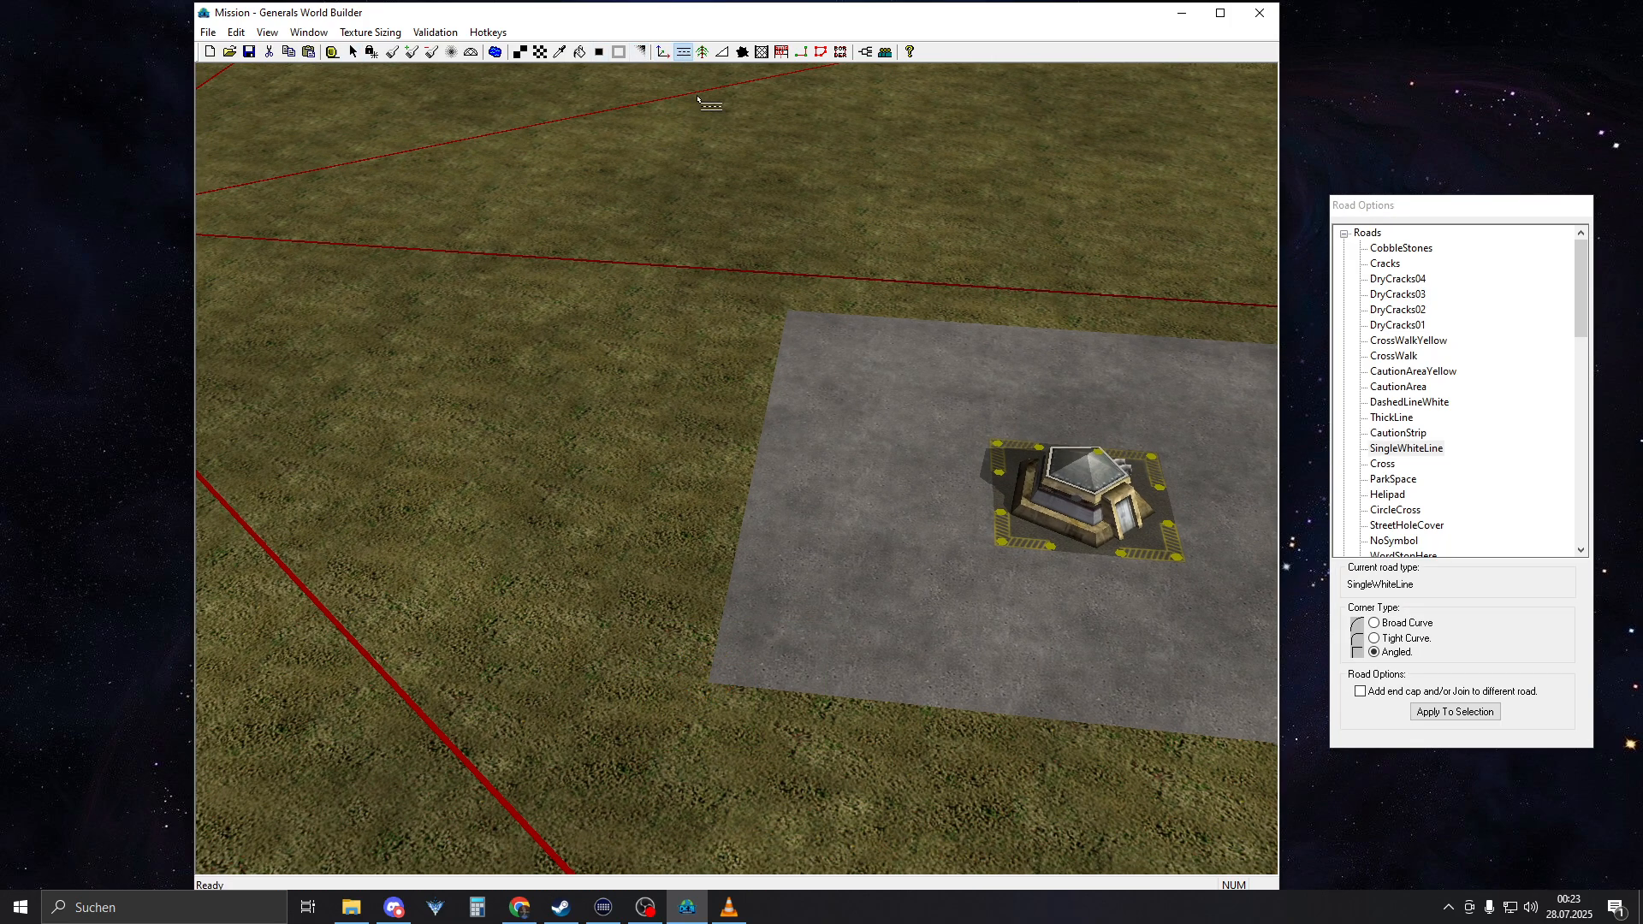
drag(776, 335, 711, 675)
right_click(712, 674)
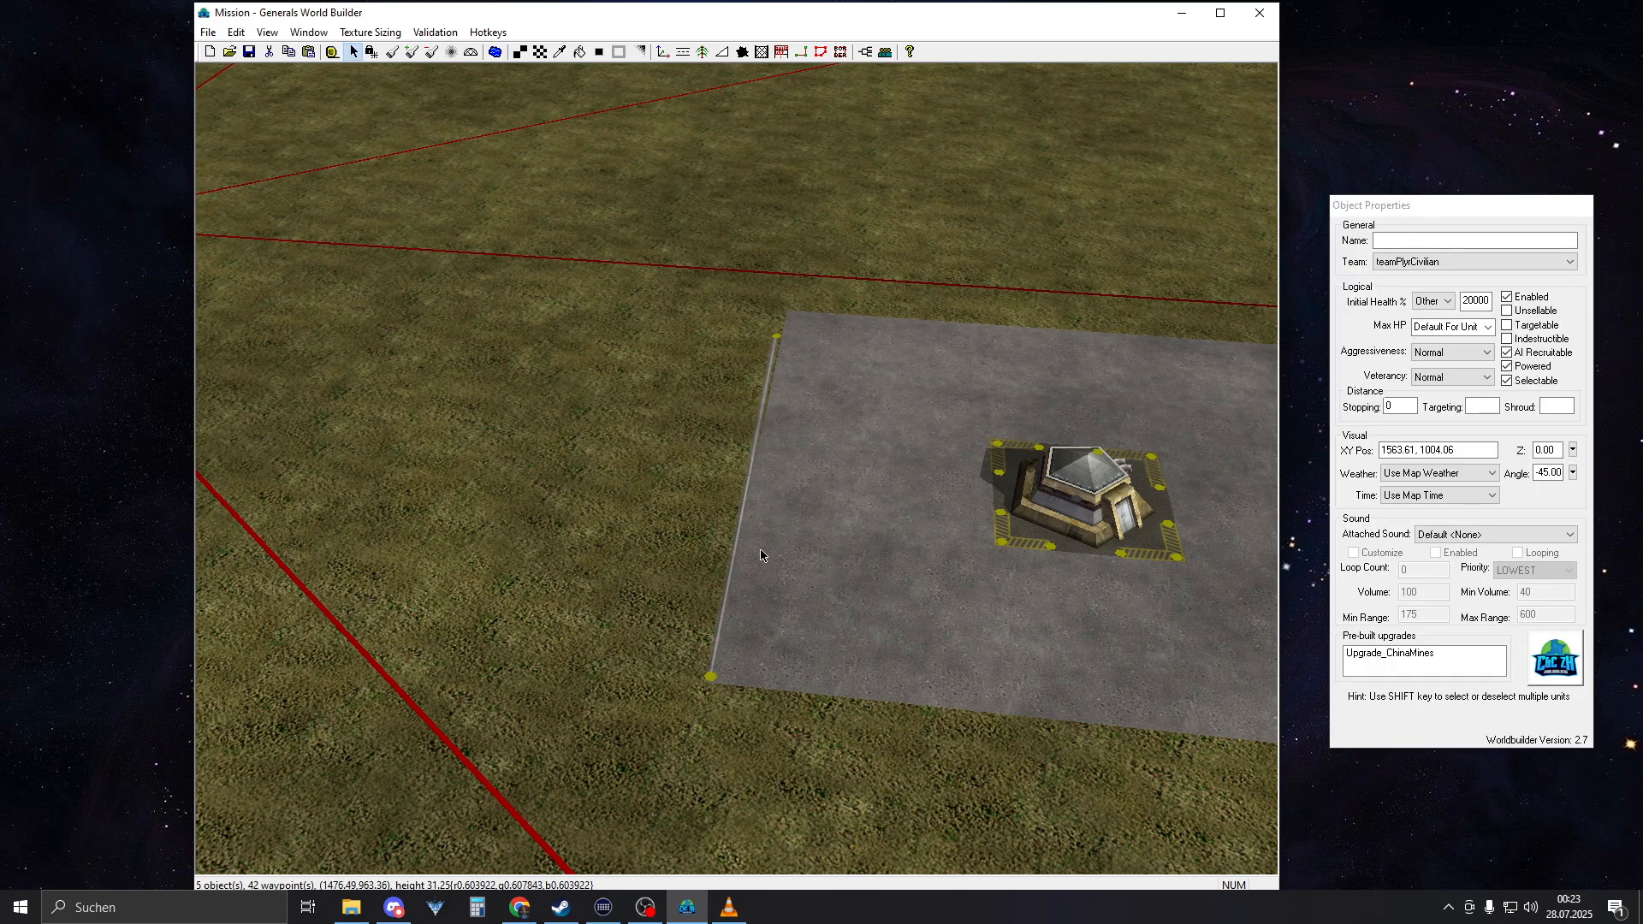
scroll(767, 463, up, 3)
scroll(768, 463, up, 1)
click(800, 284)
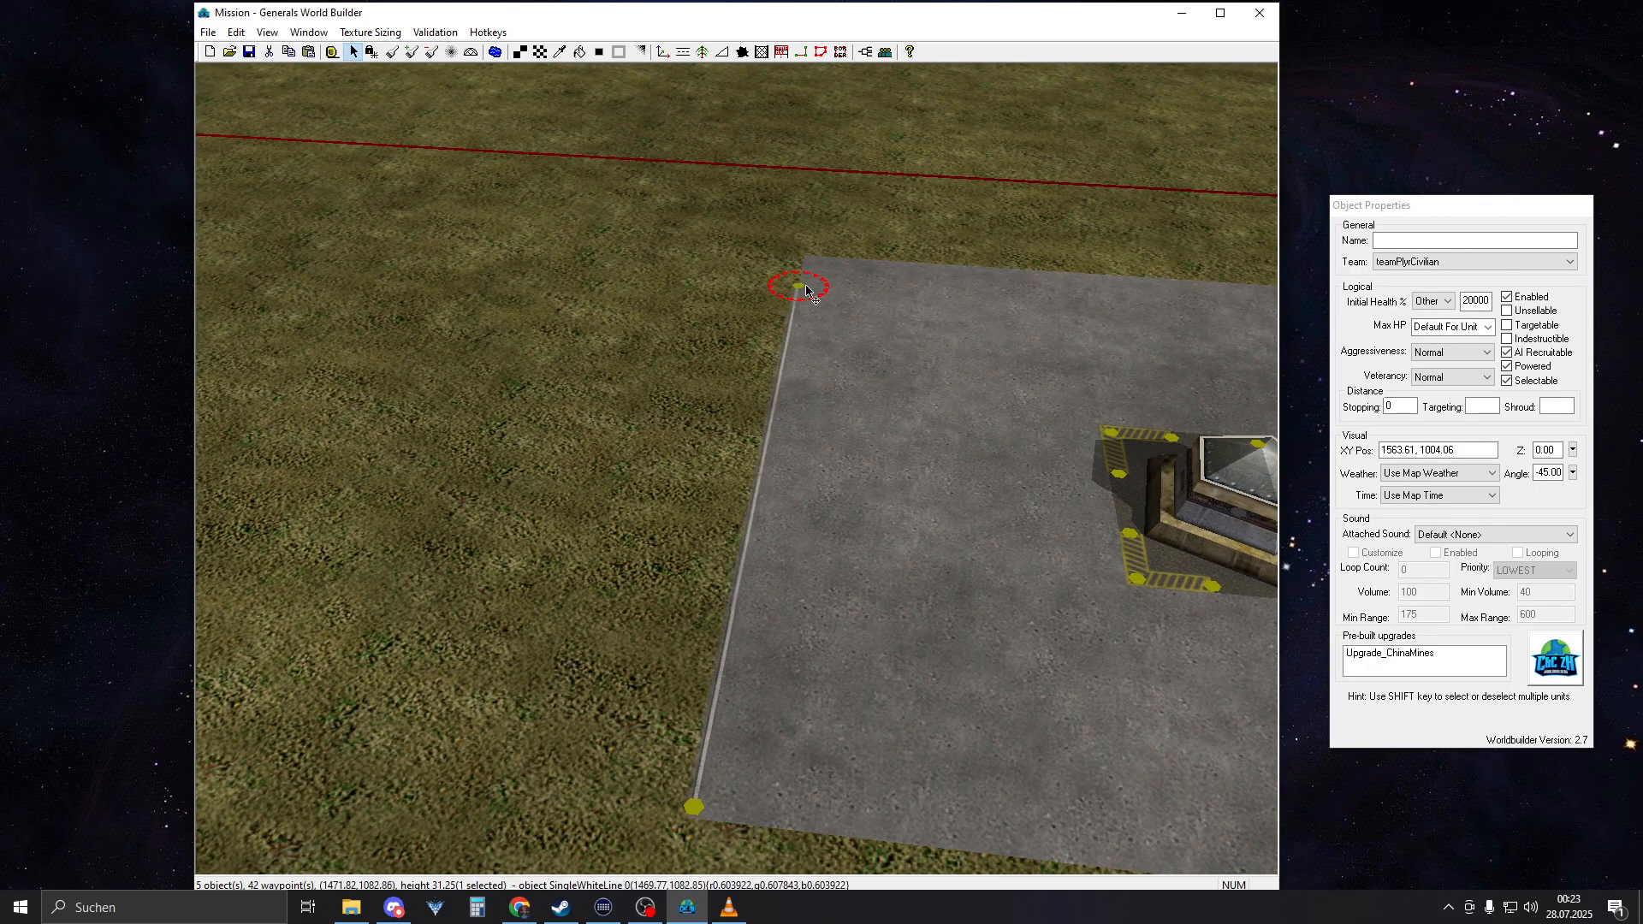
Draw a Sidewalk road segment with angled corners along part of the concrete square's near edge
click(669, 53)
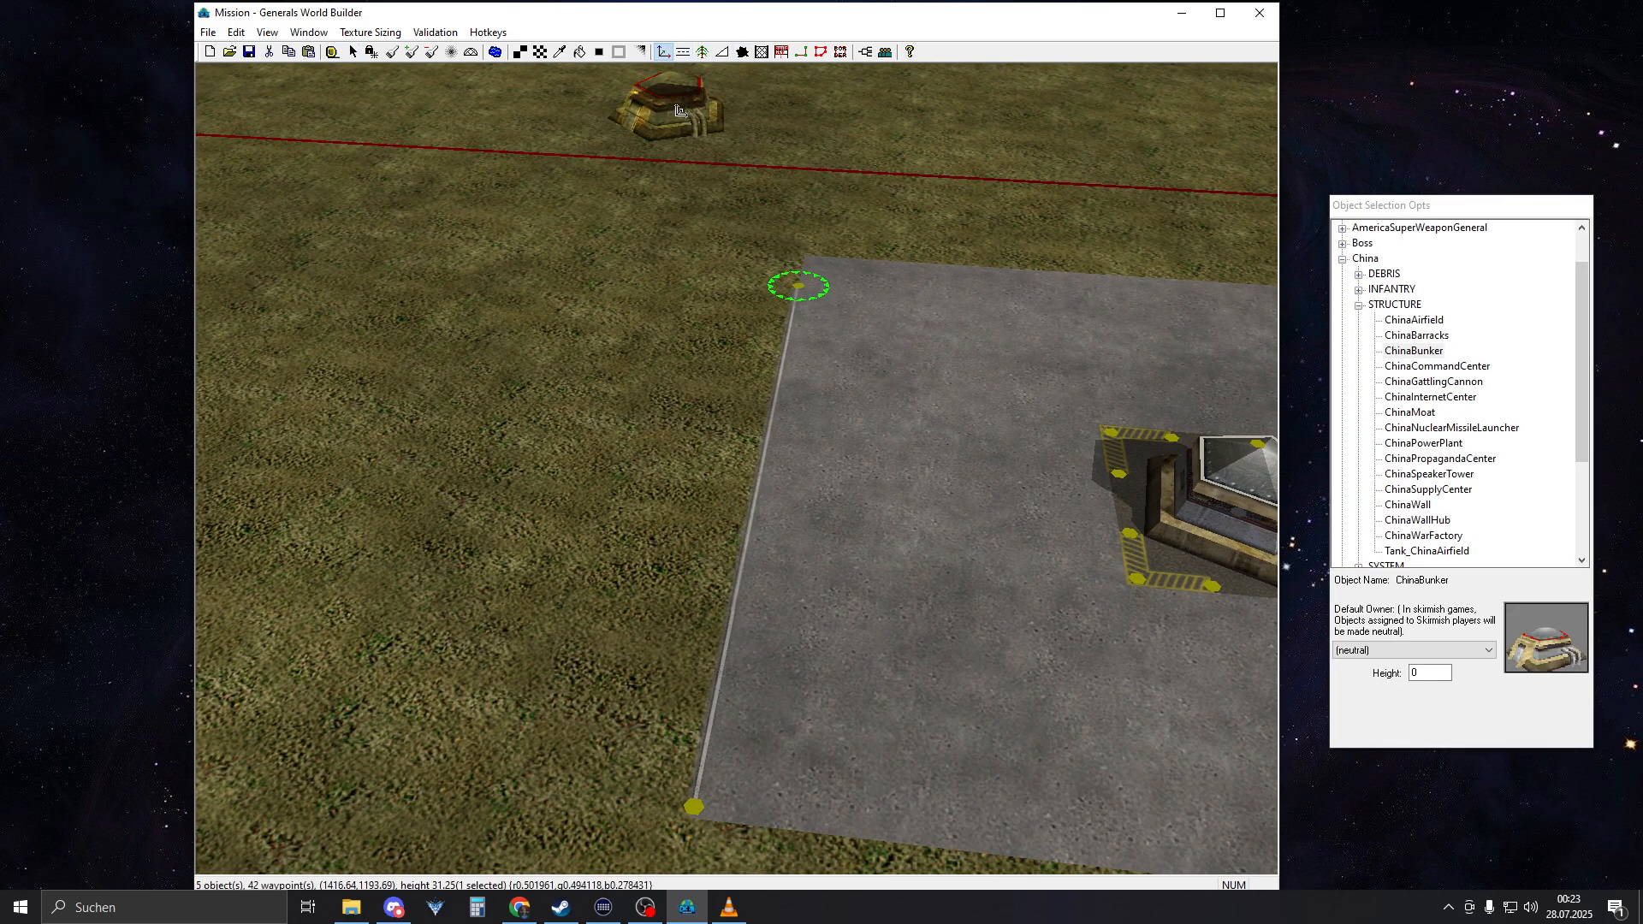
click(683, 56)
scroll(1443, 528, down, 12)
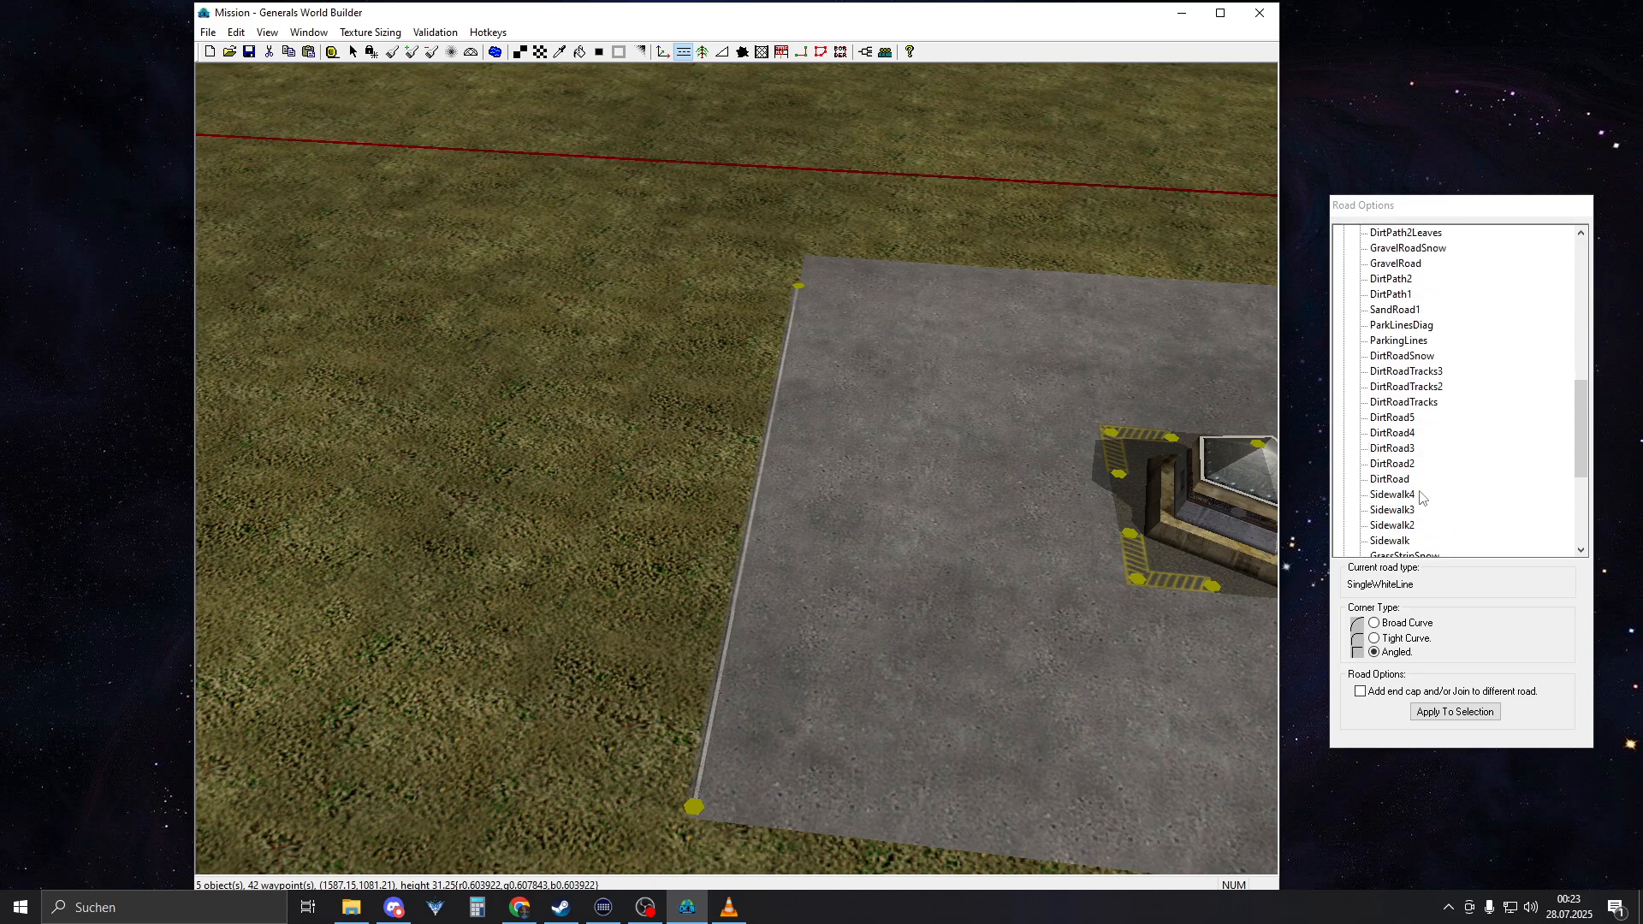
click(1395, 450)
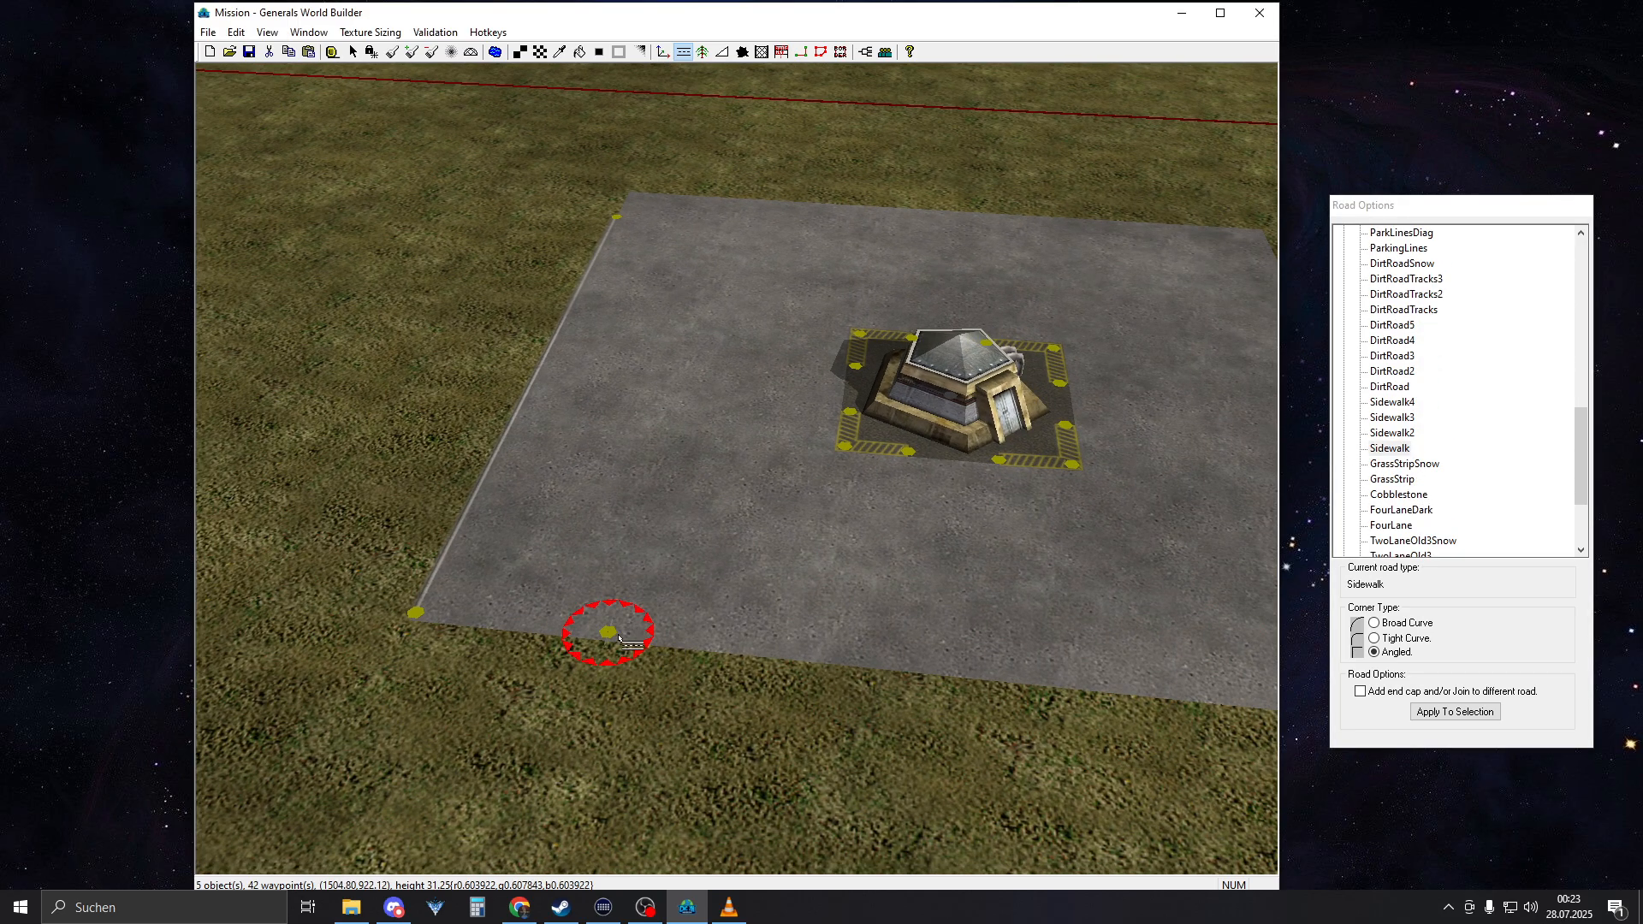
drag(619, 638, 910, 646)
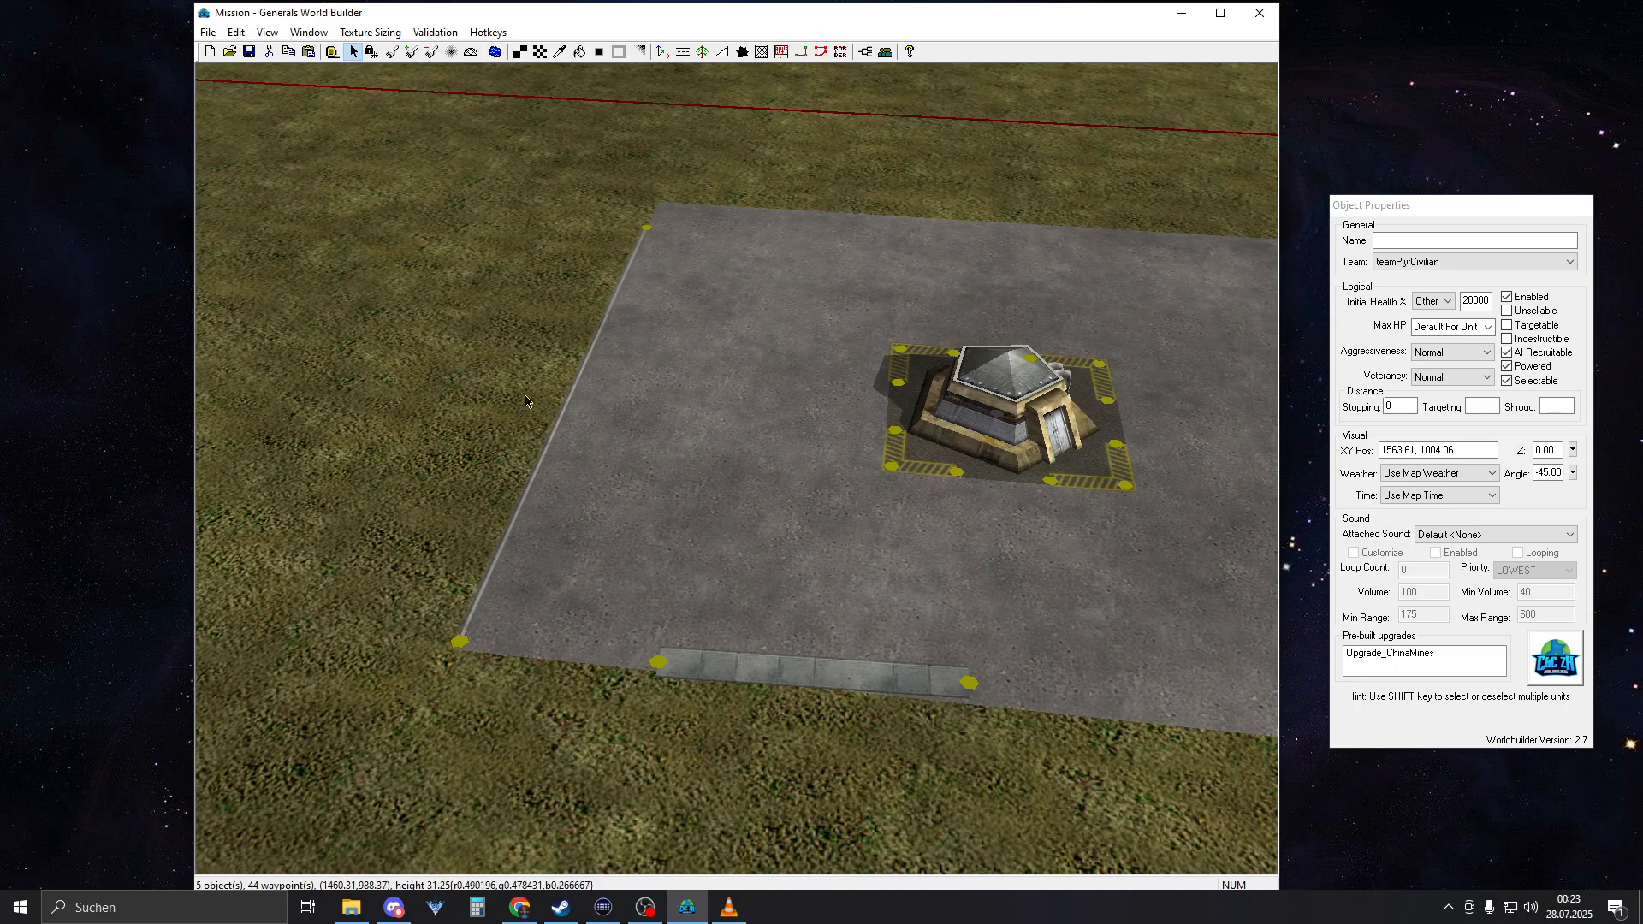
Delete the white line and stretch the sidewalk along the square's near edge, starting from its outer corner
click(459, 641)
key(Delete)
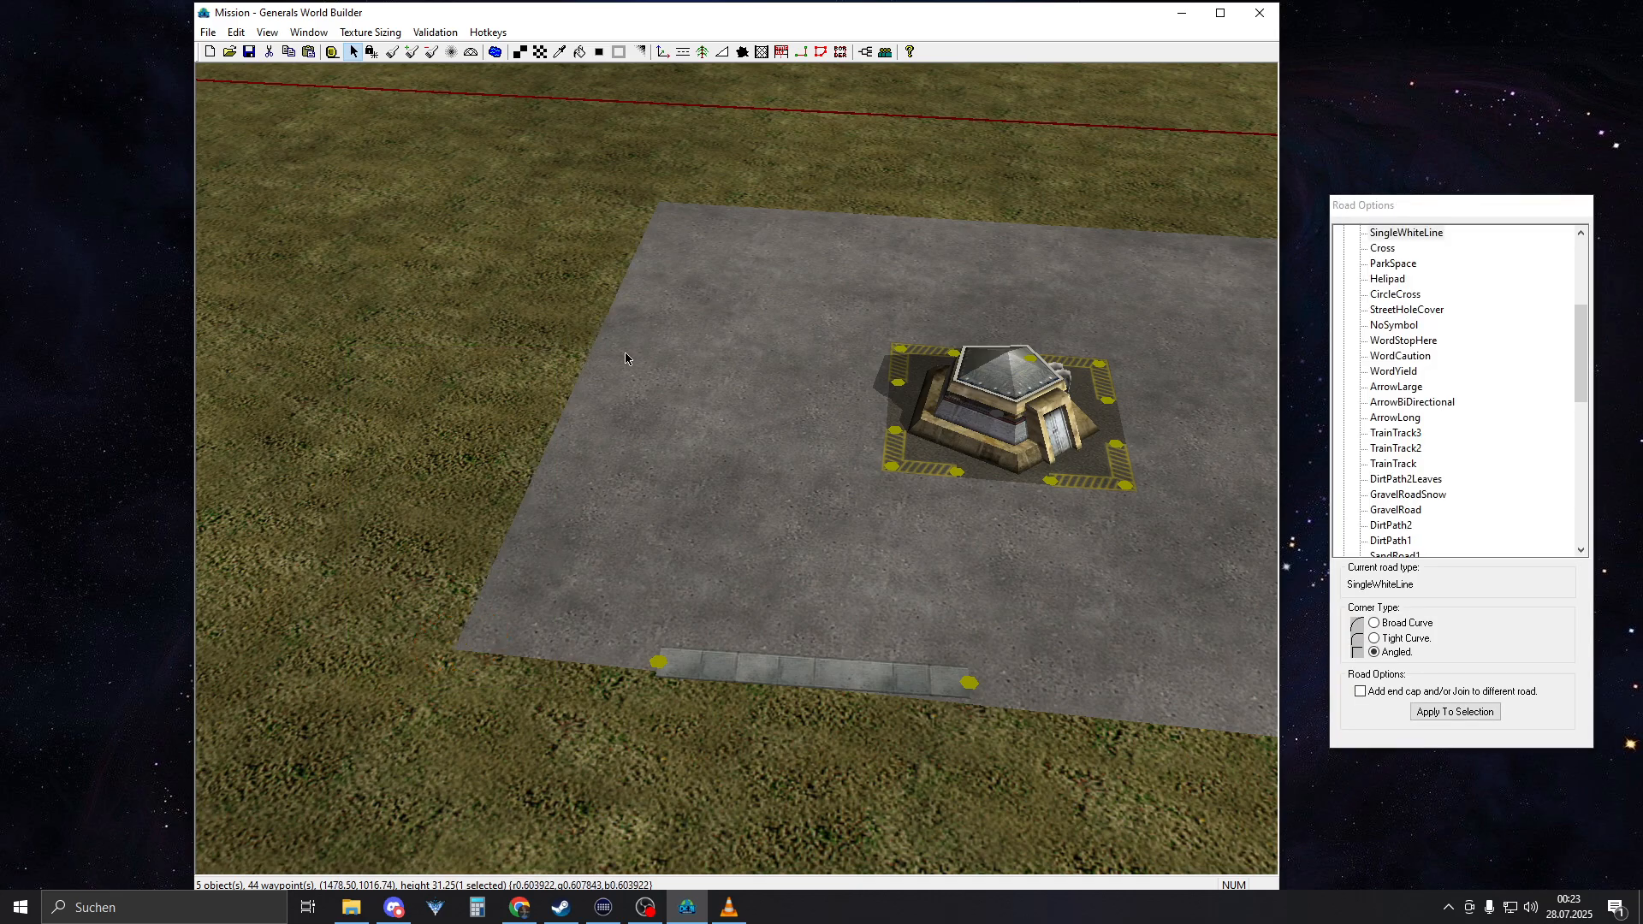
drag(657, 661, 460, 648)
right_drag(1185, 660, 633, 635)
drag(471, 642, 1023, 697)
right_drag(1023, 700, 481, 541)
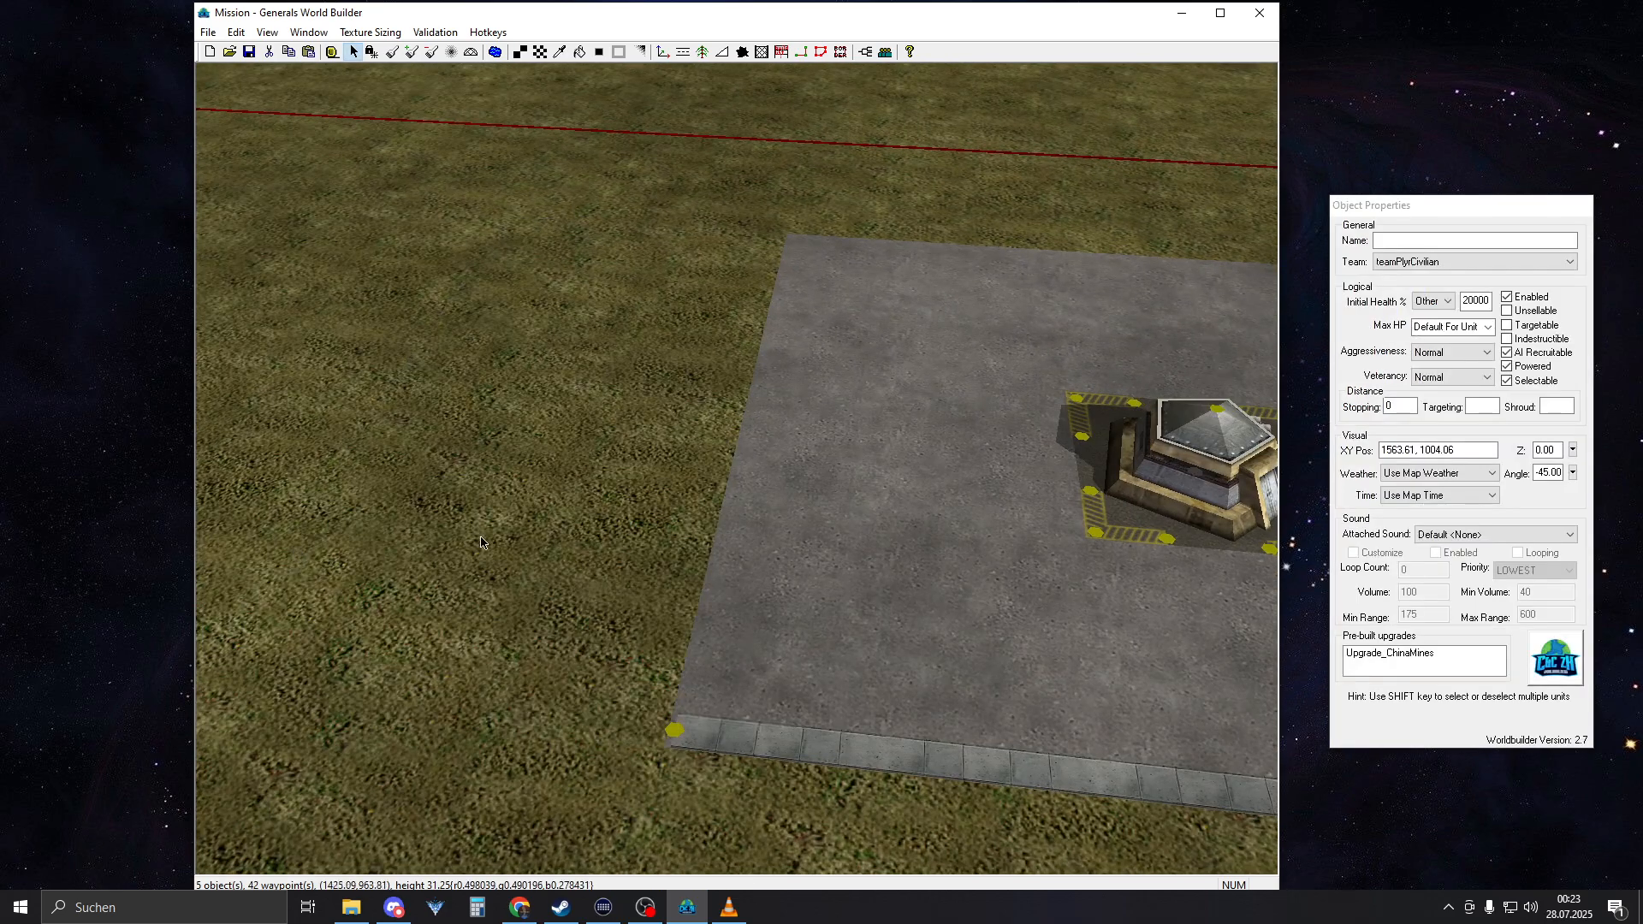
Draw a second Sidewalk segment along the square's outer edge opposite the road, and align its end nodes with the corners
click(684, 53)
mouse_move(796, 244)
mouse_down()
mouse_move(792, 326)
mouse_move(673, 730)
mouse_up()
right_drag(823, 305, 817, 316)
drag(801, 247, 797, 243)
mouse_move(669, 750)
mouse_down()
mouse_move(697, 752)
mouse_move(684, 752)
mouse_up()
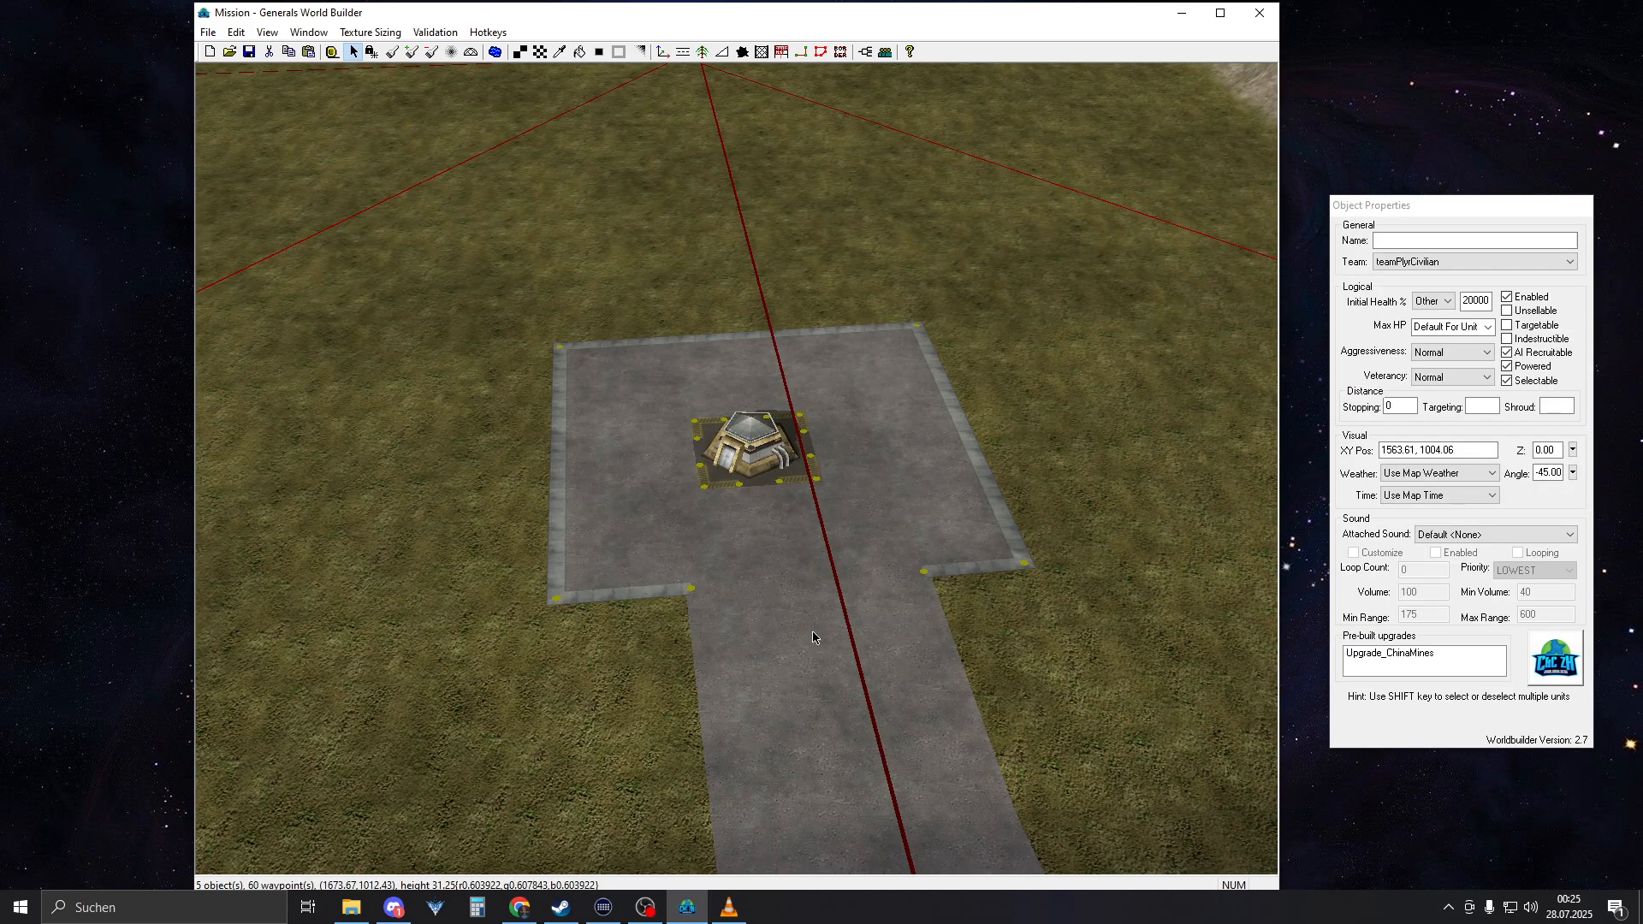
Examine the sidewalk borders and yellow corner markings on both bunker squares from several angles
scroll(805, 619, up, 5)
middle_drag(804, 619, 660, 653)
right_drag(730, 566, 743, 600)
middle_drag(742, 601, 746, 530)
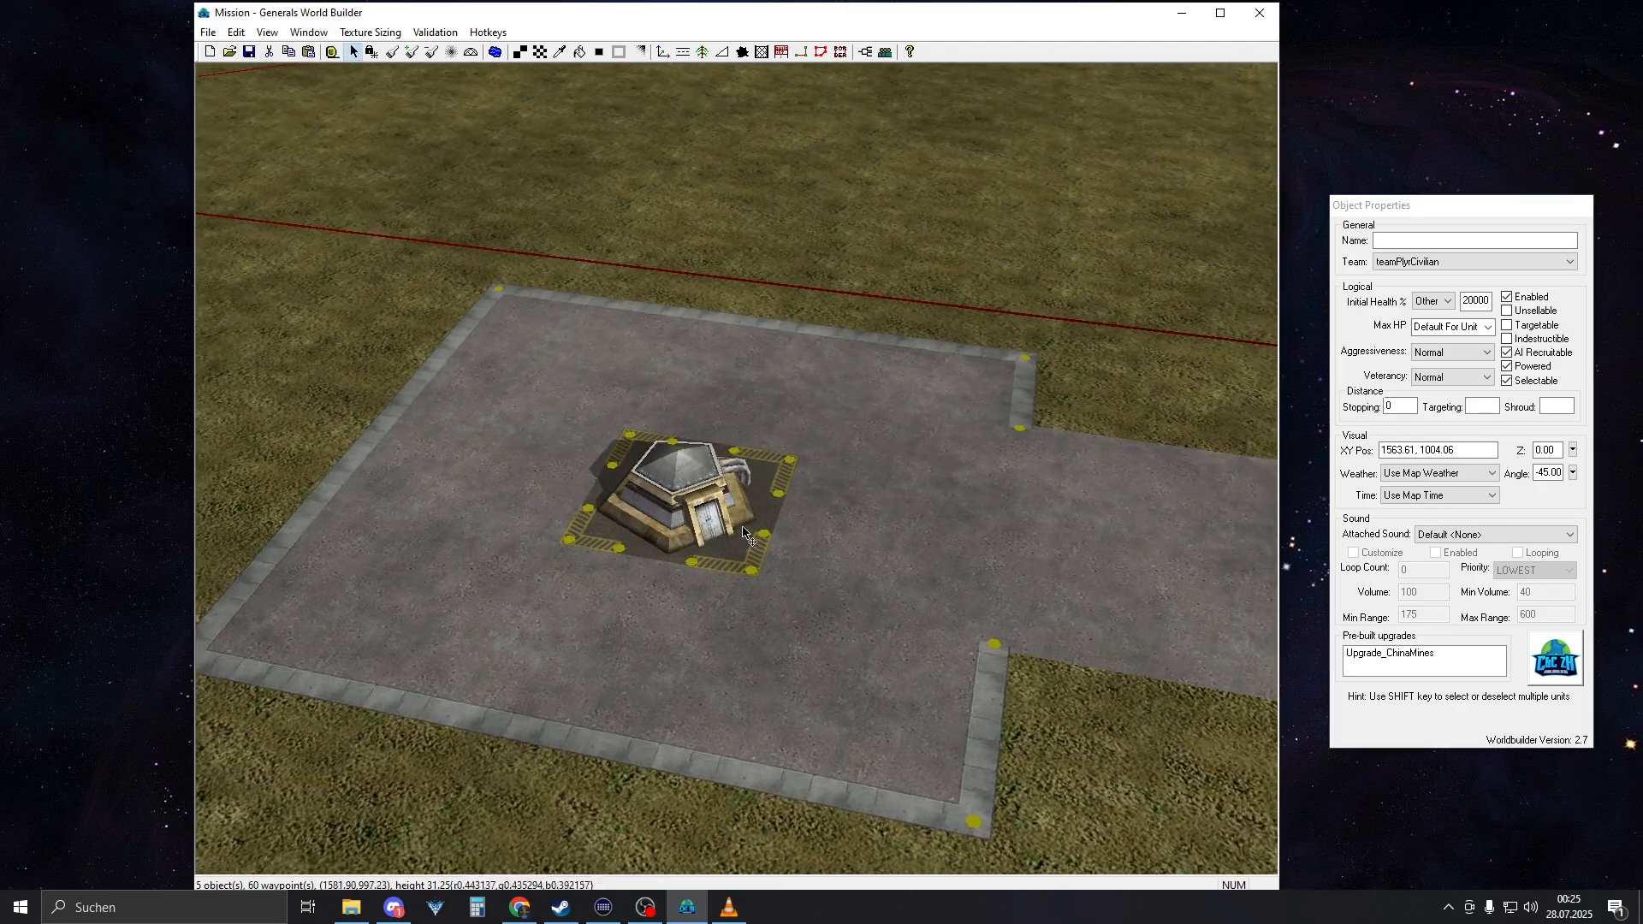
scroll(746, 531, down, 1)
right_drag(823, 550, 654, 440)
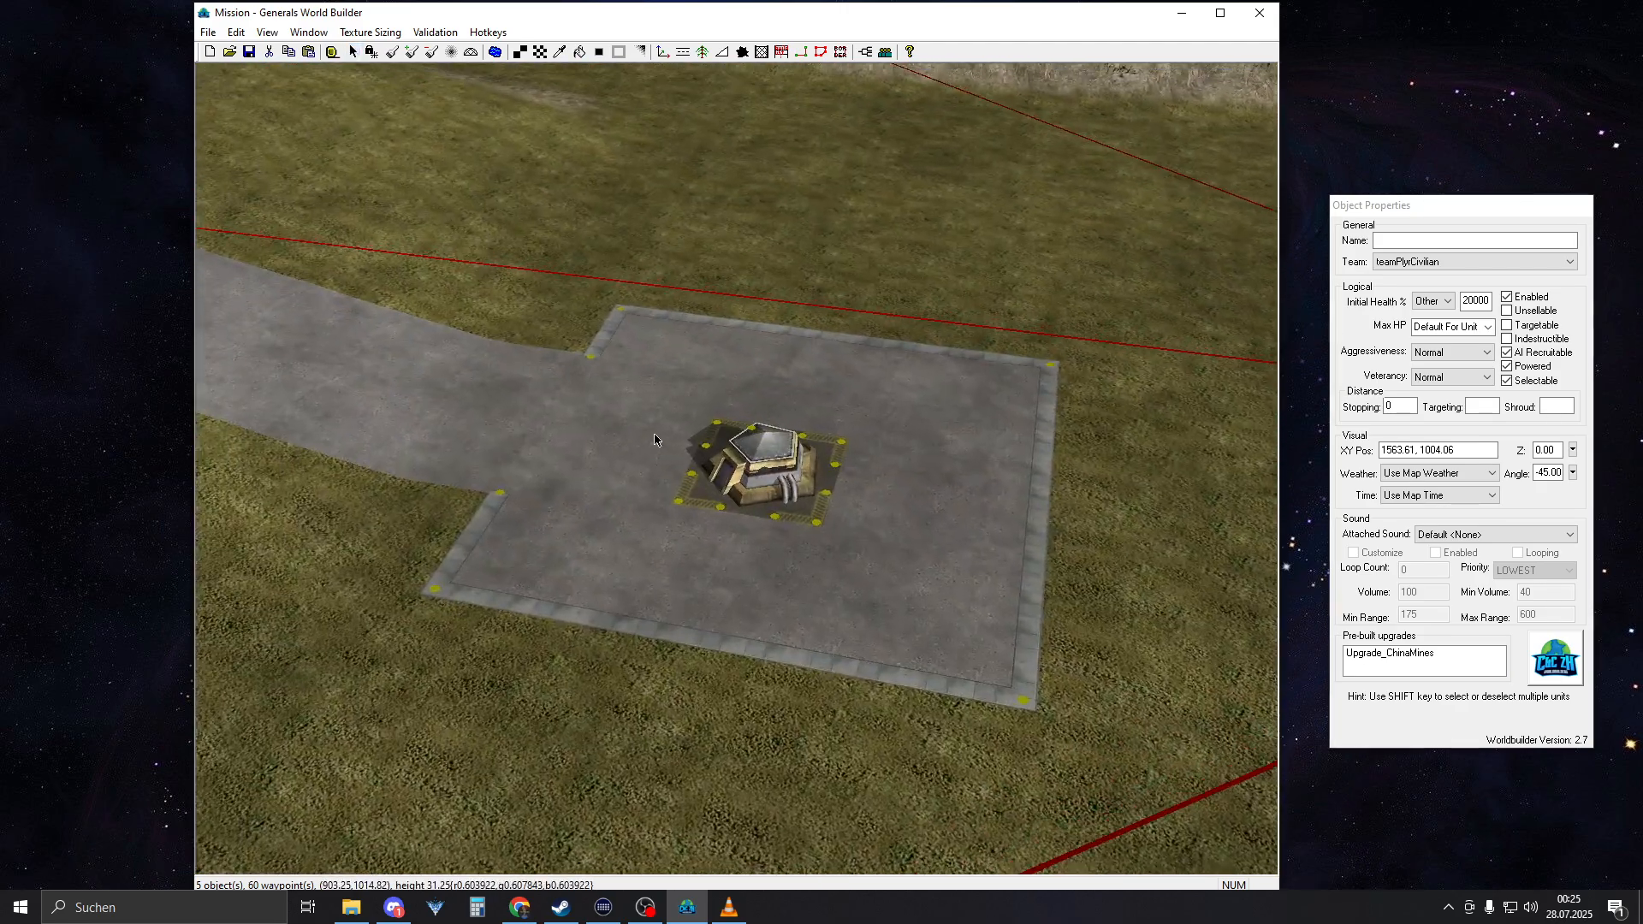
right_drag(727, 202, 741, 330)
scroll(724, 496, up, 3)
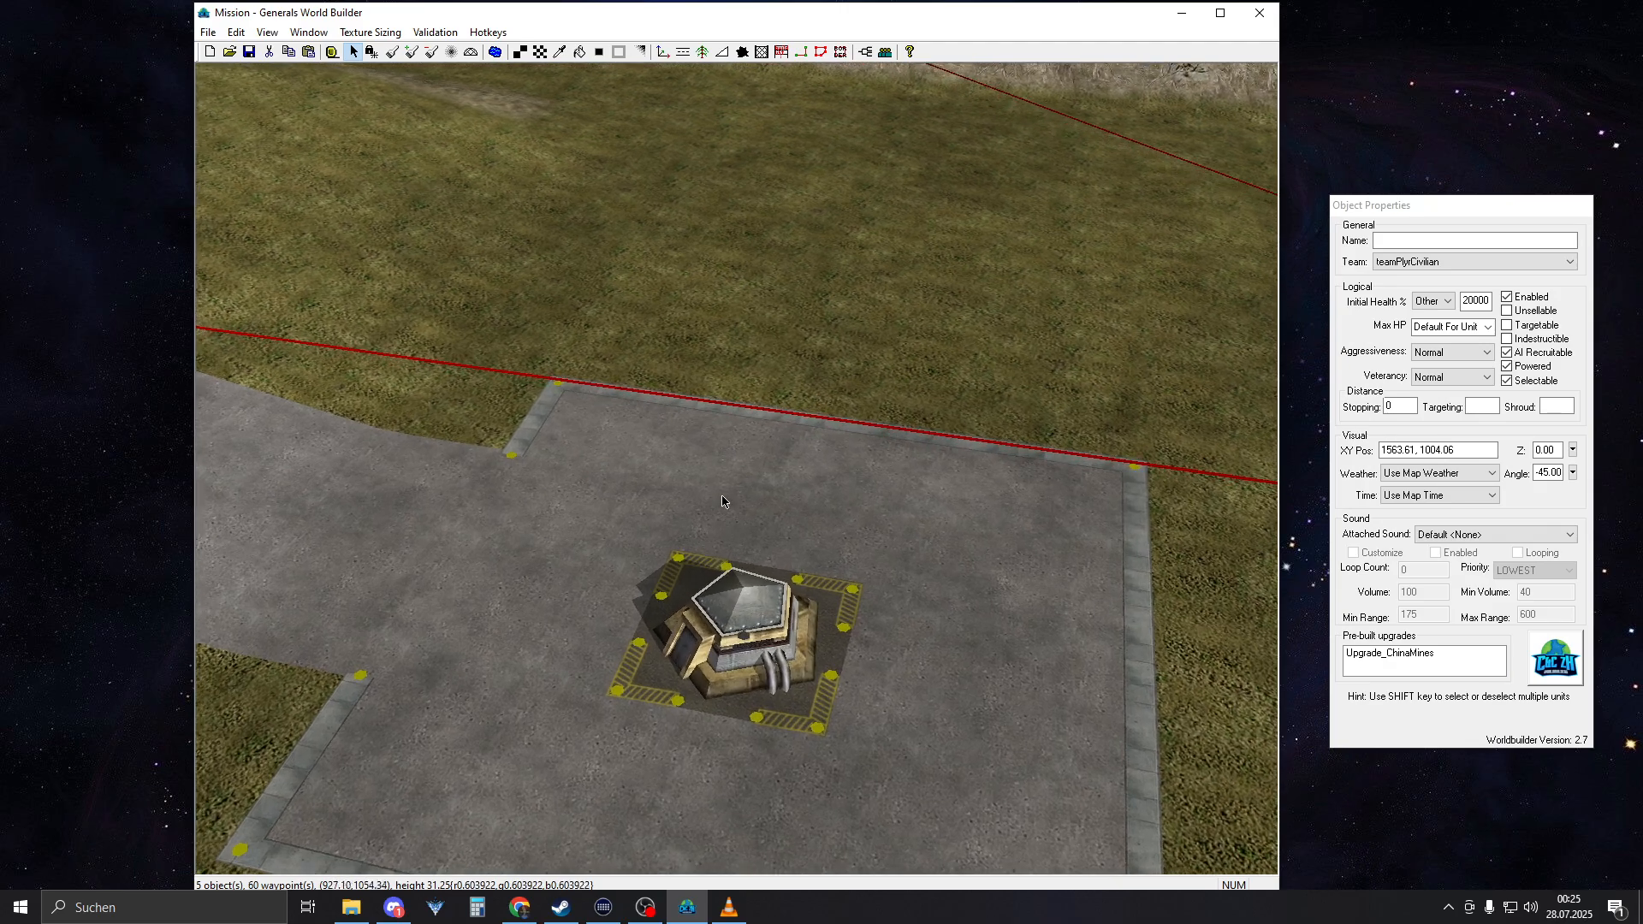
Paint scattered single tiles of ConcreteType1 on the concrete square around the bunker and blend their edges into the surface
right_drag(722, 499, 719, 451)
alt+click(613, 519)
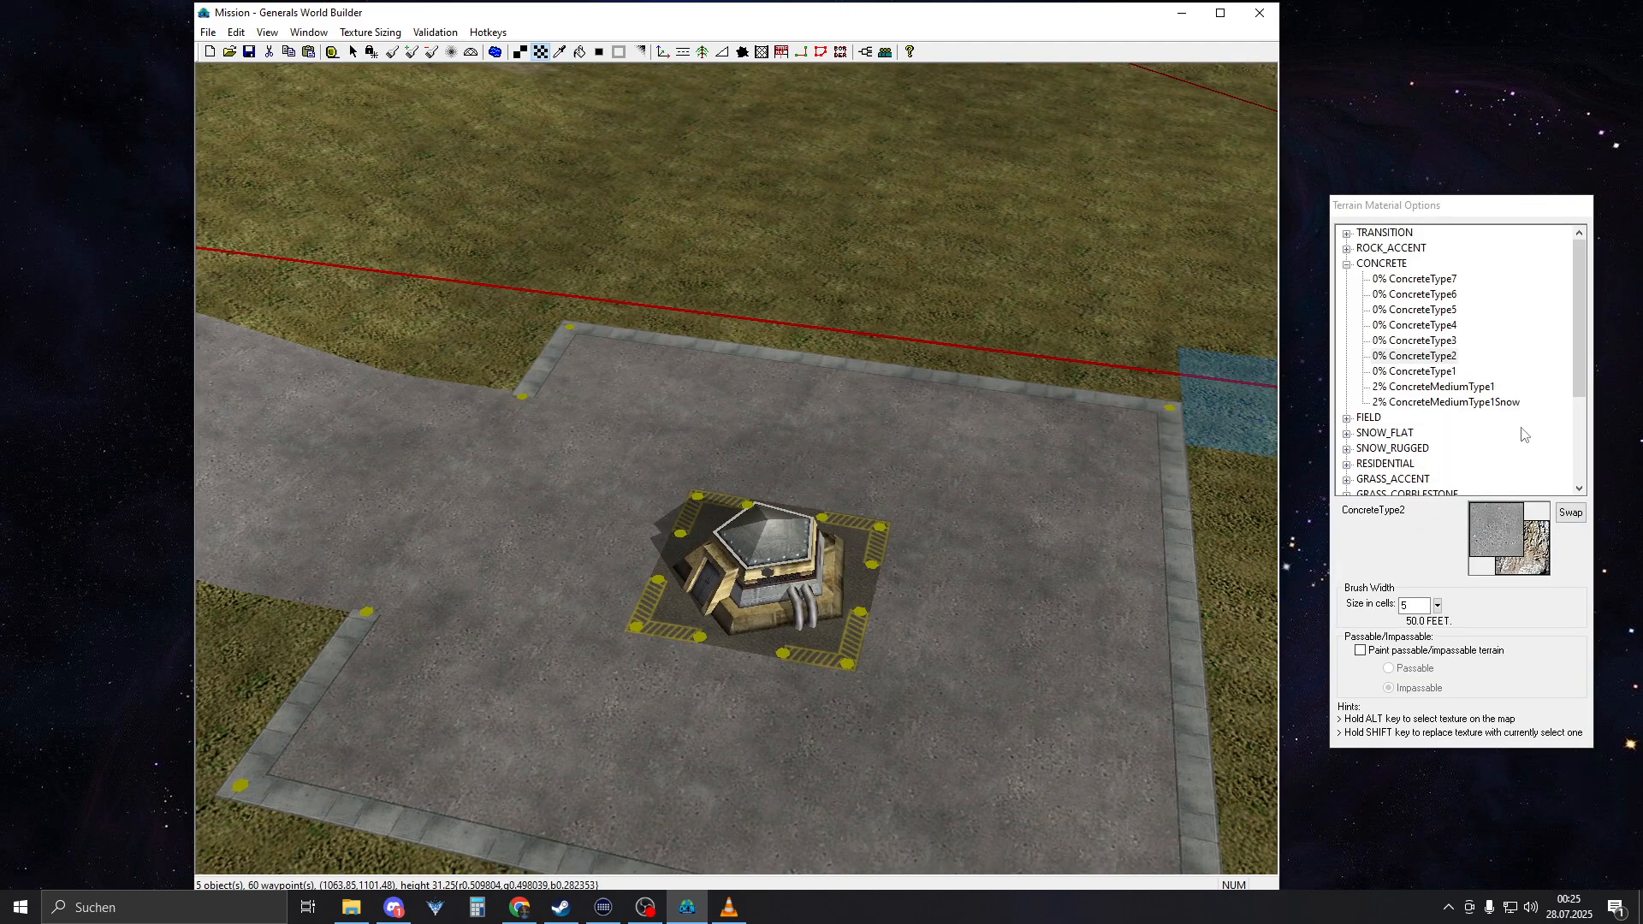
click(1431, 372)
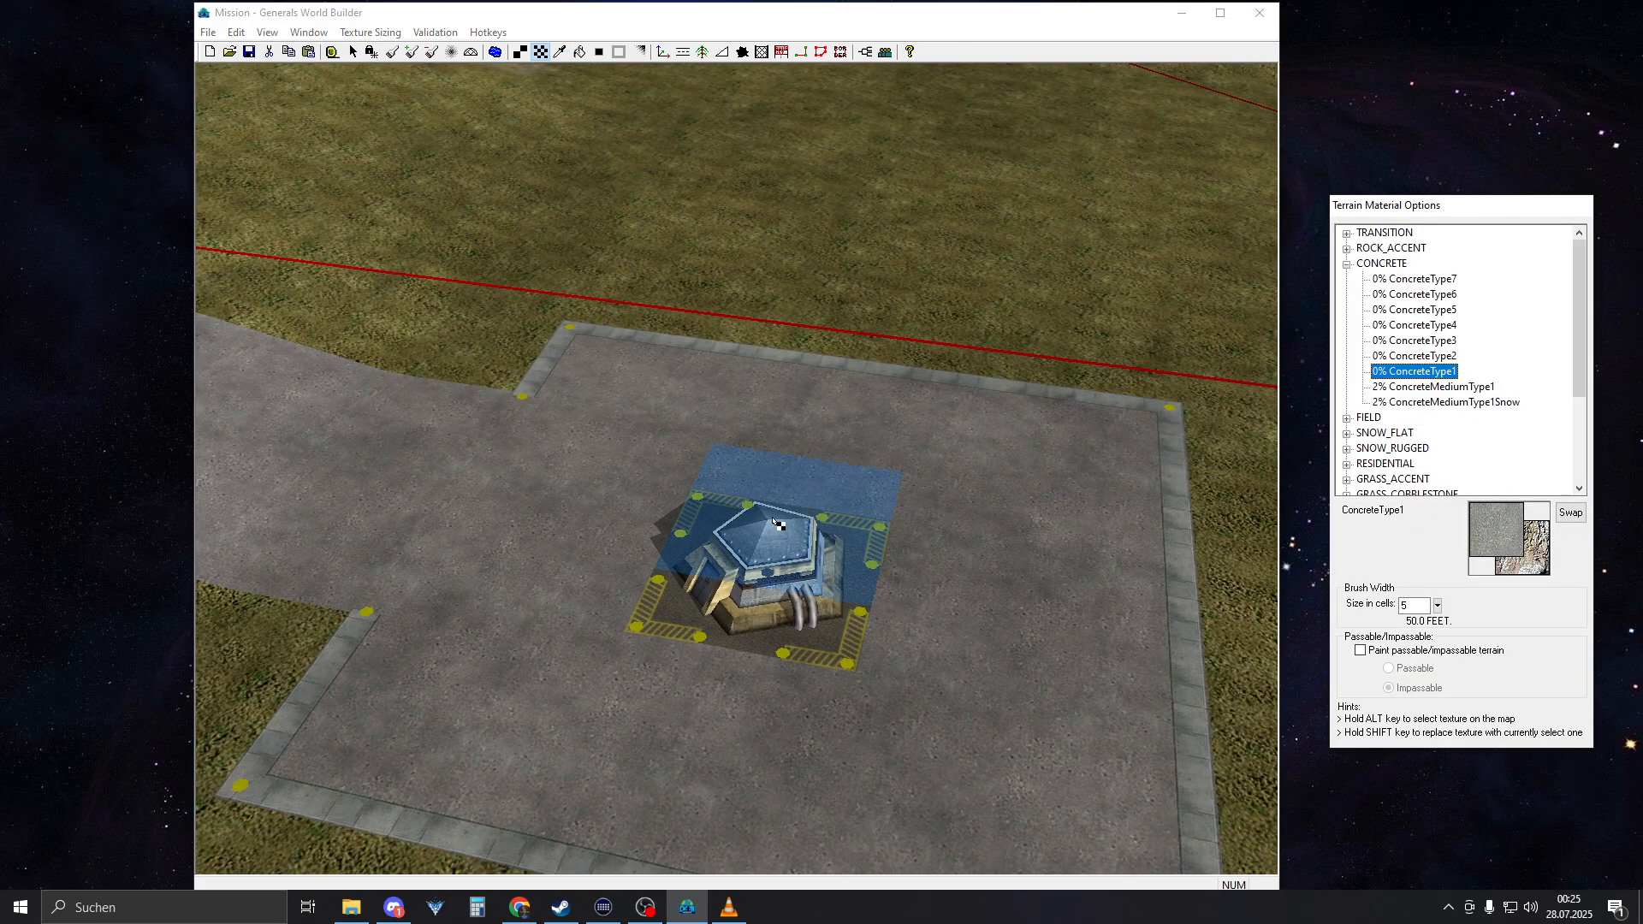
mouse_move(924, 736)
right_down()
mouse_move(781, 641)
mouse_move(800, 590)
mouse_move(764, 515)
mouse_move(824, 589)
right_up()
scroll(775, 628, up, 3)
key(t)
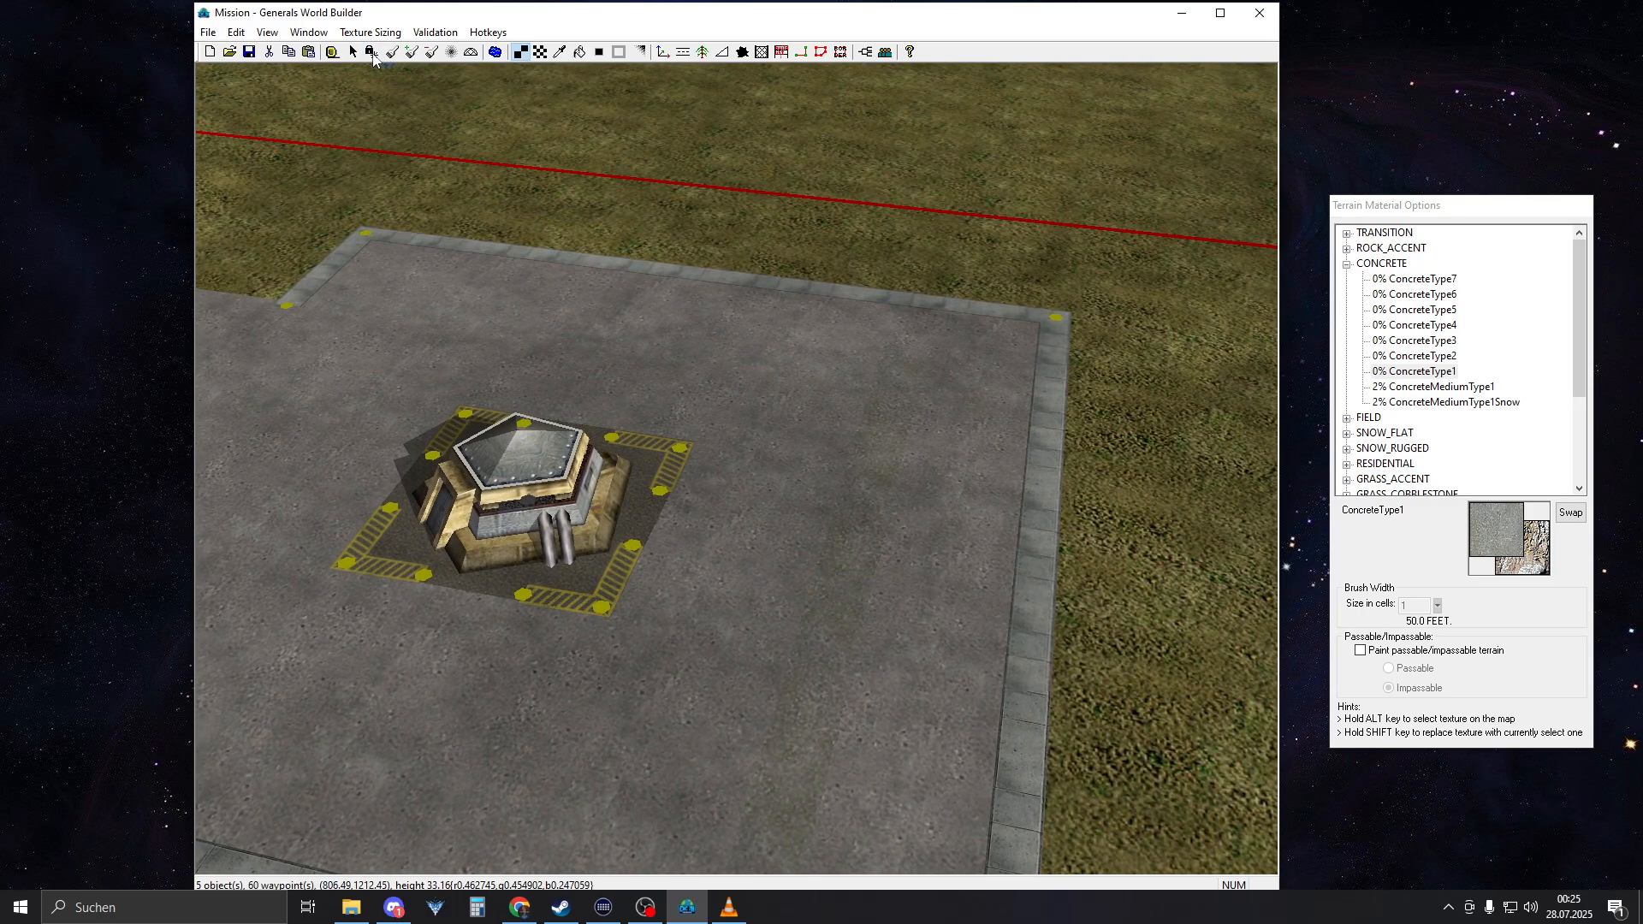
right_drag(895, 521, 981, 560)
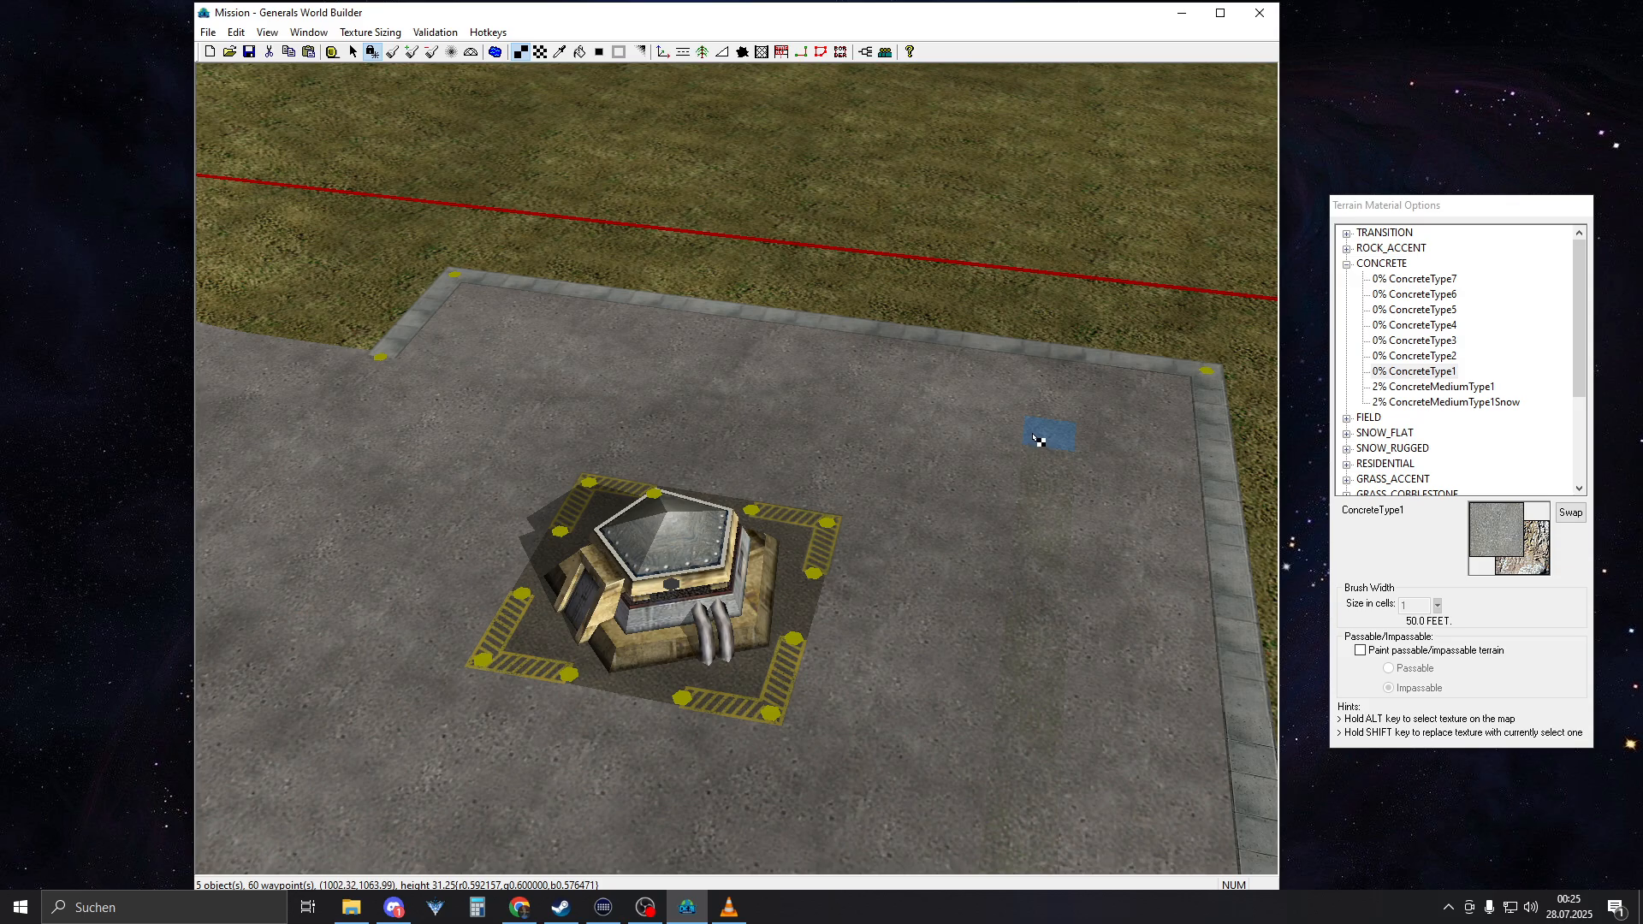
right_drag(599, 603, 719, 410)
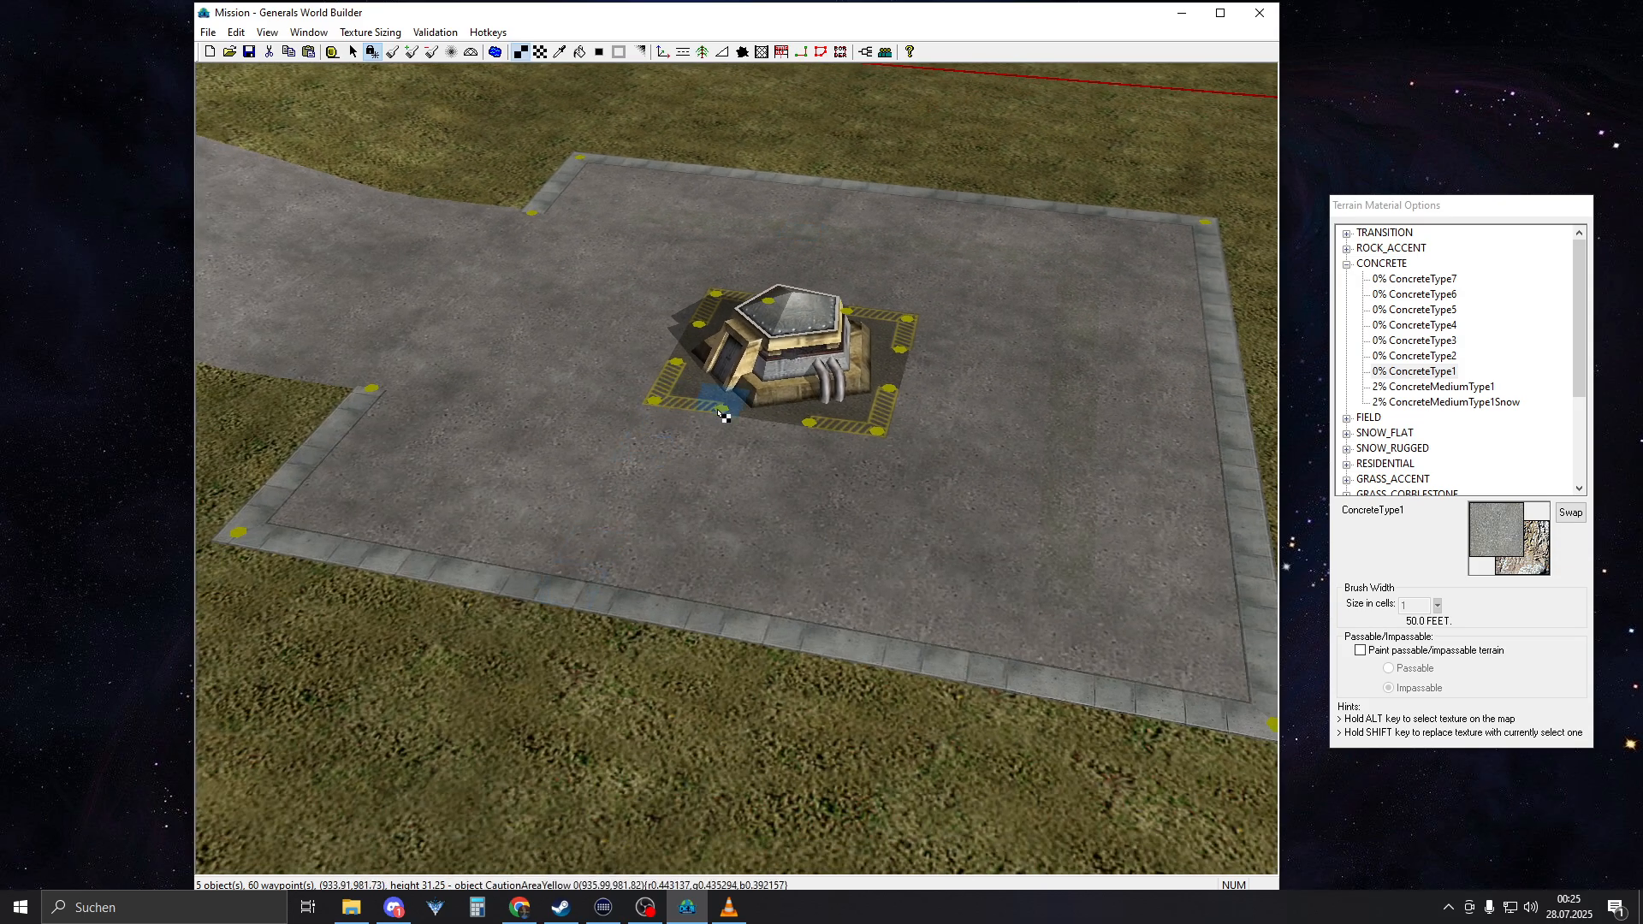
mouse_move(1142, 603)
right_down()
mouse_move(1064, 678)
mouse_move(960, 720)
right_up()
key(b)
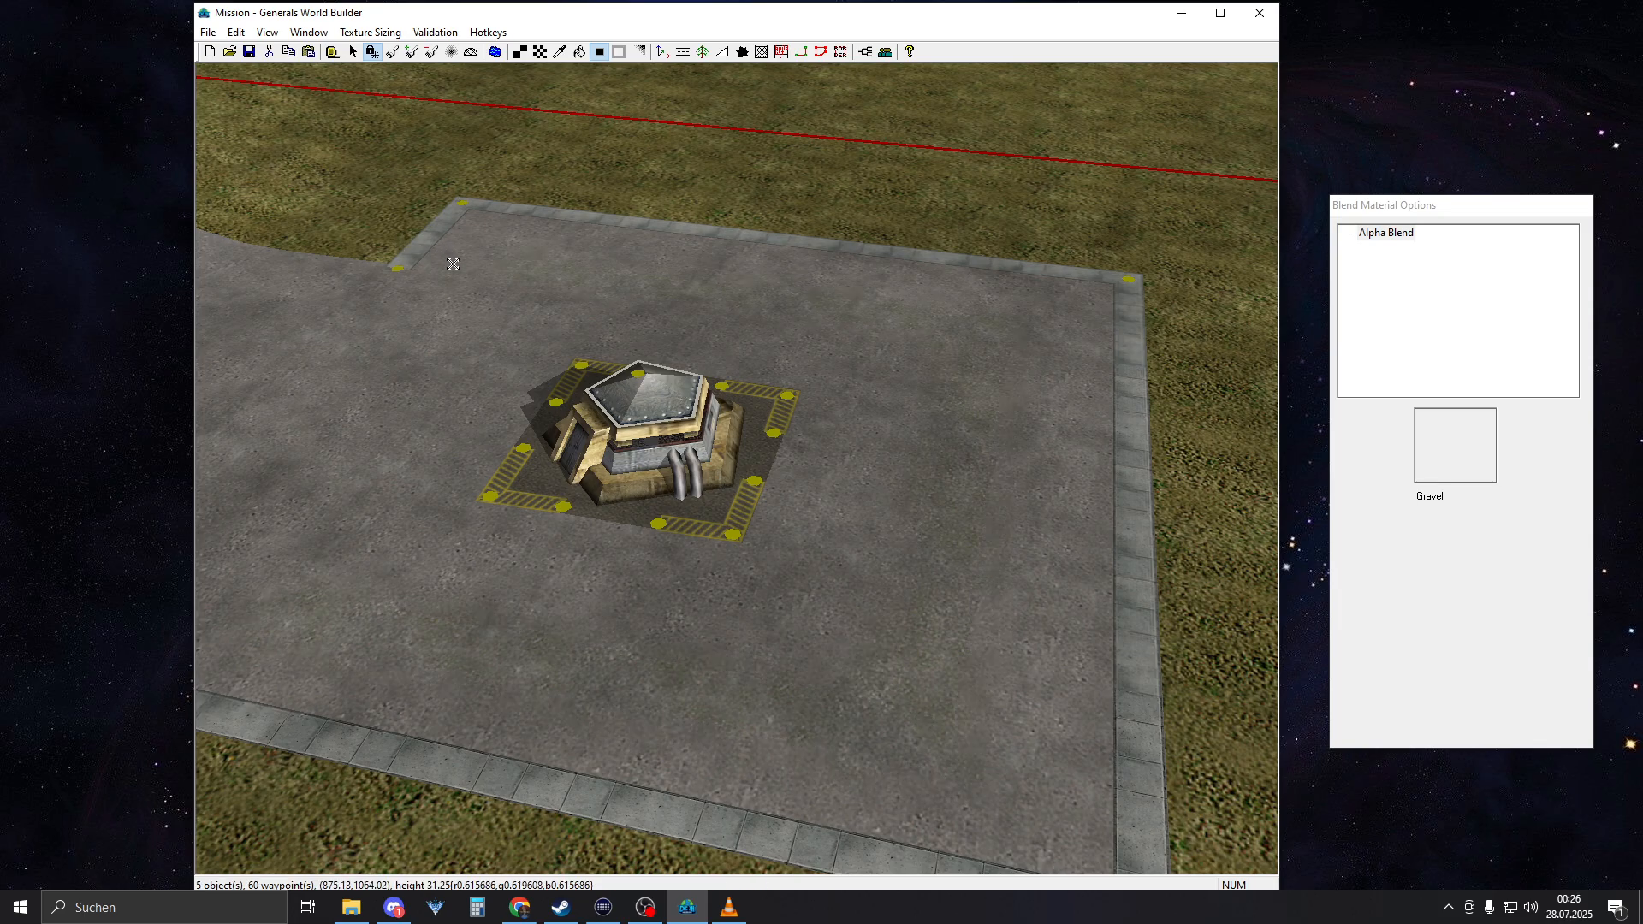
Start painting single ConcreteType1 tiles on the opposite bunker square
right_drag(783, 402, 743, 469)
scroll(909, 510, down, 3)
key(t)
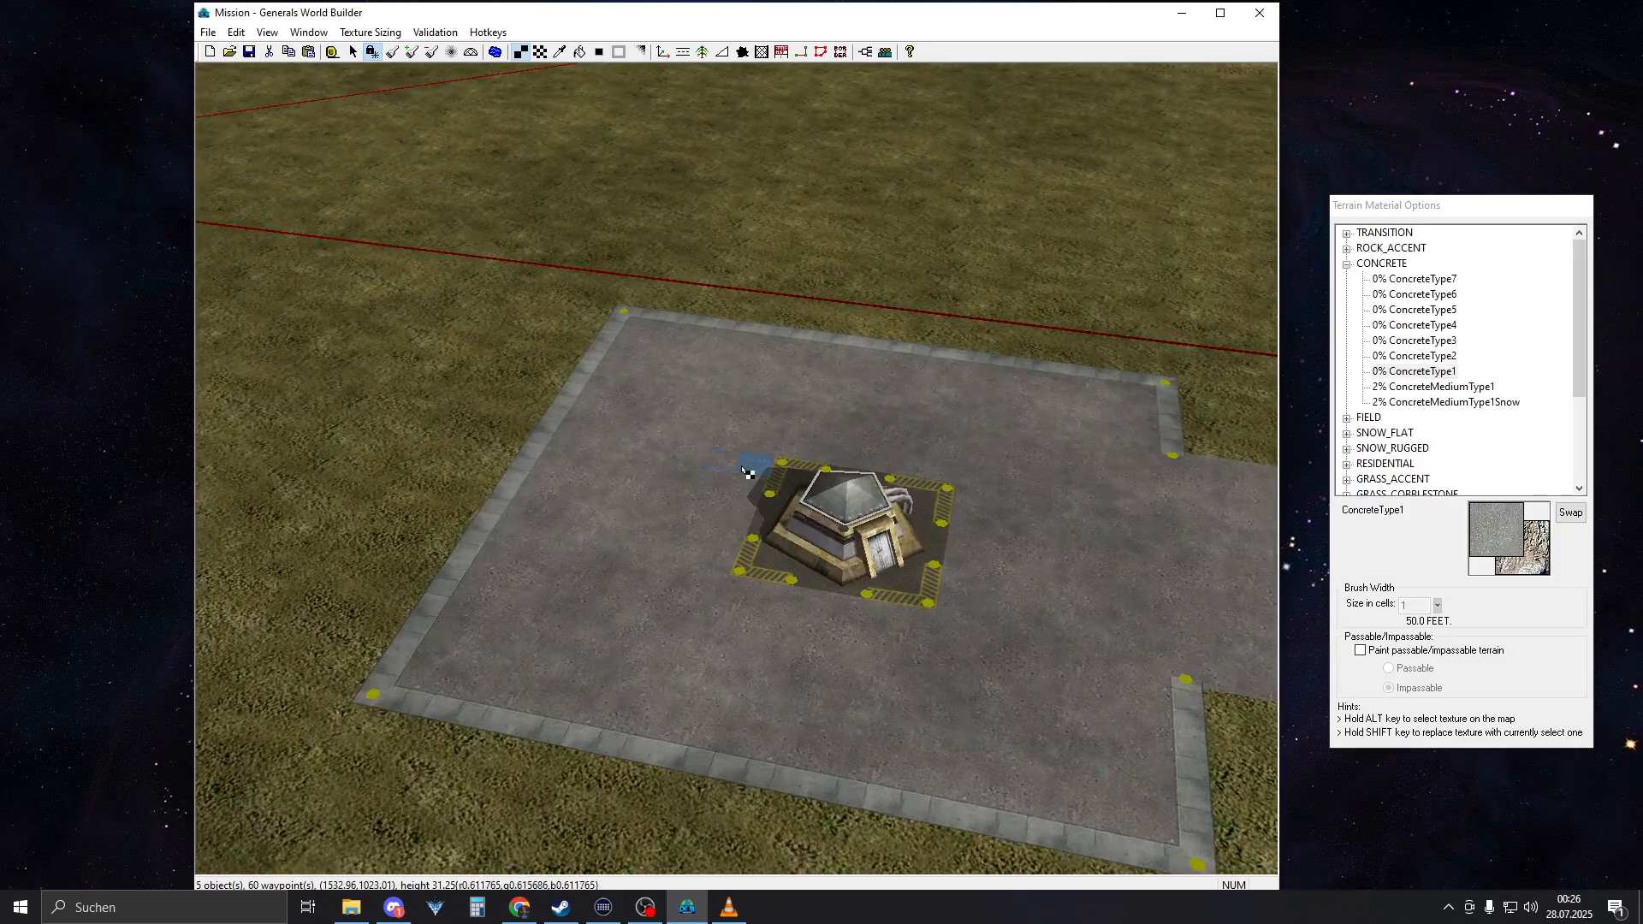
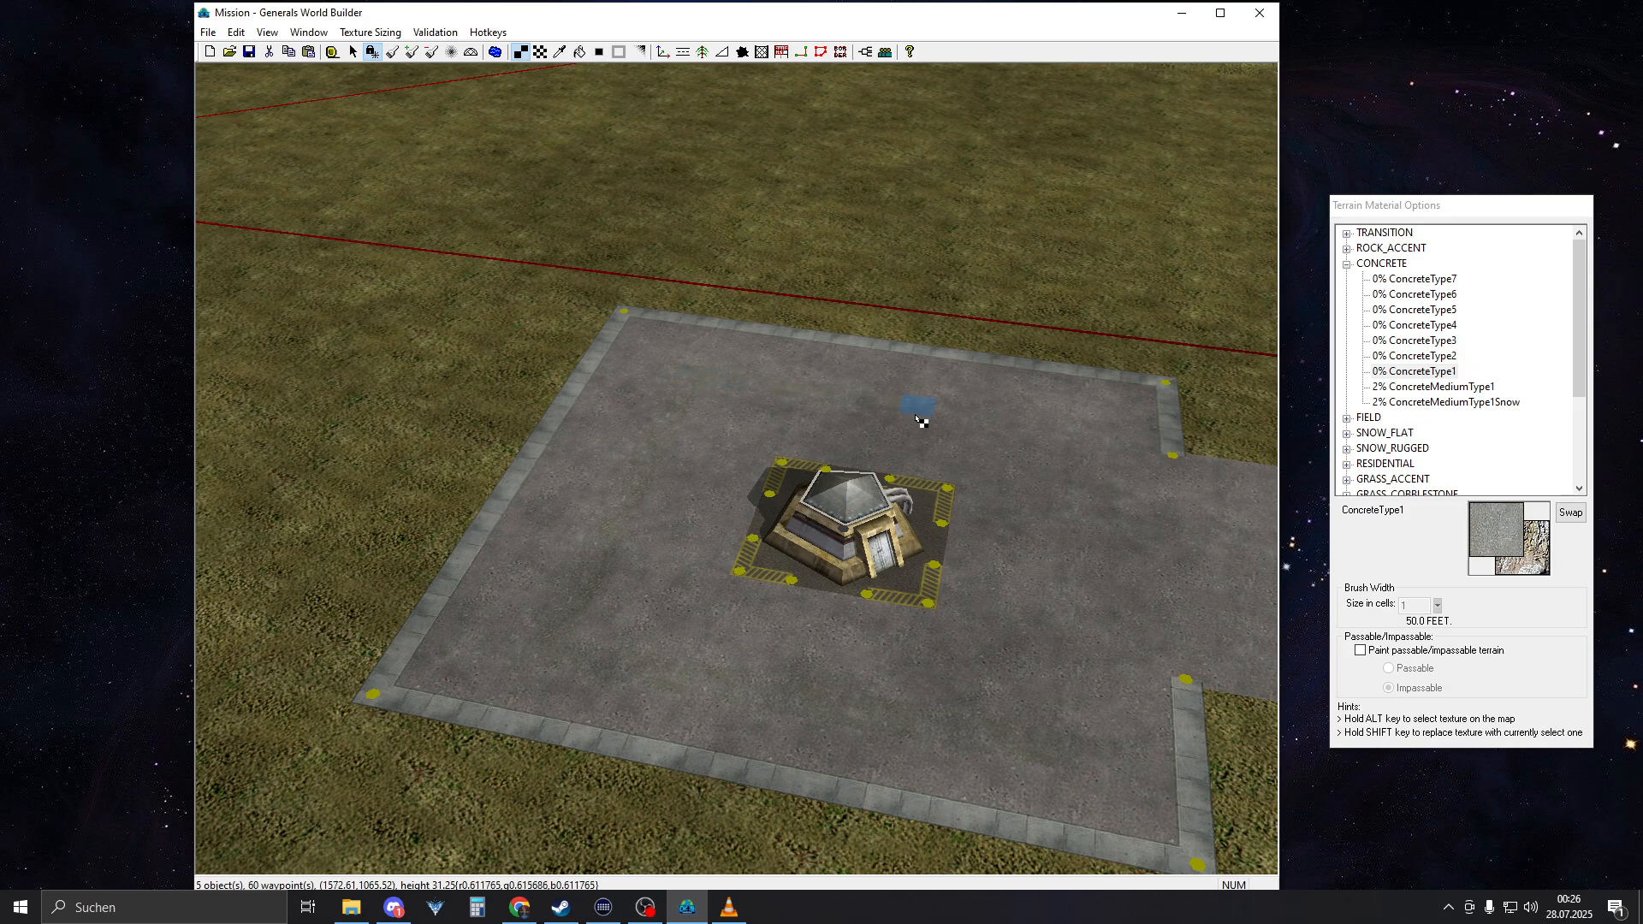
Paint further single ConcreteType1 tiles across the concrete square around the bunker and blend their edges into the surface
key(b)
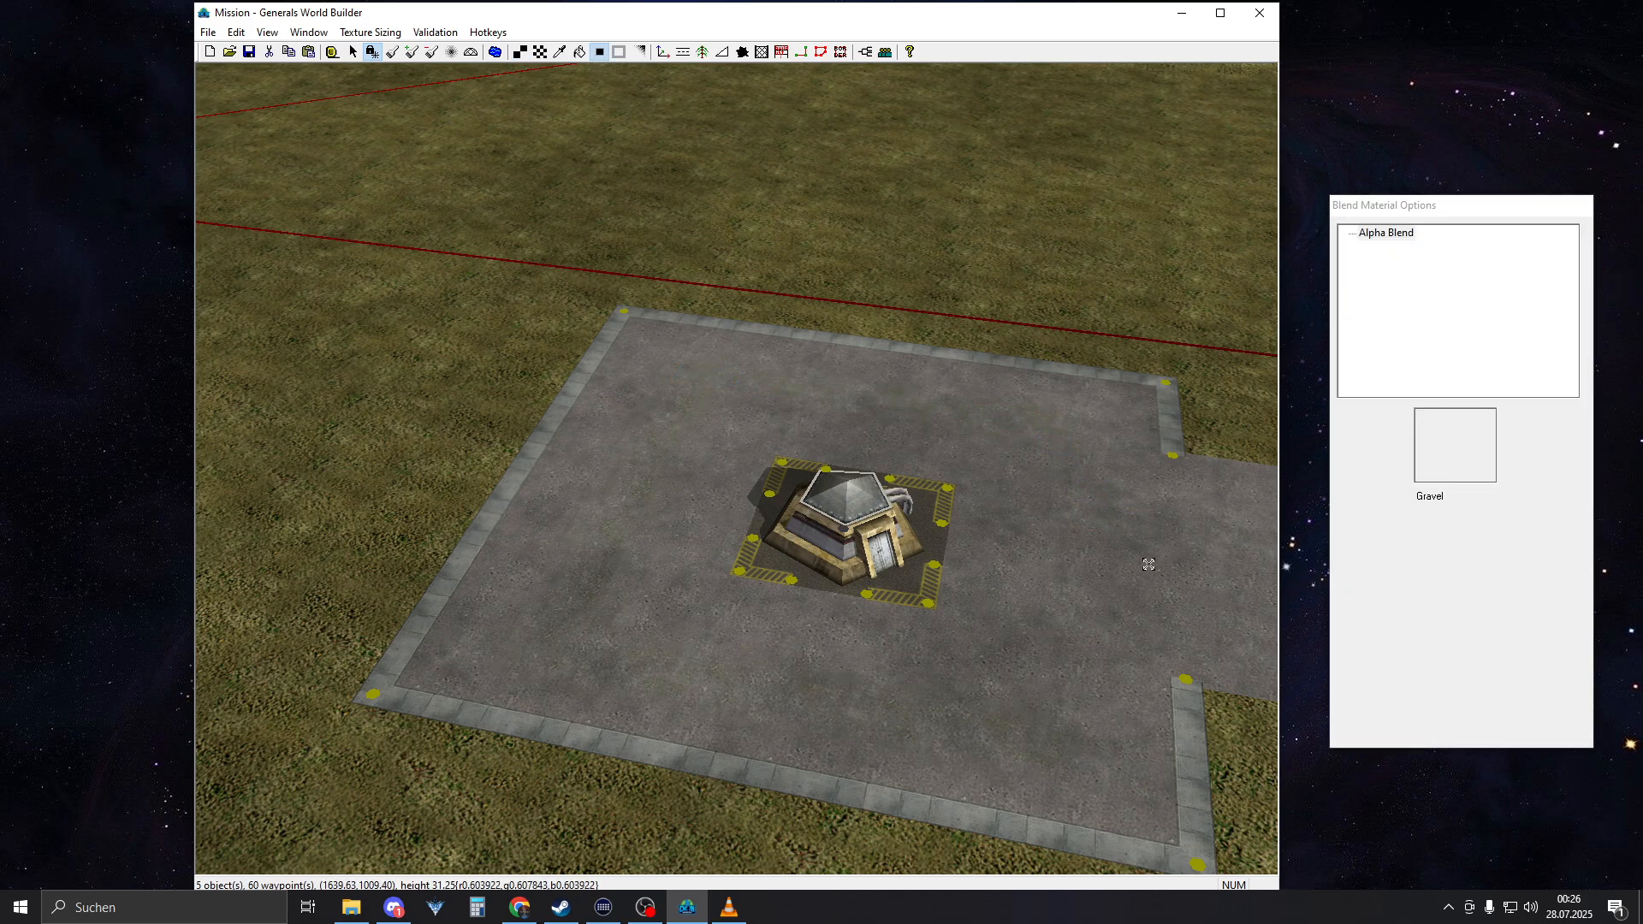
key(t)
right_drag(1138, 569, 978, 552)
right_drag(685, 428, 856, 509)
middle_drag(855, 509, 780, 541)
key(b)
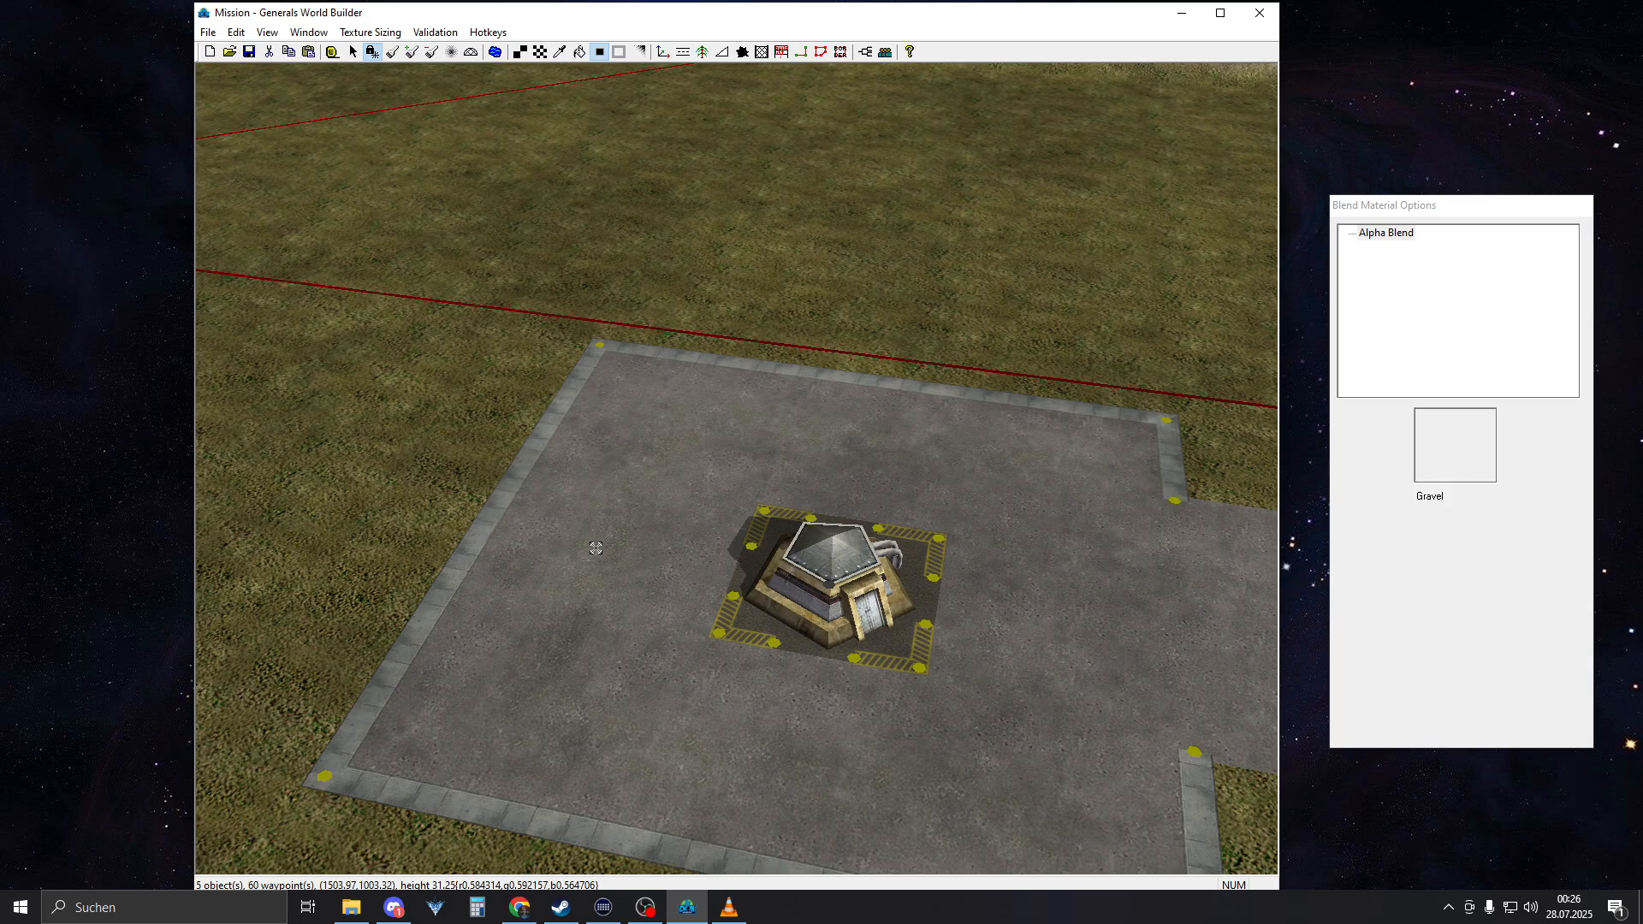
key(t)
right_drag(793, 584, 685, 690)
scroll(712, 662, up, 5)
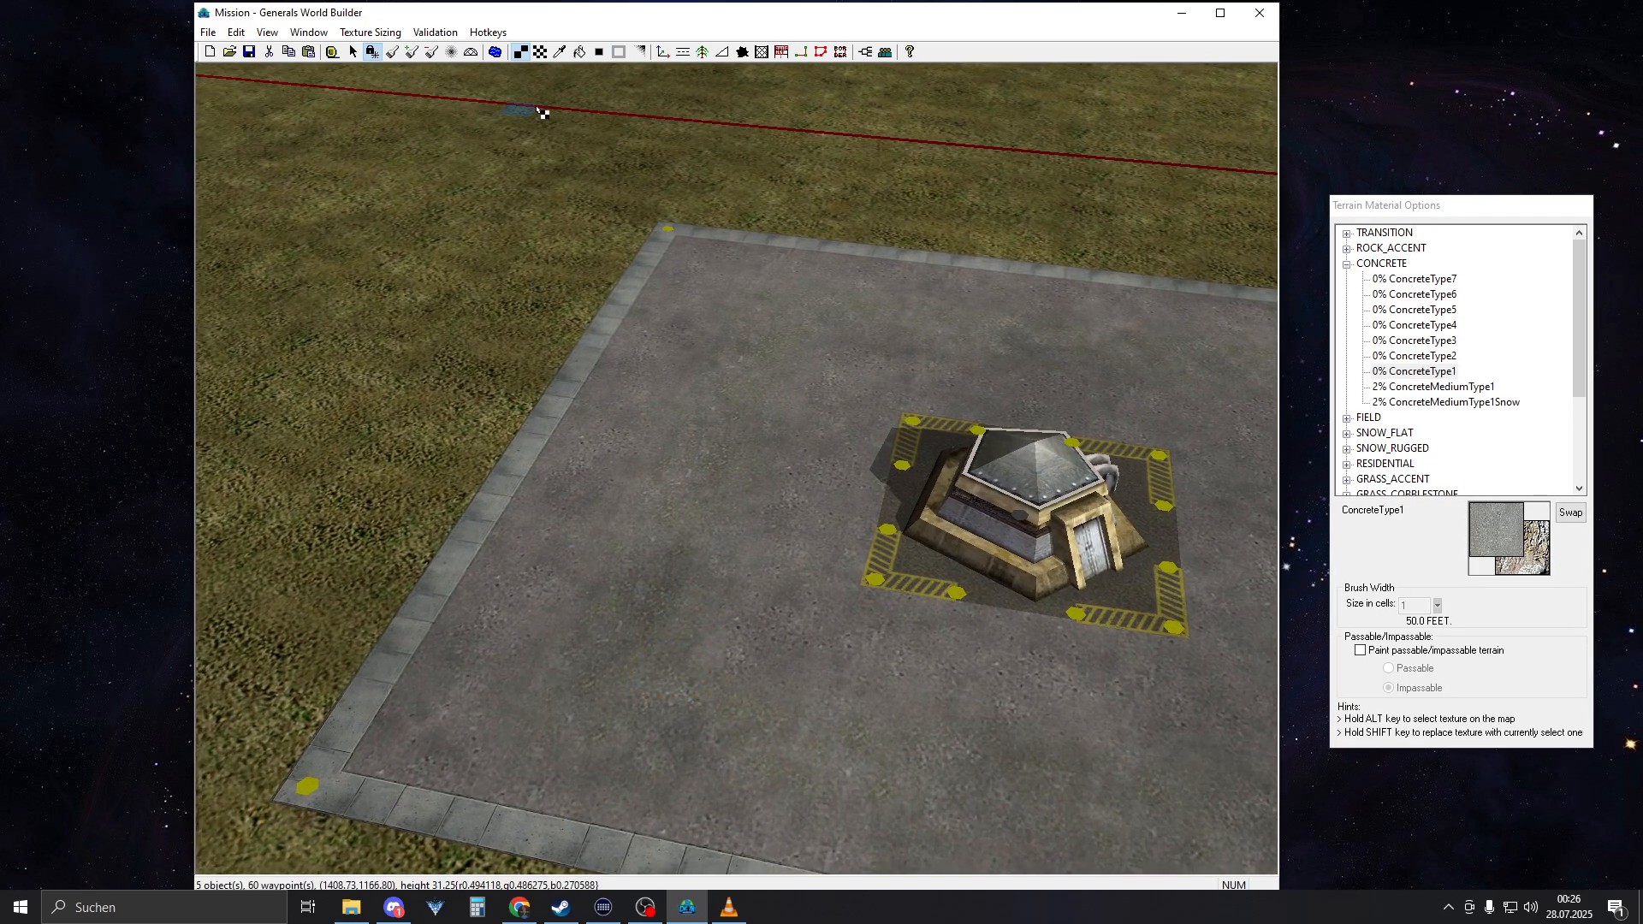
Draw DirtRoadTracks tire tracks along the concrete road in front of both bunkers, using the Angled corner type
click(682, 52)
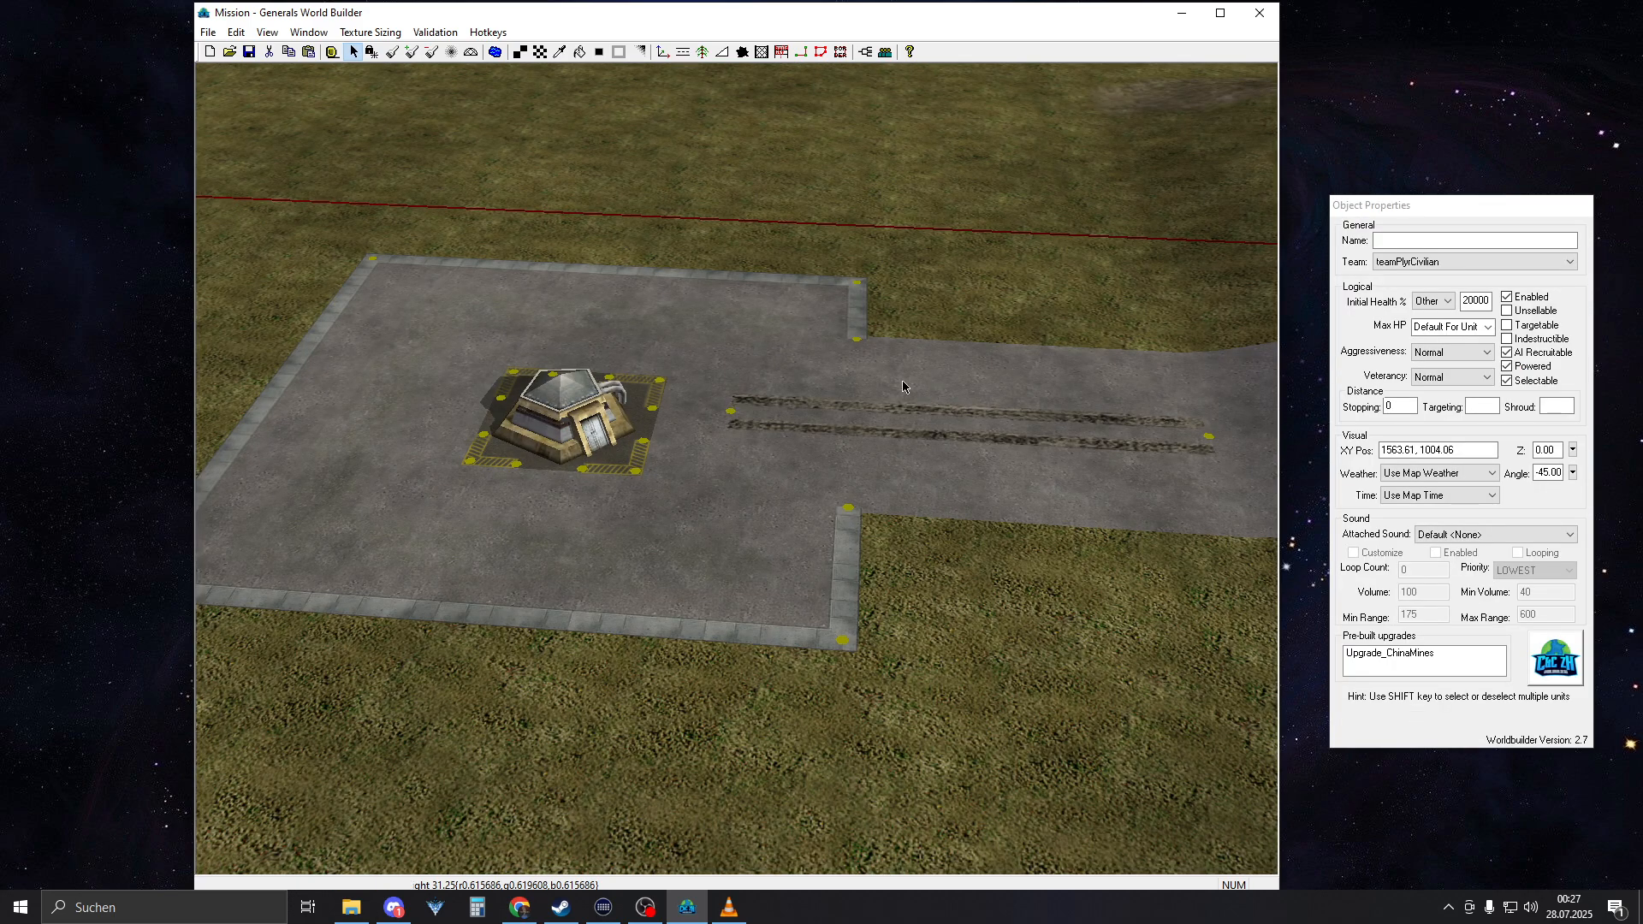
right_drag(943, 237, 903, 306)
click(664, 515)
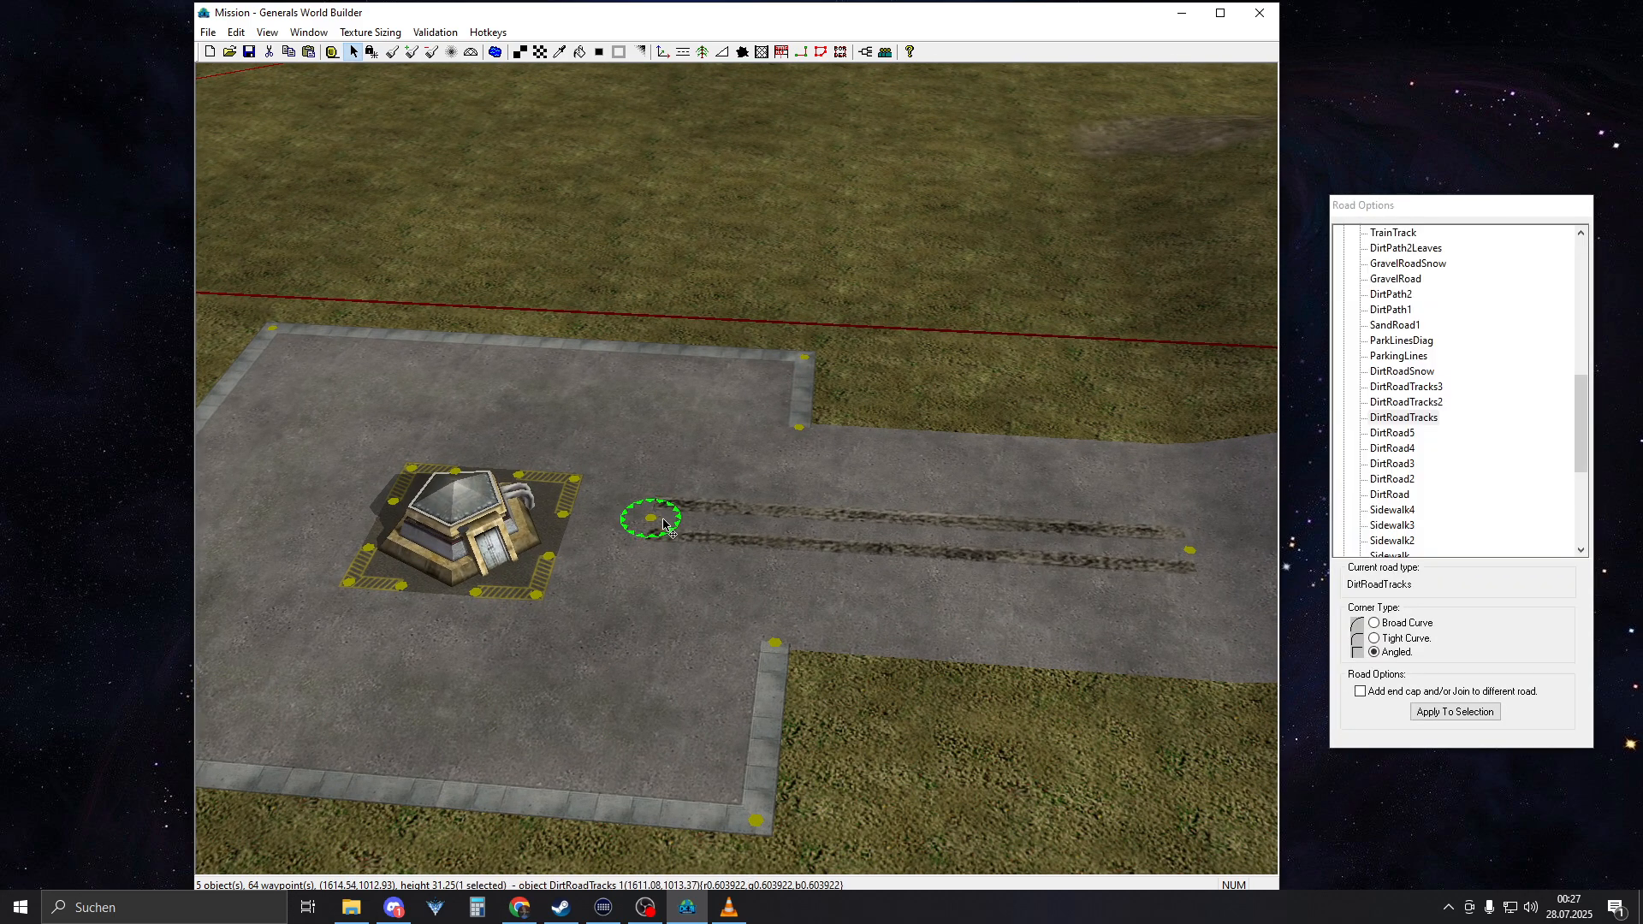
click(689, 53)
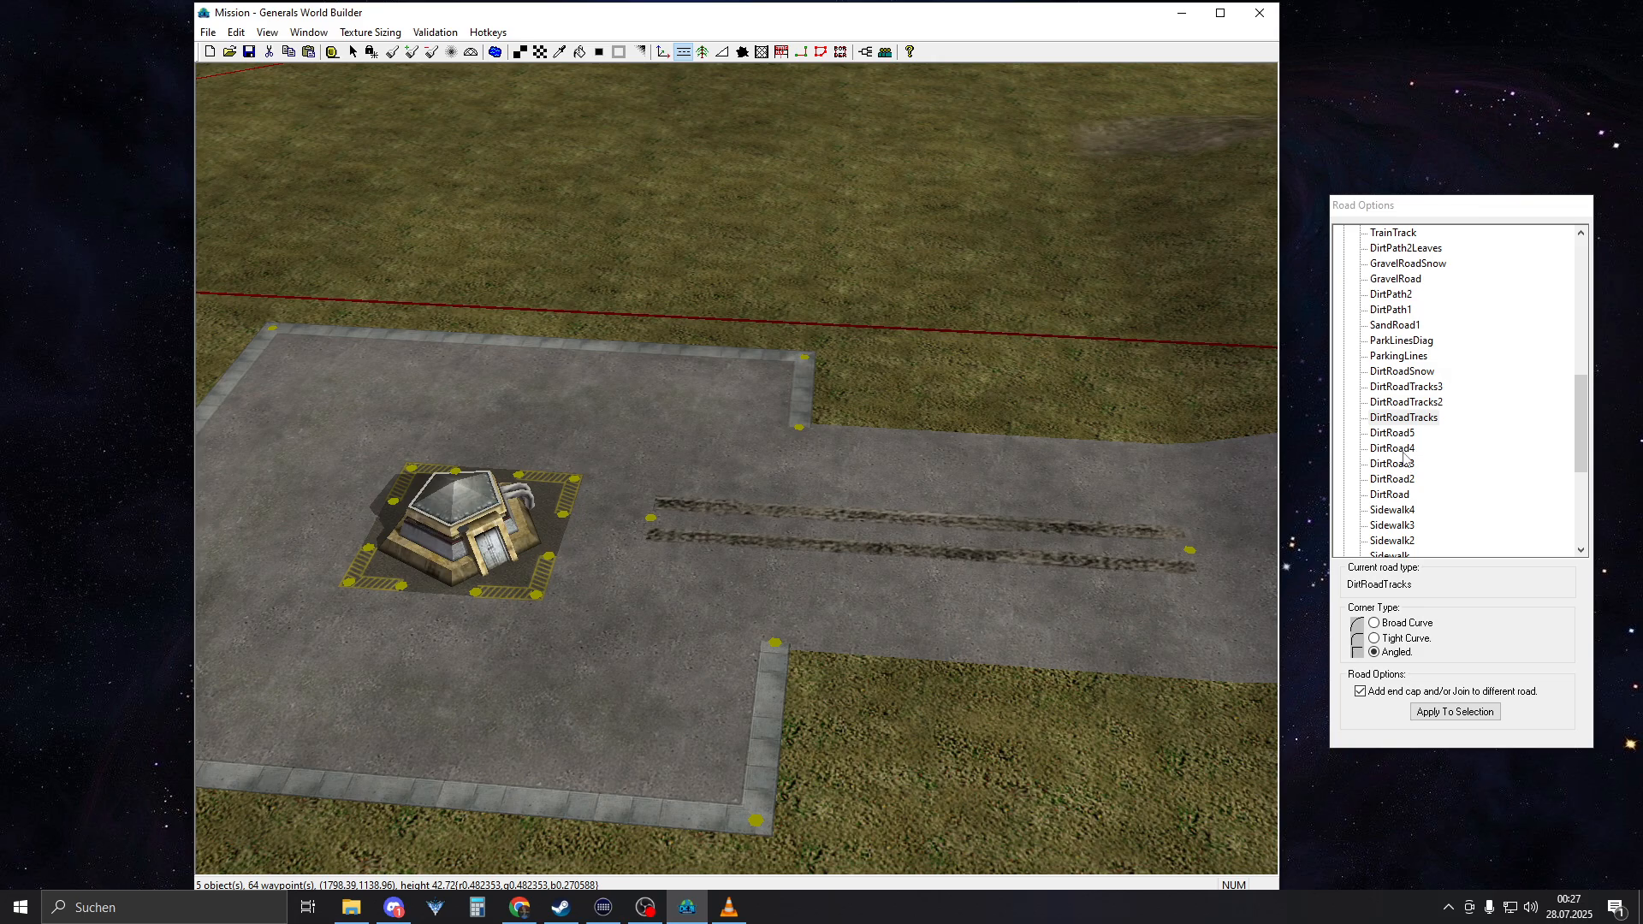
click(1407, 419)
Nudge the road-side end node of the tire tracks on the opposite bunker square into line with the road
right_drag(690, 540, 798, 548)
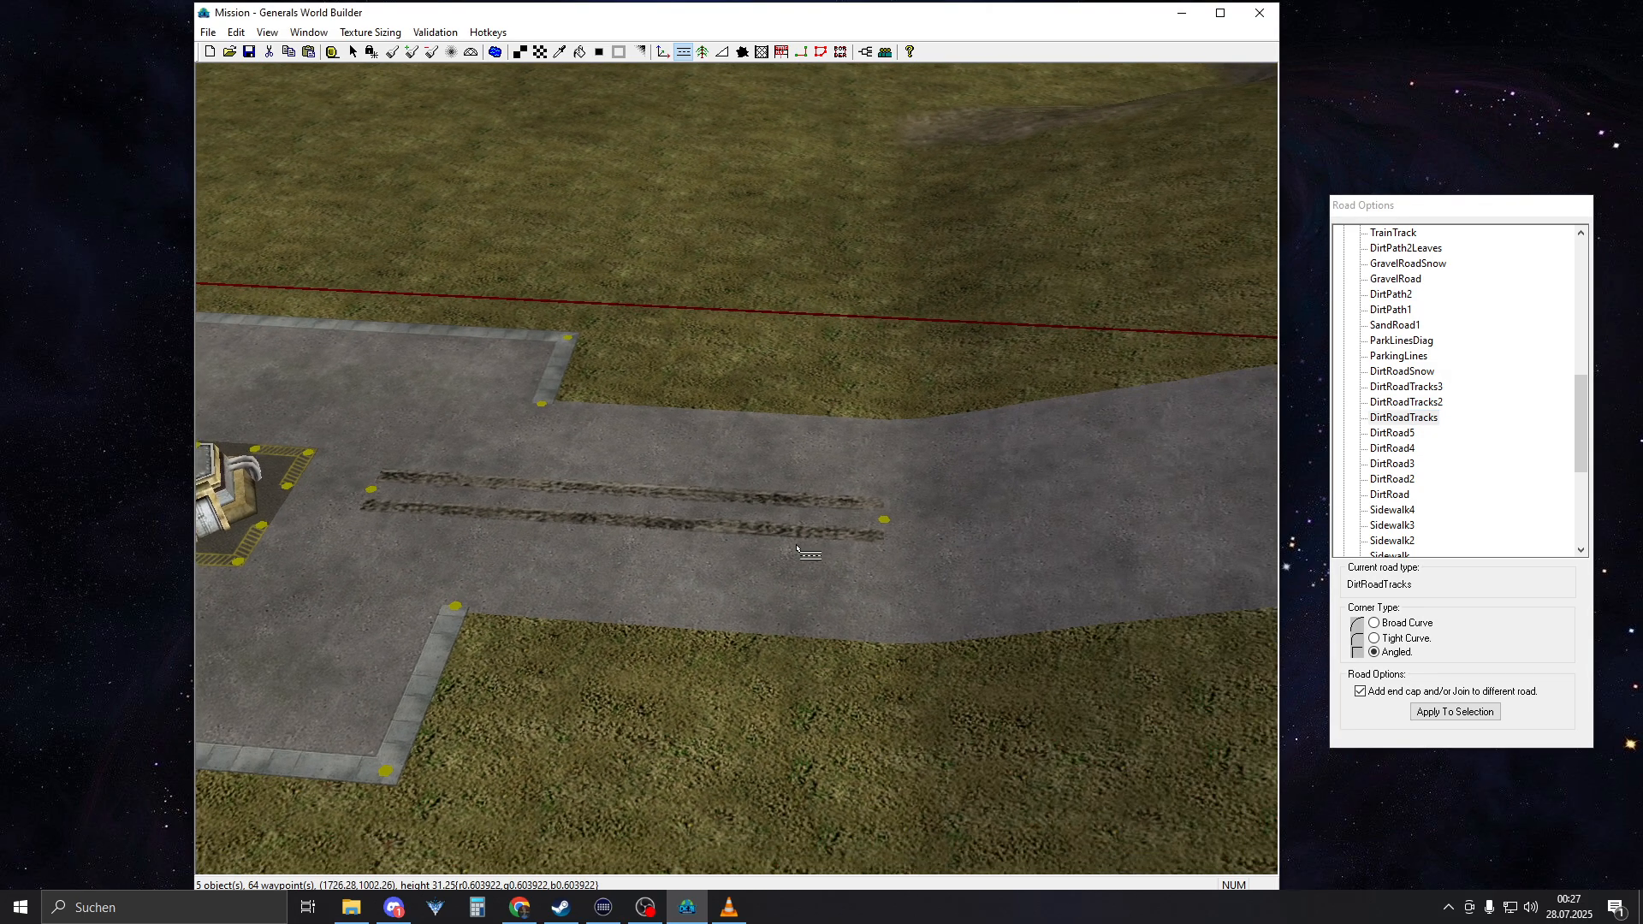
scroll(805, 542, down, 3)
middle_drag(813, 546, 811, 488)
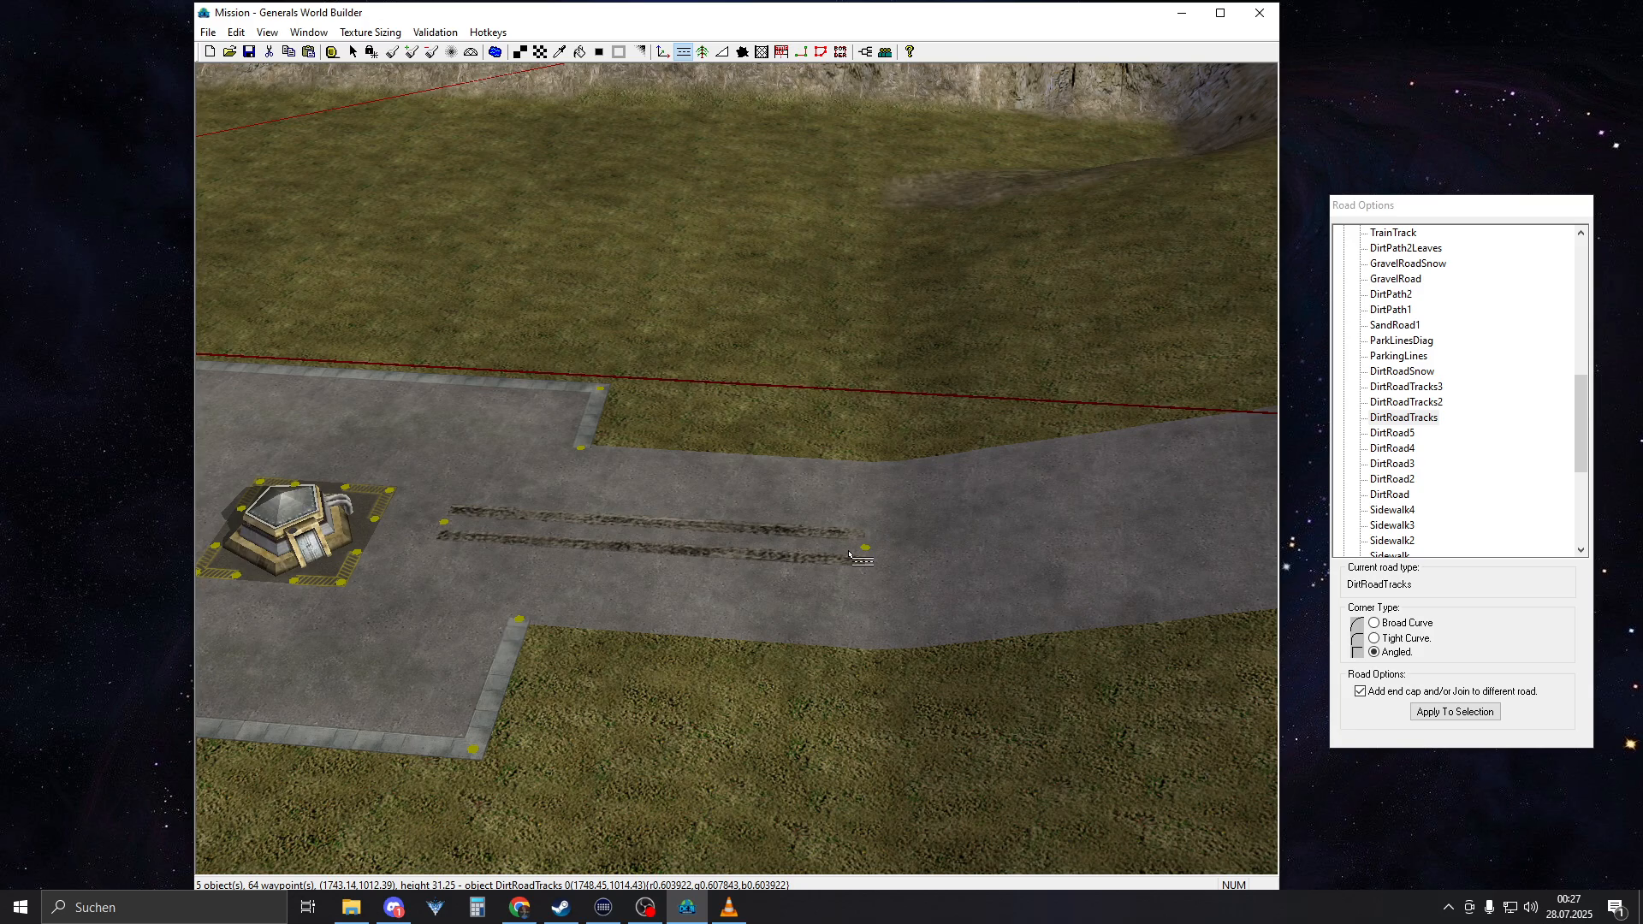
middle_drag(849, 554, 881, 522)
middle_drag(981, 490, 816, 473)
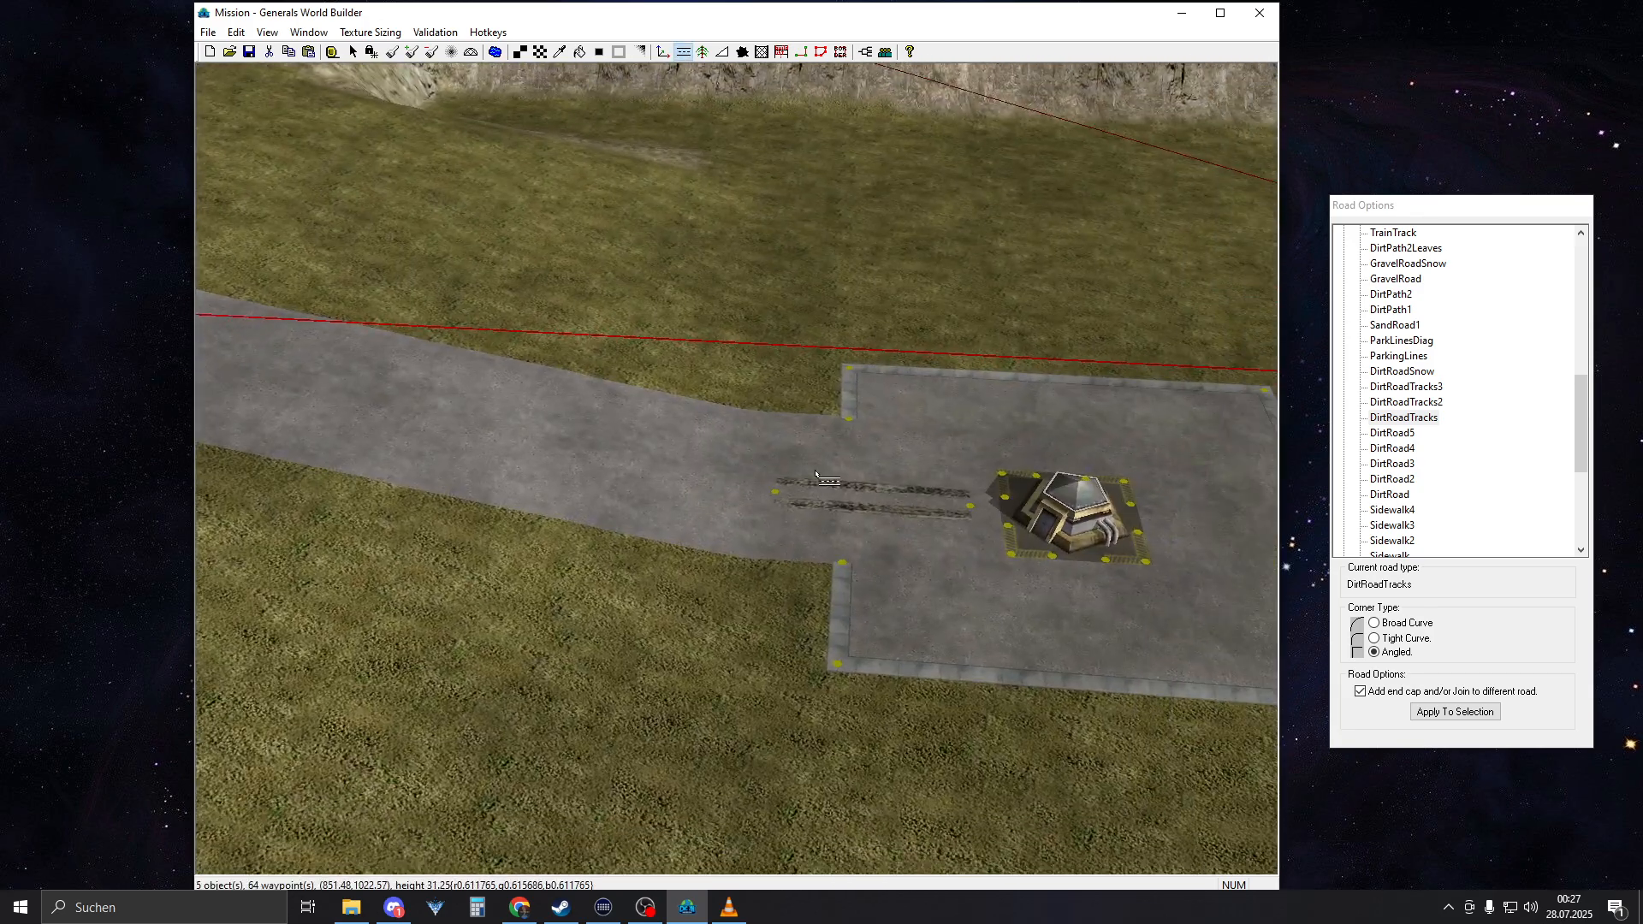
key(Escape)
mouse_move(781, 491)
mouse_down()
mouse_move(729, 490)
mouse_move(780, 497)
mouse_up()
right_click(779, 498)
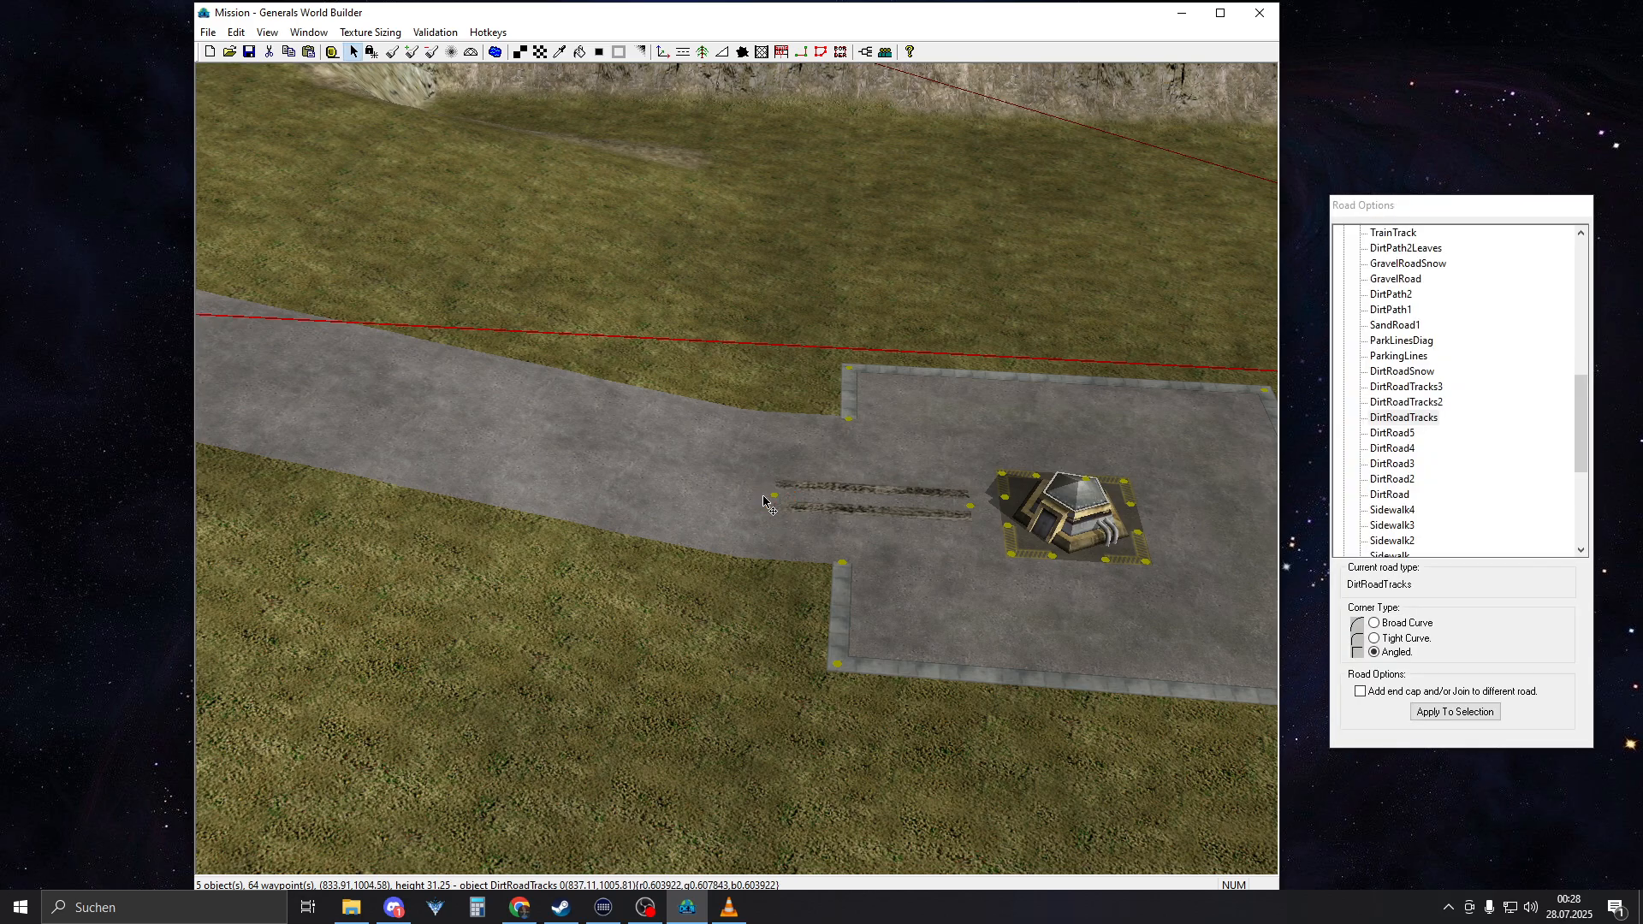
Compare the placement of the tire tracks at both bunker squares and their connecting roads across the map
right_drag(779, 500, 1313, 565)
middle_drag(1313, 565, 916, 504)
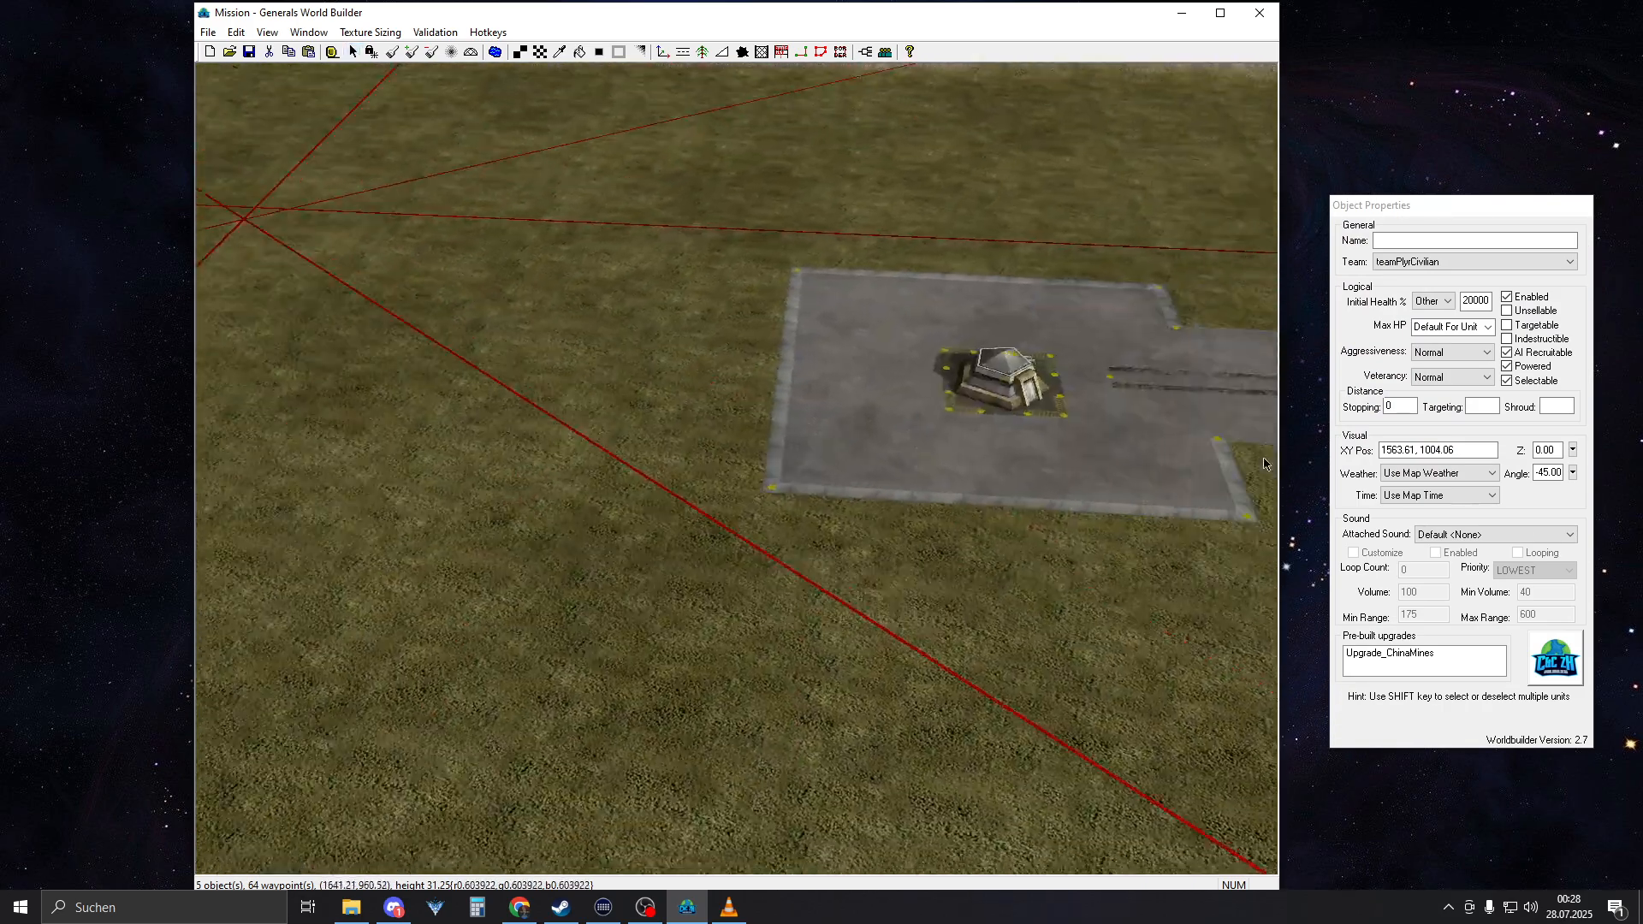
right_drag(916, 488, 1072, 414)
right_drag(685, 522, 849, 453)
scroll(855, 449, down, 8)
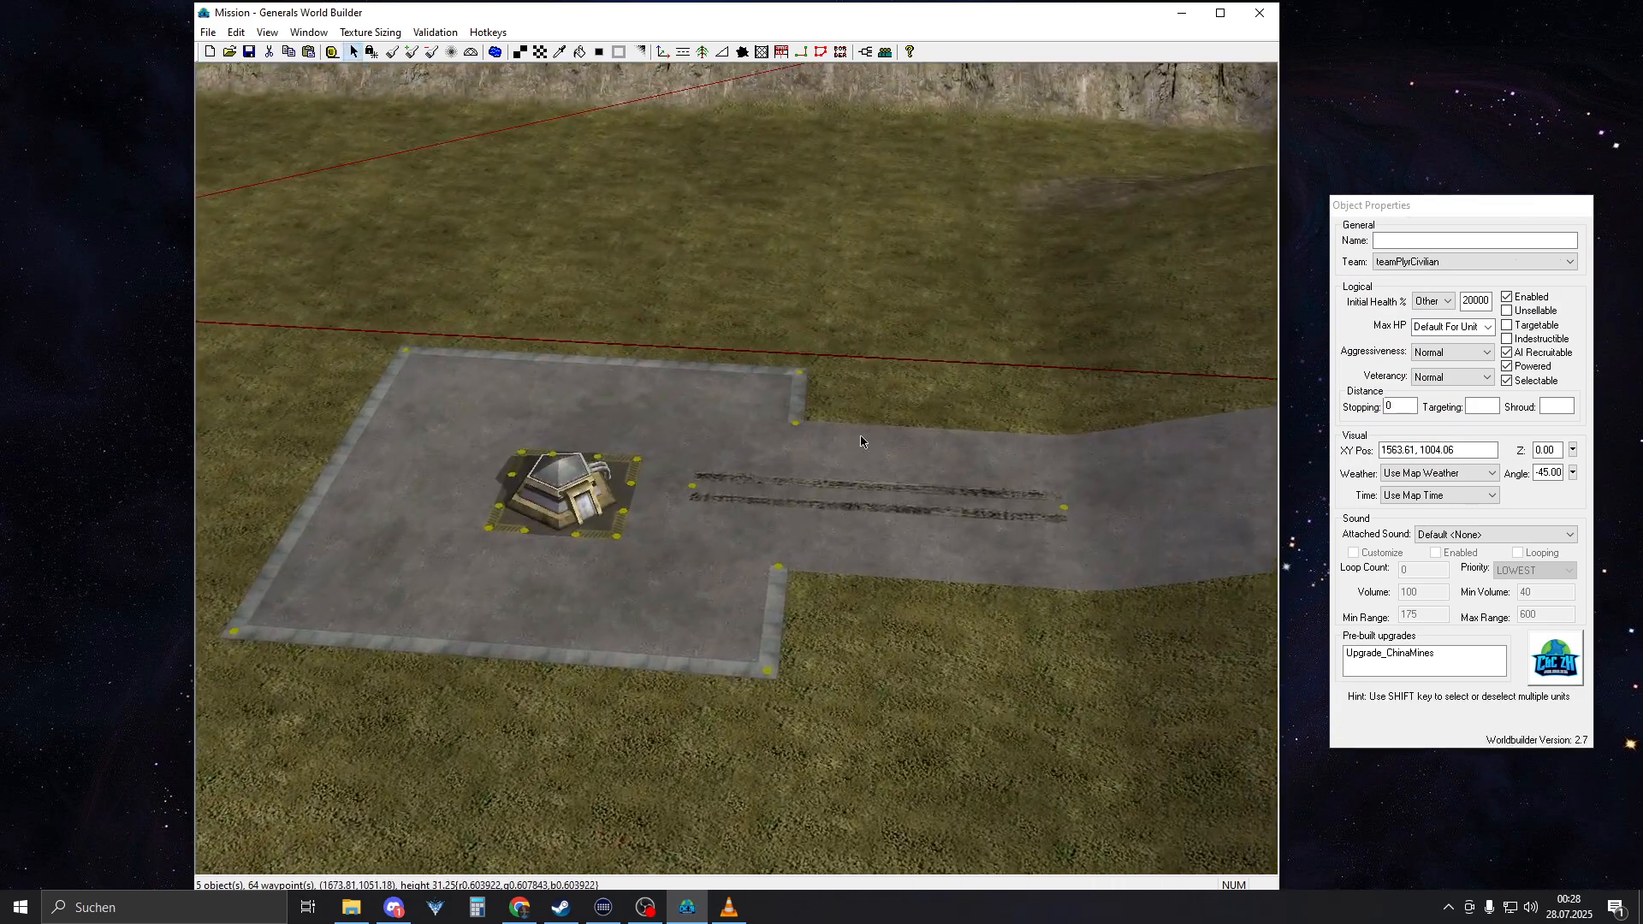
scroll(863, 449, down, 8)
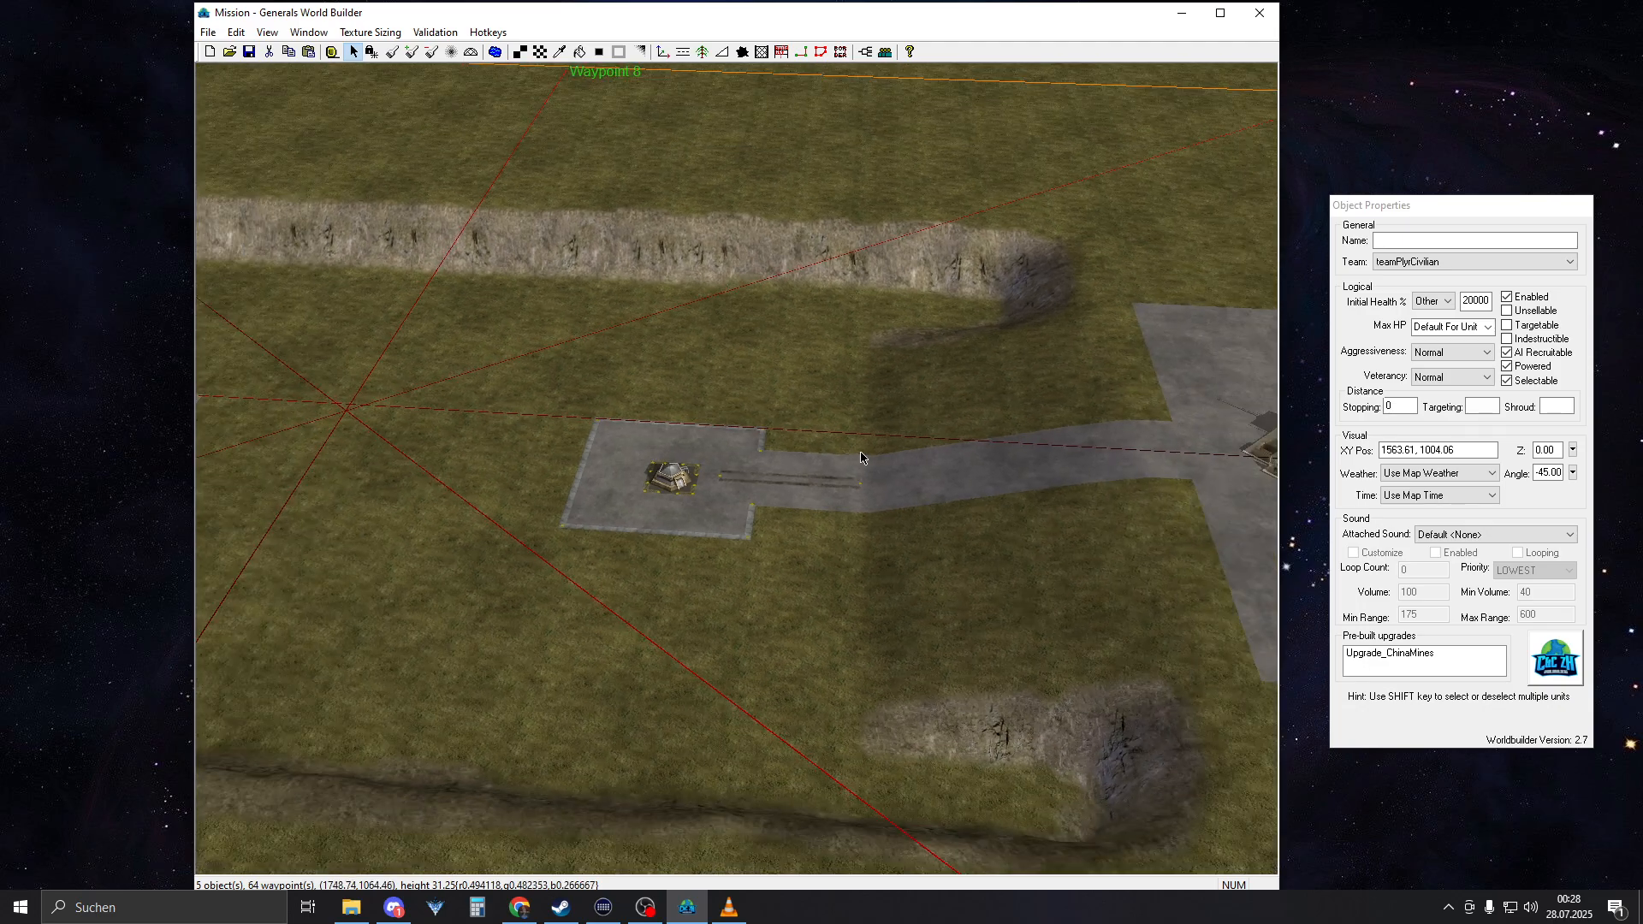
right_drag(840, 468, 897, 458)
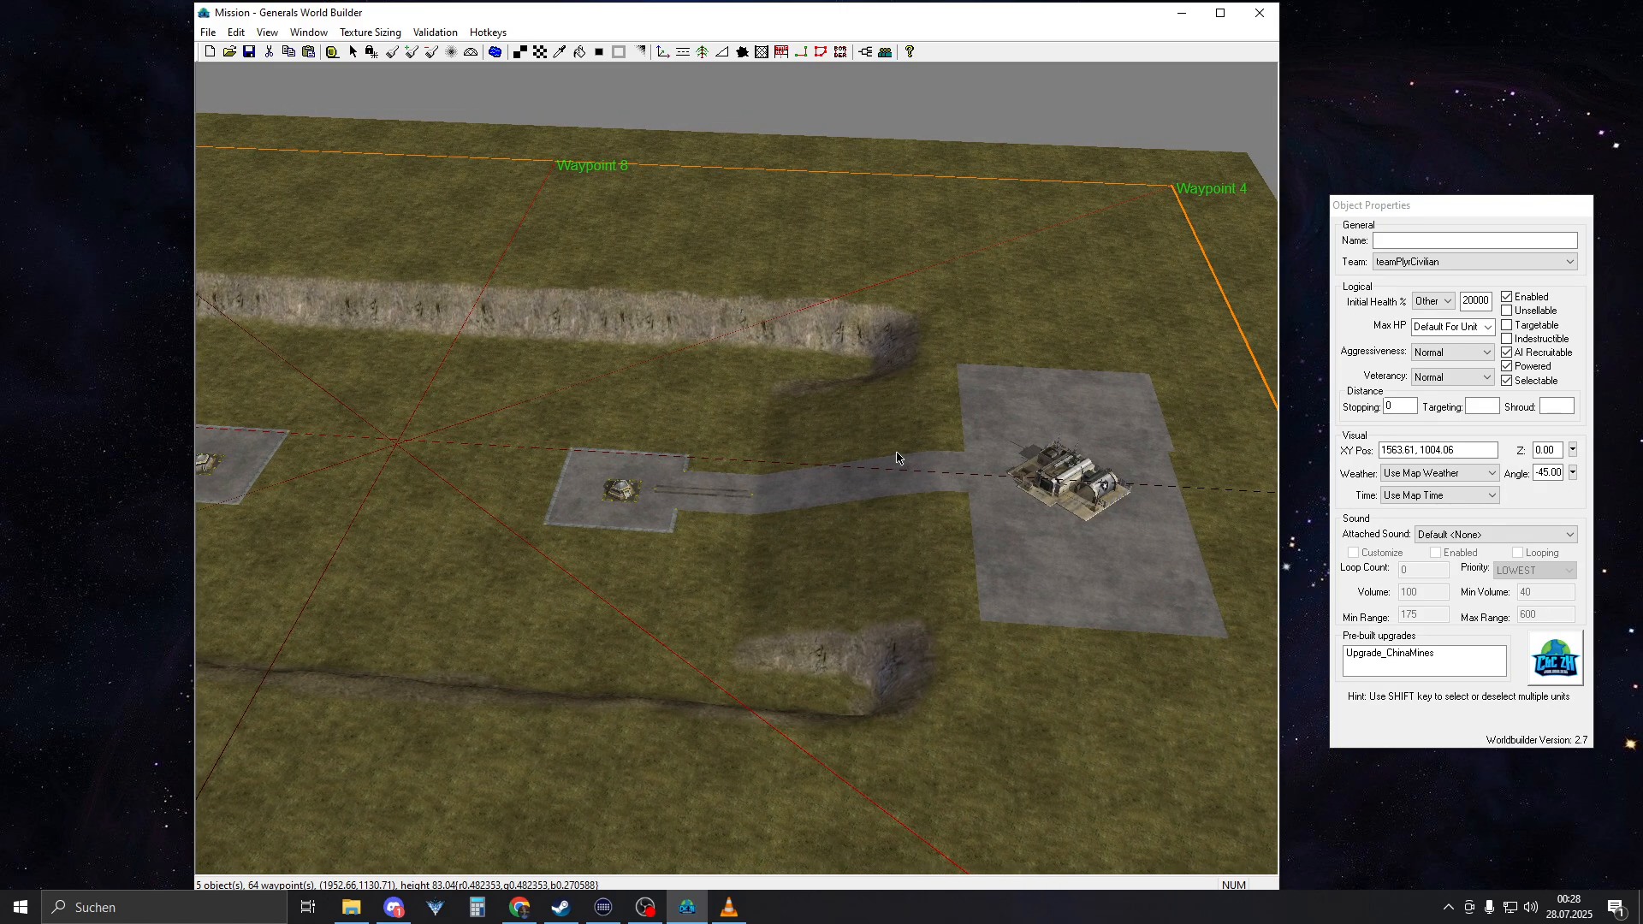
right_drag(897, 457, 501, 448)
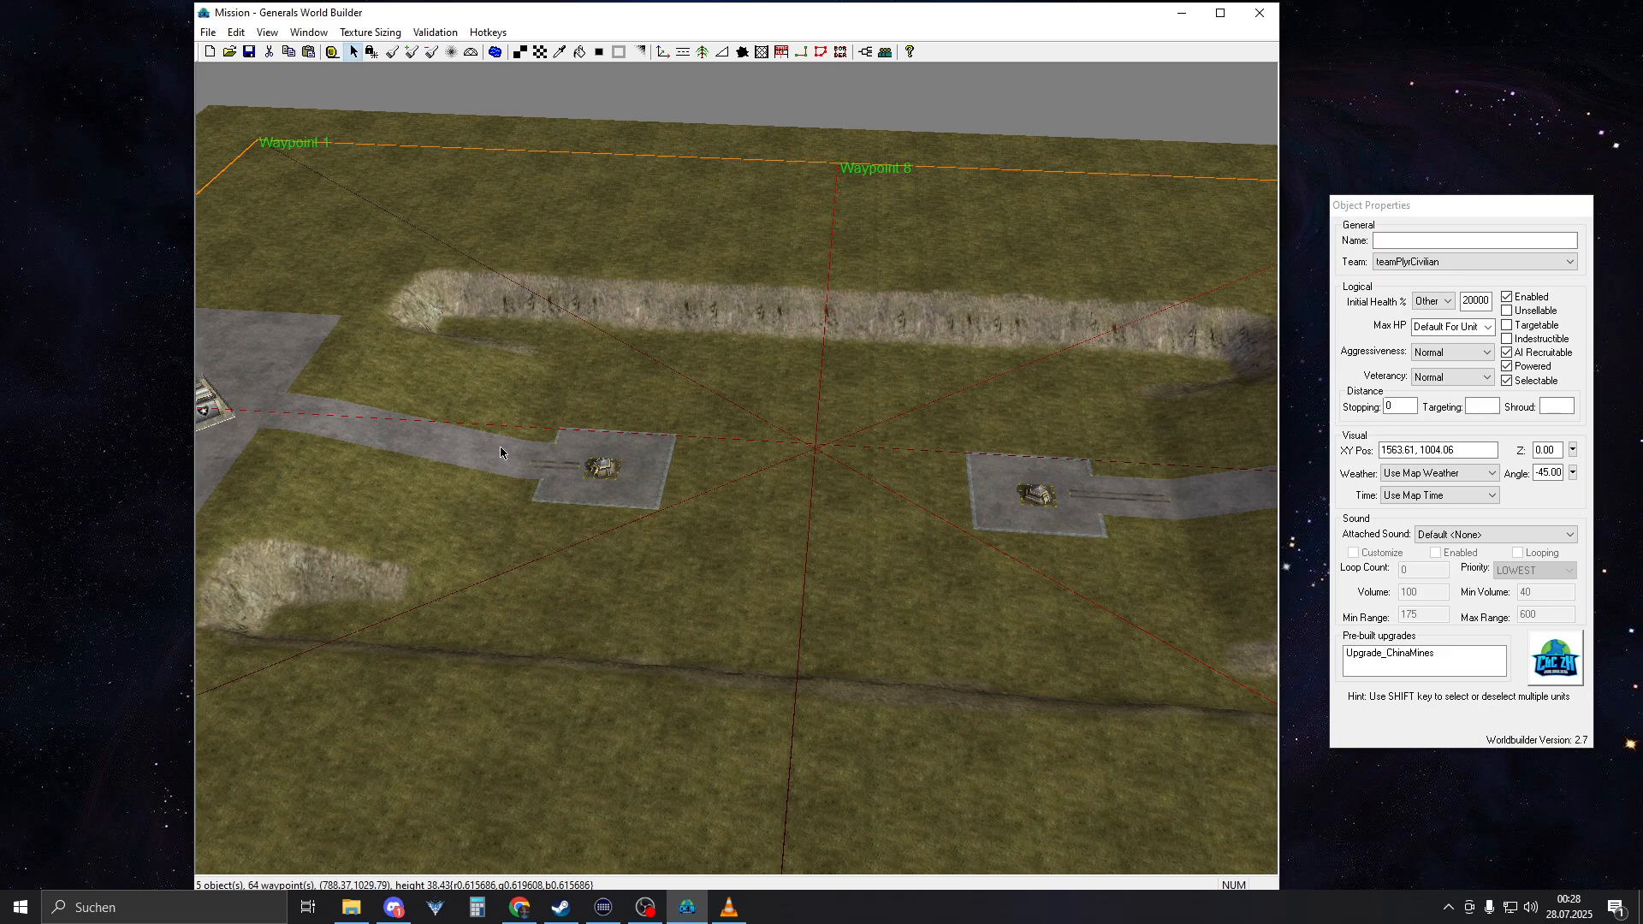
Enable end caps on both ends of the tire tracks leading to this bunker and slightly adjust the bunker-side node
scroll(558, 494, up, 10)
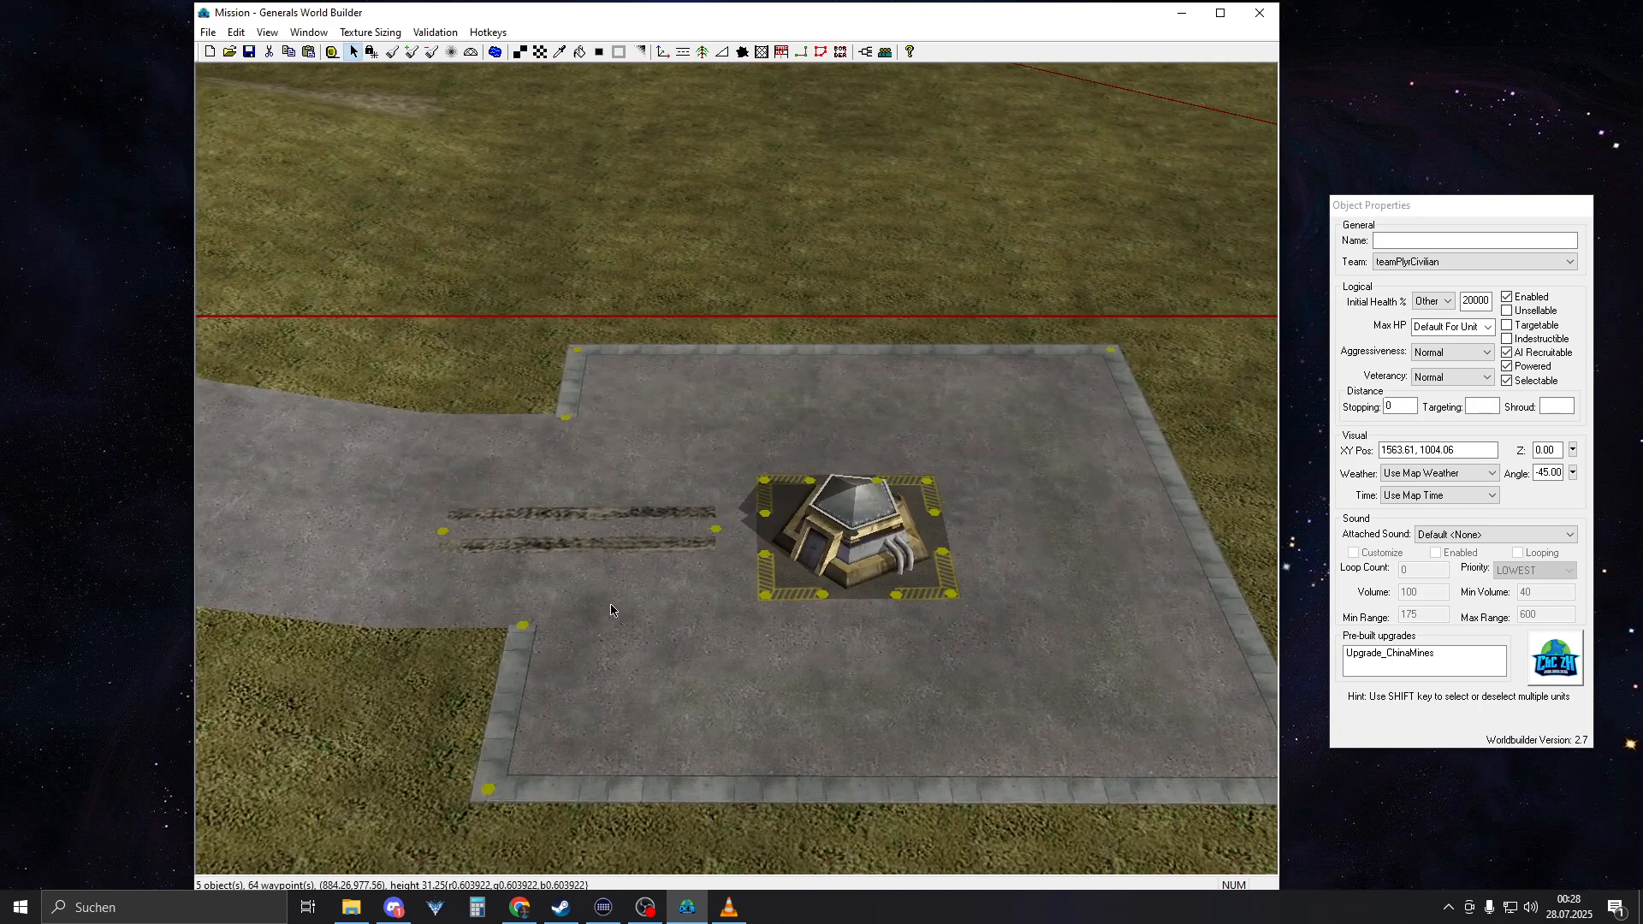
scroll(611, 610, up, 3)
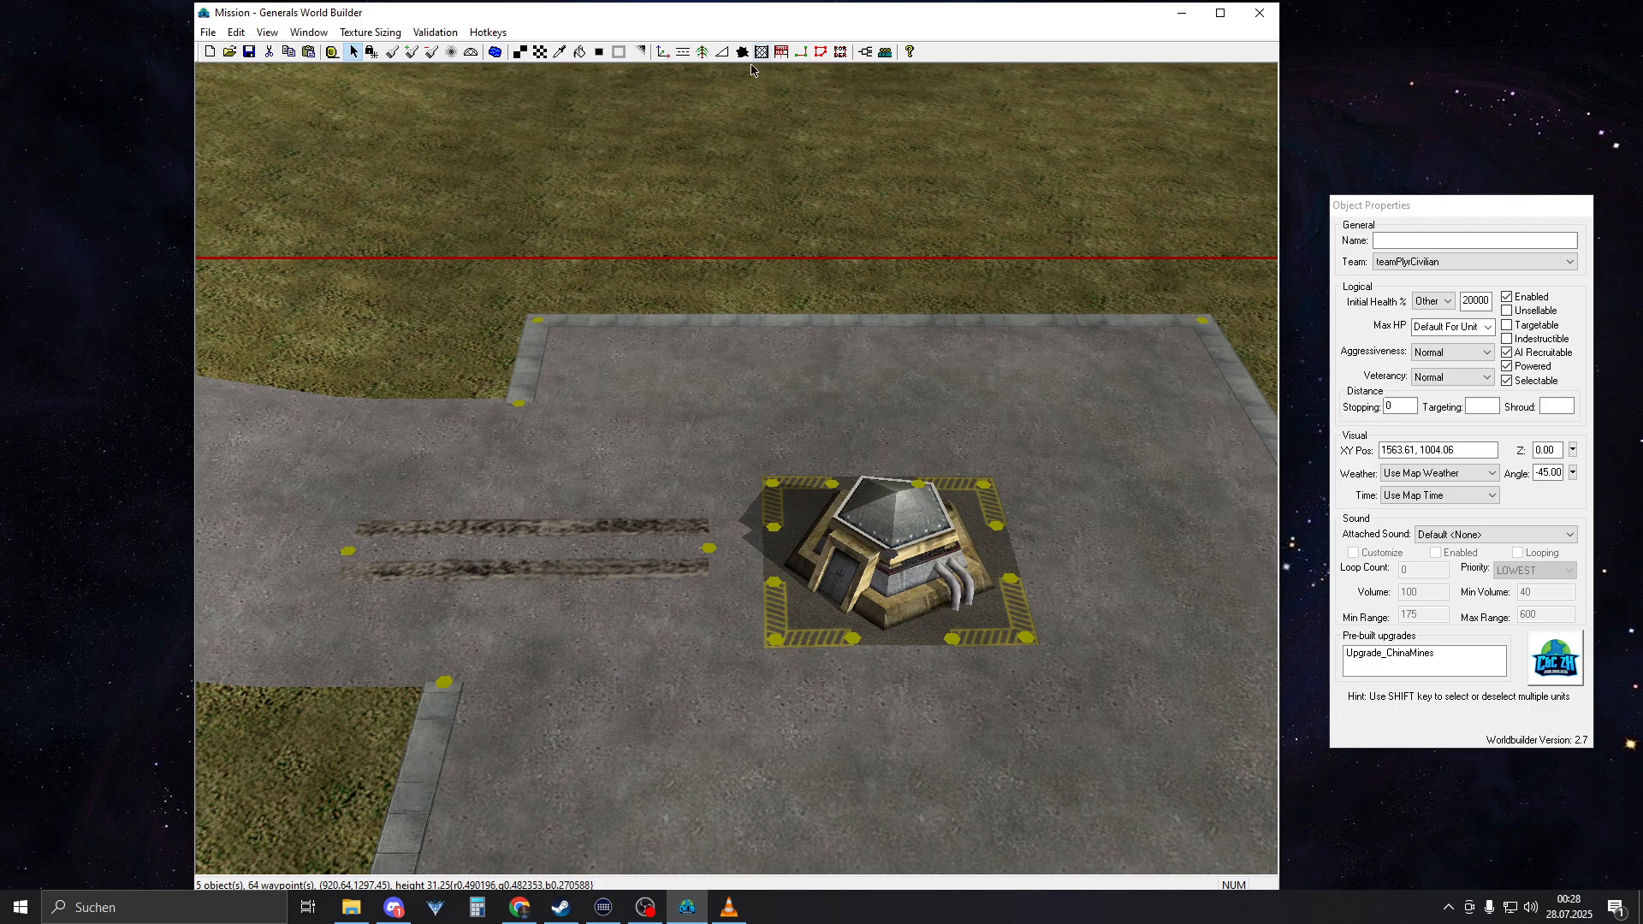
click(708, 548)
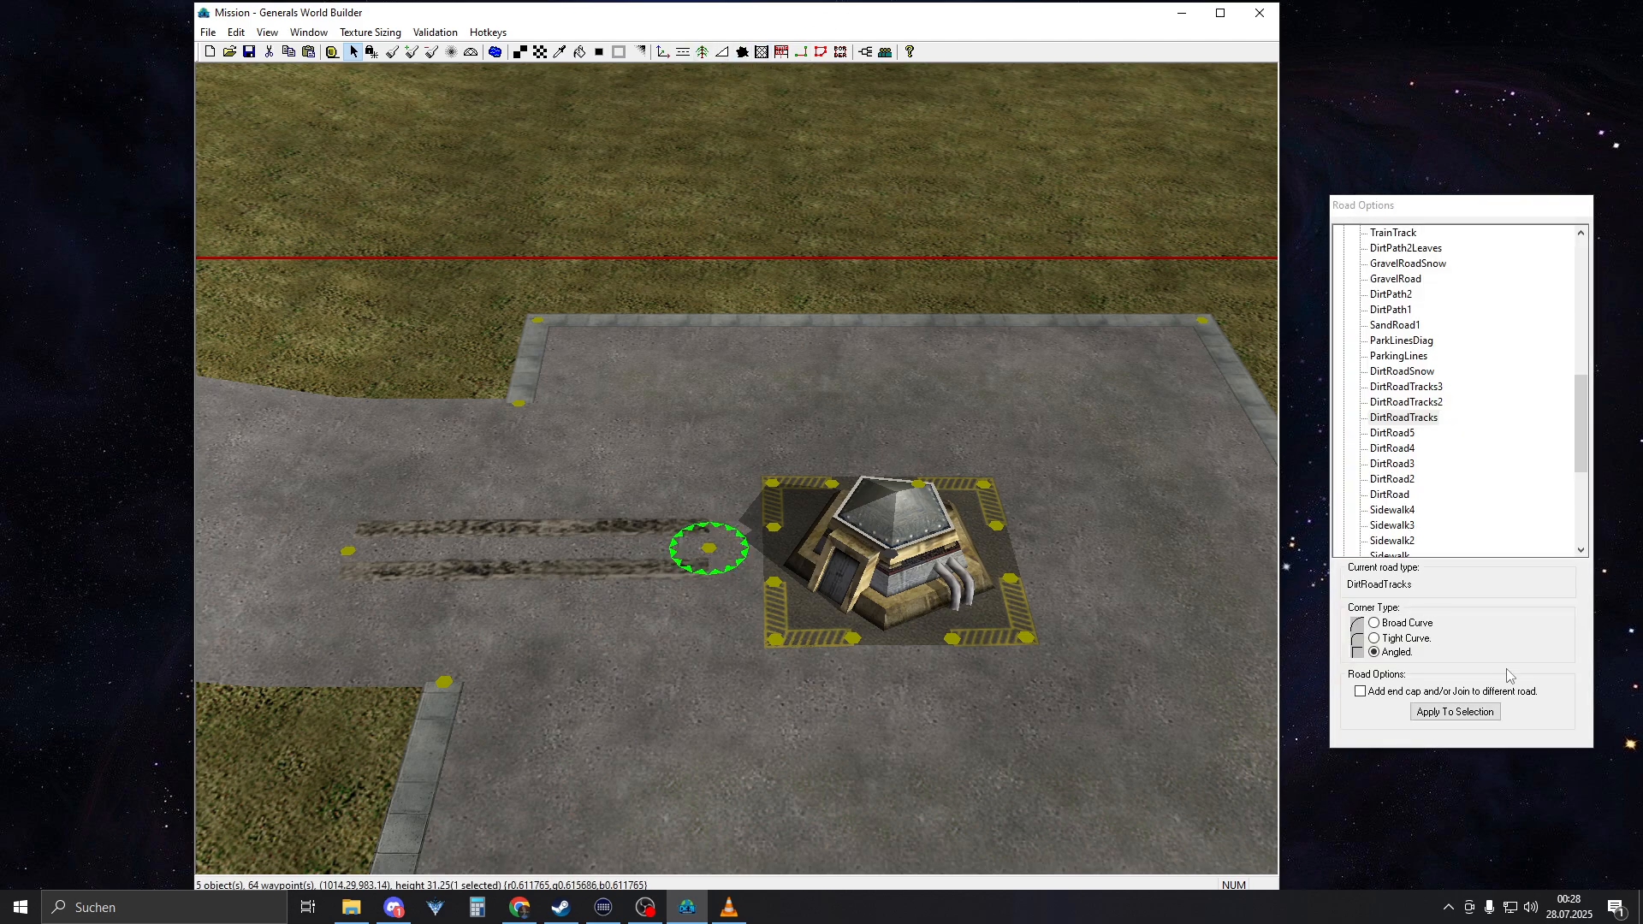
click(1378, 696)
right_drag(717, 556, 881, 589)
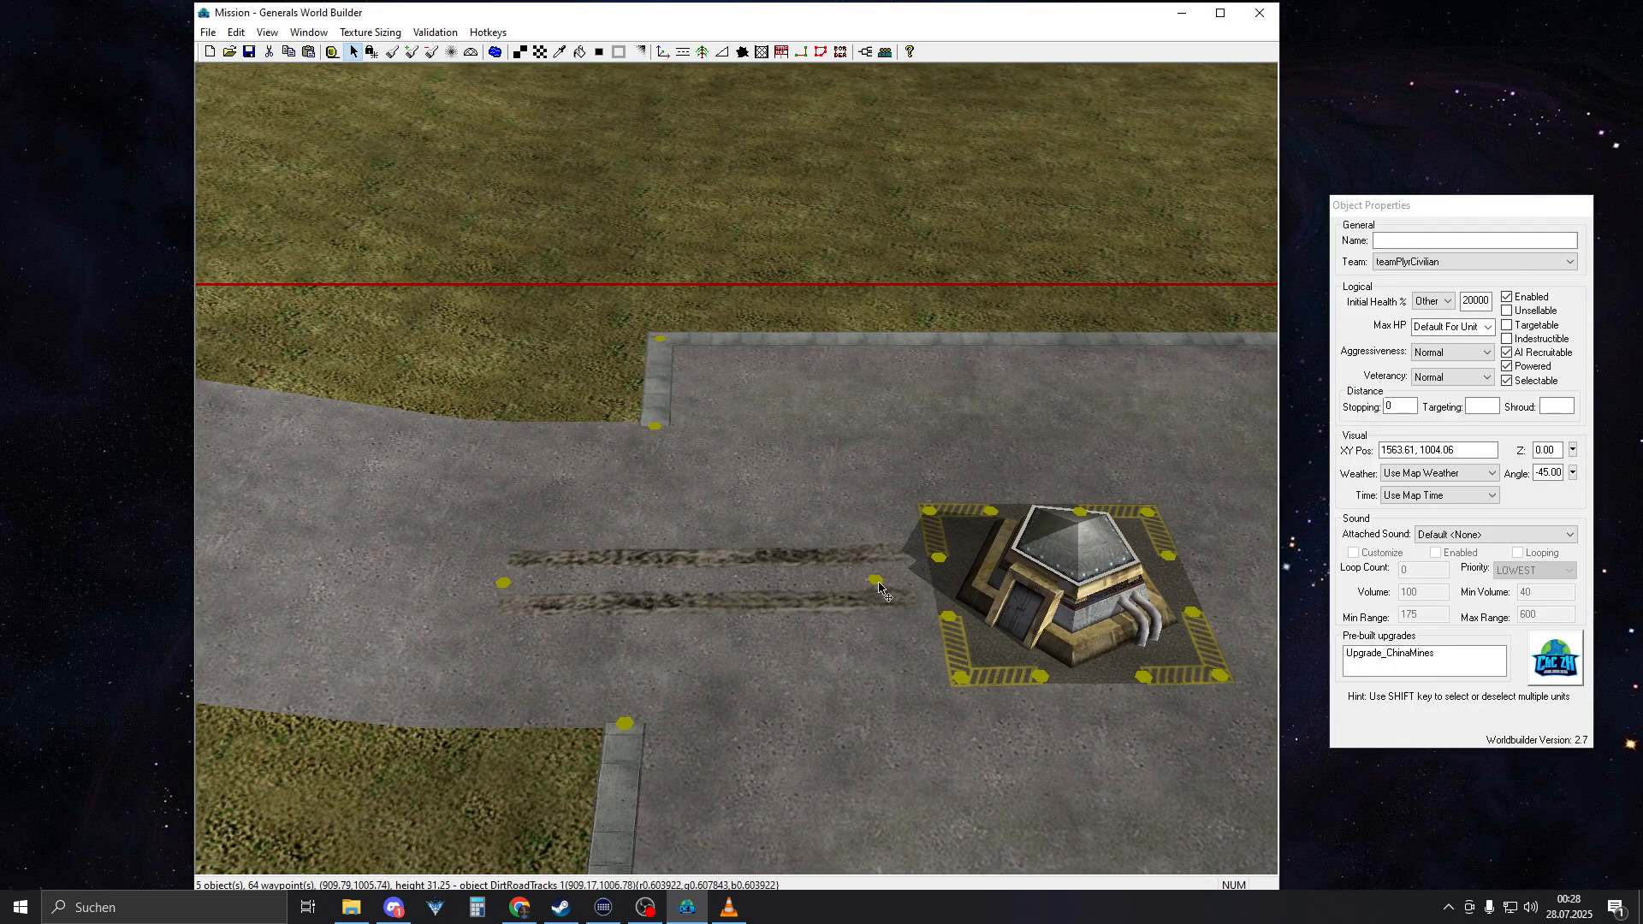
drag(879, 583, 870, 587)
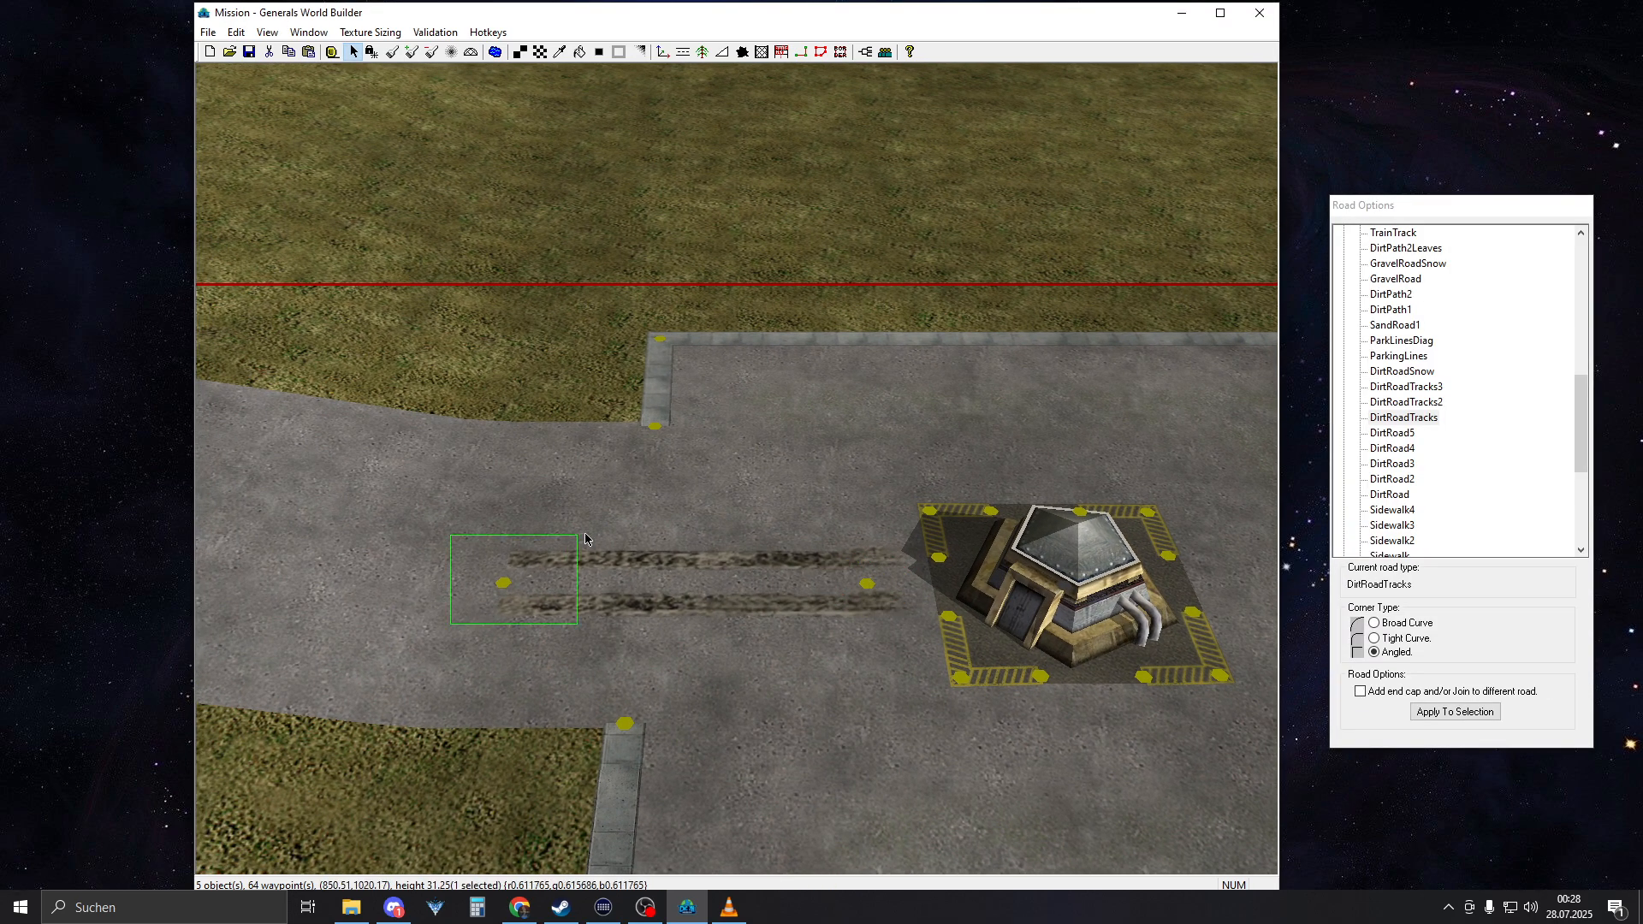
drag(586, 539, 585, 540)
click(1401, 693)
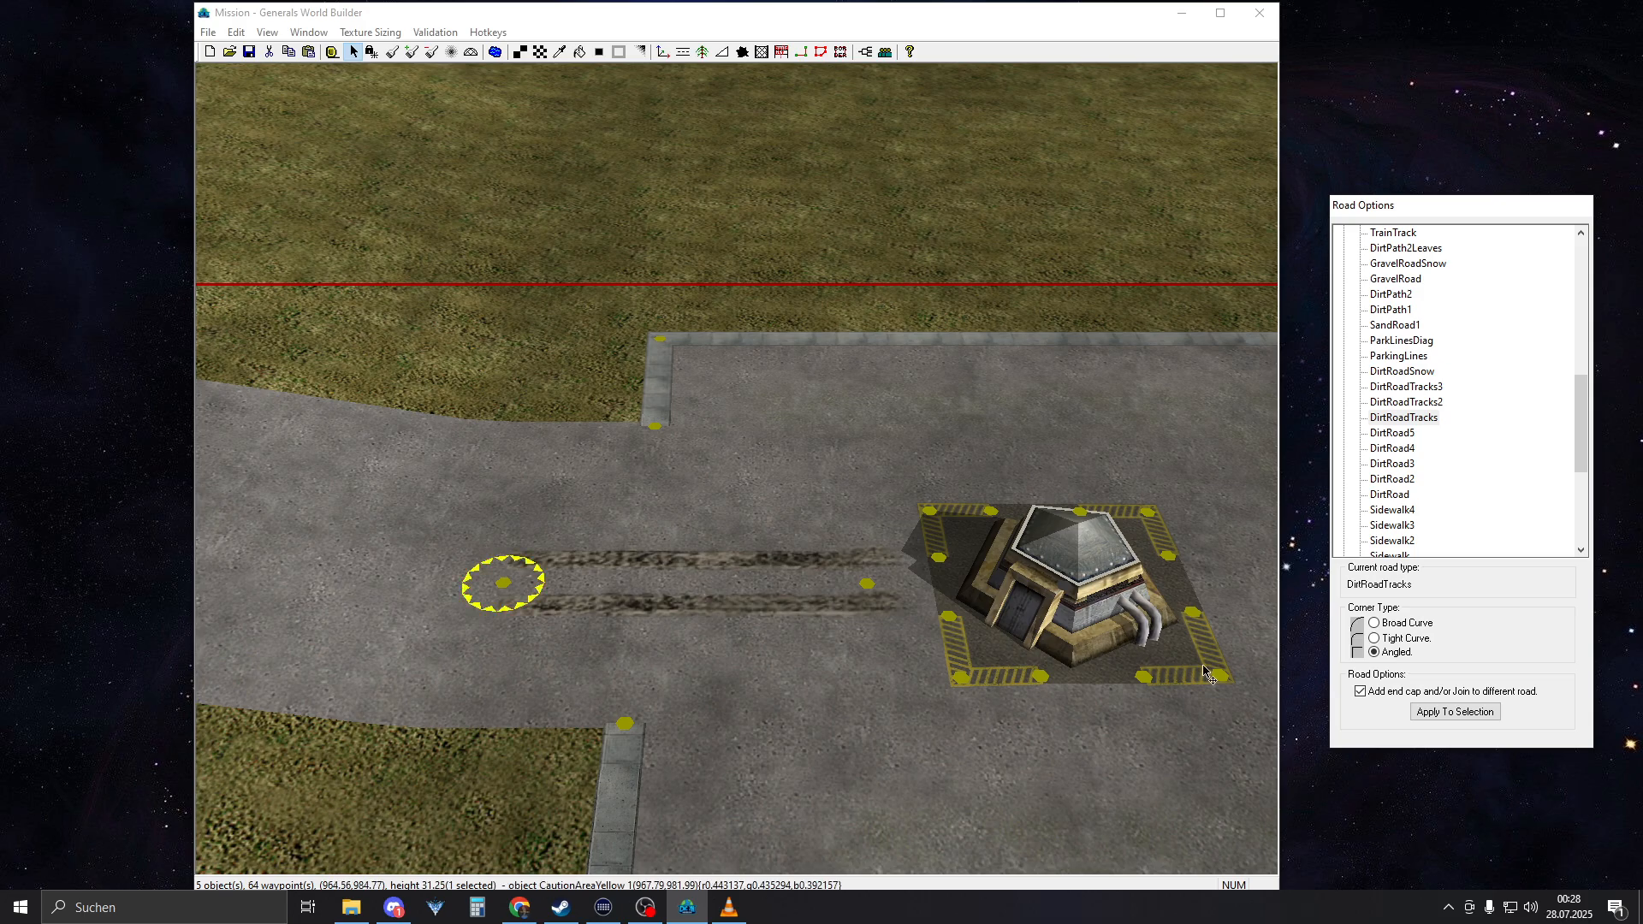
Enable end caps on both ends of the other bunker's tire tracks and slightly adjust their road-side node
right_drag(864, 597, 479, 479)
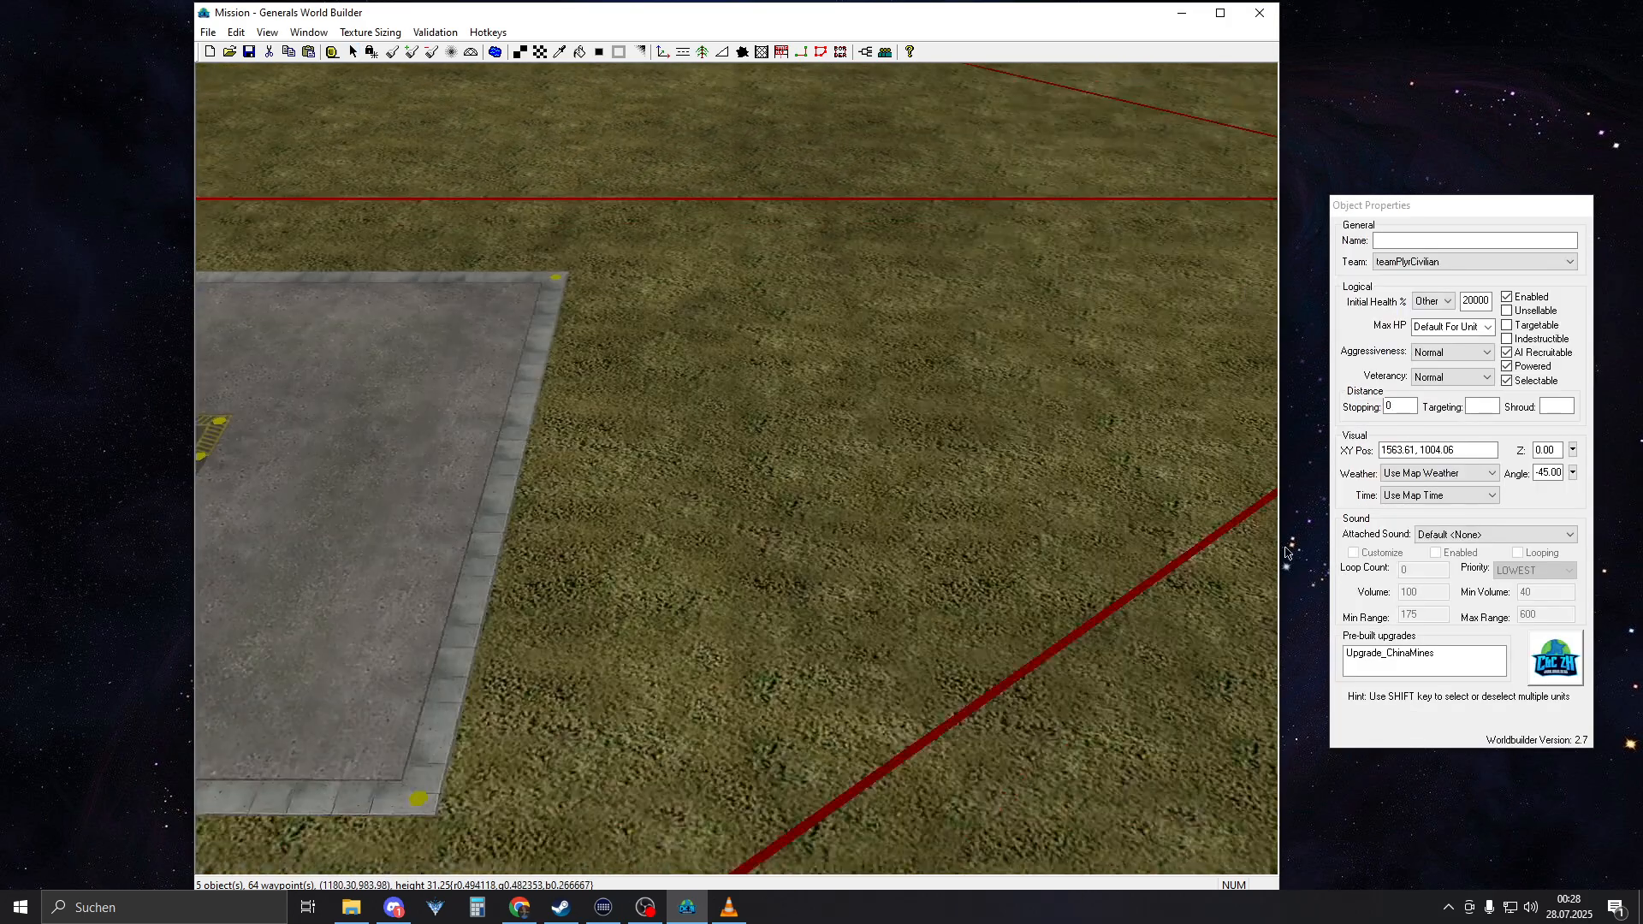
middle_drag(480, 479, 1338, 450)
right_drag(1258, 441, 650, 579)
click(674, 517)
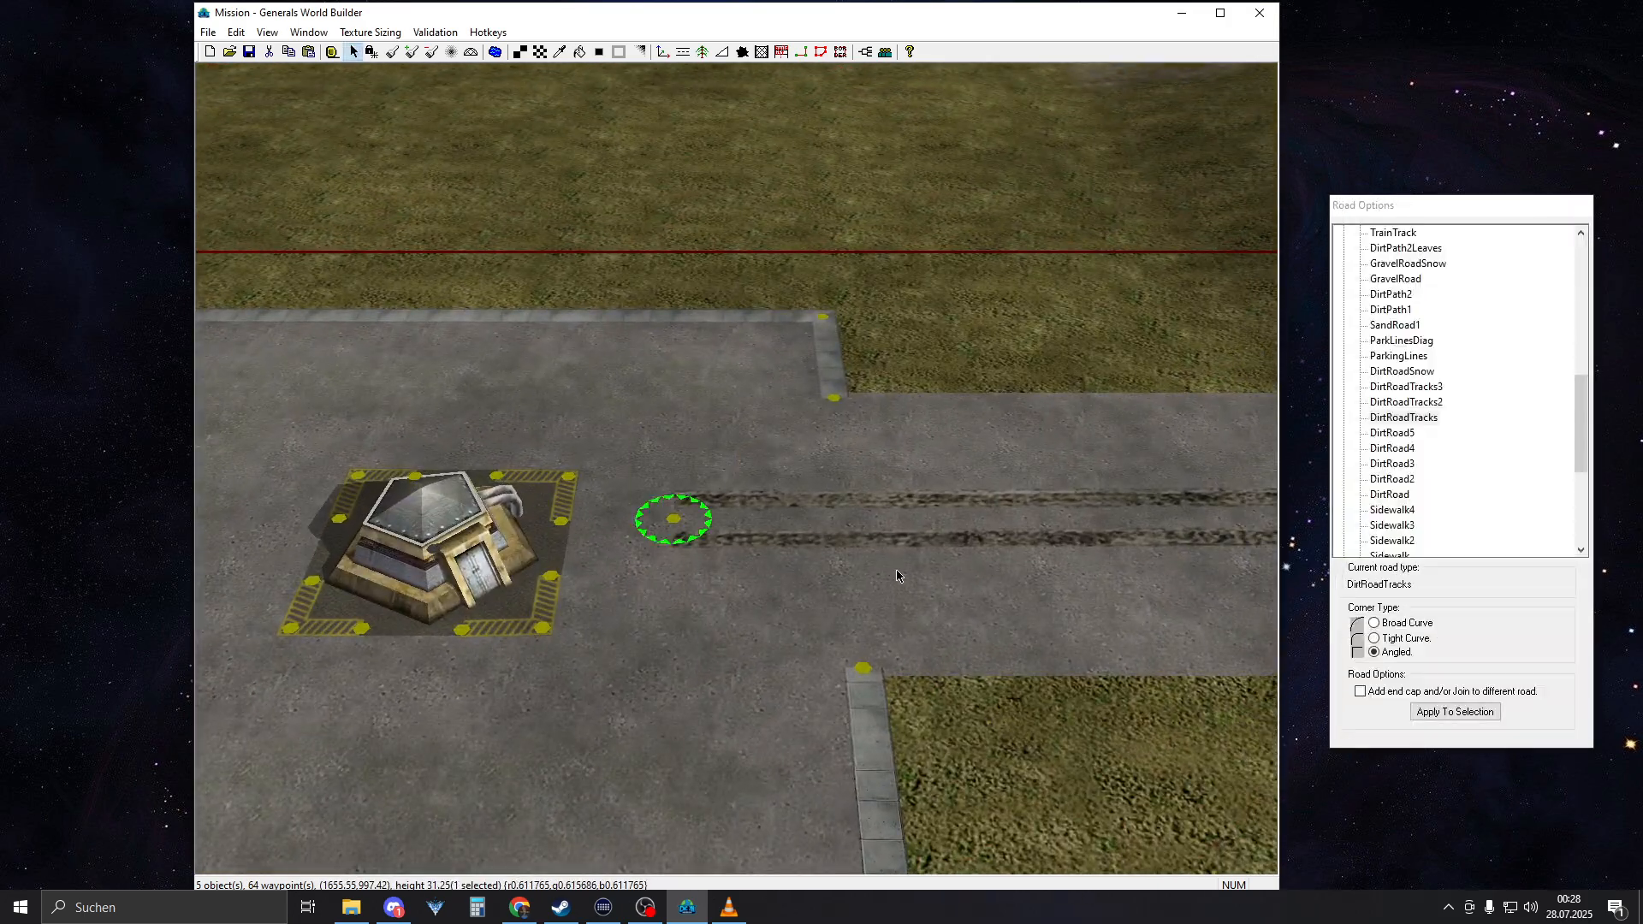
right_drag(685, 524, 398, 554)
click(1392, 689)
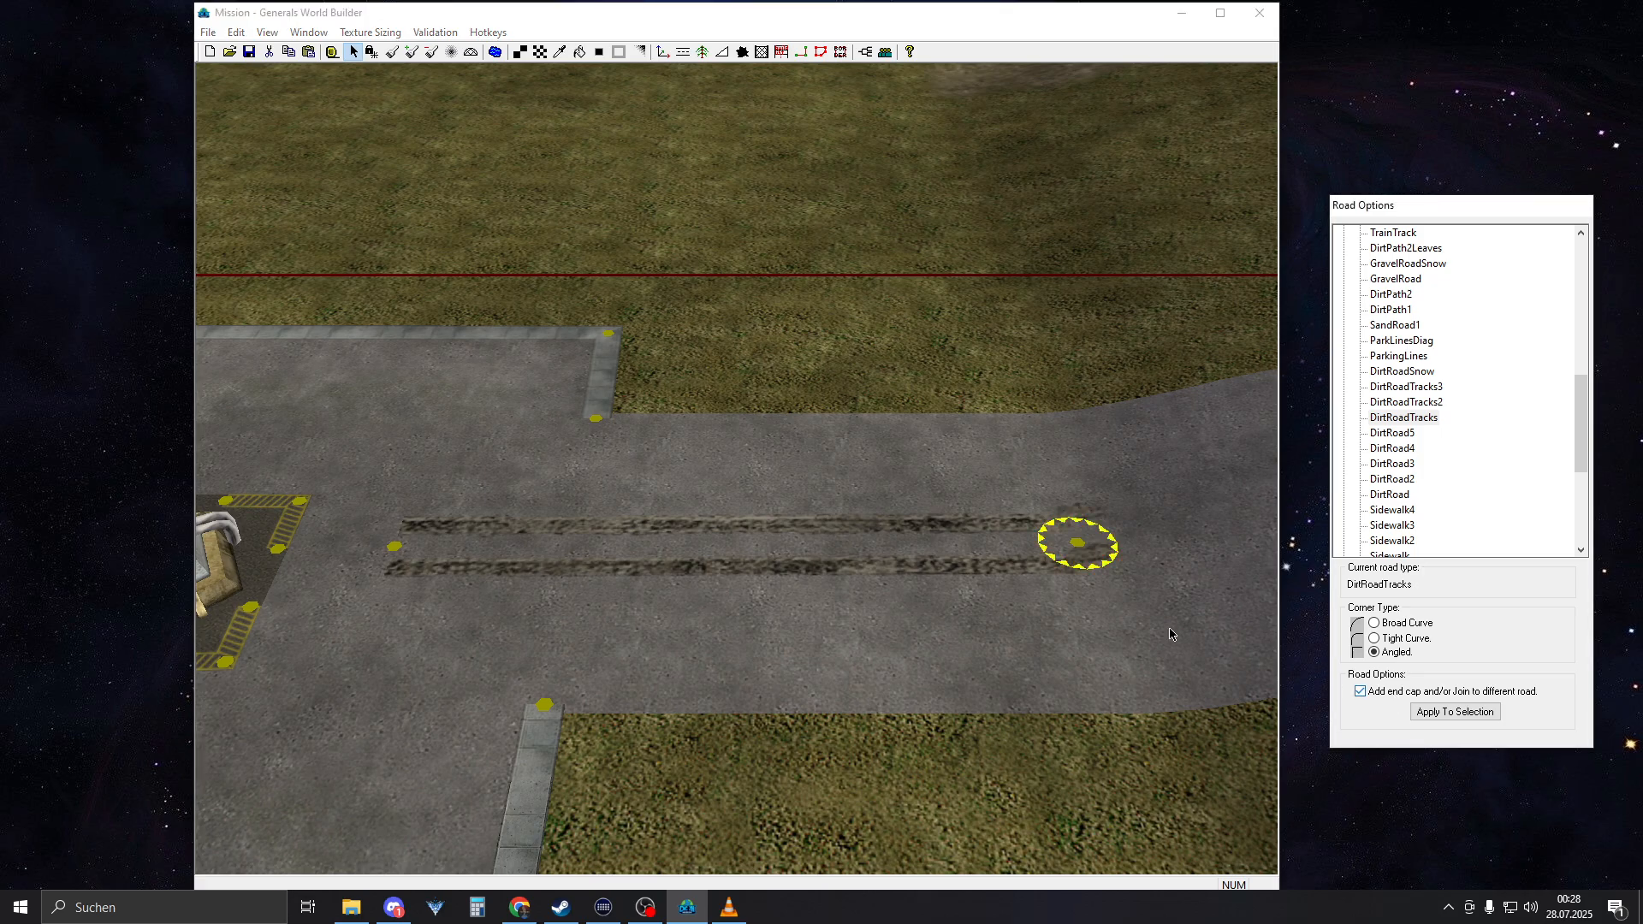
right_drag(548, 525, 819, 548)
click(657, 581)
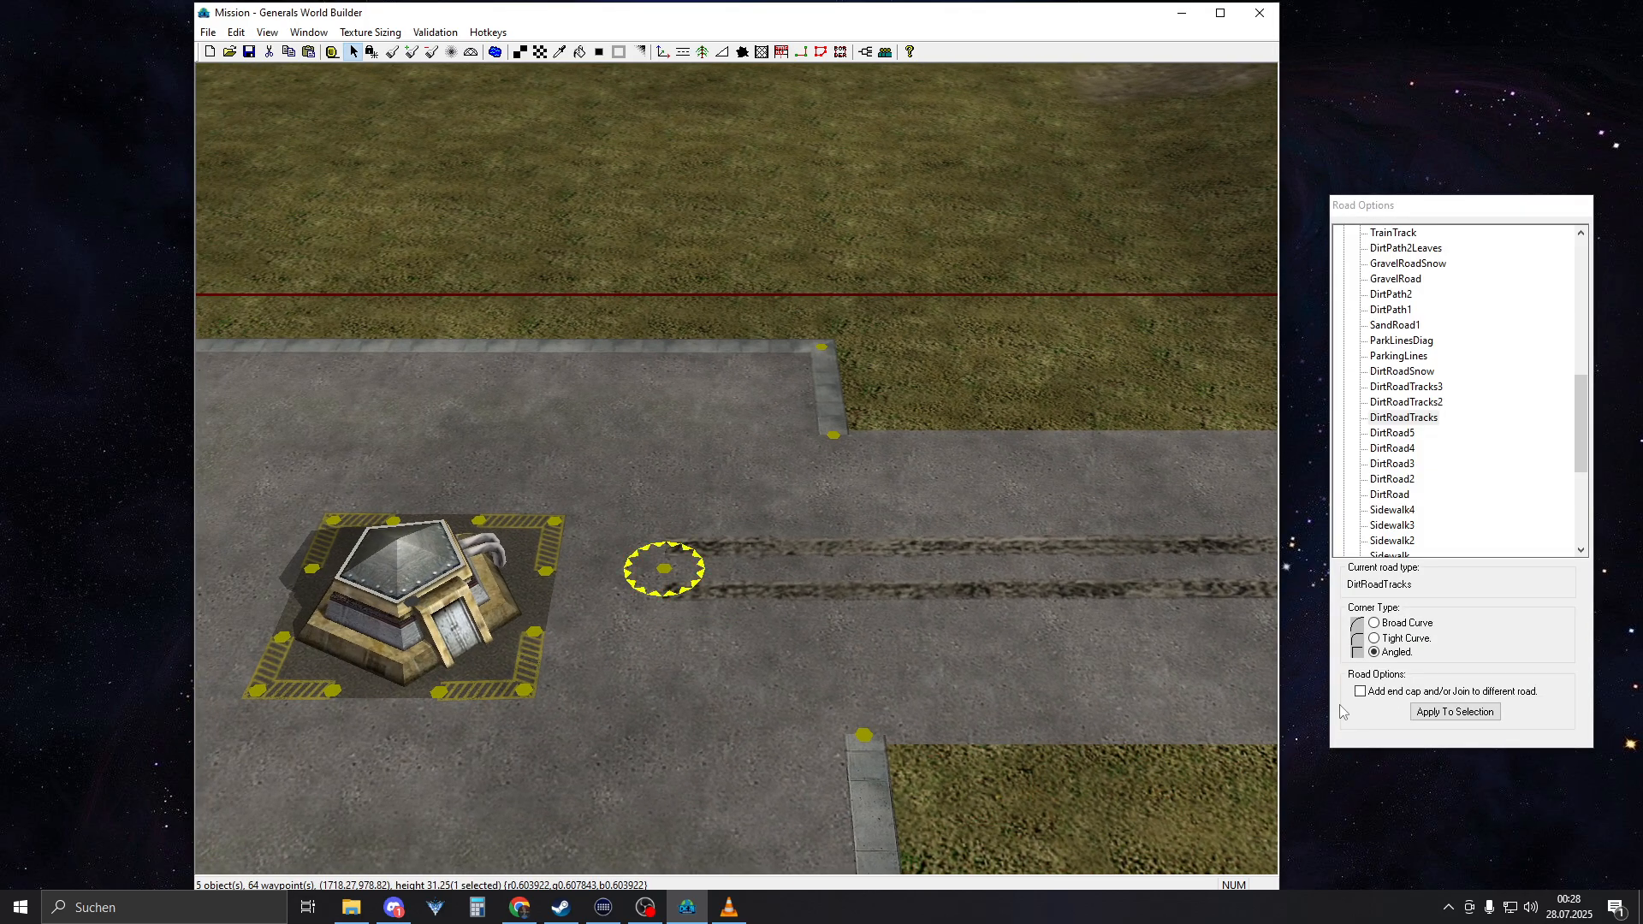
click(1384, 694)
right_drag(683, 502, 411, 506)
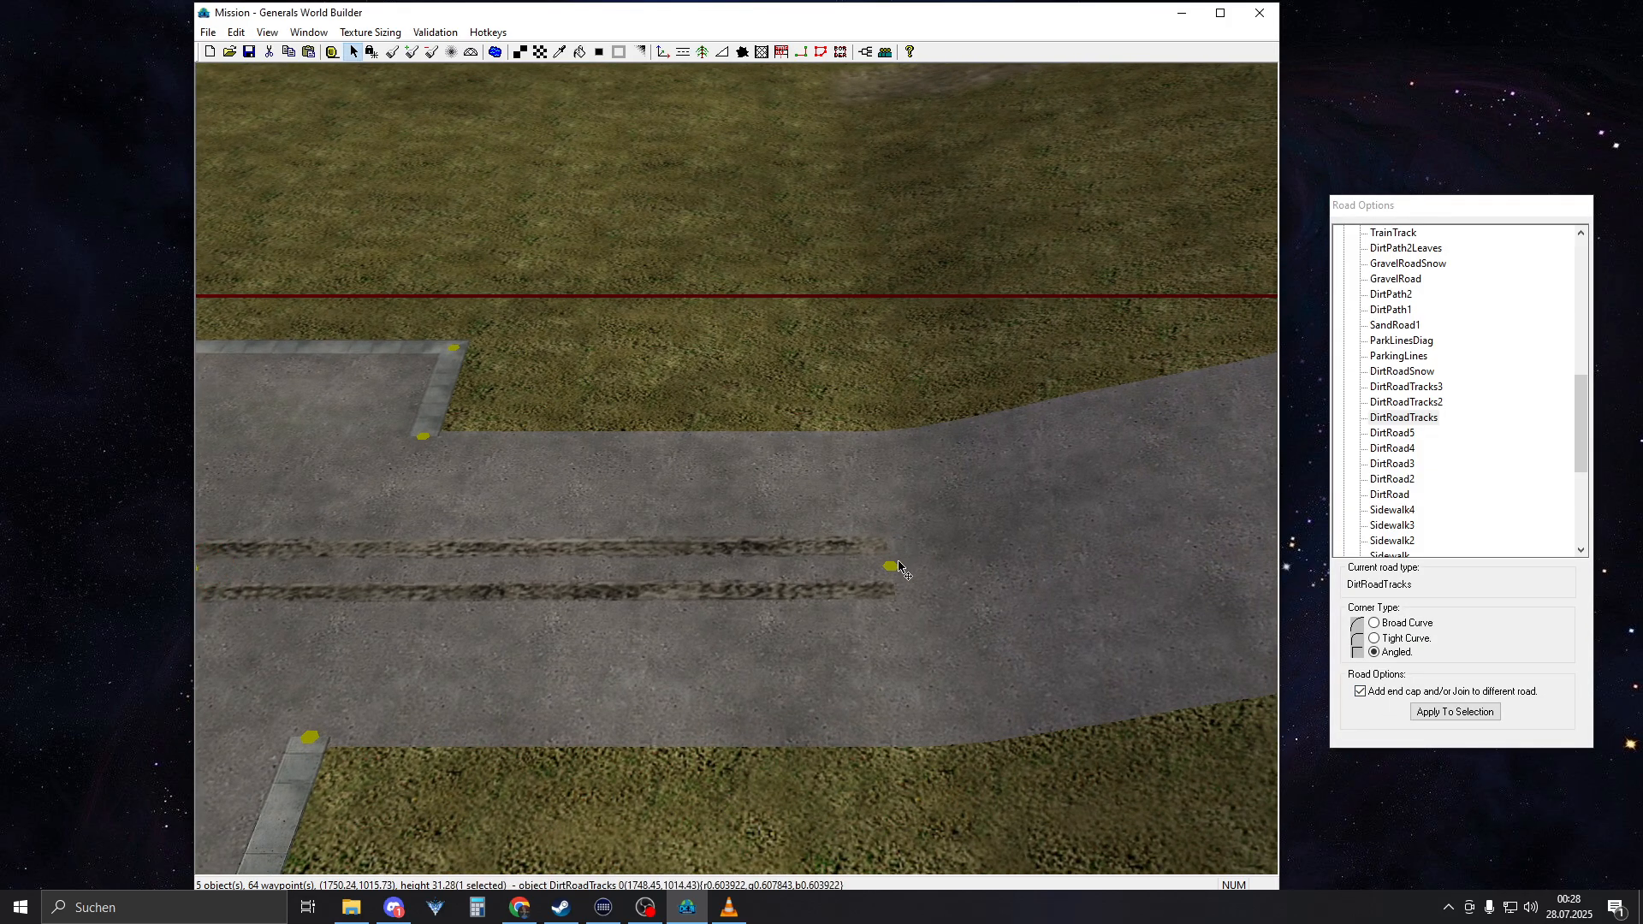
drag(898, 565, 891, 568)
Examine the blended concrete surface and sidewalk corner beside the bunker at close range
right_drag(514, 494, 1087, 505)
scroll(727, 500, down, 4)
scroll(714, 508, down, 2)
right_drag(641, 684, 645, 596)
scroll(644, 595, up, 8)
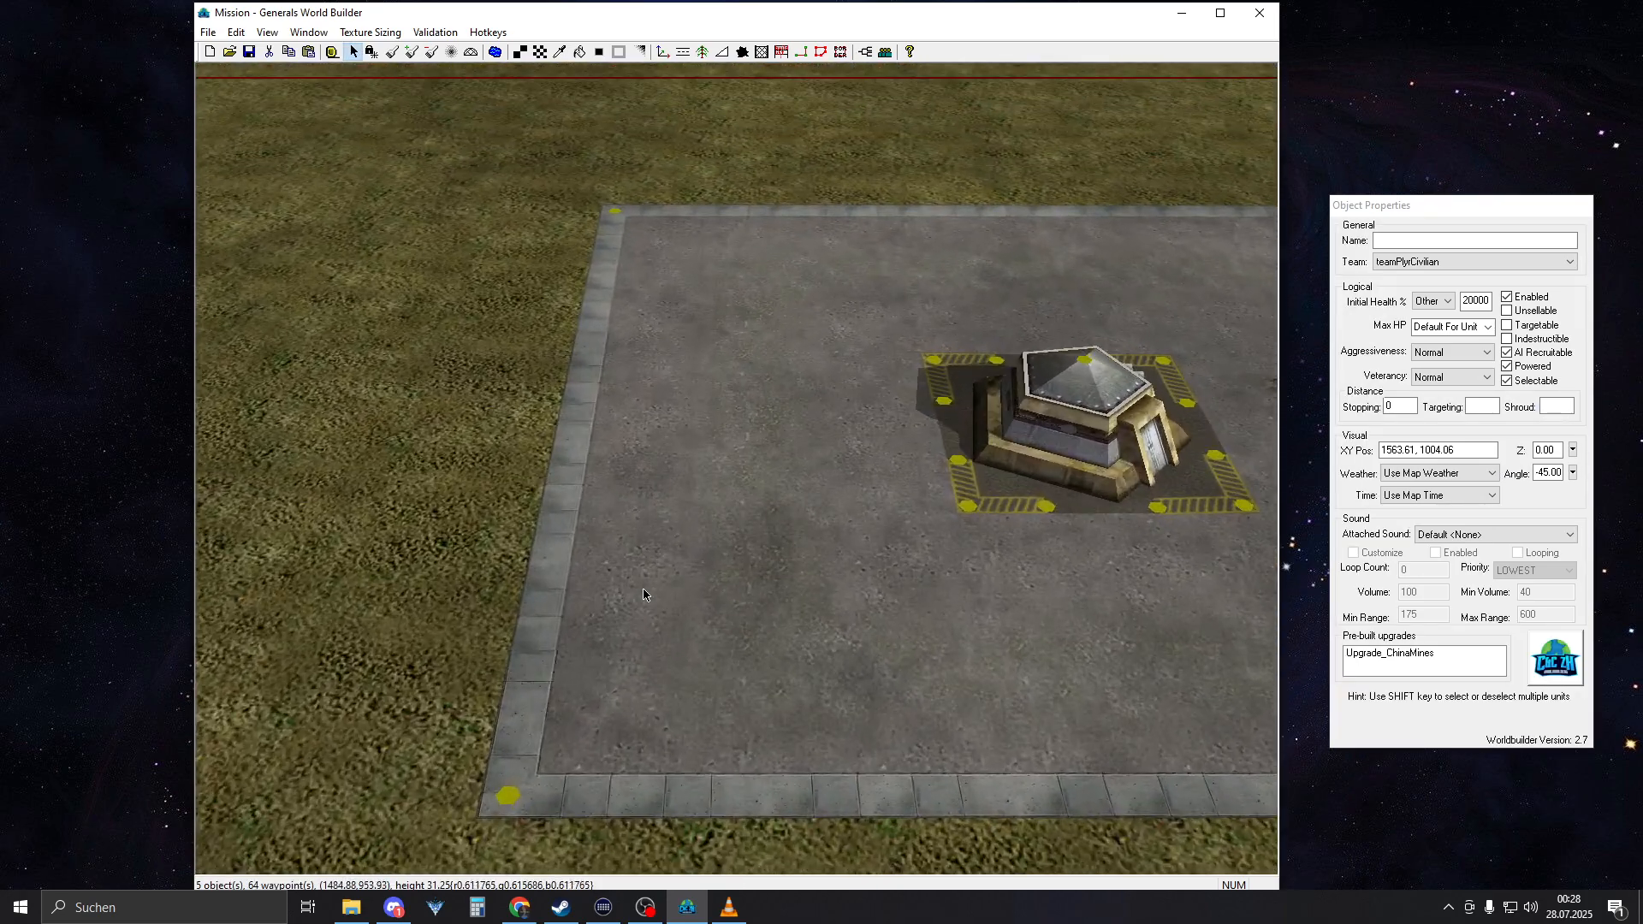
scroll(646, 595, up, 2)
right_drag(695, 672, 676, 570)
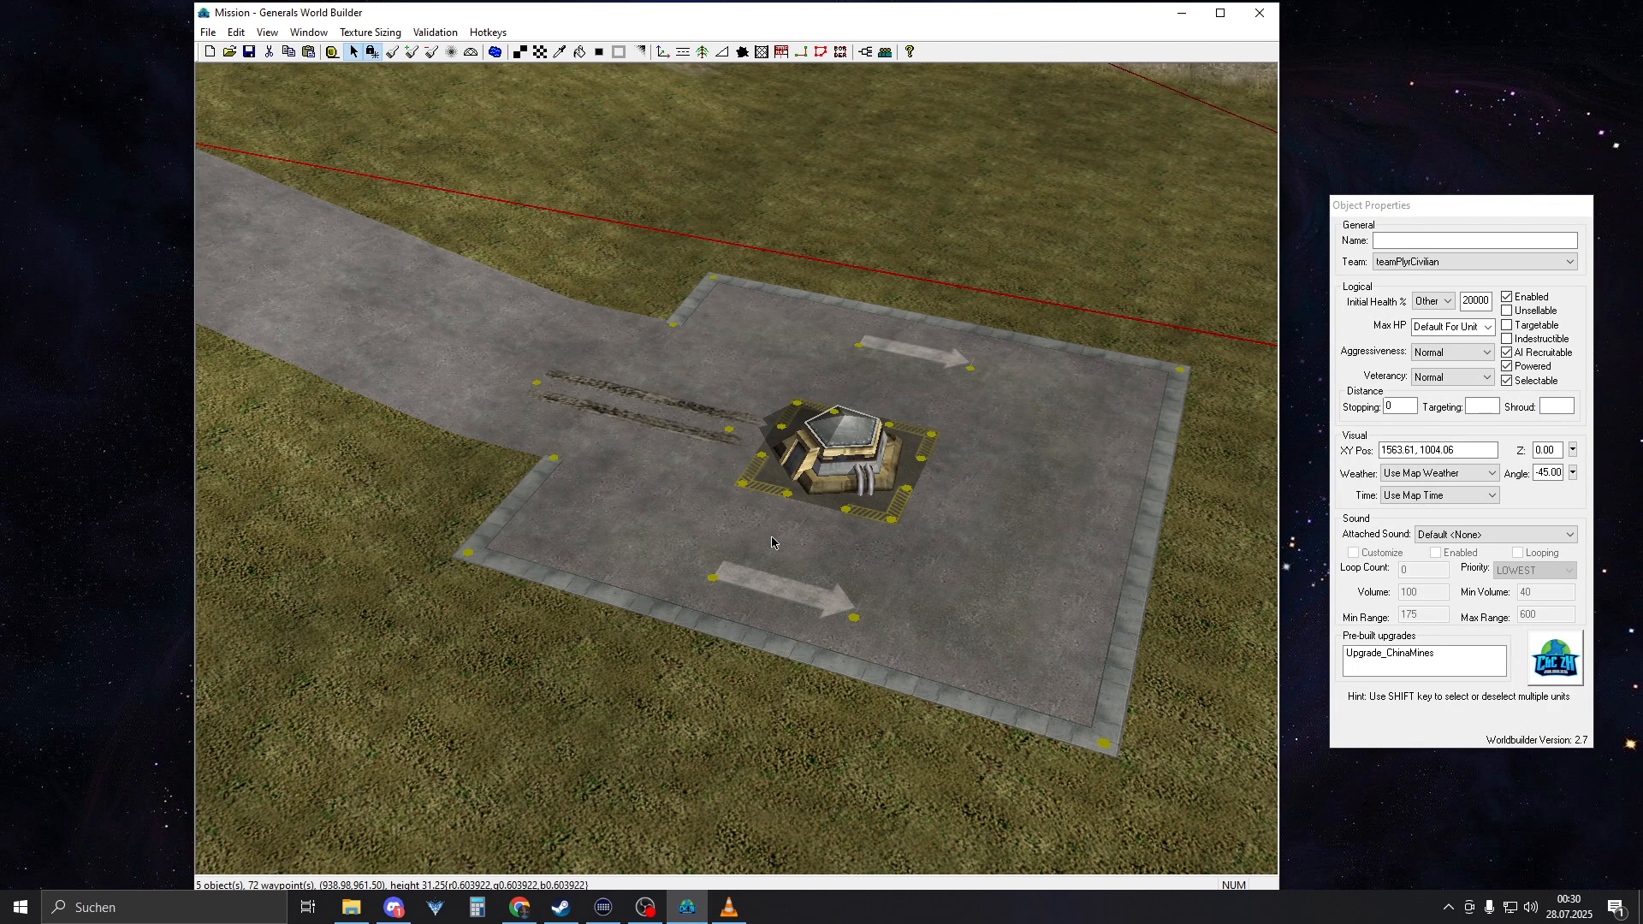
middle_drag(772, 543, 714, 513)
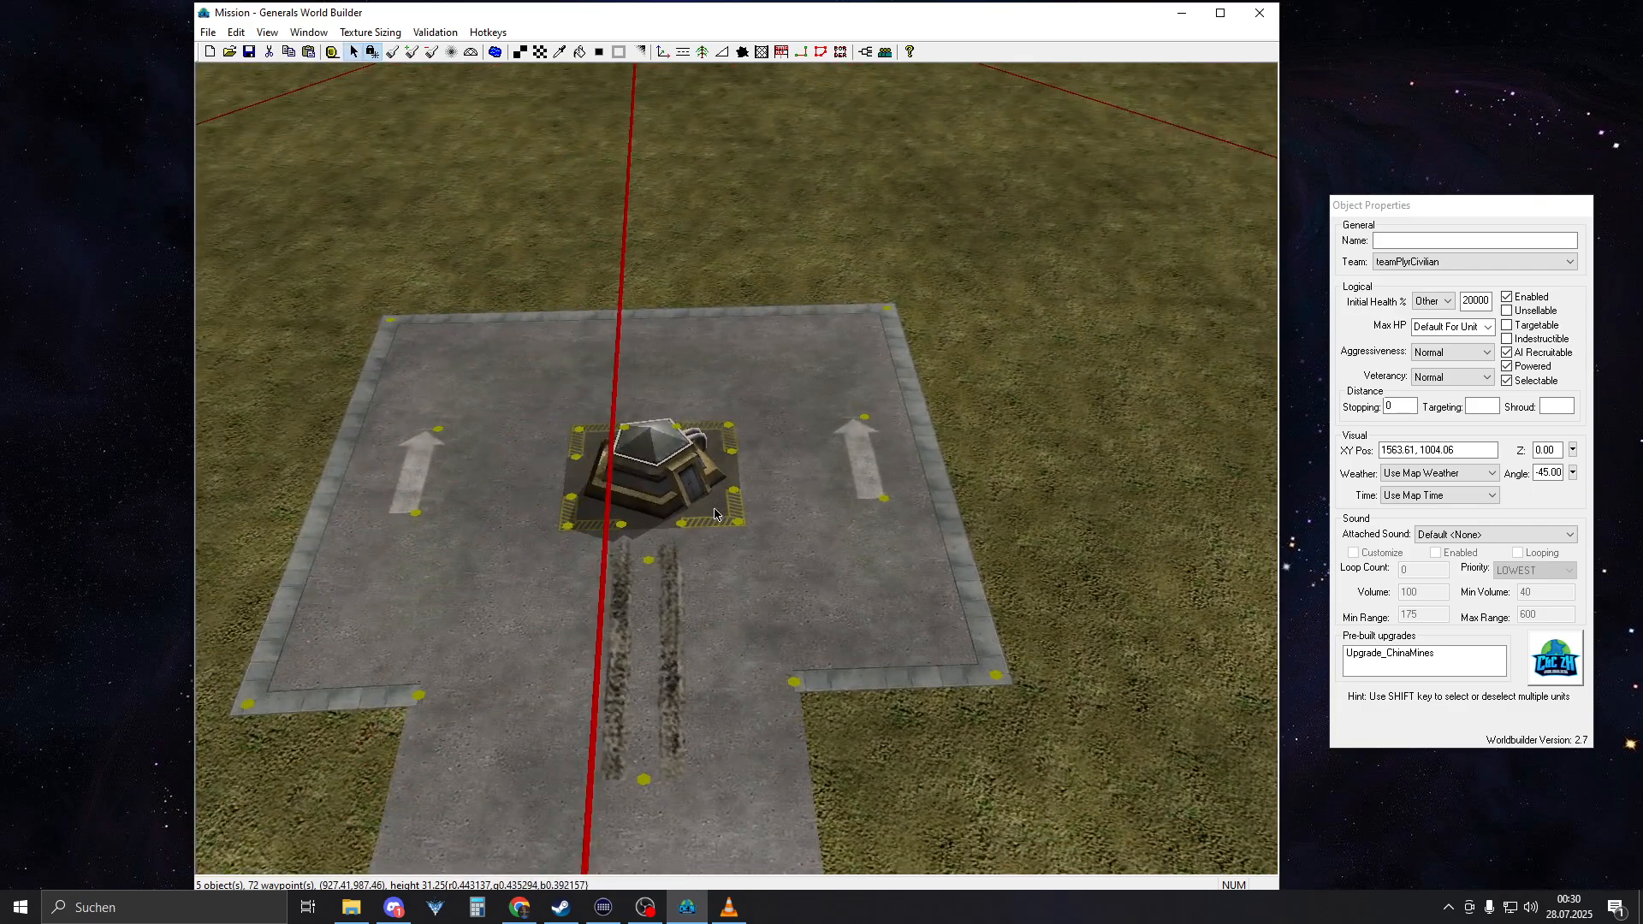
Examine the ArrowLong road markings on either side of the bunker and their road type
right_drag(729, 537, 652, 499)
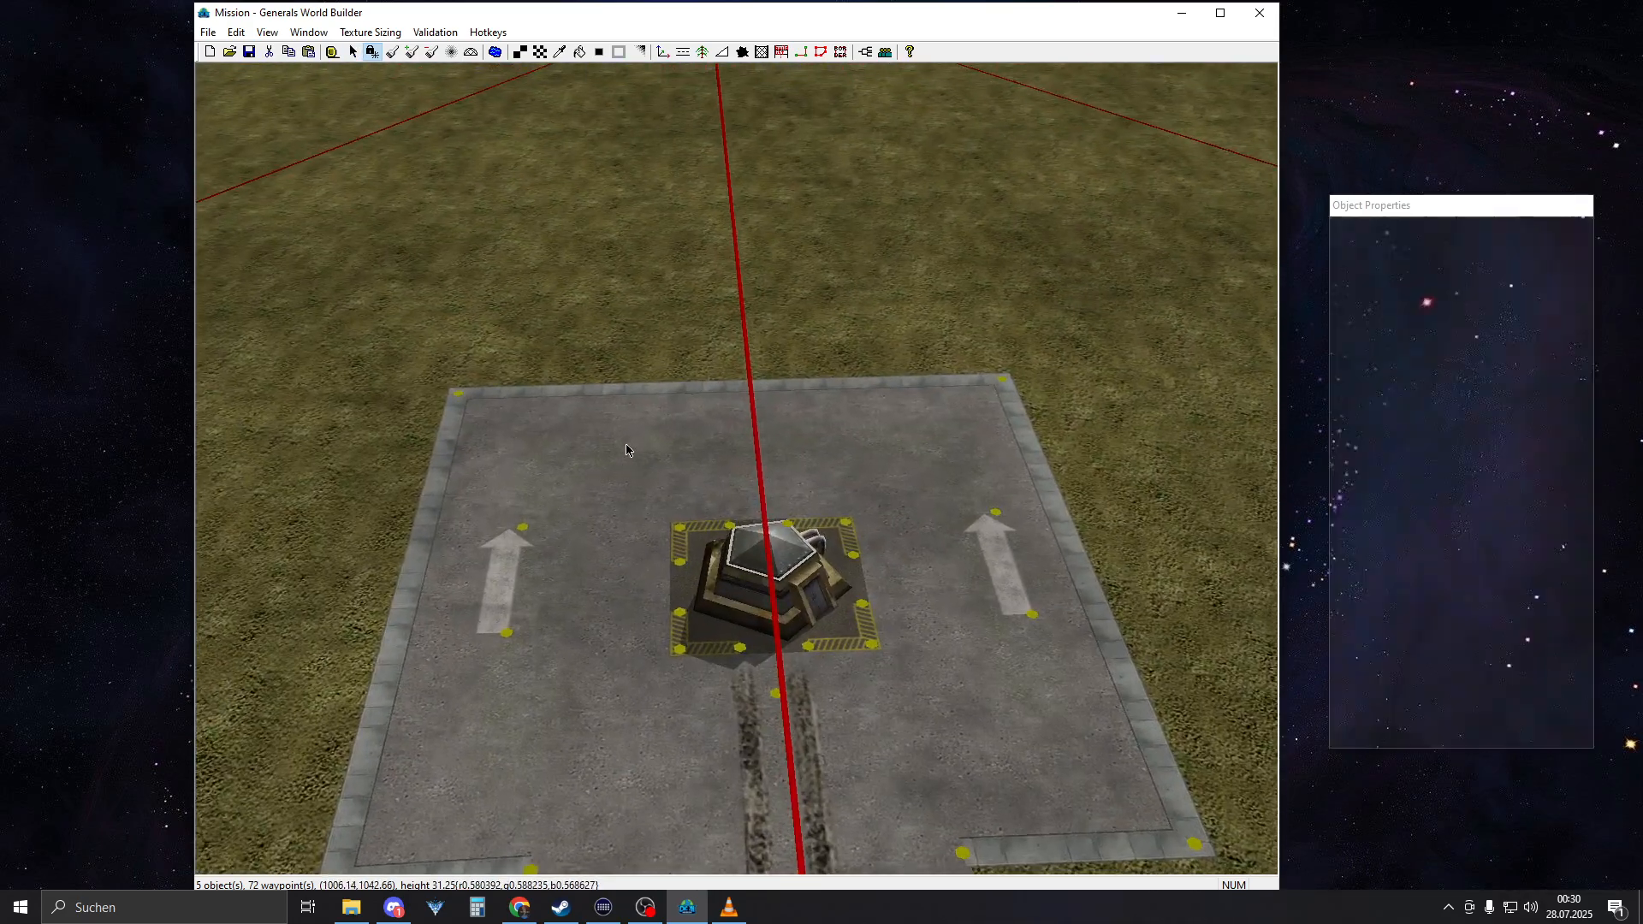
scroll(653, 498, up, 4)
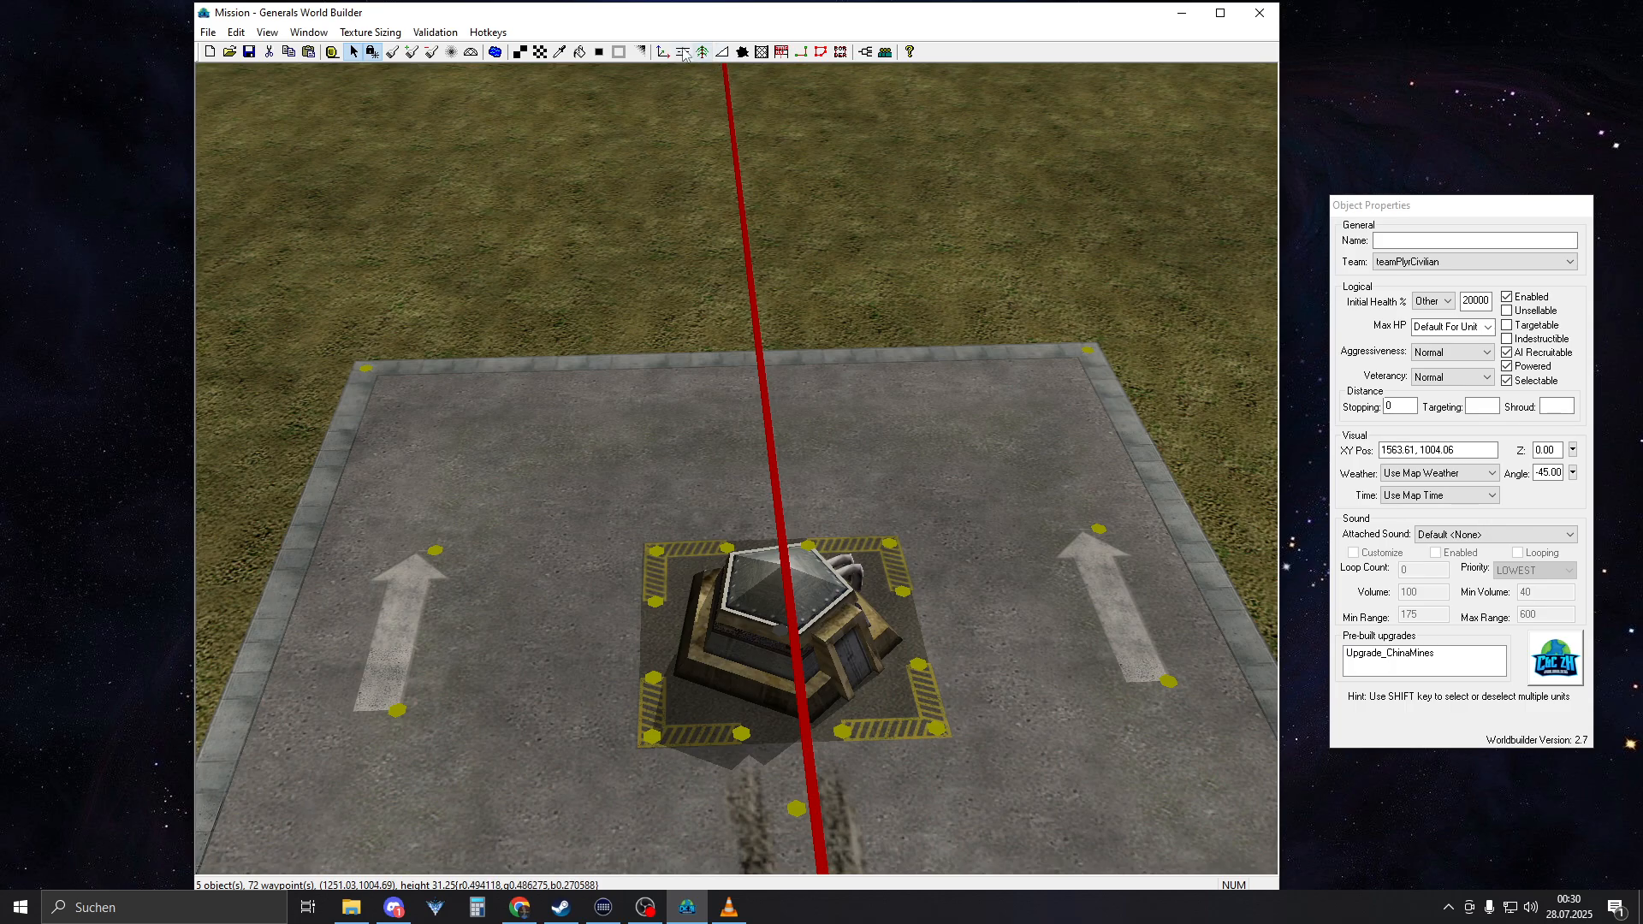
click(683, 52)
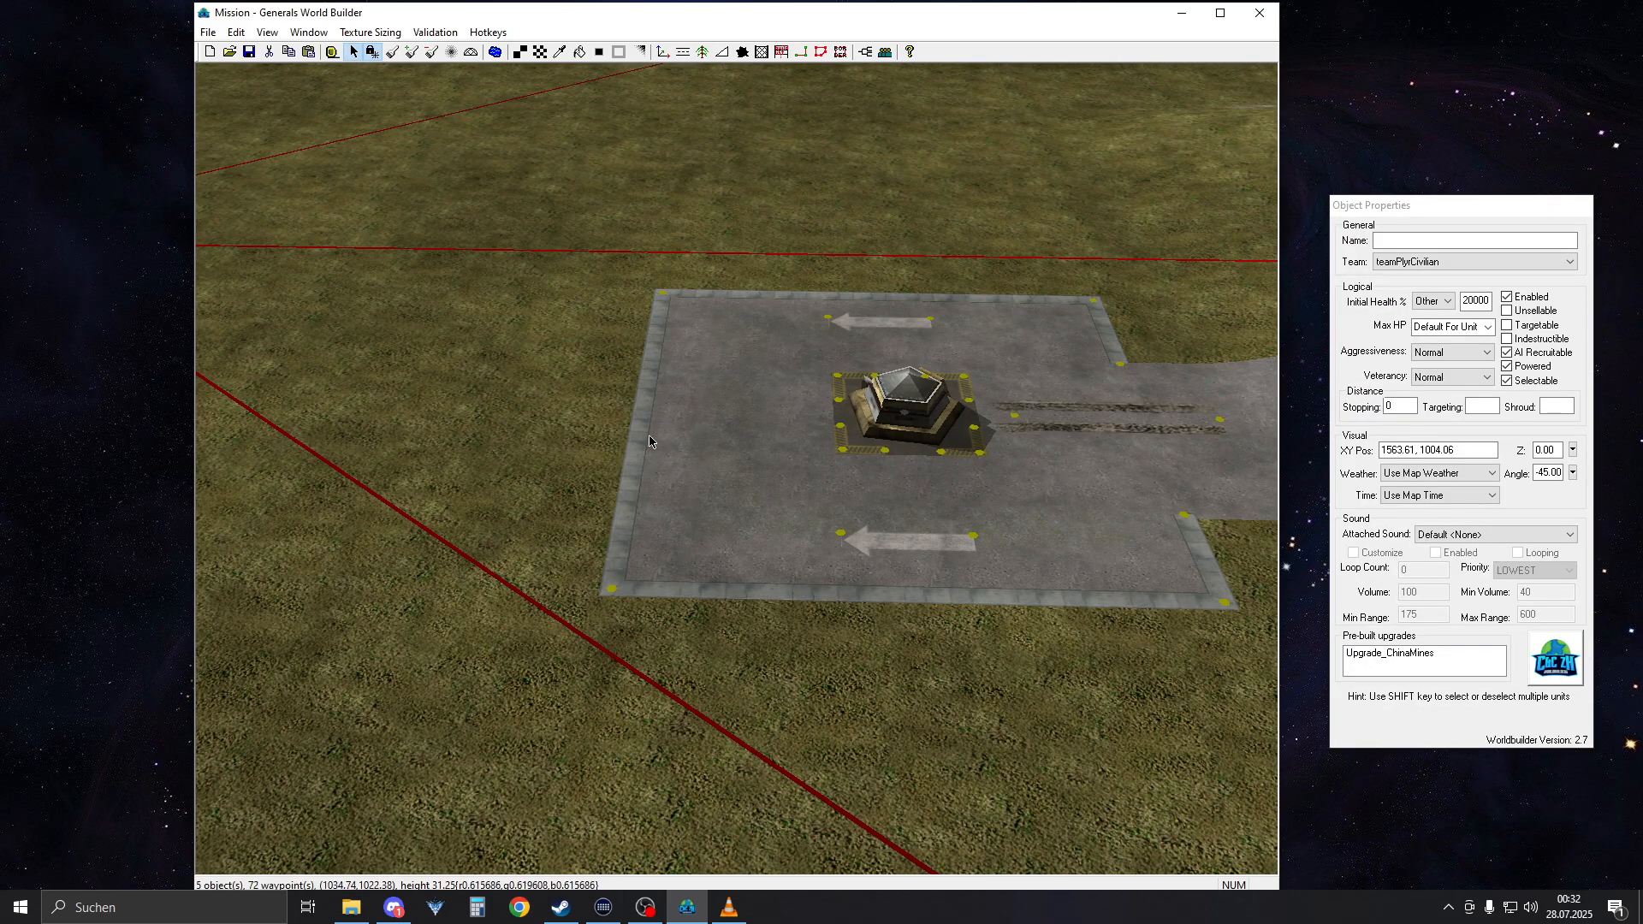
right_drag(649, 442, 979, 487)
Preview the RESIDENTIAL grass textures GrassMediumType21, 28 and 33, and choose GrassMediumType28 as the painting texture
scroll(758, 423, down, 10)
right_drag(695, 511, 805, 501)
scroll(721, 512, up, 4)
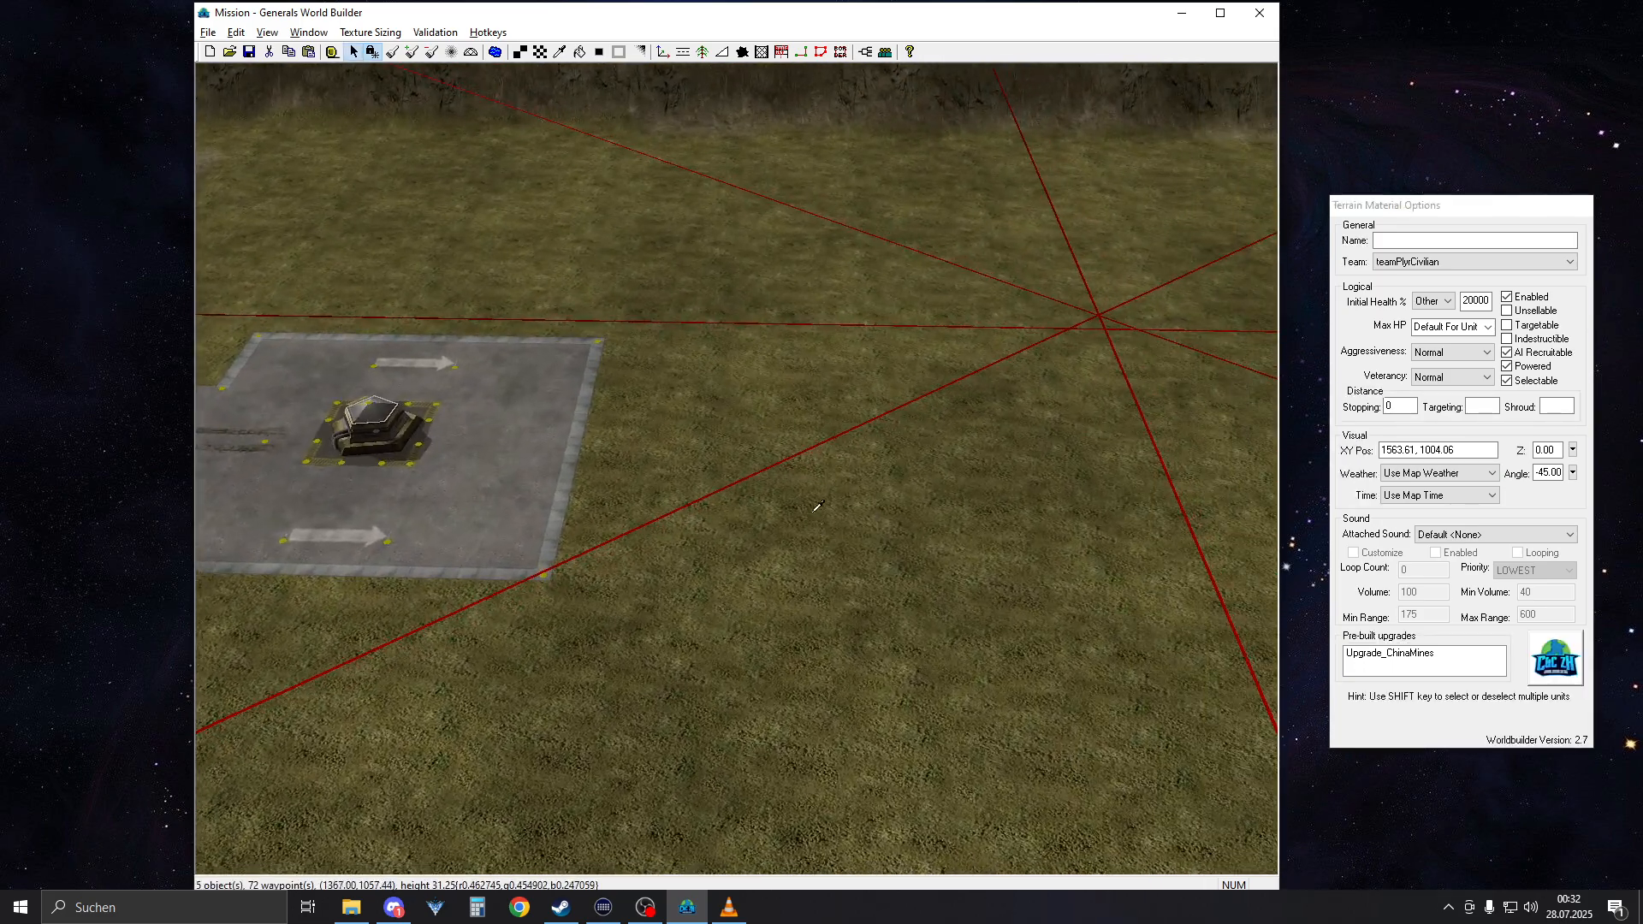
key(alt)
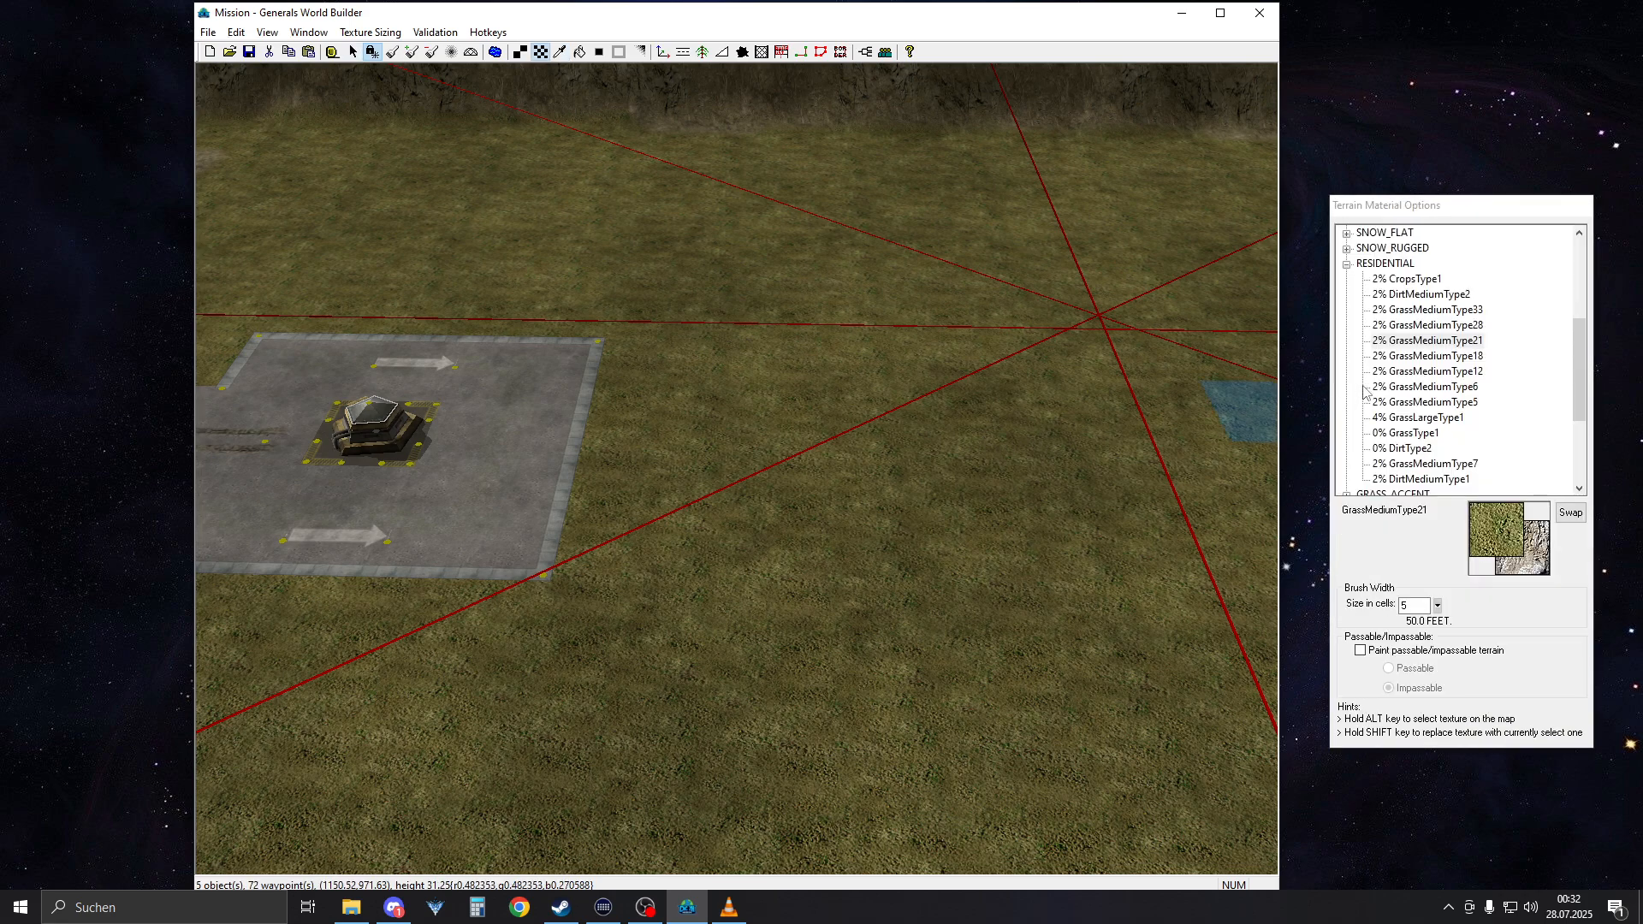
click(1470, 340)
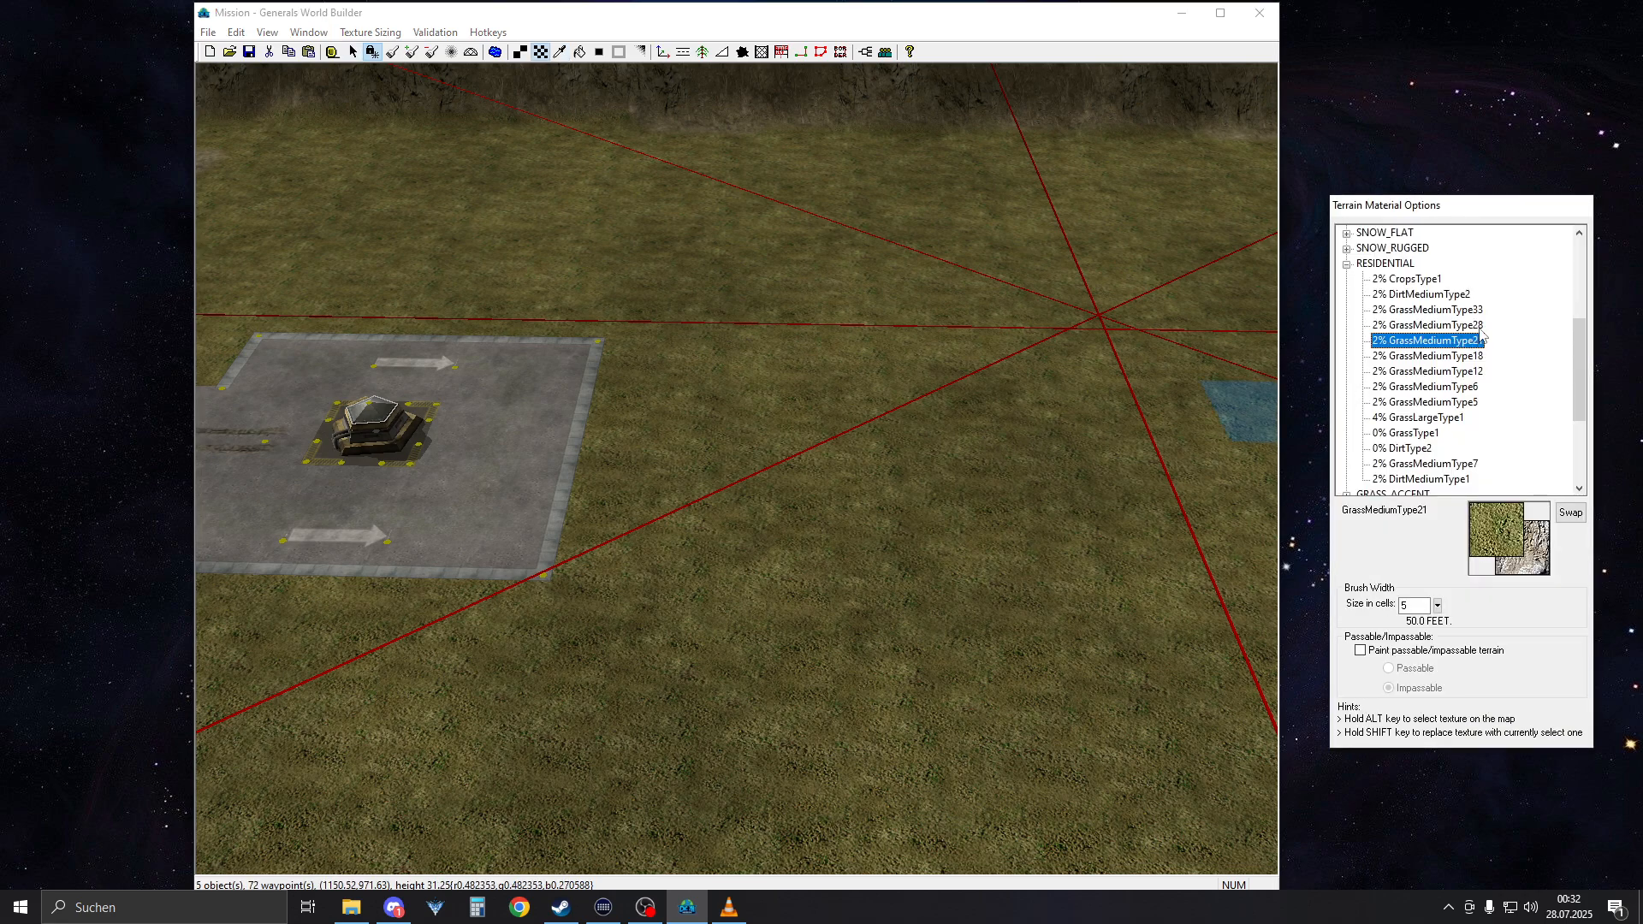
click(1481, 329)
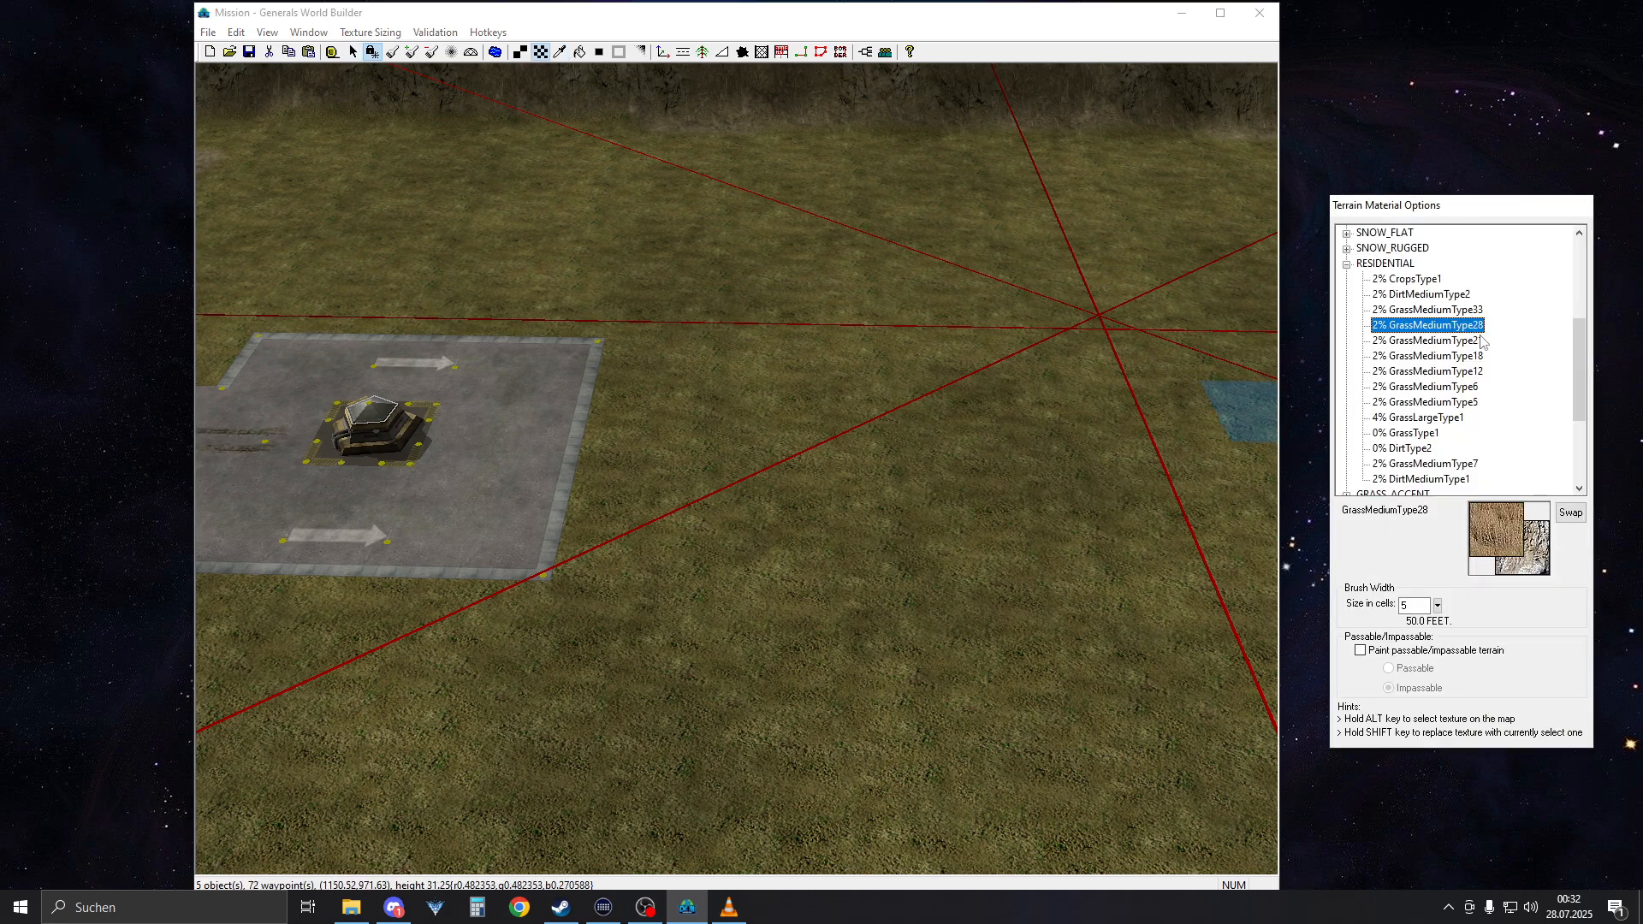
click(1480, 340)
click(1459, 310)
click(1404, 325)
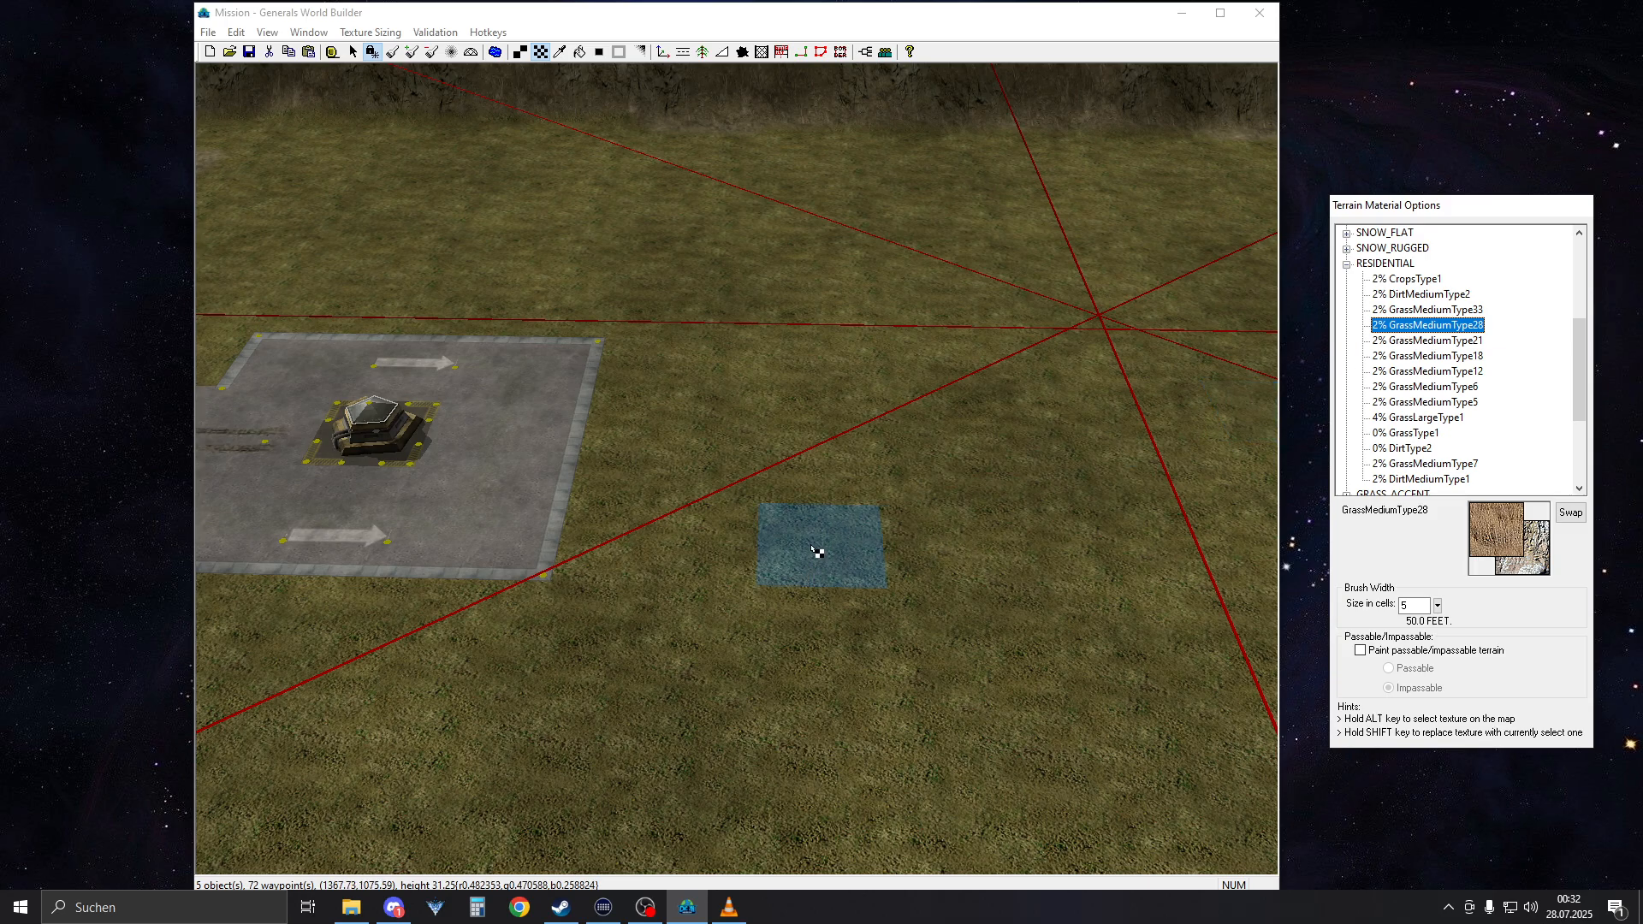
Set the brush width to 2 cells and paint a diagonal strip of GrassMediumType28 on the grass beside the bunker square
right_drag(811, 548, 753, 579)
scroll(752, 579, up, 5)
drag(1421, 605, 1310, 592)
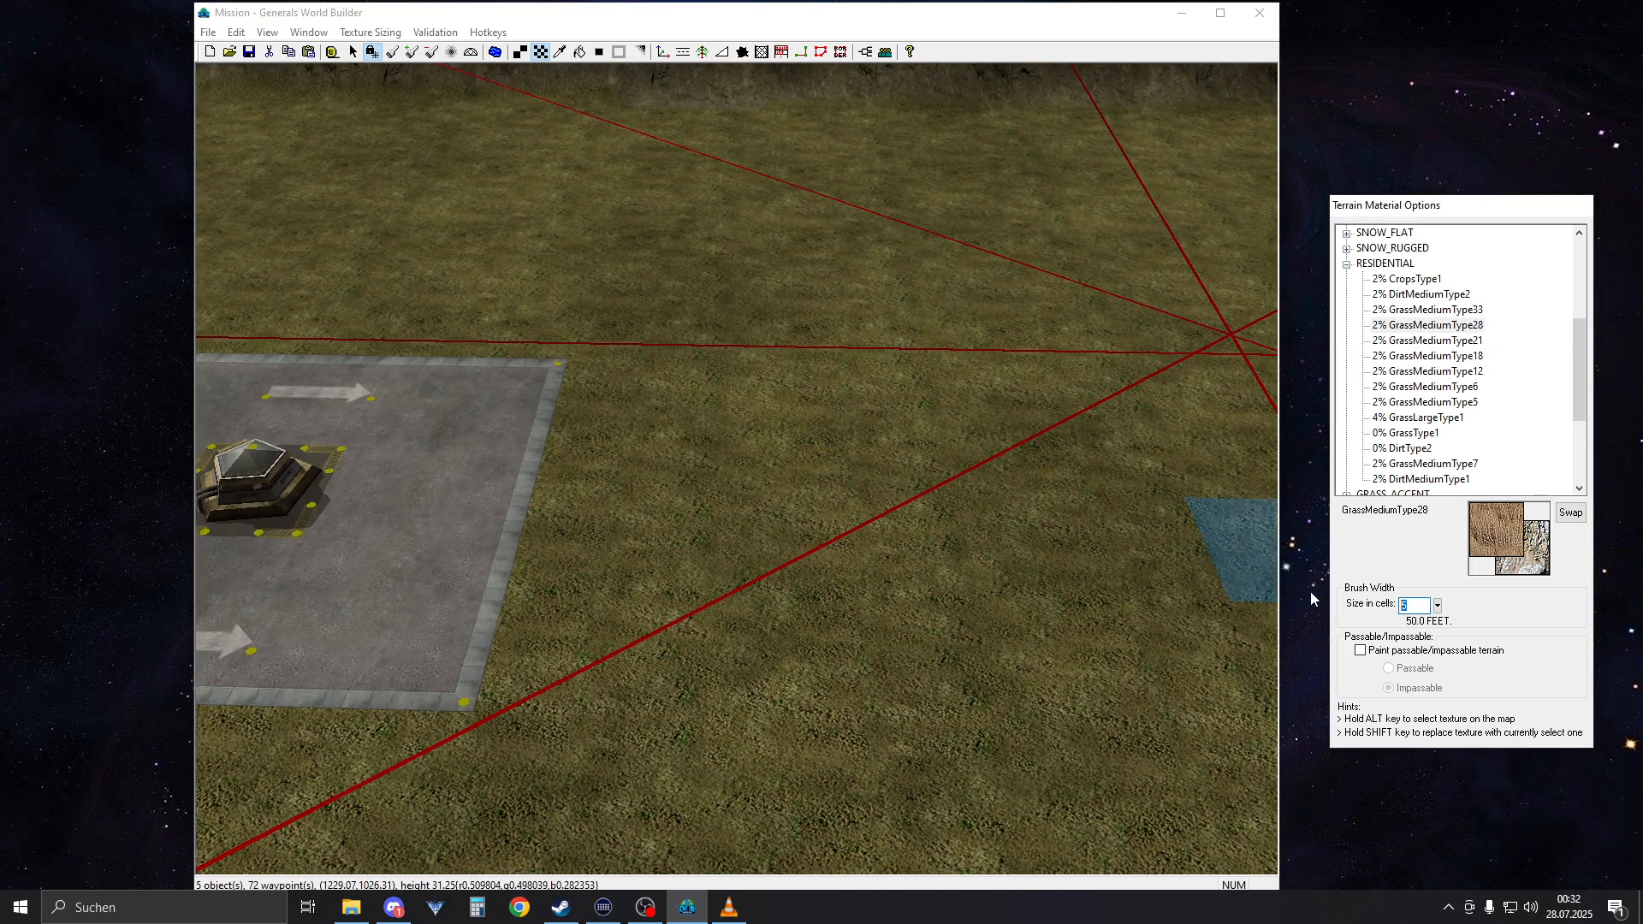
text(2)
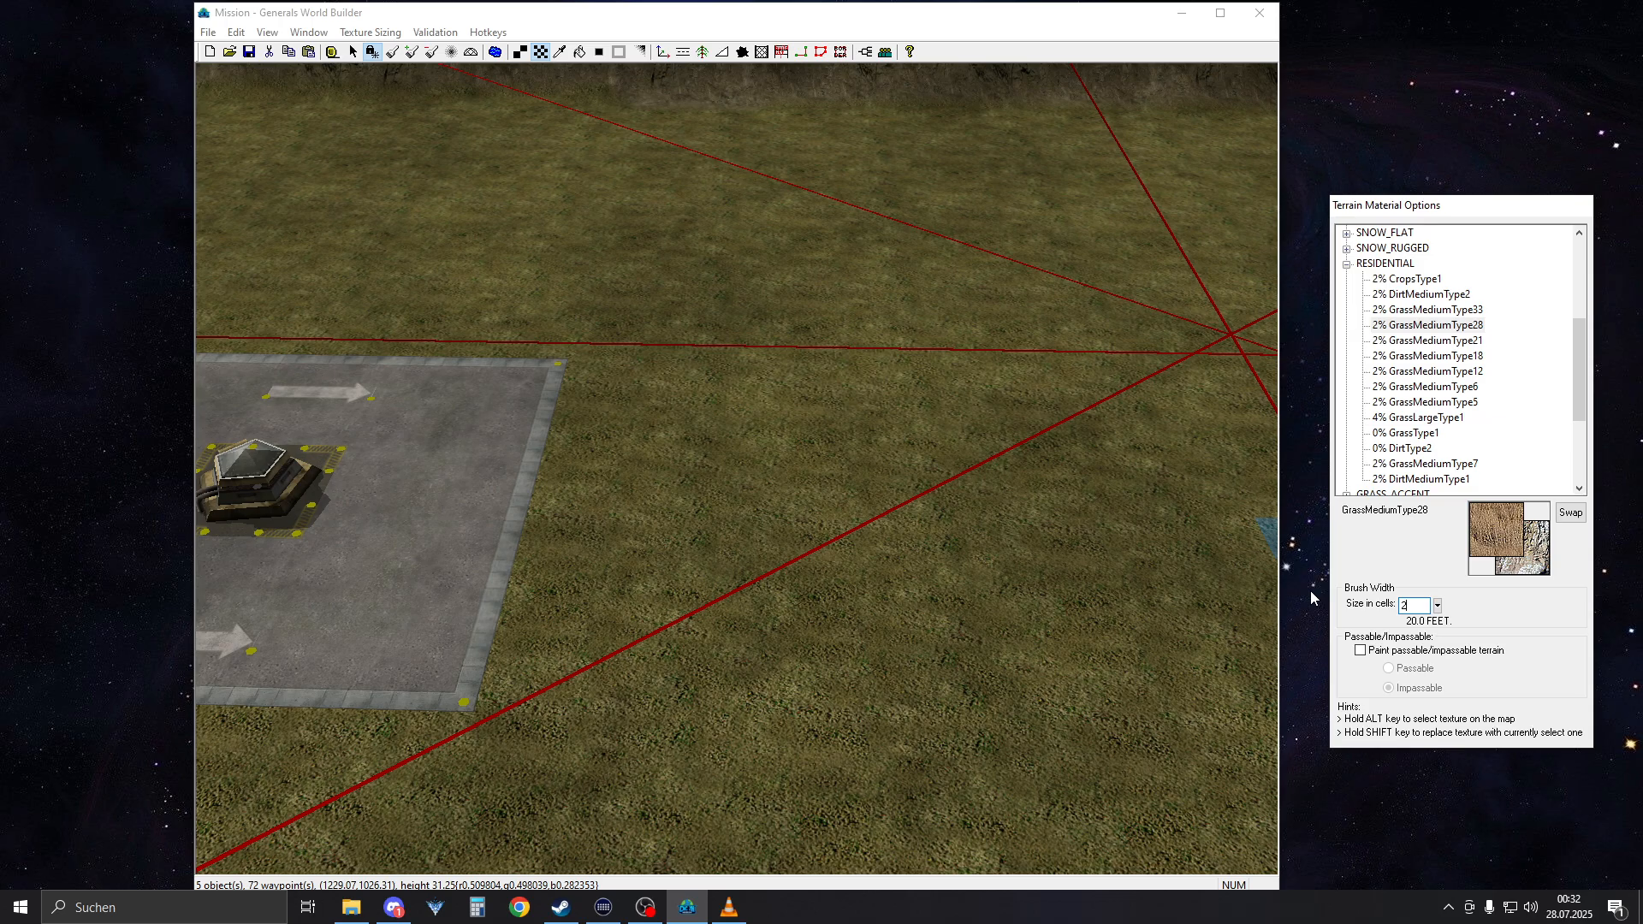
drag(710, 452, 899, 572)
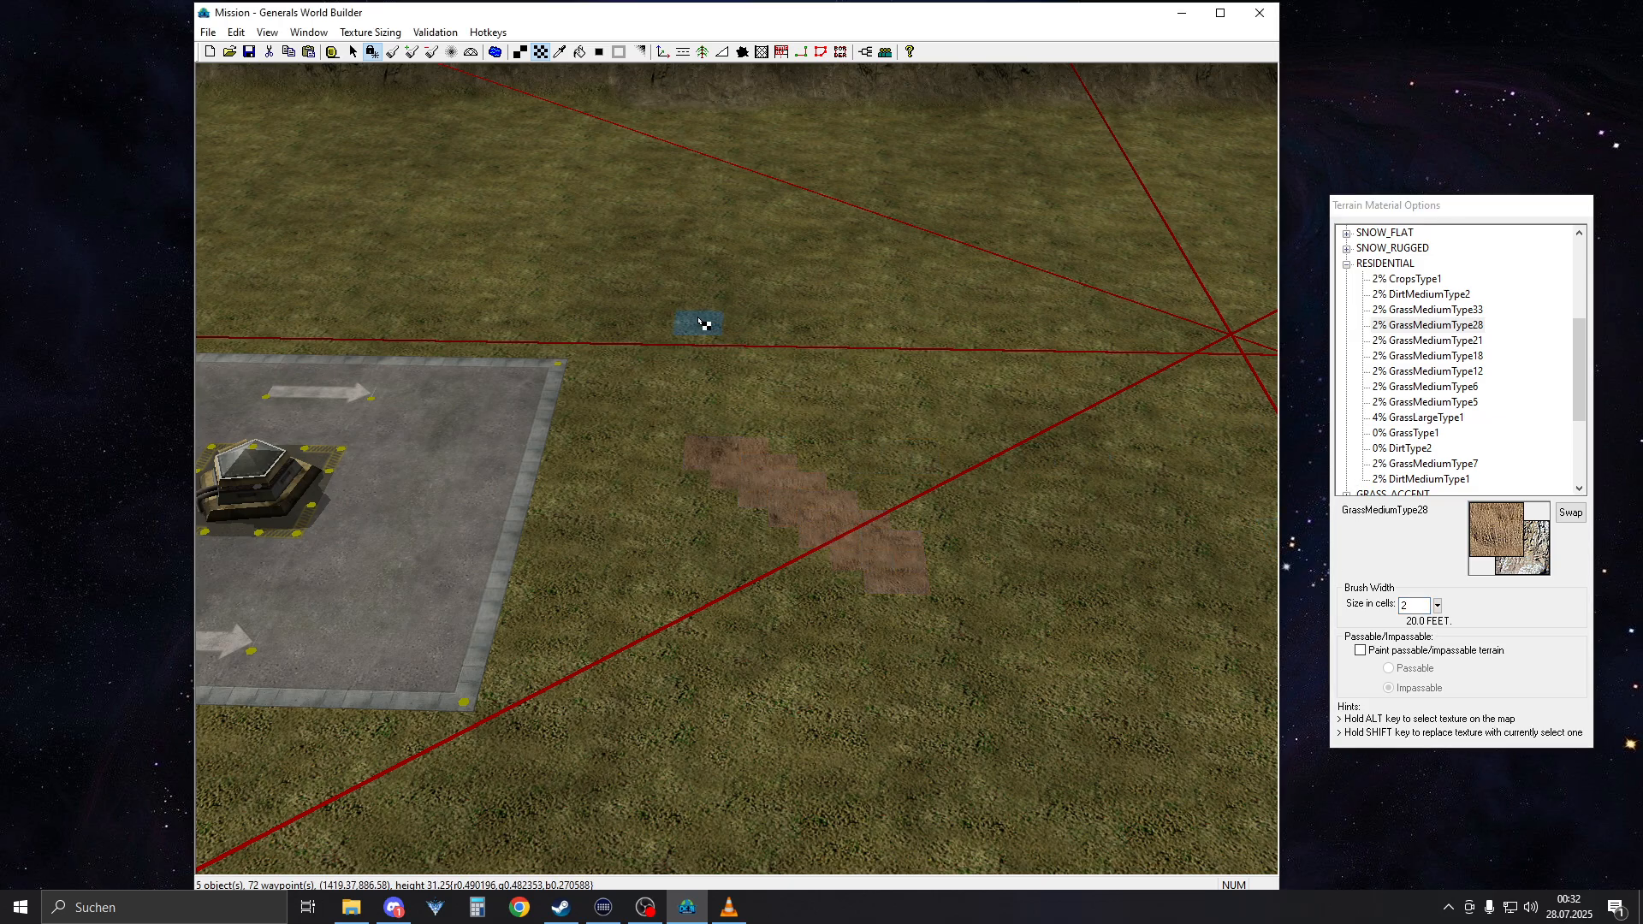
mouse_move(698, 318)
right_down()
mouse_move(752, 403)
mouse_move(733, 377)
right_up()
Blend the edges of the brown GrassMediumType28 strip into the surrounding grass
scroll(758, 406, up, 5)
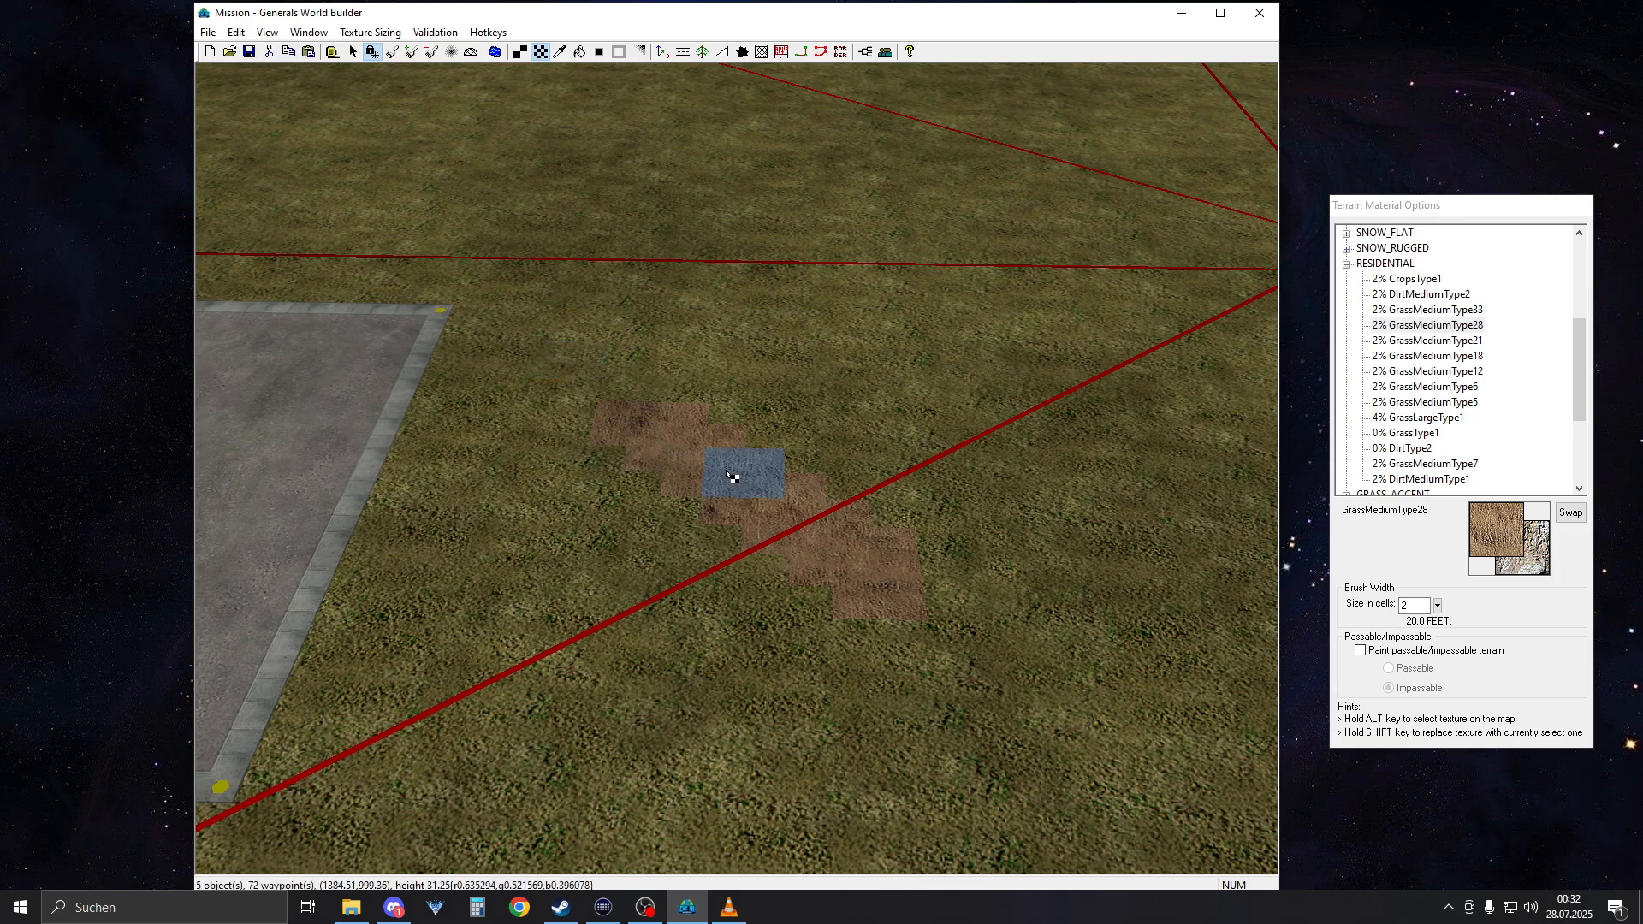
key(a)
click(792, 505)
scroll(846, 508, down, 3)
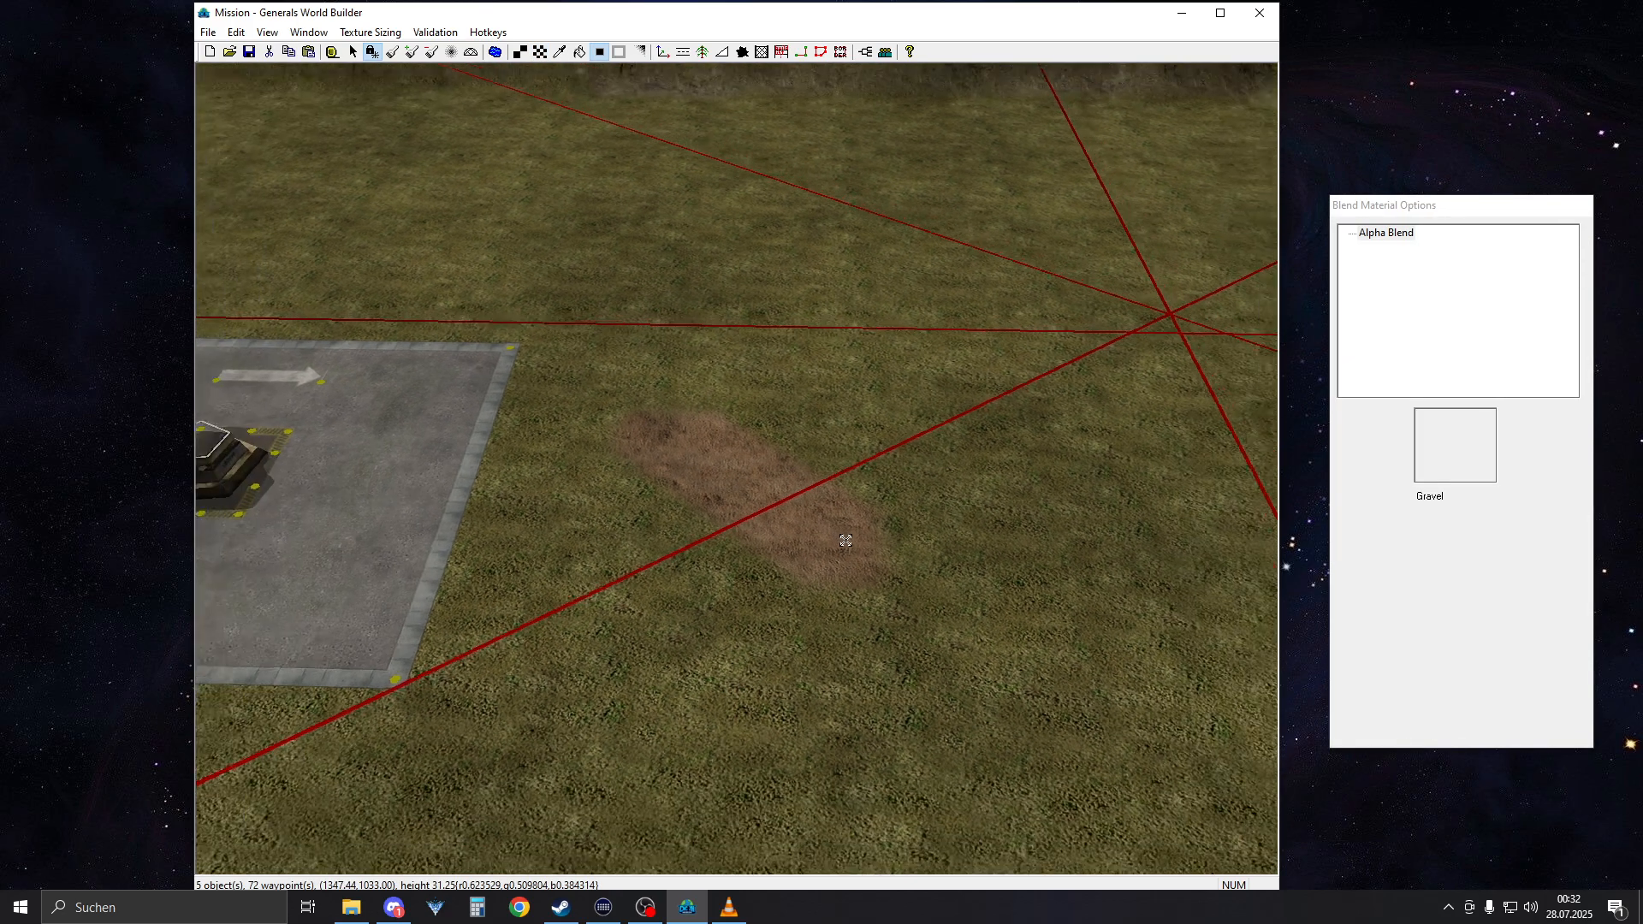
Undo the edge blend and the painted GrassMediumType28 strip
click(236, 32)
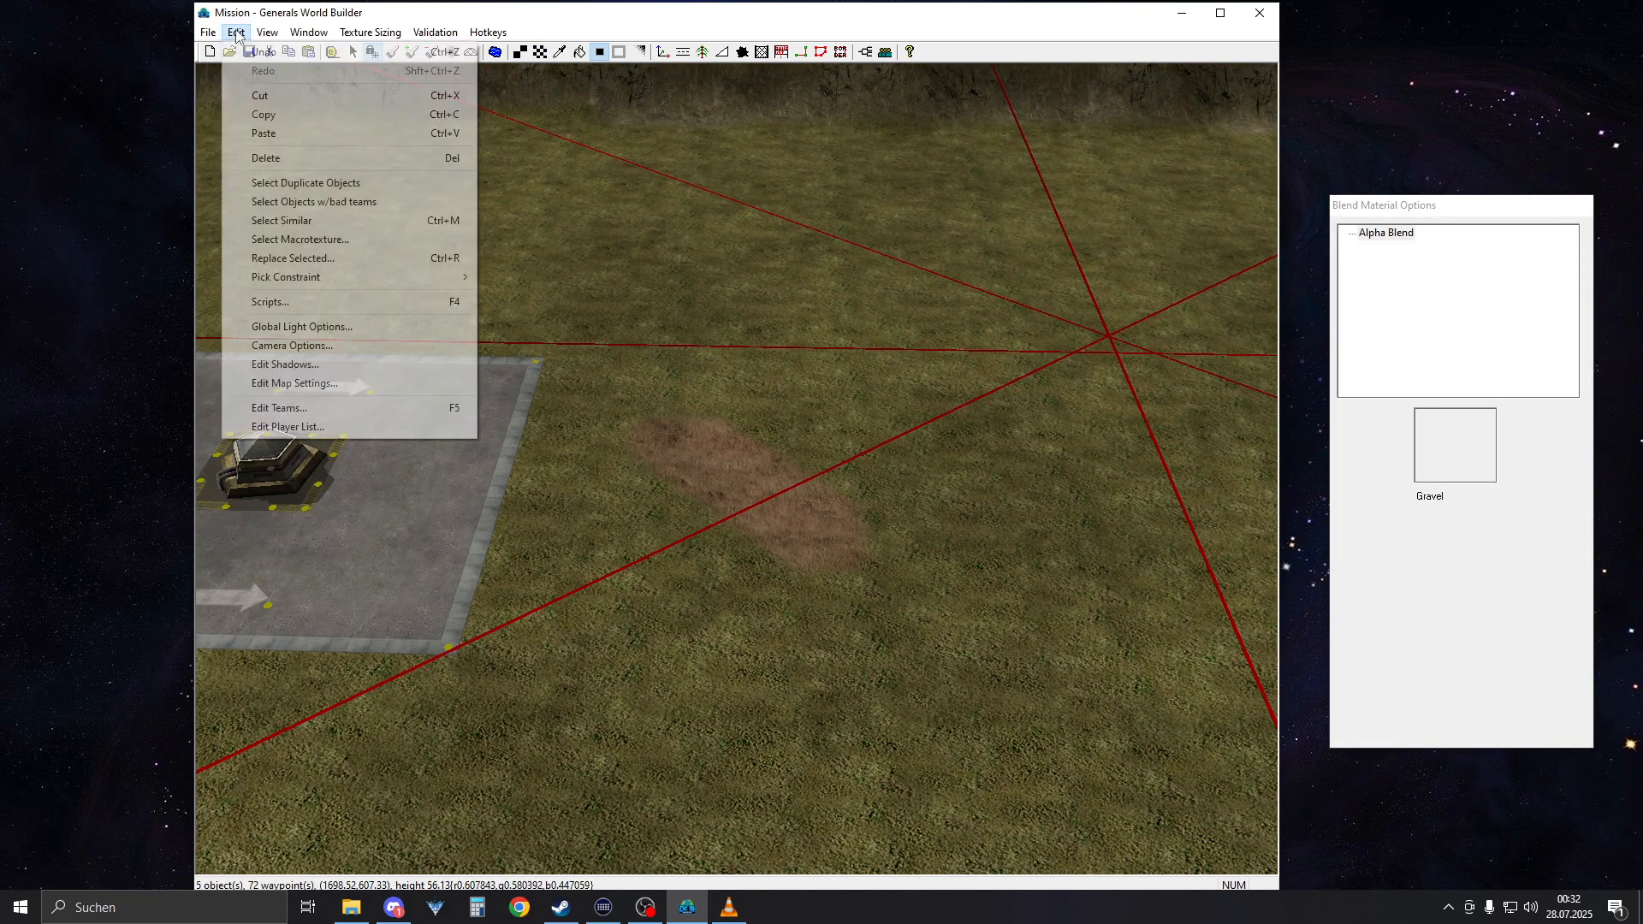
click(257, 51)
click(236, 32)
click(248, 54)
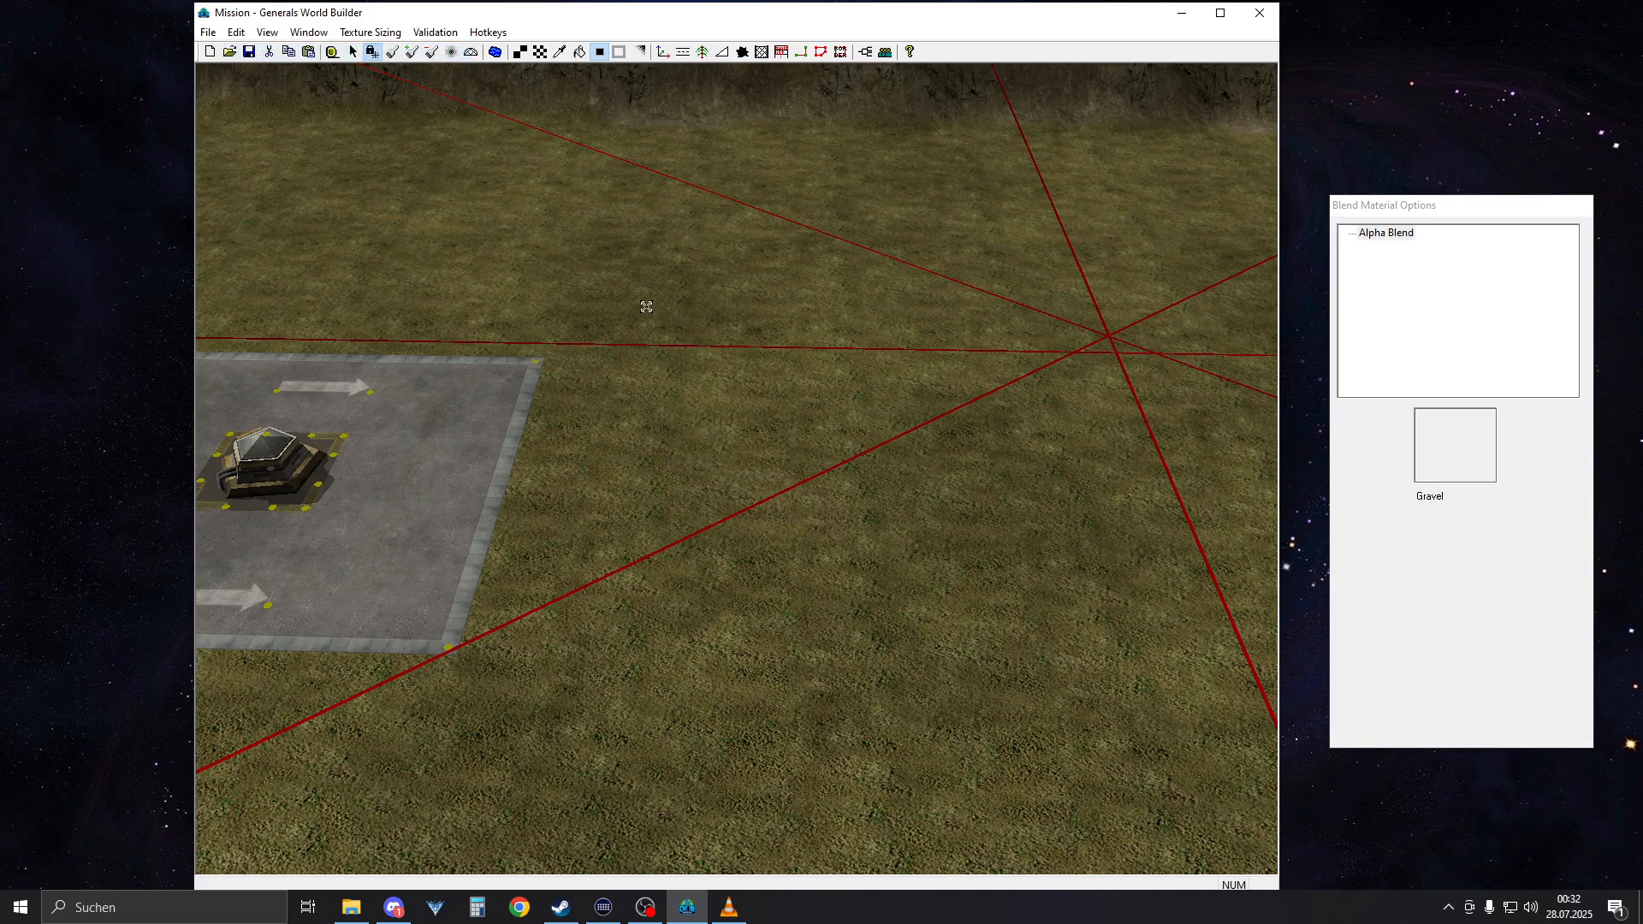
Paint a straight strip of GrassMediumType33 with the 2-cell brush on the grass beside the bunker square
right_drag(645, 308, 622, 355)
key(t)
click(1438, 311)
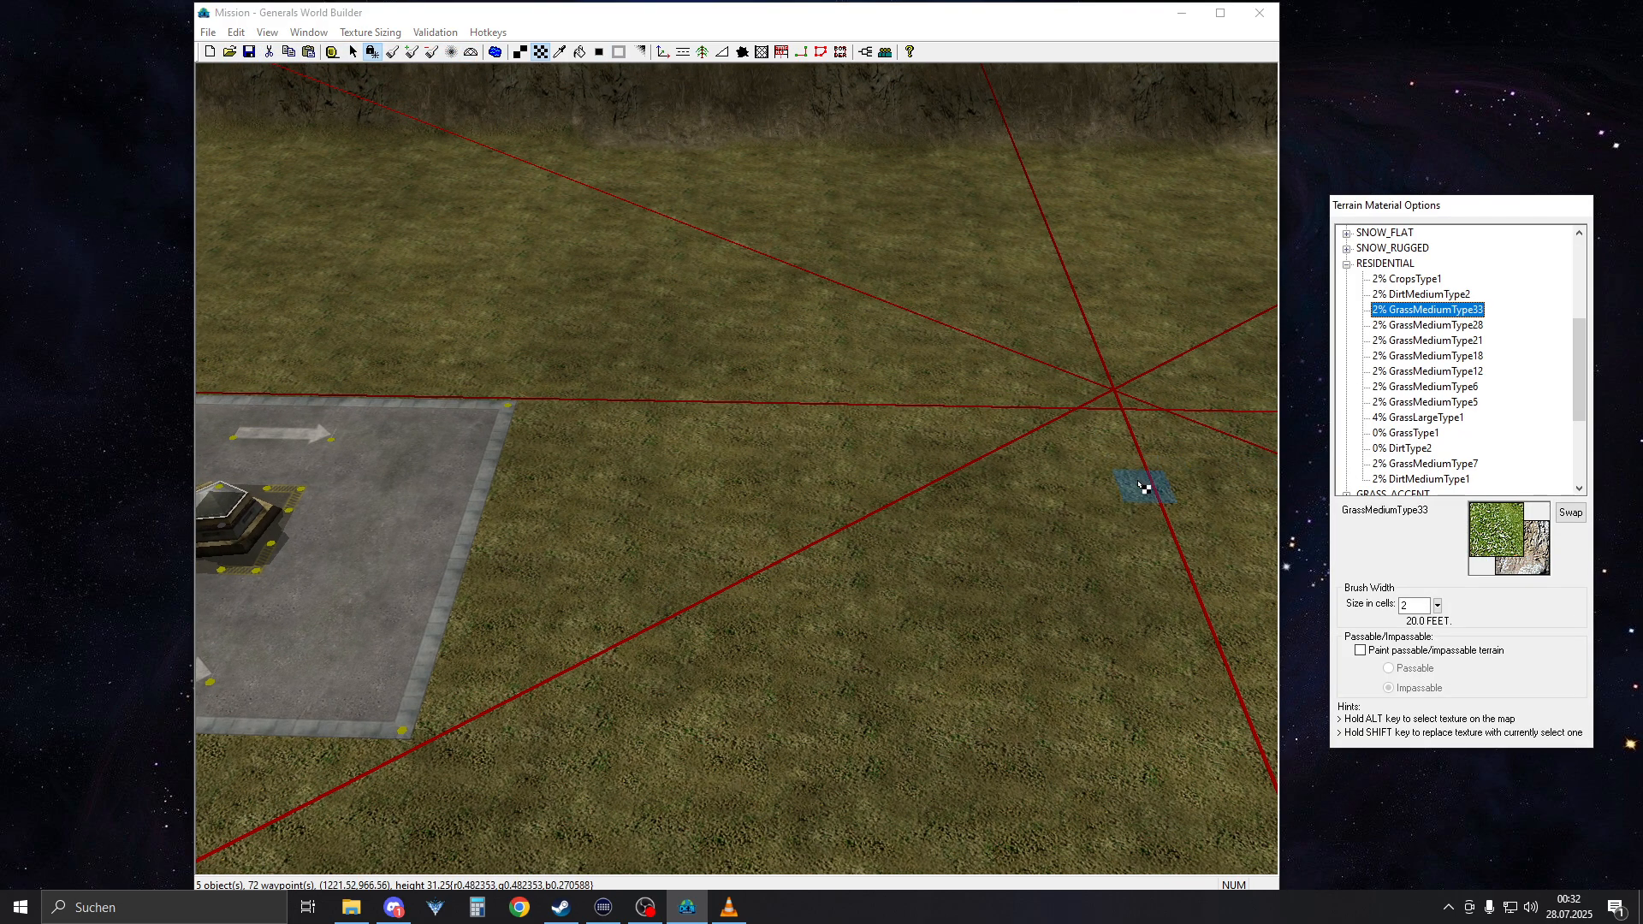
mouse_move(987, 499)
right_down()
mouse_move(826, 506)
mouse_move(791, 535)
right_up()
drag(791, 537, 1063, 538)
right_drag(847, 588, 1034, 589)
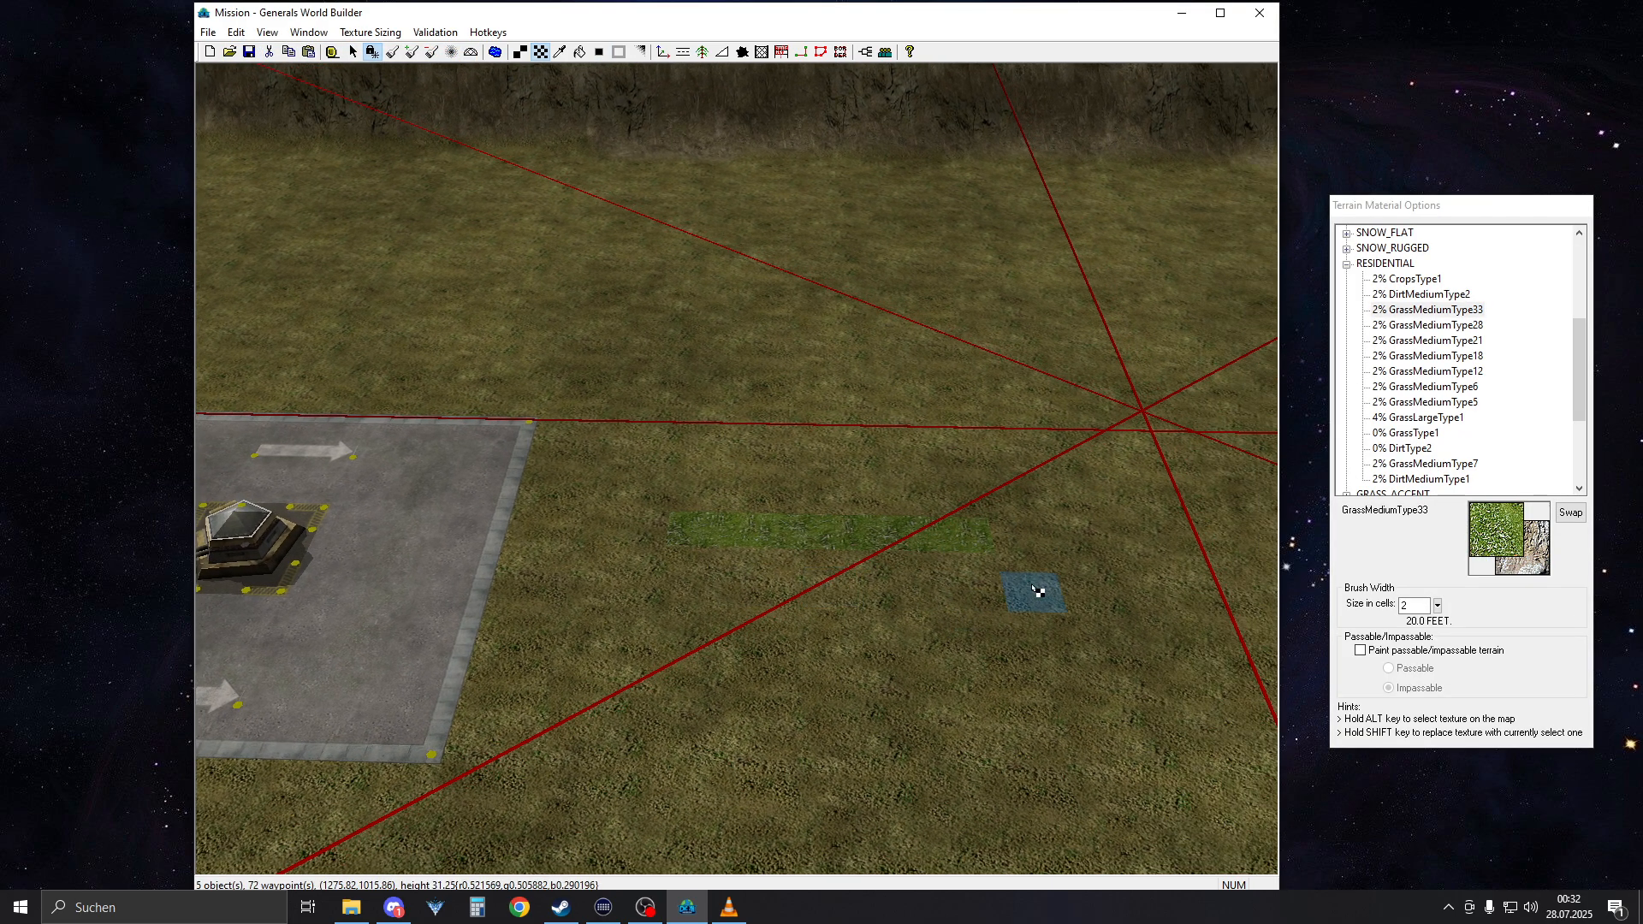
scroll(818, 503, up, 4)
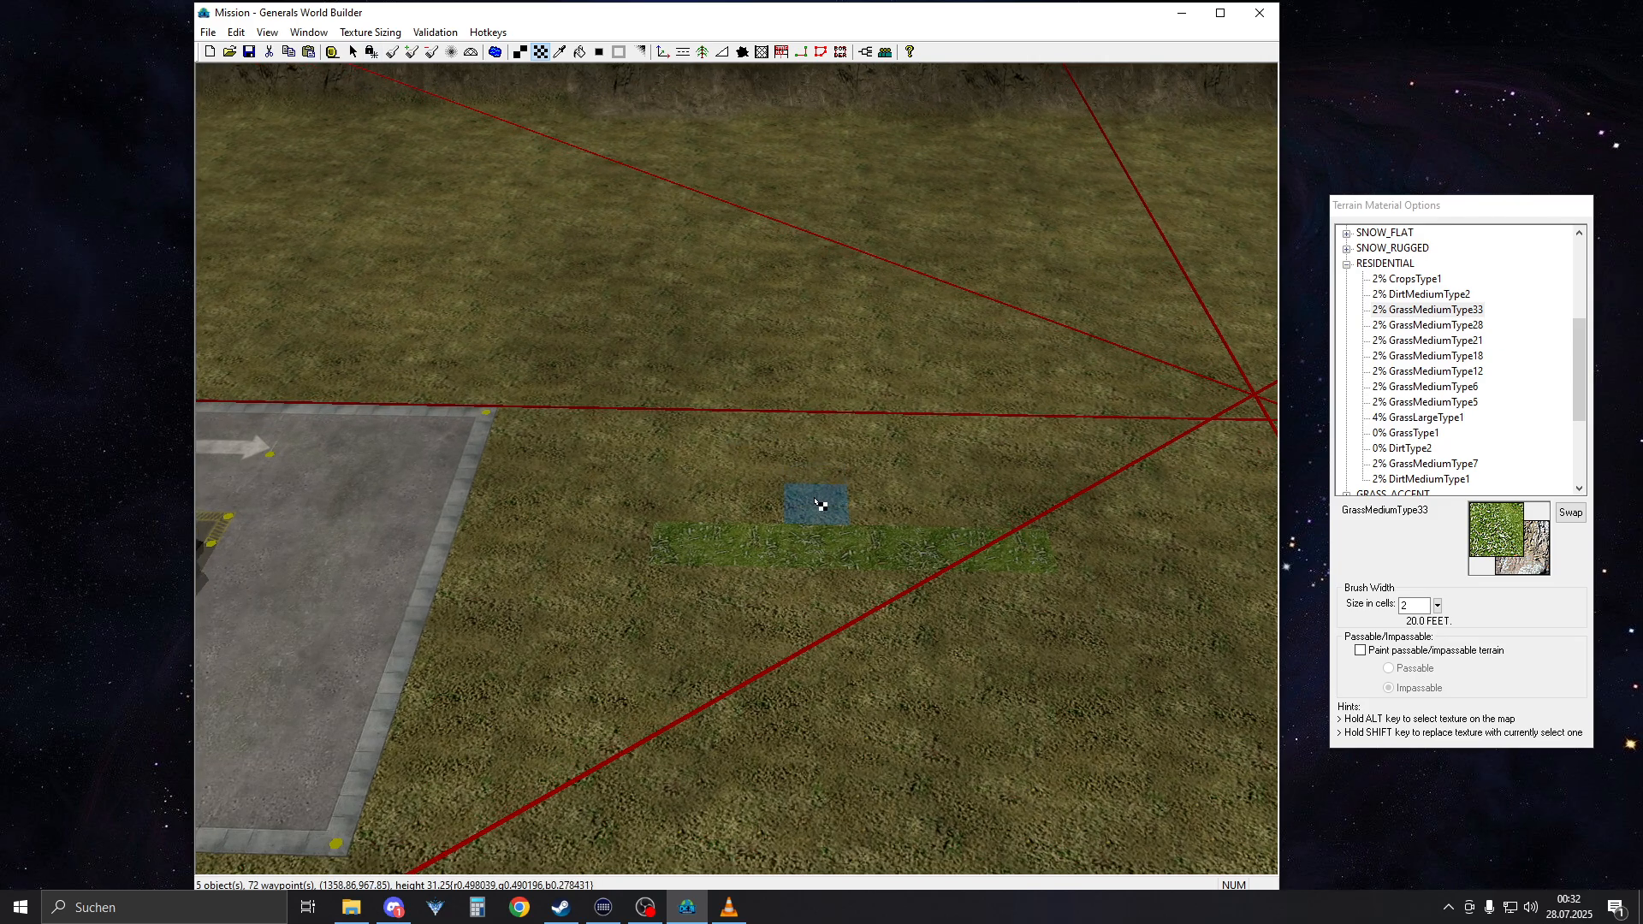
Blend the edges of the bright green GrassMediumType33 strip into the surrounding grass
right_drag(859, 495, 770, 524)
key(e)
click(767, 574)
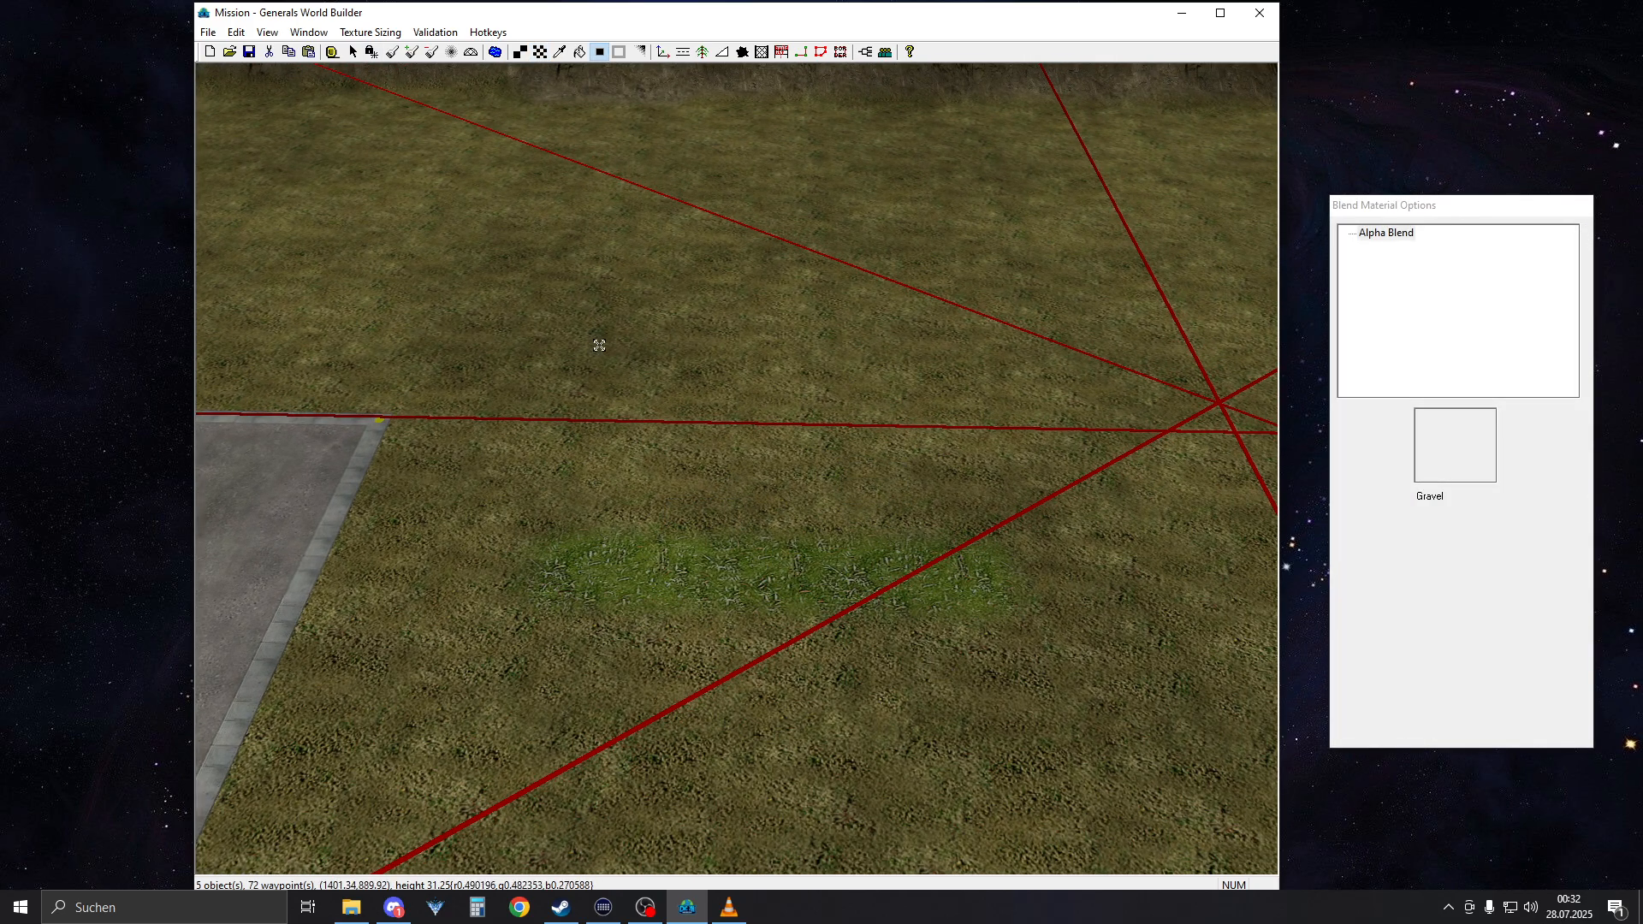
Undo the edge blend and the GrassMediumType33 strip beside the bunker square
click(235, 32)
click(249, 47)
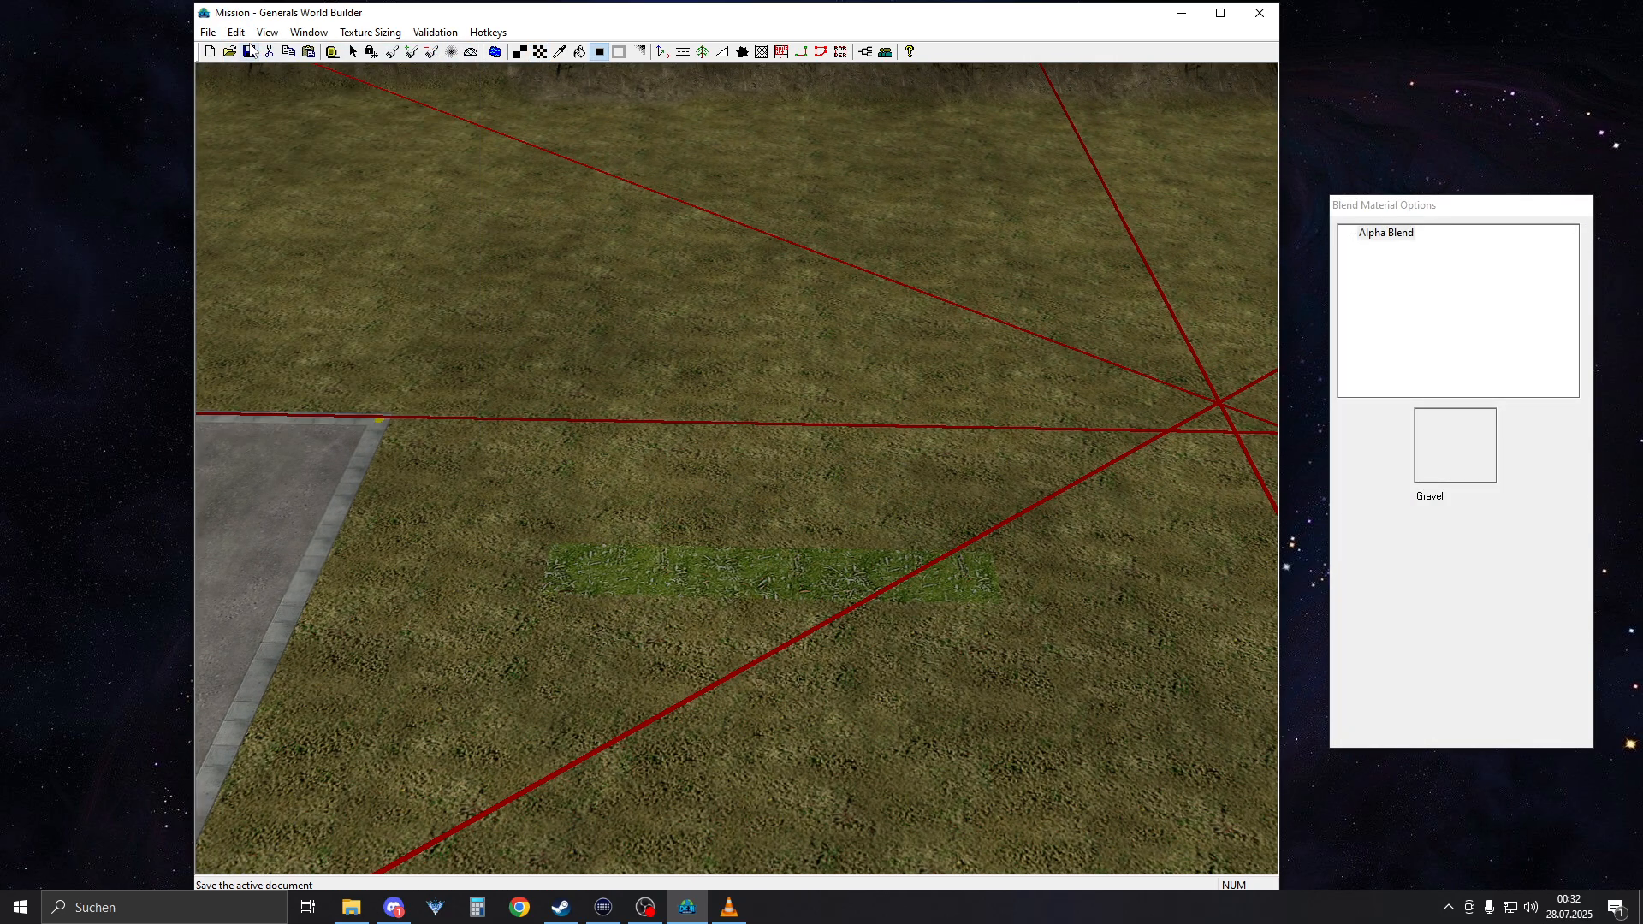
click(227, 33)
Paint a thin single-tile strip of GrassMediumType33 at the foot of the cliff and blend its edges
mouse_move(685, 419)
right_down()
mouse_move(709, 466)
mouse_move(180, 290)
mouse_move(807, 507)
mouse_move(901, 505)
right_up()
key(t)
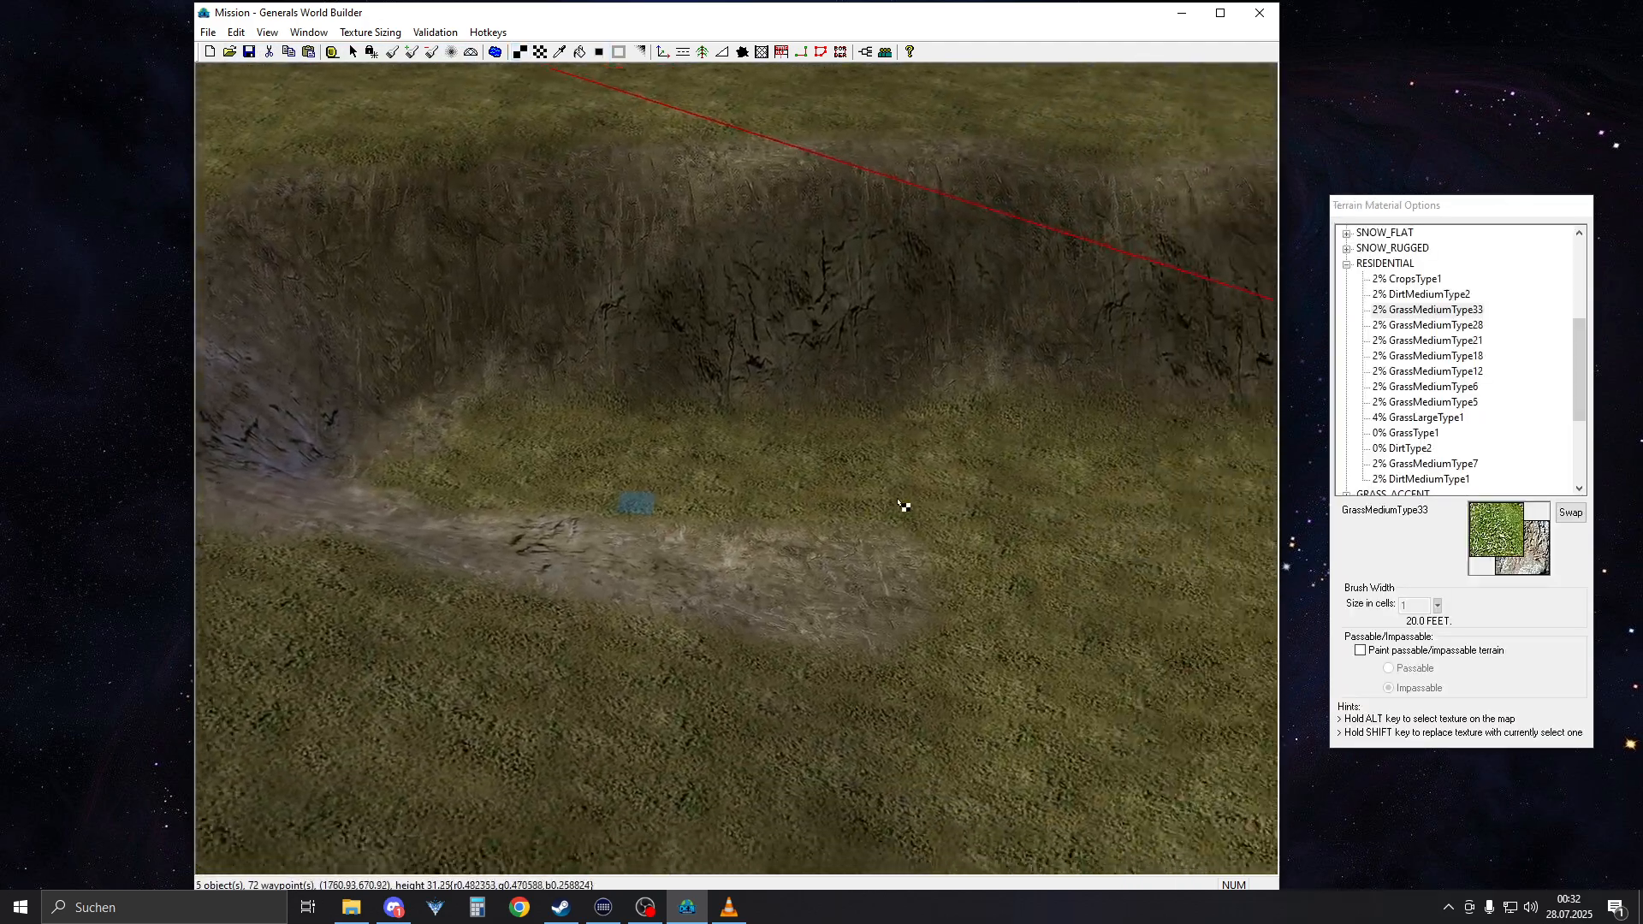
drag(566, 463, 1020, 487)
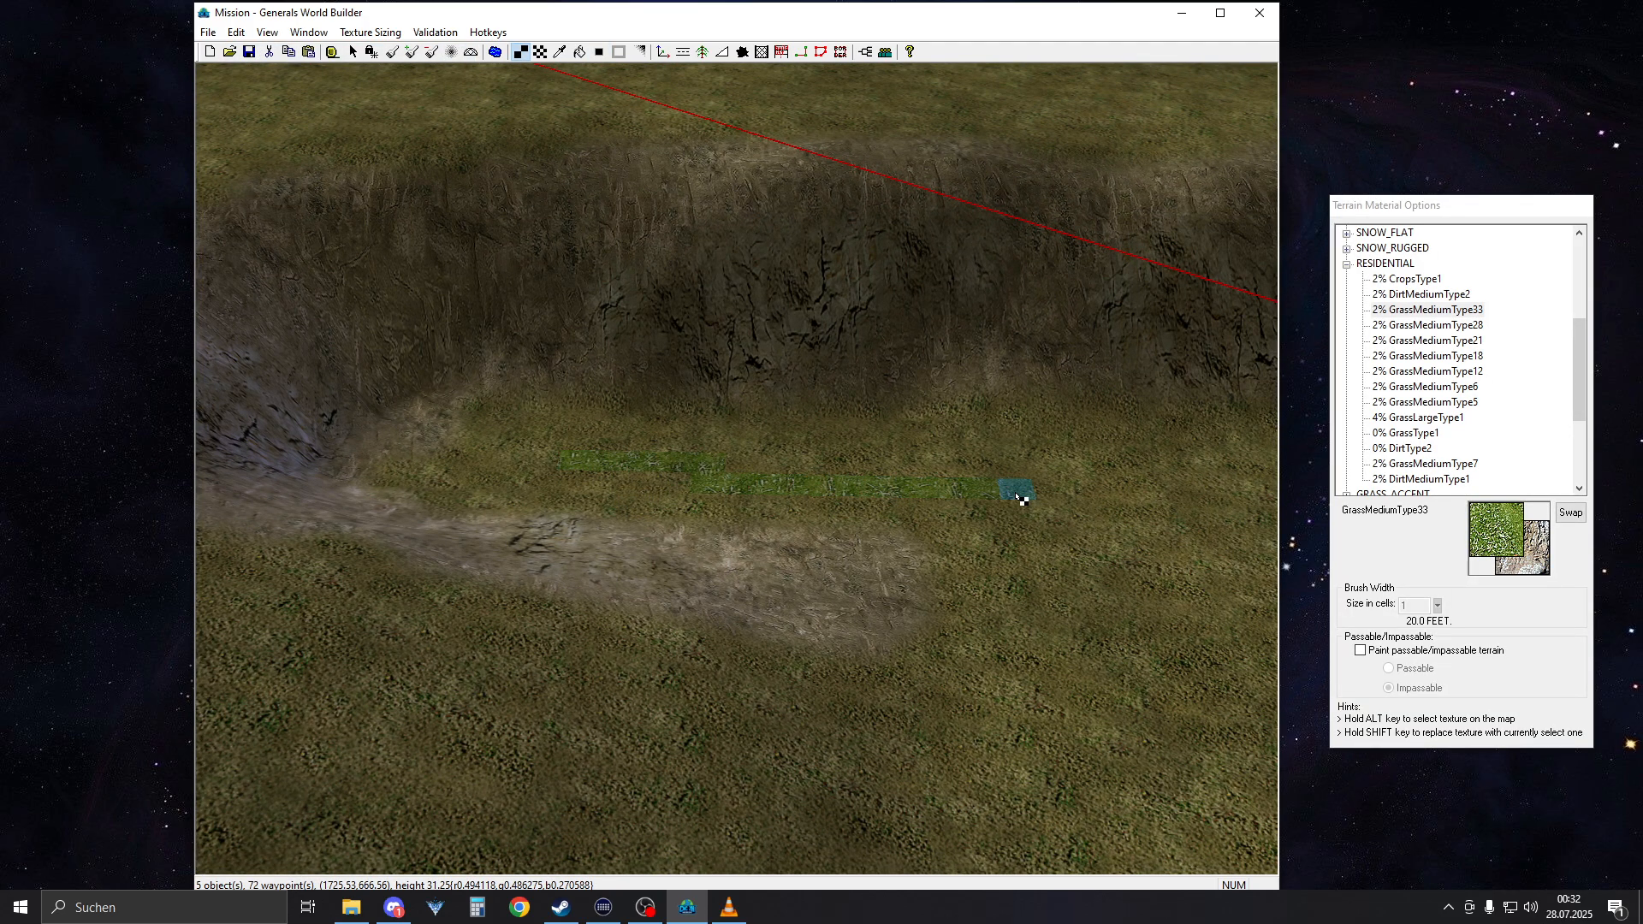
key(b)
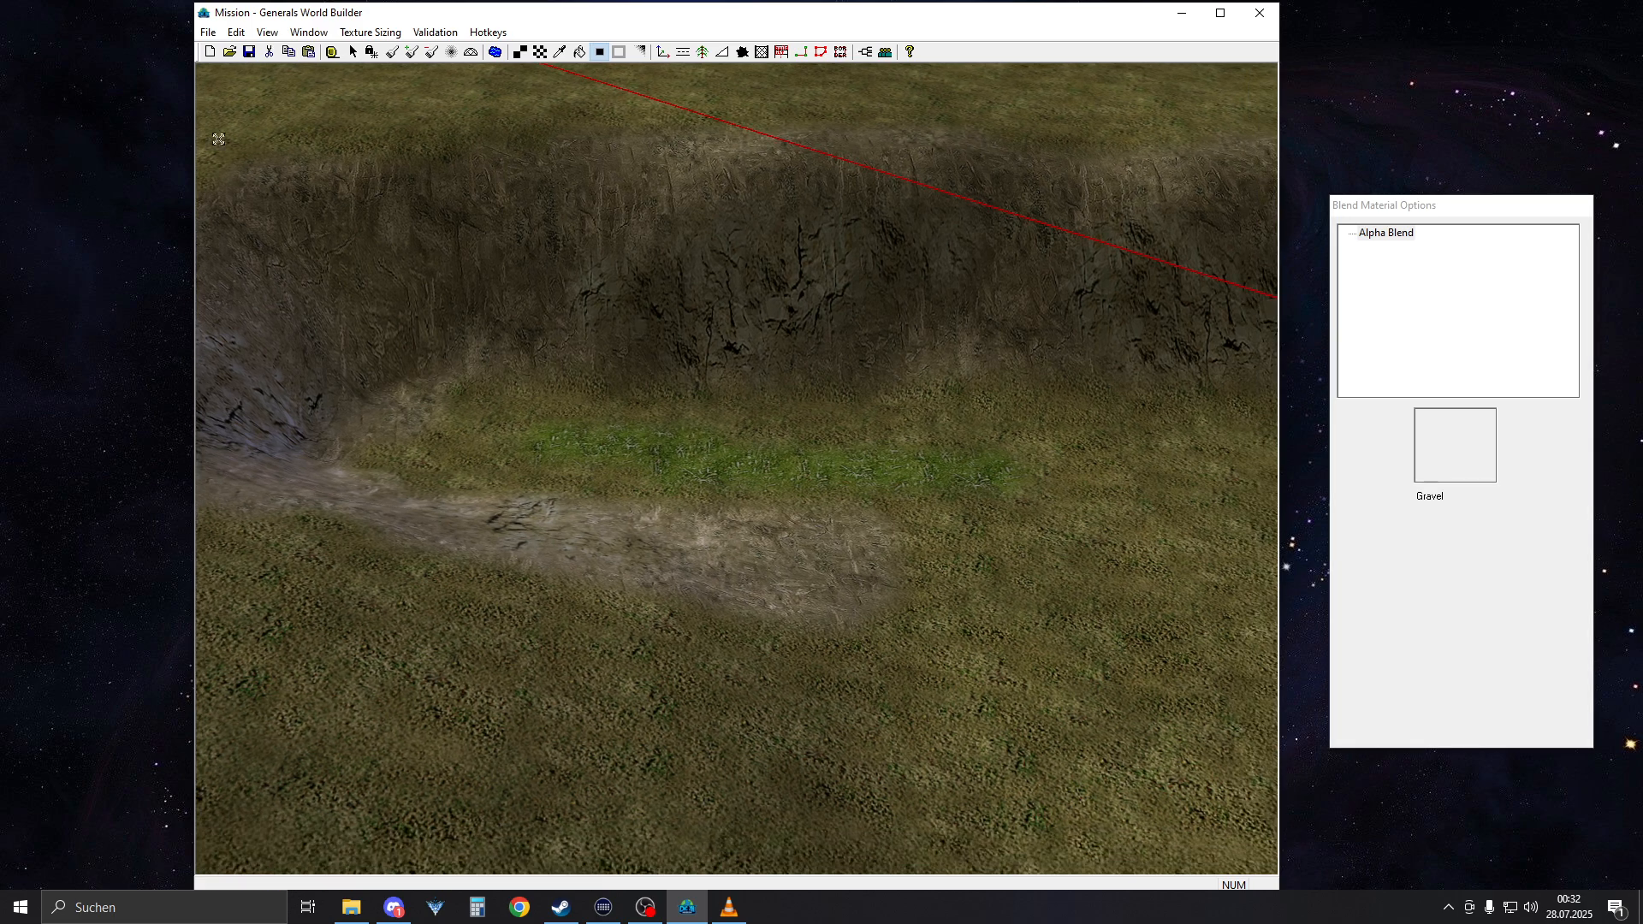
Undo the blend and the thin GrassMediumType33 strip at the foot of the cliff
click(236, 32)
click(236, 50)
click(236, 32)
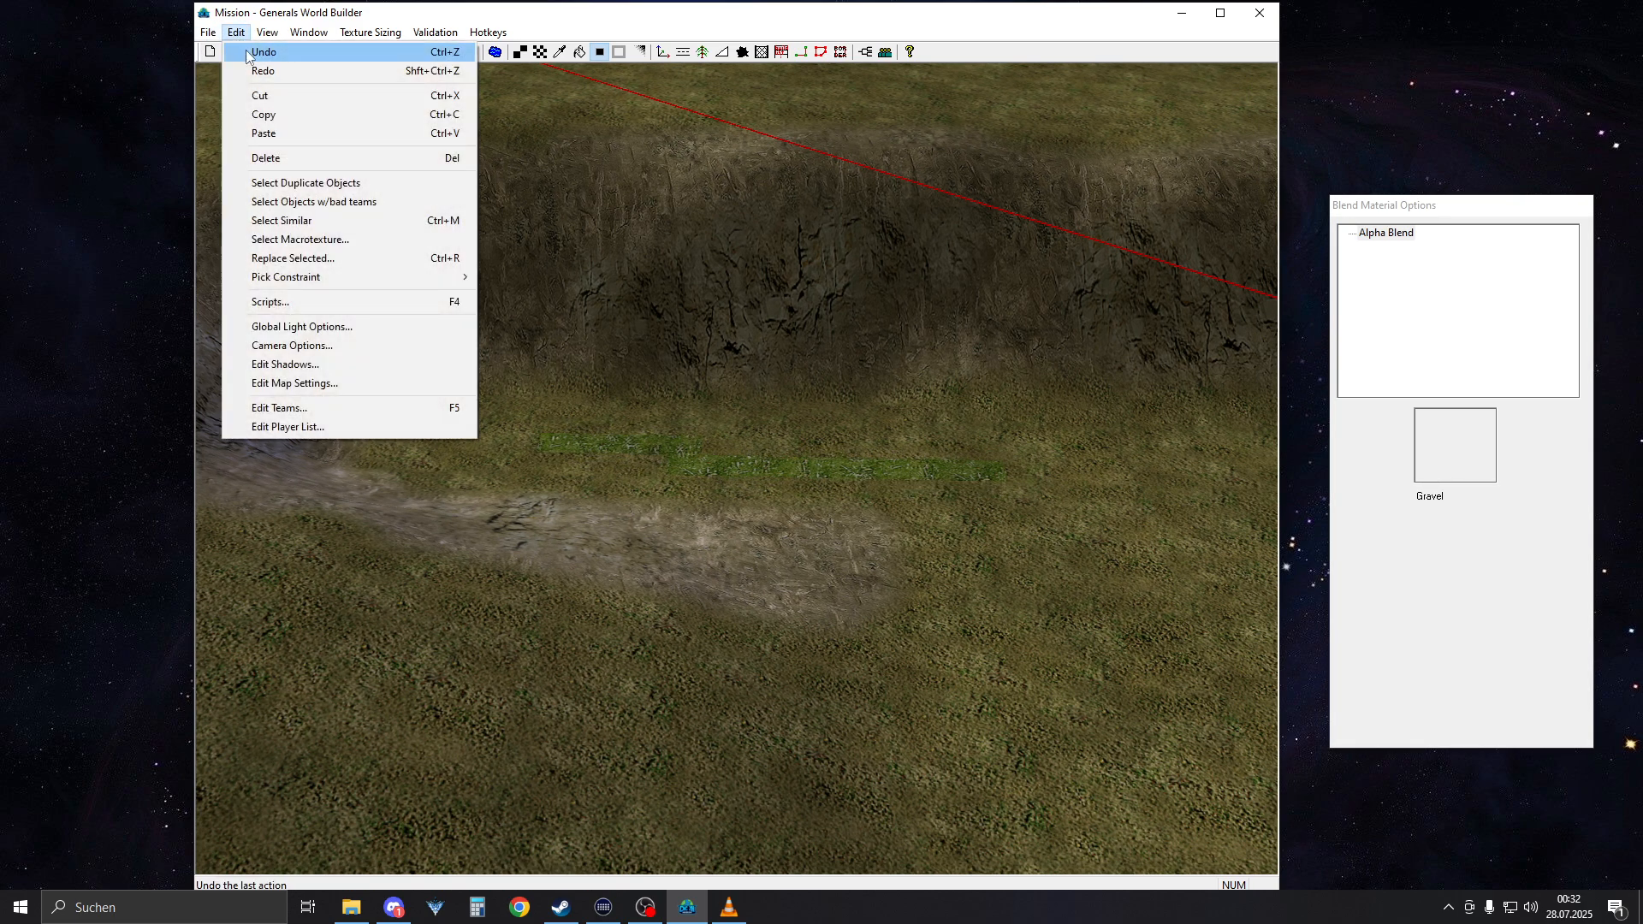
click(236, 50)
Choose GrassMediumType6 and paint an irregular single-tile patch on the grass beside the bunker square
right_drag(496, 228, 1140, 326)
key(t)
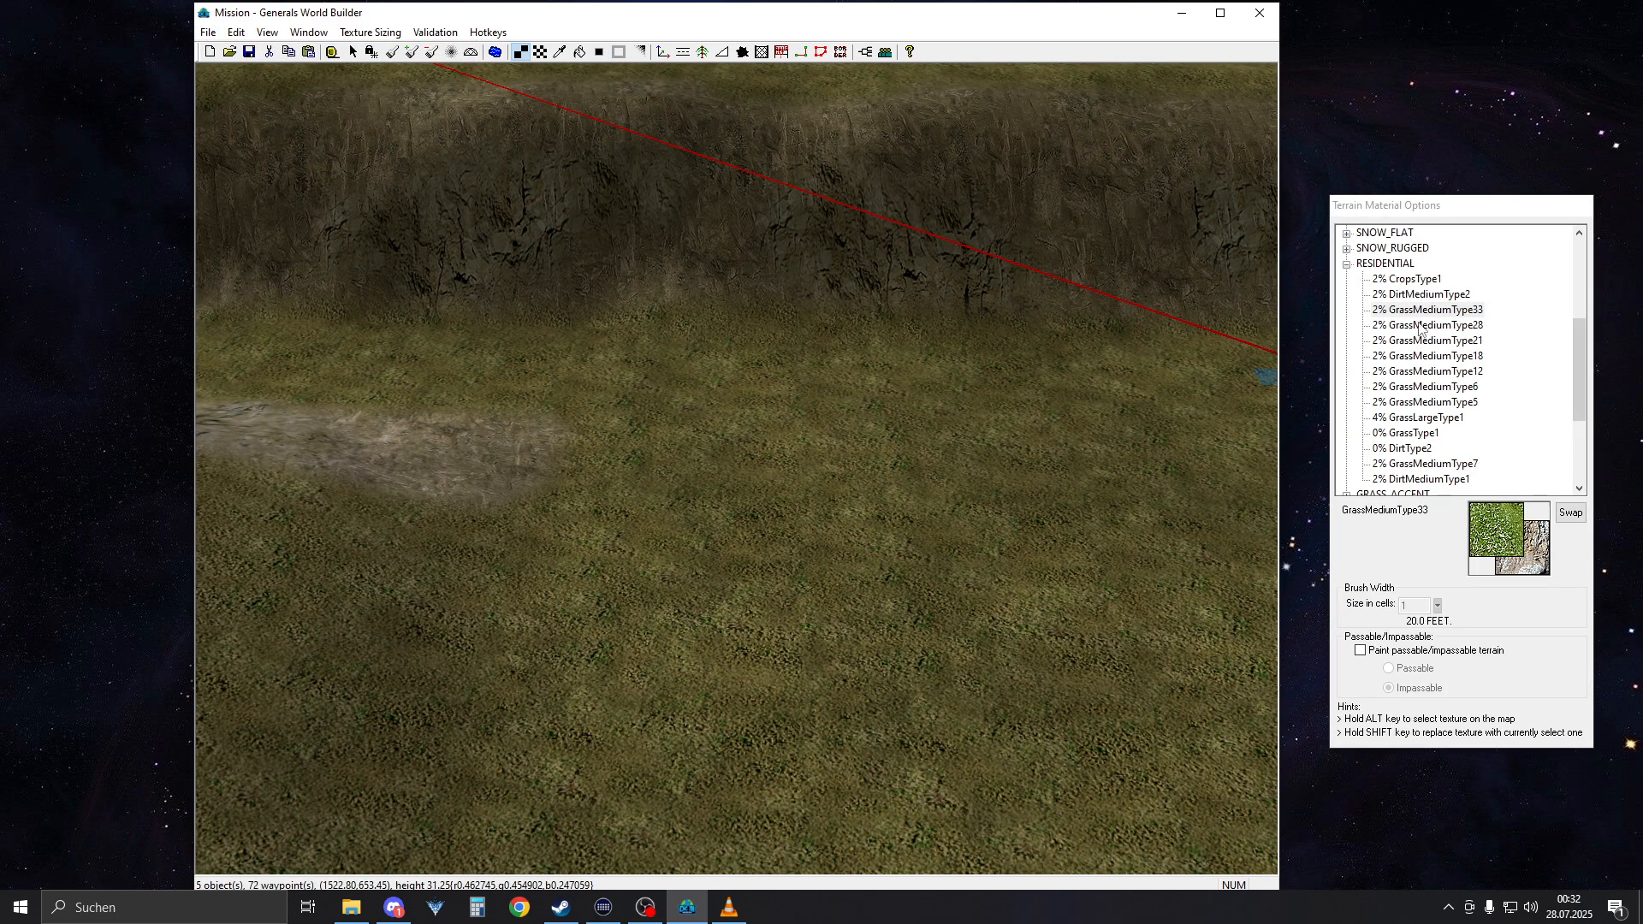
click(1425, 295)
click(1429, 279)
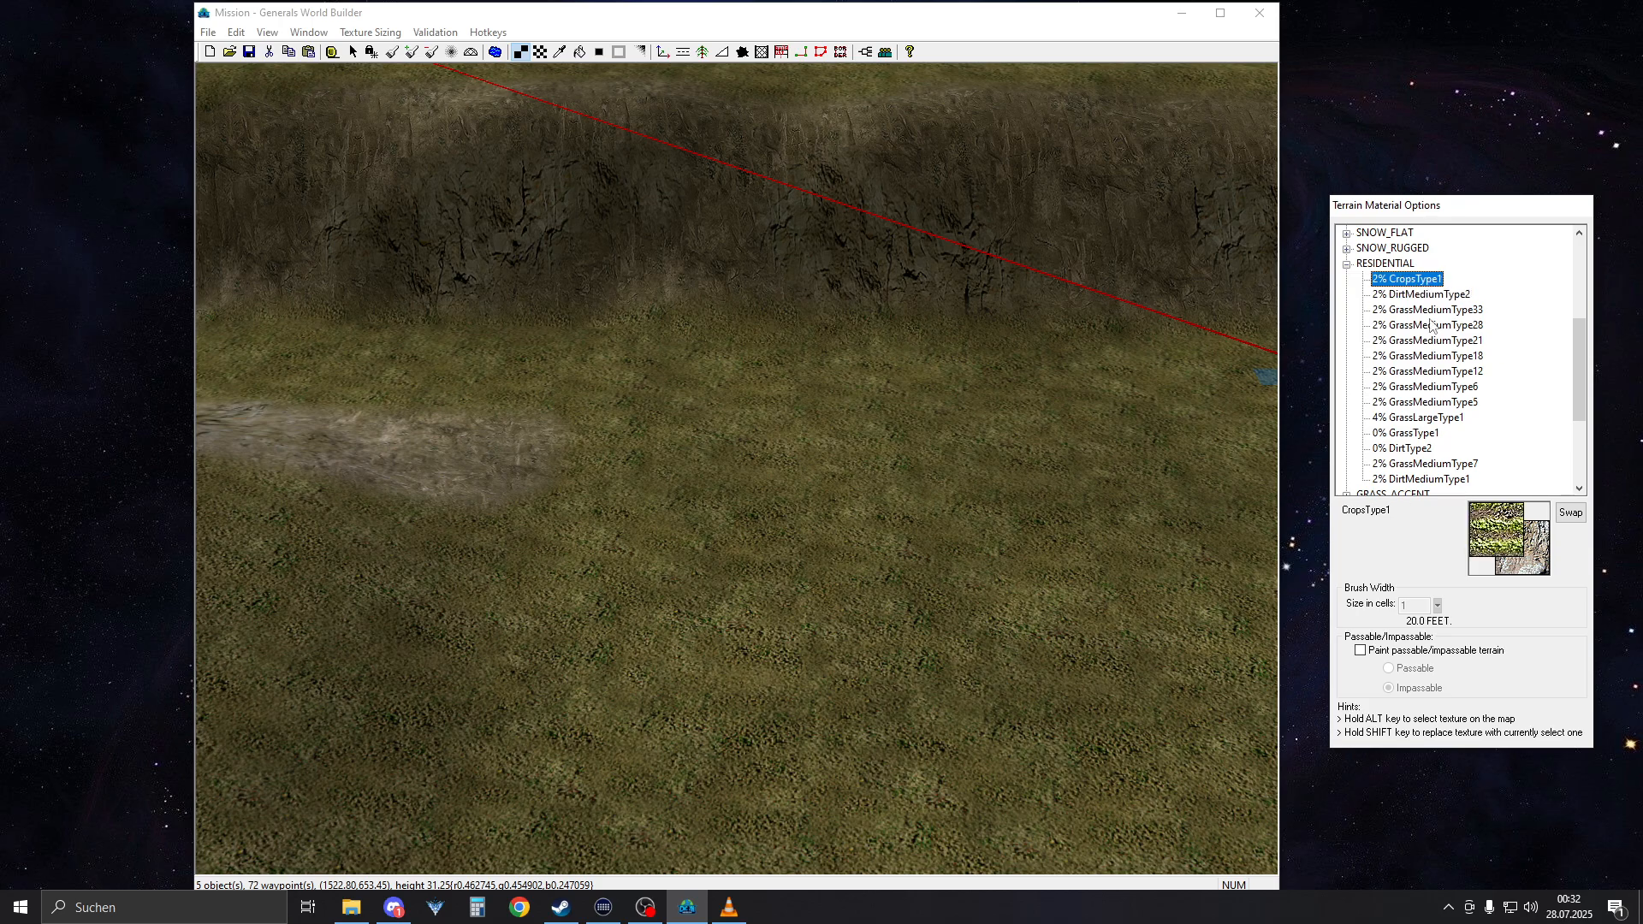
click(1440, 387)
scroll(1444, 387, down, 1)
mouse_move(770, 457)
right_down()
mouse_move(1070, 458)
mouse_move(1147, 599)
right_up()
right_drag(771, 491, 1009, 804)
drag(796, 597, 997, 605)
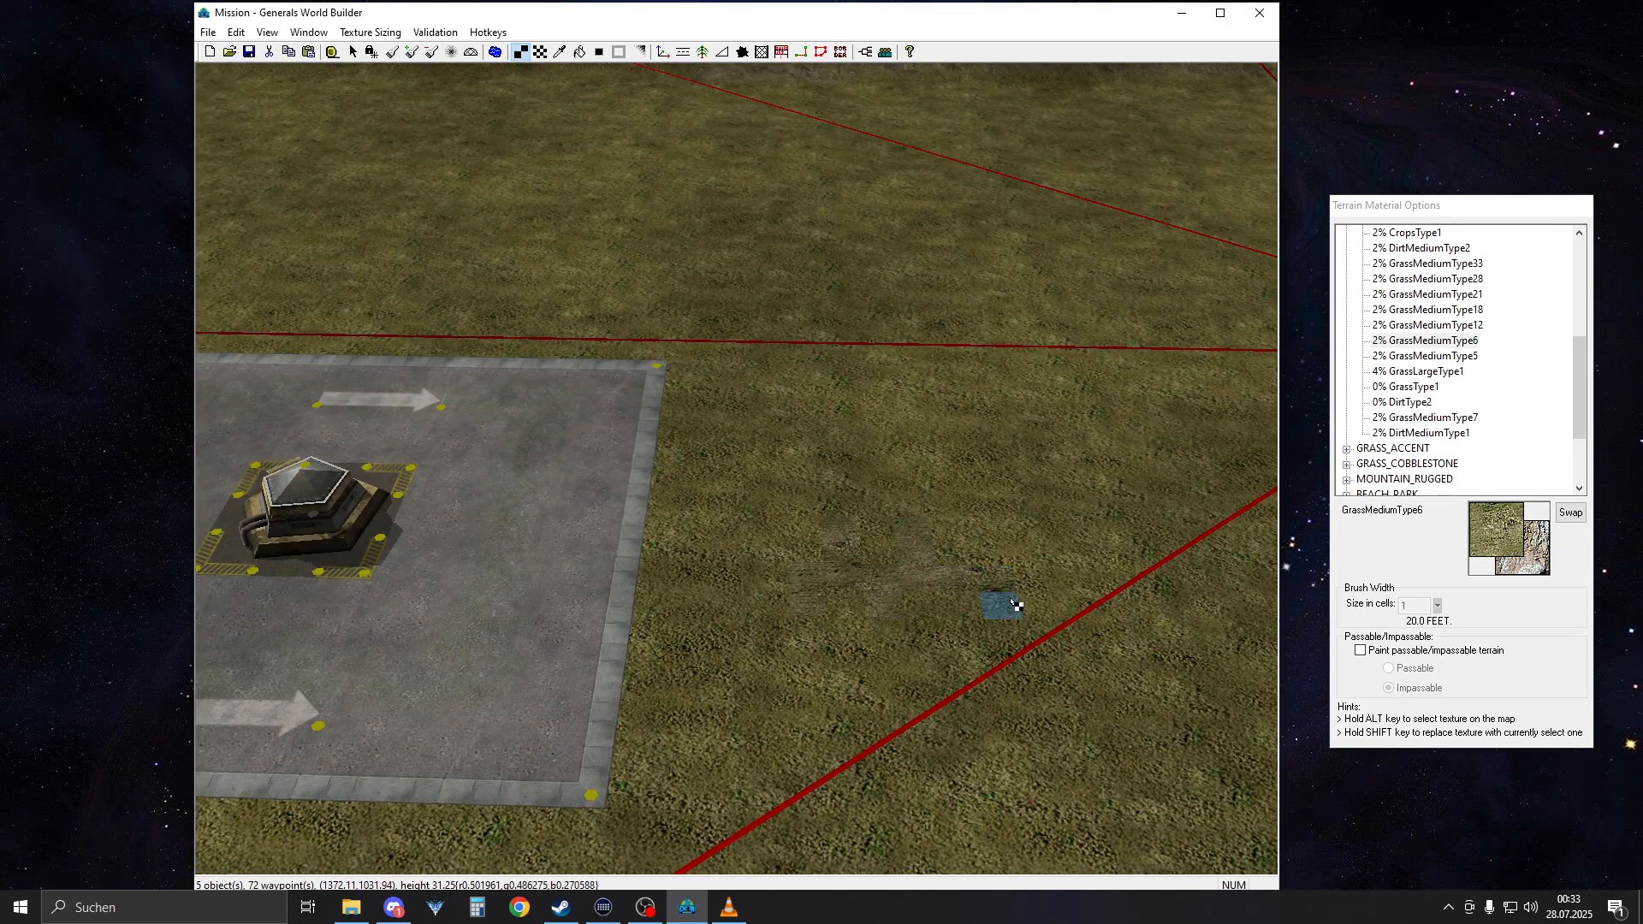
Undo the last GrassMediumType6 stroke beside the bunker square and leave the painting tool
click(237, 32)
click(263, 53)
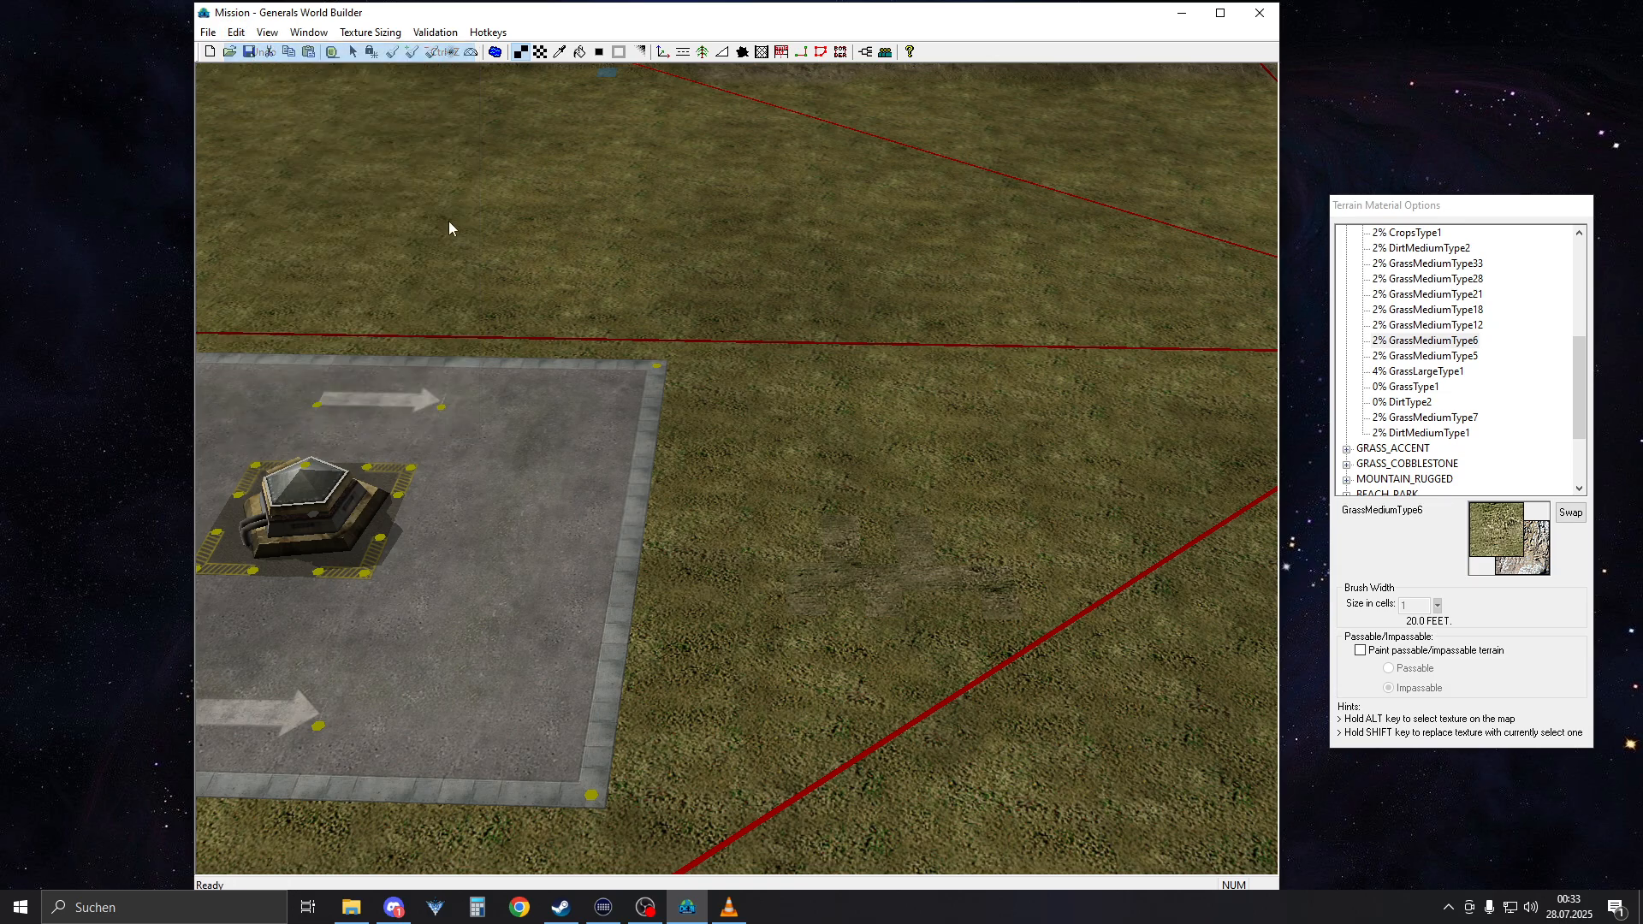
right_click(784, 563)
Save the map under the existing user map name IncomeWars, replacing the old file
scroll(759, 558, down, 5)
scroll(759, 558, down, 4)
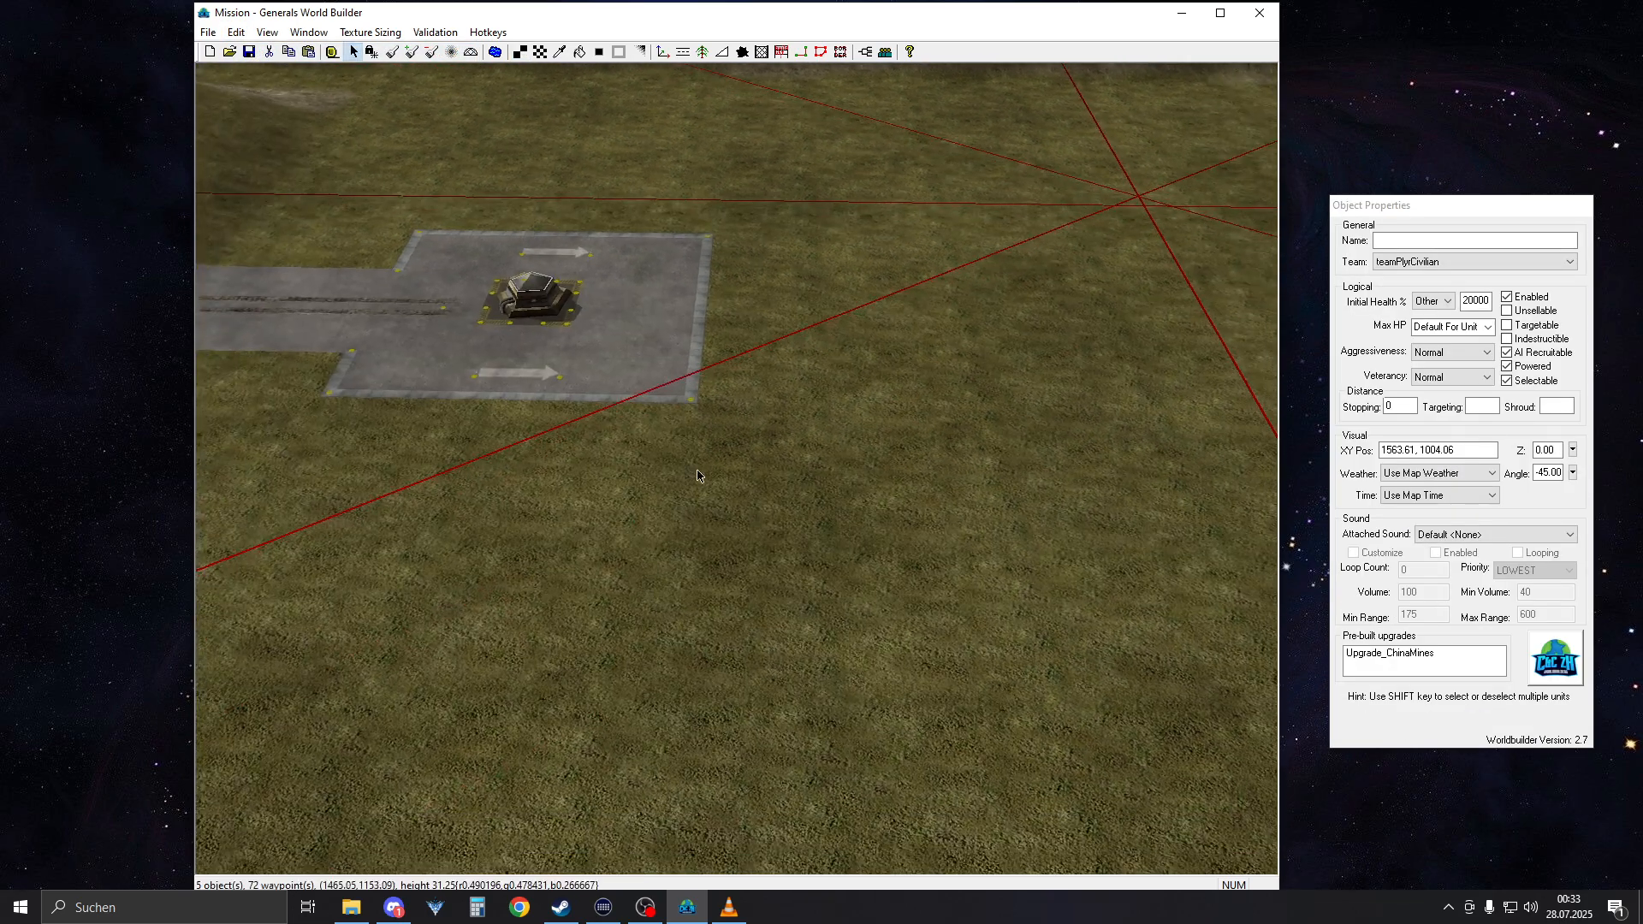
right_drag(640, 390, 331, 377)
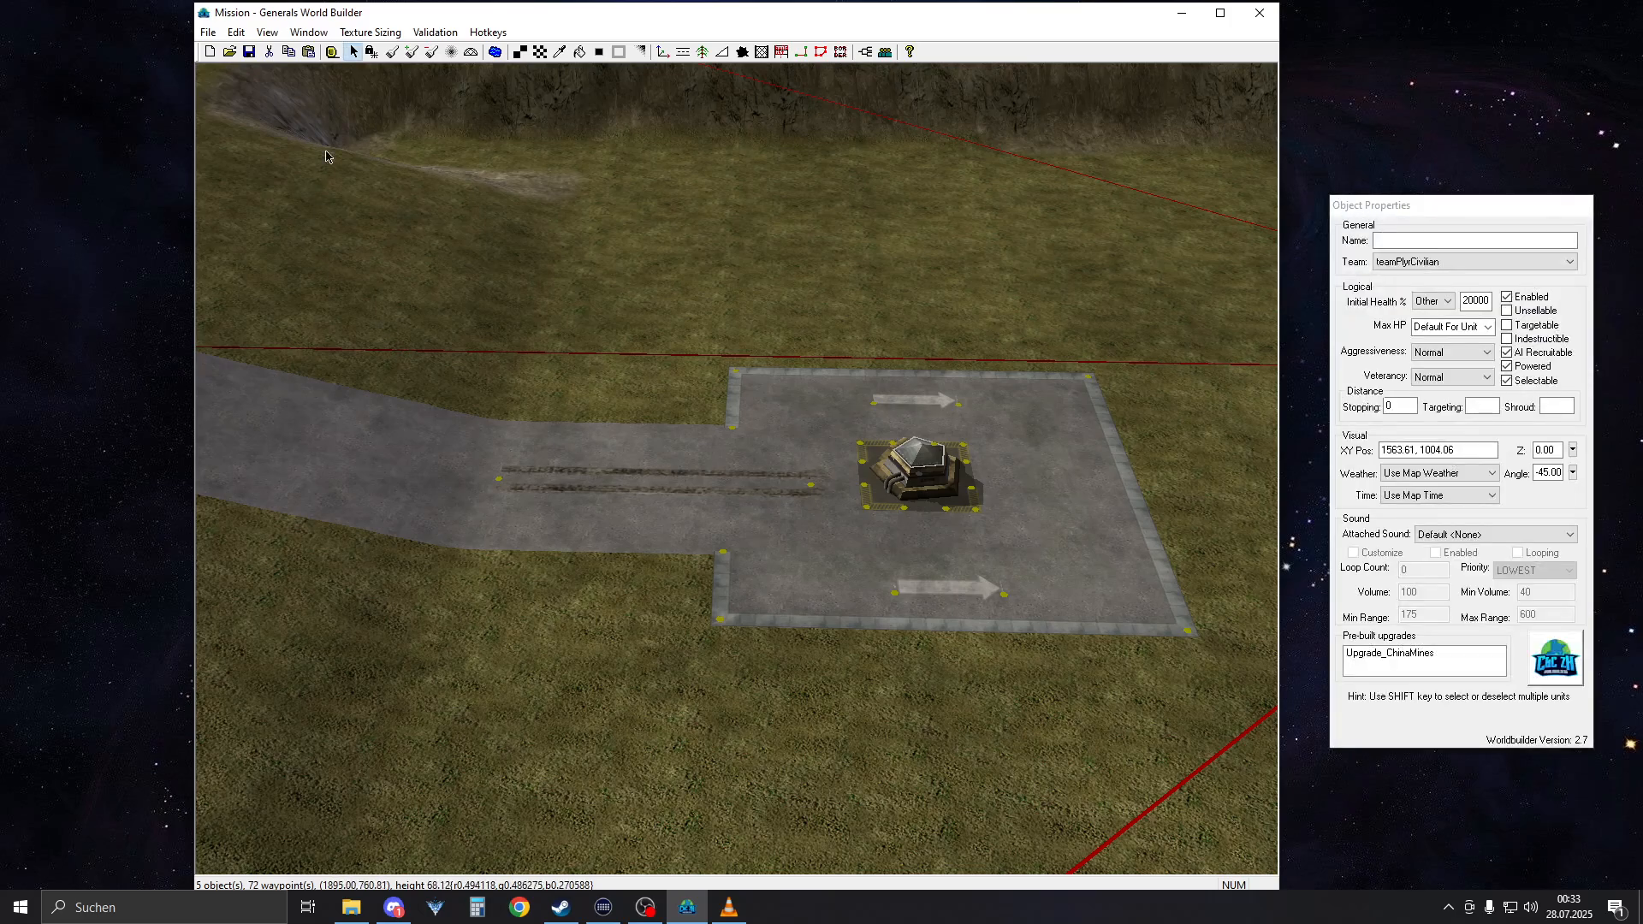
click(249, 51)
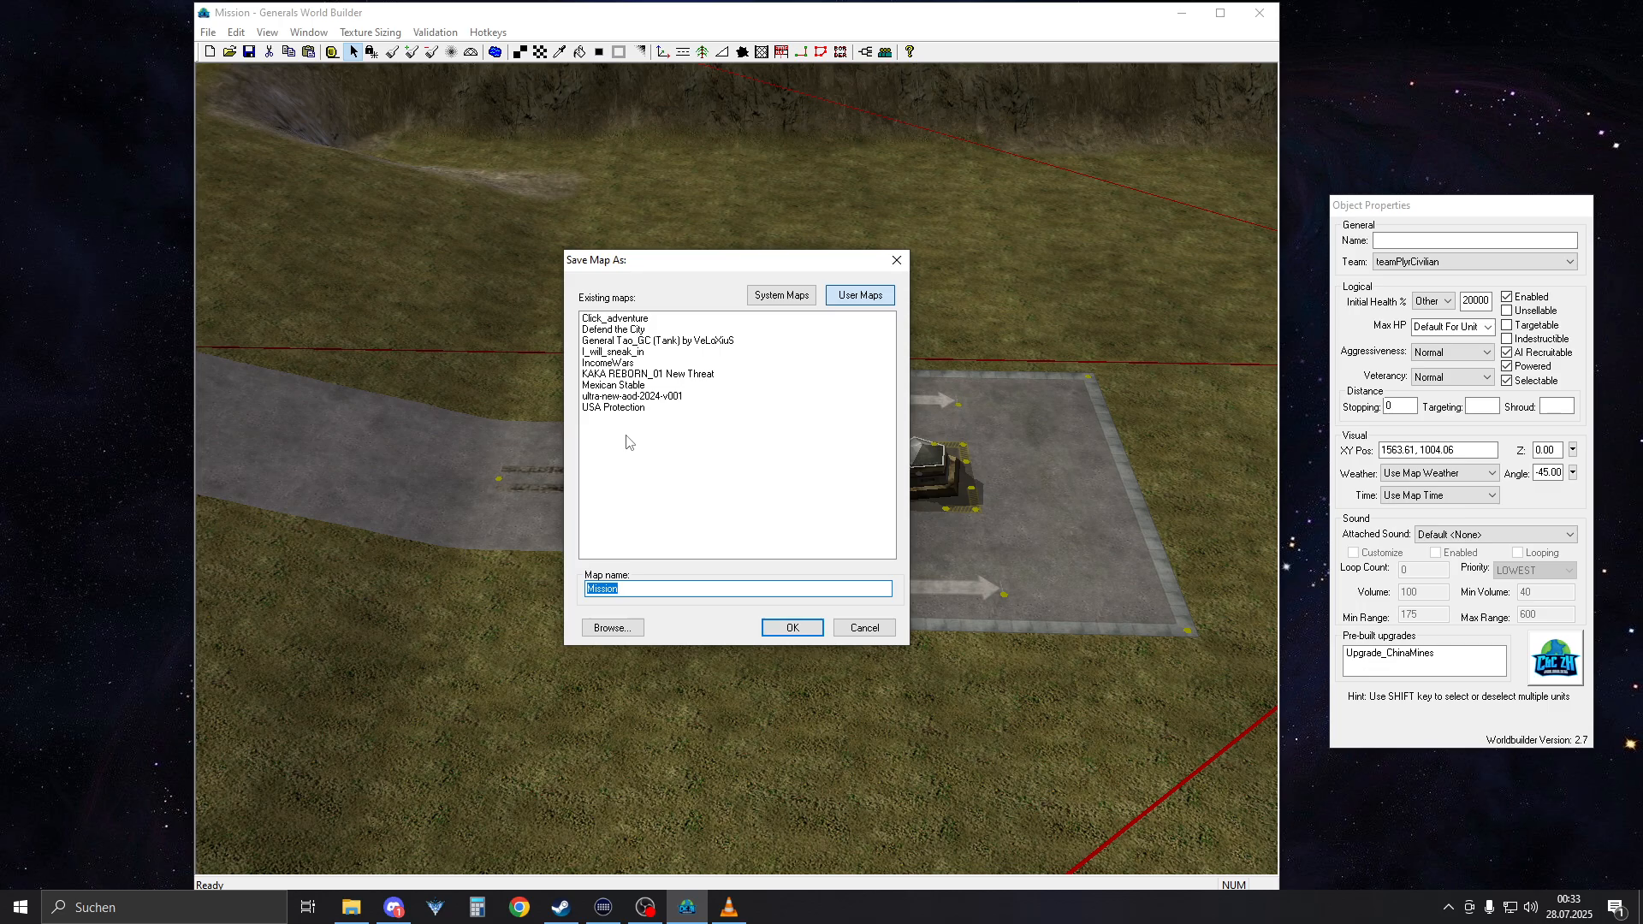
click(607, 362)
click(792, 627)
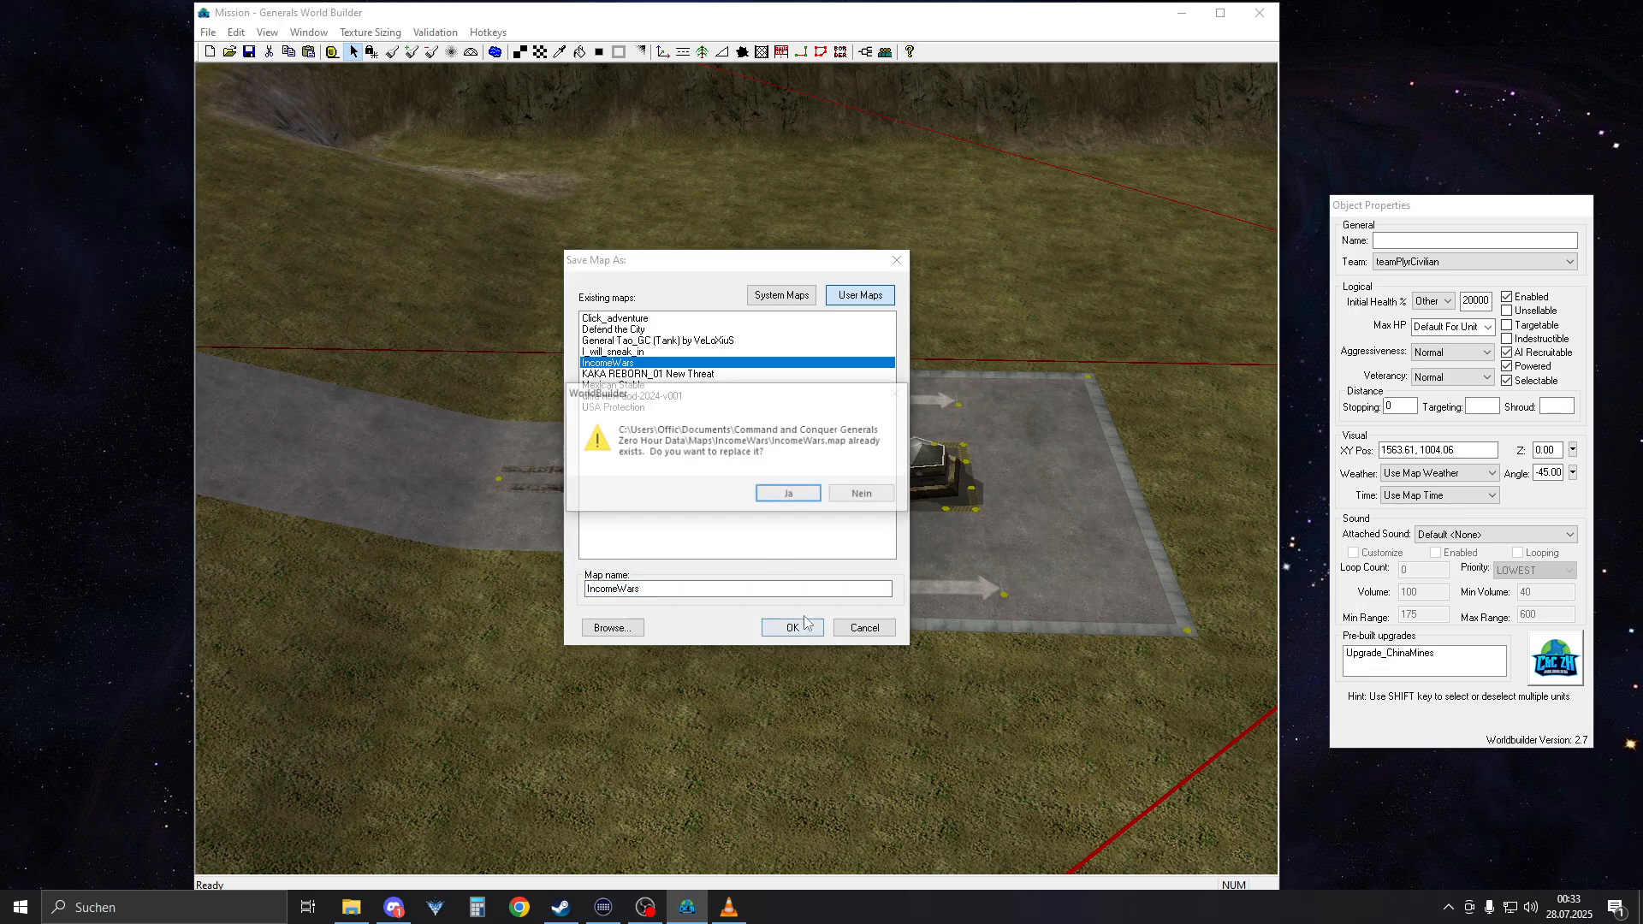
click(790, 494)
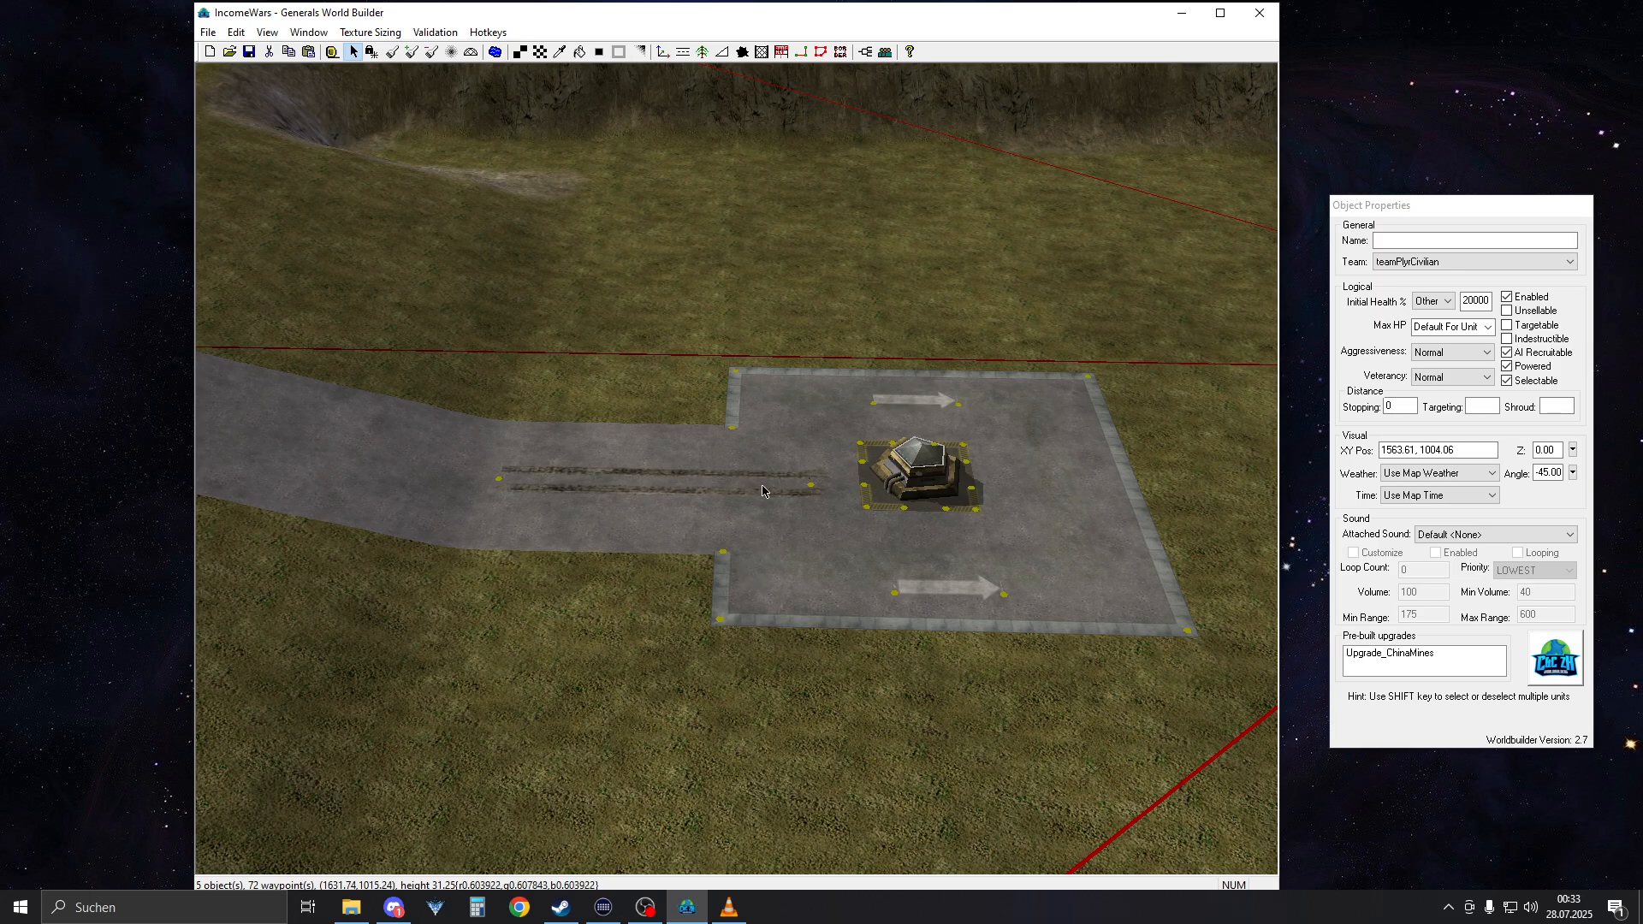
Rotate the America command center on the large concrete base at this end of the road to an angle of 180
right_drag(707, 510, 562, 505)
scroll(958, 540, down, 6)
scroll(930, 553, down, 2)
click(556, 499)
scroll(557, 499, up, 5)
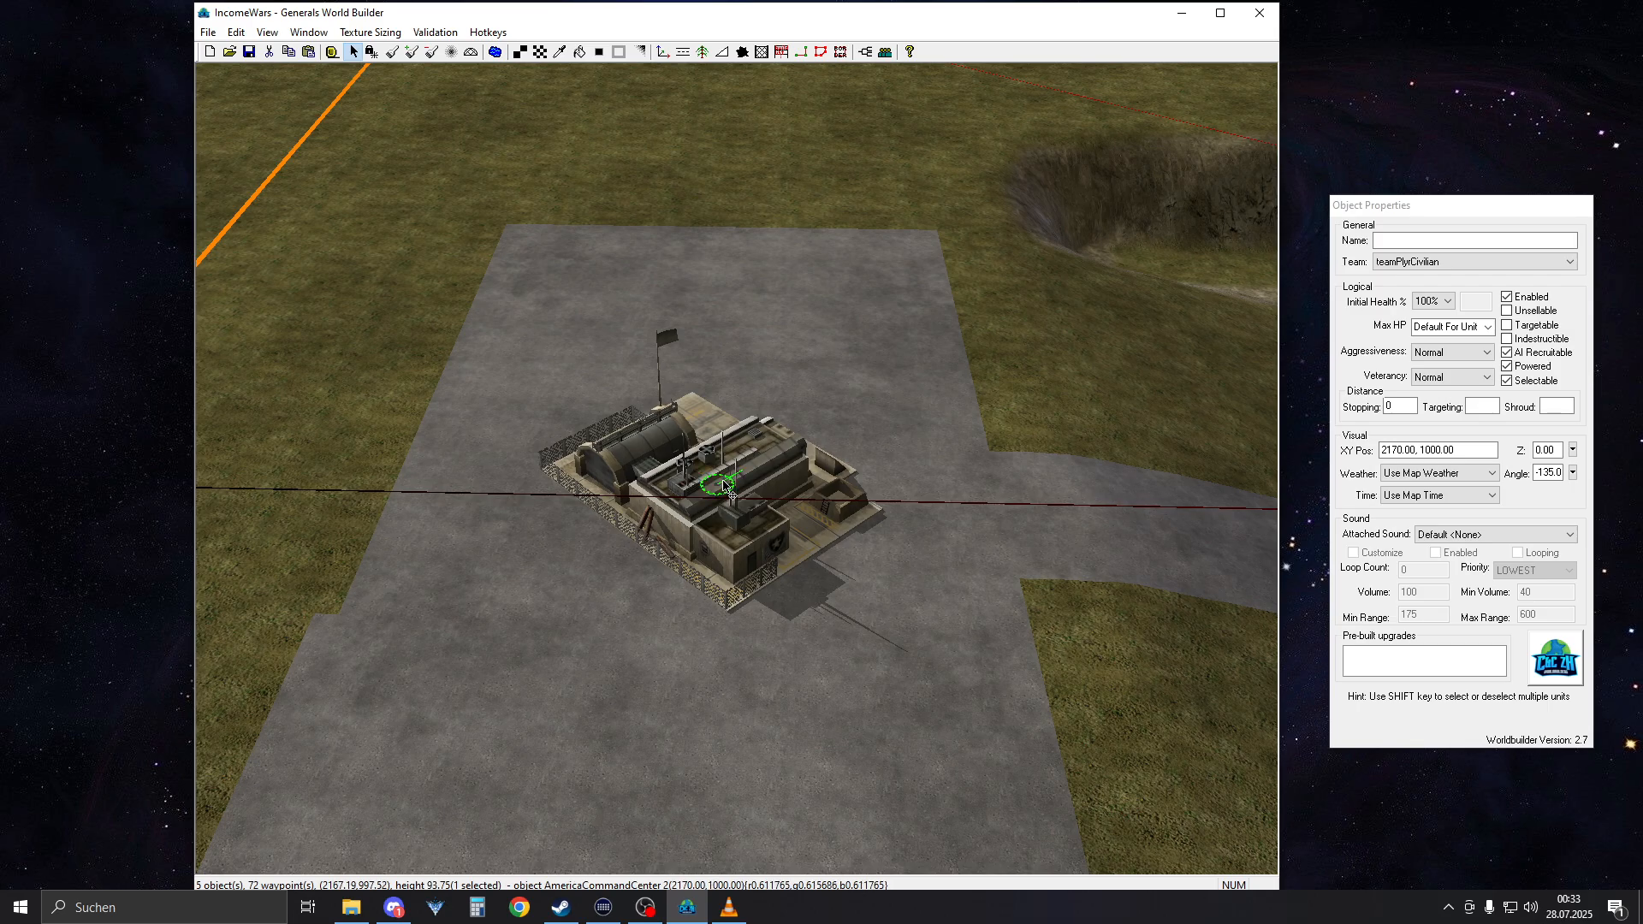
drag(731, 485, 853, 488)
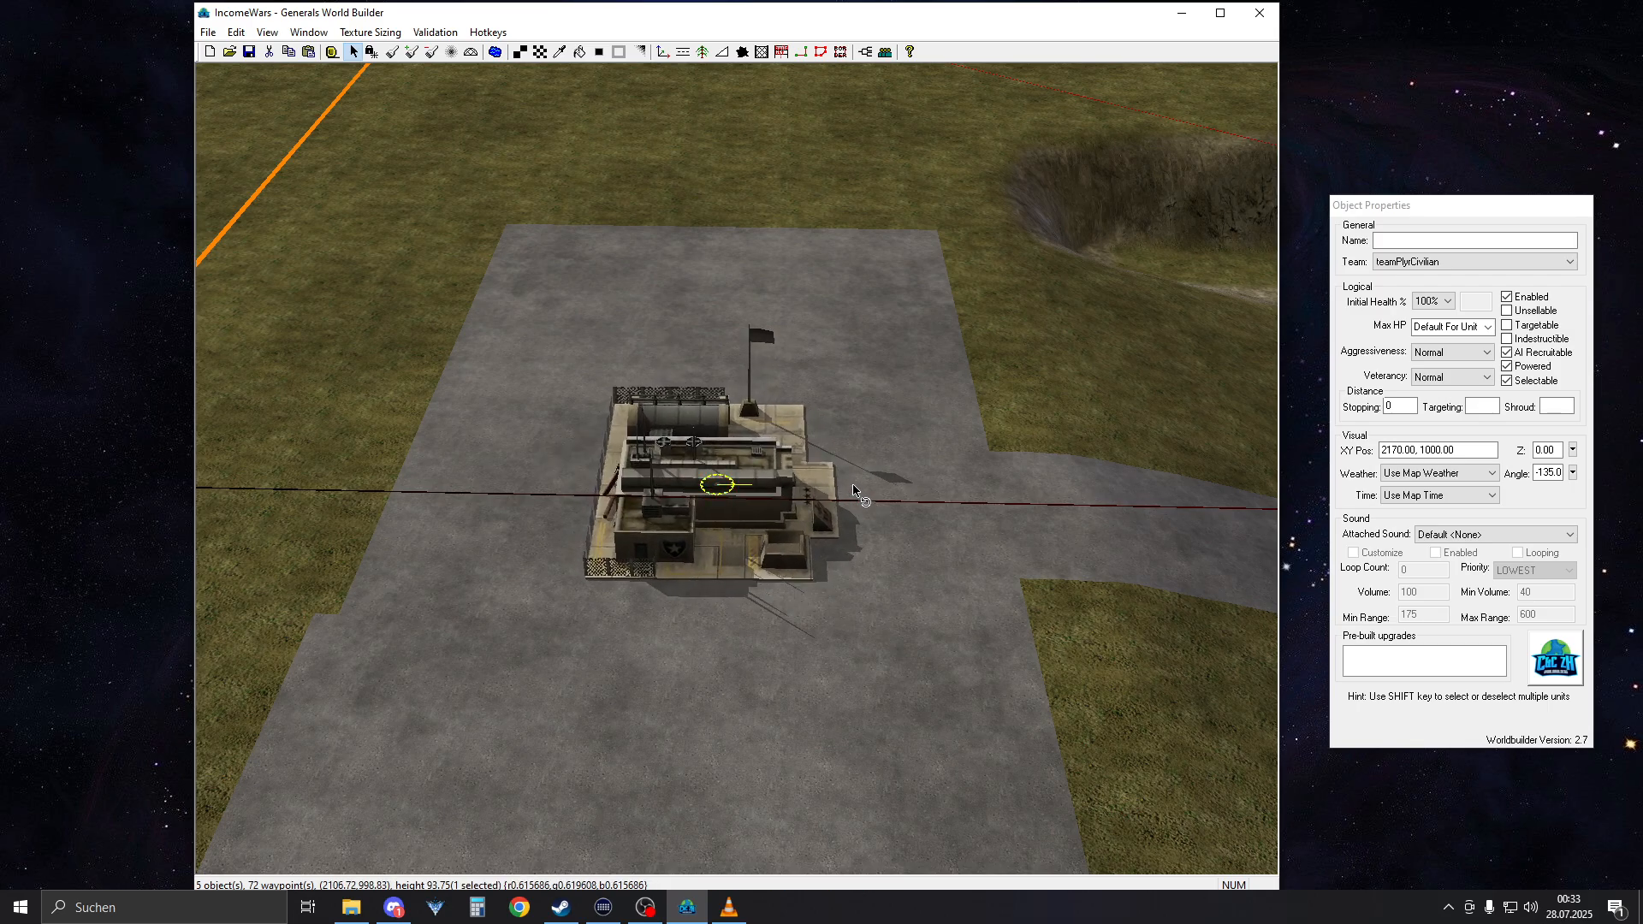
click(1538, 474)
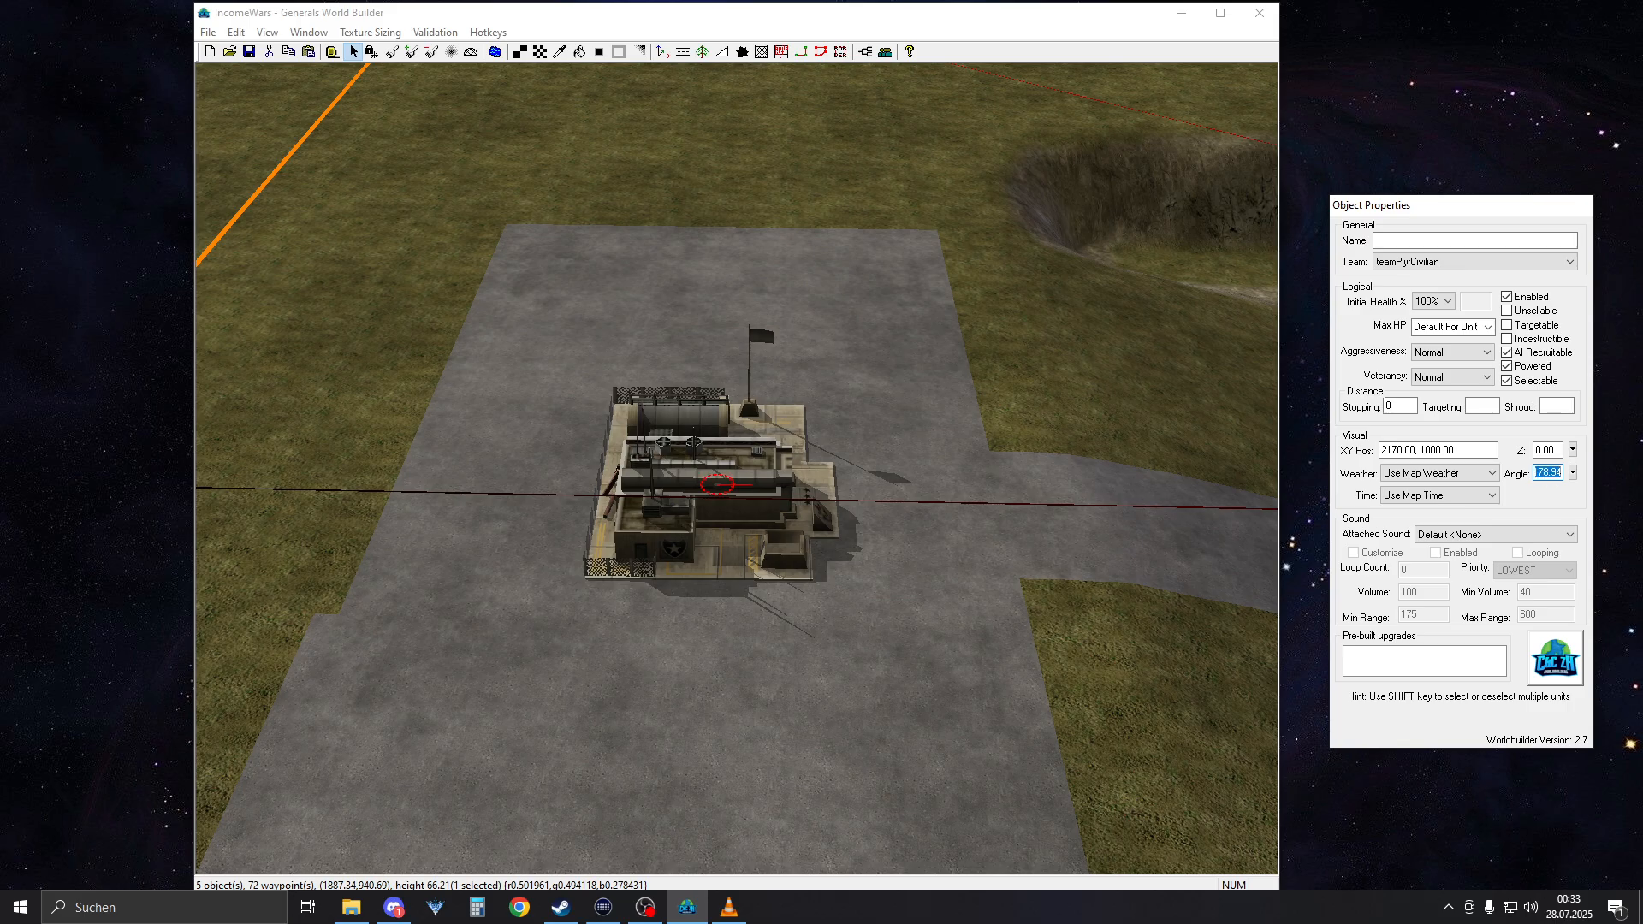
text(180)
click(711, 580)
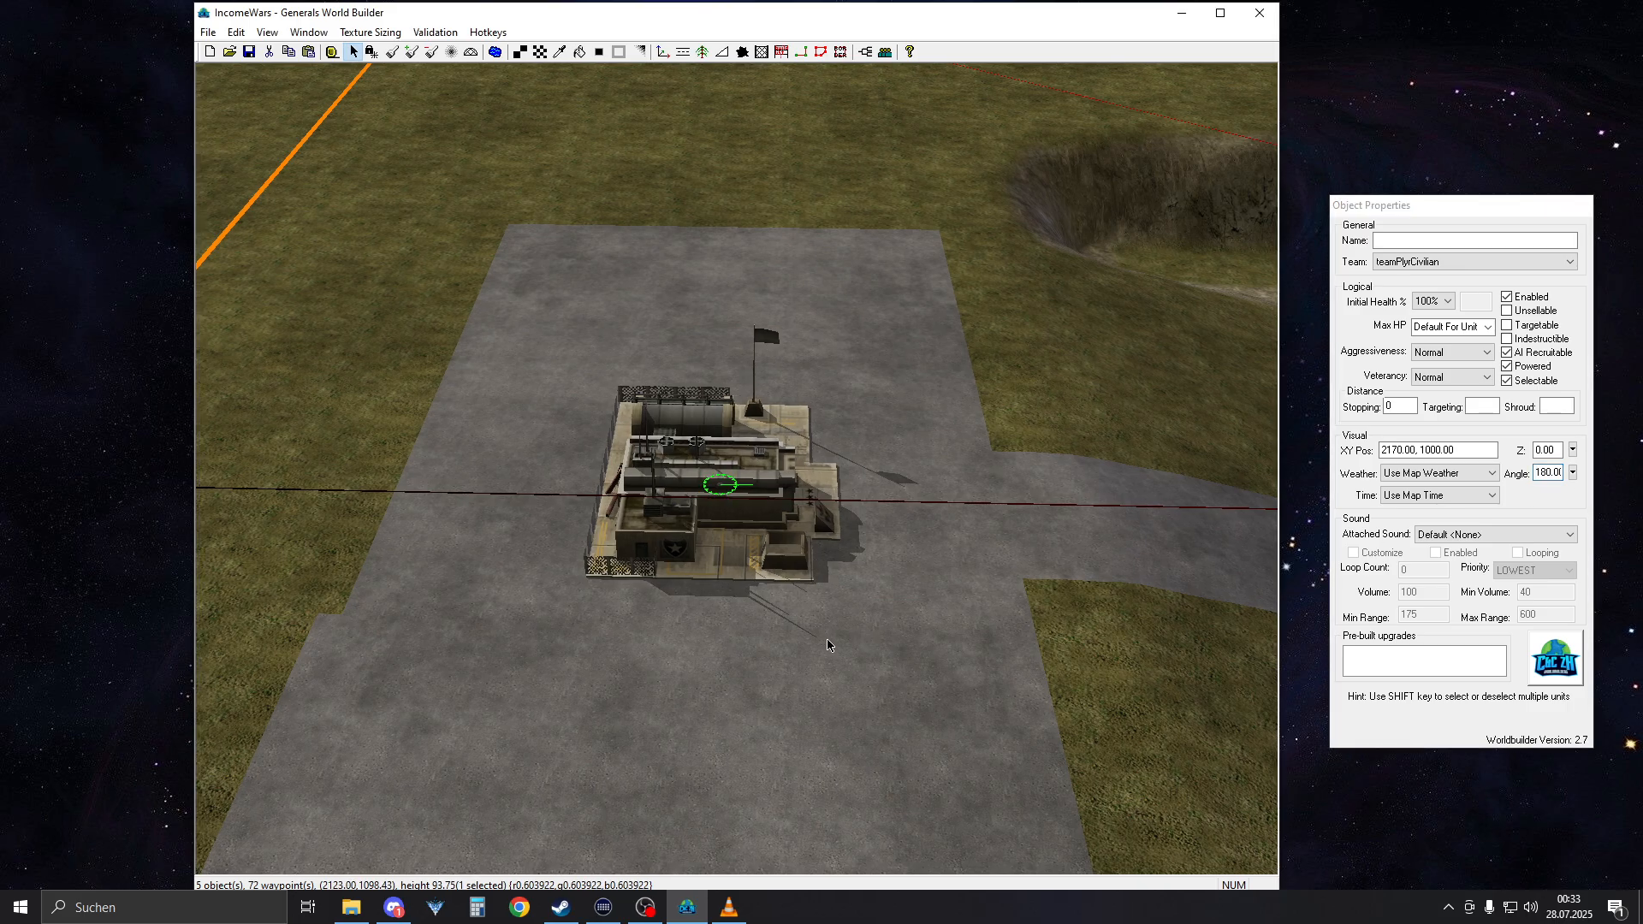
Rotate the America command center on the concrete base near Waypoint 6 to an angle of 0
scroll(711, 580, down, 5)
right_drag(711, 580, 899, 540)
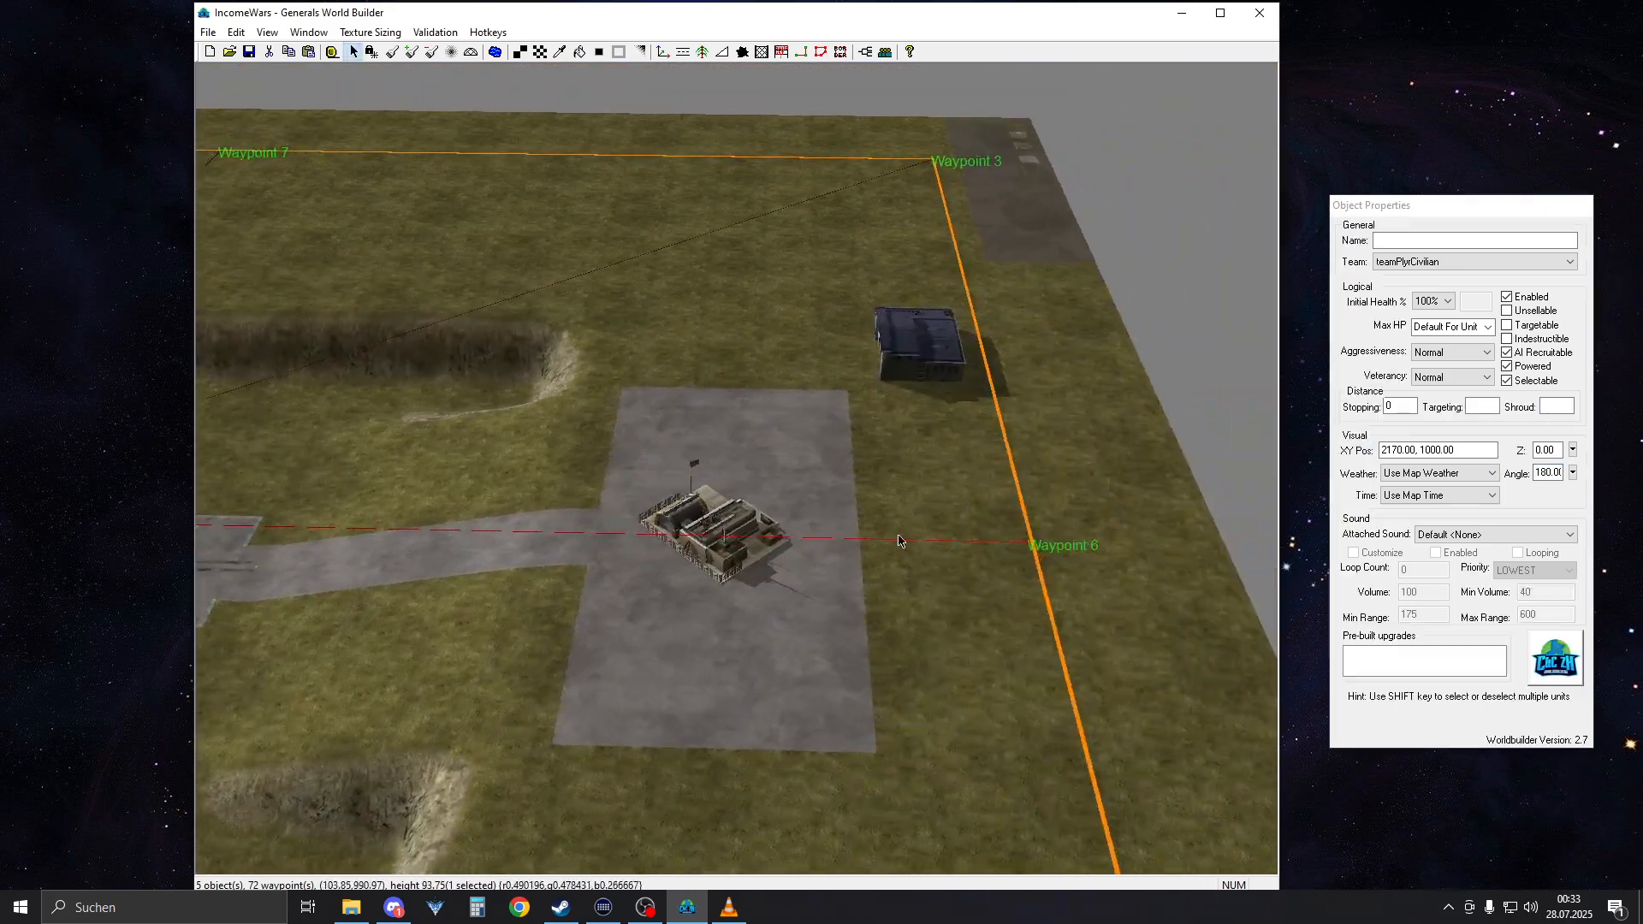
click(703, 566)
scroll(704, 566, up, 5)
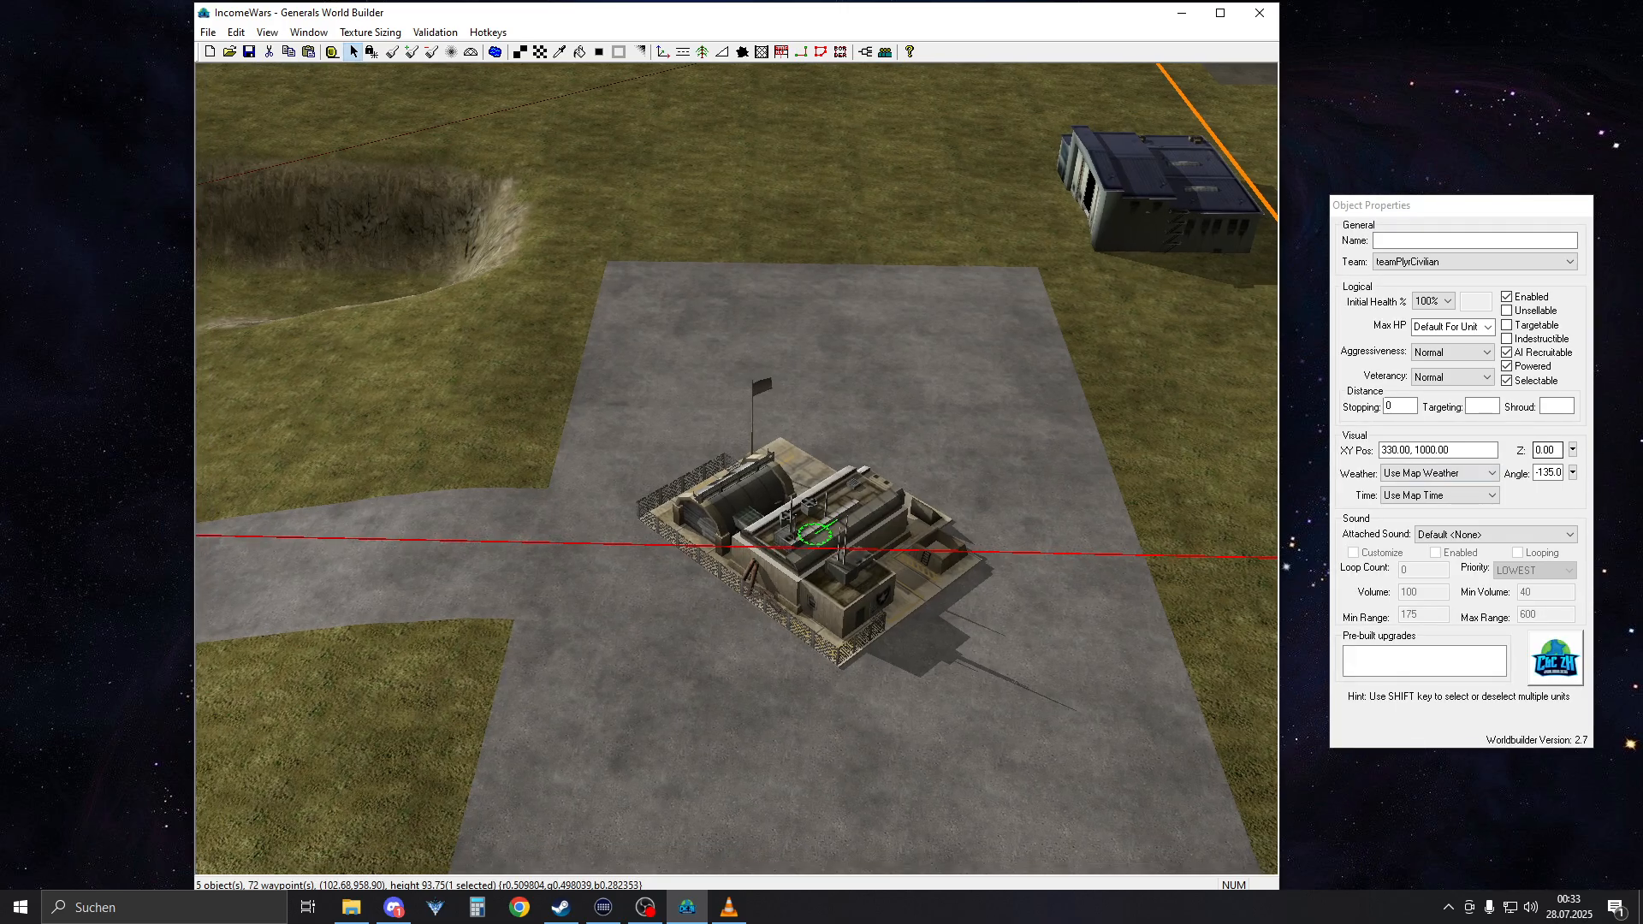
double_click(1553, 470)
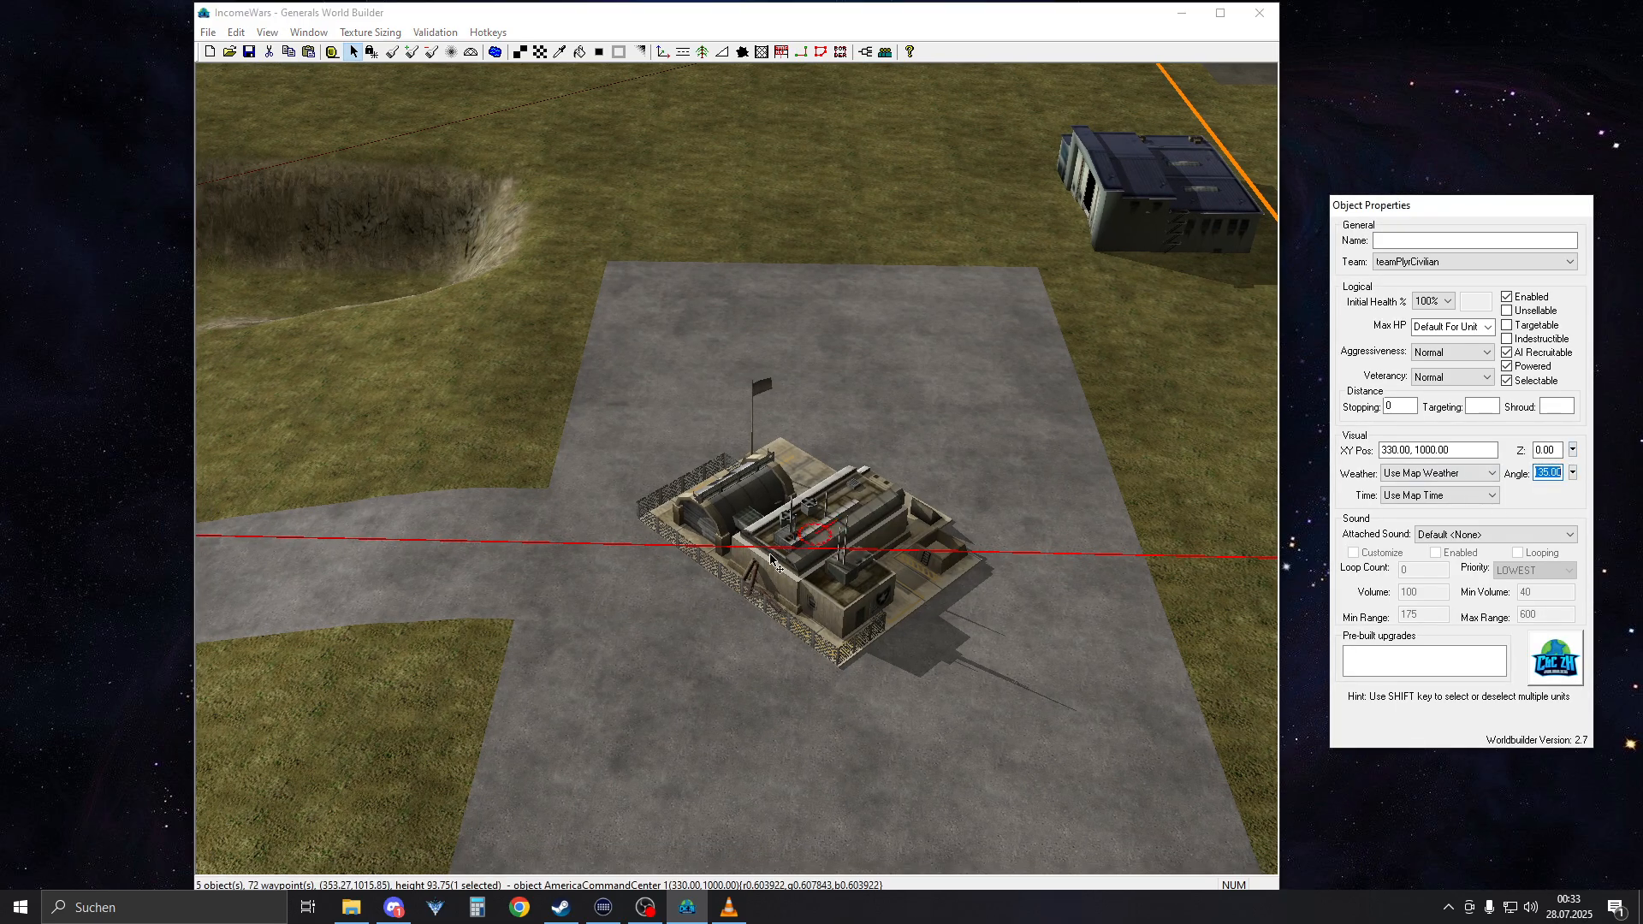
drag(837, 537, 568, 550)
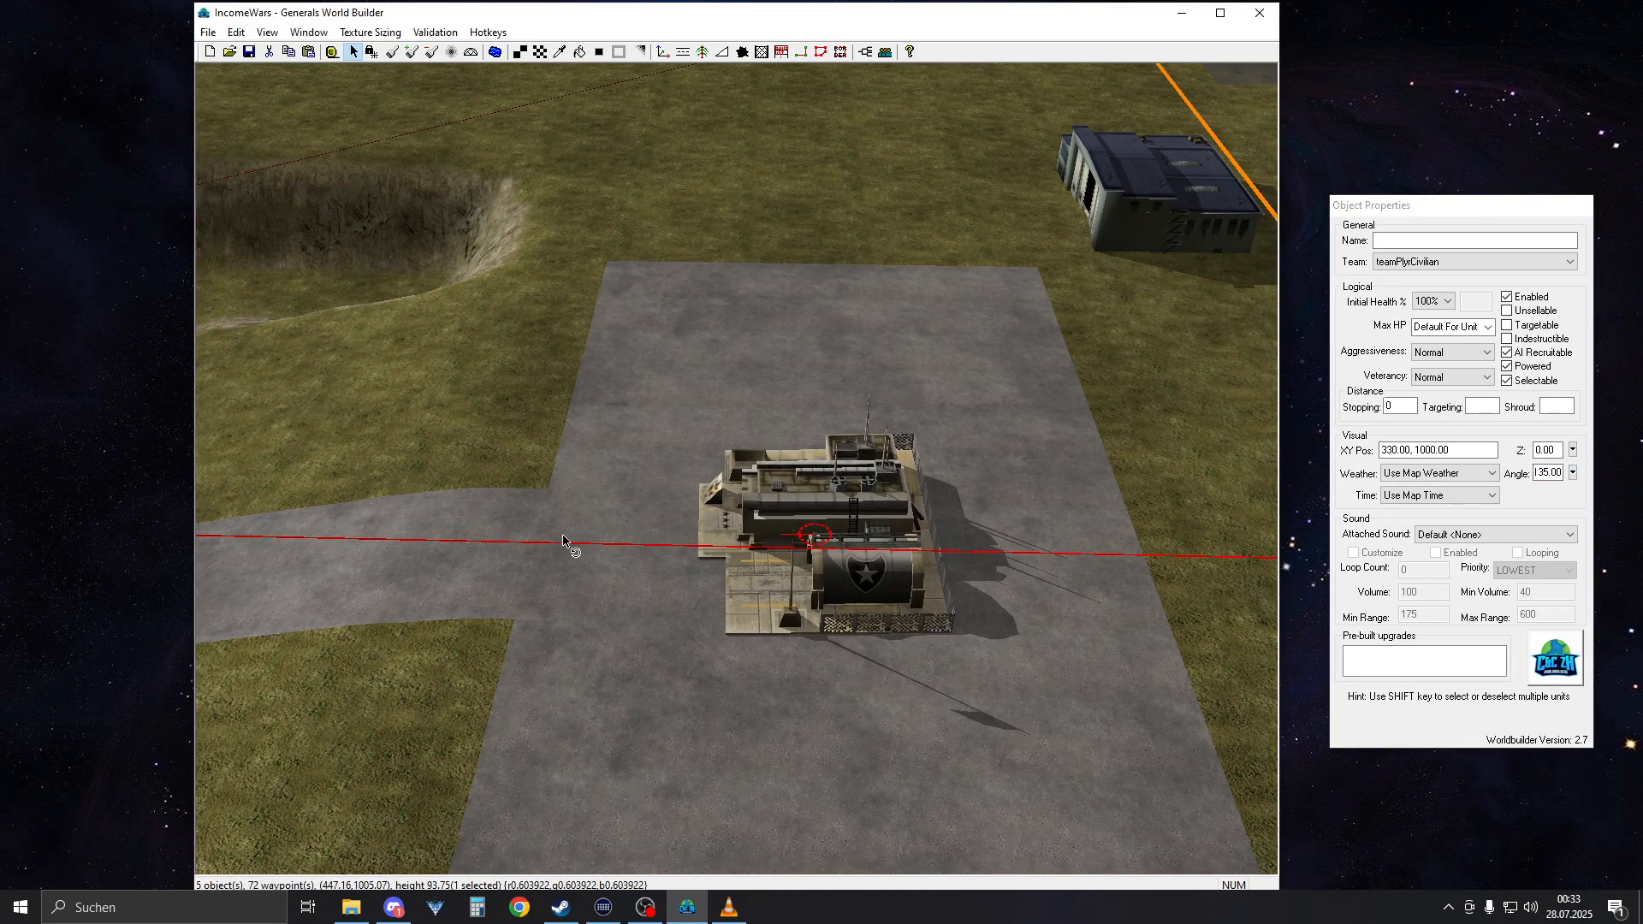
double_click(1547, 472)
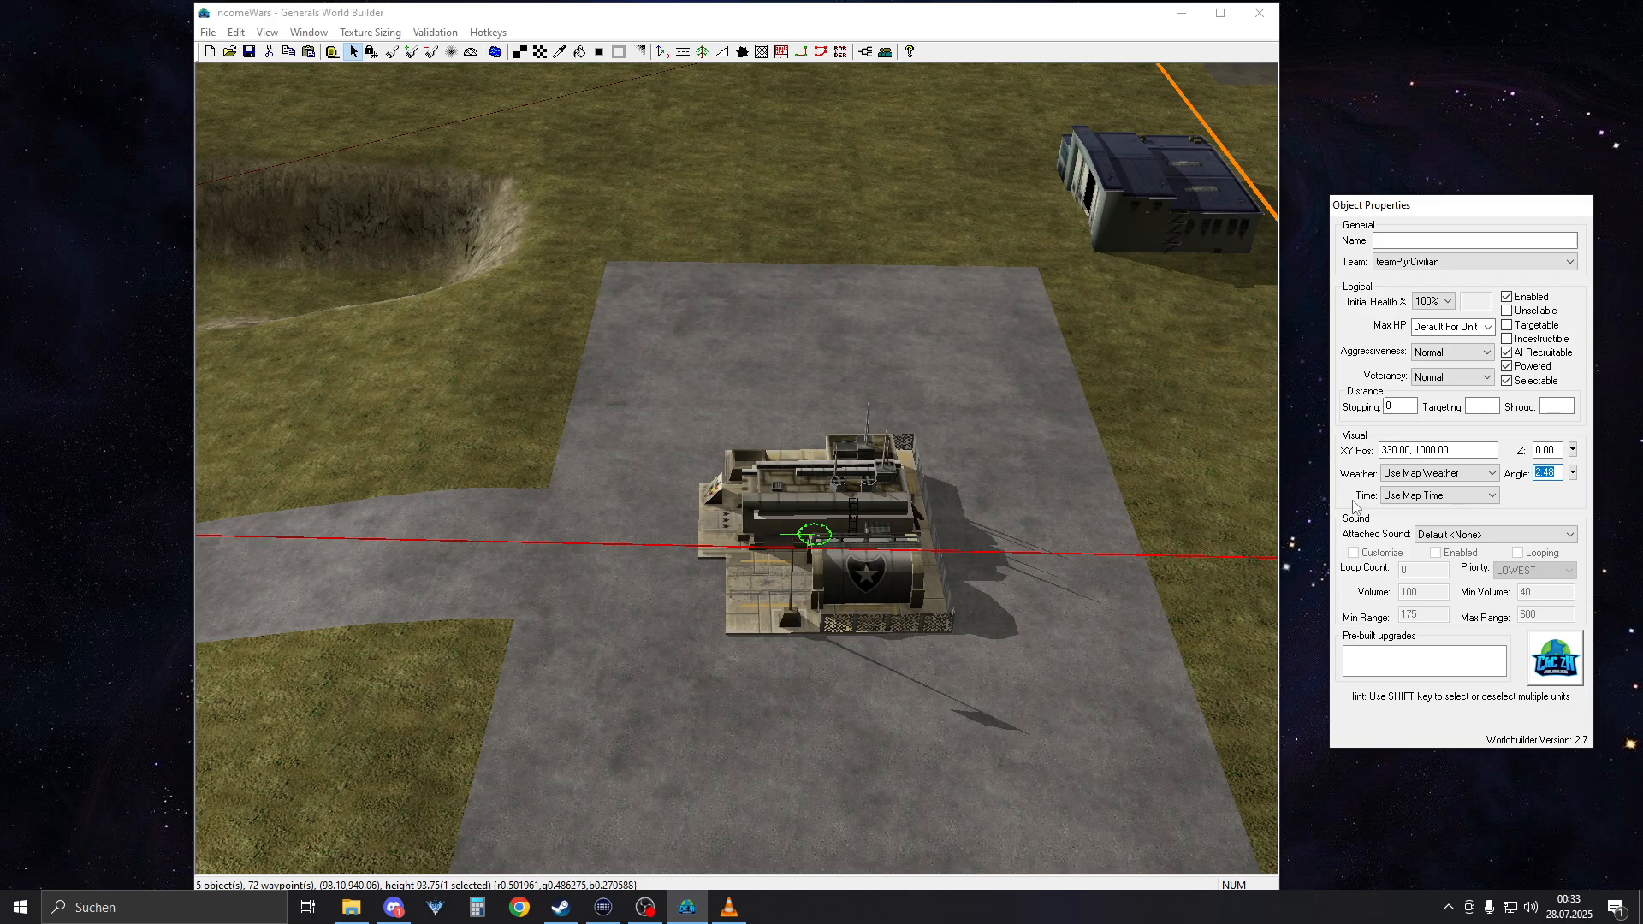
text(0)
click(1015, 520)
scroll(923, 522, down, 6)
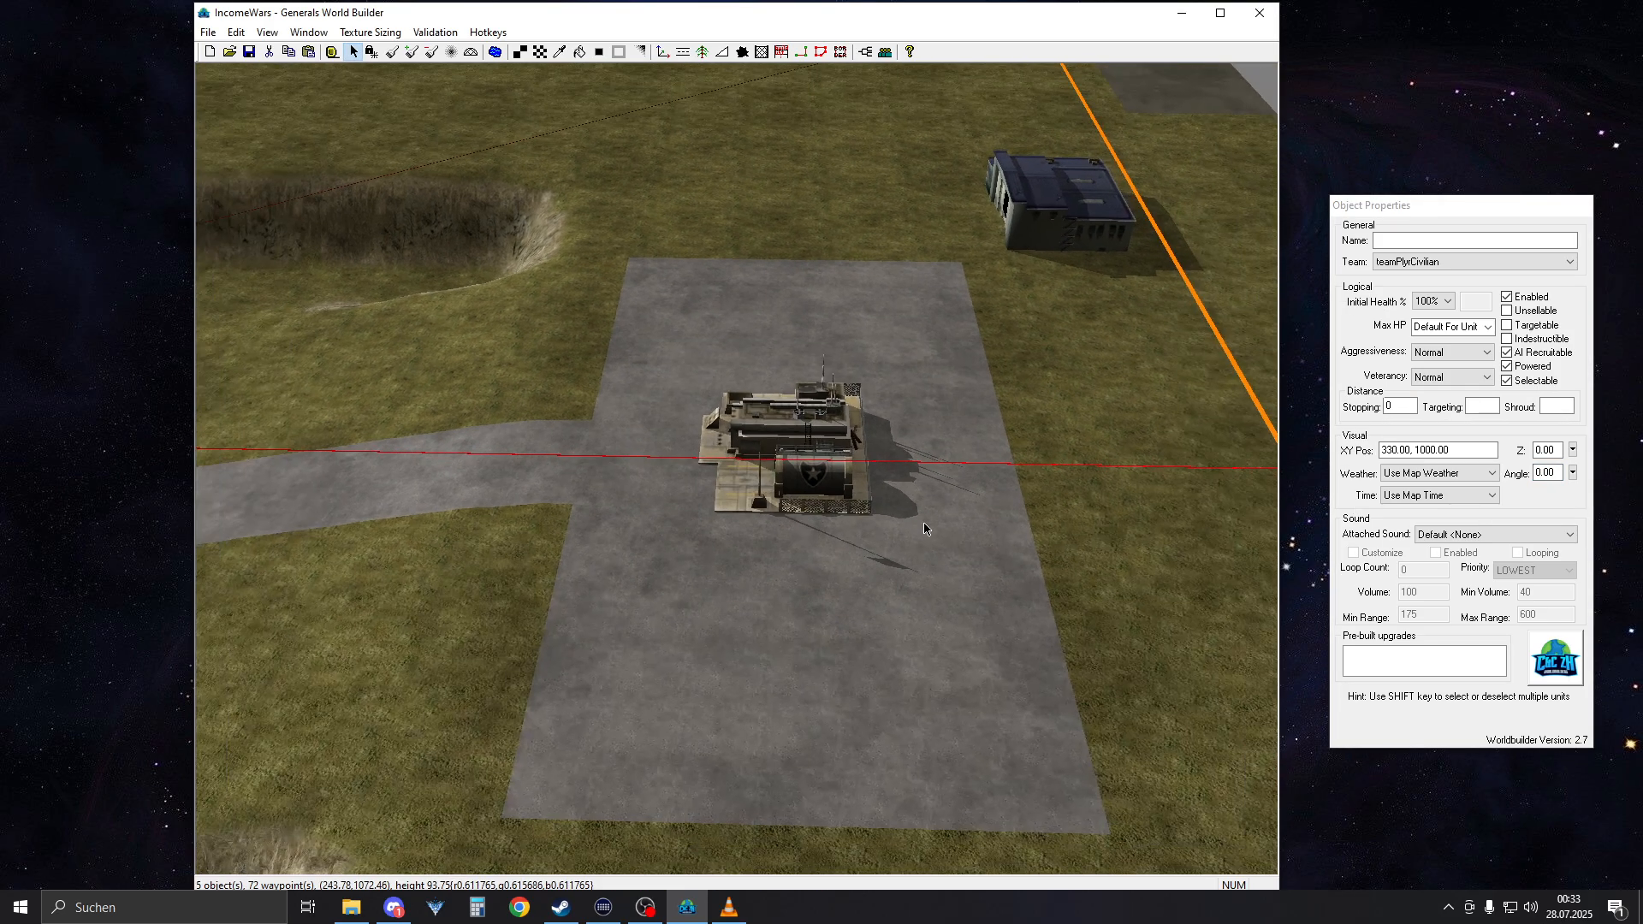
Switch to VLC media player and examine the reference gameplay video's road and parking-lot layout around 01:02 and 00:58
right_drag(951, 484, 1261, 618)
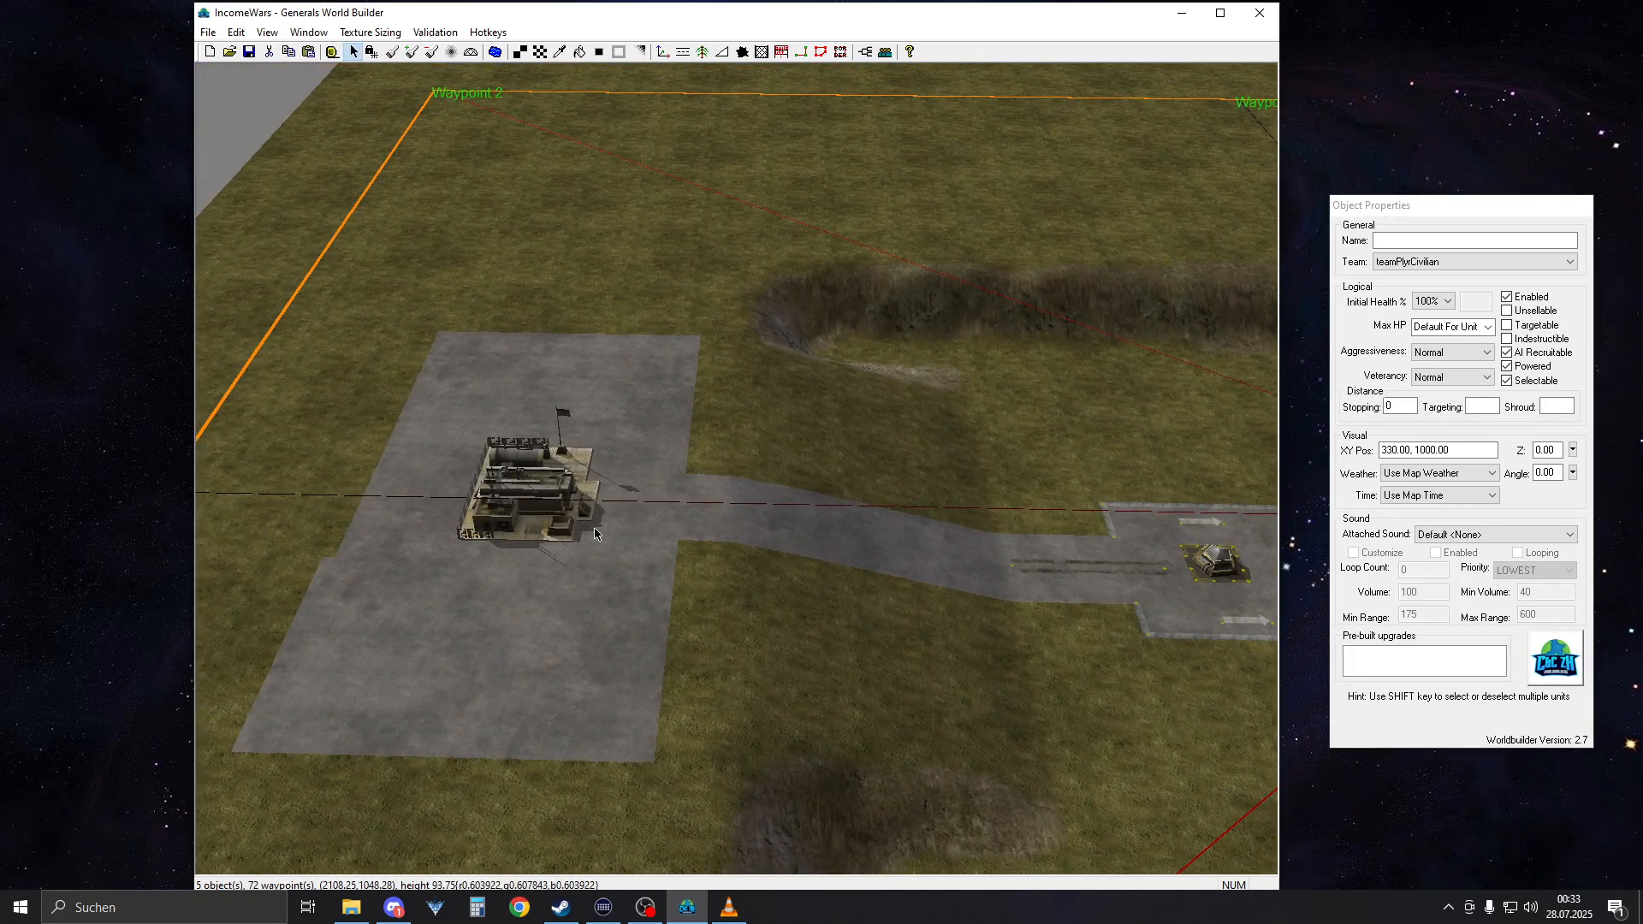
right_drag(476, 691, 609, 729)
click(728, 907)
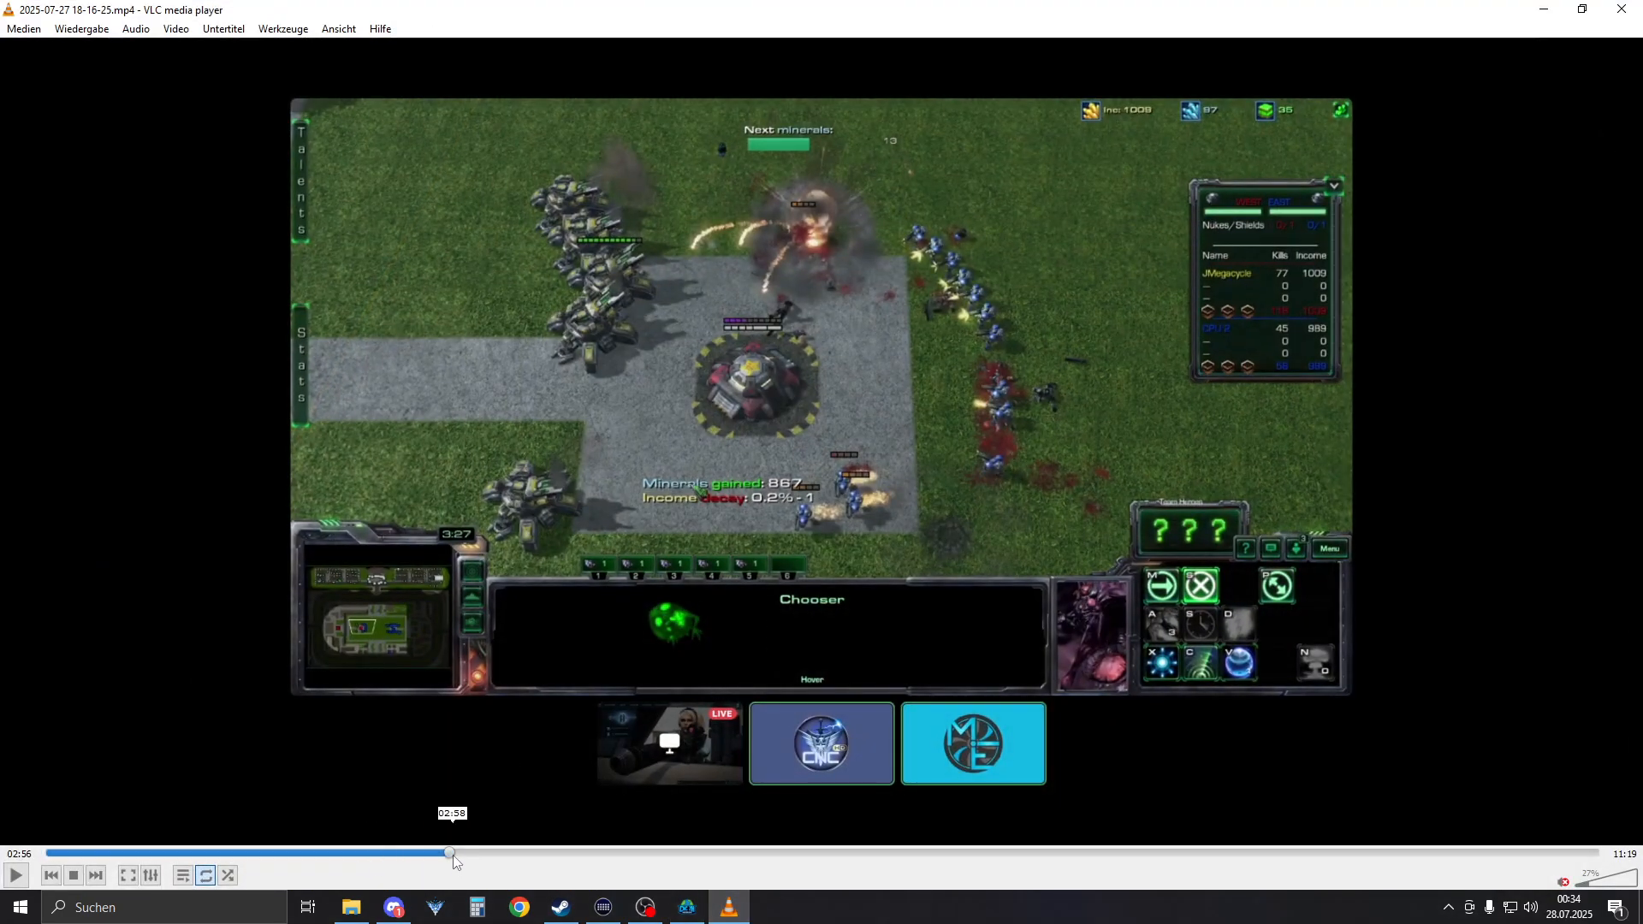
drag(439, 855, 188, 836)
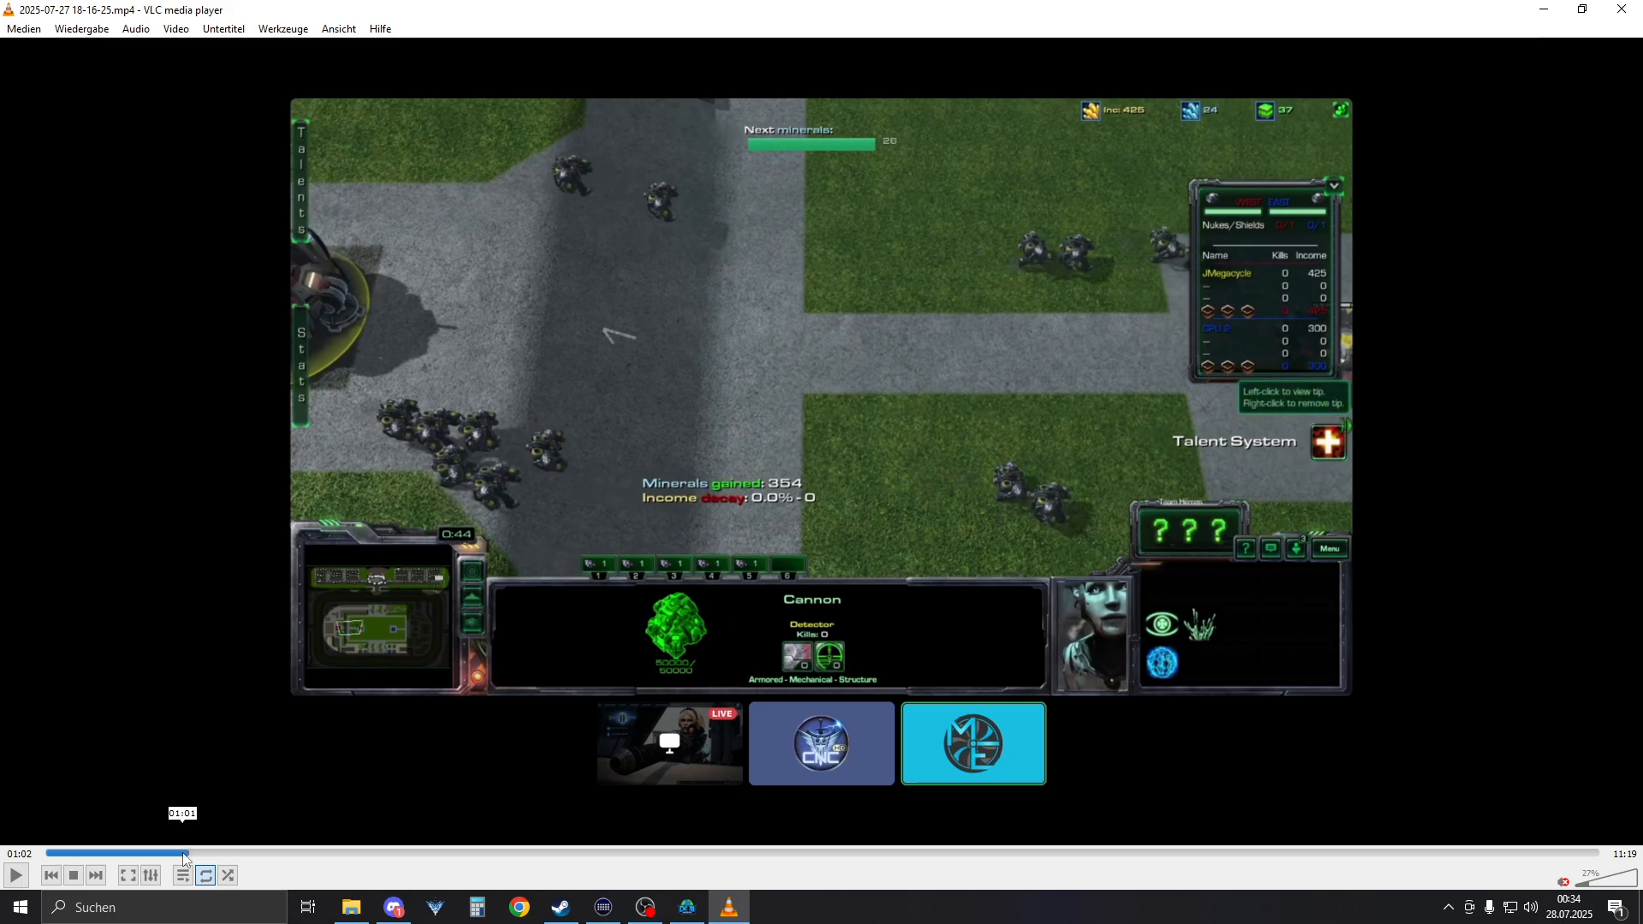
drag(187, 856, 178, 857)
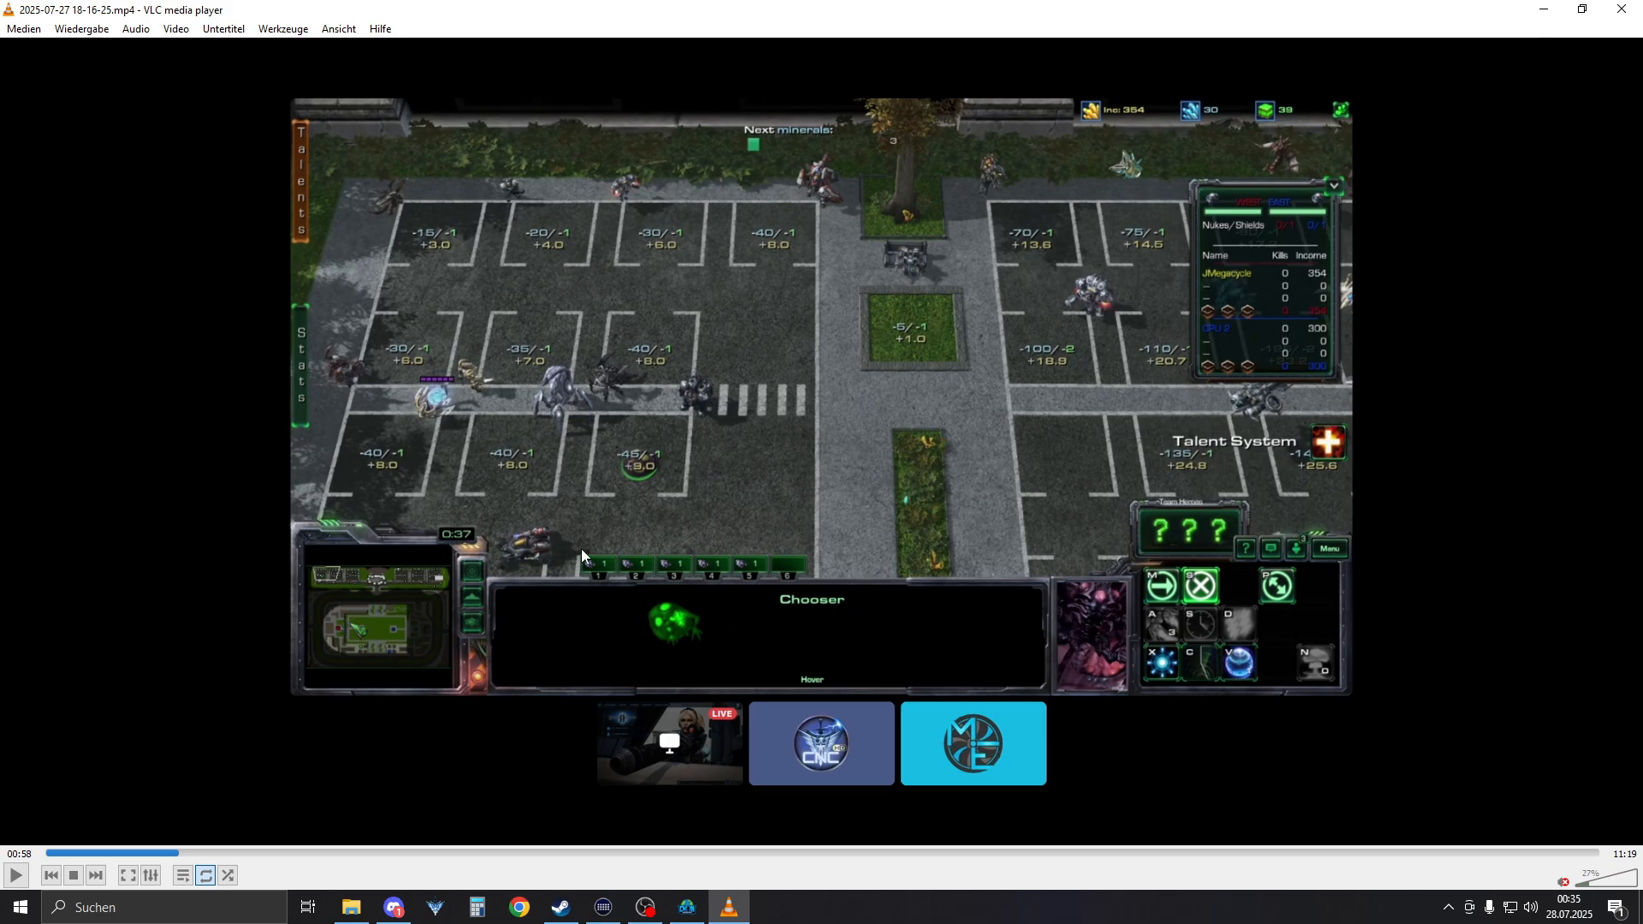
mouse_move(734, 914)
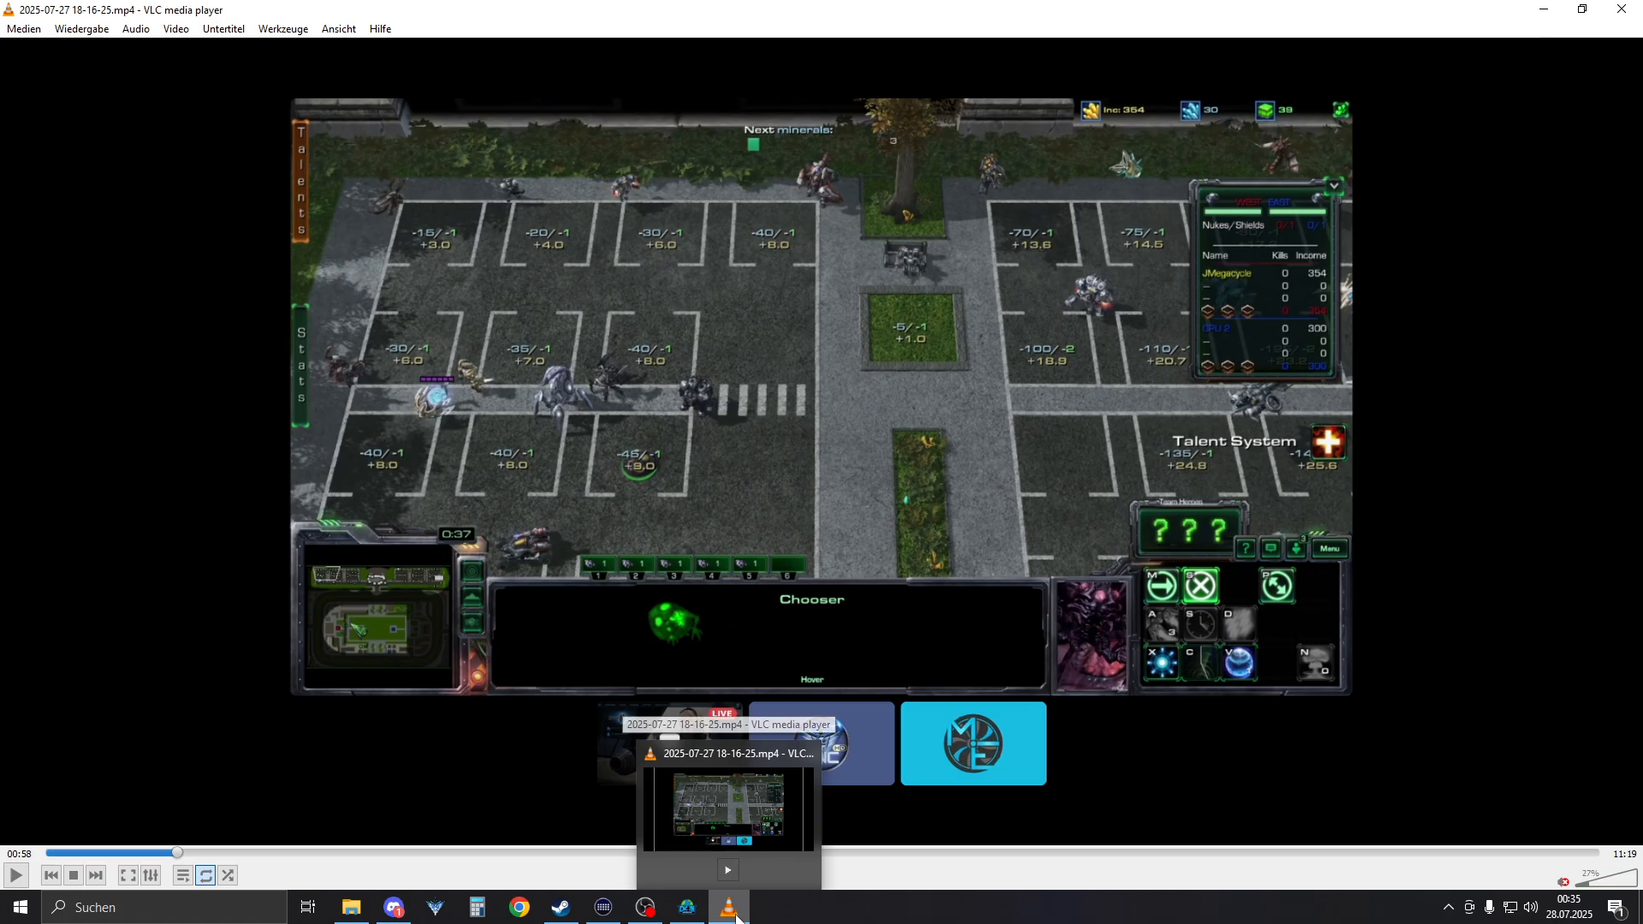
click(735, 916)
Return to World Builder and set up the terrain texture brush with ConcreteType2 at a width of 30 cells
mouse_move(823, 659)
right_down()
mouse_move(803, 426)
mouse_move(650, 327)
mouse_move(780, 462)
mouse_move(760, 409)
right_up()
scroll(782, 428, up, 3)
key(e)
click(782, 393)
key(b)
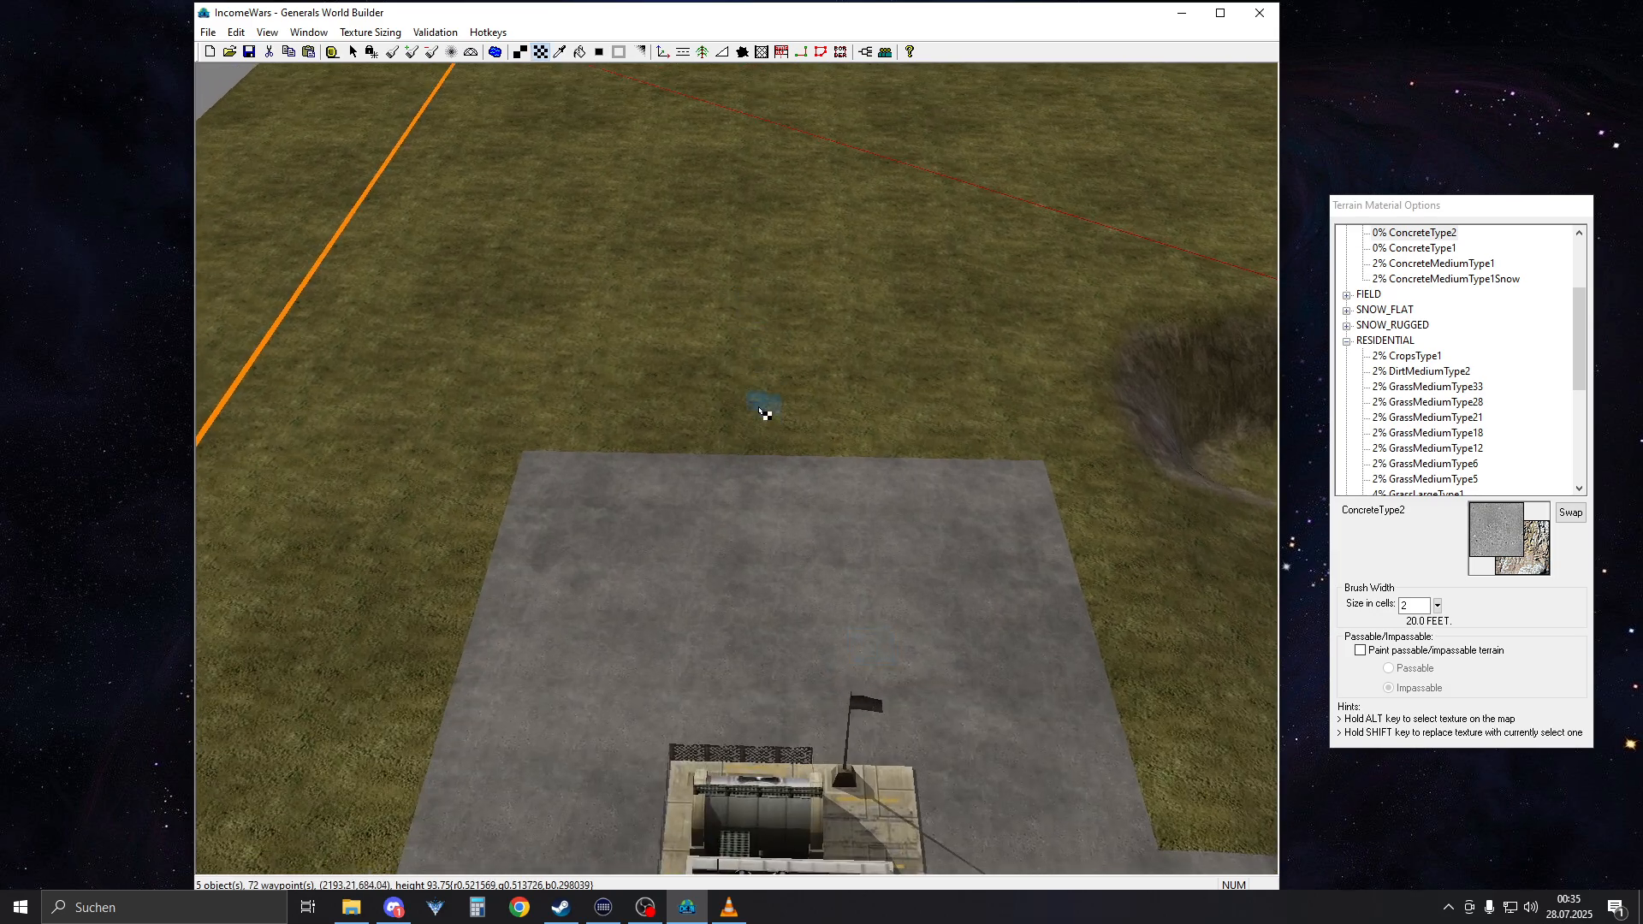
scroll(764, 414, down, 5)
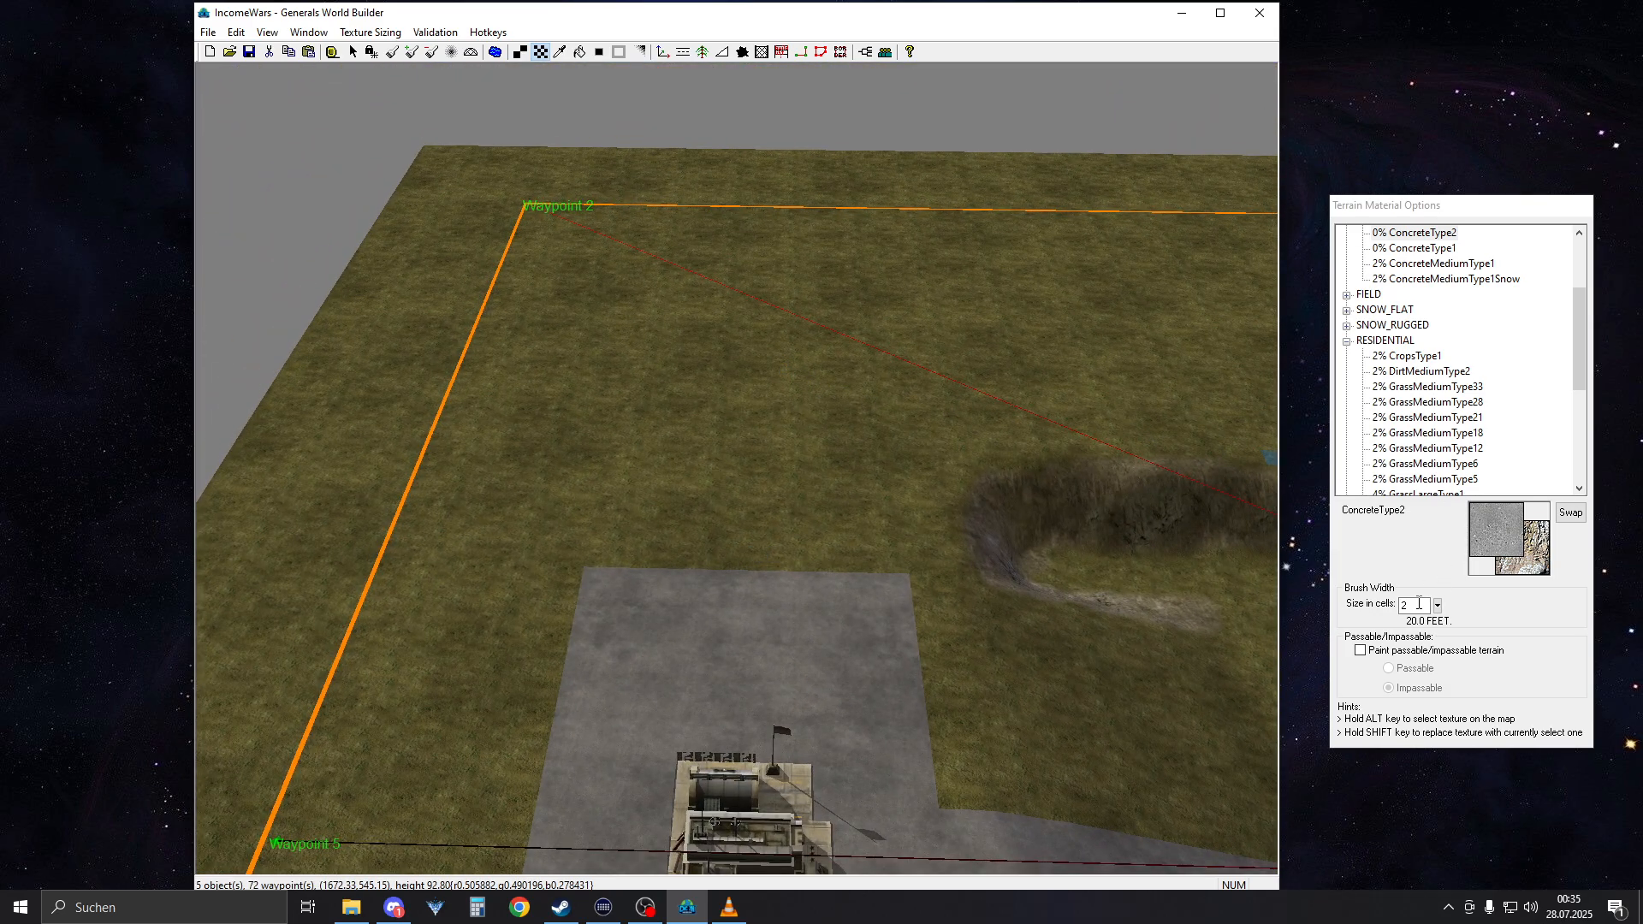
double_click(1418, 603)
text(15)
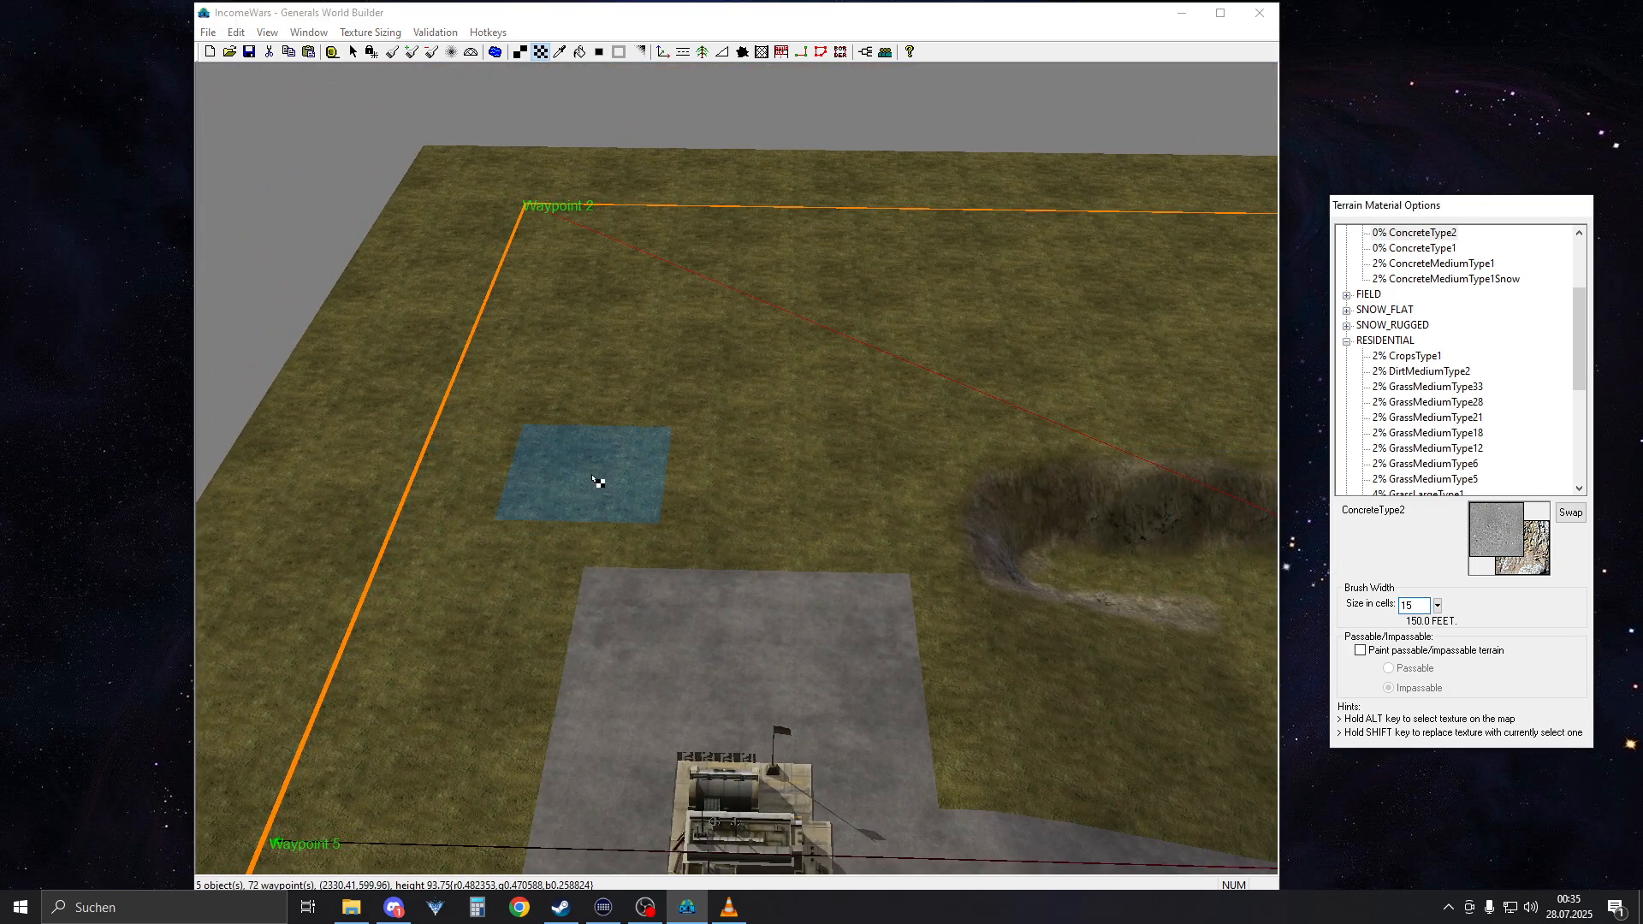
right_drag(598, 484, 586, 727)
double_click(1424, 606)
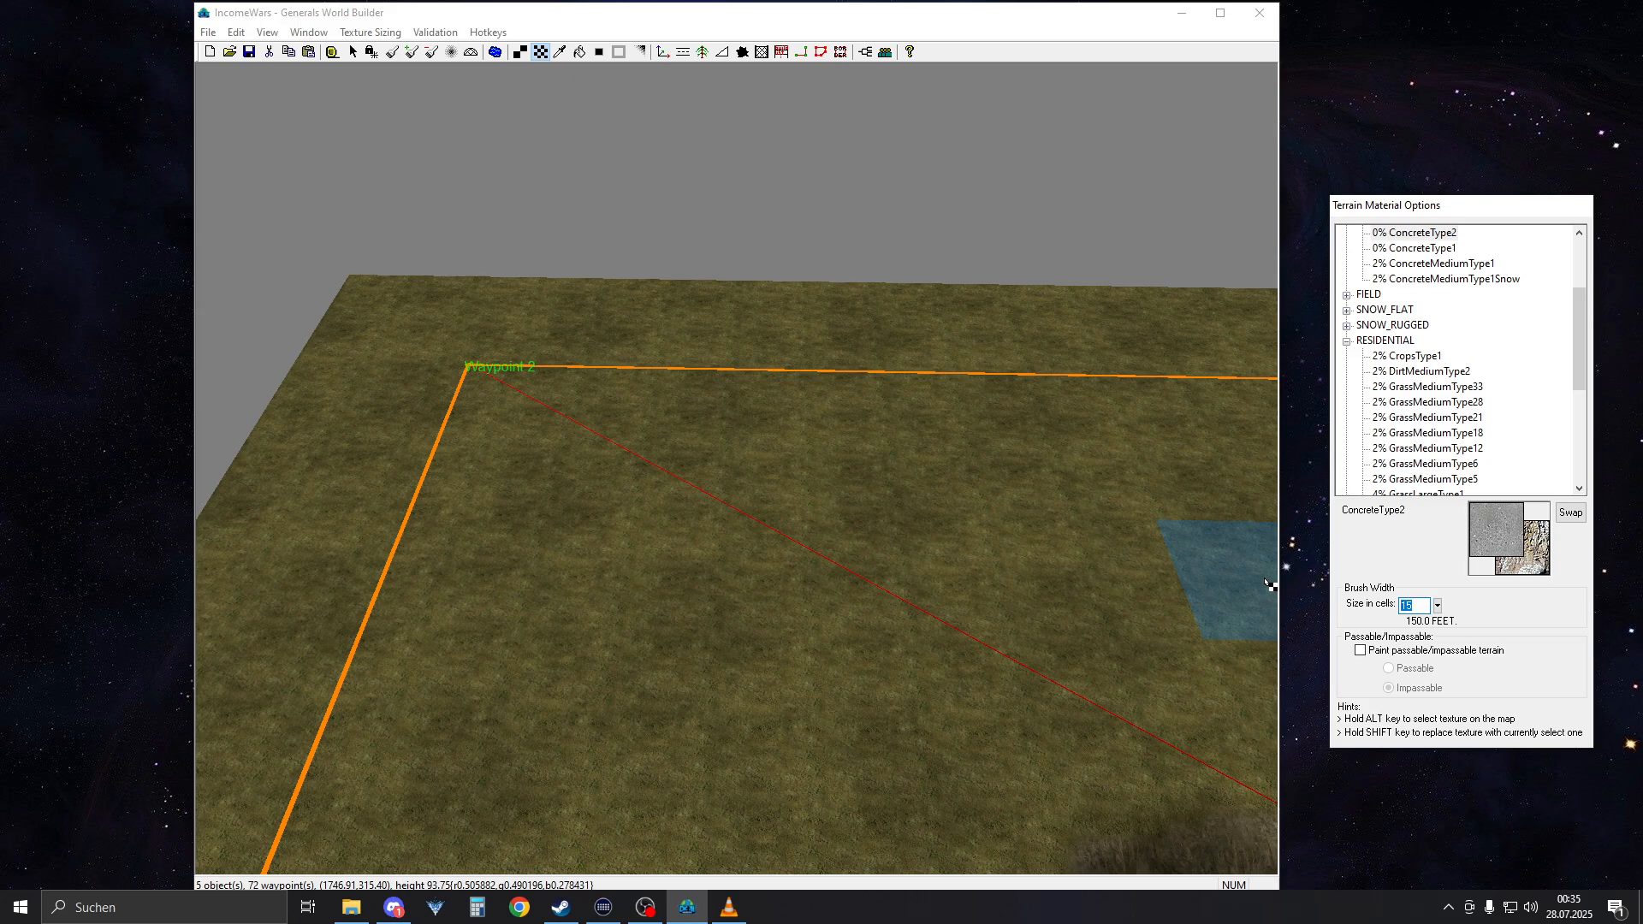
text(30)
right_drag(760, 447, 541, 144)
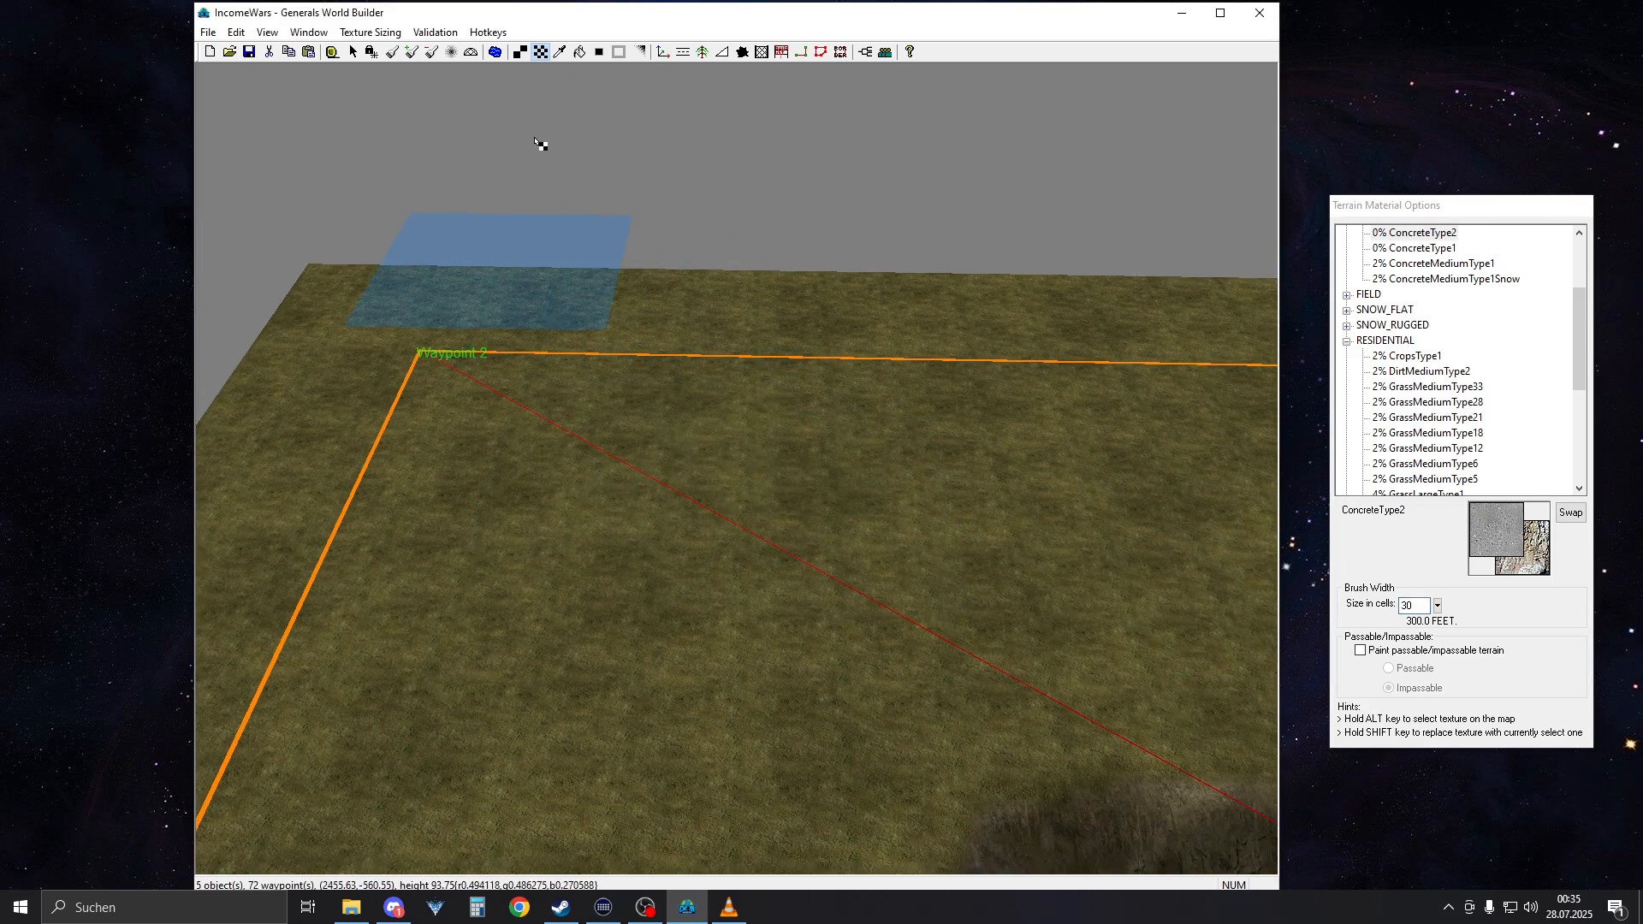
Lock the brush to straight strokes and paint a ConcreteType2 strip about two brush widths long inside the Waypoint 2 corner
click(371, 52)
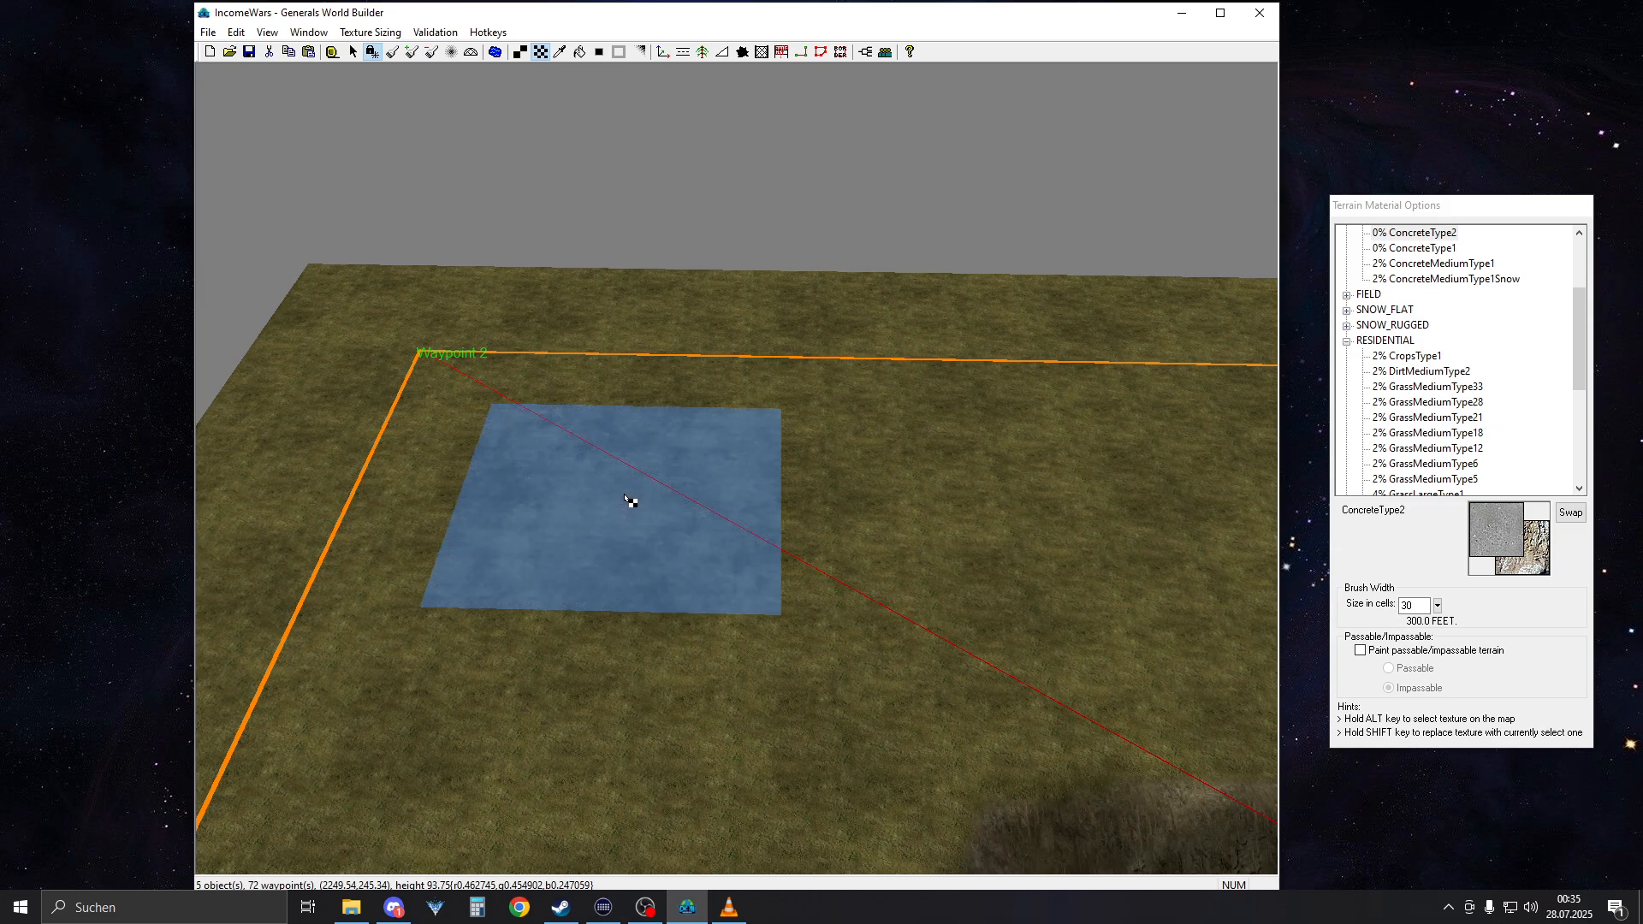
drag(625, 496, 1067, 523)
mouse_move(1198, 822)
right_down()
mouse_move(997, 617)
mouse_move(939, 716)
right_up()
scroll(967, 618, down, 3)
scroll(951, 620, down, 2)
mouse_move(822, 561)
right_down()
mouse_move(602, 466)
mouse_move(630, 543)
mouse_move(641, 419)
right_up()
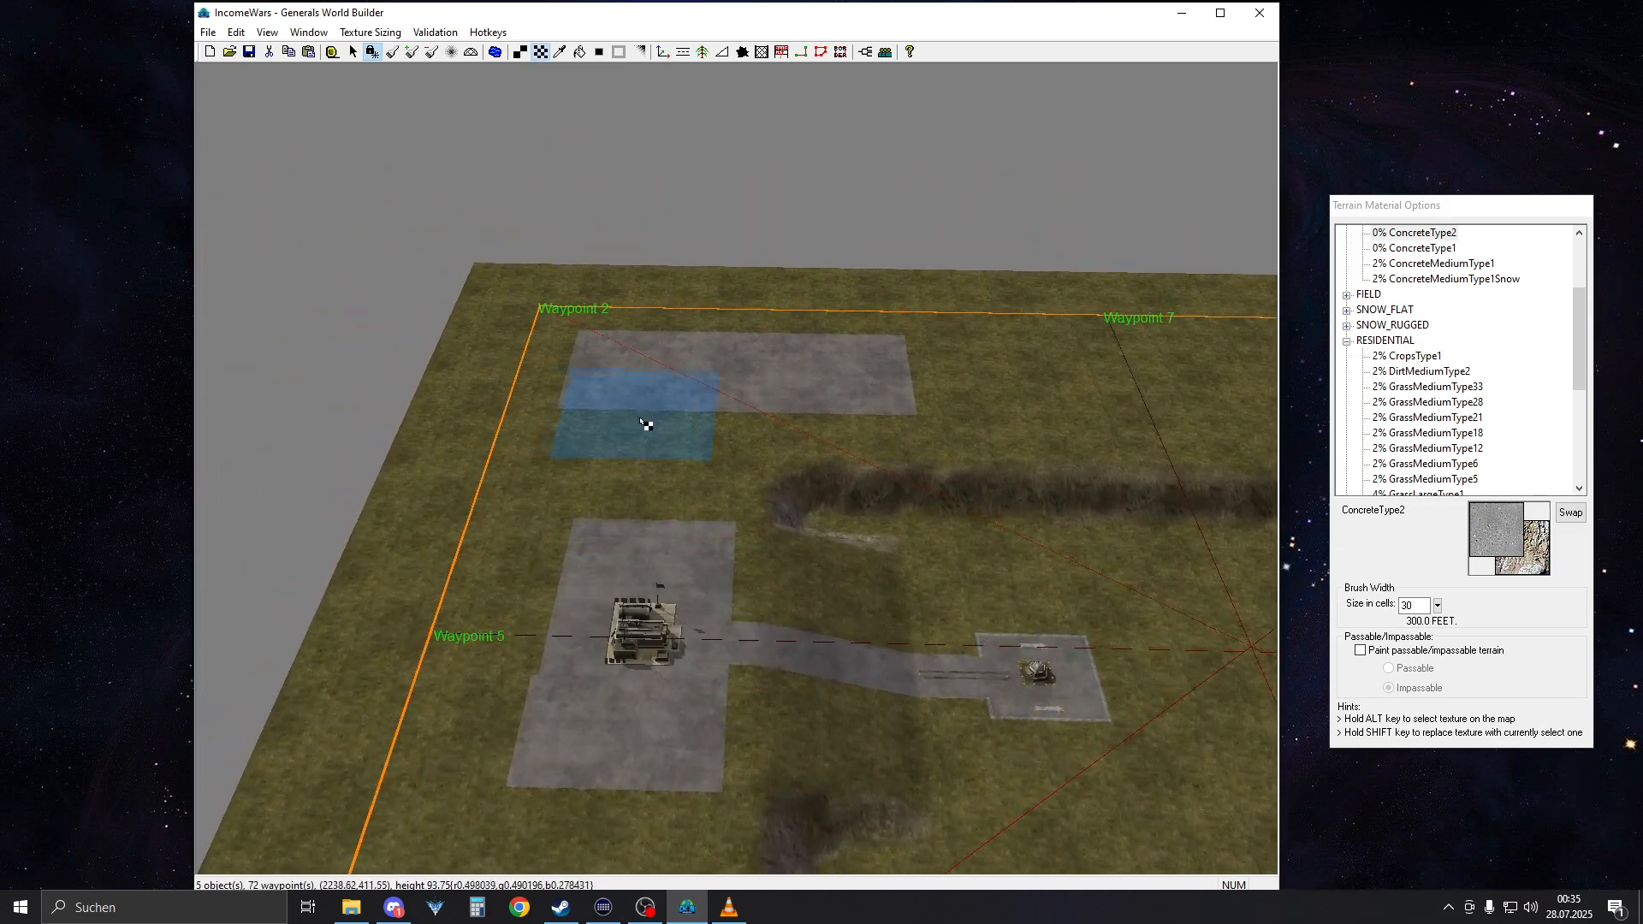
scroll(646, 424, up, 5)
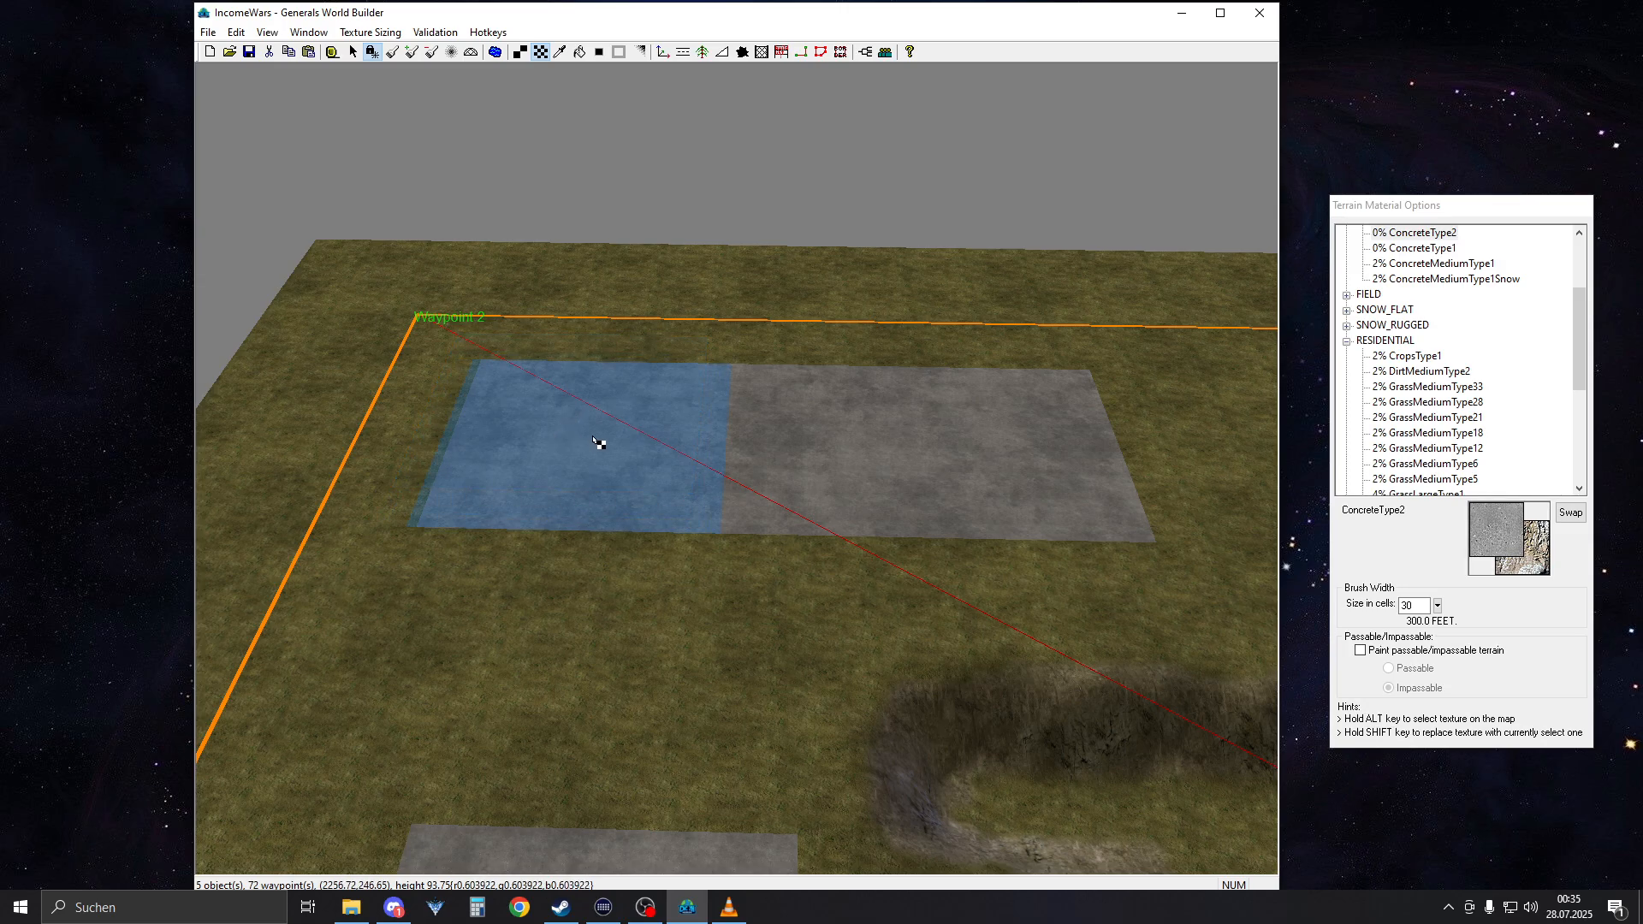
Widen the command center's concrete base toward Waypoint 5 with ConcreteType2, giving it one straight outer edge
right_drag(714, 347, 682, 685)
right_drag(689, 457, 667, 796)
mouse_move(585, 445)
right_down()
mouse_move(583, 713)
mouse_move(745, 562)
mouse_move(759, 480)
mouse_move(685, 524)
mouse_move(659, 371)
mouse_move(671, 272)
mouse_move(655, 243)
right_up()
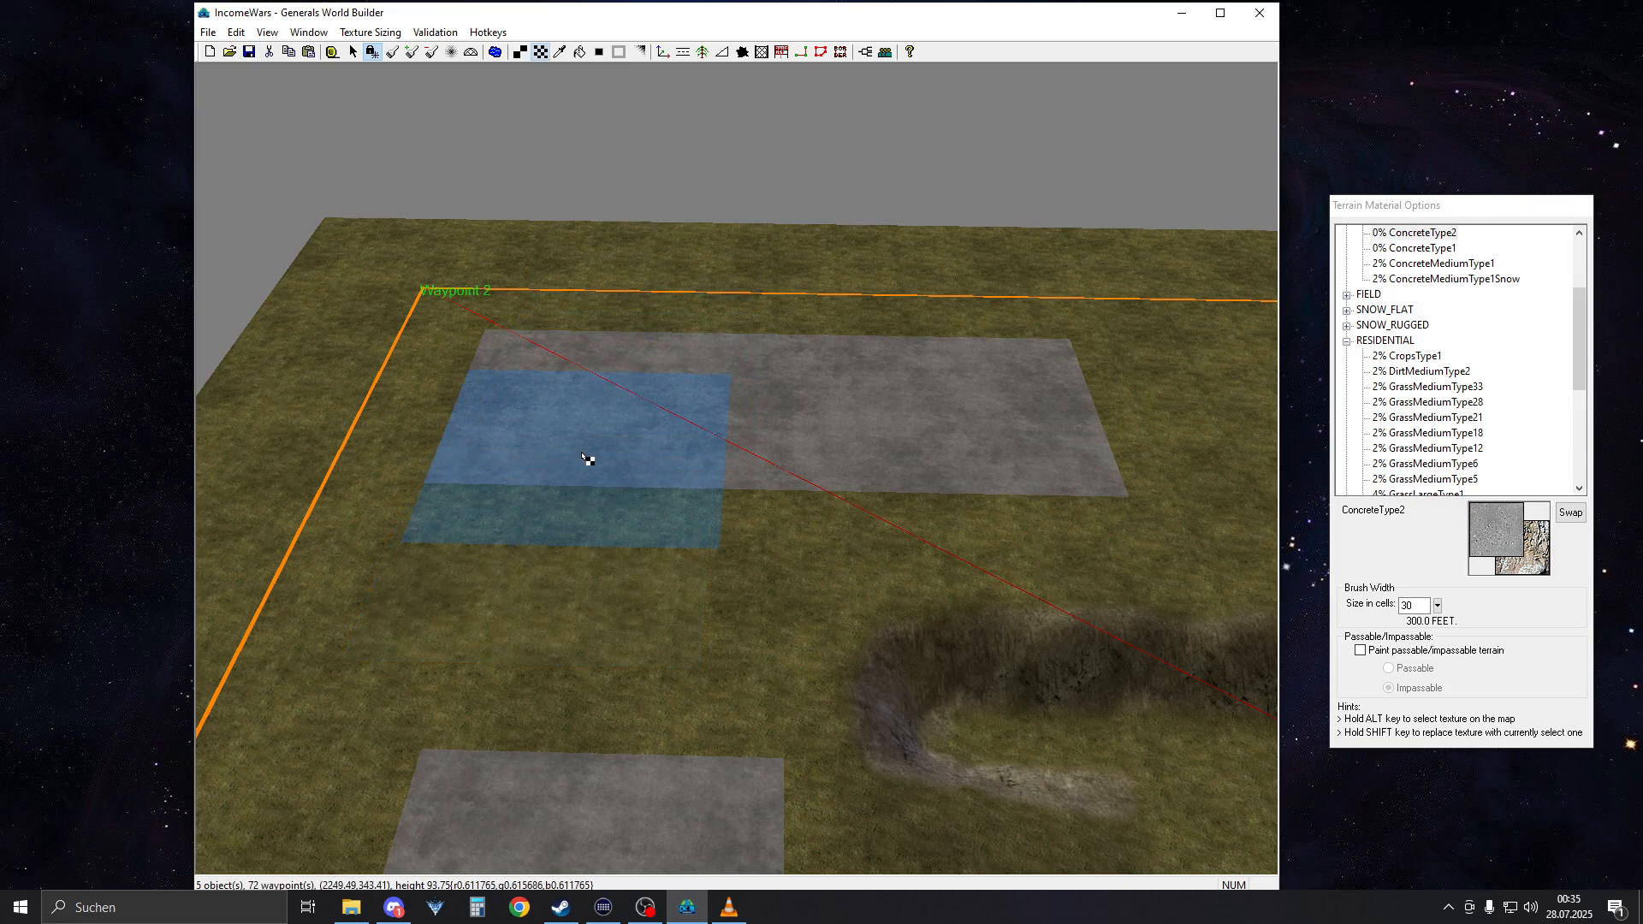
right_drag(554, 415, 568, 454)
scroll(568, 454, up, 3)
mouse_move(746, 554)
right_down()
mouse_move(695, 330)
mouse_move(554, 550)
mouse_move(579, 253)
mouse_move(666, 363)
mouse_move(722, 359)
mouse_move(837, 435)
mouse_move(778, 433)
mouse_move(884, 260)
right_up()
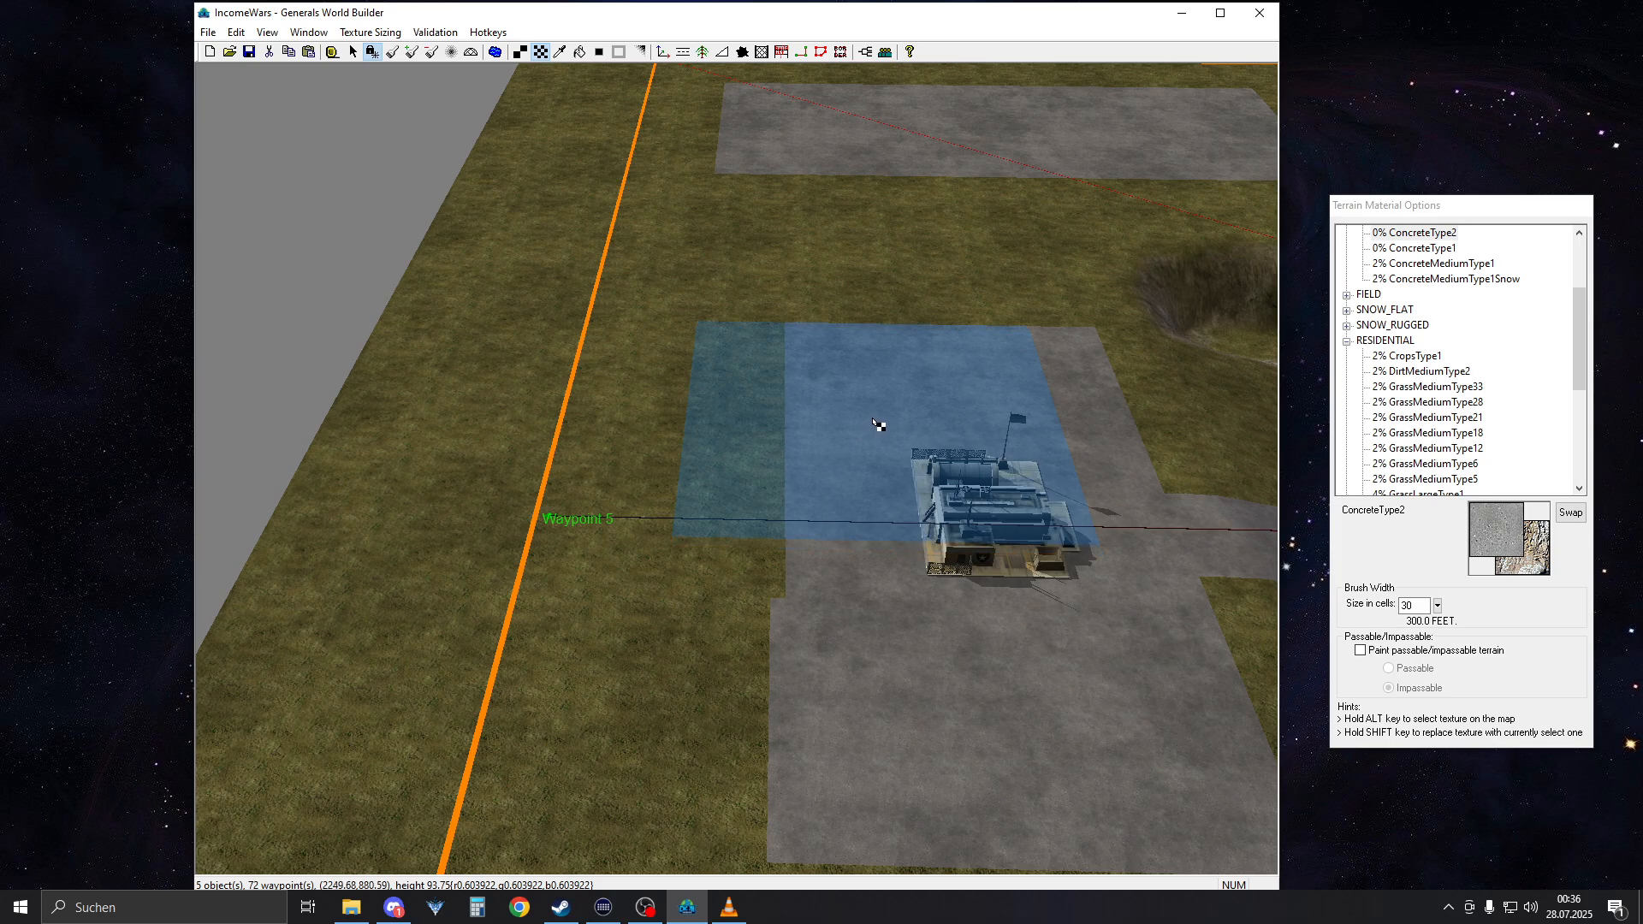
drag(877, 422, 877, 458)
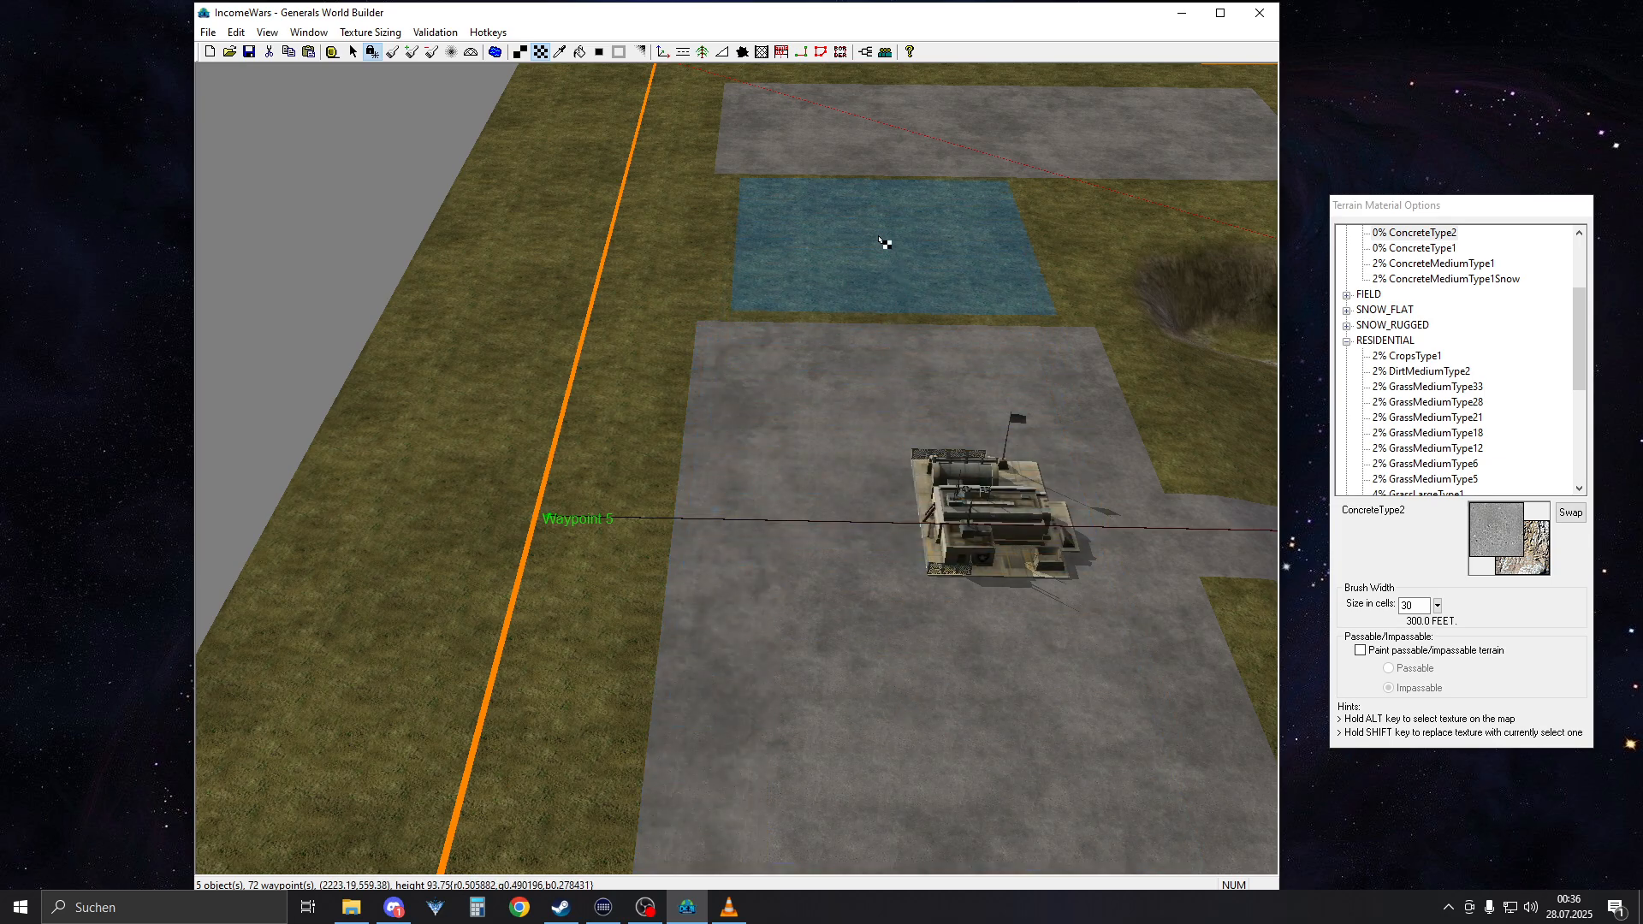
right_drag(858, 294, 859, 144)
mouse_move(869, 419)
right_down()
mouse_move(878, 298)
mouse_move(855, 385)
right_up()
click(936, 375)
right_drag(847, 104, 828, 263)
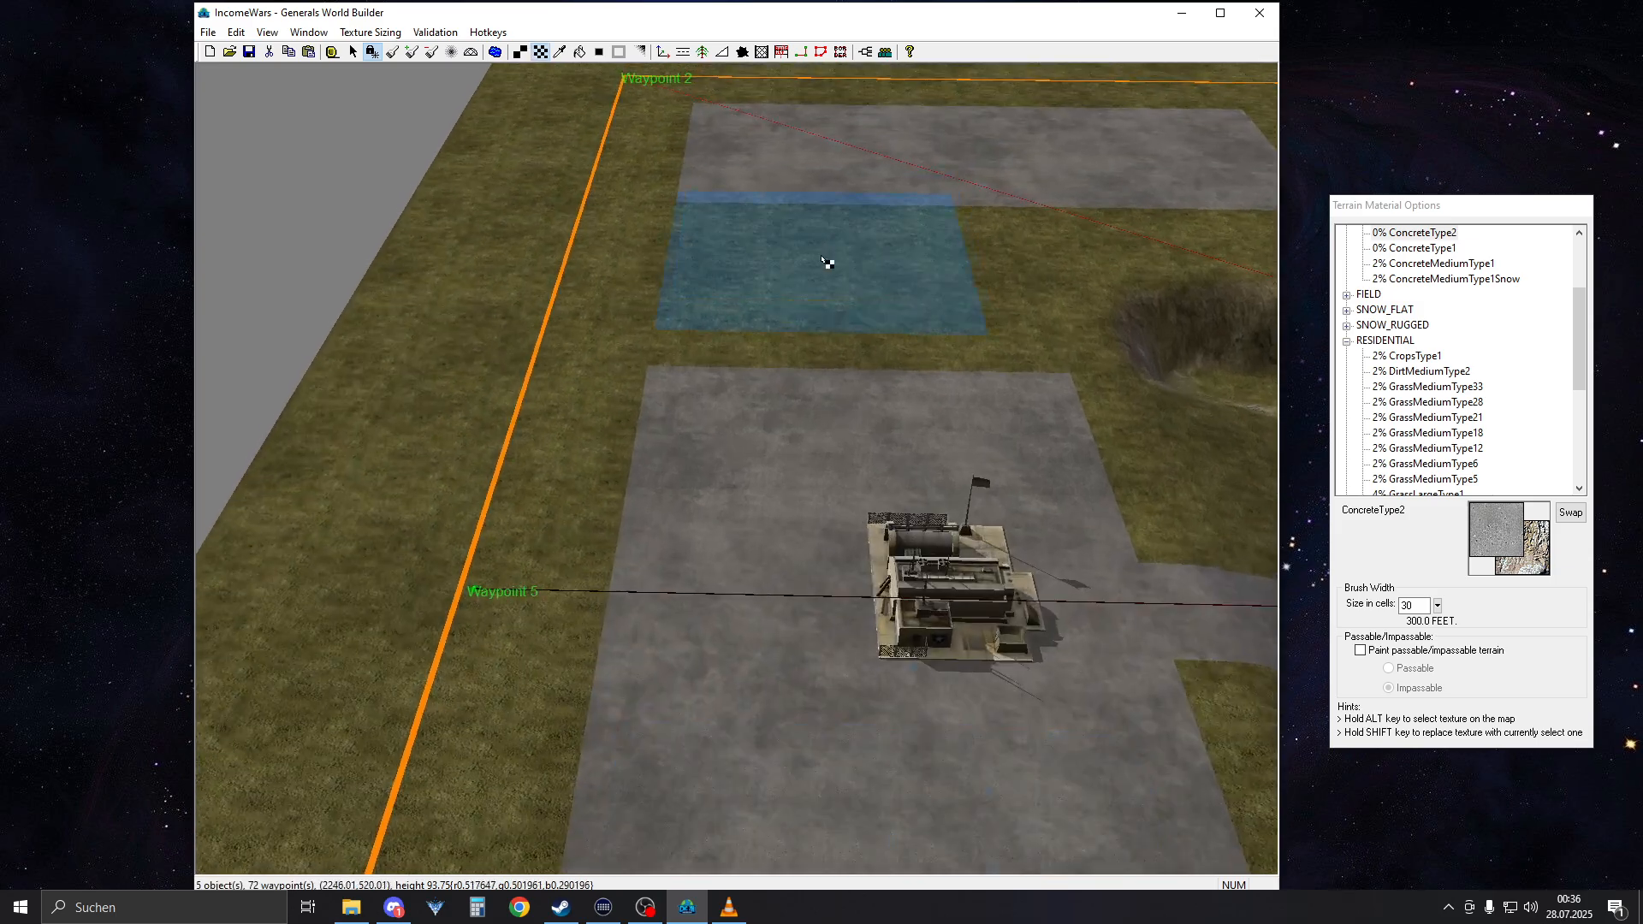
mouse_move(810, 419)
right_down()
mouse_move(824, 282)
mouse_move(825, 323)
right_up()
Paint a matching ConcreteType2 strip about two brush widths long in the map corner on the opposite side of Waypoint 5 from Waypoint 2
mouse_move(832, 125)
right_down()
mouse_move(810, 202)
mouse_move(887, 513)
right_up()
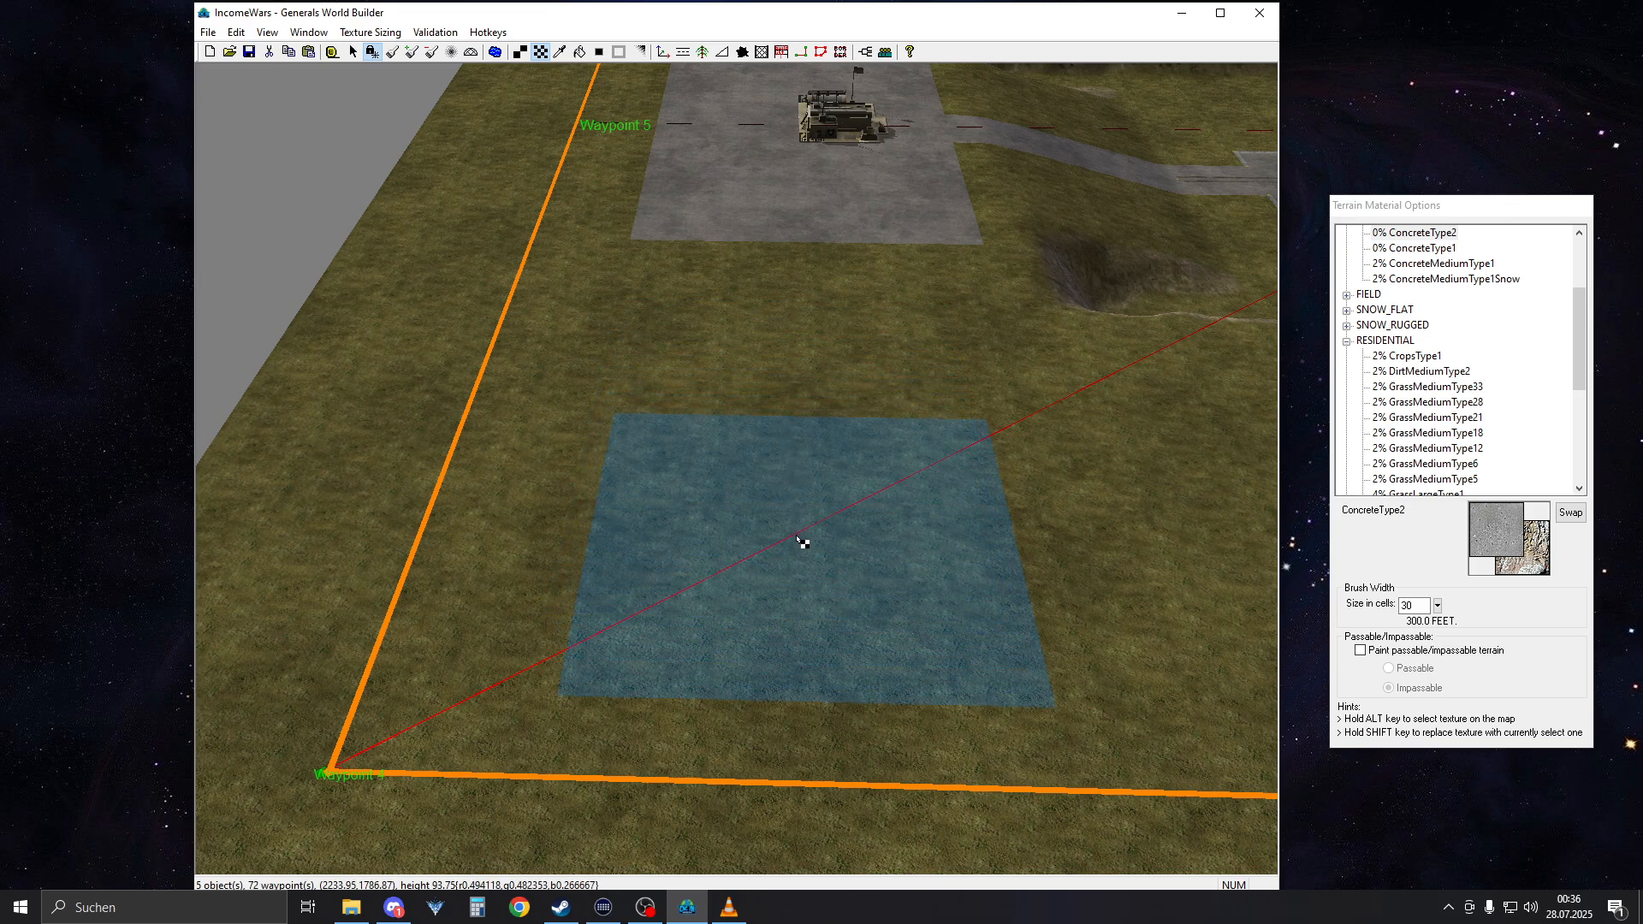
mouse_move(799, 543)
mouse_down()
mouse_move(1001, 557)
mouse_move(773, 594)
mouse_move(795, 589)
mouse_up()
scroll(795, 588, down, 1)
scroll(791, 599, down, 4)
mouse_move(1138, 603)
right_down()
mouse_move(868, 456)
mouse_move(855, 333)
right_up()
right_drag(797, 456, 706, 647)
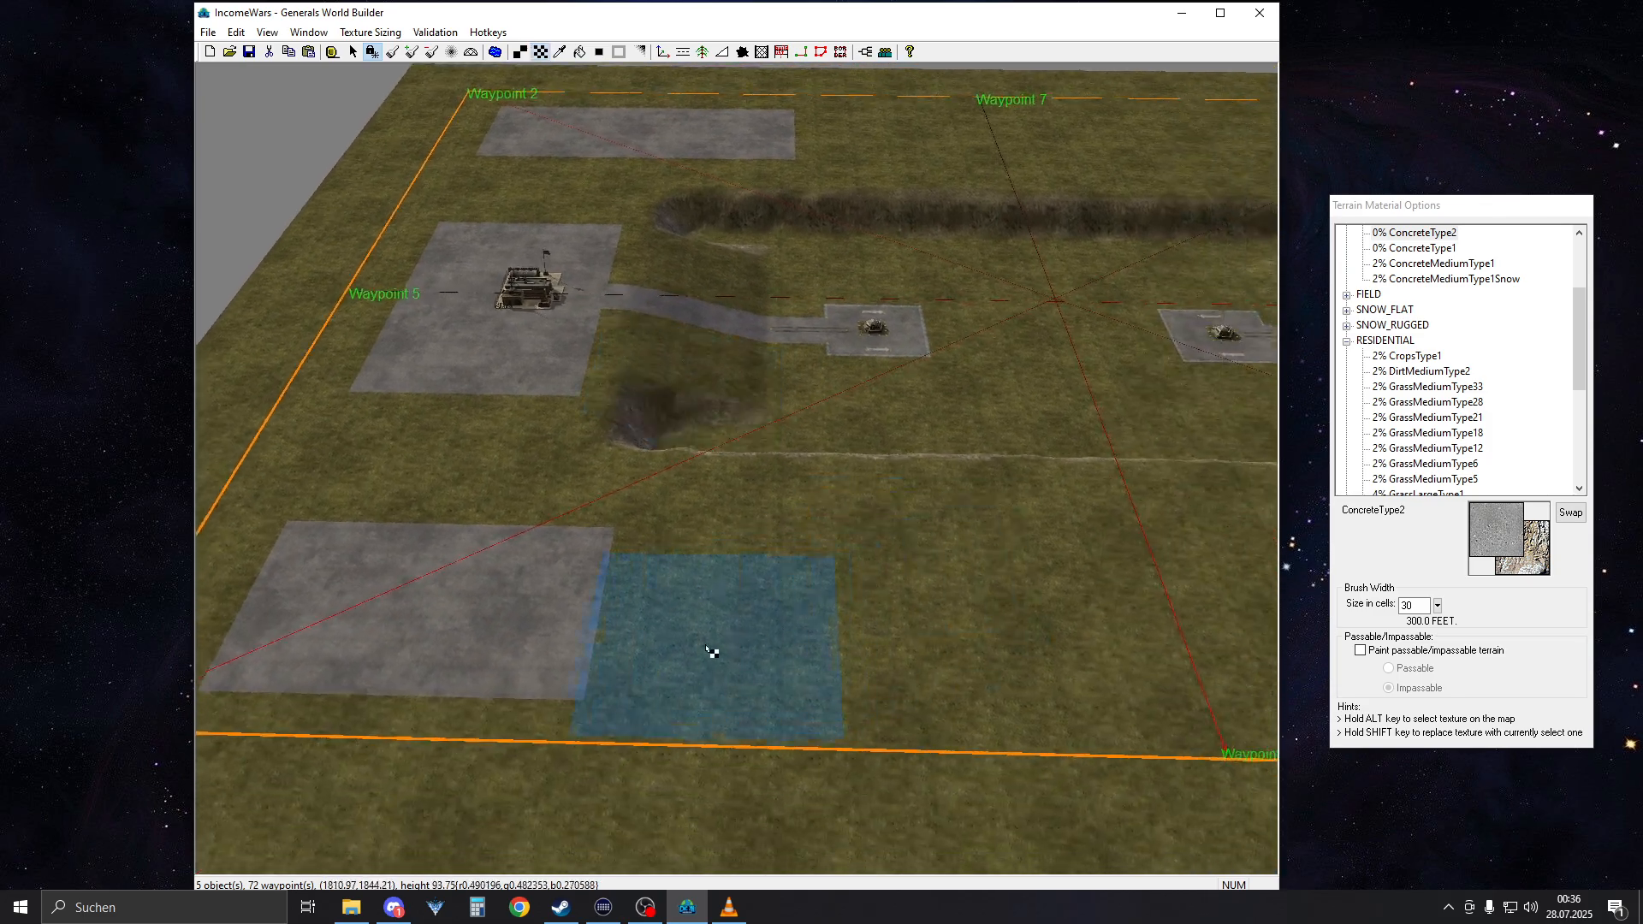
click(663, 614)
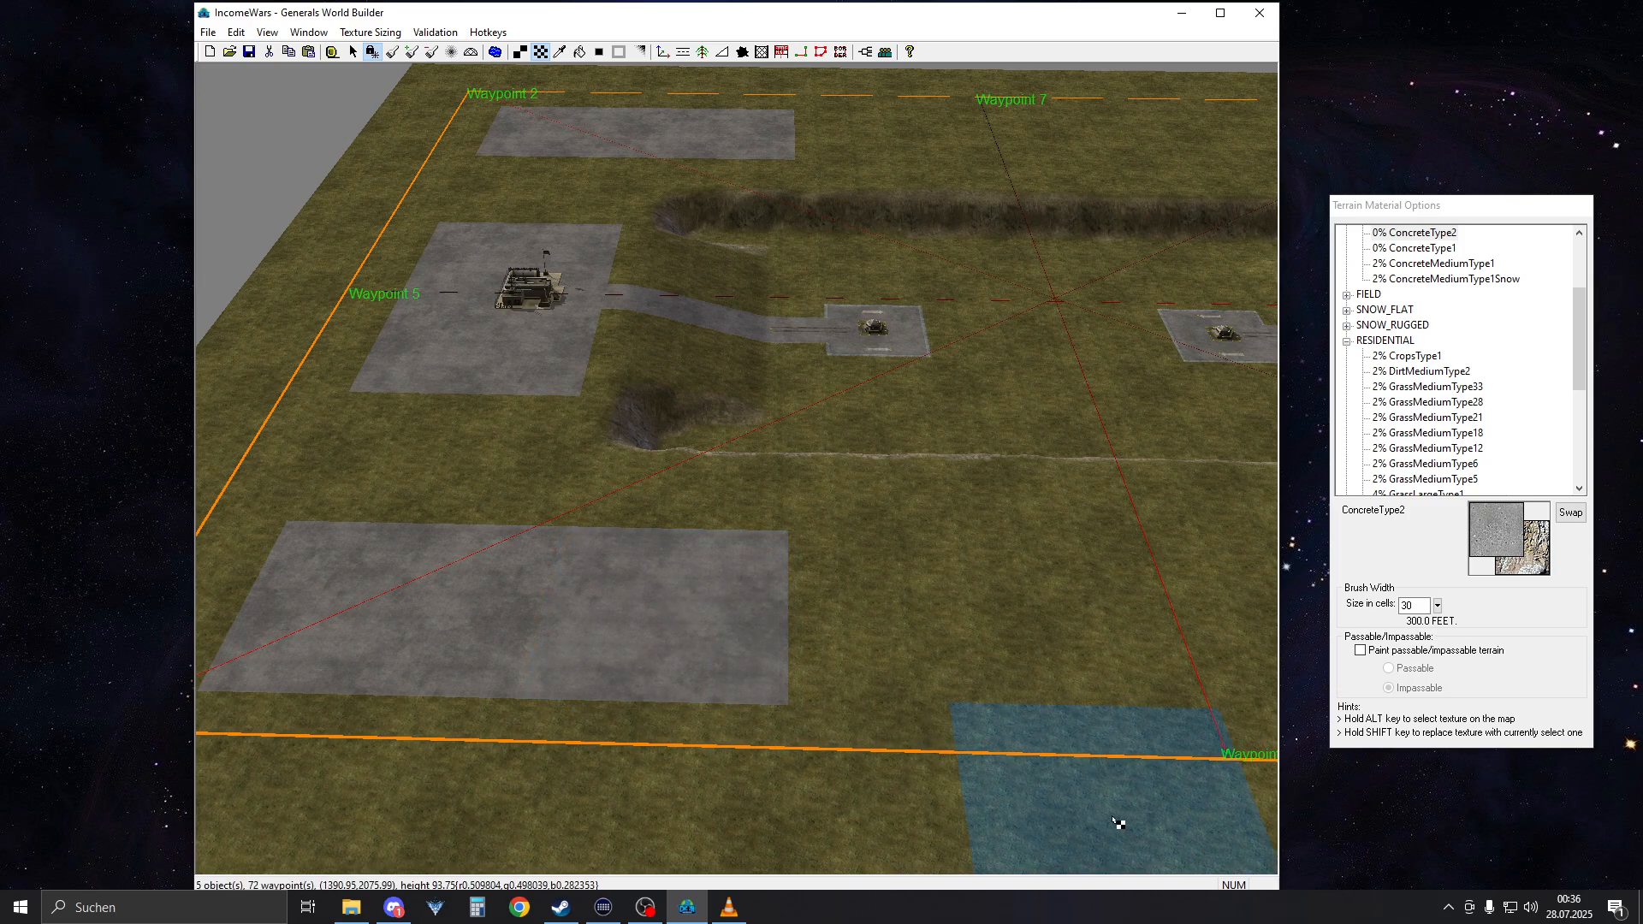
mouse_move(1076, 578)
right_down()
mouse_move(814, 615)
mouse_move(1060, 587)
right_up()
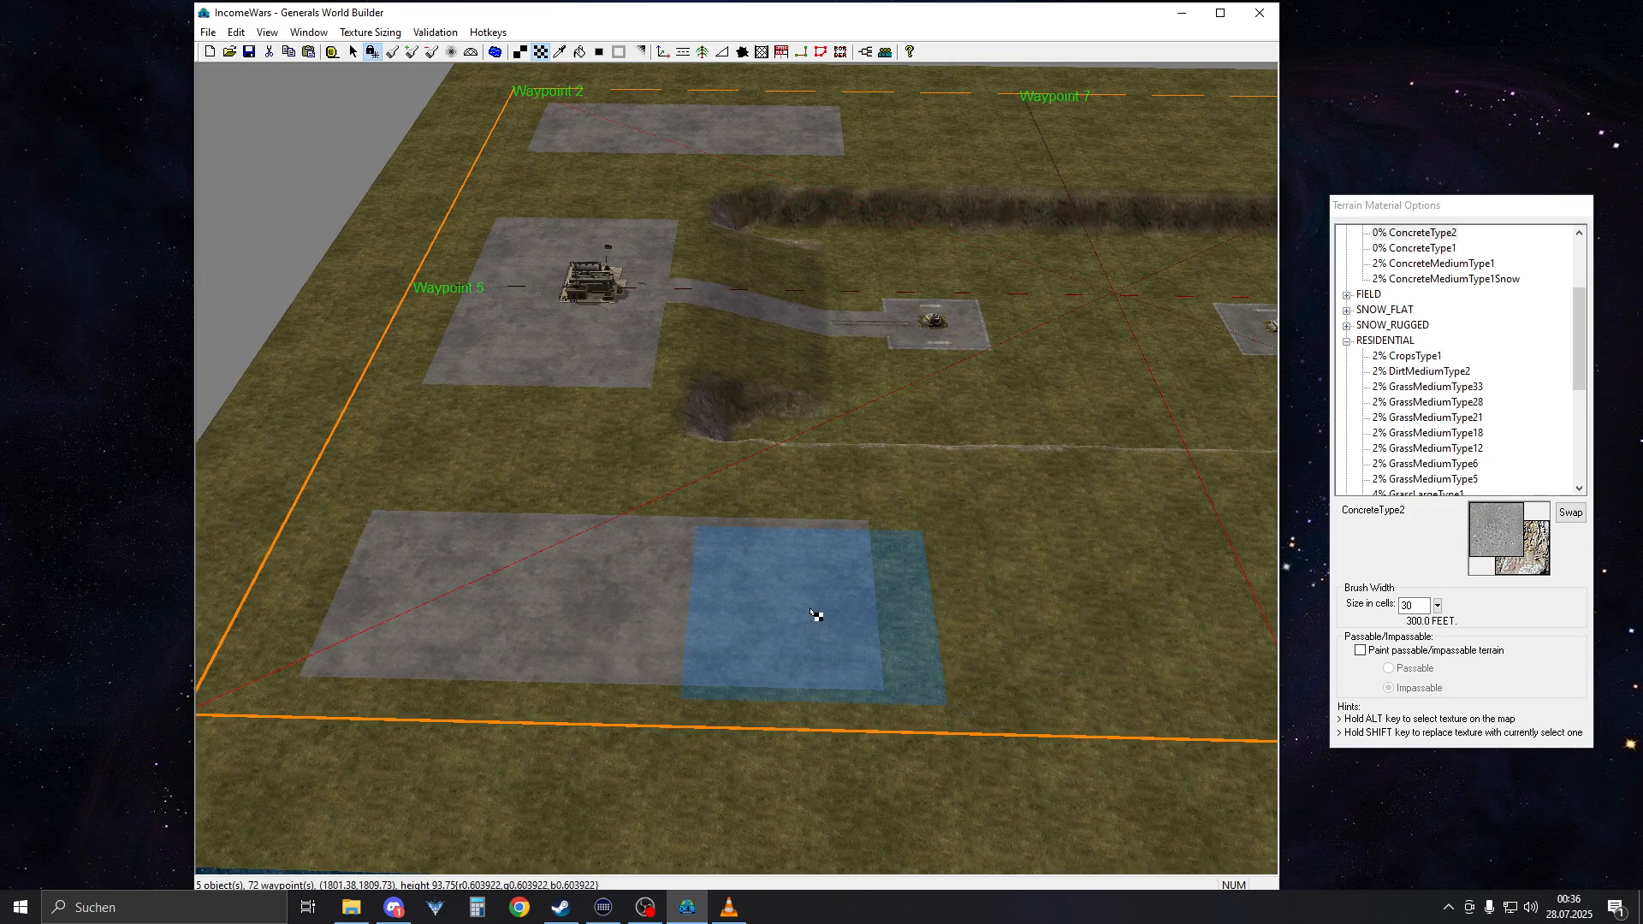
click(763, 602)
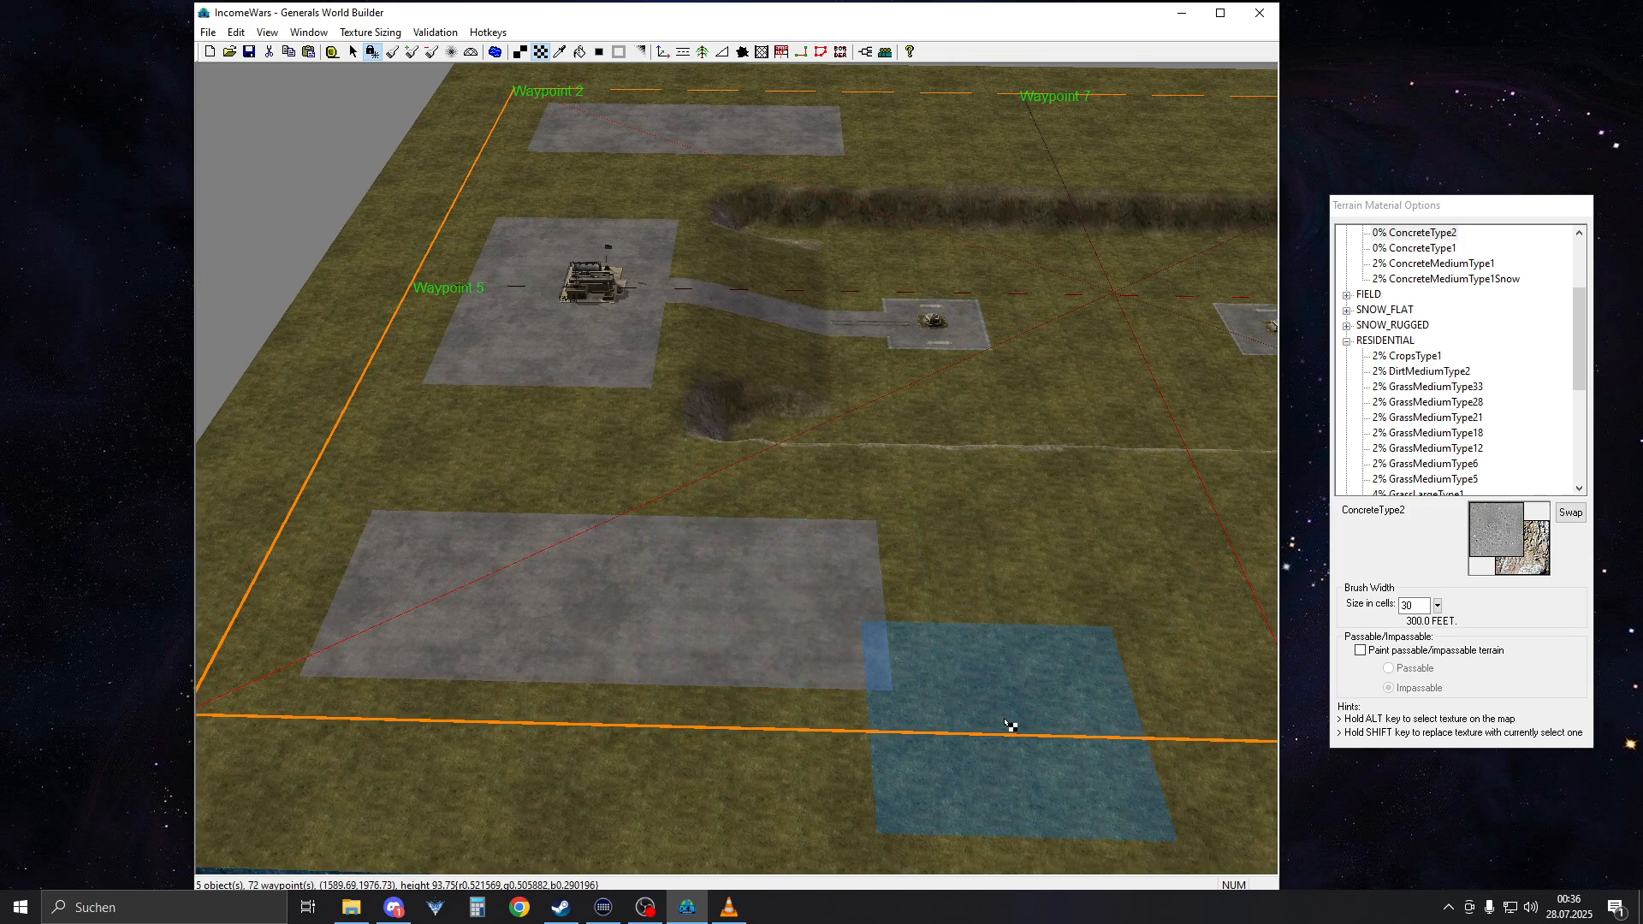
Paint a two-brush-wide ConcreteType2 strip inside the Waypoint 3 corner, beyond the blue-roofed building
mouse_move(928, 625)
right_down()
mouse_move(741, 437)
mouse_move(810, 491)
mouse_move(1210, 484)
mouse_move(796, 582)
mouse_move(741, 482)
right_up()
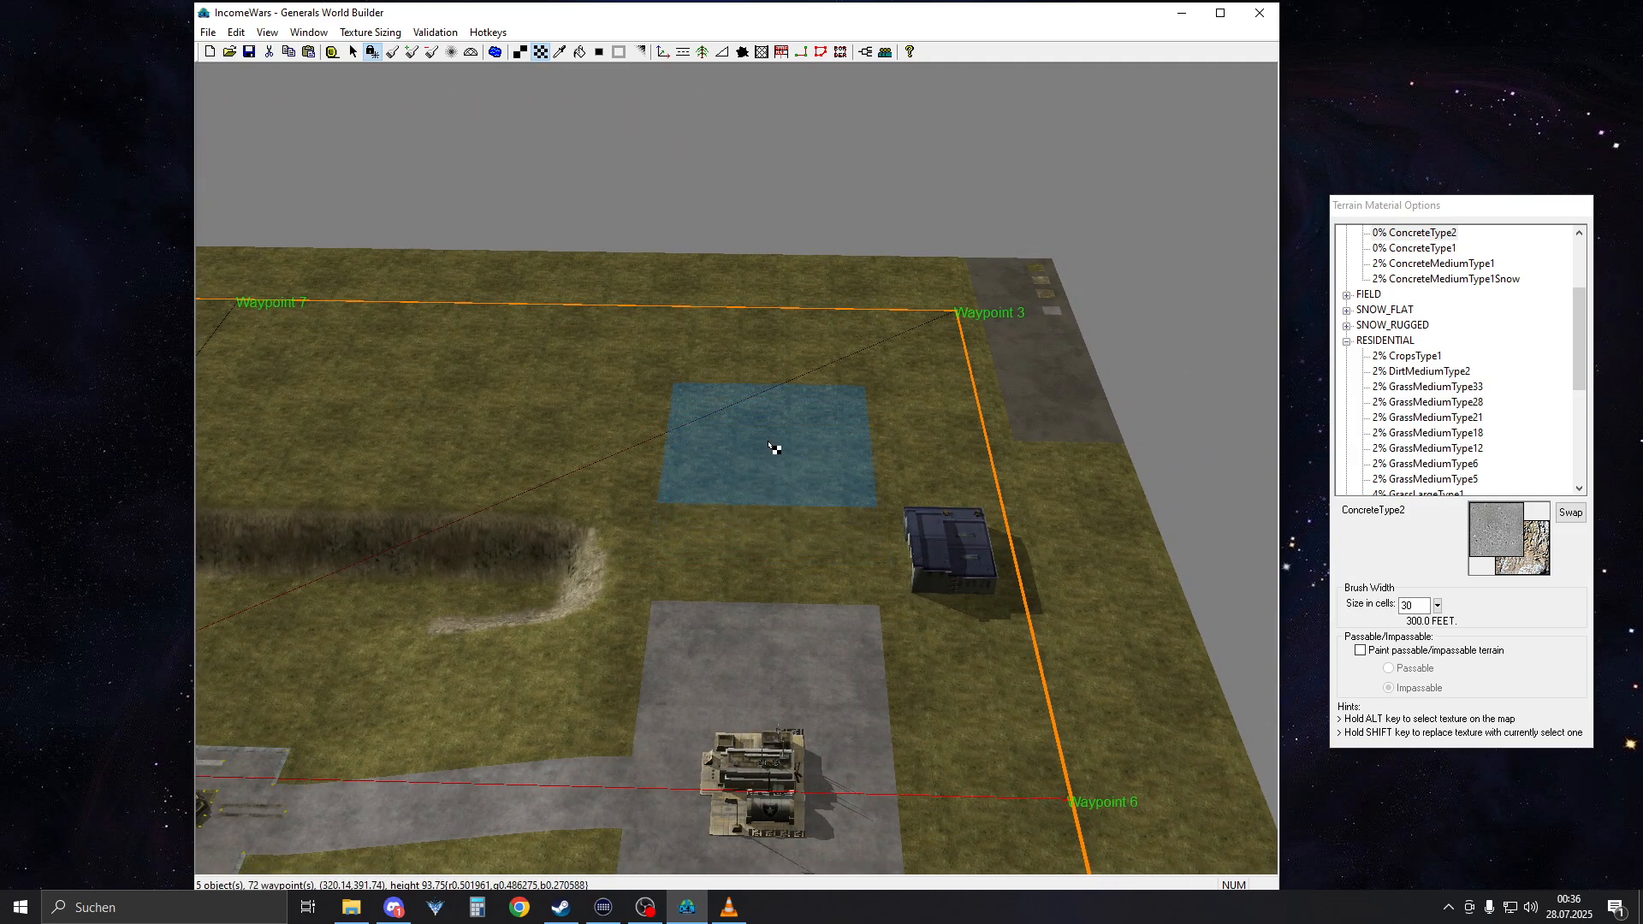
click(774, 387)
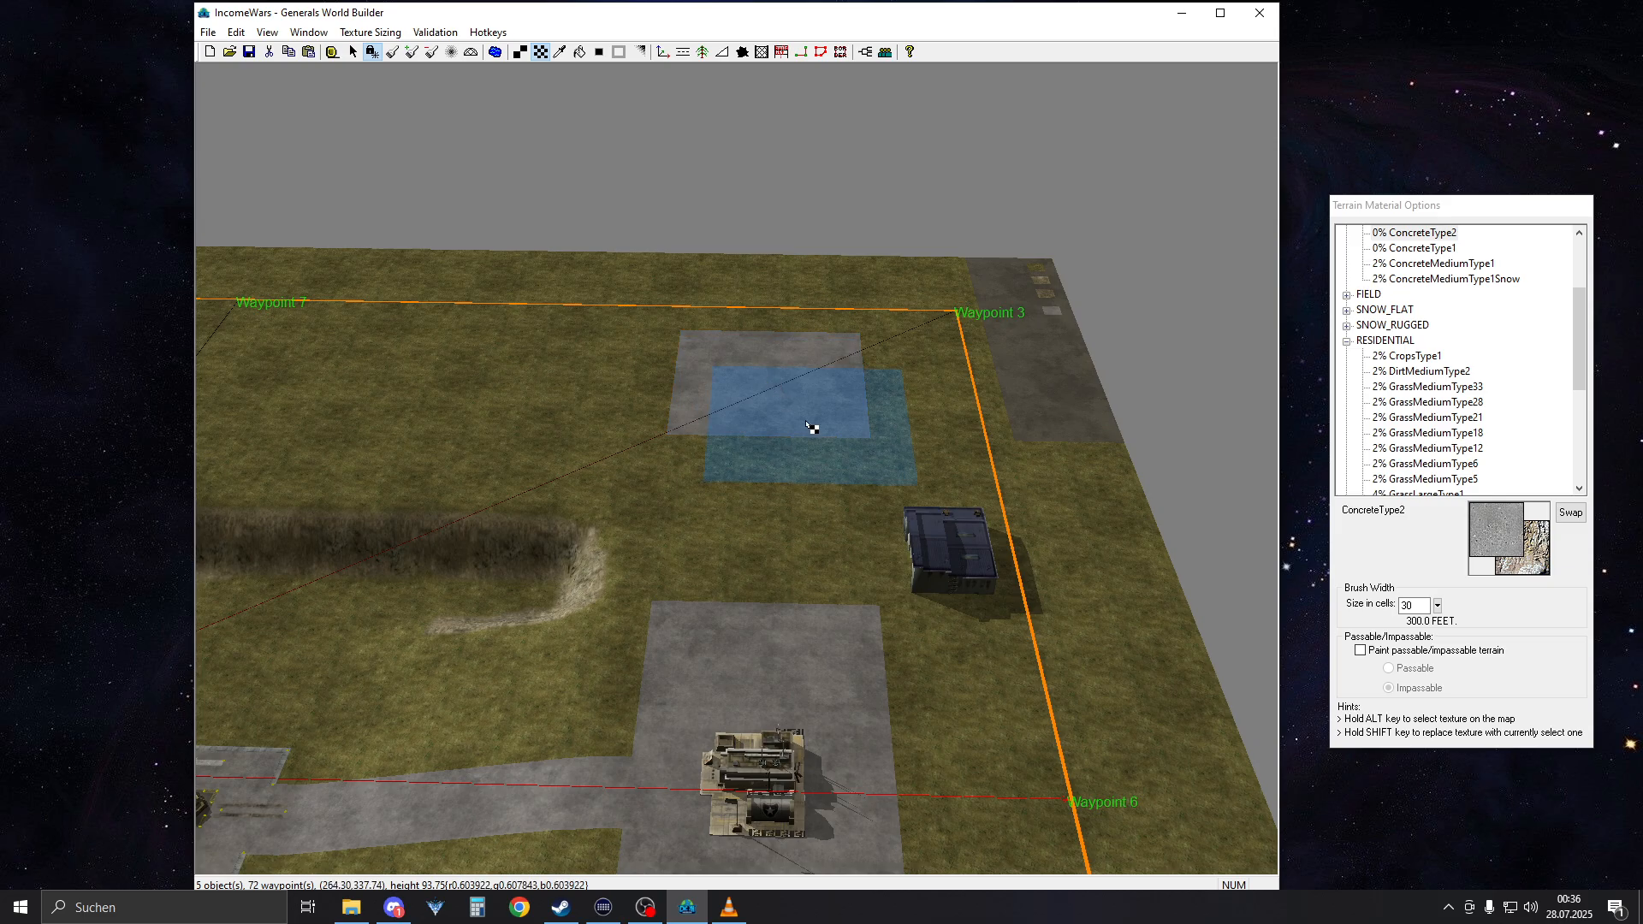
scroll(710, 398, up, 1)
click(672, 411)
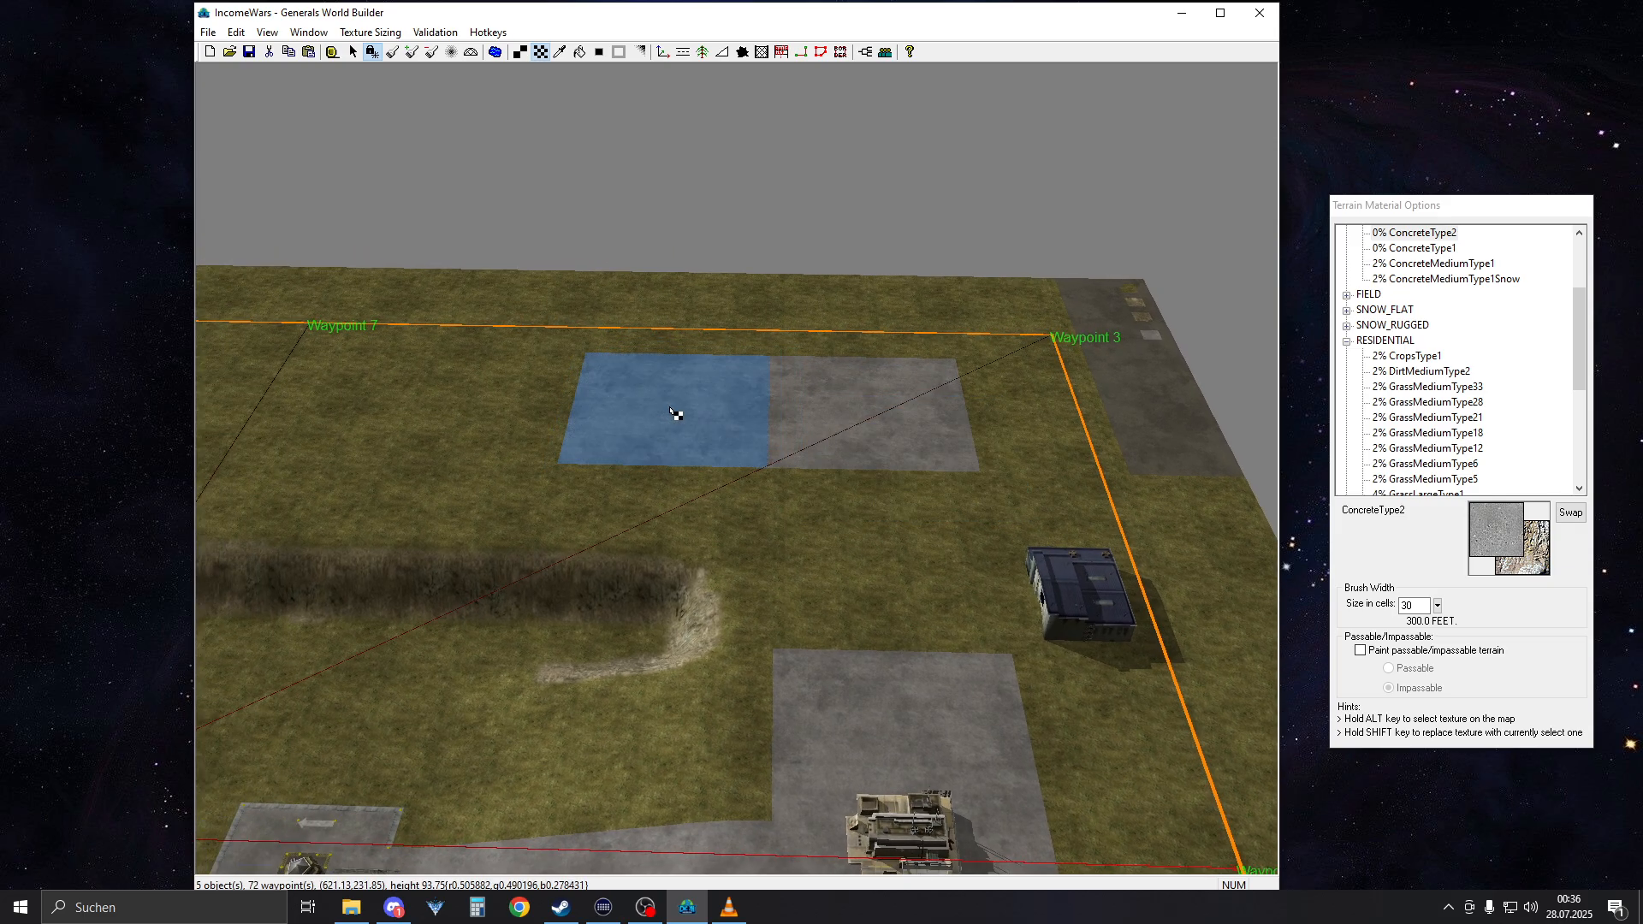
Paint two adjoining ConcreteType2 squares as a strip inside the Waypoint 1 corner, and compare it with the opposite corner's strip
right_drag(933, 311, 695, 342)
scroll(702, 346, down, 4)
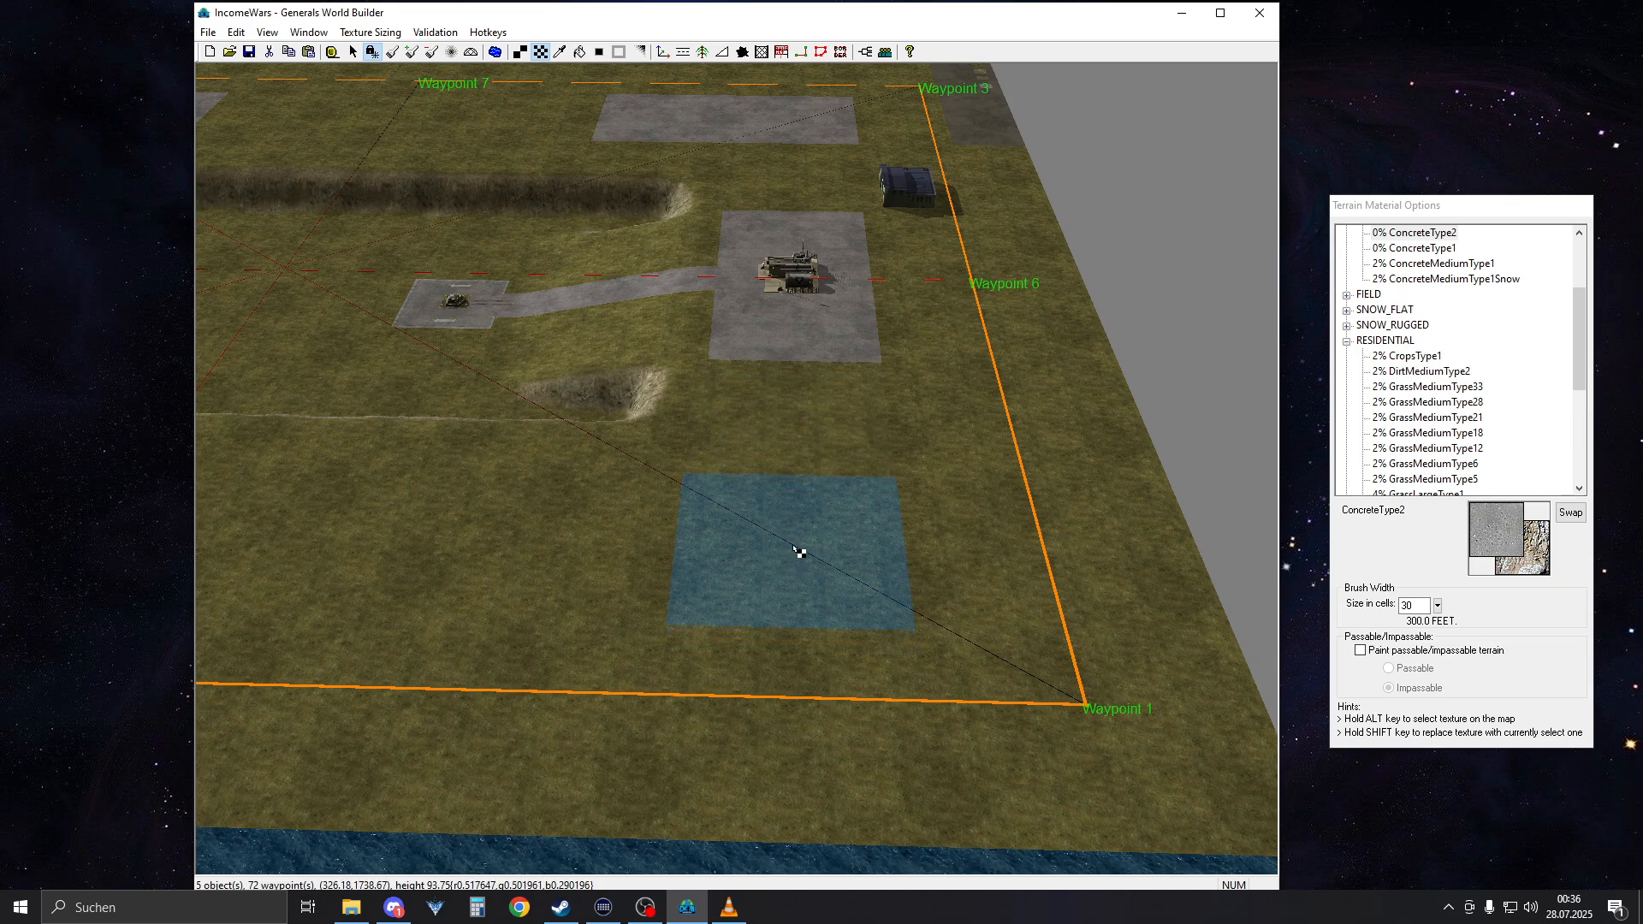
click(798, 551)
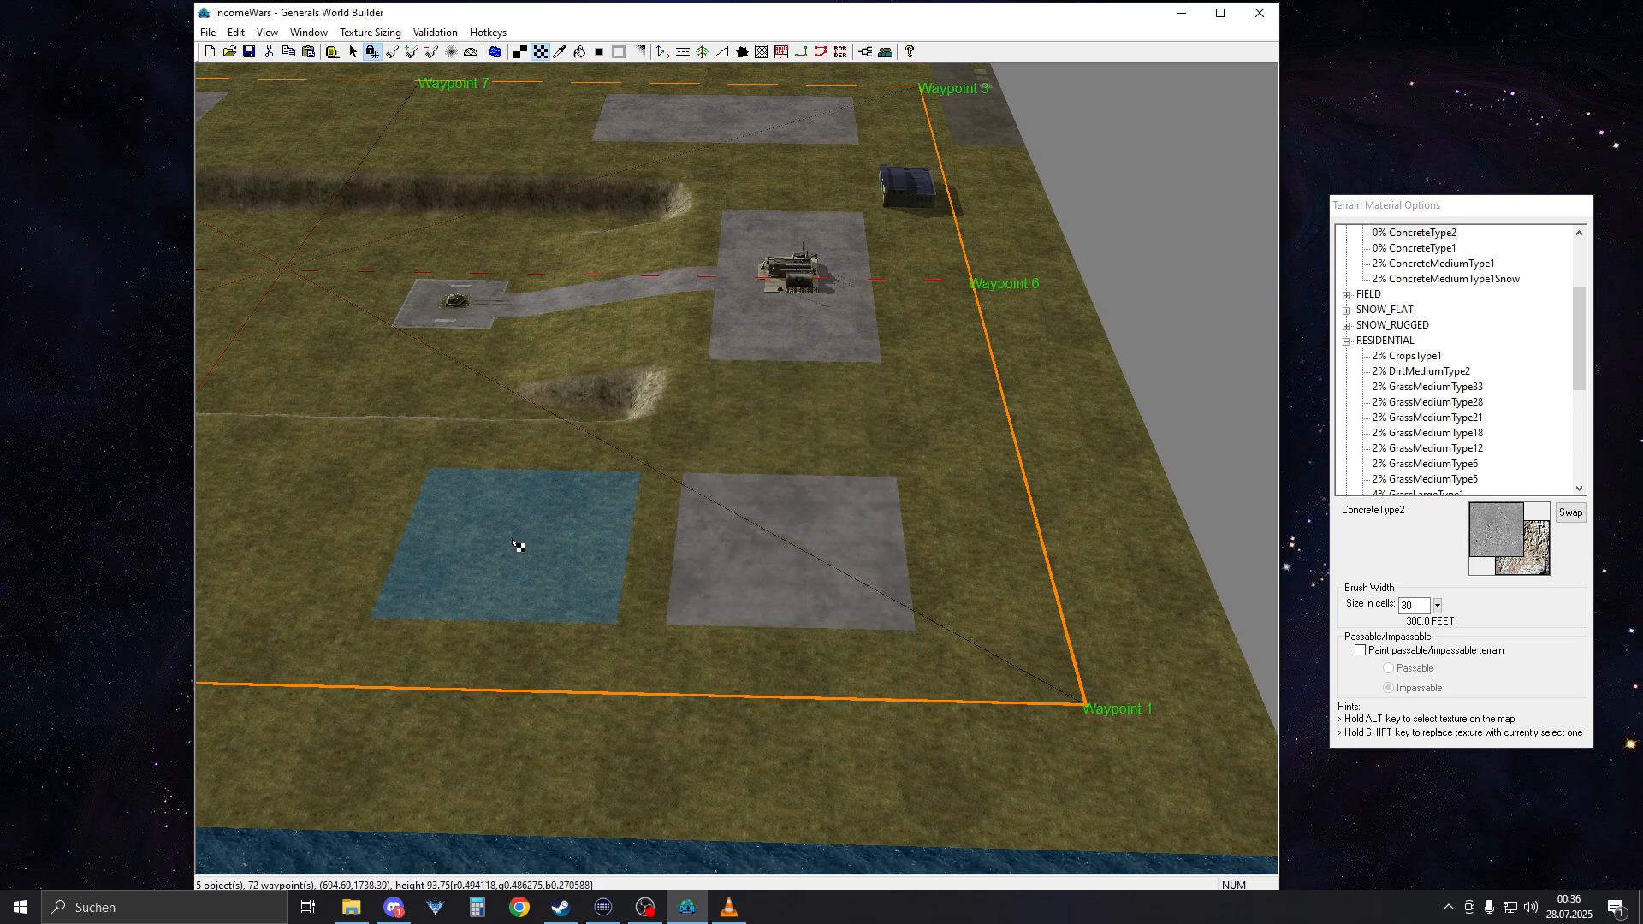
click(563, 544)
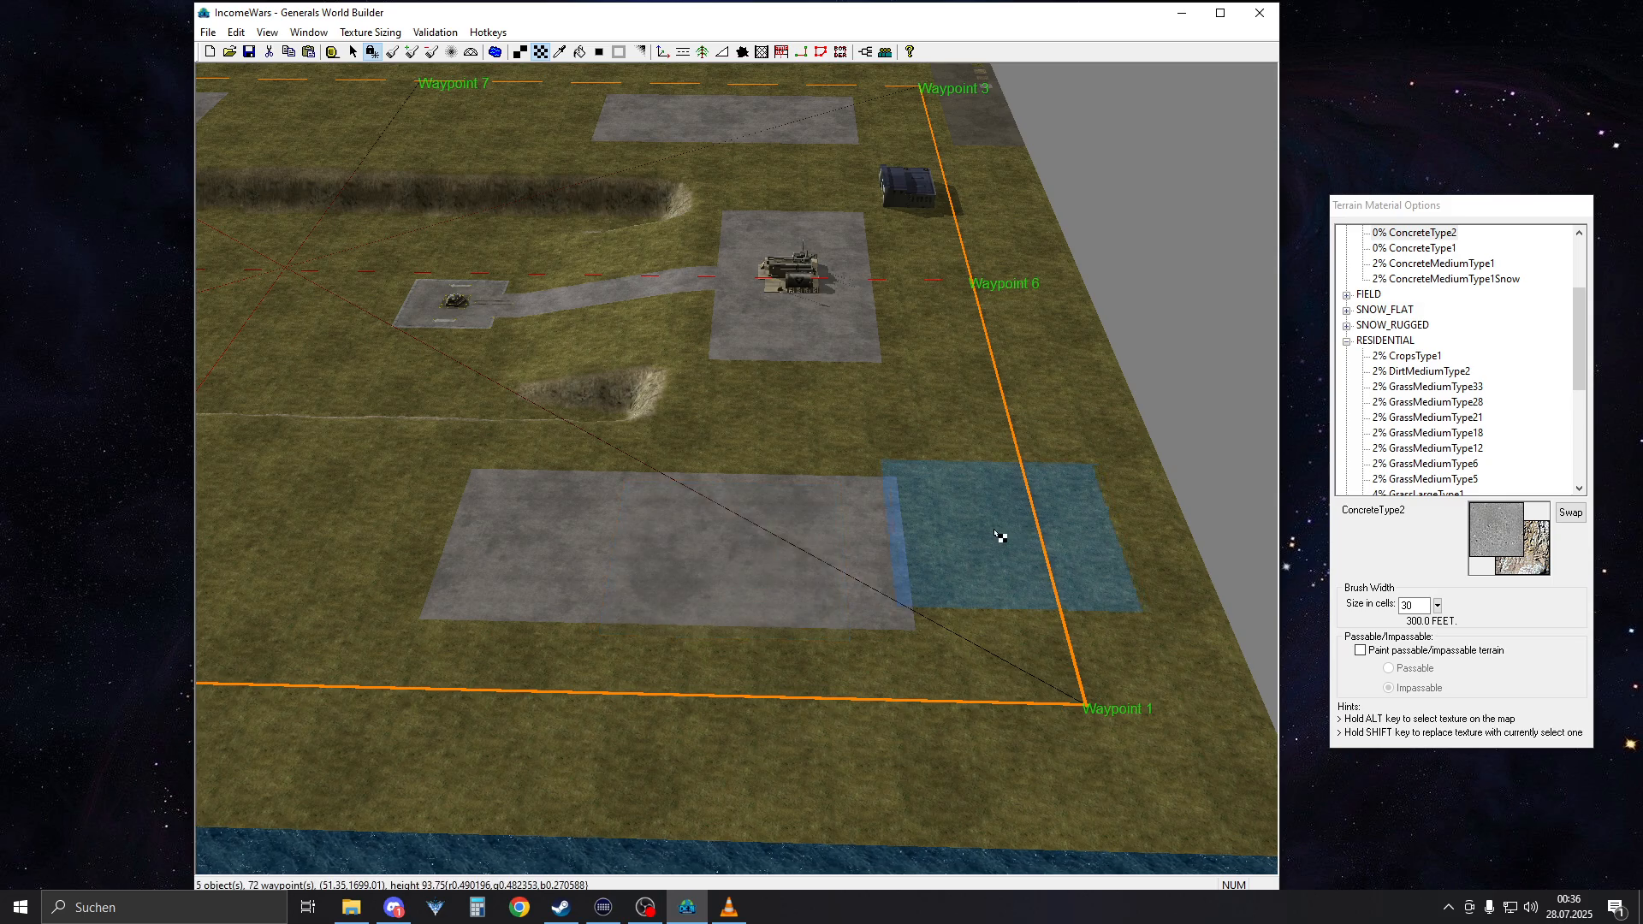
right_drag(997, 537, 715, 587)
right_drag(1070, 625, 590, 569)
right_drag(839, 569, 1322, 608)
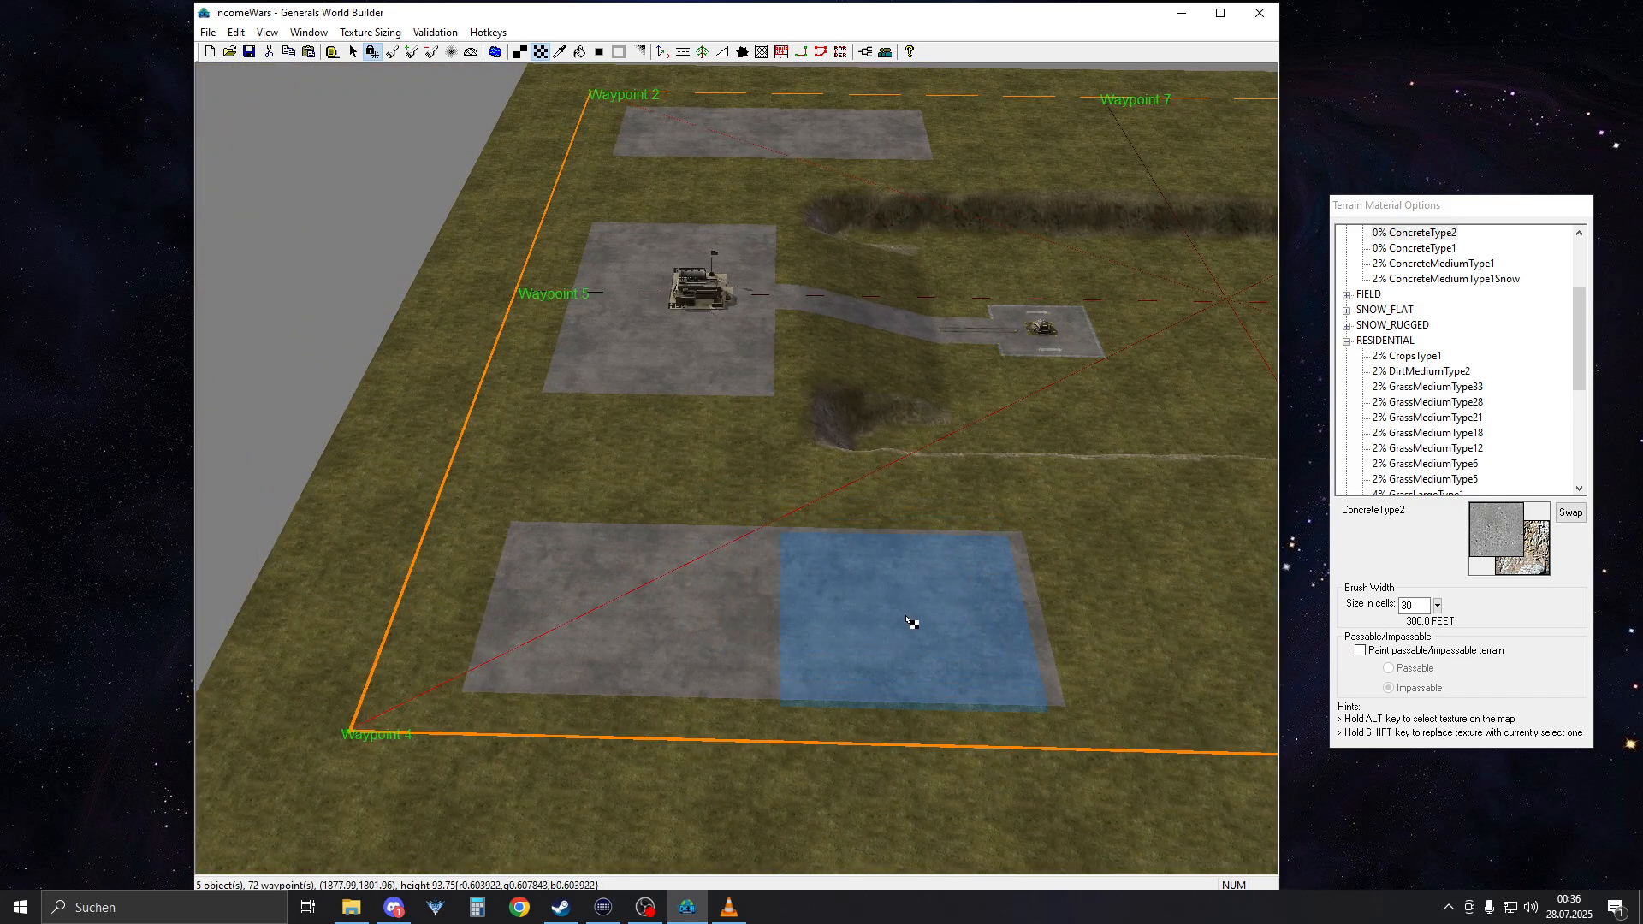
Compare the concrete strip in the Waypoint 3 corner with the strip on the other side of Waypoint 6
right_drag(633, 602, 1531, 599)
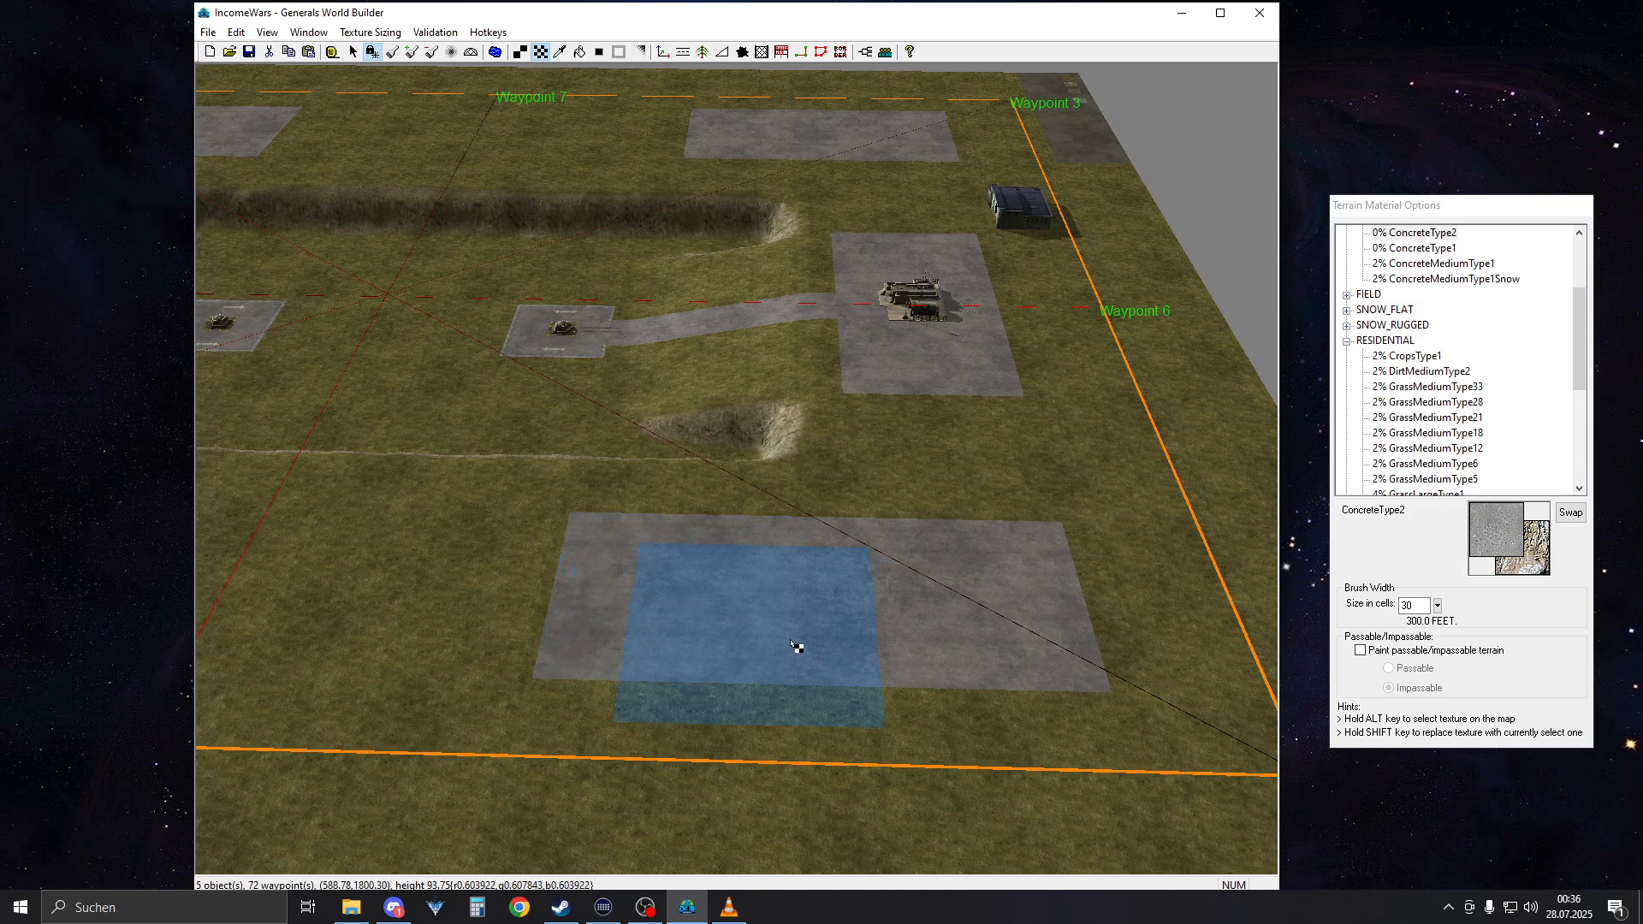
right_drag(796, 650, 770, 377)
click(712, 412)
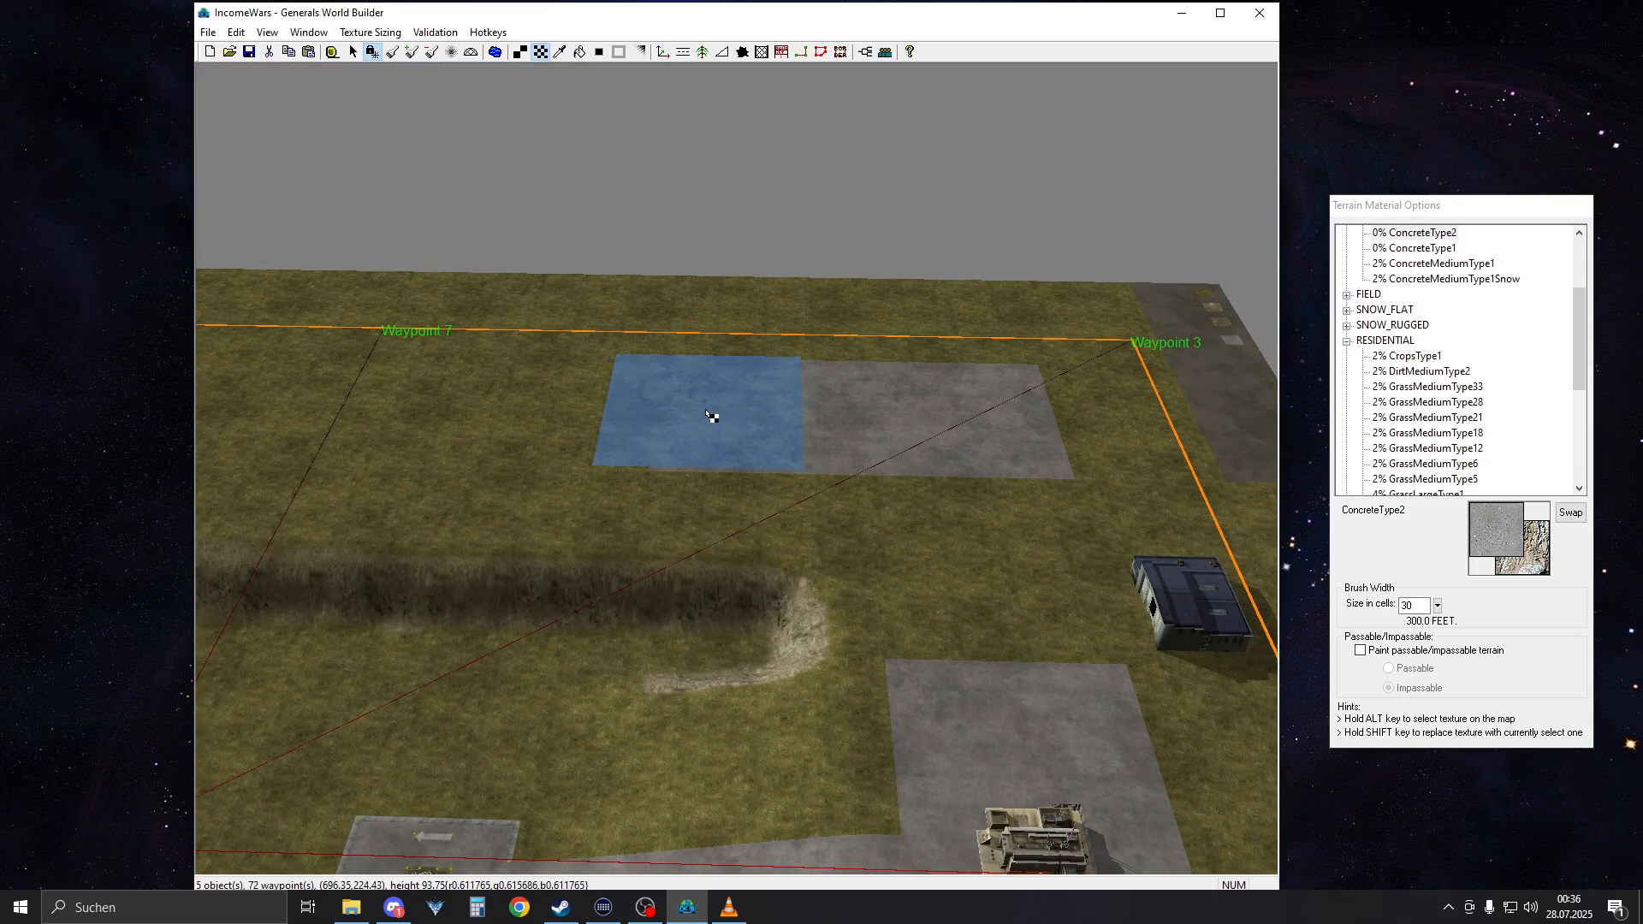
right_click(889, 350)
Select the command center beside Waypoint 5 and name it P1CC
right_drag(887, 348, 938, 627)
right_drag(899, 522, 451, 412)
scroll(451, 412, up, 5)
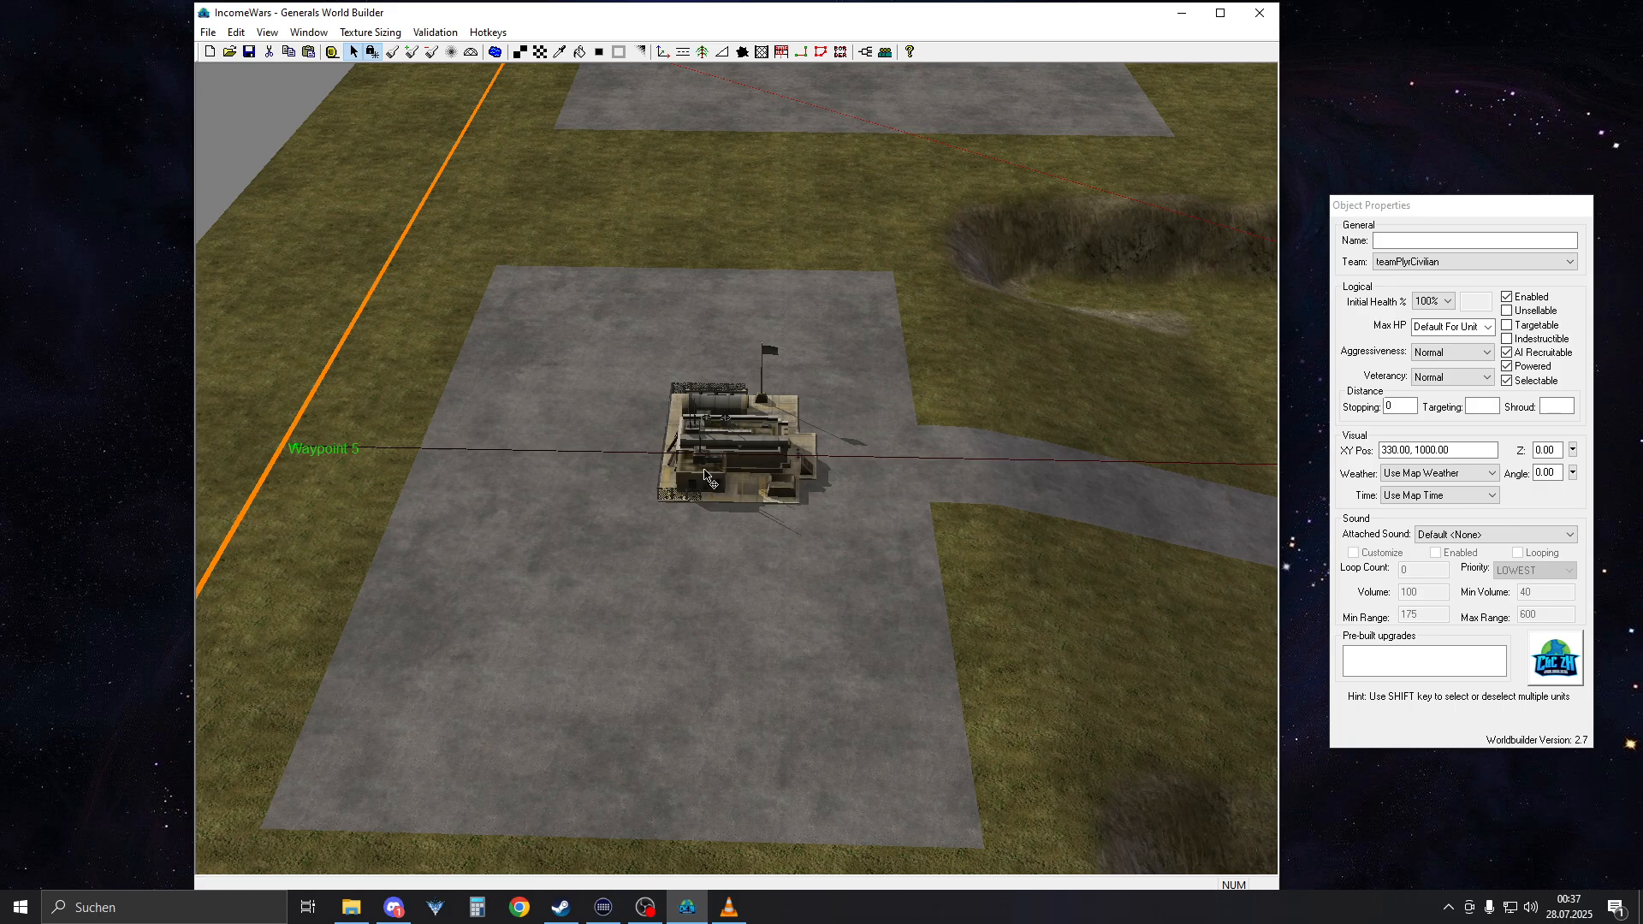
drag(546, 297, 984, 700)
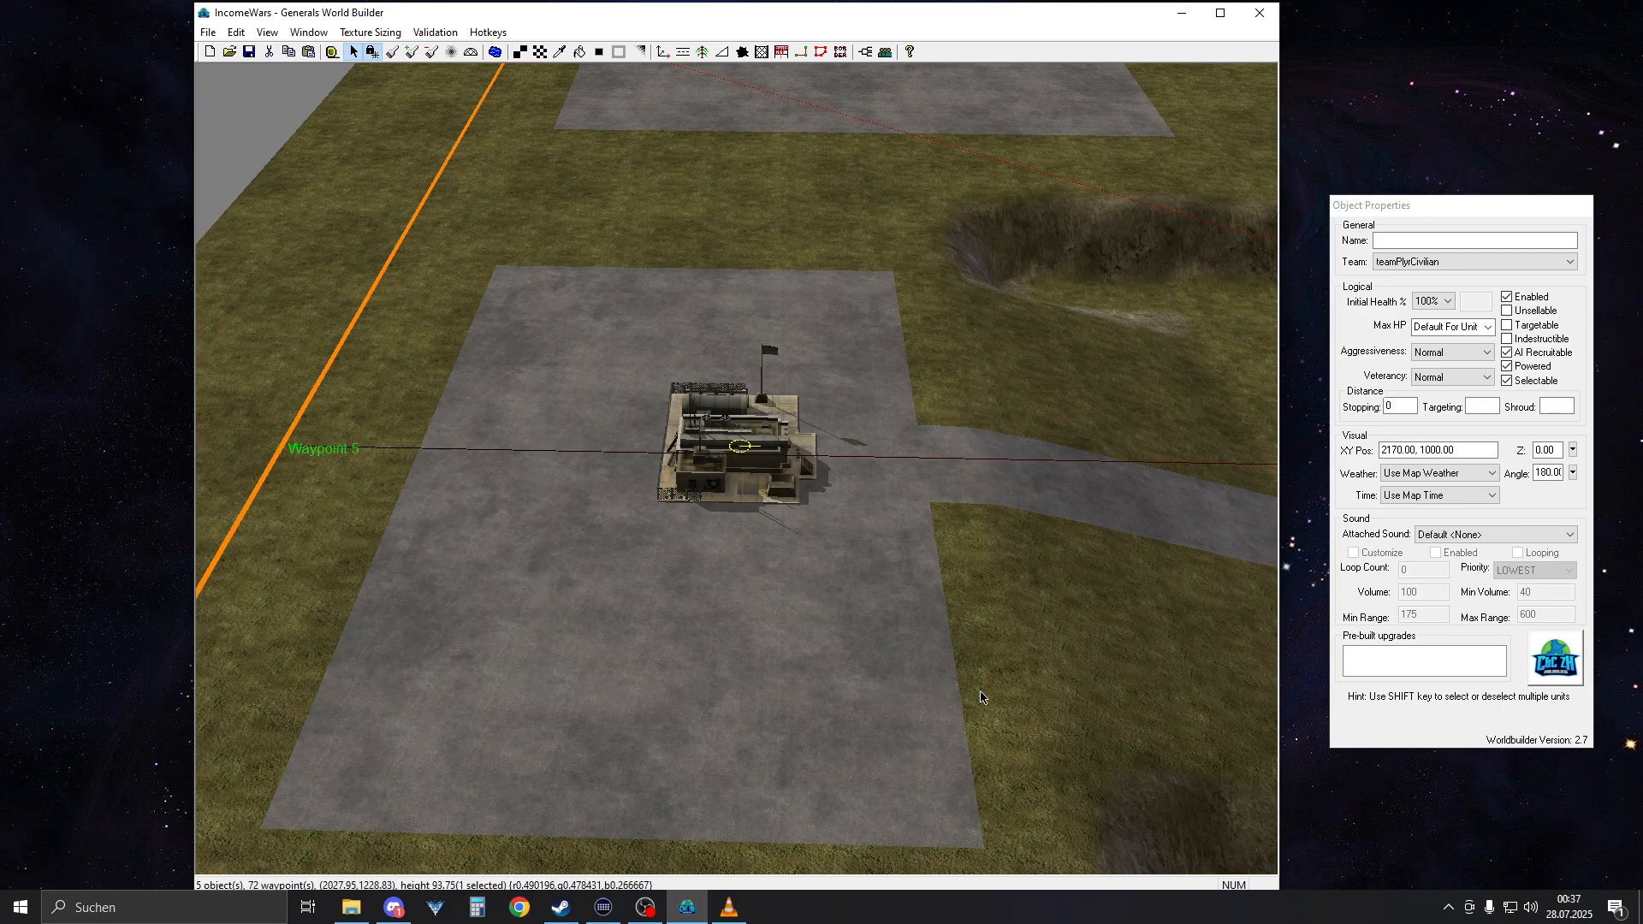
right_drag(962, 668, 974, 741)
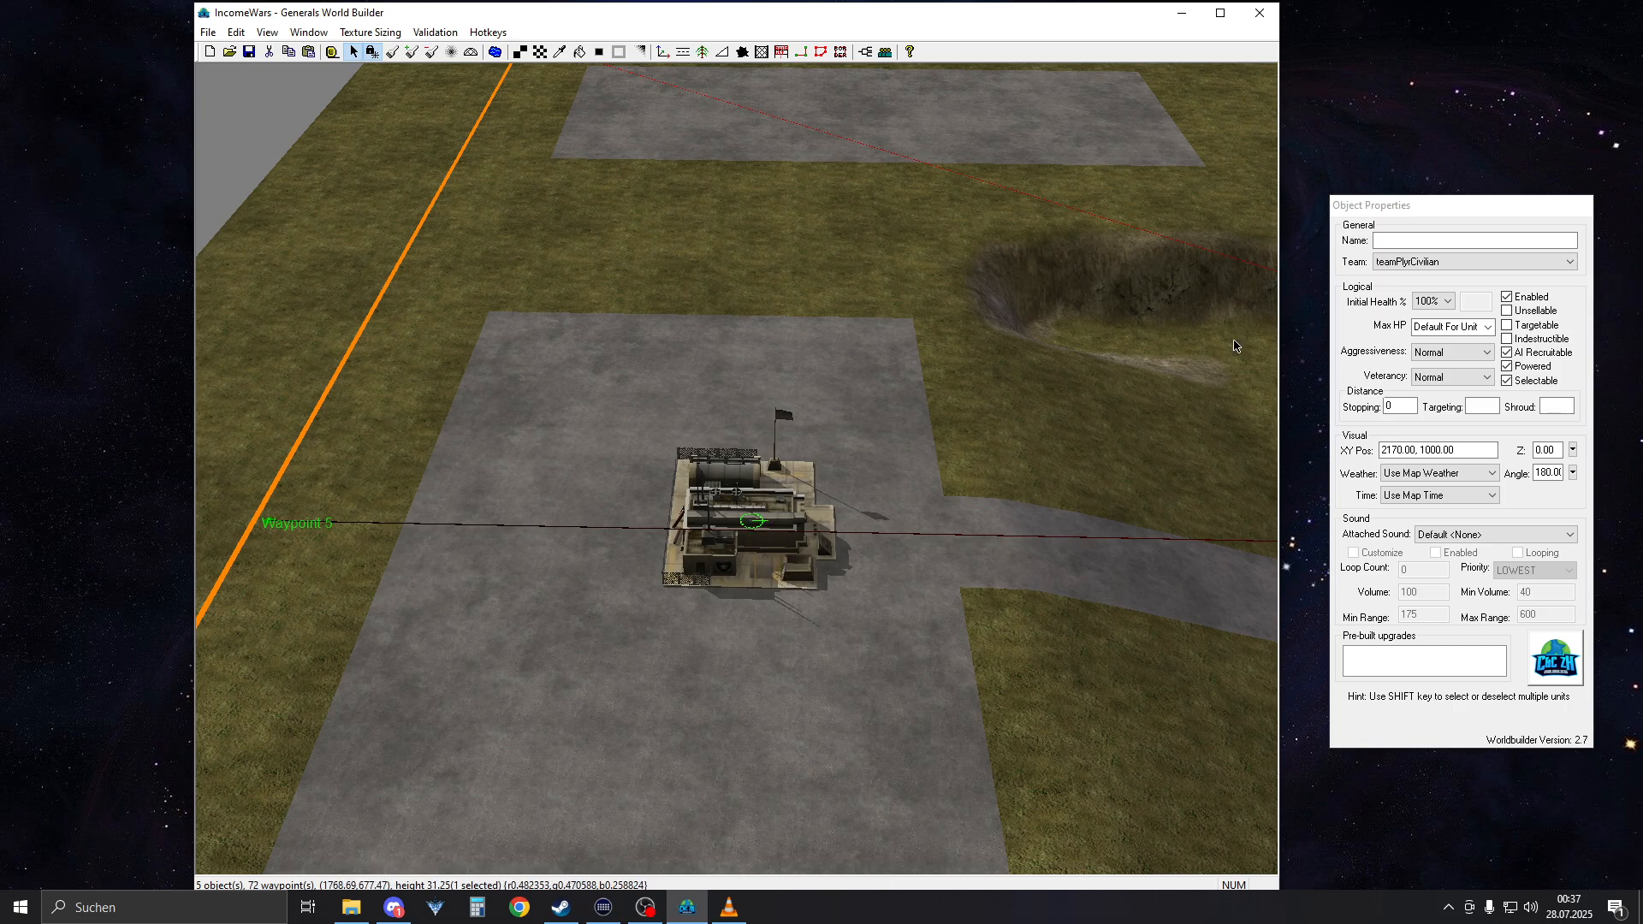
click(1412, 241)
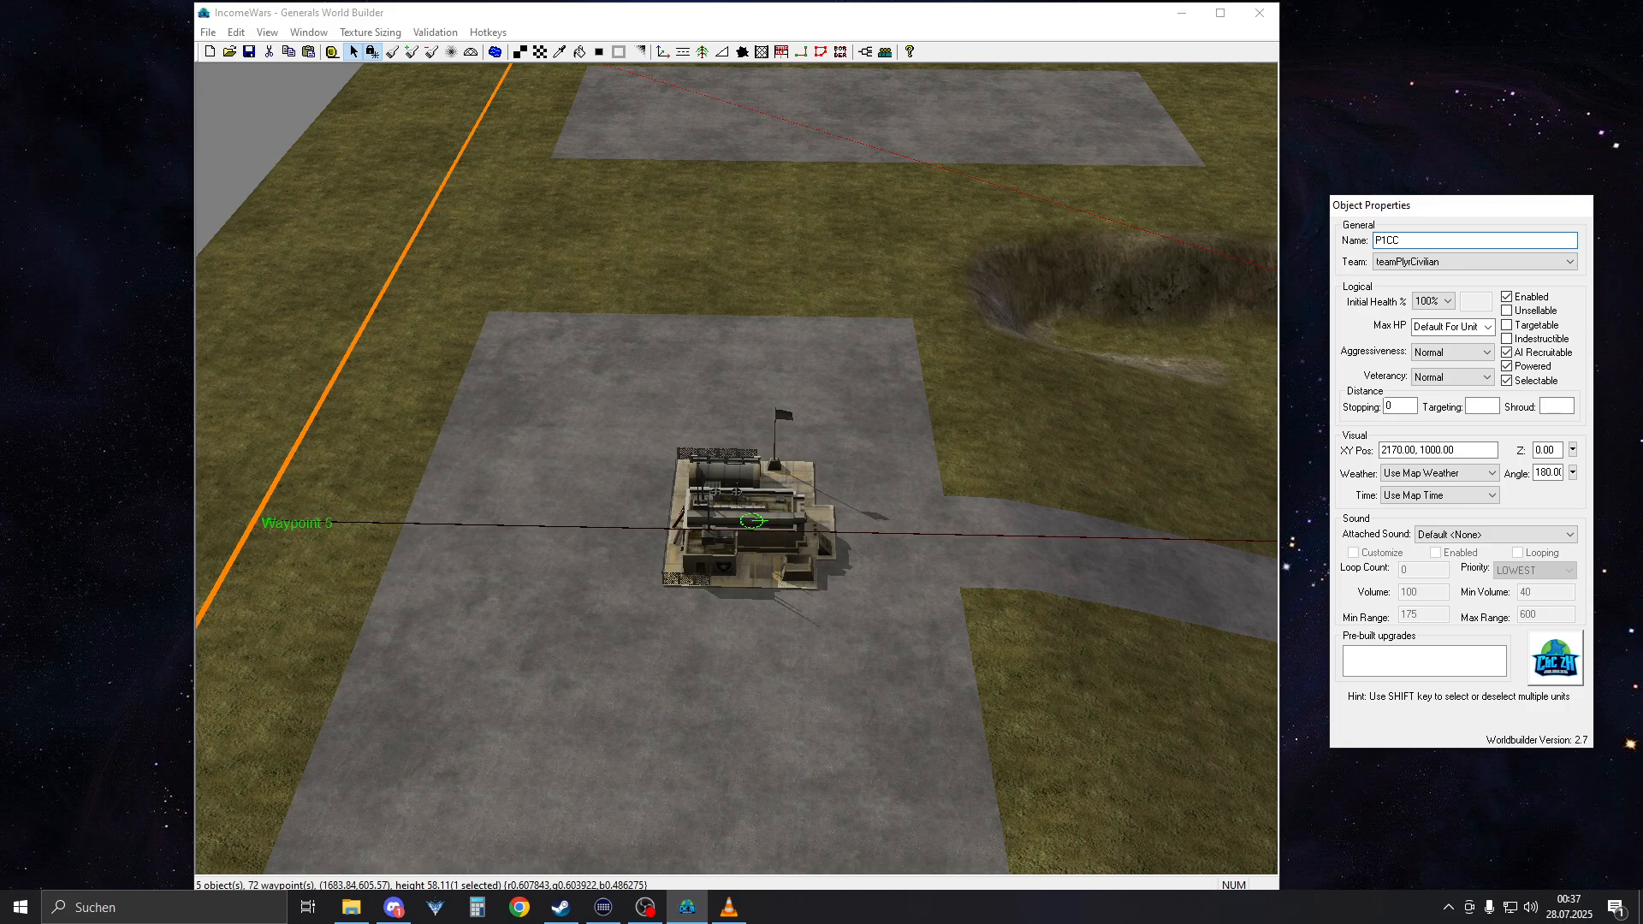
right_click(1226, 328)
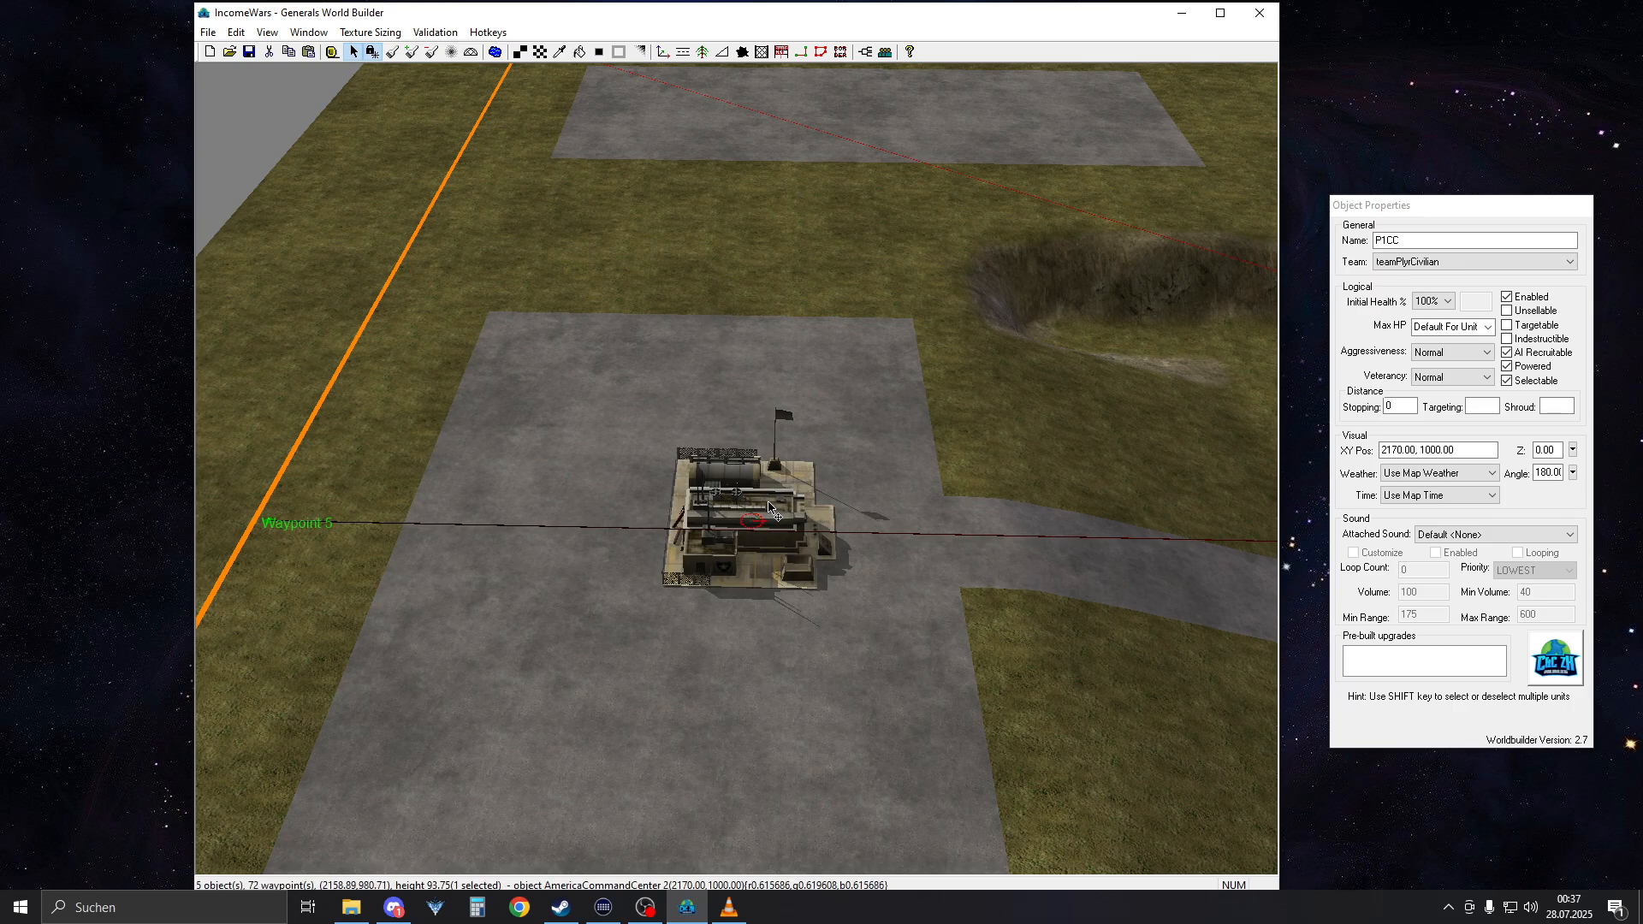
Go to the concrete strip in the Waypoint 2 corner and activate the object placement tool
middle_drag(768, 507, 689, 791)
right_drag(689, 791, 759, 158)
right_drag(738, 693, 727, 522)
right_drag(695, 812, 650, 382)
drag(558, 382, 1060, 681)
right_drag(695, 342, 671, 392)
scroll(678, 411, up, 4)
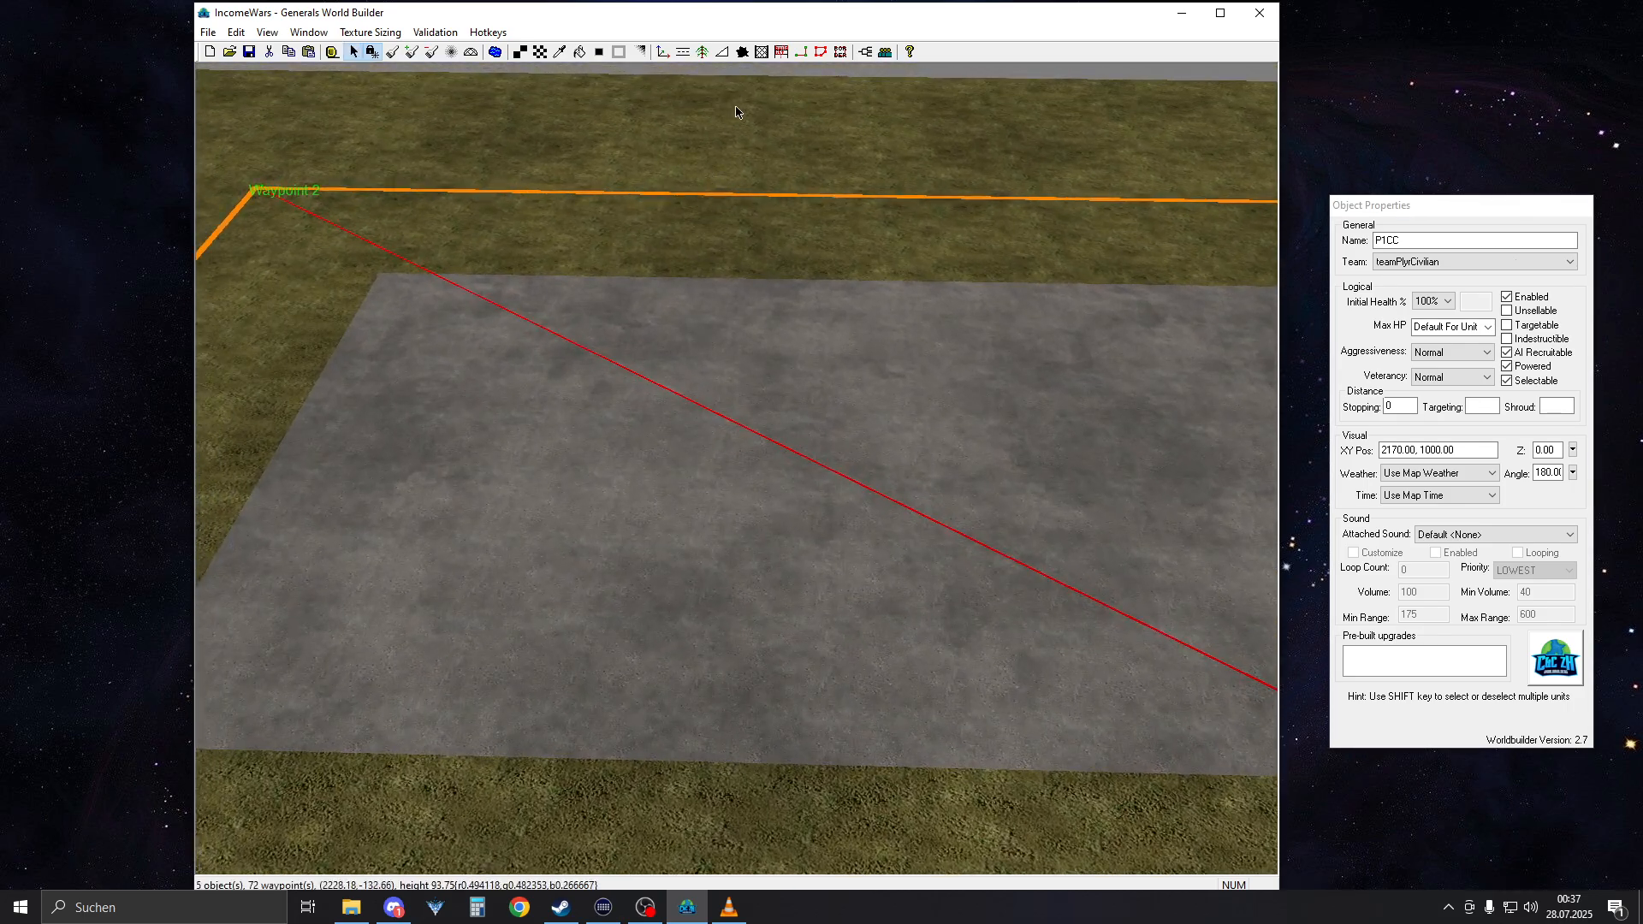
click(663, 51)
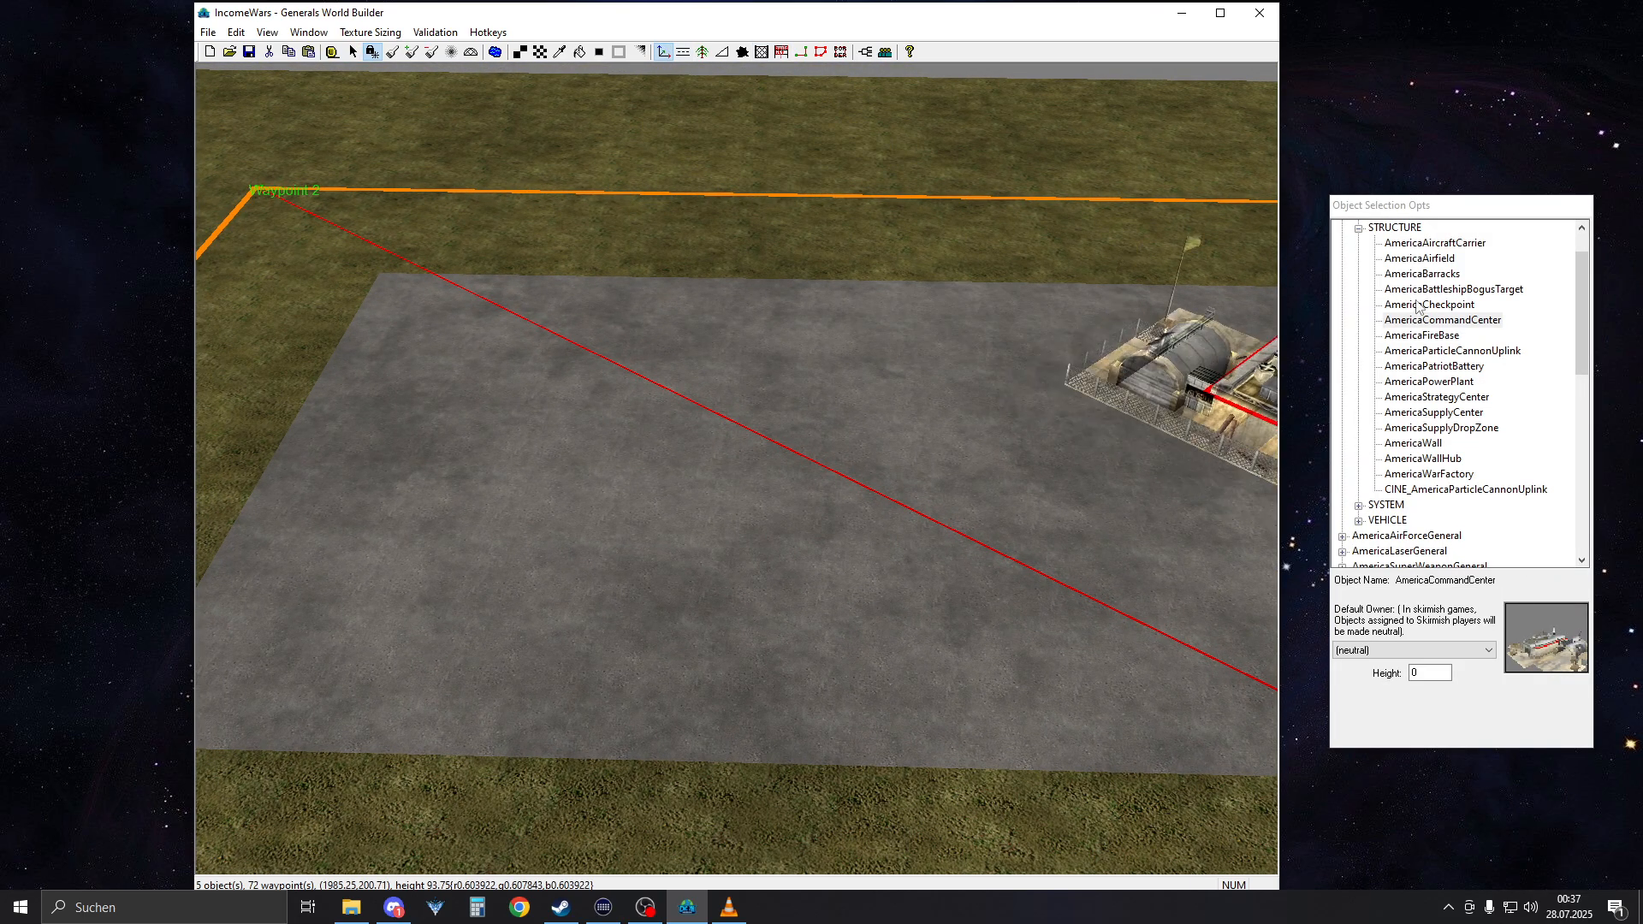
Add a new player to the map's player list using the FactionAmerica template
click(236, 32)
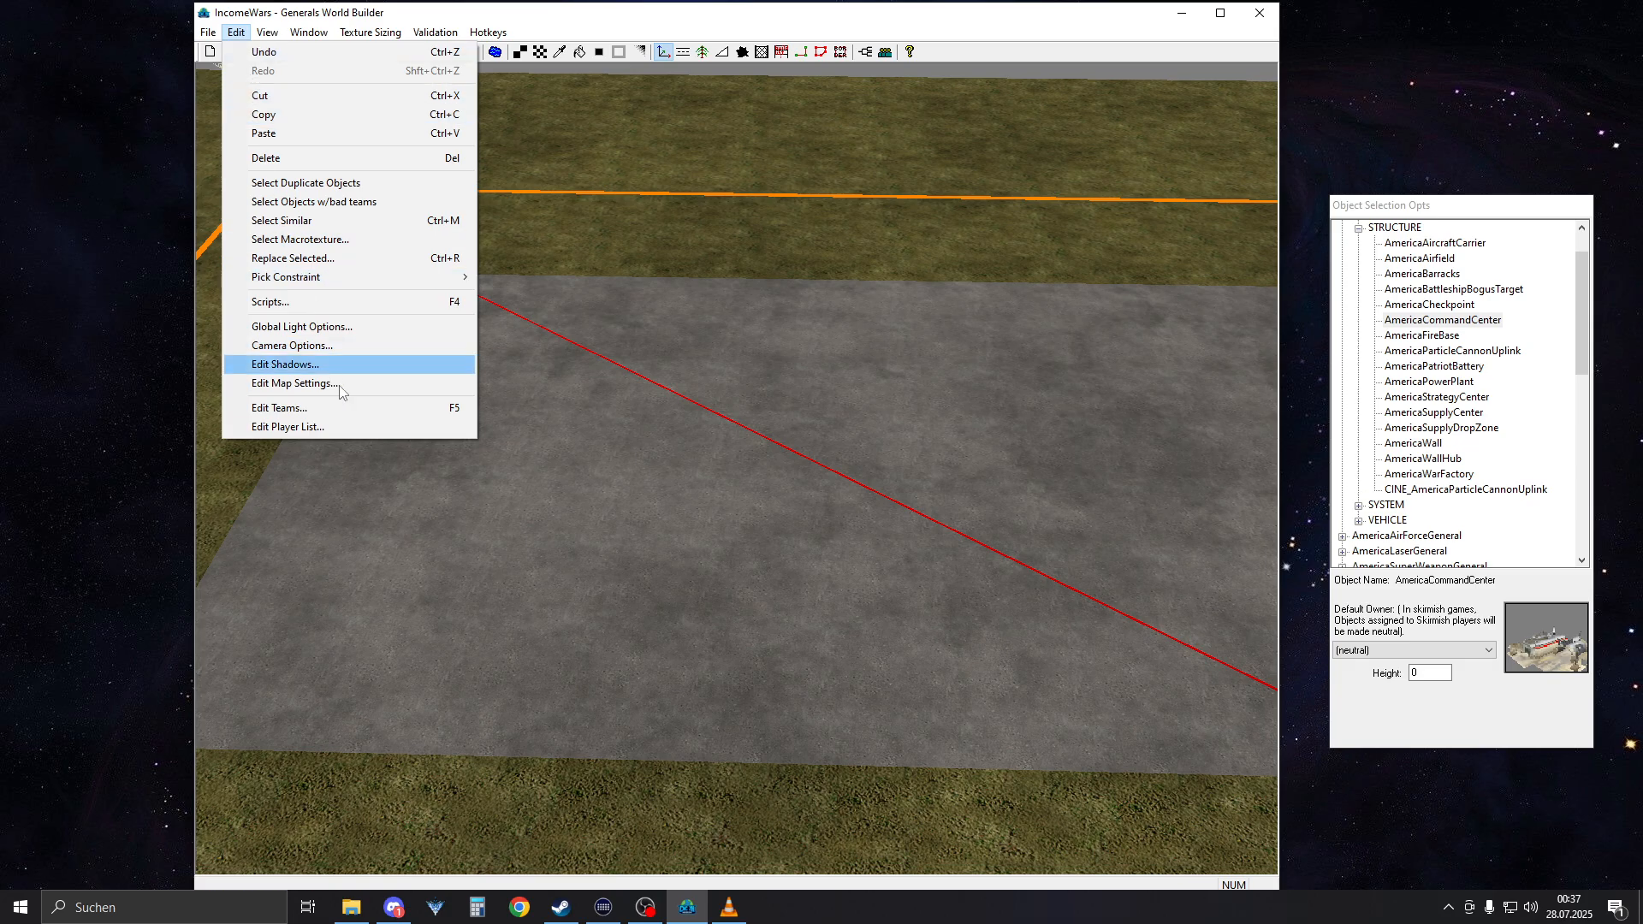
click(341, 428)
click(608, 228)
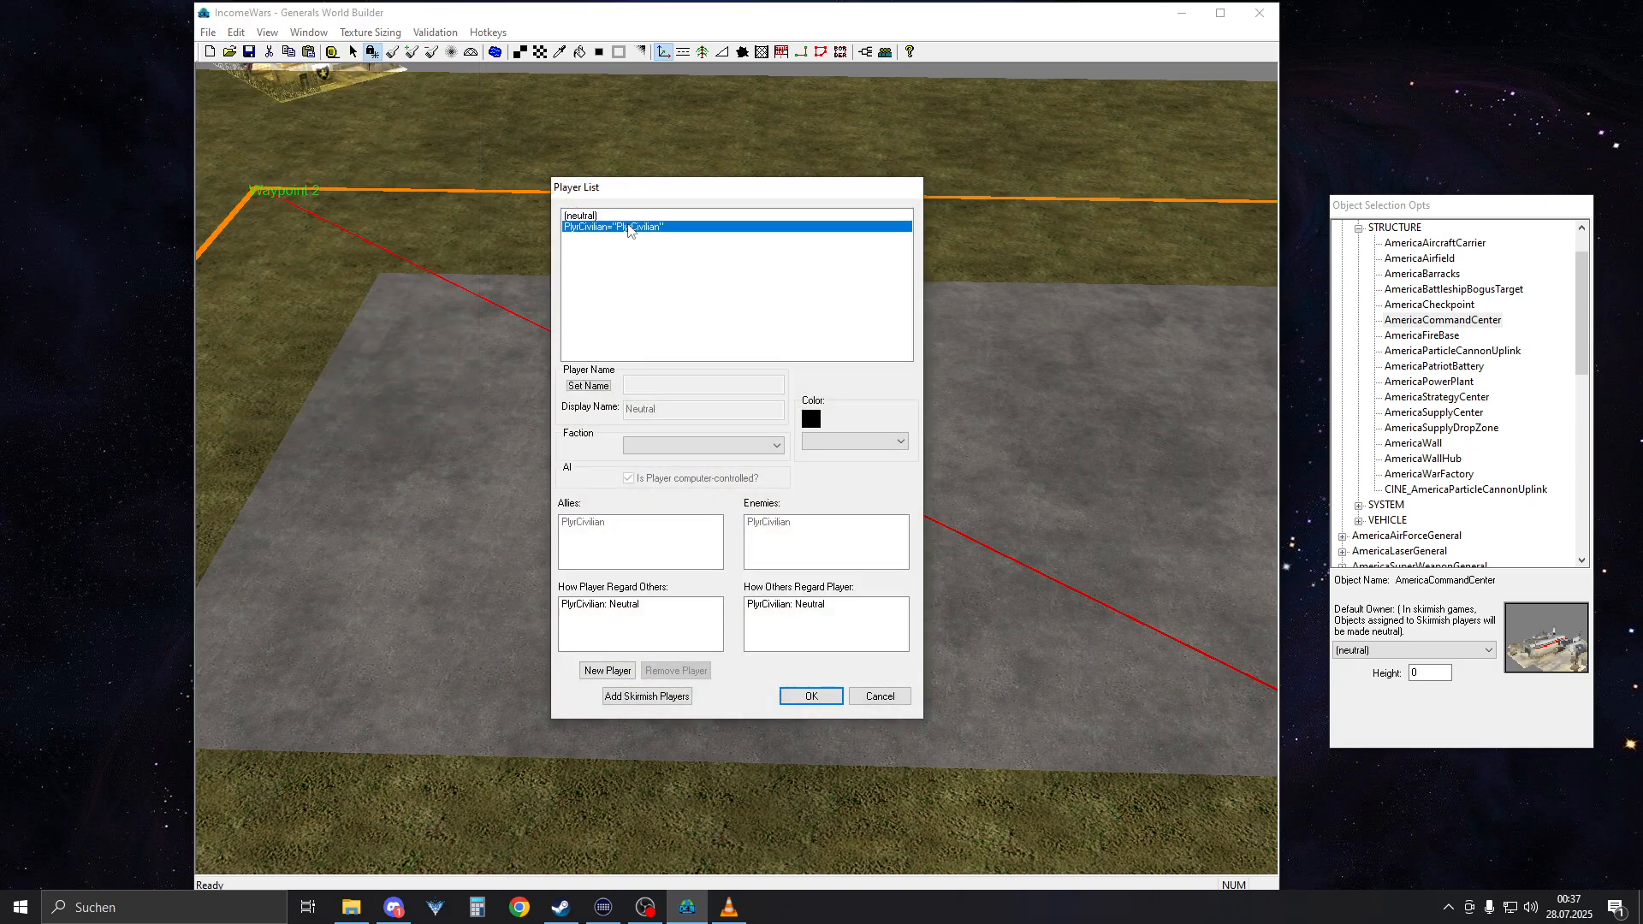
click(606, 671)
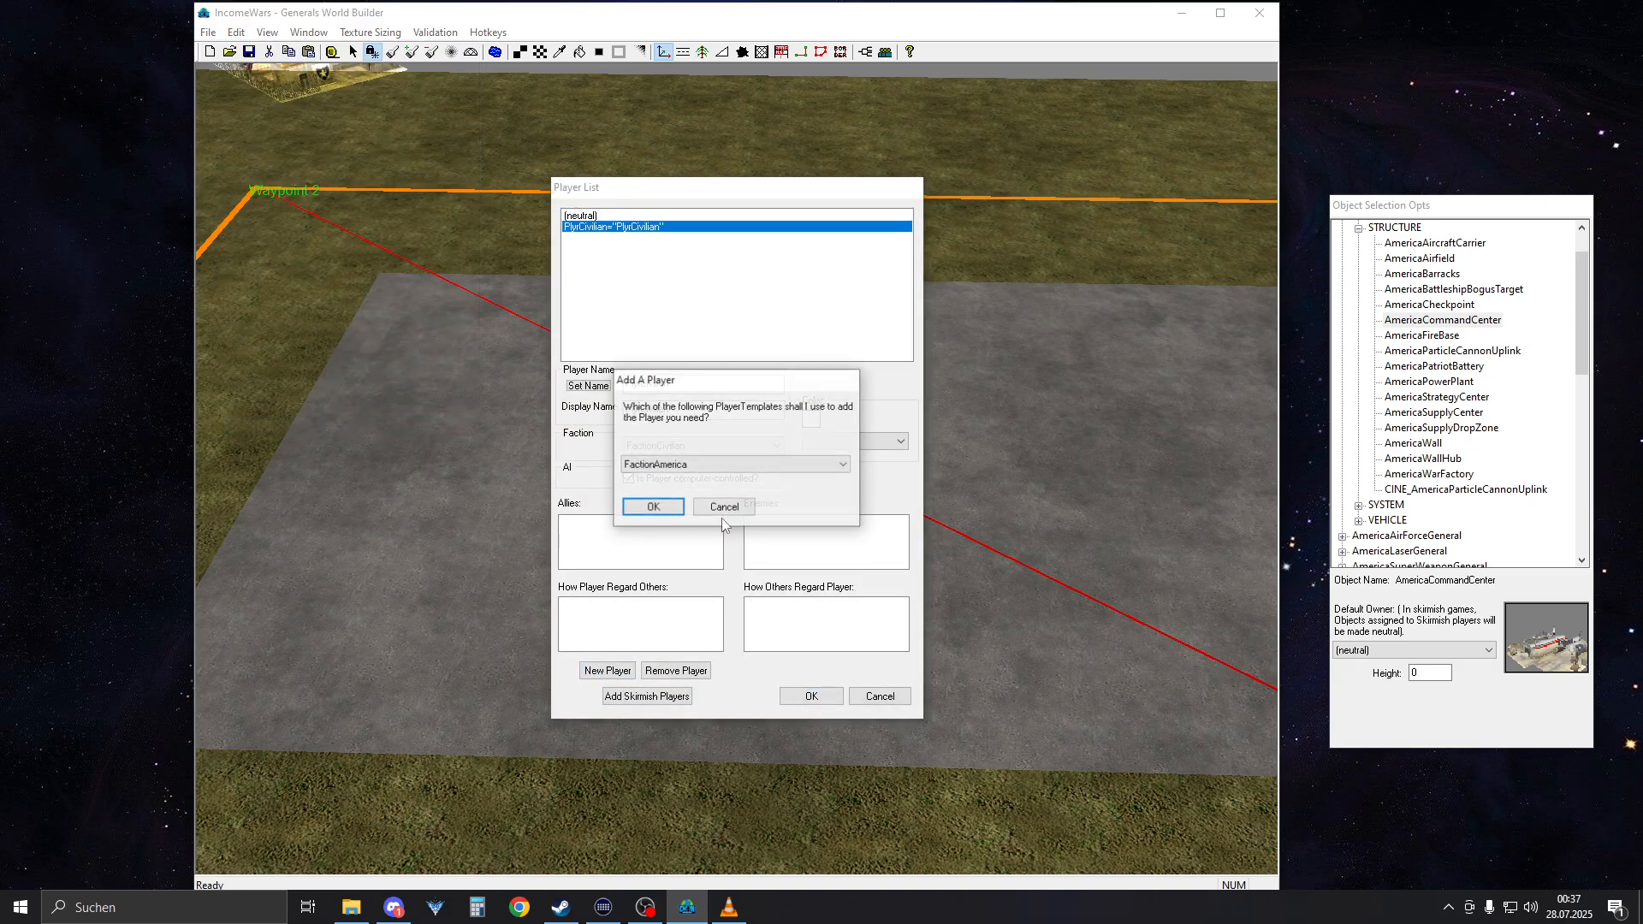
click(715, 464)
click(679, 489)
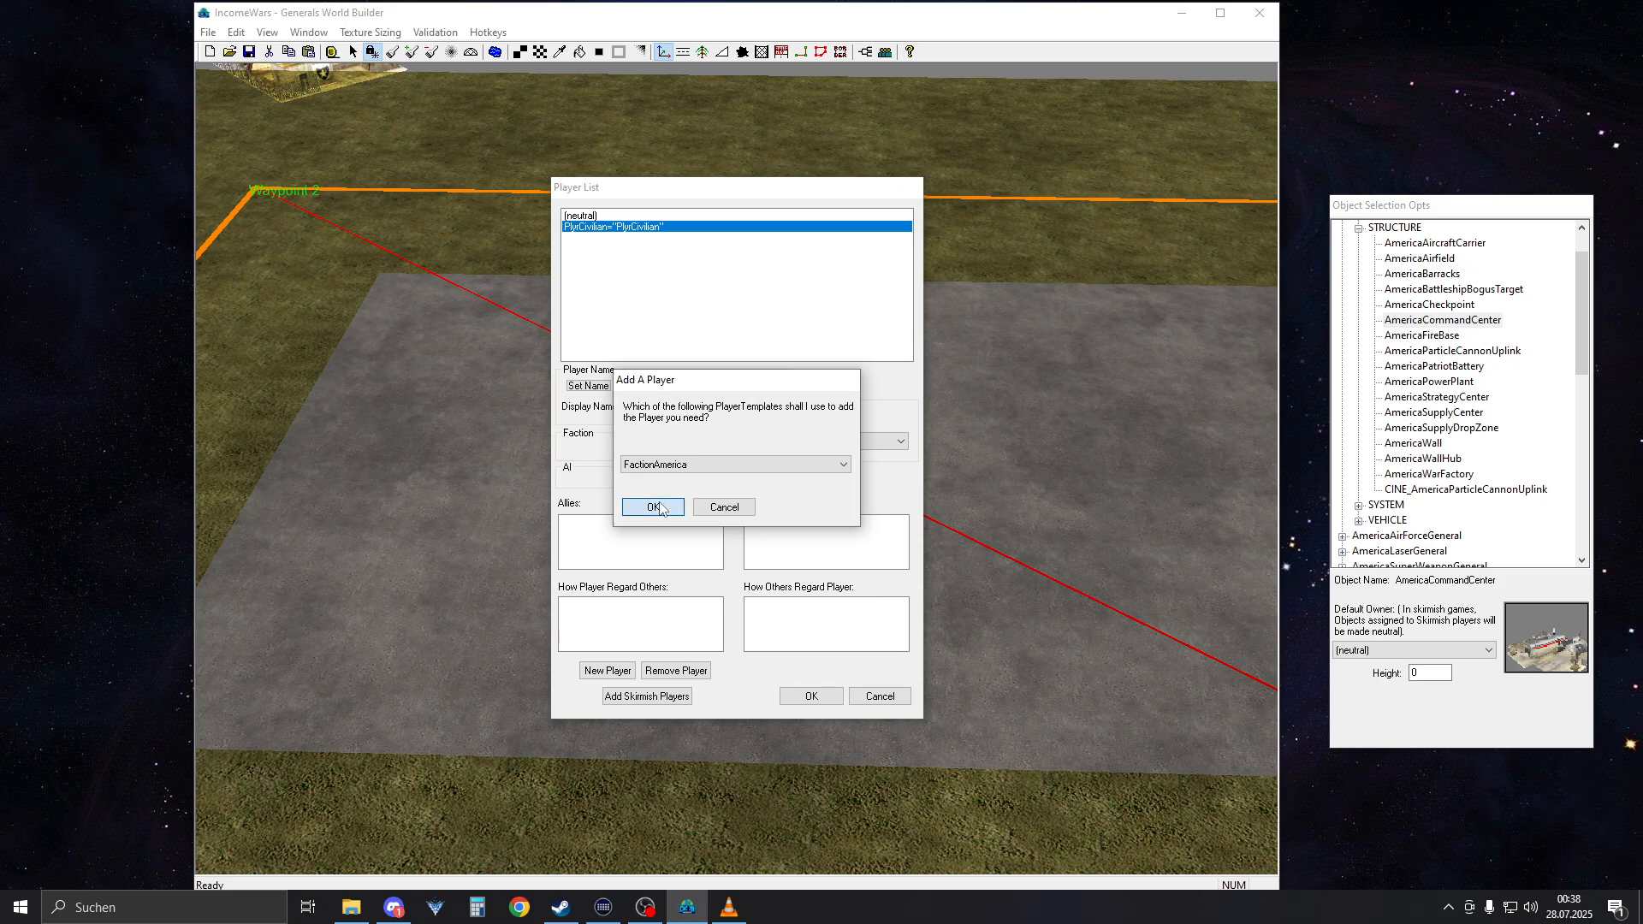
click(652, 507)
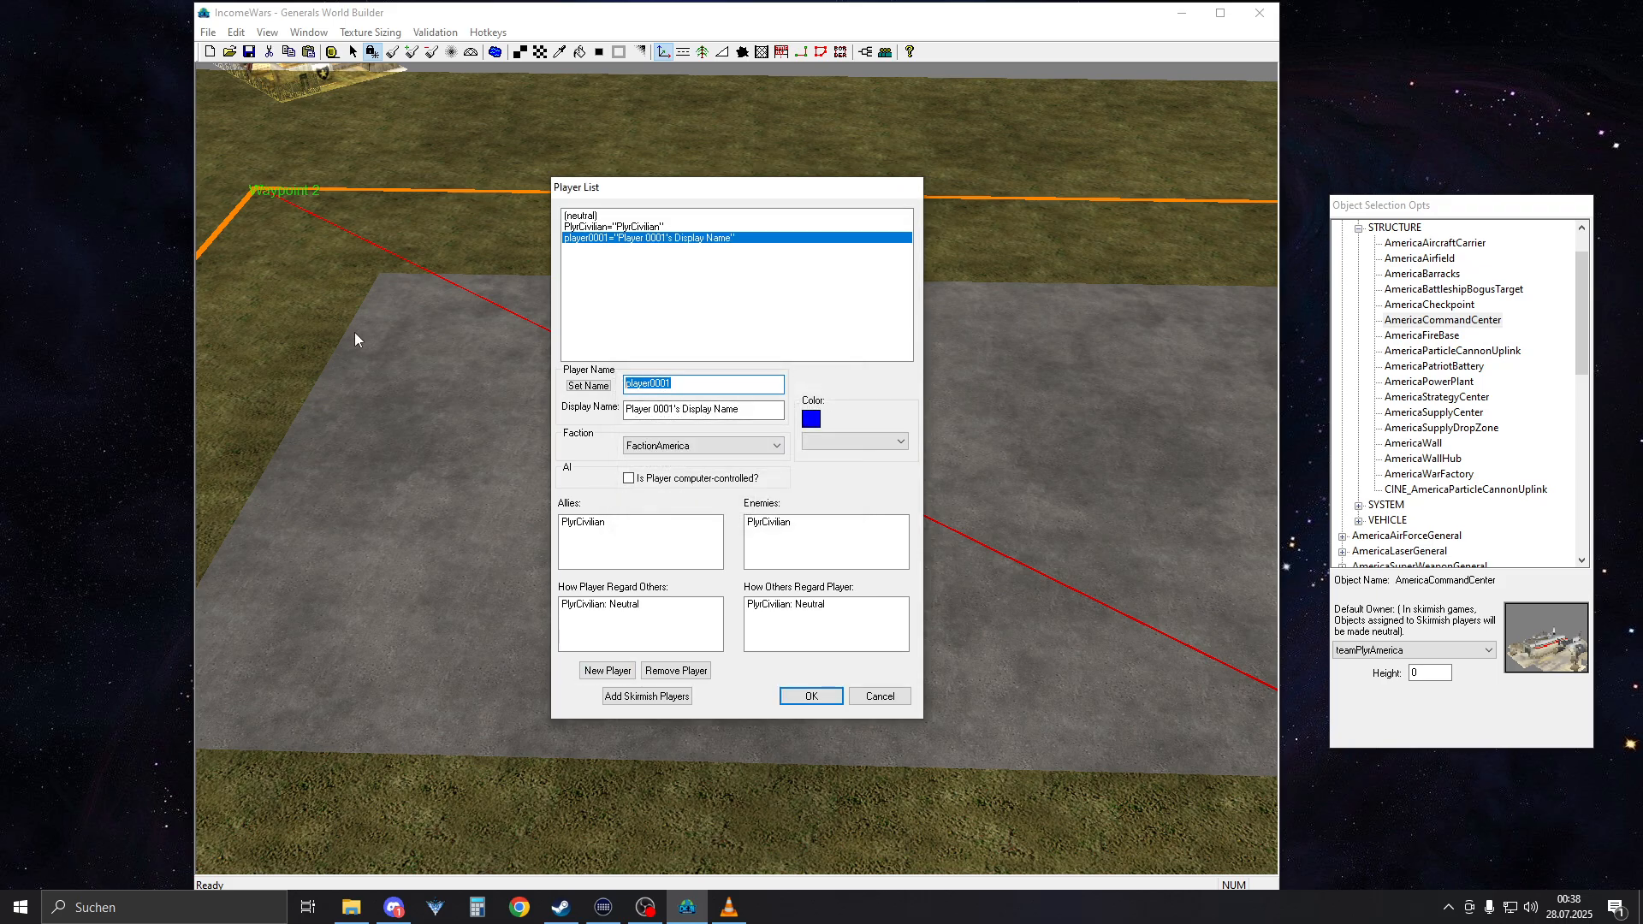
Set the new player's name and display name to P1, choose Blue as its color, and save the player list
click(589, 386)
key(ctrl+c)
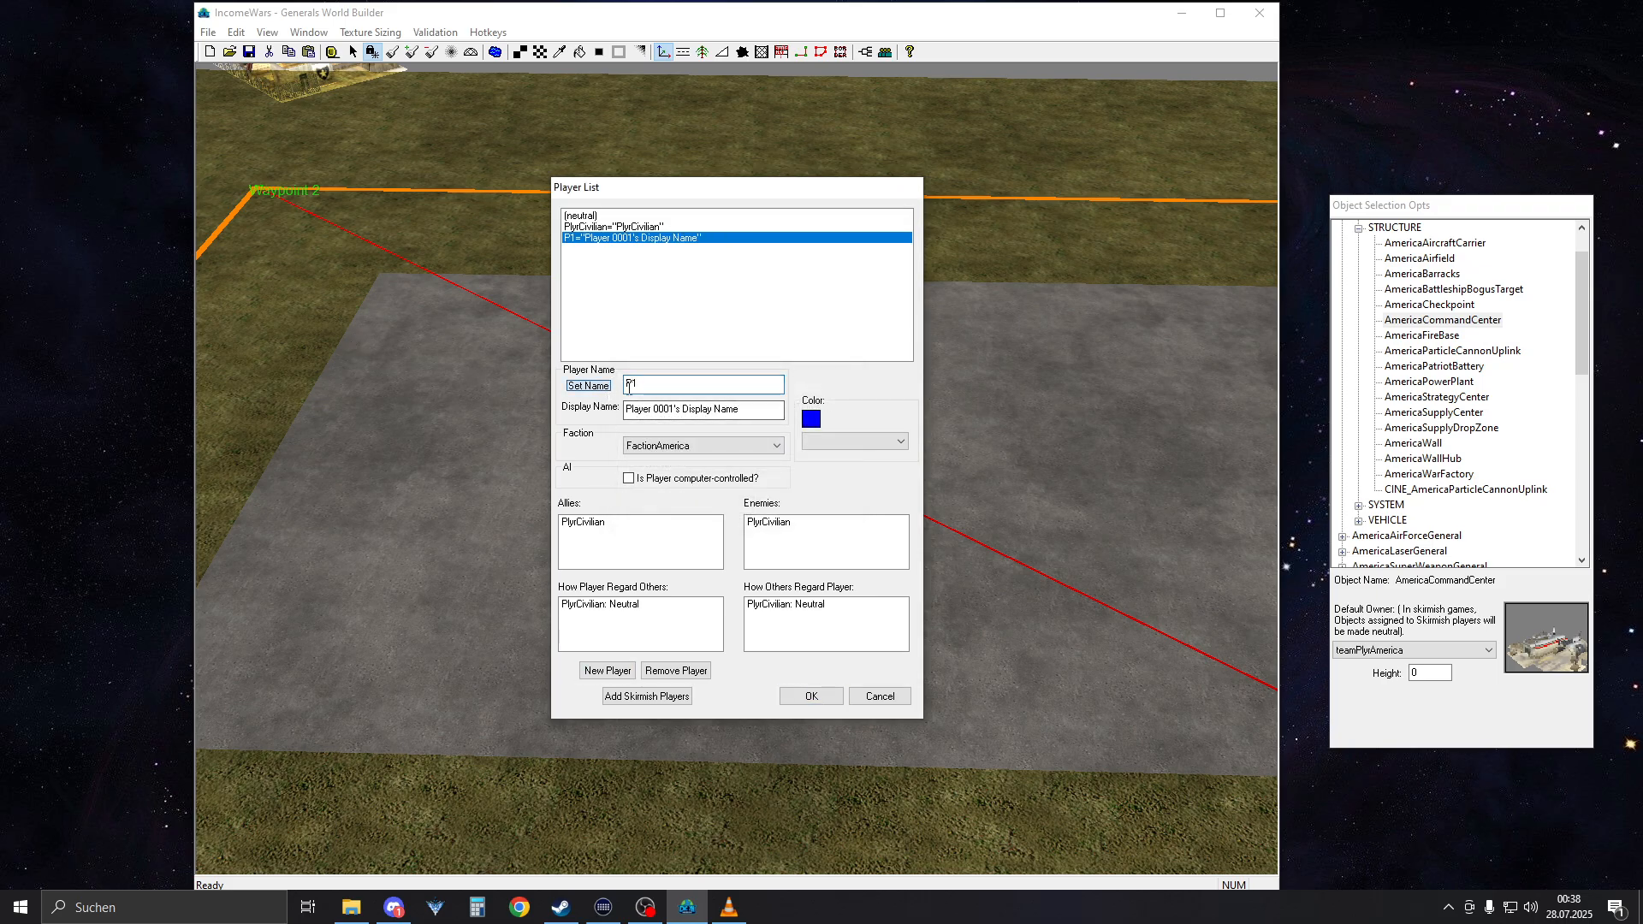
drag(758, 413, 614, 421)
key(ctrl+v)
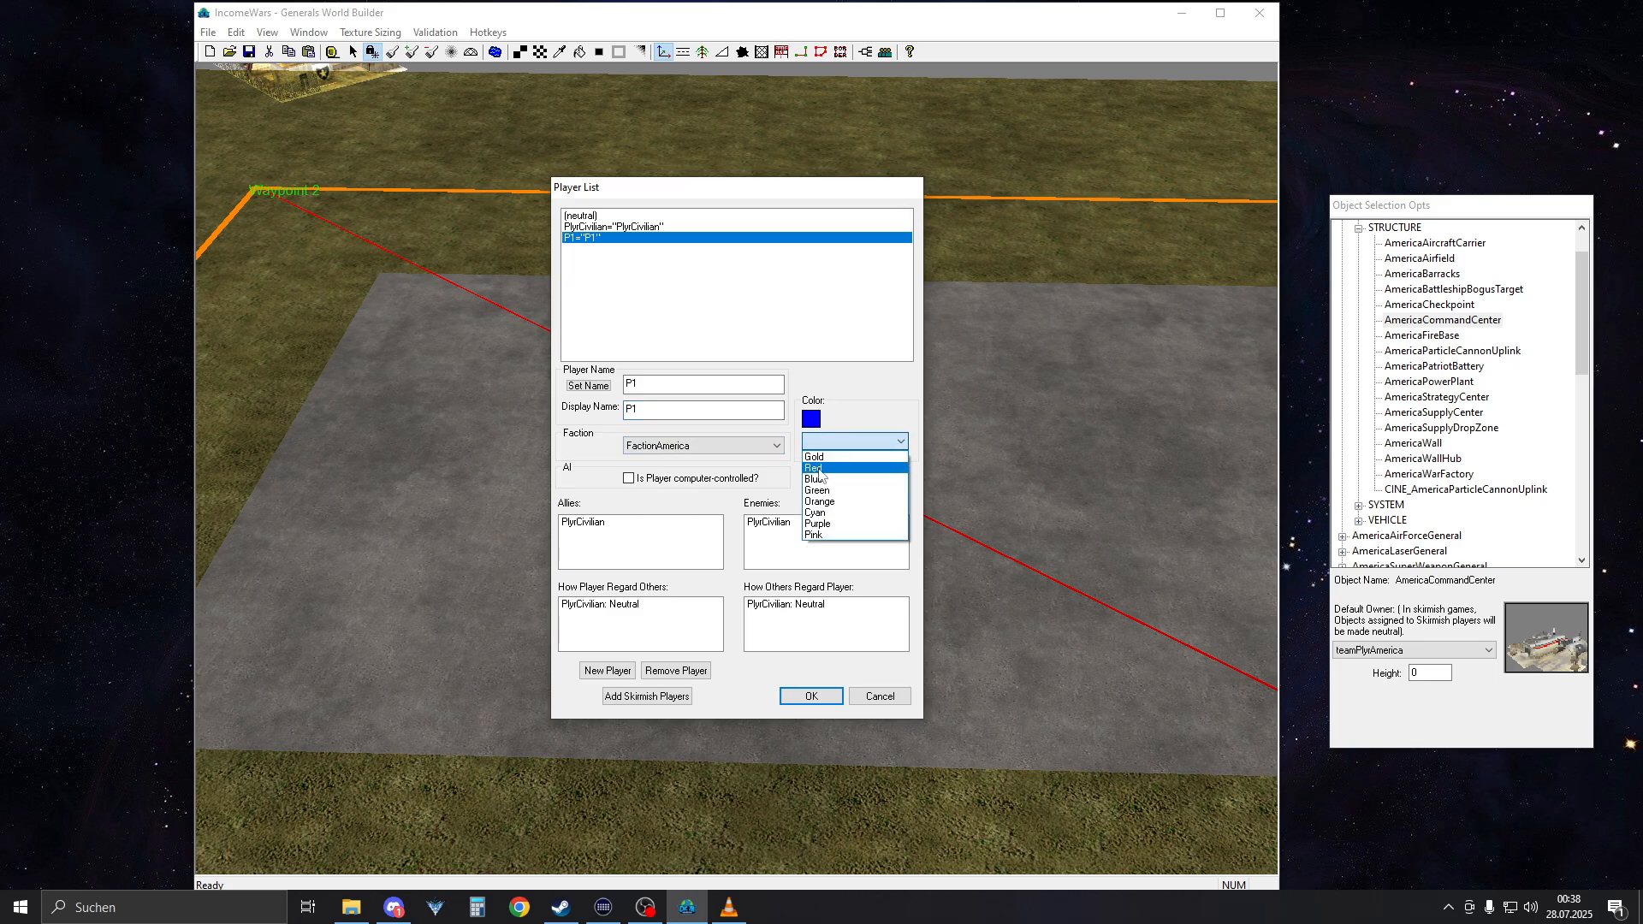
click(821, 481)
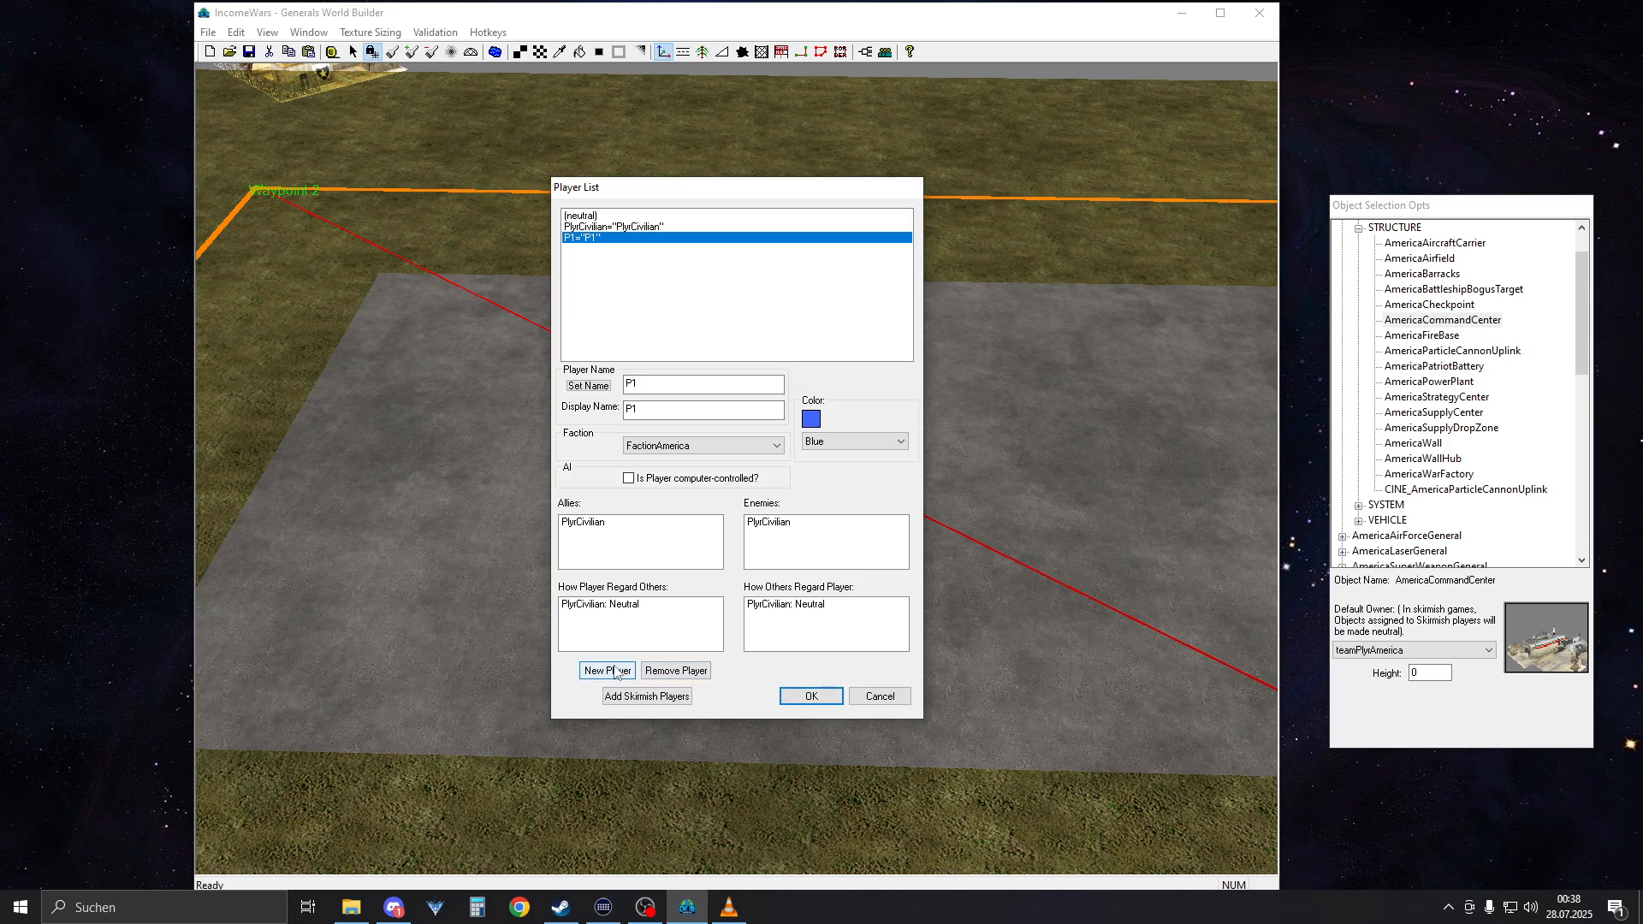
click(811, 696)
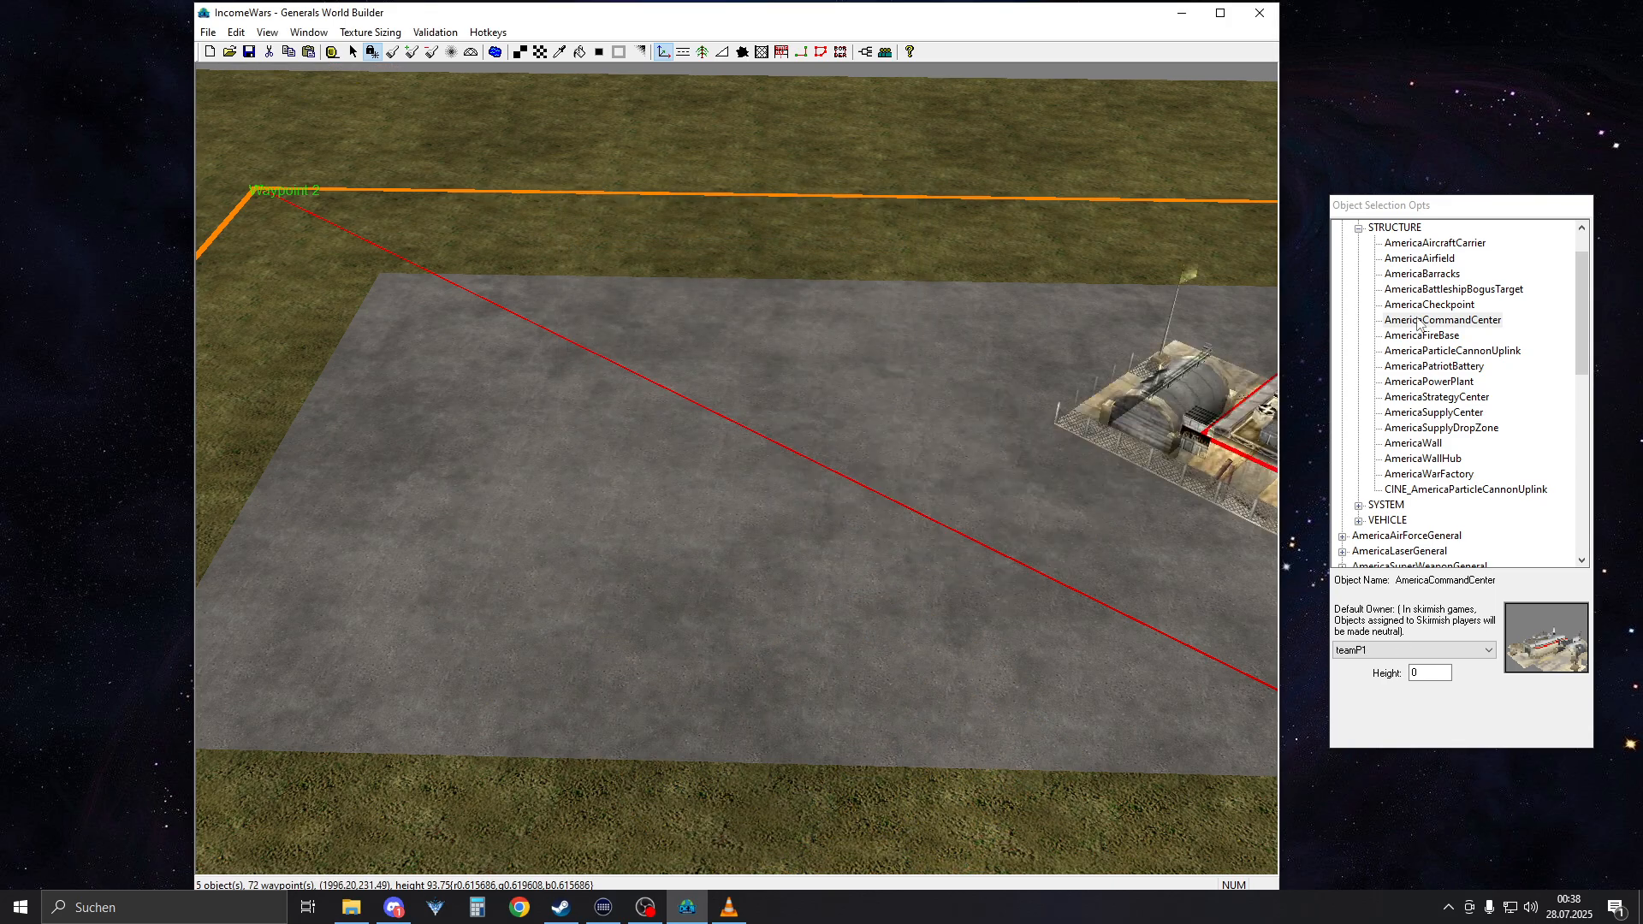
Collapse the expanded America and China object categories, and expand only America's INFANTRY group
click(1358, 229)
scroll(1377, 308, up, 1)
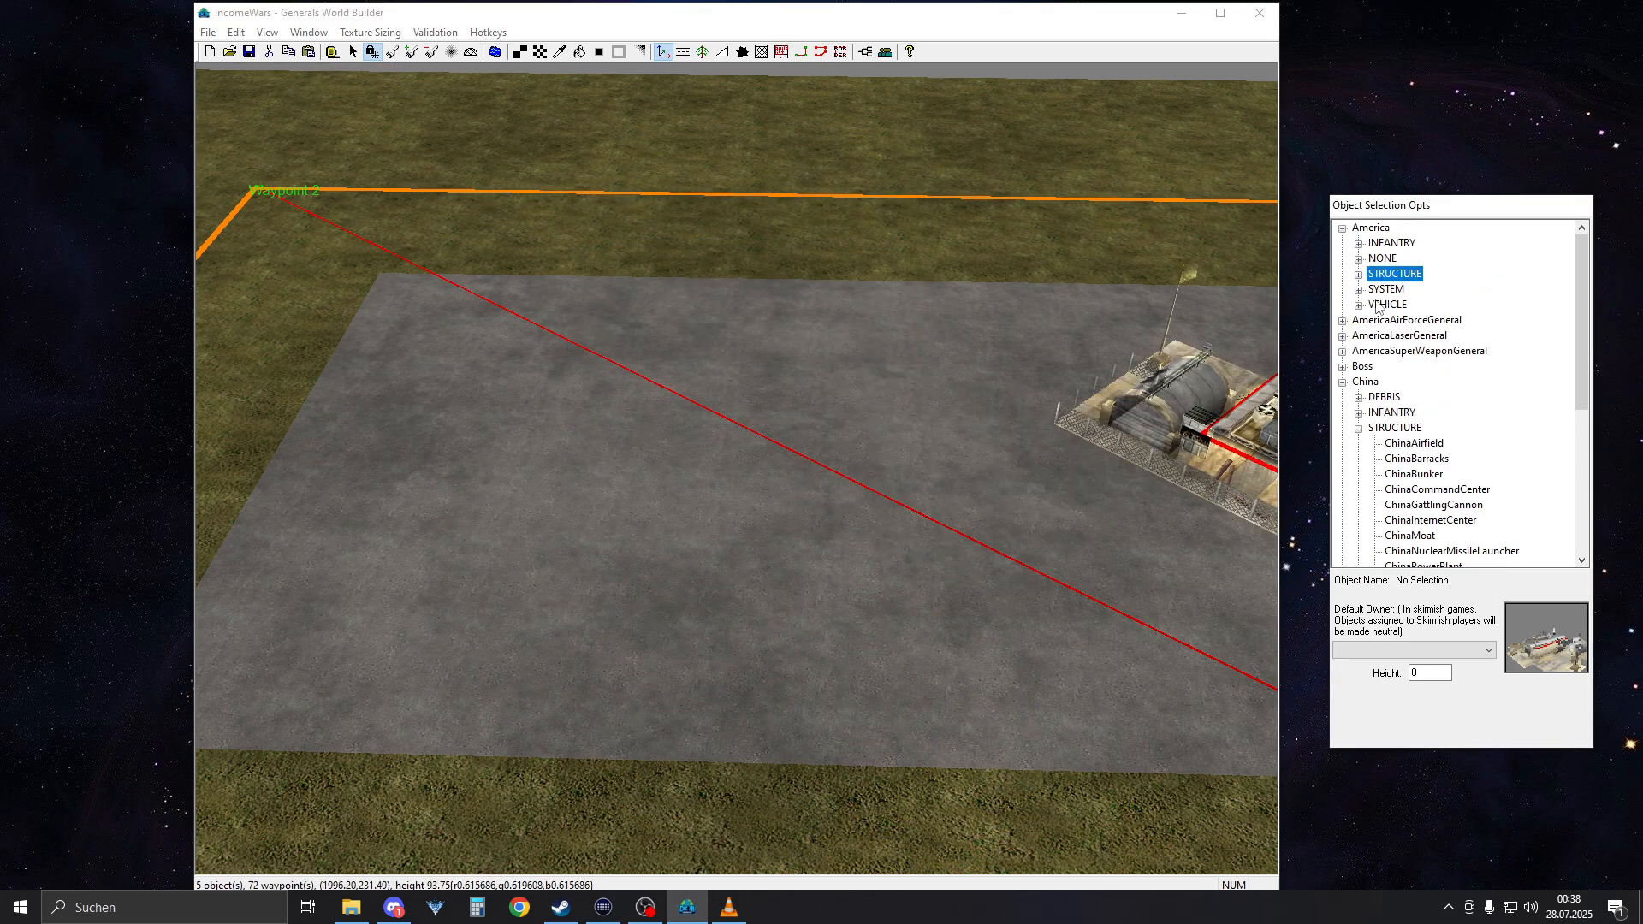
click(1342, 229)
click(1342, 306)
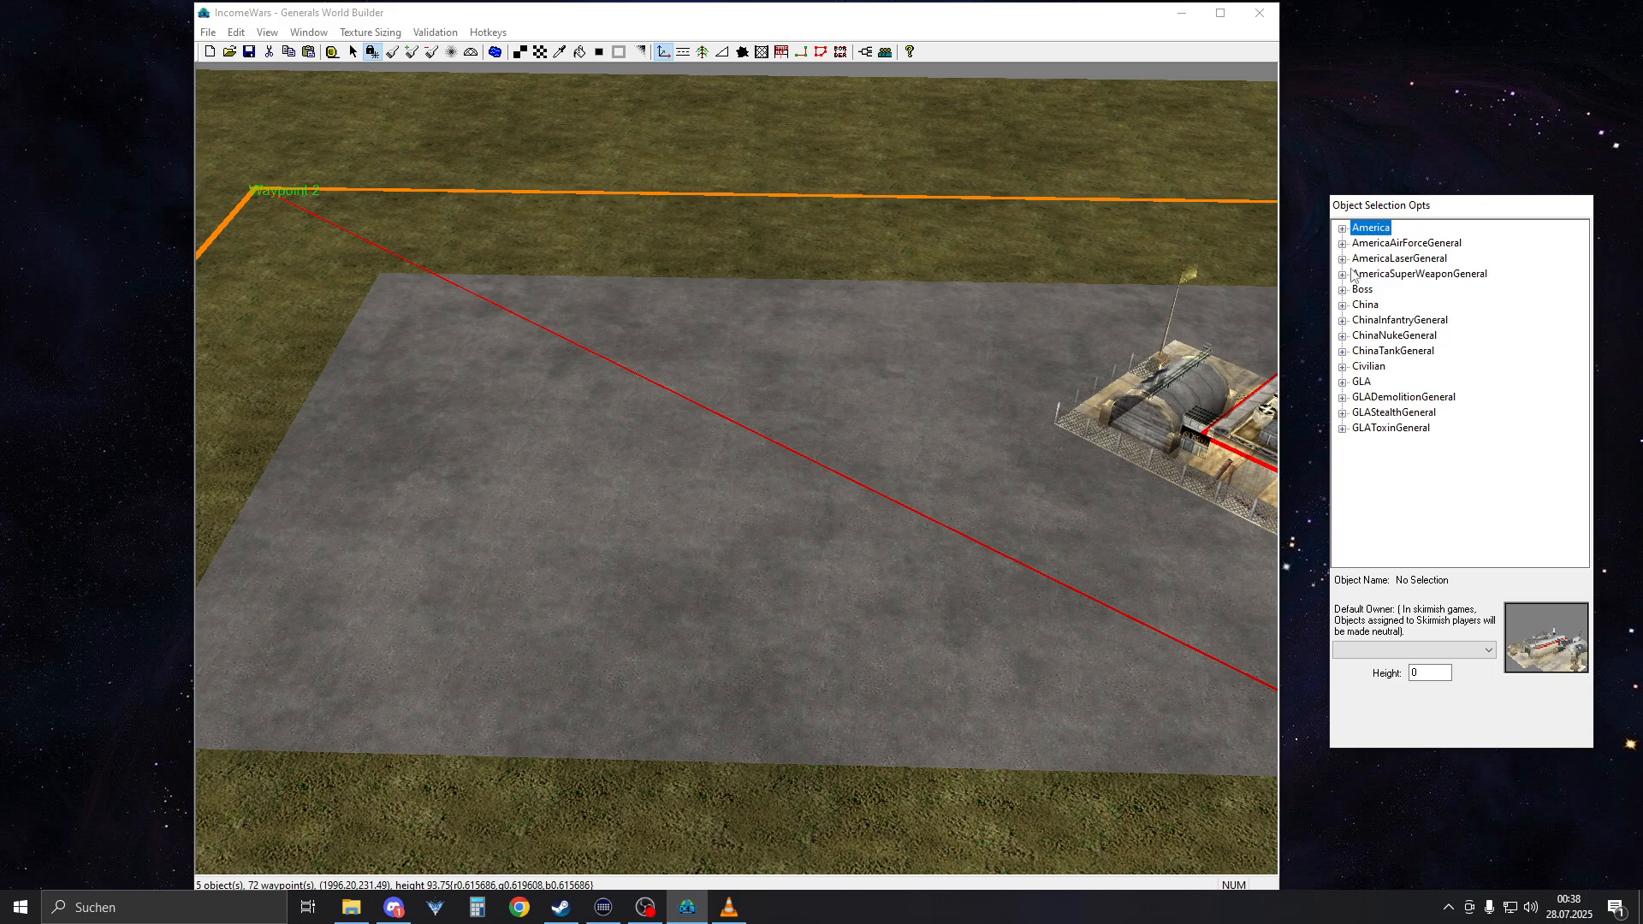
click(1343, 230)
click(1359, 245)
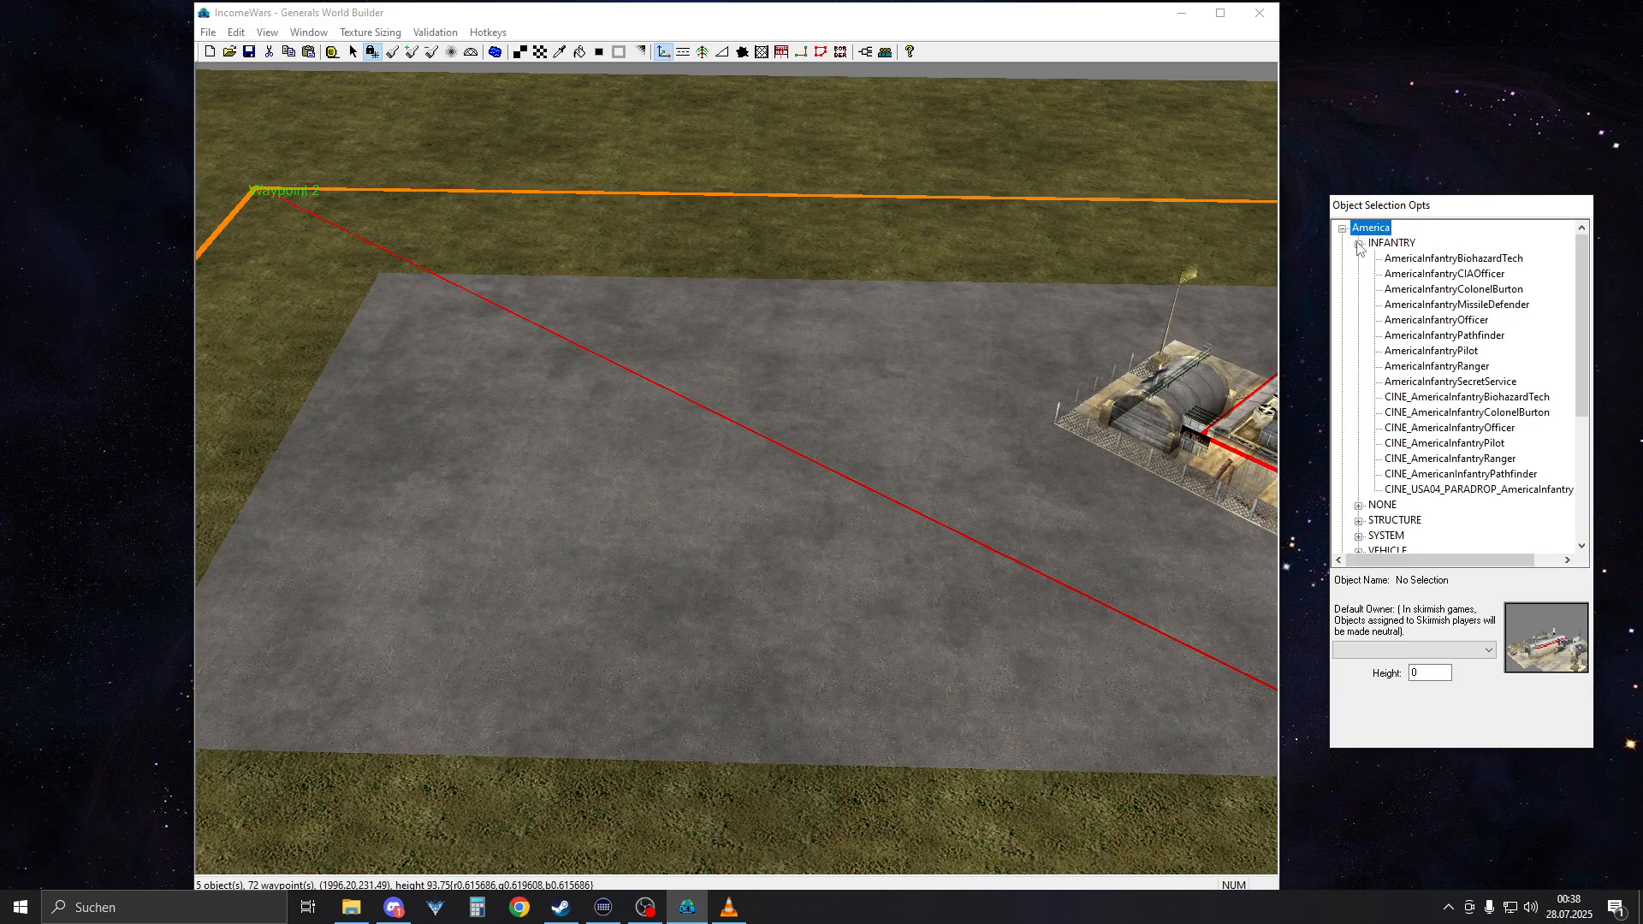
Preview the American infantry models, including the CINE variants, over the concrete strip to find a suitable unit
click(1469, 274)
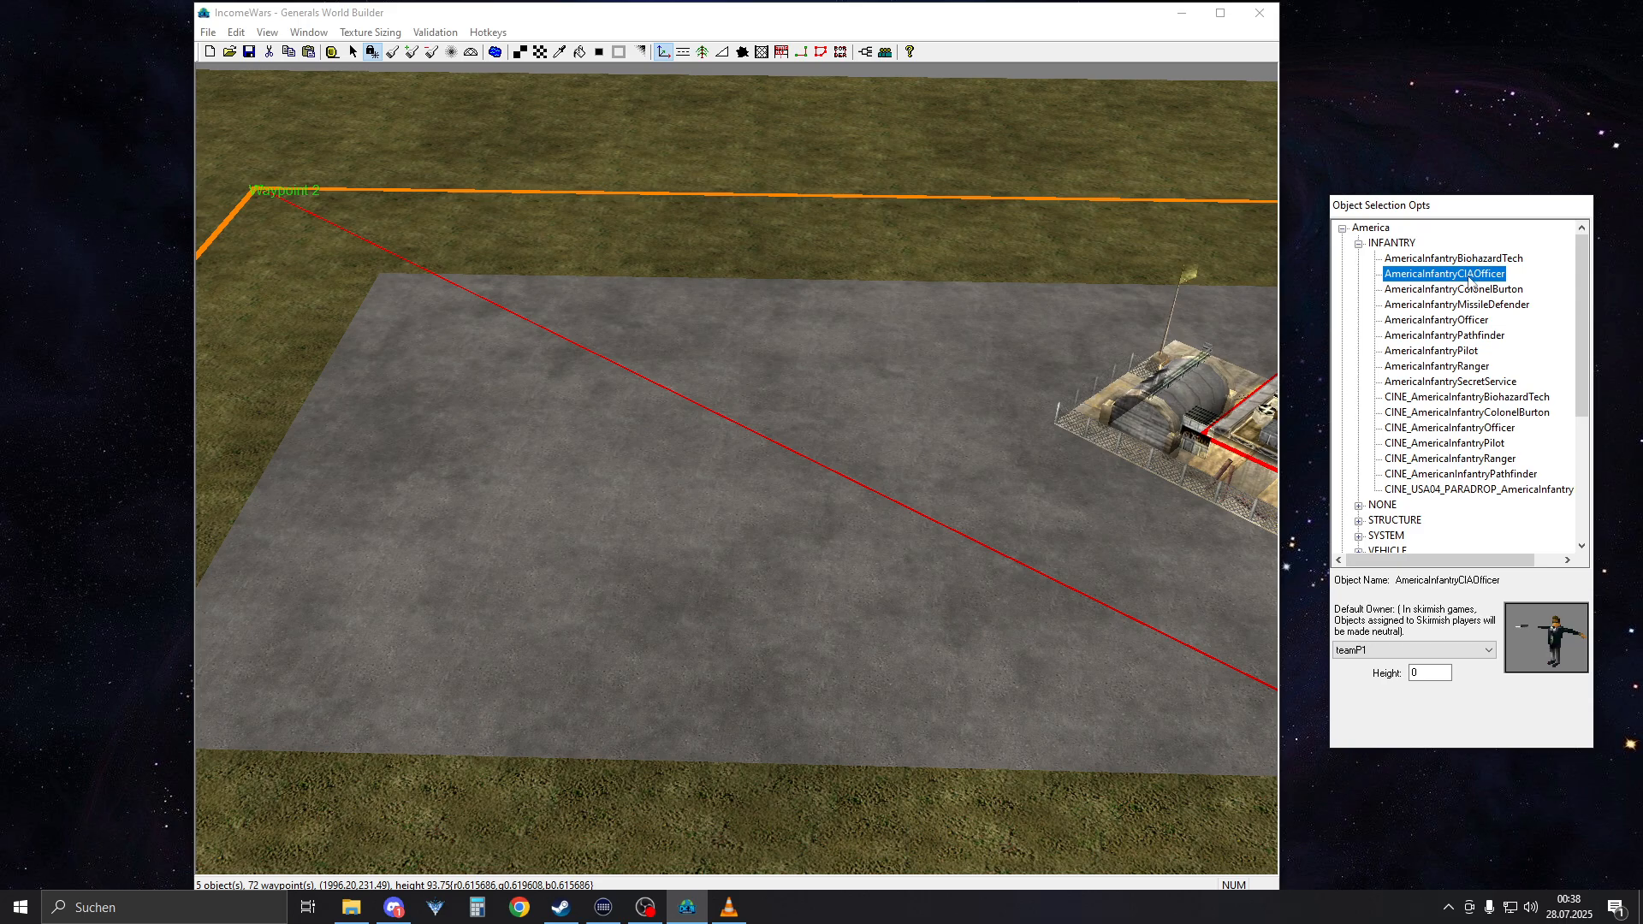
scroll(1085, 438, up, 5)
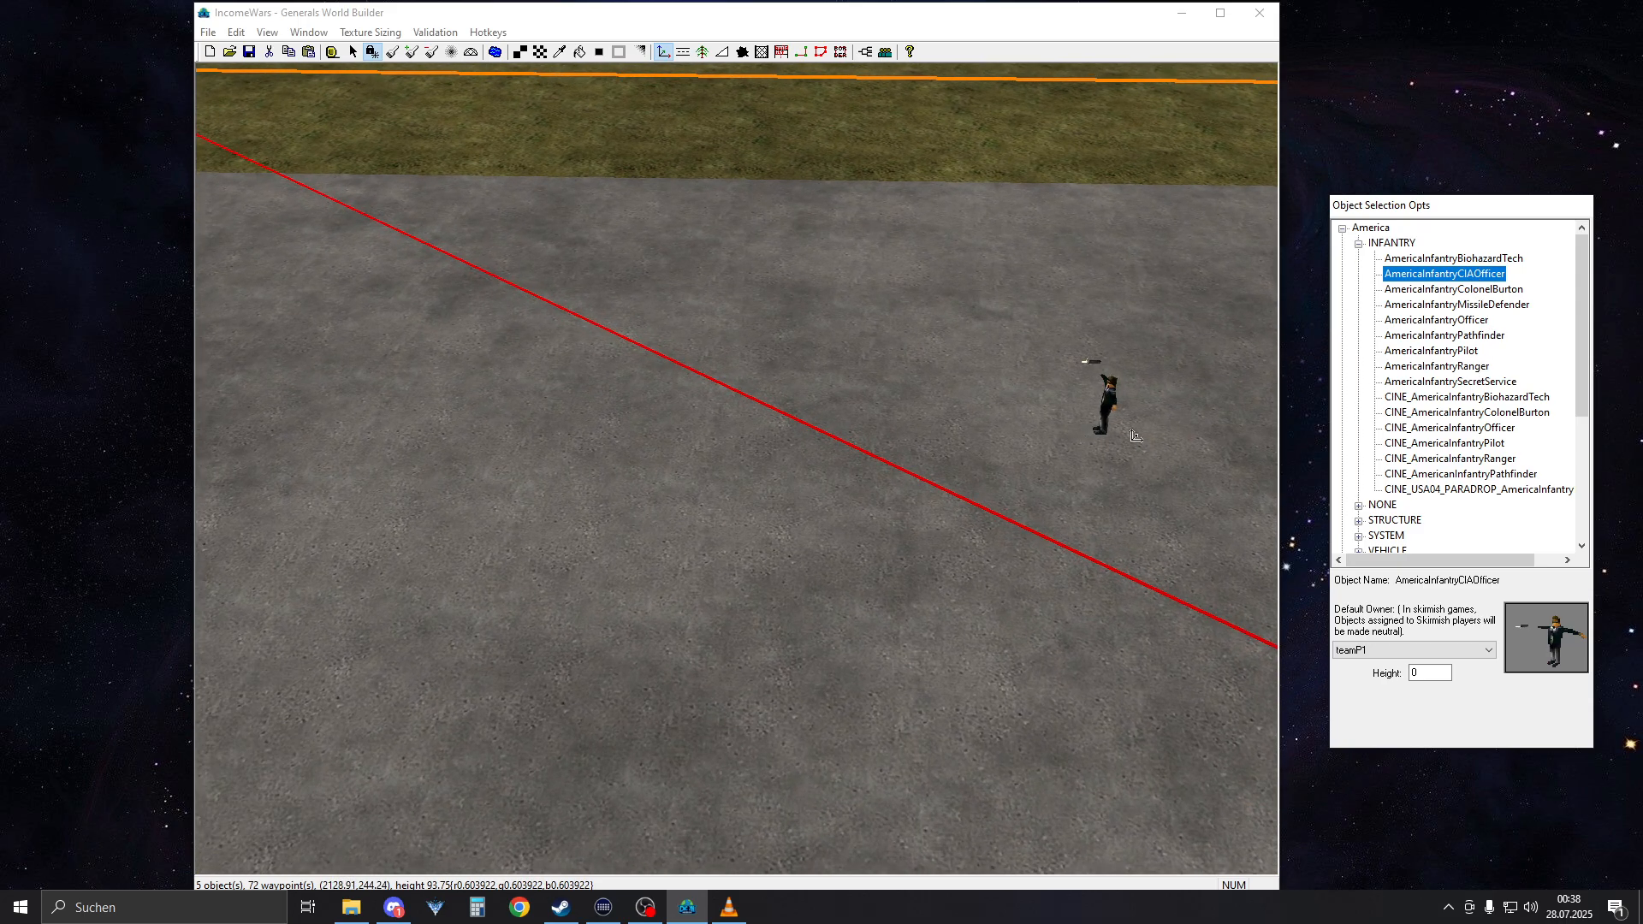
click(1450, 428)
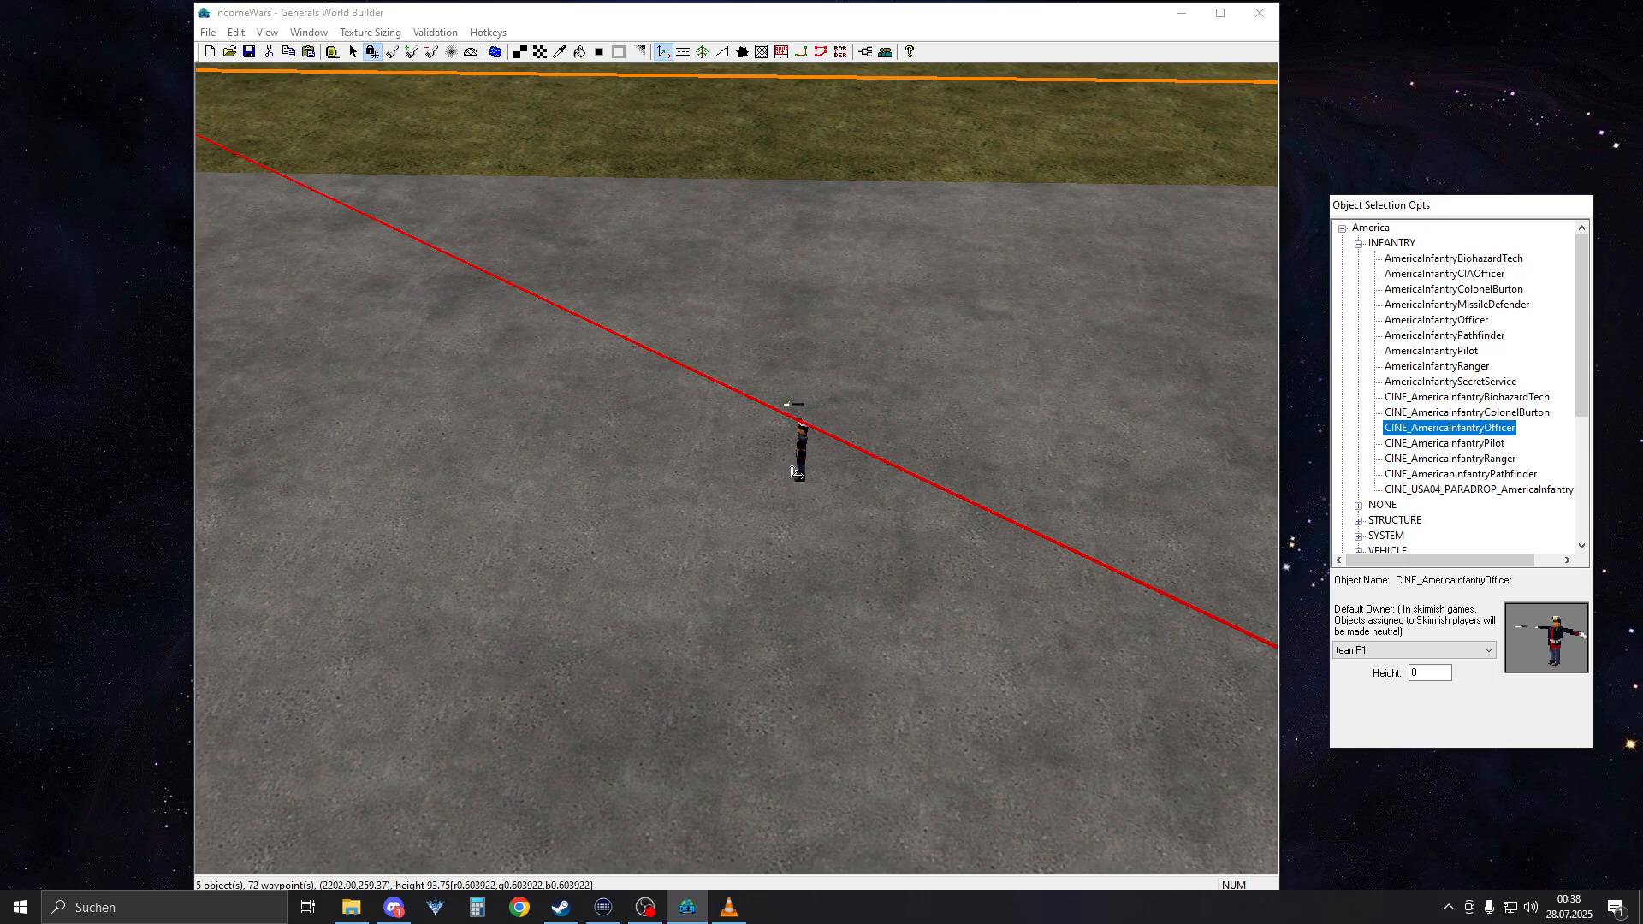
scroll(804, 478, down, 2)
click(1444, 443)
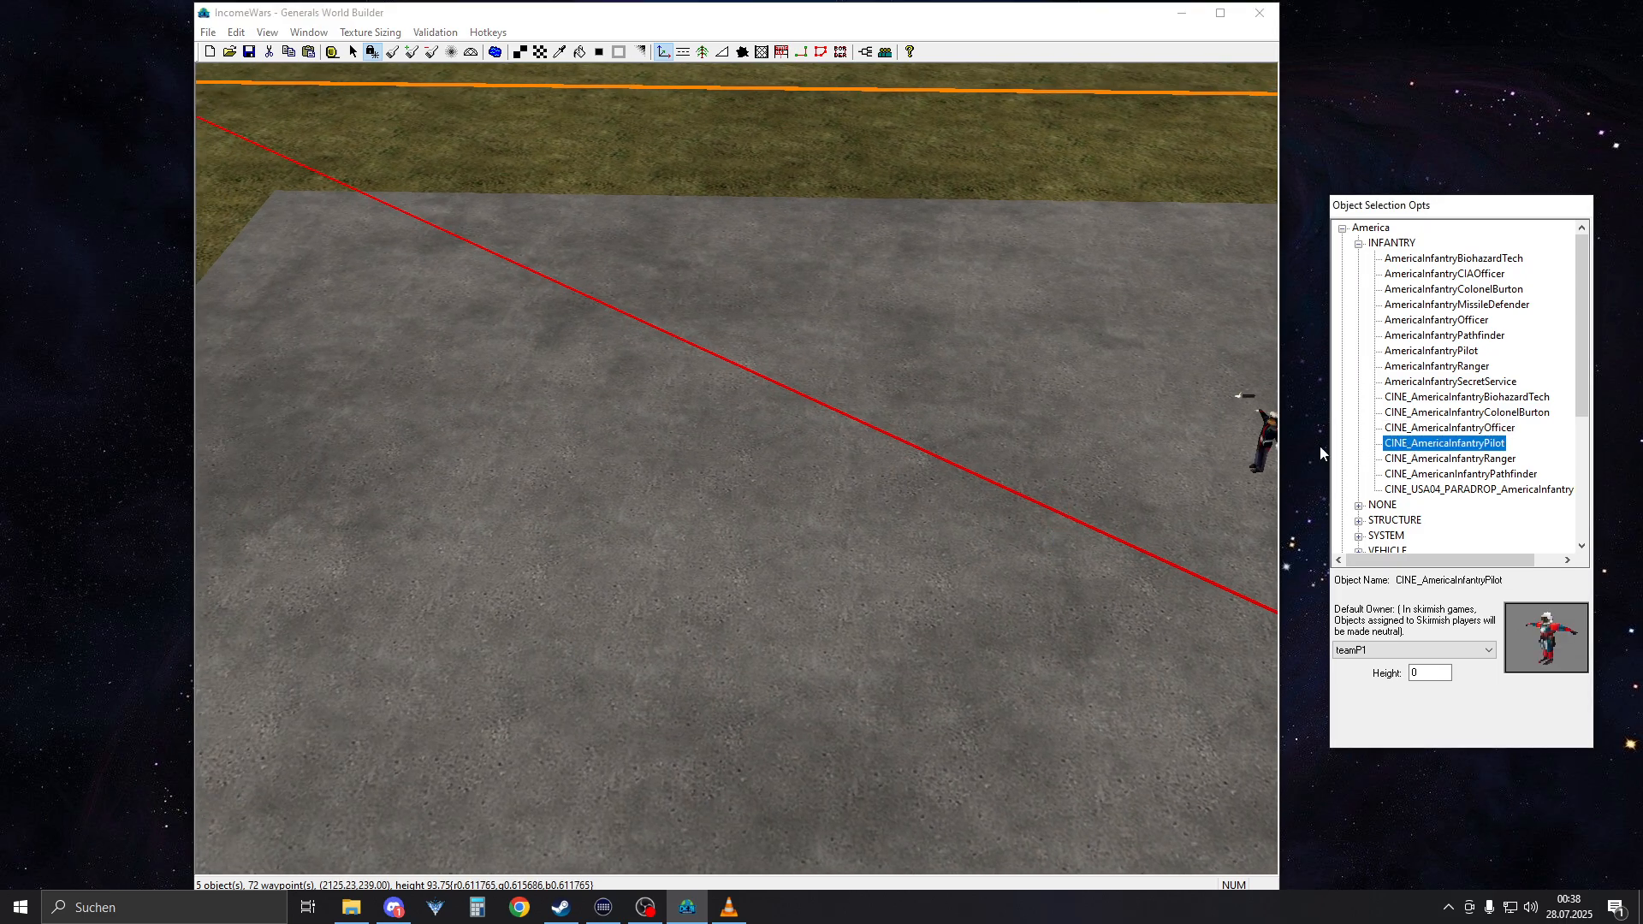
click(1454, 458)
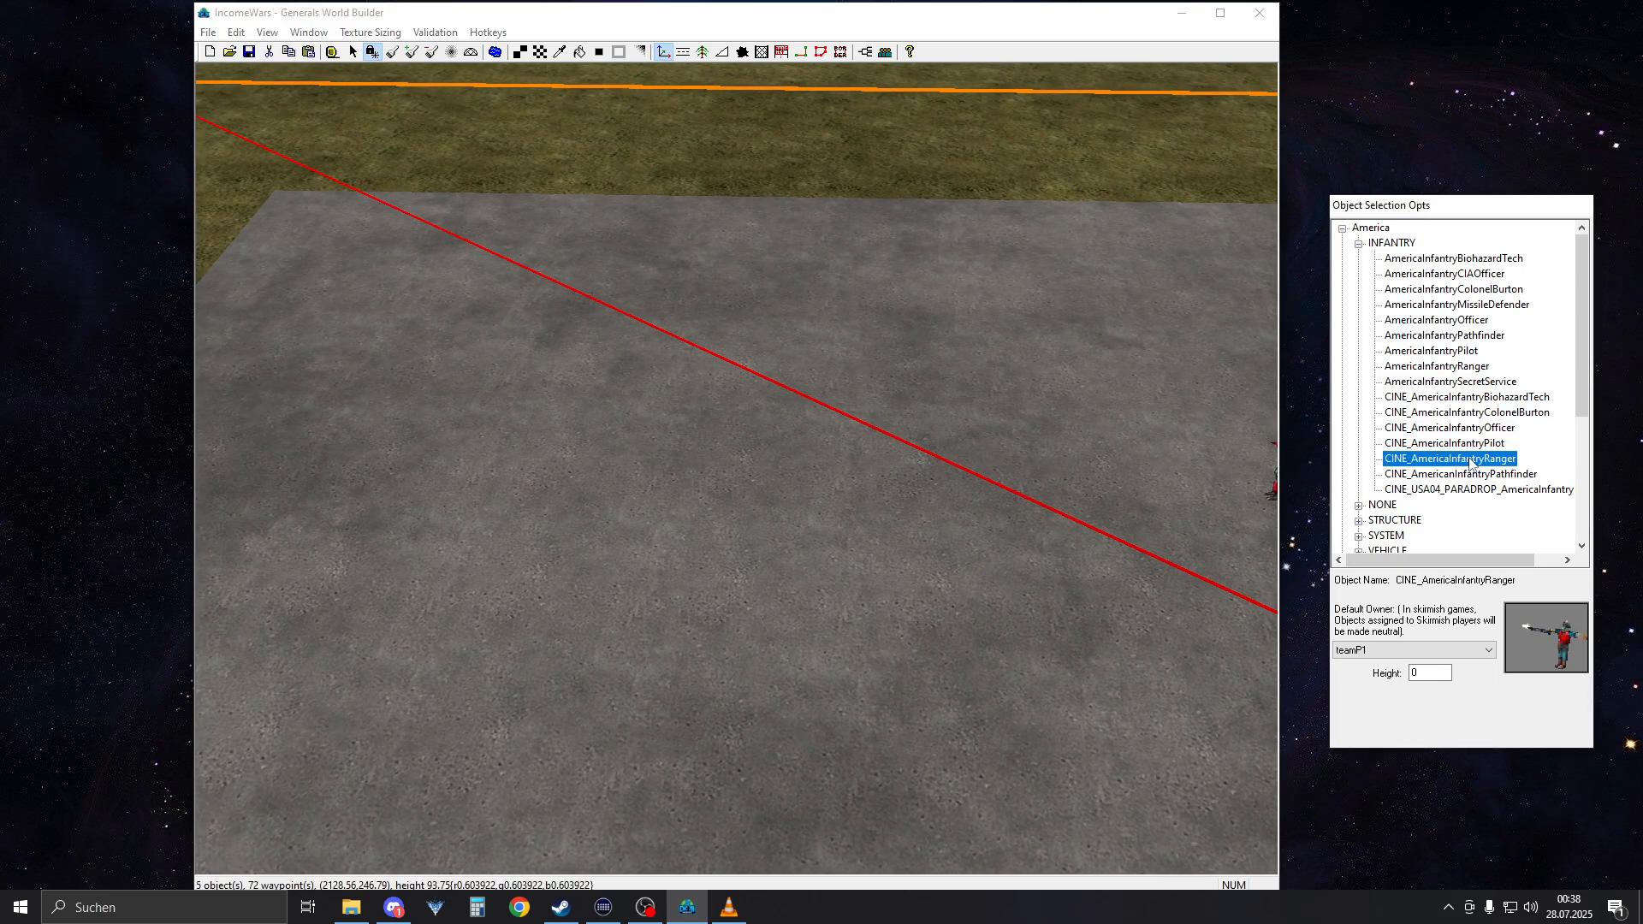
click(1478, 489)
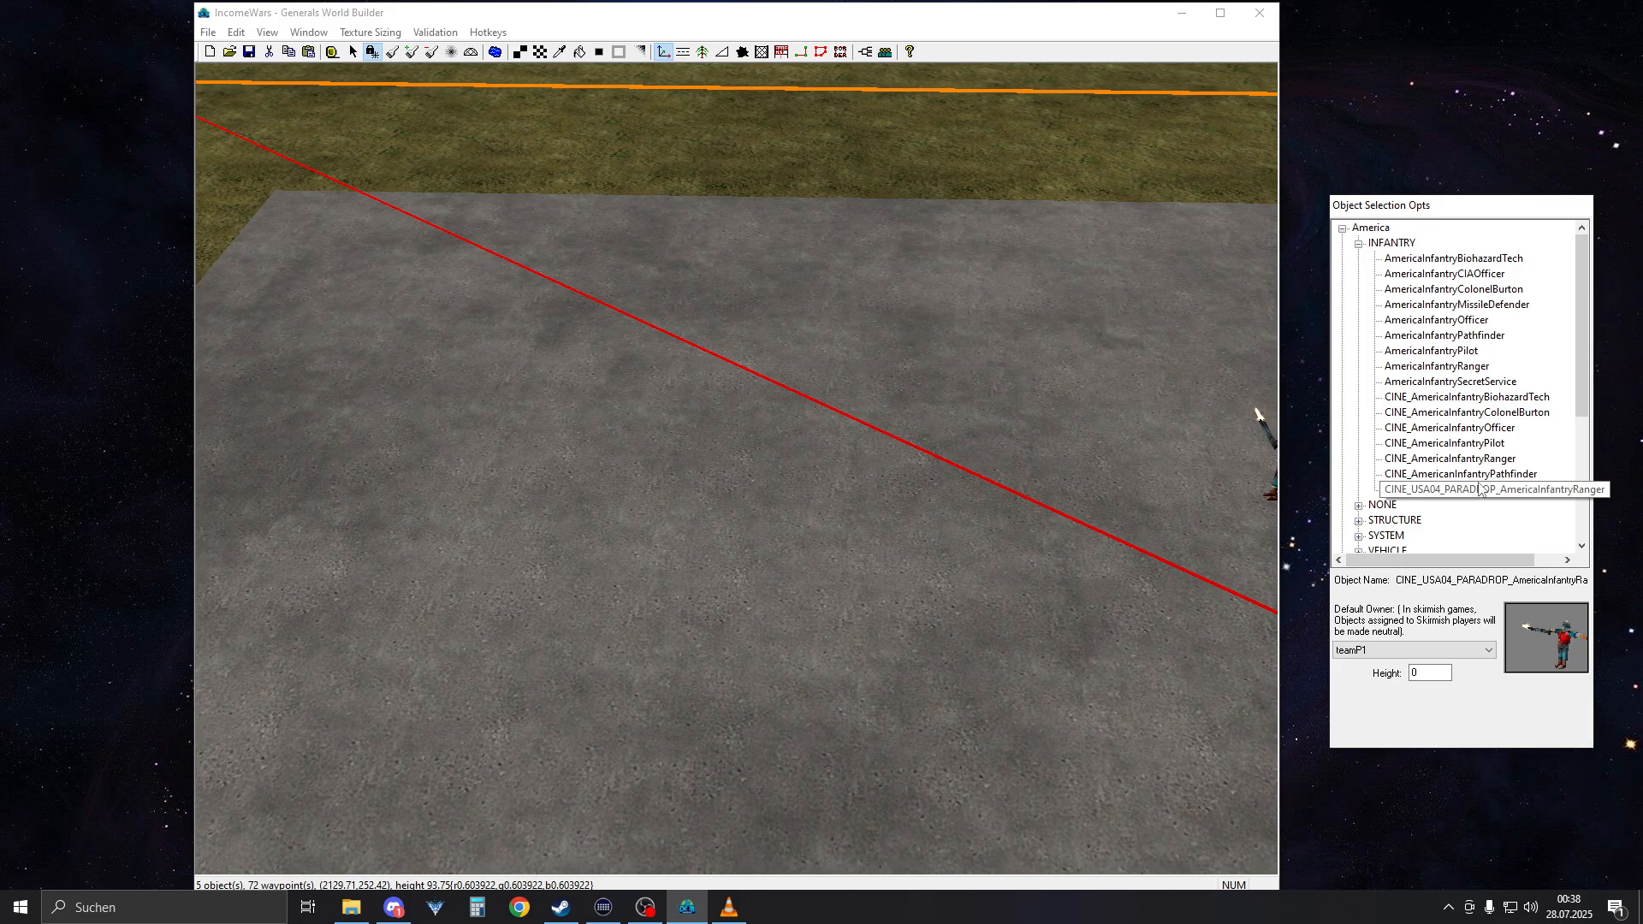
click(1480, 428)
click(1487, 413)
click(1488, 397)
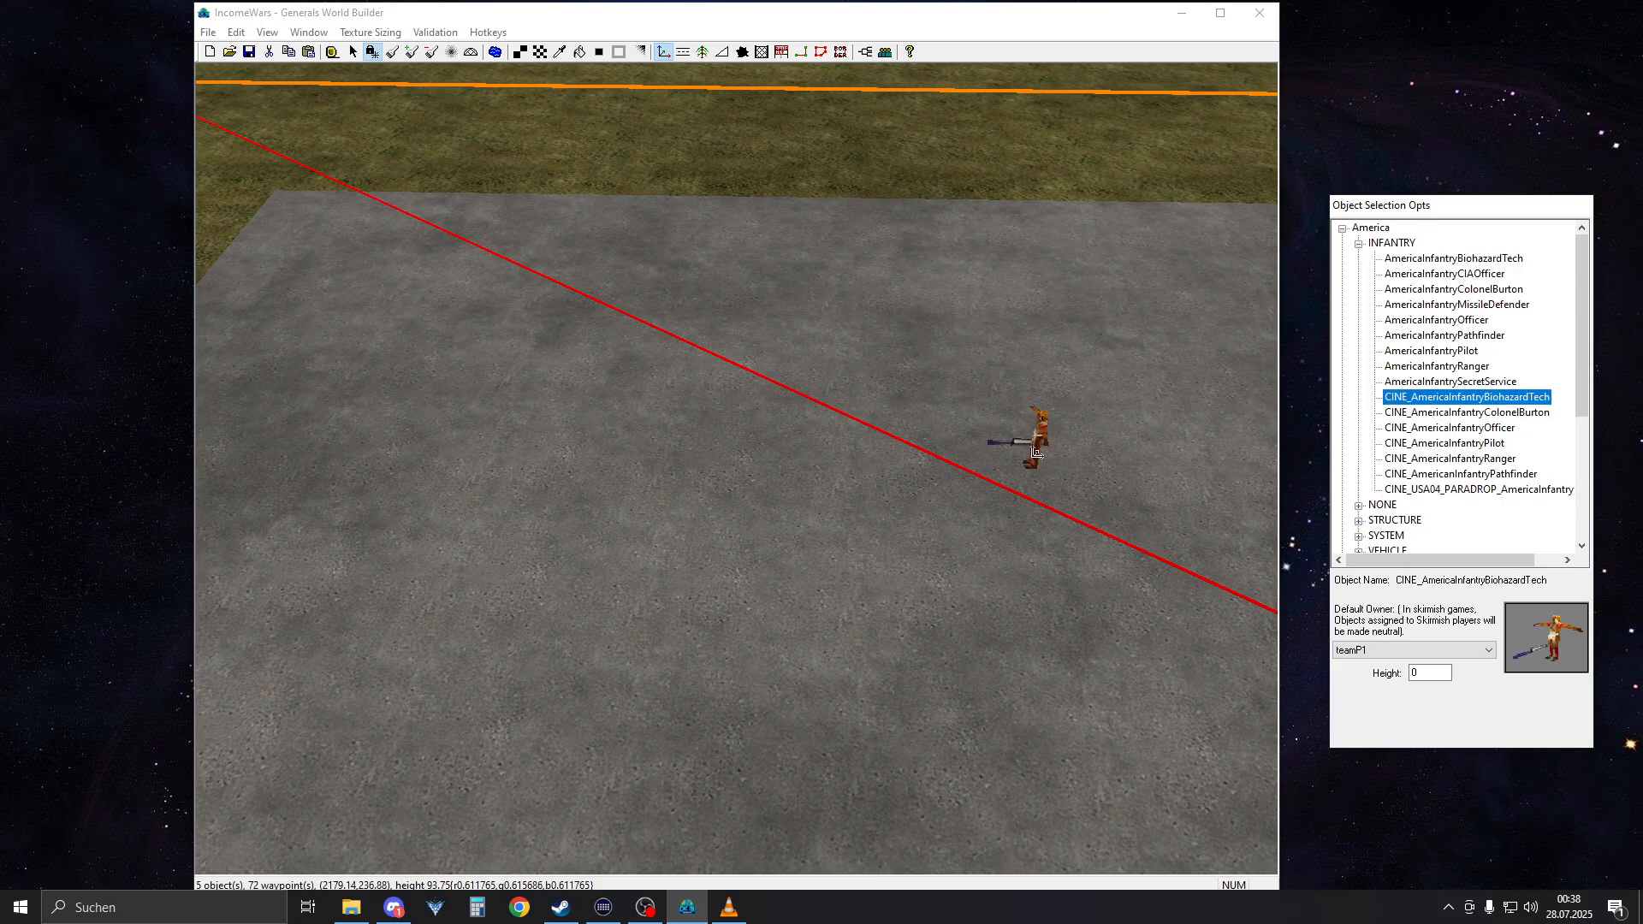
click(1468, 382)
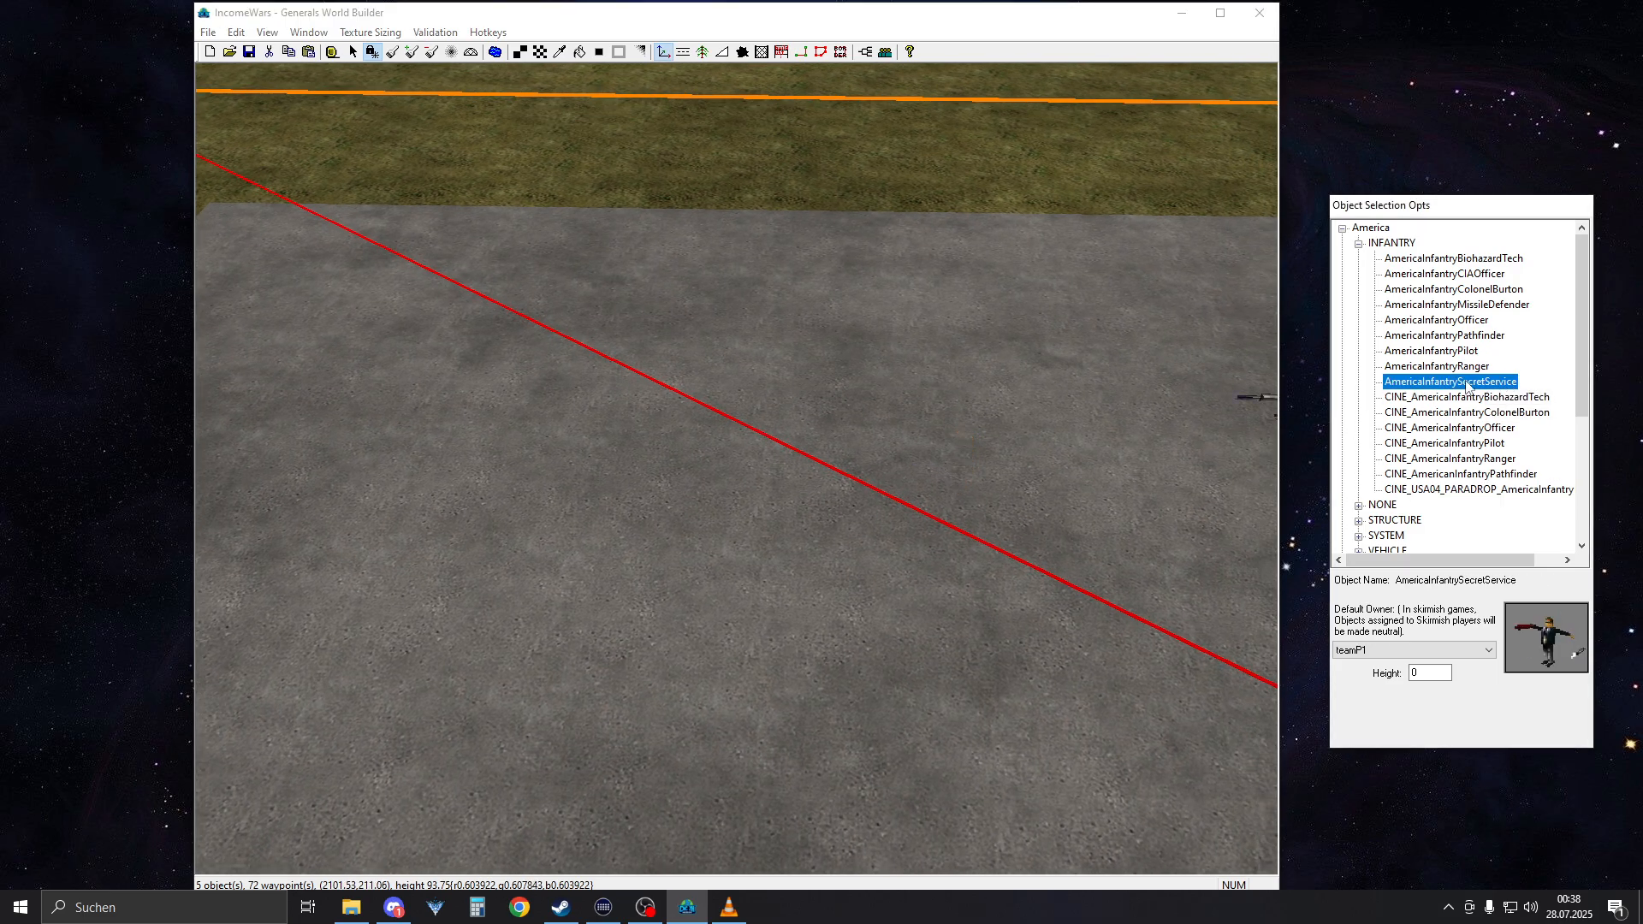
click(1455, 368)
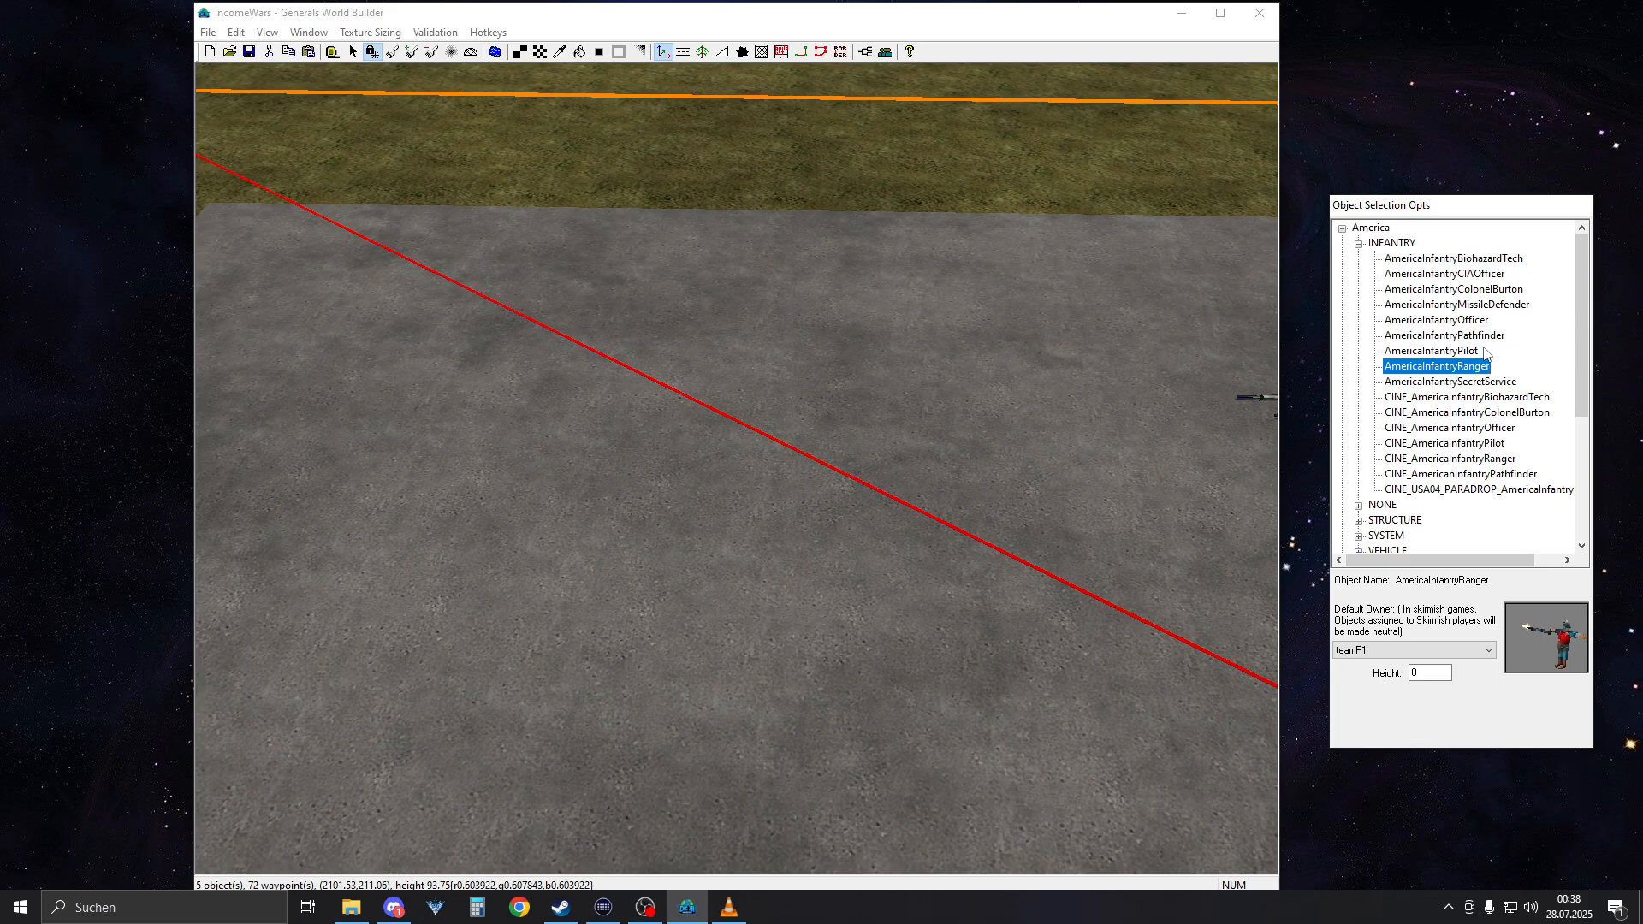
click(1469, 337)
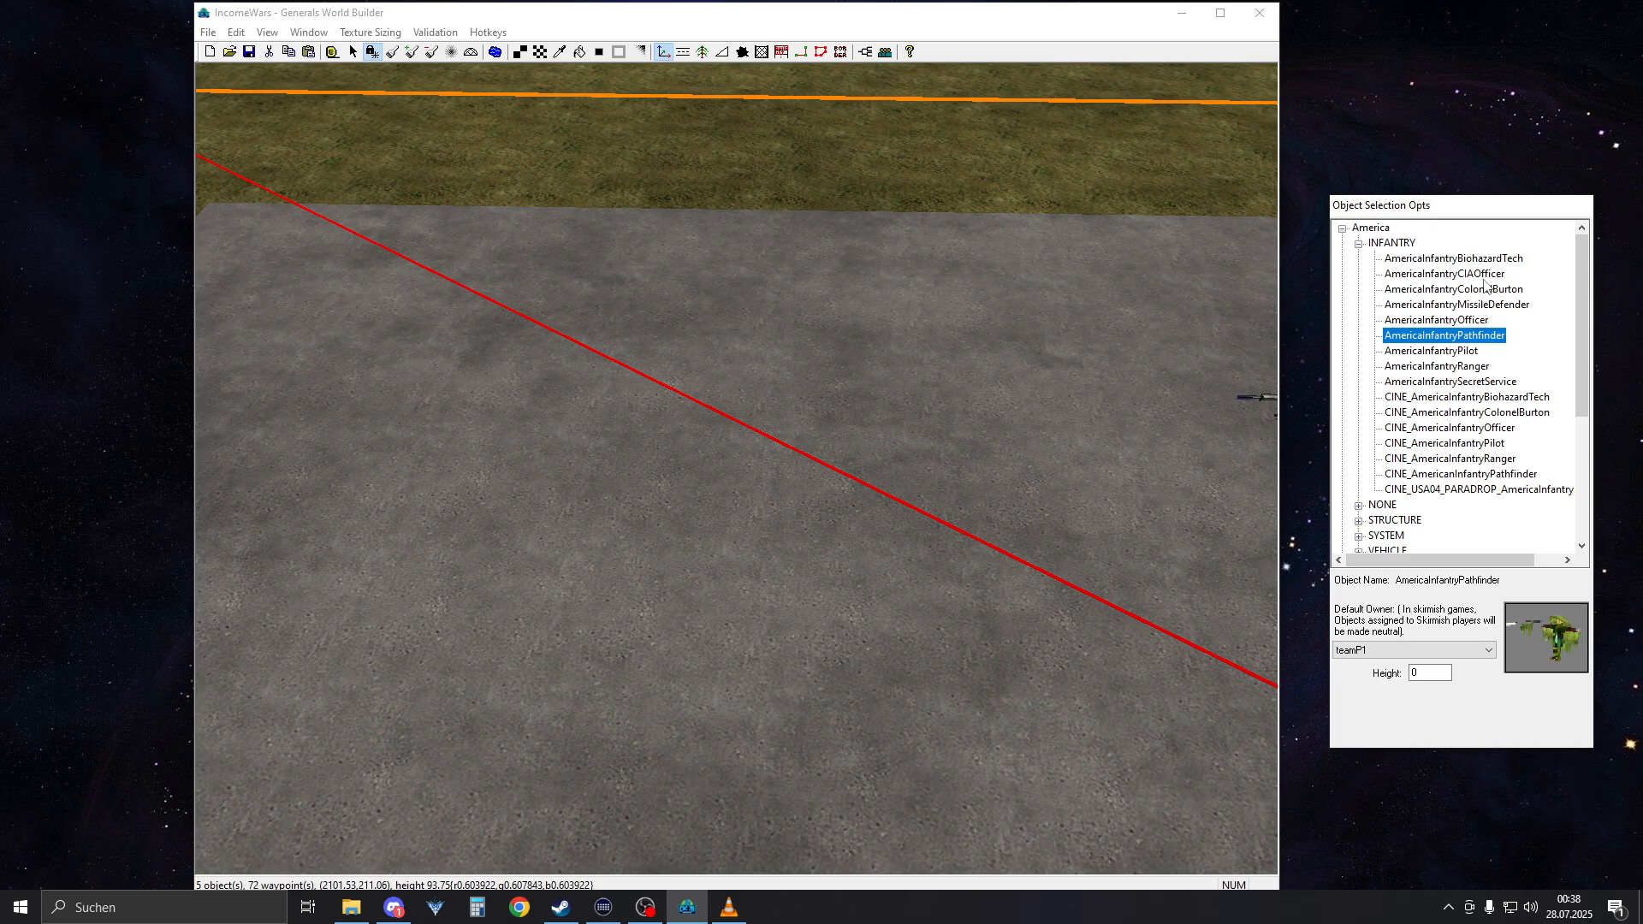
click(1472, 258)
Place an AmericaInfantryCIAOfficer for teamP1 on the Waypoint 2 concrete strip at about 2260, 250, and check its team assignment
click(1455, 273)
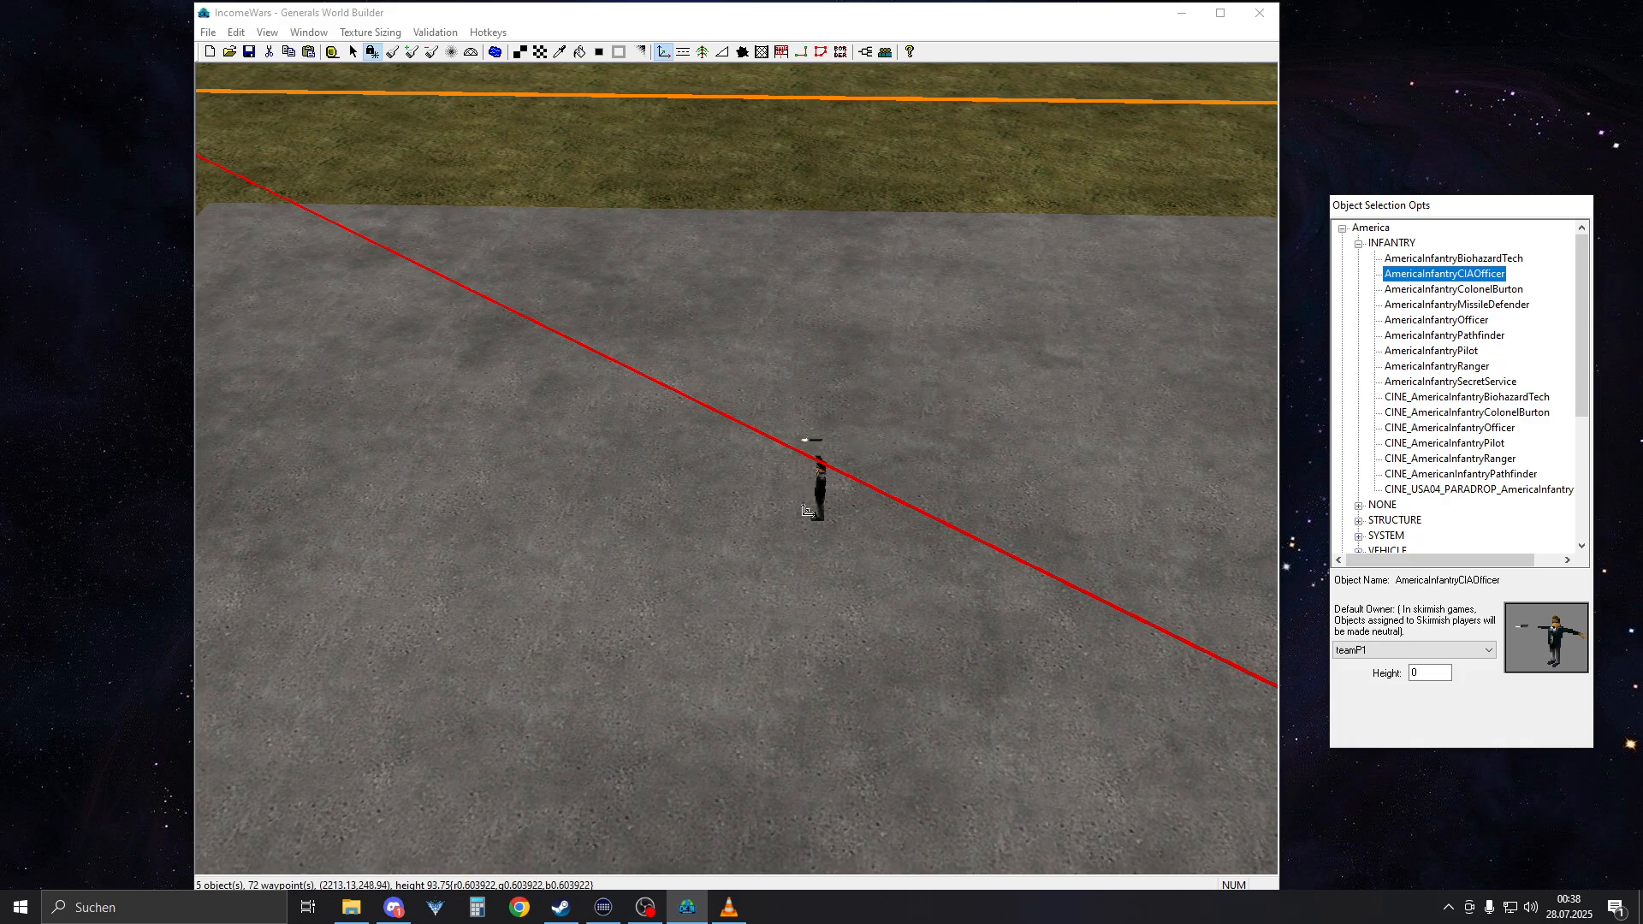
click(516, 419)
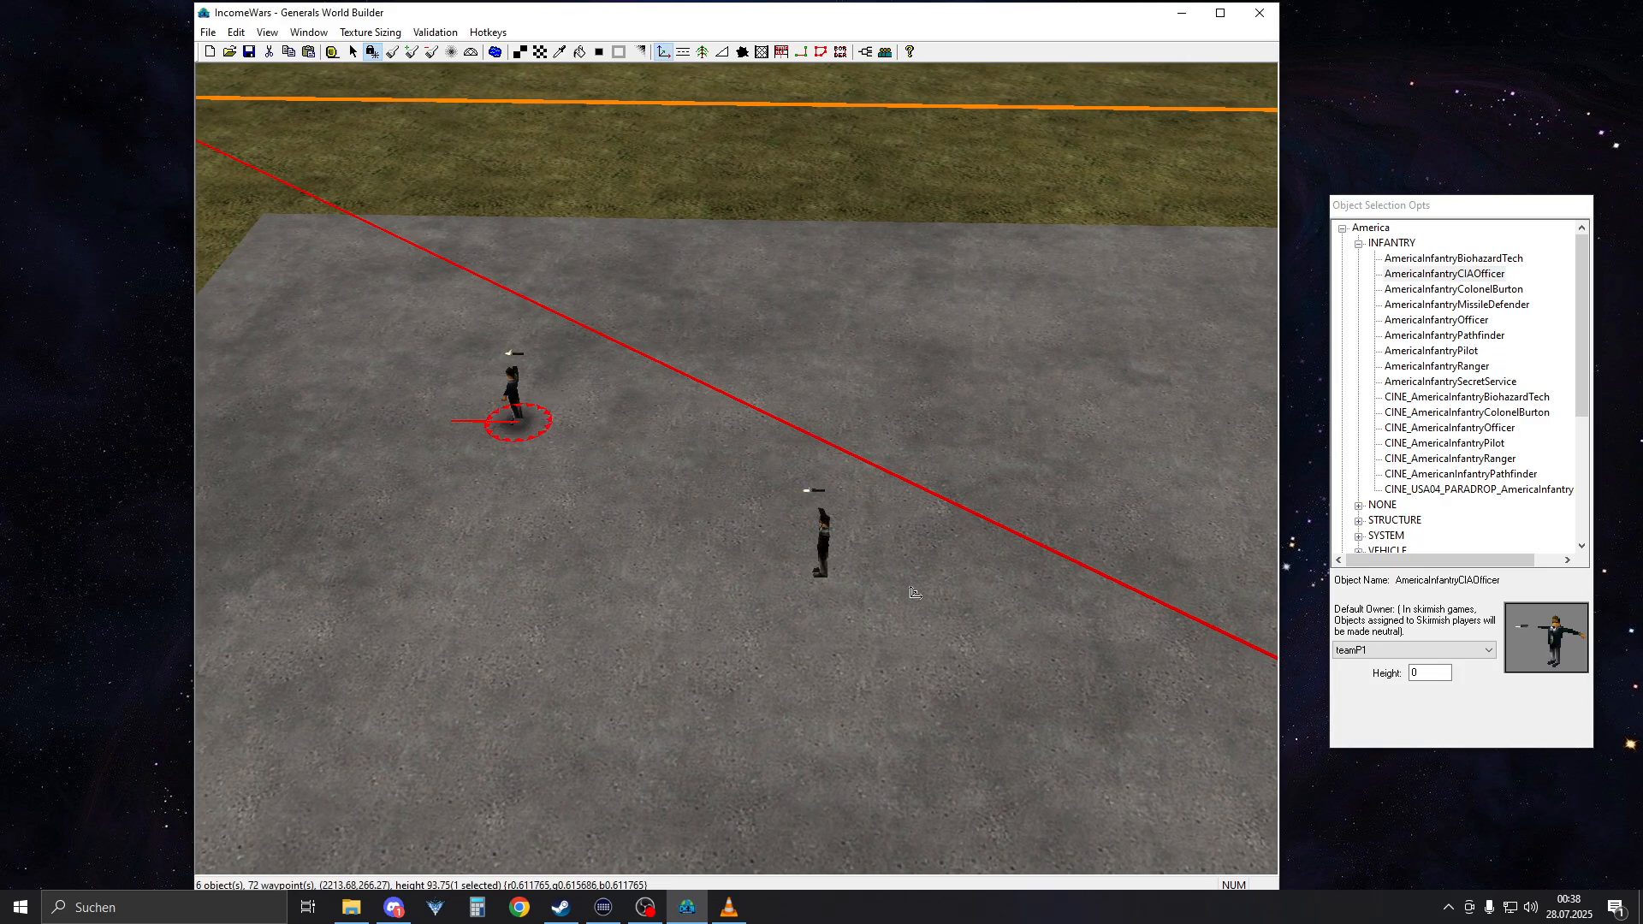
right_drag(913, 592, 686, 535)
drag(680, 469, 874, 598)
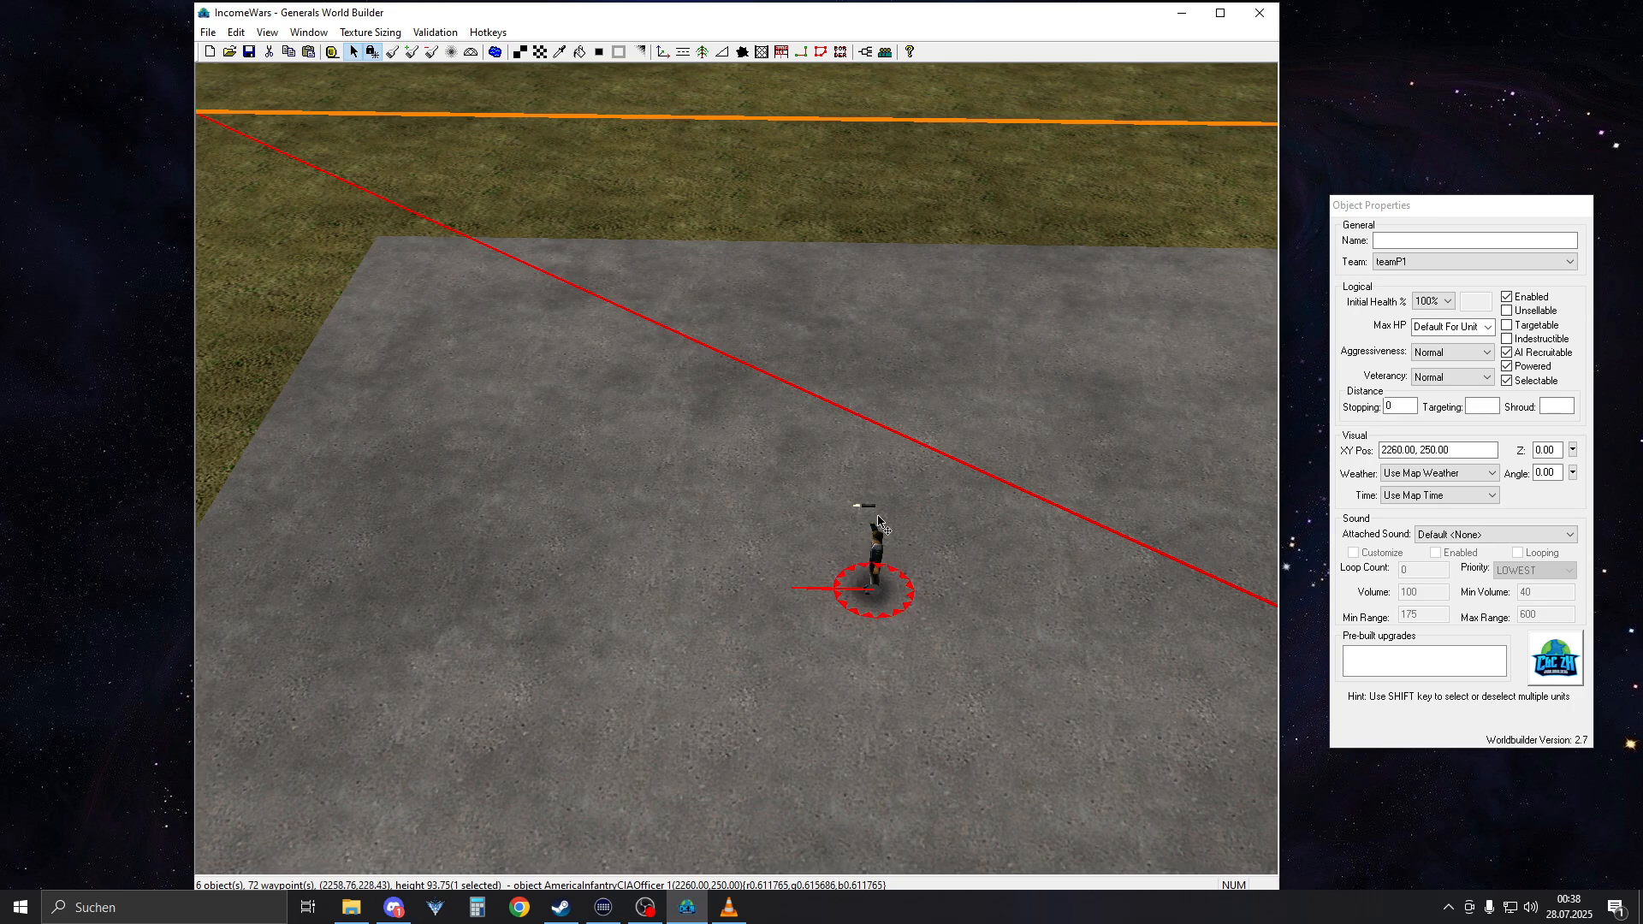
click(1422, 264)
click(1313, 275)
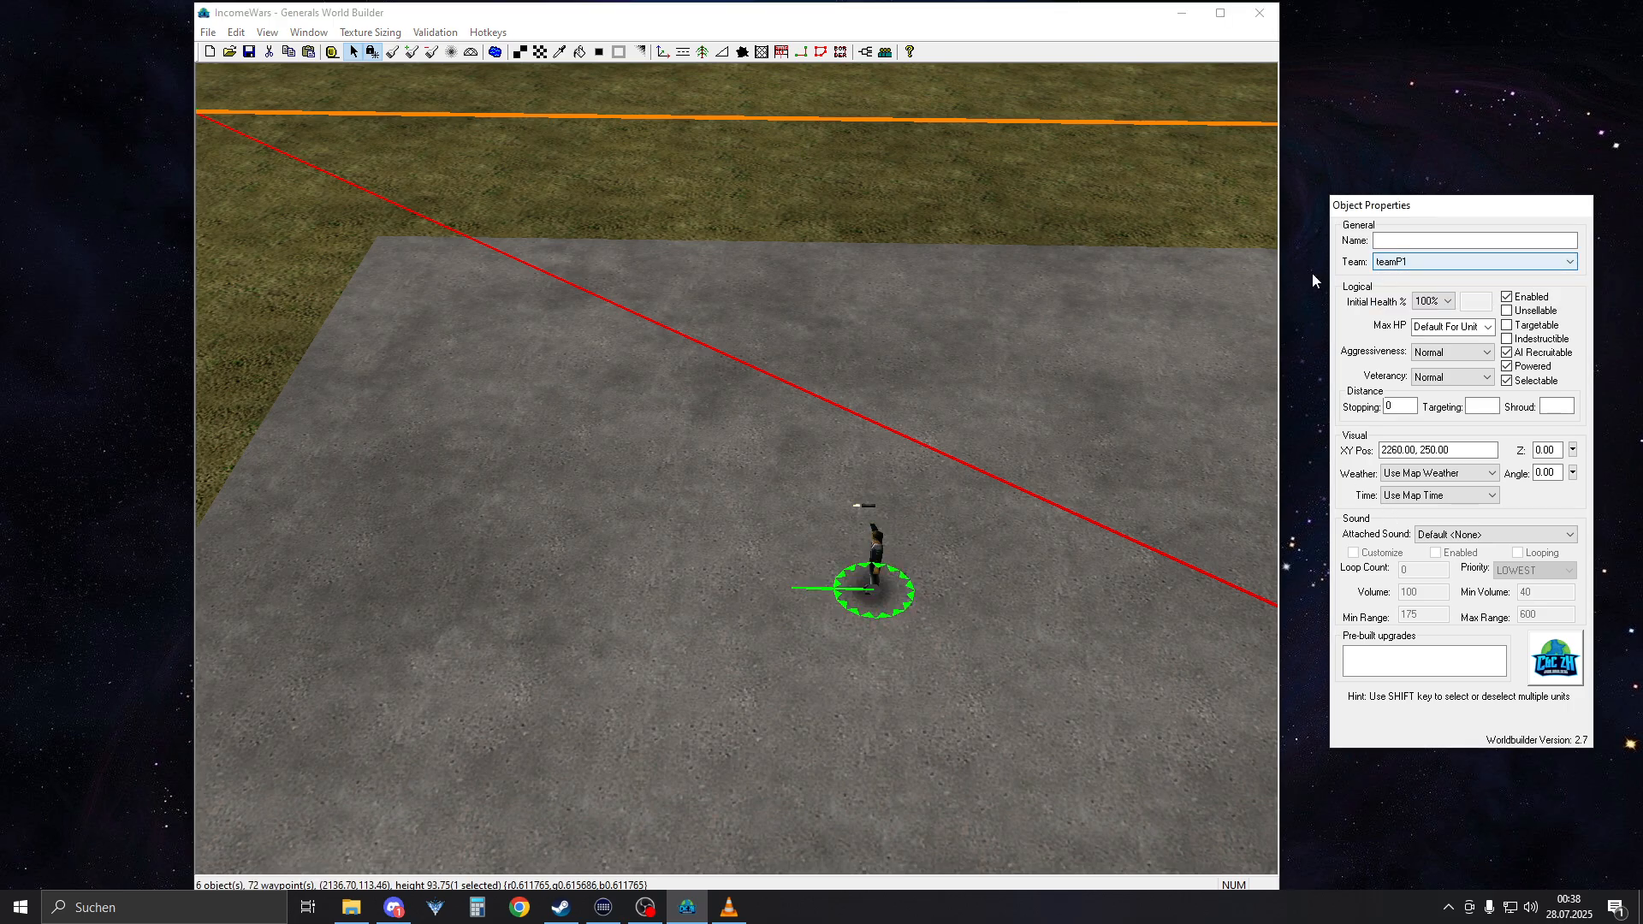
Review player P1's faction, color and computer-control settings in the map's player list
click(694, 288)
scroll(720, 386, down, 1)
click(236, 32)
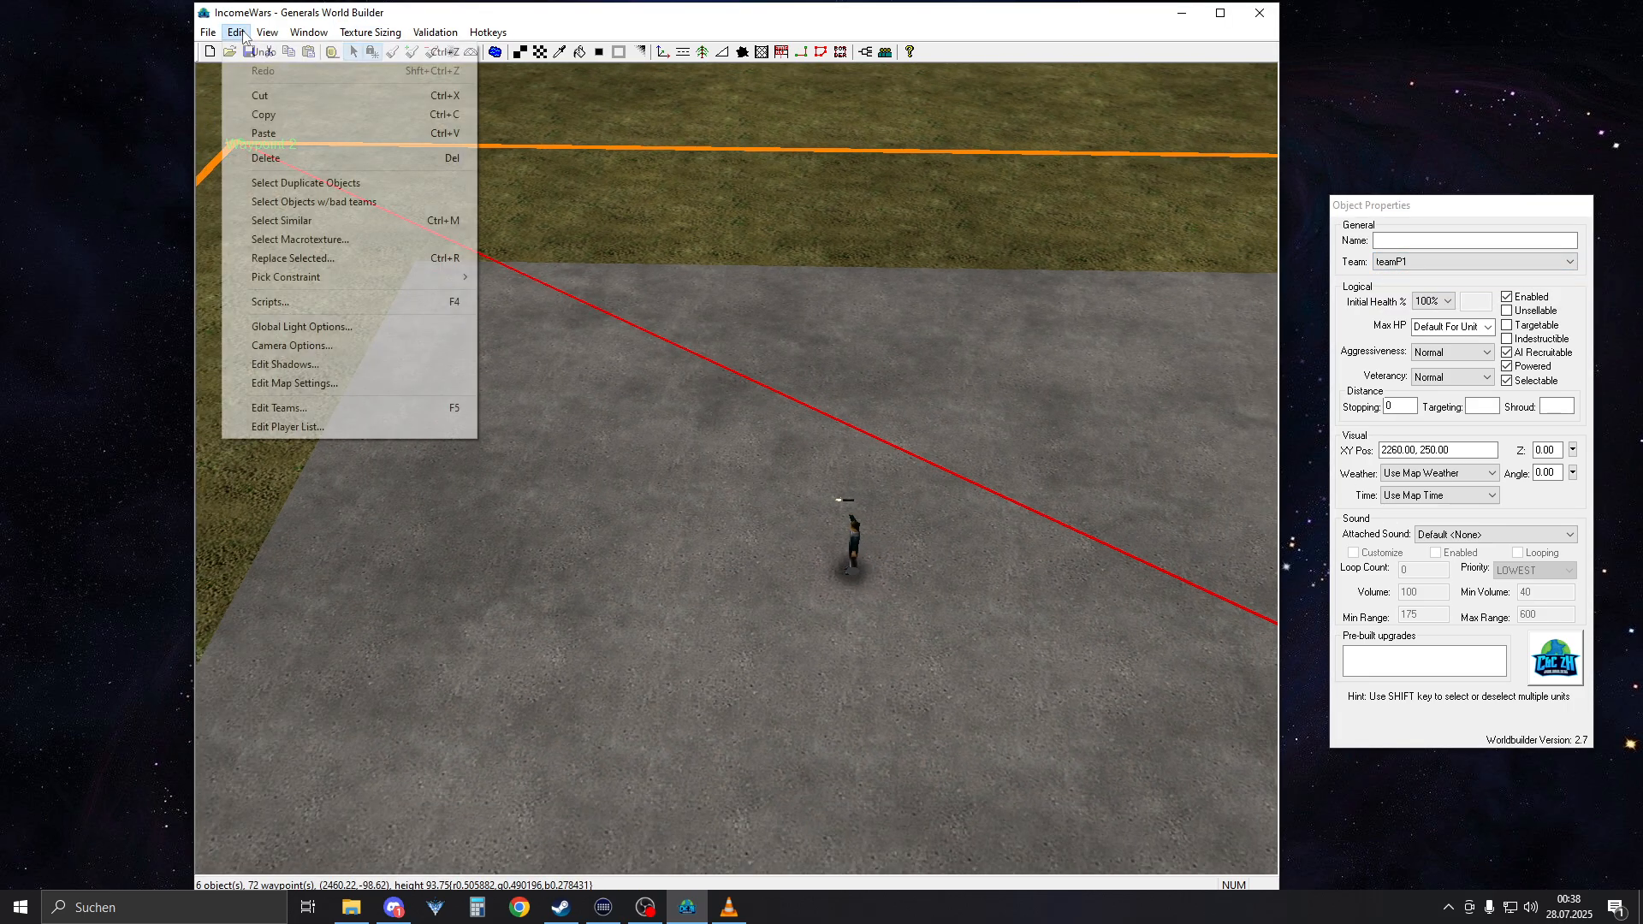
click(316, 428)
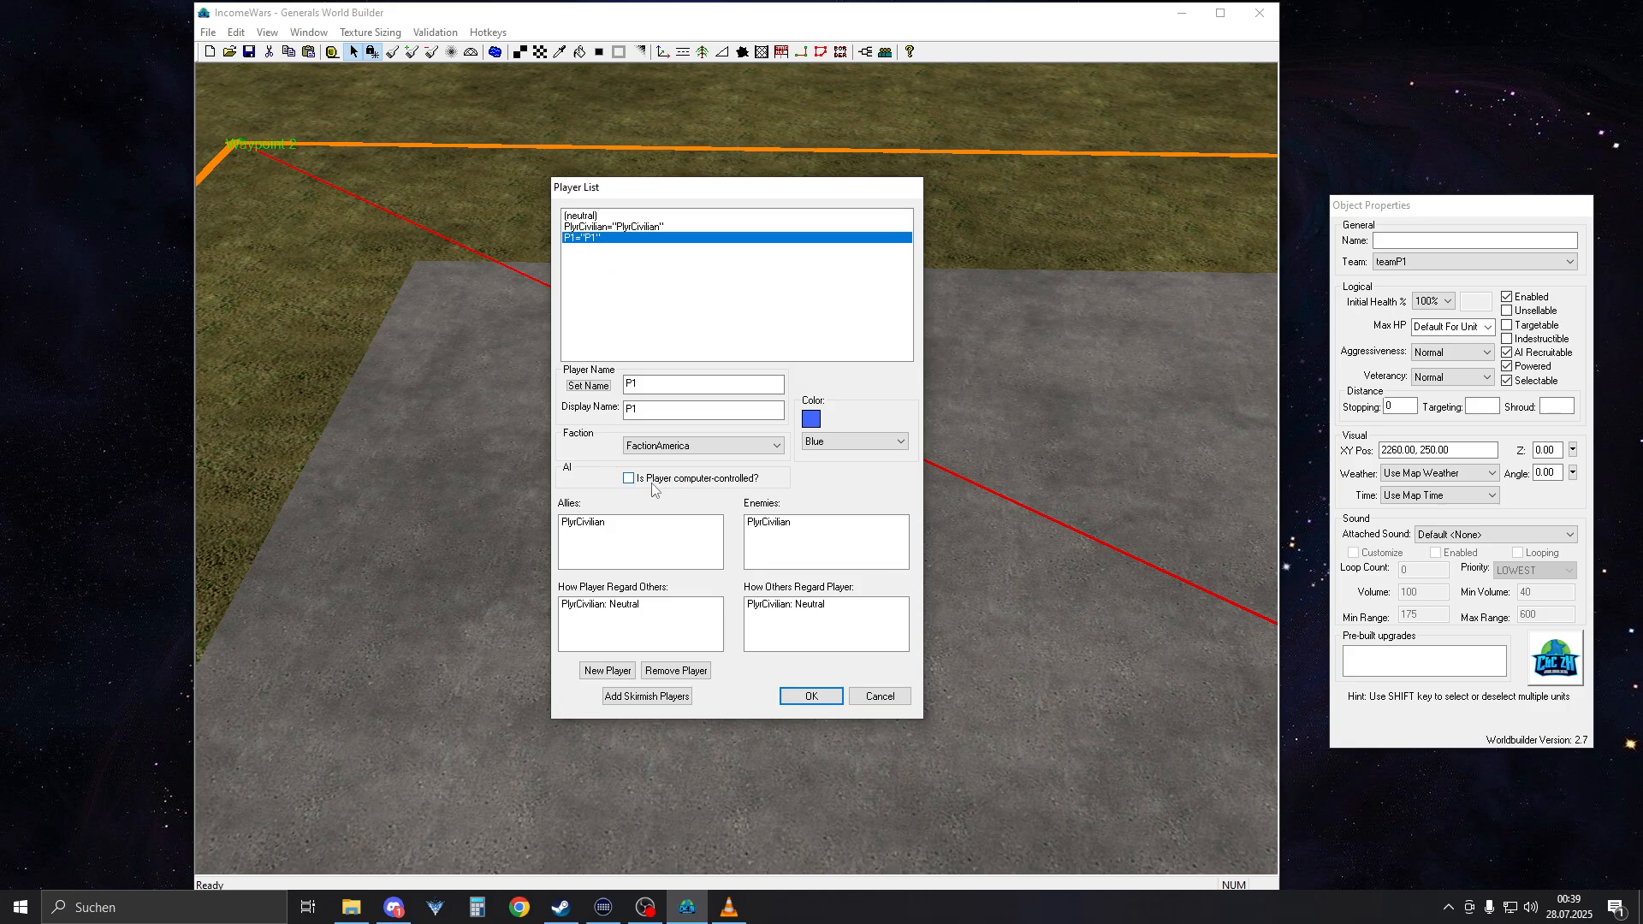
click(811, 696)
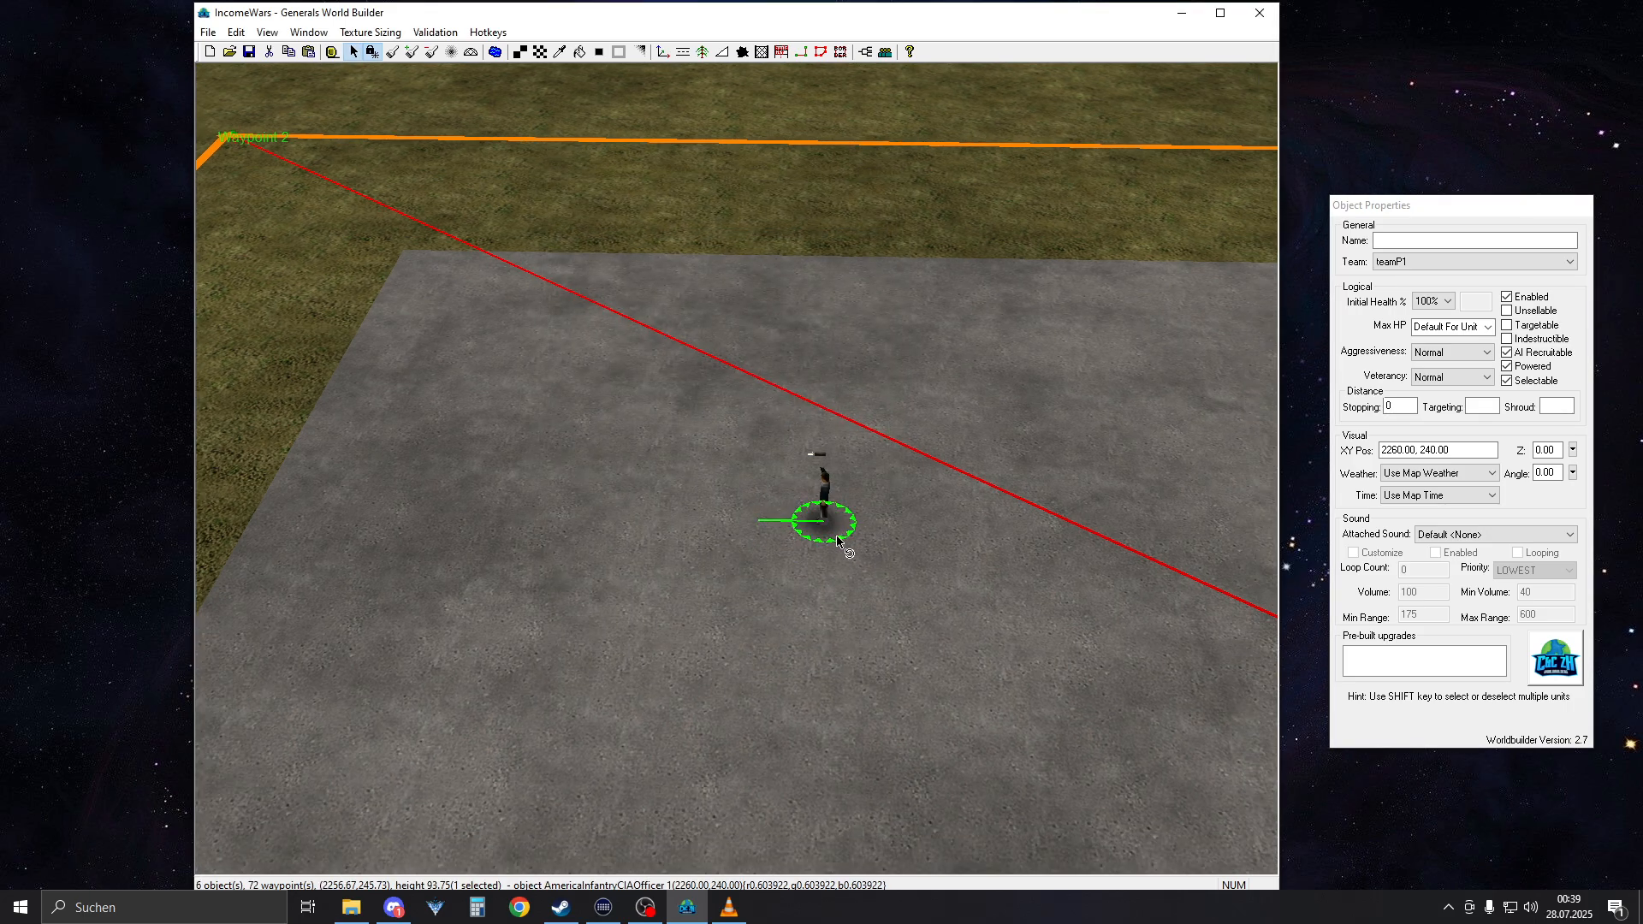
Rotate the CIA officer at 2260, 240 to an angle of about 86 degrees and save the map
drag(841, 545, 812, 665)
click(249, 53)
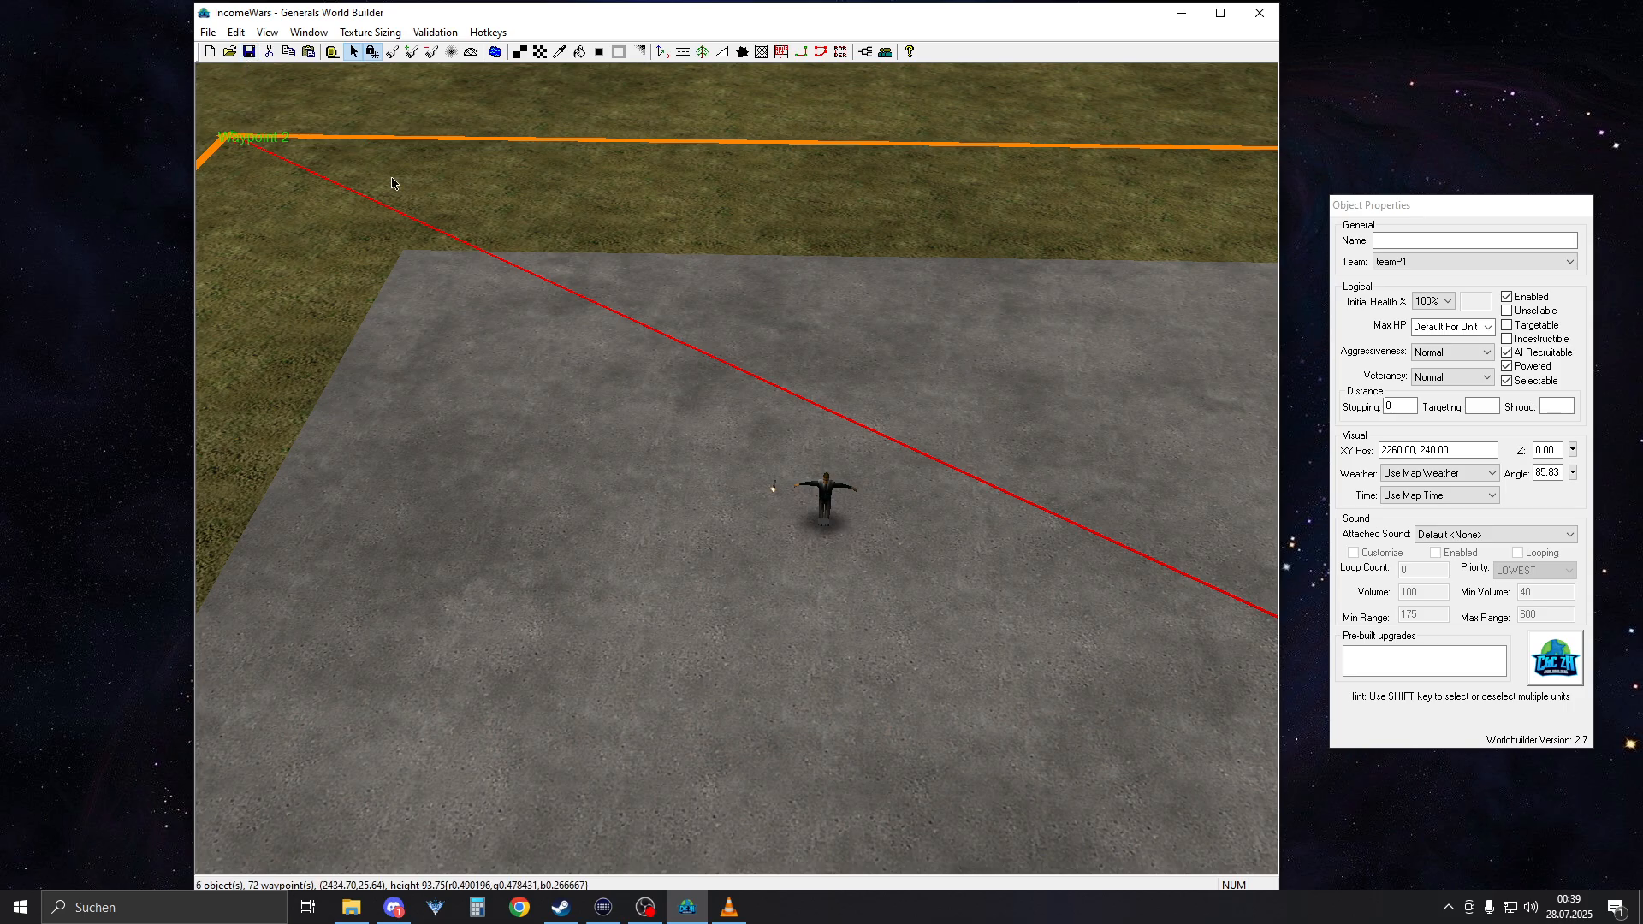
Select the command center at 2170, 1000 to check its name, and start a new script under player P1
right_drag(393, 182, 587, 268)
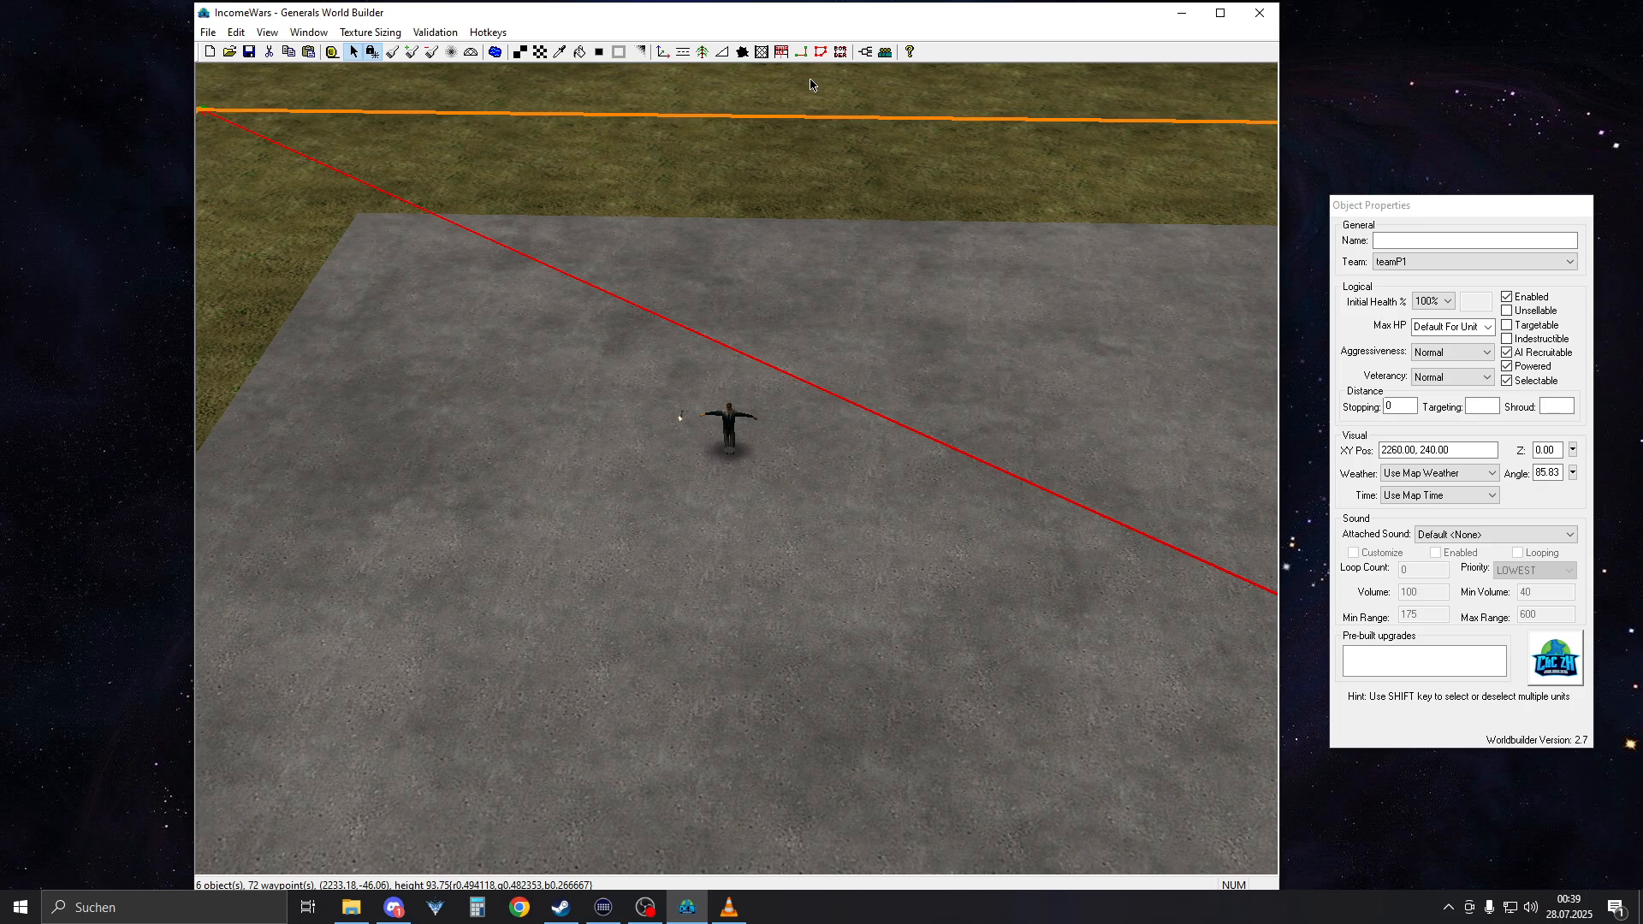
right_drag(810, 85, 685, 540)
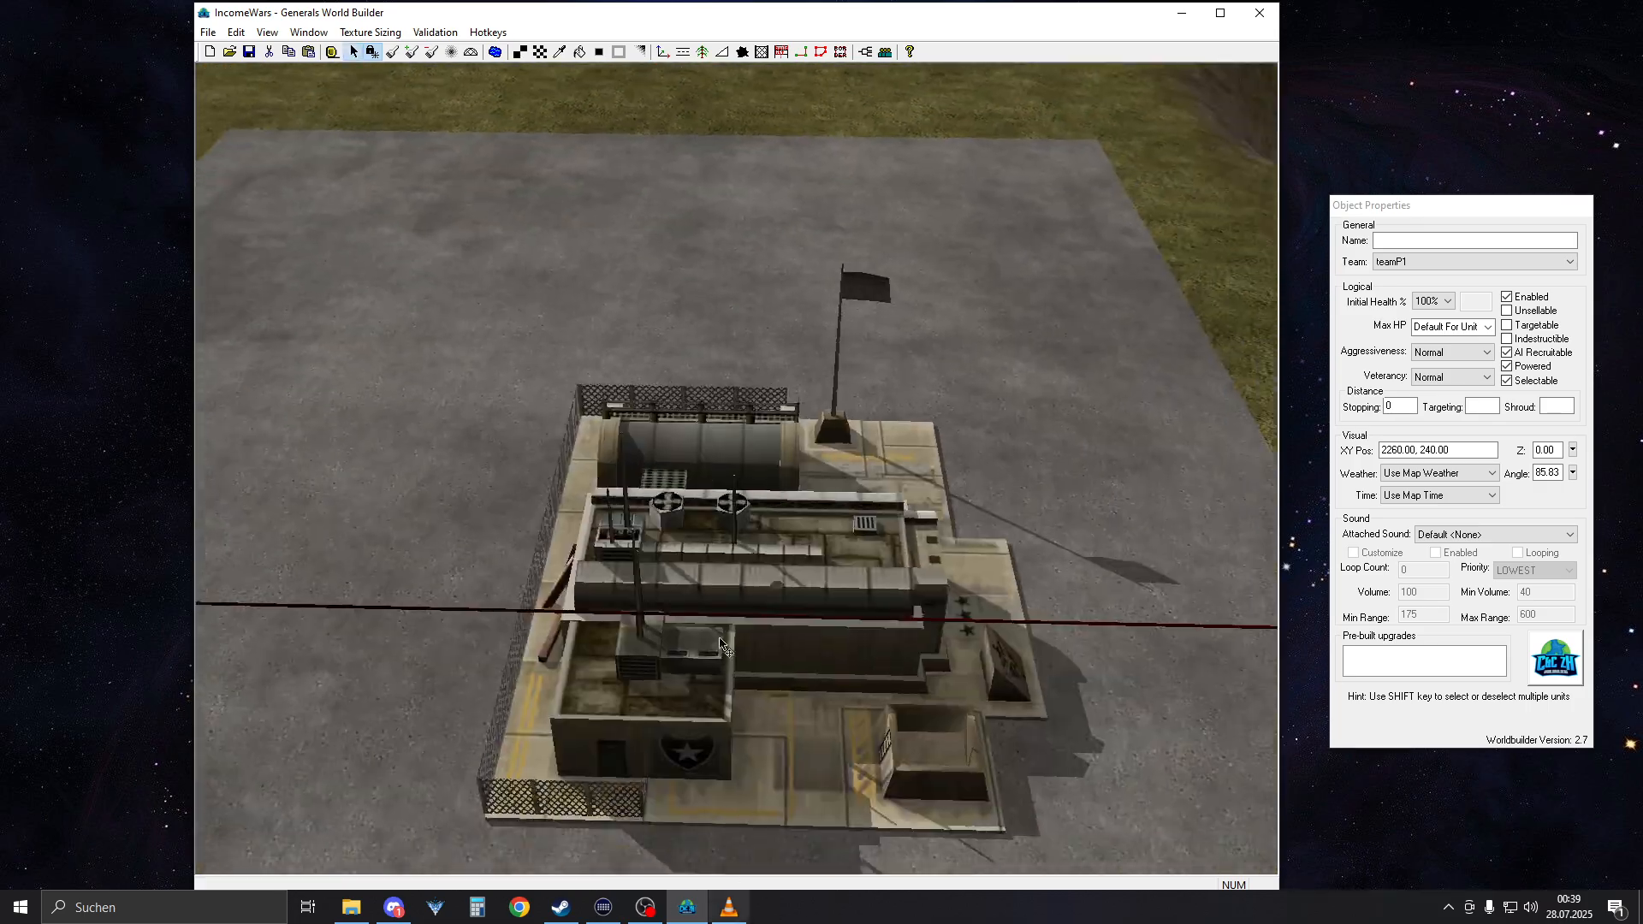
click(684, 539)
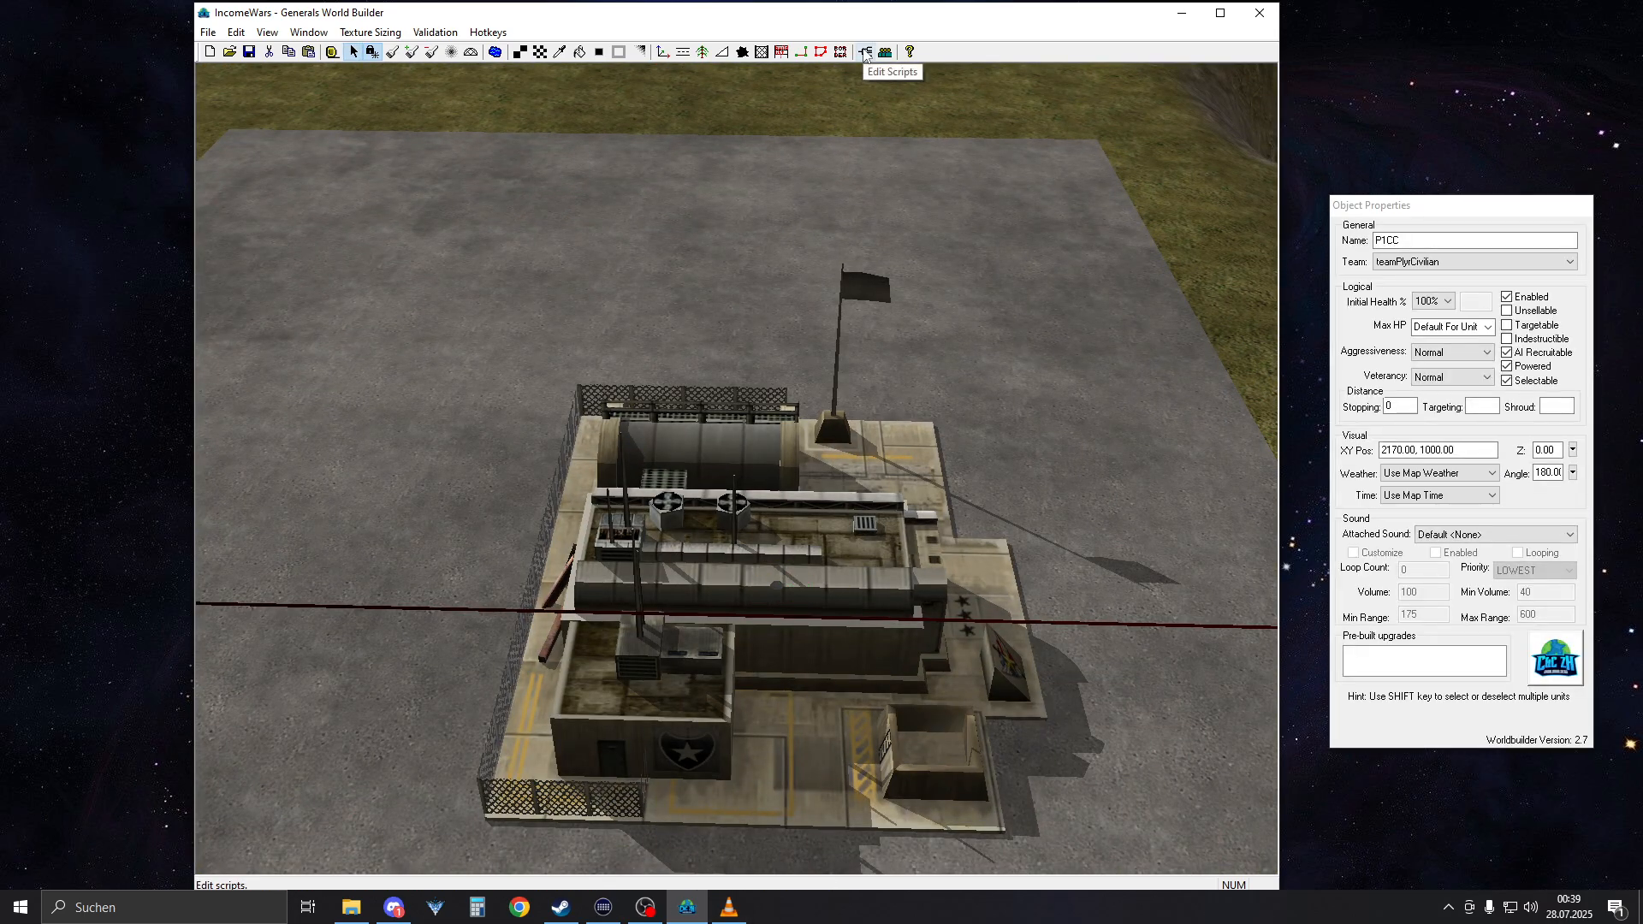
click(864, 53)
click(230, 67)
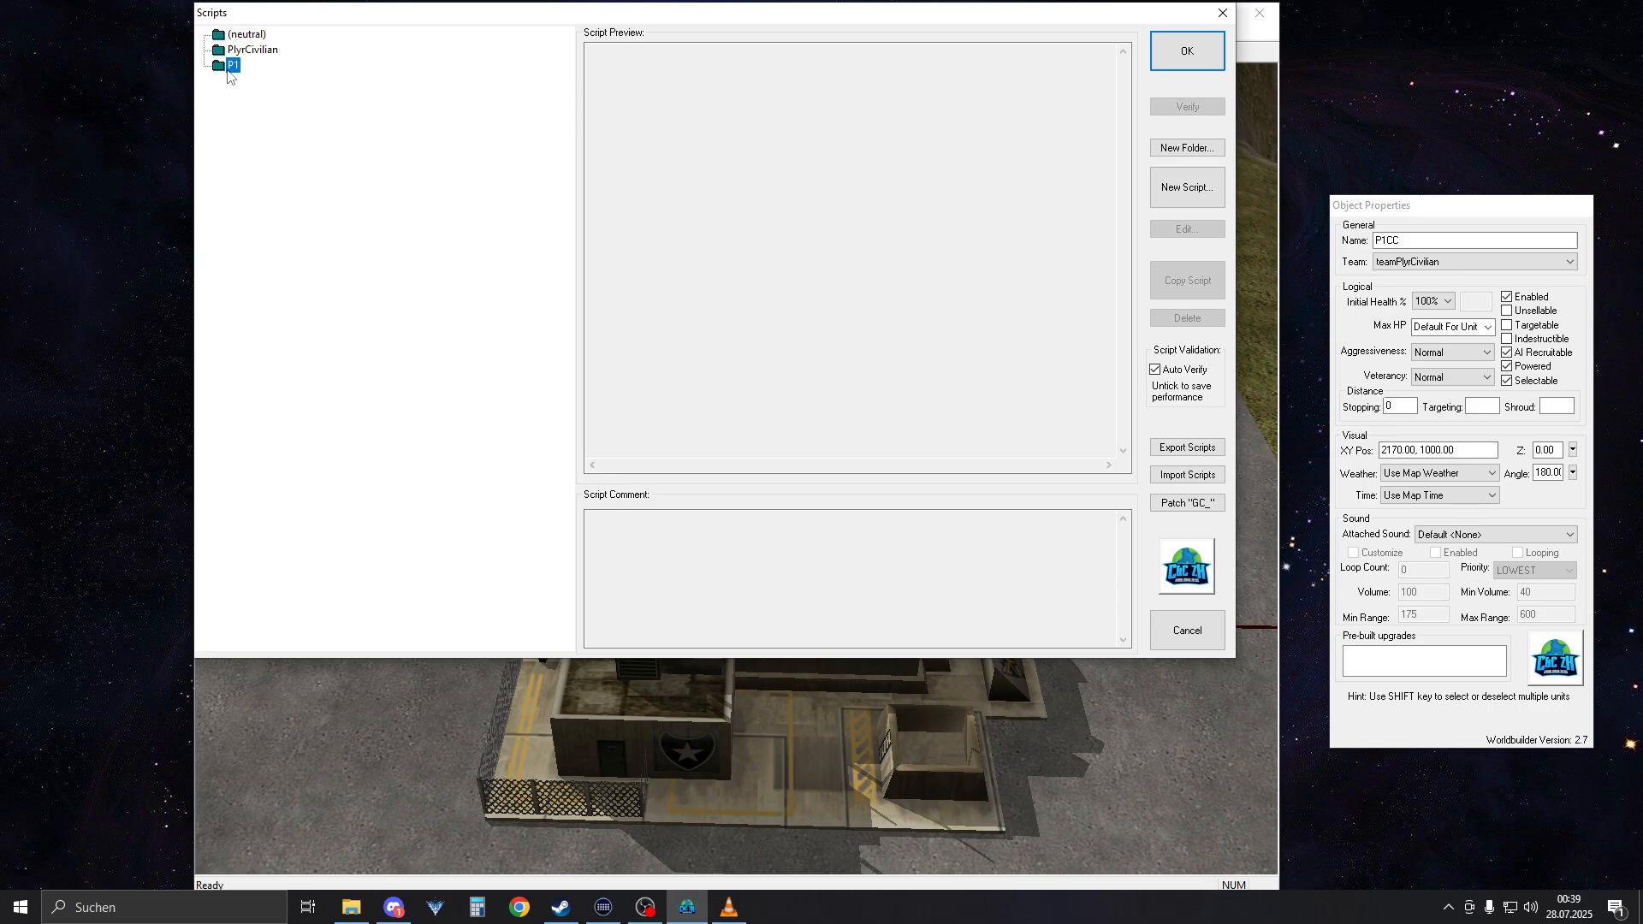
click(1184, 187)
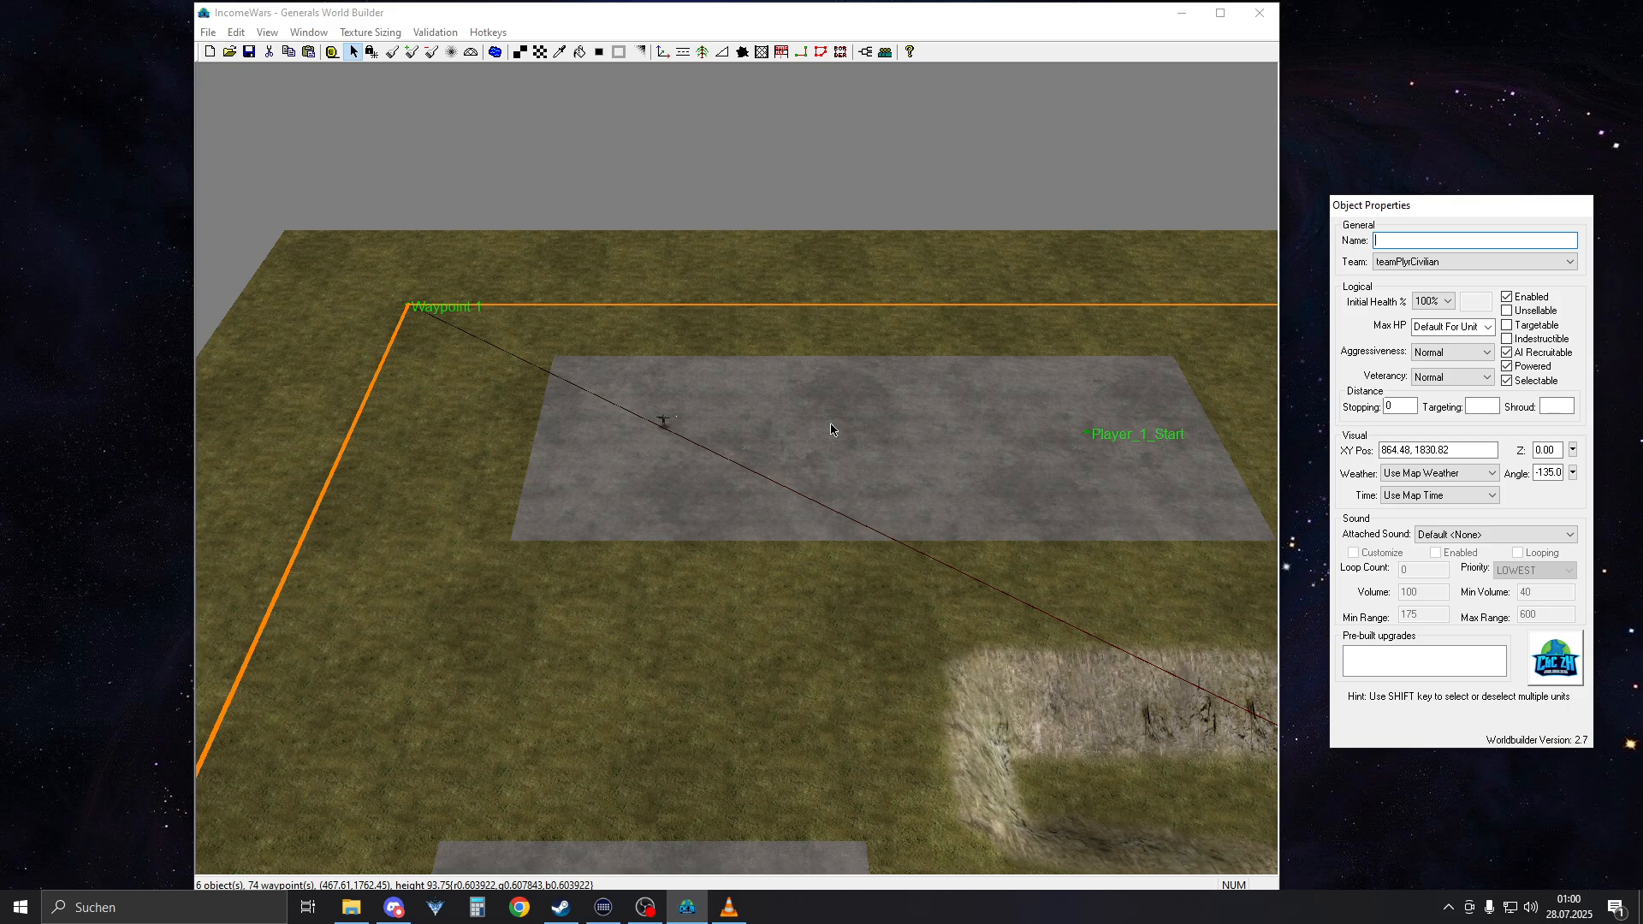
Review the skirmish players in the map's player list, keeping their settings as they are
right_drag(616, 477, 565, 411)
scroll(563, 414, up, 4)
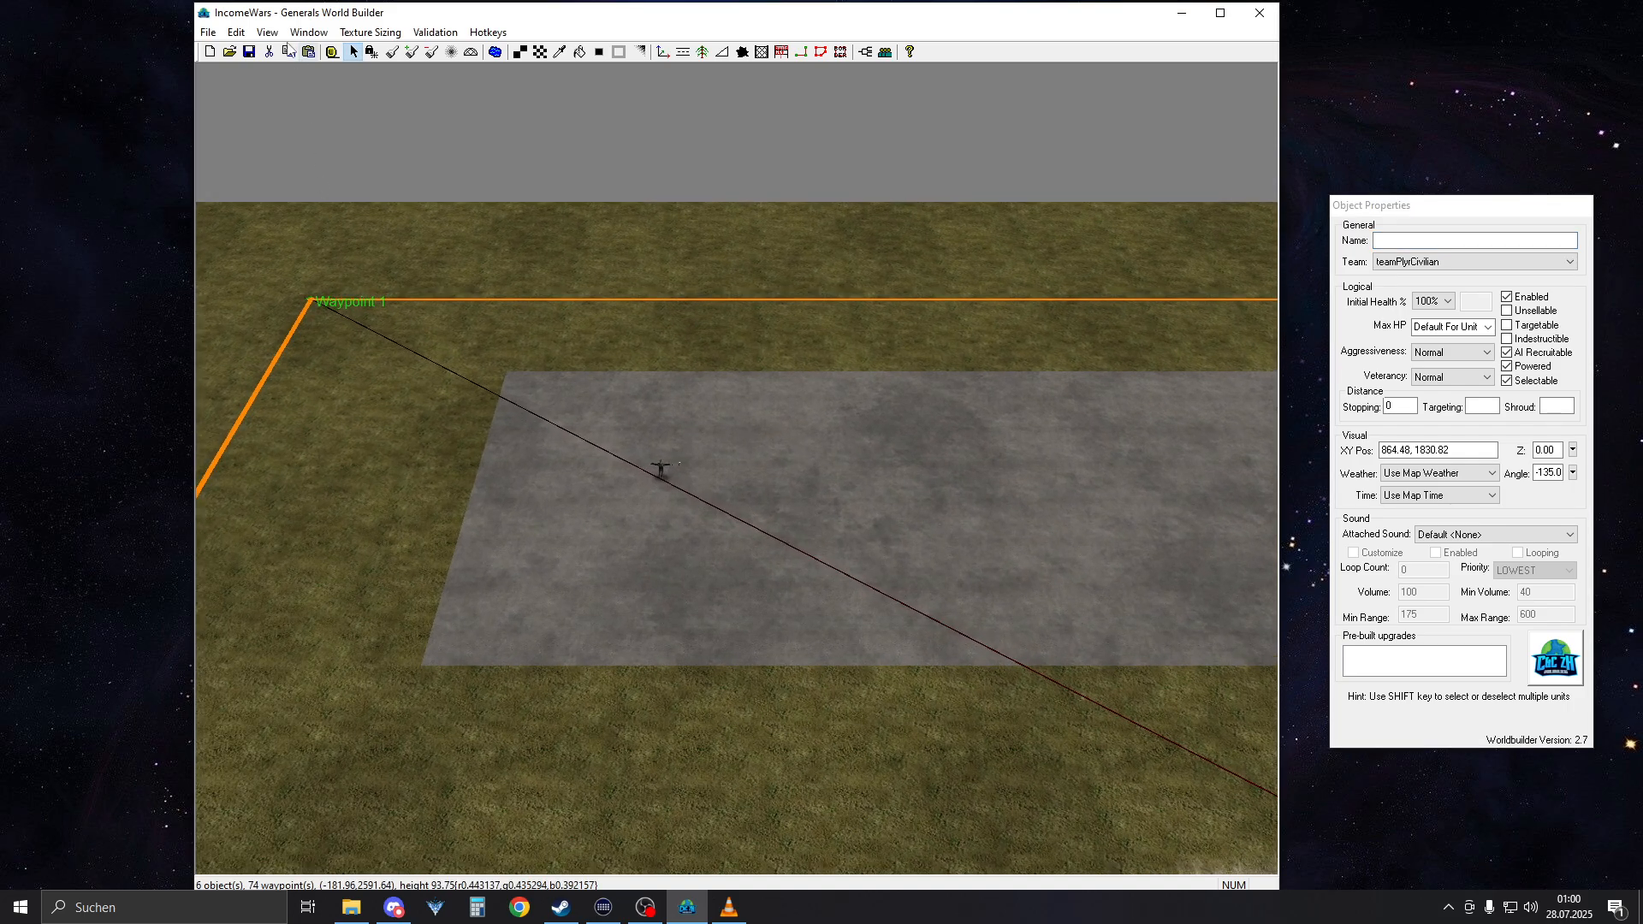
click(236, 32)
click(286, 429)
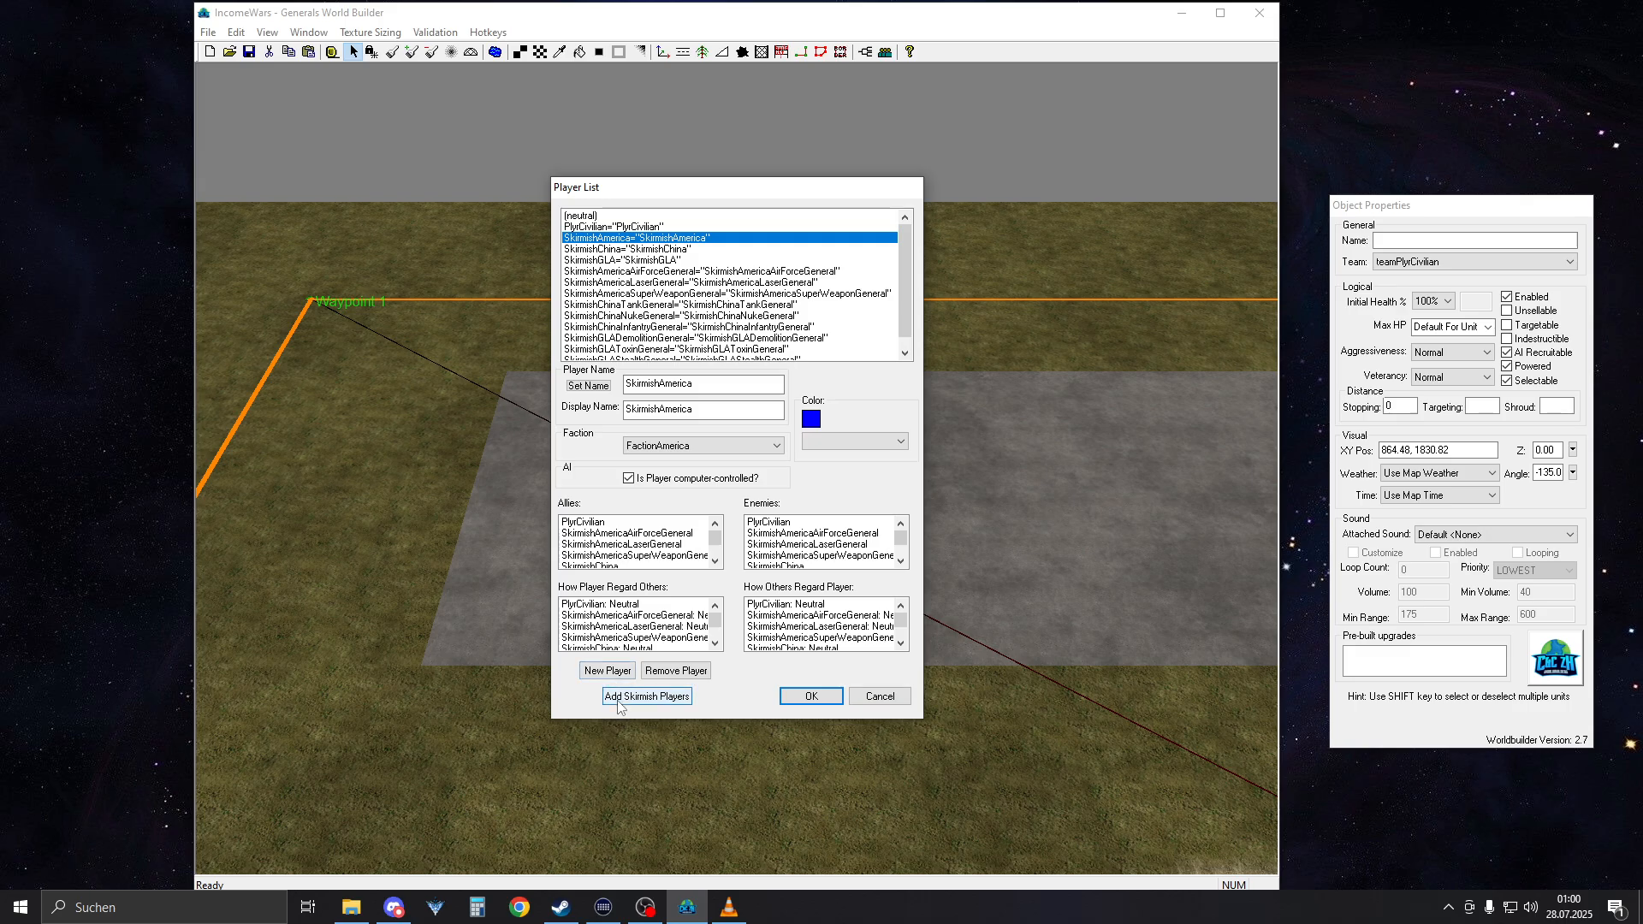
scroll(677, 248, down, 1)
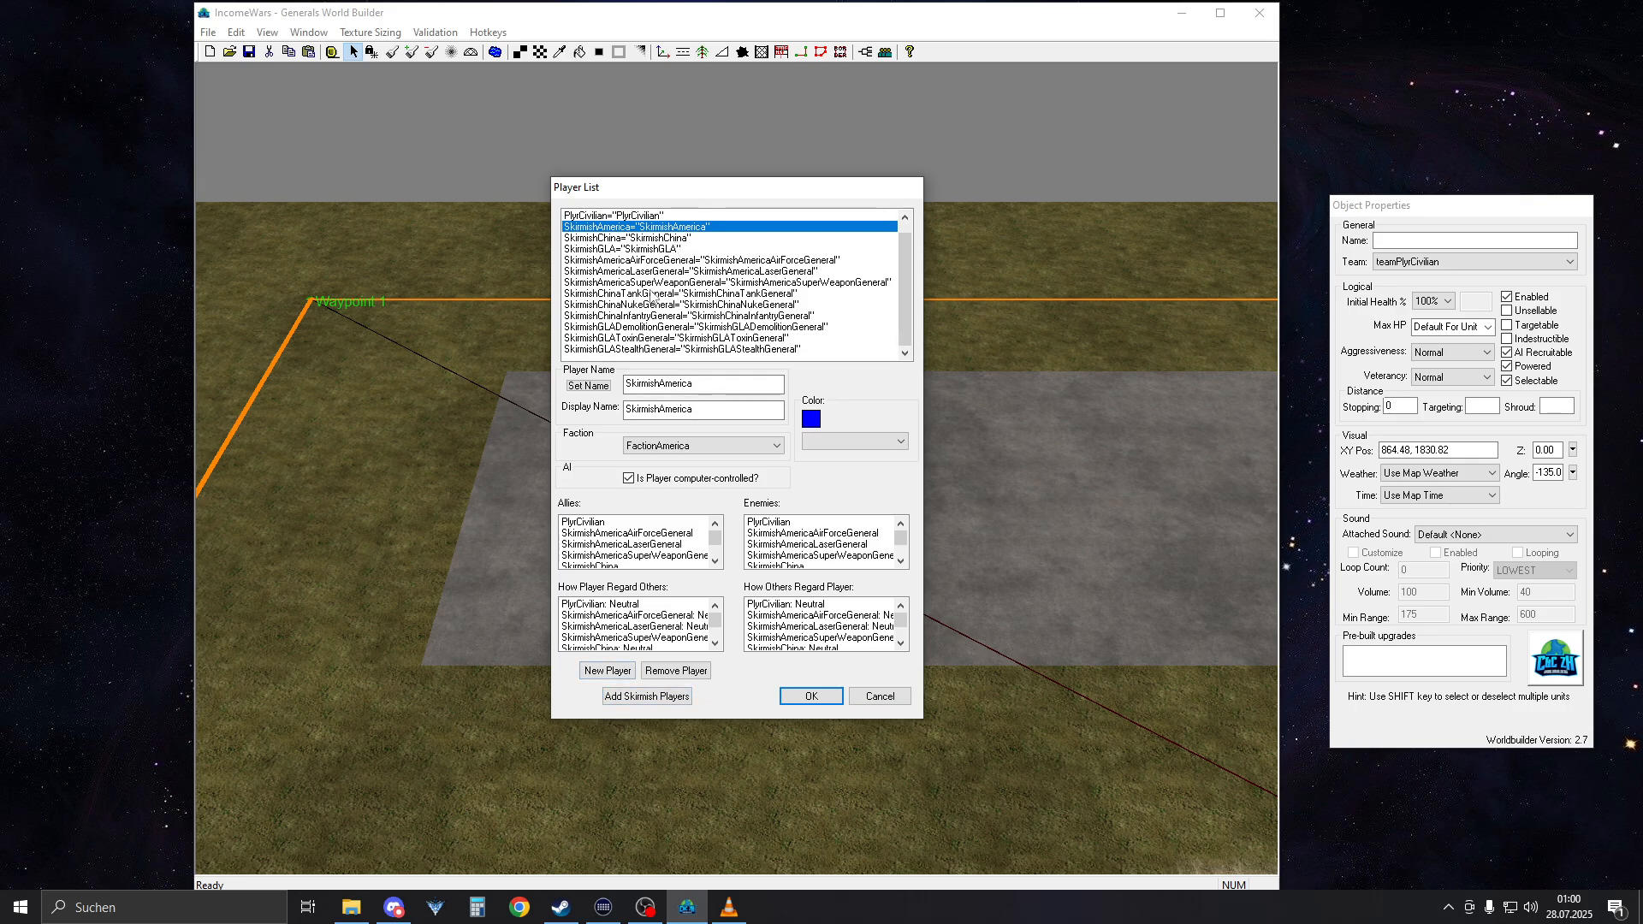
scroll(652, 296, up, 1)
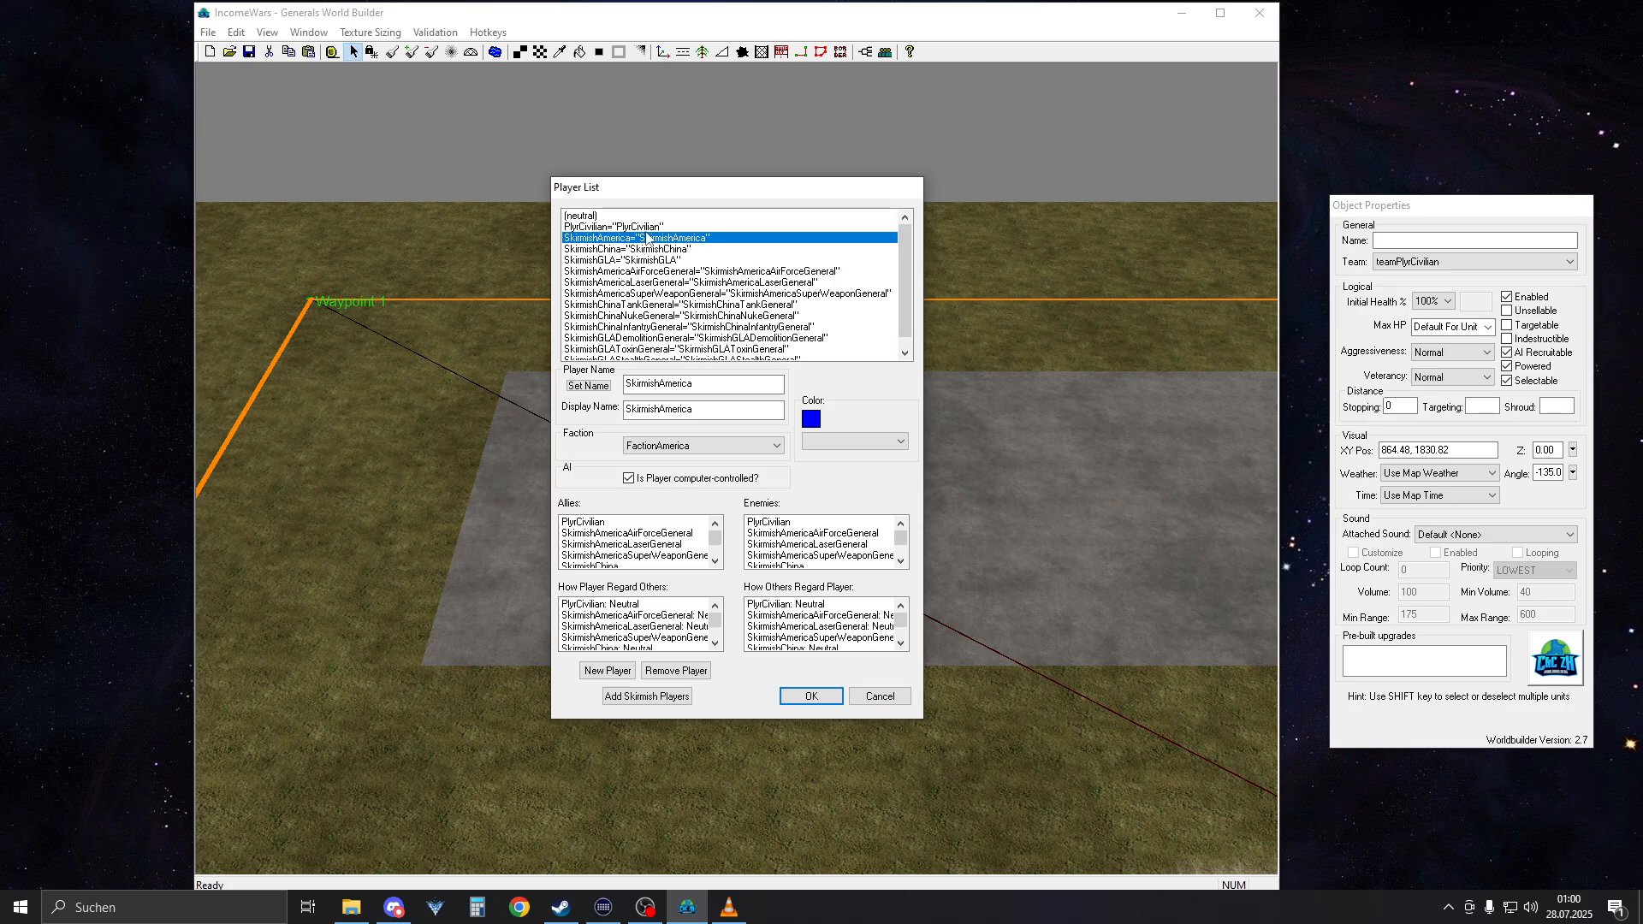
scroll(646, 238, down, 1)
scroll(656, 281, up, 1)
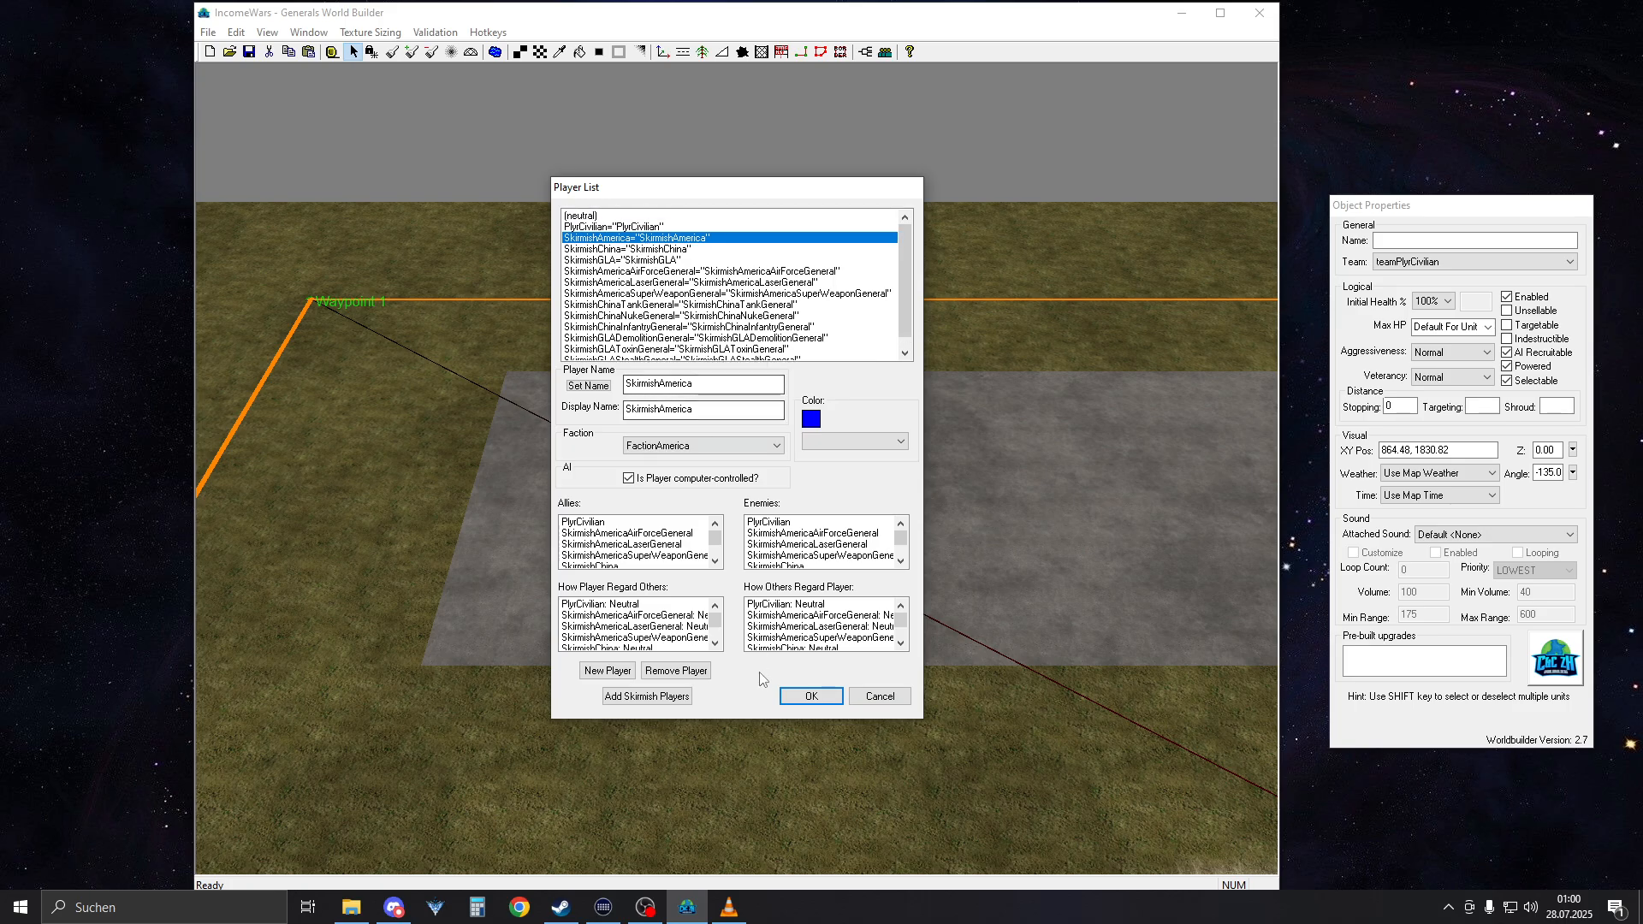
click(794, 694)
Check the names and teams of the CIA officer near Waypoint 1 and of the command center near Waypoint 6
scroll(686, 367, down, 1)
click(666, 414)
scroll(760, 380, up, 4)
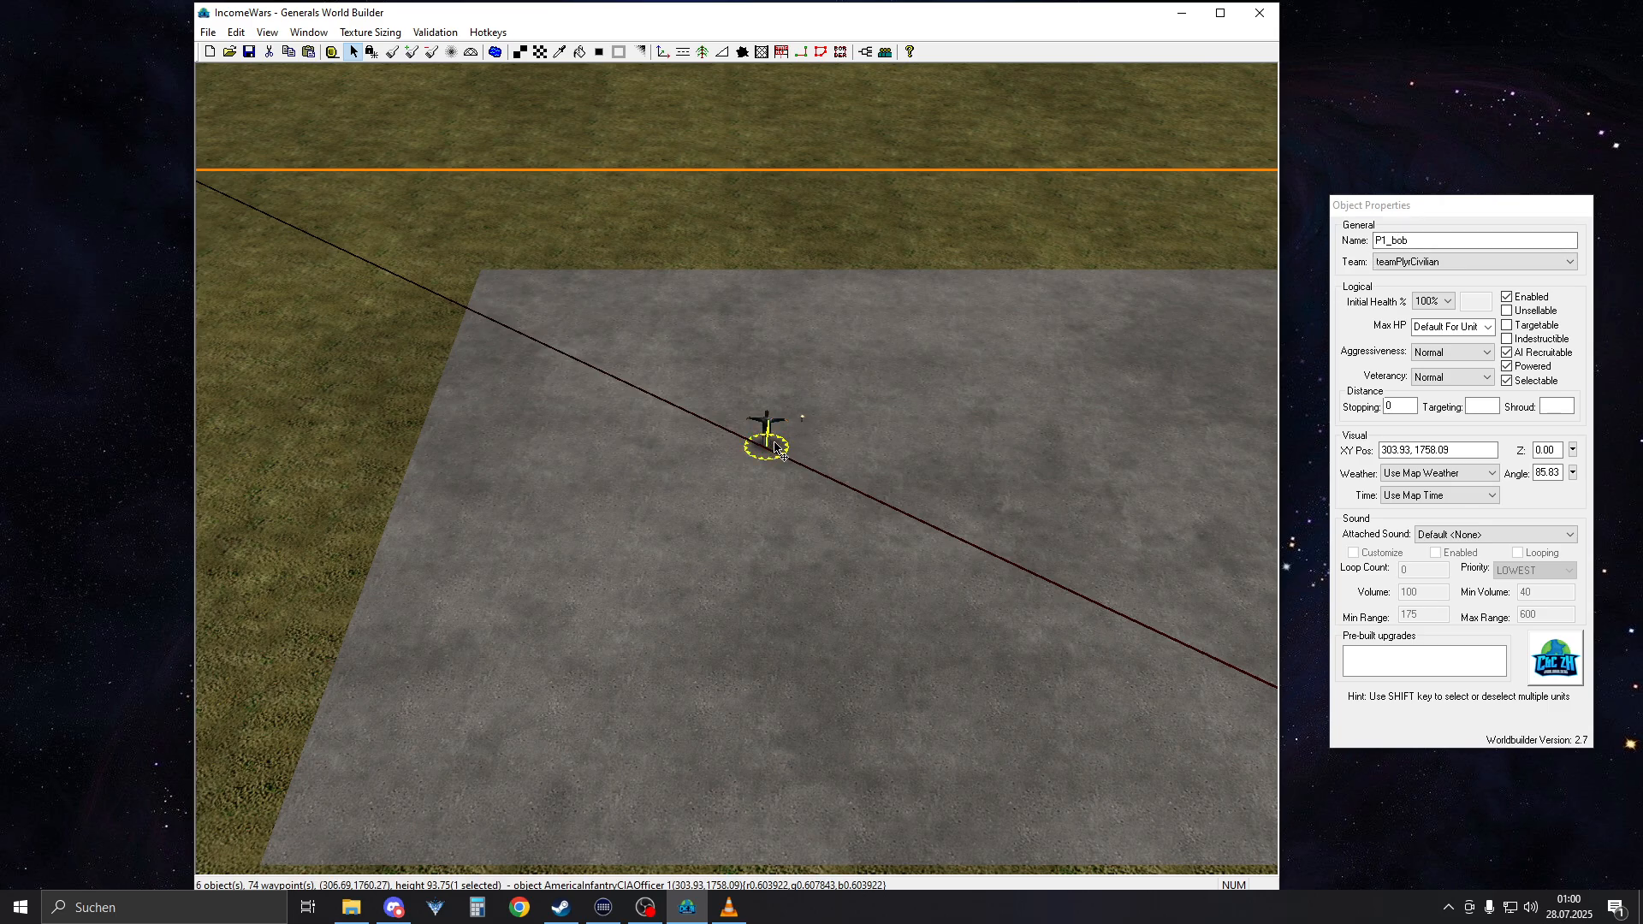
scroll(760, 527, down, 5)
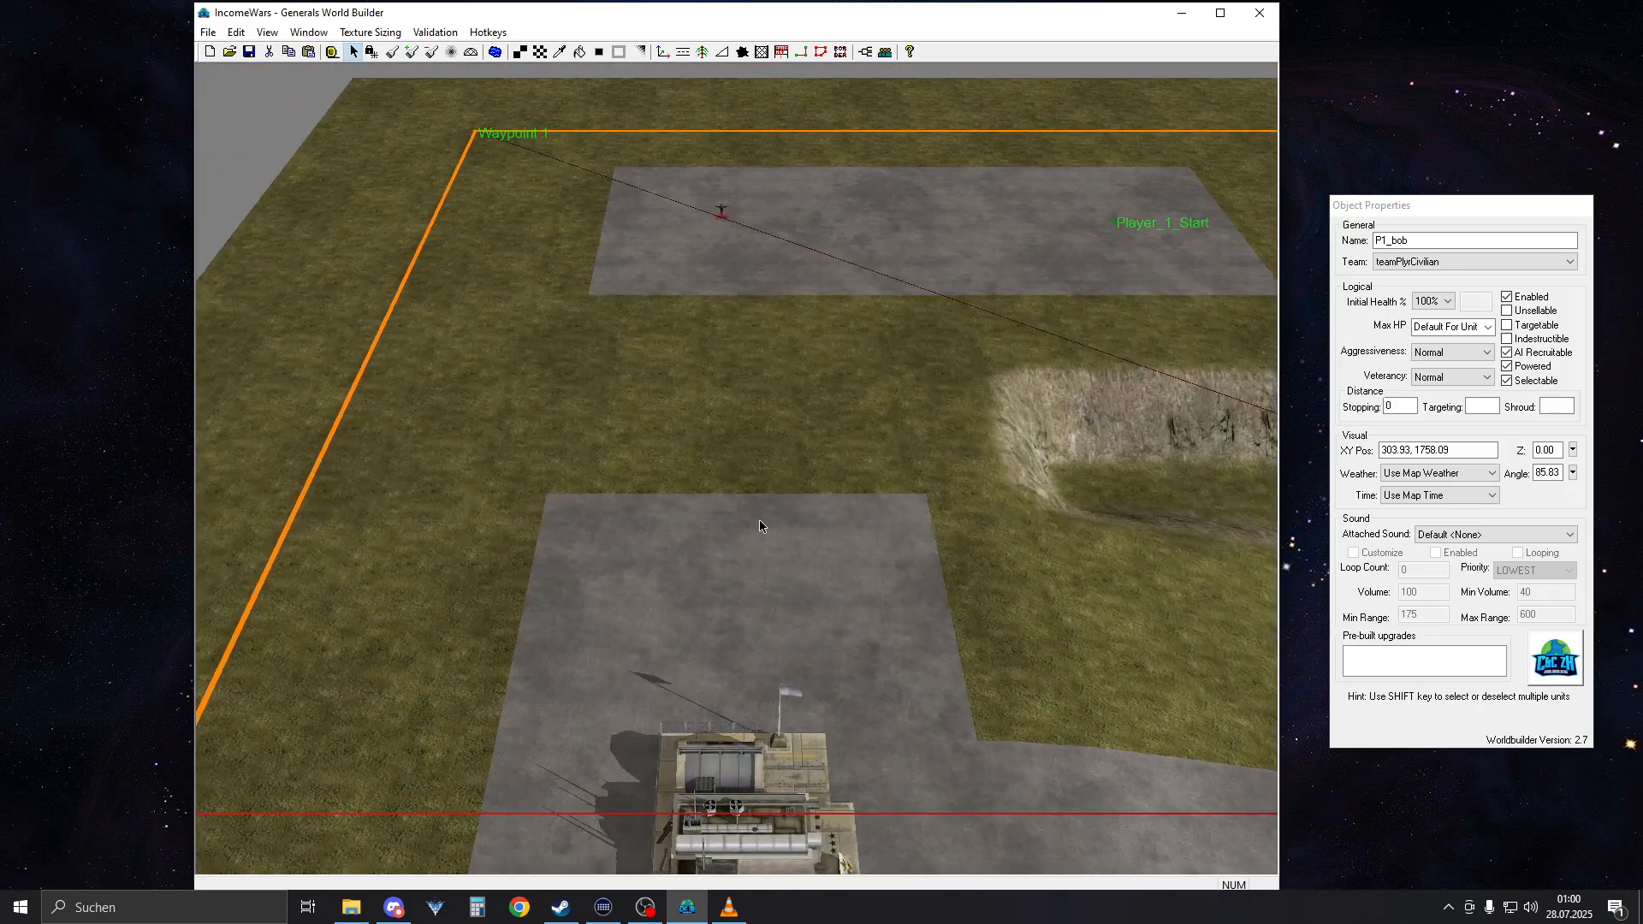
right_drag(760, 521, 789, 363)
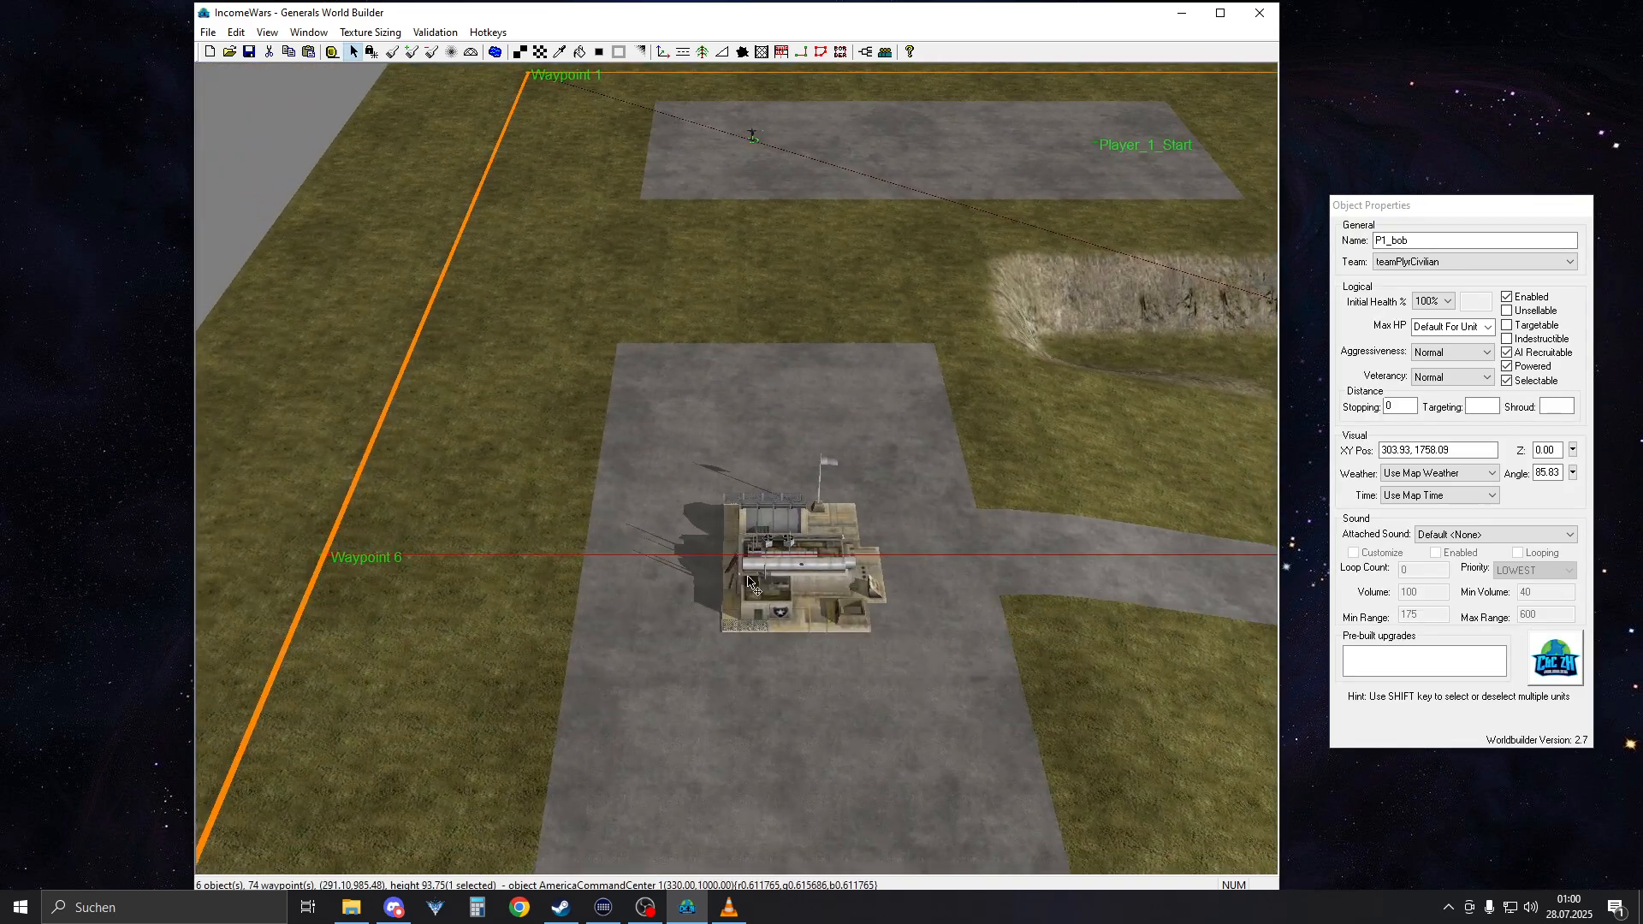
click(815, 560)
scroll(817, 560, up, 5)
scroll(817, 562, up, 2)
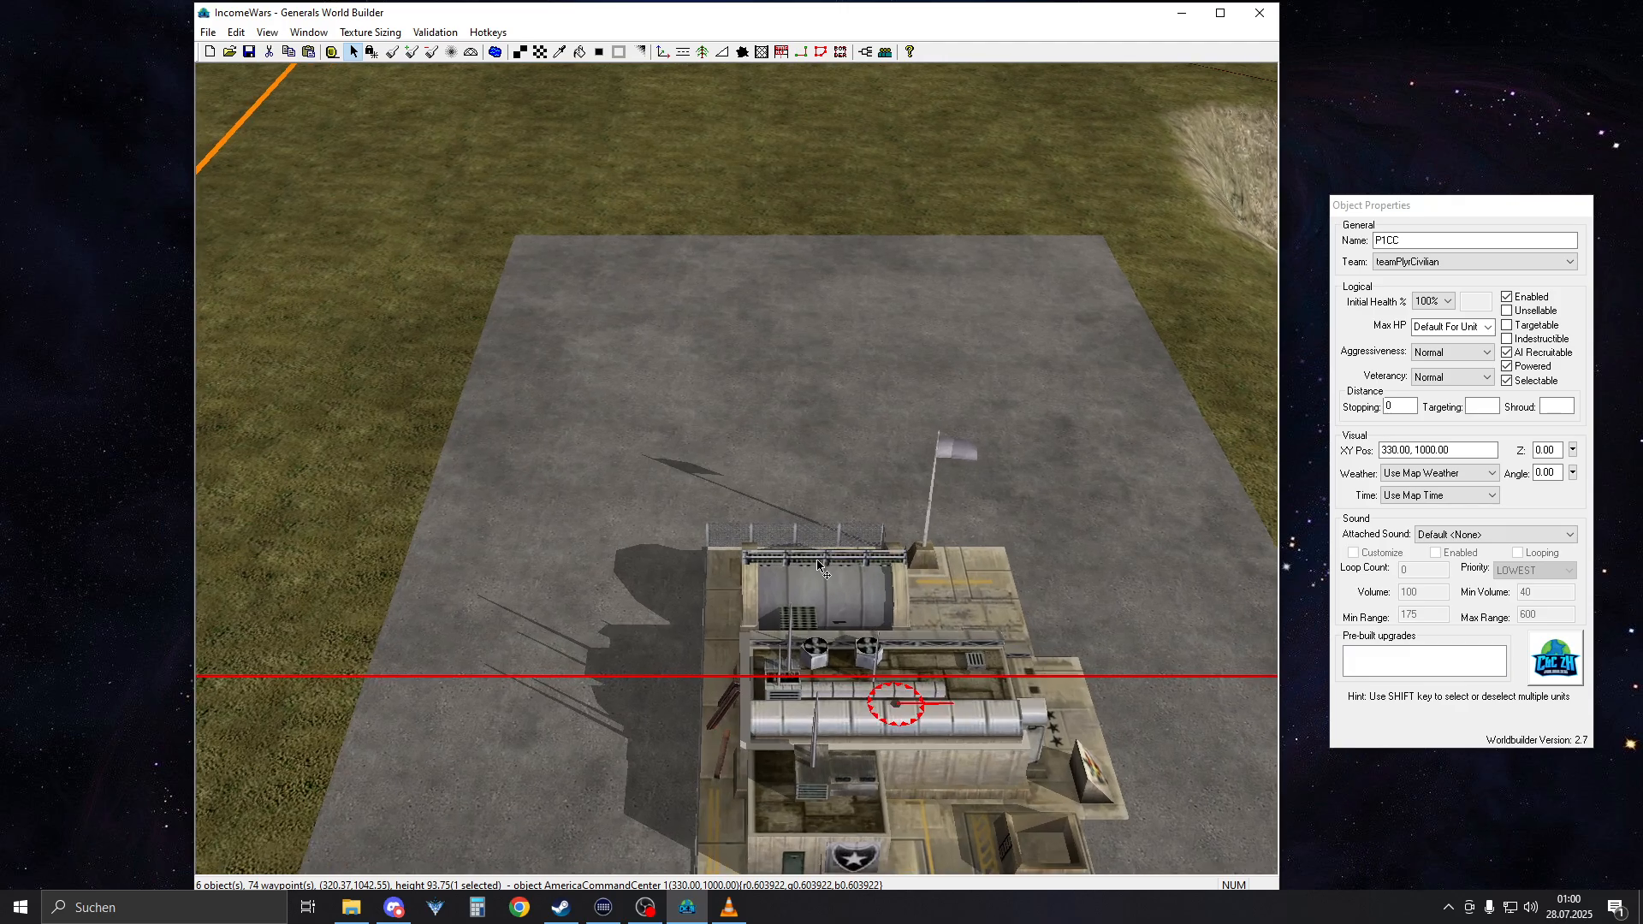
right_drag(817, 563, 760, 498)
double_click(1455, 239)
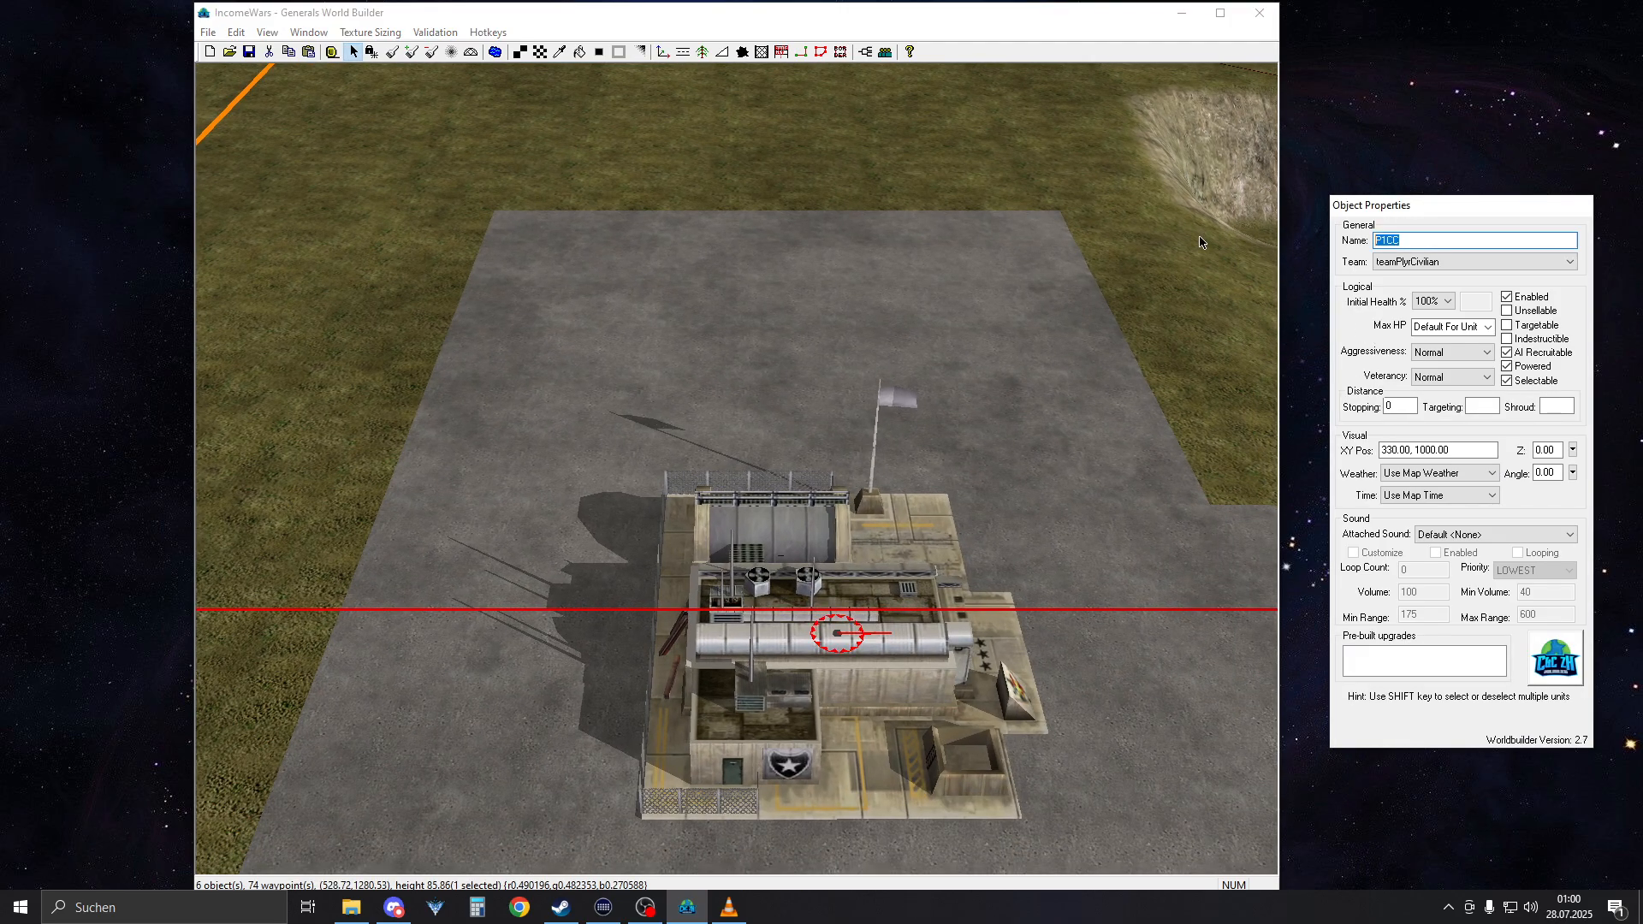
click(861, 98)
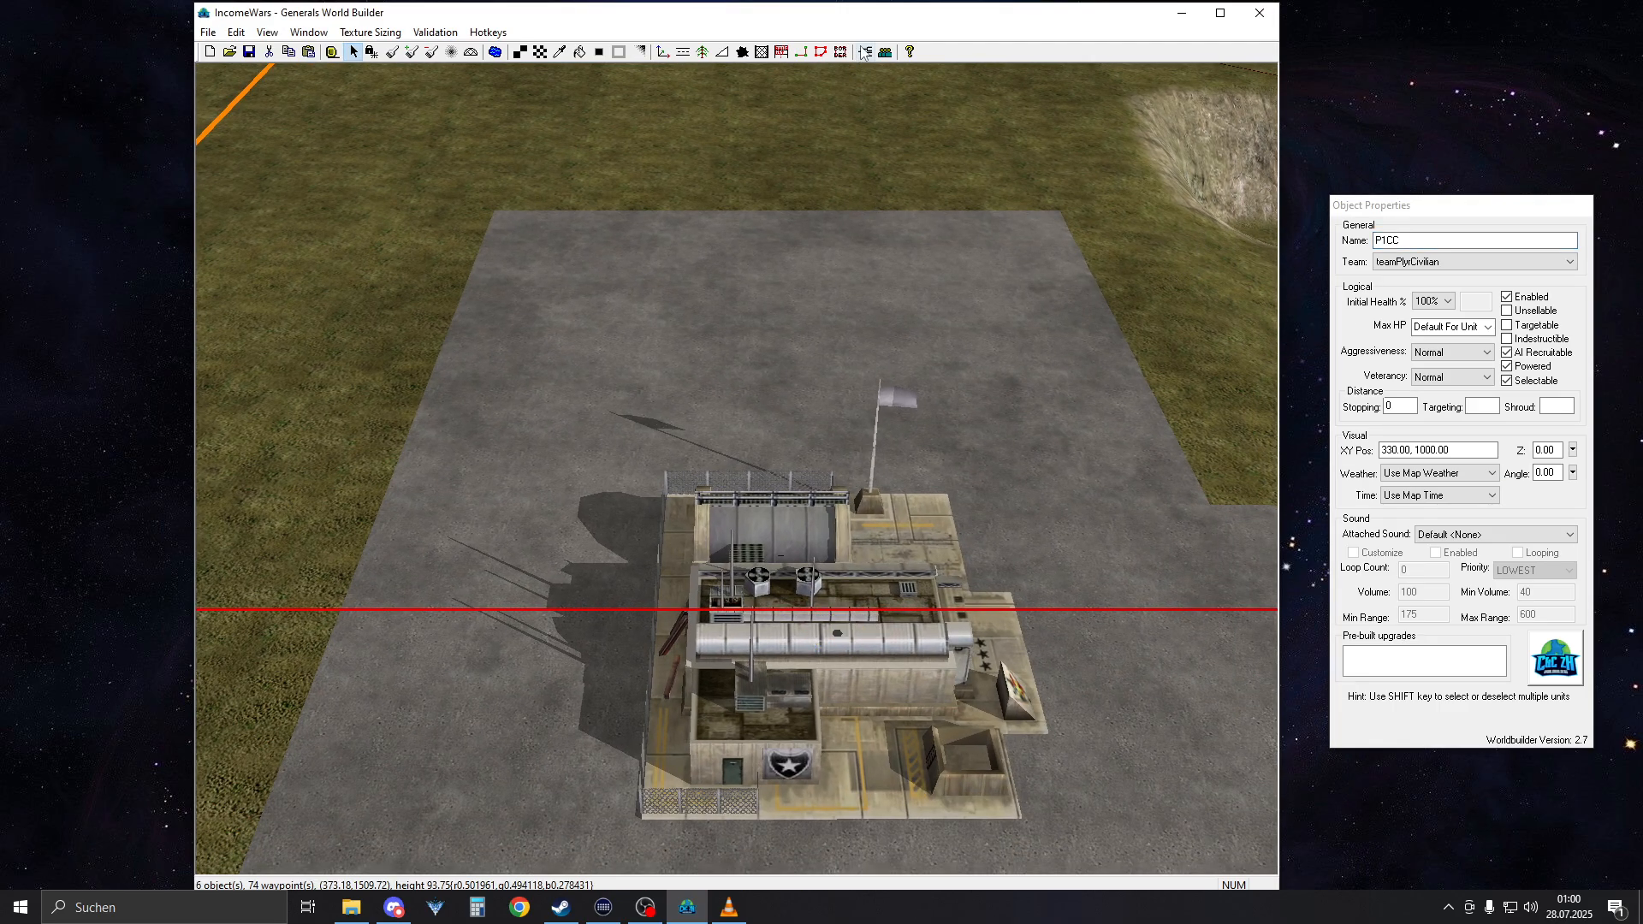
Examine the P1_GiveStuff and setup timer scripts stored under PlyrCivilian
click(865, 52)
click(270, 52)
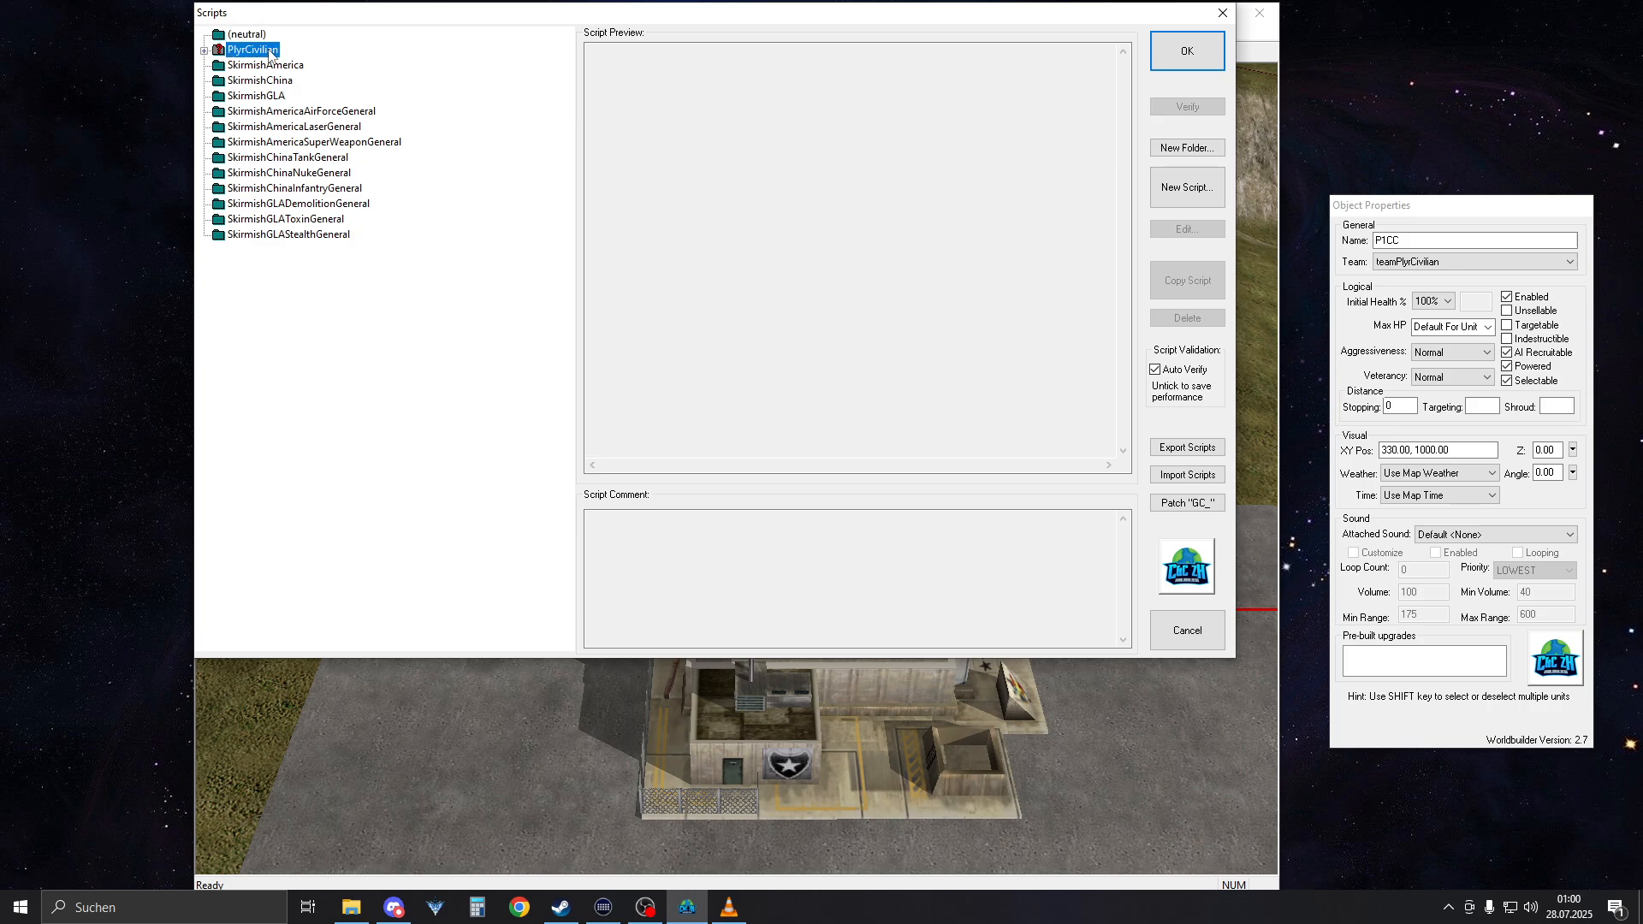
click(205, 50)
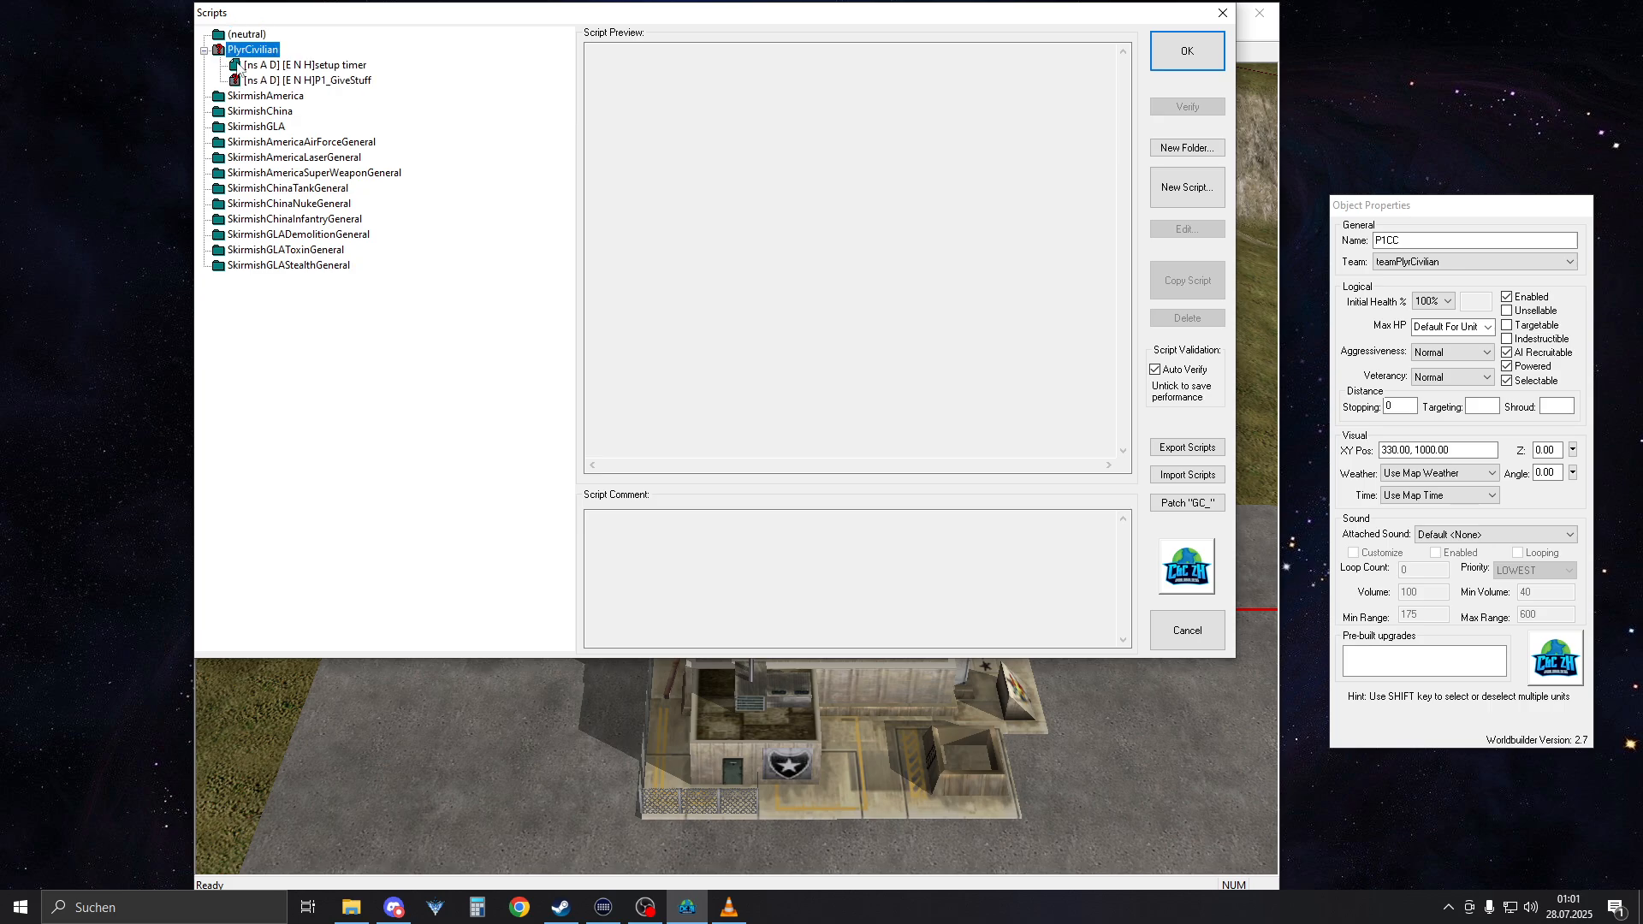
click(323, 81)
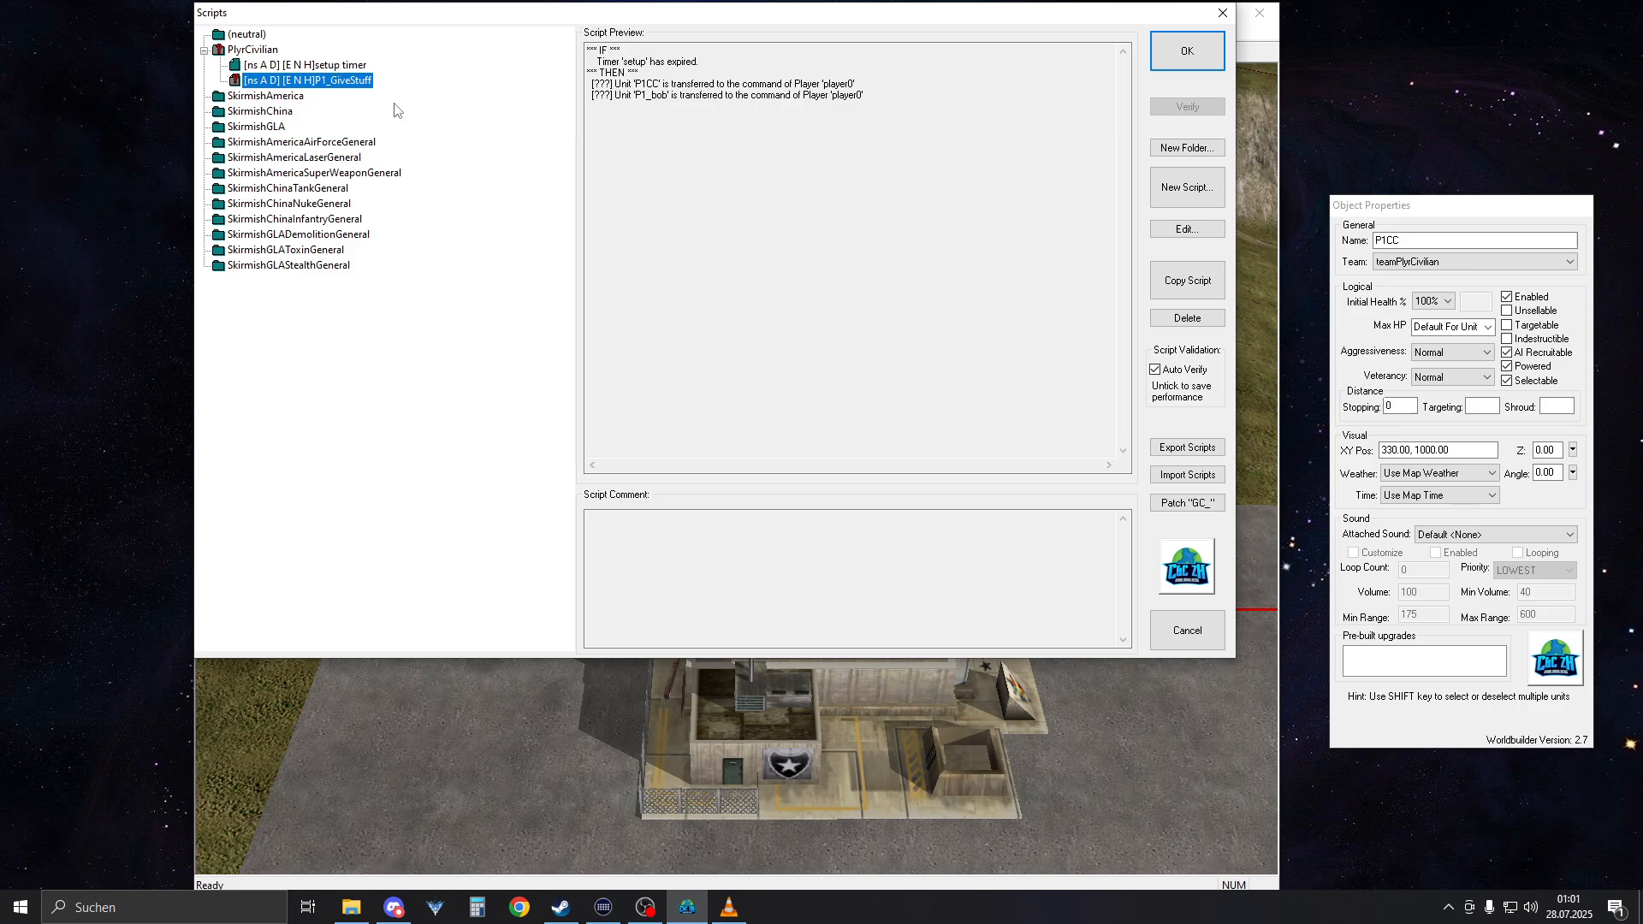
click(336, 68)
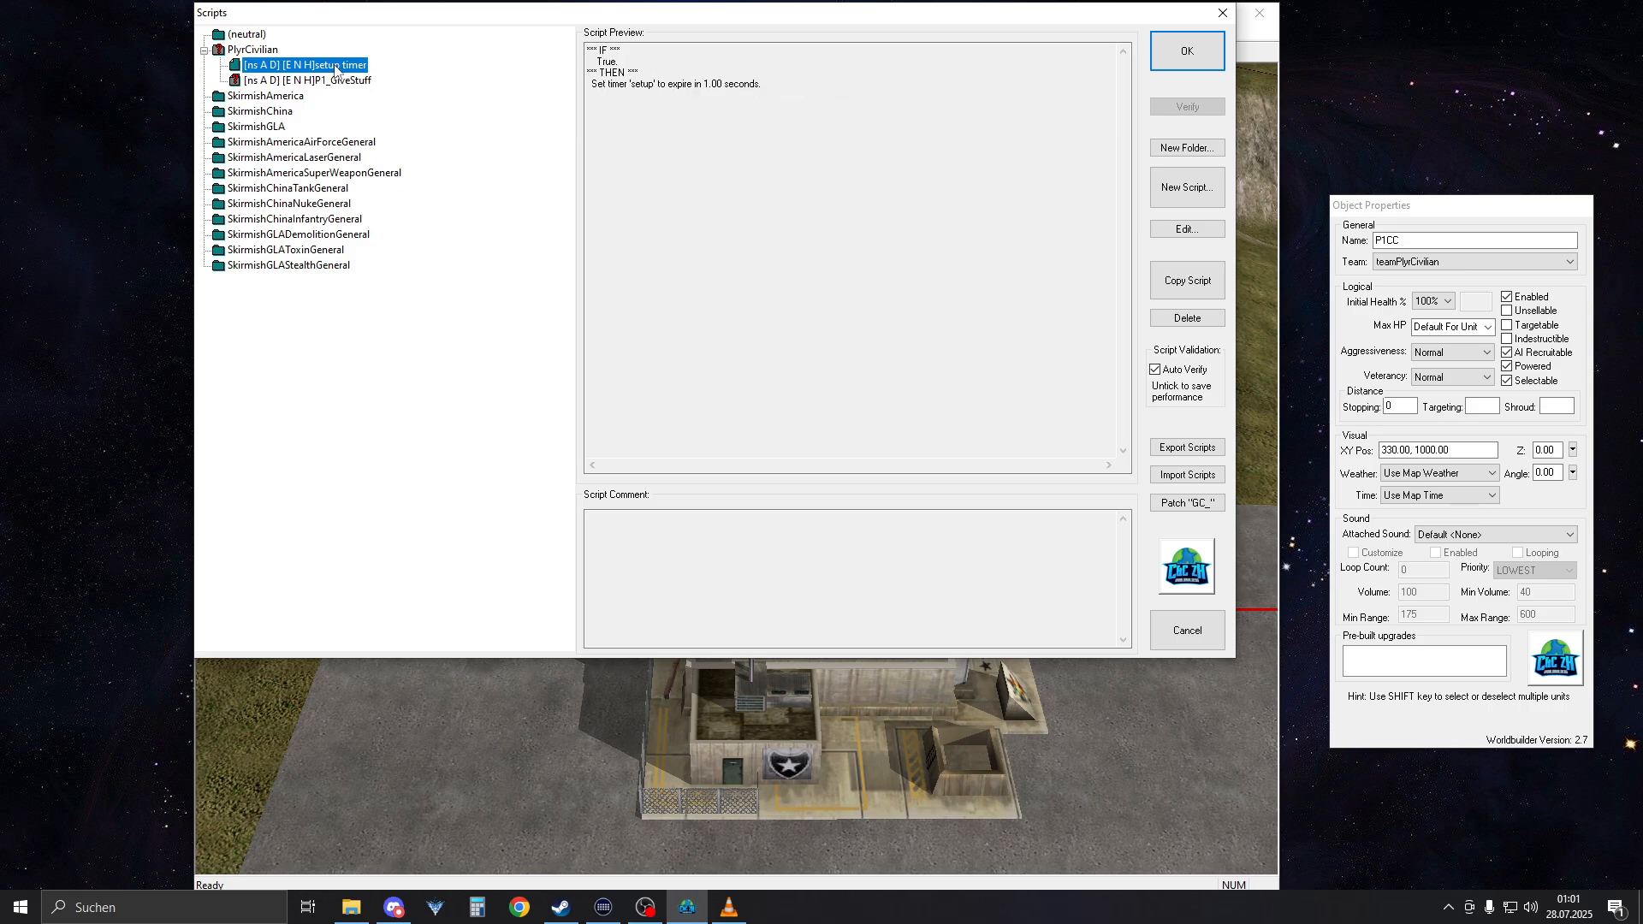
Deactivate the setup timer script under PlyrCivilian
right_click(335, 68)
click(363, 75)
right_click(307, 77)
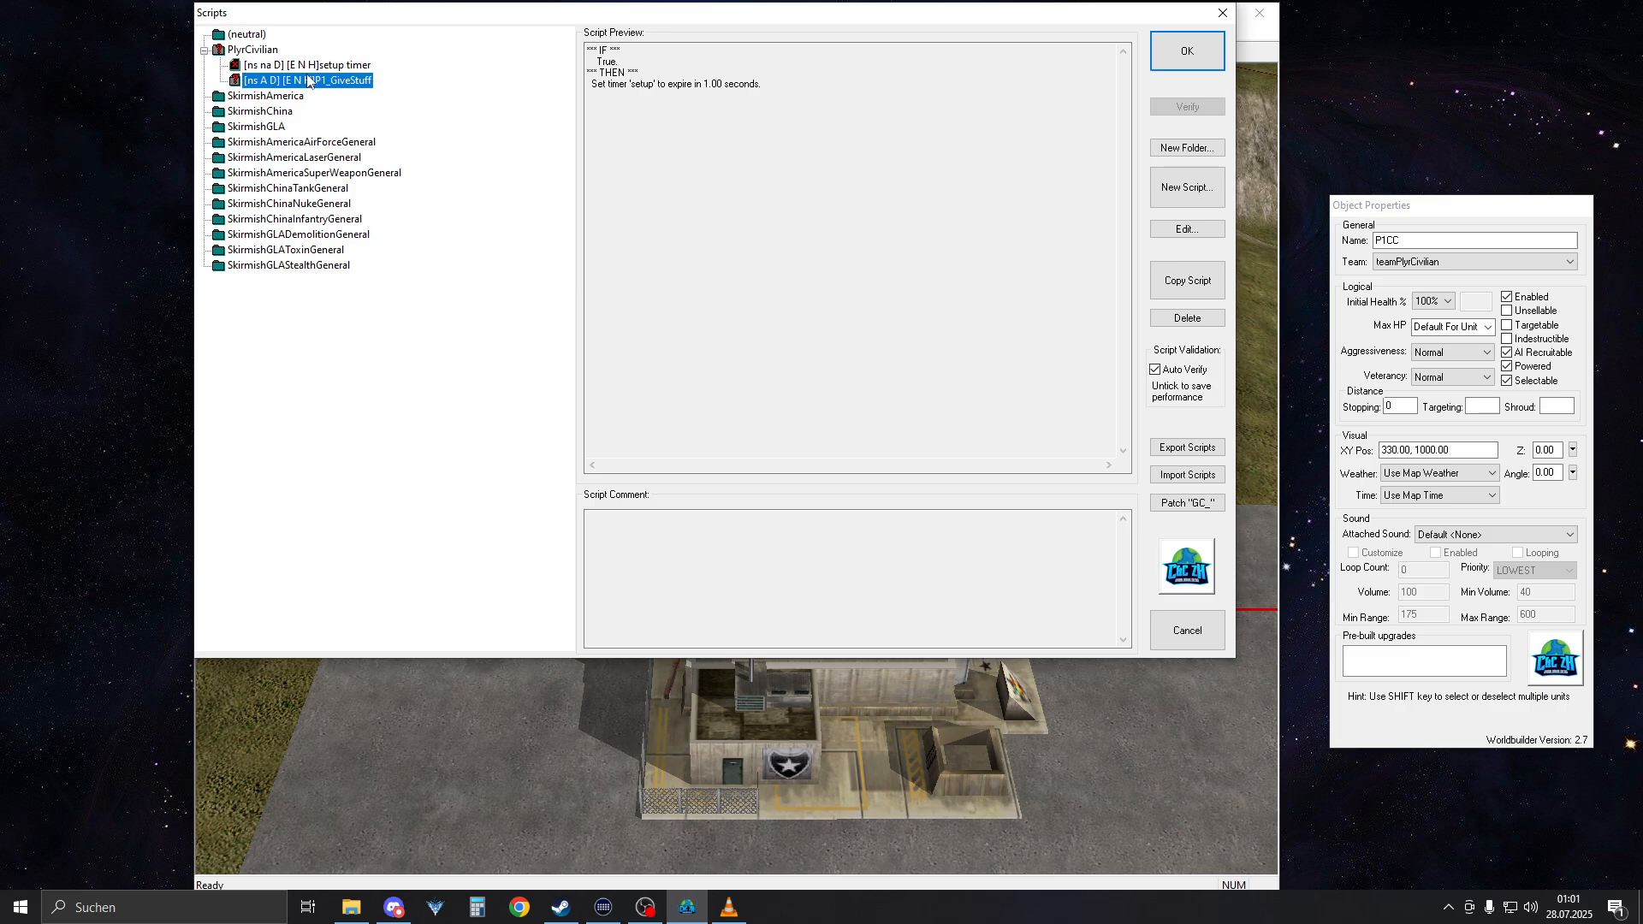
Replace the timer condition of the P1_GiveStuff script with the Scripting condition True, and check its two unit transfer actions
double_click(342, 80)
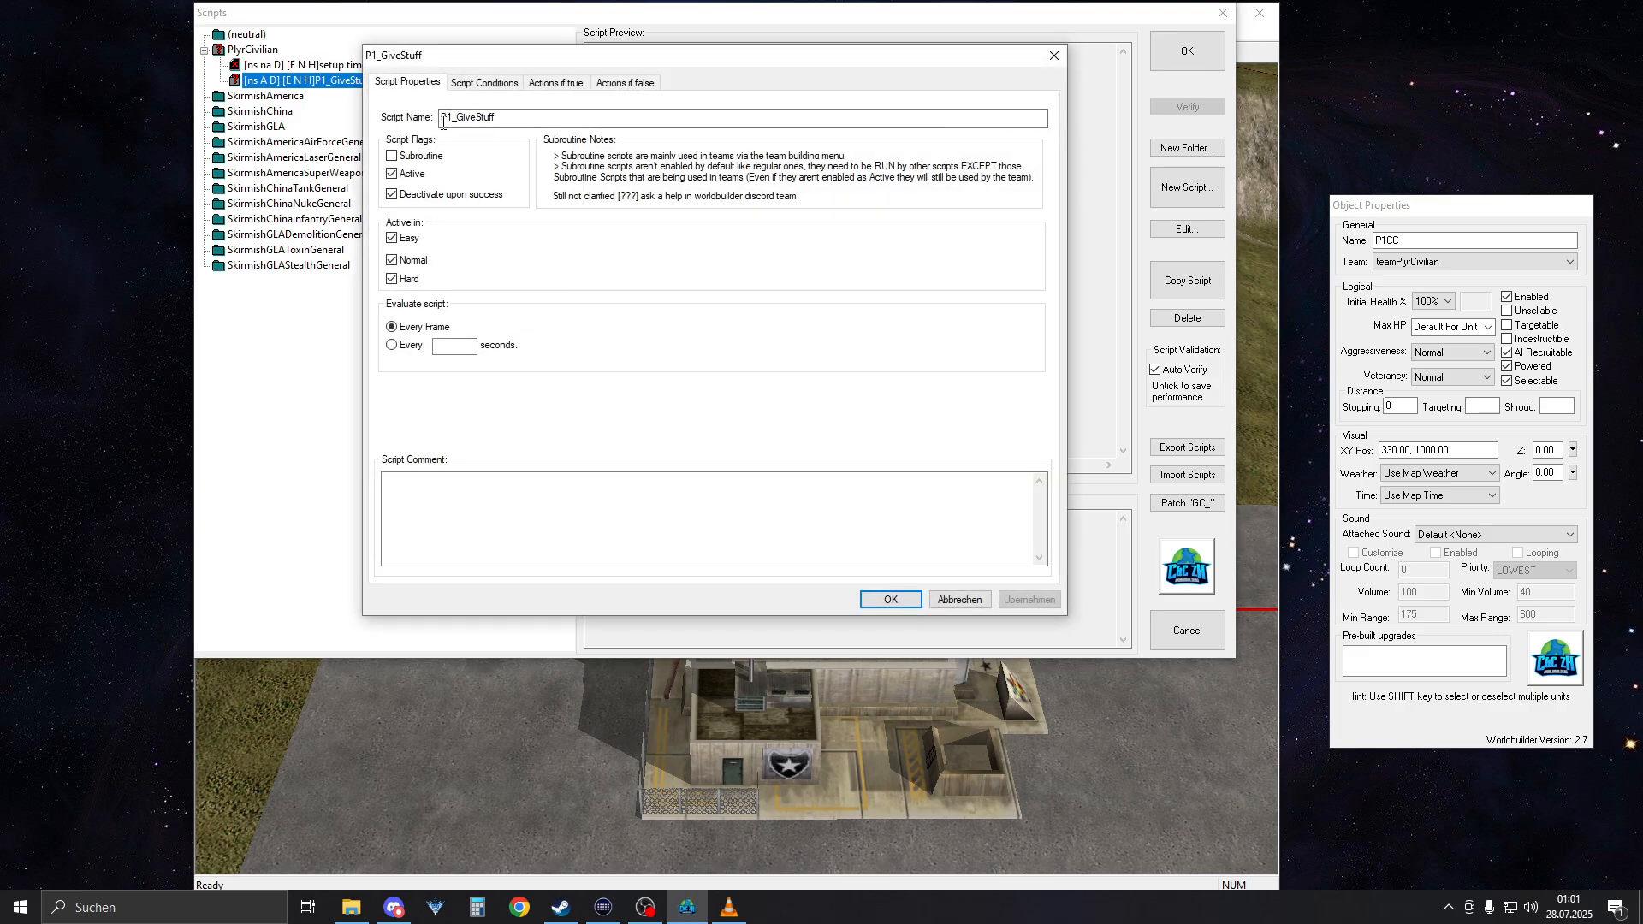
click(486, 83)
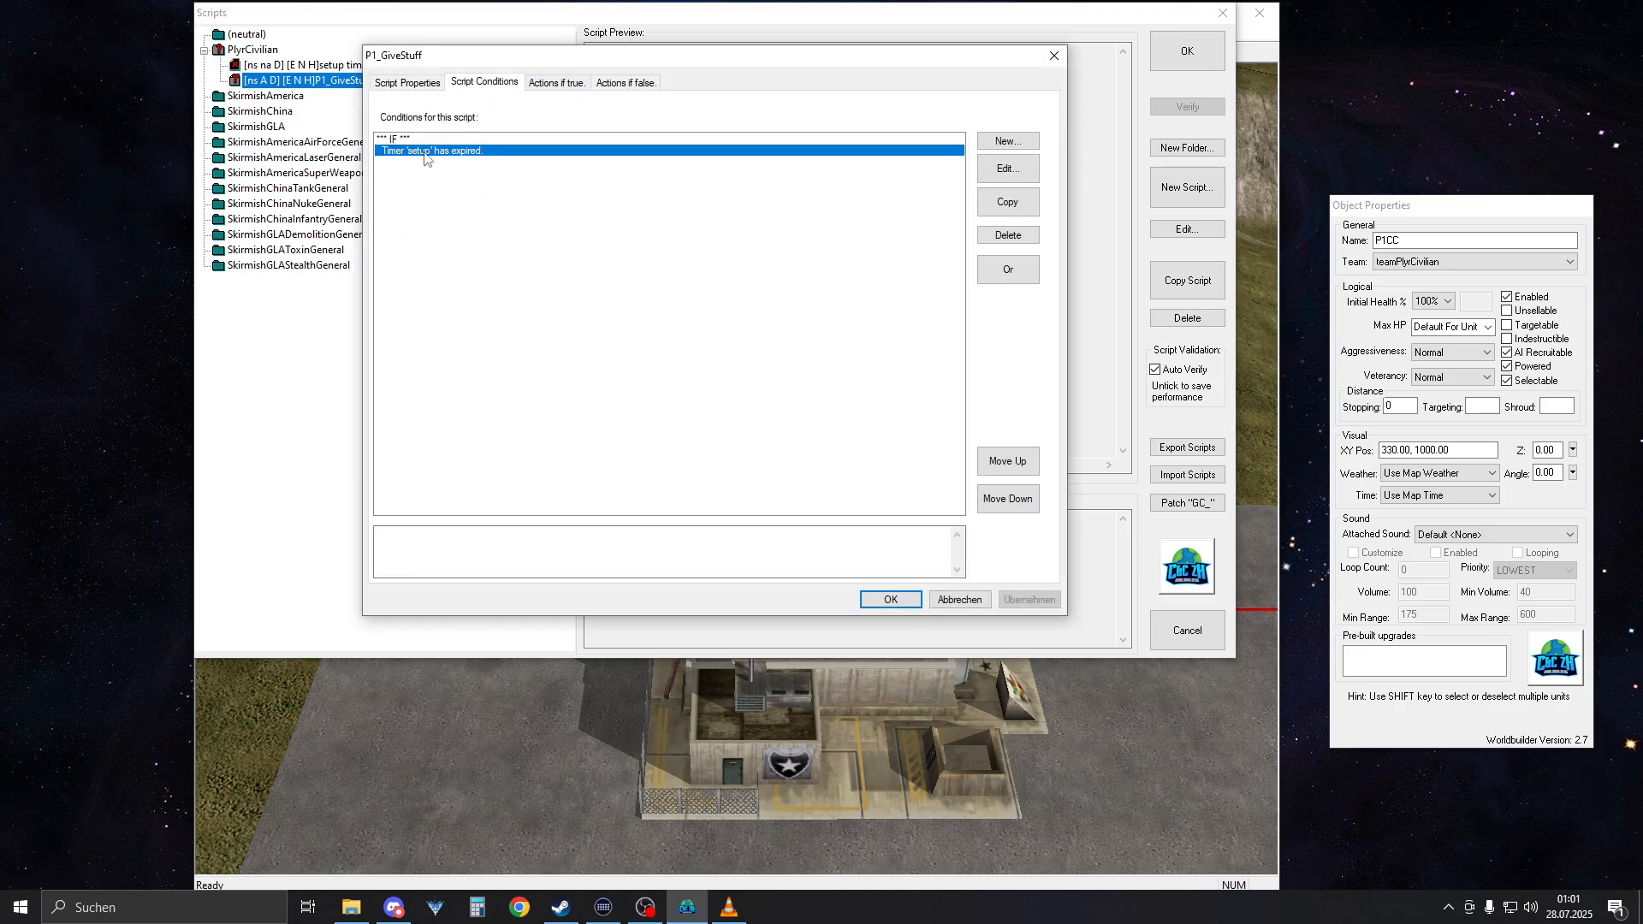
double_click(425, 152)
click(483, 254)
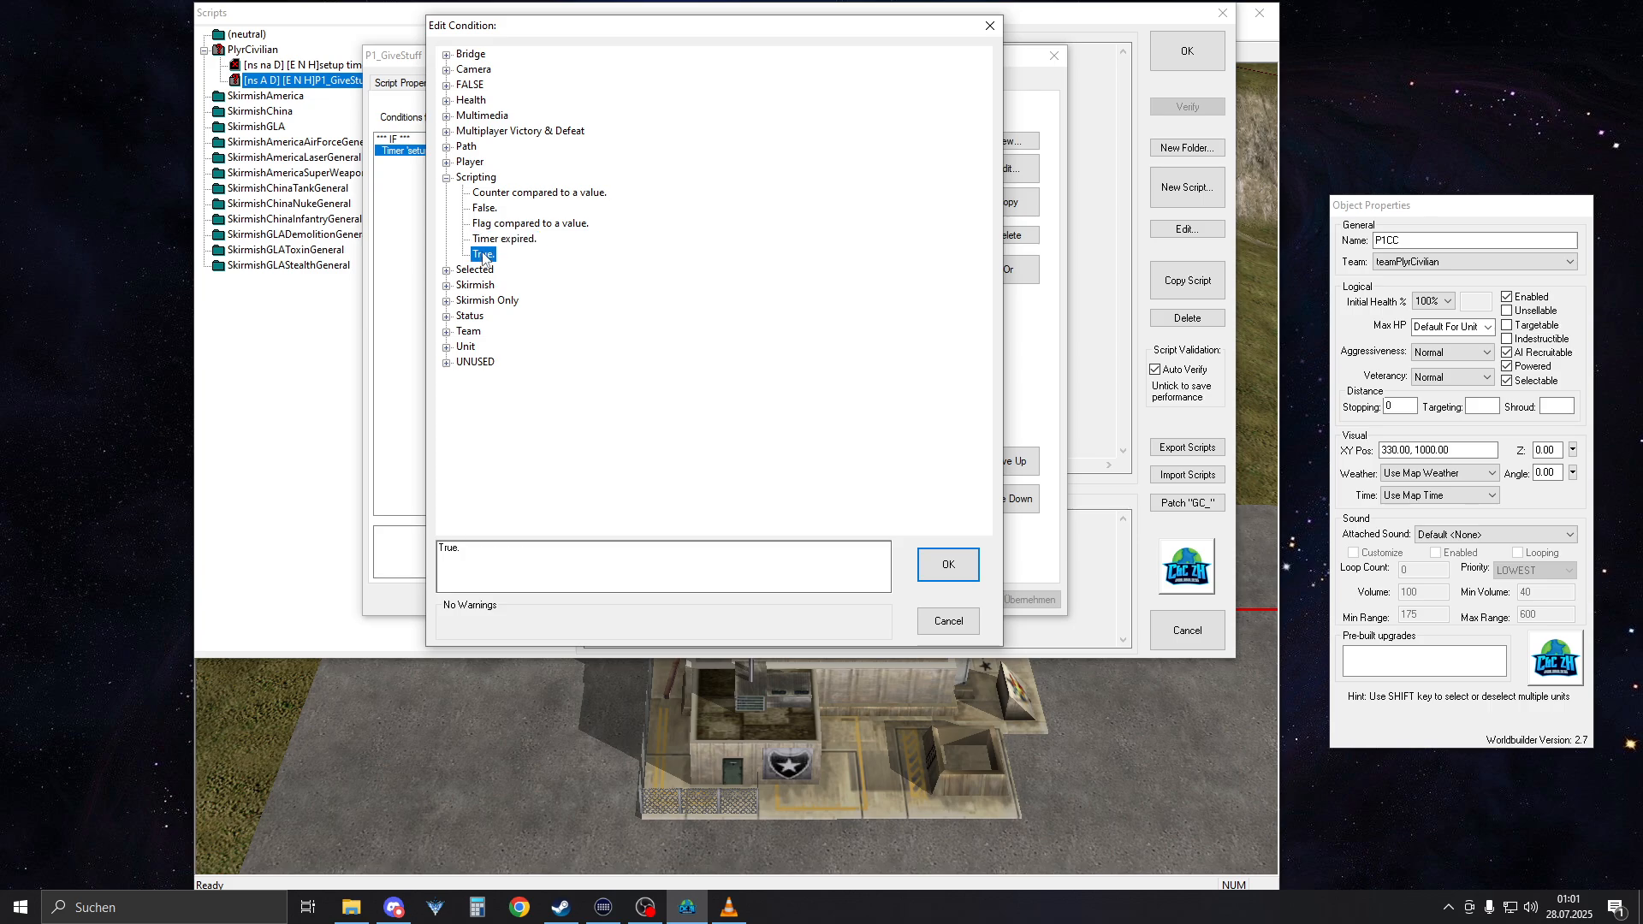
click(948, 564)
click(524, 80)
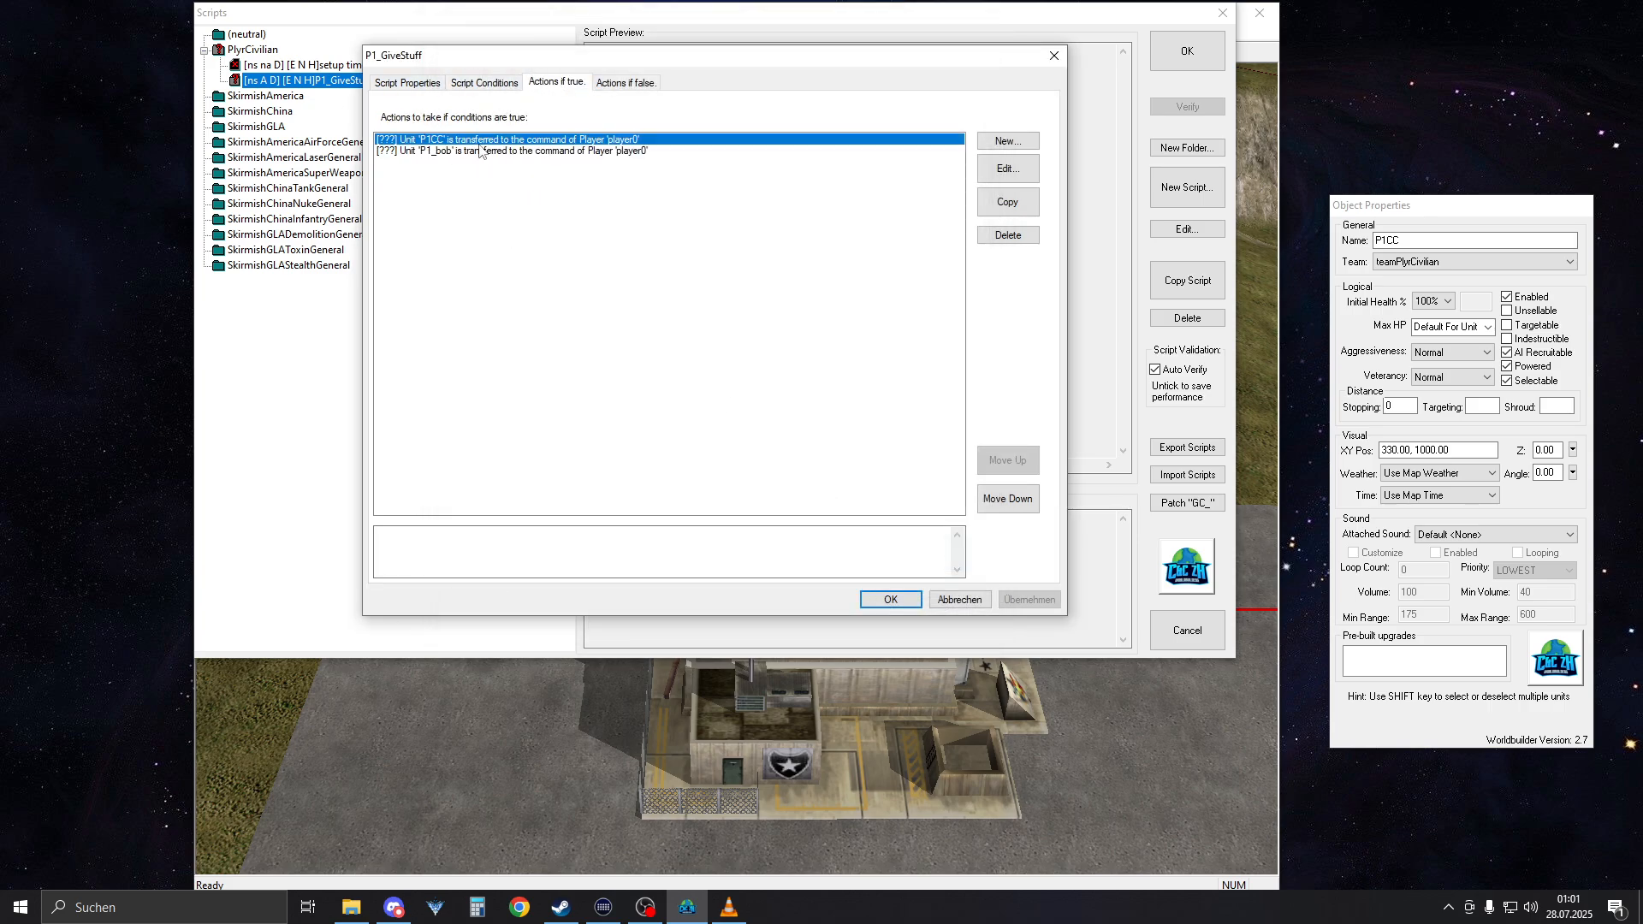
click(890, 599)
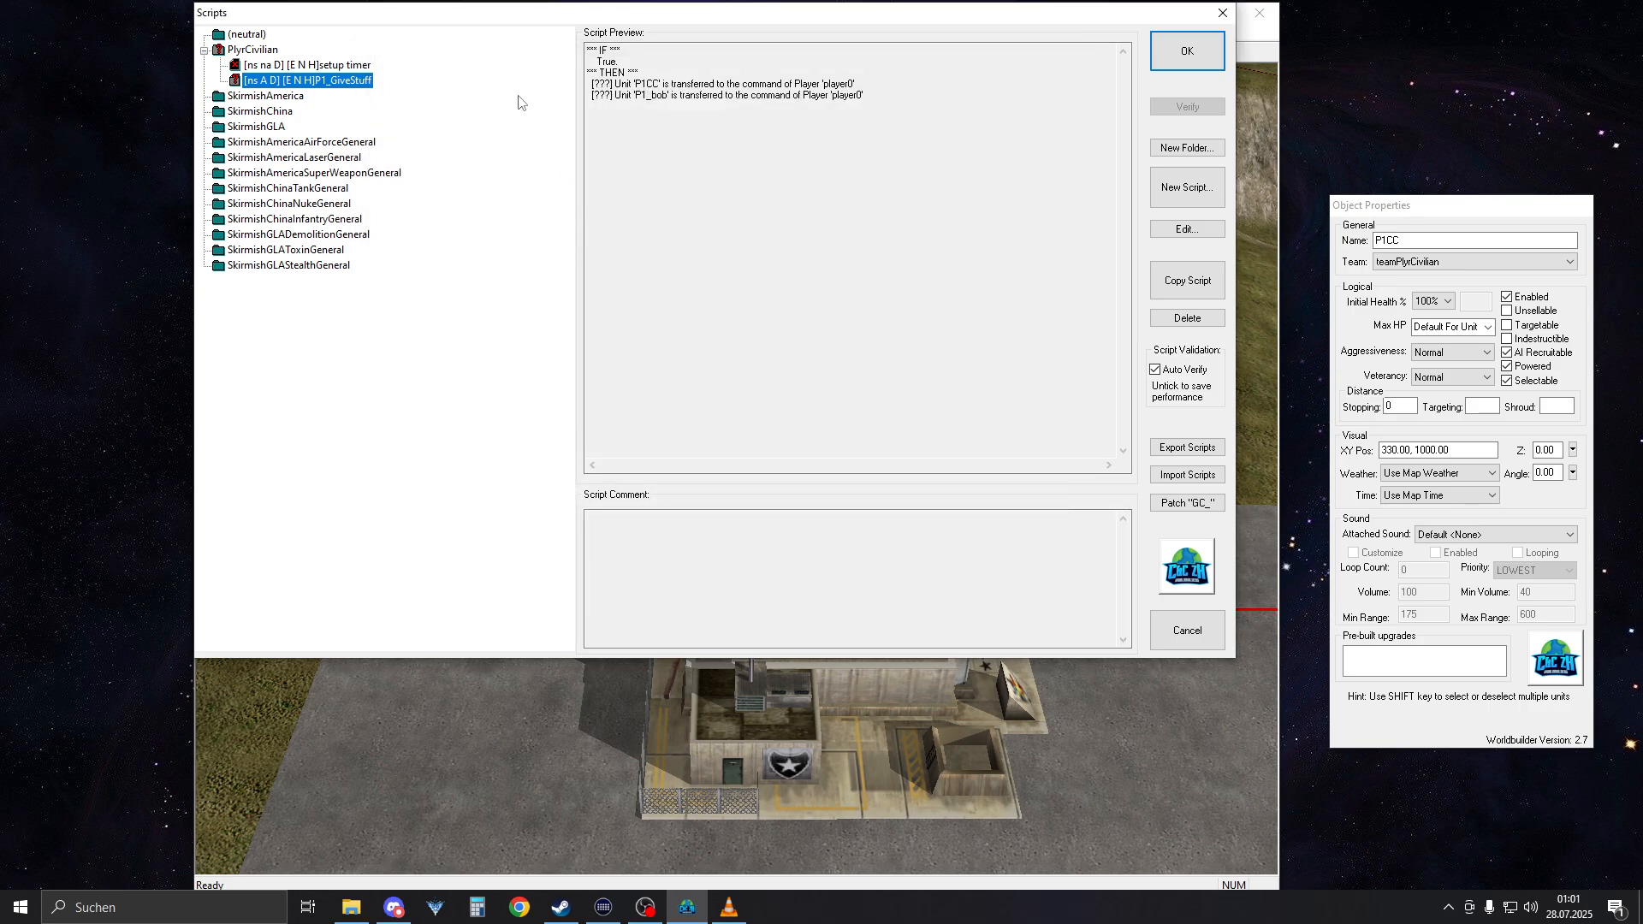
key(Up)
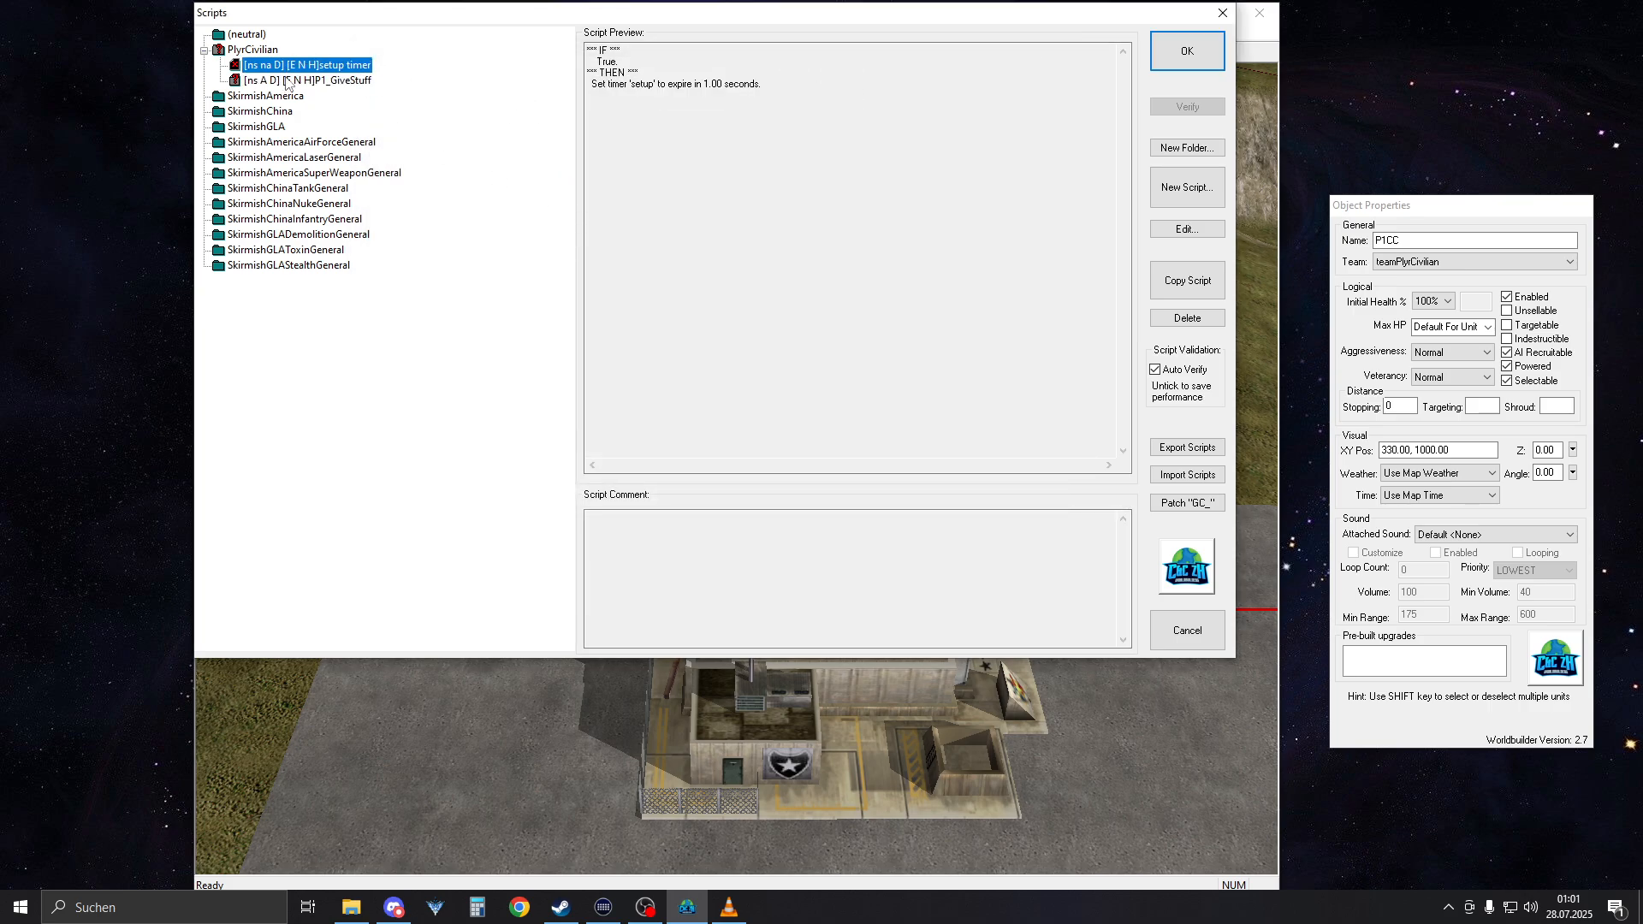
key(Down)
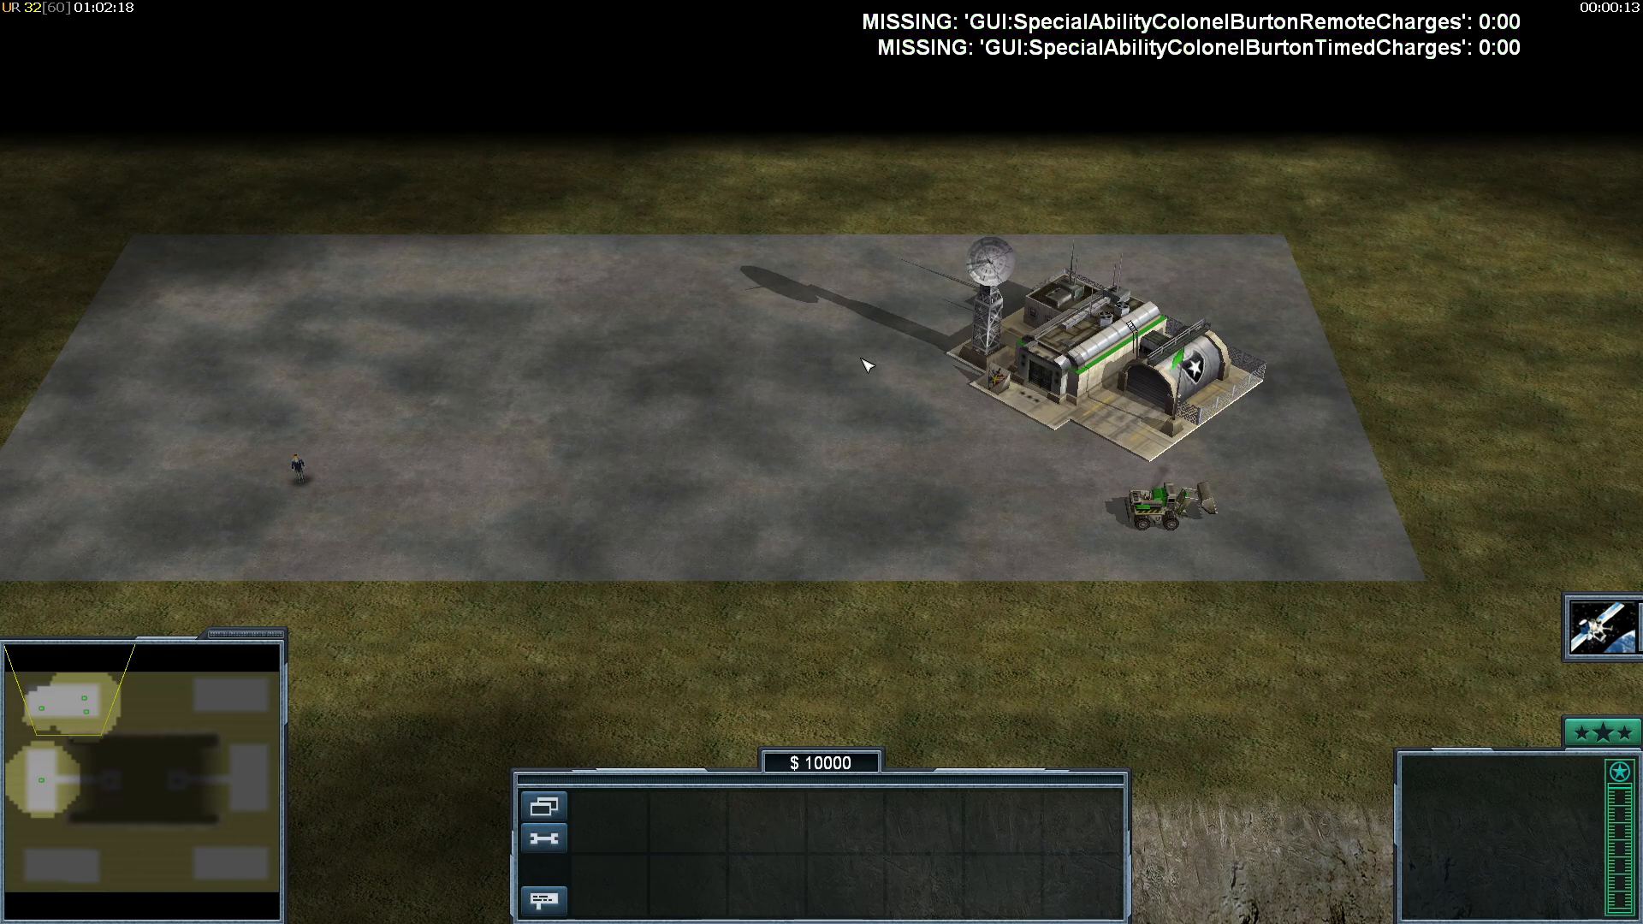
Switch to the in-game test match and test control of the CIA officer and the transferred command center, ordering the officer to move
drag(1191, 78, 1525, 22)
right_drag(1524, 22, 462, 346)
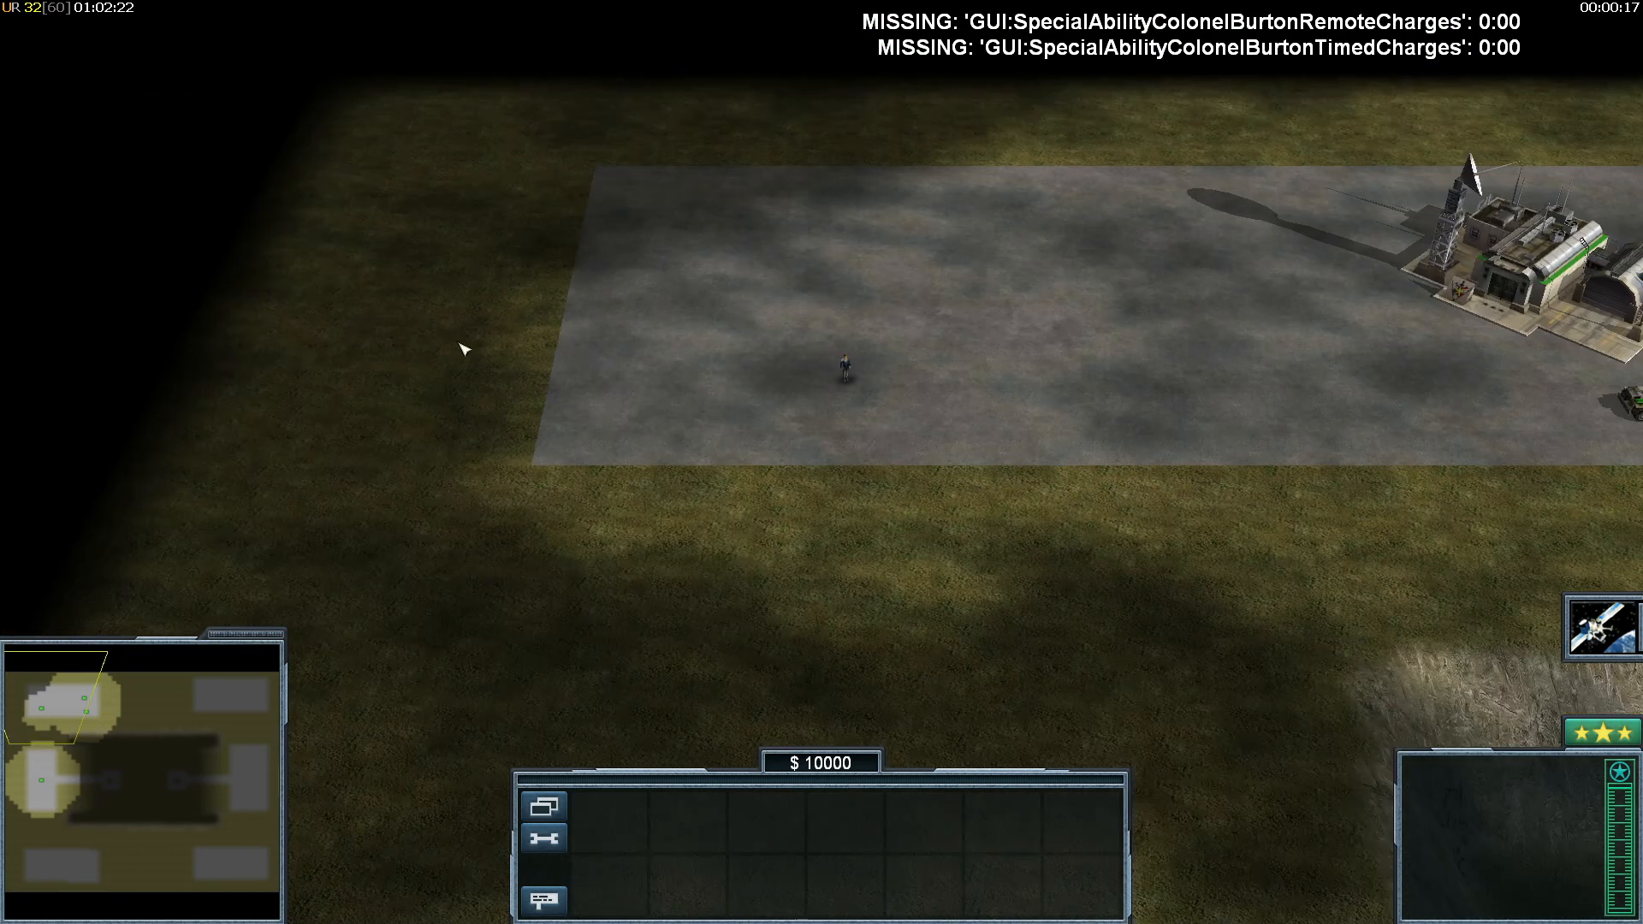
drag(413, 334, 865, 539)
right_drag(781, 572, 890, 394)
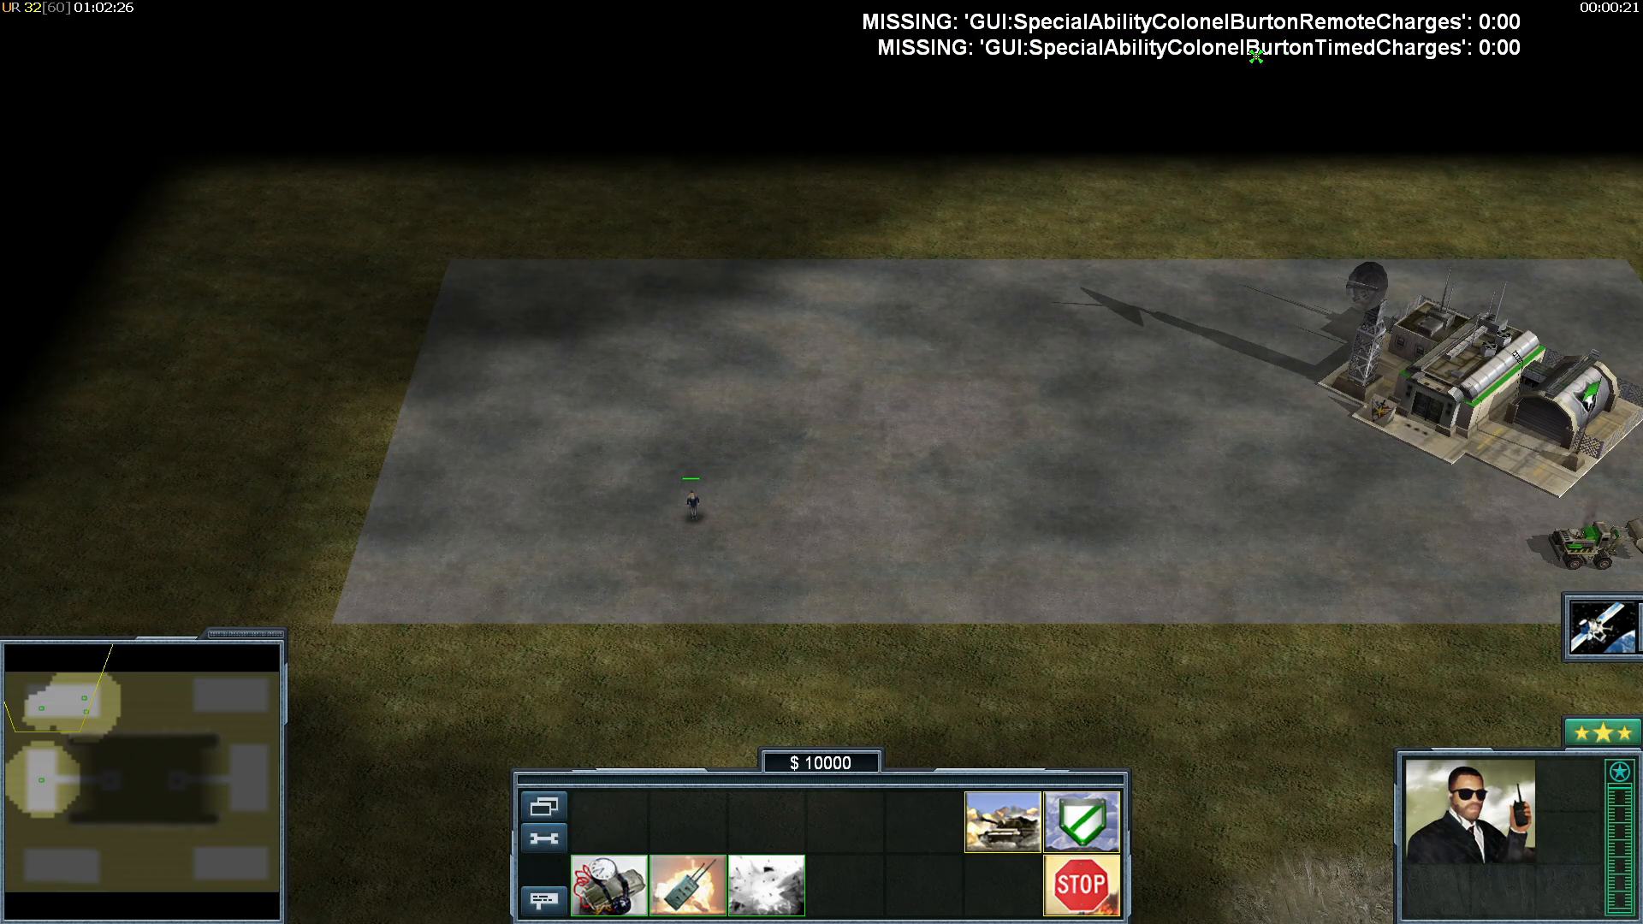
click(922, 463)
right_drag(922, 463, 687, 548)
right_click(687, 542)
click(820, 432)
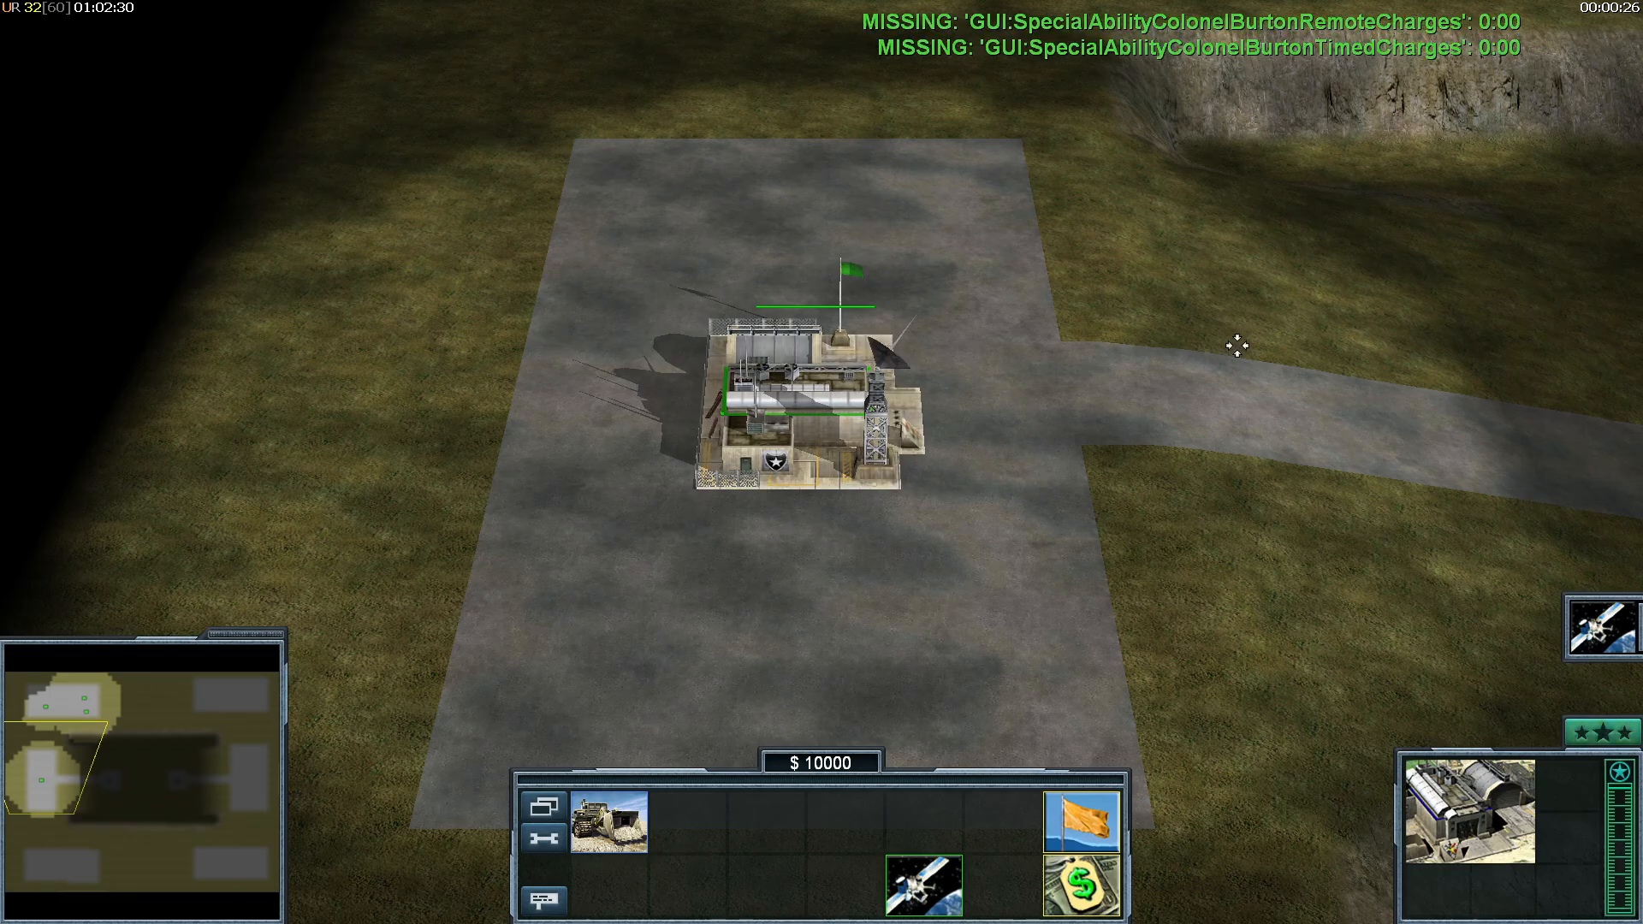
right_drag(1074, 107, 1113, 79)
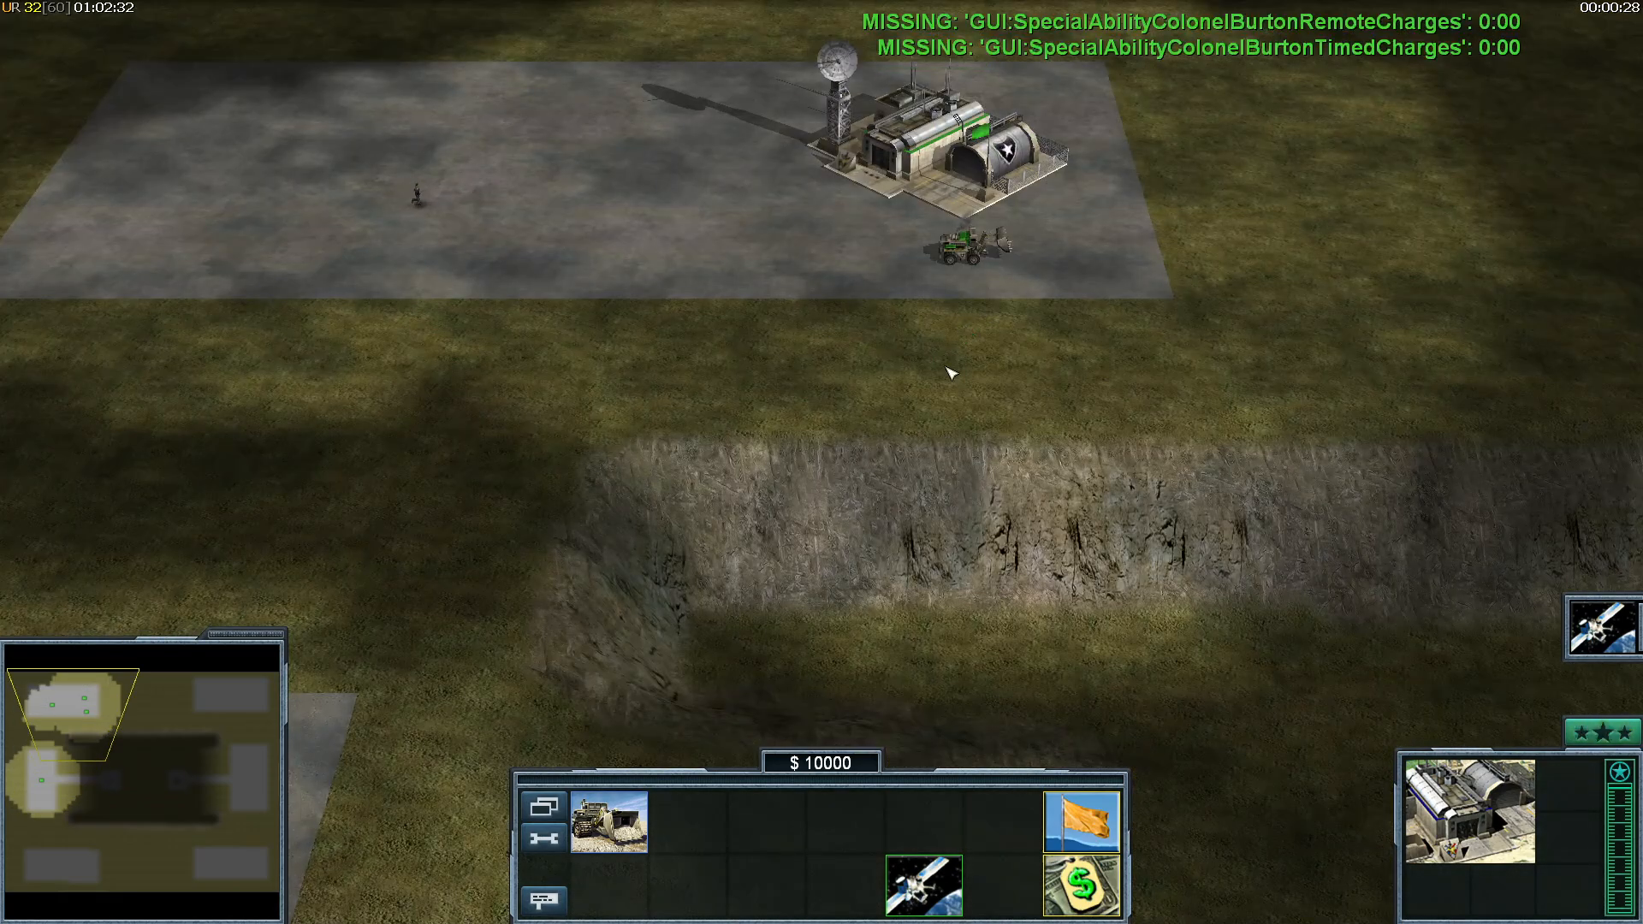
Select the CIA officer on the paved area in the test match, then clear and repeat the selection to test player control
right_drag(946, 370, 609, 315)
click(510, 337)
right_drag(822, 577, 675, 517)
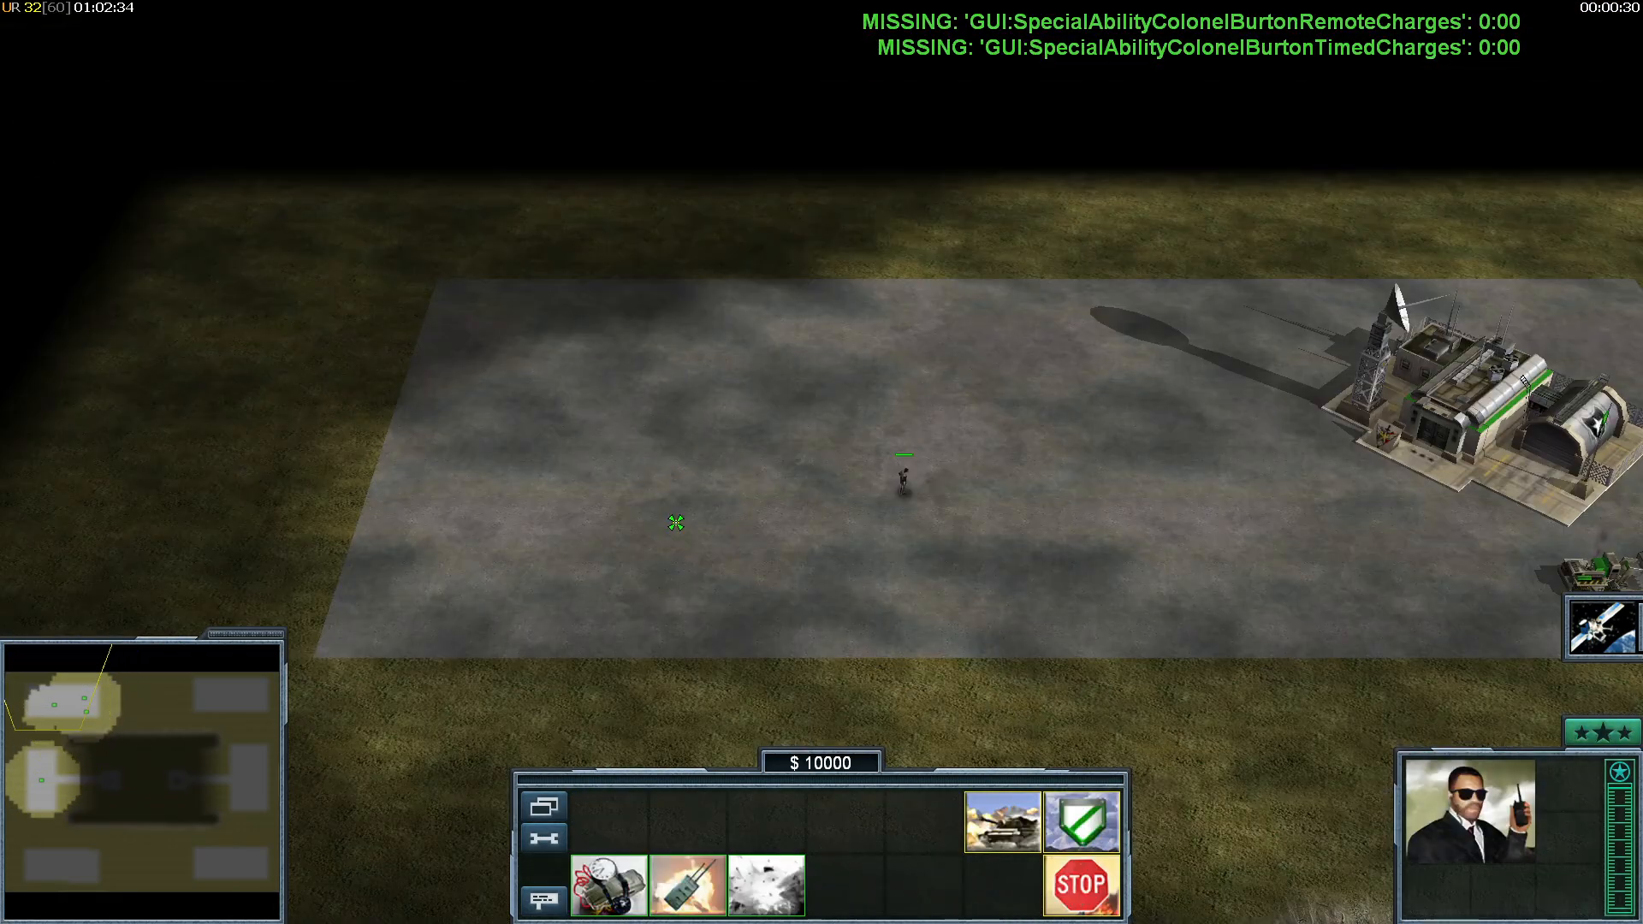
right_click(777, 539)
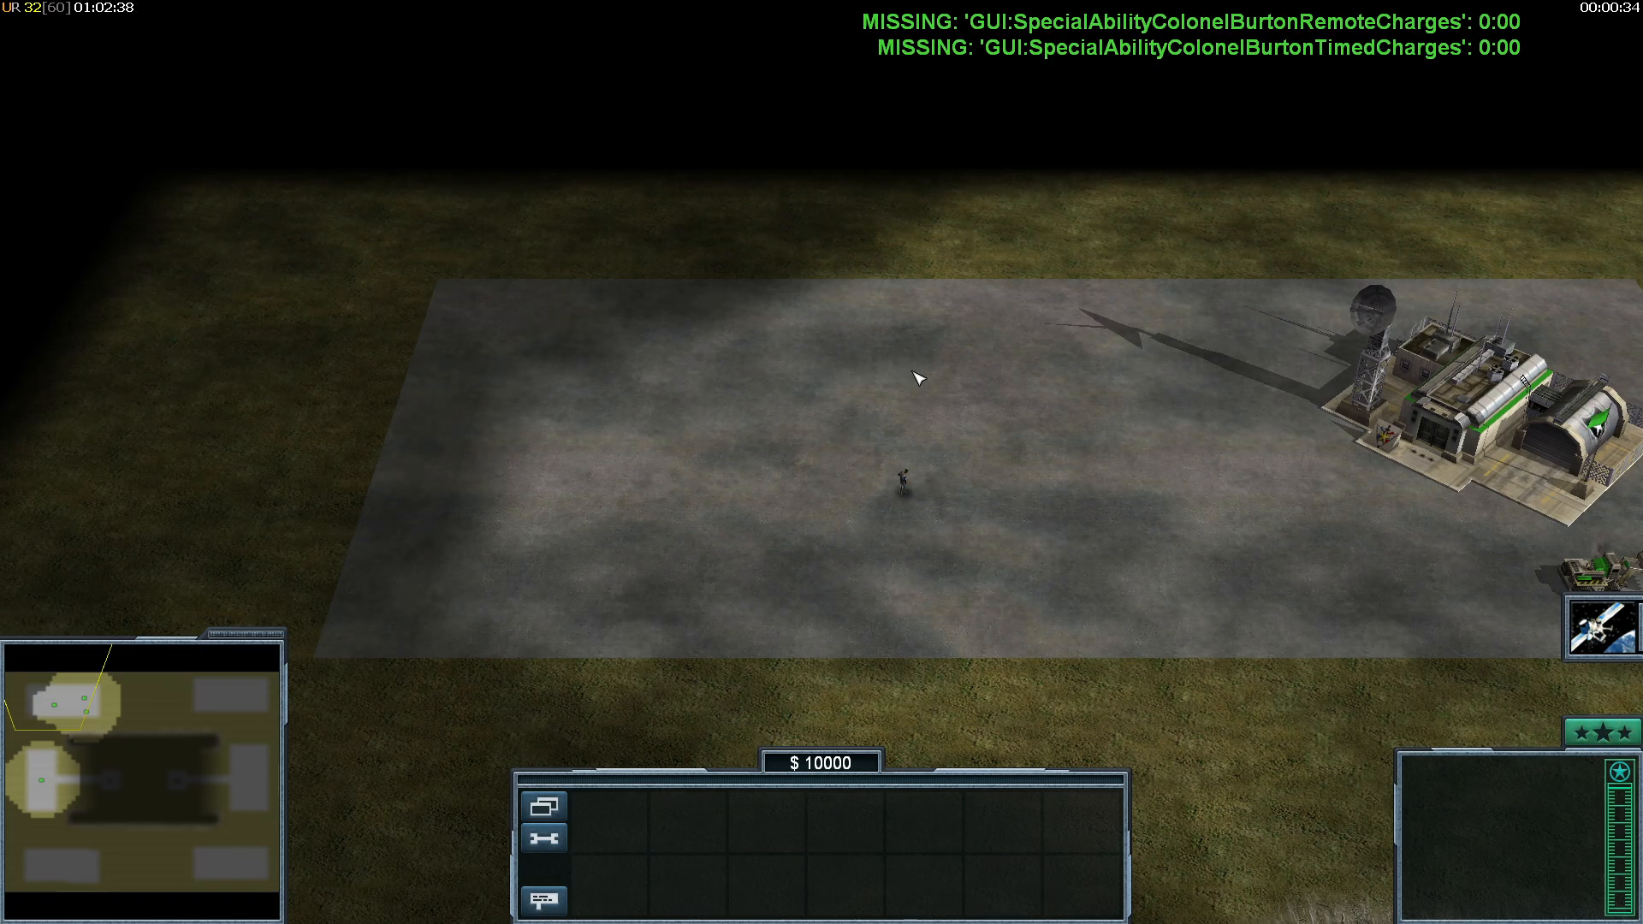
drag(753, 362, 1096, 660)
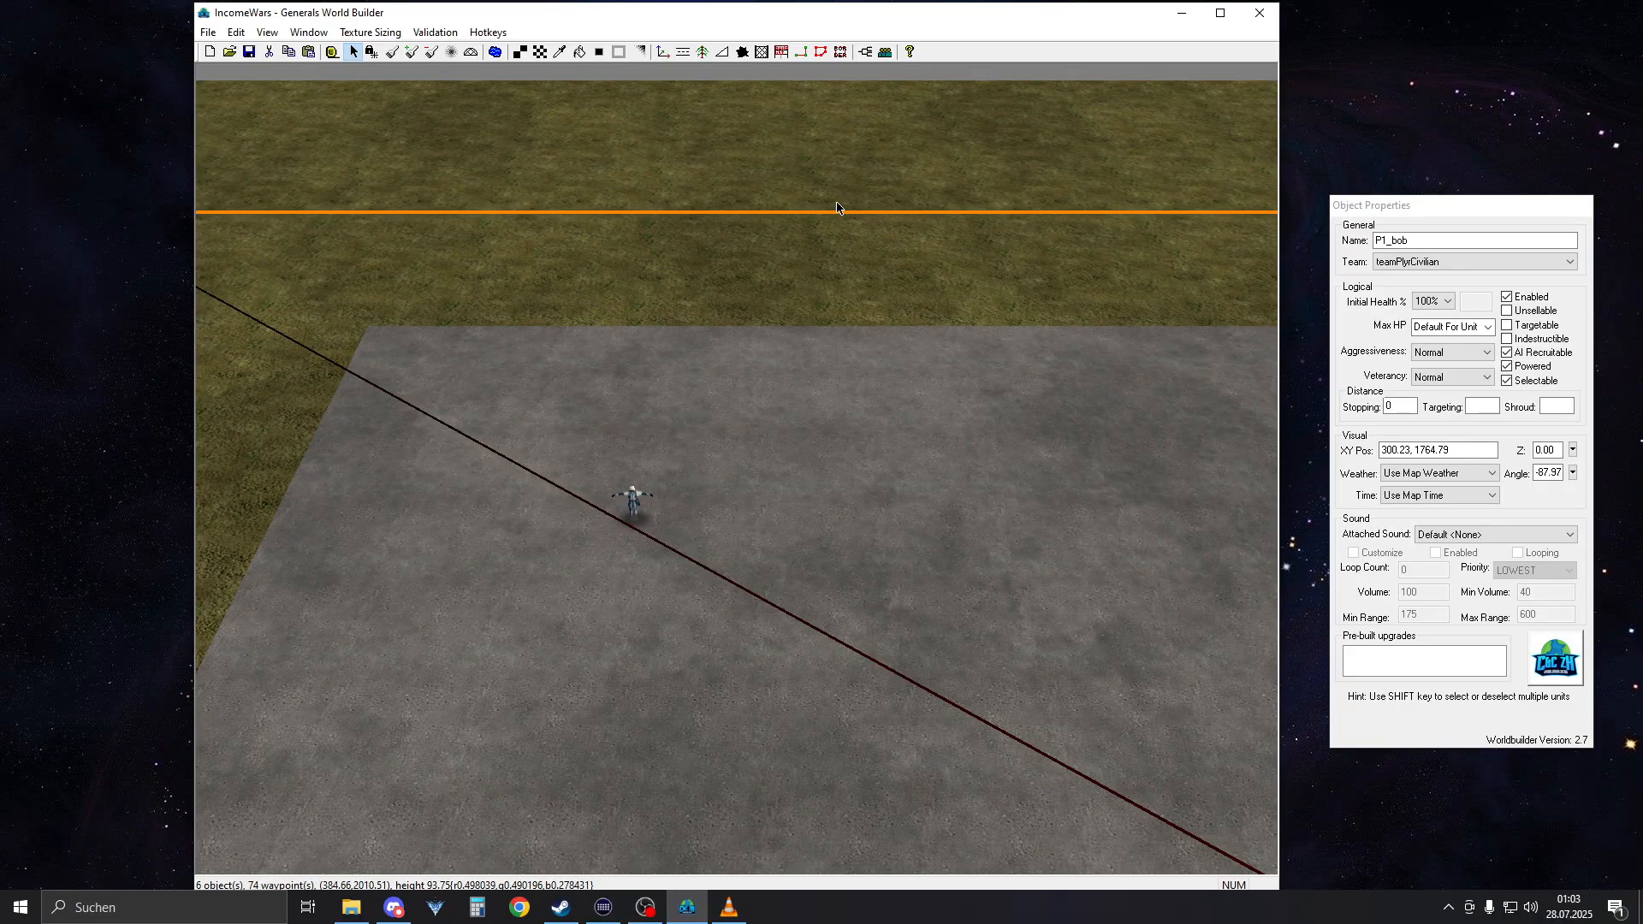
drag(446, 396, 761, 656)
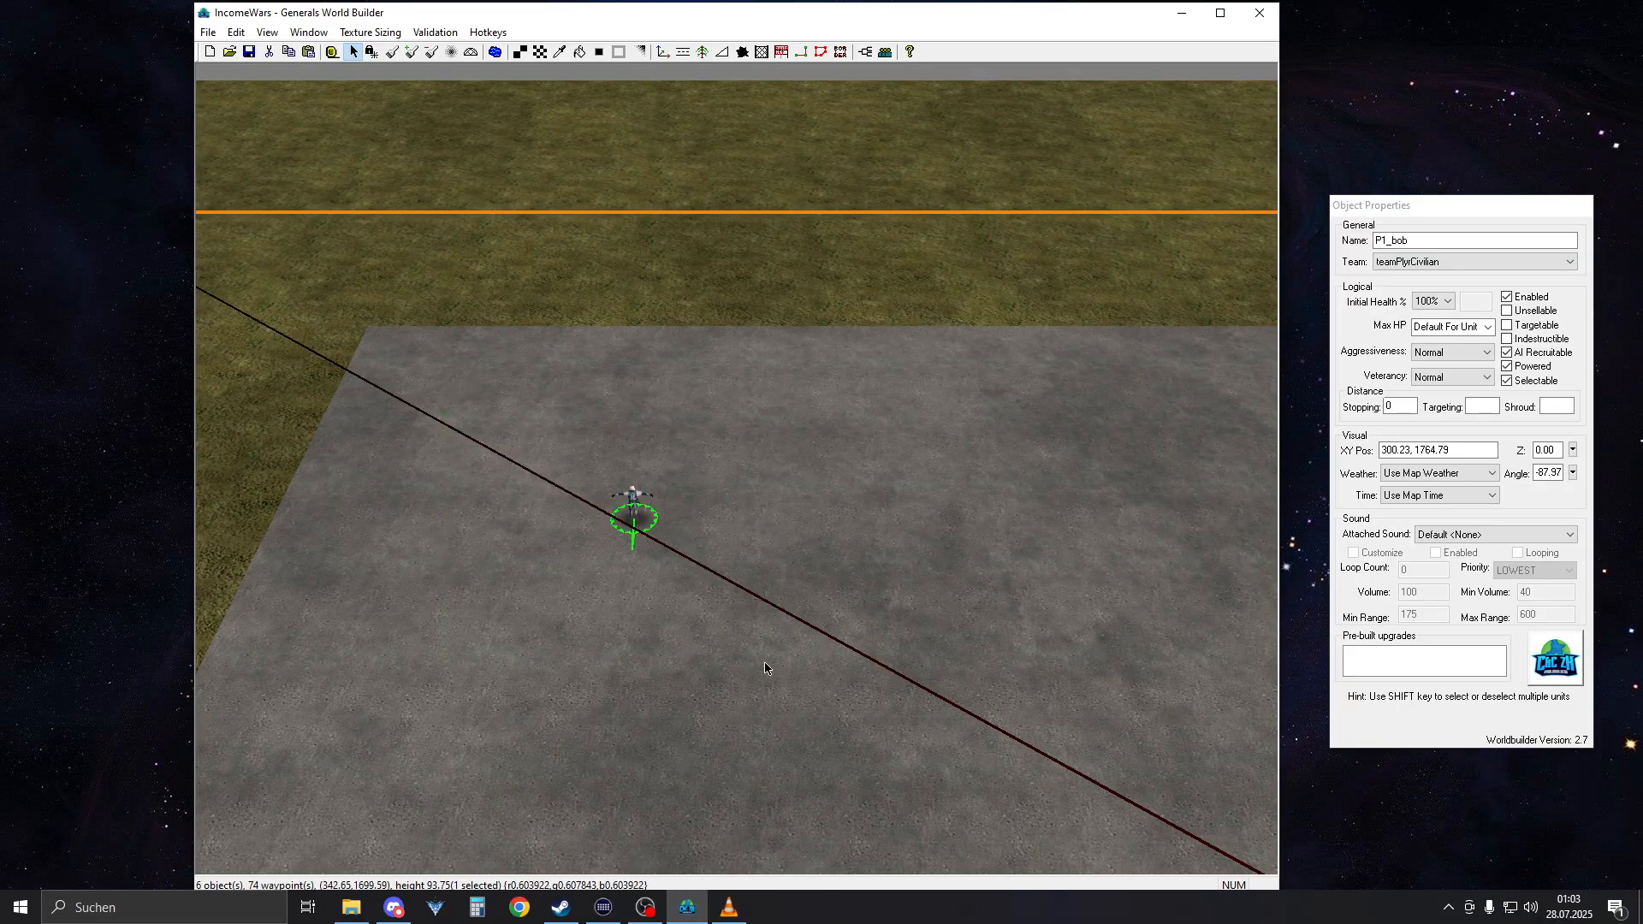
Switch to World Builder and open the P1_GiveStuff script under PlyrCivilian to review its condition and its actions if true
right_drag(575, 447, 672, 442)
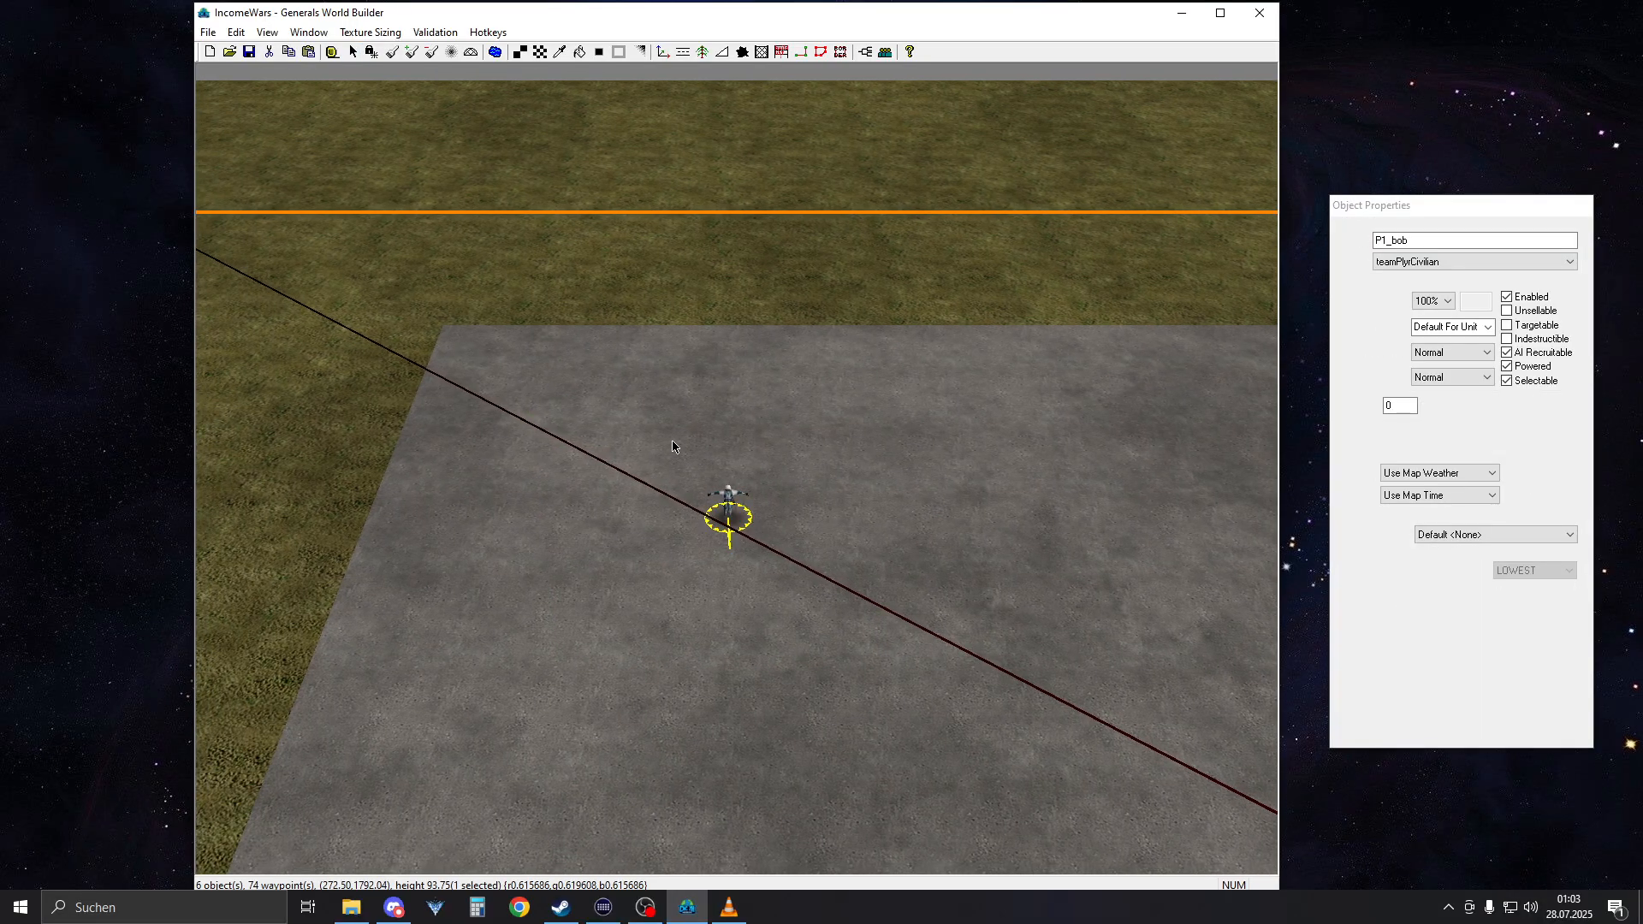
click(884, 51)
click(205, 50)
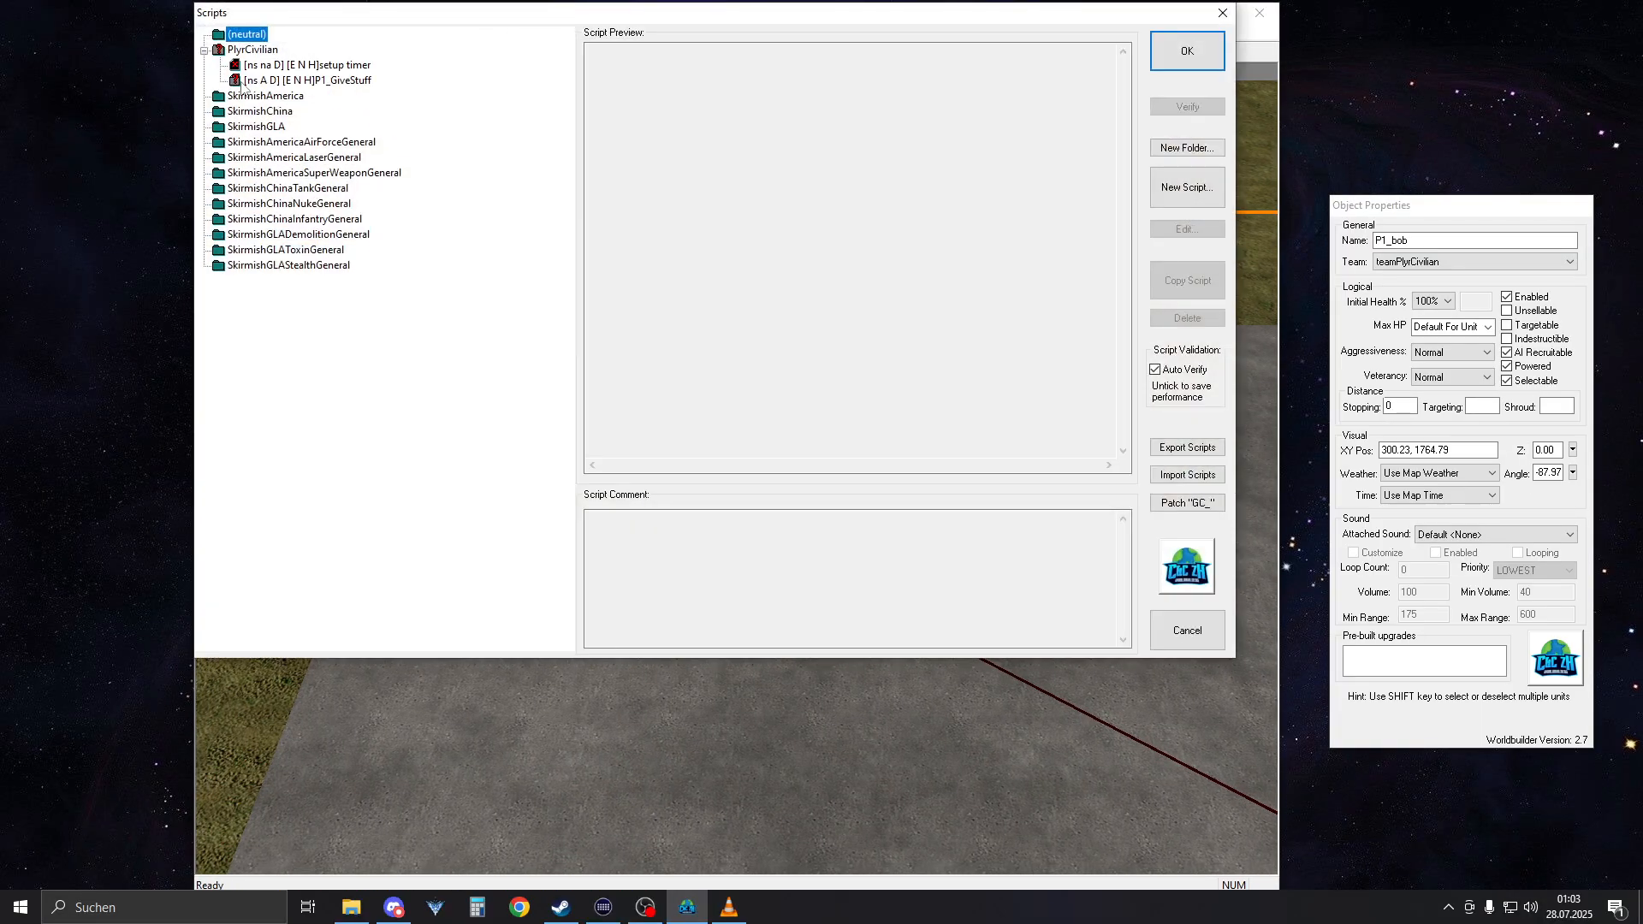
click(248, 80)
double_click(269, 83)
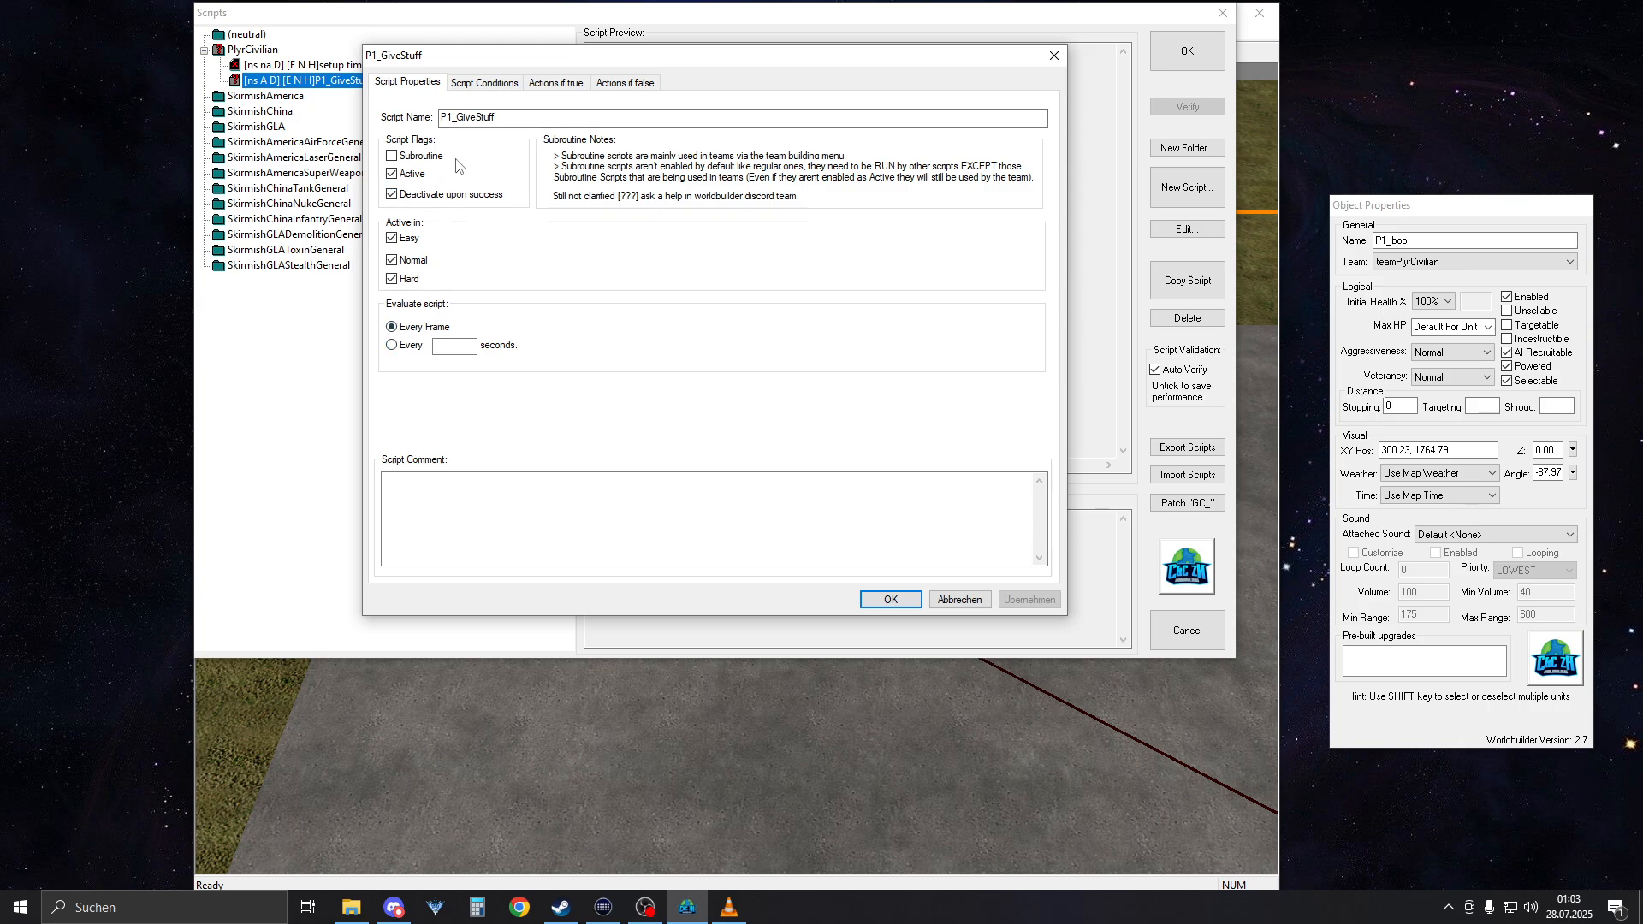
click(475, 83)
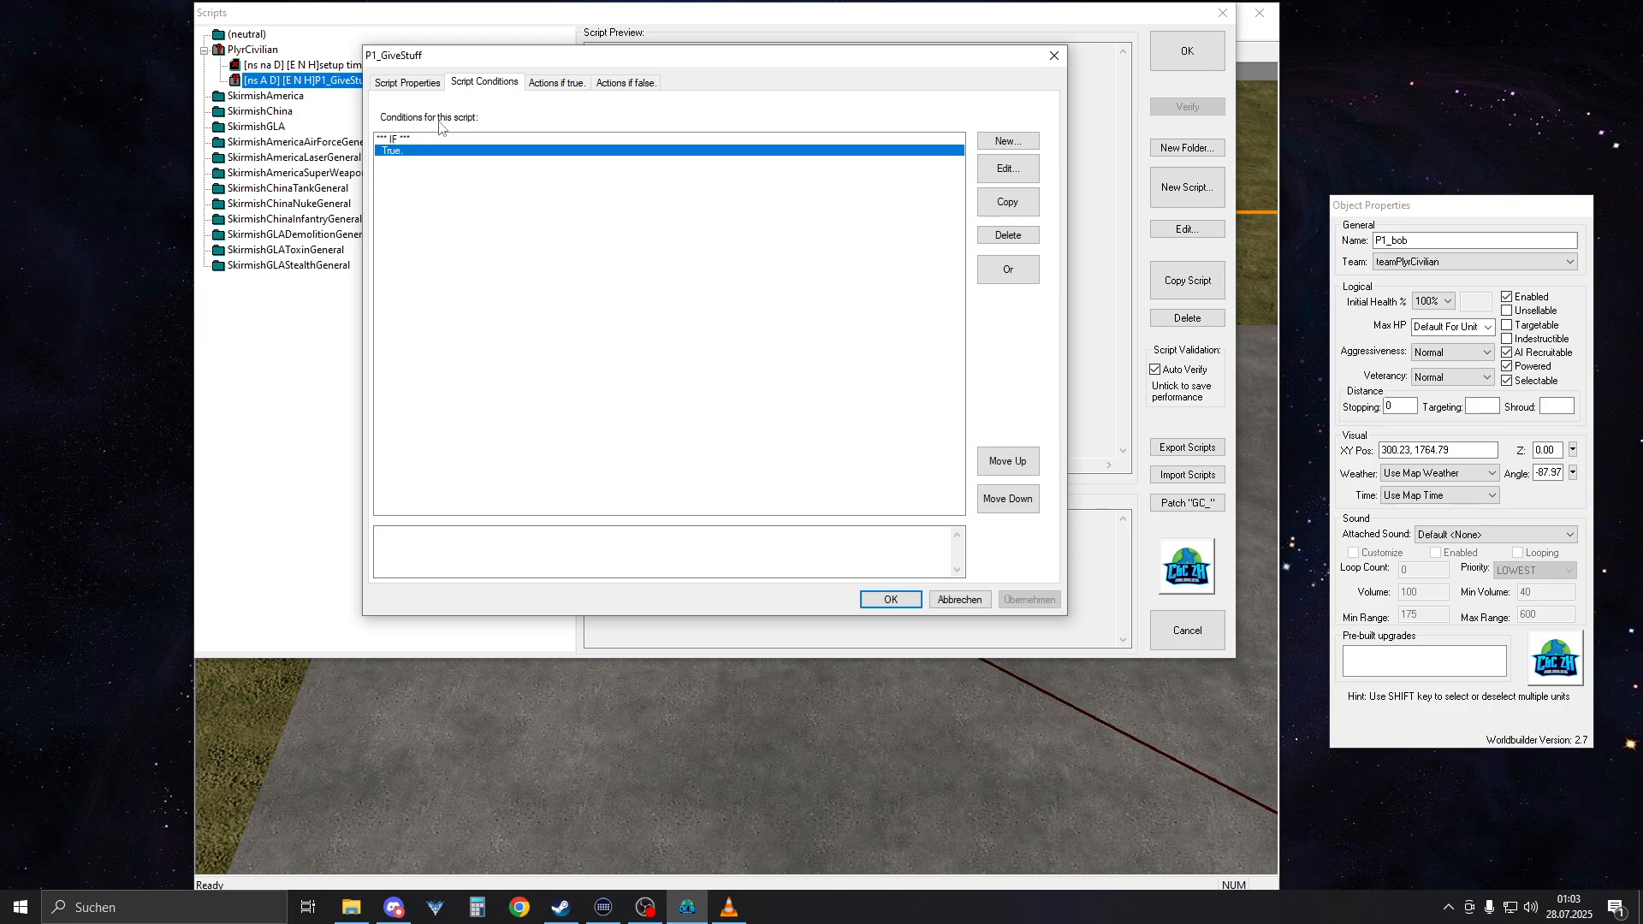
click(556, 83)
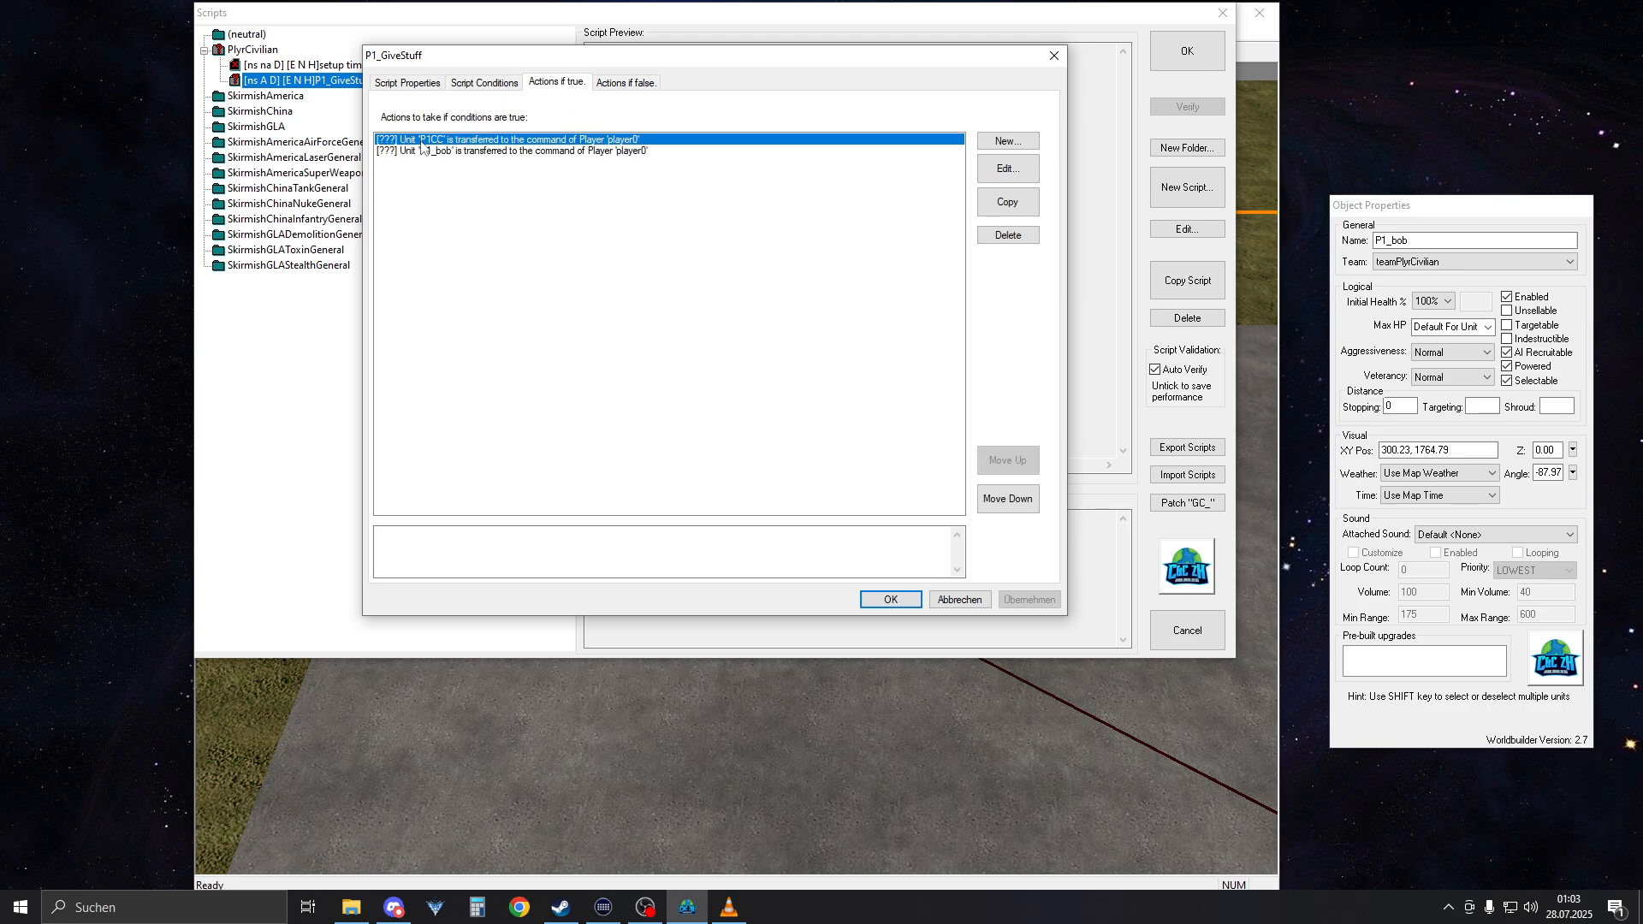
Check the unit and player parameters of the P1CC transfer action without changing them, and close the script windows
double_click(463, 140)
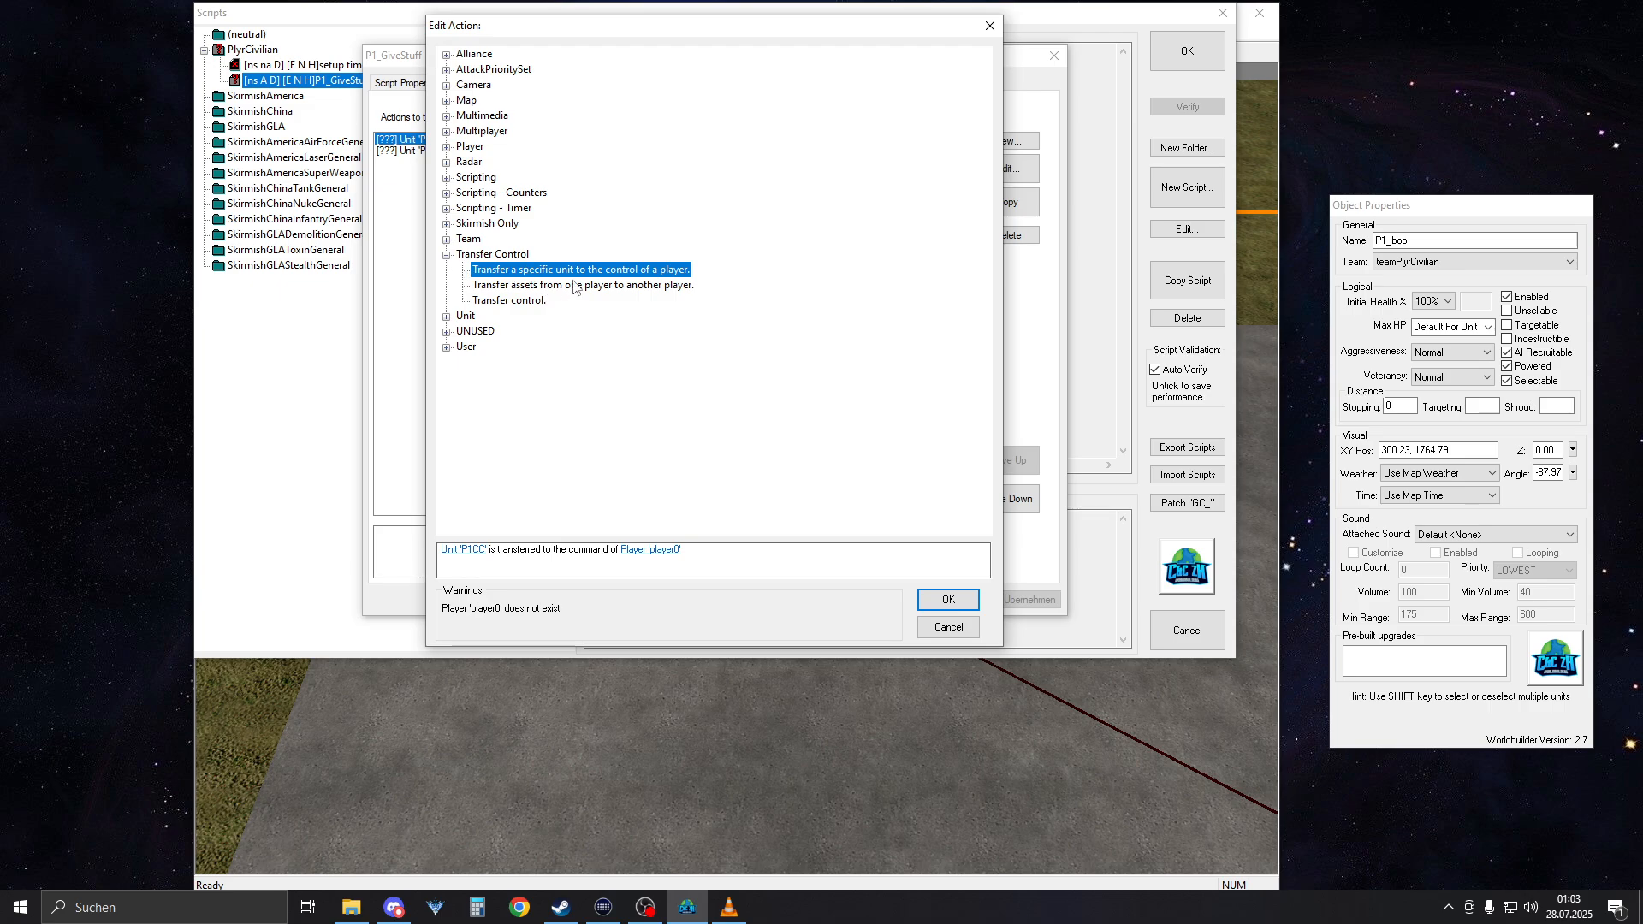
click(447, 552)
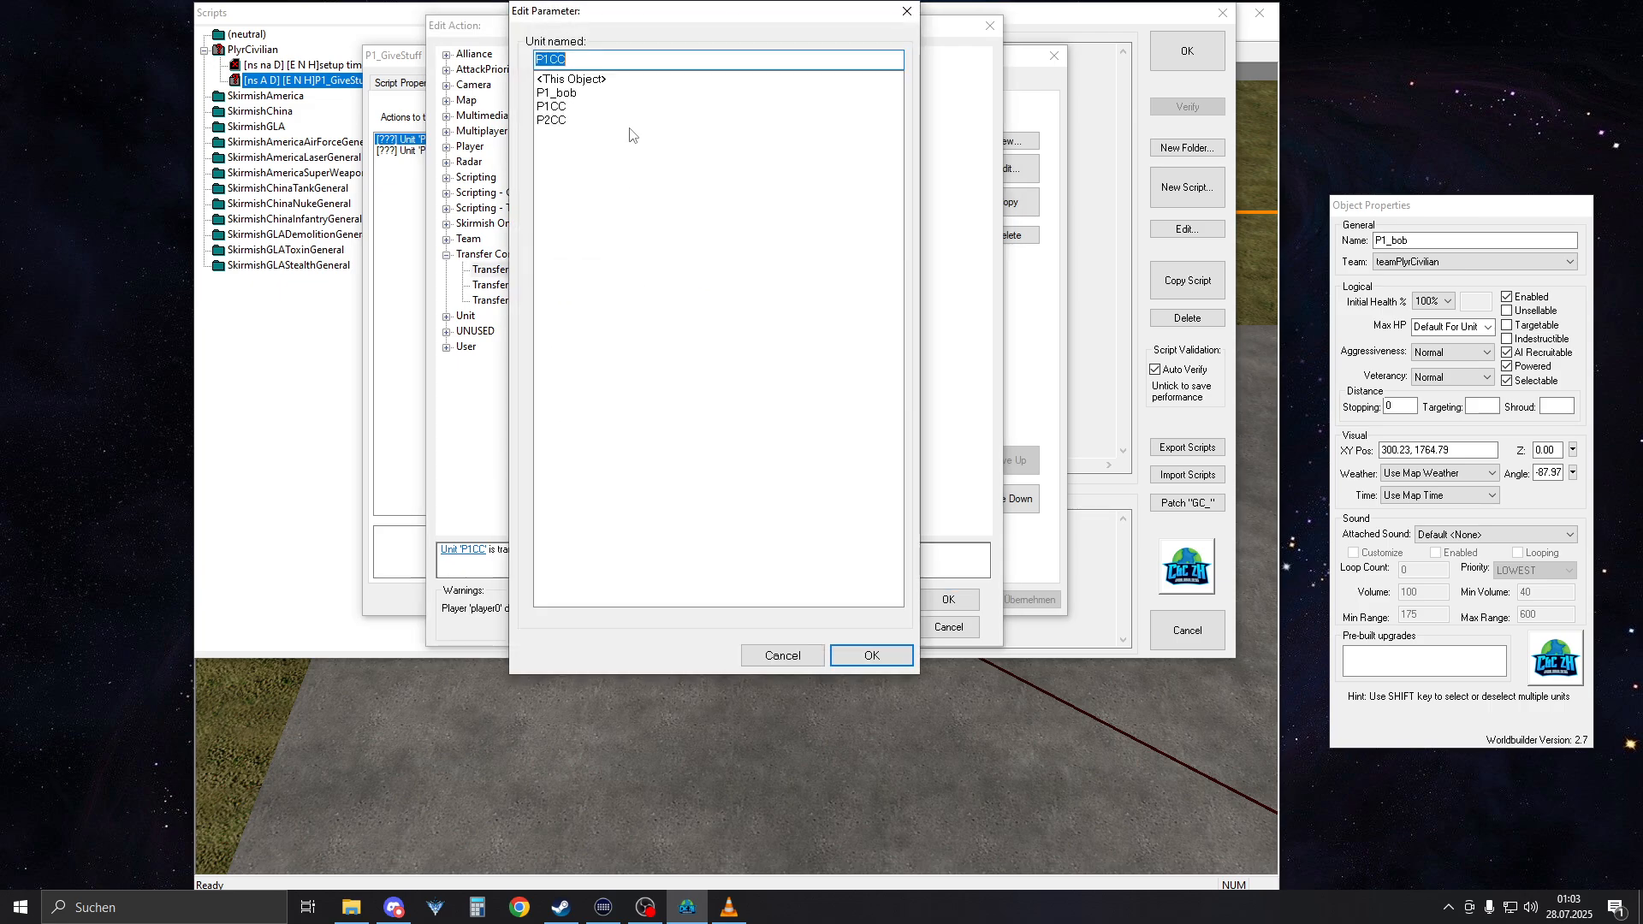
click(560, 93)
click(774, 656)
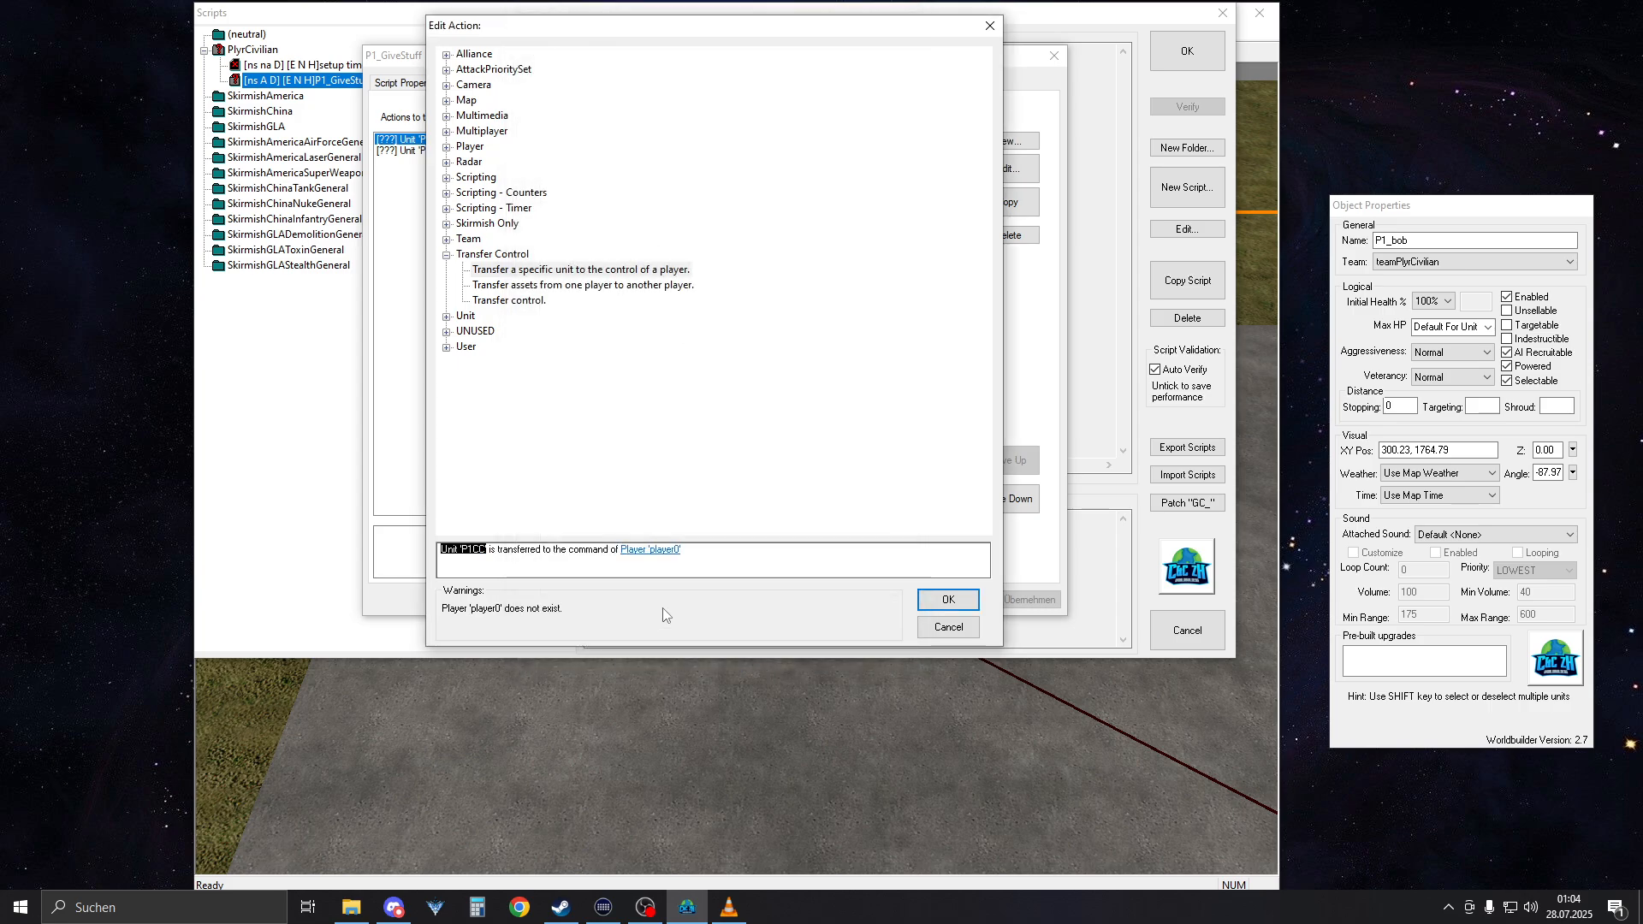
click(637, 552)
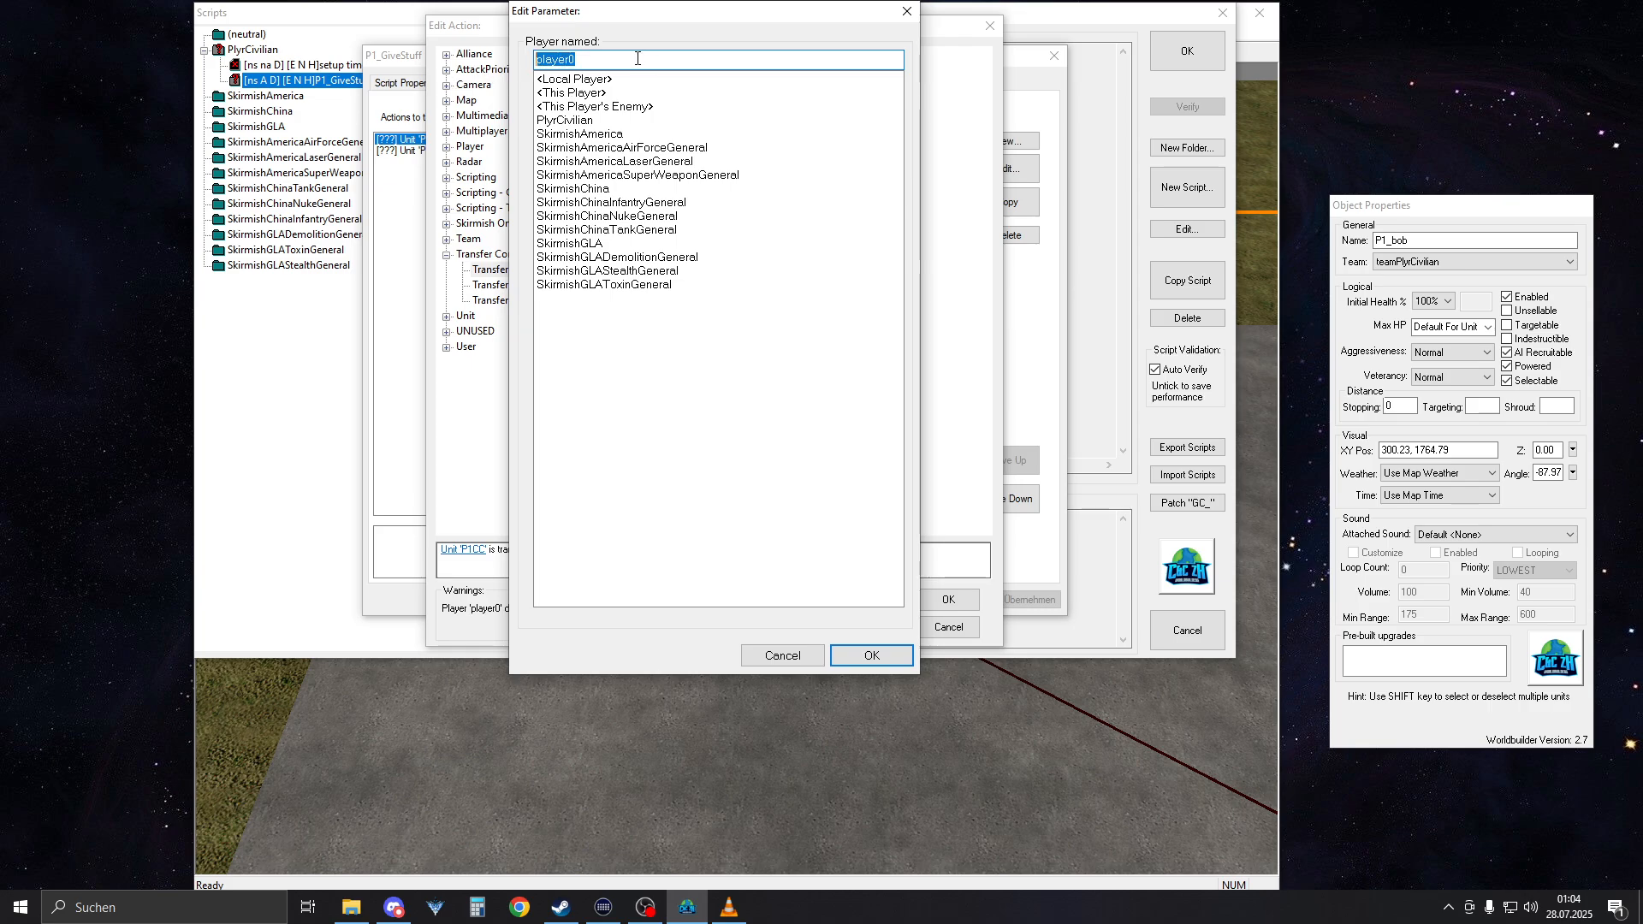
click(782, 655)
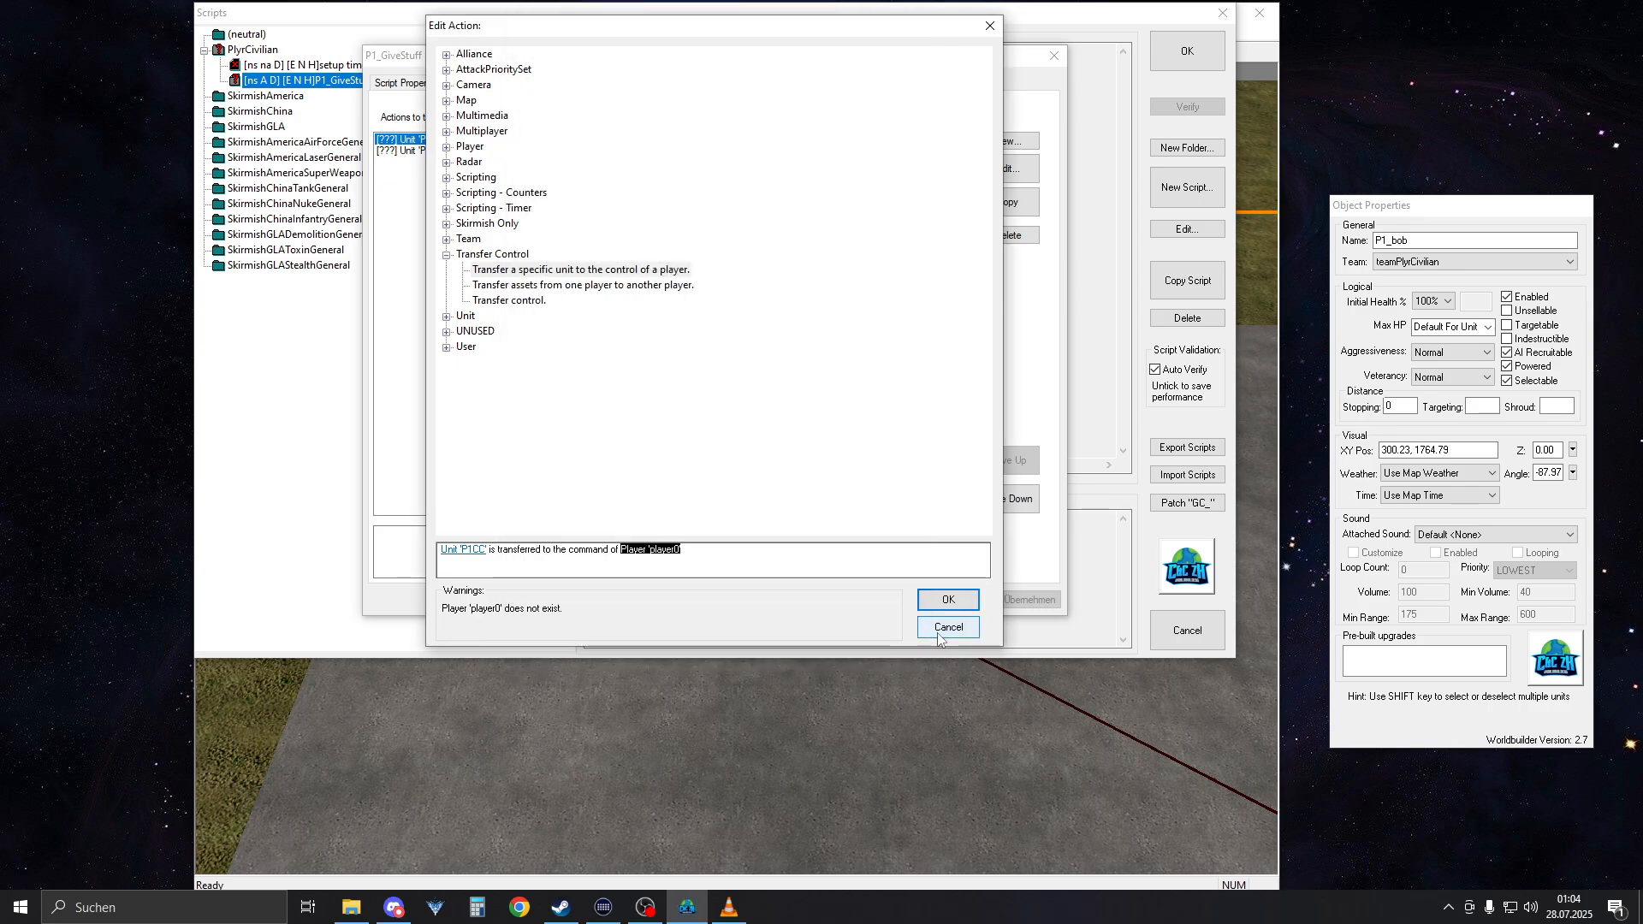
click(948, 627)
click(906, 600)
click(1187, 52)
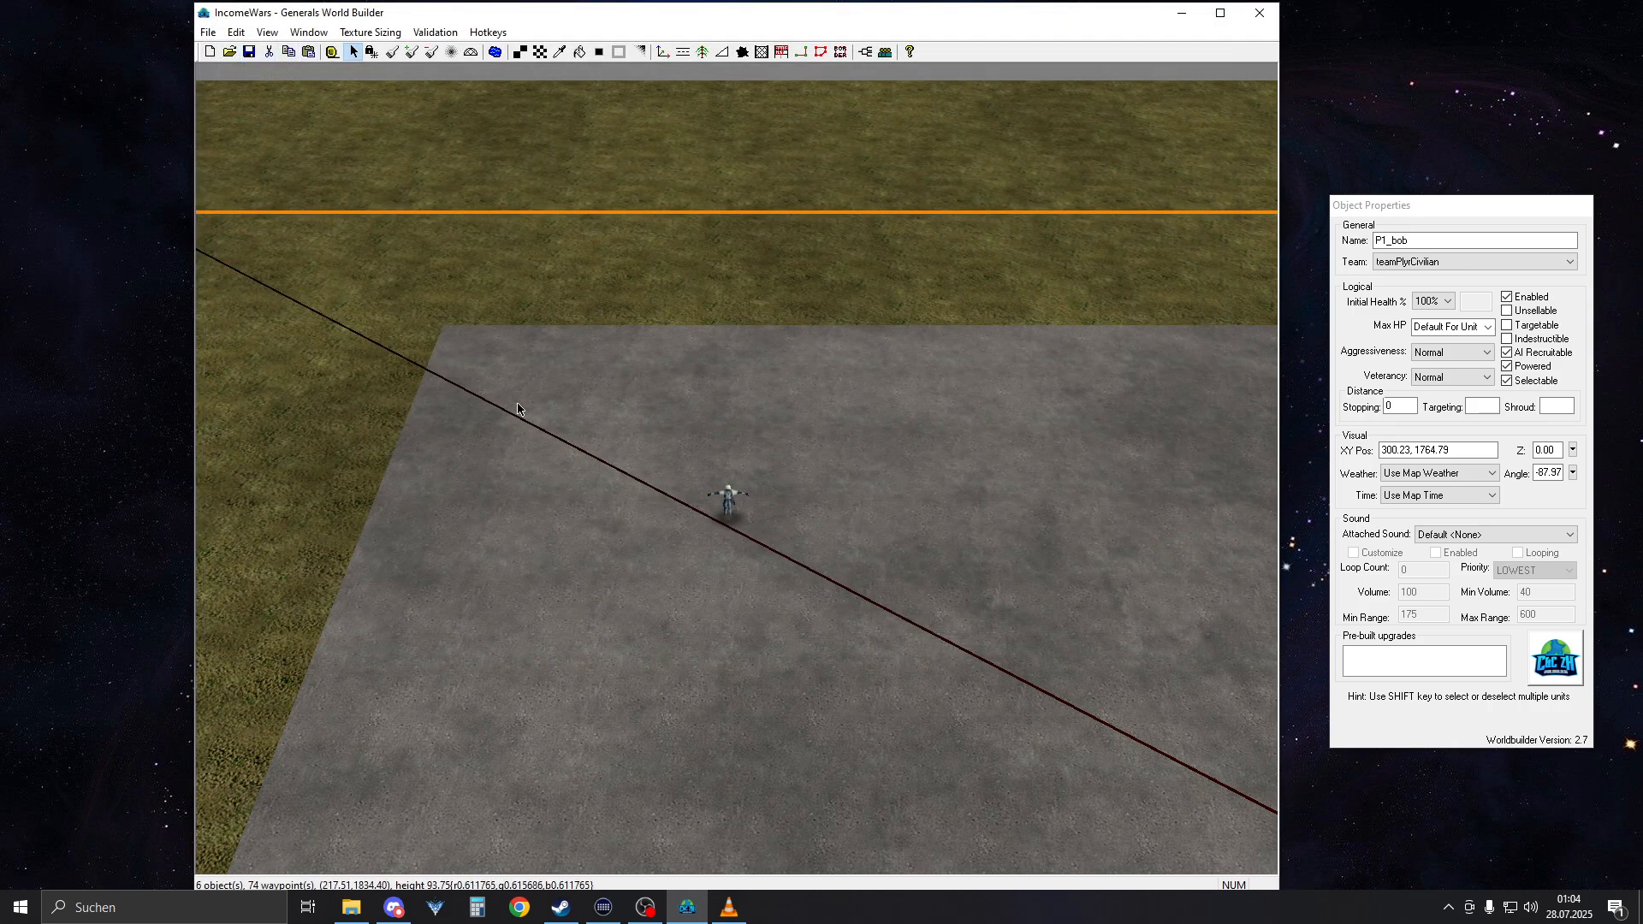
Examine the P1CC command center and the paved areas north and south of it on the map
right_drag(561, 213, 592, 813)
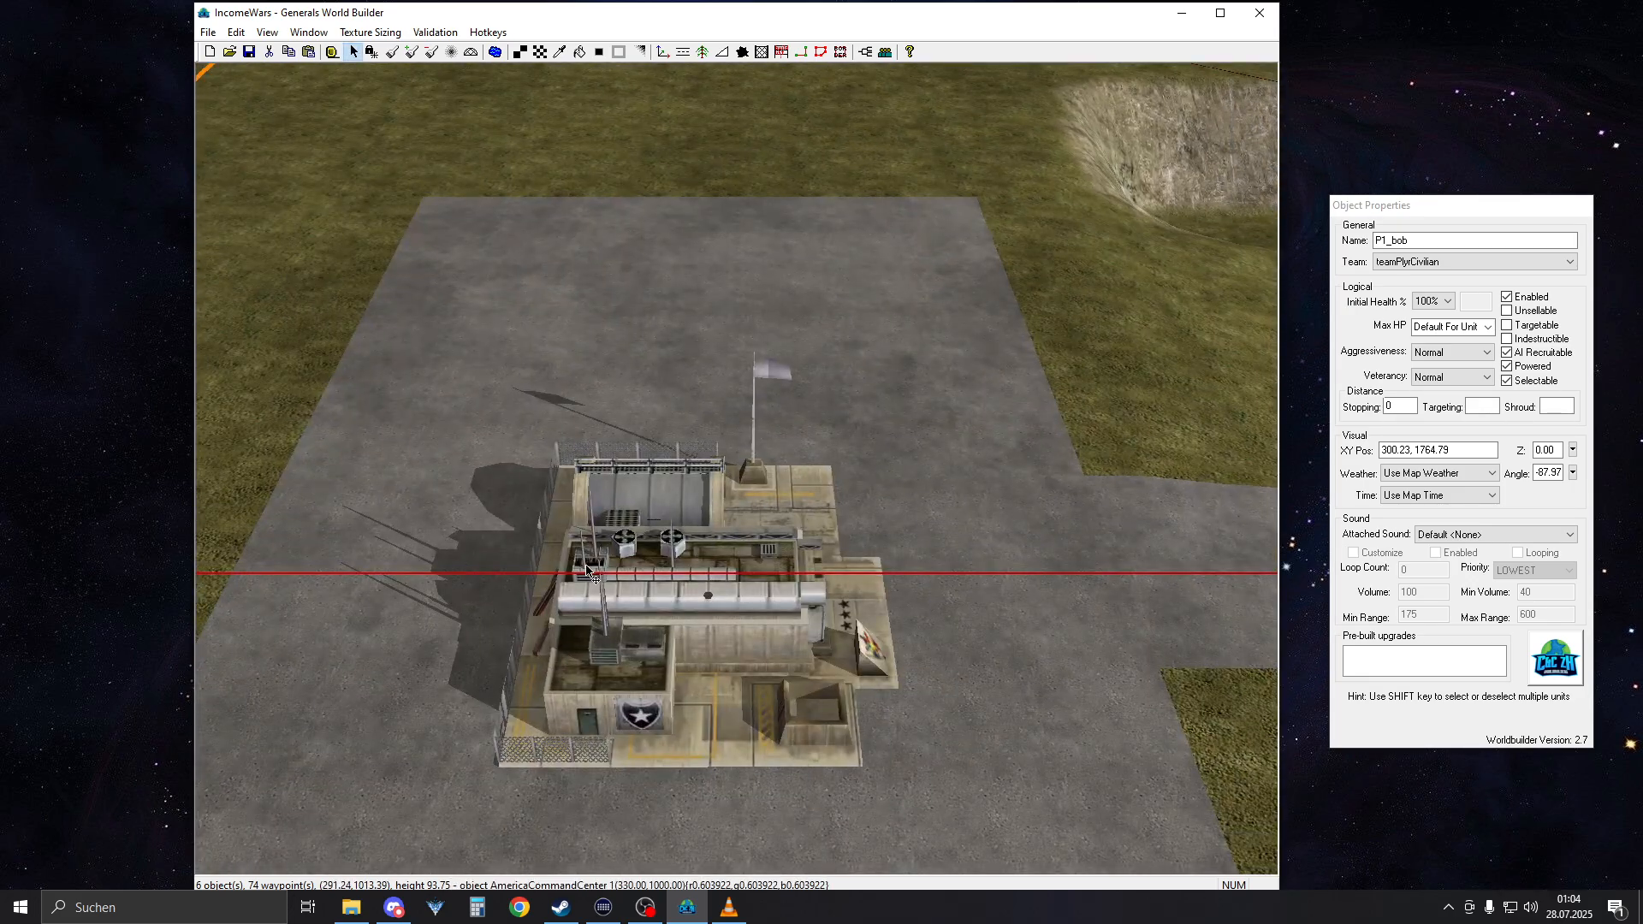
click(588, 569)
scroll(931, 792, down, 5)
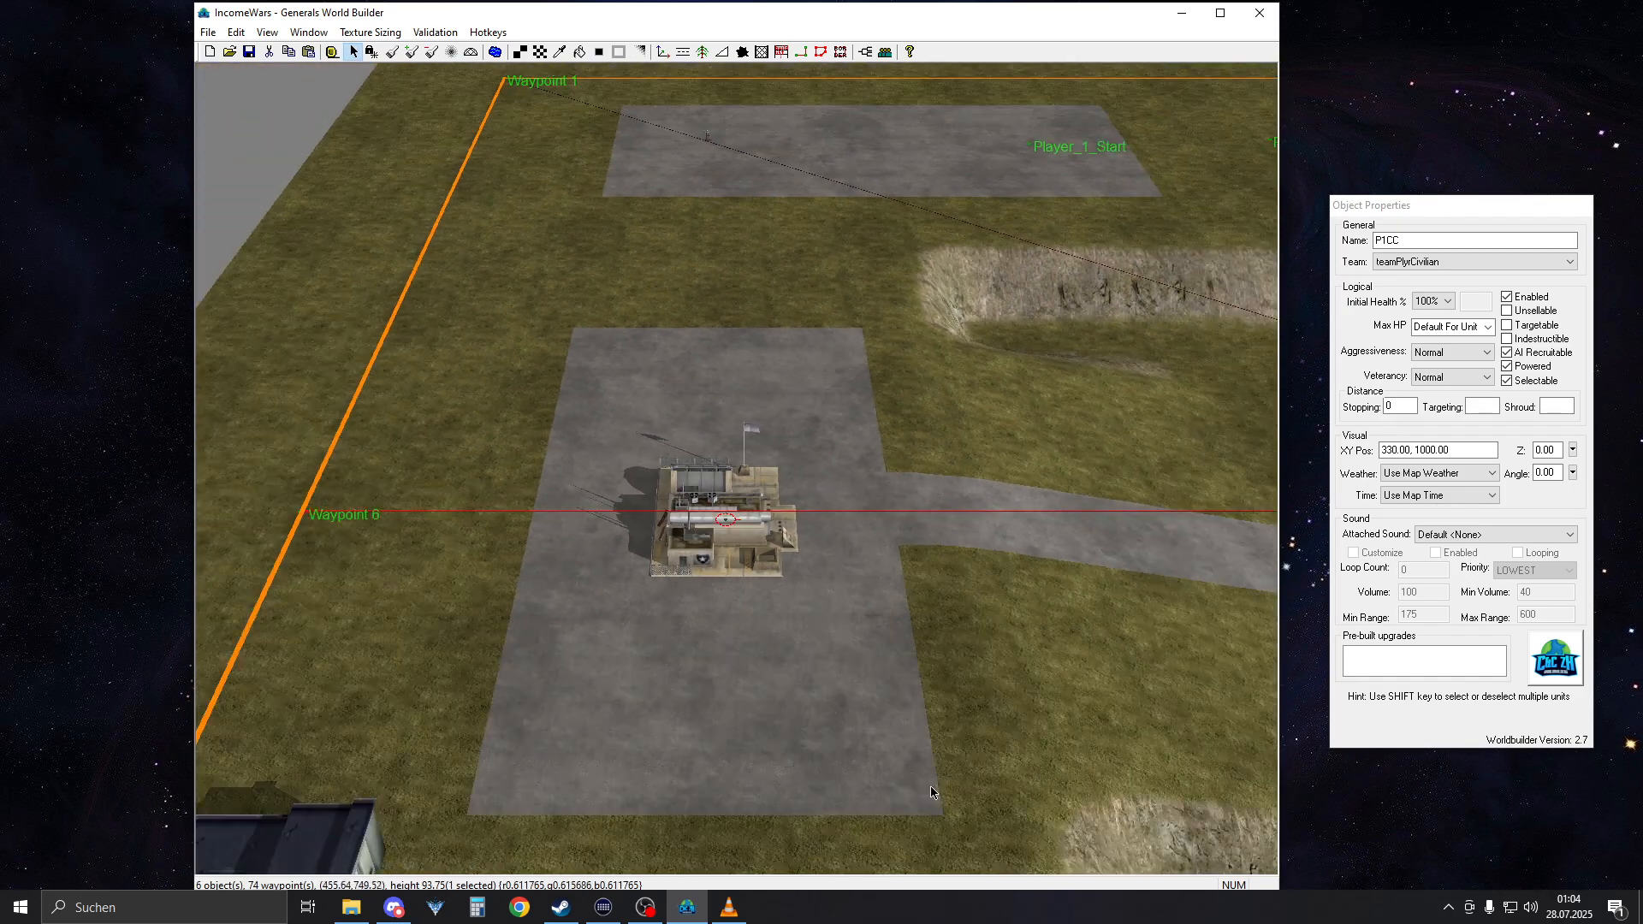
scroll(931, 791, down, 1)
right_drag(753, 360, 633, 838)
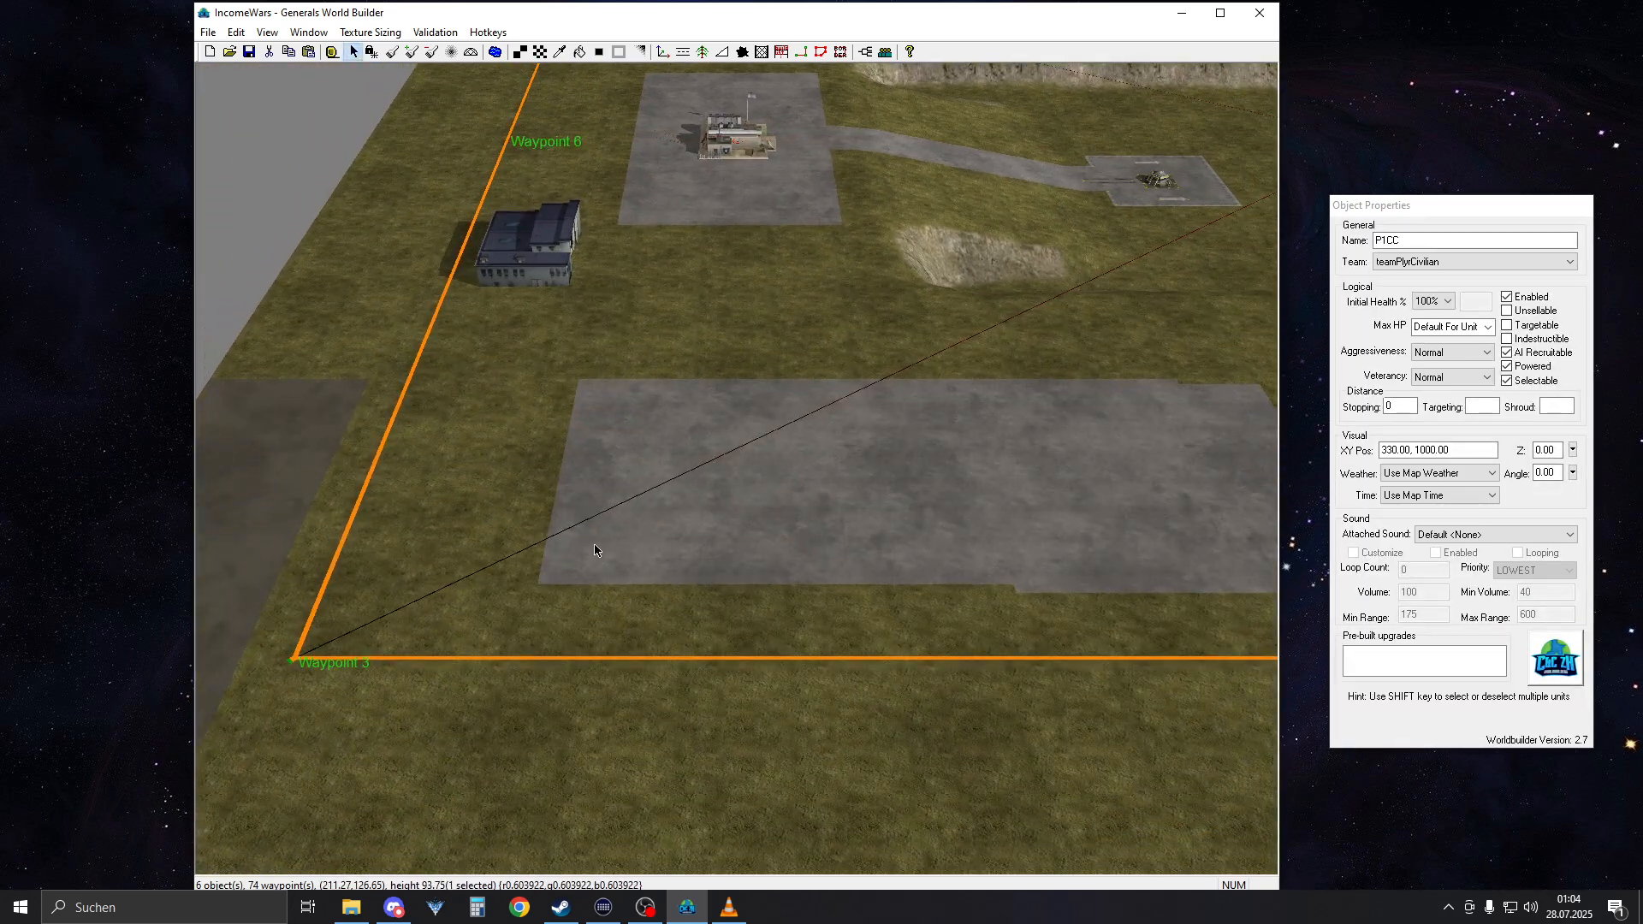
drag(624, 662, 911, 415)
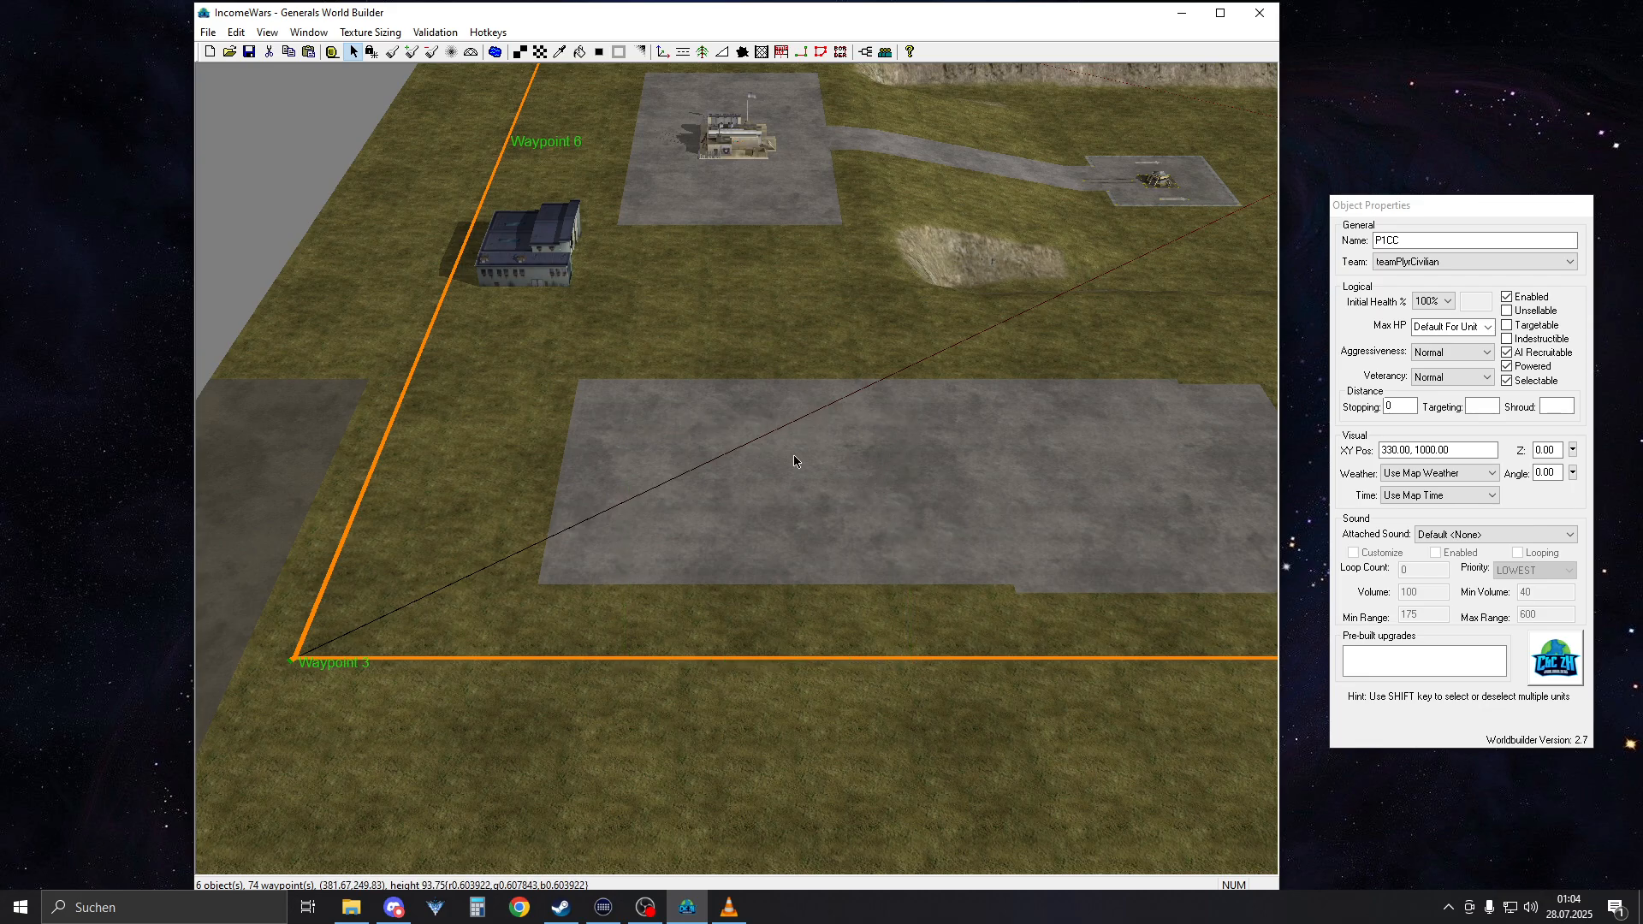
right_drag(783, 447, 804, 393)
scroll(770, 409, up, 3)
right_drag(669, 492, 688, 400)
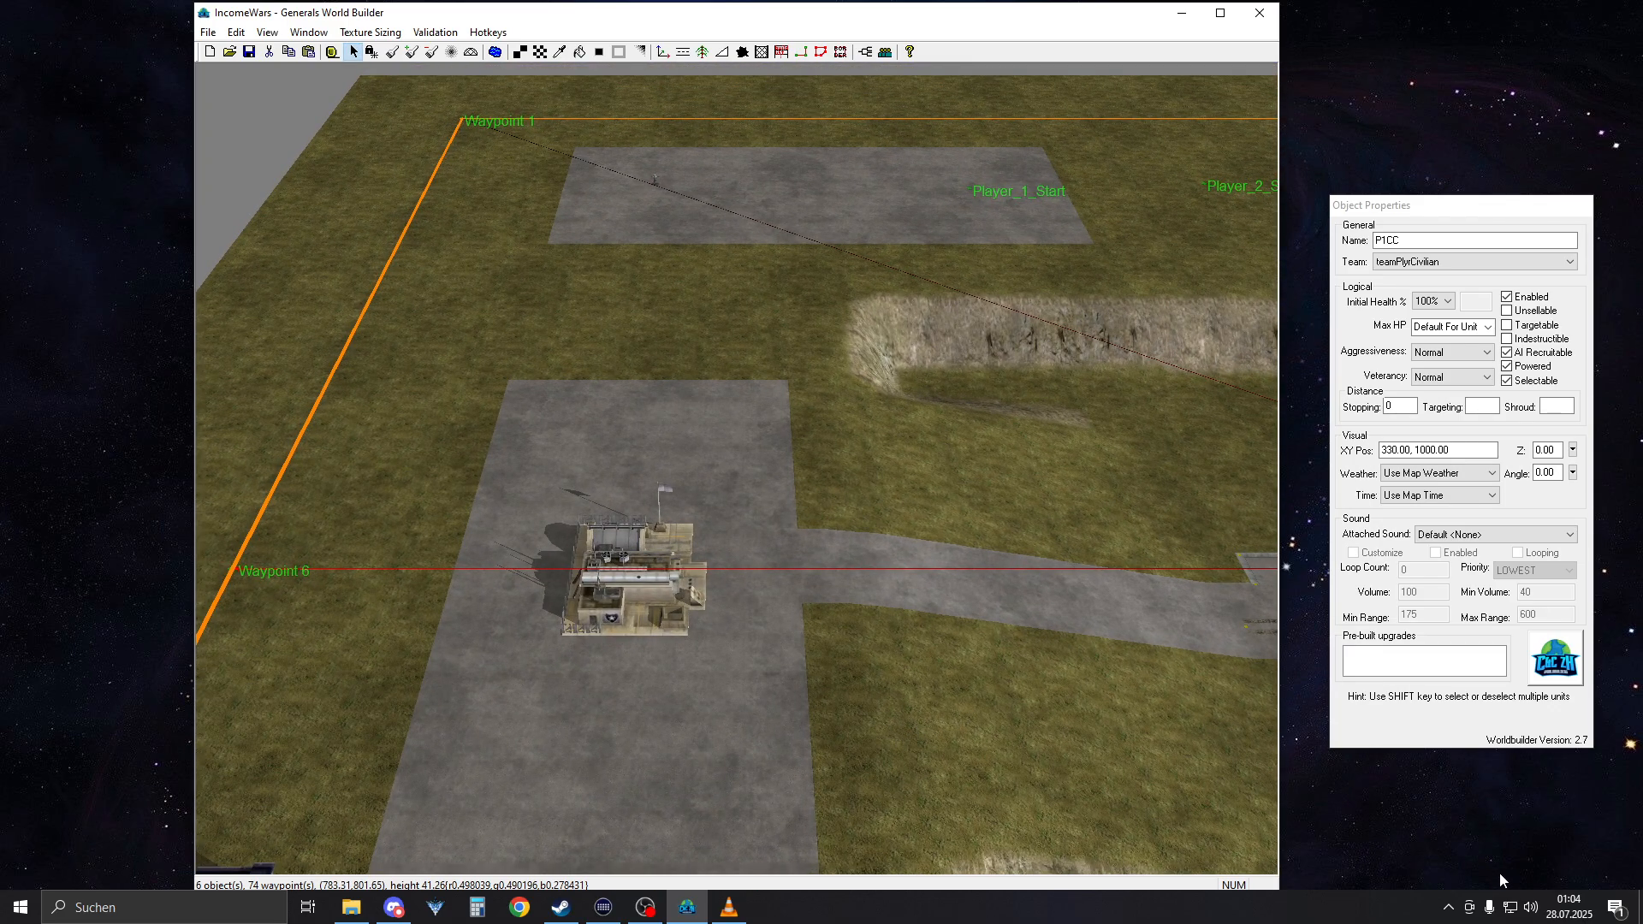
Check the current time and date in the system calendar
mouse_move(1571, 921)
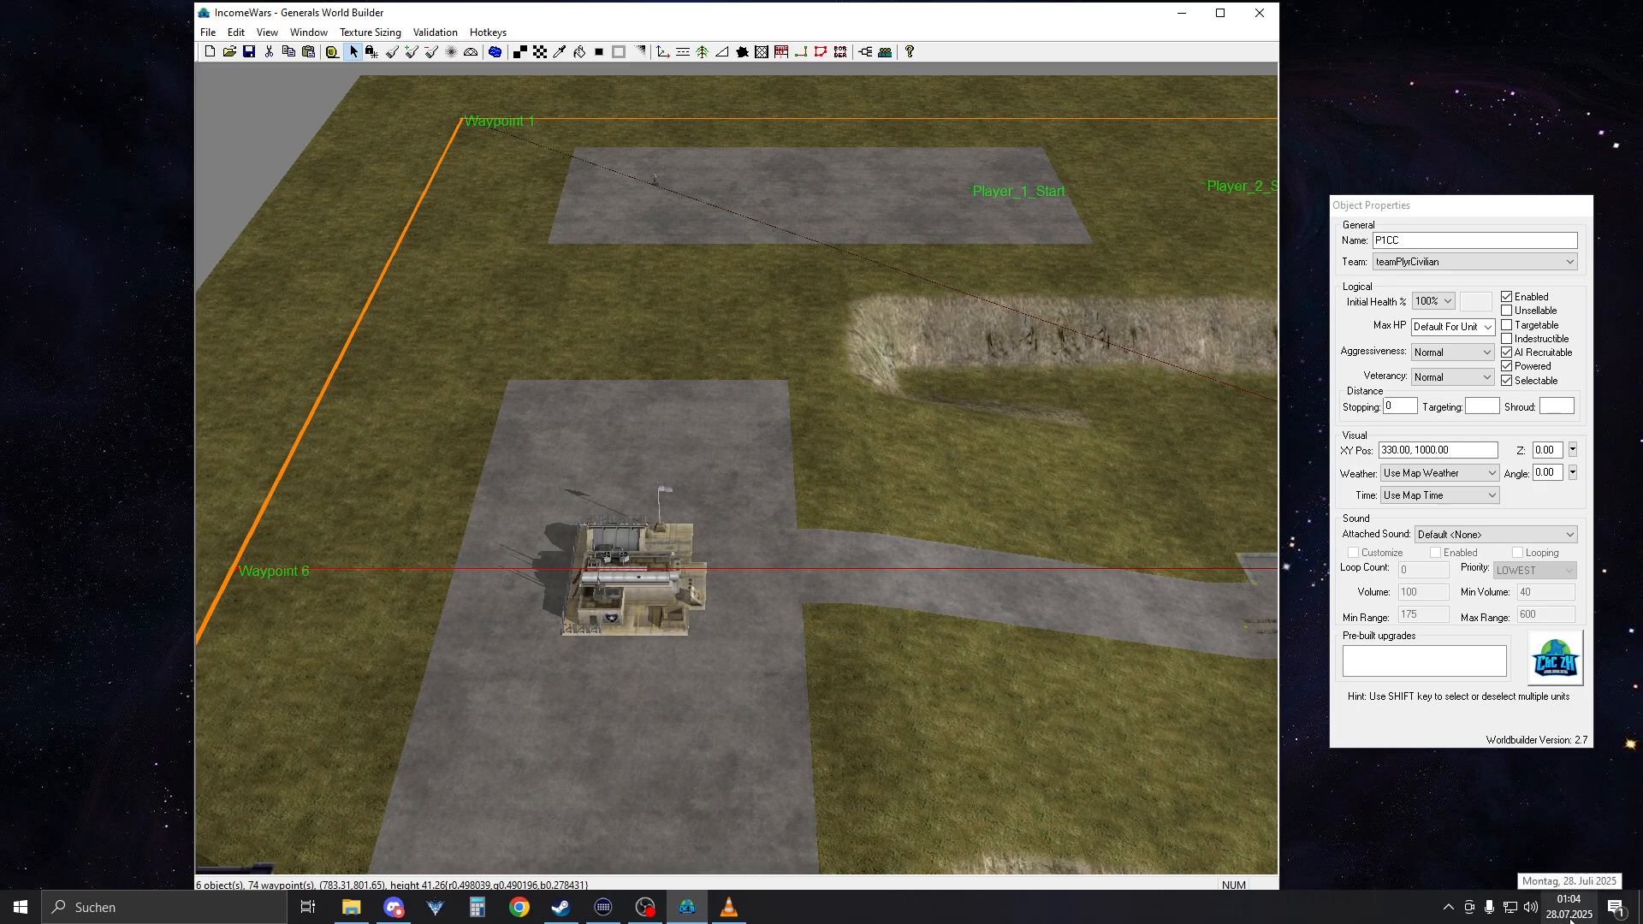
click(1570, 920)
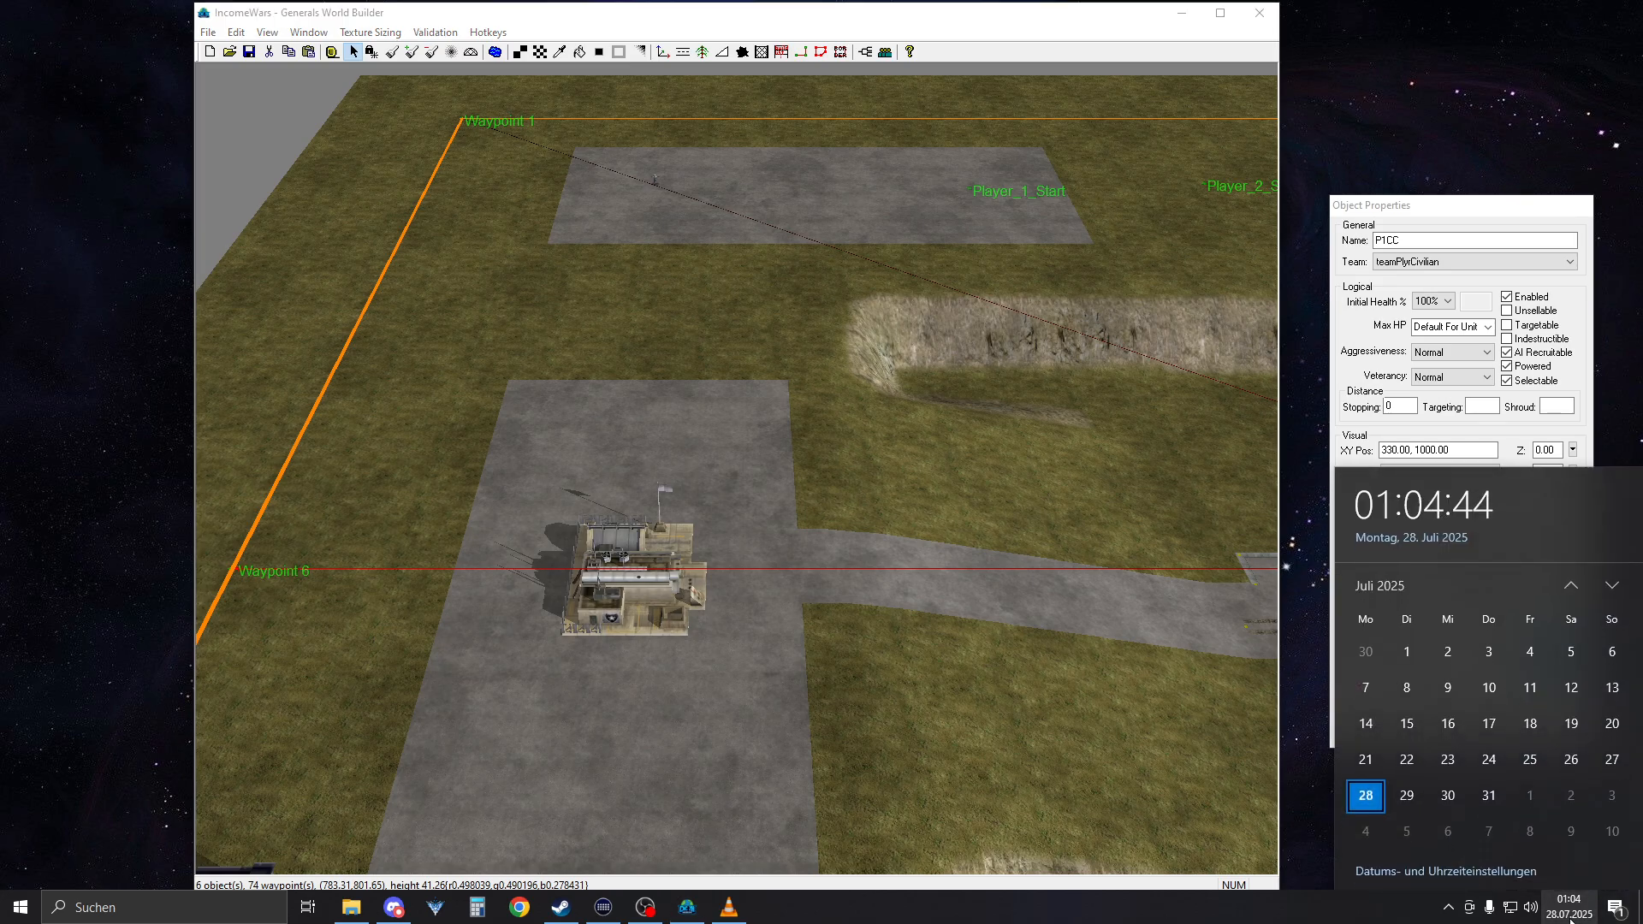
click(995, 648)
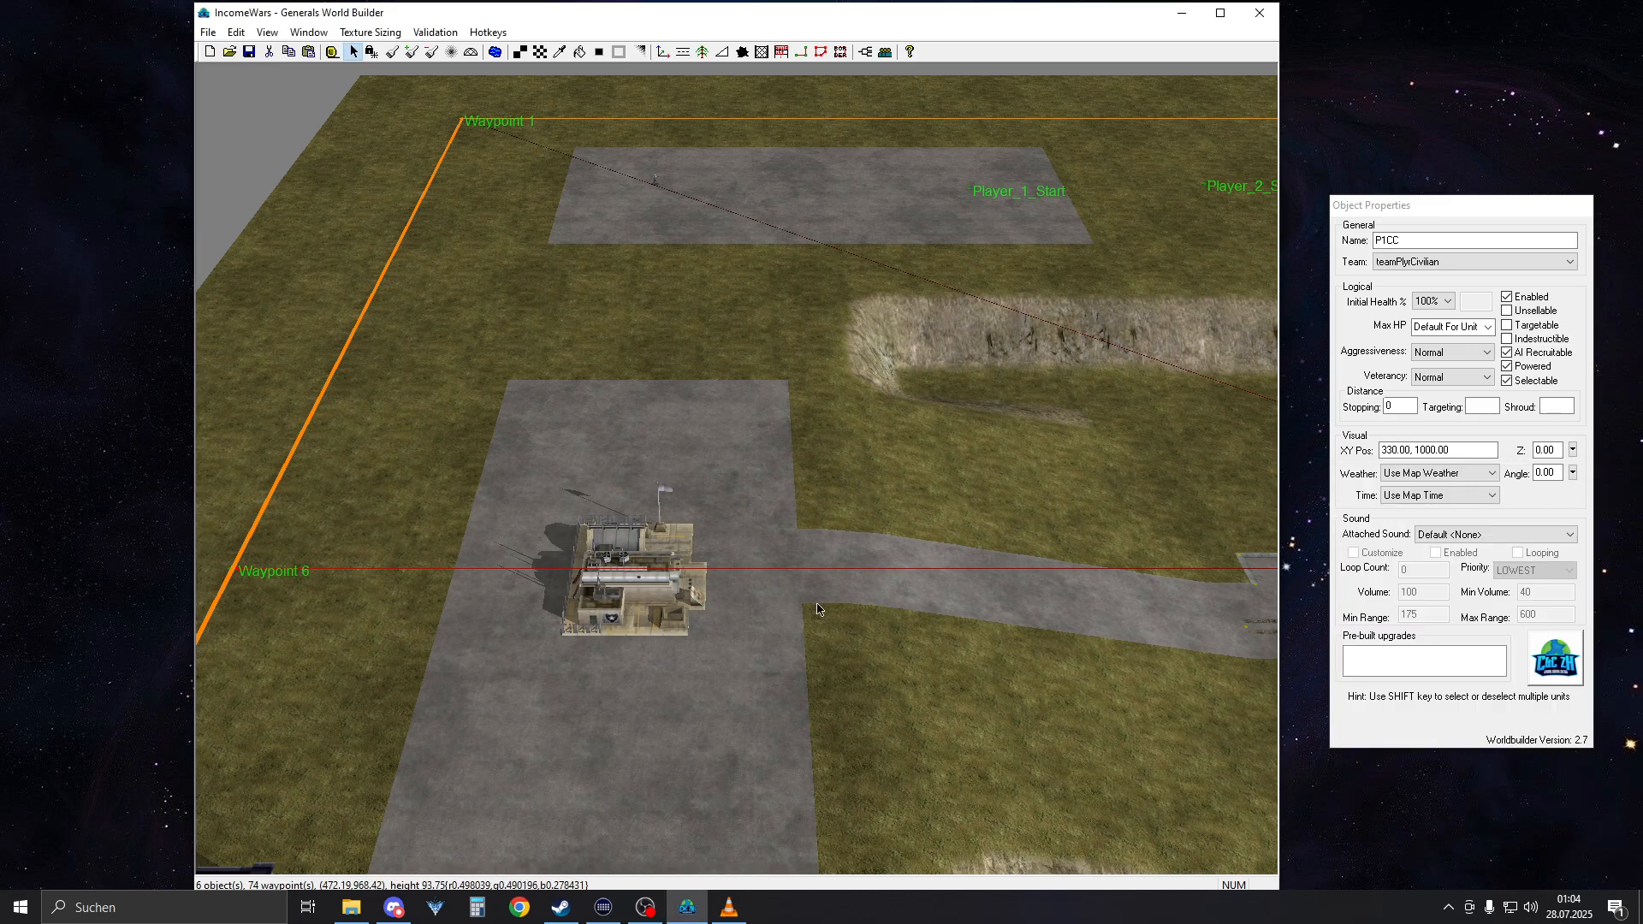
Examine the map from player 1's base along the connecting road to the P2CC command center on the opposite side
scroll(623, 576, down, 2)
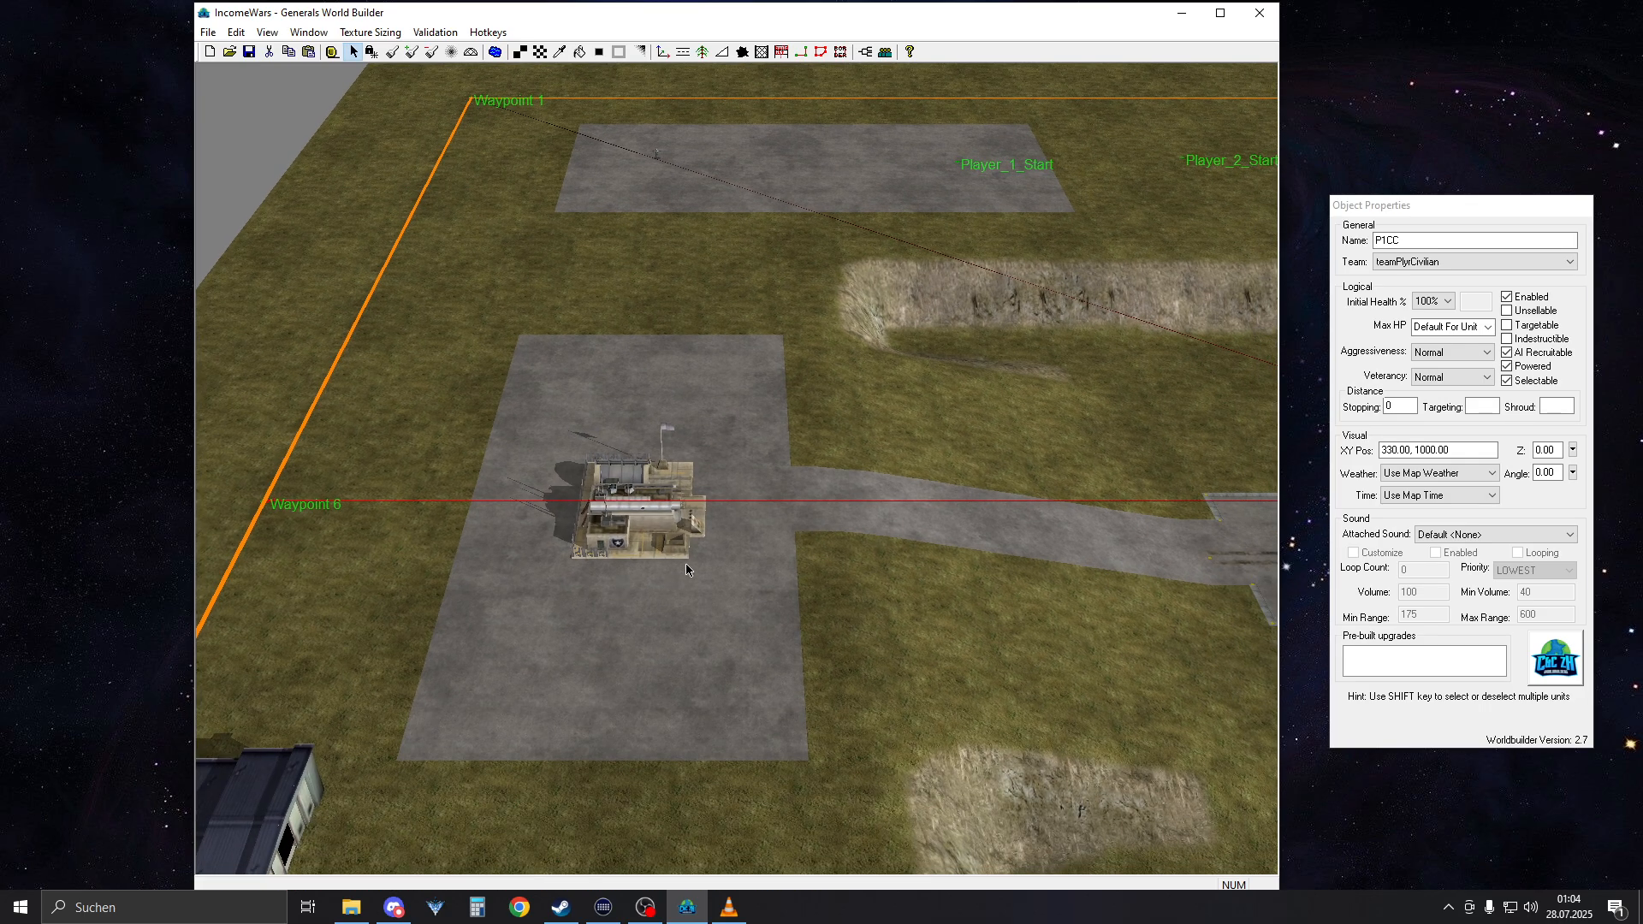
right_drag(686, 563, 567, 560)
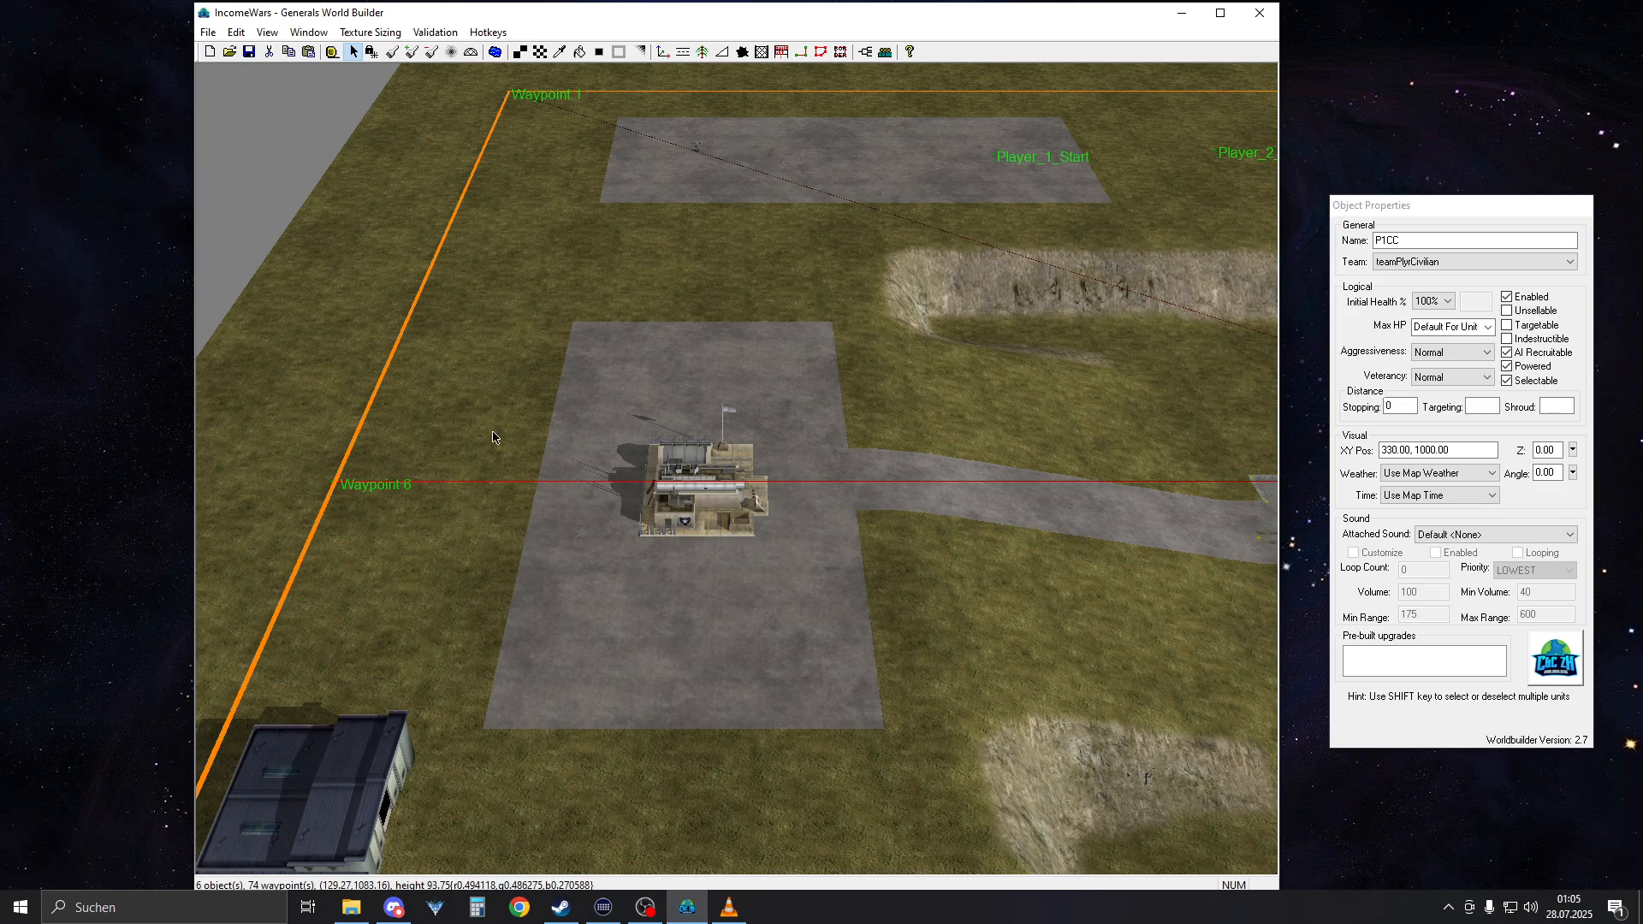
right_drag(492, 437, 789, 632)
scroll(642, 588, up, 5)
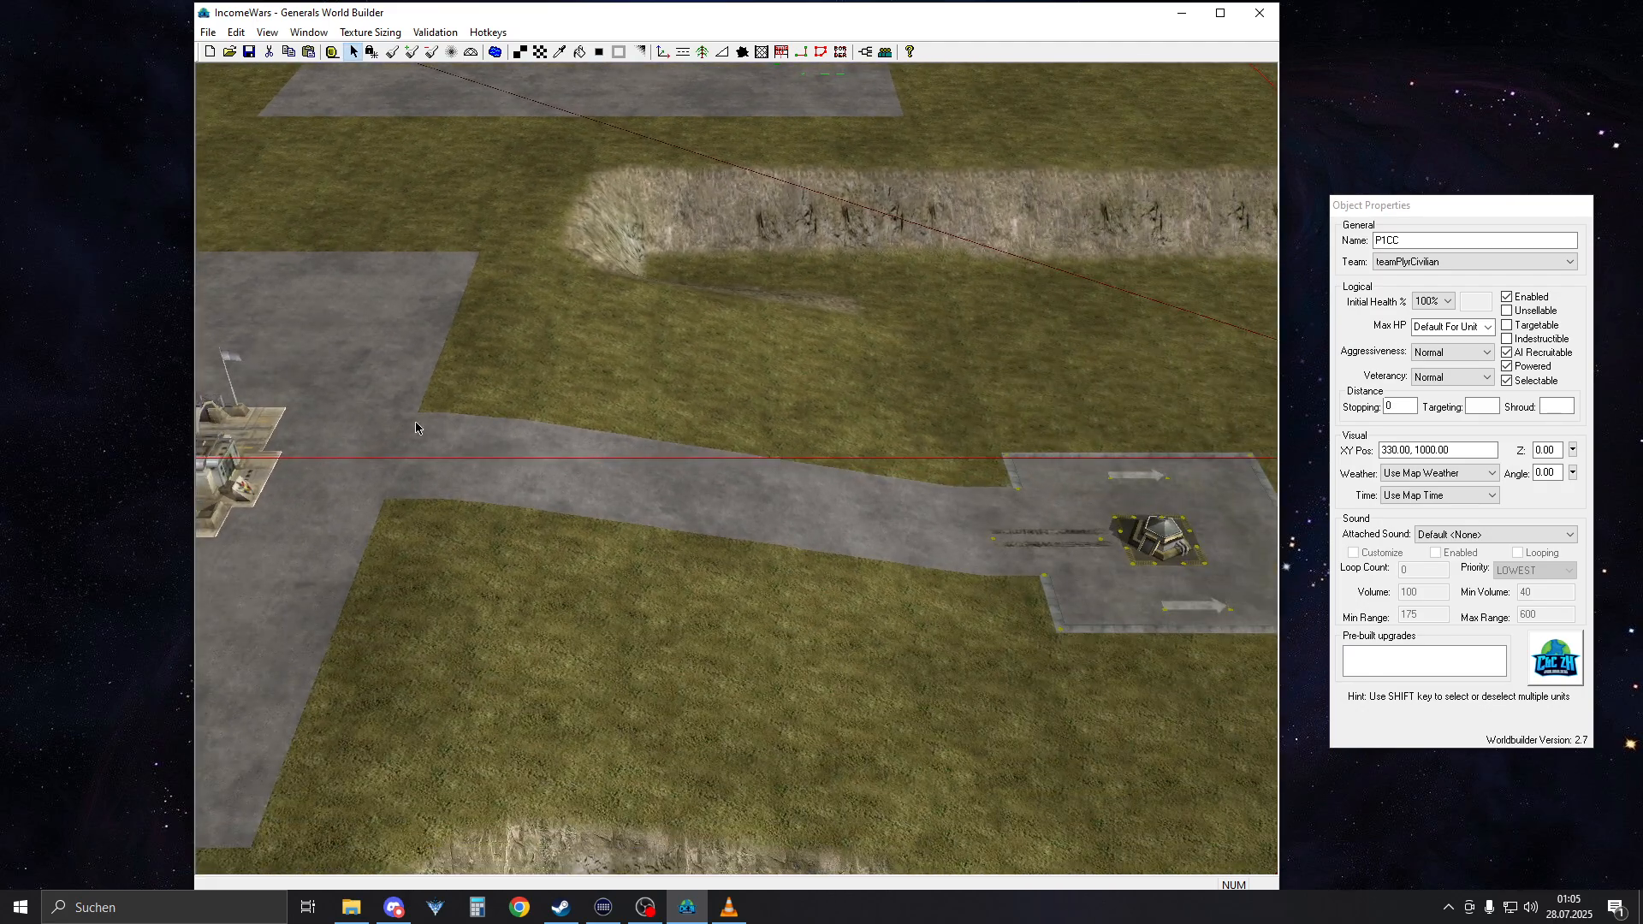
right_drag(290, 407, 1151, 445)
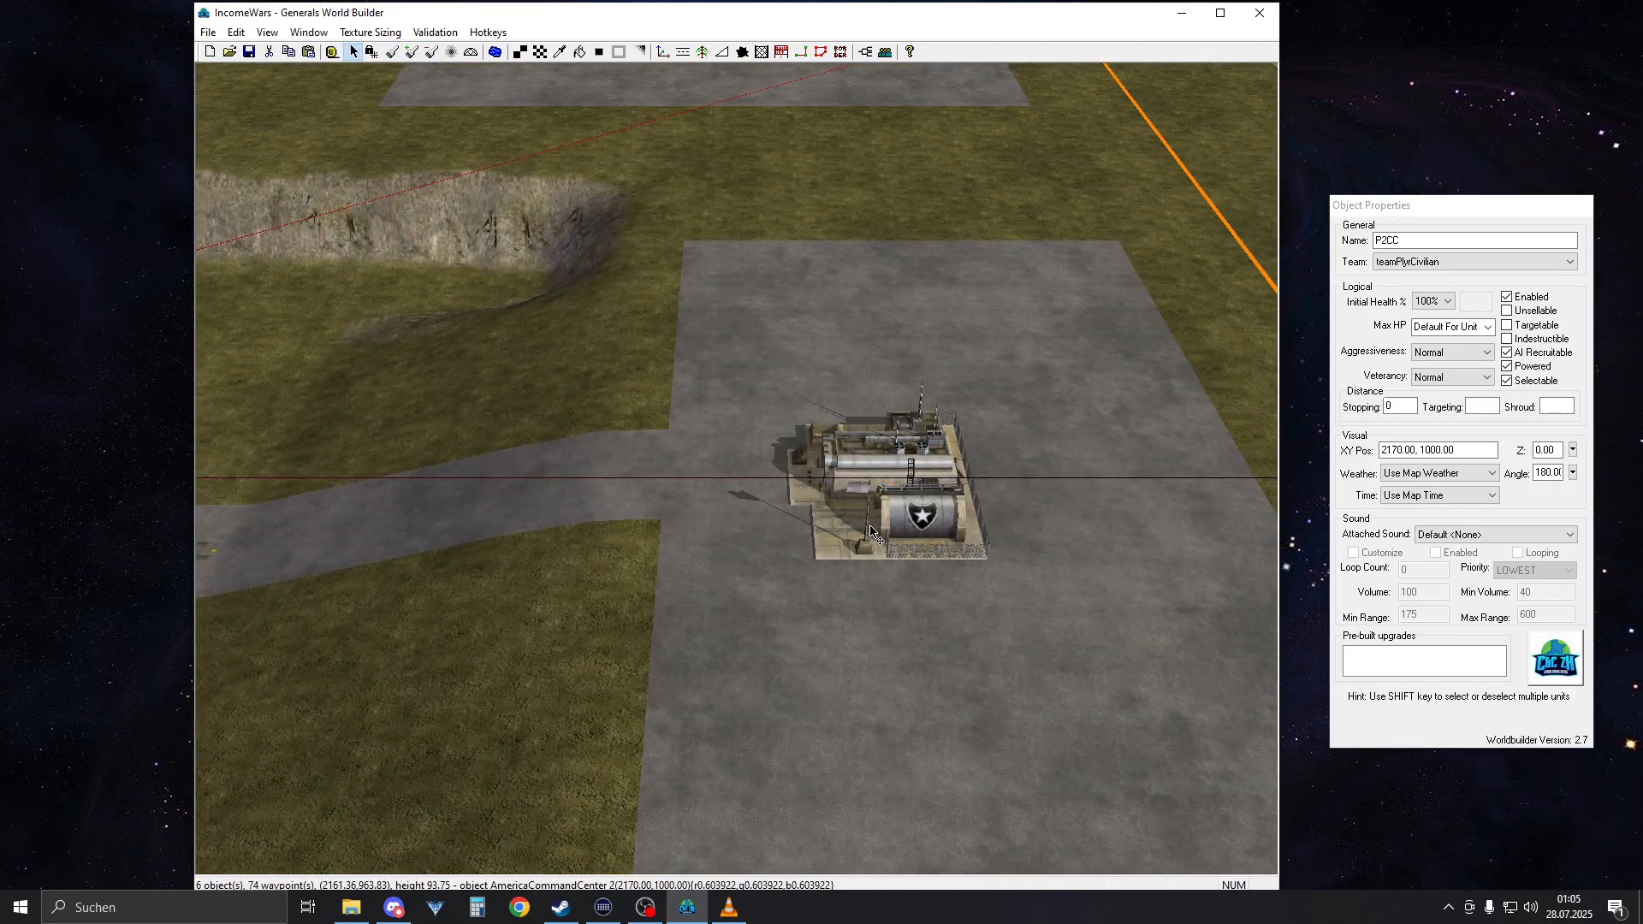
Switch to VLC media player and skim the reference gameplay recording from about 1:26 to 6:43, examining the unit selection area and bases
key(alt+Tab)
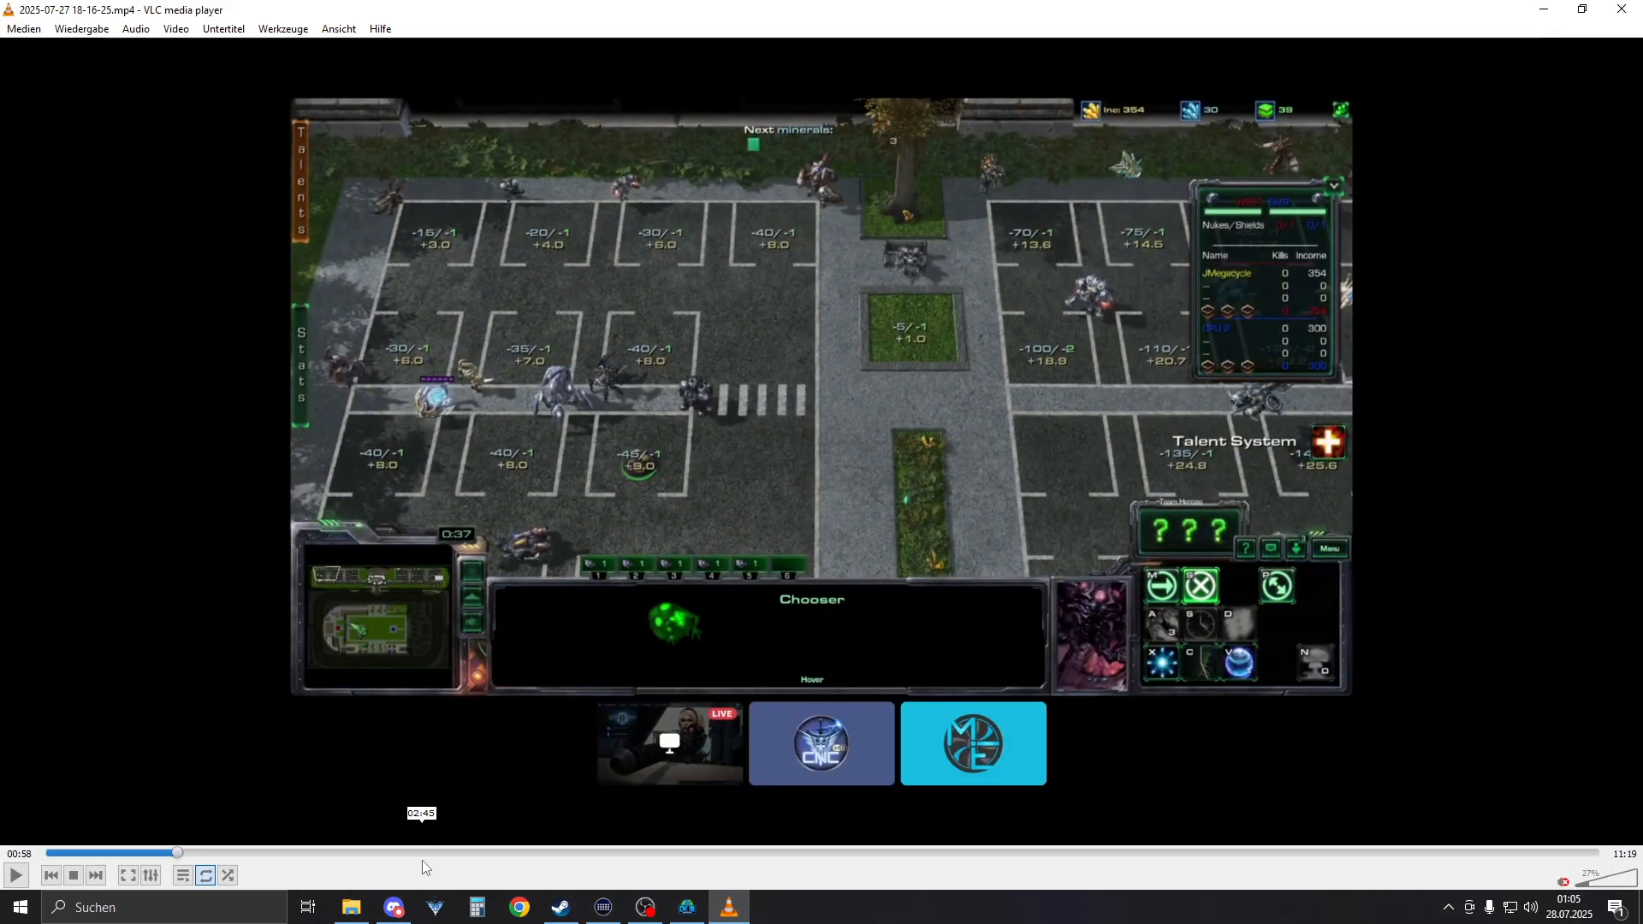
drag(423, 860, 242, 849)
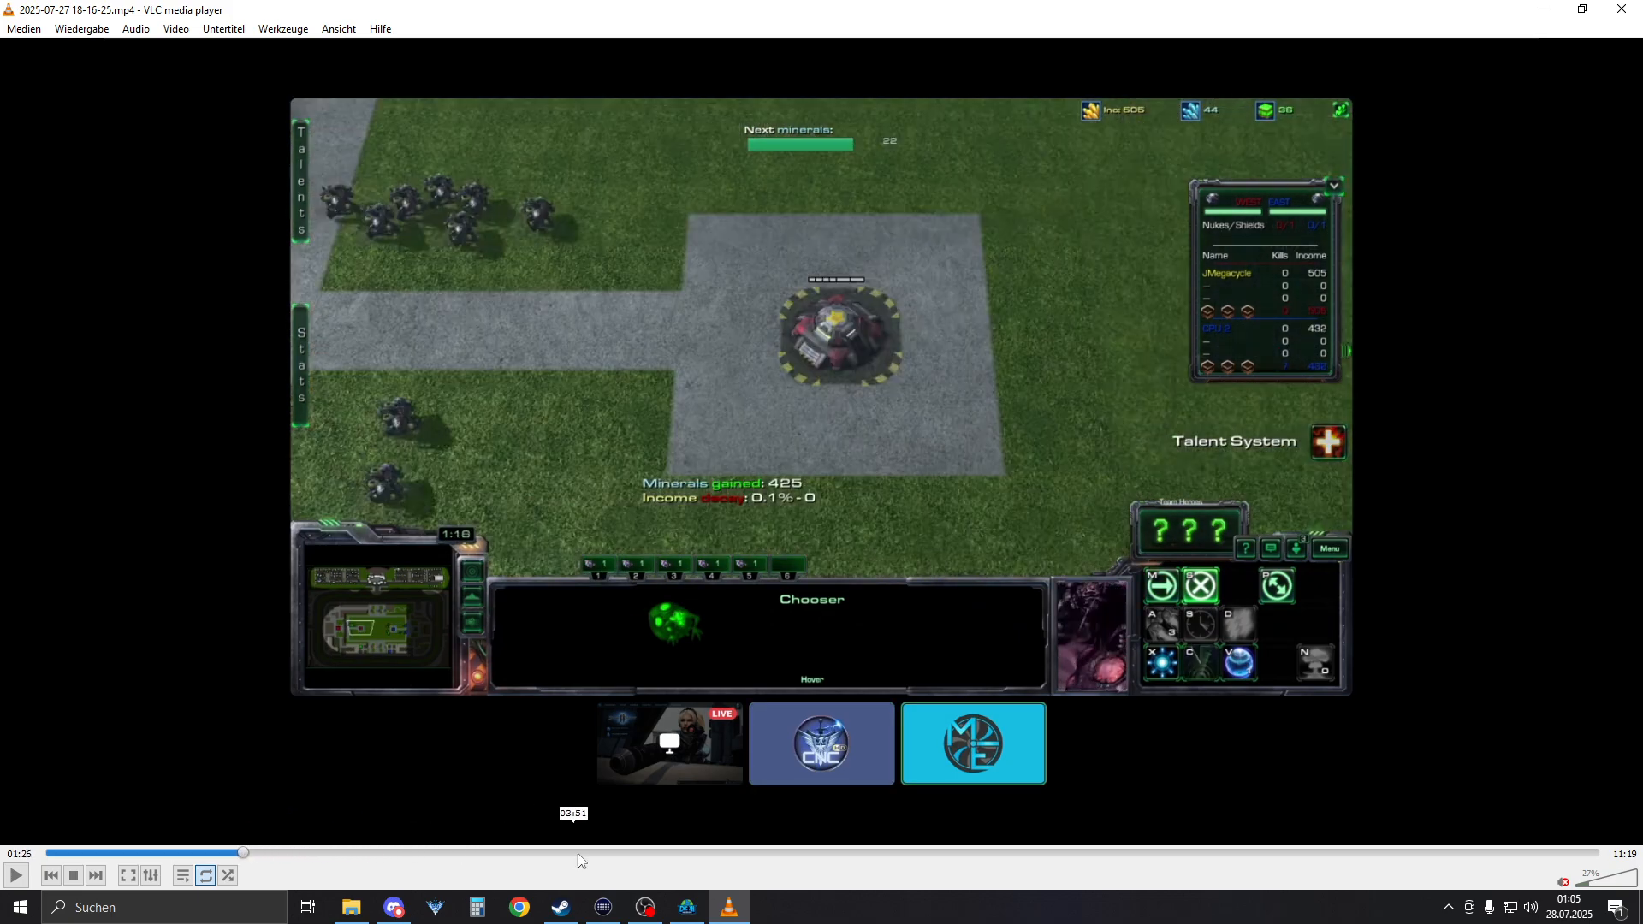
click(12, 874)
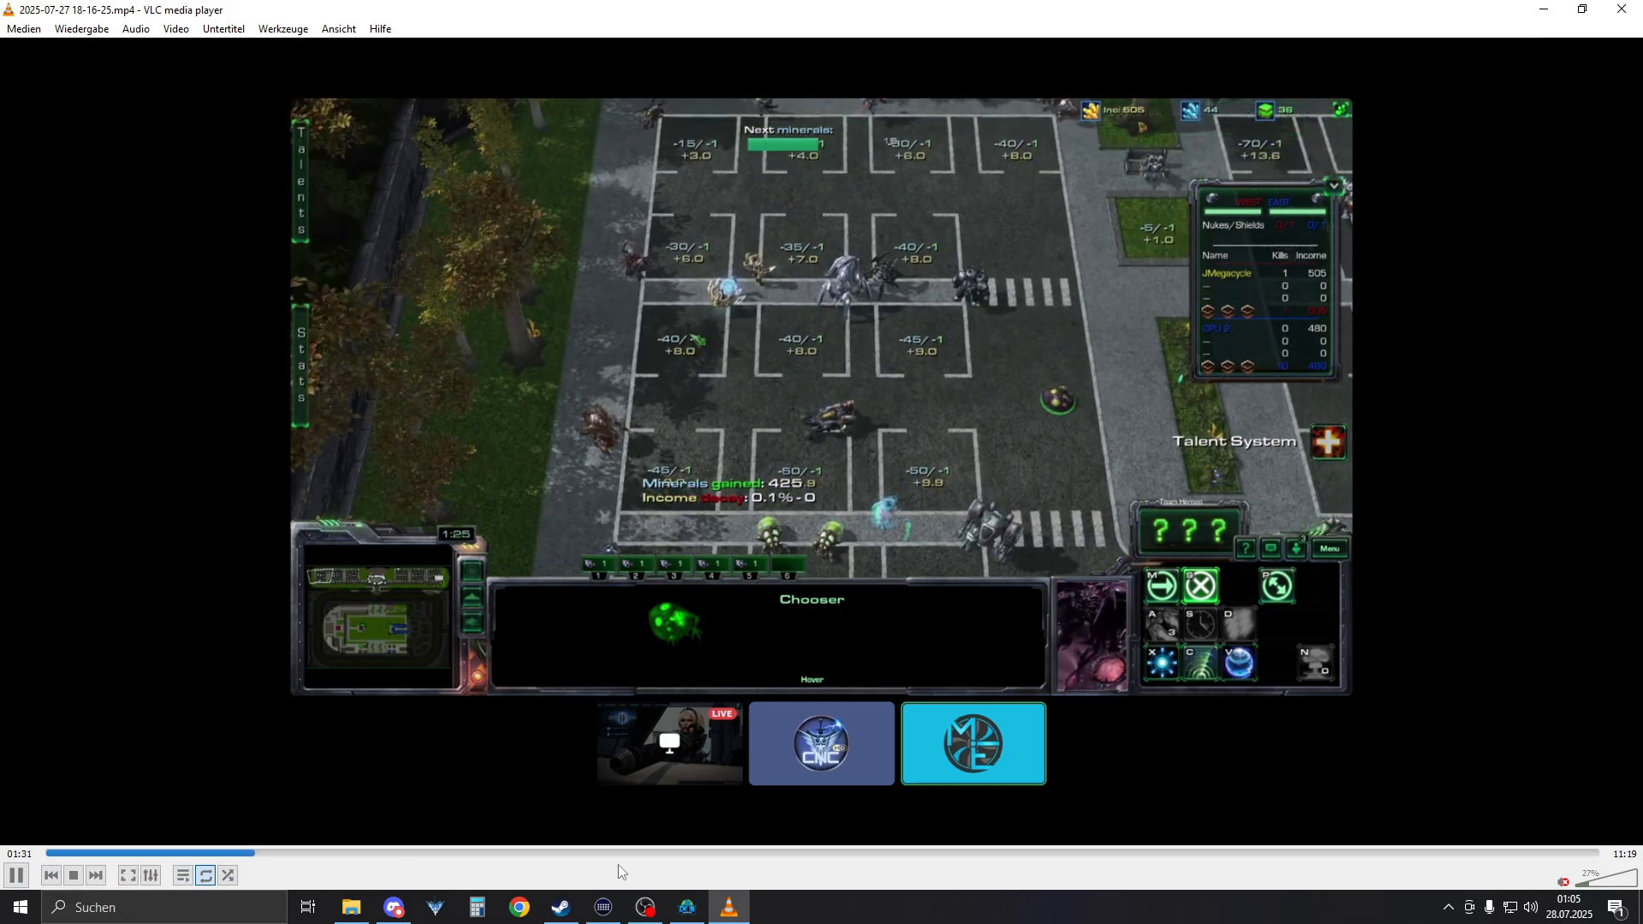
click(630, 853)
click(765, 853)
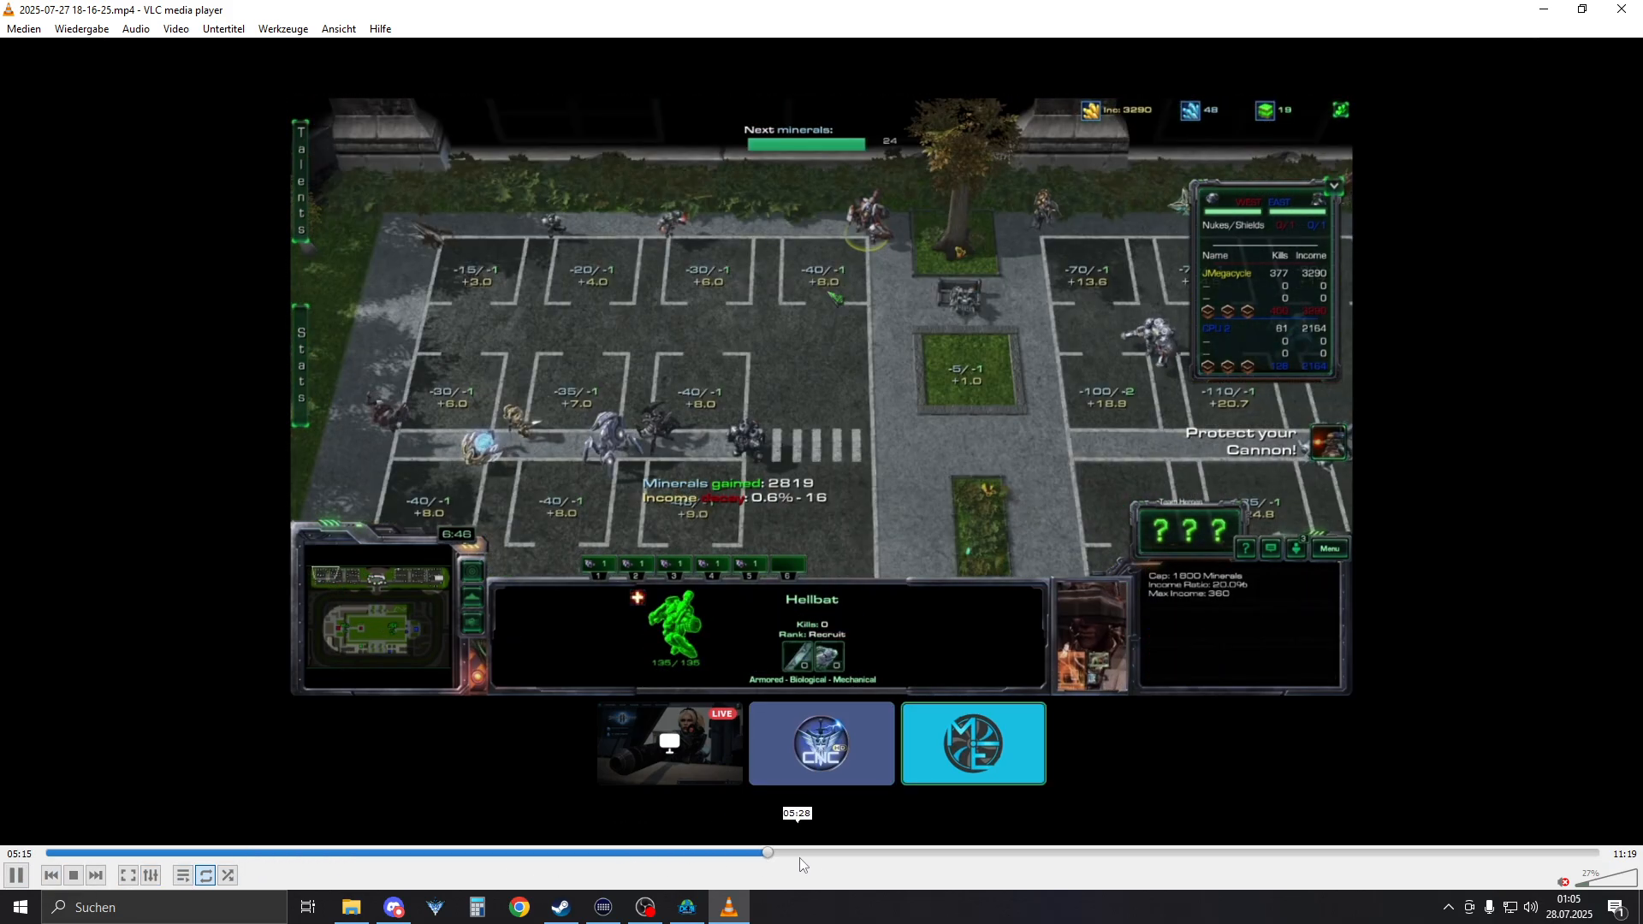
click(967, 854)
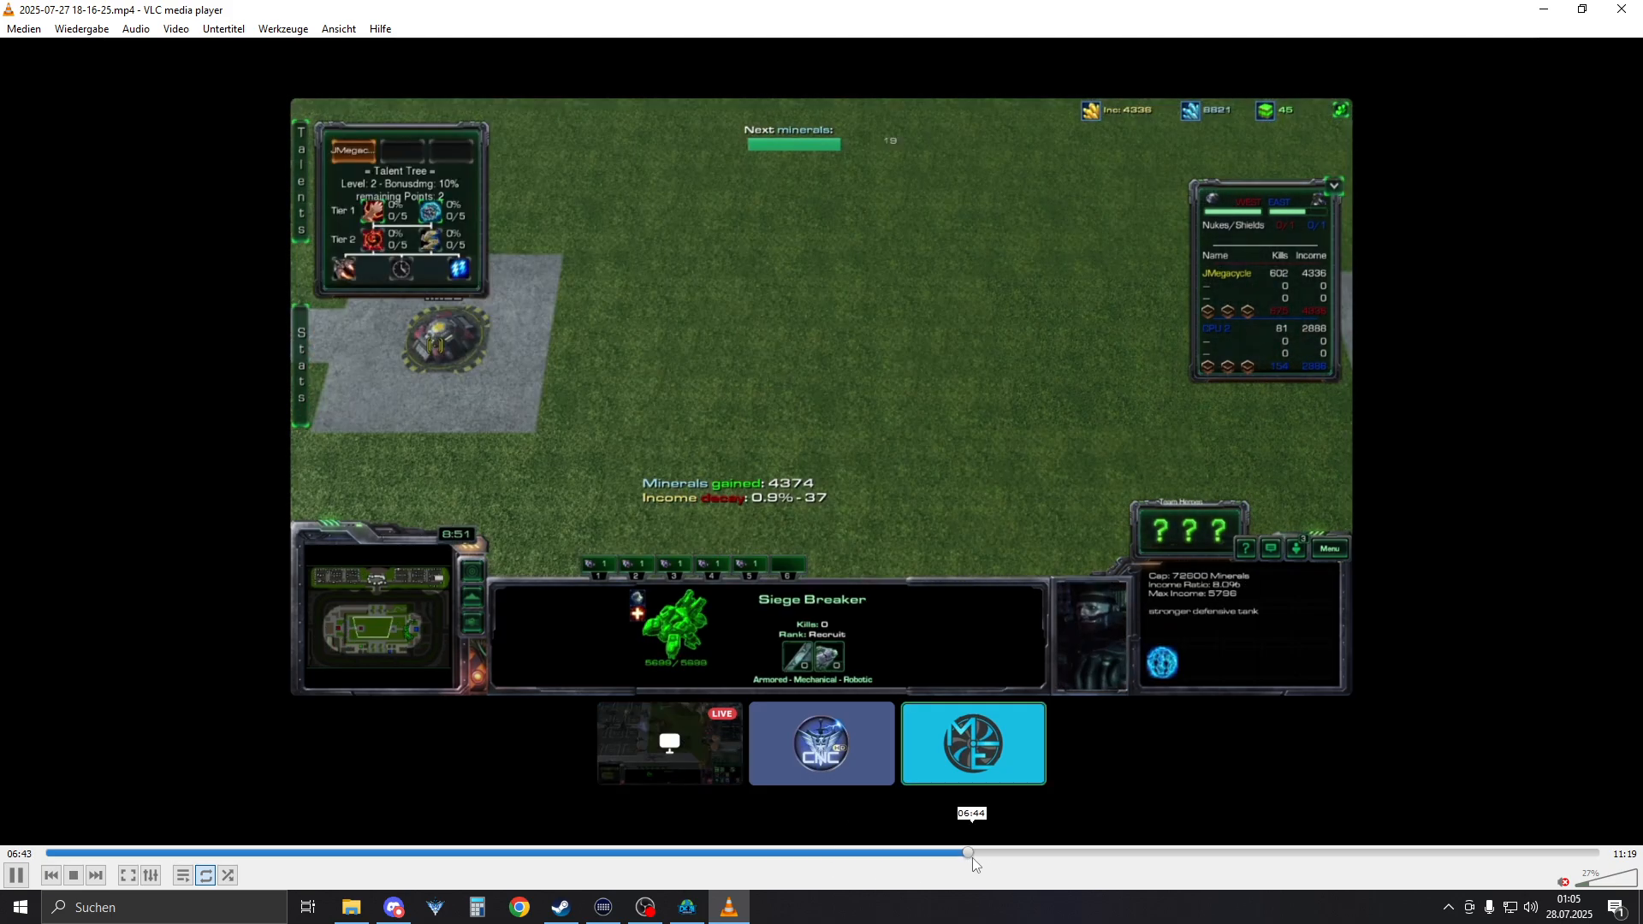